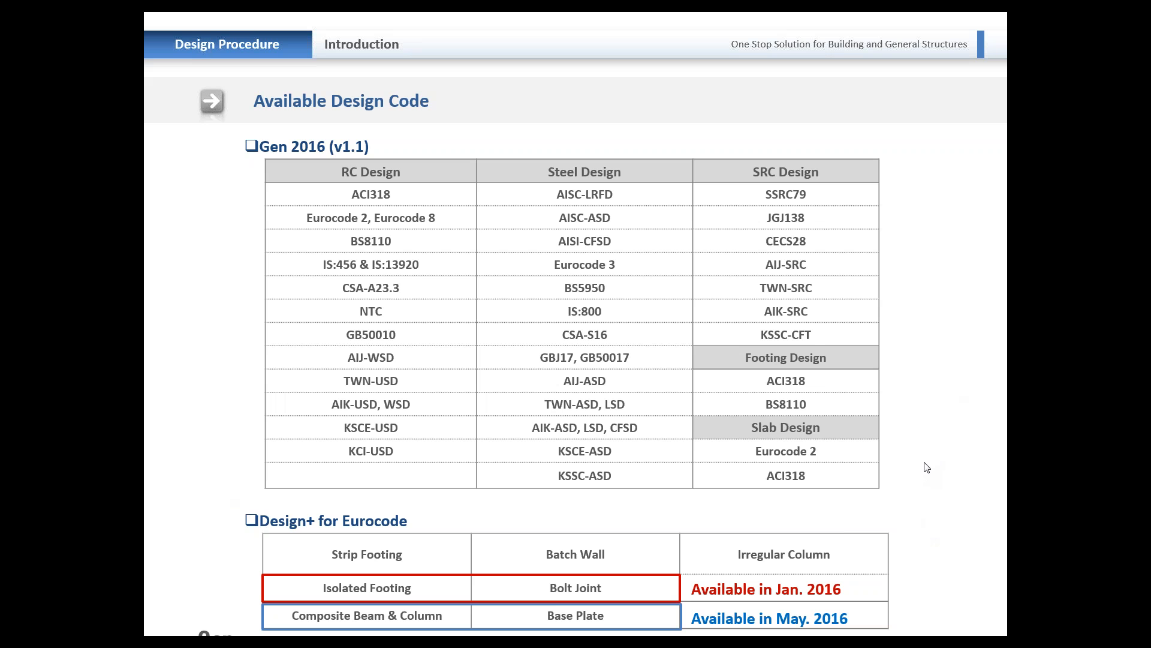
pyautogui.press('Right')
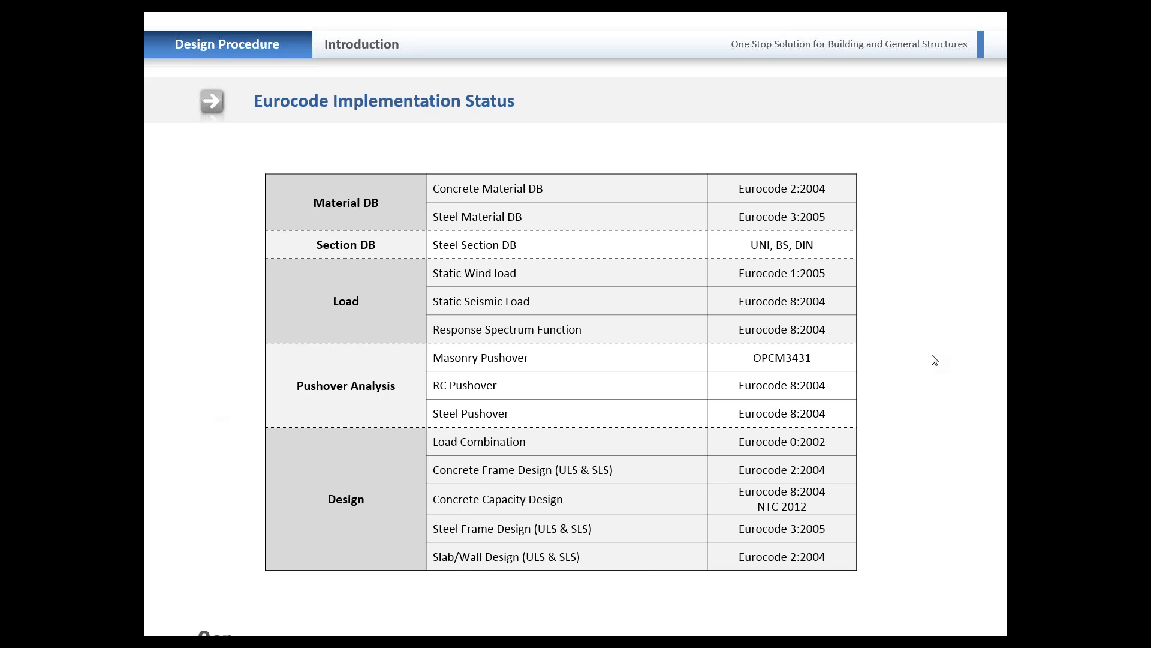
pyautogui.press('Right')
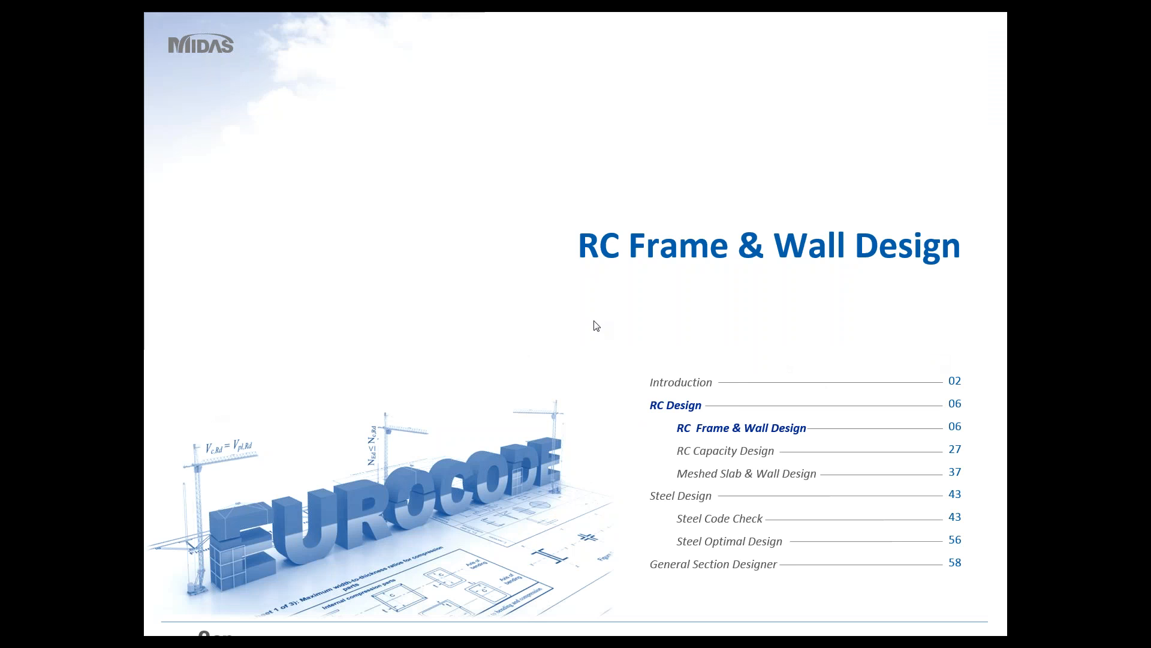
pyautogui.press('Right')
# Step: Switch to midas Gen and review the load combinations defined for steel design and concrete design
pyautogui.hotkey('alt', 'Tab')
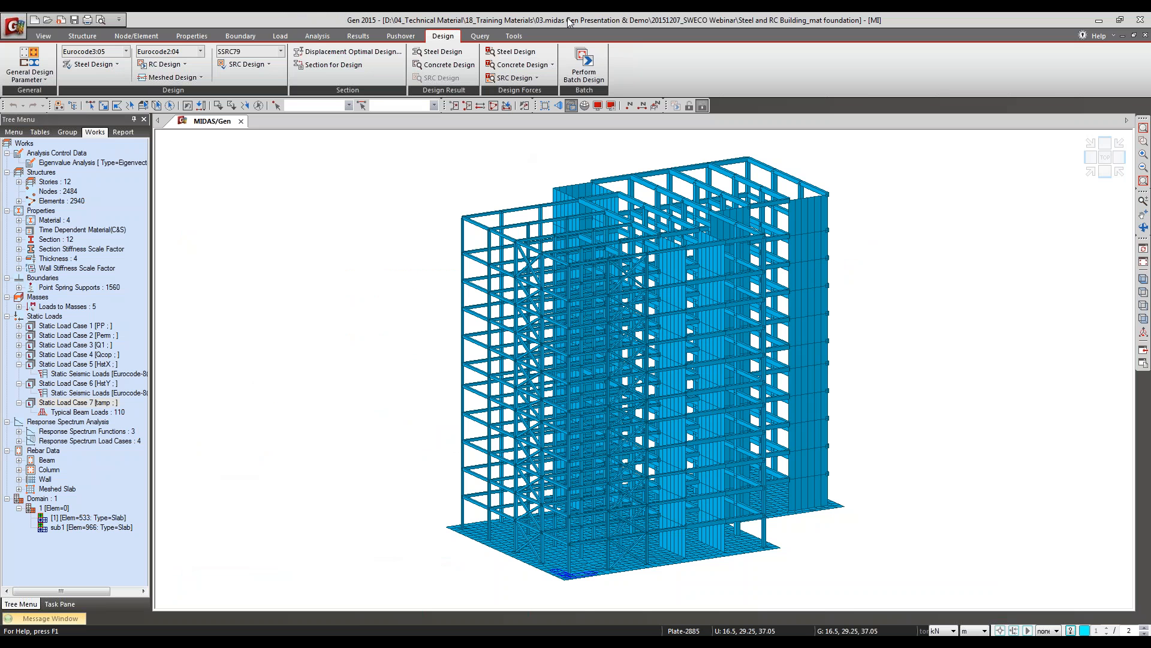
pyautogui.click(350, 37)
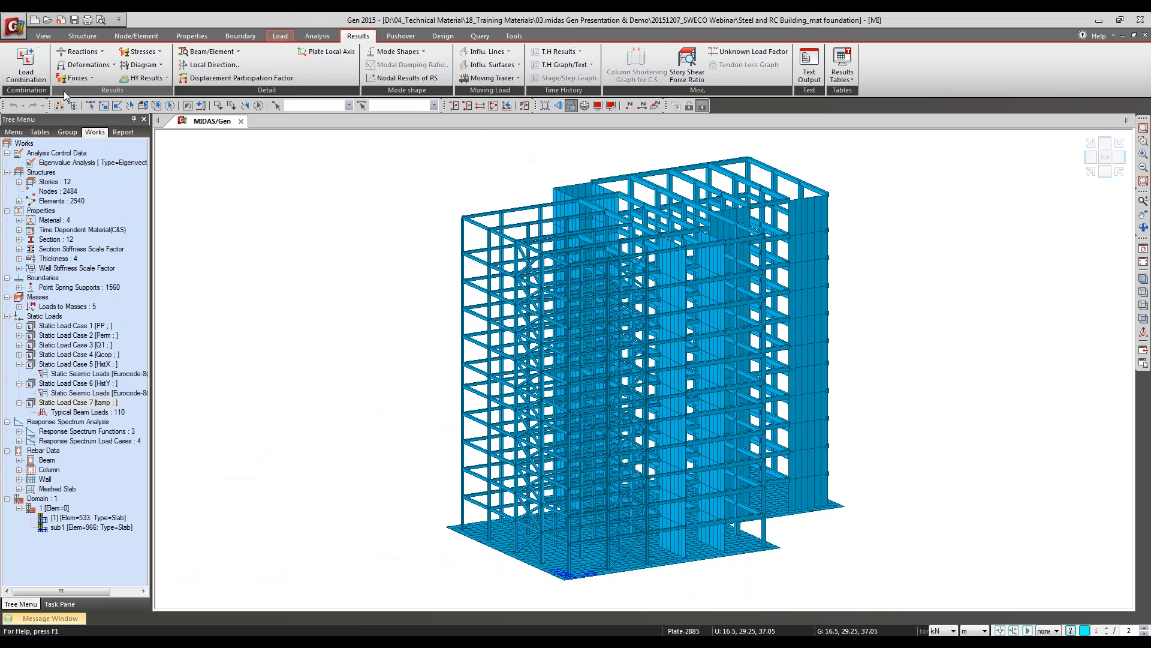
pyautogui.click(26, 63)
pyautogui.moveTo(171, 30); pyautogui.dragTo(351, 32)
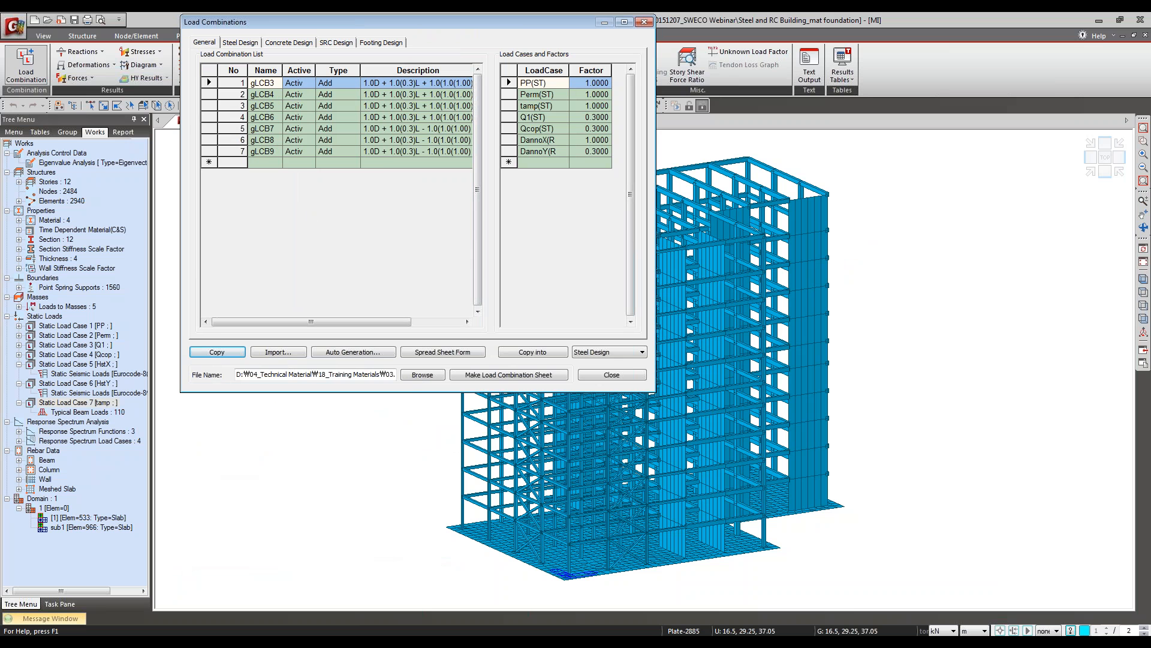
pyautogui.click(283, 43)
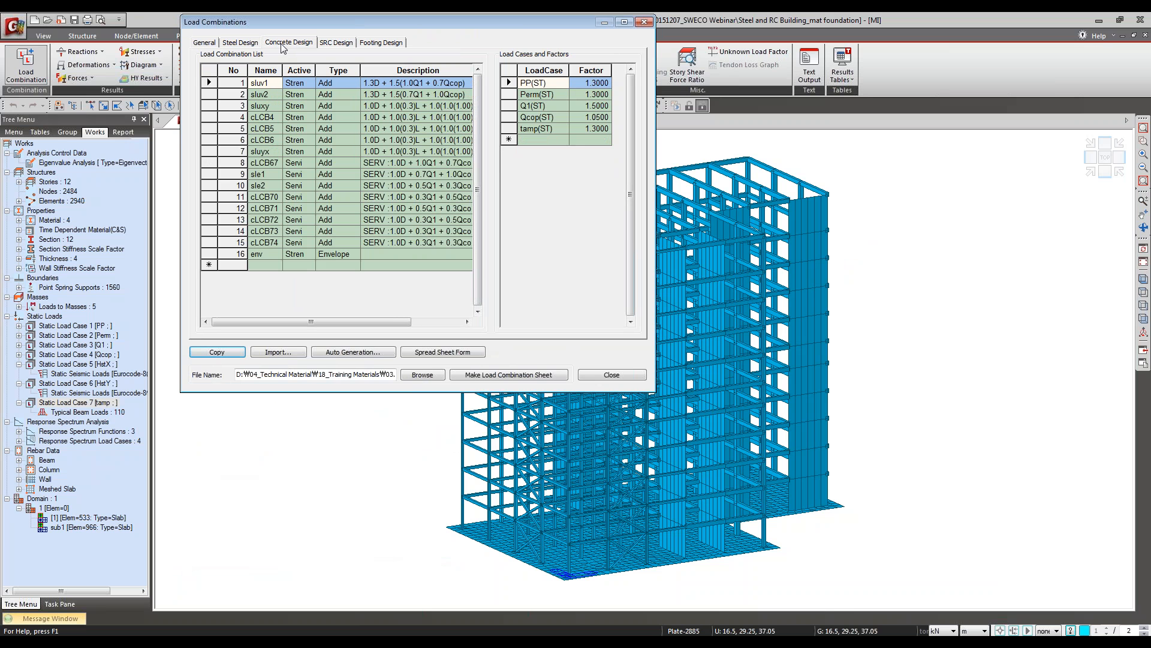
pyautogui.click(239, 43)
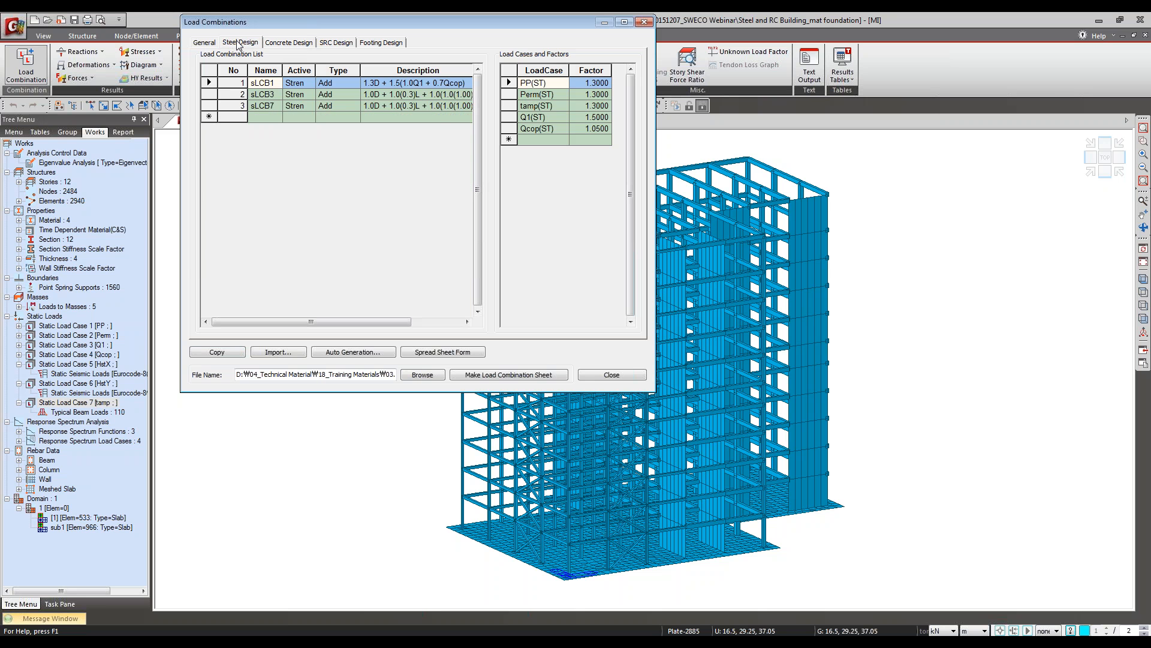
pyautogui.click(288, 44)
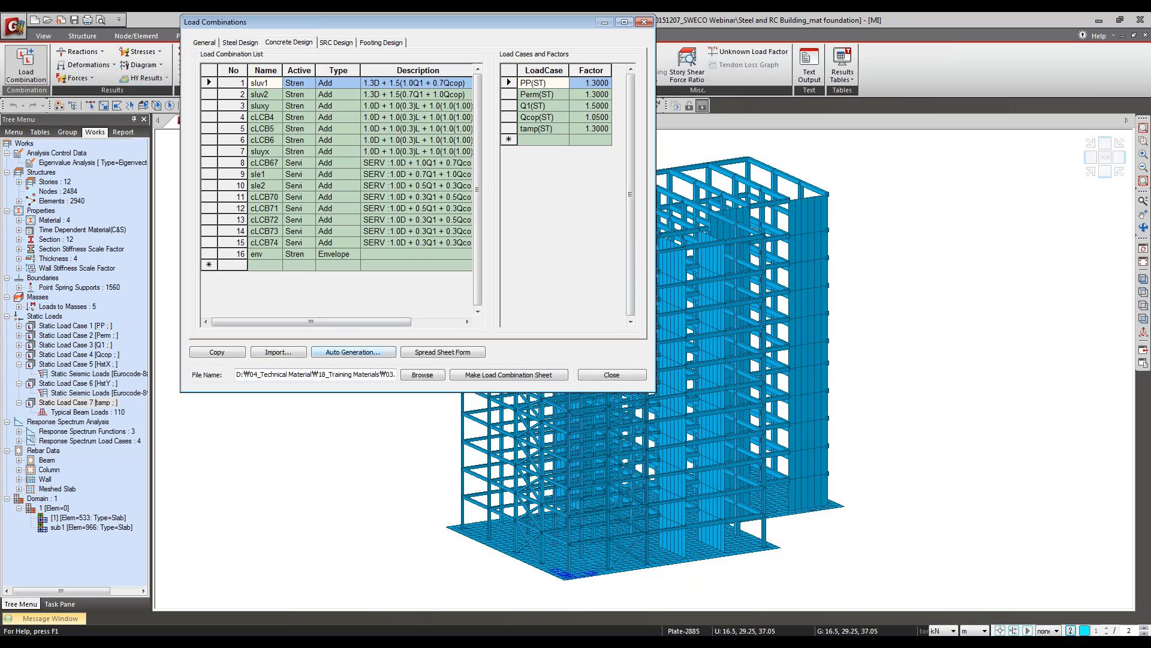
# Step: Examine the automatic load combination generation settings for concrete design, including the design code and national annex, without generating anything
pyautogui.click(346, 354)
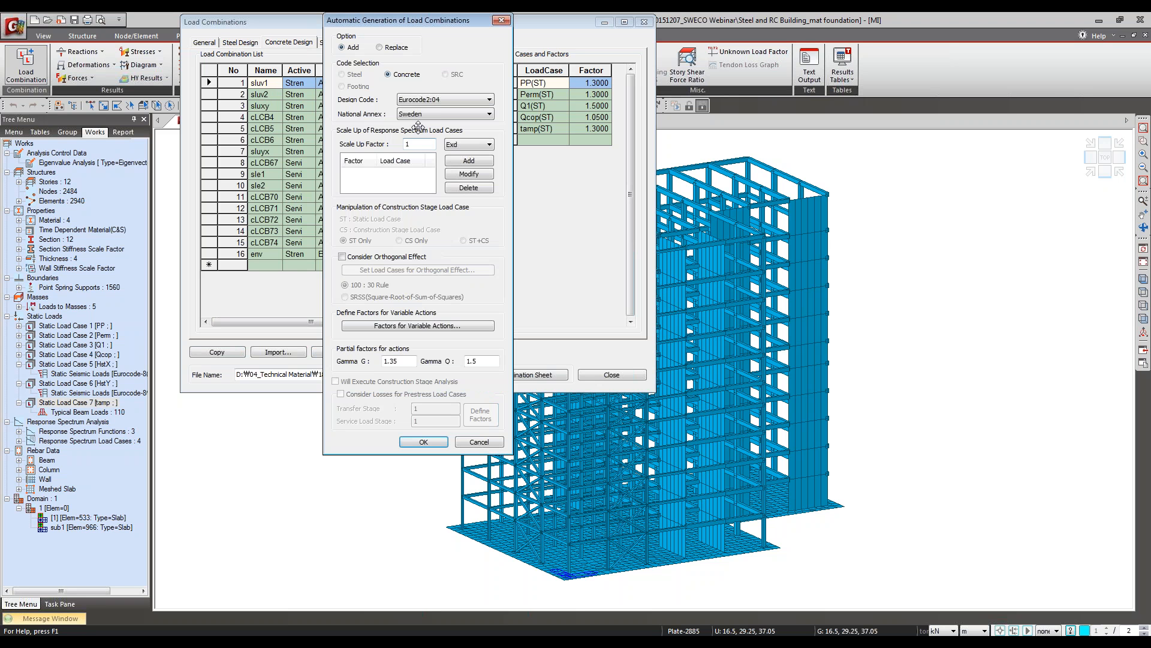
pyautogui.click(439, 113)
pyautogui.click(439, 113)
pyautogui.moveTo(447, 22); pyautogui.dragTo(489, 50)
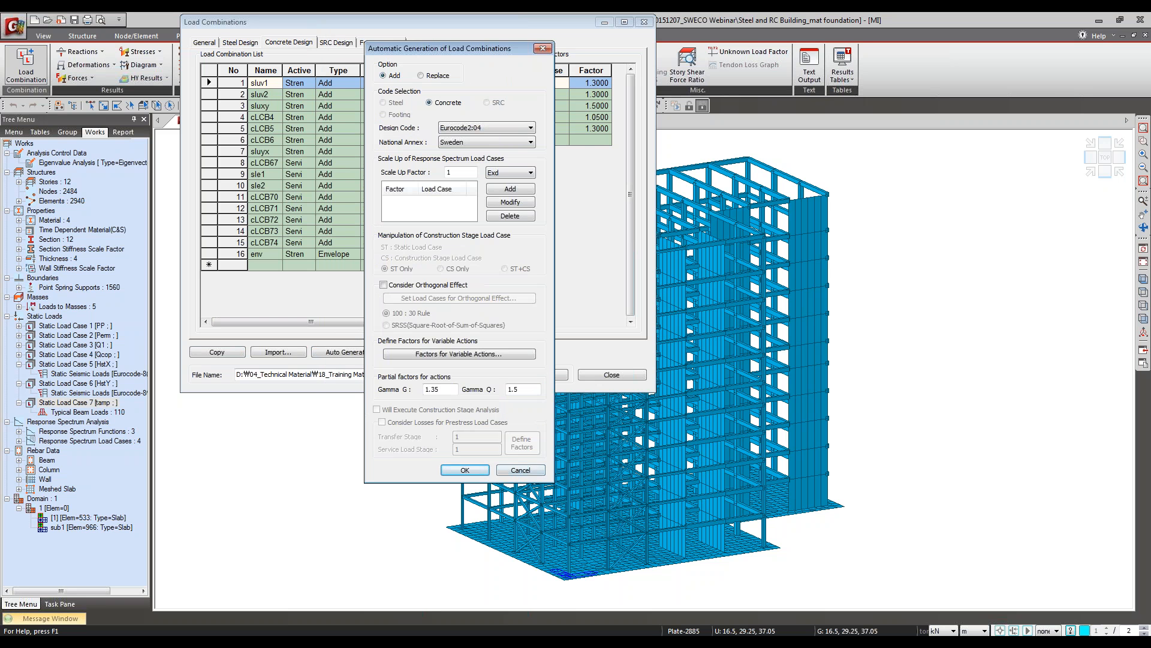
pyautogui.click(520, 471)
# Step: Check which load cases are available for an additional row in the sluv1 concrete combination
pyautogui.click(565, 84)
pyautogui.click(575, 150)
pyautogui.click(564, 142)
pyautogui.click(563, 141)
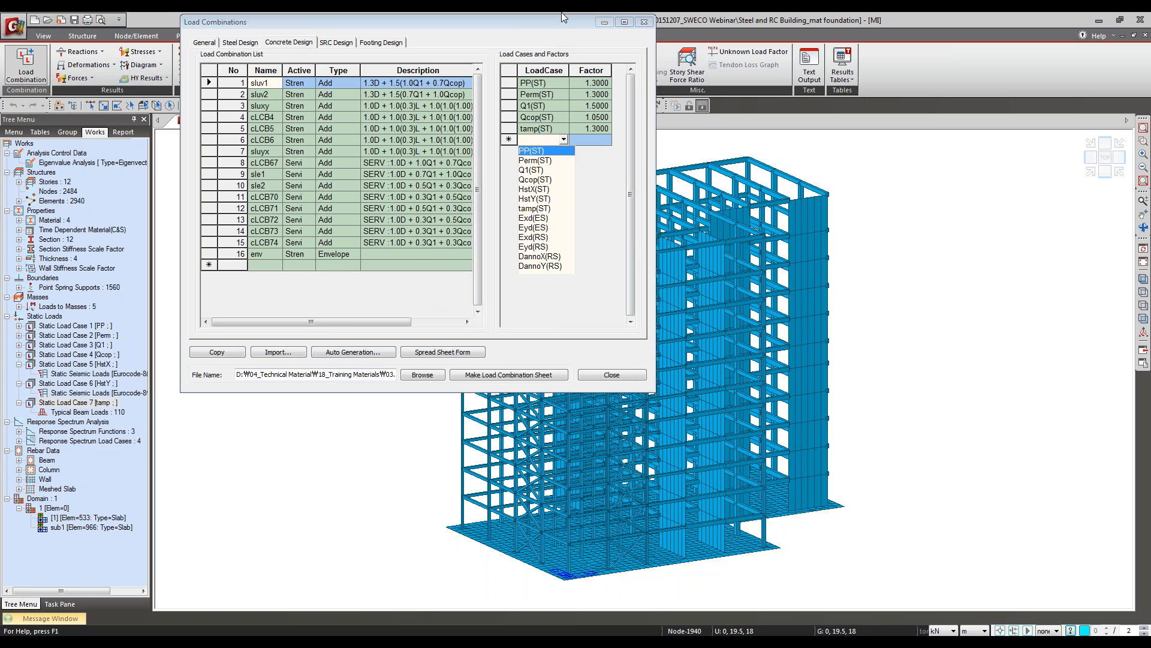
pyautogui.click(557, 38)
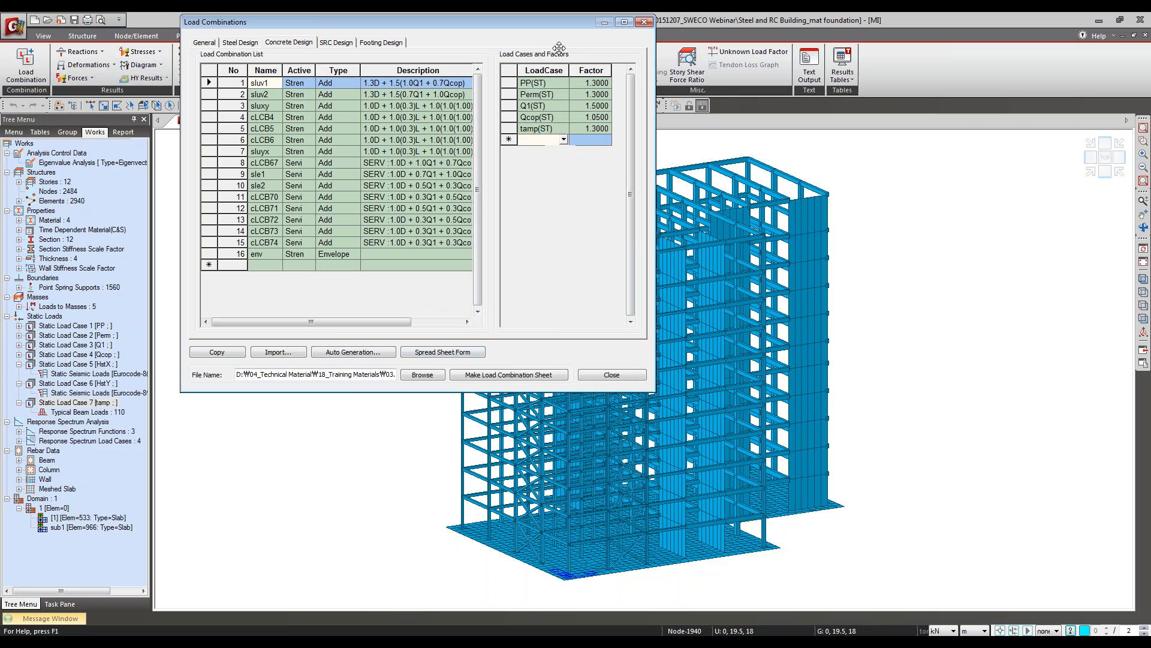
pyautogui.click(552, 95)
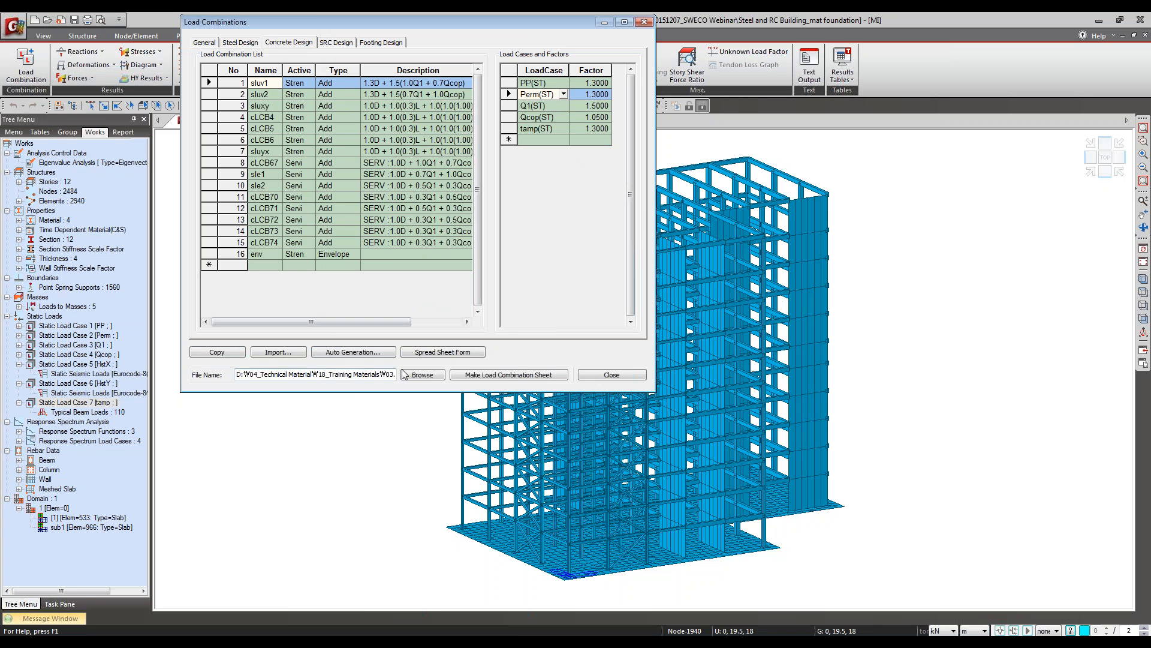
# Step: View the concrete load combinations in spreadsheet form at full size and widen the Active column to read the combination types
pyautogui.click(443, 352)
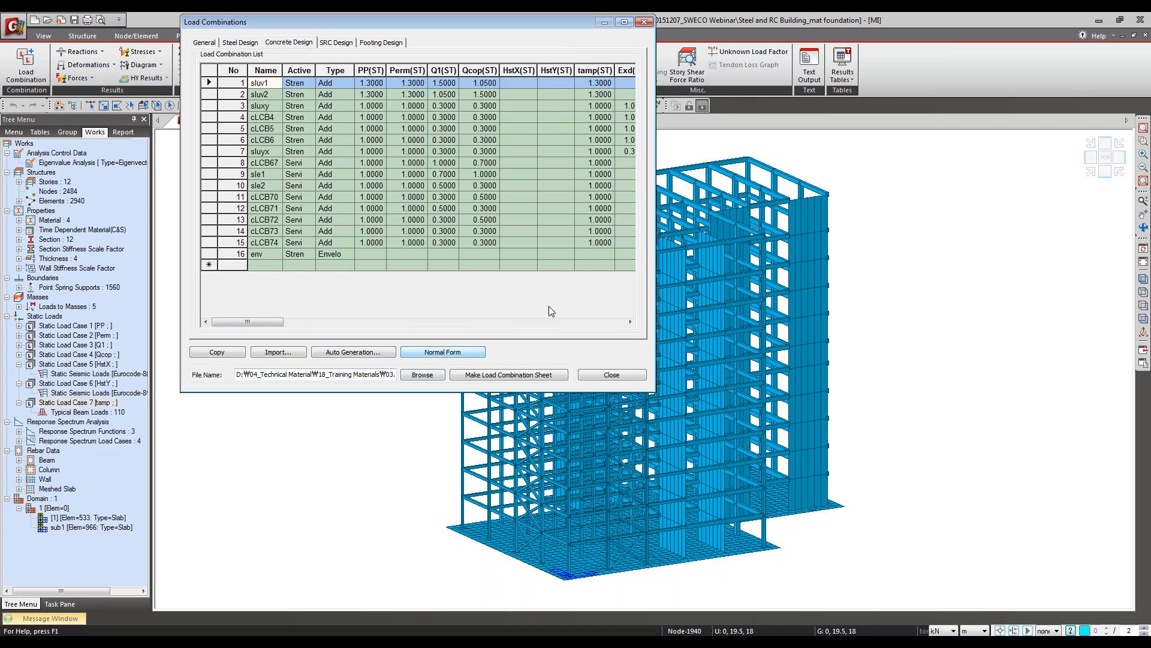
pyautogui.click(624, 22)
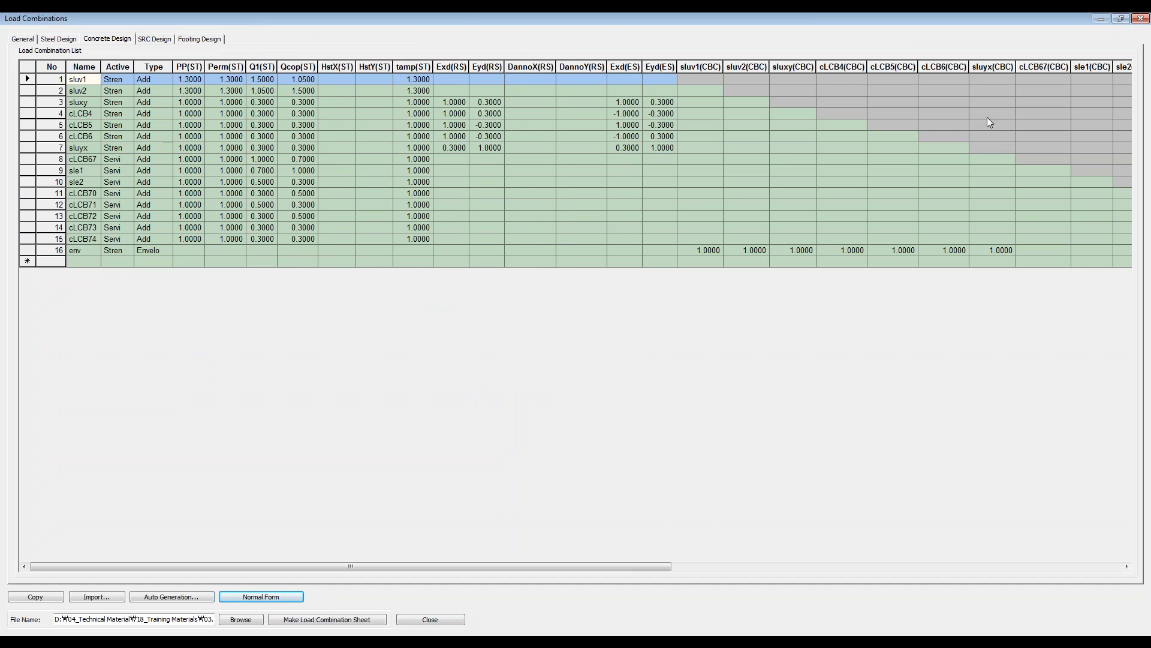
pyautogui.click(1121, 20)
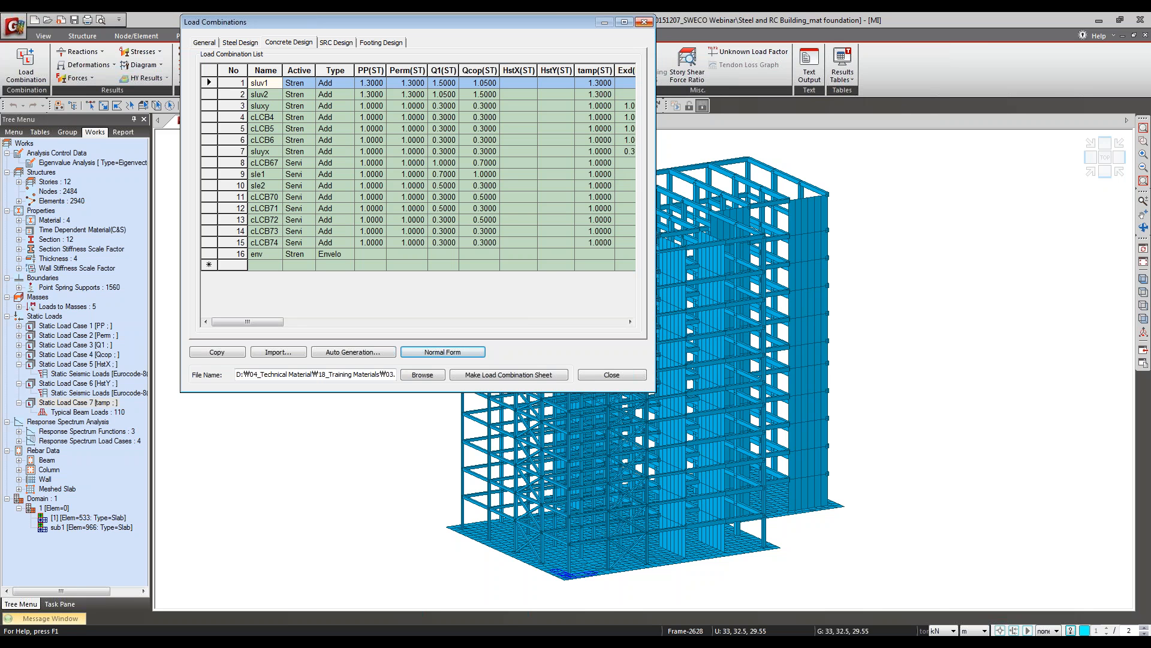
pyautogui.click(353, 288)
pyautogui.moveTo(315, 69); pyautogui.dragTo(341, 70)
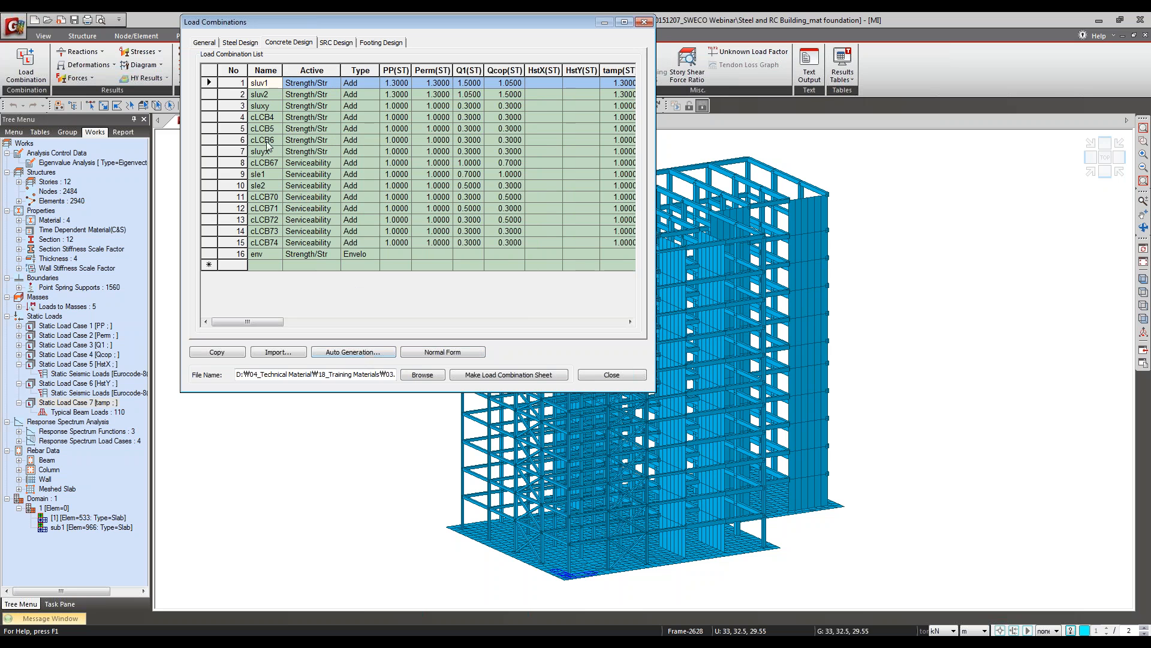
pyautogui.click(645, 22)
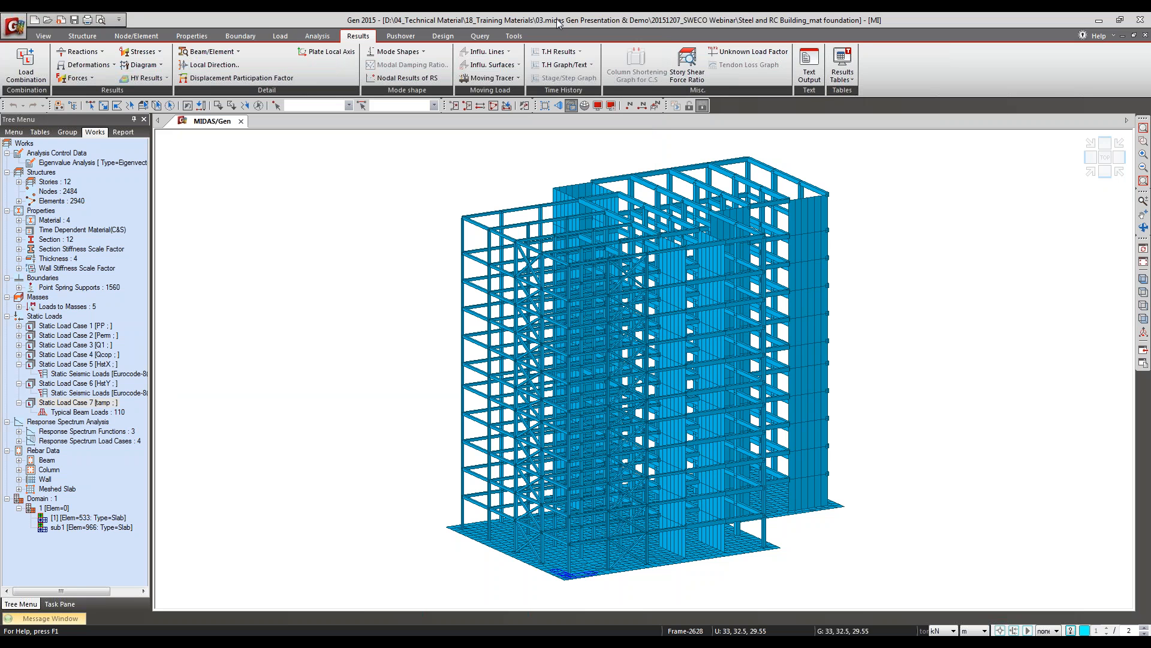
# Step: Examine how the serviceability load combinations are classified as quasi-permanent, frequent and characteristic in the general design parameters
pyautogui.click(445, 38)
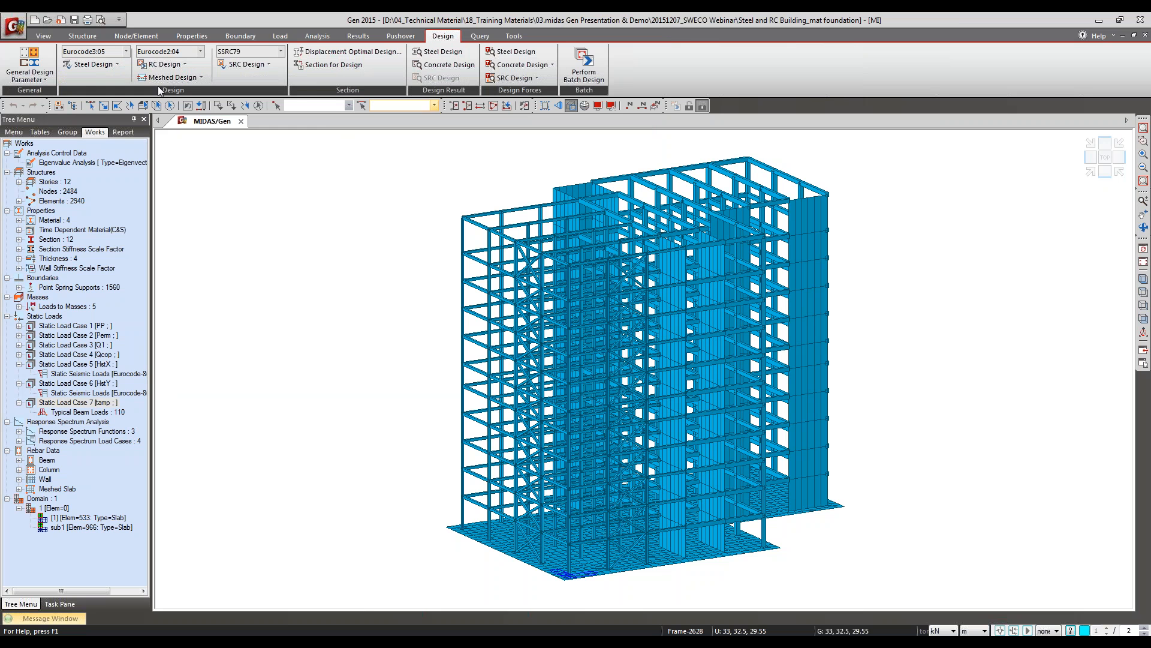
pyautogui.click(160, 64)
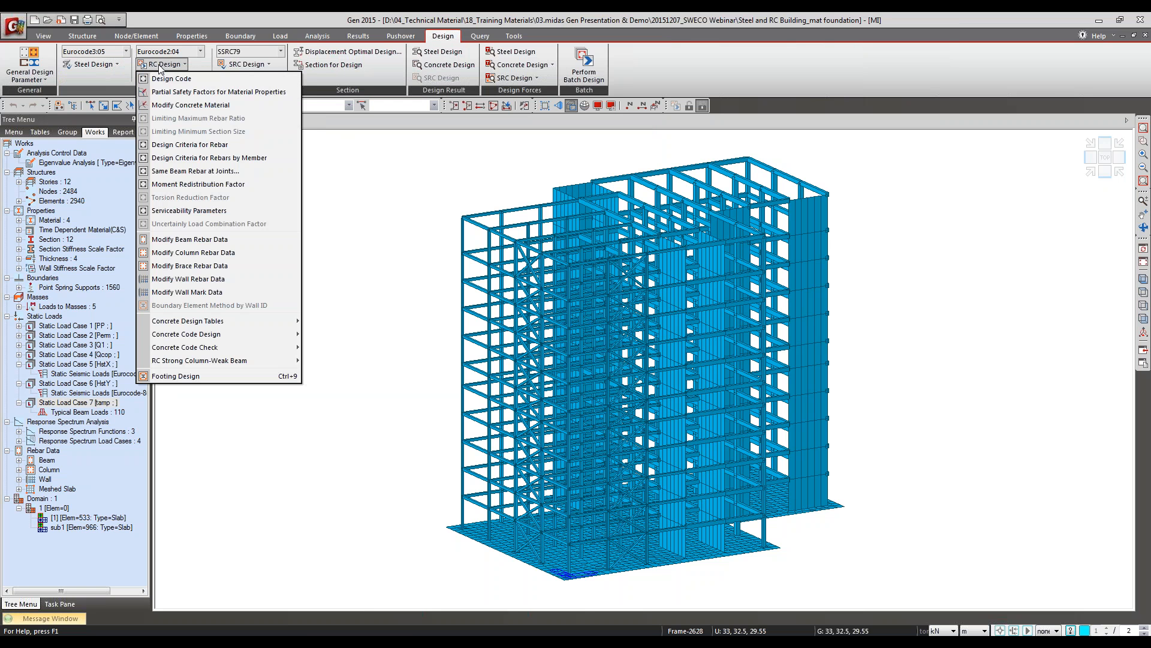
pyautogui.click(29, 71)
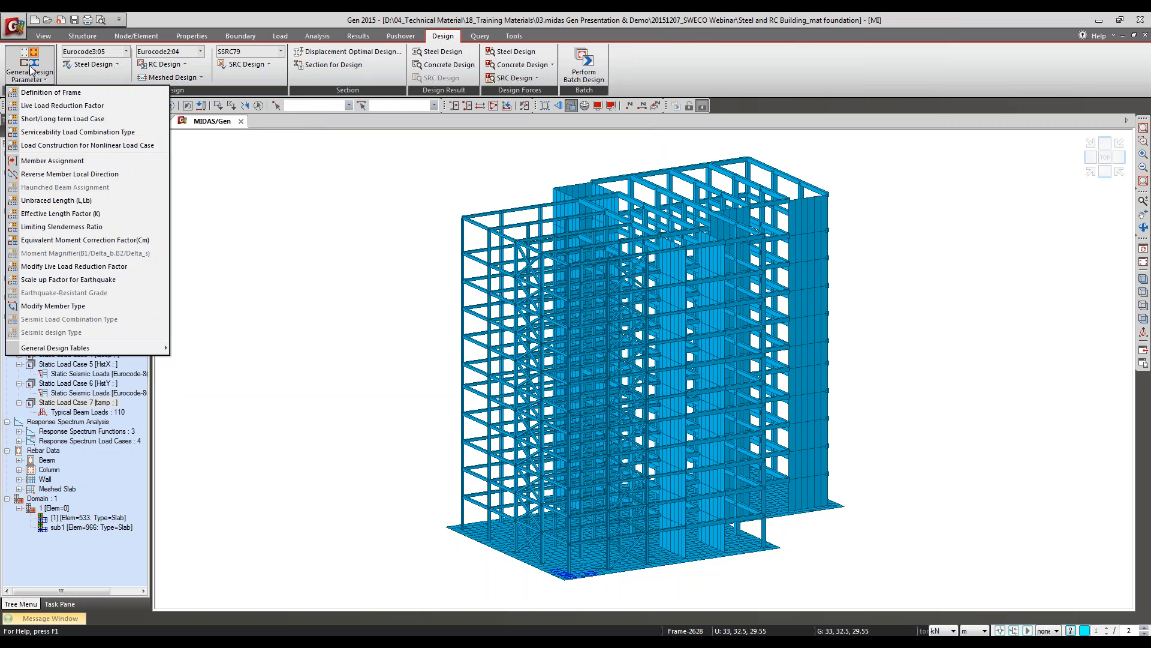
pyautogui.click(63, 133)
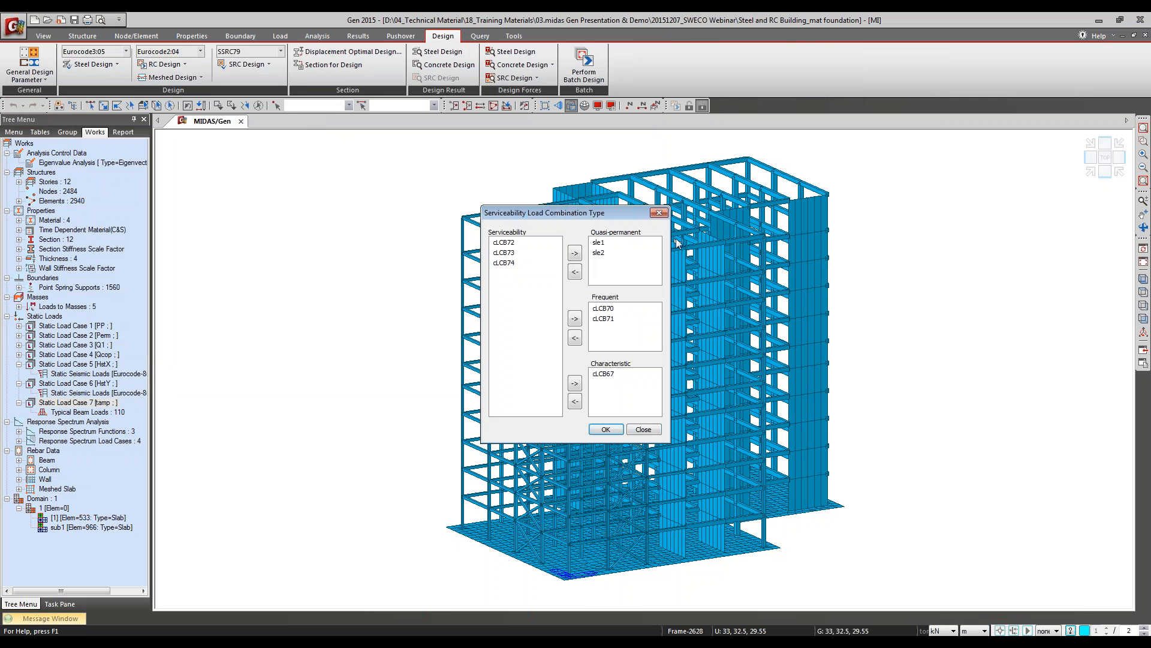
pyautogui.moveTo(593, 222); pyautogui.dragTo(541, 171)
pyautogui.click(548, 191)
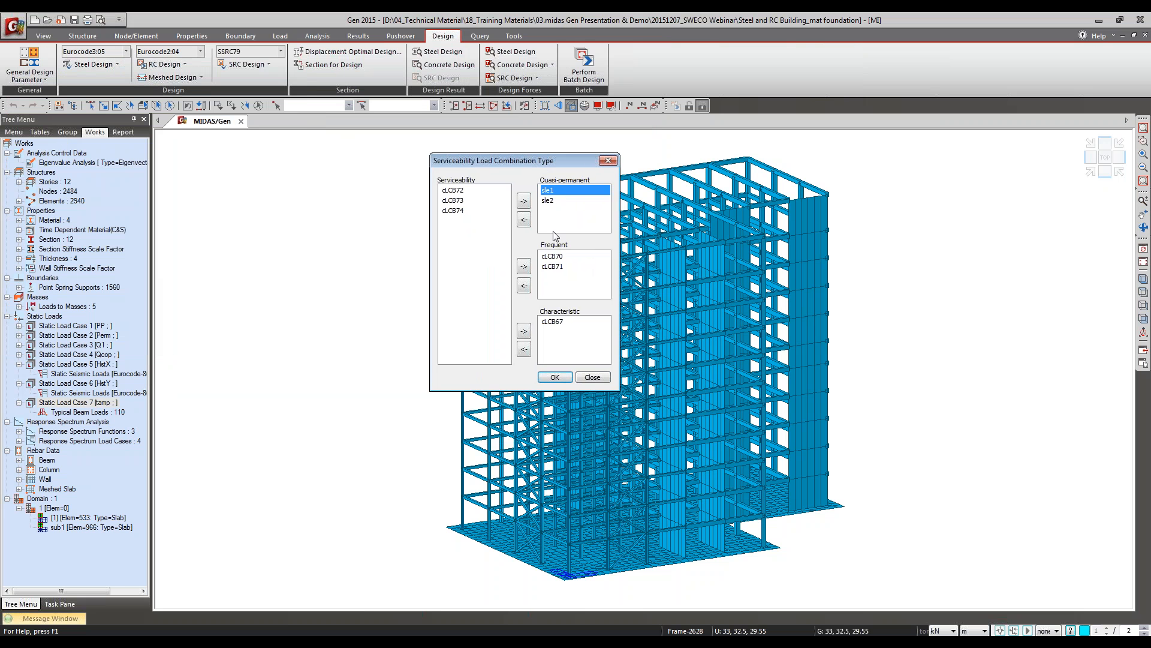
pyautogui.click(555, 256)
pyautogui.click(561, 322)
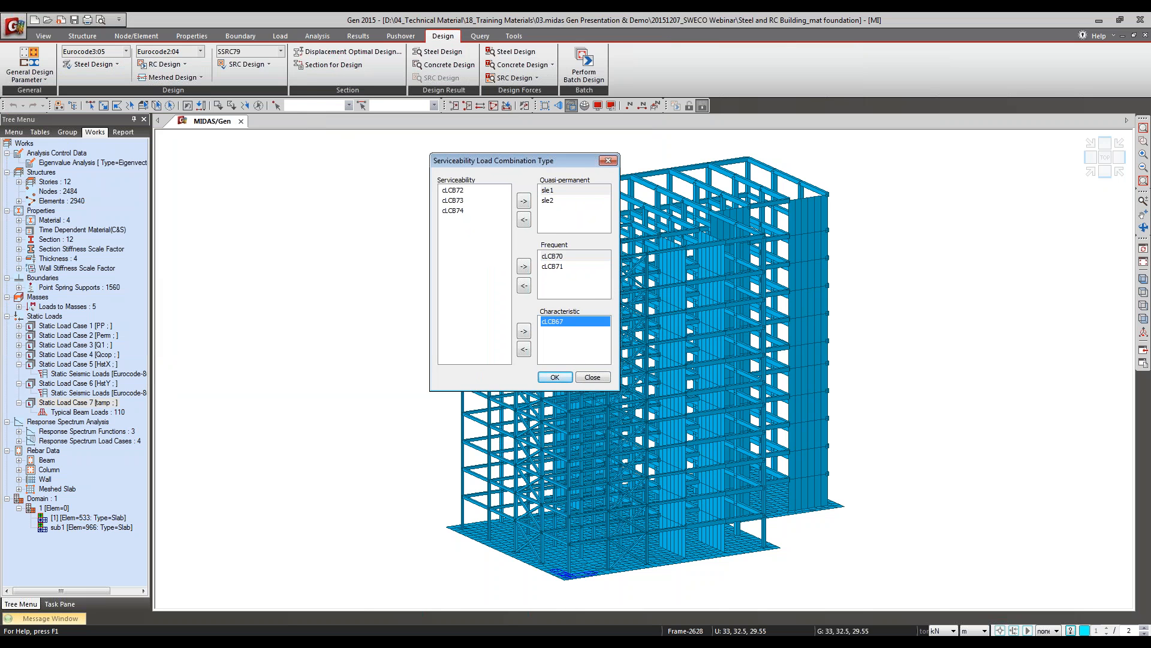
pyautogui.click(582, 359)
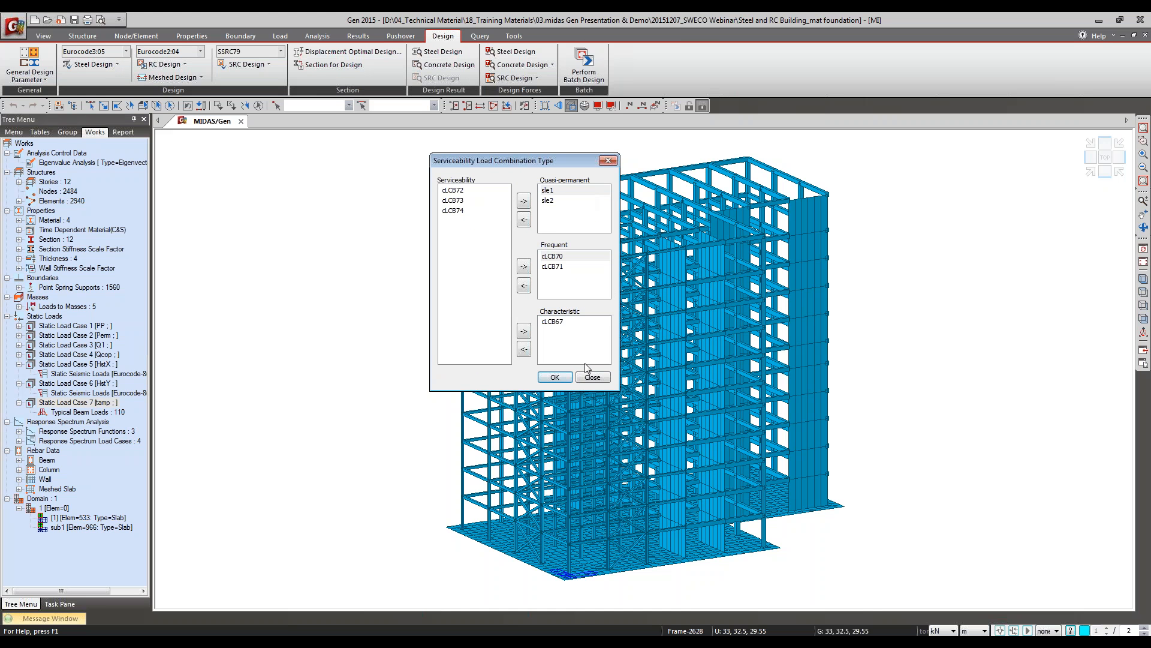
pyautogui.click(592, 379)
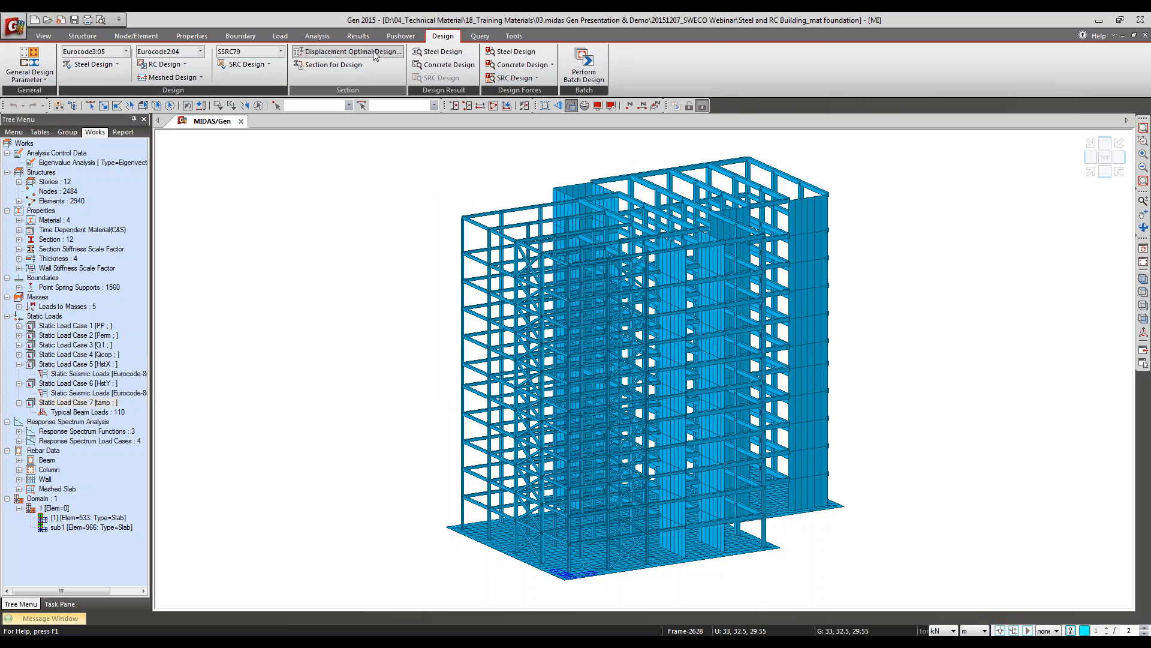
# Step: Look over the general load combination list again and close it
pyautogui.click(358, 36)
pyautogui.click(32, 53)
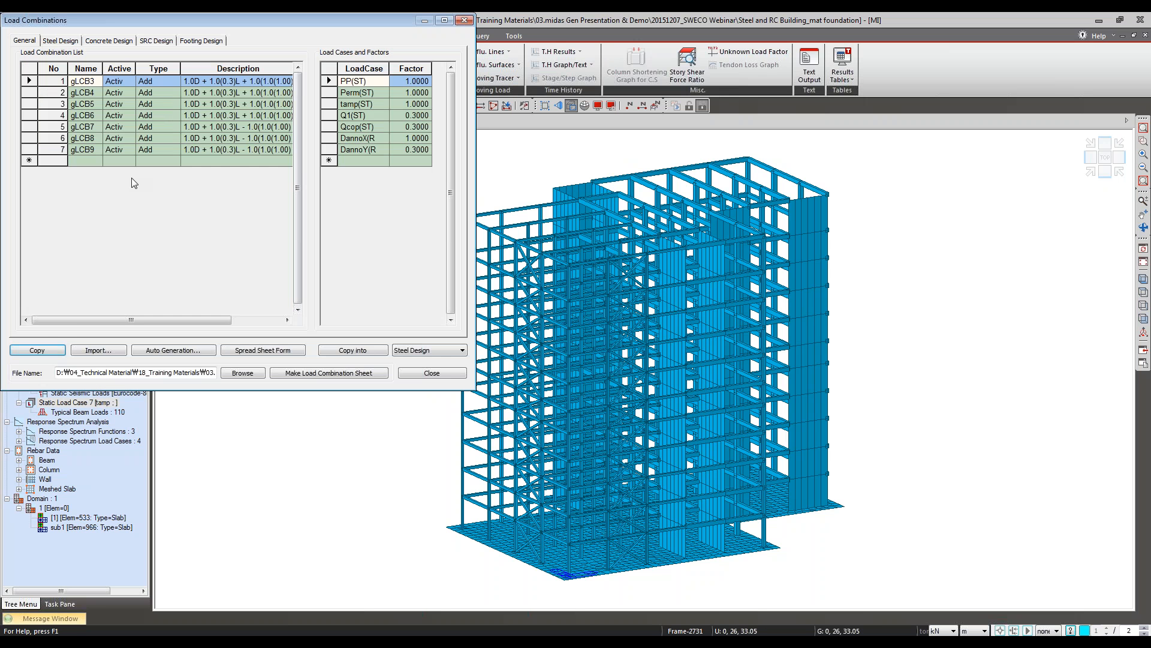
pyautogui.click(464, 20)
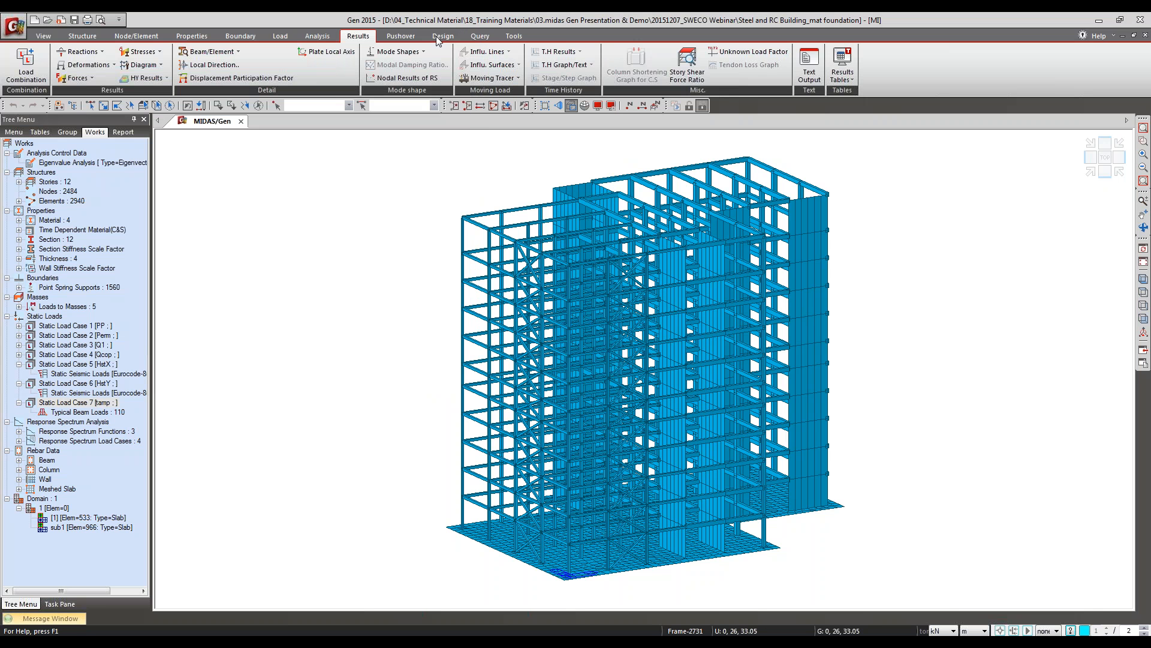
# Step: Try classifying serviceability combination cLCB72 as quasi-permanent and cLCB73 as frequent
pyautogui.click(442, 36)
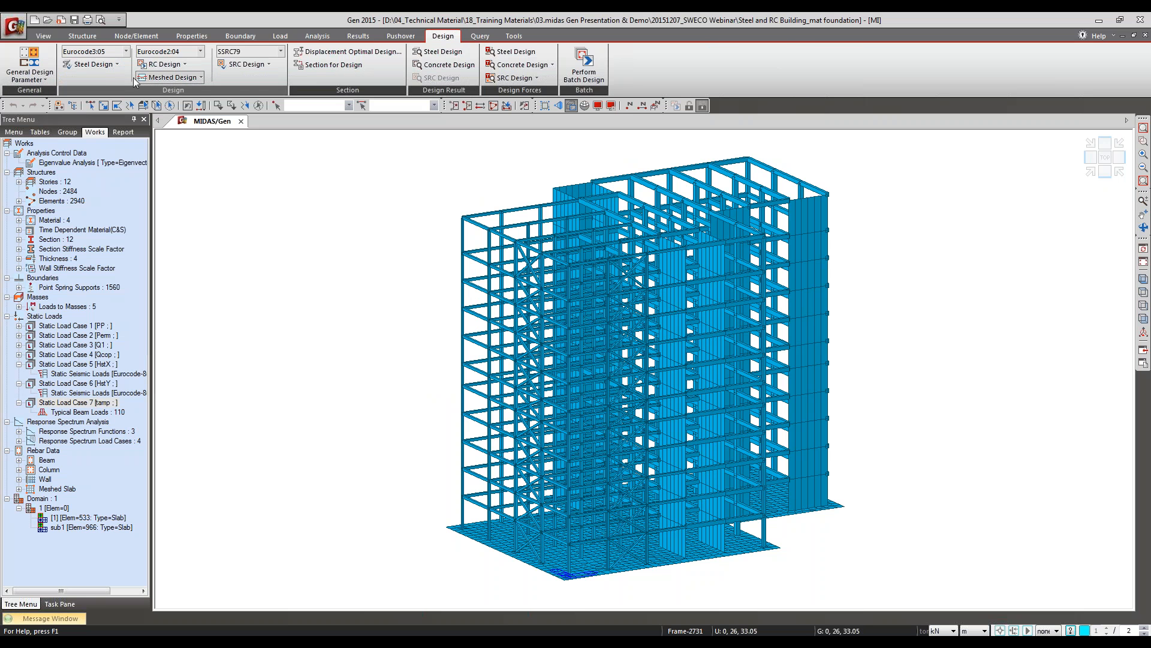
pyautogui.click(29, 74)
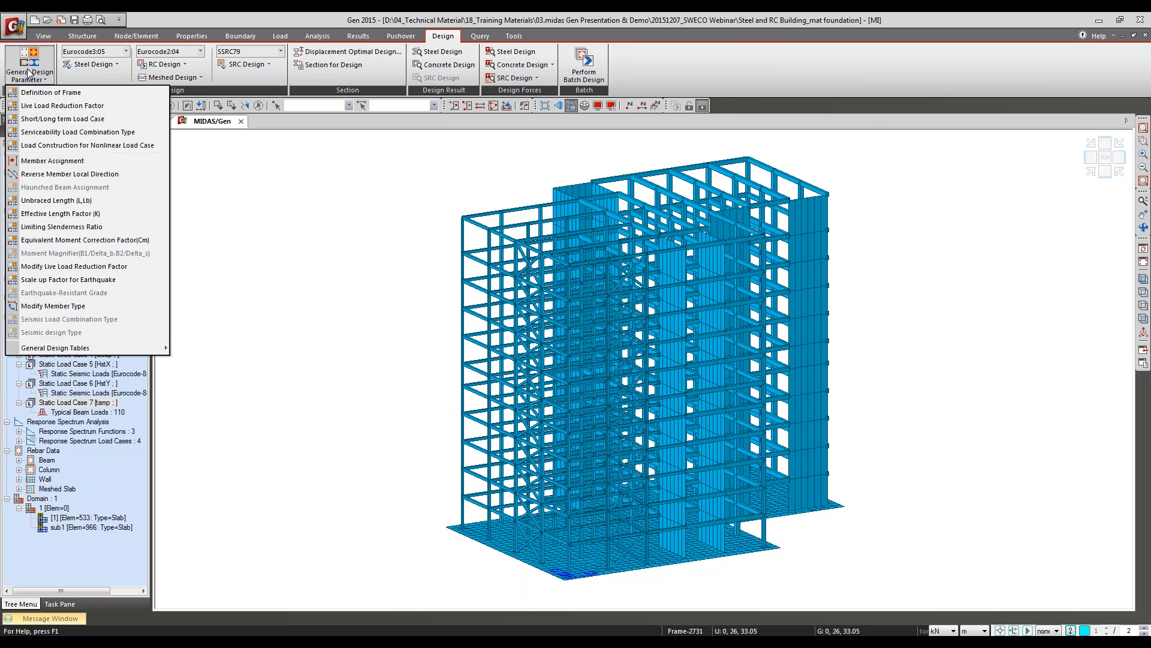
pyautogui.click(27, 133)
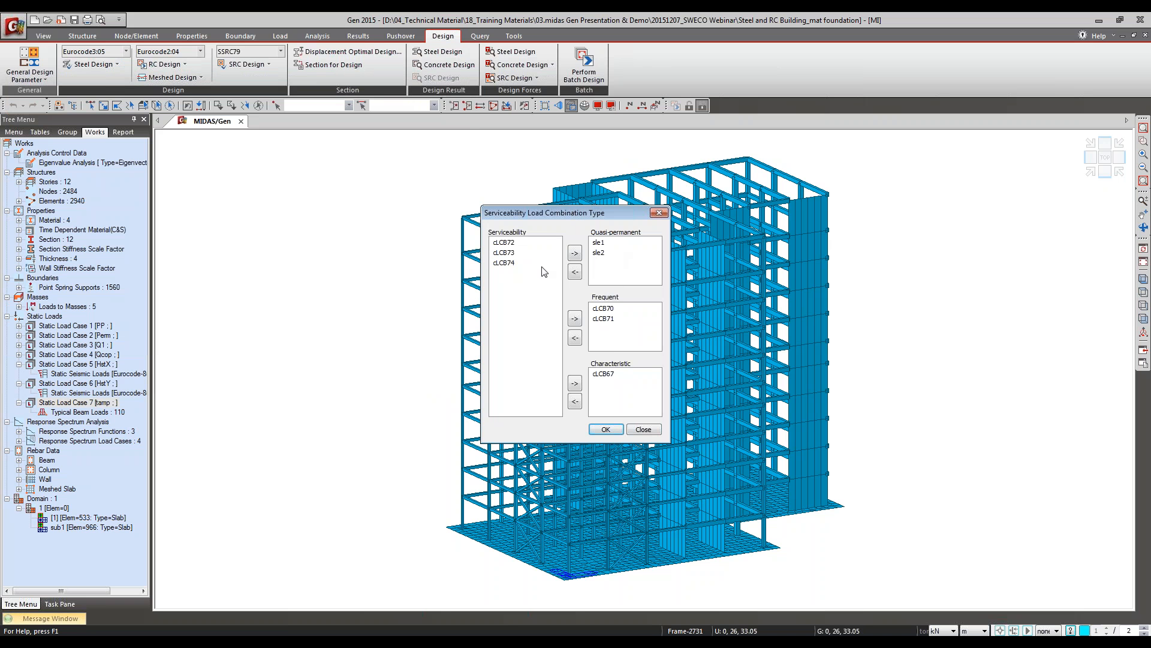
pyautogui.click(577, 254)
pyautogui.click(509, 243)
pyautogui.click(574, 318)
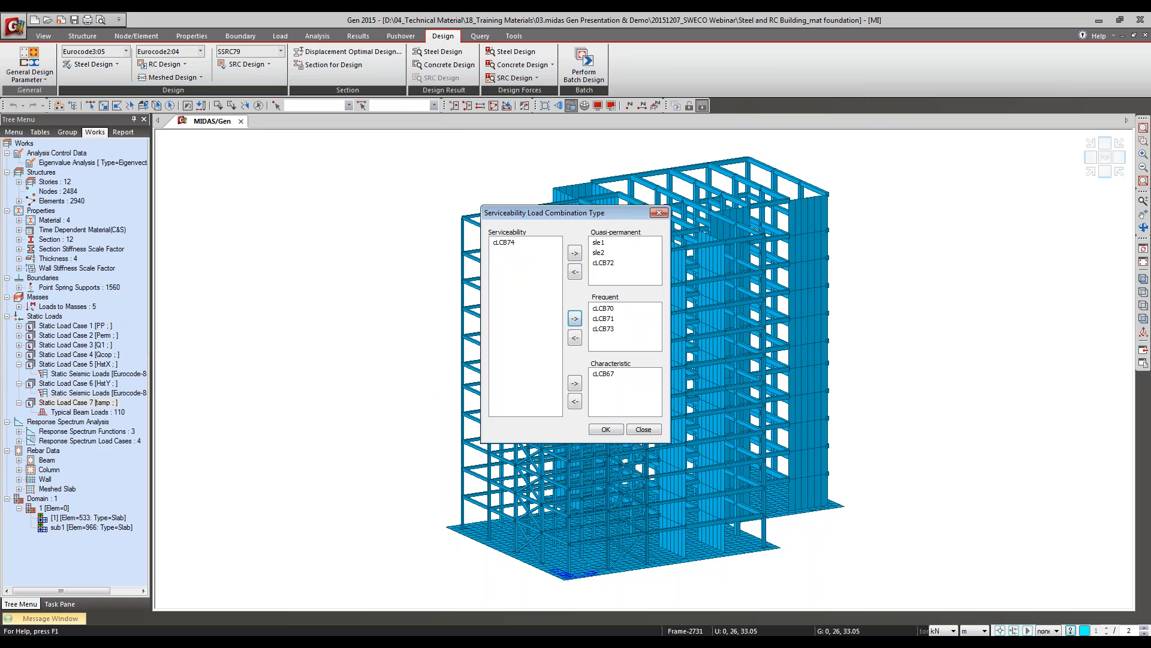
pyautogui.click(643, 430)
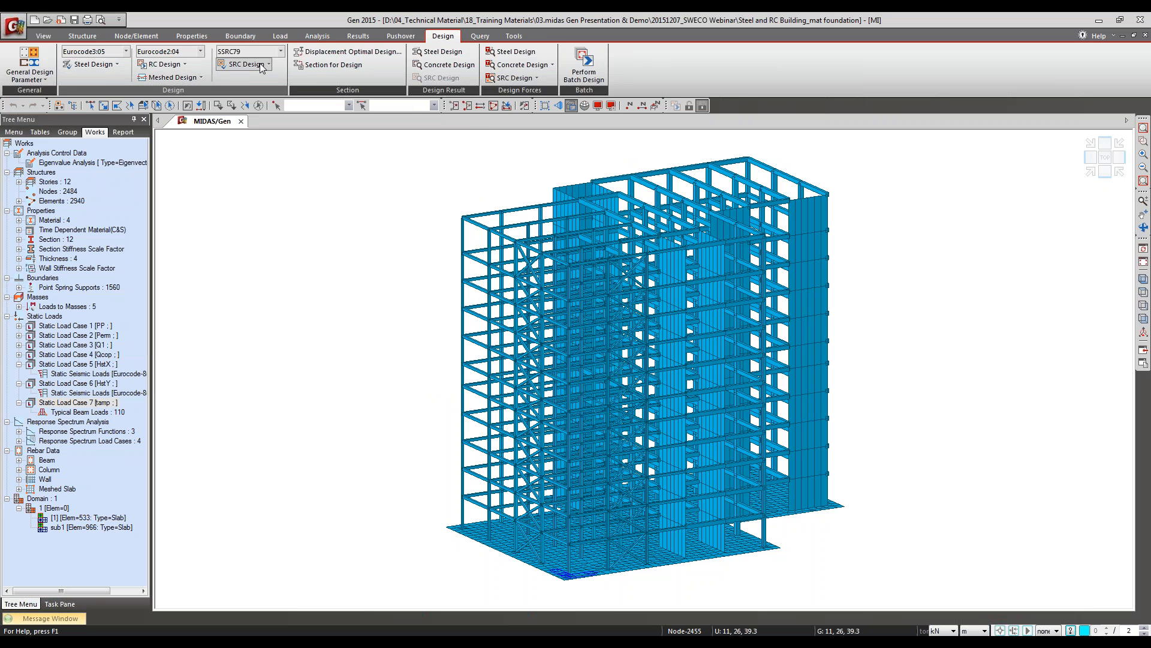
pyautogui.click(28, 71)
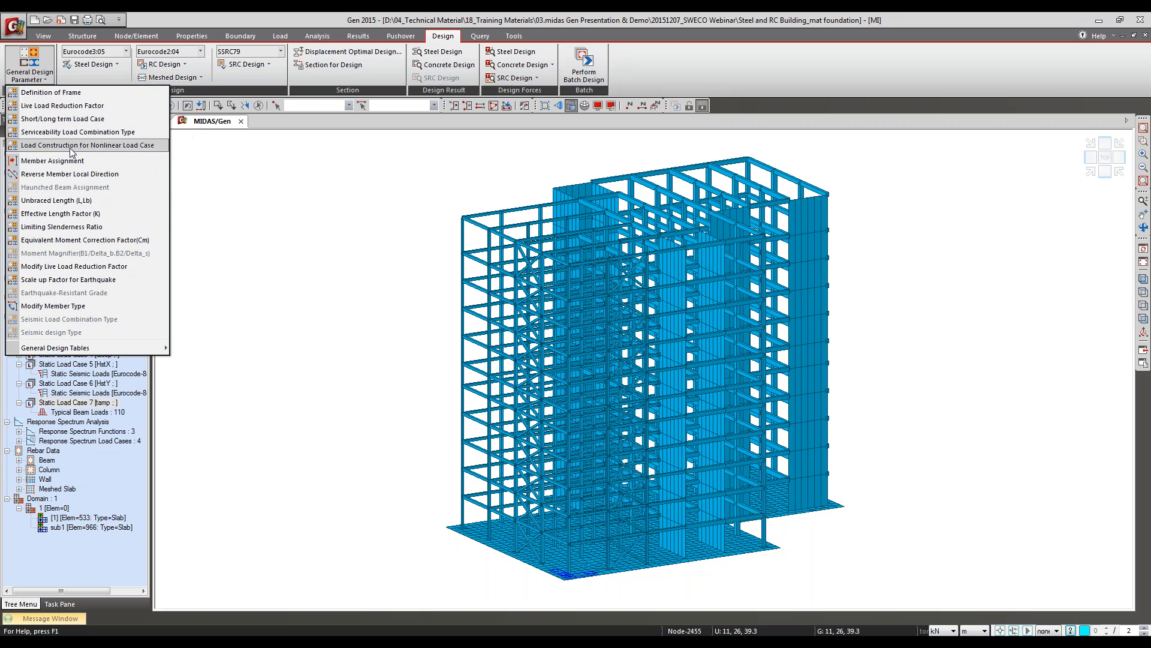
pyautogui.click(364, 13)
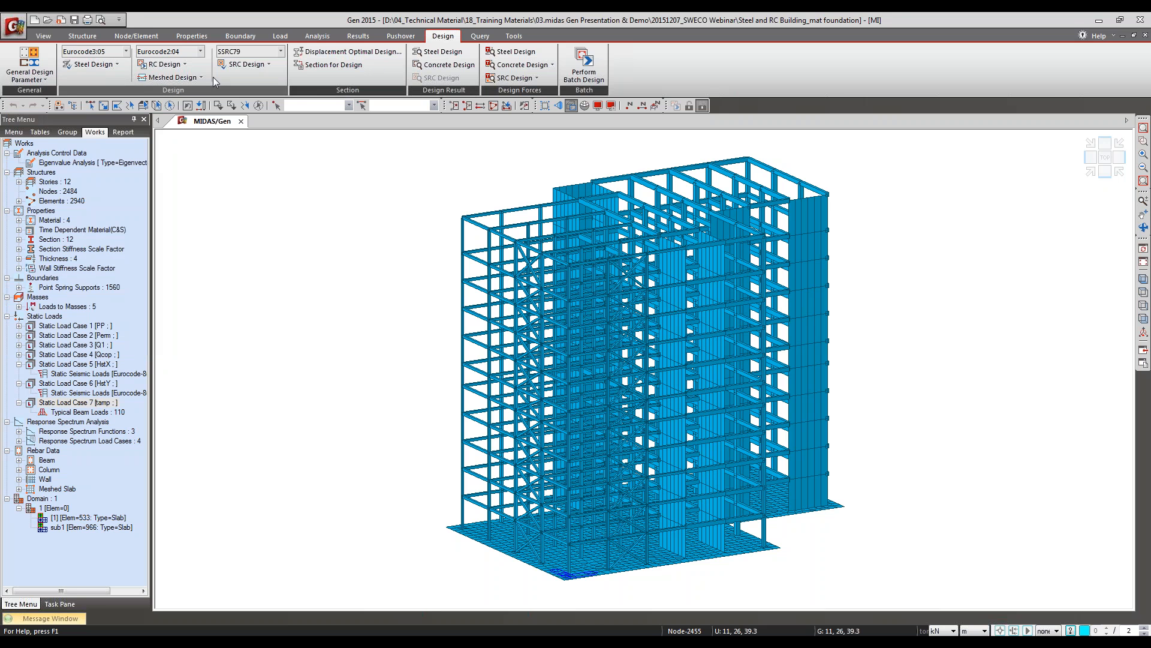
# Step: Switch to the presentation and advance from the Definition of Frame slide to the Member Assignment slide
pyautogui.click(1101, 21)
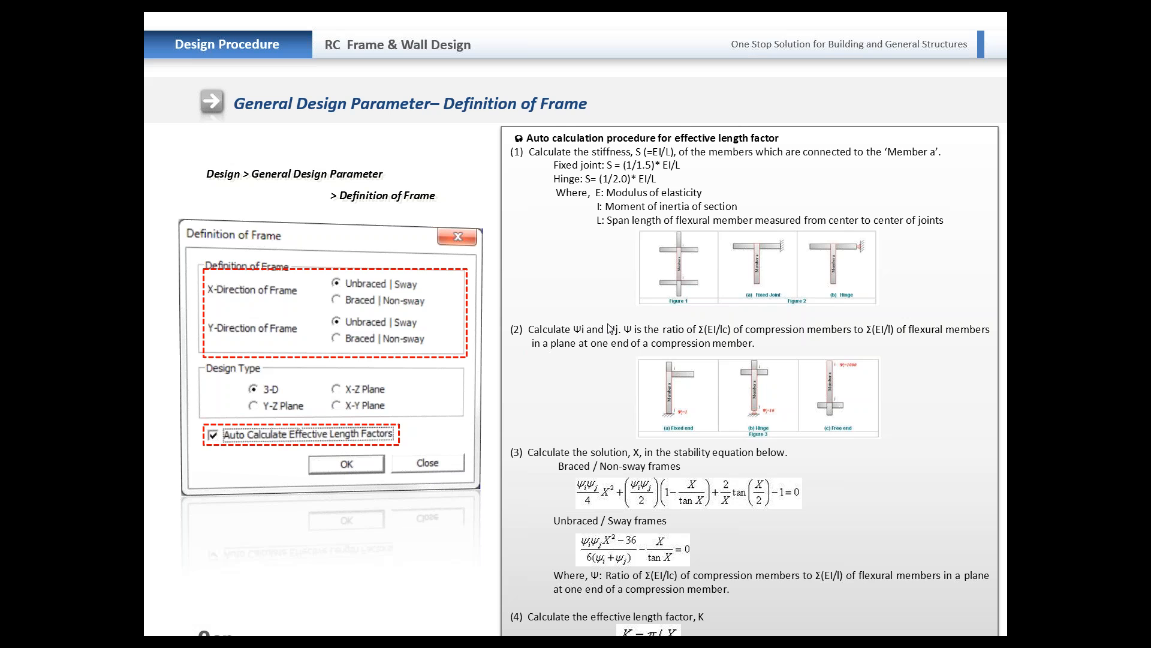
pyautogui.press('Right')
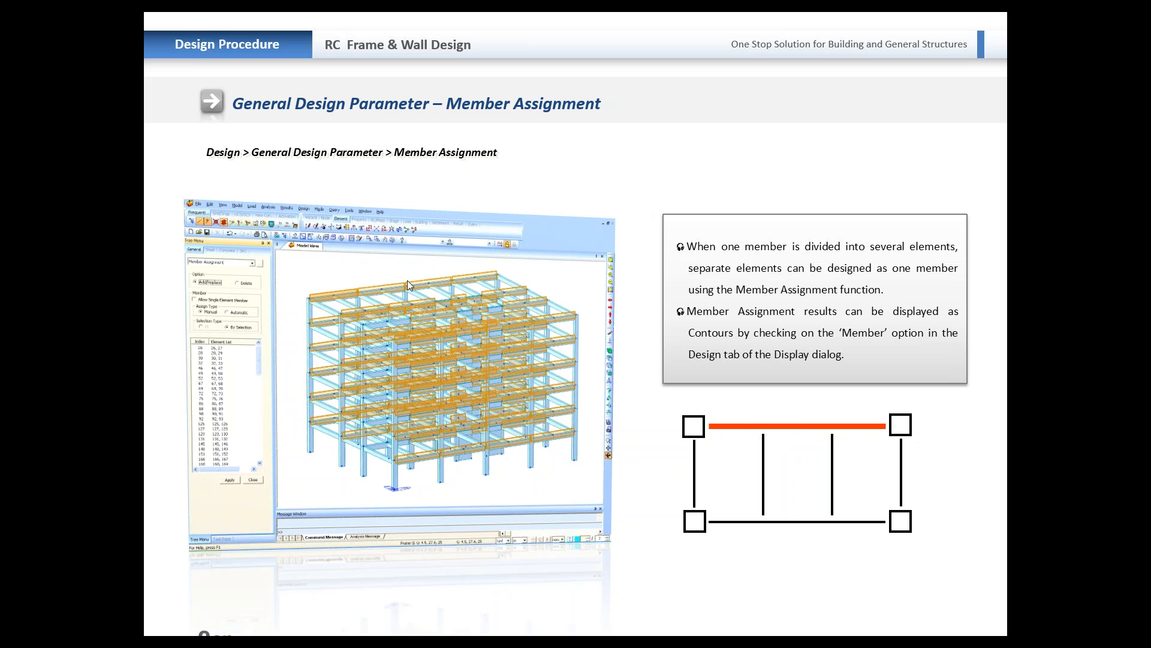
# Step: Return to midas Gen, open the Member Assignment design parameter and choose the Manual assign type
pyautogui.hotkey('alt', 'Tab')
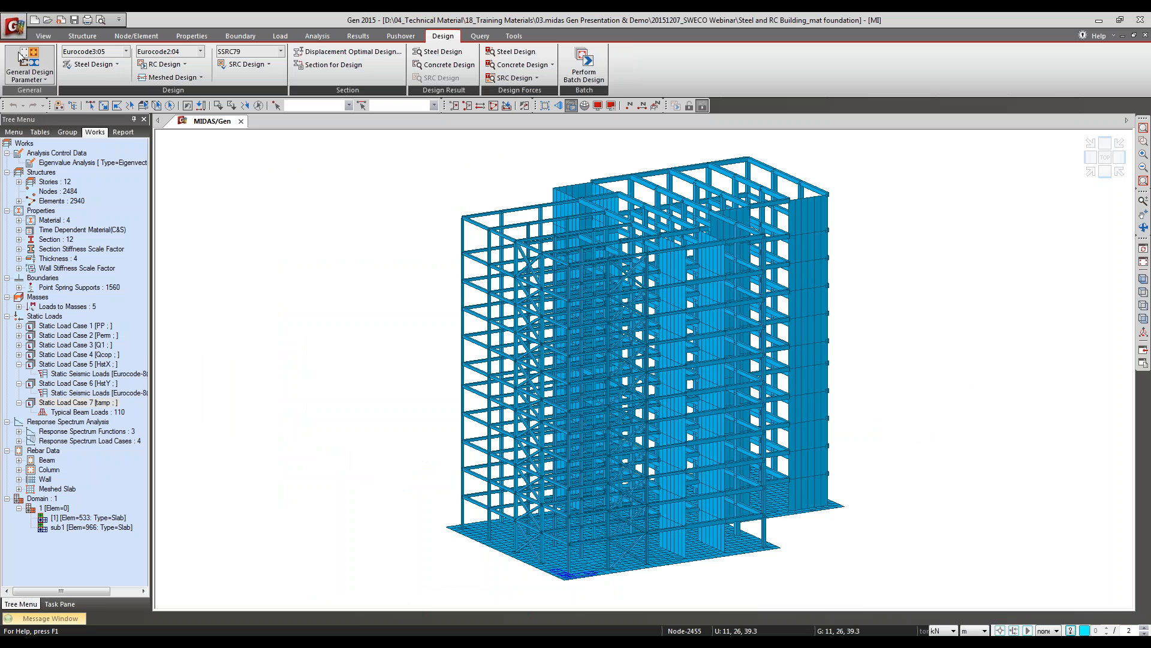
pyautogui.click(23, 58)
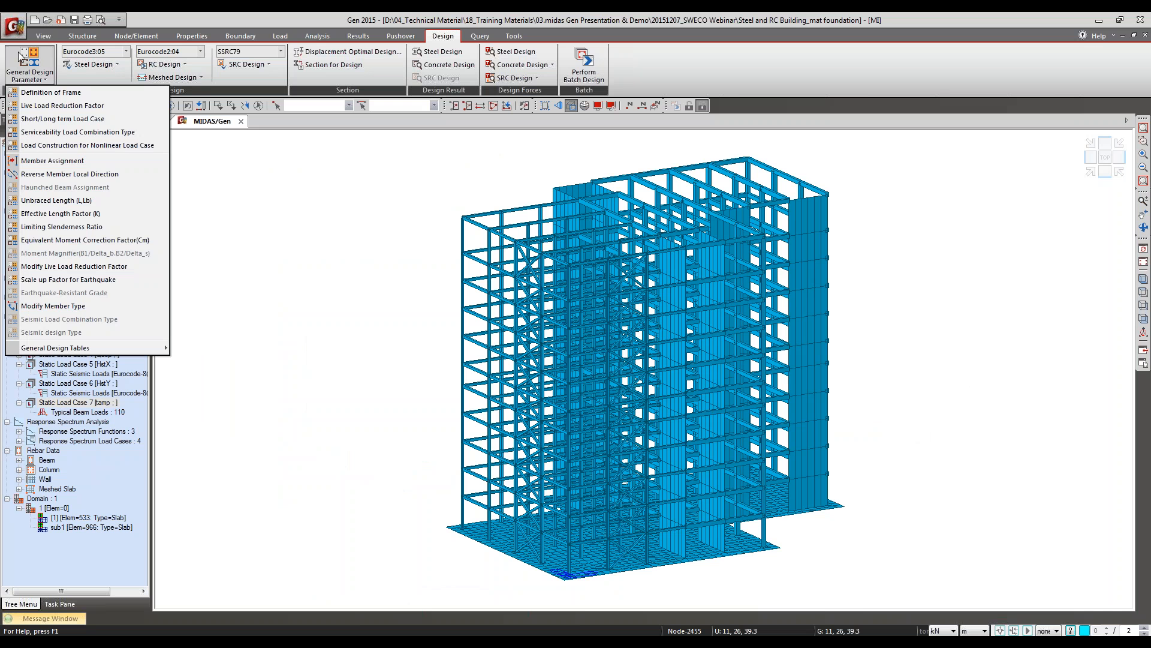
pyautogui.click(25, 161)
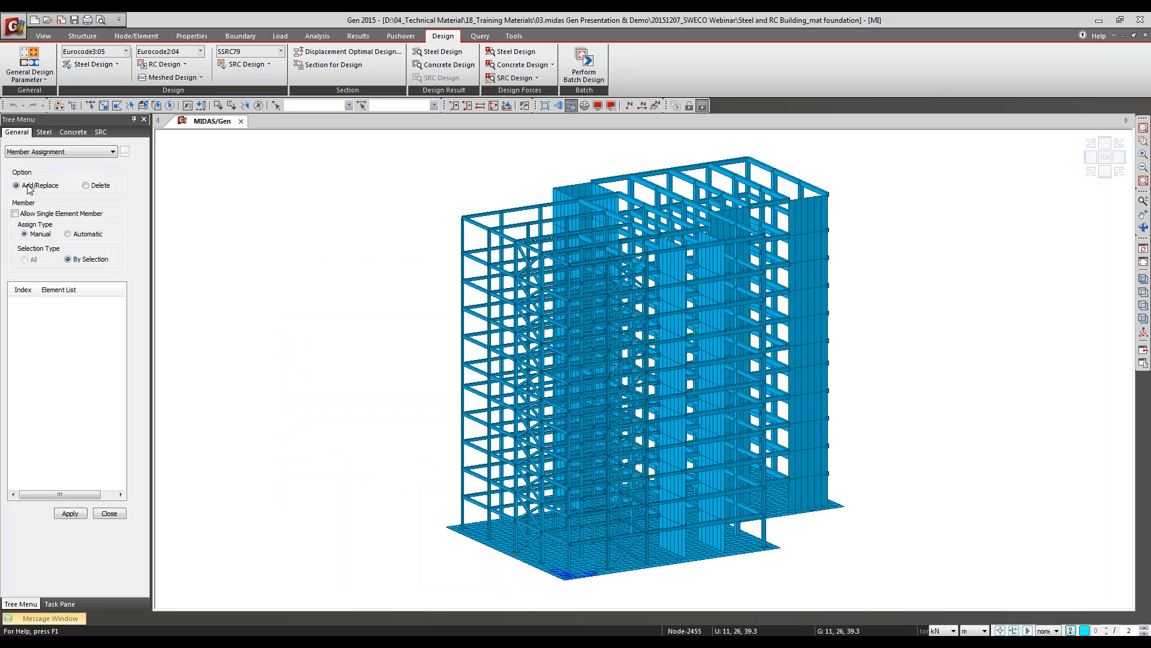
pyautogui.click(69, 235)
pyautogui.click(48, 235)
pyautogui.click(47, 235)
# Step: Select the two adjoining roof-edge beam elements 2929 and 2930 for inspection and set the assign type to Automatic
pyautogui.click(104, 106)
pyautogui.moveTo(524, 214); pyautogui.dragTo(509, 192)
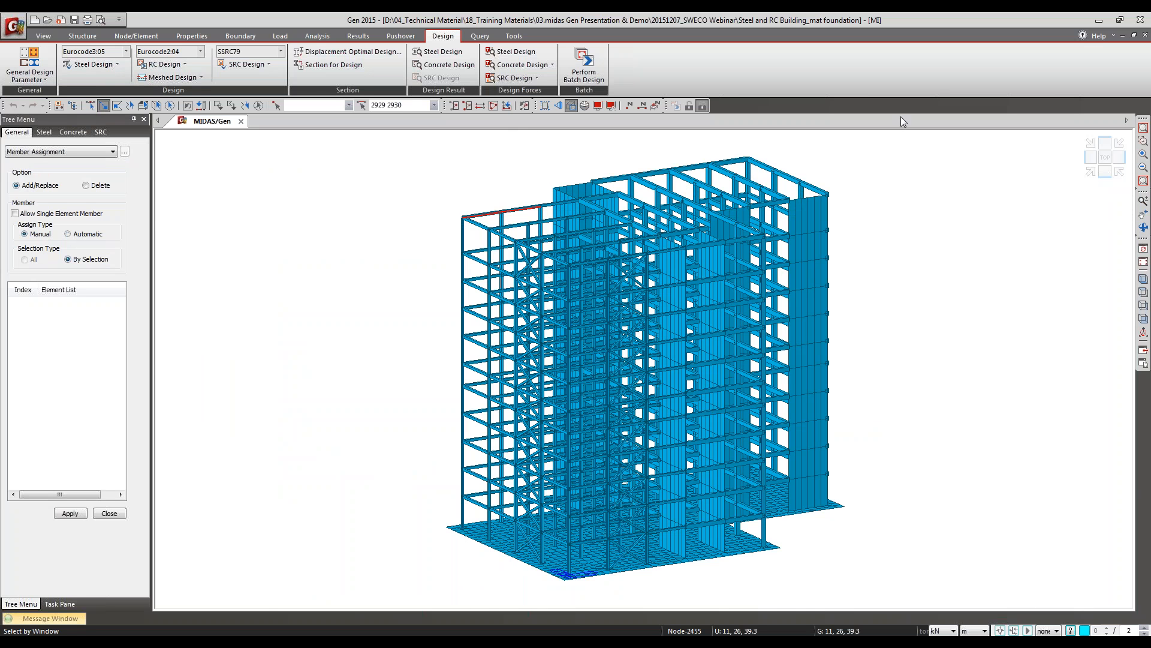
pyautogui.click(1143, 140)
pyautogui.moveTo(453, 180); pyautogui.dragTo(564, 238)
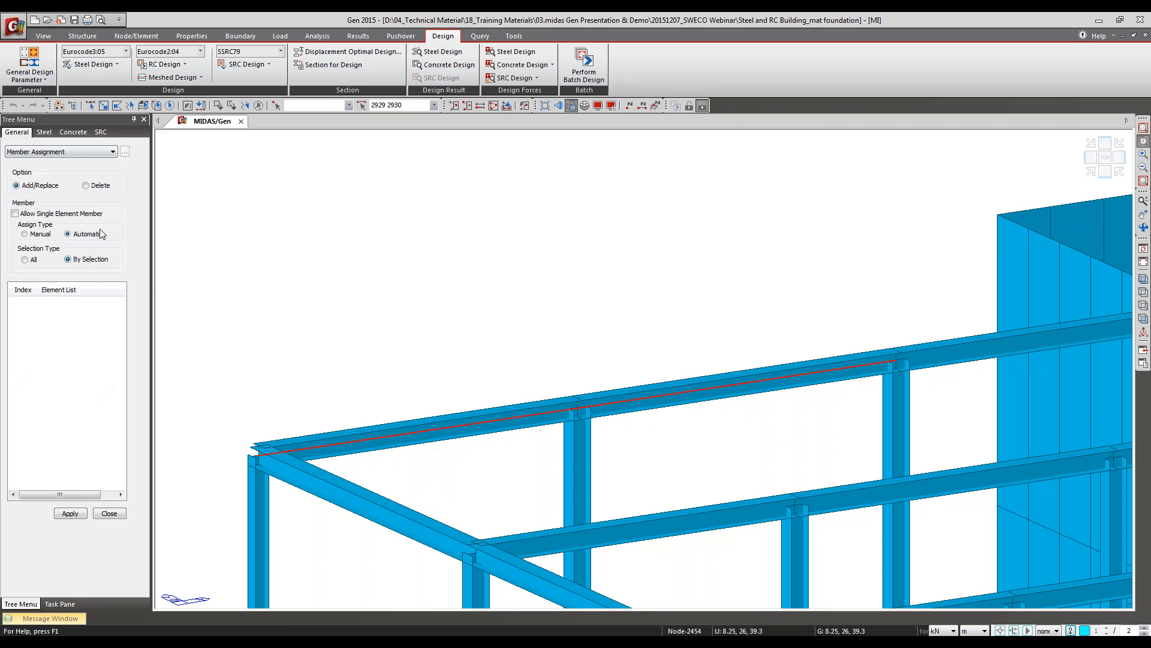
# Step: Switch back to the presentation and advance to the Unbraced Length slide
pyautogui.hotkey('alt', 'Tab')
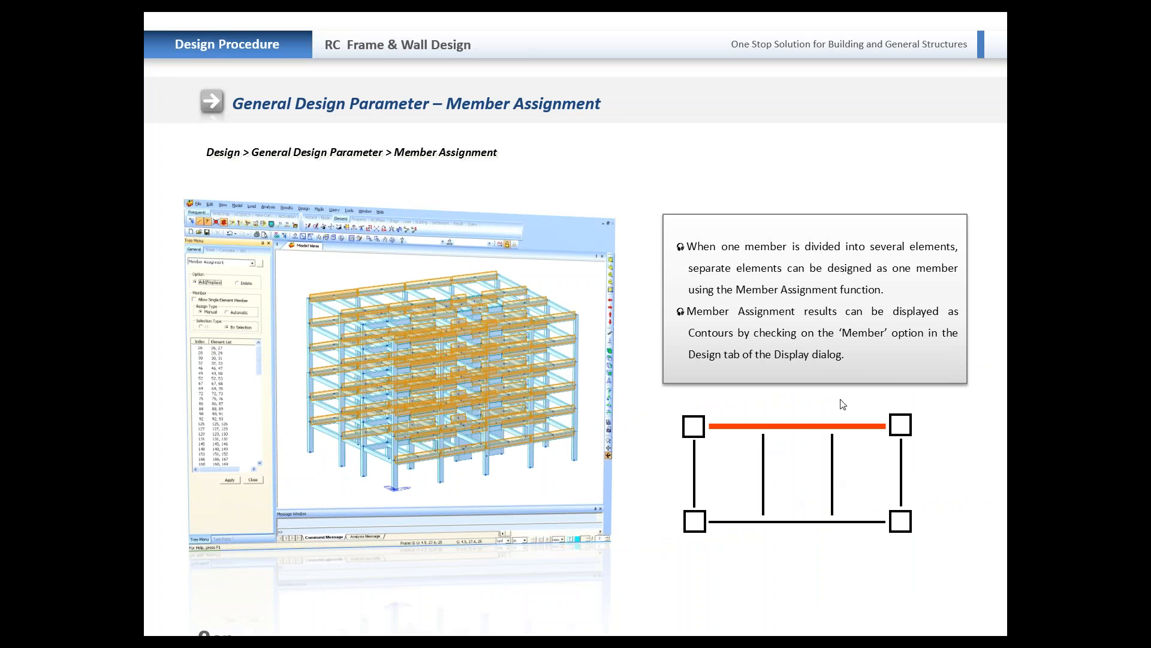
pyautogui.press('Right')
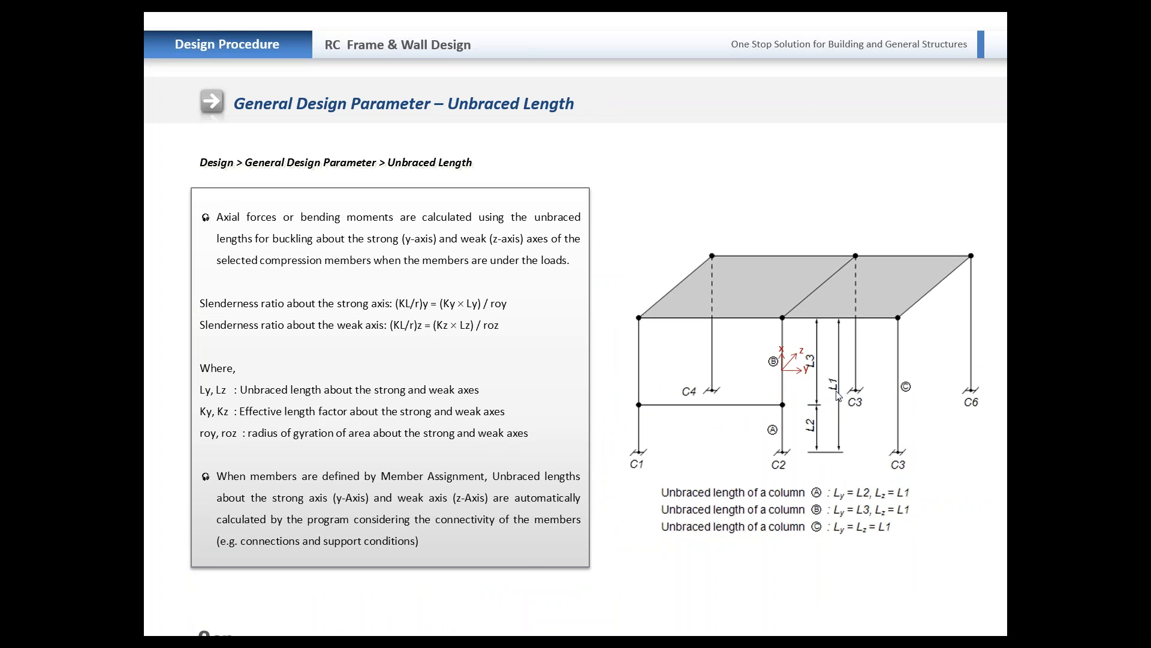
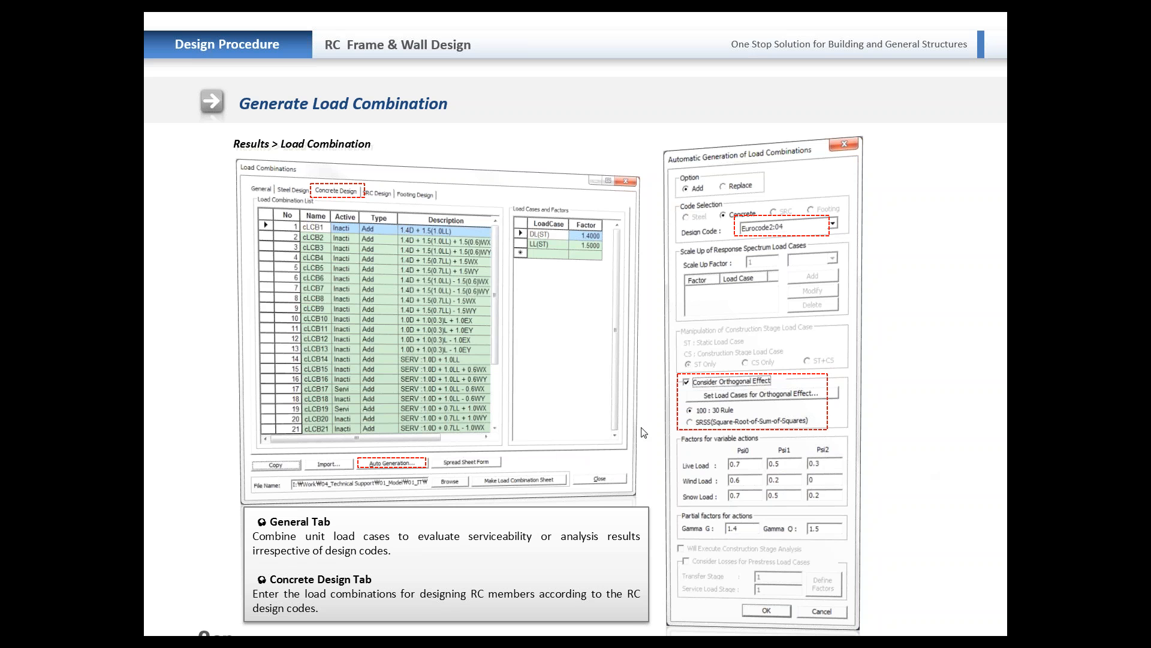
# Step: Advance to the Load Combination Type and Serviceability Parameter slide, switch to midas Gen and open the concrete Serviceability Parameters
pyautogui.press('Right')
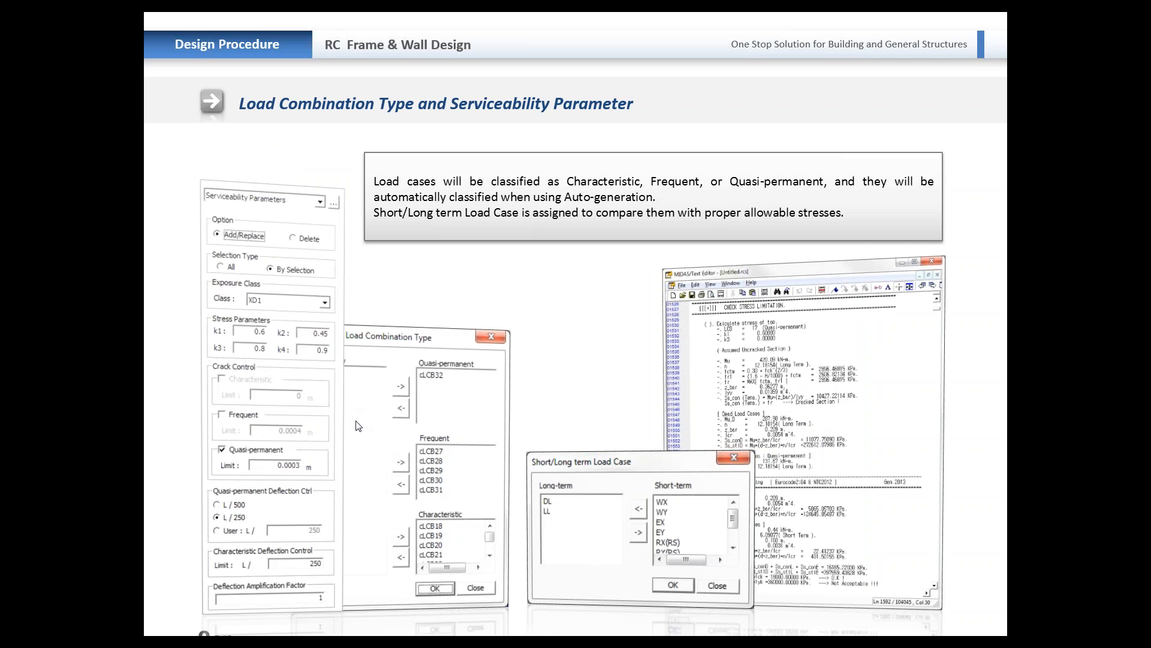
pyautogui.hotkey('alt', 'Tab')
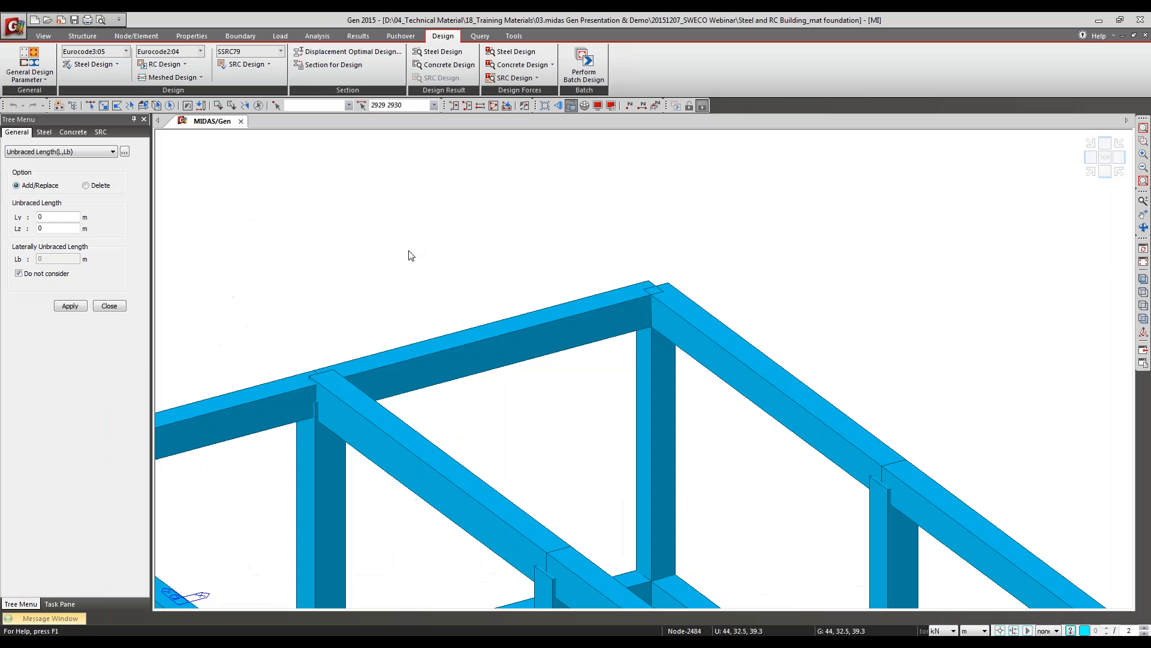
pyautogui.click(106, 306)
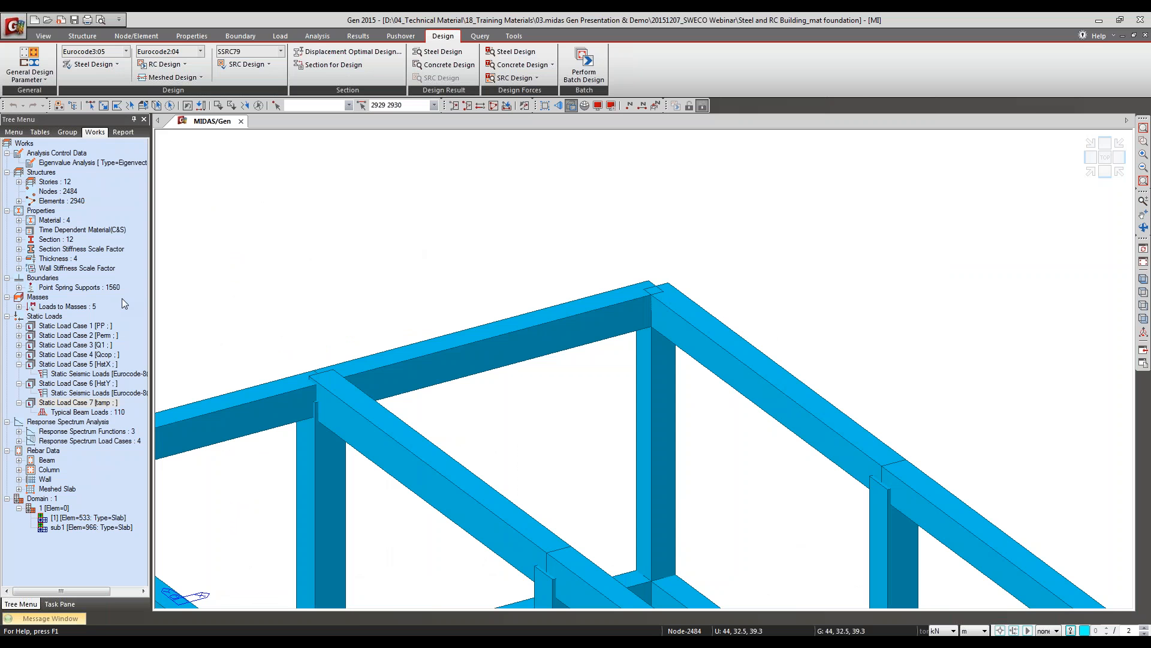
pyautogui.click(172, 65)
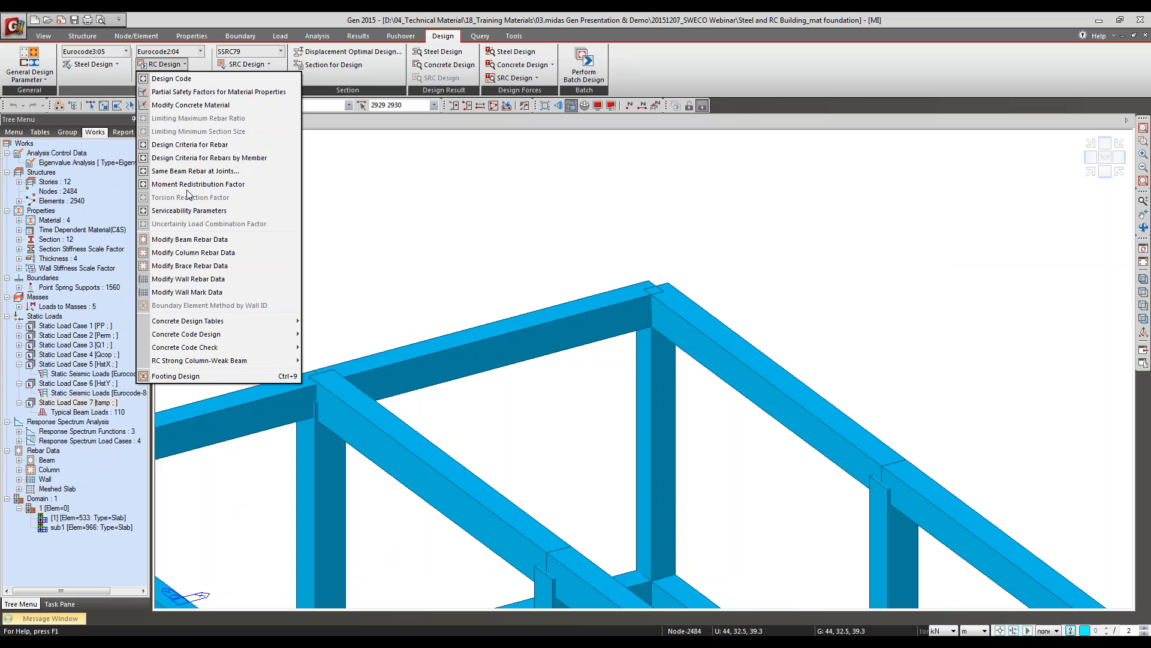
pyautogui.click(189, 211)
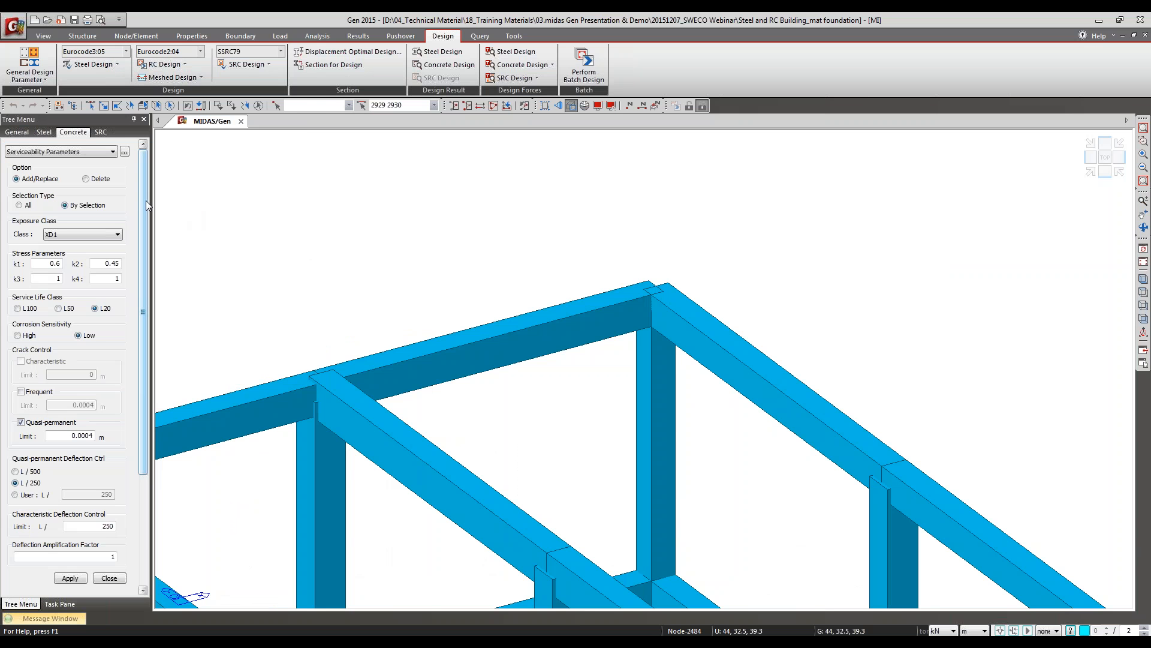
pyautogui.moveTo(142, 202)
pyautogui.mouseDown()
pyautogui.moveTo(147, 245)
pyautogui.moveTo(150, 206)
pyautogui.mouseUp()
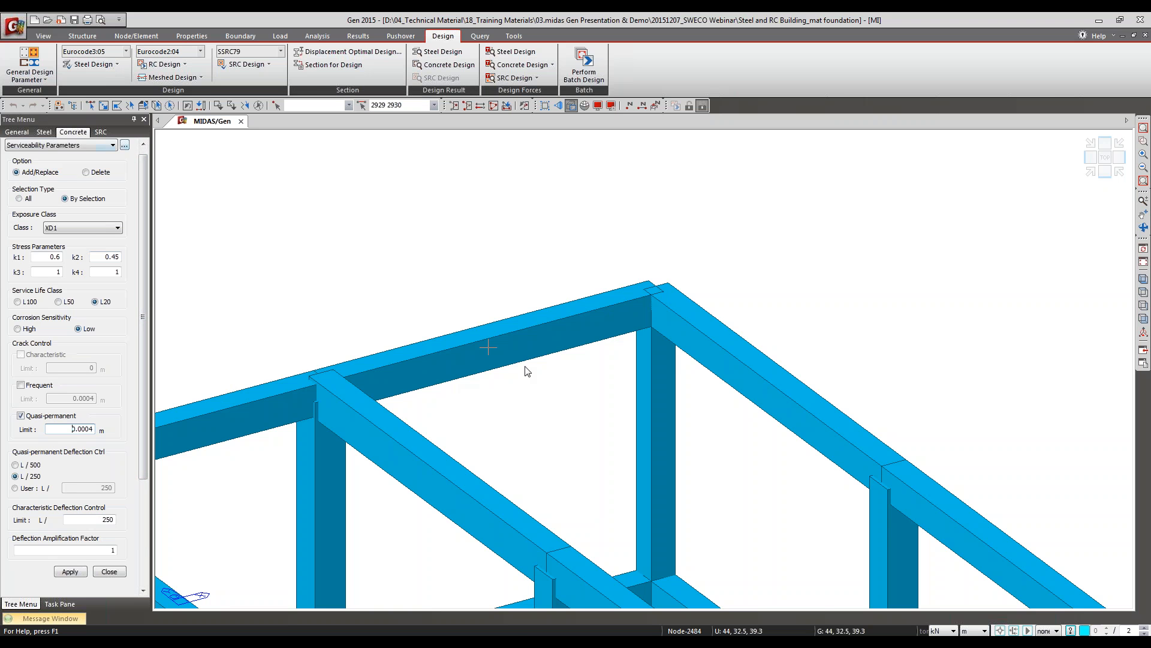
# Step: Recheck the serviceability slide, and examine the long-term and short-term assignments in midas Gen's Short/Long term Load Case settings
pyautogui.hotkey('alt', 'Tab')
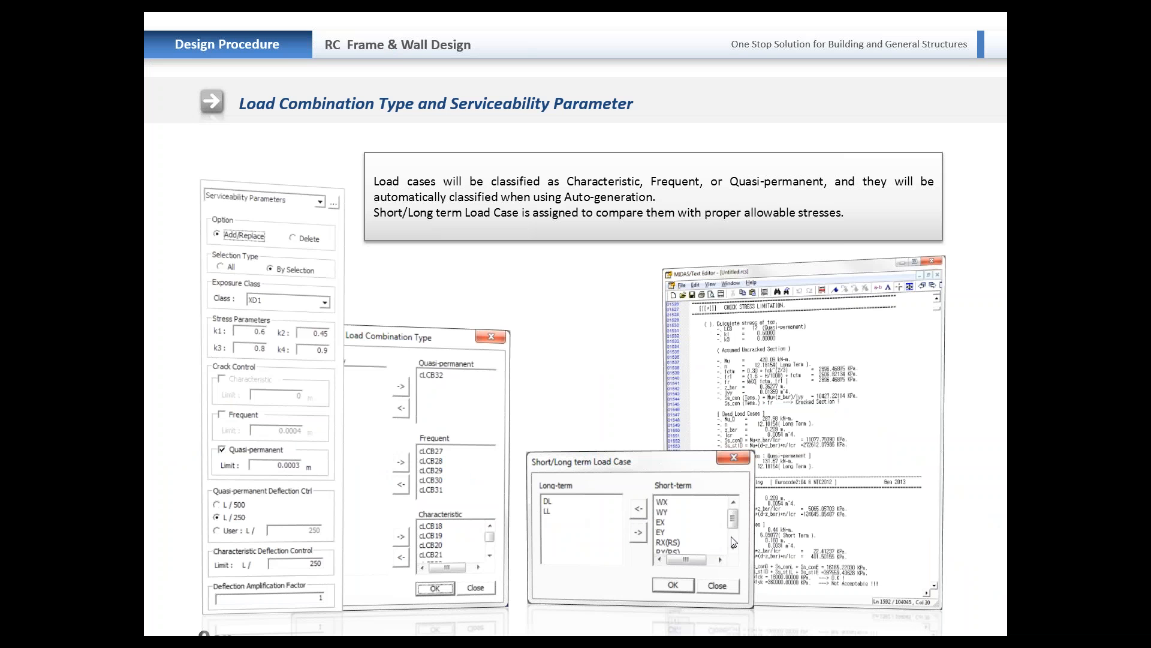
pyautogui.hotkey('alt', 'Tab')
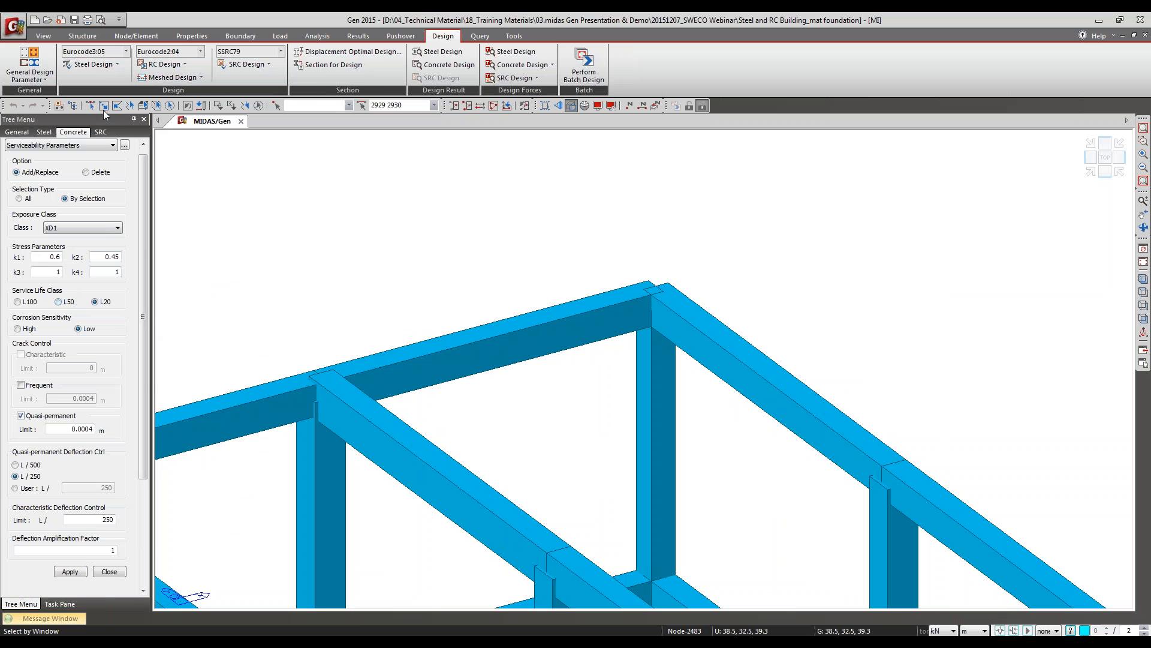
pyautogui.click(183, 65)
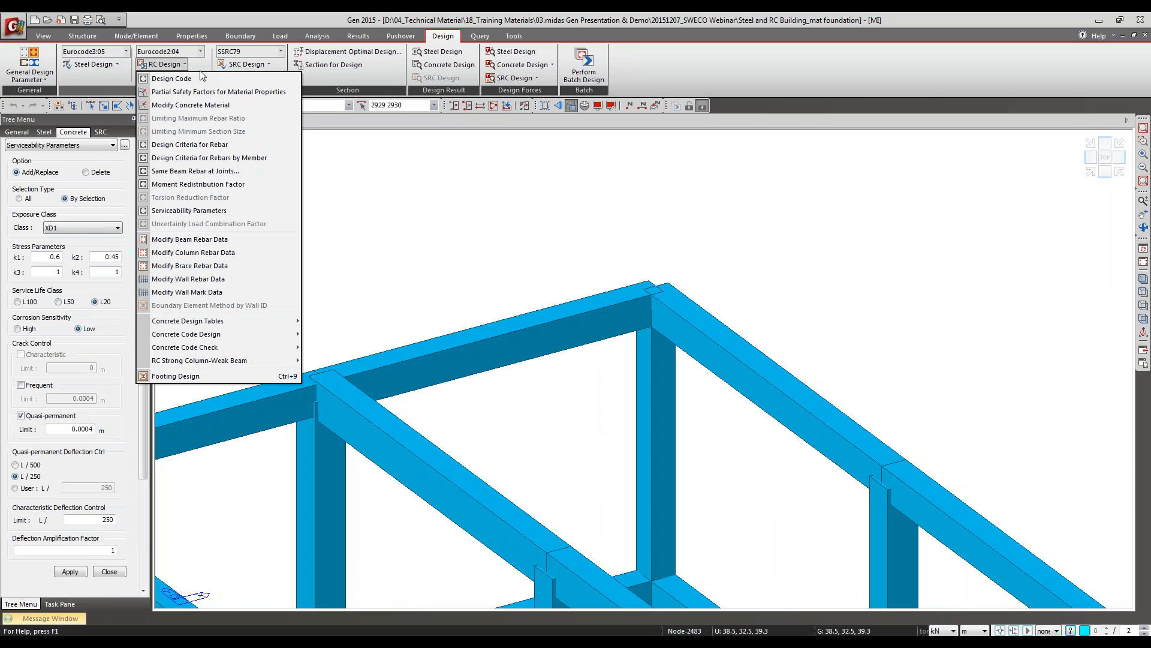
pyautogui.click(45, 80)
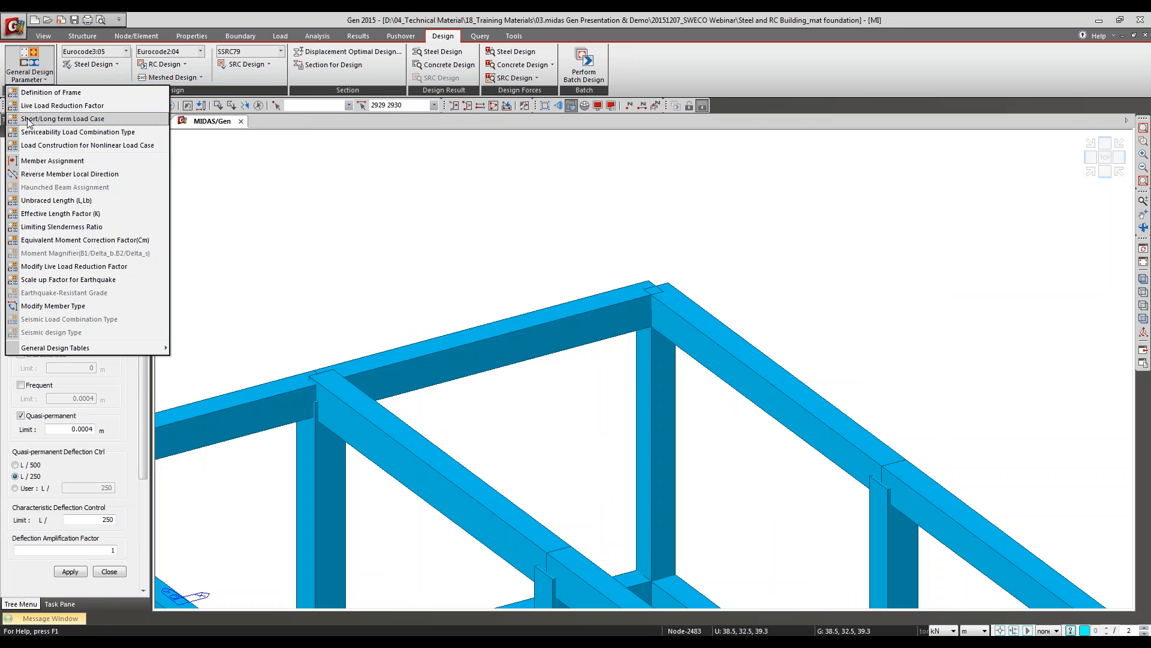
pyautogui.click(52, 119)
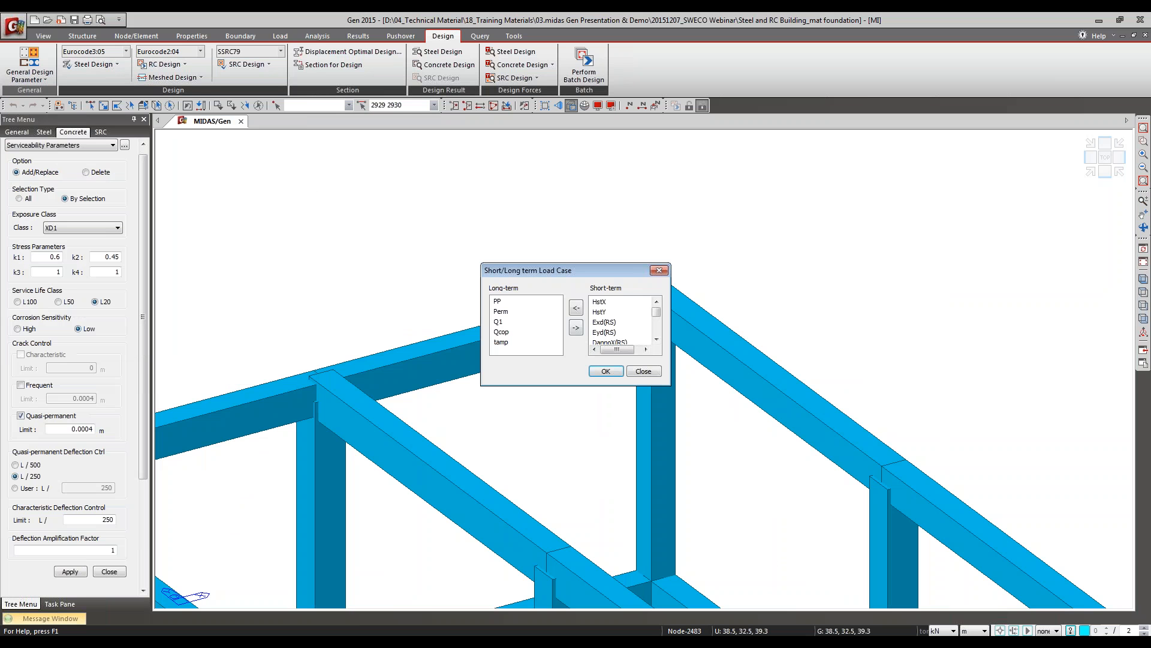
pyautogui.click(499, 301)
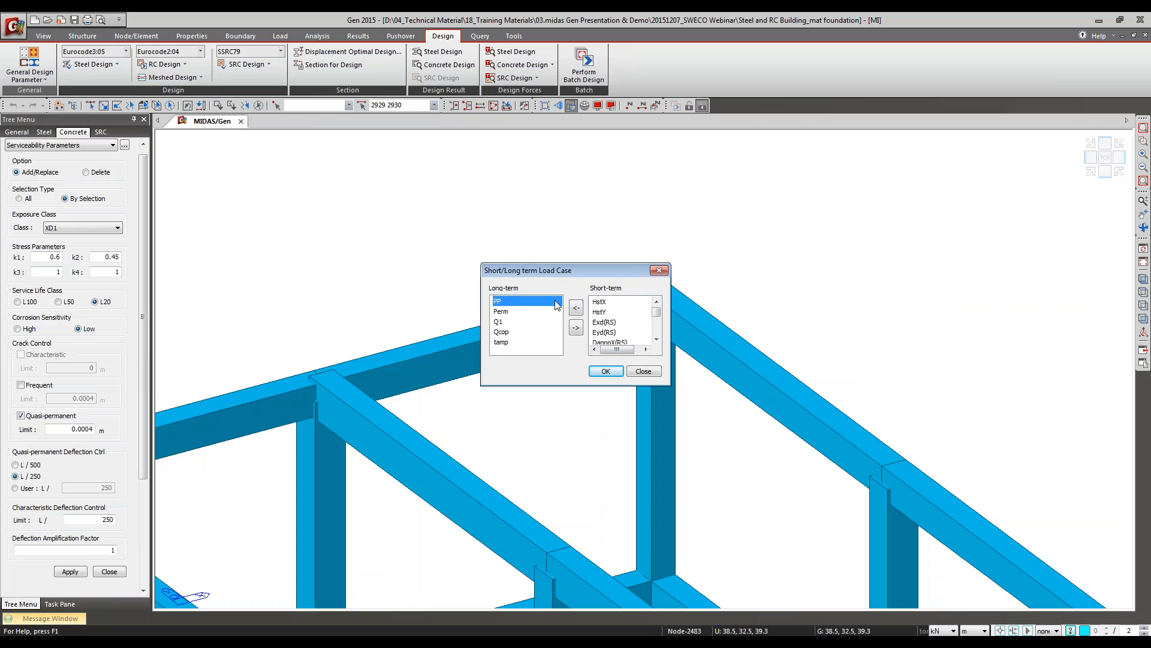
pyautogui.click(602, 312)
pyautogui.click(619, 299)
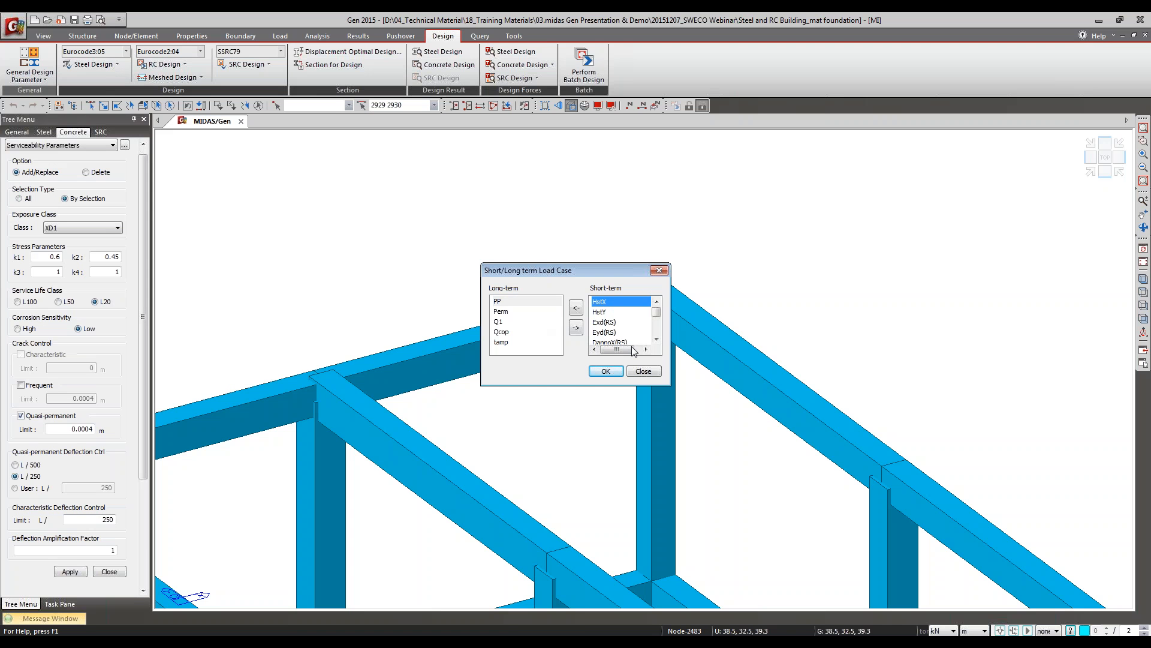
pyautogui.click(644, 370)
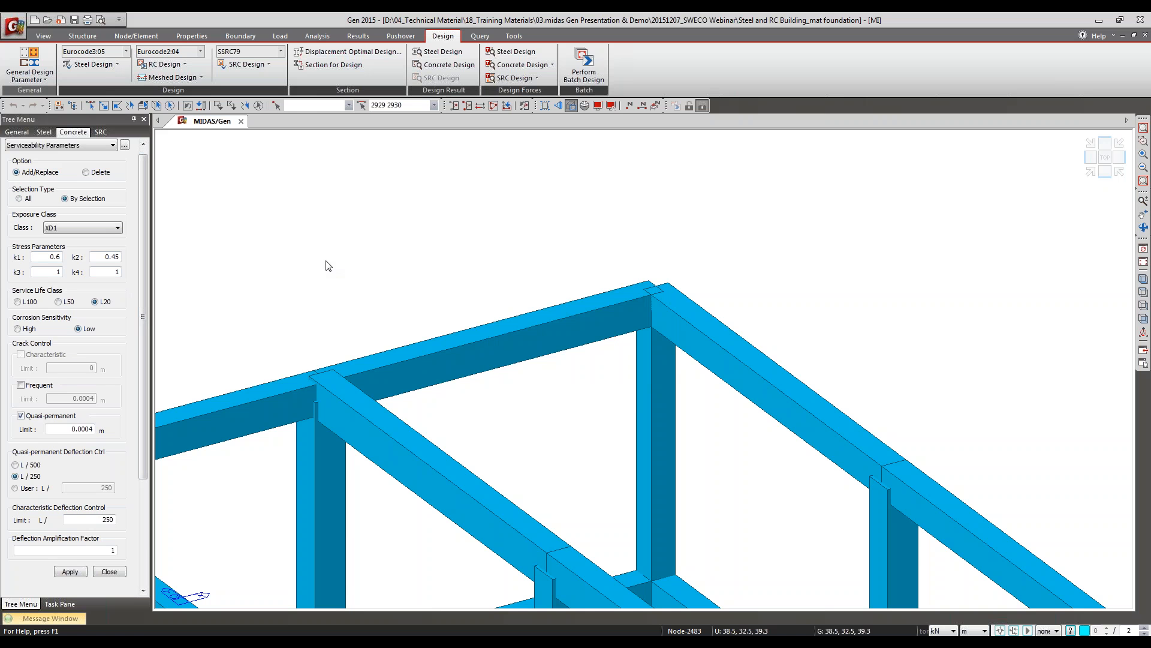
# Step: Switch to the presentation, advance to the Partial Safety Factors slide and return to midas Gen
pyautogui.hotkey('alt', 'Tab')
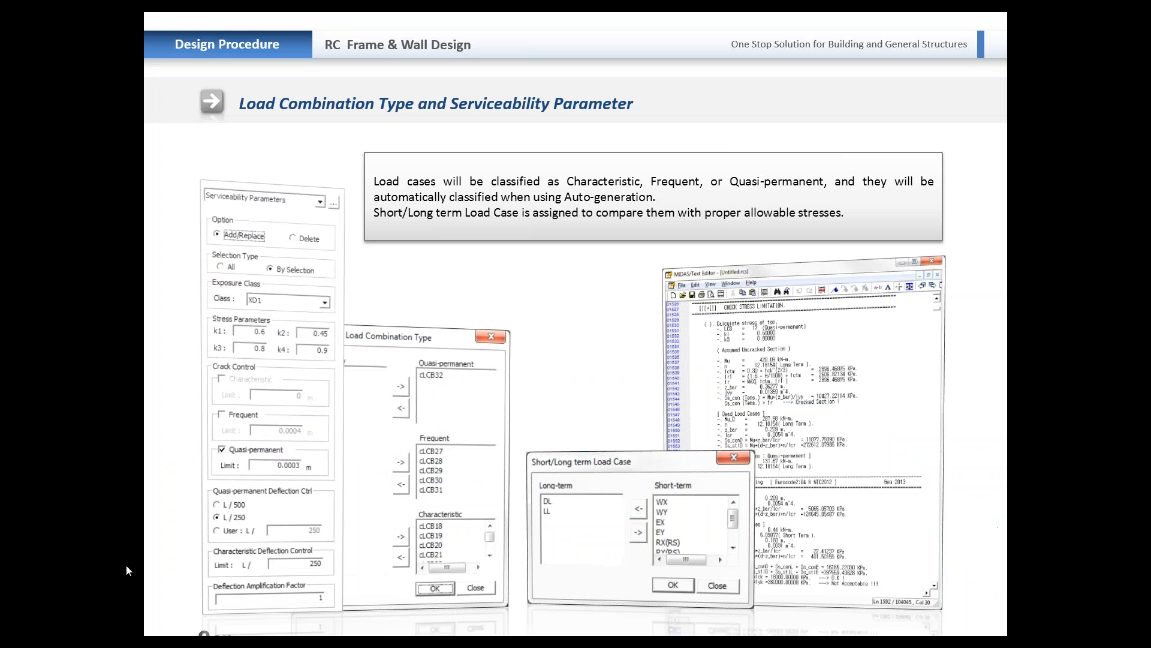
pyautogui.press('Right')
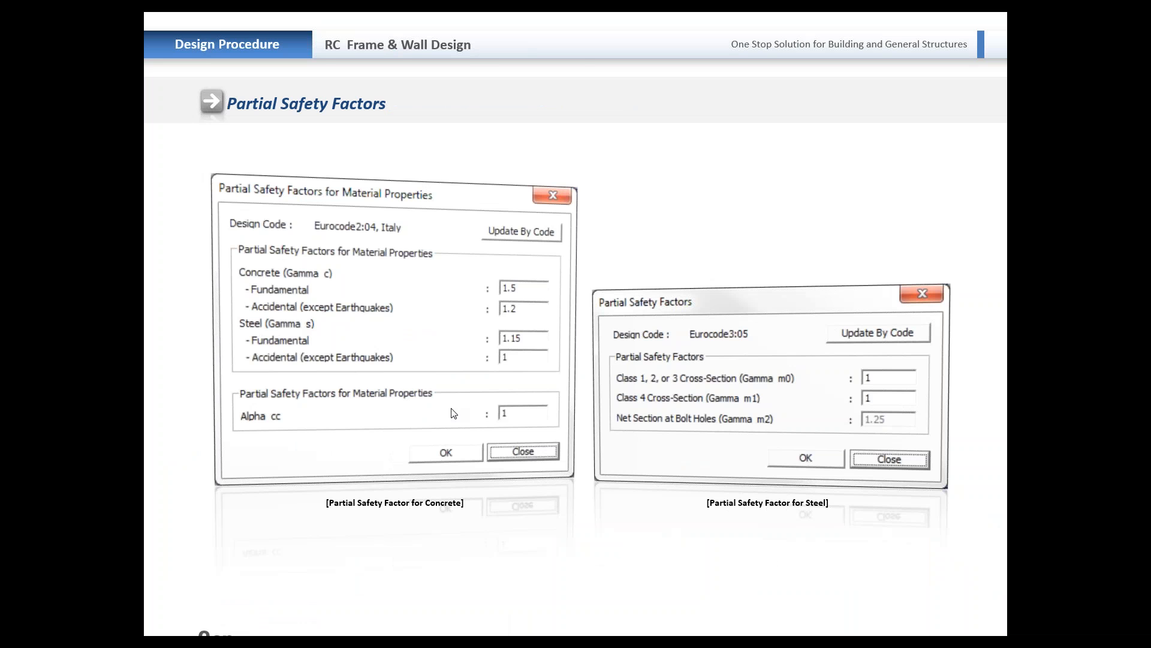
pyautogui.hotkey('alt', 'Tab')
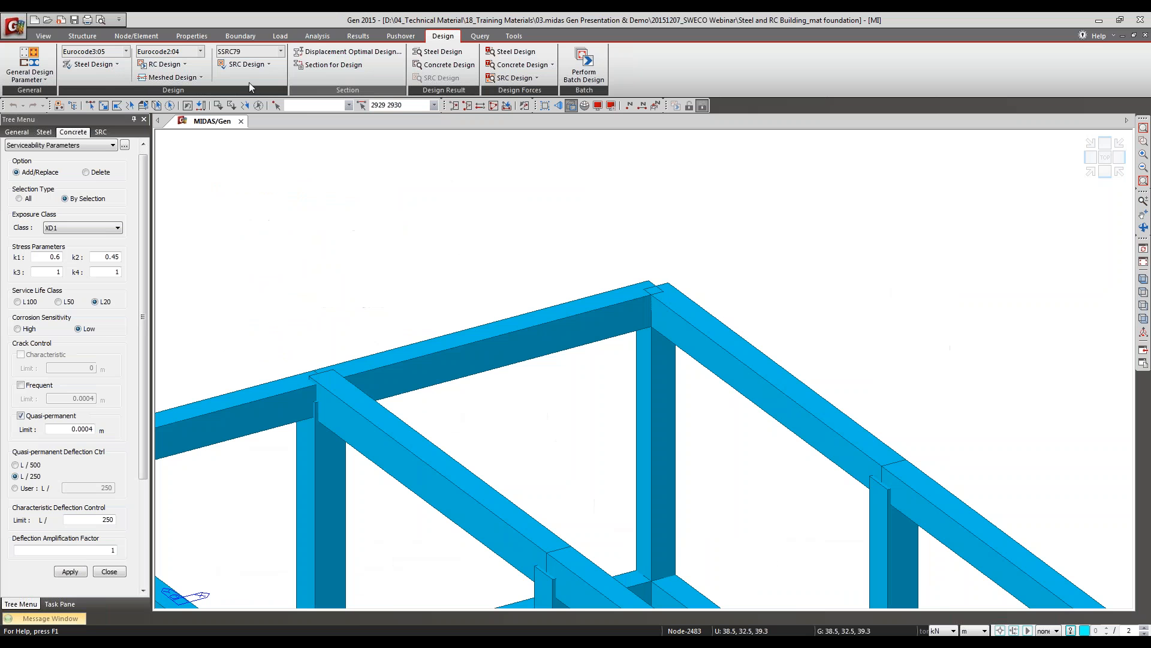
# Step: Open the Concrete Design Code settings and examine the available design codes and National Annex options, keeping Eurocode2:04 and Sweden
pyautogui.click(161, 64)
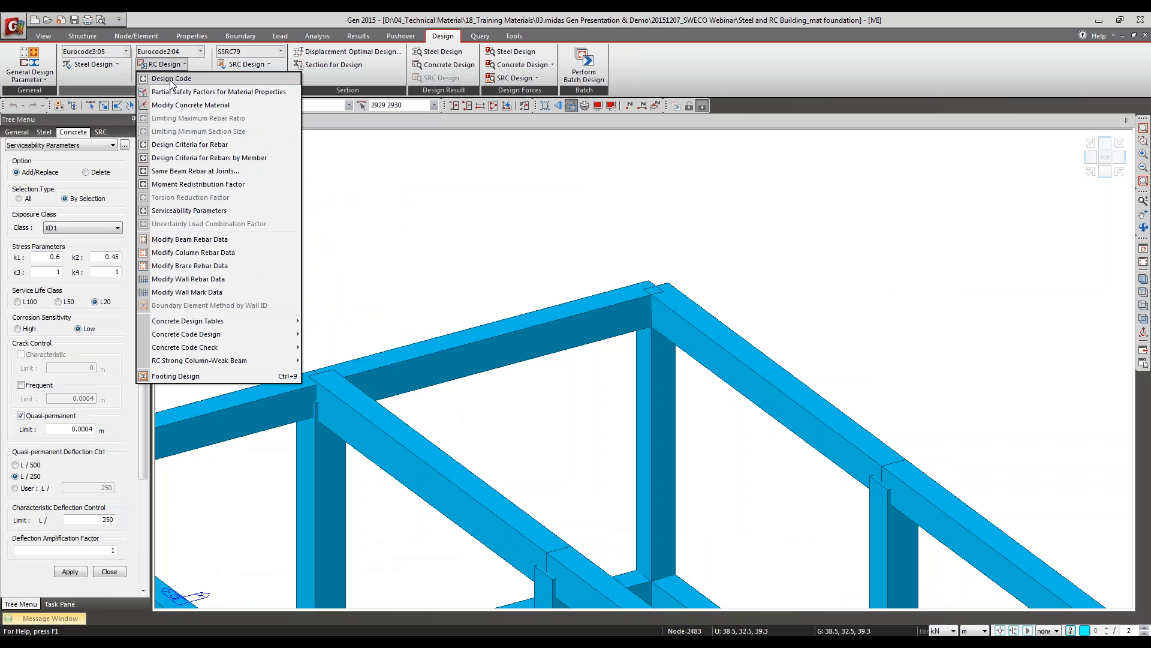
pyautogui.click(171, 82)
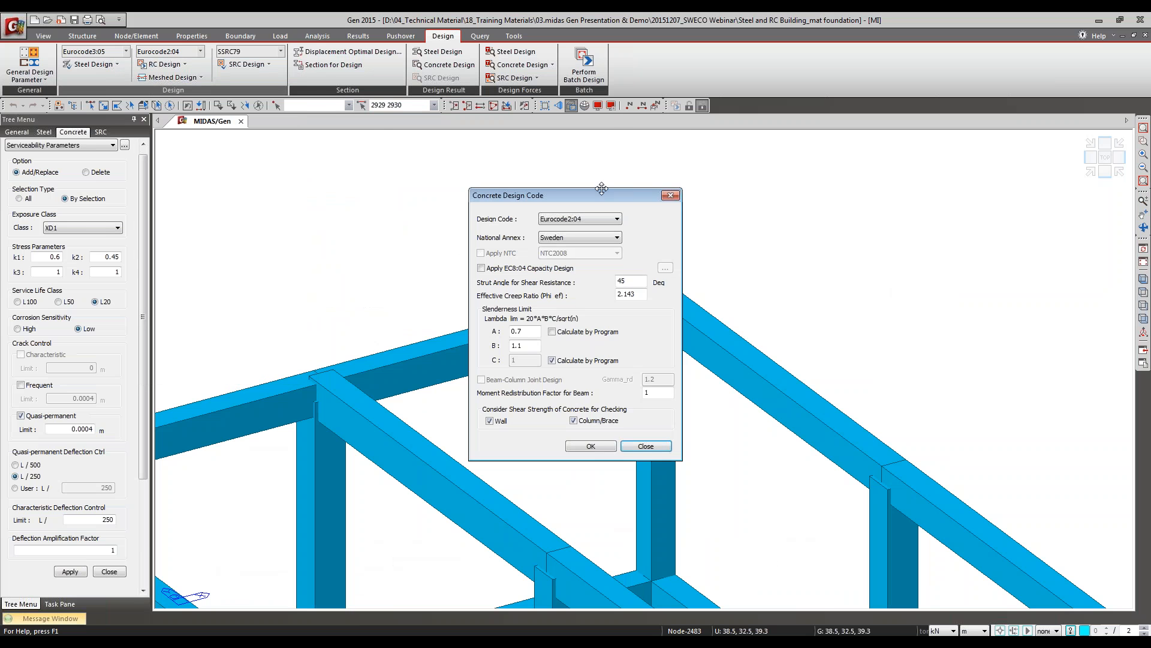
pyautogui.moveTo(598, 190); pyautogui.dragTo(576, 142)
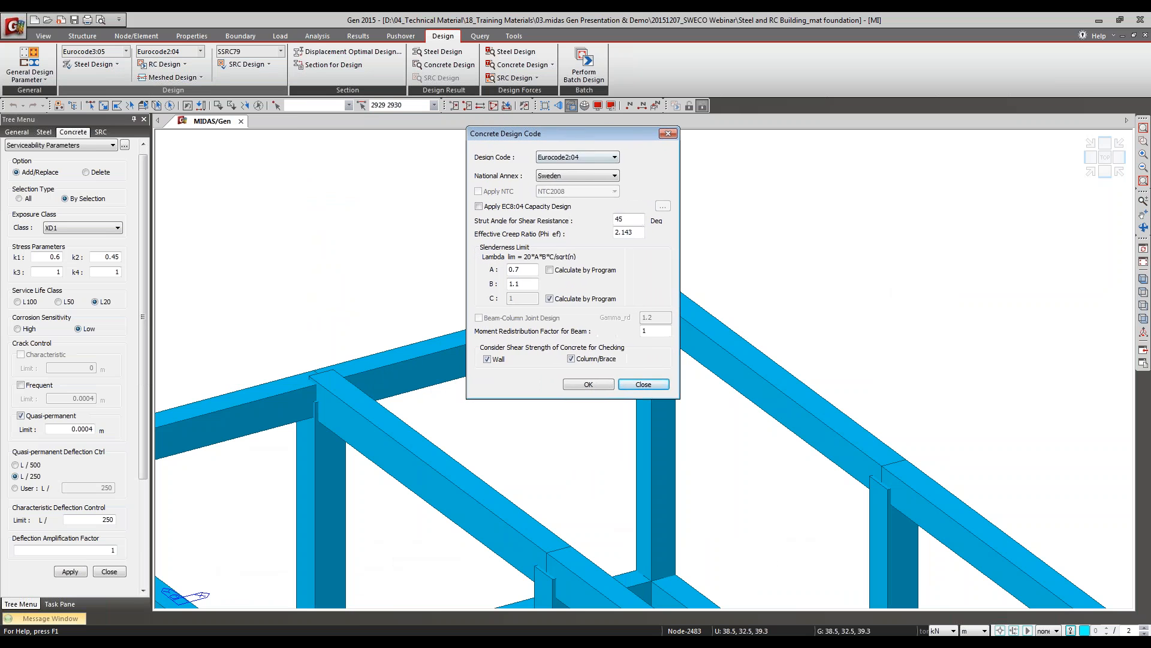
pyautogui.click(587, 157)
pyautogui.click(587, 157)
pyautogui.click(587, 157)
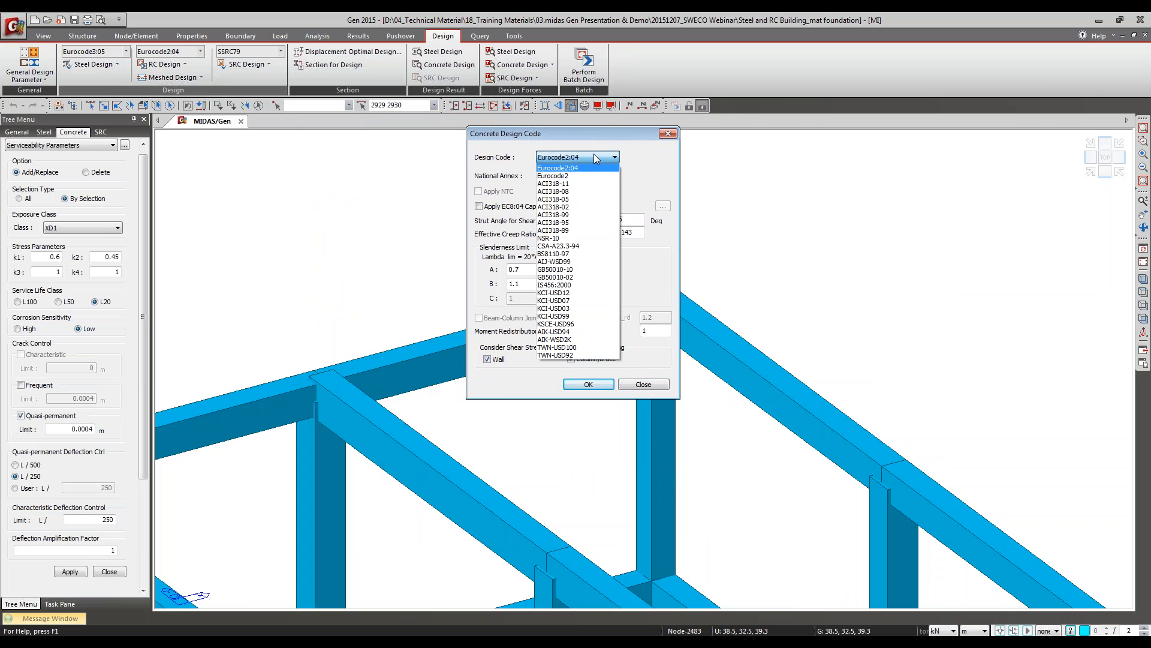
pyautogui.click(603, 150)
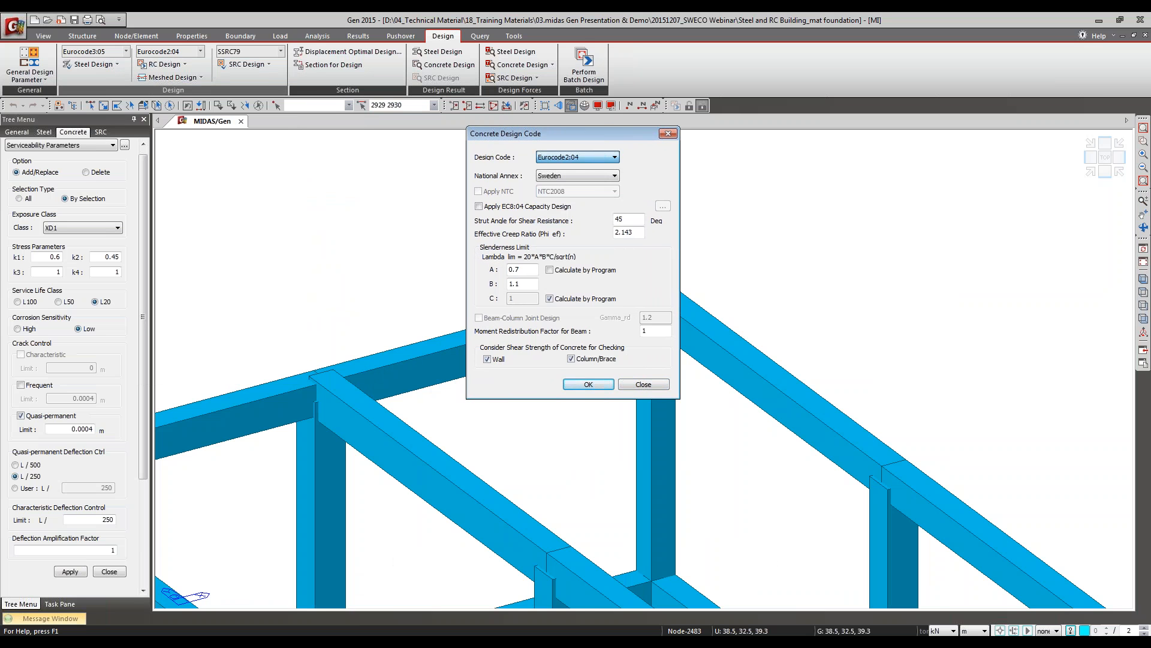
pyautogui.click(588, 175)
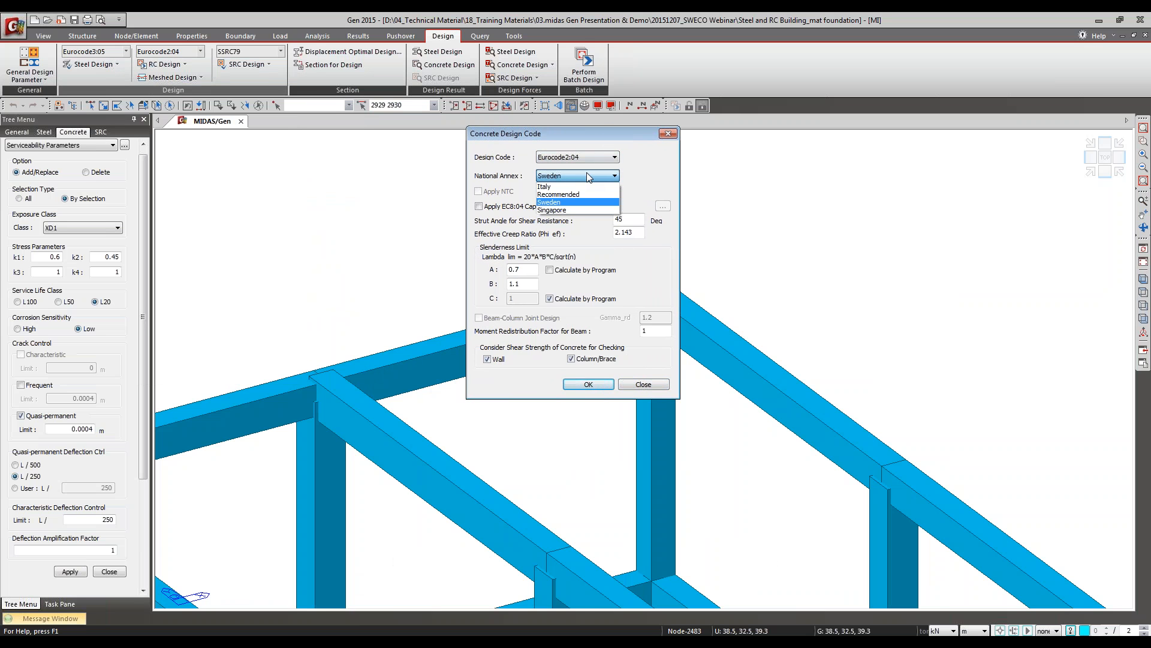
pyautogui.click(587, 172)
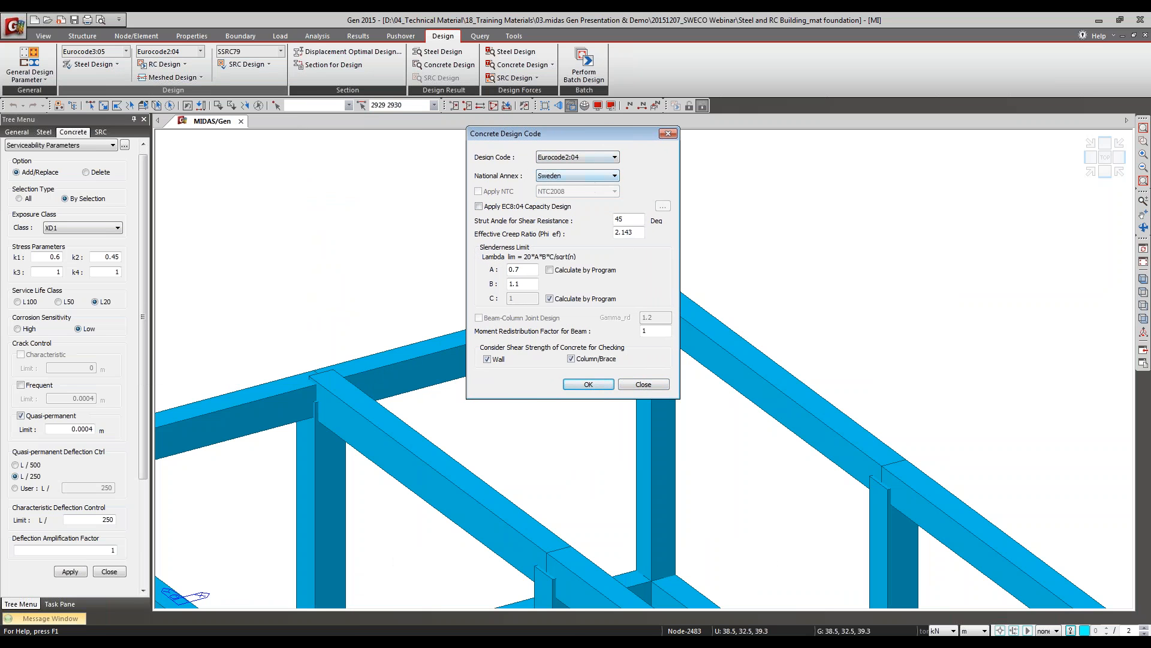
# Step: Examine the EC8:04 Capacity Design option and slenderness limit factor A, and close the Concrete Design Code settings
pyautogui.click(492, 208)
pyautogui.click(493, 209)
pyautogui.click(526, 269)
pyautogui.click(622, 385)
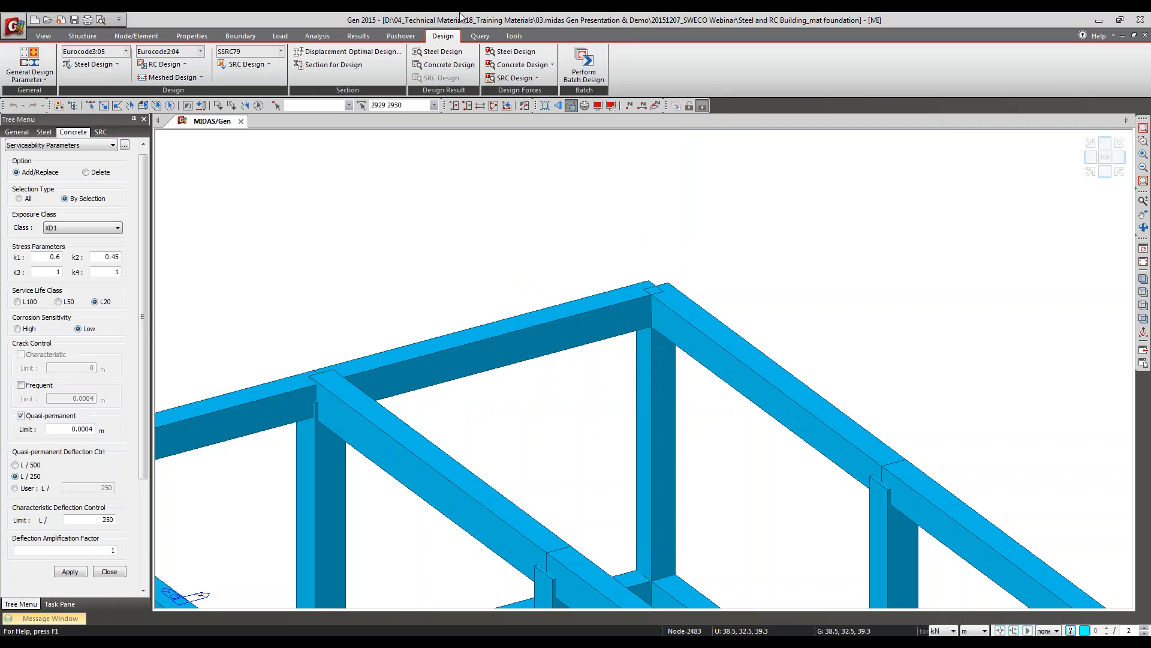
# Step: Open the P-Delta Analysis Control settings to examine the iteration and load case inputs, and dismiss them
pyautogui.click(318, 38)
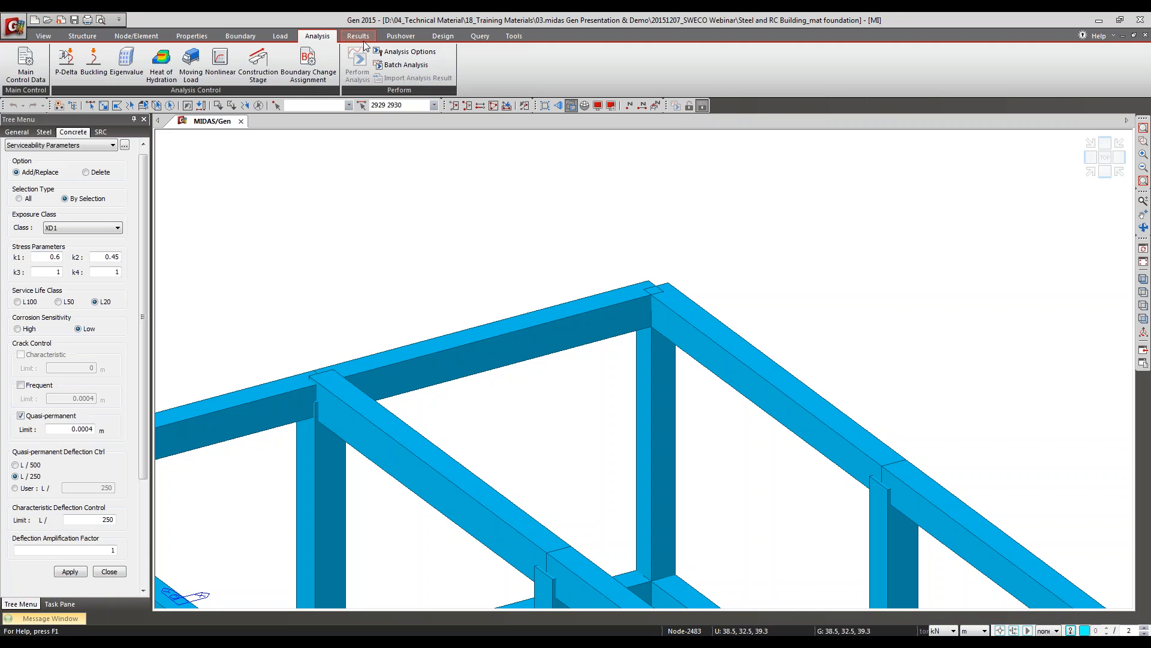
pyautogui.click(65, 63)
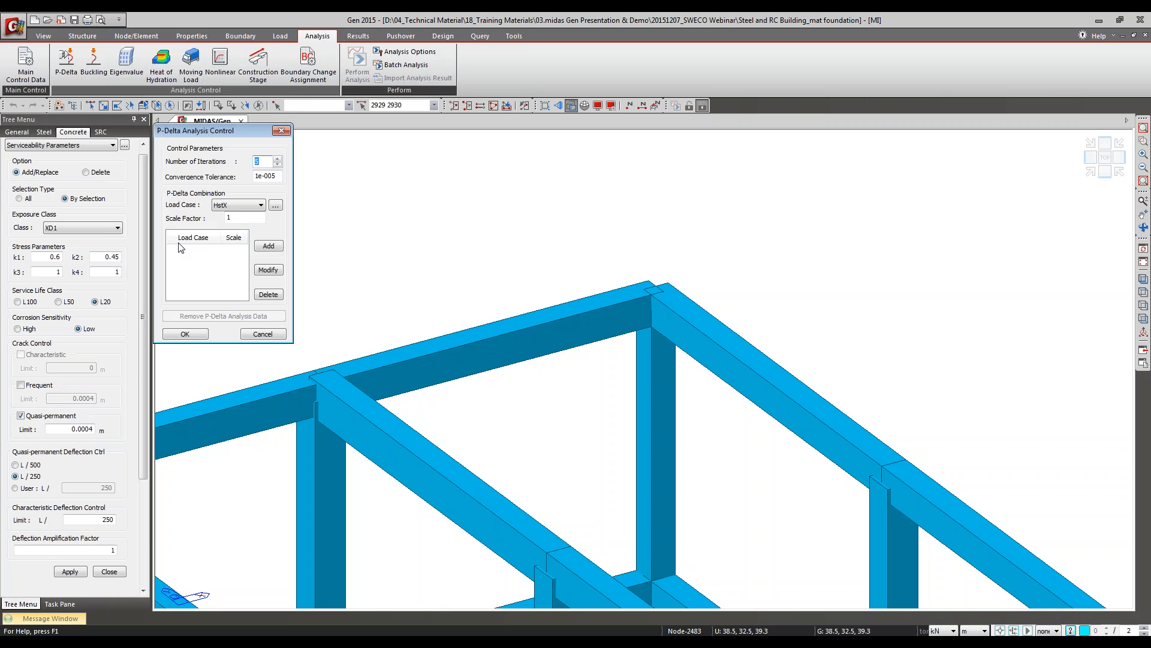
pyautogui.click(282, 131)
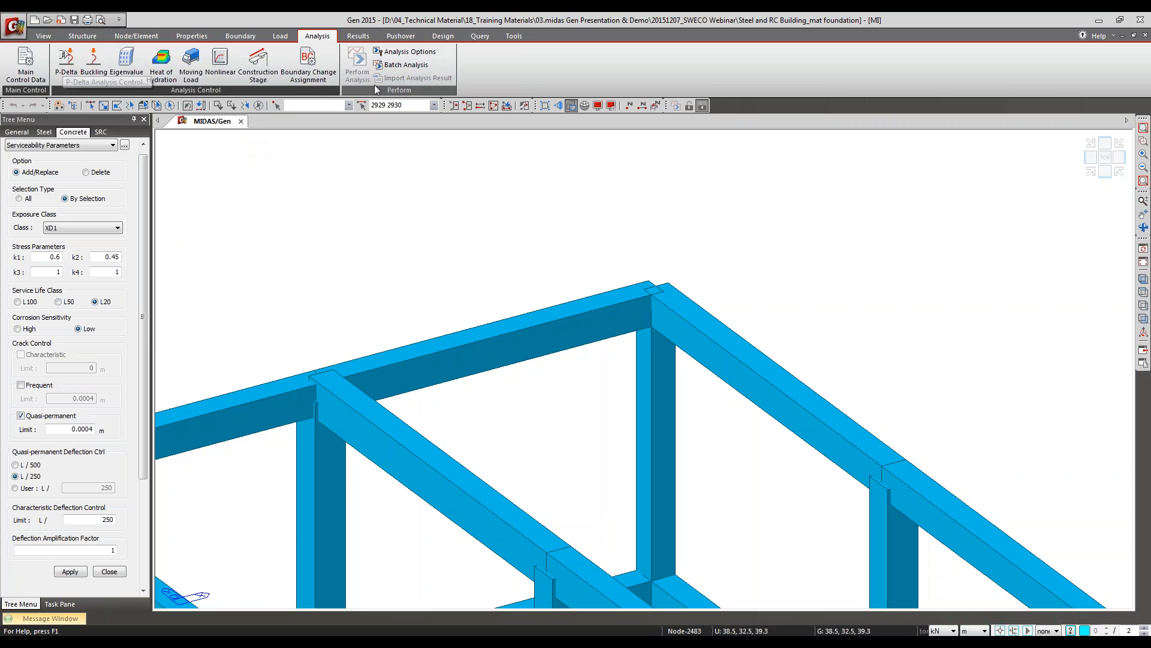
# Step: Reopen the Concrete Design Code settings, examine the slenderness limit and shear strength options, and close them
pyautogui.click(358, 36)
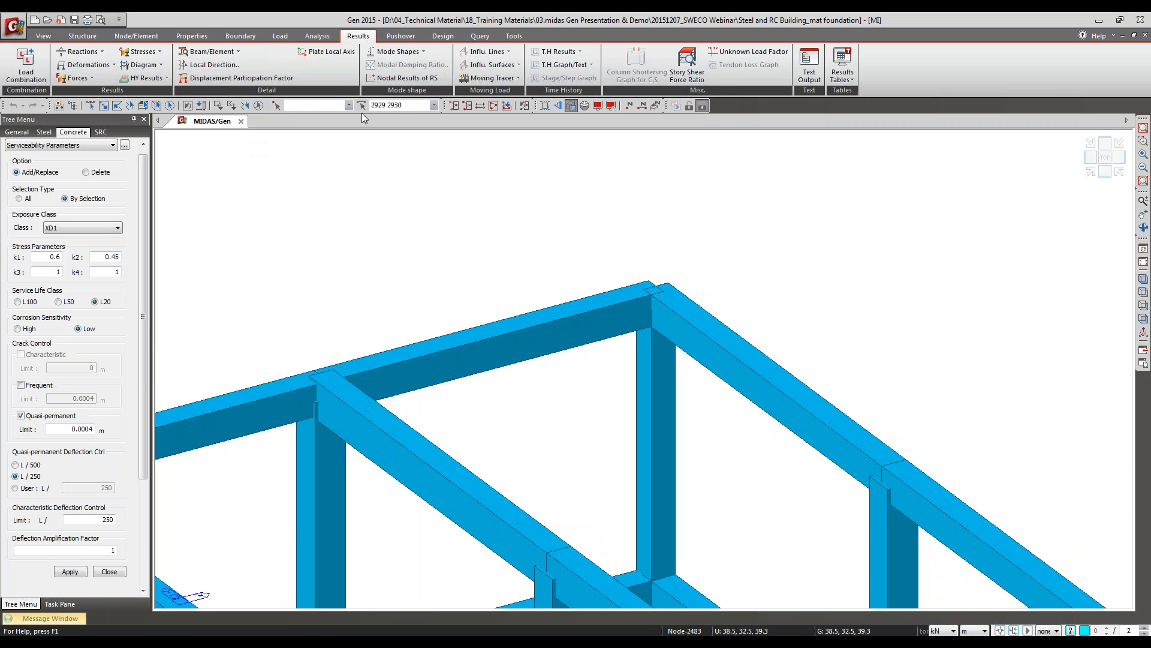
pyautogui.click(443, 36)
pyautogui.click(160, 64)
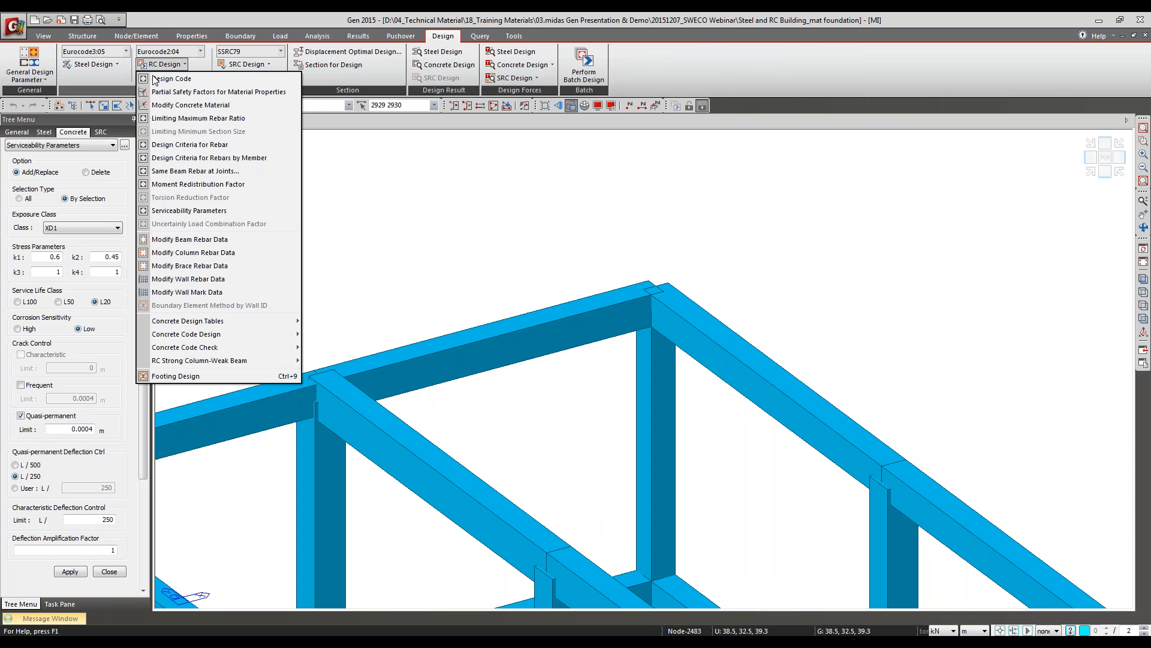
pyautogui.click(162, 78)
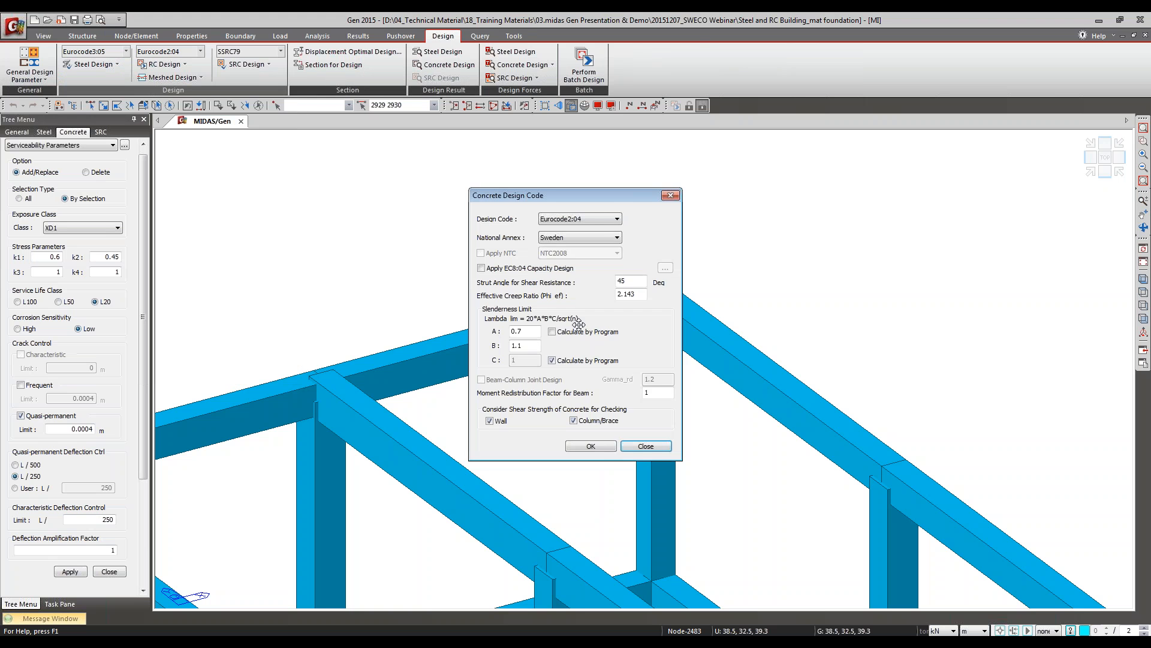
pyautogui.moveTo(562, 305); pyautogui.dragTo(598, 216)
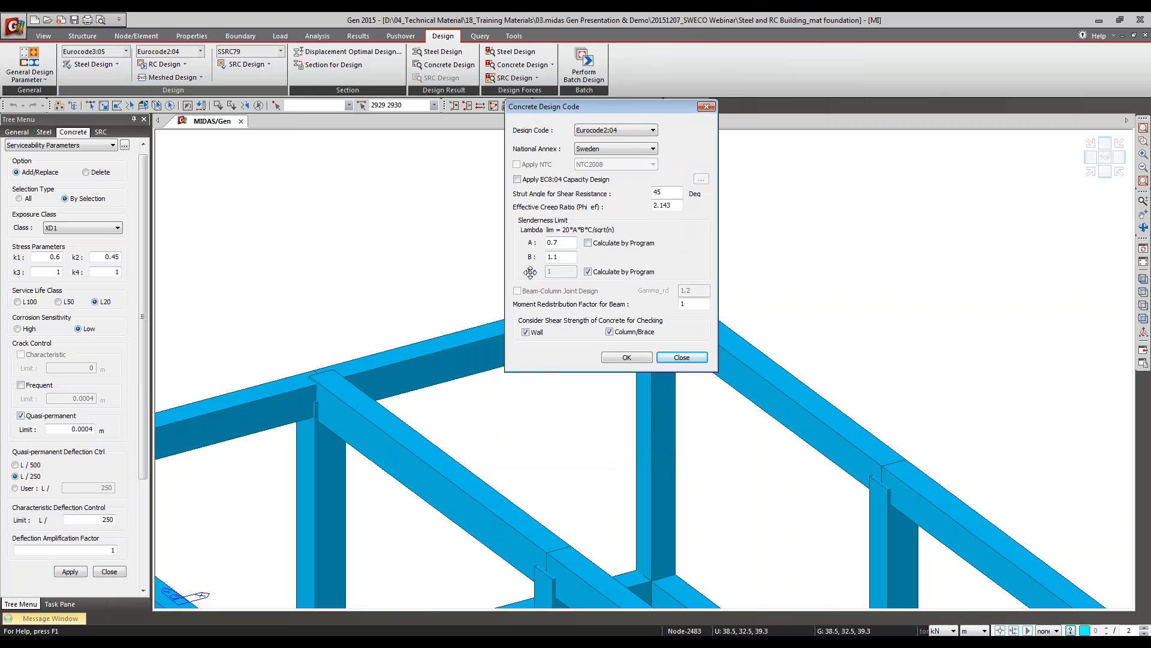
pyautogui.moveTo(530, 274); pyautogui.dragTo(536, 248)
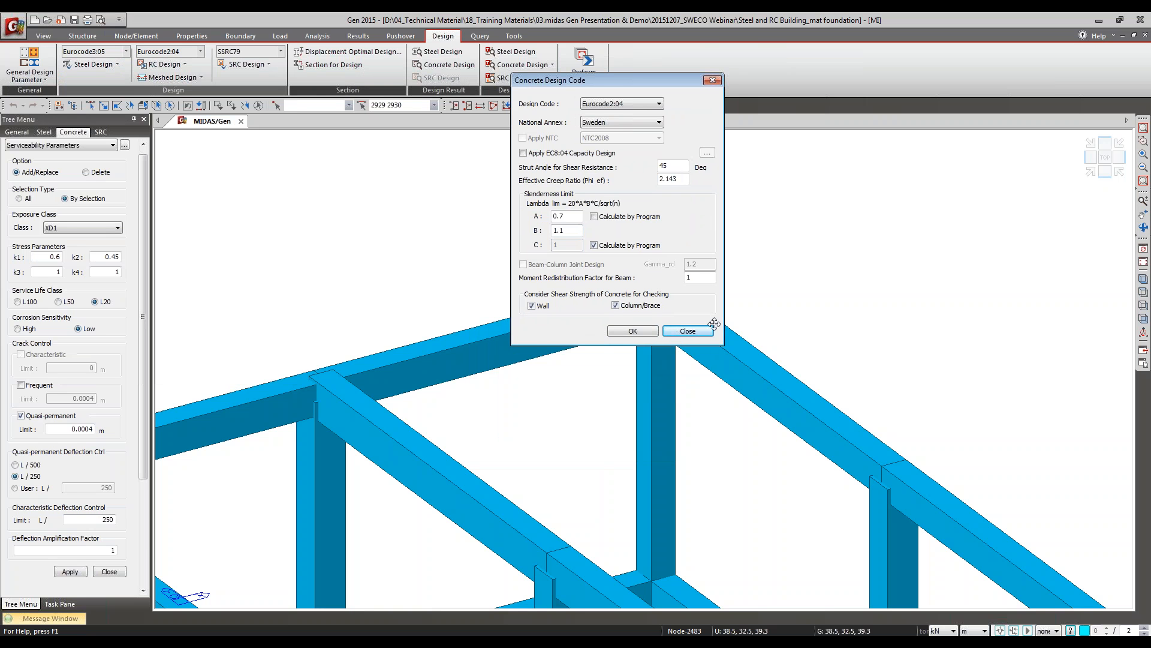
pyautogui.click(674, 330)
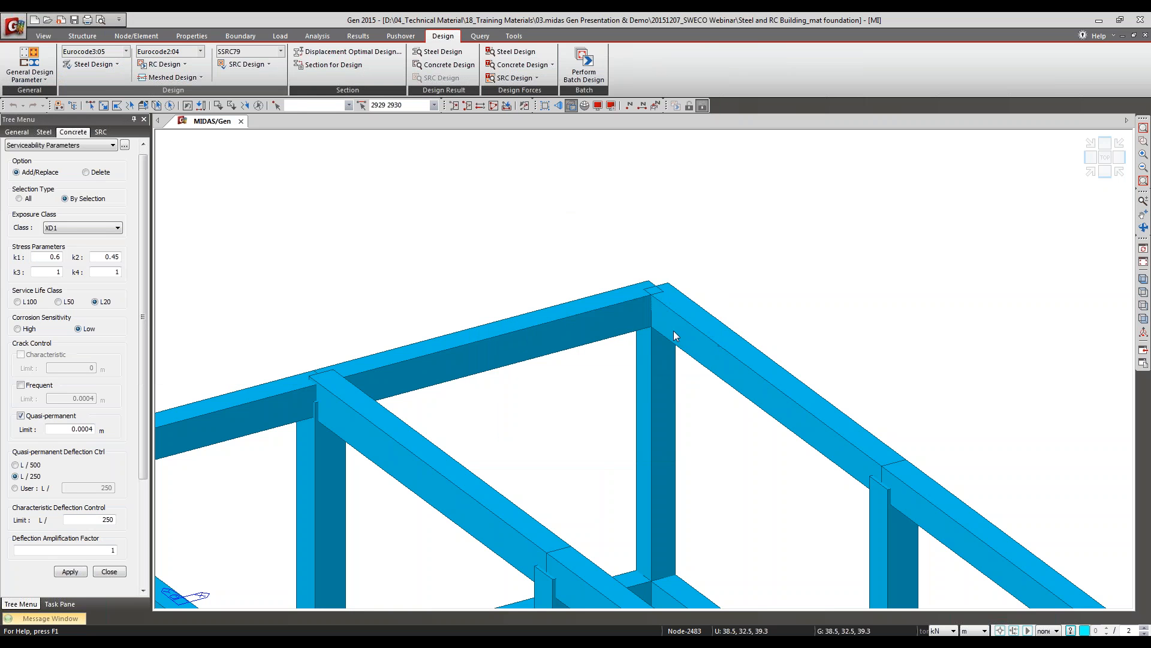
# Step: Open the Partial Safety Factors for Material Properties, examine the concrete, steel and Alpha cc values, and close them unchanged
pyautogui.click(161, 64)
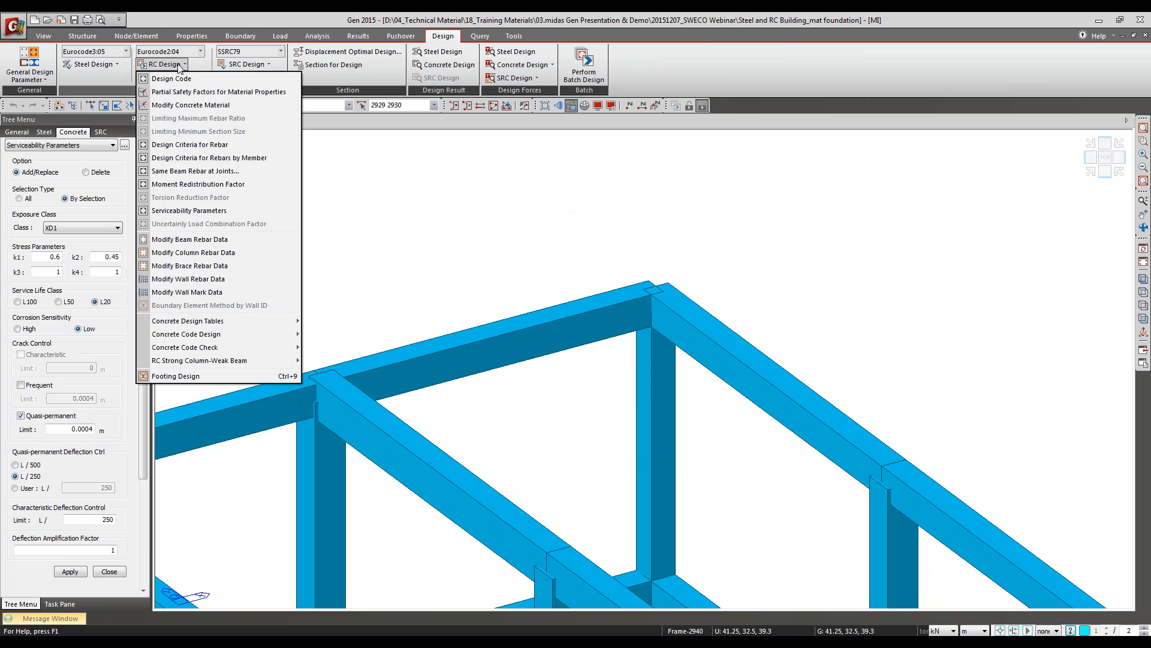
pyautogui.click(165, 93)
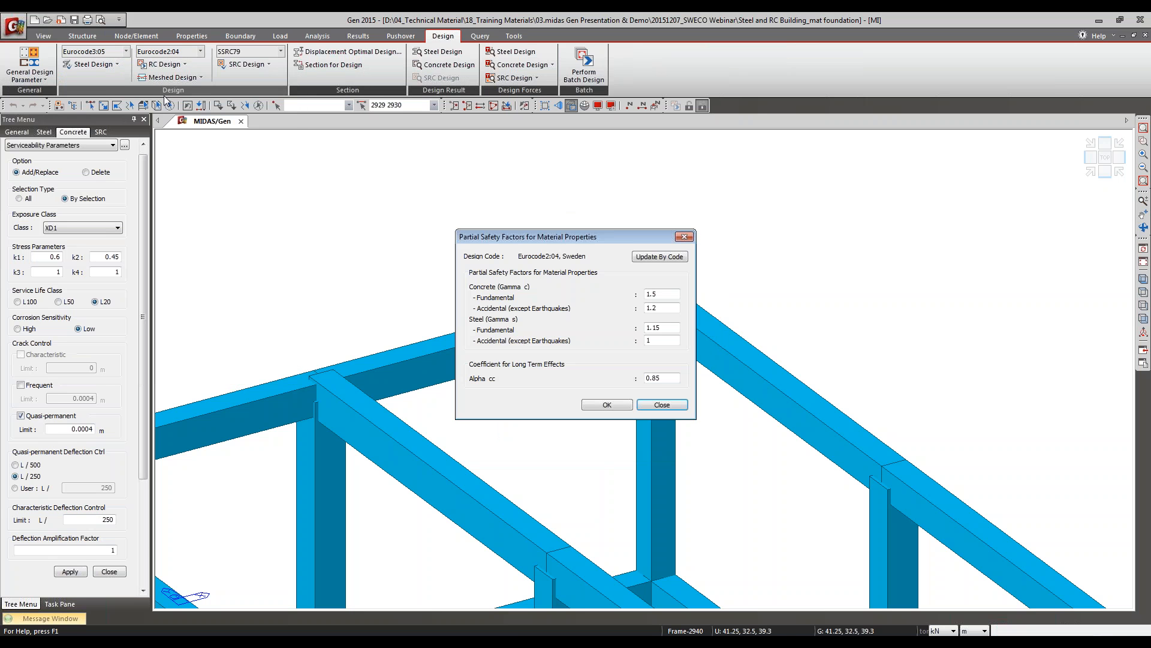
pyautogui.moveTo(533, 237); pyautogui.dragTo(520, 106)
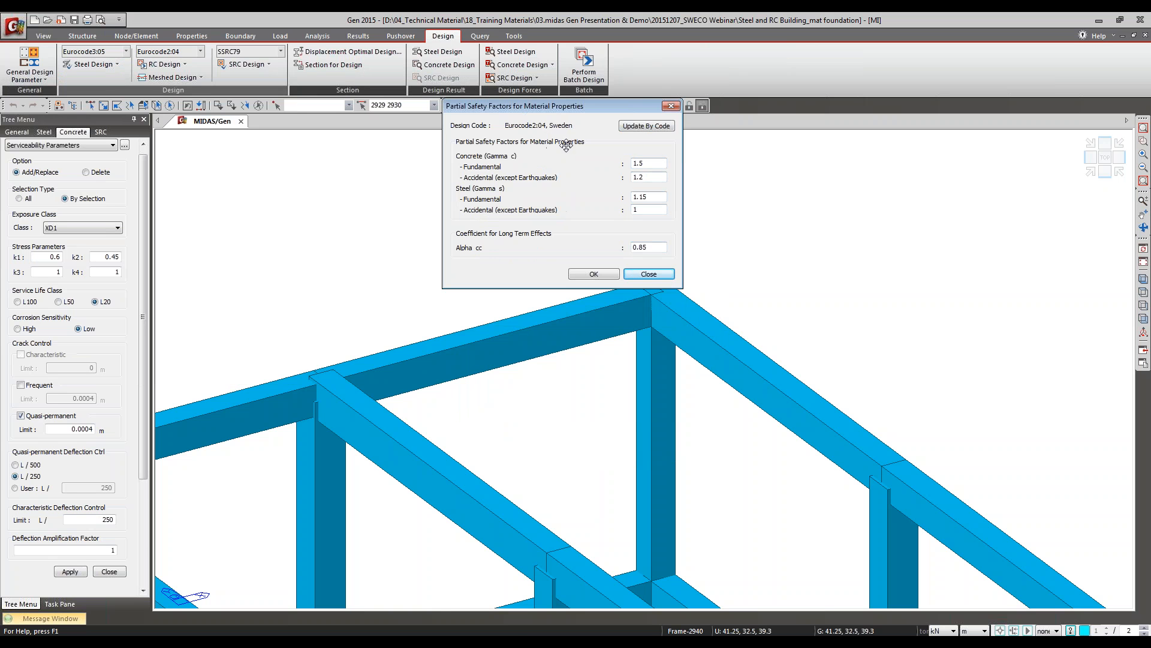
pyautogui.moveTo(644, 160); pyautogui.dragTo(618, 211)
pyautogui.moveTo(649, 247); pyautogui.dragTo(571, 239)
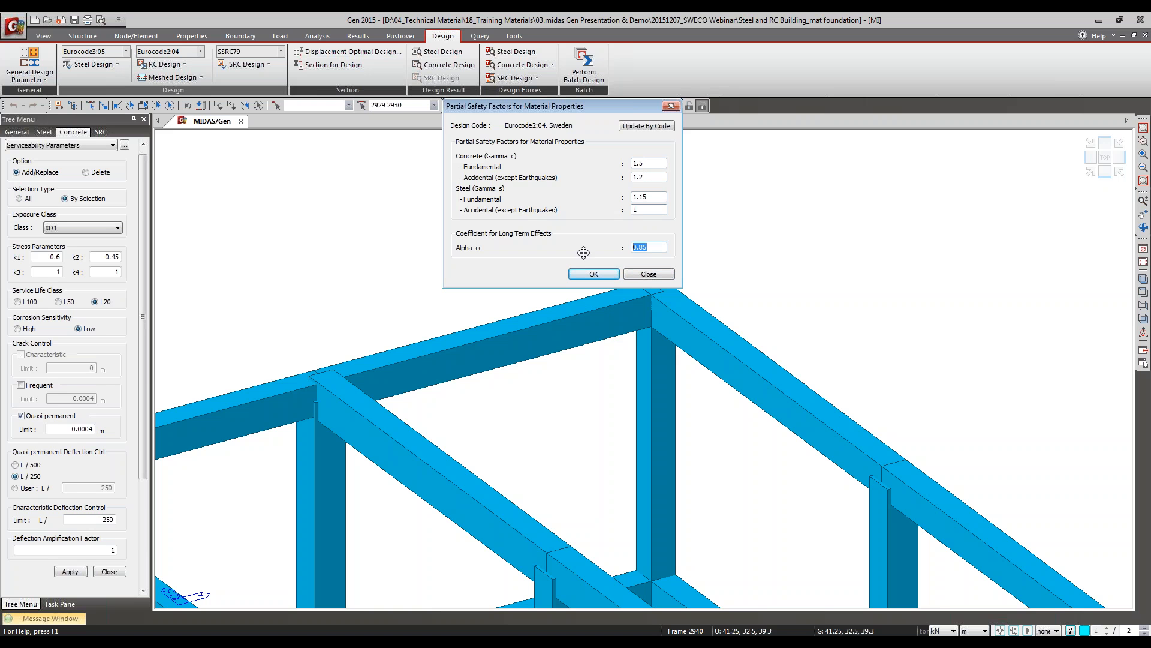
pyautogui.doubleClick(649, 164)
pyautogui.click(650, 175)
pyautogui.doubleClick(645, 164)
pyautogui.click(647, 274)
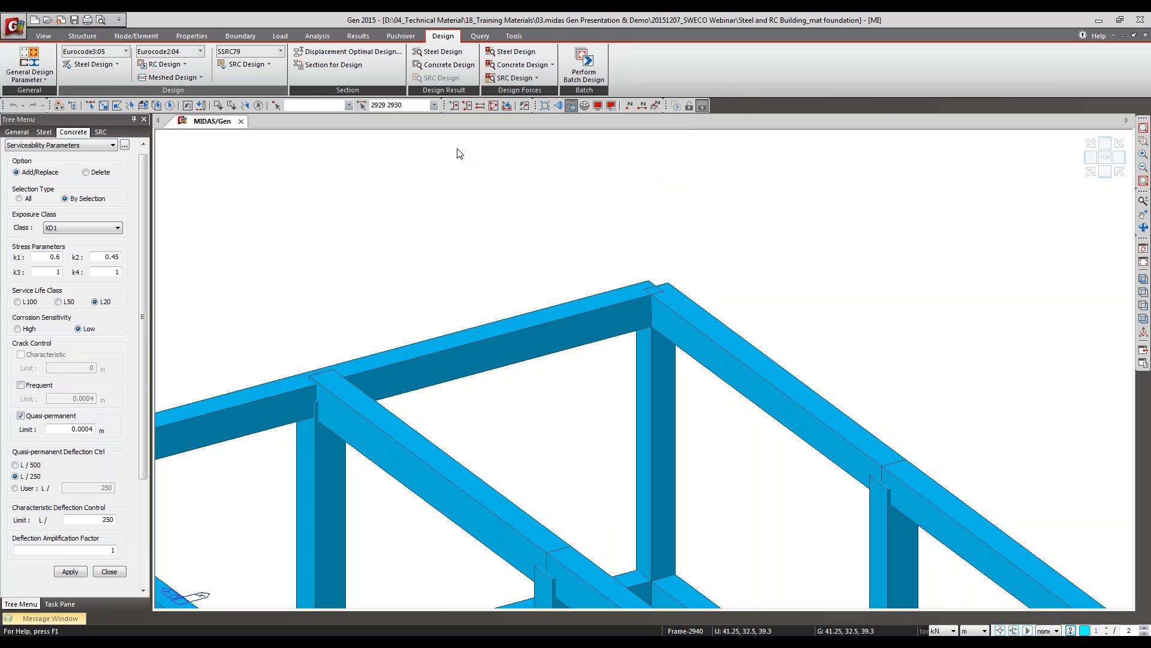
# Step: Switch to the PowerPoint slide show to view the Difference between Design and Checking slide, and return to midas Gen
pyautogui.click(182, 65)
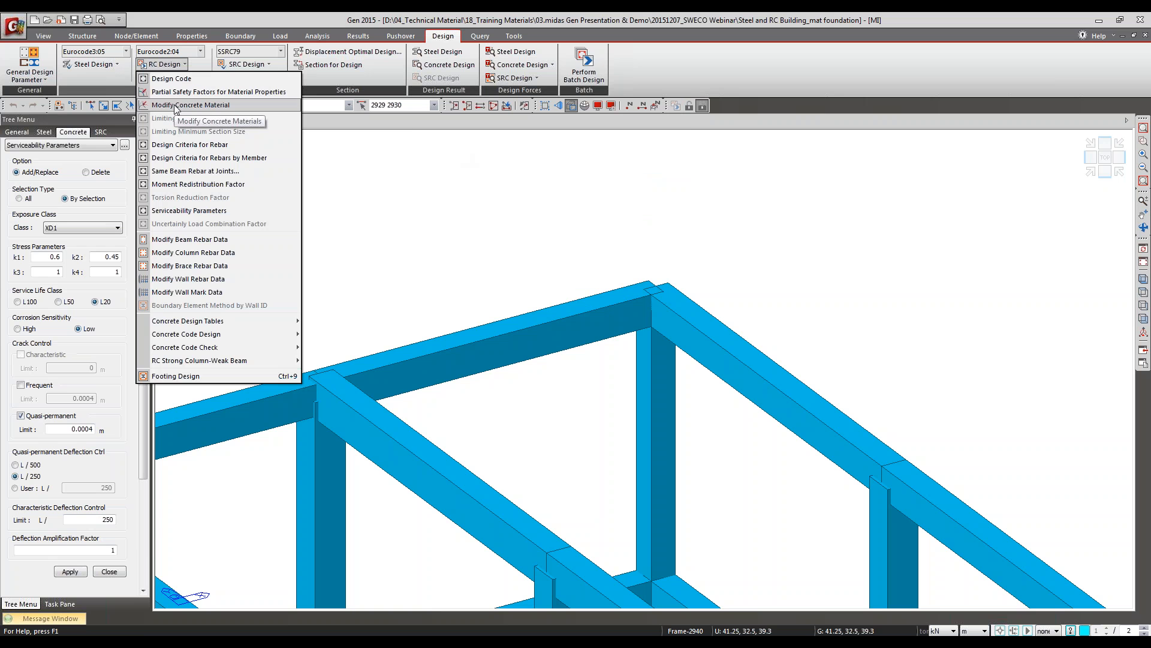
pyautogui.hotkey('alt', 'Tab')
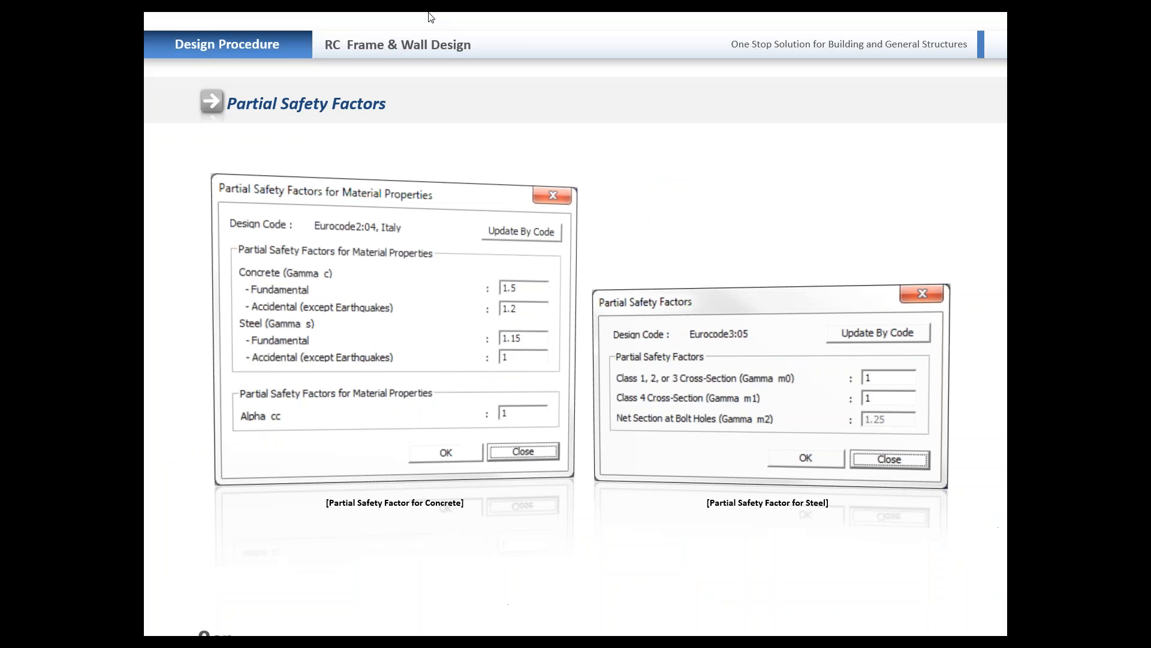
pyautogui.click(591, 328)
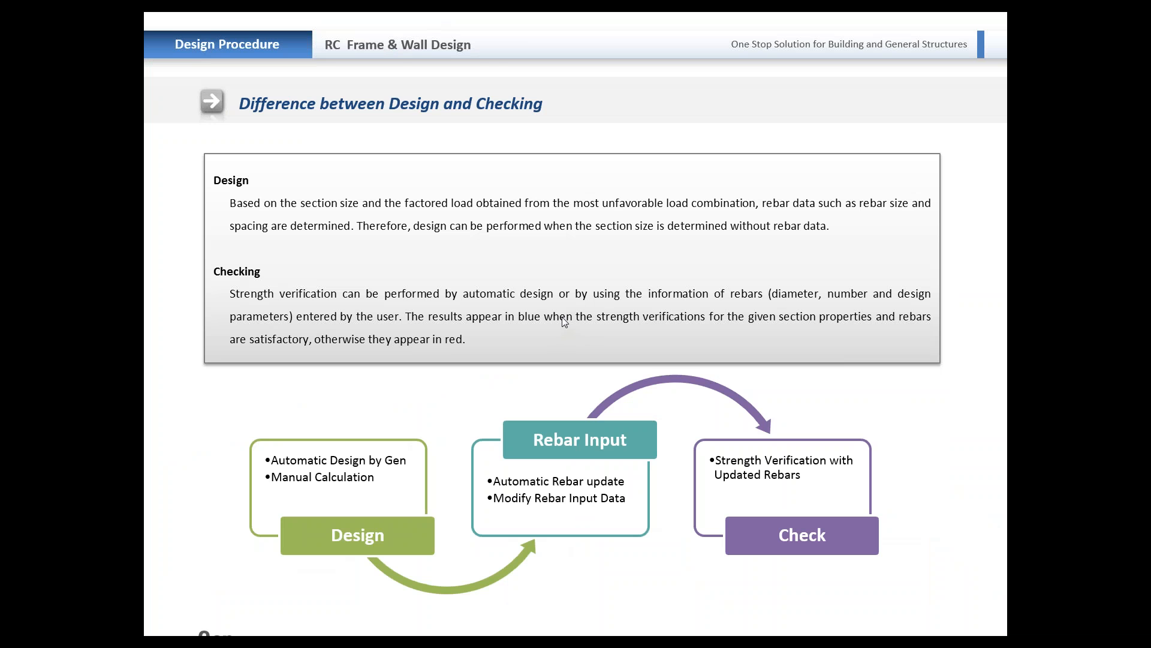
pyautogui.hotkey('alt', 'Tab')
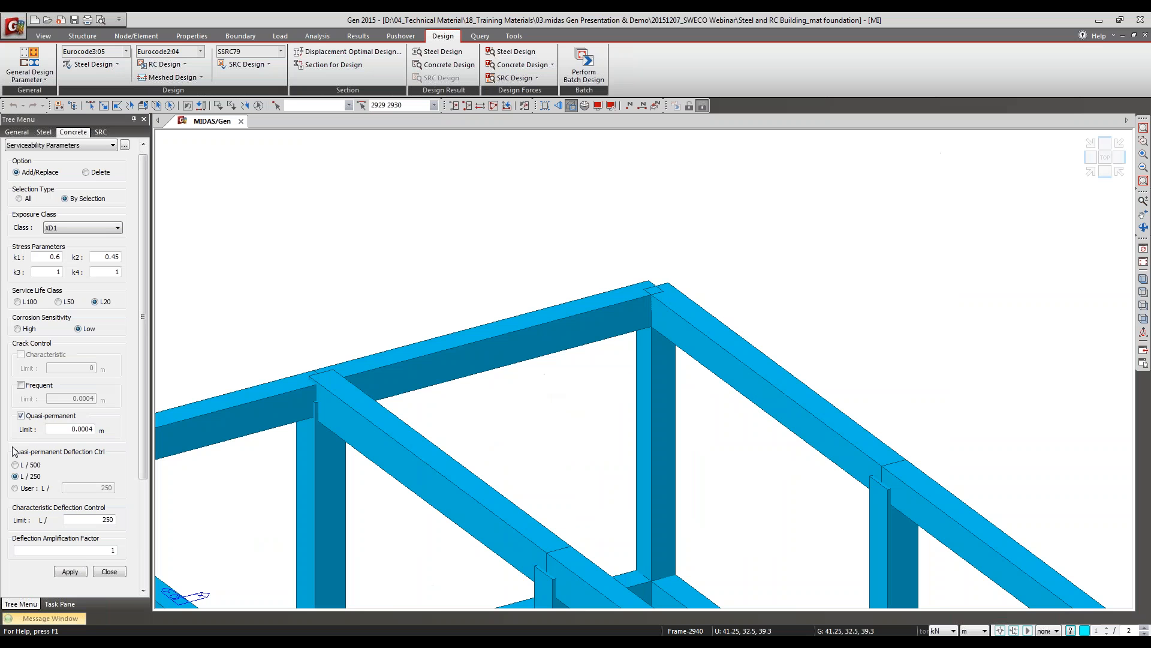
# Step: Open the Design Criteria for Rebars, examine the available main rebar sizes for beam design, and close the criteria
pyautogui.click(174, 66)
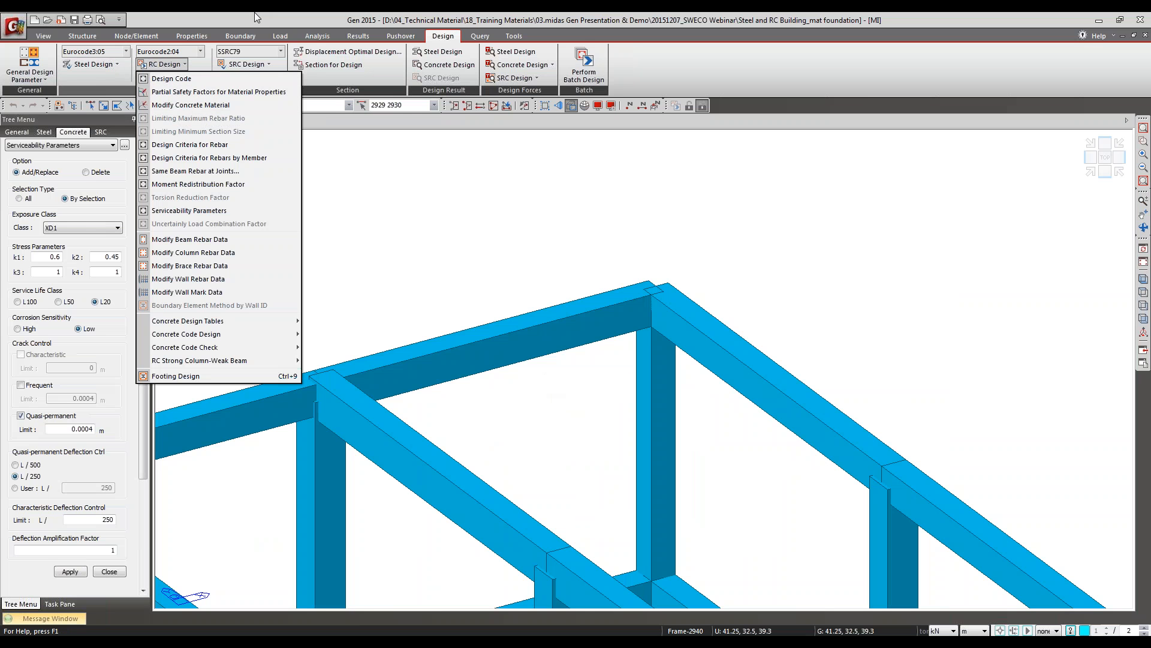
pyautogui.click(211, 146)
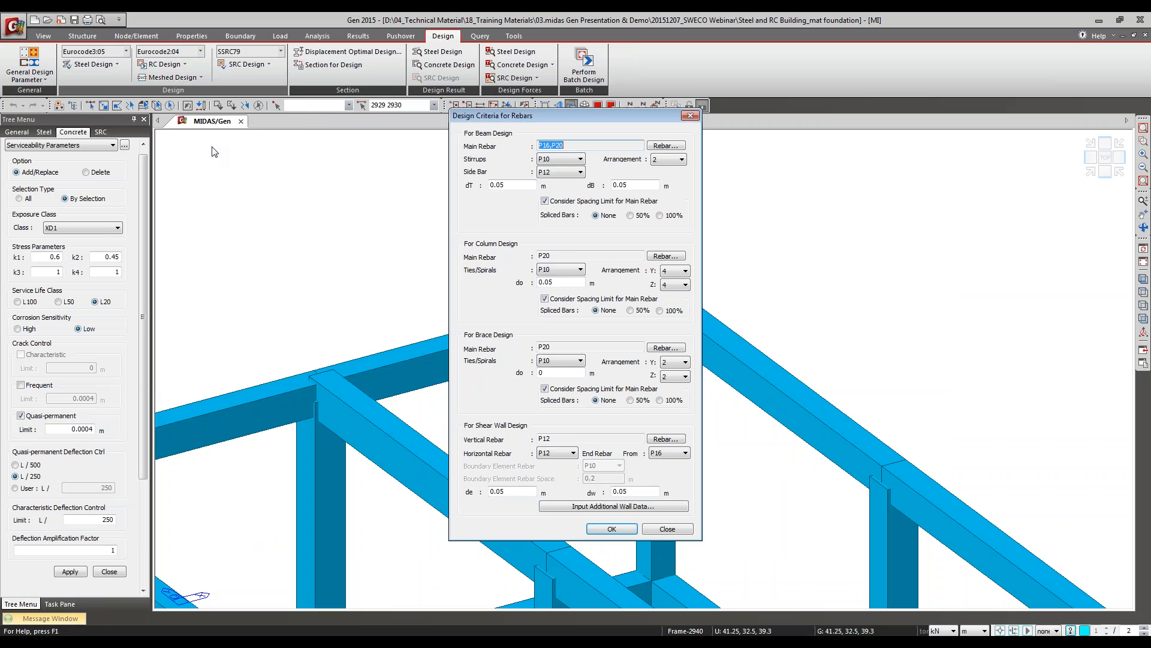
pyautogui.moveTo(603, 116); pyautogui.dragTo(588, 70)
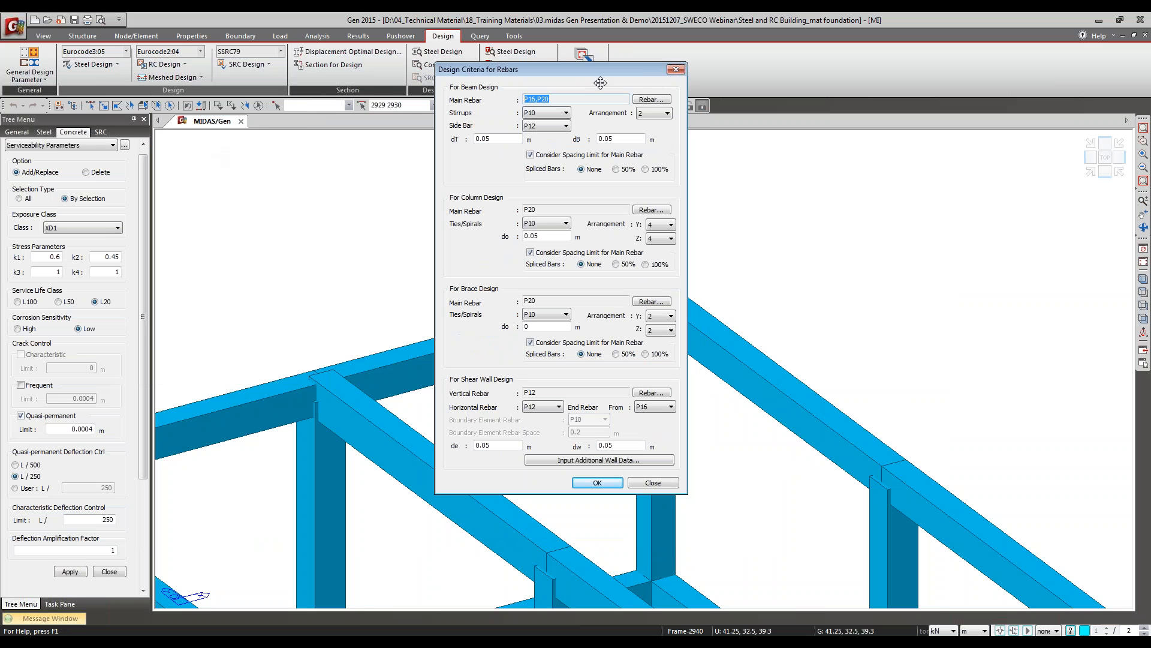
pyautogui.click(651, 100)
pyautogui.moveTo(624, 154); pyautogui.dragTo(1008, 74)
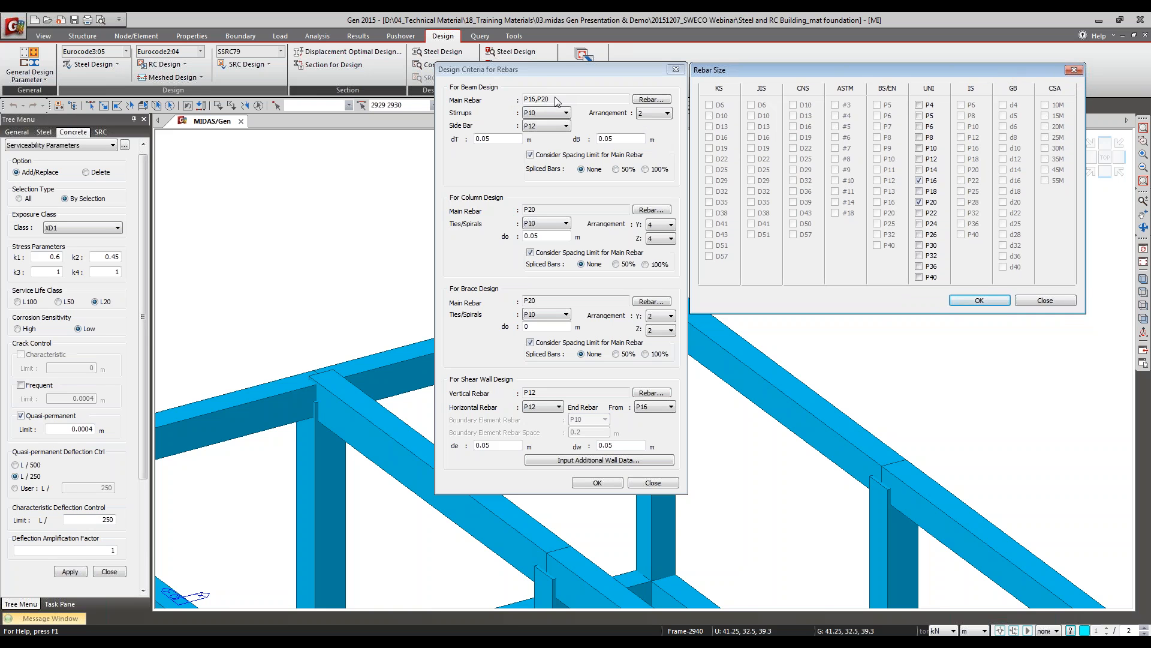
pyautogui.click(1044, 301)
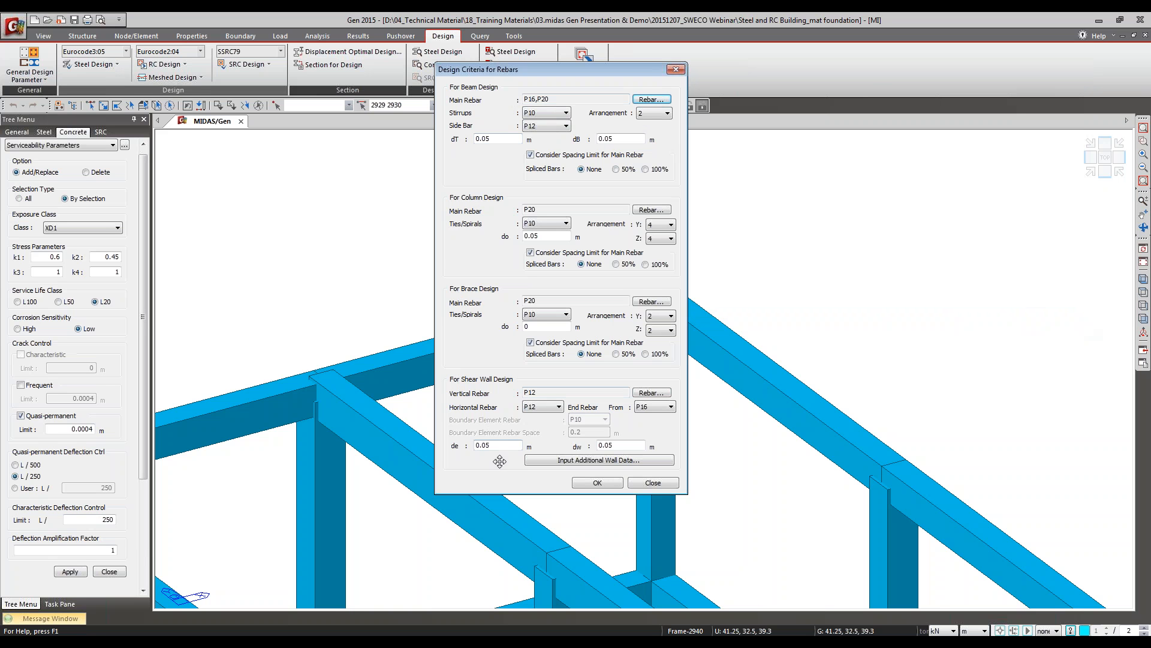
pyautogui.click(651, 99)
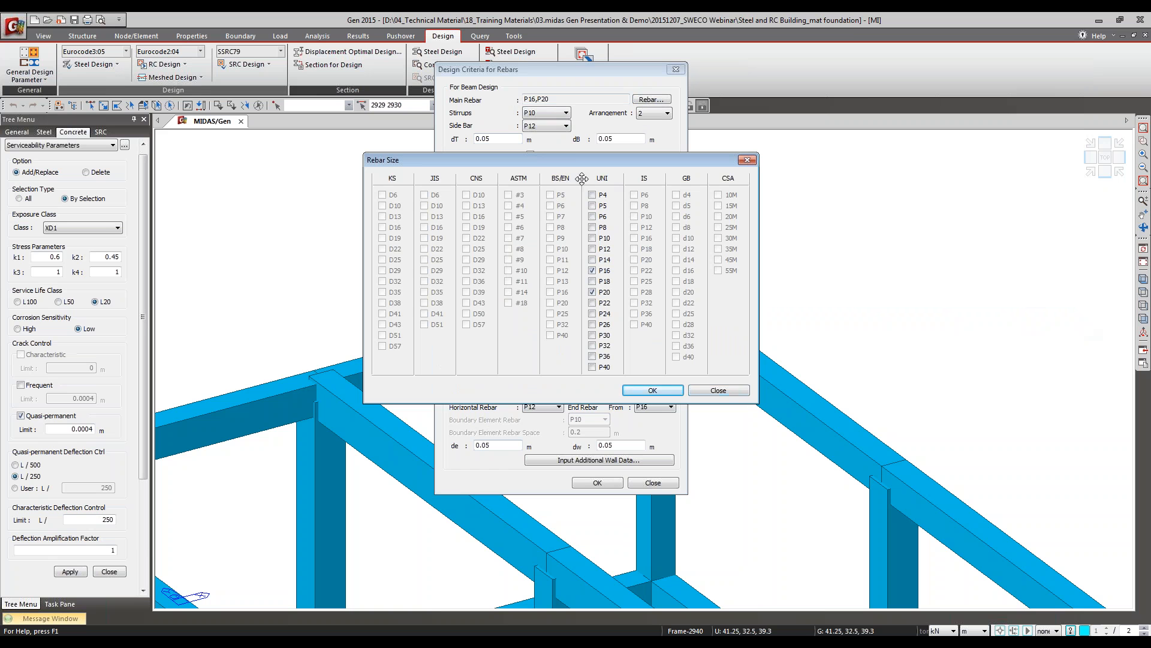
pyautogui.click(652, 390)
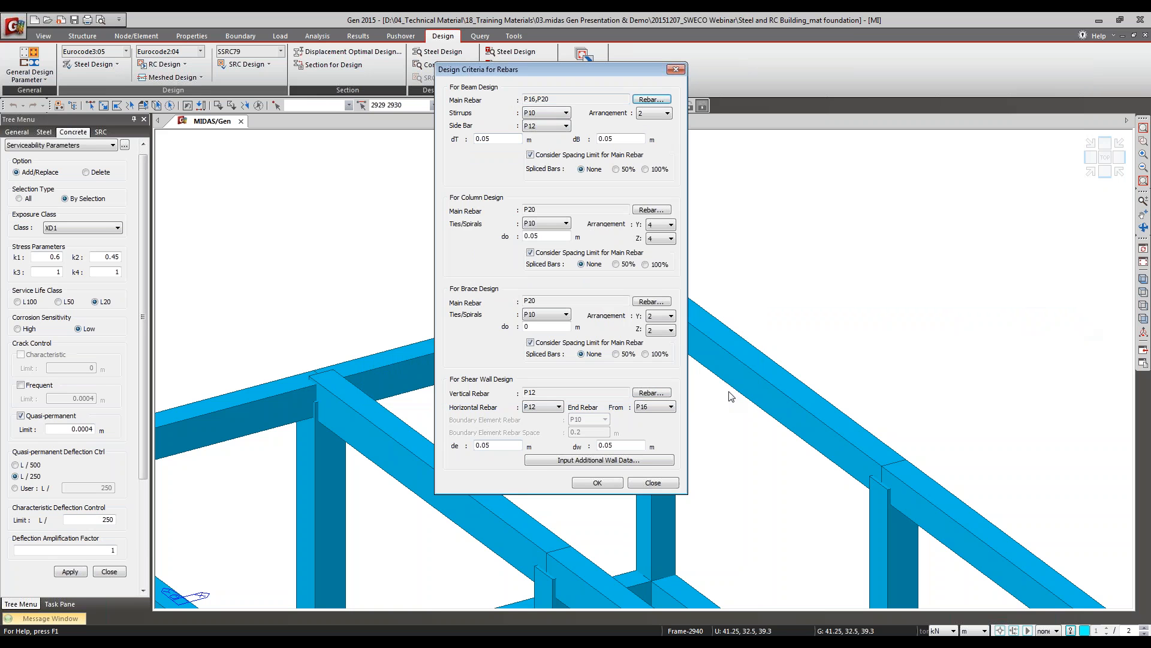
pyautogui.click(653, 483)
# Step: Examine the concrete rebar material codes in the Design/Load Code preferences, keep EN04(RC), and cancel the preferences
pyautogui.click(514, 35)
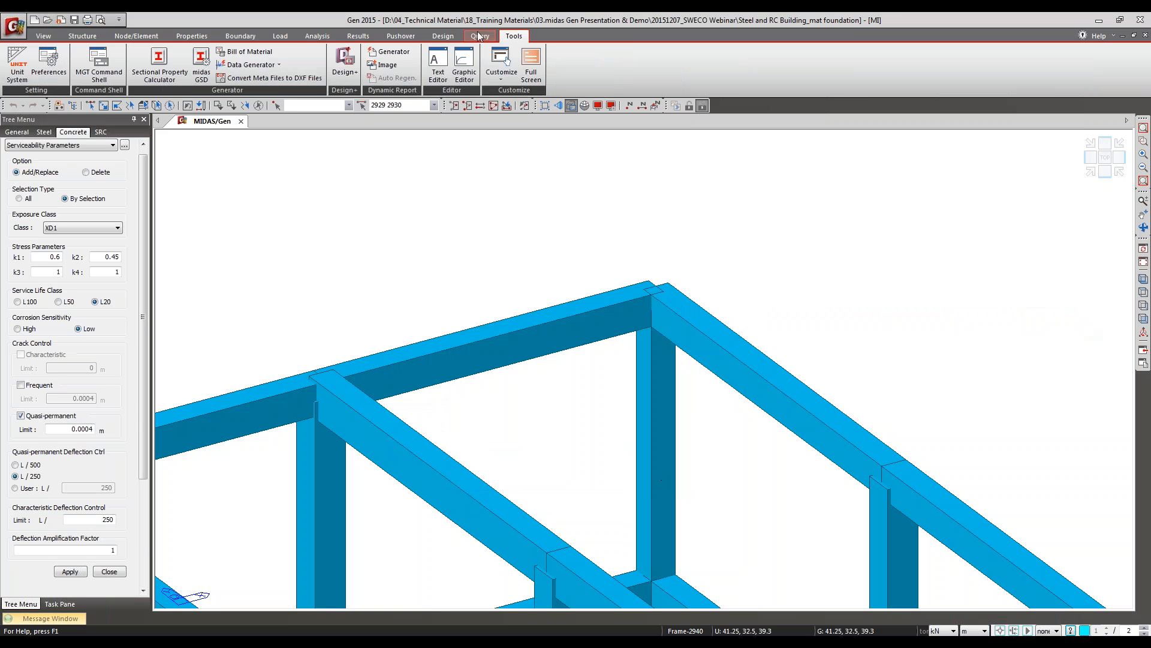
pyautogui.click(49, 60)
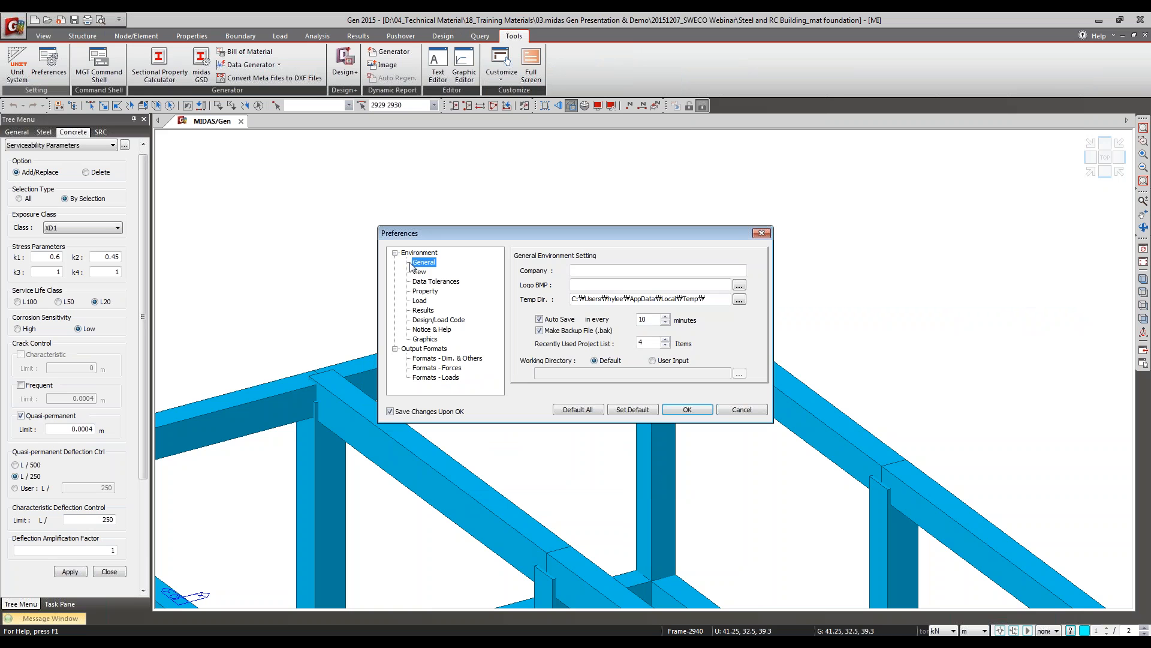
pyautogui.click(433, 321)
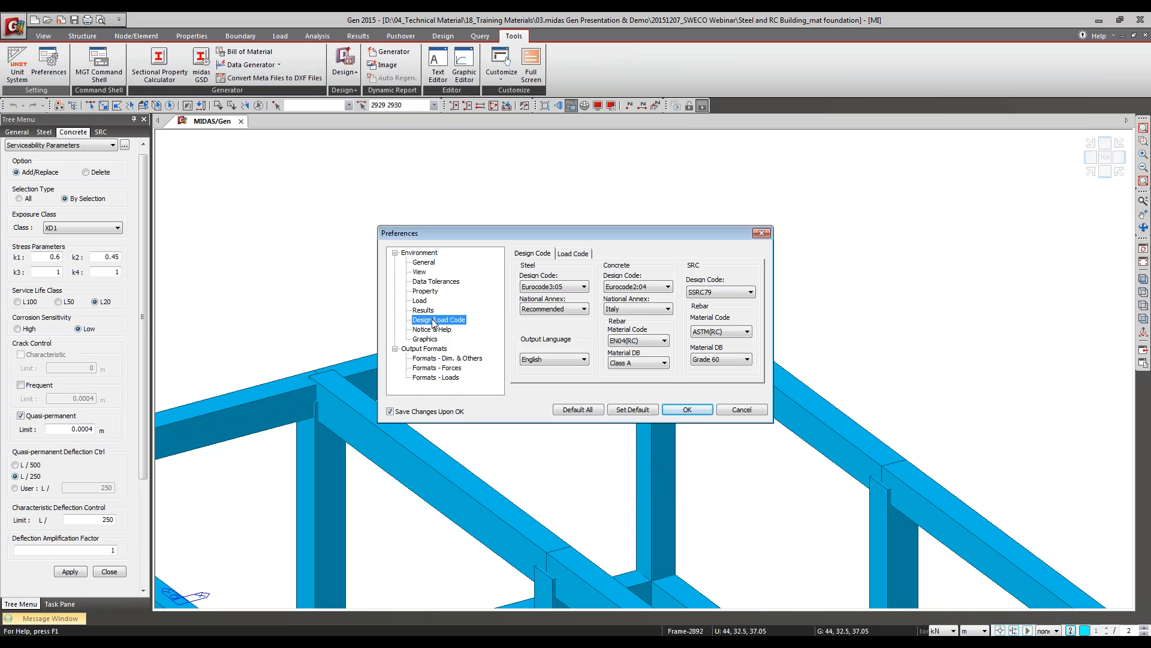
pyautogui.click(645, 341)
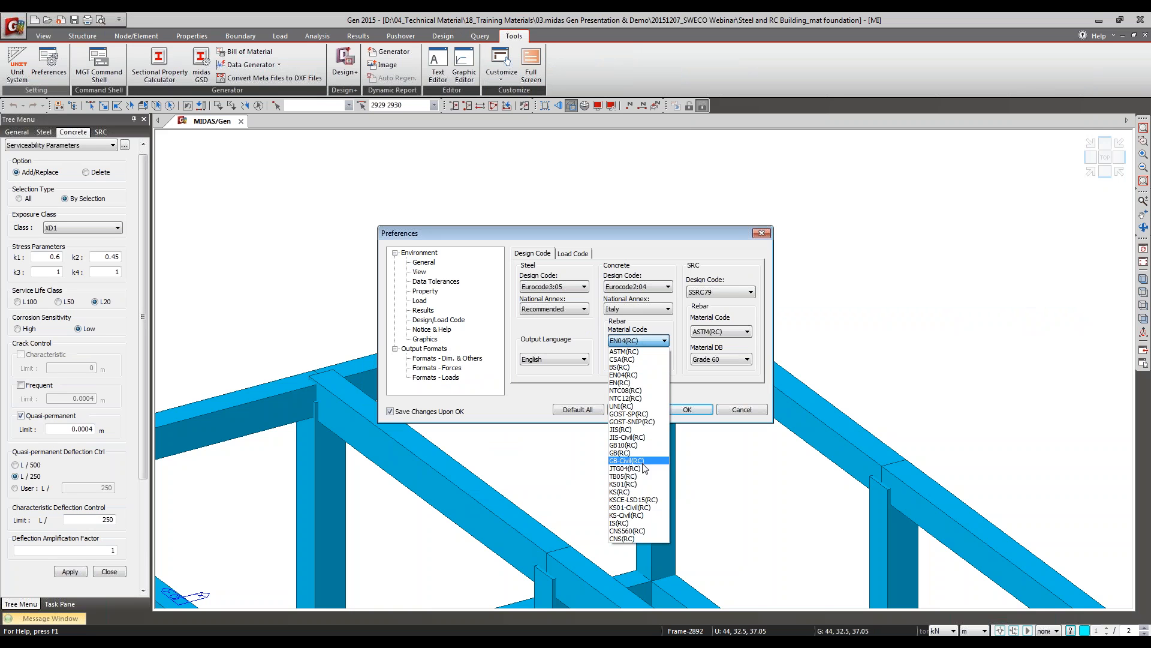
pyautogui.click(647, 373)
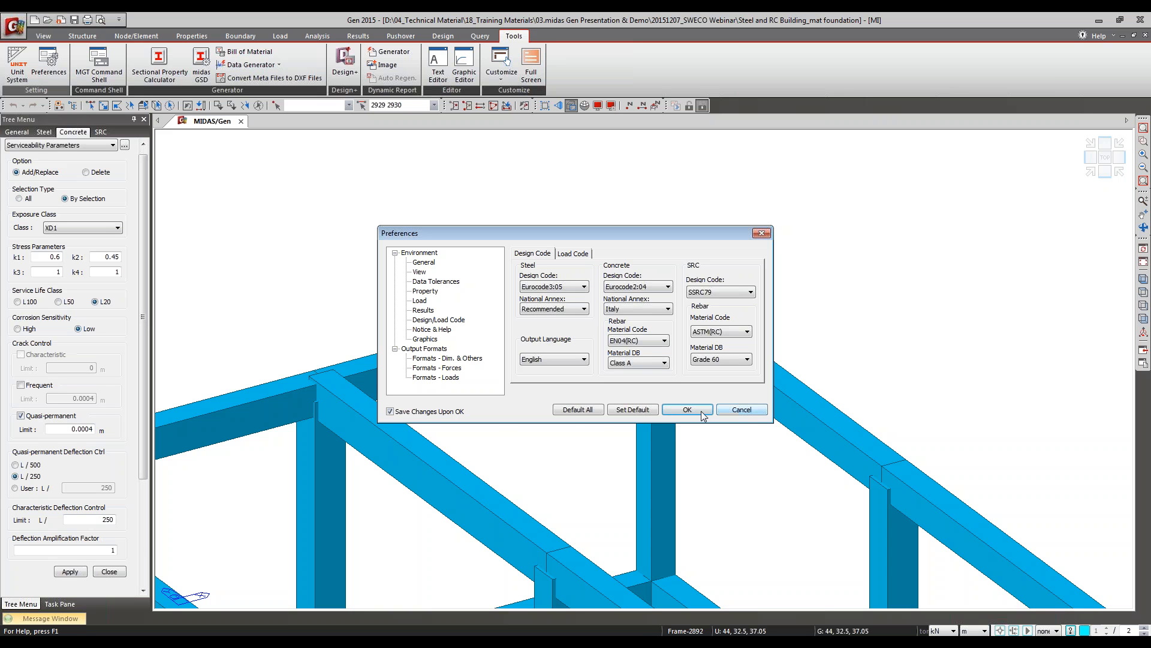
pyautogui.click(750, 413)
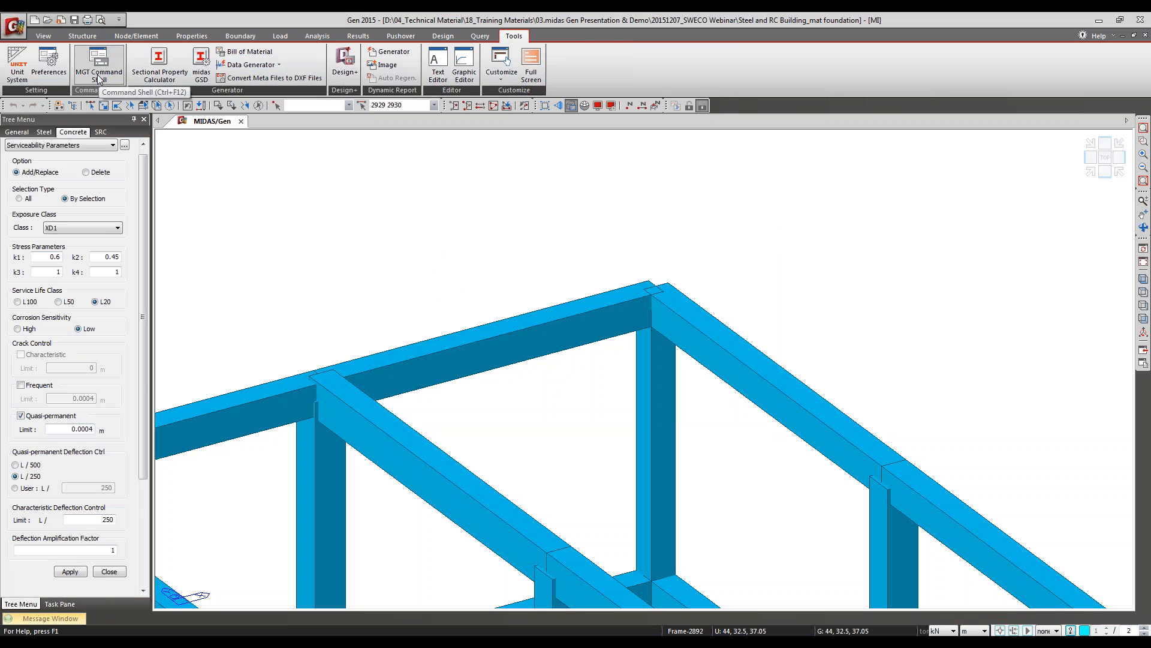
# Step: Examine the Concrete Code Design and Concrete Code Check commands, and consult the PowerPoint slide on the difference between design and checking
pyautogui.click(428, 41)
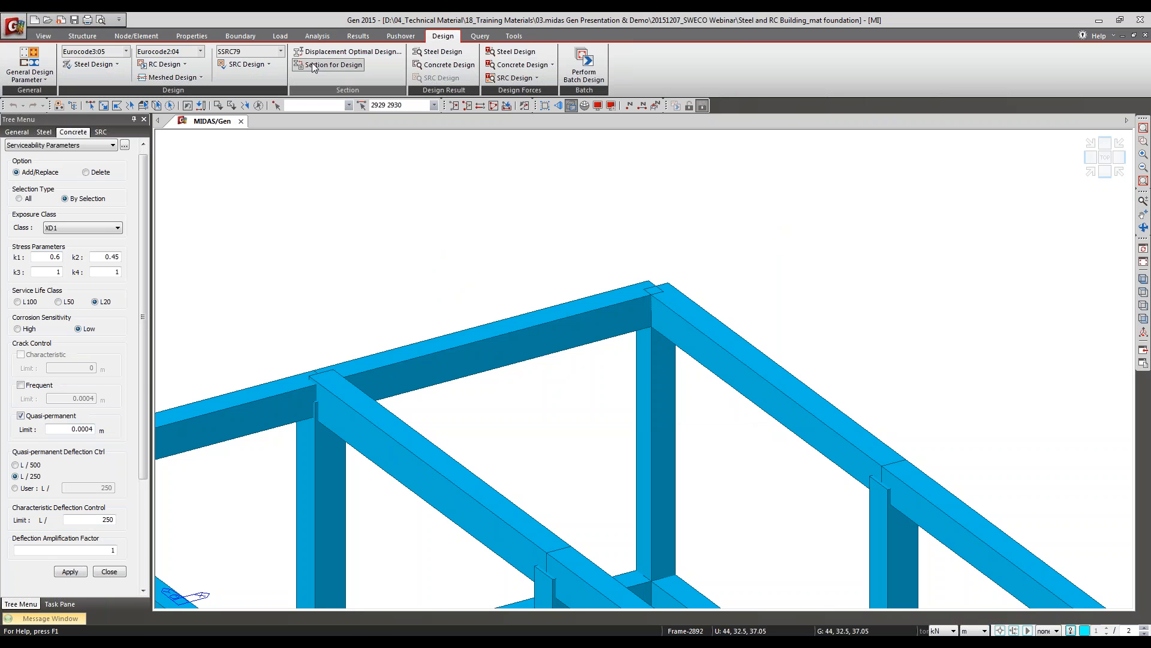
pyautogui.click(166, 64)
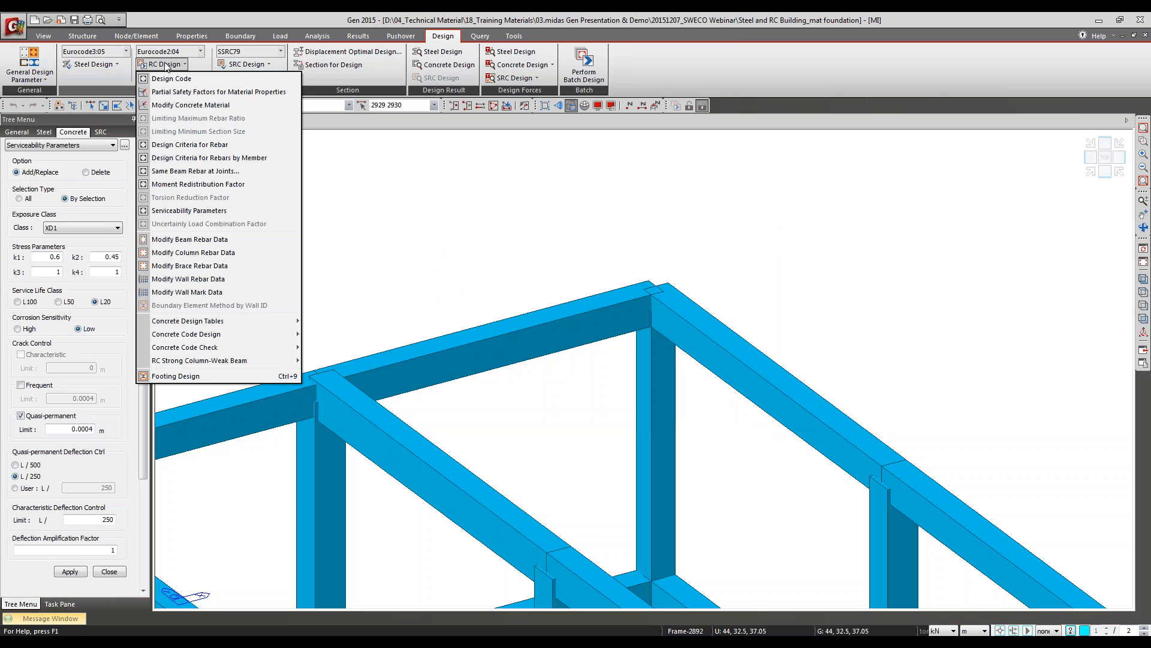
pyautogui.doubleClick(412, 20)
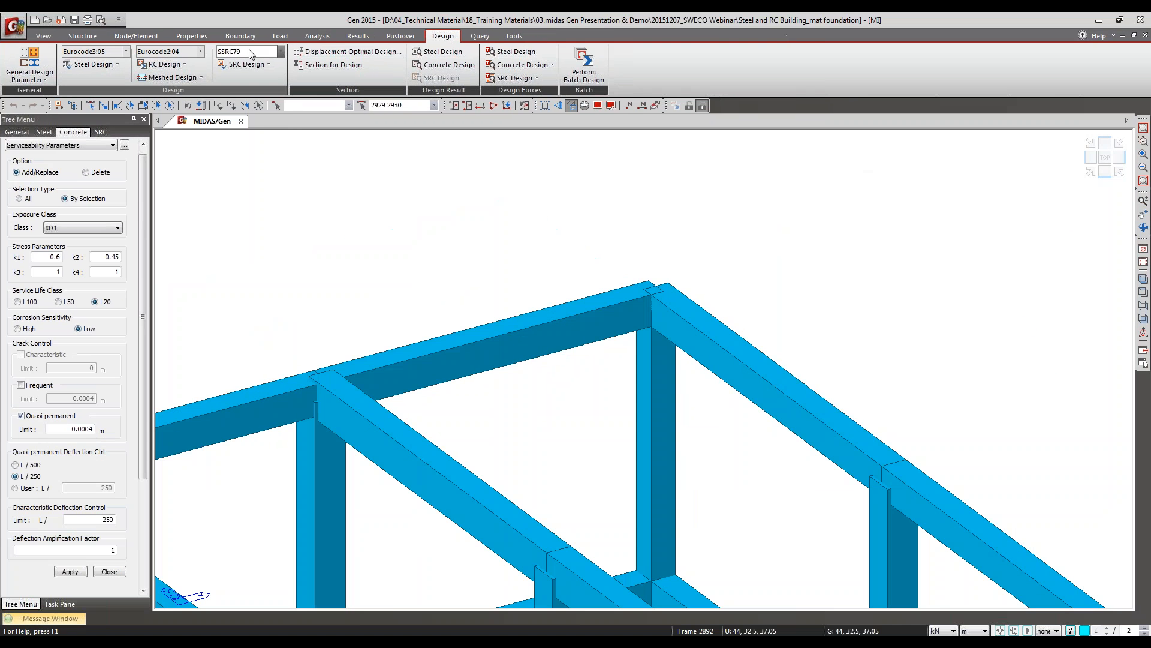
pyautogui.click(171, 65)
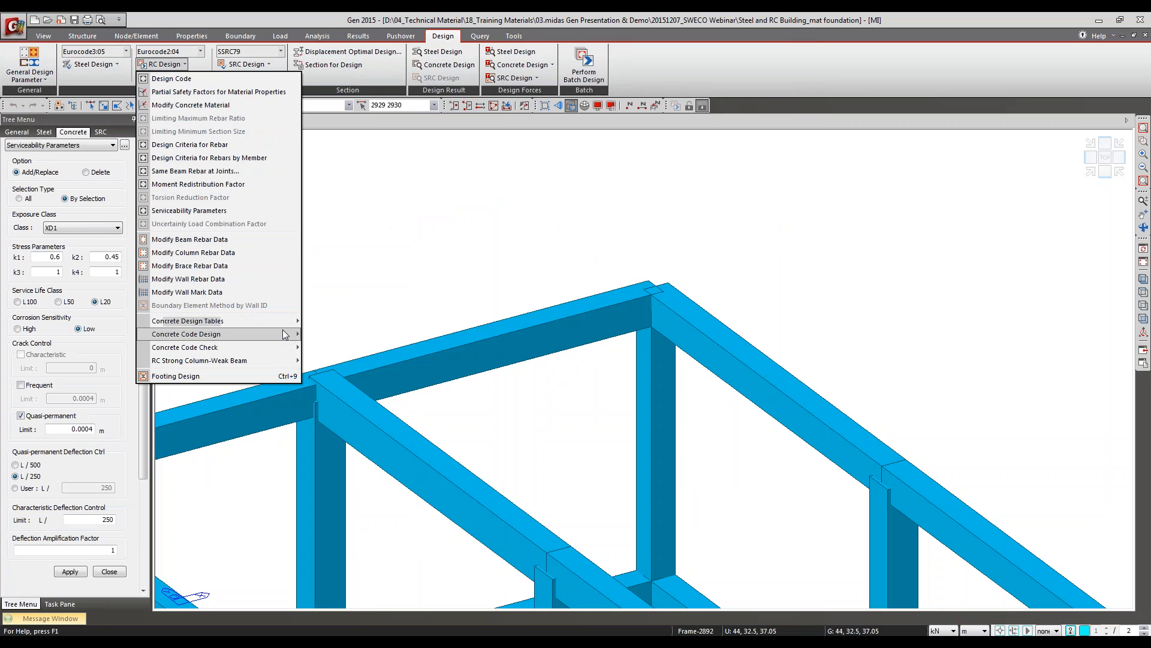
pyautogui.moveTo(286, 334)
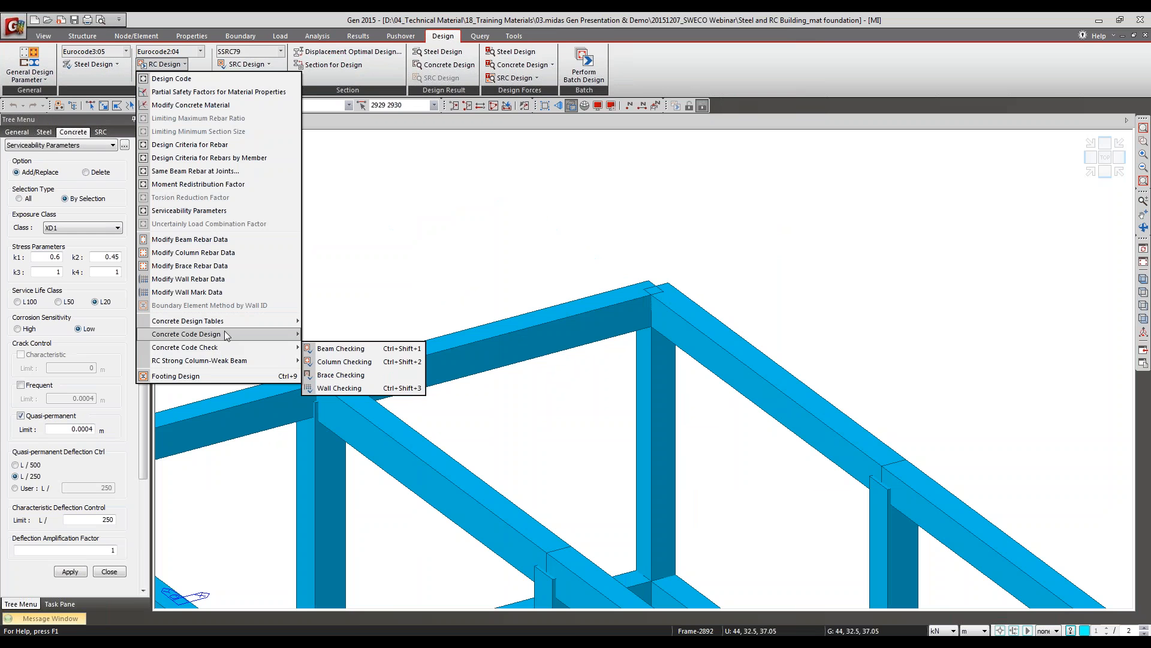
pyautogui.moveTo(225, 348)
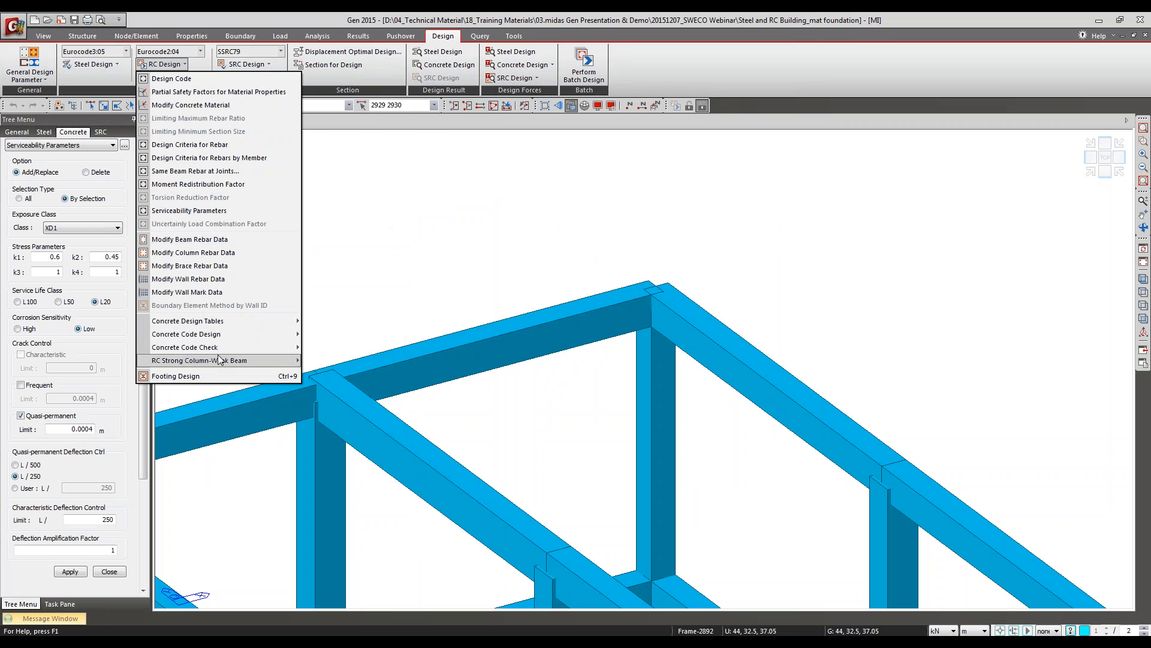
pyautogui.hotkey('alt', 'Tab')
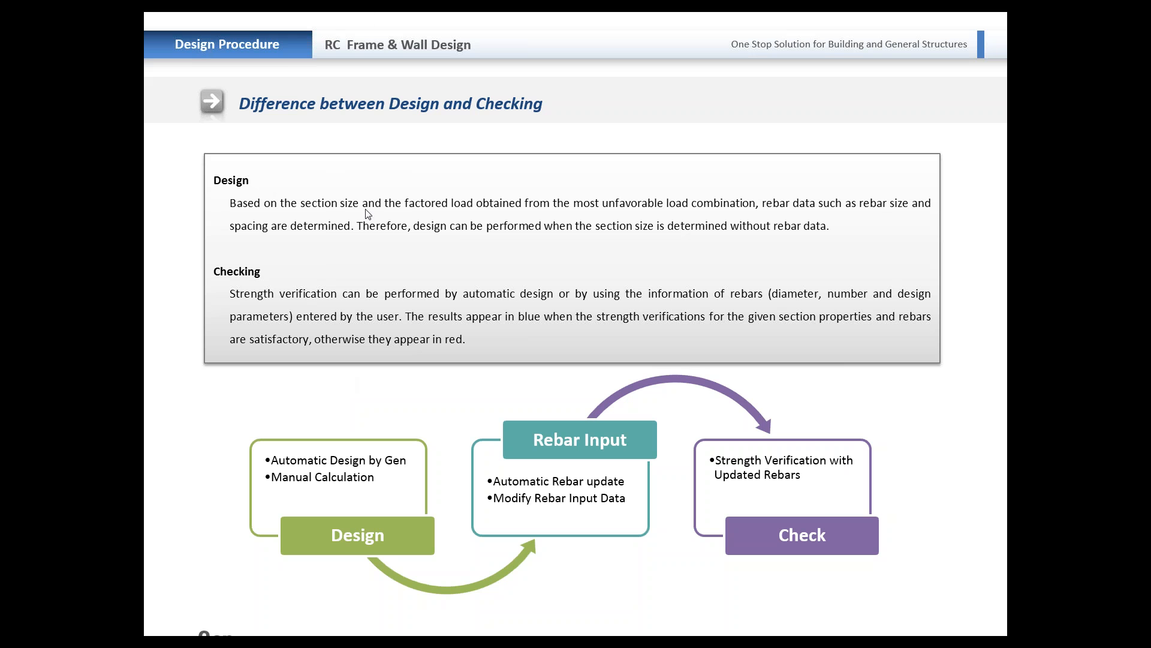
pyautogui.hotkey('alt', 'Tab')
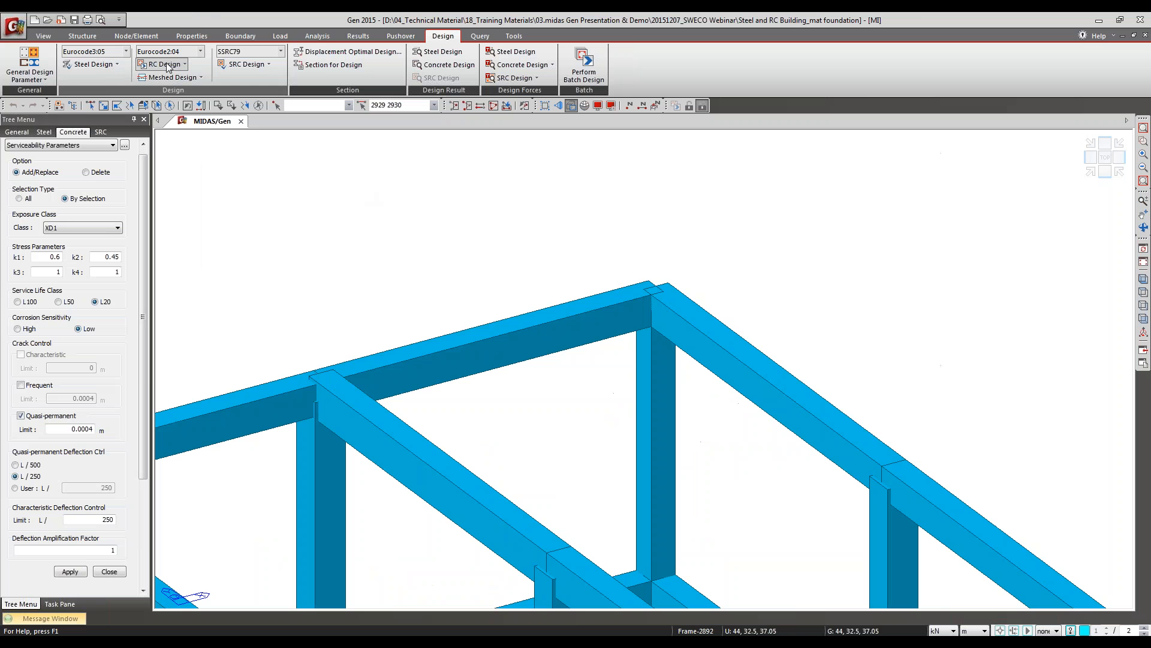
# Step: Reopen the Design Criteria for Rebars, examine the beam and column main rebar entries, and close them
pyautogui.click(163, 65)
pyautogui.click(184, 145)
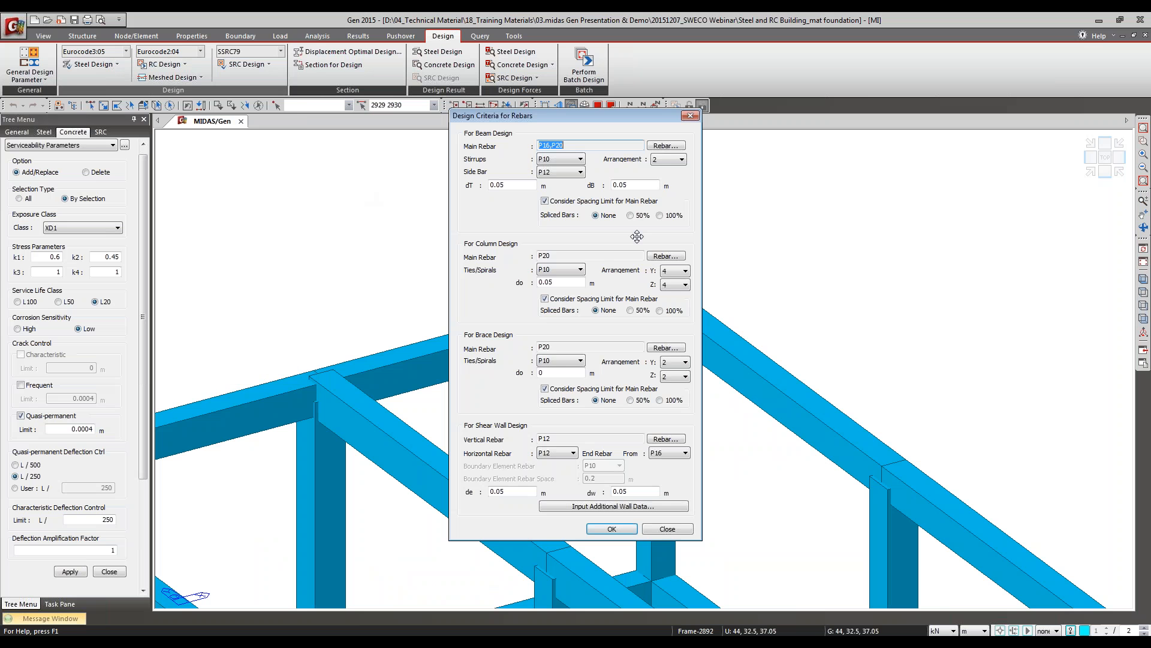
pyautogui.click(548, 256)
pyautogui.click(567, 146)
pyautogui.click(690, 116)
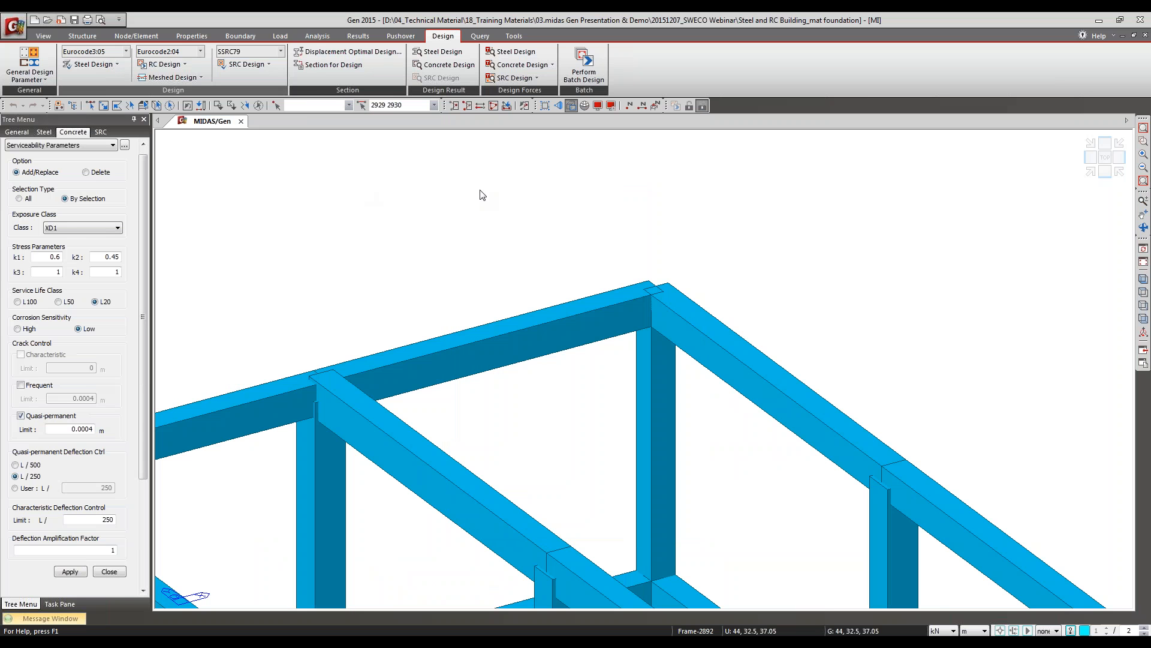
# Step: Close the serviceability parameters, clear the element selection, and run the concrete code beam design on the whole model
pyautogui.click(109, 571)
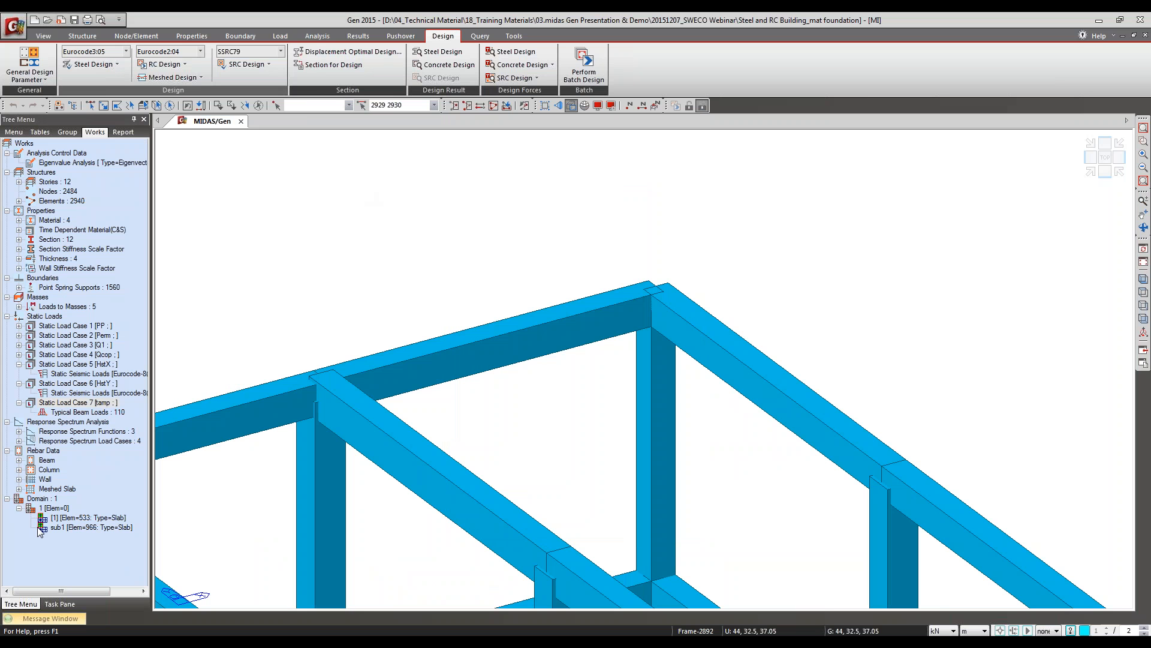
pyautogui.click(1143, 279)
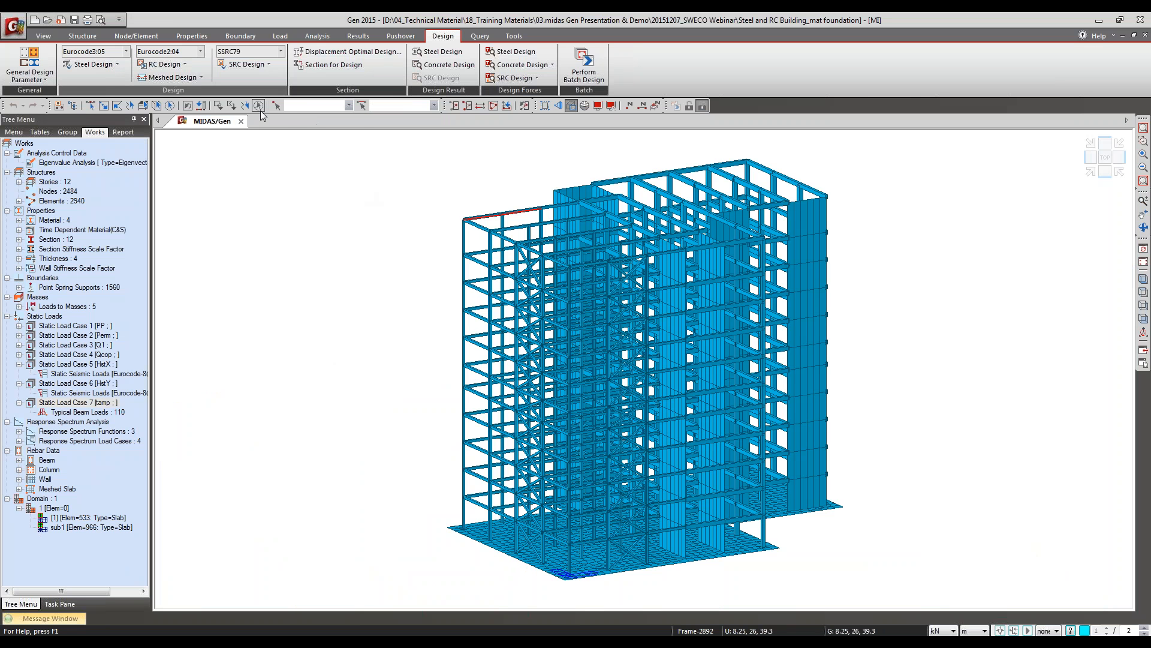
pyautogui.click(168, 65)
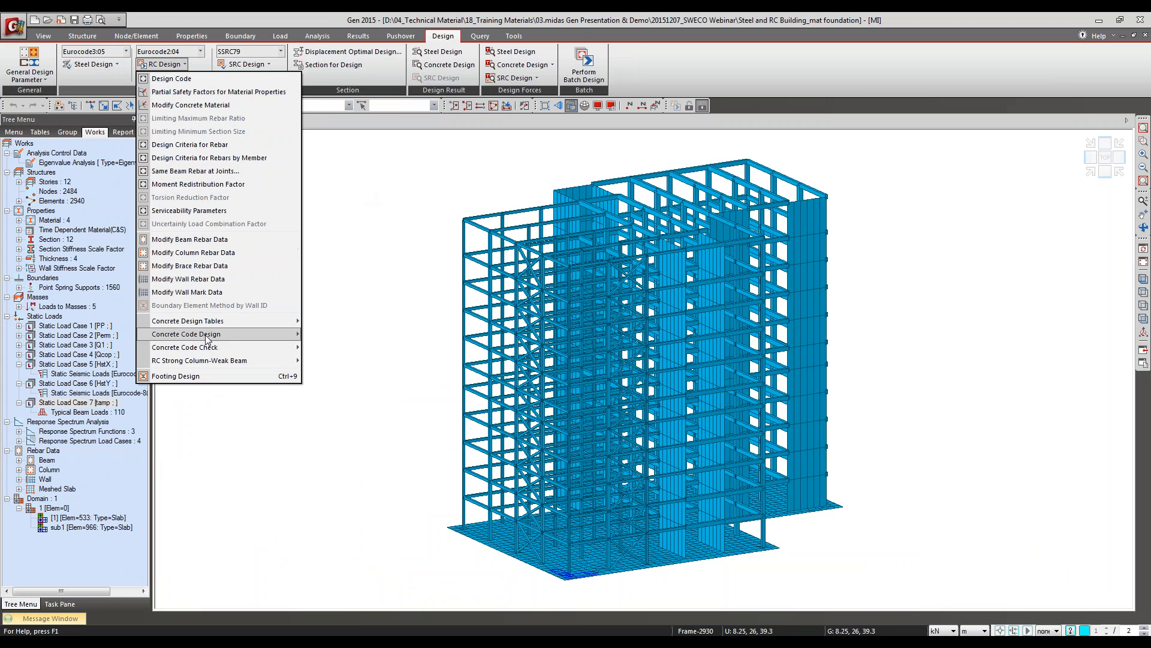
pyautogui.click(336, 334)
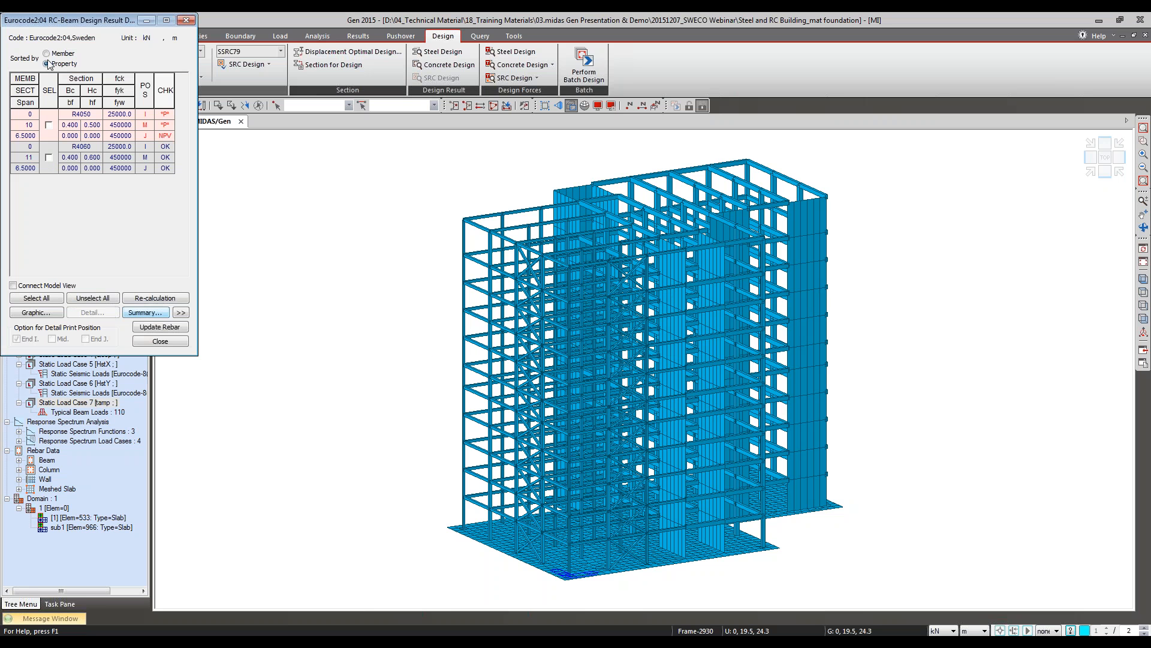
# Step: Sort the beam design results by member, examine member 1586's graphic report for rebar, bending and shear capacity, and close the report and results
pyautogui.click(49, 125)
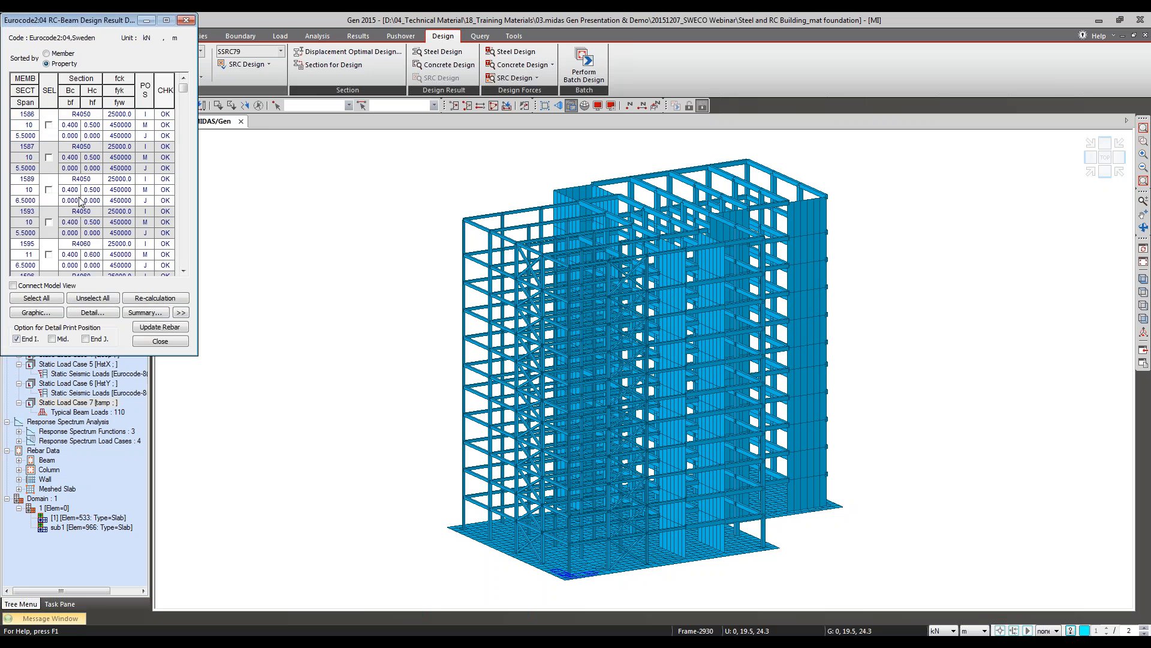
pyautogui.click(92, 312)
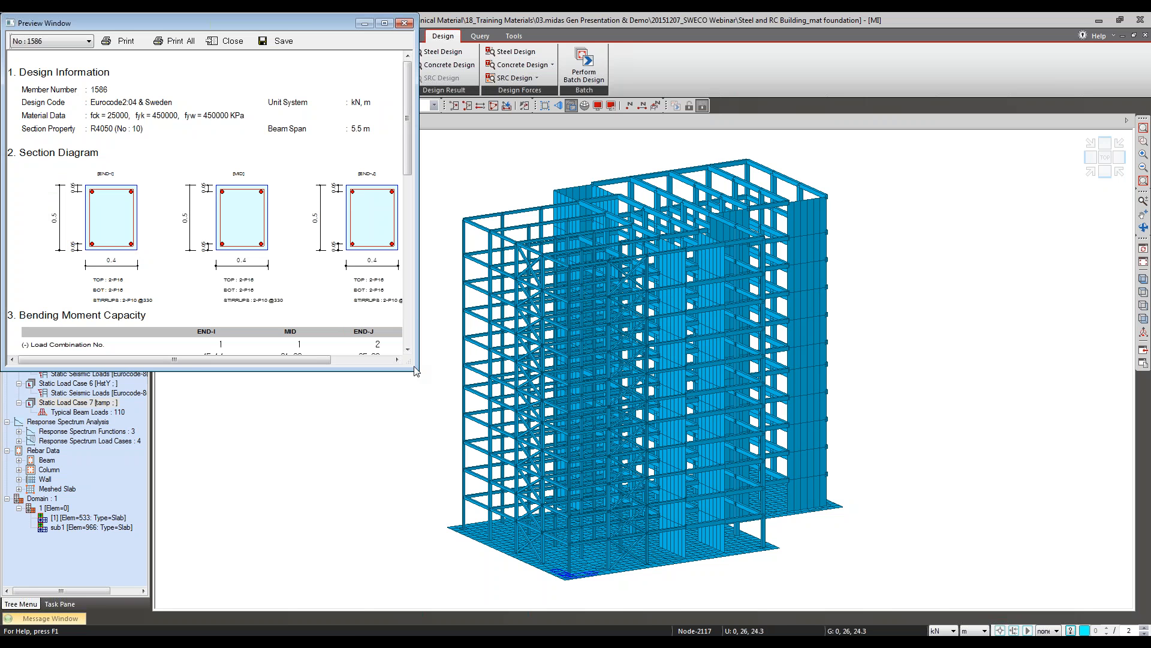
pyautogui.moveTo(414, 370); pyautogui.dragTo(628, 613)
pyautogui.scroll(-2, 288, 505)
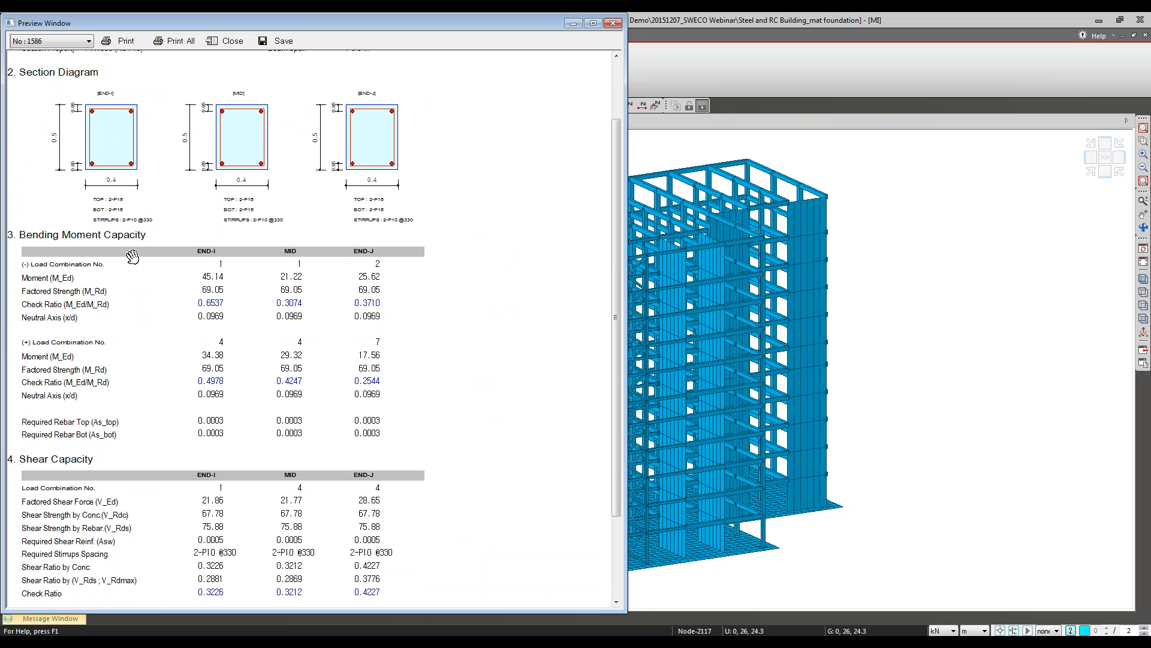
pyautogui.scroll(-3, 101, 466)
pyautogui.scroll(2, 293, 409)
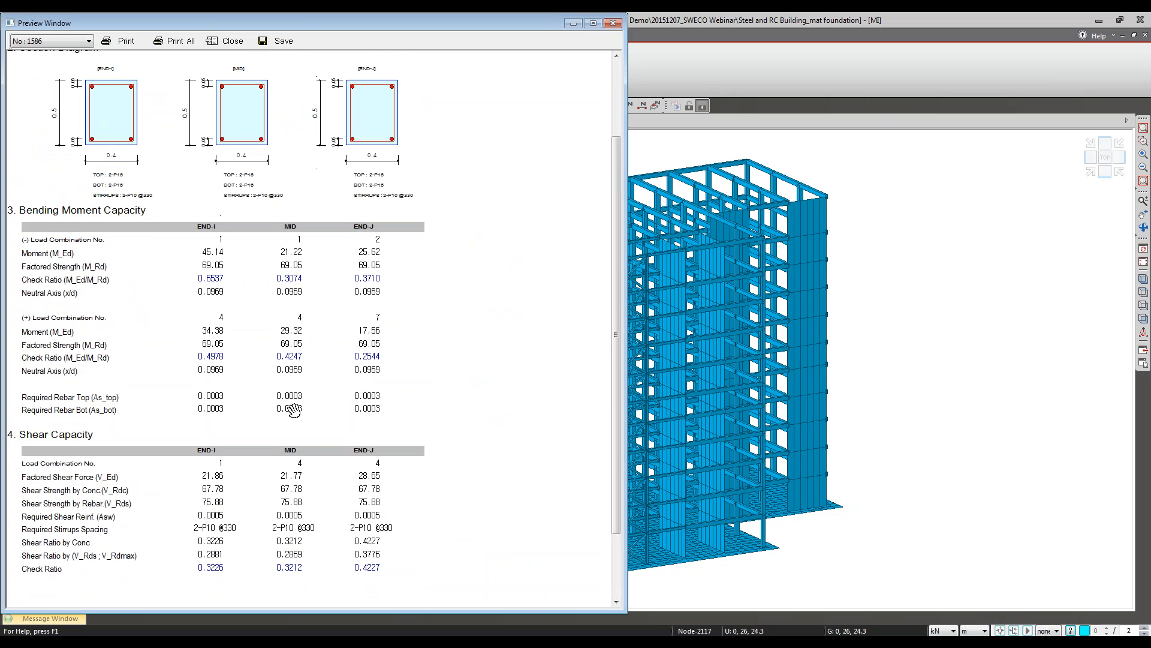
pyautogui.moveTo(185, 24); pyautogui.dragTo(442, 27)
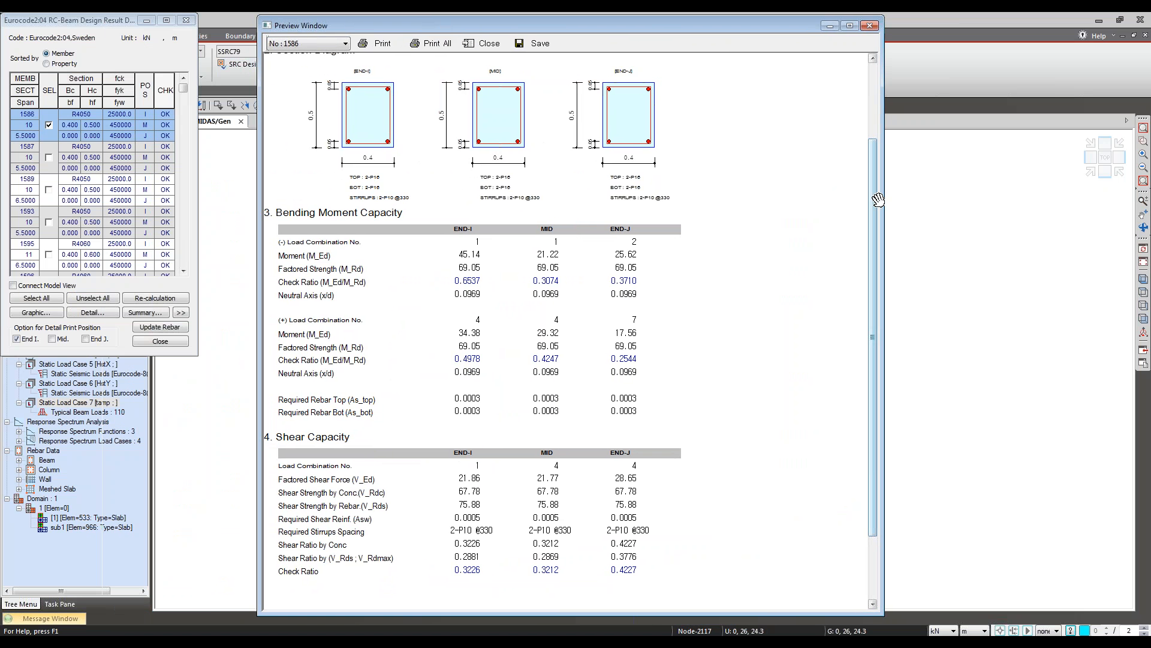
pyautogui.moveTo(884, 191); pyautogui.dragTo(731, 190)
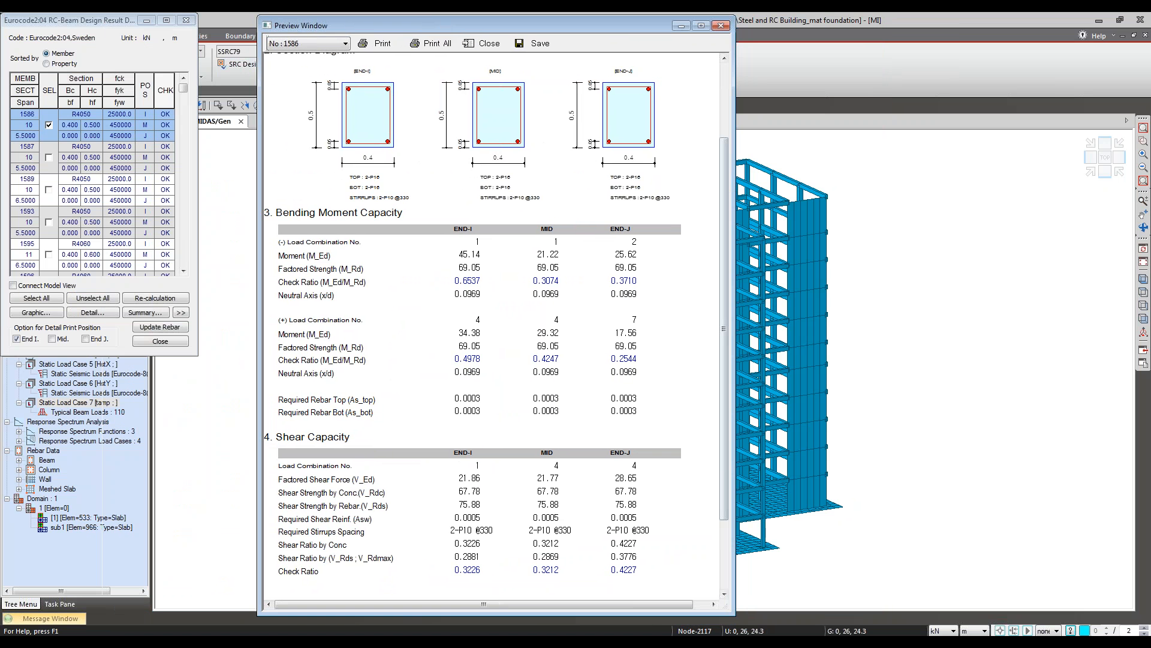
pyautogui.scroll(1, 485, 126)
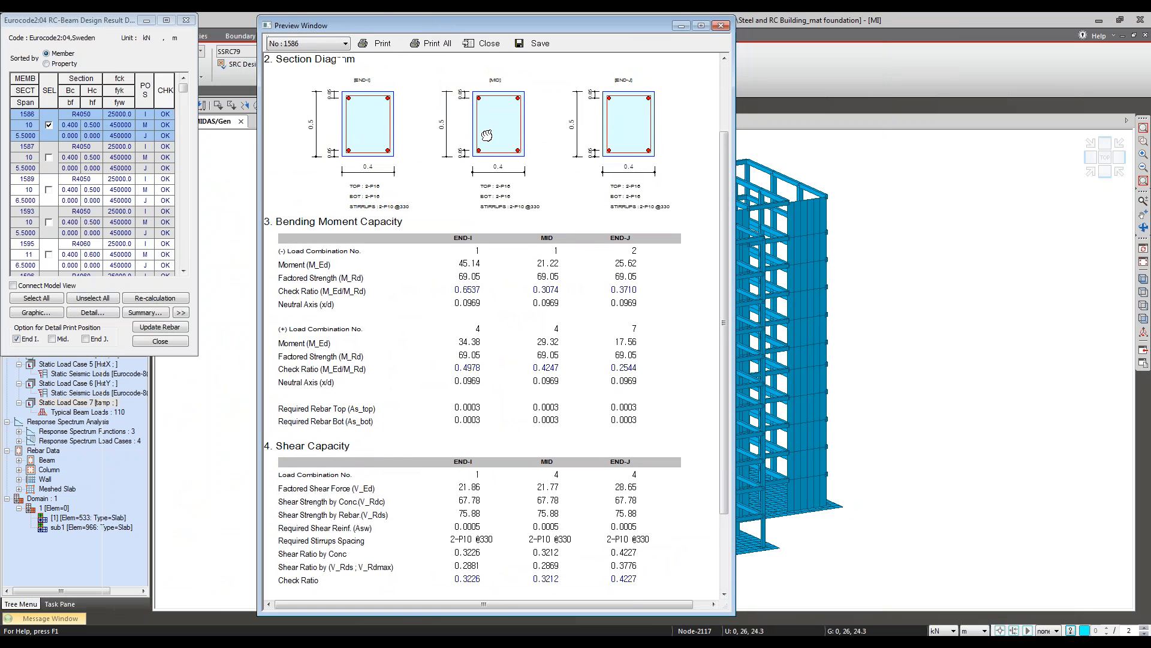
pyautogui.click(490, 45)
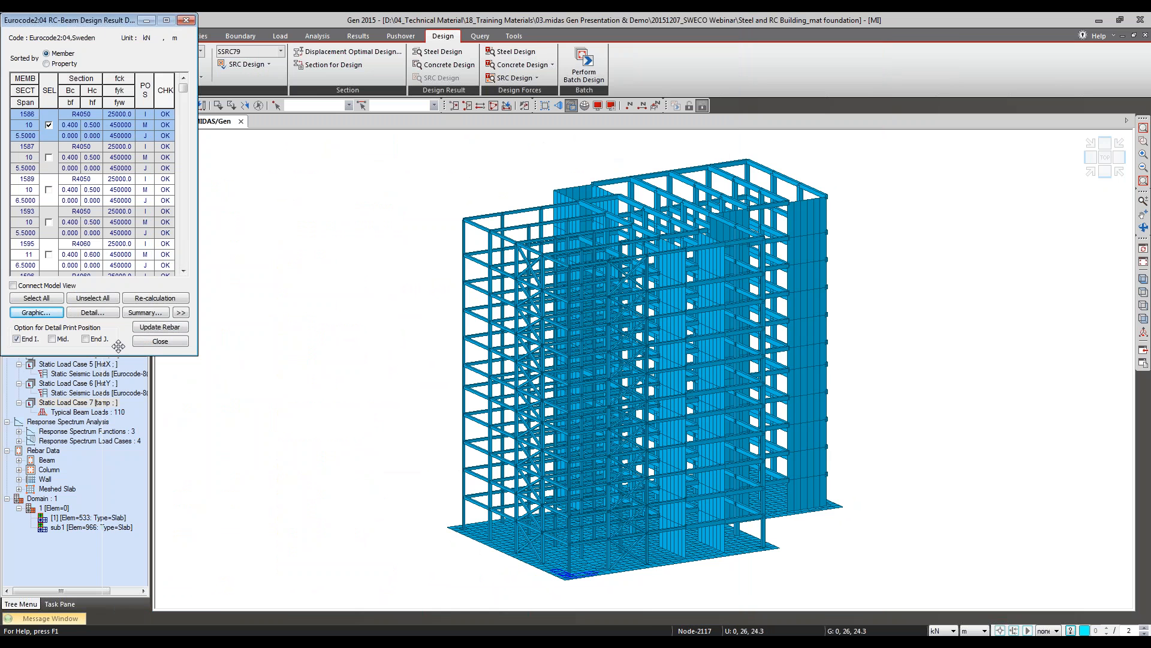
pyautogui.click(159, 341)
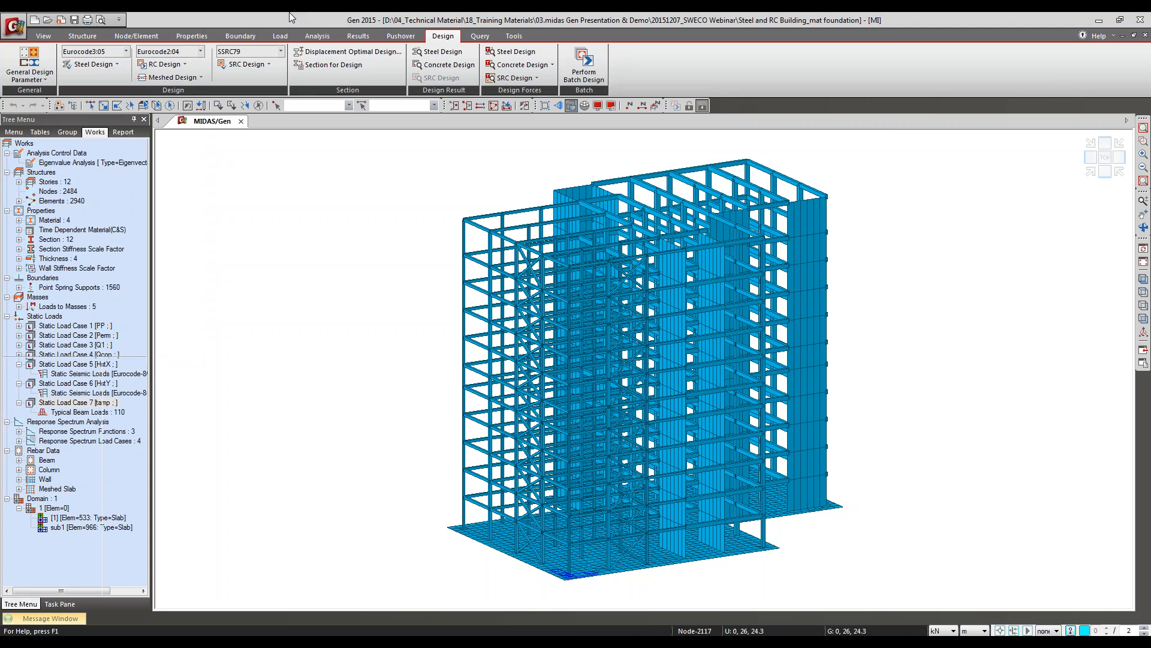
pyautogui.click(181, 63)
pyautogui.moveTo(240, 354)
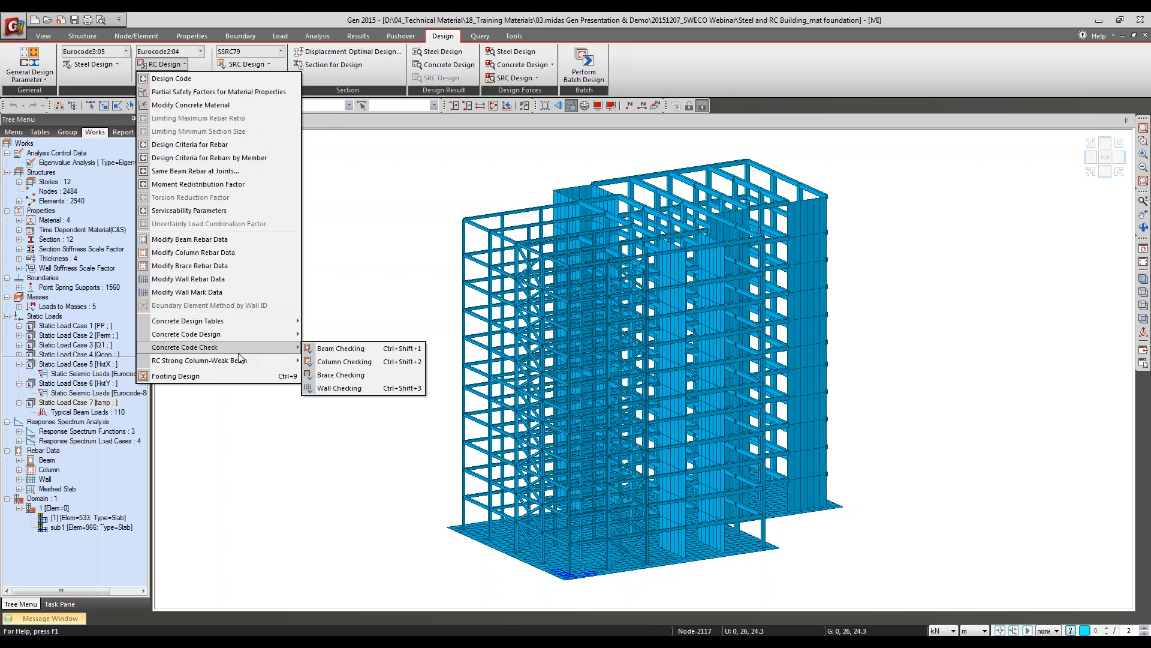
pyautogui.click(257, 15)
# Step: Select the members meeting at the back roof corner with an intersecting line and run the concrete code beam checking on them
pyautogui.click(103, 105)
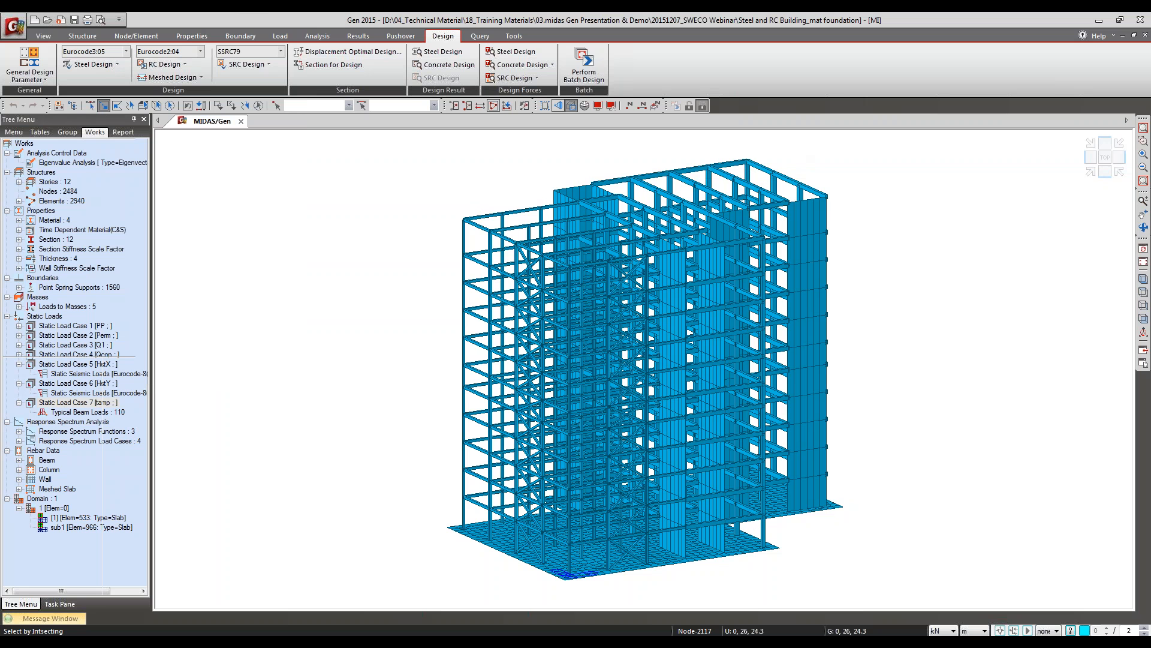
pyautogui.moveTo(729, 178); pyautogui.dragTo(741, 143)
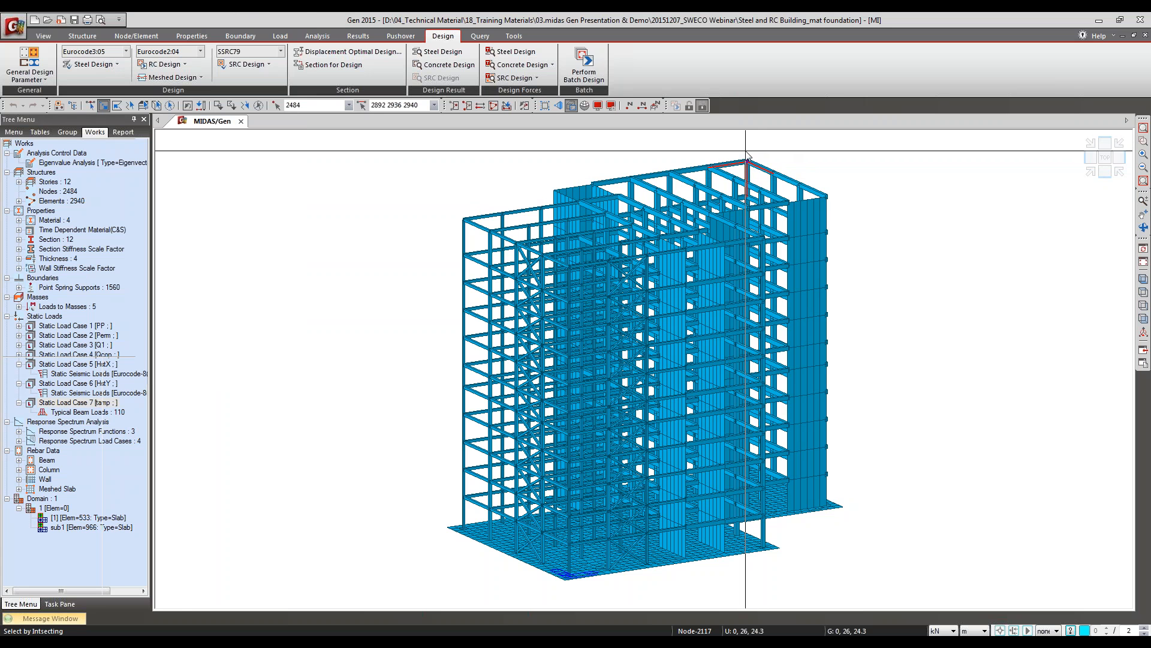
pyautogui.click(166, 64)
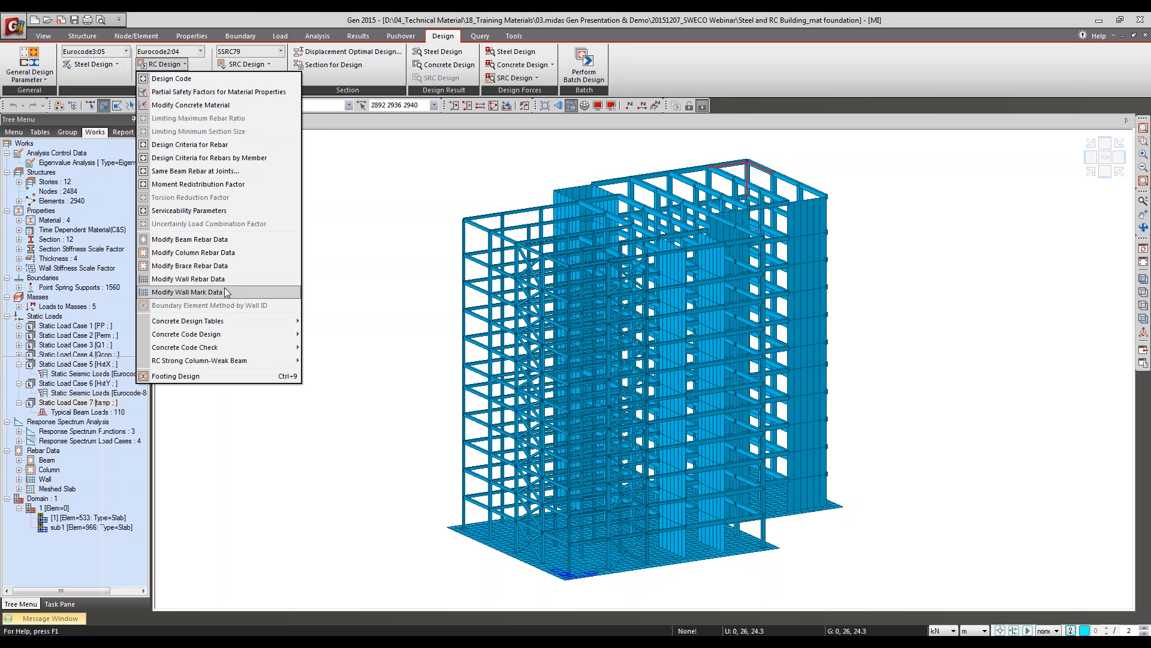
pyautogui.moveTo(252, 347)
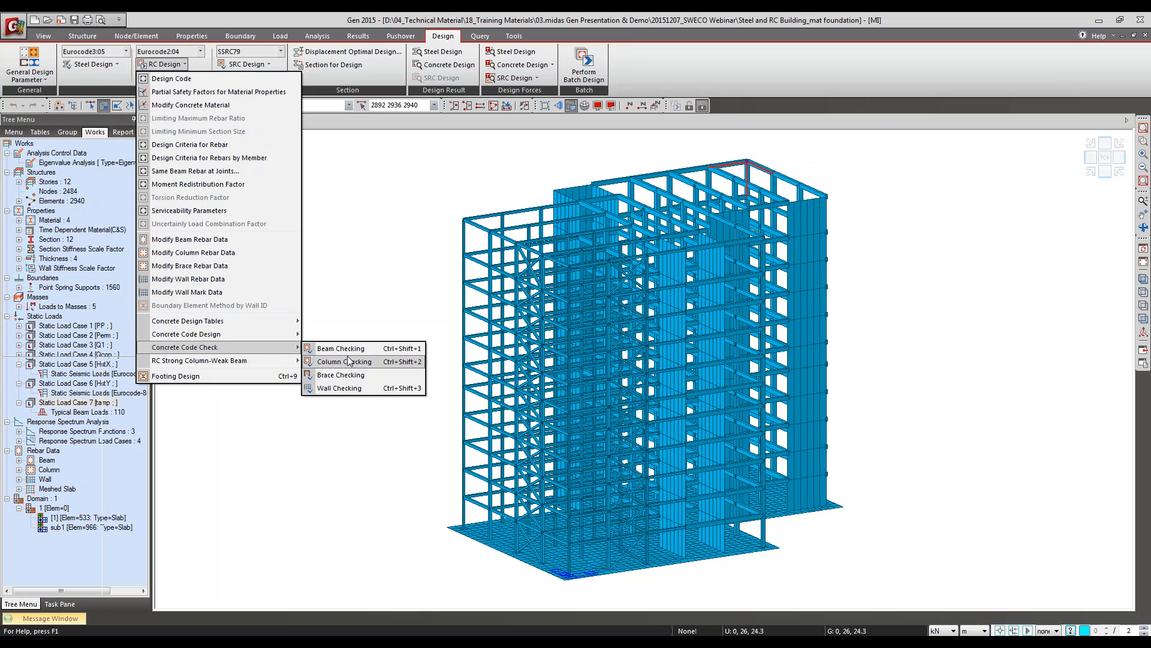
pyautogui.click(328, 352)
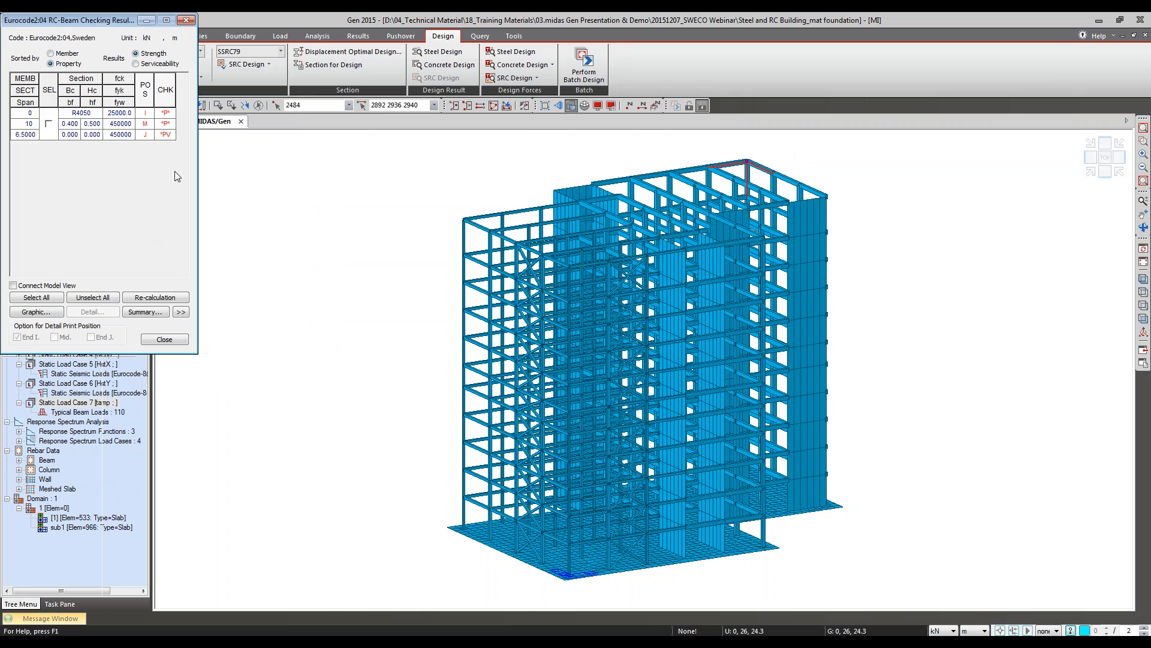
# Step: Sort the beam checking results by member, examine member 2936's graphic report for bending and shear ratios, and close the report and results
pyautogui.click(76, 55)
pyautogui.moveTo(126, 20); pyautogui.dragTo(579, 105)
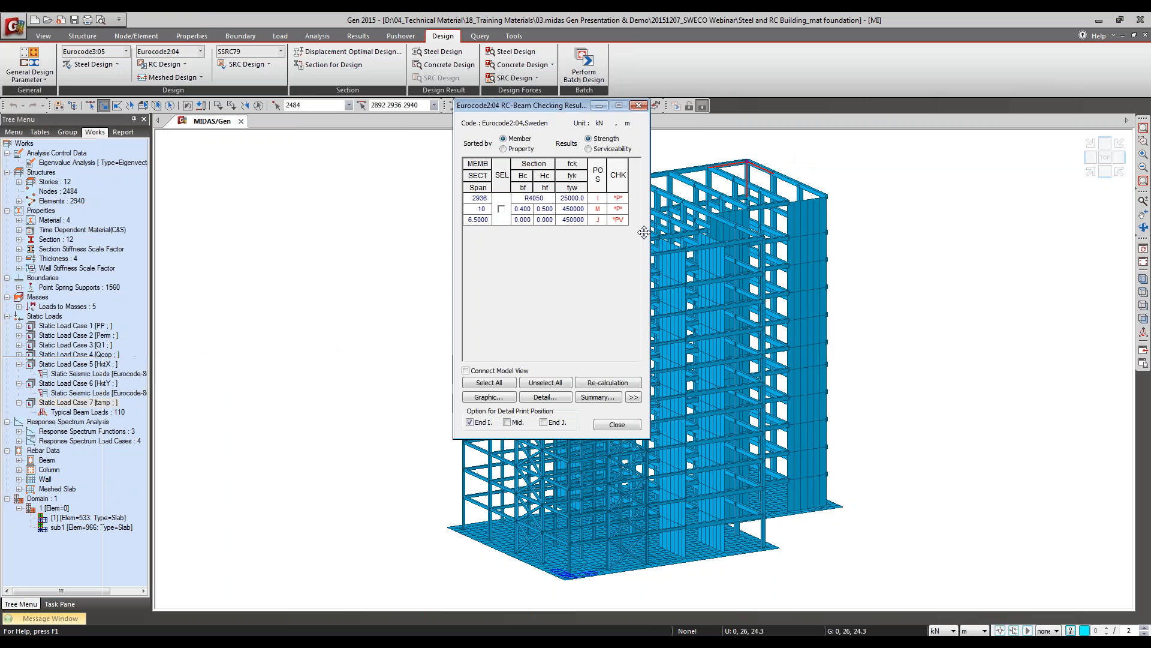
pyautogui.click(501, 208)
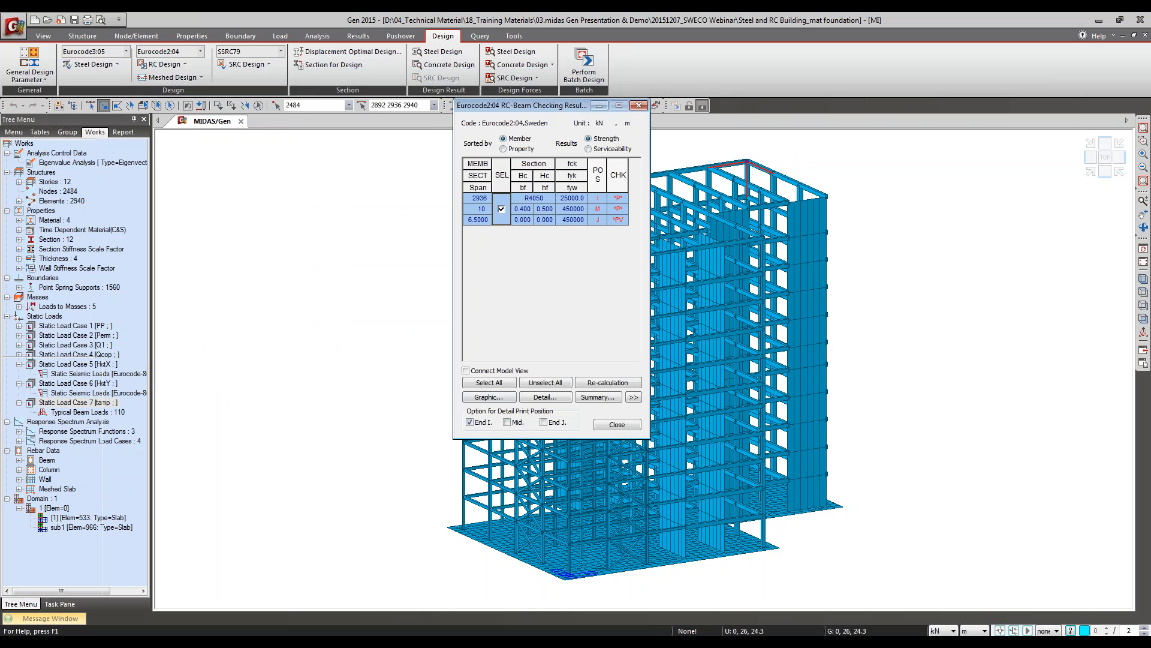
pyautogui.click(485, 398)
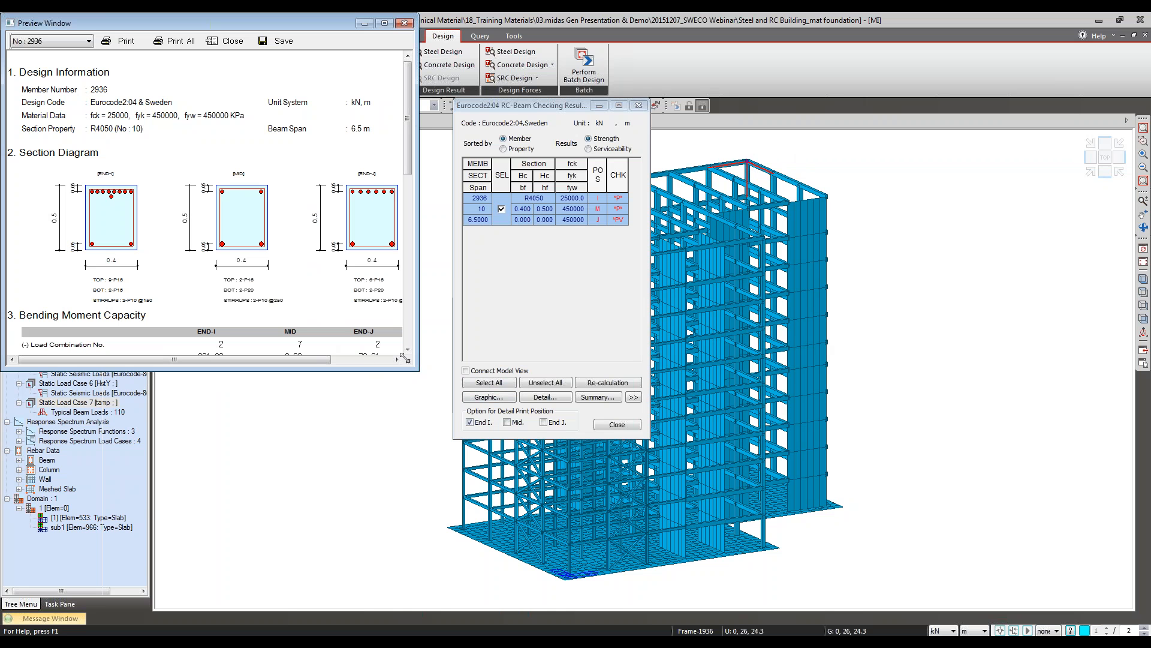
pyautogui.moveTo(416, 368); pyautogui.dragTo(515, 631)
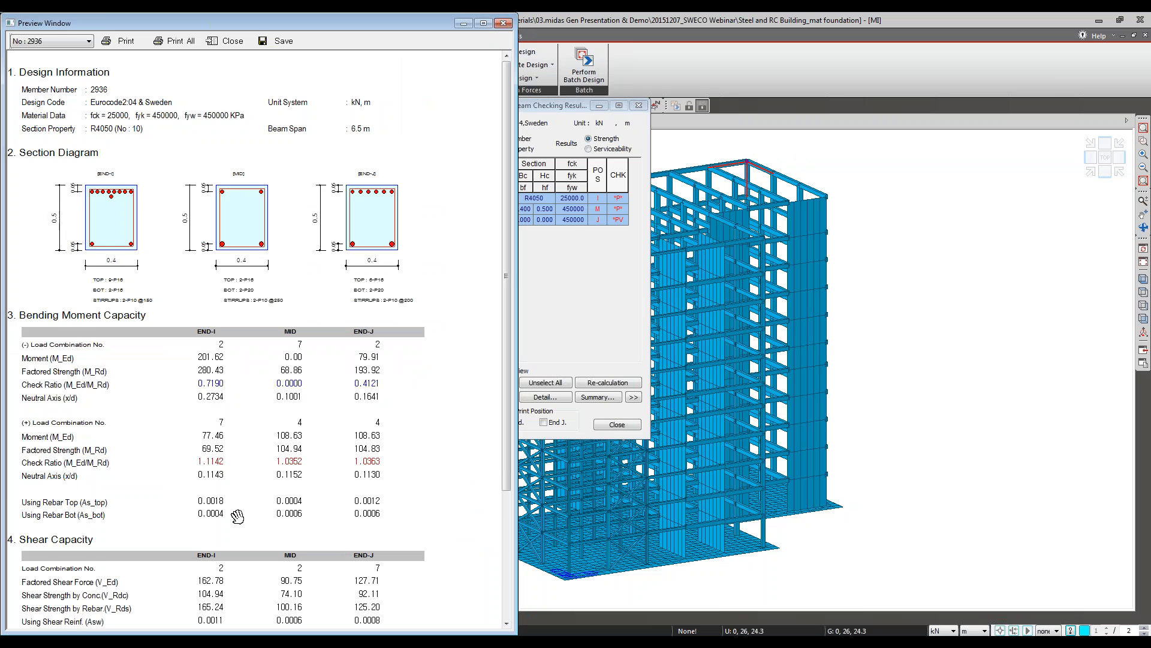
pyautogui.moveTo(239, 511); pyautogui.dragTo(286, 393)
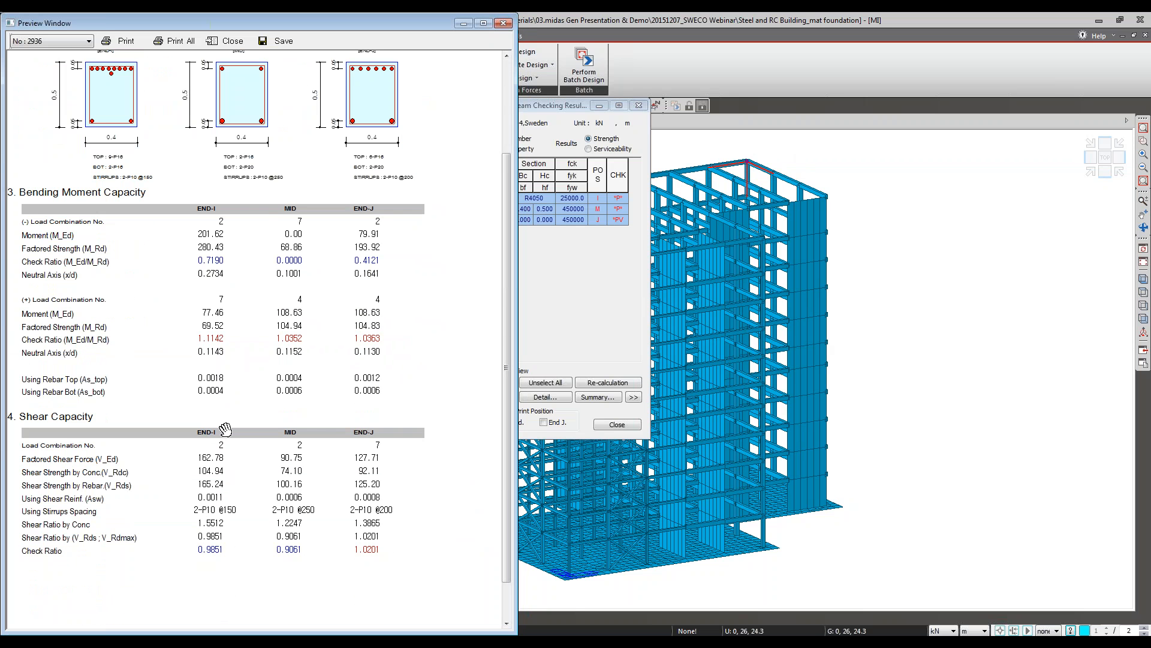
pyautogui.moveTo(303, 370); pyautogui.dragTo(310, 424)
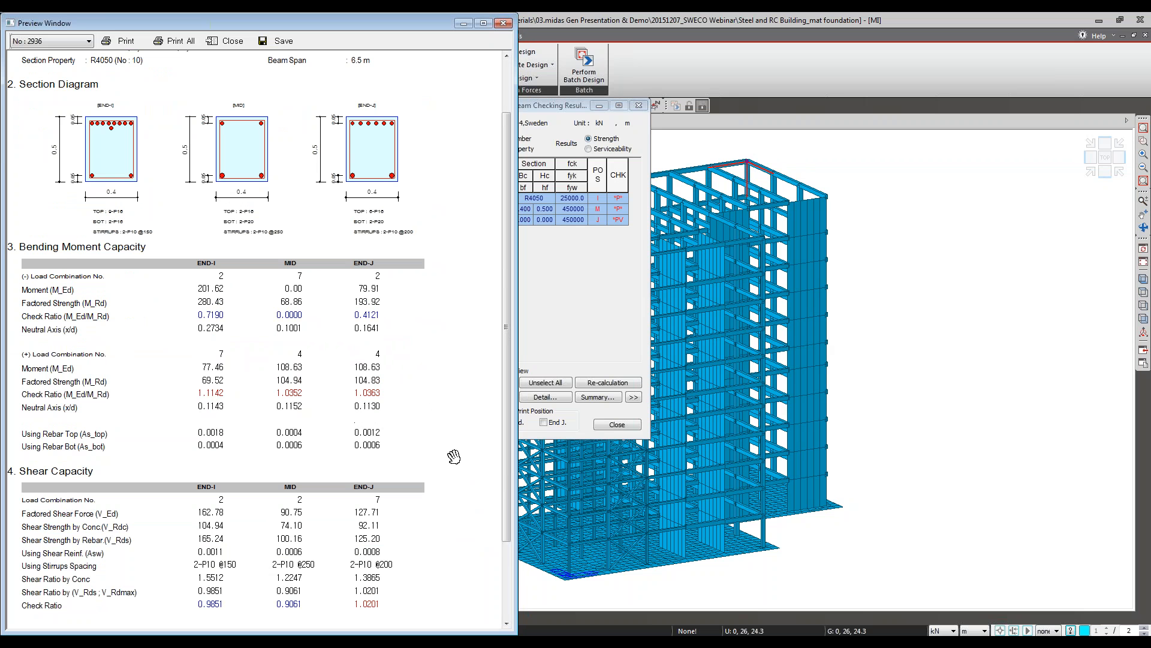
pyautogui.click(226, 41)
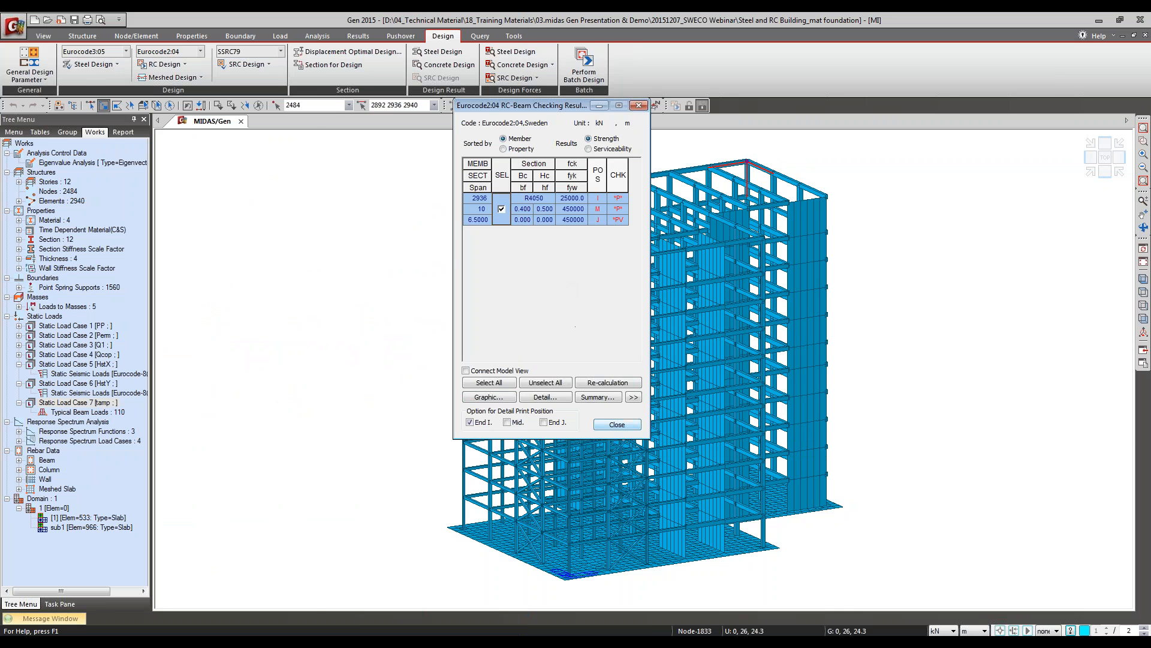
pyautogui.click(617, 425)
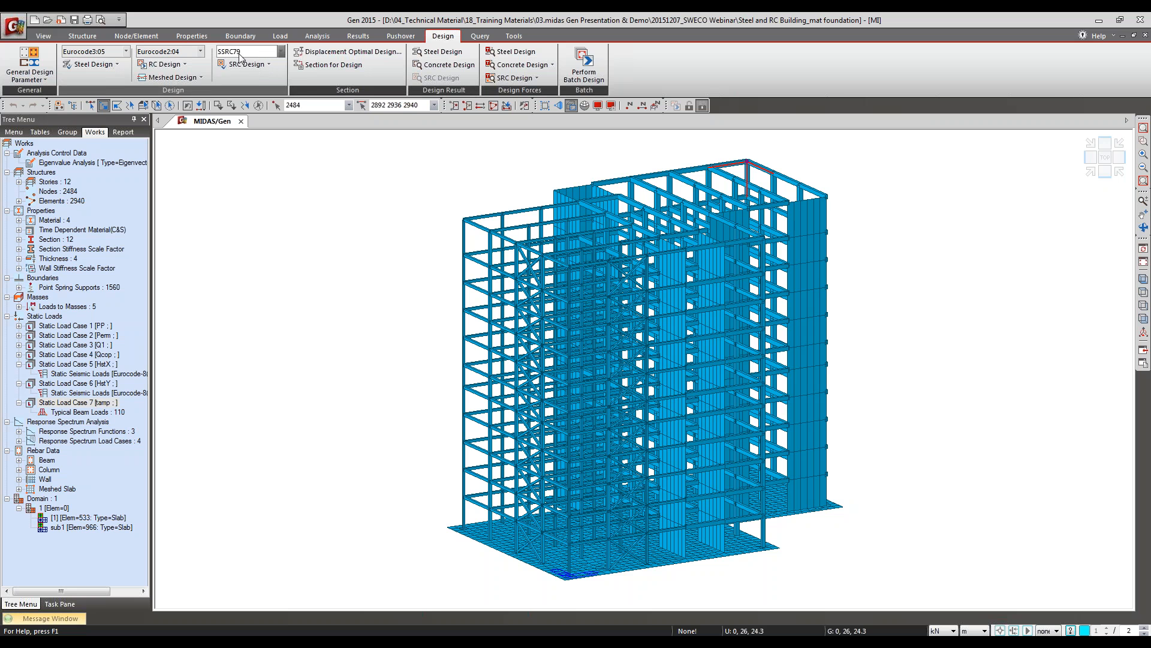
pyautogui.click(163, 64)
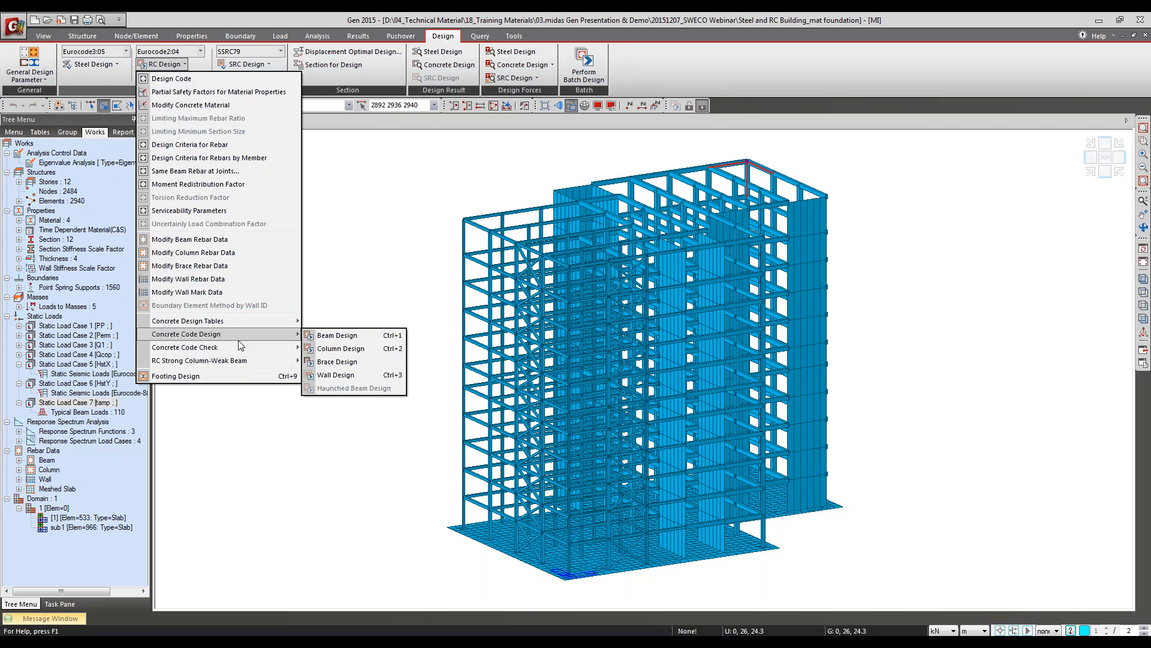
pyautogui.moveTo(237, 346)
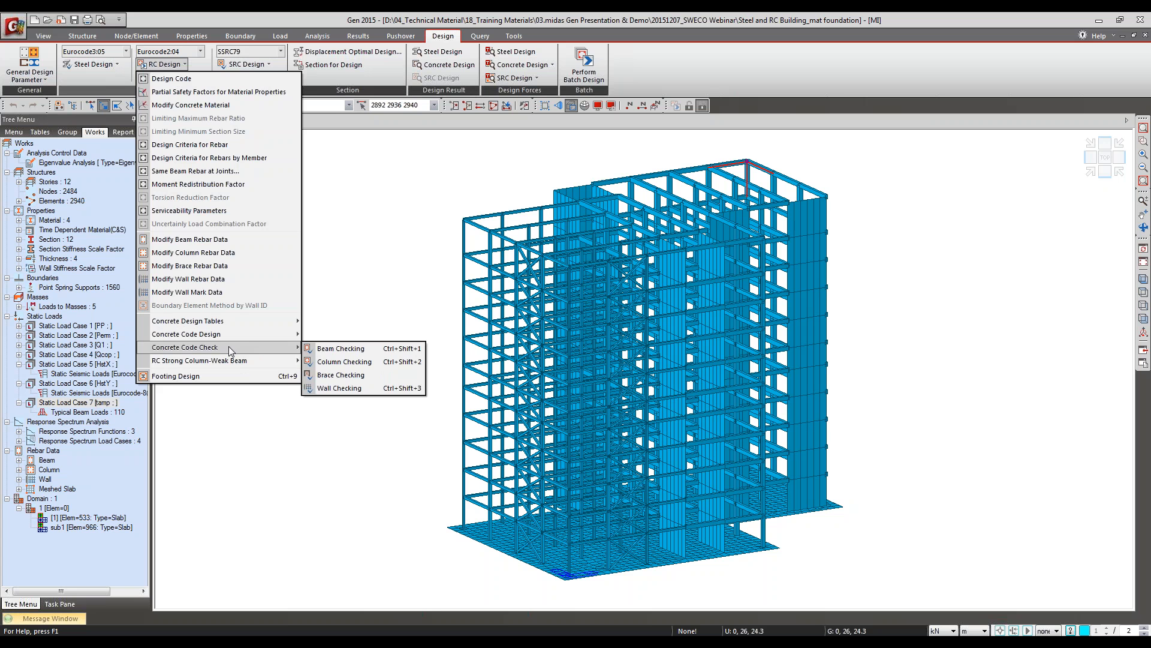
pyautogui.click(458, 21)
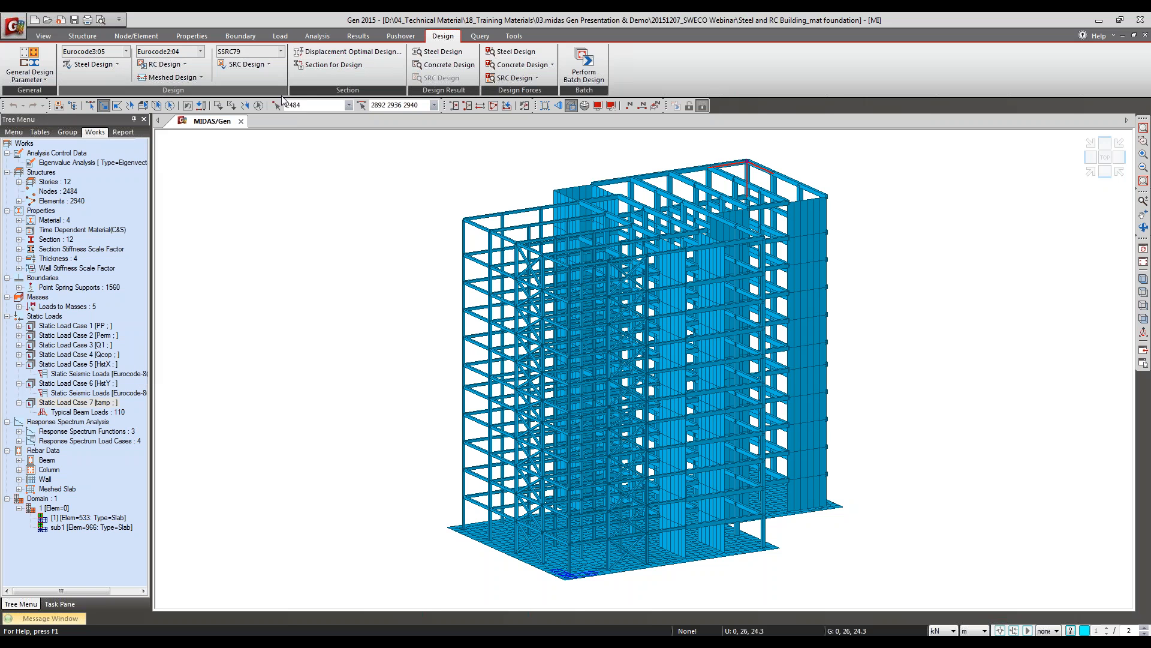
# Step: Clear the selection, rerun the concrete code beam design for all beams, and expand the result table to its detailed columns
pyautogui.click(245, 107)
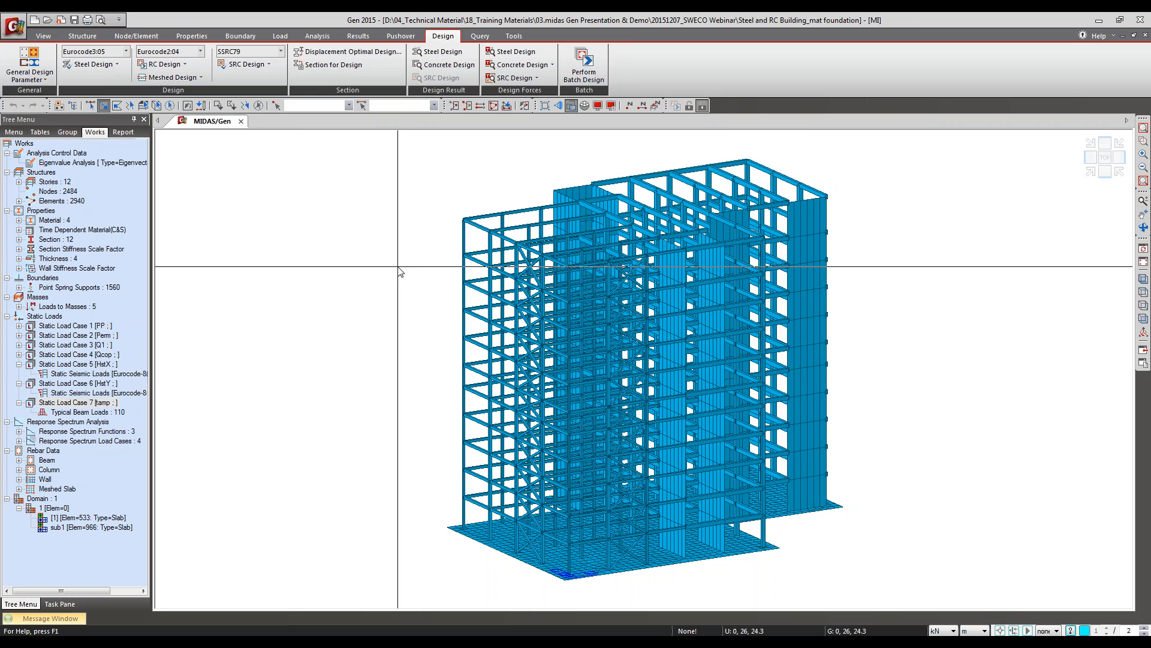
pyautogui.click(162, 65)
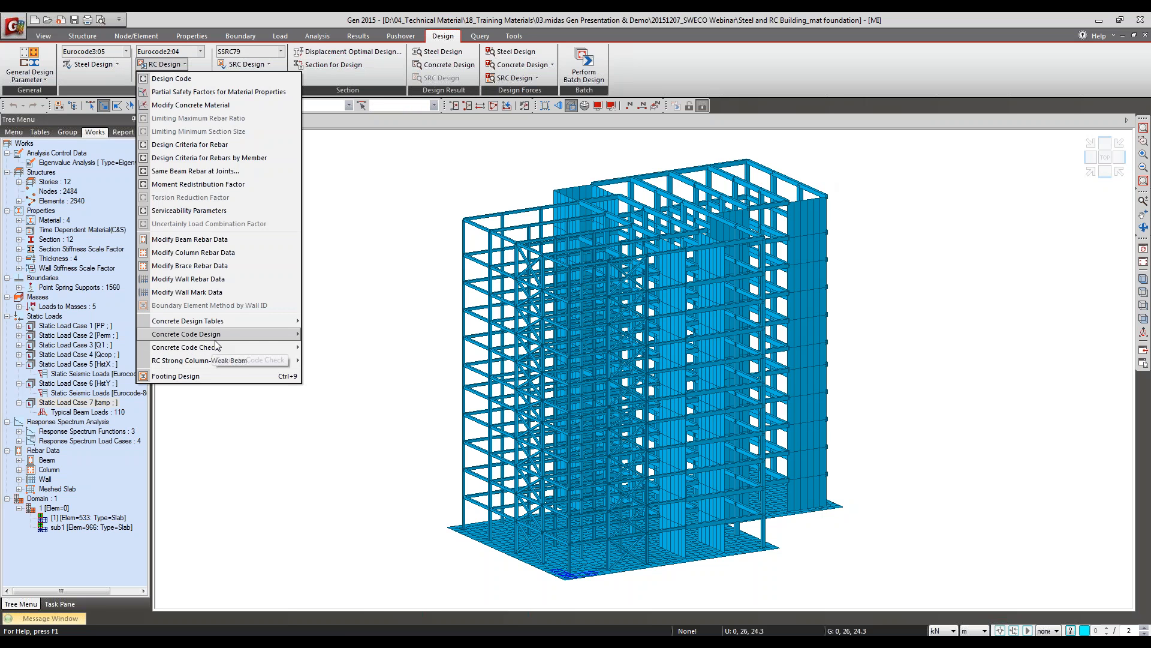
pyautogui.click(372, 336)
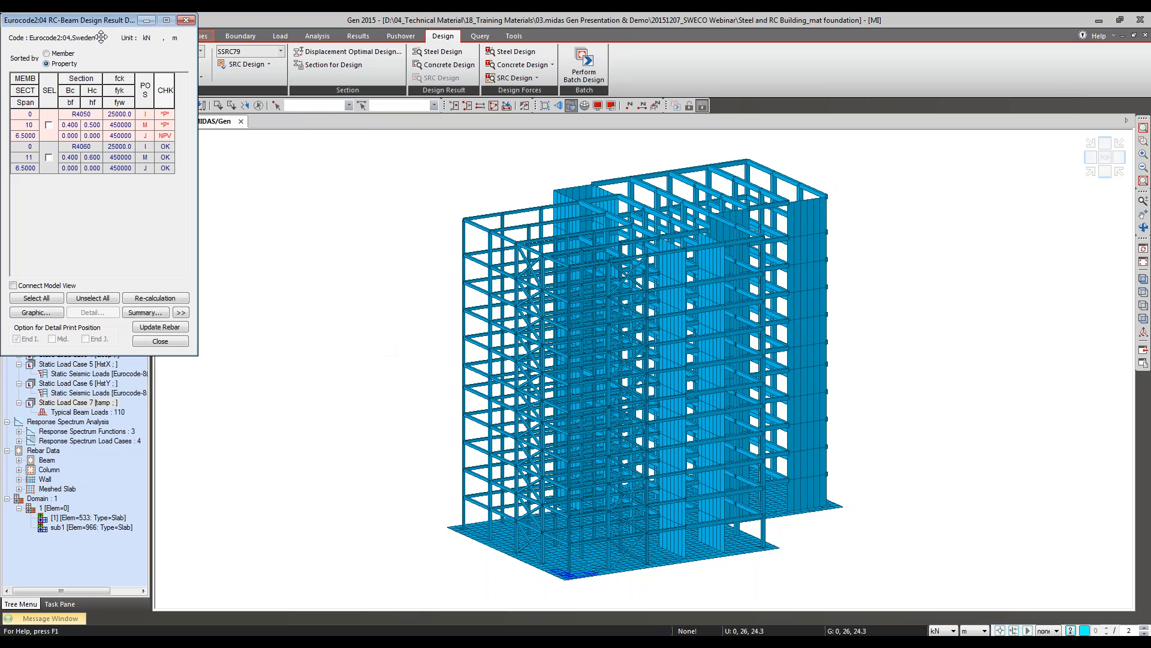
pyautogui.moveTo(94, 19); pyautogui.dragTo(411, 138)
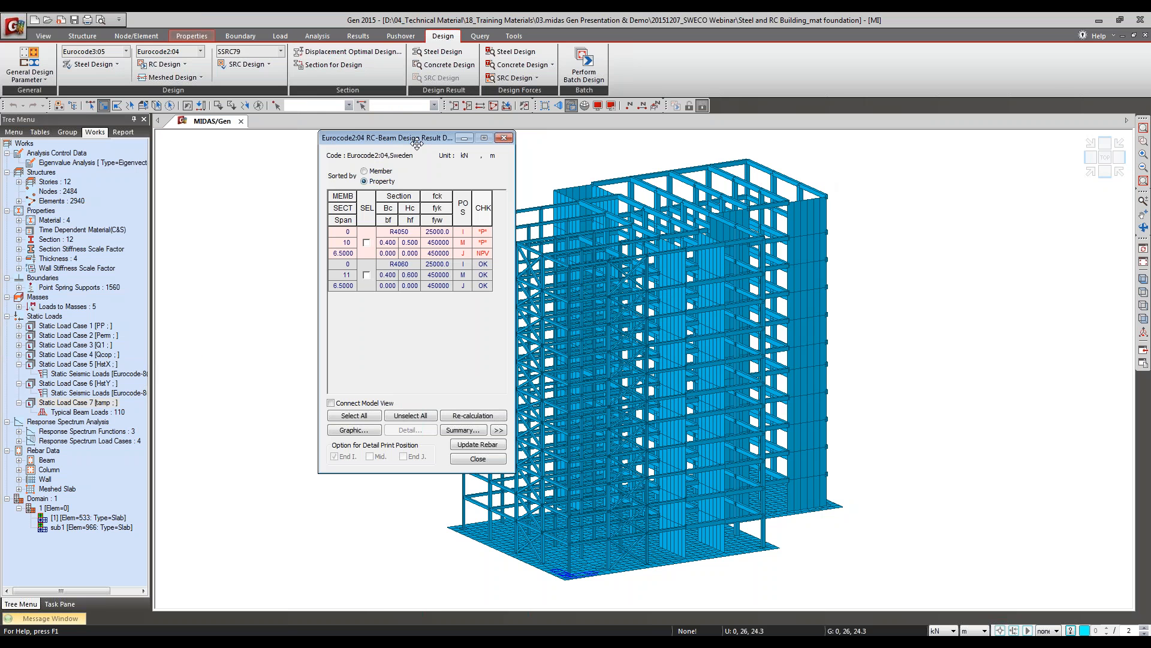
pyautogui.click(498, 430)
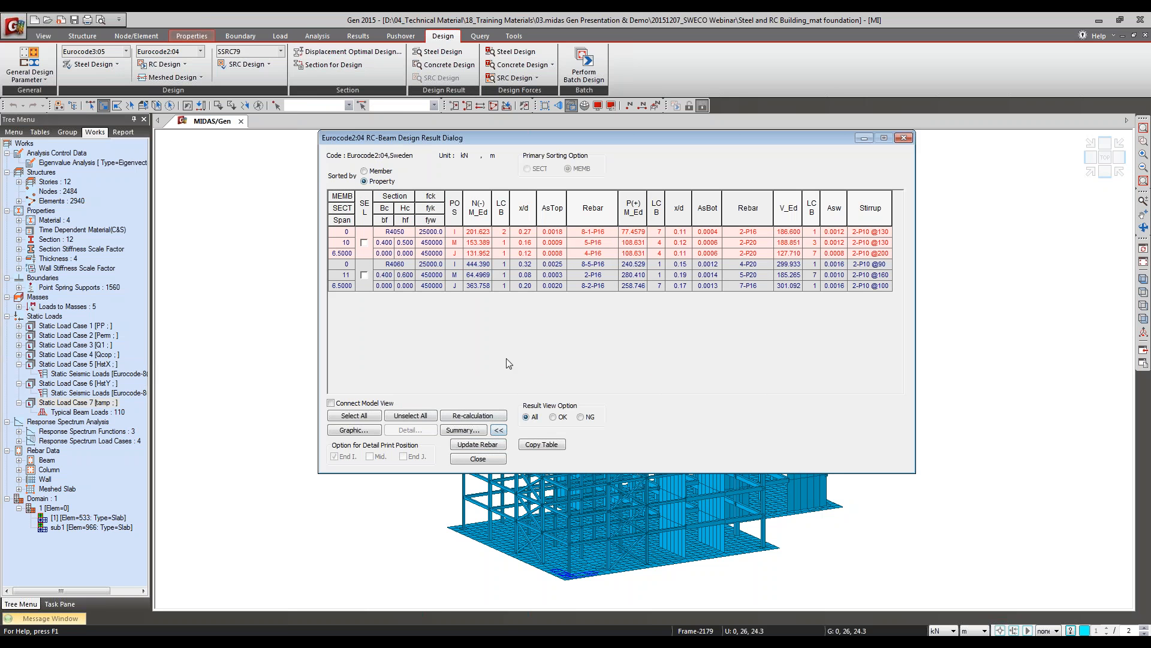
# Step: Compare the beam results sorted by member and by property, and highlight the model members using sections 10 R4050 and 11 R4060
pyautogui.click(378, 173)
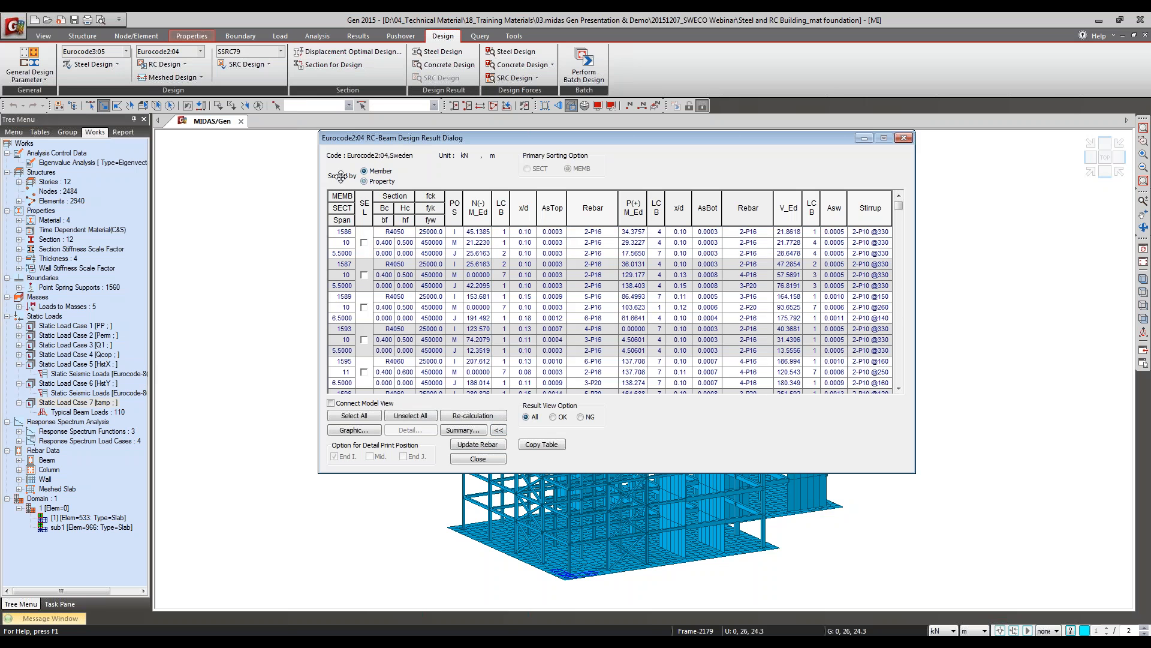
pyautogui.click(369, 182)
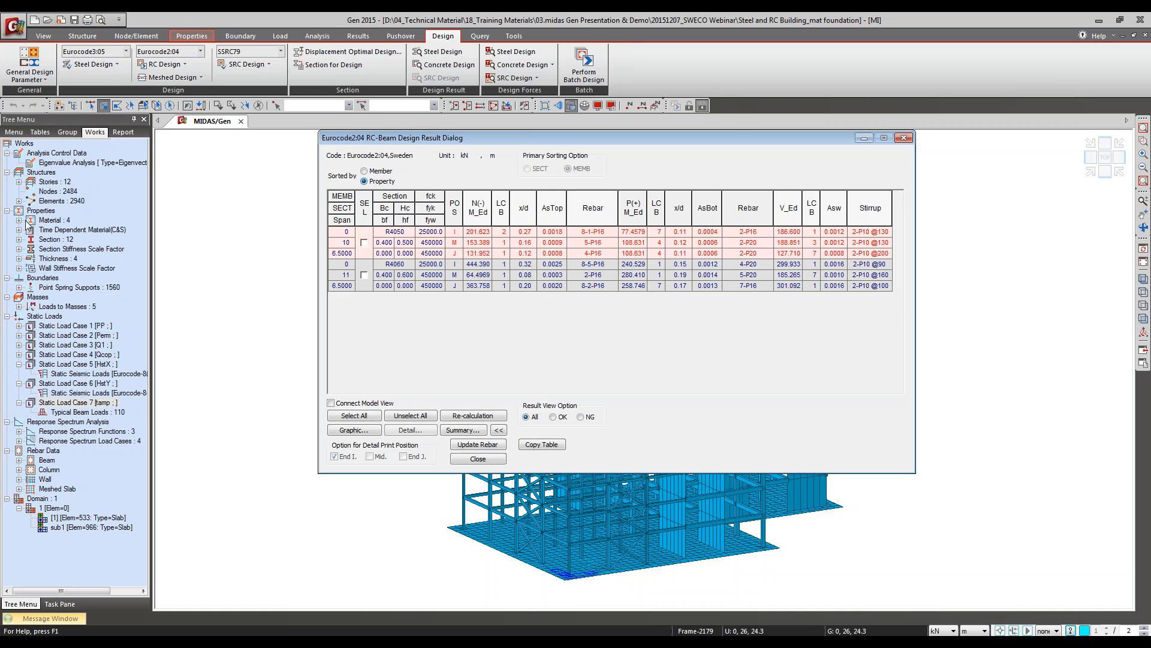
pyautogui.click(19, 239)
pyautogui.moveTo(419, 144); pyautogui.dragTo(347, 397)
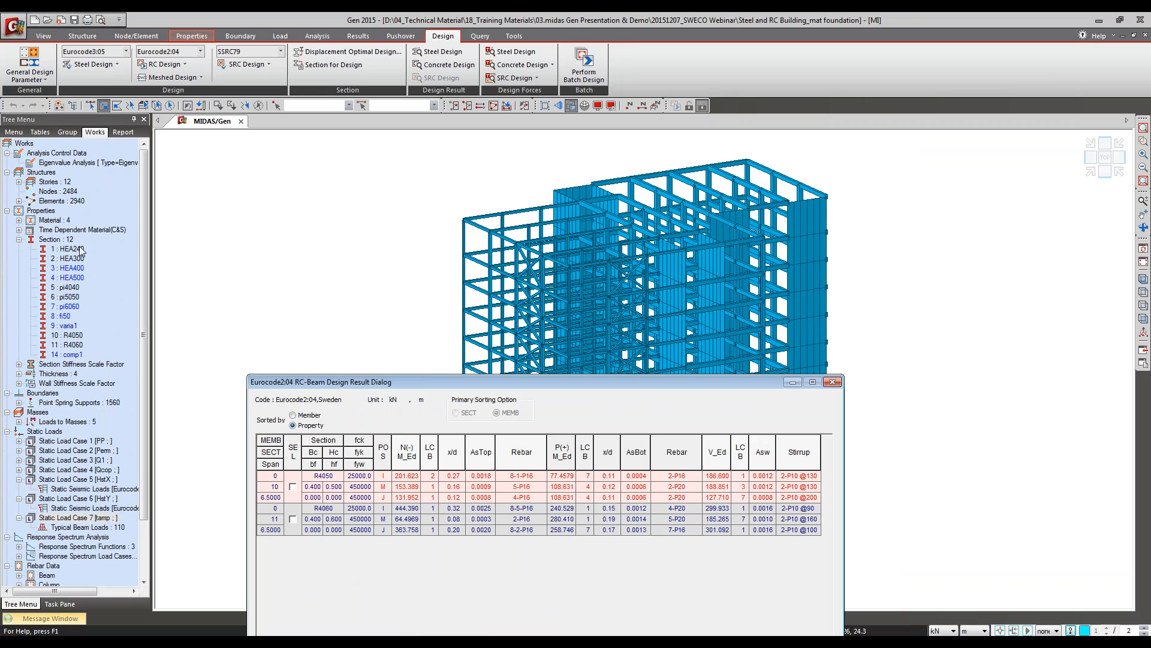
pyautogui.click(62, 240)
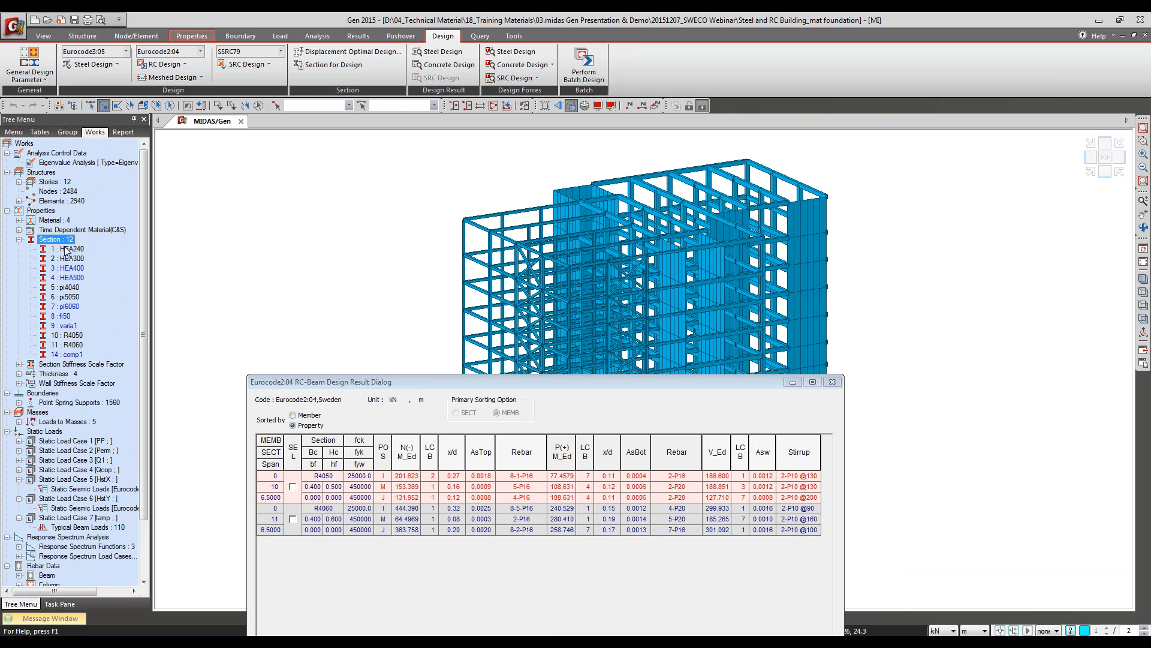
pyautogui.click(66, 249)
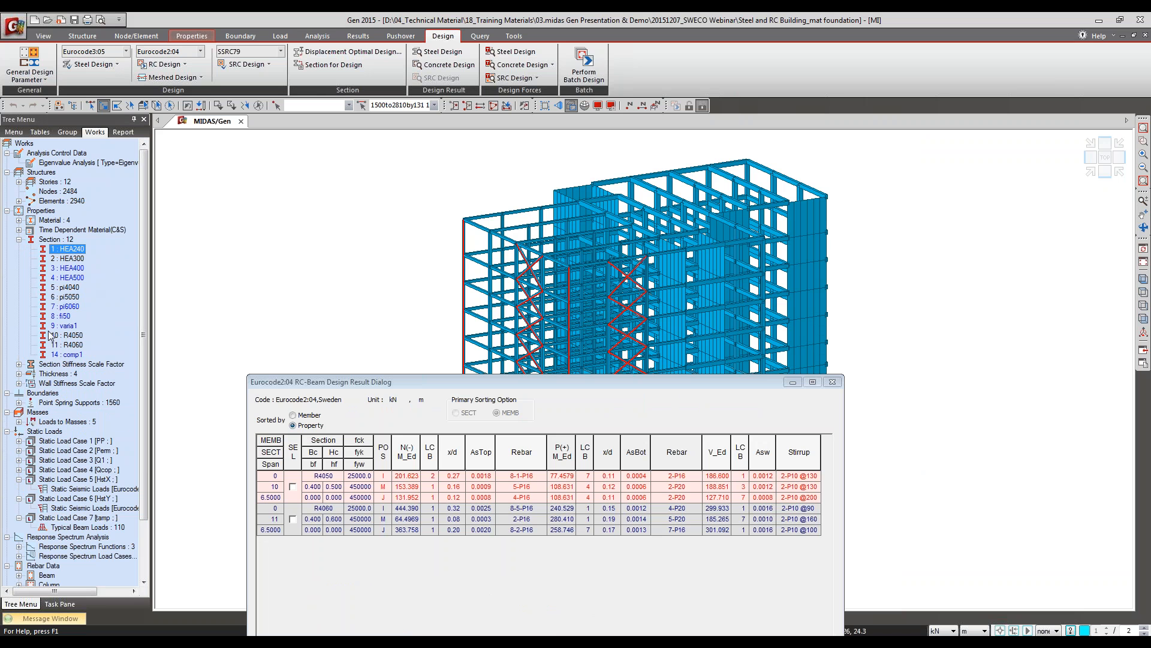
pyautogui.click(71, 336)
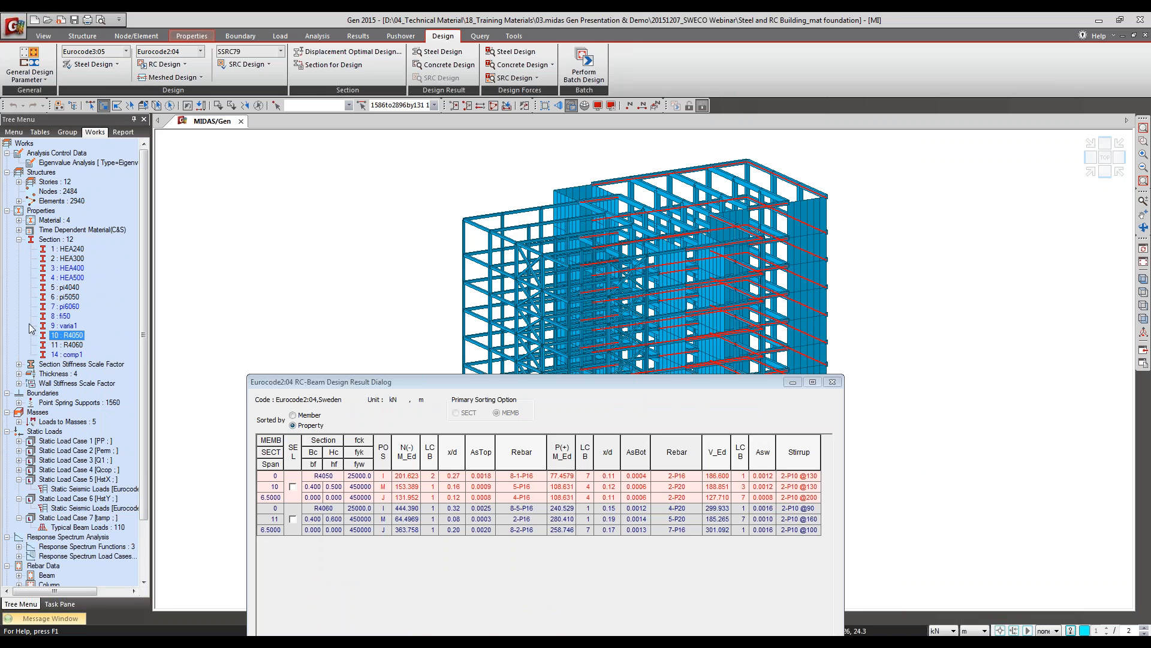
pyautogui.click(61, 346)
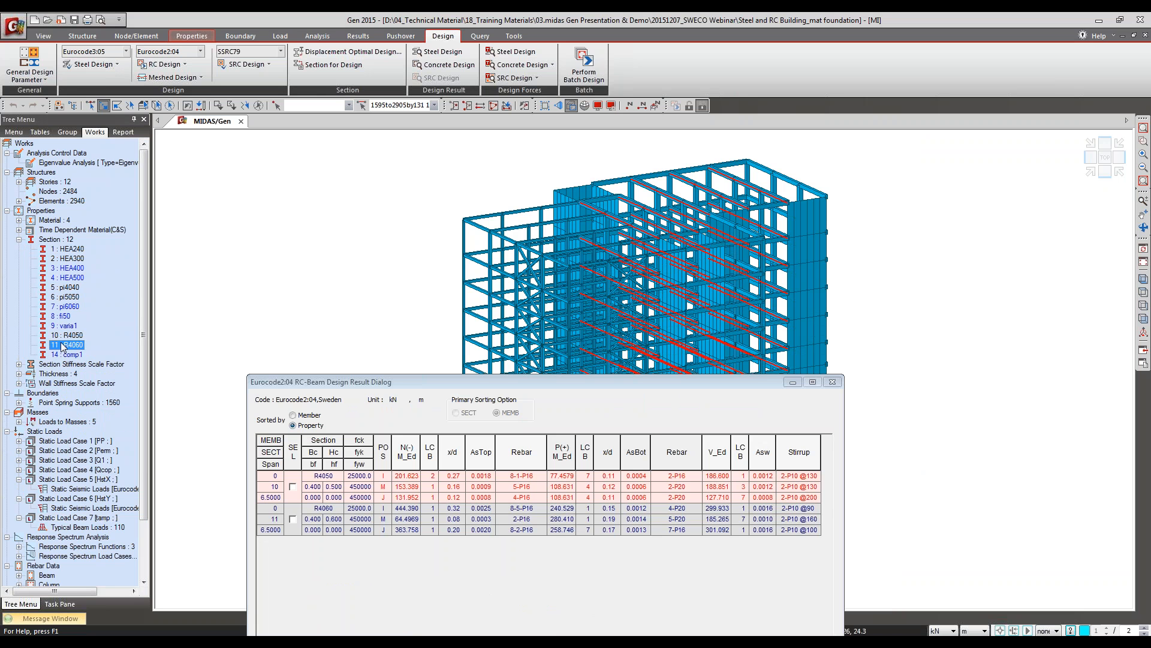
pyautogui.click(68, 336)
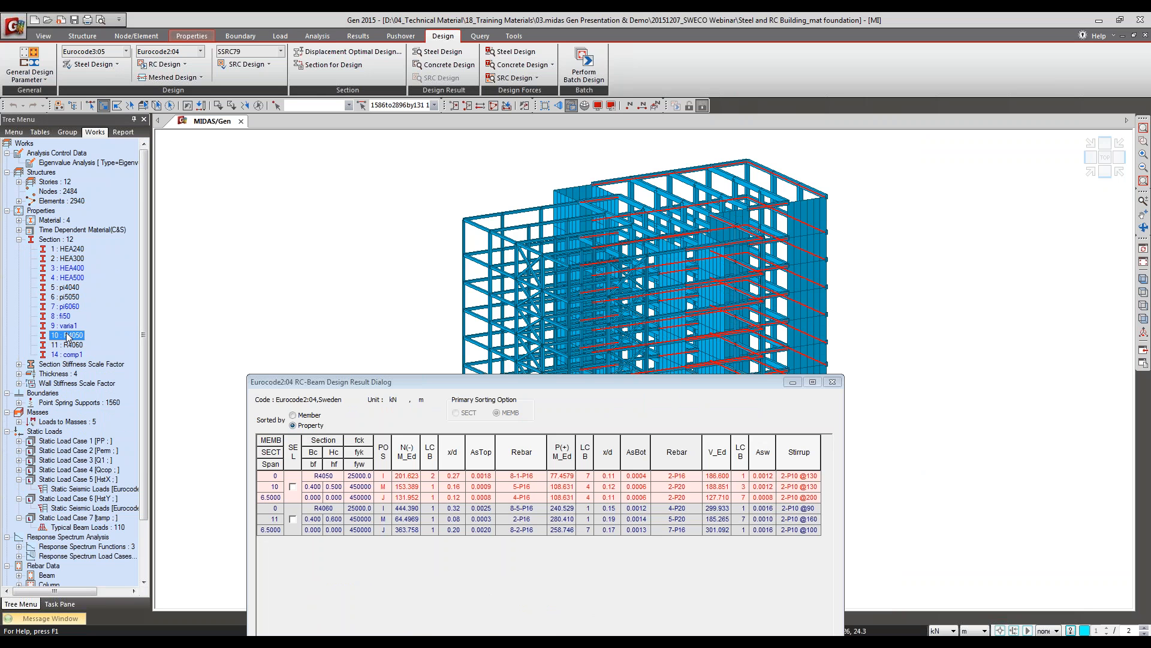
pyautogui.click(61, 347)
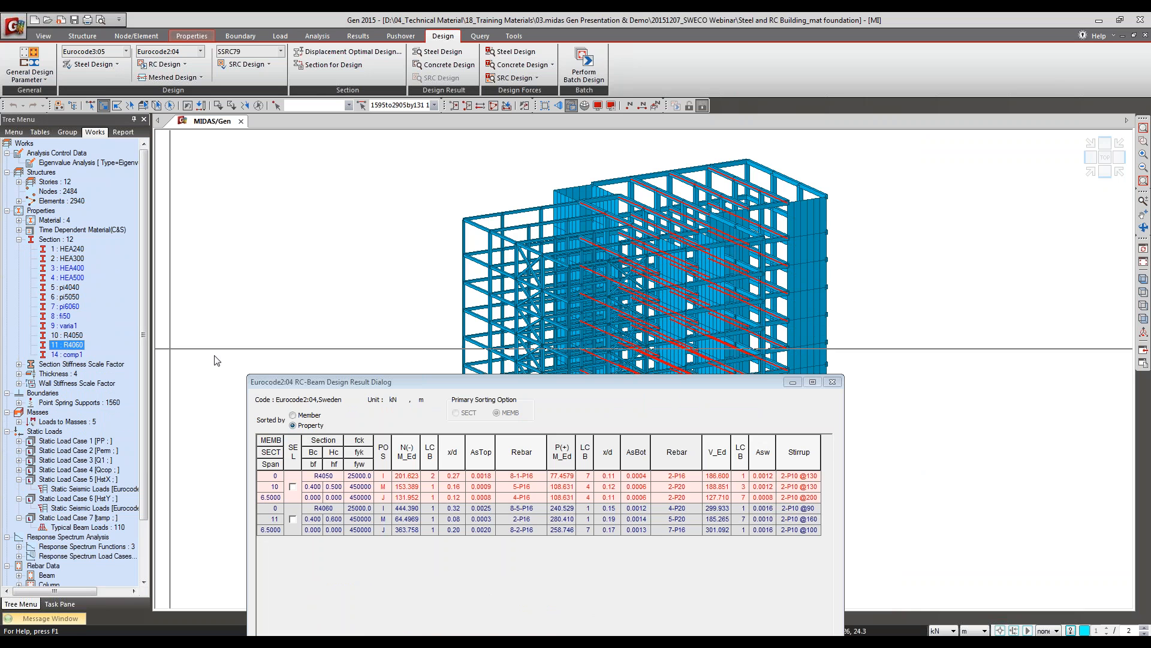
# Step: Select section 11 R4060 in the beam design results, examine its graphic report for rebar, bending and shear capacity, and close the report
pyautogui.moveTo(425, 382); pyautogui.dragTo(269, 201)
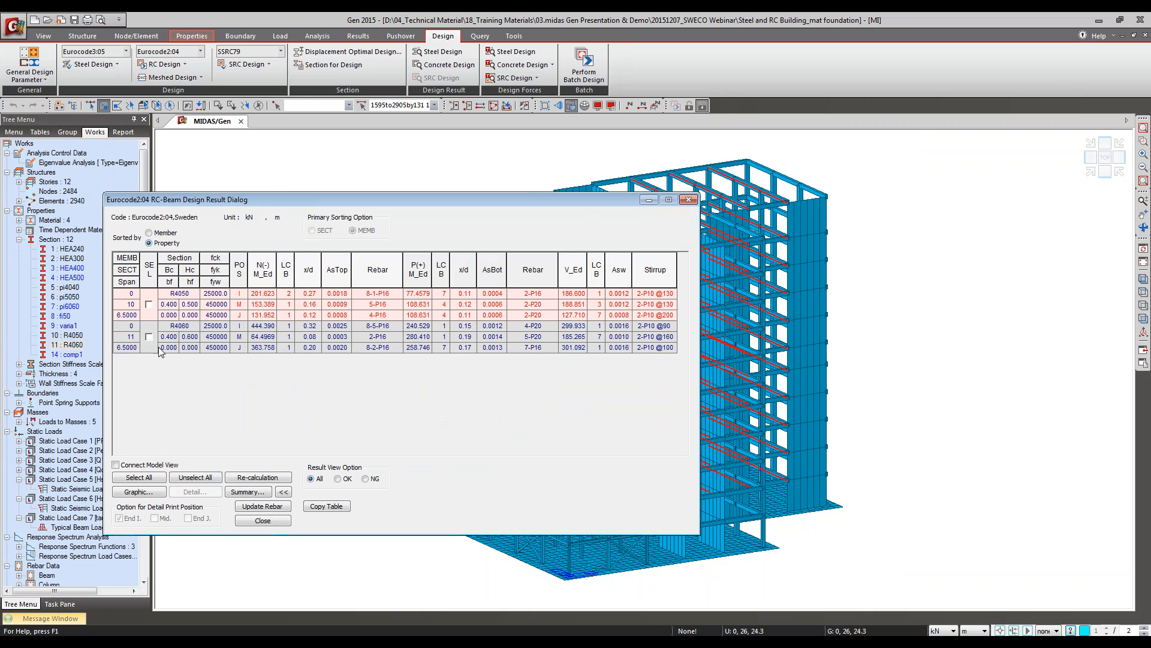
pyautogui.click(149, 337)
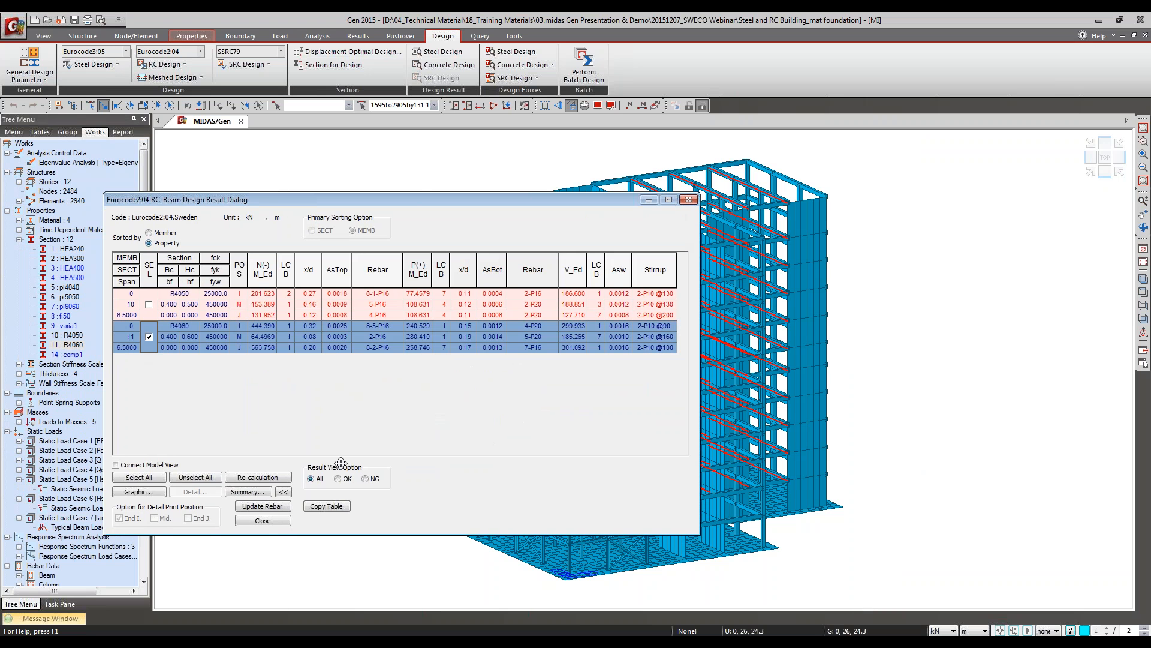
pyautogui.click(136, 492)
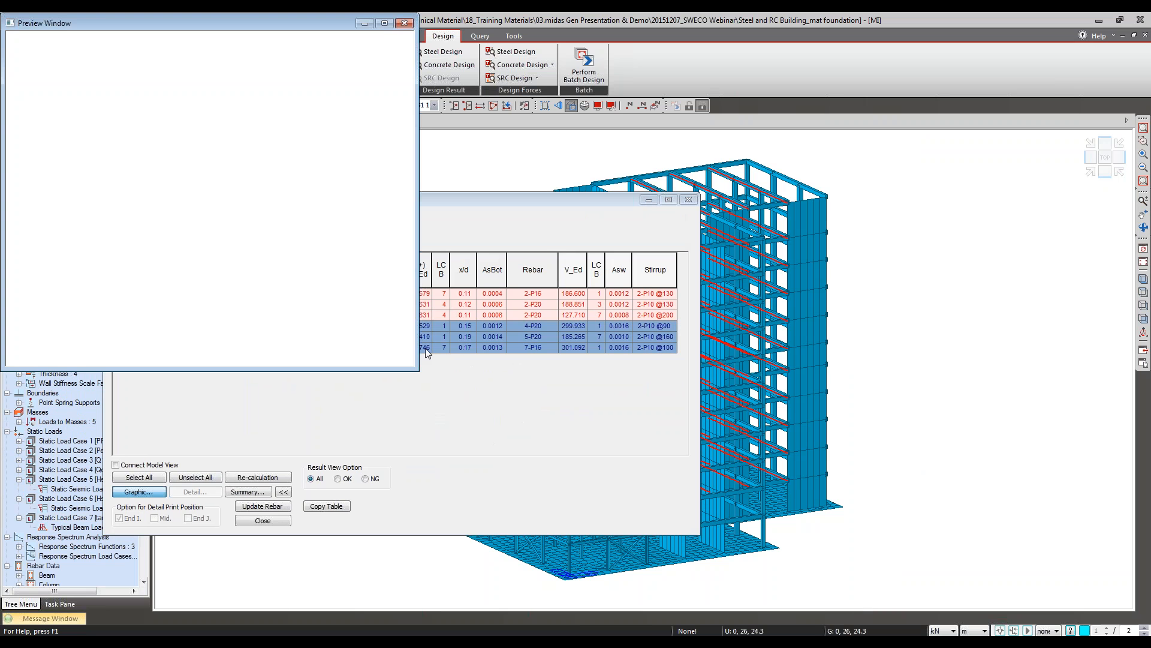
pyautogui.moveTo(414, 368); pyautogui.dragTo(458, 530)
pyautogui.moveTo(226, 436); pyautogui.dragTo(287, 466)
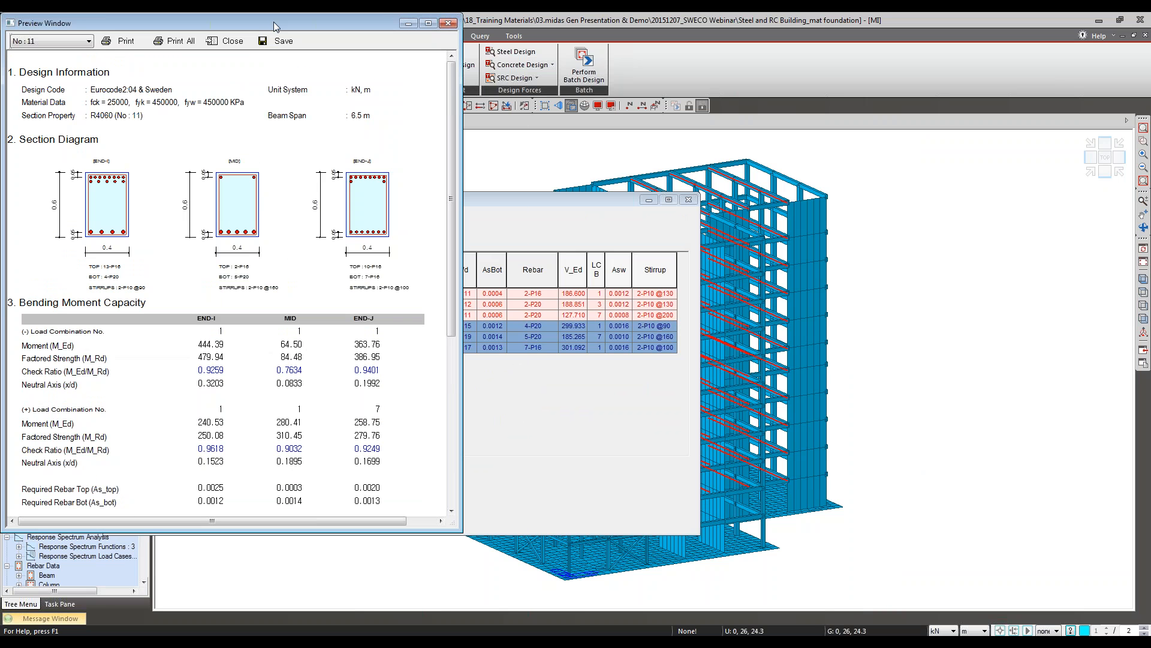
pyautogui.moveTo(273, 22); pyautogui.dragTo(524, 72)
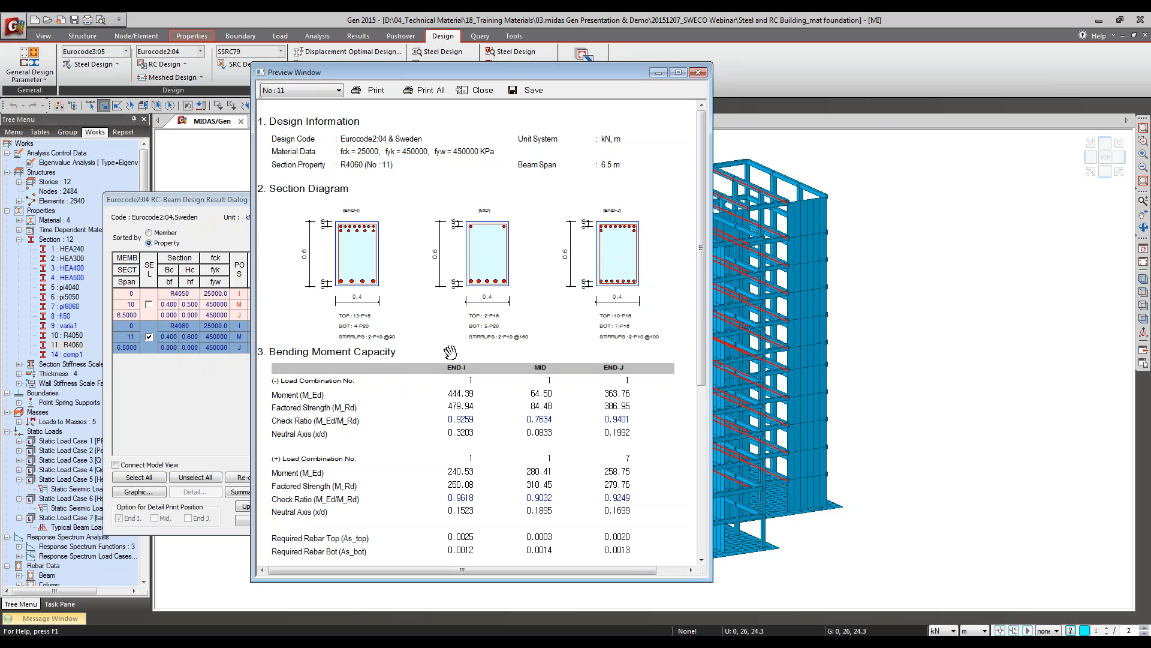
pyautogui.moveTo(403, 385); pyautogui.dragTo(591, 225)
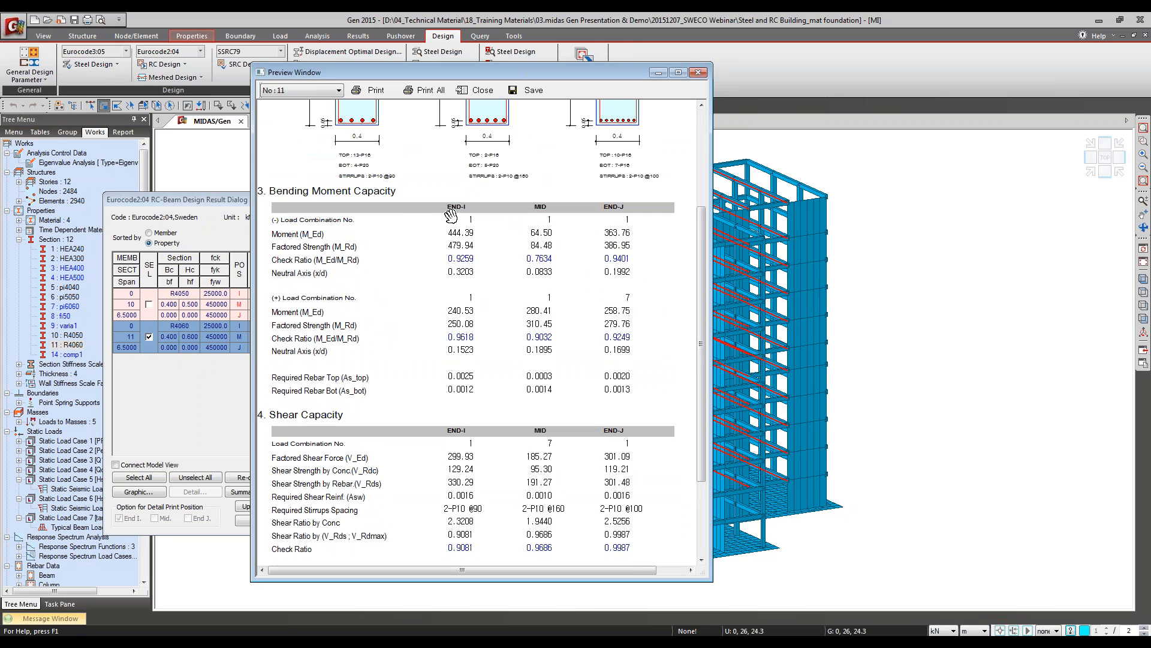
pyautogui.moveTo(450, 217); pyautogui.dragTo(426, 357)
pyautogui.moveTo(361, 327); pyautogui.dragTo(487, 422)
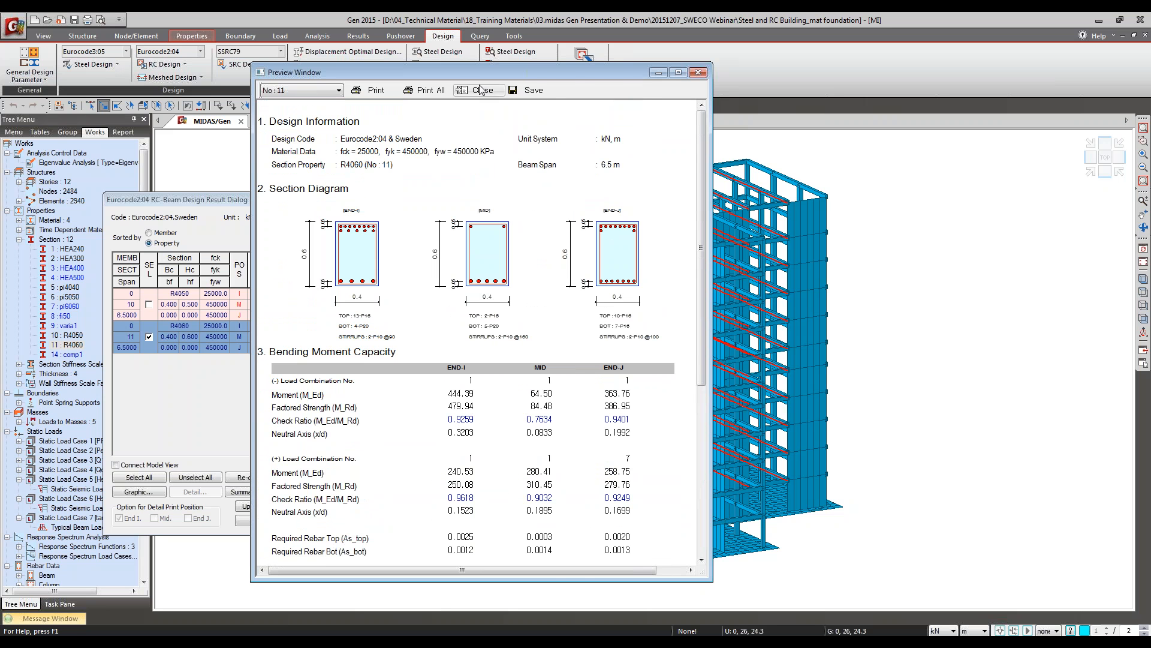
pyautogui.click(480, 90)
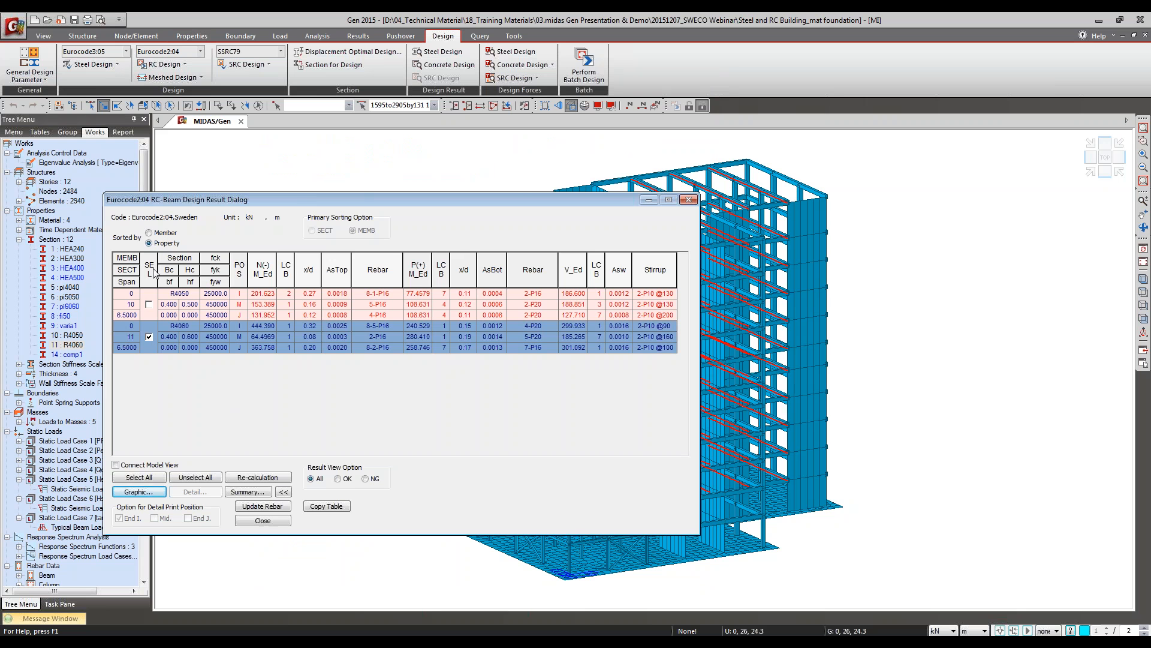
# Step: Sort the beam design results by member, connect them to the model view, and select member 1586 to locate it in the model
pyautogui.moveTo(292, 203); pyautogui.dragTo(466, 204)
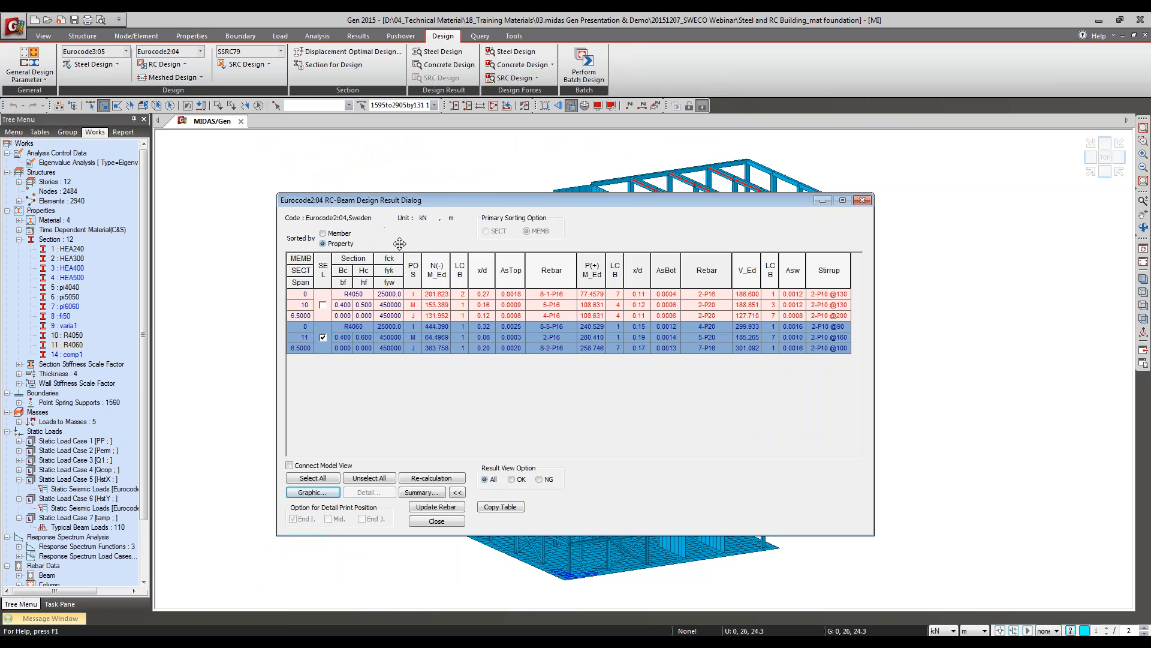
pyautogui.click(334, 234)
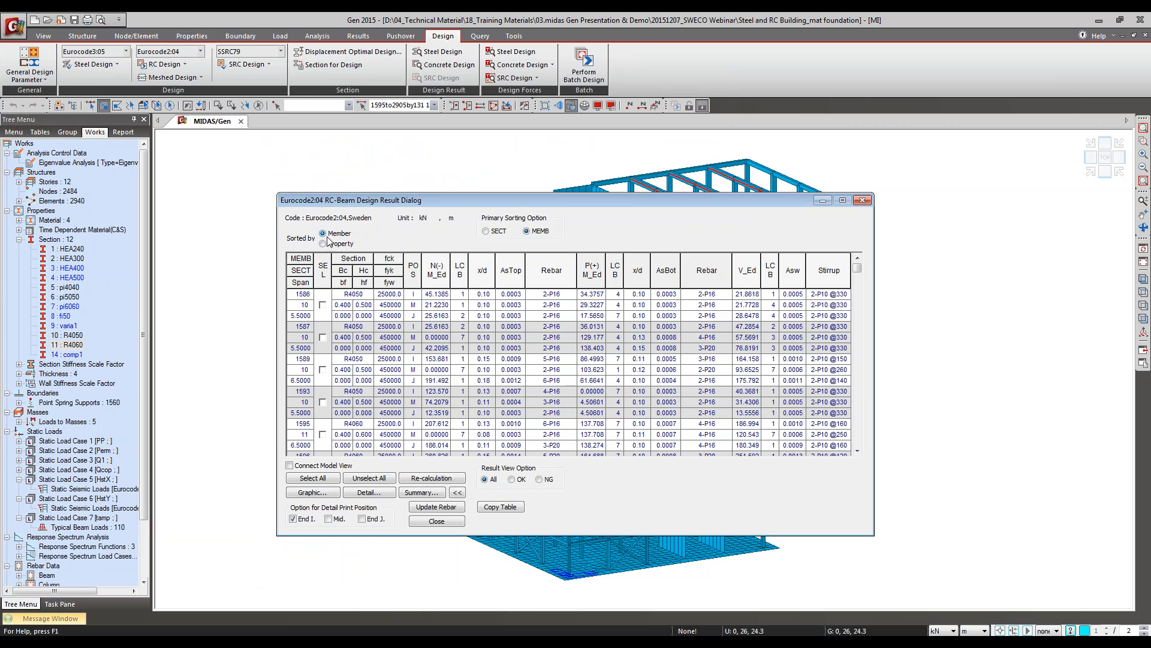
pyautogui.click(322, 305)
pyautogui.click(322, 305)
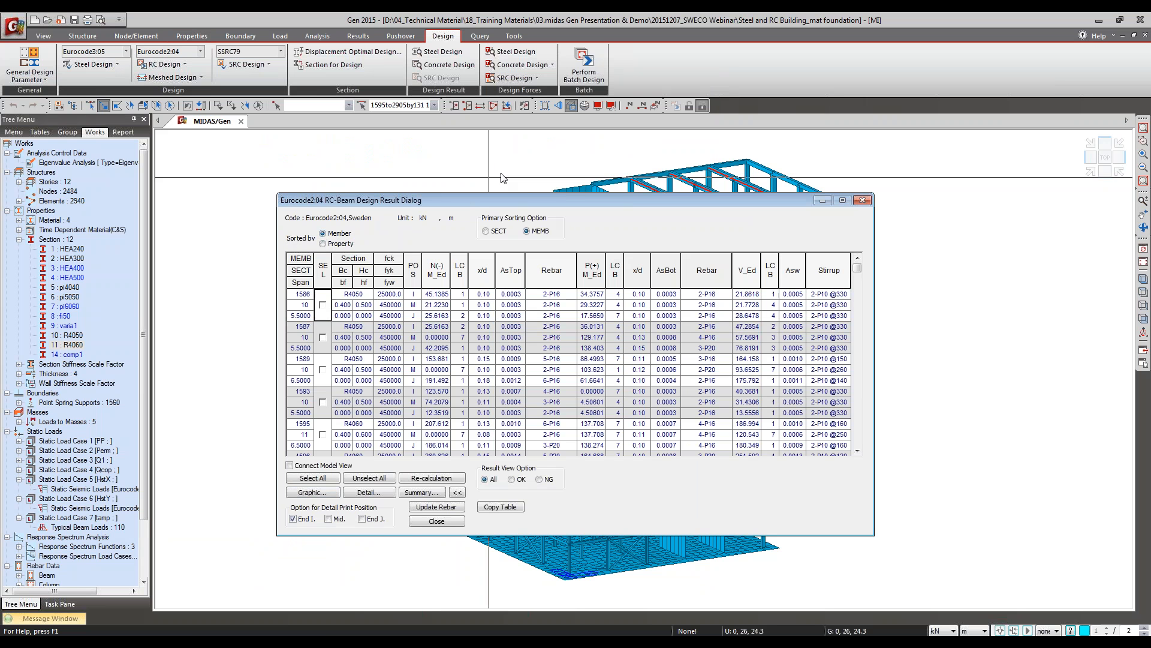
pyautogui.moveTo(478, 199); pyautogui.dragTo(1039, 114)
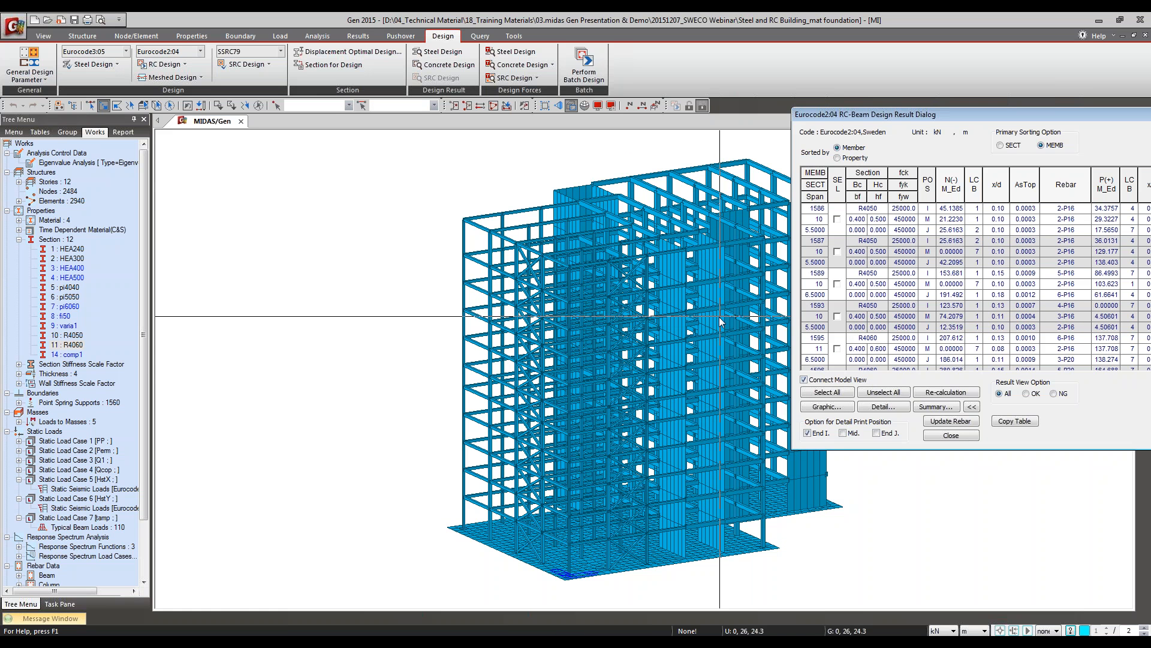
pyautogui.scroll(5, 718, 317)
pyautogui.scroll(-5, 671, 324)
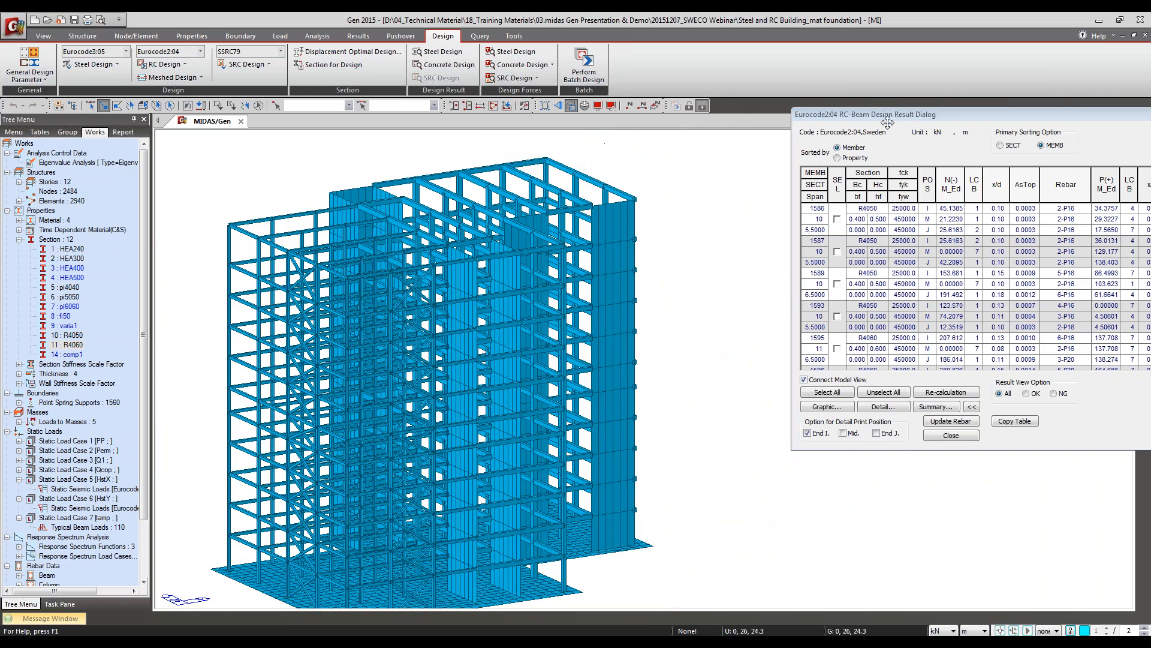
pyautogui.moveTo(882, 115); pyautogui.dragTo(778, 177)
pyautogui.click(733, 281)
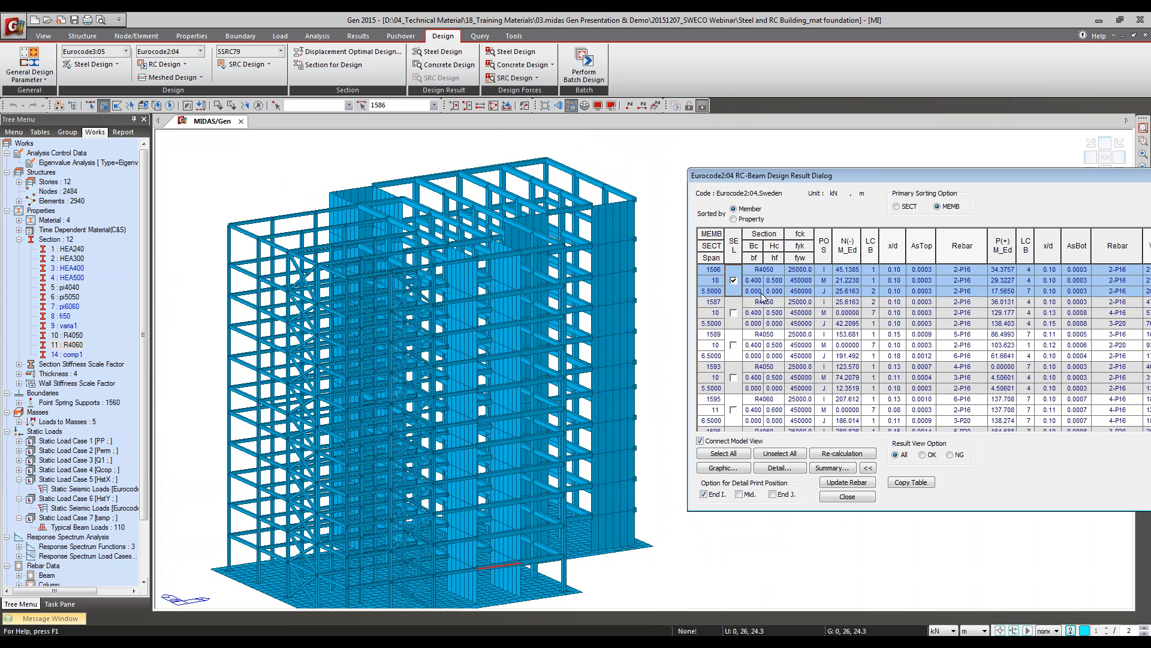
# Step: Examine member 1586's graphic report for section rebar, bending moment and shear capacity, and close the report
pyautogui.click(734, 469)
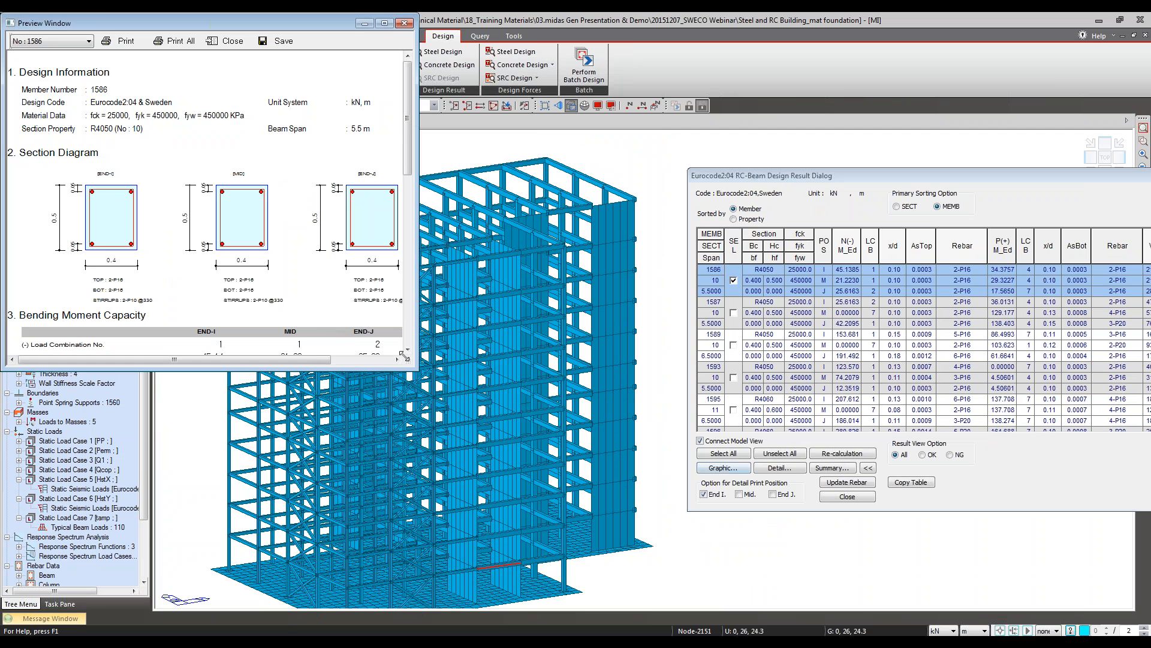
pyautogui.moveTo(418, 370); pyautogui.dragTo(499, 627)
pyautogui.moveTo(286, 463); pyautogui.dragTo(332, 349)
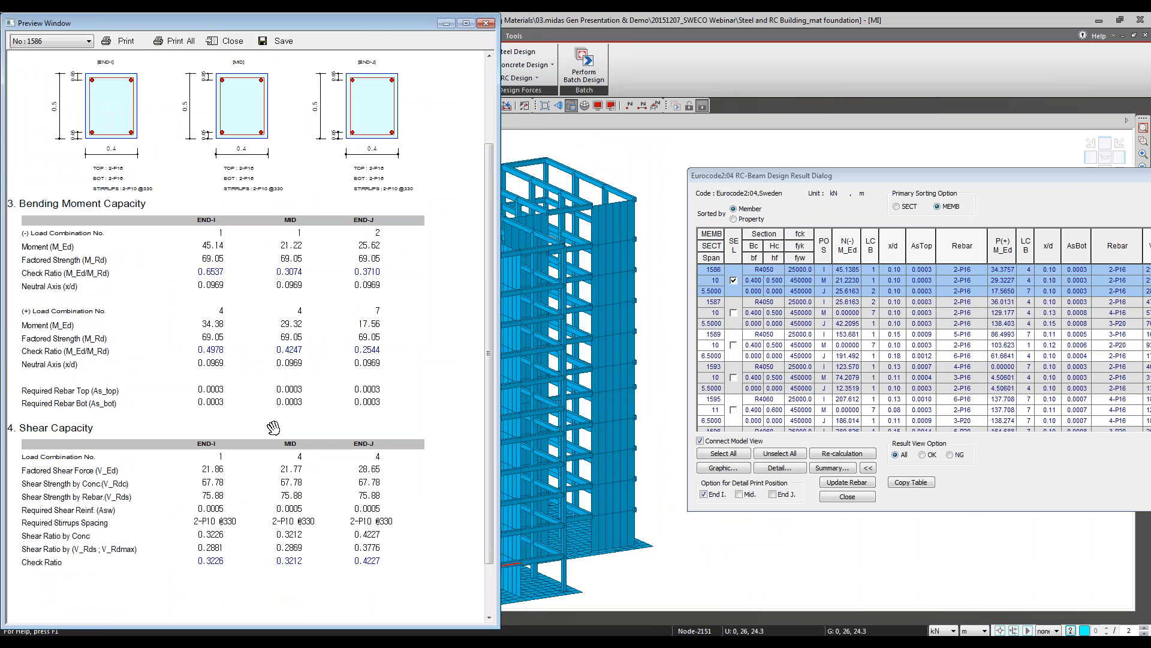
pyautogui.scroll(3, 258, 369)
pyautogui.moveTo(280, 368); pyautogui.dragTo(308, 307)
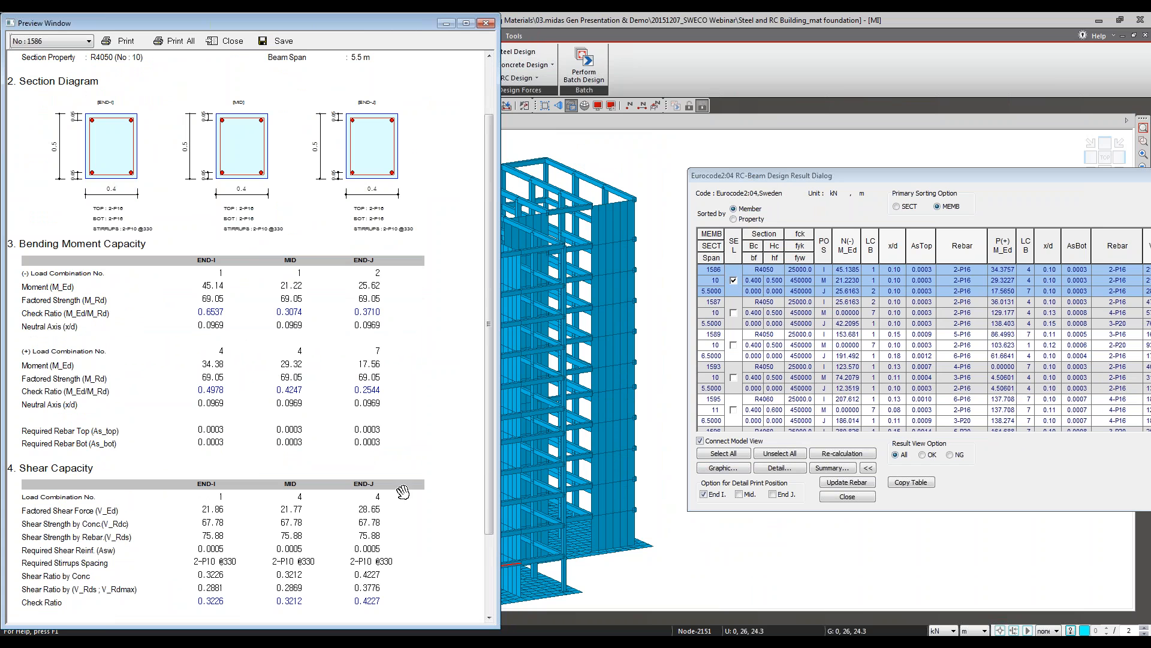
pyautogui.click(236, 46)
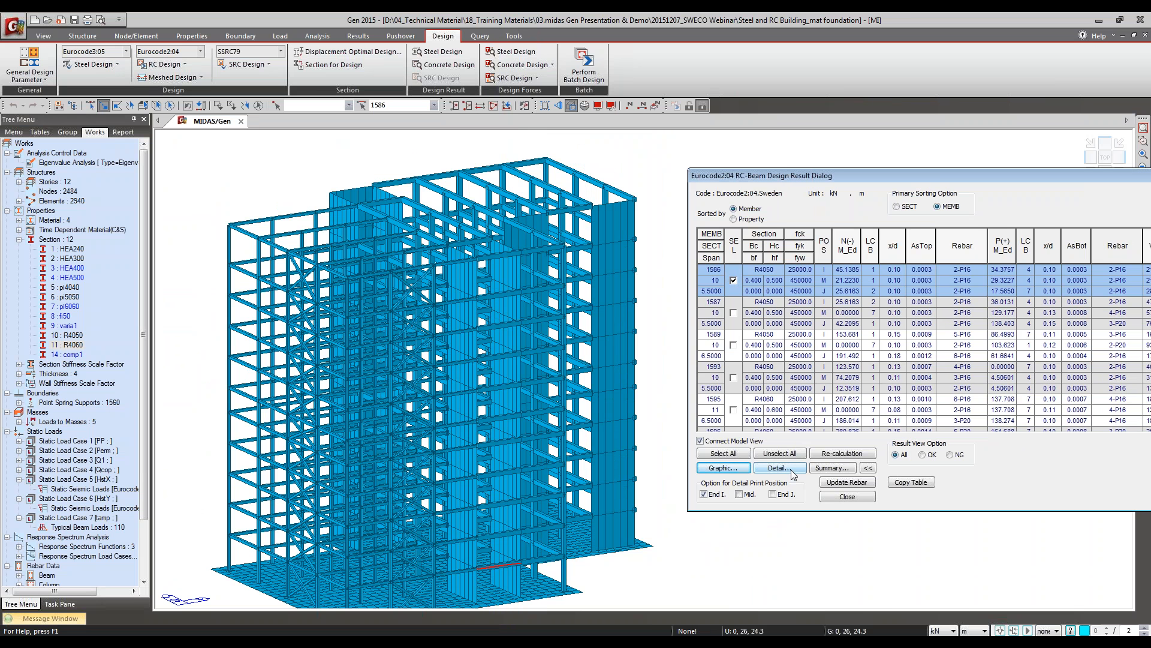
# Step: Open the detailed design report for member 1586 and examine its load combinations, beam data, design forces and reinforcement pattern
pyautogui.click(791, 469)
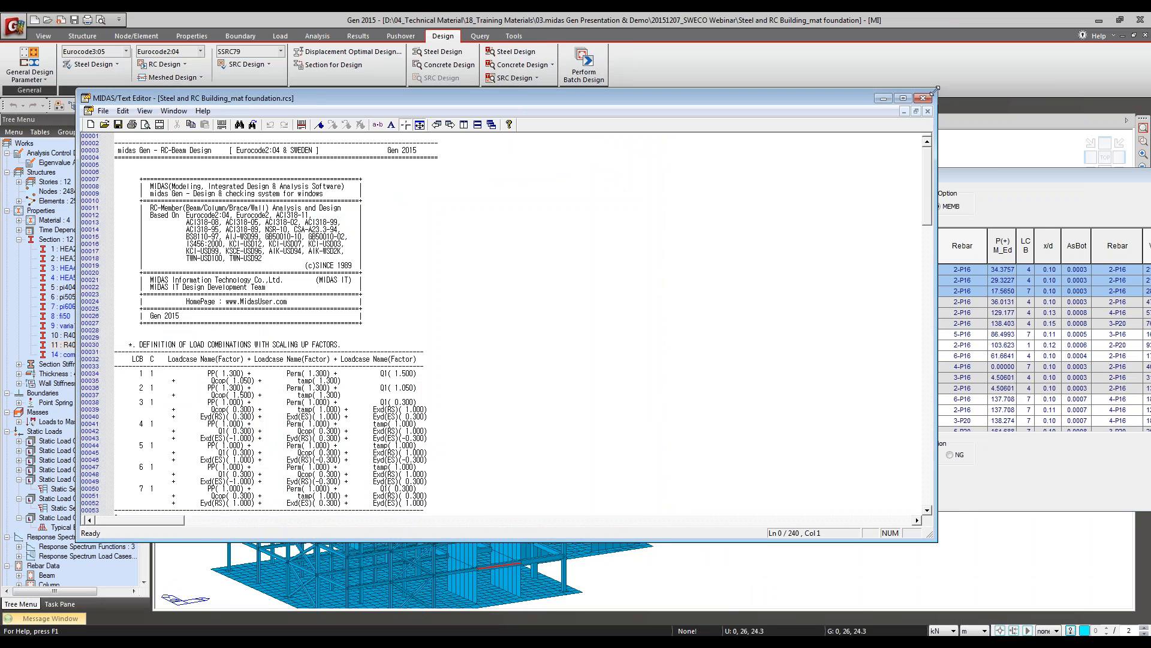
pyautogui.moveTo(936, 89); pyautogui.dragTo(542, 14)
pyautogui.click(368, 220)
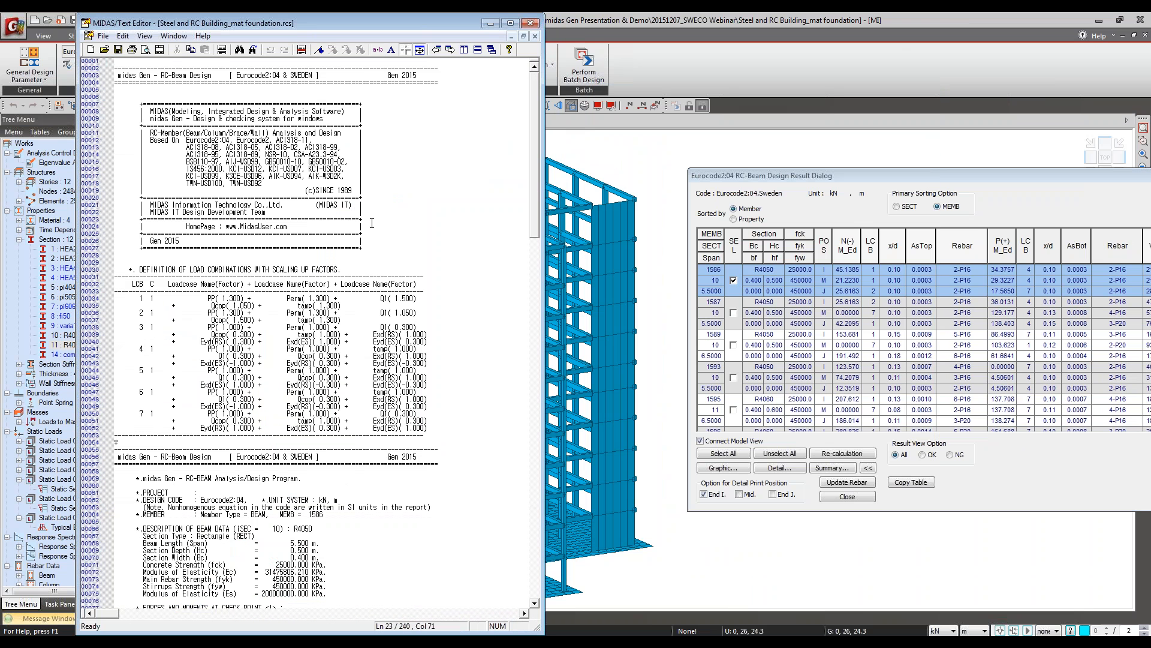
pyautogui.scroll(-8, 291, 251)
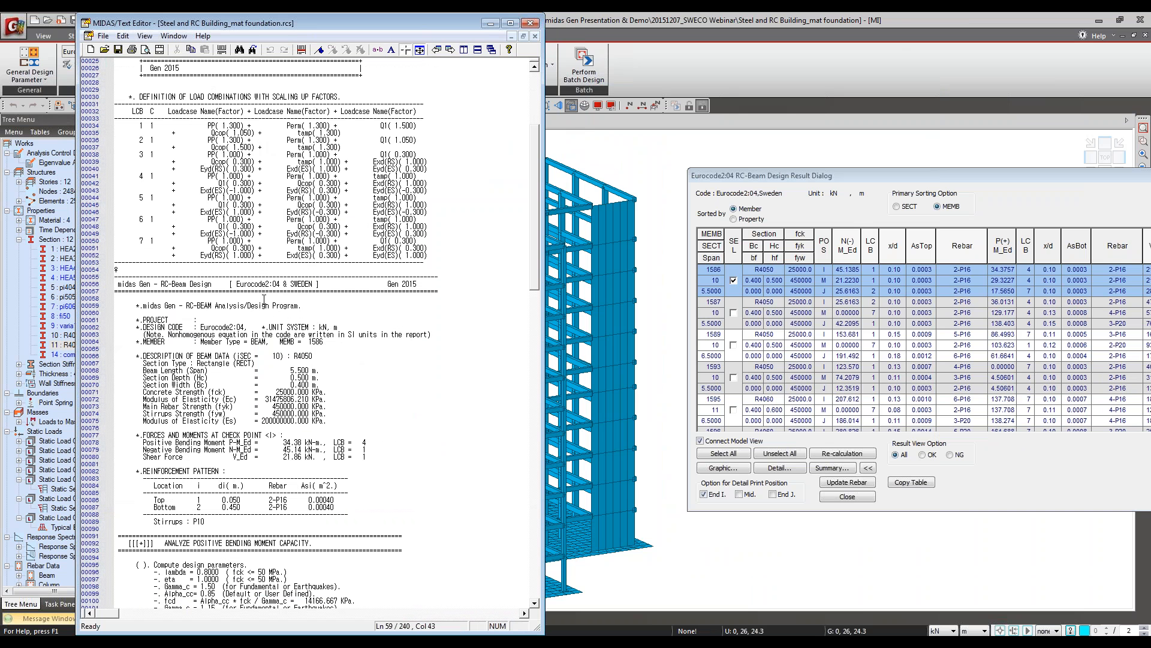
pyautogui.scroll(-4, 264, 299)
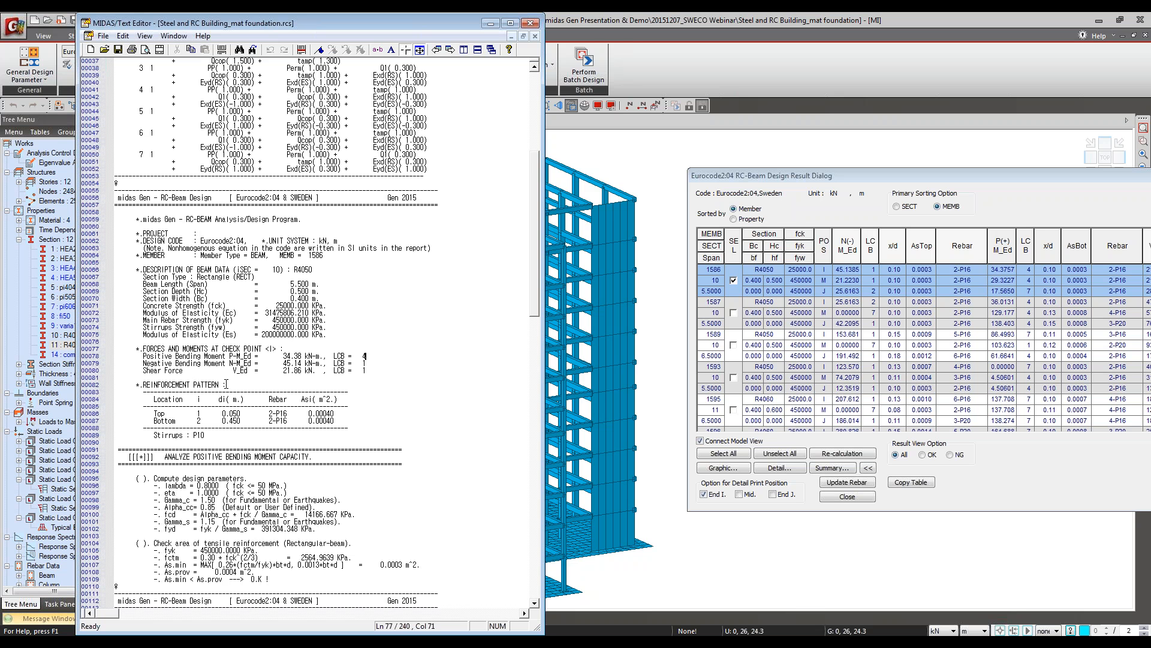
pyautogui.scroll(-2, 248, 375)
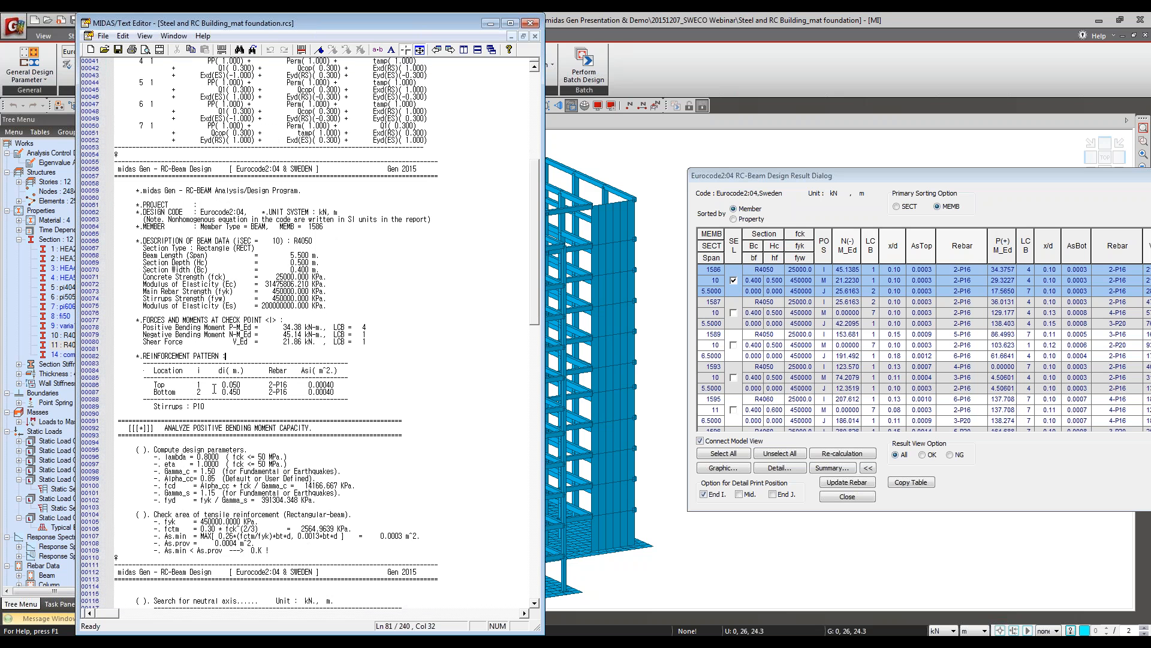
pyautogui.press('Down')
# Step: Examine the positive and negative bending moment capacity calculations in member 1586's detailed report
pyautogui.scroll(-6, 329, 396)
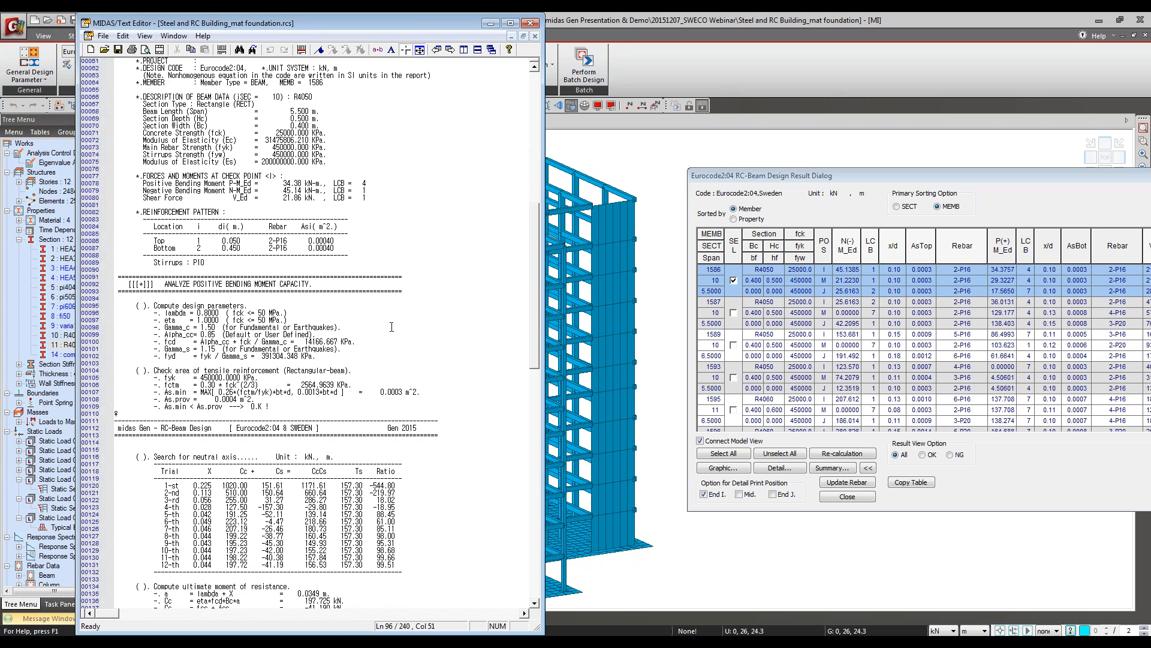
pyautogui.scroll(-3, 341, 372)
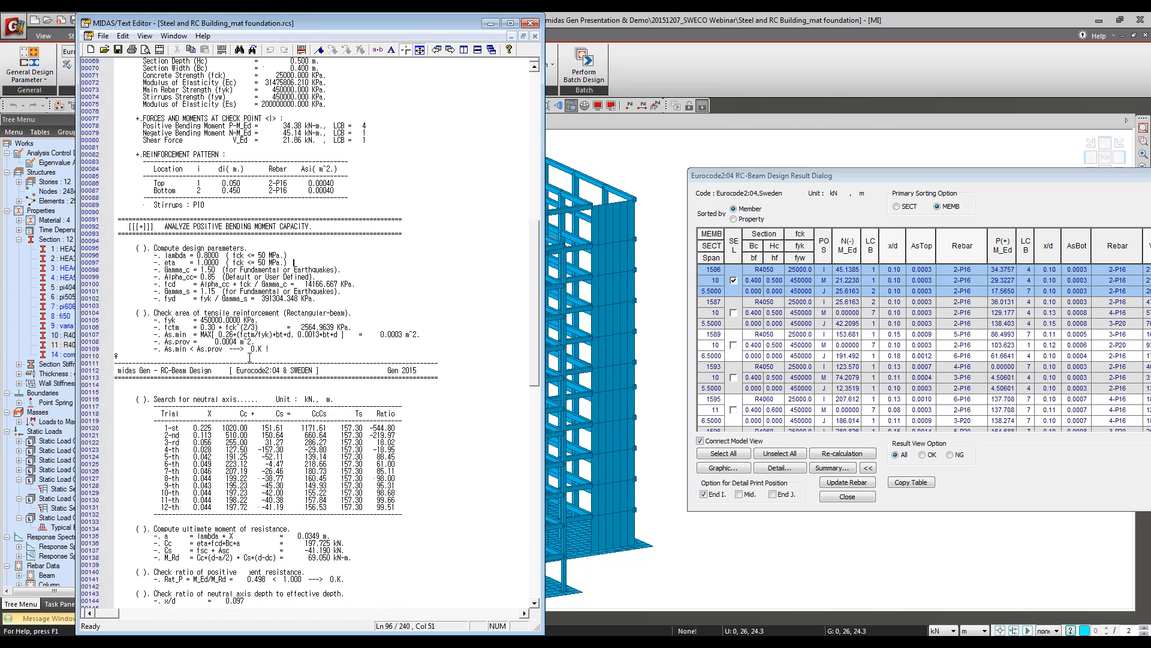
pyautogui.click(146, 336)
pyautogui.scroll(-9, 226, 358)
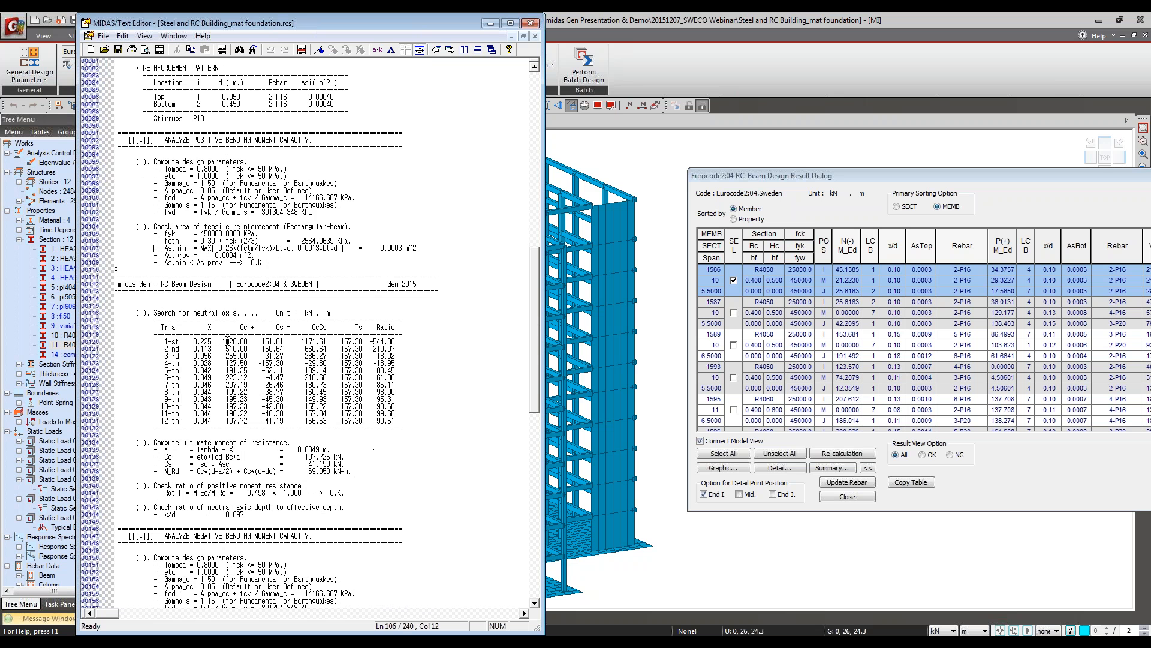
pyautogui.scroll(-1, 227, 341)
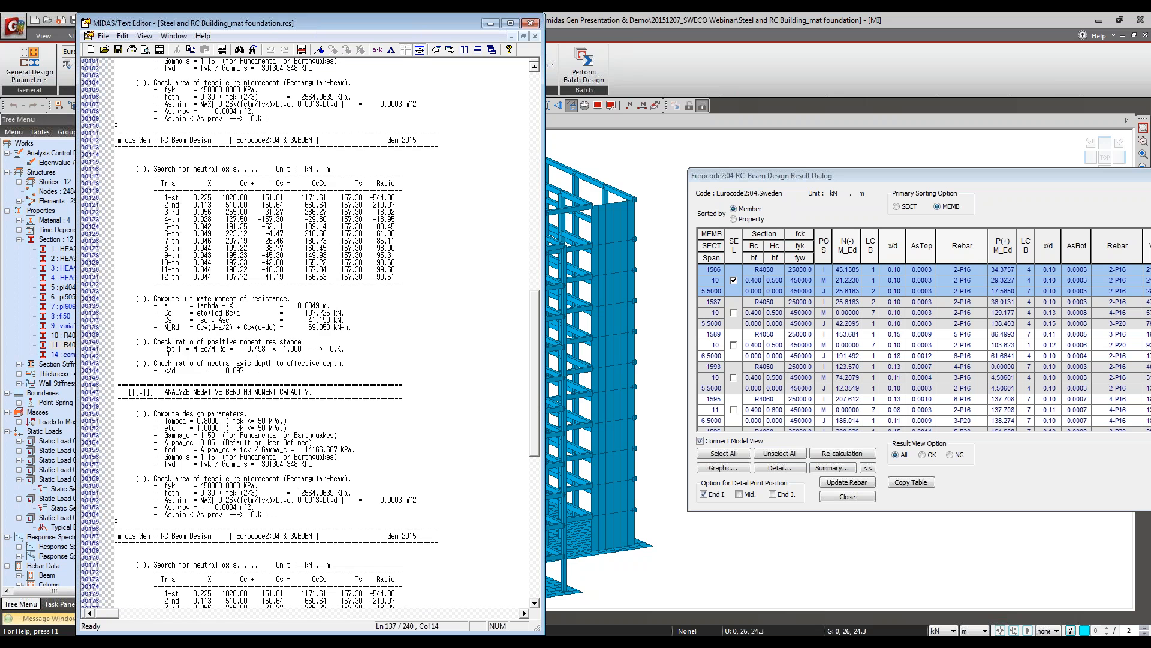
pyautogui.scroll(-7, 143, 362)
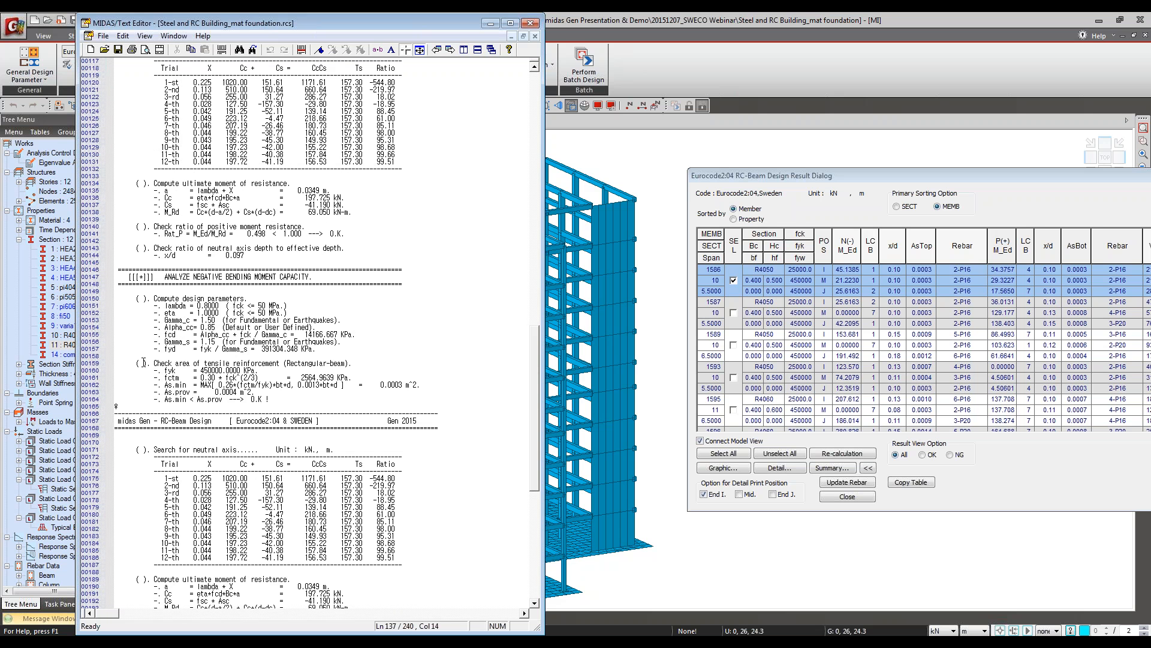
pyautogui.scroll(-4, 143, 362)
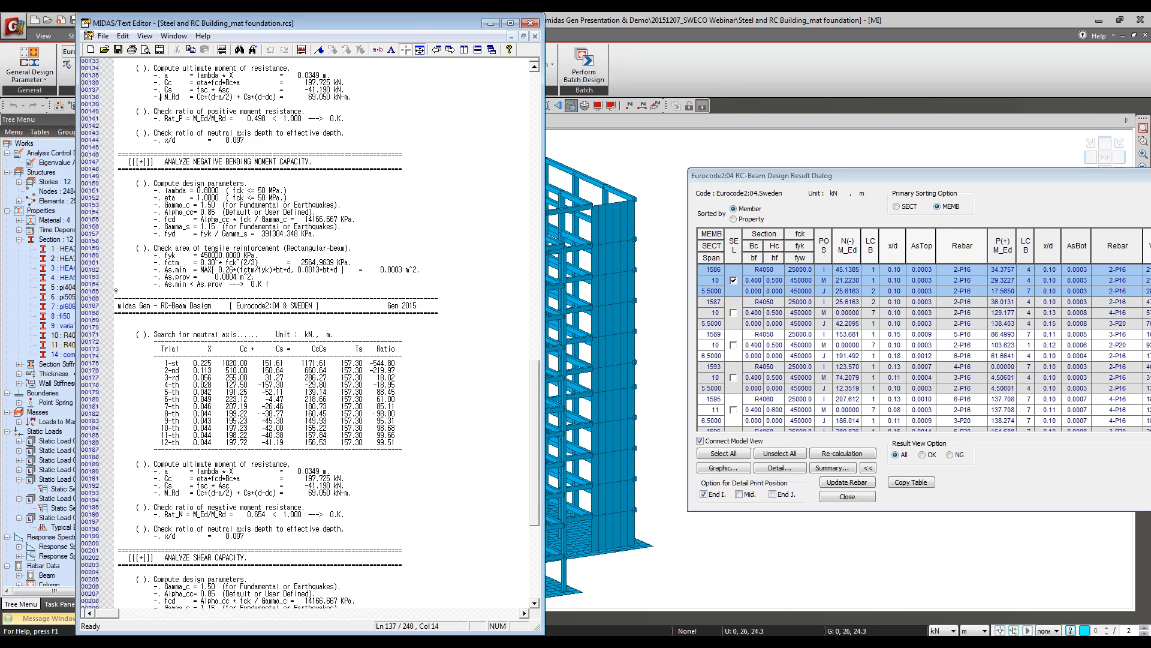
# Step: Examine the shear capacity calculation, mark the V_Ed, V_Rdc1, V_Rdc2 and Vwd lines, and close the report without saving
pyautogui.scroll(-7, 292, 208)
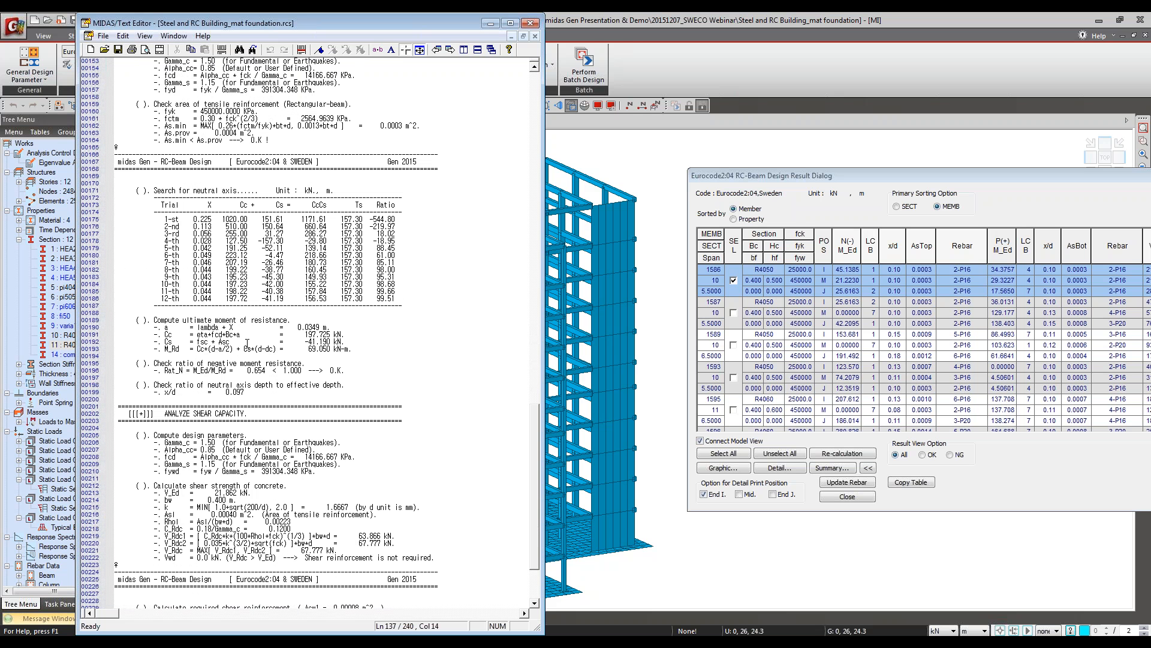
pyautogui.scroll(-3, 247, 343)
pyautogui.scroll(-4, 228, 324)
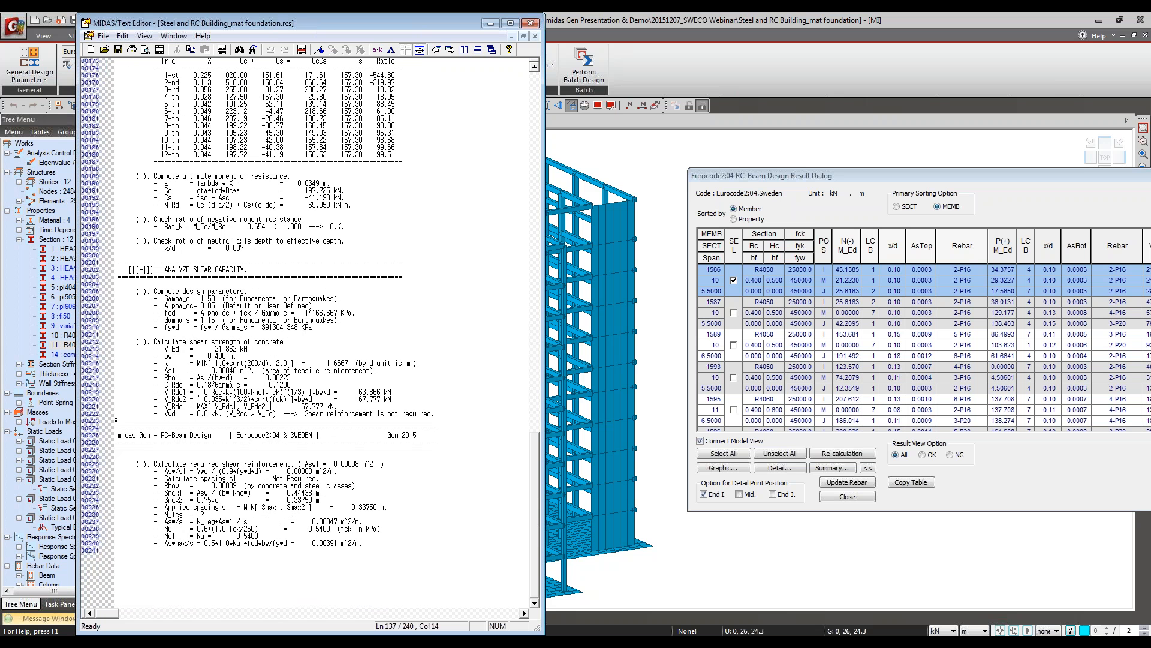
pyautogui.click(137, 291)
pyautogui.click(157, 392)
pyautogui.click(302, 50)
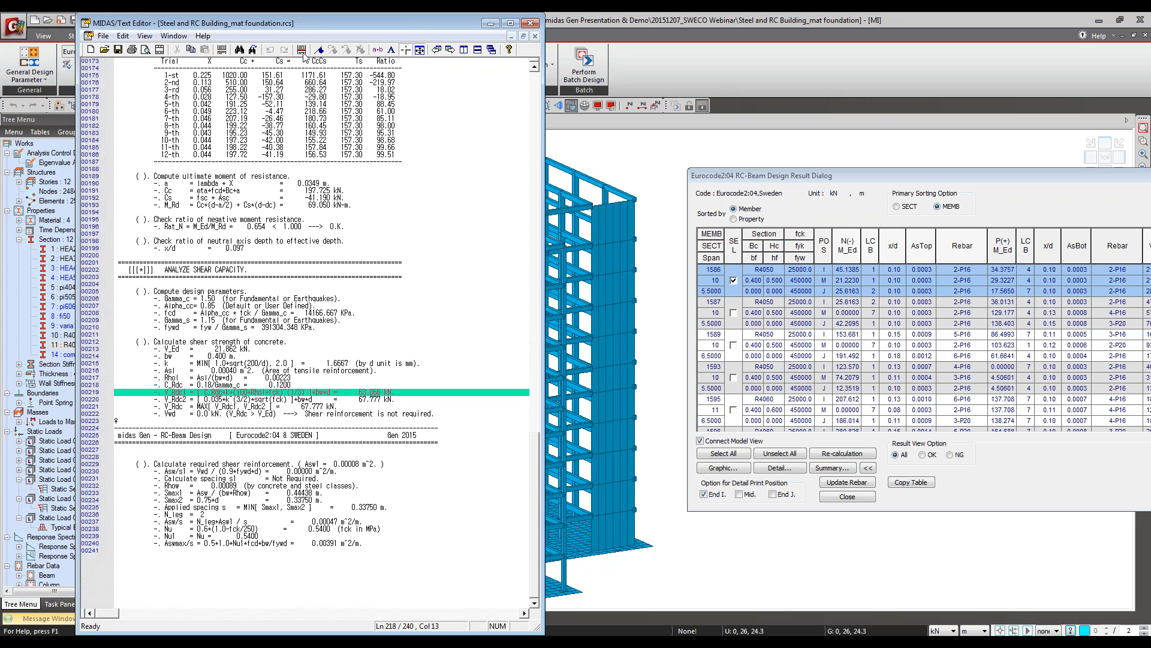
pyautogui.click(301, 50)
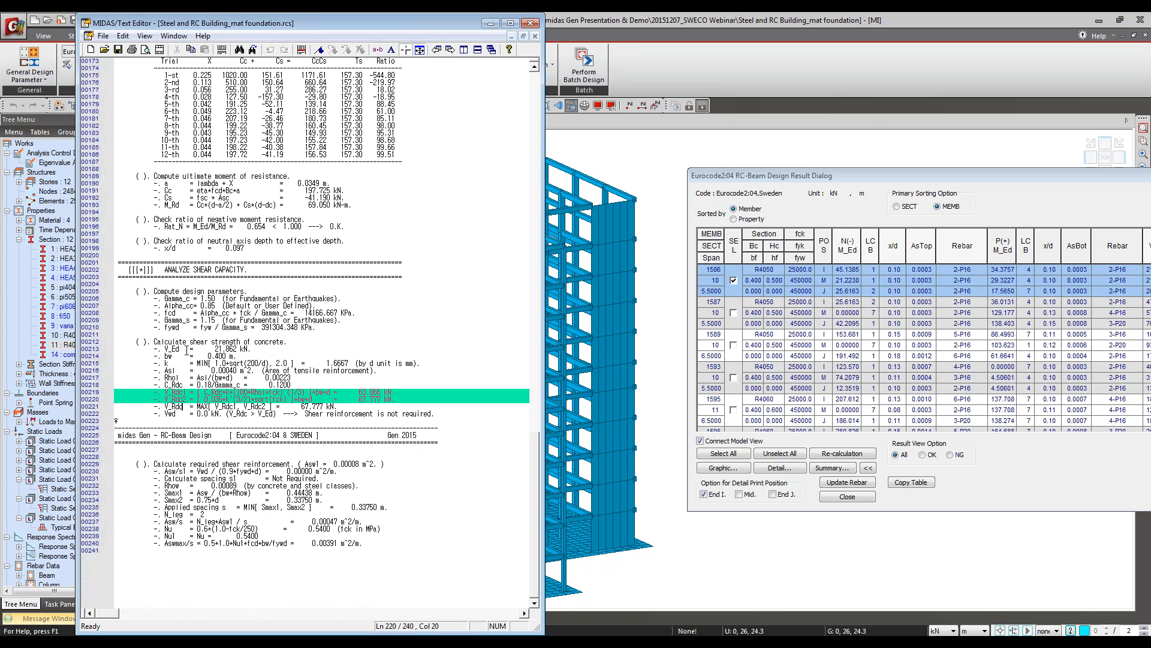
pyautogui.click(302, 50)
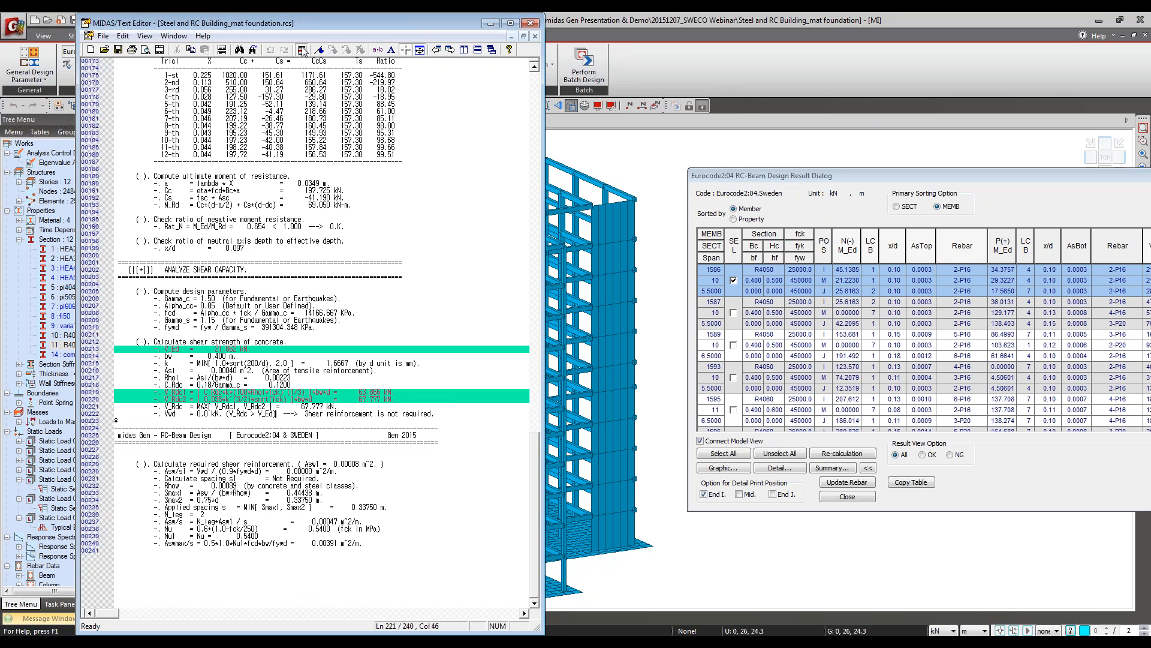
pyautogui.click(302, 51)
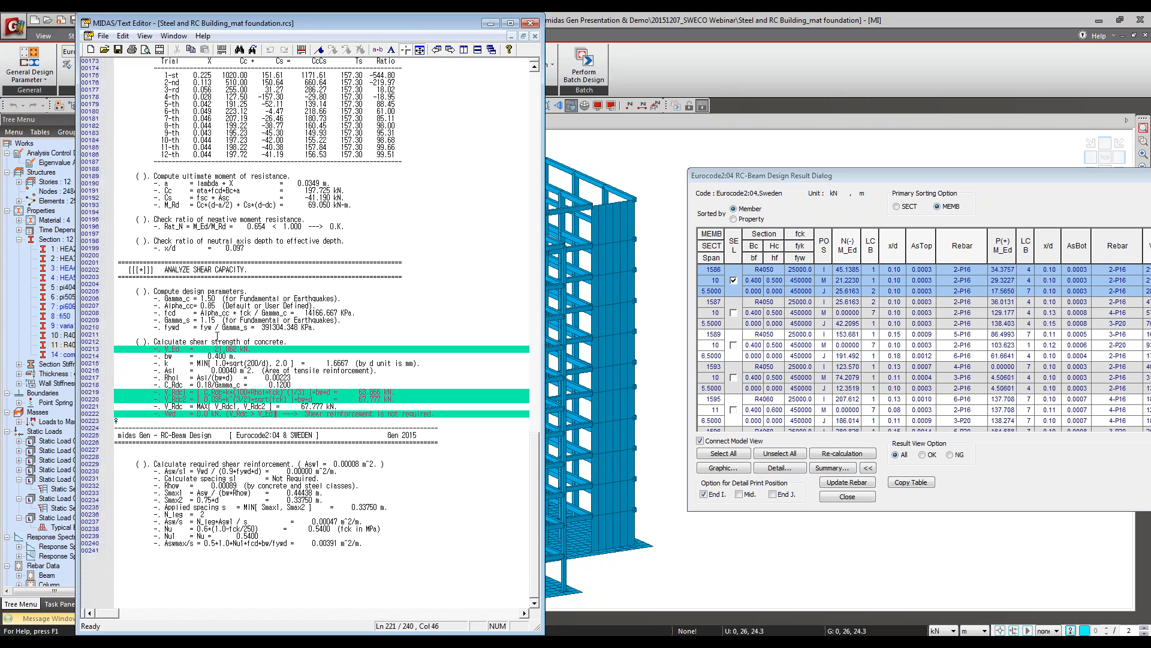
pyautogui.click(530, 23)
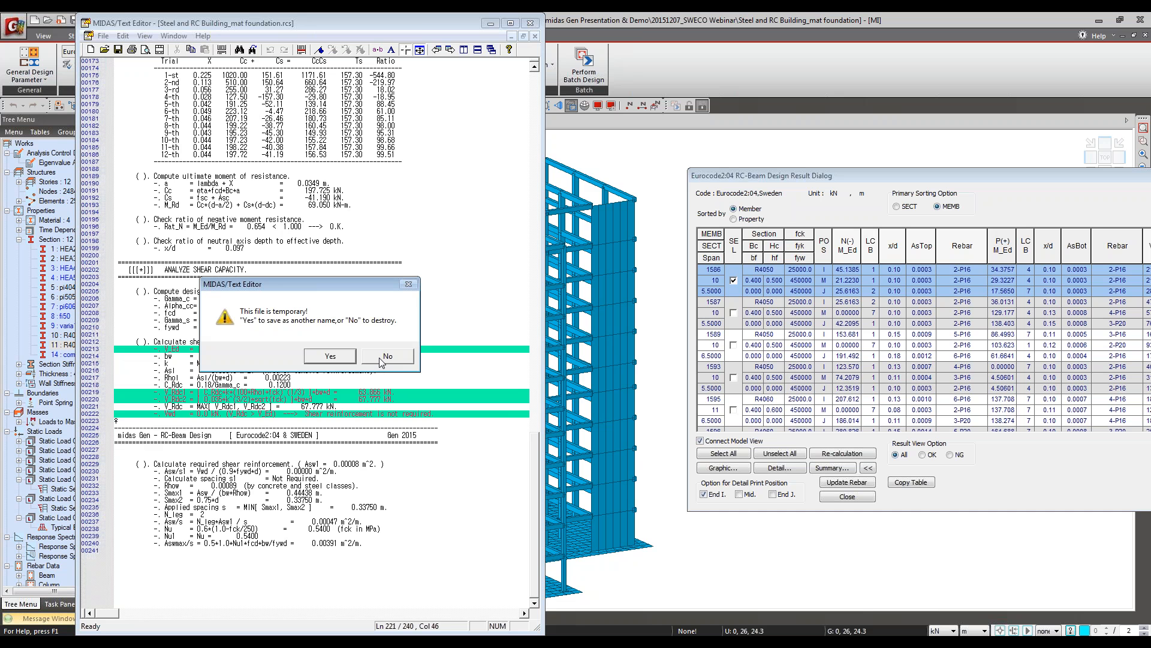
pyautogui.click(384, 359)
# Step: Sort the beam results by property, select all sections, update their rebar data from the design, and close the results
pyautogui.moveTo(871, 176); pyautogui.dragTo(634, 146)
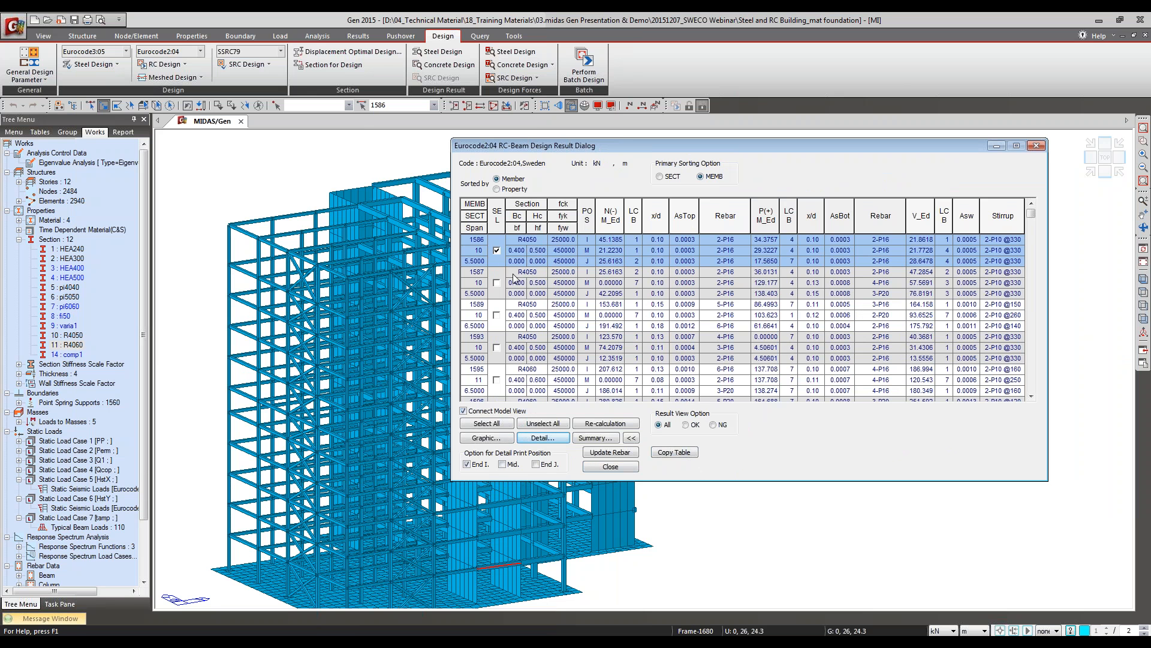
pyautogui.click(496, 251)
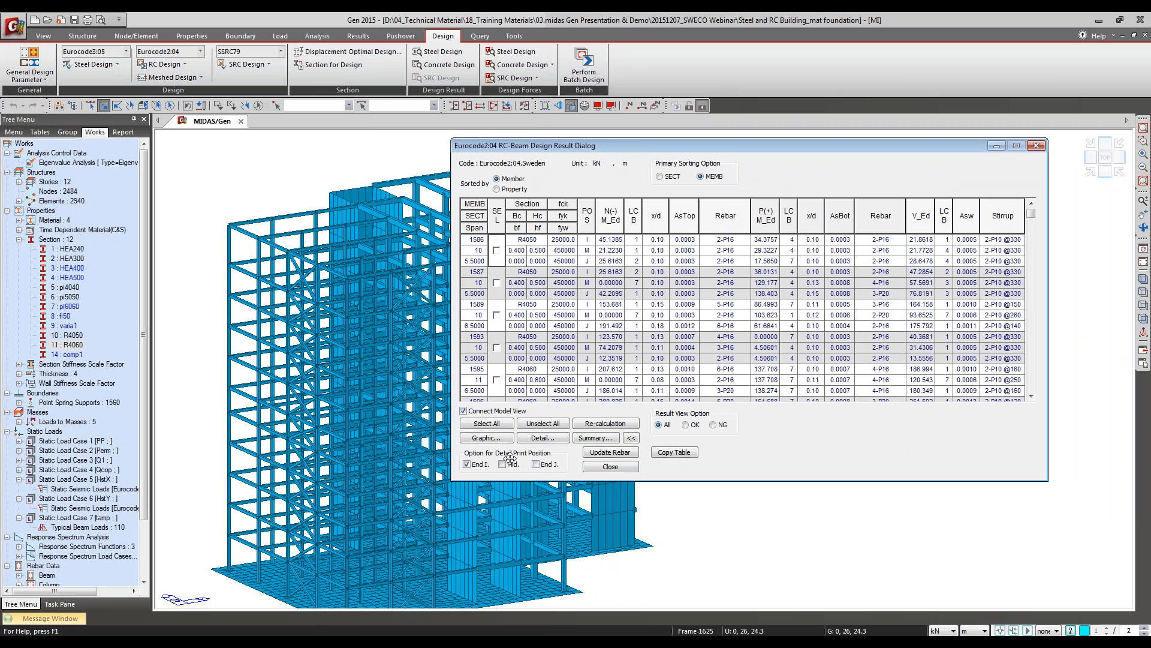
pyautogui.click(513, 190)
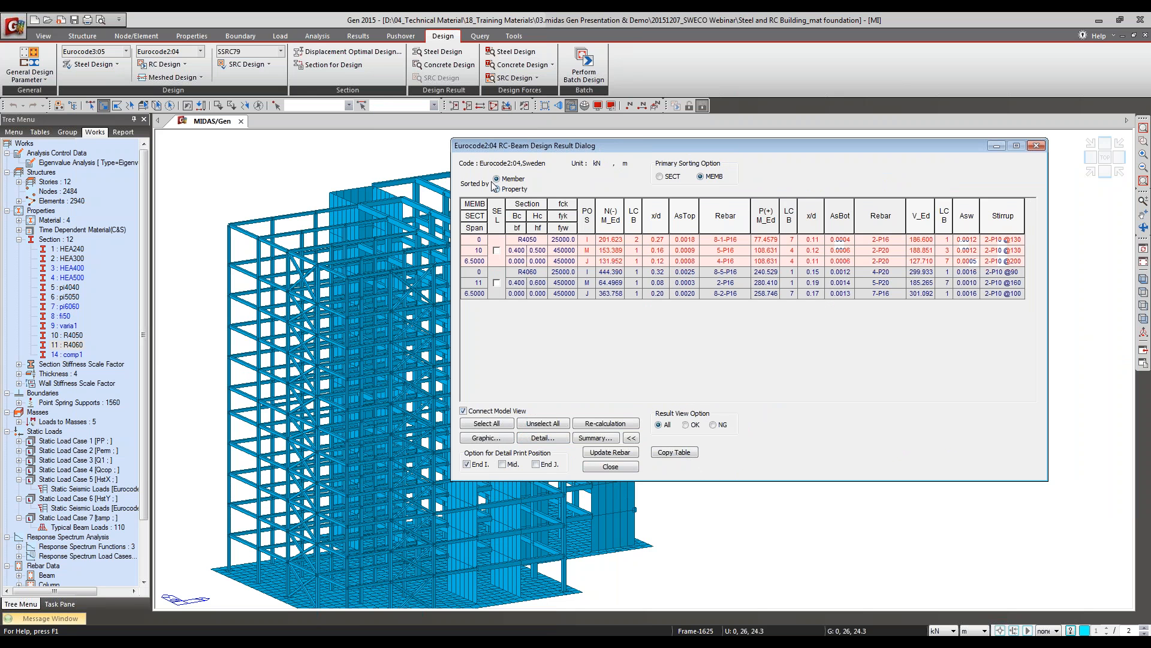
pyautogui.click(487, 423)
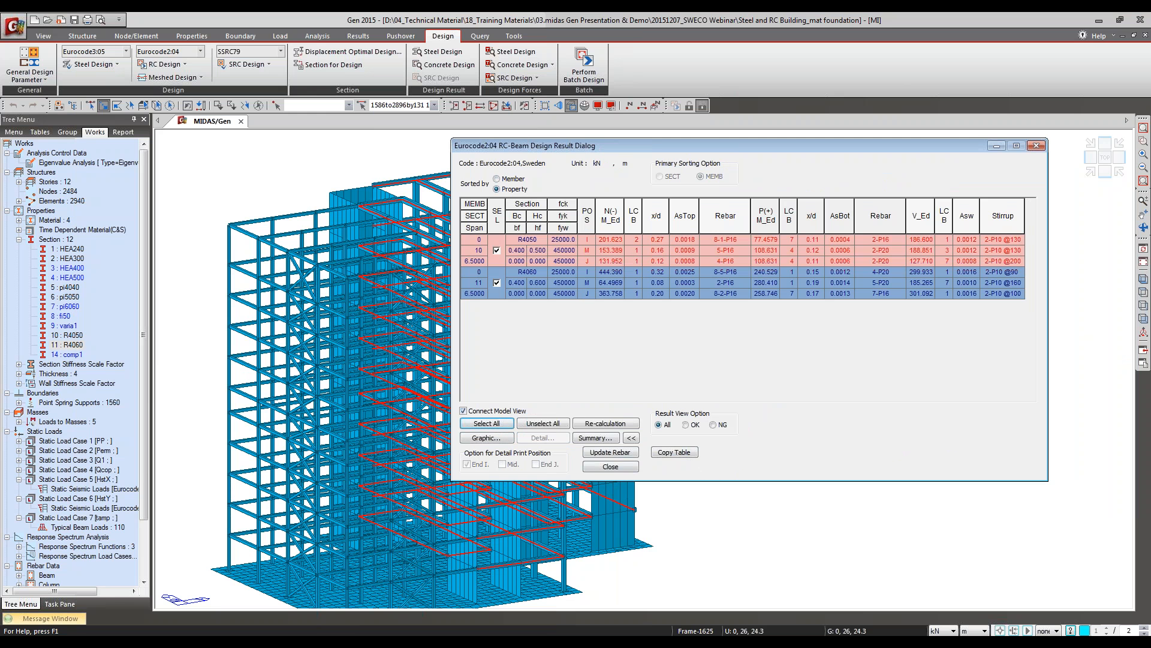
pyautogui.click(611, 457)
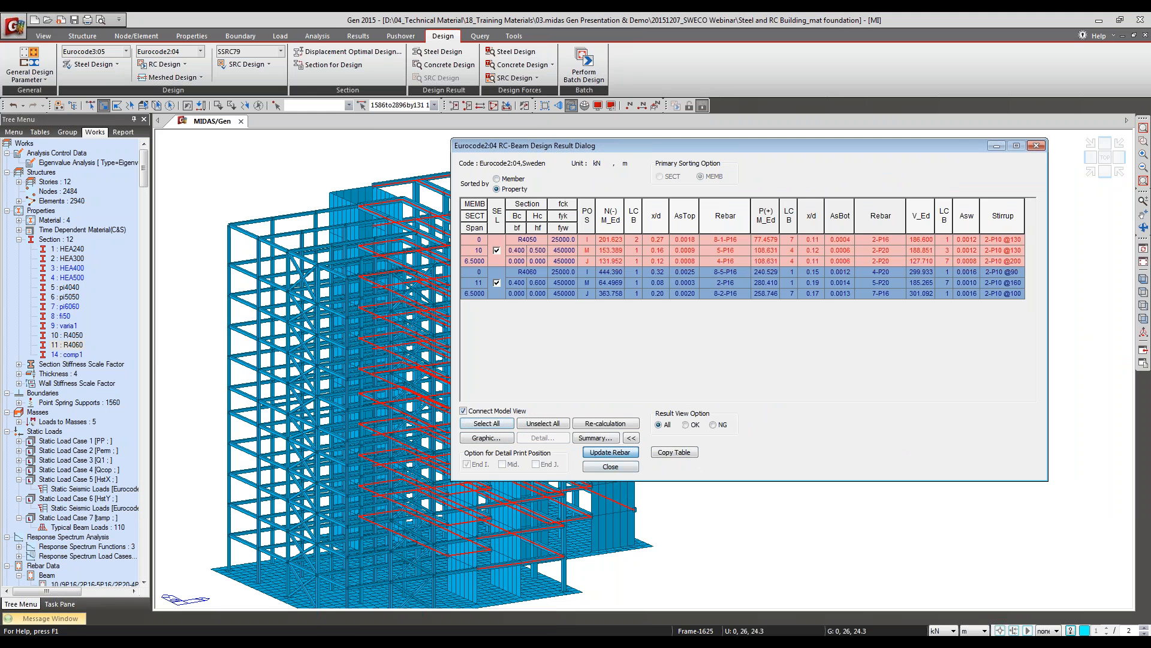
pyautogui.click(610, 467)
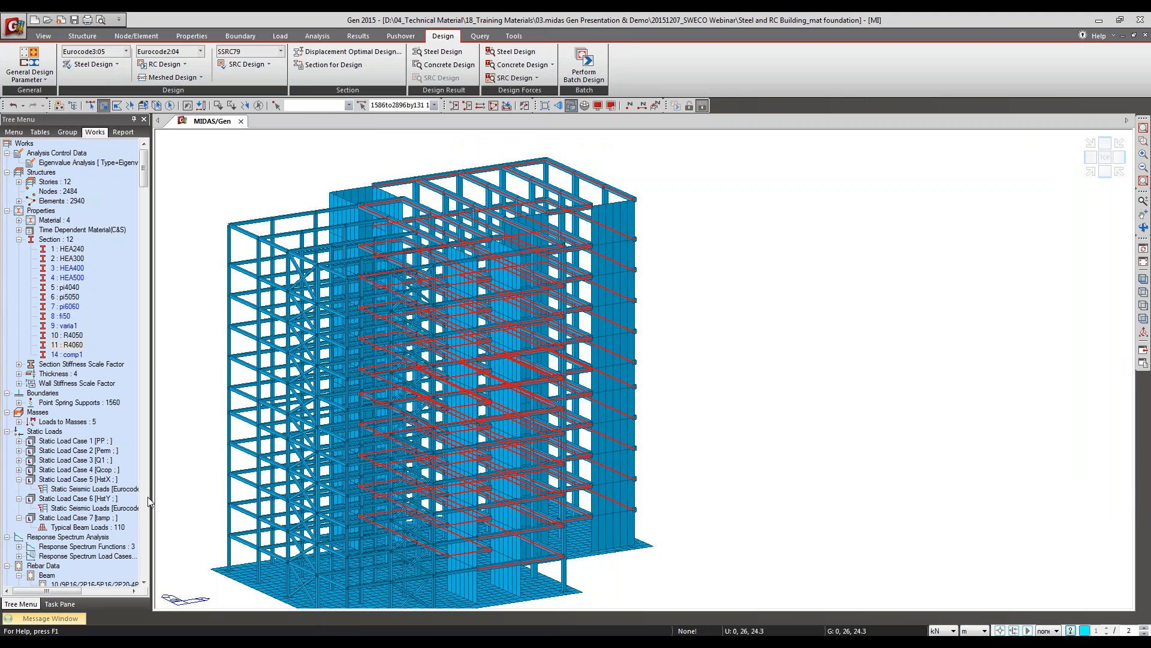
# Step: Open the properties of the section 11 beam rebar data in the Works tree, collapsing the Meshed Slab entries
pyautogui.moveTo(144, 168); pyautogui.dragTo(153, 214)
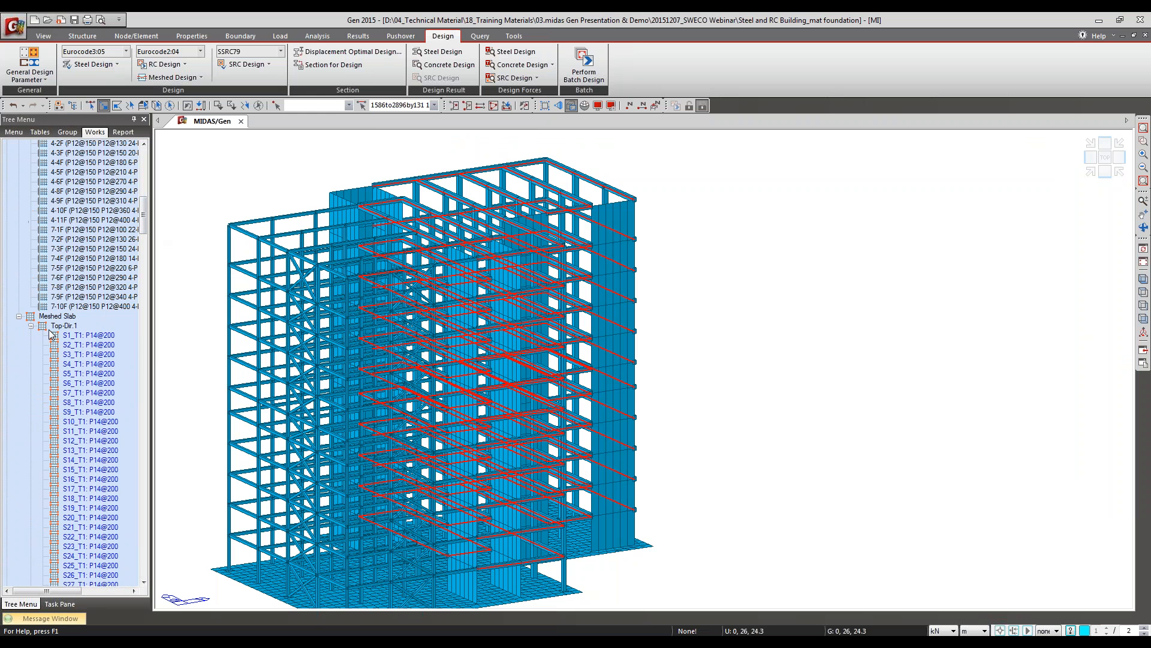
pyautogui.click(19, 318)
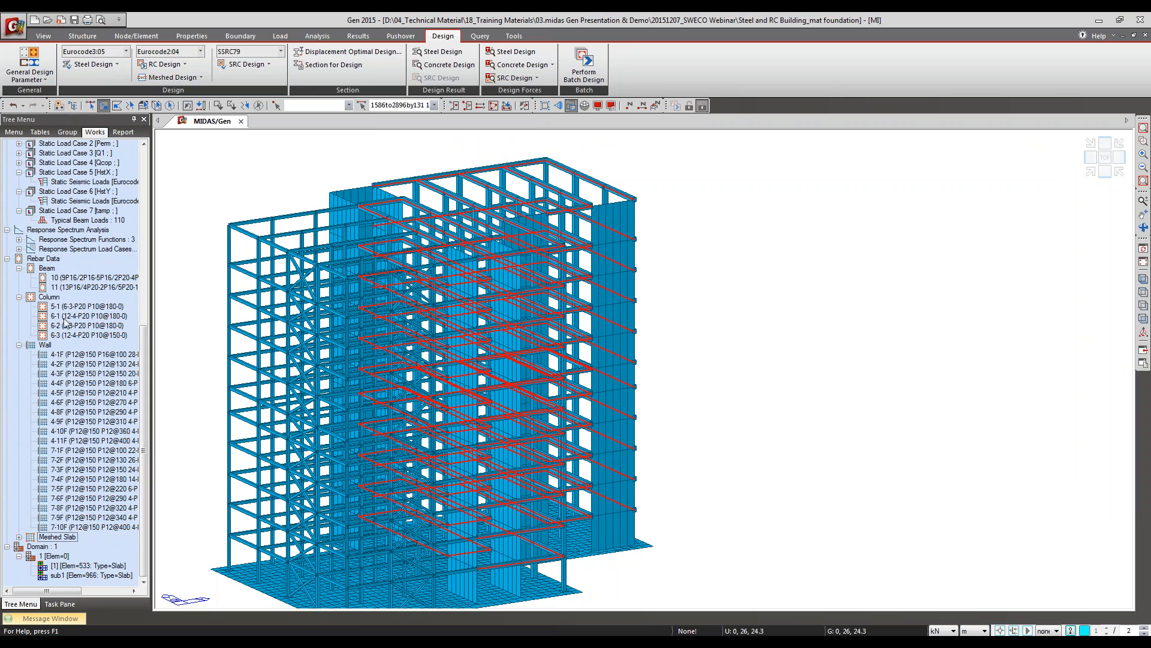
pyautogui.rightClick(67, 289)
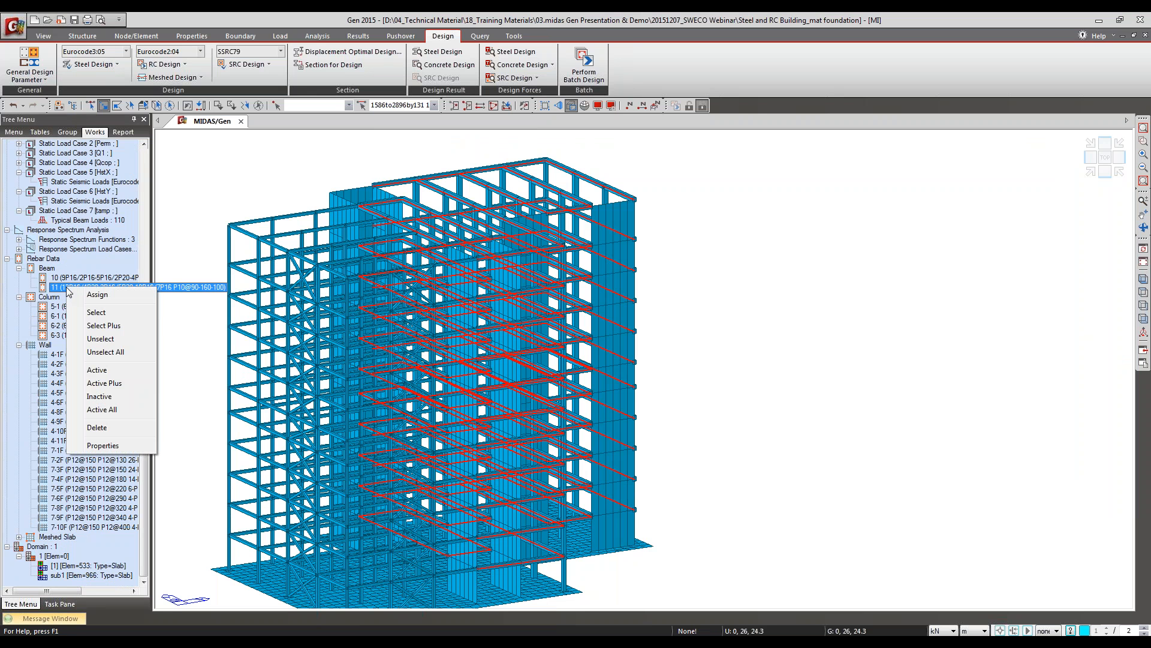
pyautogui.click(100, 447)
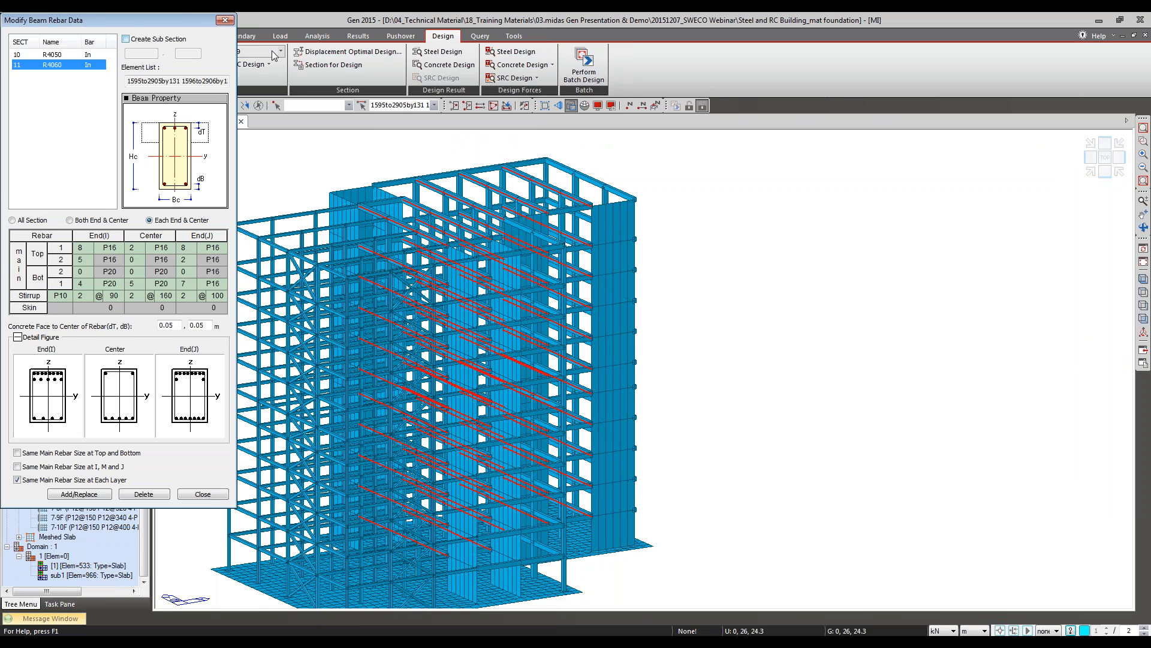
pyautogui.click(172, 19)
pyautogui.moveTo(172, 18); pyautogui.dragTo(649, 76)
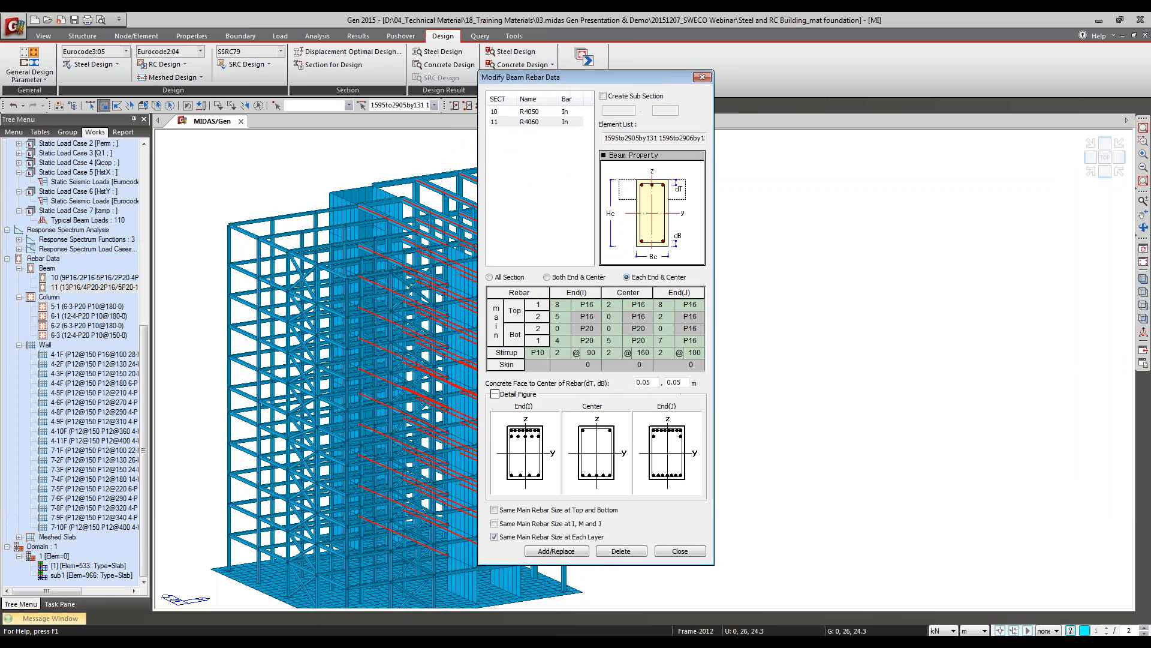
# Step: Inspect the End(J) first-layer top rebar count and size options for section 11 R4060, keep P16, and close the rebar data
pyautogui.click(670, 303)
pyautogui.click(669, 309)
pyautogui.click(669, 309)
pyautogui.click(669, 308)
pyautogui.click(670, 303)
pyautogui.click(670, 303)
pyautogui.click(670, 303)
pyautogui.click(688, 304)
pyautogui.click(698, 304)
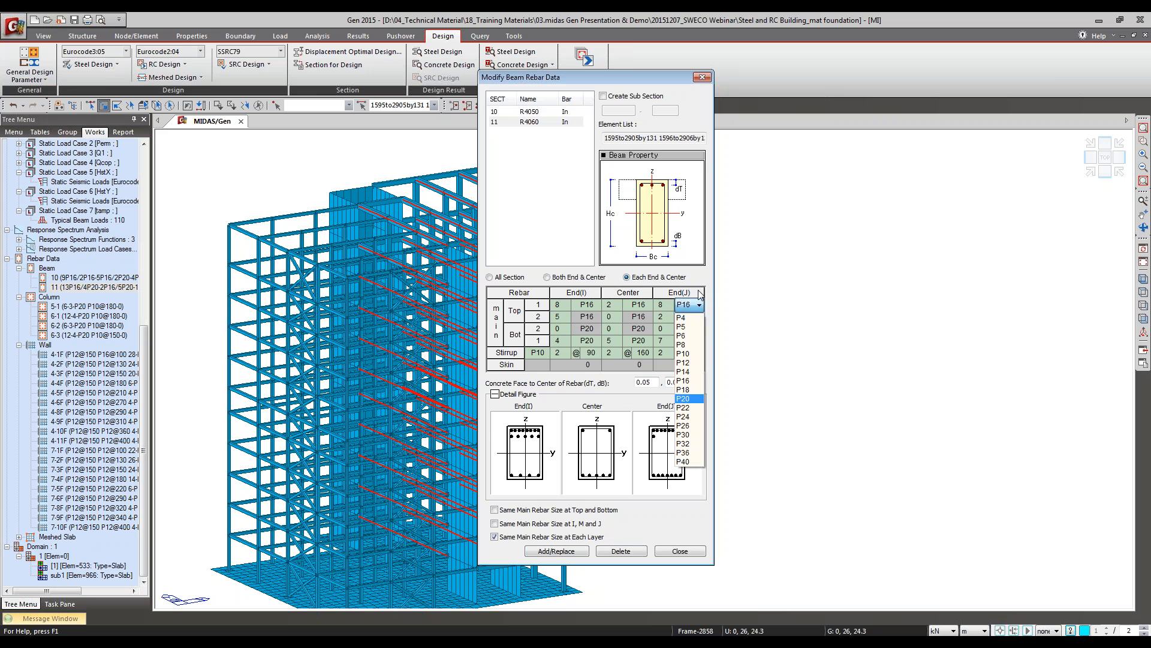
pyautogui.click(684, 380)
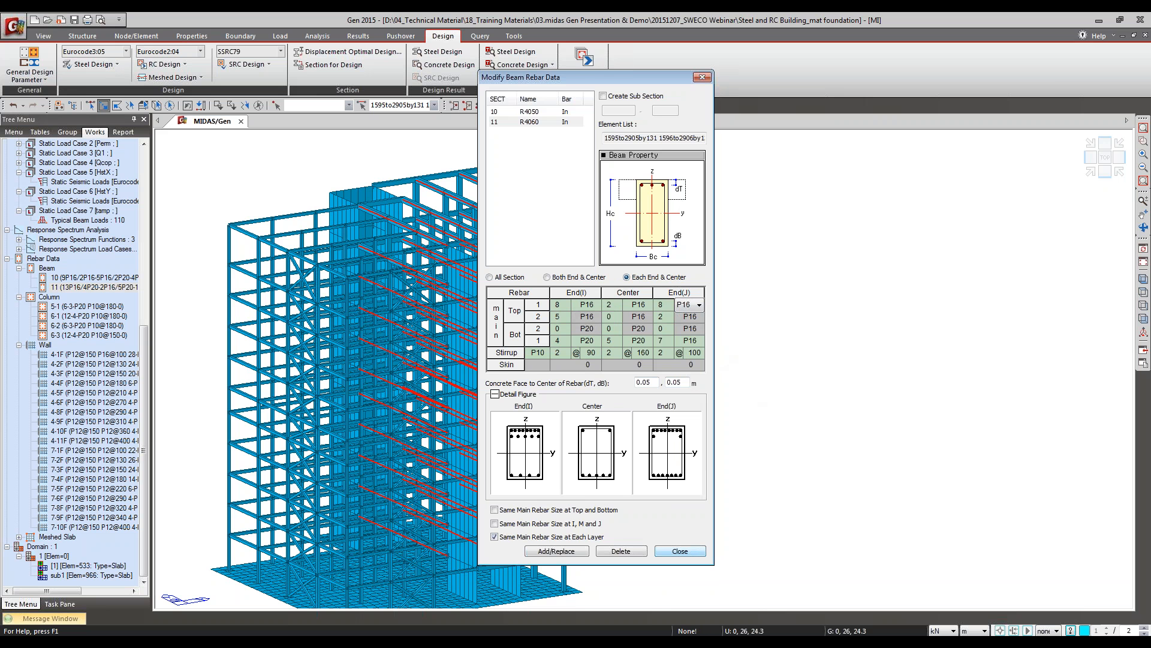
pyautogui.click(680, 551)
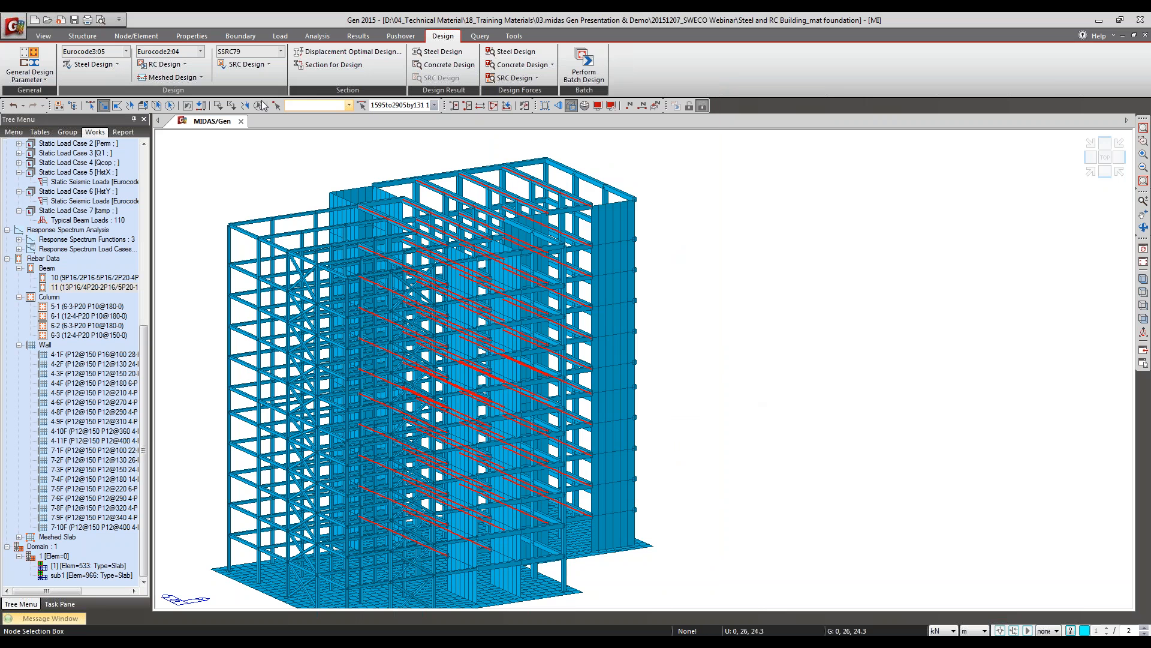
# Step: Run the concrete code design for the columns
pyautogui.click(162, 65)
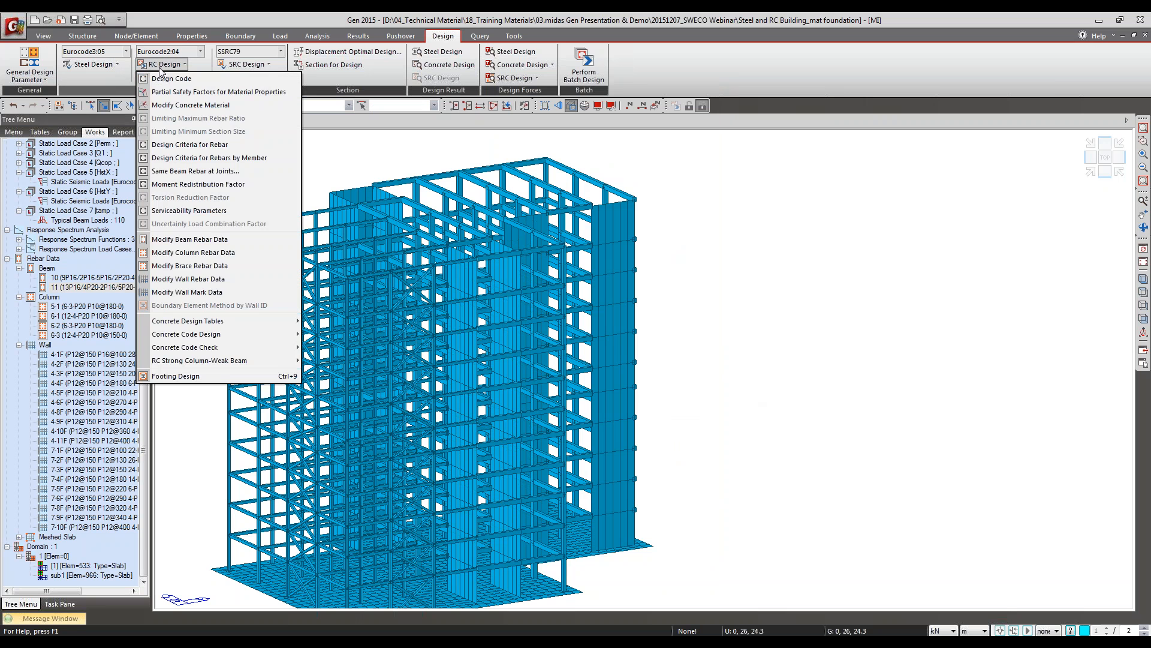
pyautogui.moveTo(198, 340)
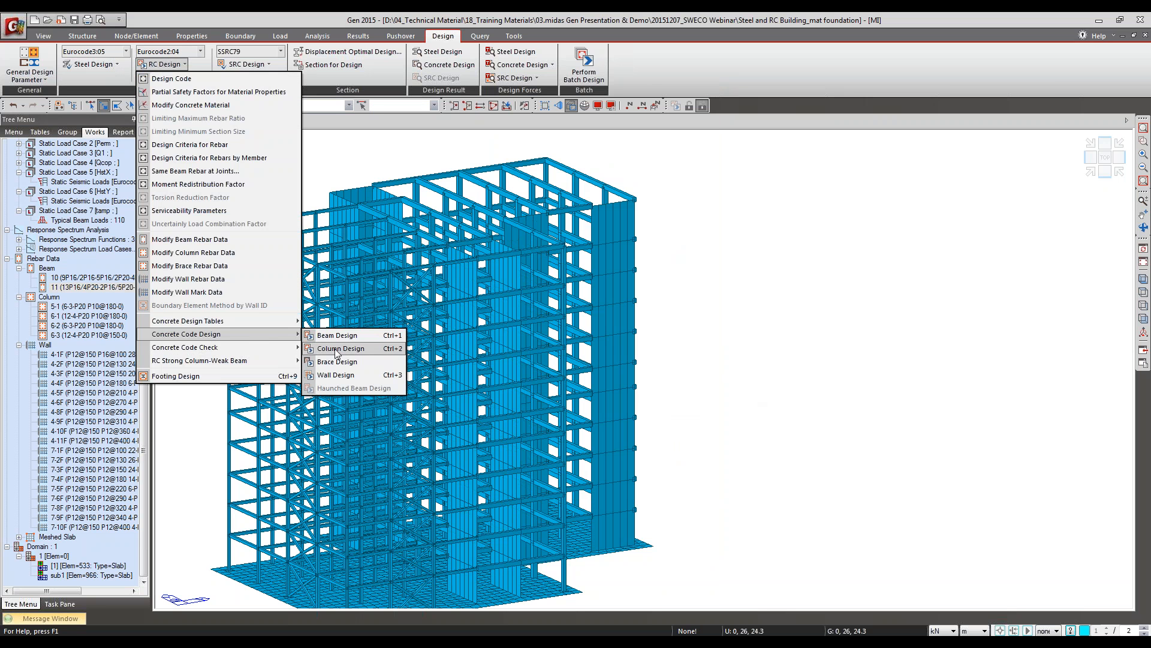
pyautogui.click(331, 348)
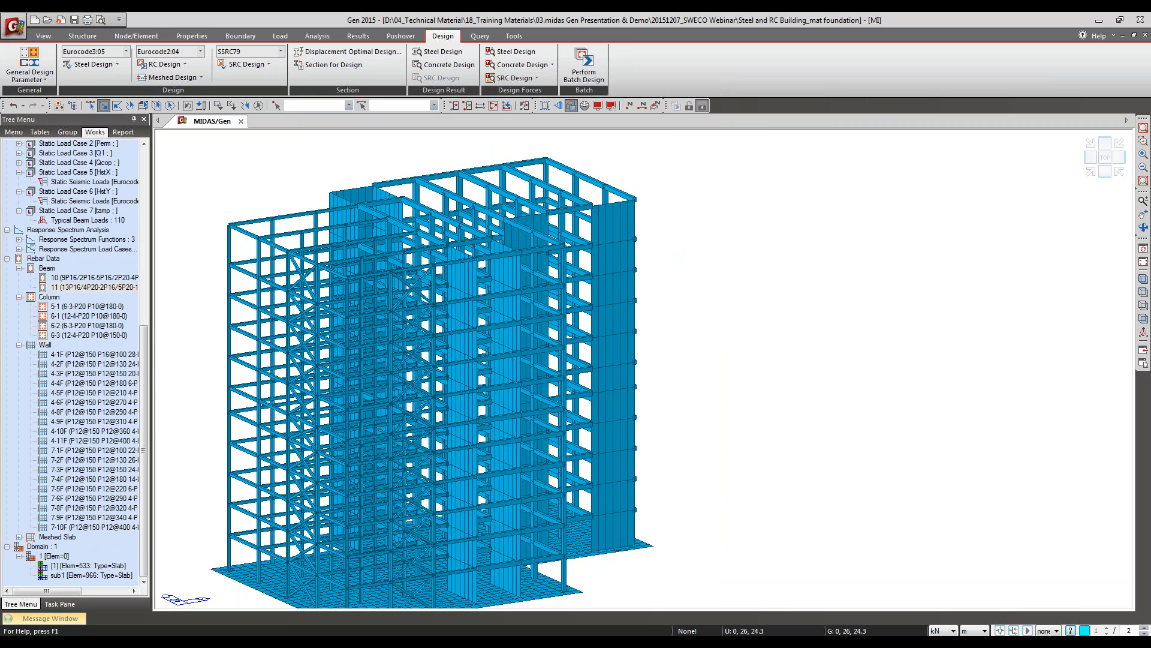
# Step: Expand the column design results sorted by member, review the graphic report for column 1505, and close the report
pyautogui.moveTo(111, 28); pyautogui.dragTo(406, 93)
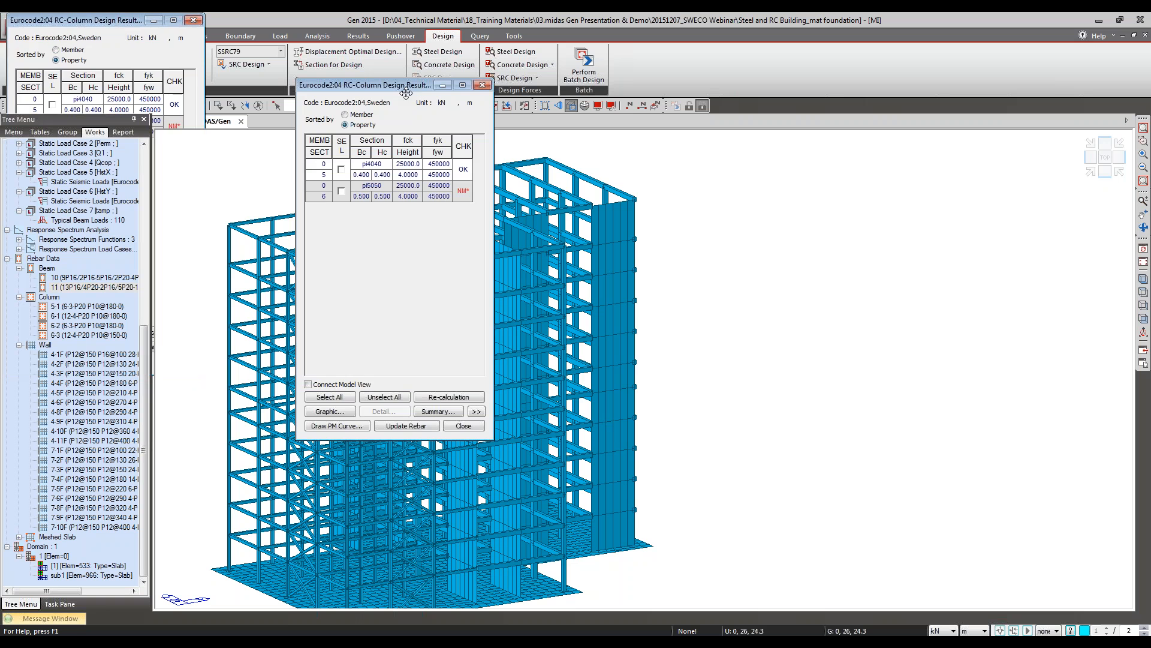
pyautogui.click(476, 411)
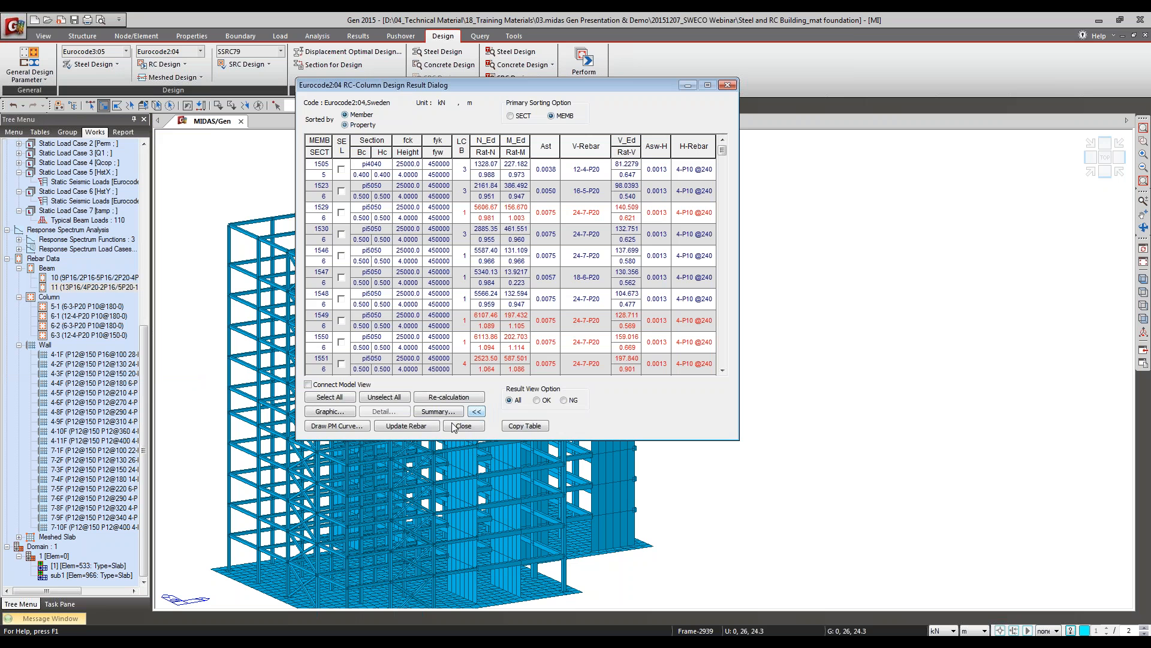
pyautogui.click(345, 175)
pyautogui.click(343, 410)
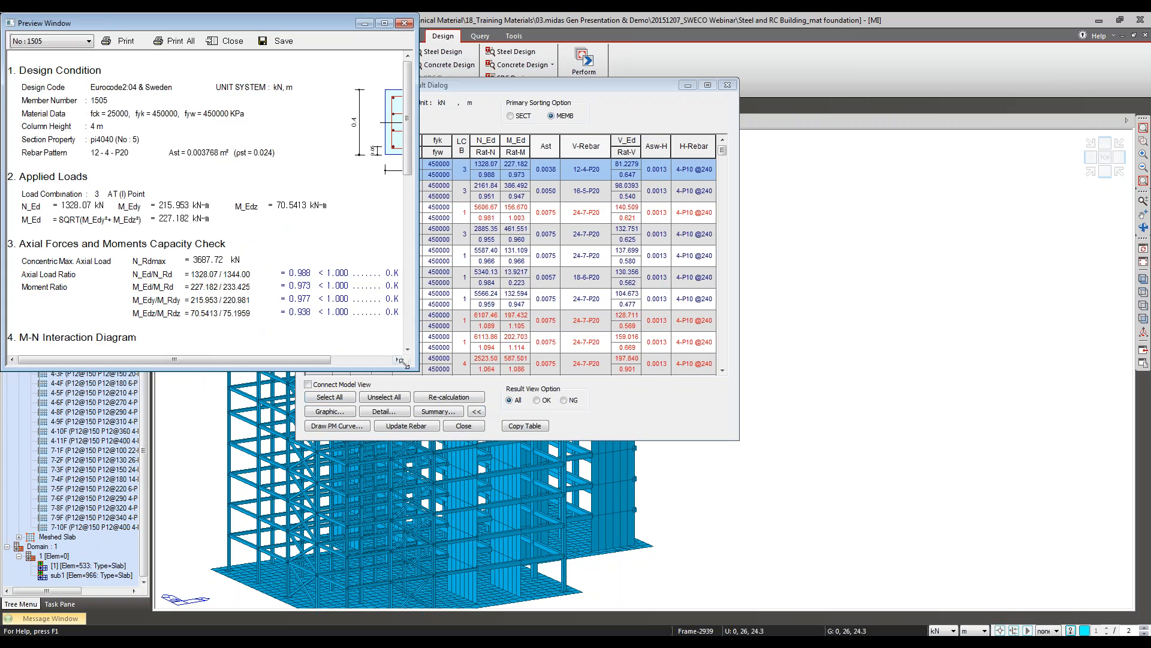
pyautogui.moveTo(404, 363)
pyautogui.mouseDown()
pyautogui.moveTo(449, 430)
pyautogui.moveTo(495, 549)
pyautogui.moveTo(490, 606)
pyautogui.mouseUp()
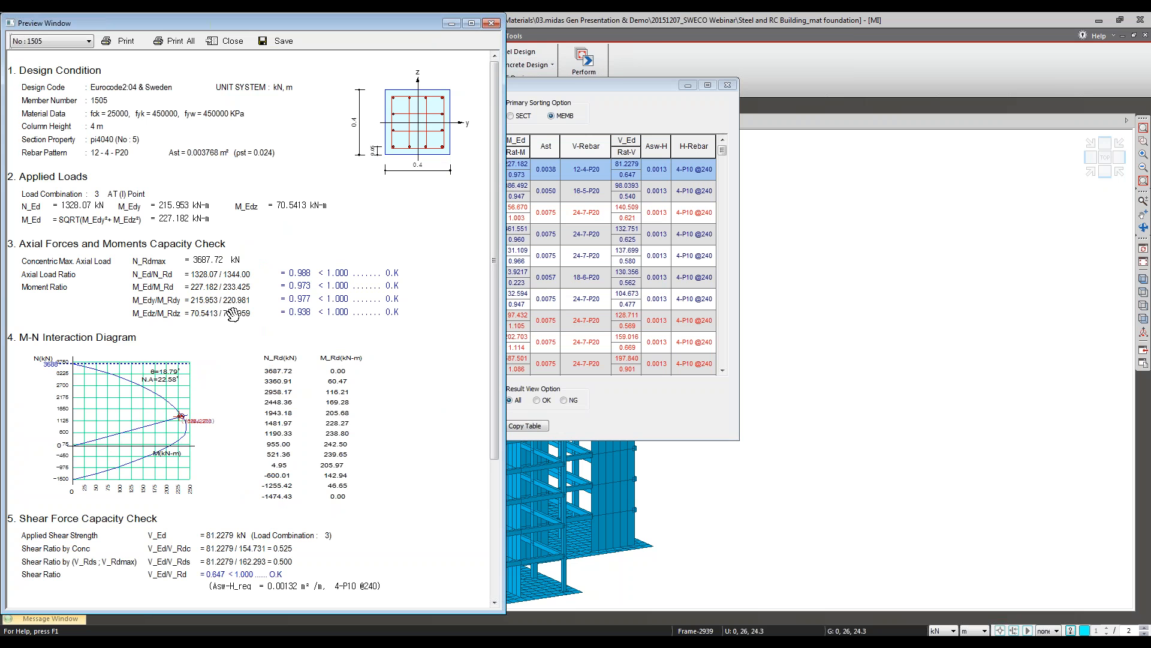
pyautogui.click(218, 45)
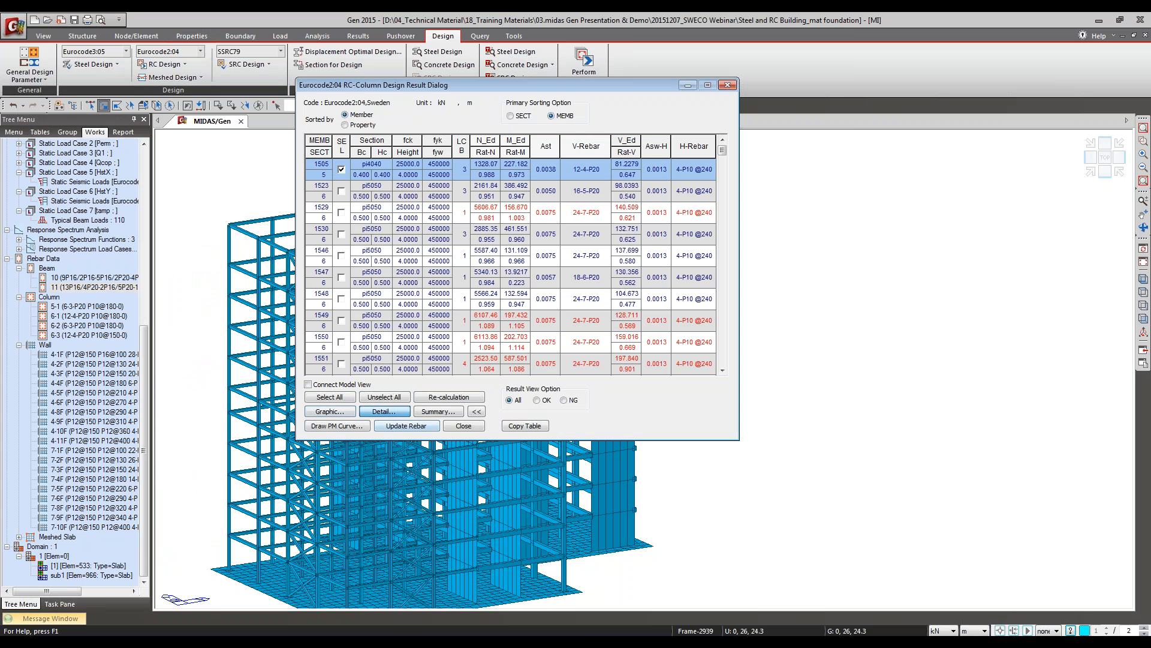
# Step: Try to open the detail report for column 1505, inspect its 3D M-N interaction curve, and close the column results
pyautogui.click(384, 411)
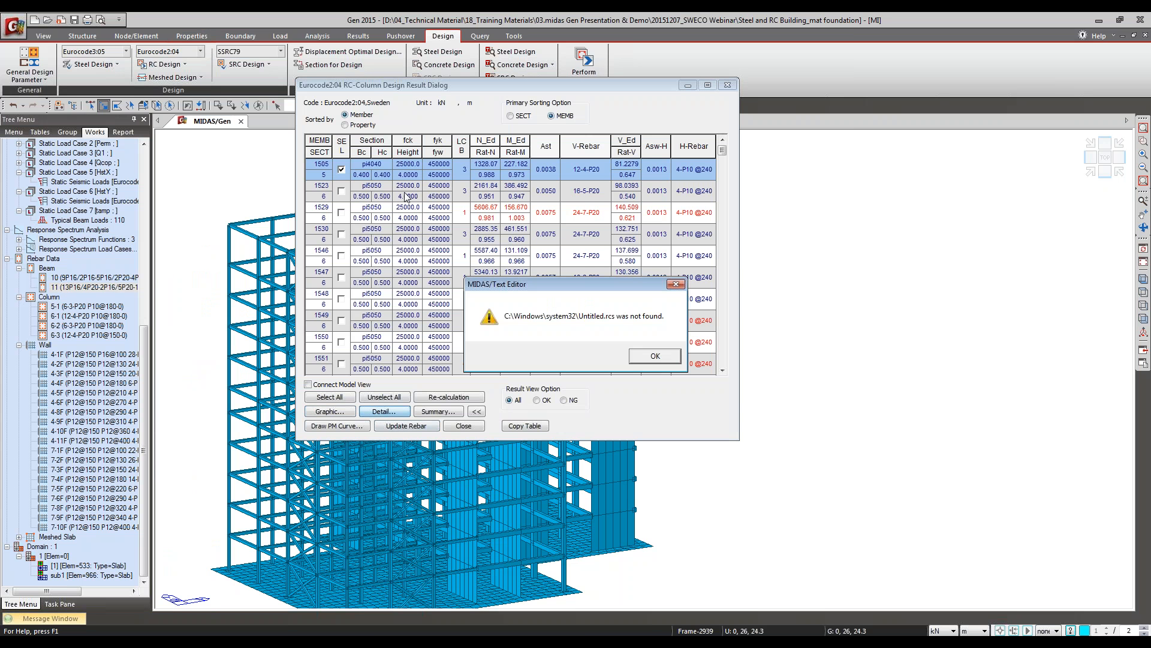
pyautogui.click(641, 358)
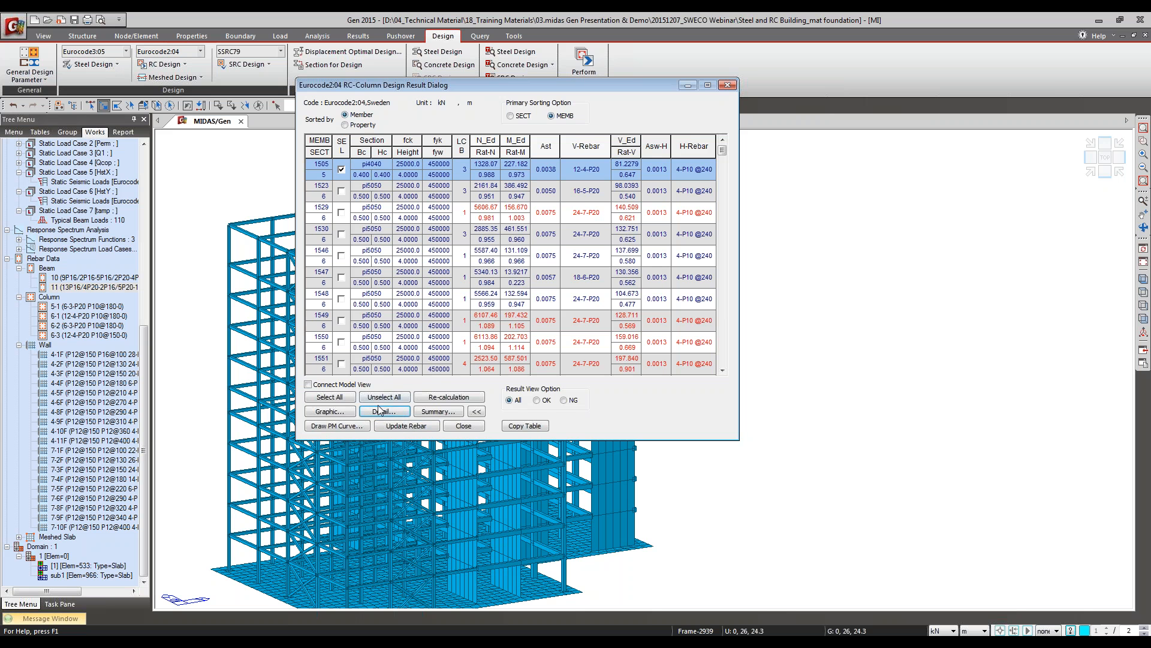
pyautogui.click(343, 426)
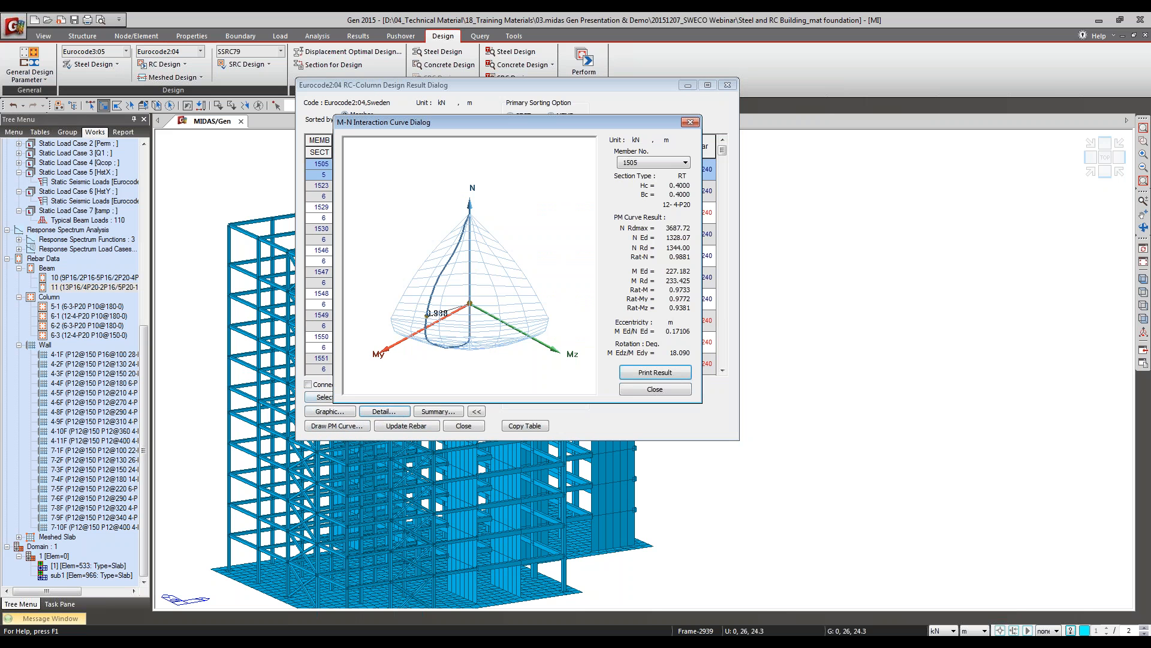
pyautogui.moveTo(471, 286)
pyautogui.mouseDown()
pyautogui.moveTo(591, 281)
pyautogui.moveTo(544, 256)
pyautogui.moveTo(558, 336)
pyautogui.moveTo(517, 363)
pyautogui.moveTo(441, 248)
pyautogui.moveTo(411, 259)
pyautogui.mouseUp()
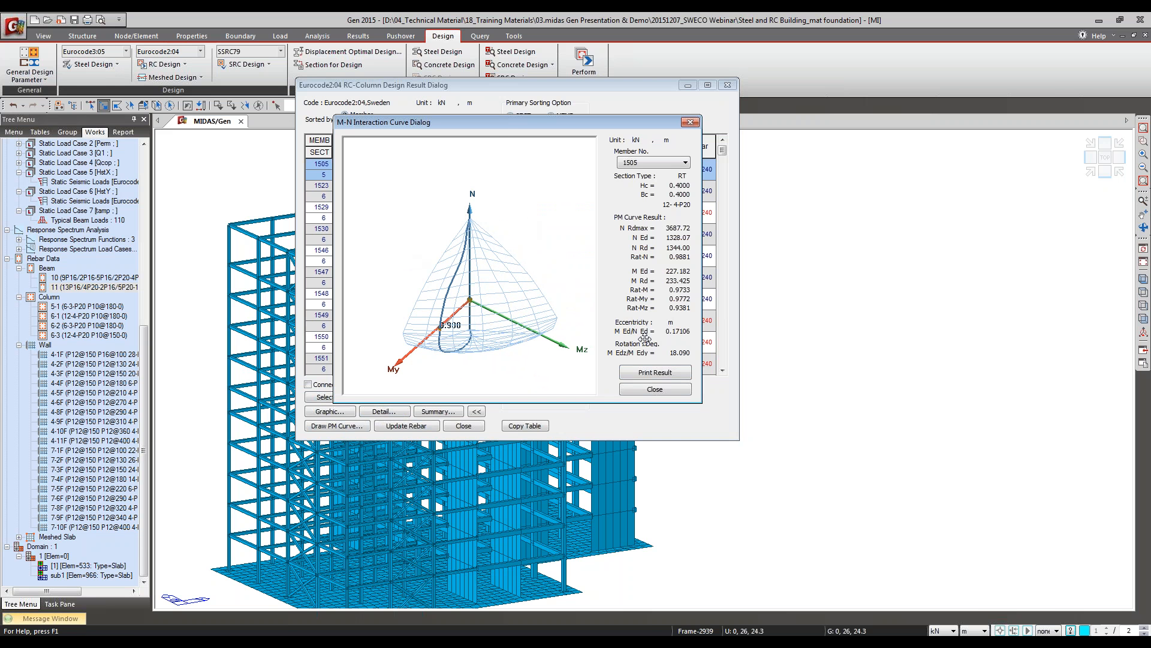
pyautogui.click(655, 389)
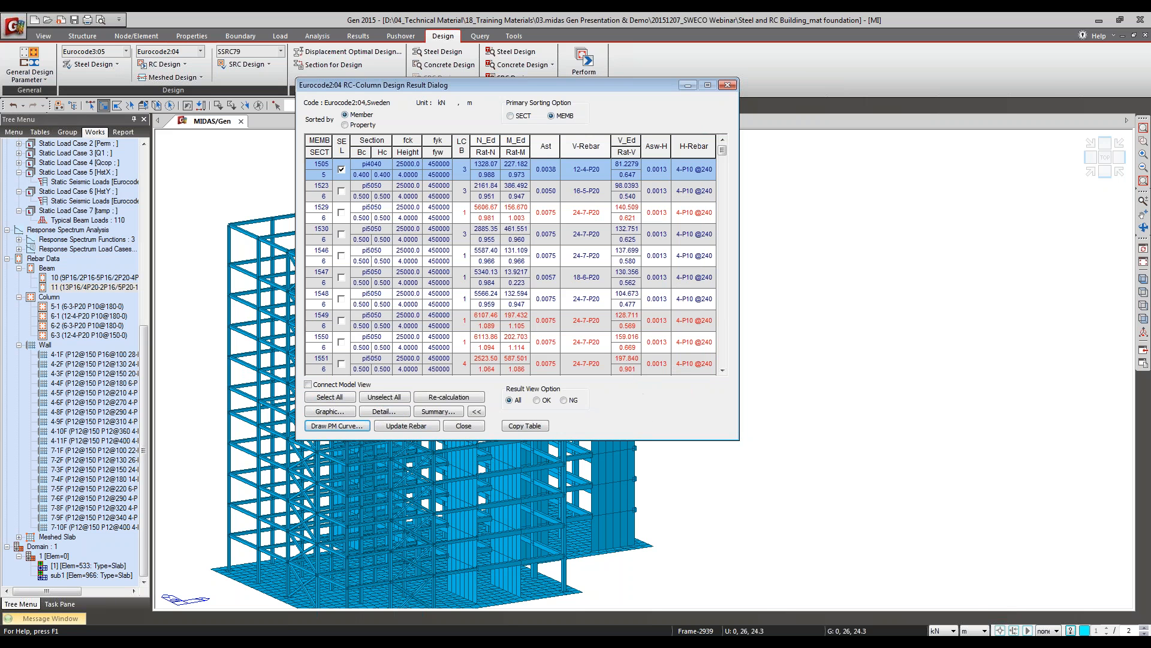
pyautogui.click(1042, 323)
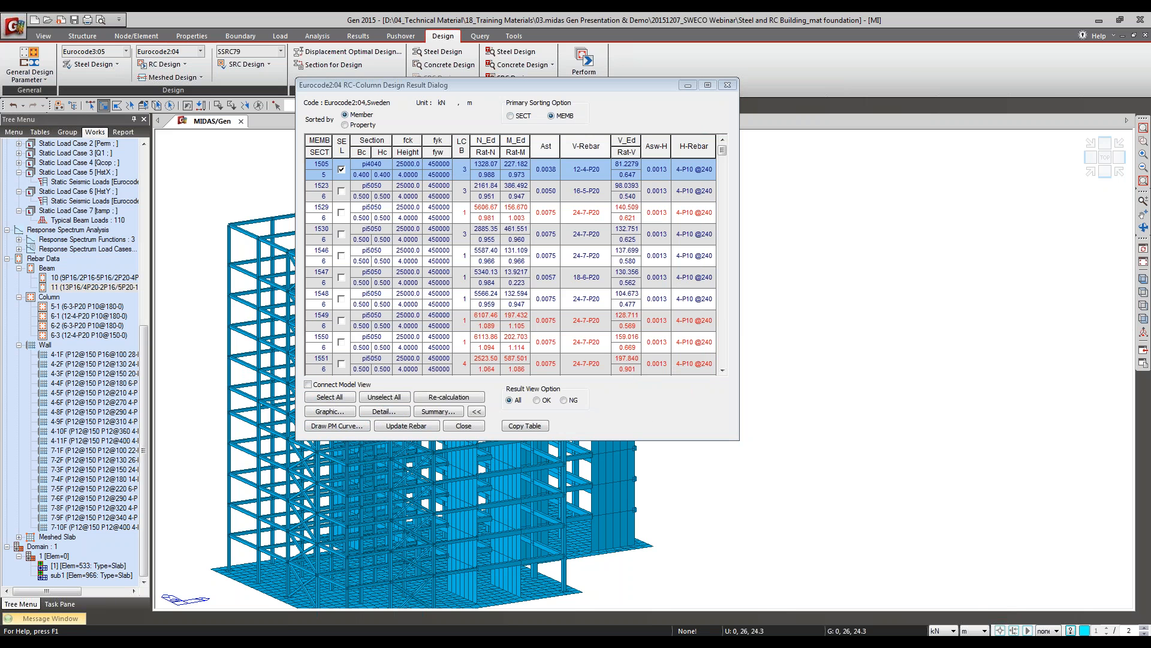
pyautogui.click(463, 425)
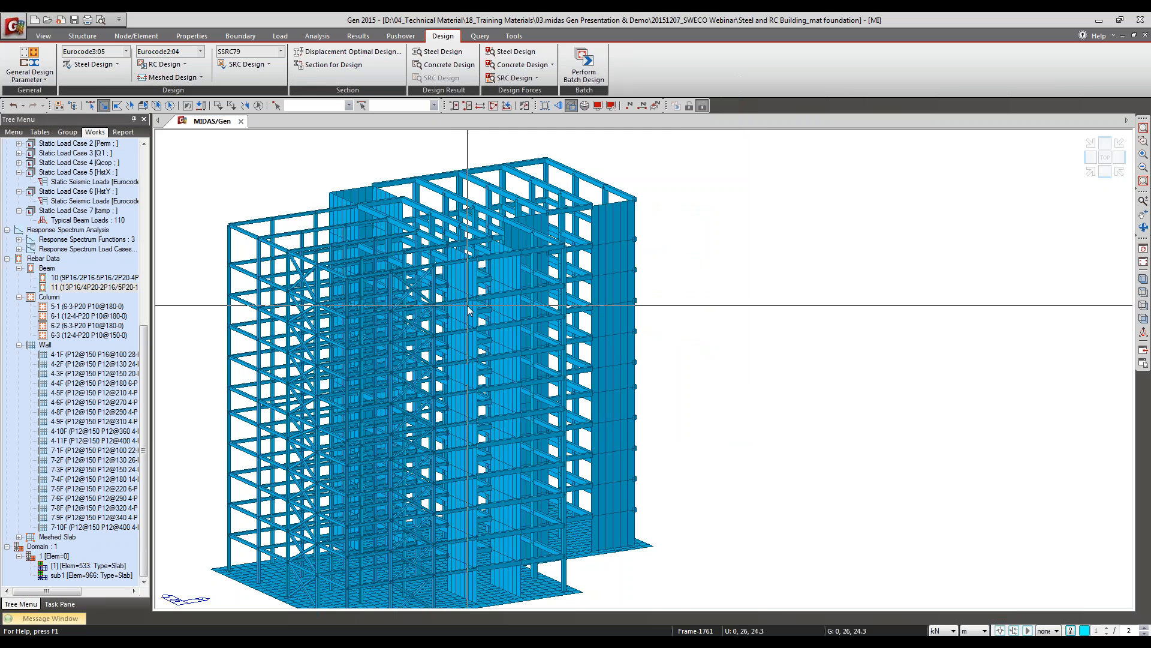
# Step: Run the concrete code design for the walls and expand the results table to its full set of columns
pyautogui.click(157, 65)
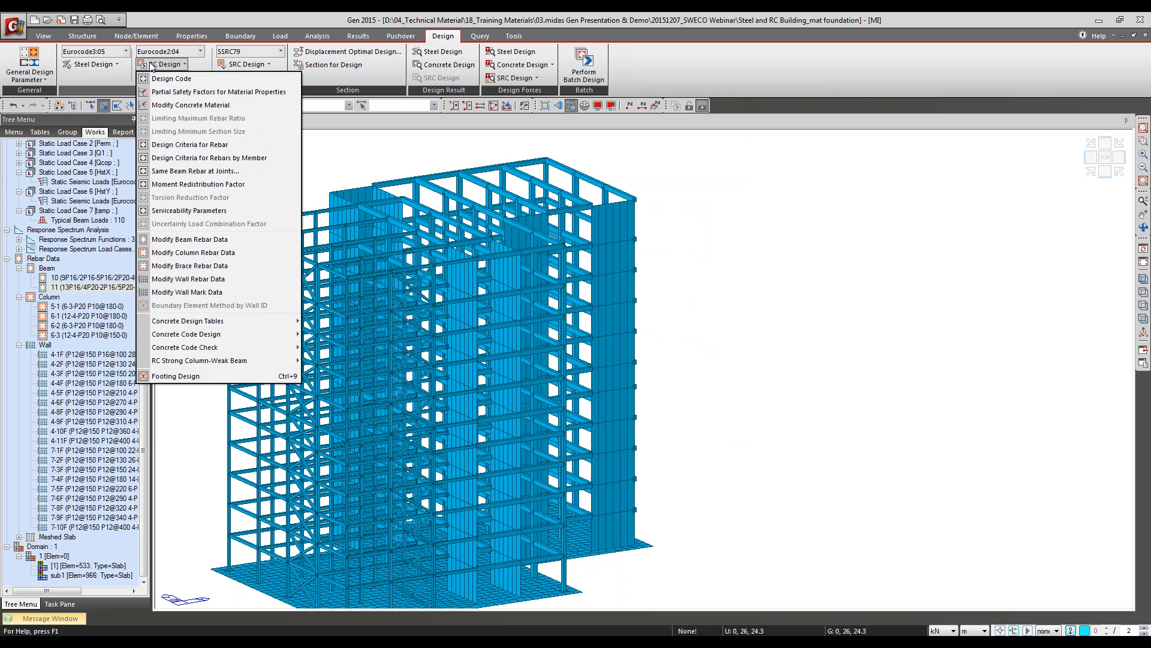
pyautogui.moveTo(227, 347)
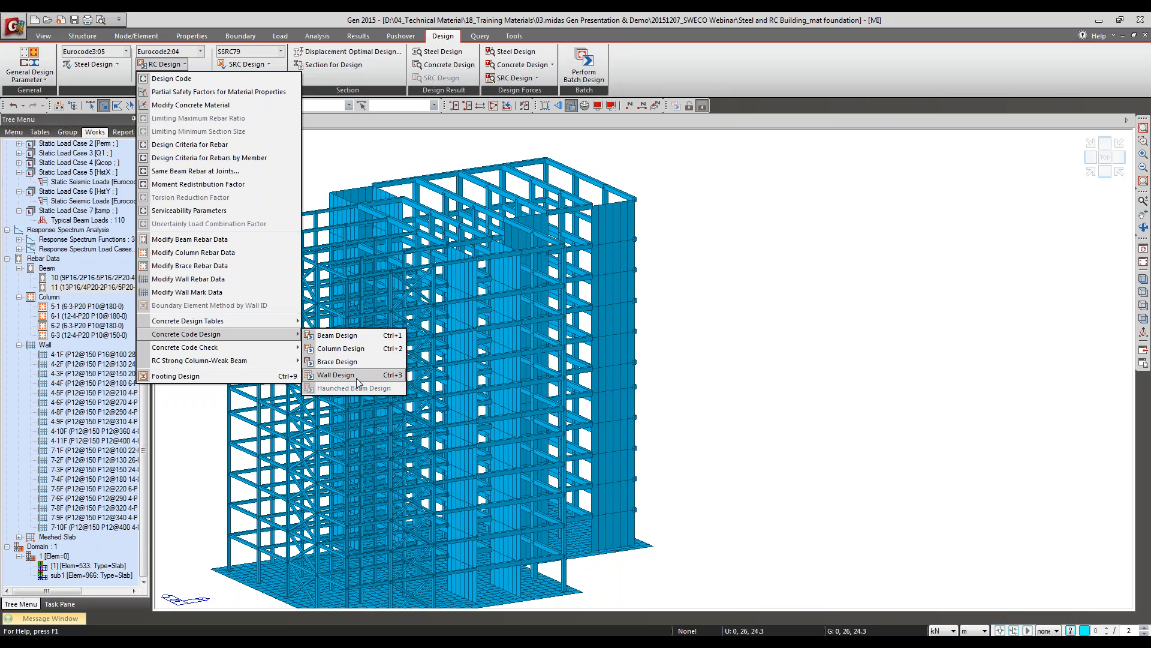
pyautogui.click(356, 378)
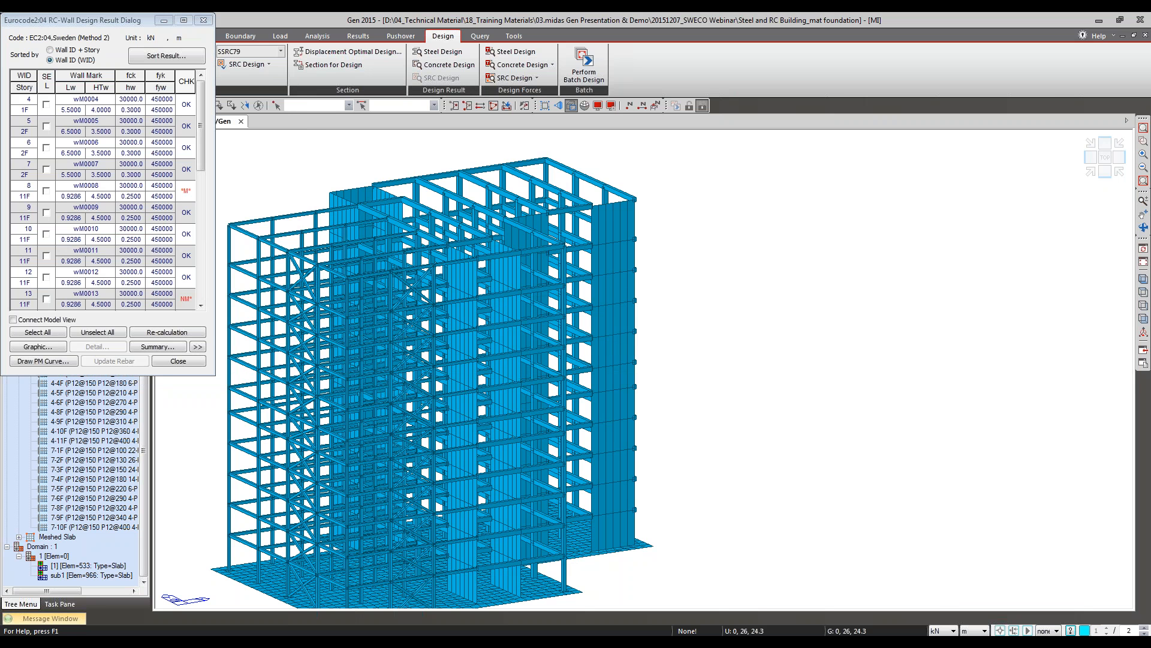
pyautogui.moveTo(137, 27); pyautogui.dragTo(182, 42)
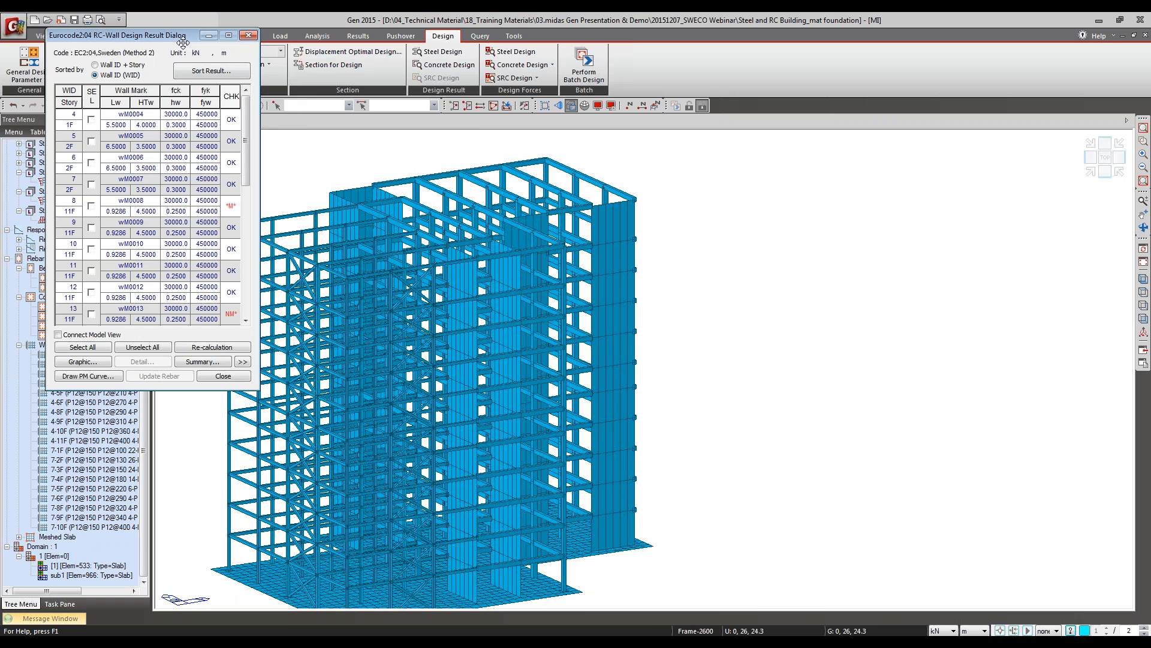
pyautogui.click(242, 361)
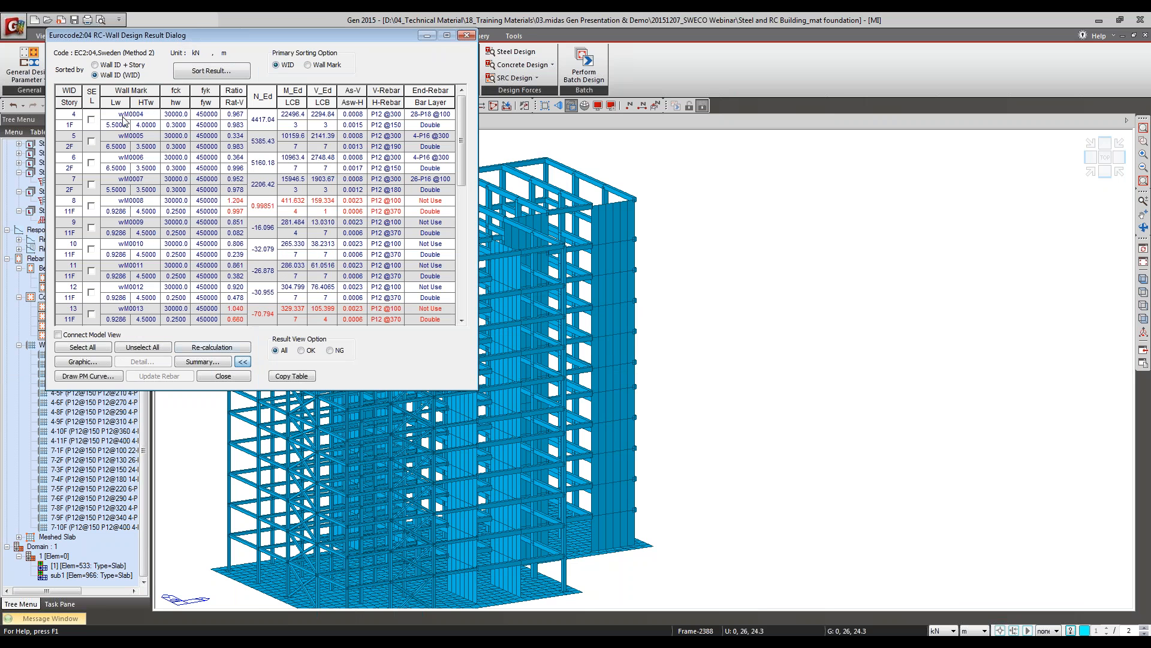
# Step: Review the capacity checks and M-N interaction diagrams in the graphic report for wall 4 at story 1F, and close the report
pyautogui.click(91, 119)
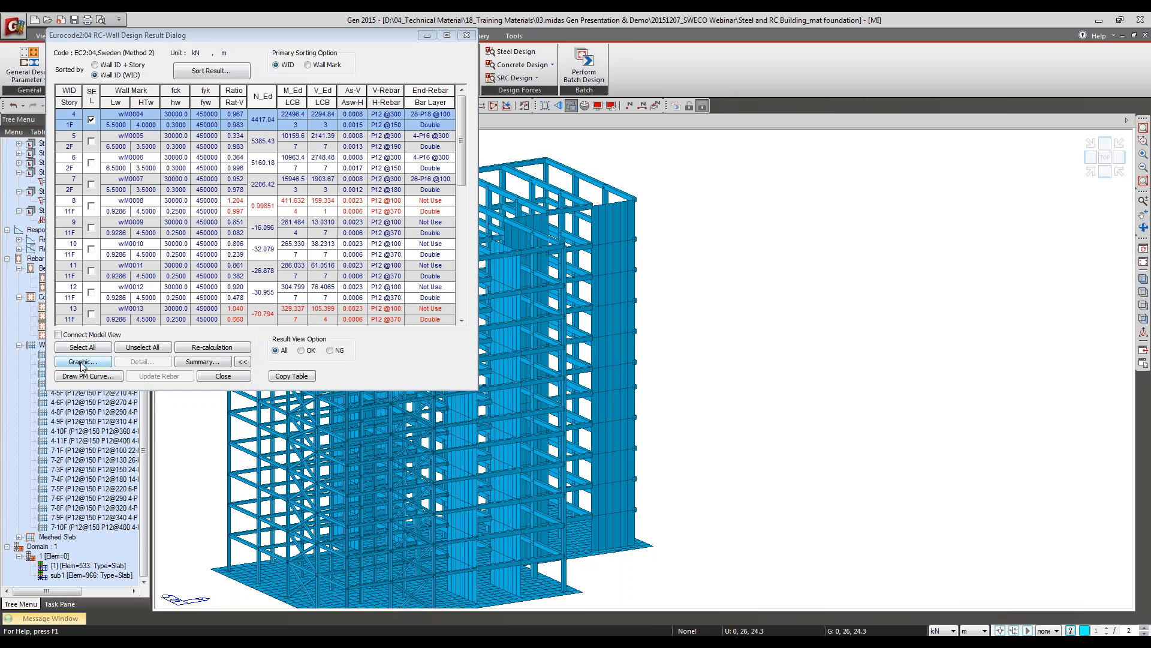
pyautogui.click(82, 363)
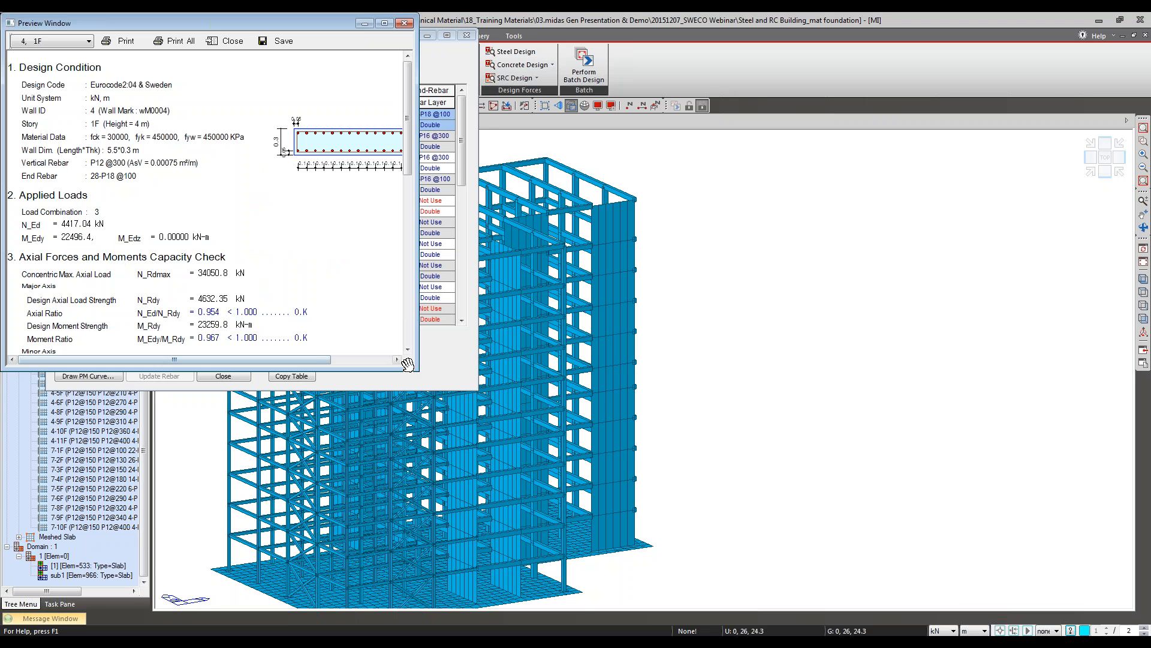
pyautogui.moveTo(408, 364); pyautogui.dragTo(478, 587)
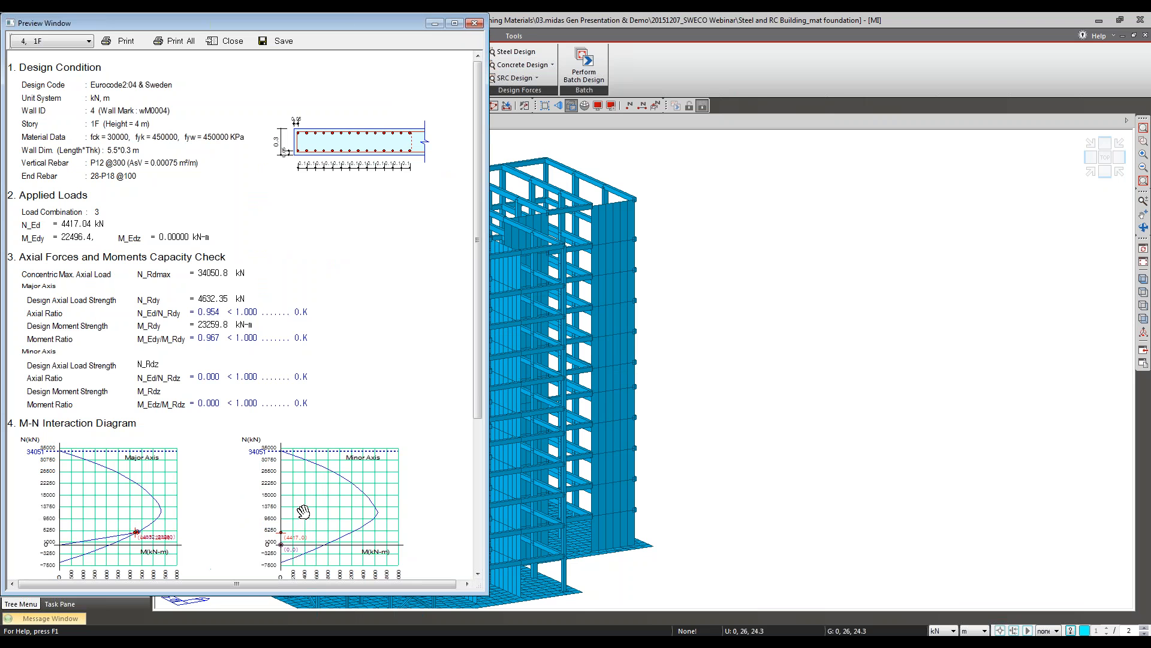
pyautogui.moveTo(304, 511); pyautogui.dragTo(414, 404)
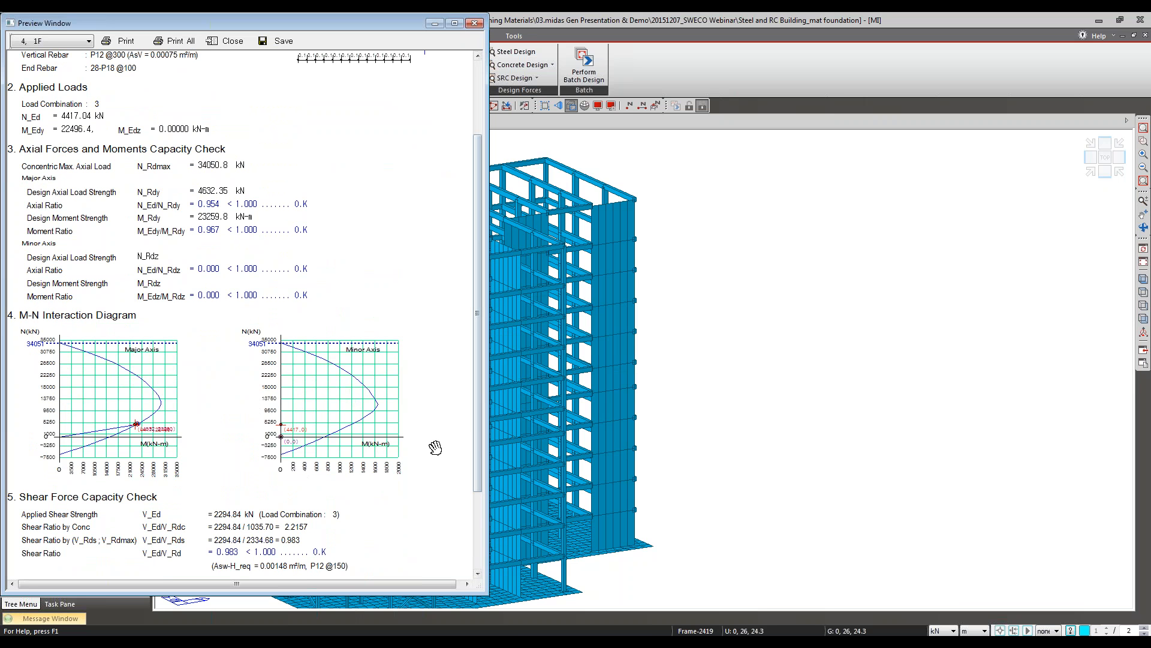
pyautogui.moveTo(435, 447); pyautogui.dragTo(442, 424)
pyautogui.moveTo(246, 191); pyautogui.dragTo(249, 286)
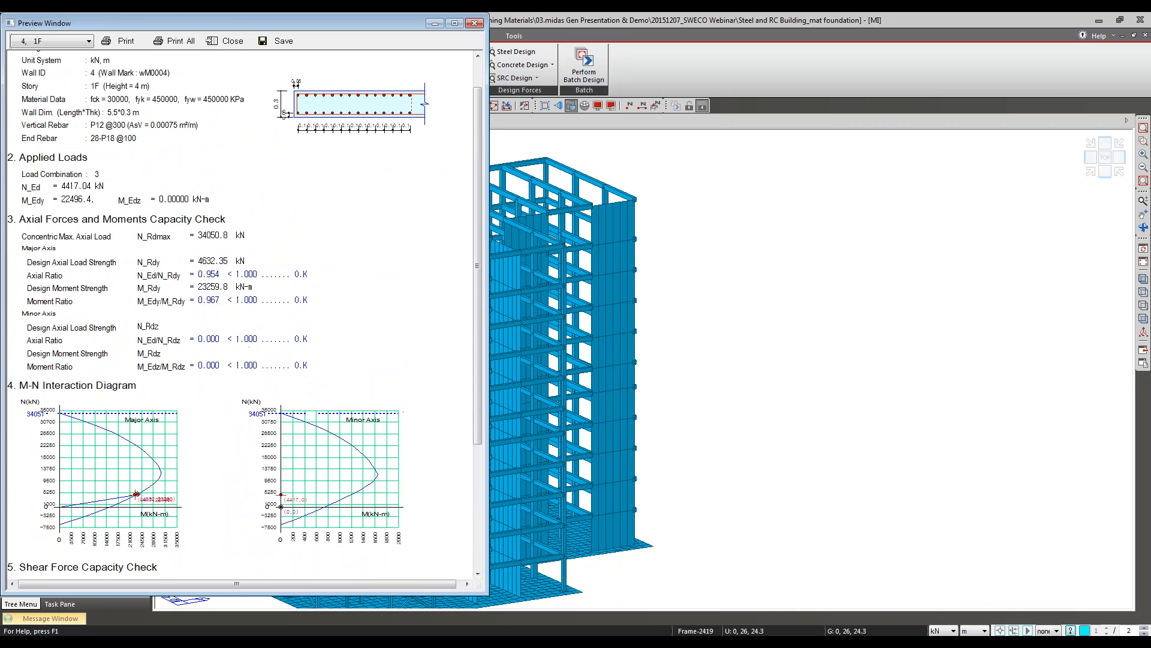
pyautogui.click(232, 41)
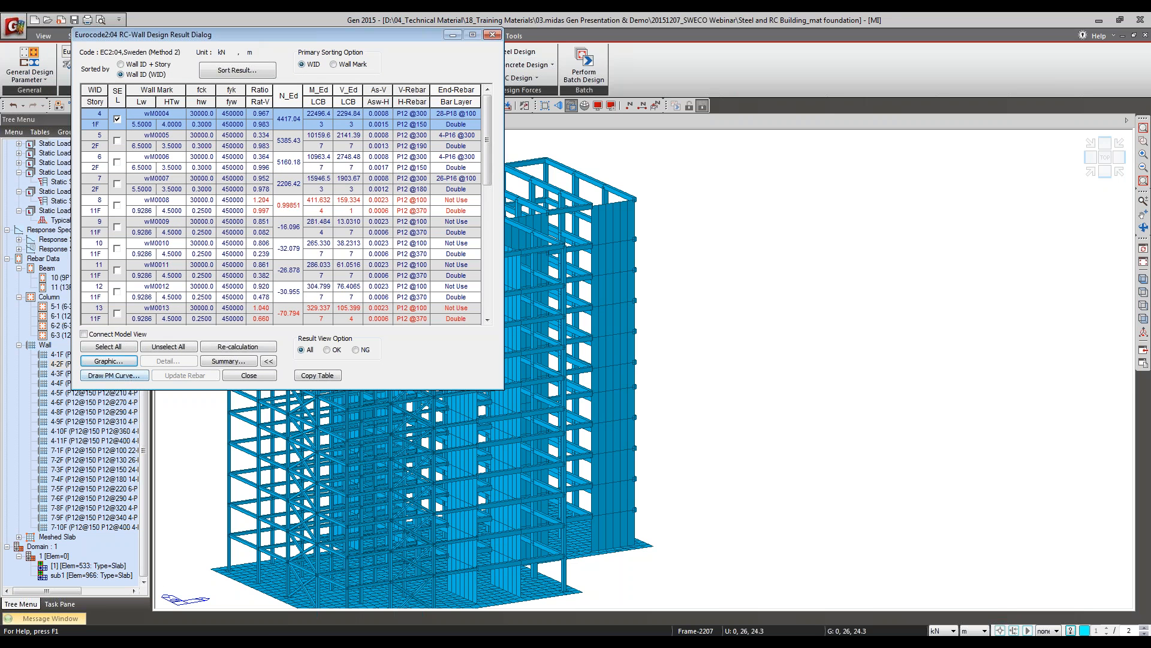
# Step: List the wall design results by wall ID and story, and close the results
pyautogui.click(136, 67)
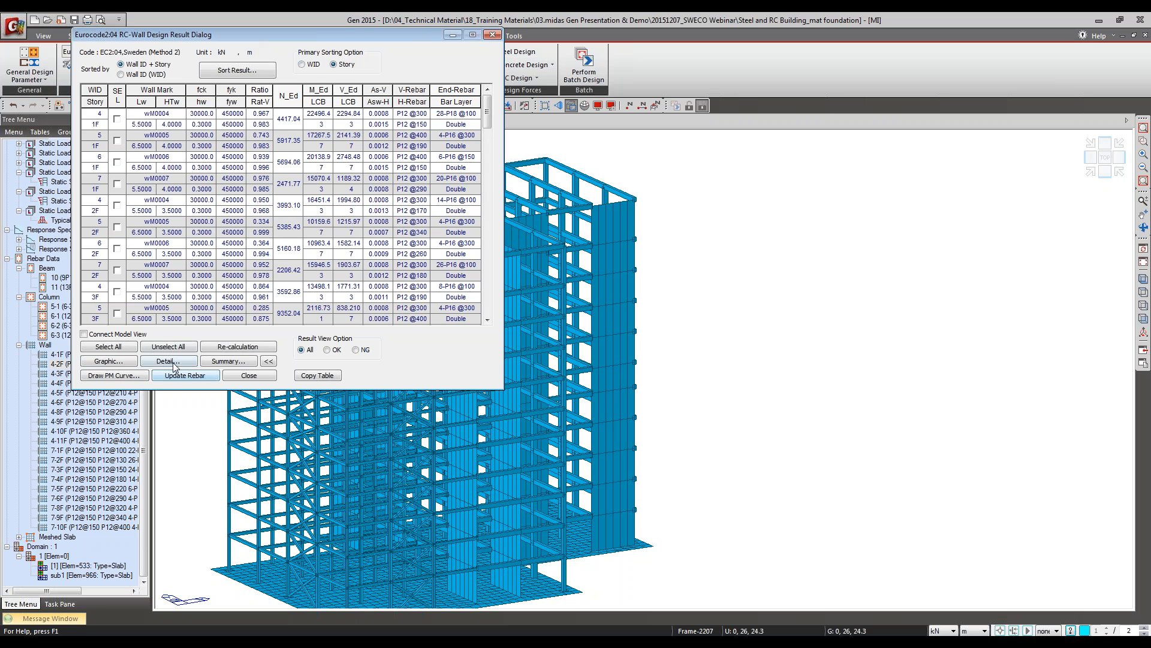
pyautogui.click(259, 376)
pyautogui.click(161, 64)
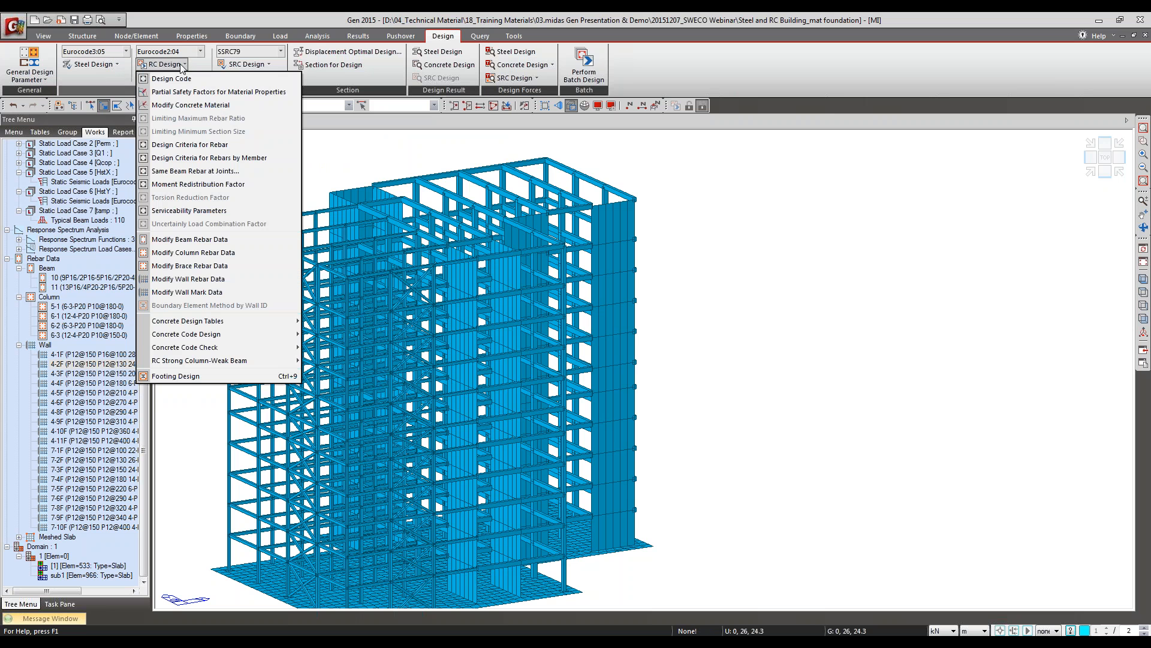
pyautogui.moveTo(257, 349)
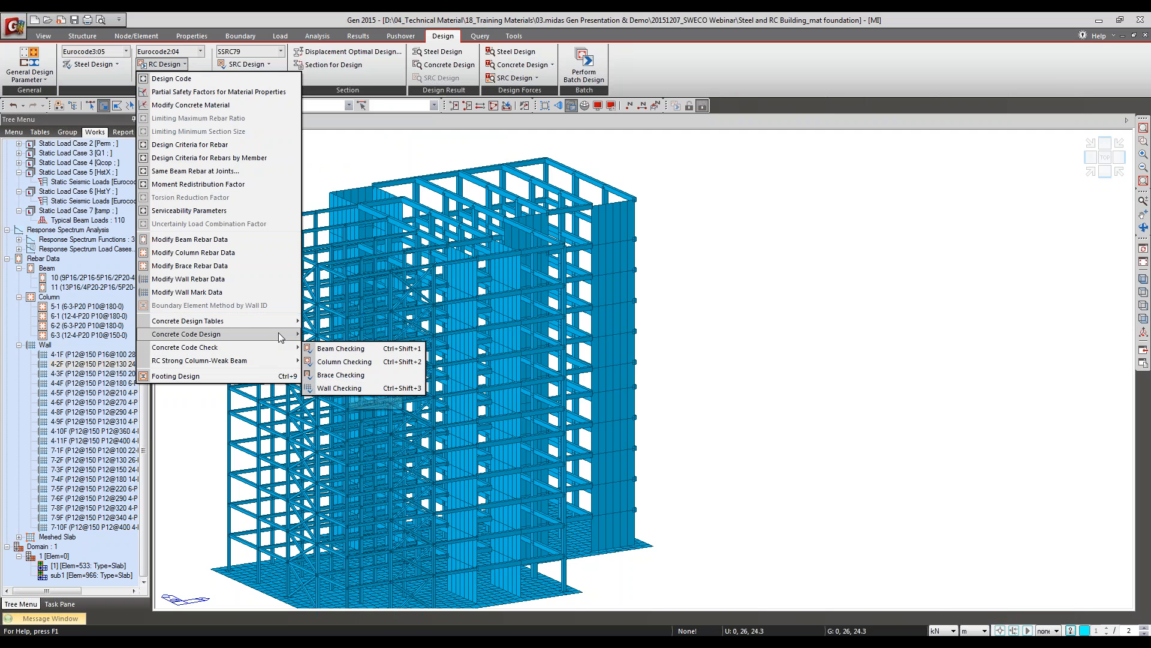
pyautogui.click(483, 24)
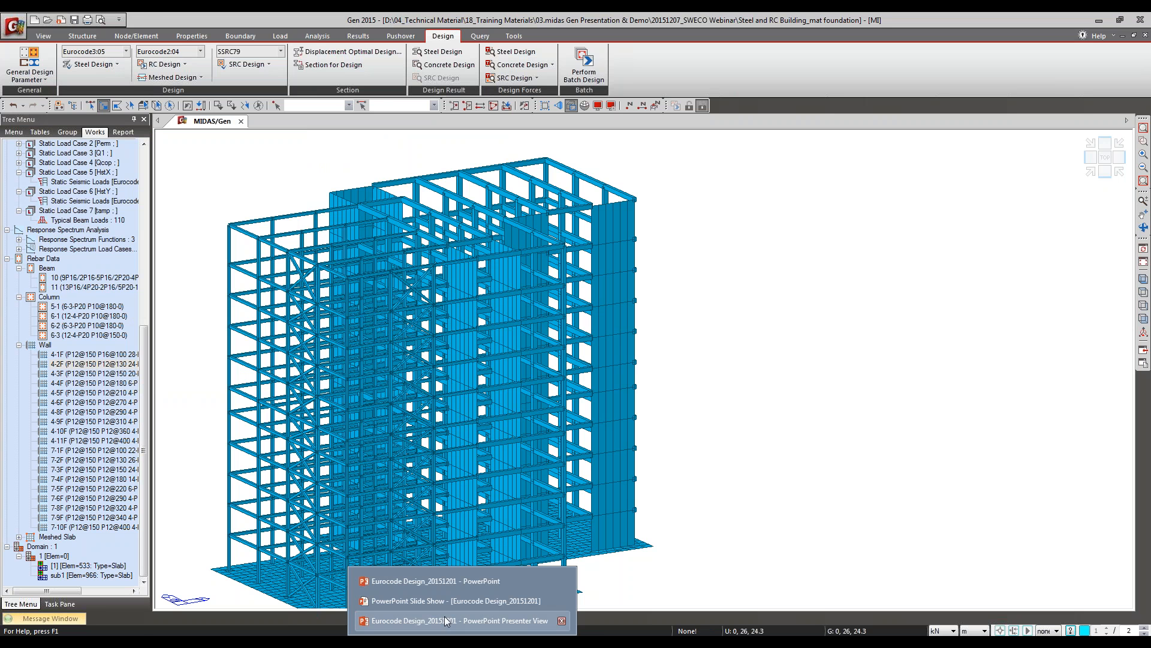
pyautogui.click(510, 622)
pyautogui.press('Right')
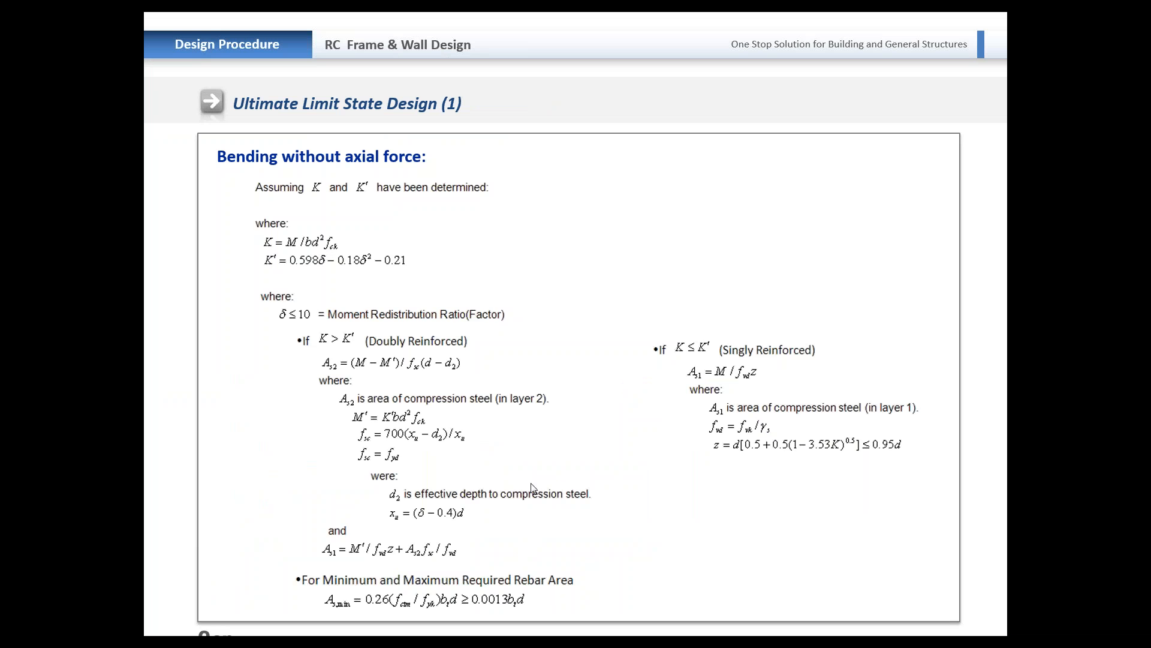
pyautogui.press('Right')
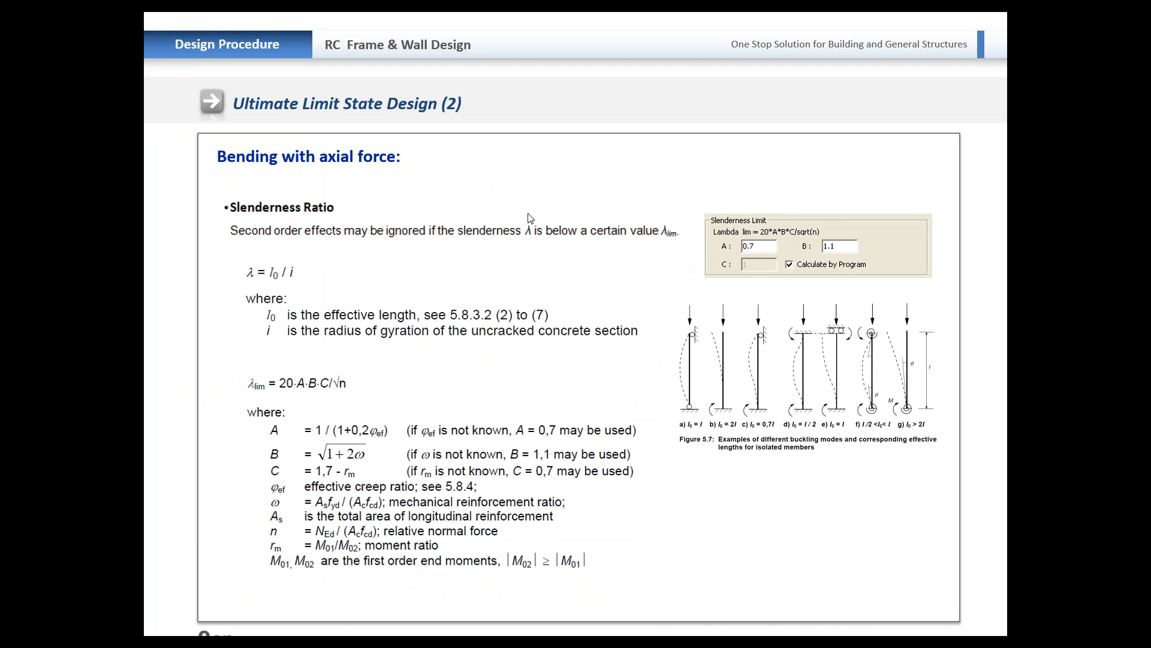
pyautogui.press('Right')
pyautogui.press('Right')
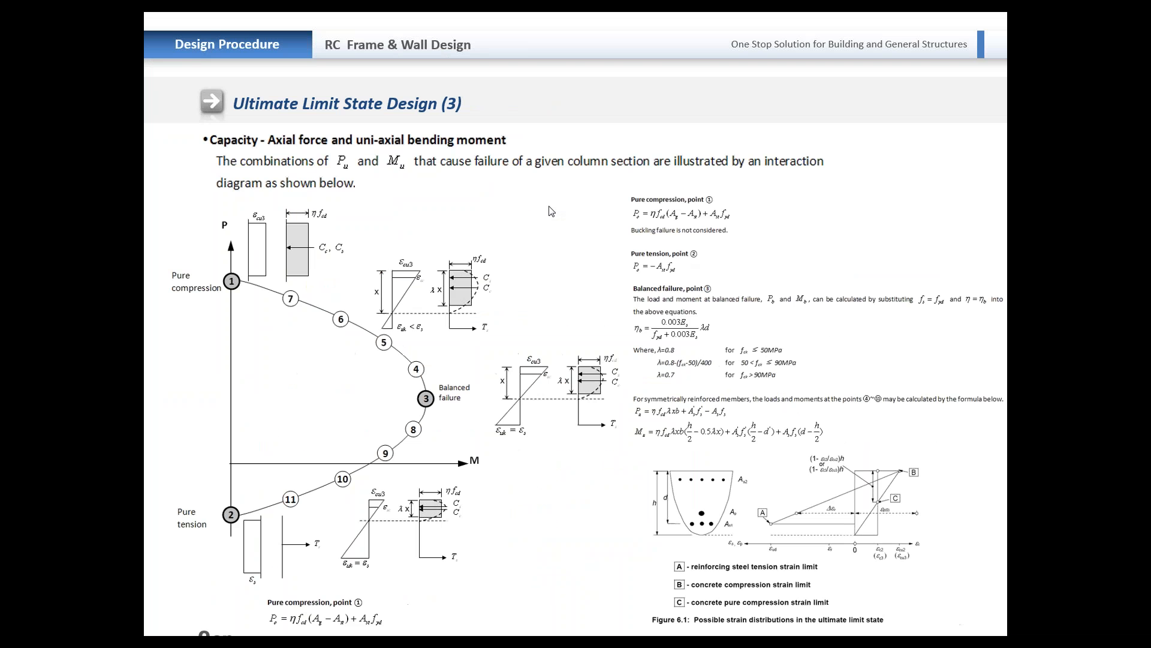
pyautogui.press('Right')
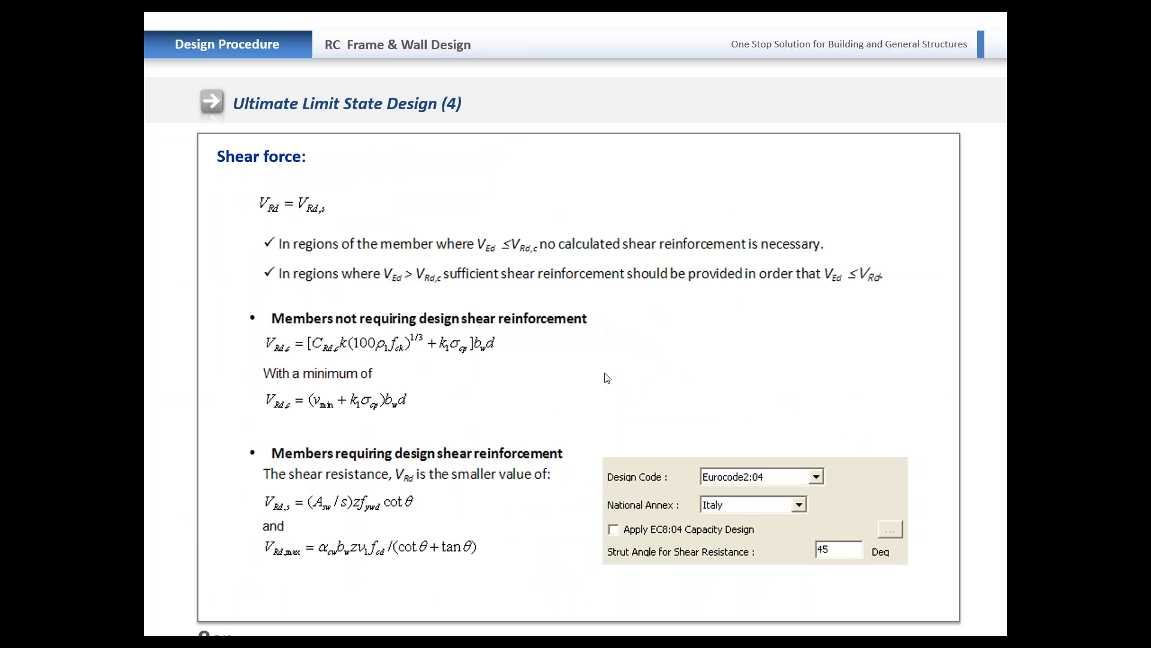
pyautogui.press('Right')
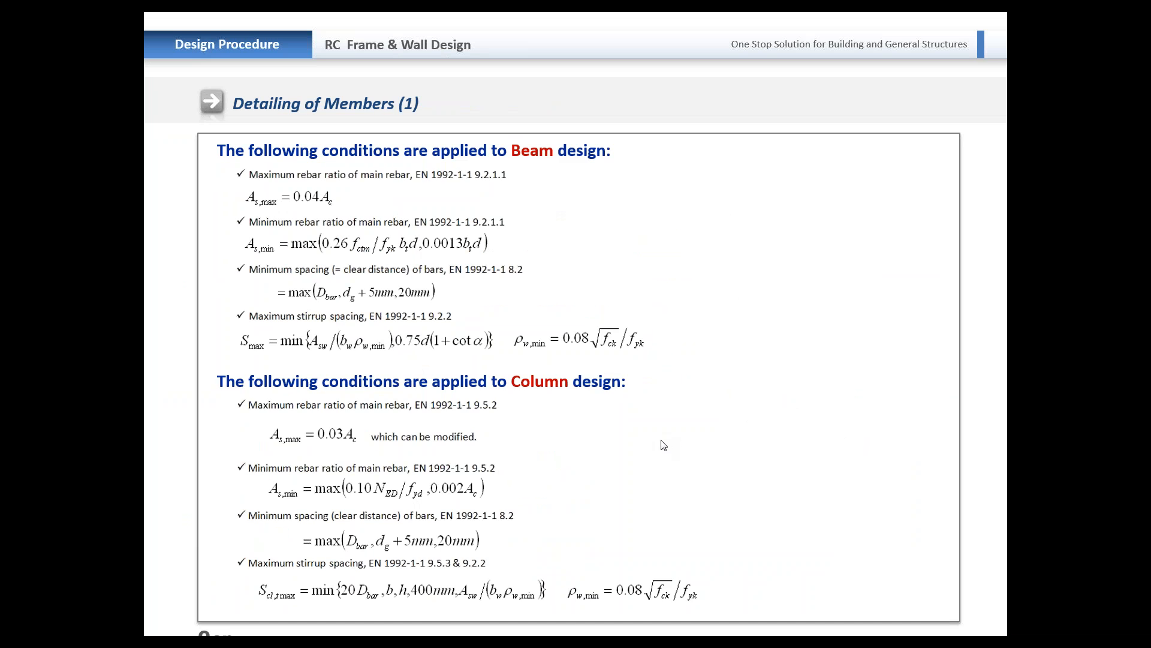
pyautogui.press('Right')
pyautogui.press('Right')
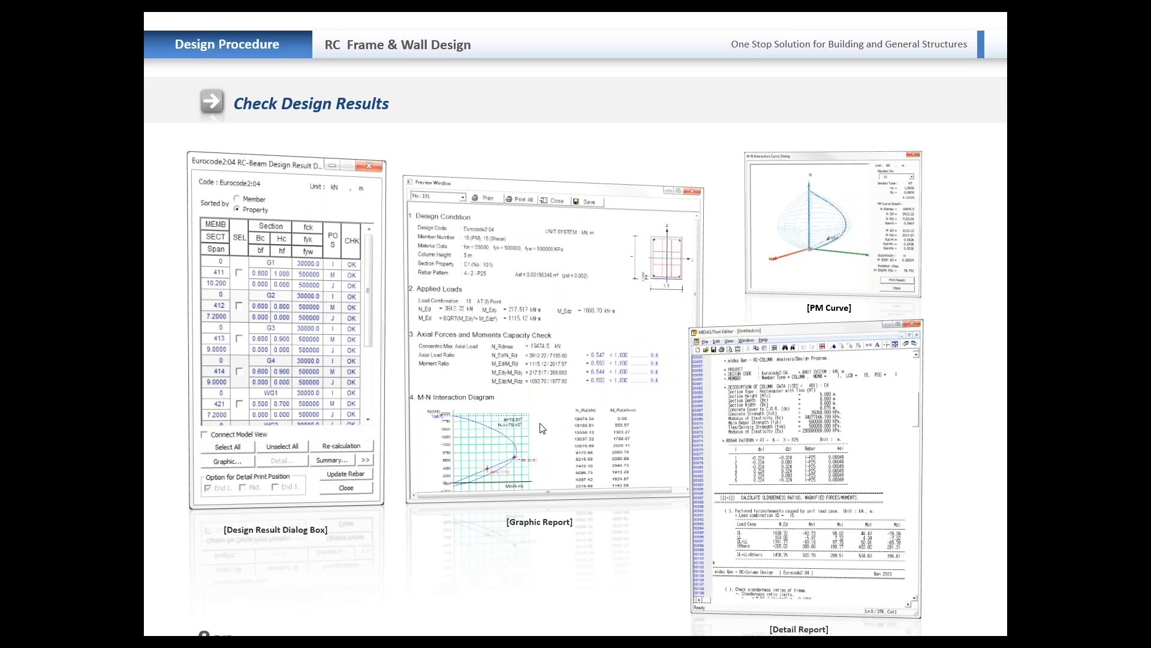
pyautogui.press('Right')
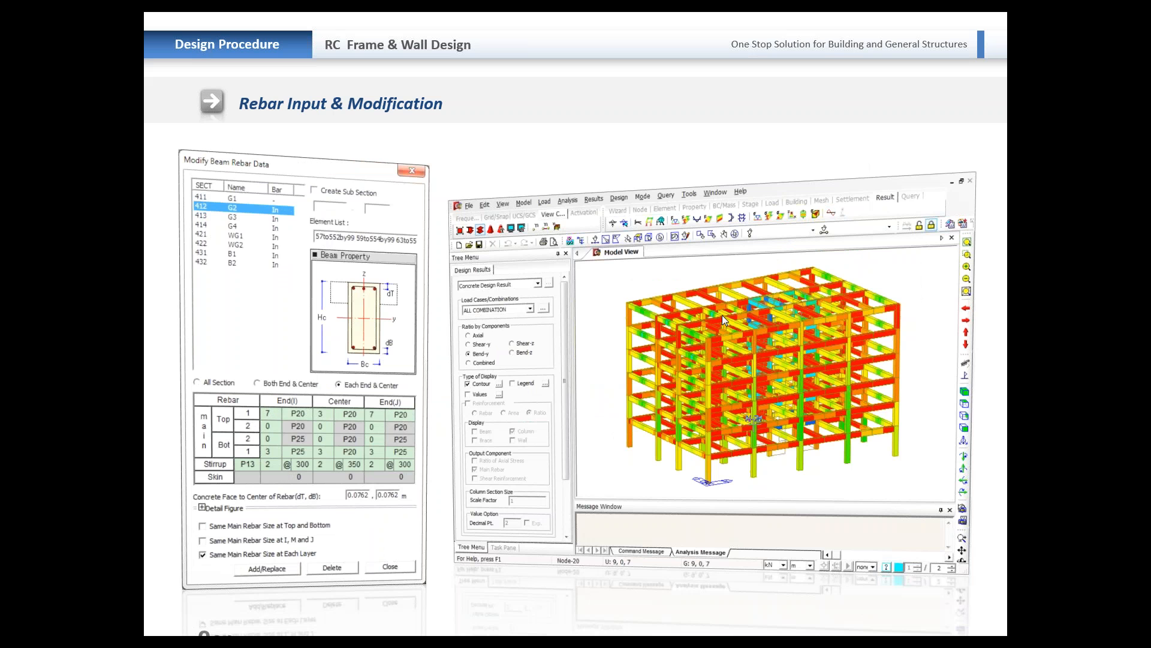
pyautogui.hotkey('alt', 'Tab')
pyautogui.press('Tab')
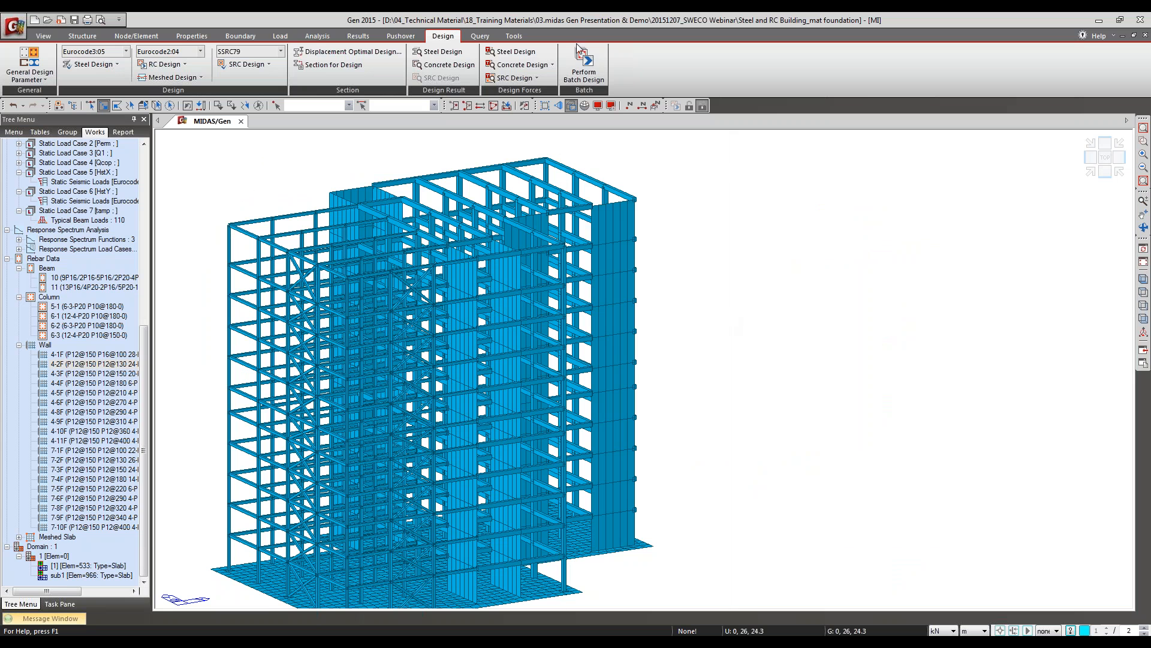
# Step: Display the concrete design results as a combined ratio contour with legend for load combination sluv1
pyautogui.click(447, 64)
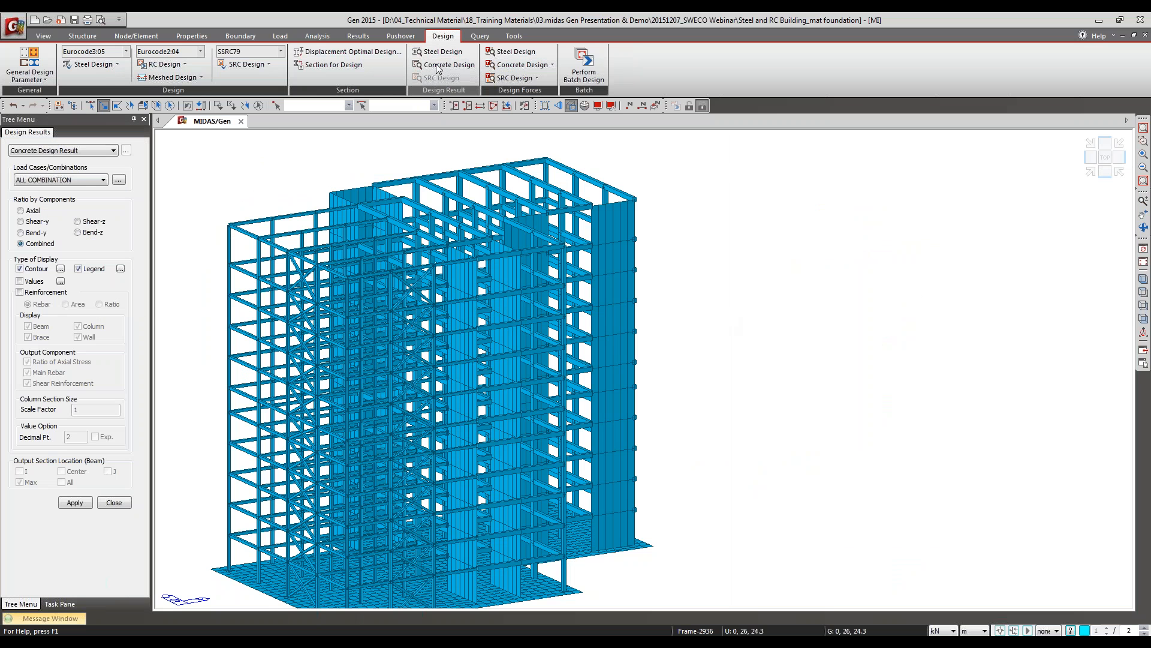
pyautogui.click(72, 179)
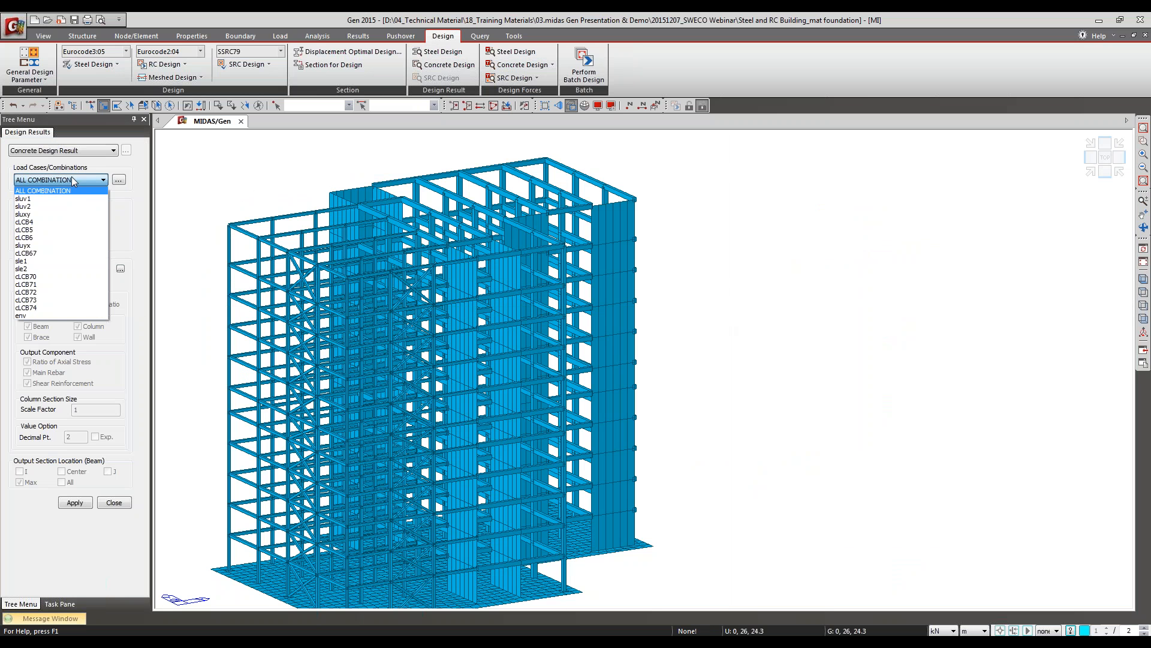
pyautogui.click(68, 193)
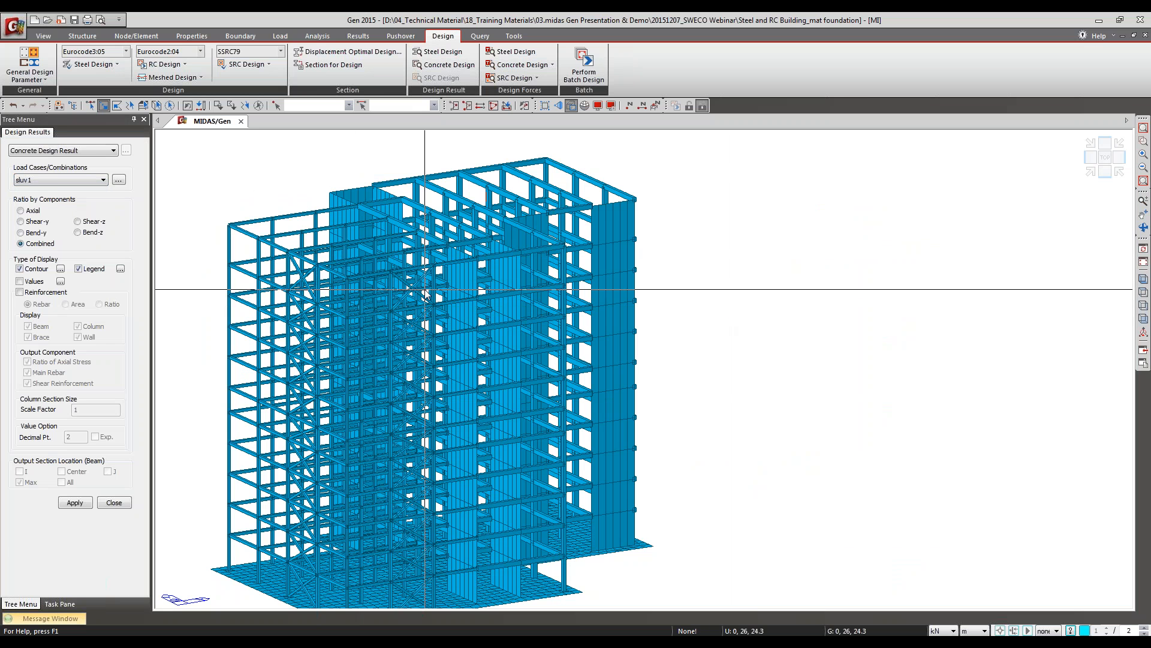
pyautogui.moveTo(418, 294); pyautogui.dragTo(560, 277, button='middle')
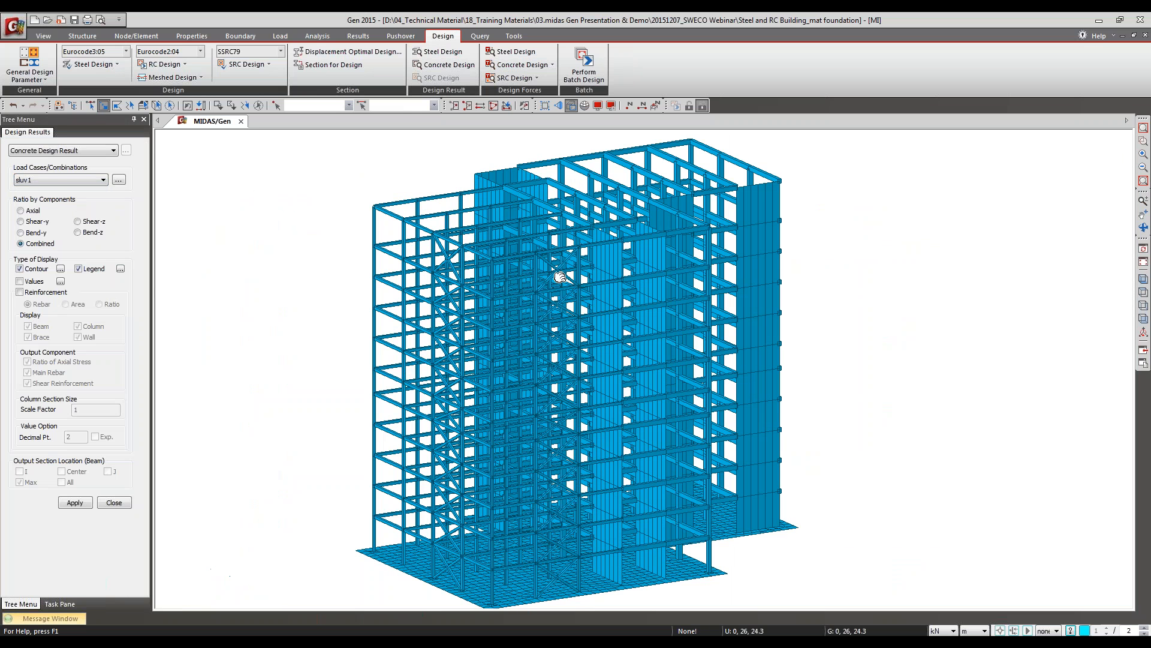
pyautogui.click(52, 178)
pyautogui.click(52, 200)
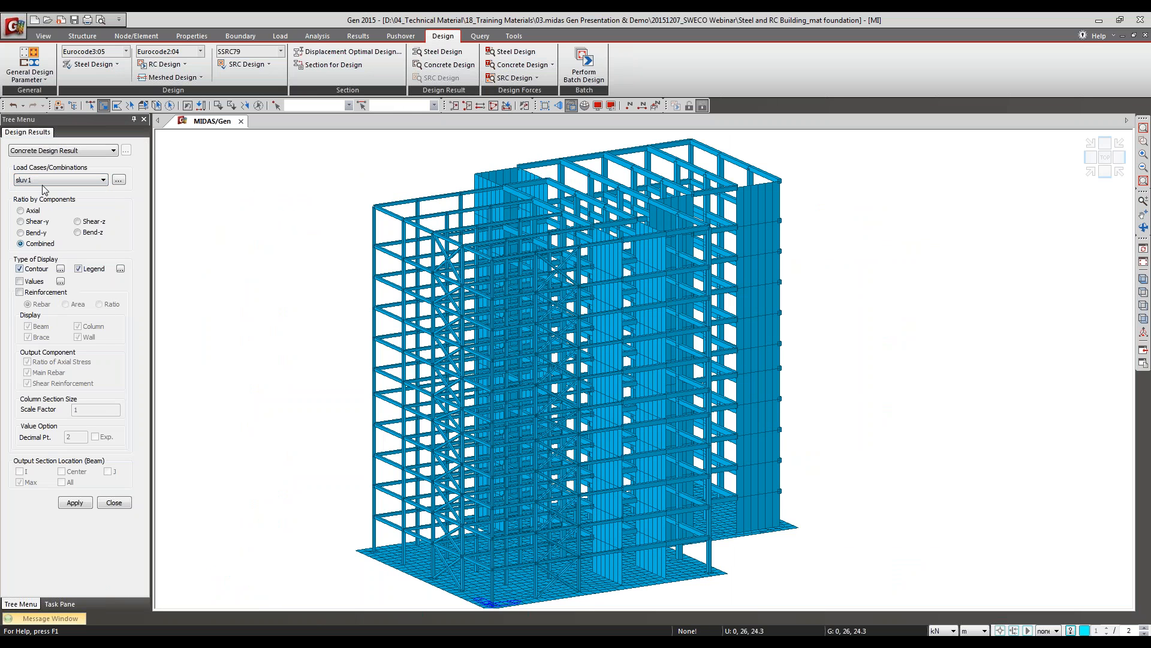
pyautogui.click(73, 503)
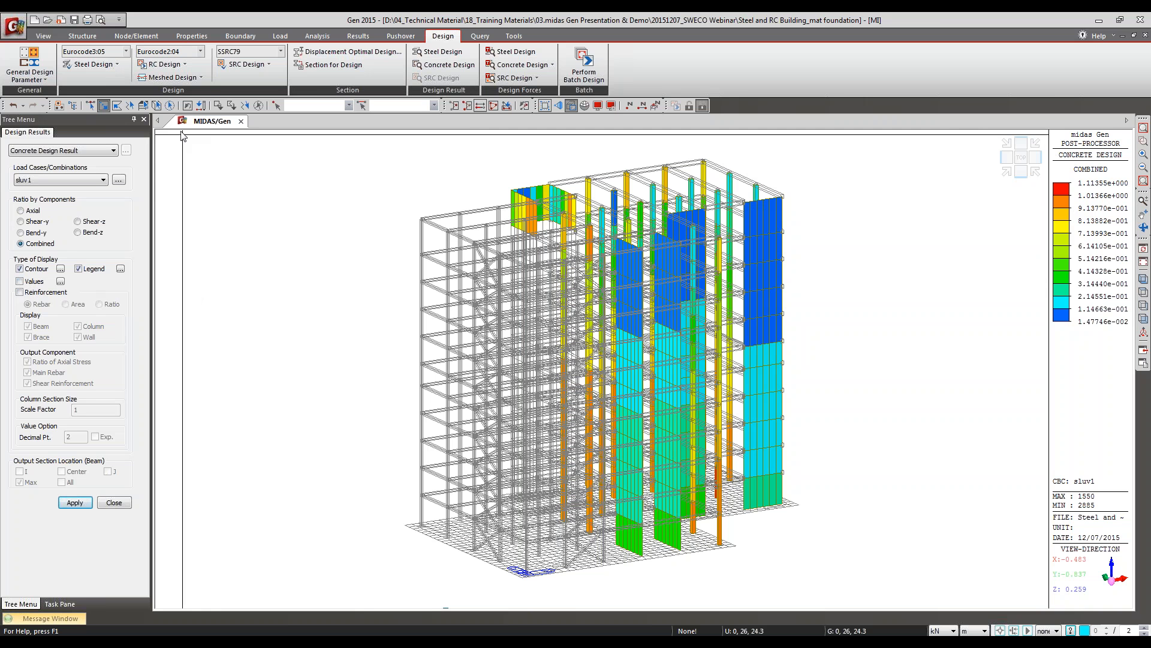
# Step: Isolate the top story from the front elevation and show its combined ratio contour in isometric view
pyautogui.click(1144, 292)
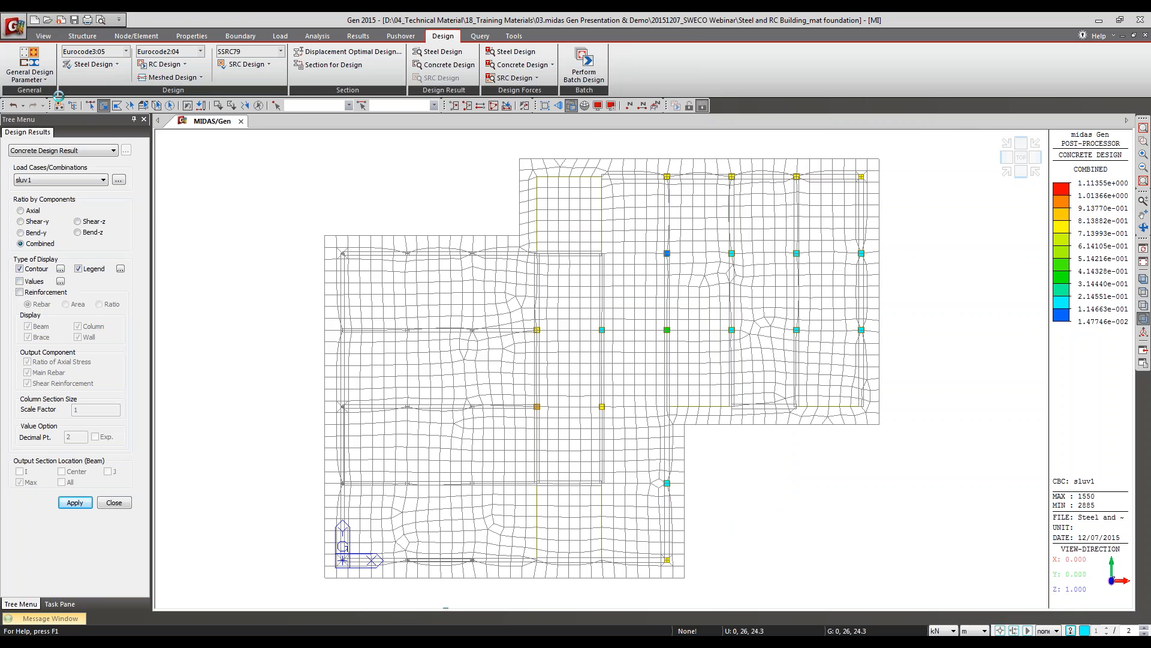
pyautogui.click(1142, 320)
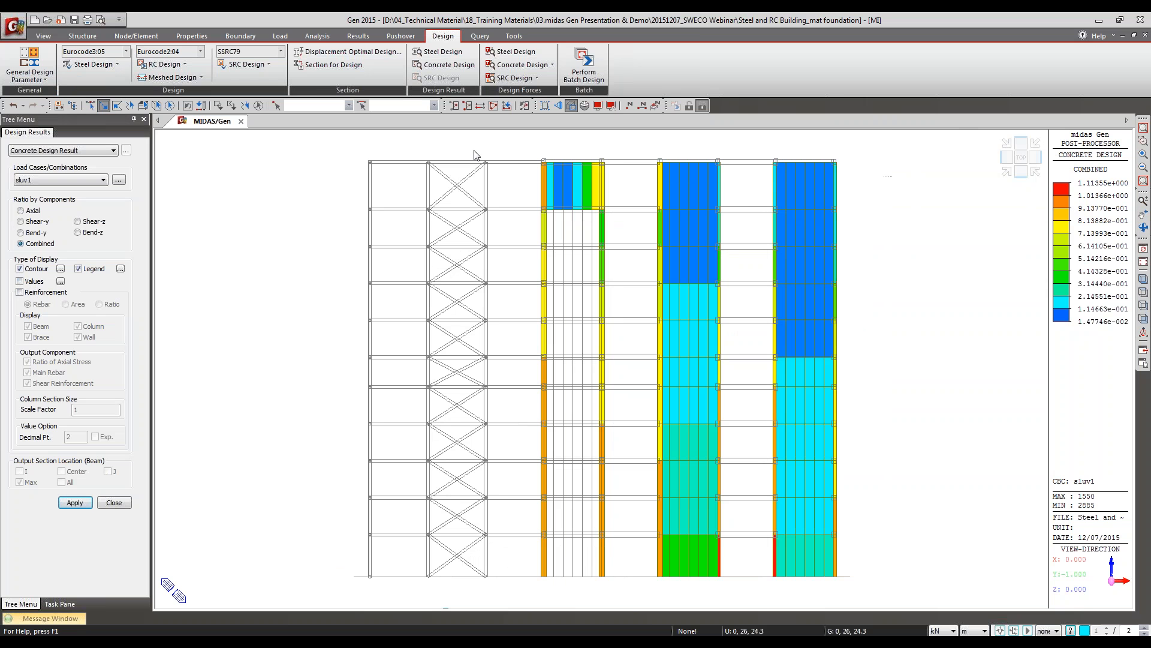
pyautogui.moveTo(427, 147); pyautogui.dragTo(308, 145)
pyautogui.press('F2')
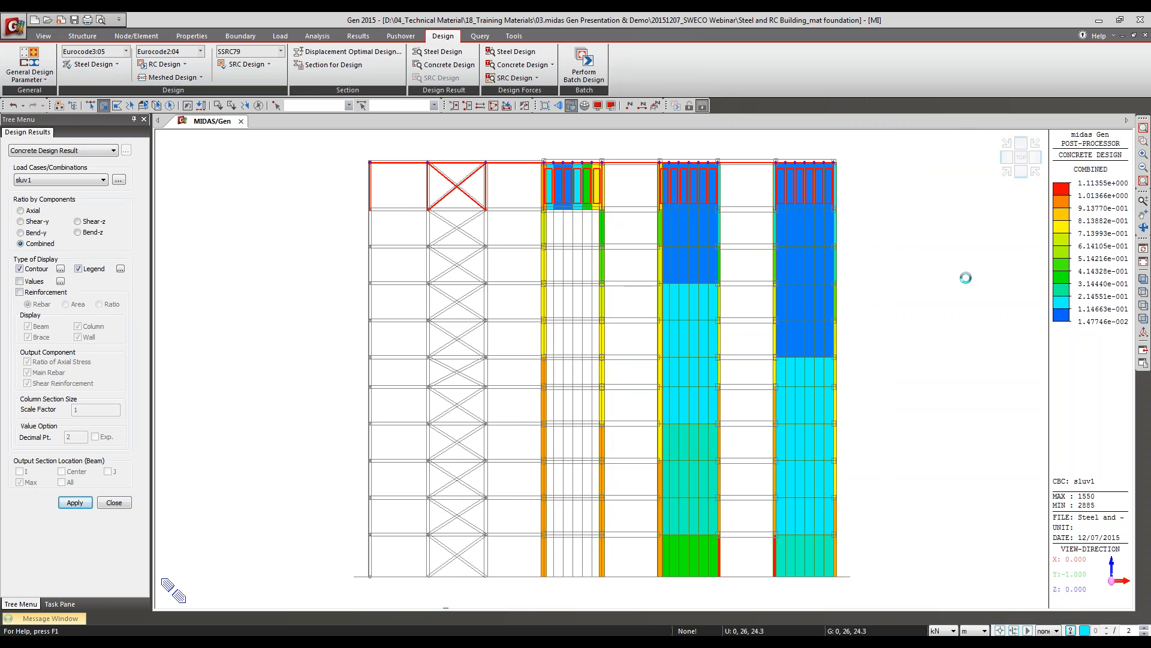
pyautogui.click(1144, 278)
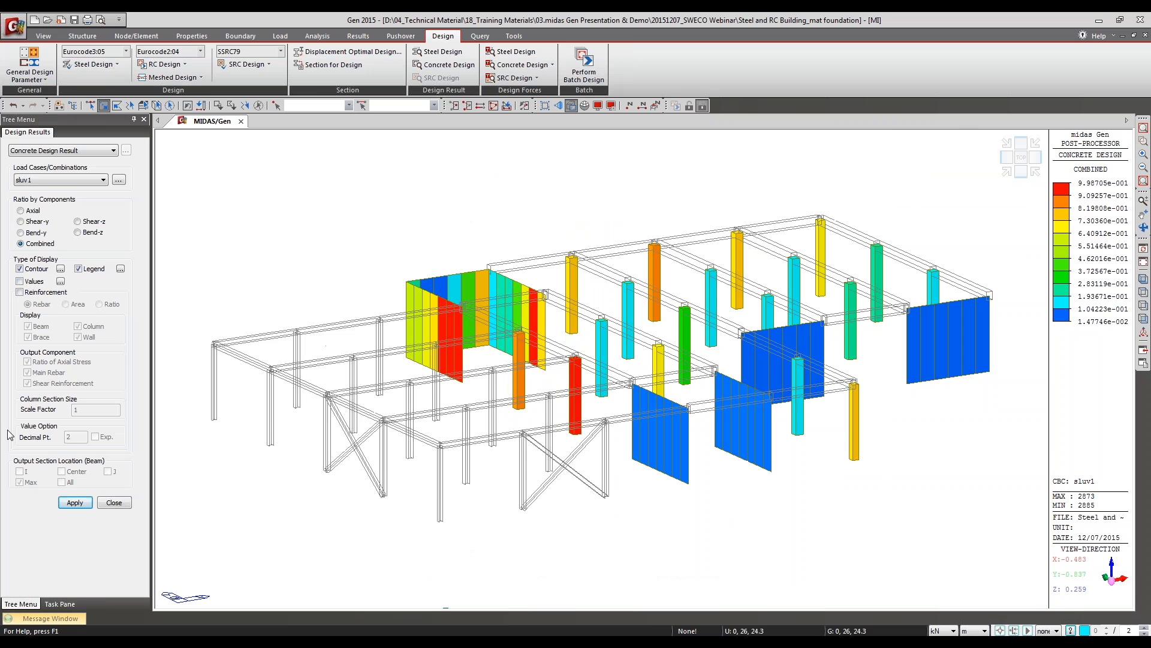
# Step: Display the designed rebar on the top-story columns only, inspect the column labels up close, and close the design results
pyautogui.click(20, 292)
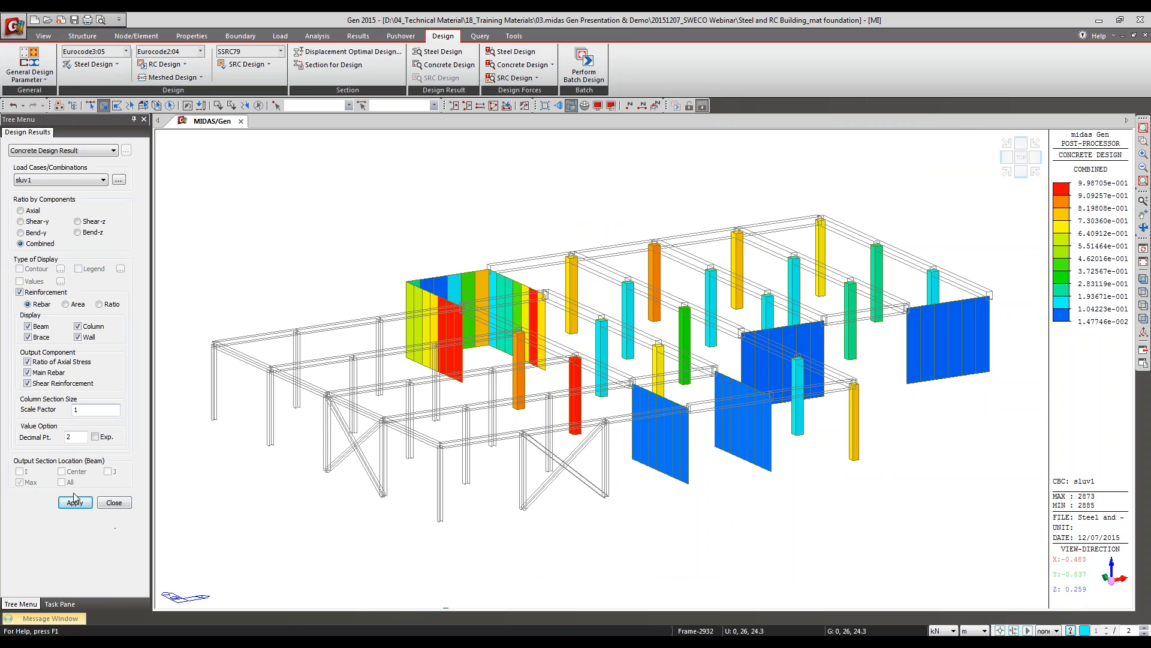
pyautogui.click(41, 337)
pyautogui.click(40, 327)
pyautogui.click(75, 503)
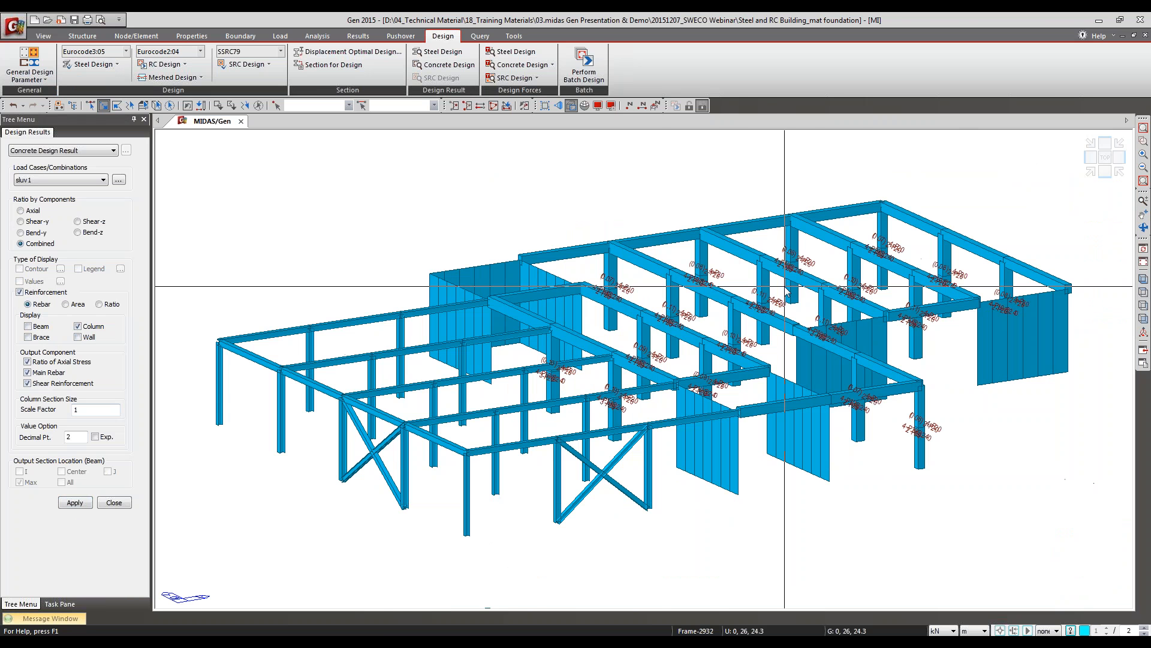
pyautogui.scroll(3, 787, 308)
pyautogui.scroll(3, 738, 336)
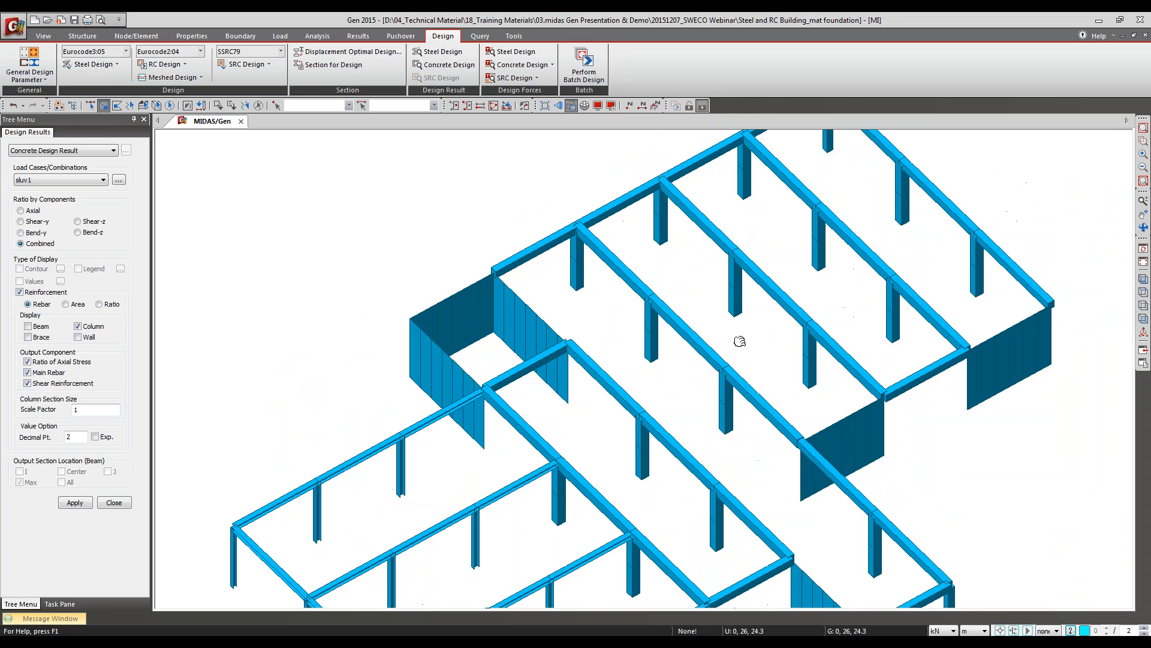
pyautogui.scroll(4, 725, 284)
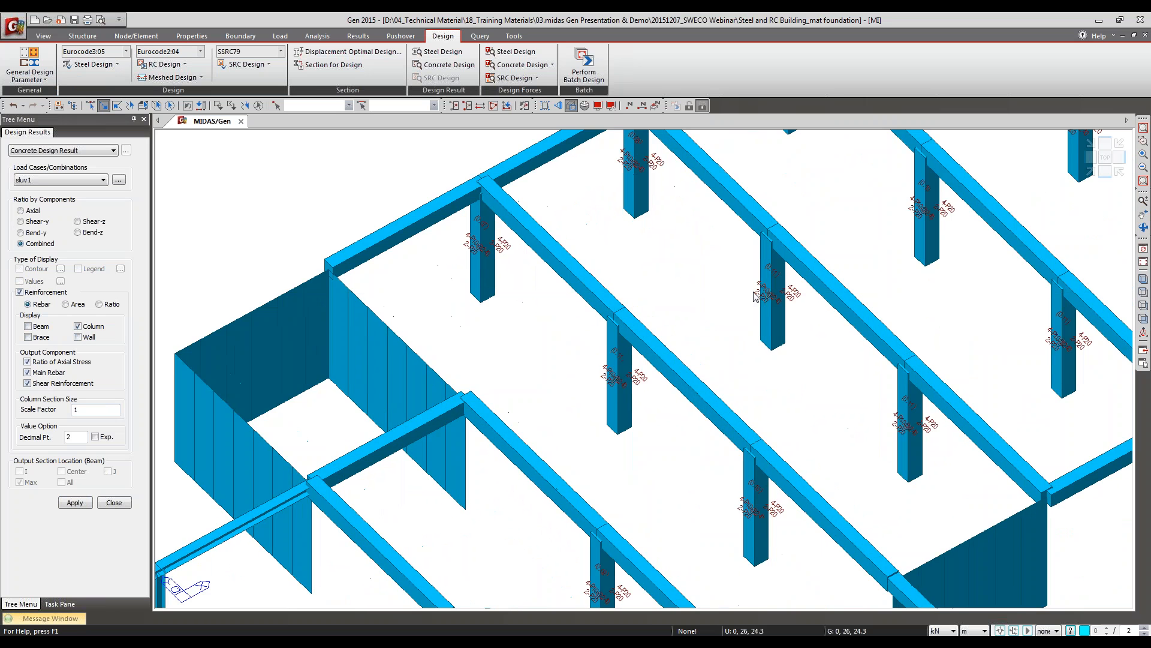
pyautogui.scroll(2, 976, 269)
pyautogui.scroll(1, 977, 270)
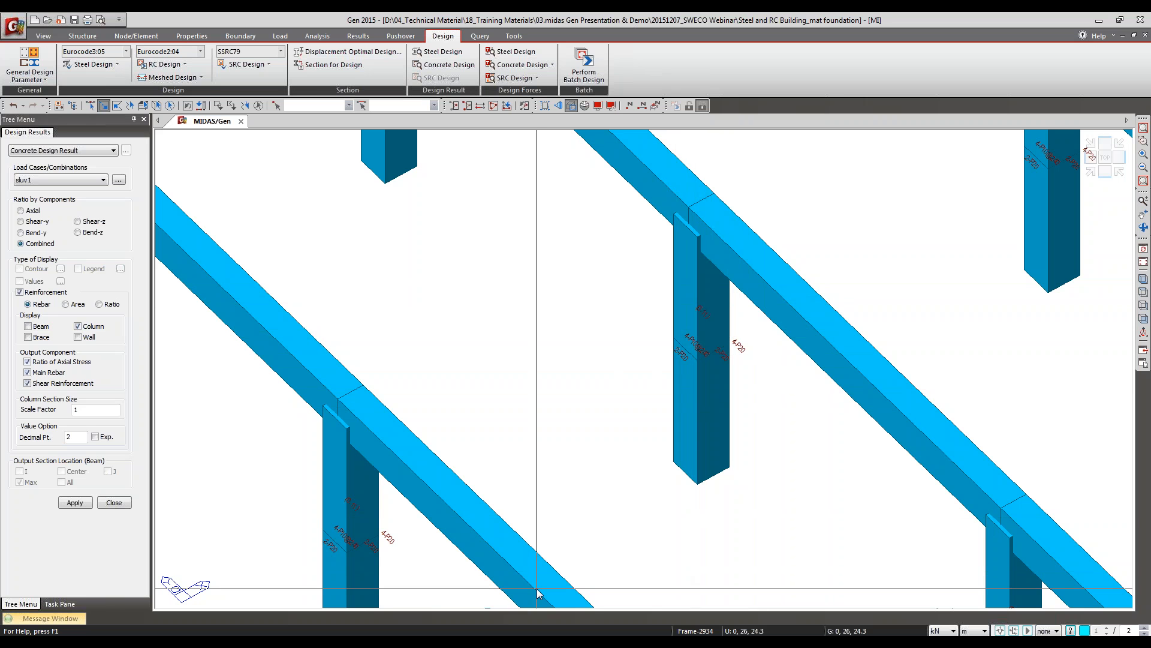
pyautogui.click(117, 503)
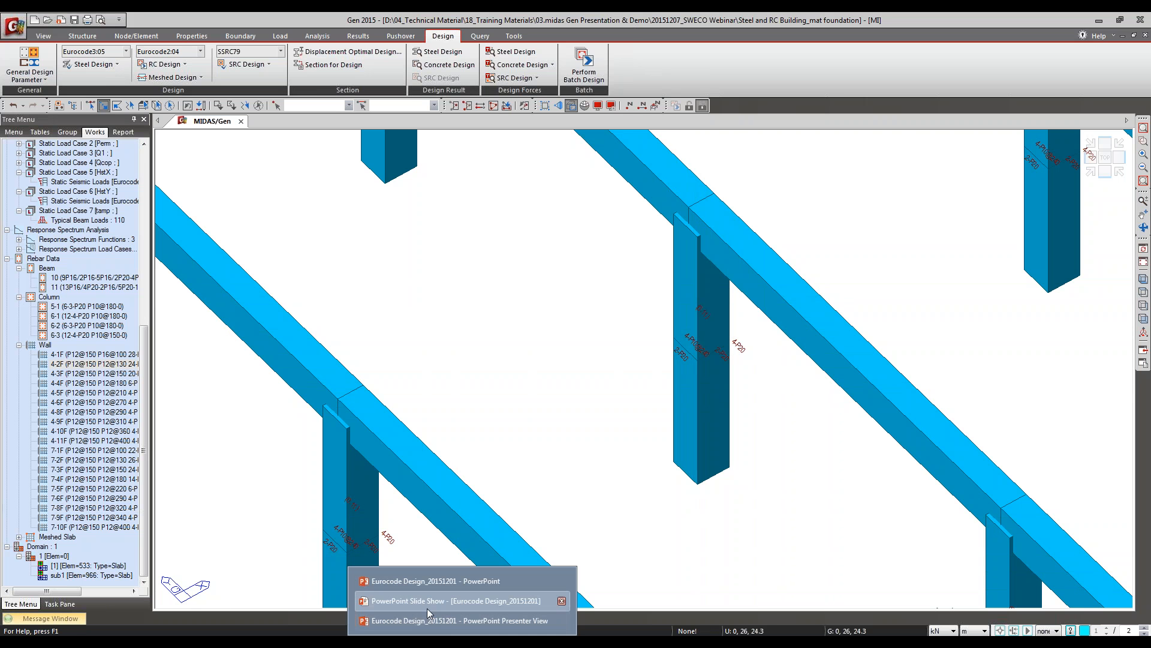
# Step: Switch to the PowerPoint slide show, view the Section for Design slide, and return to midas Gen
pyautogui.click(427, 603)
pyautogui.press('Right')
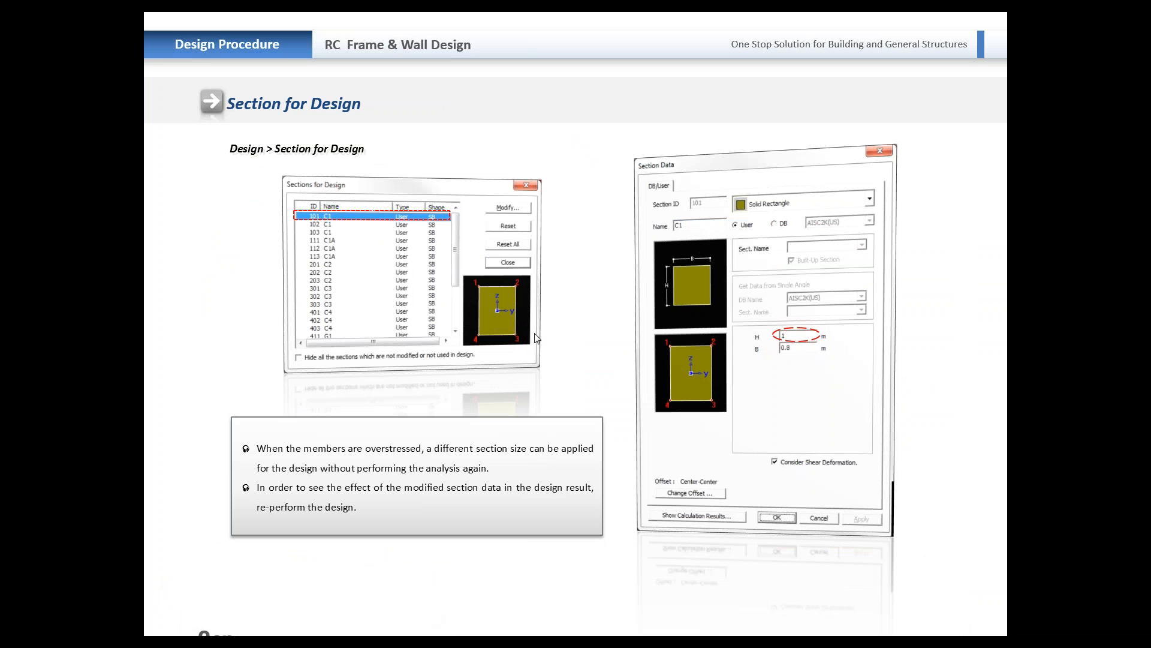
pyautogui.hotkey('alt', 'Tab')
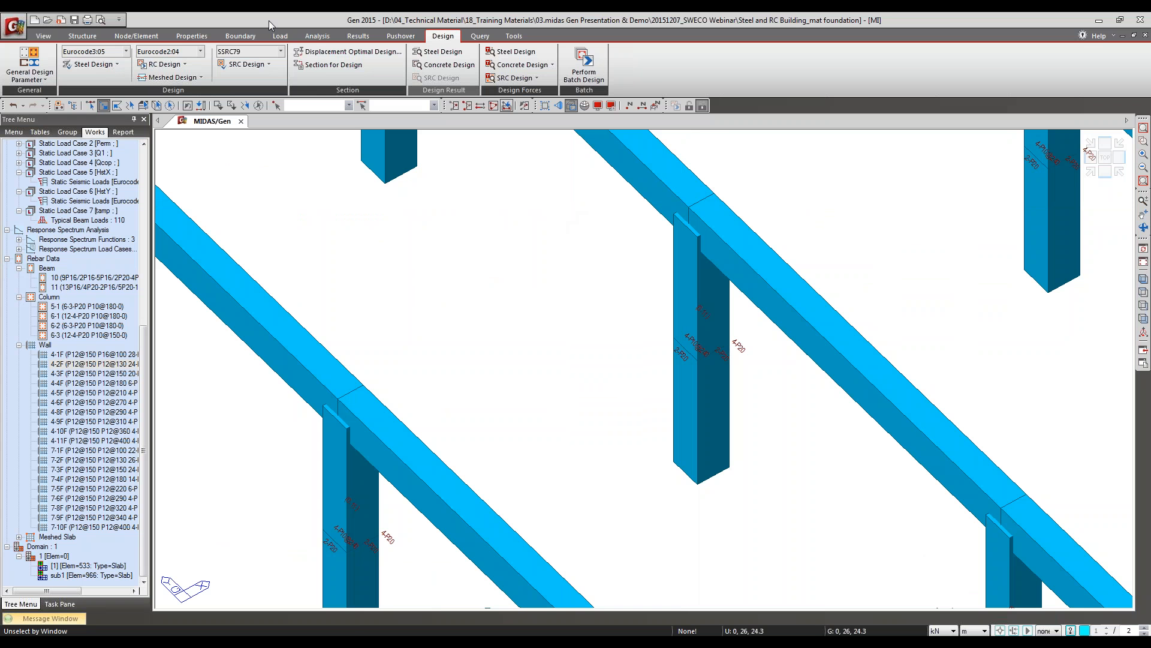
pyautogui.click(163, 64)
pyautogui.moveTo(240, 334)
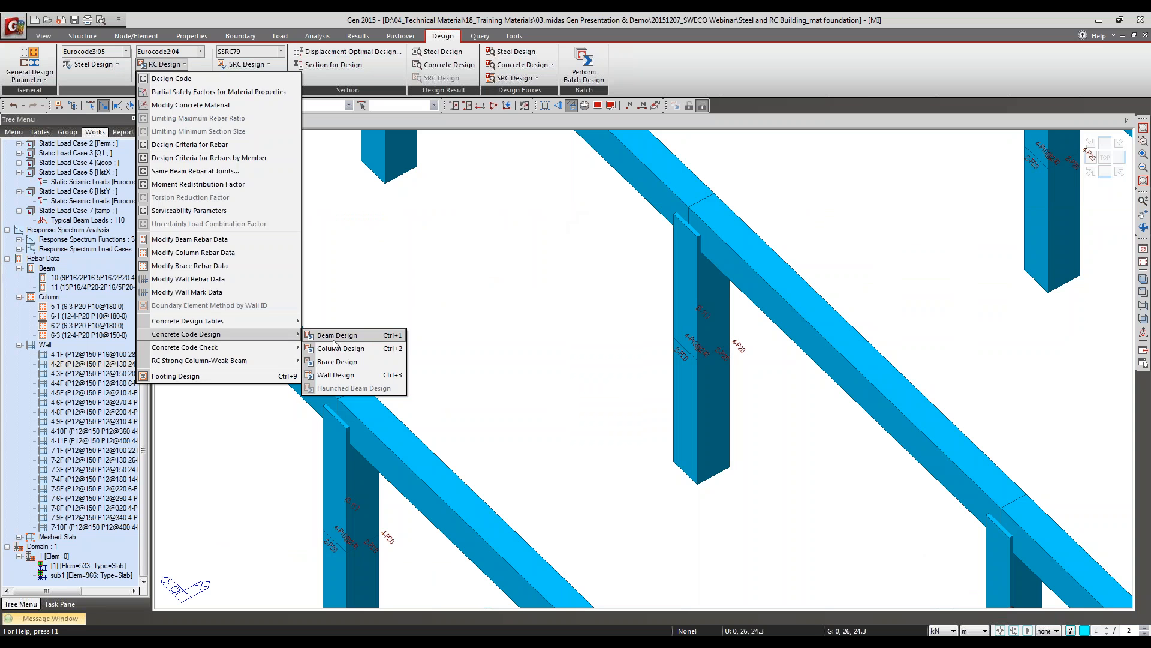
pyautogui.click(373, 340)
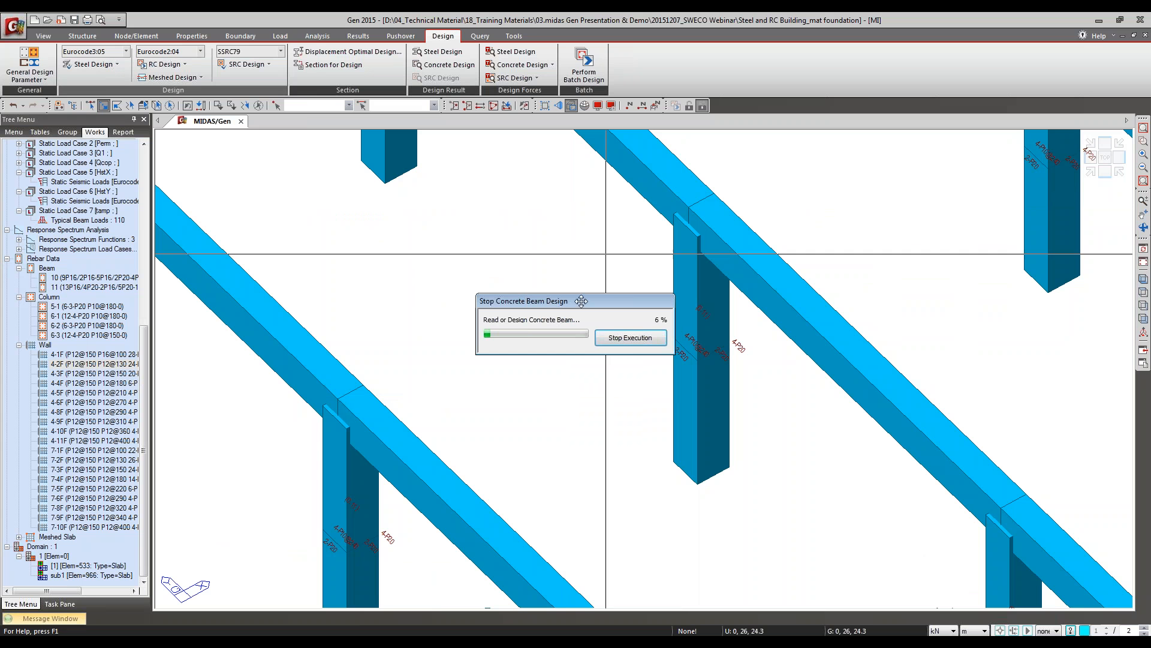
pyautogui.click(1143, 263)
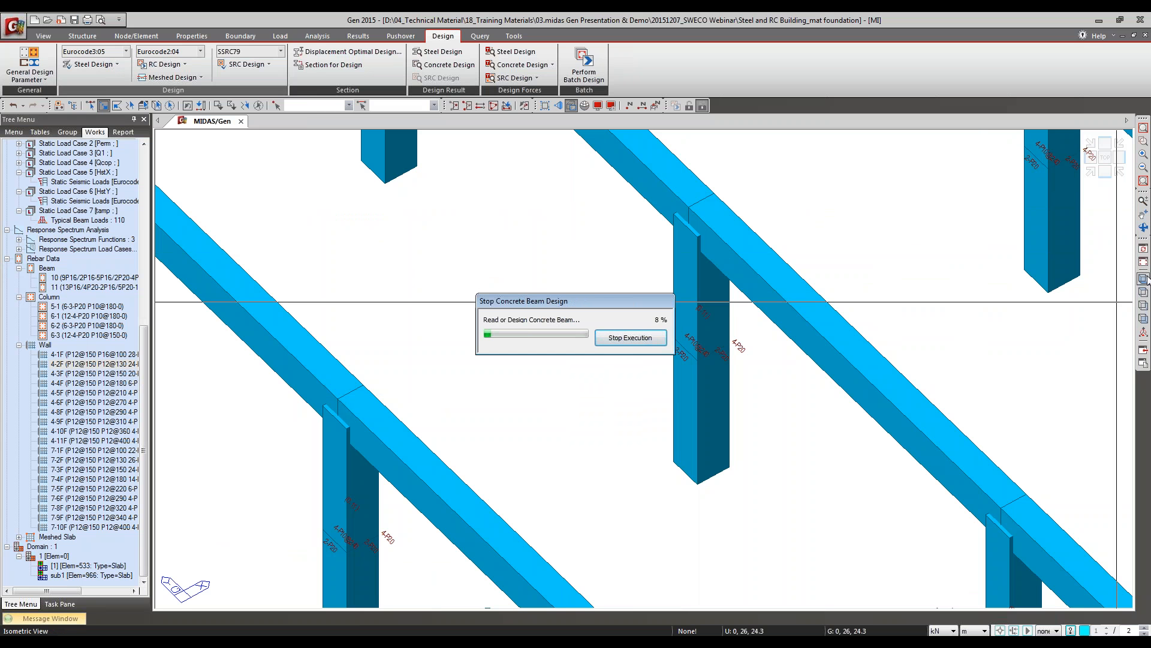
pyautogui.click(640, 340)
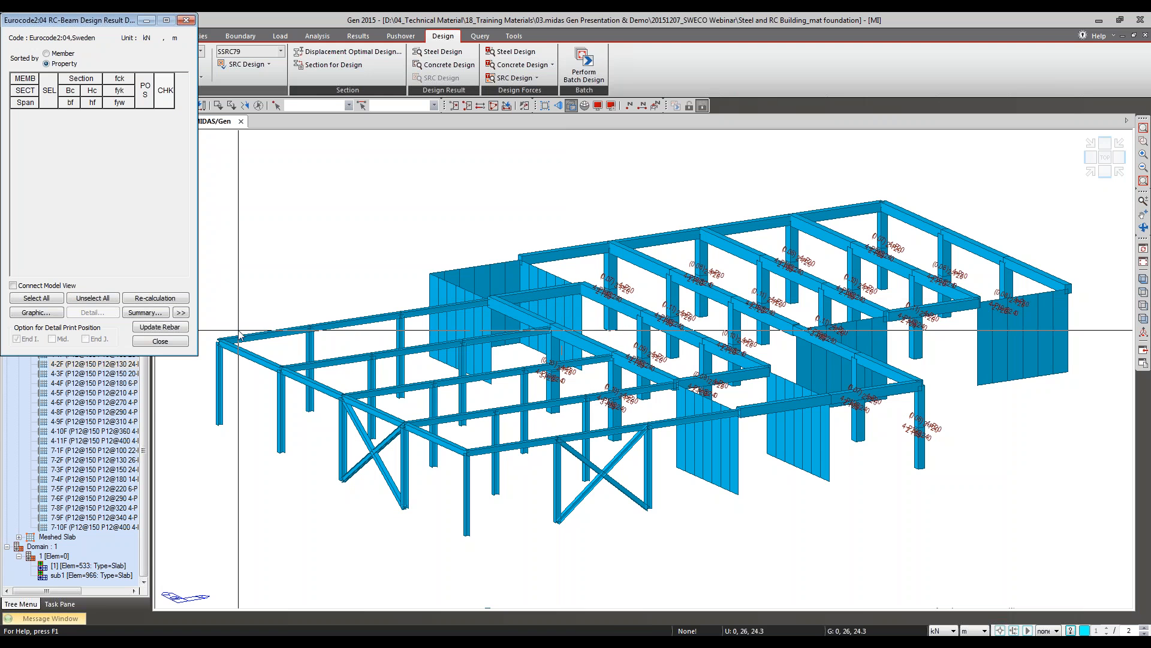
pyautogui.click(172, 341)
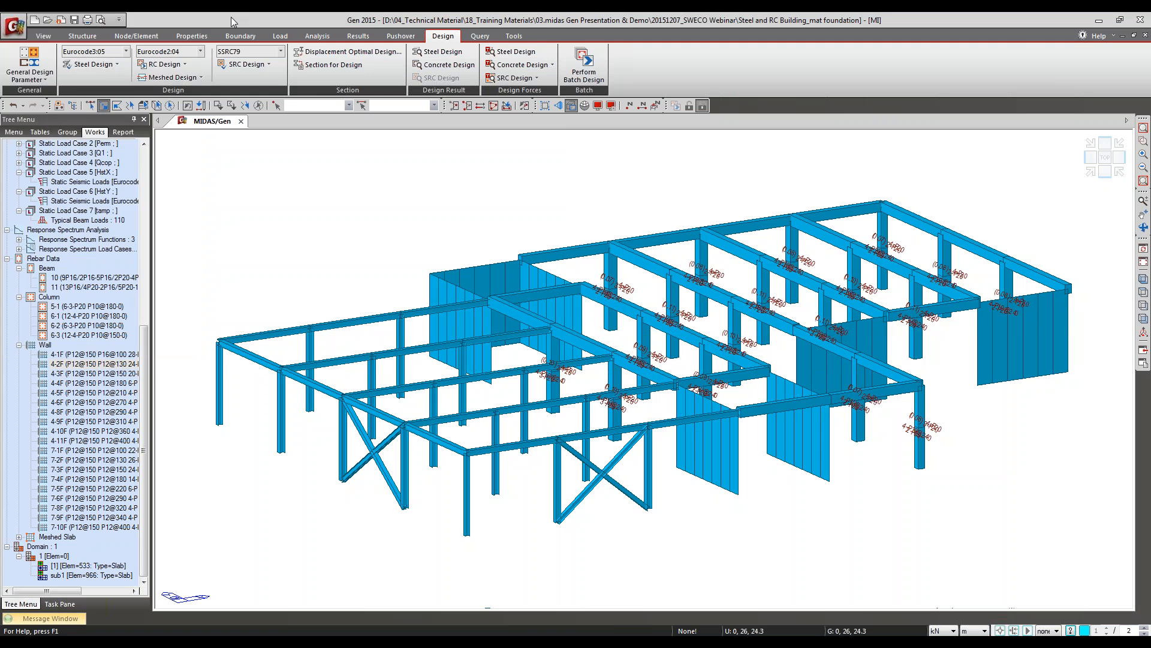
pyautogui.click(167, 64)
pyautogui.click(207, 12)
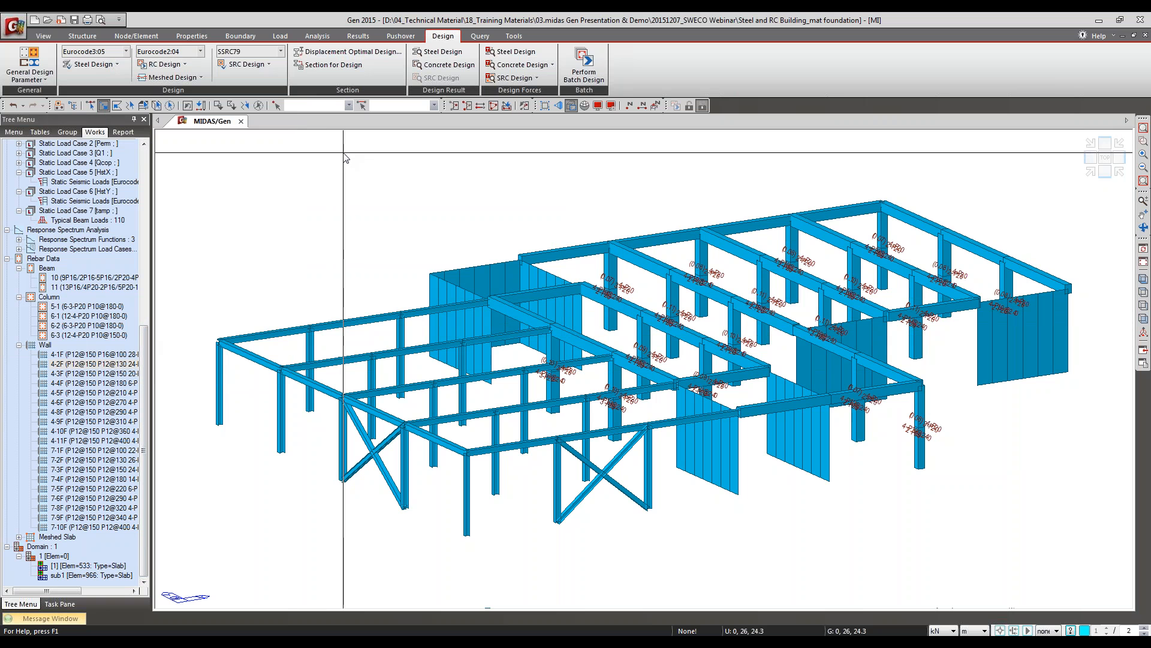
# Step: Reactivate the whole model and select the full-height end frame at the high-X side of the building
pyautogui.click(493, 105)
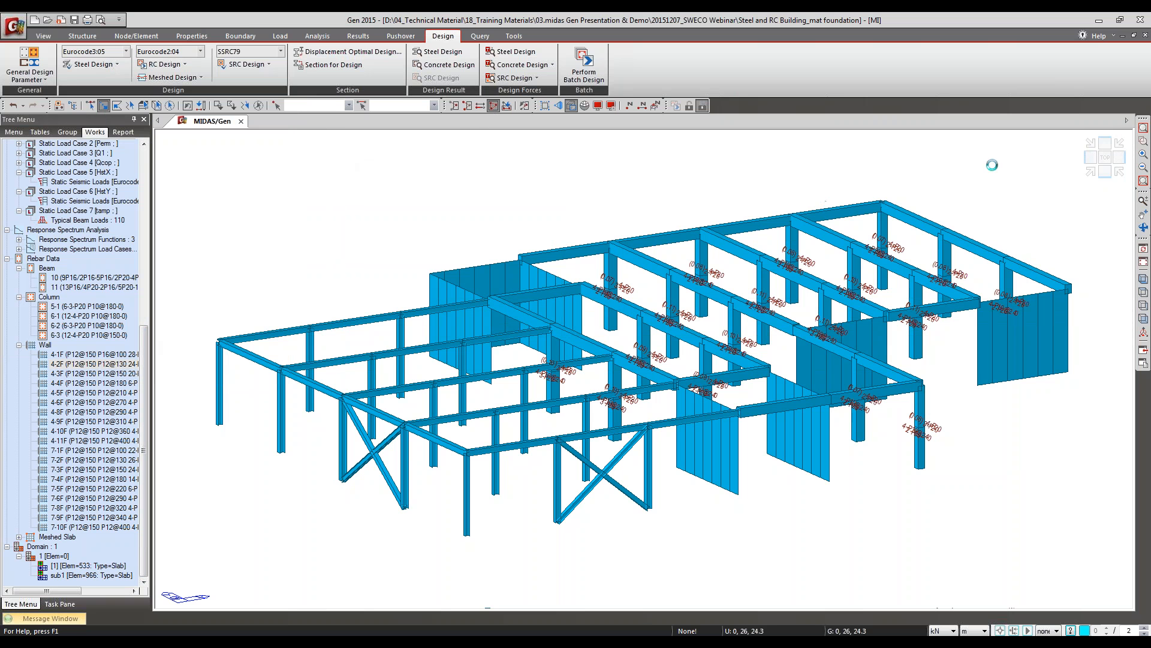
pyautogui.click(1142, 262)
pyautogui.click(1142, 248)
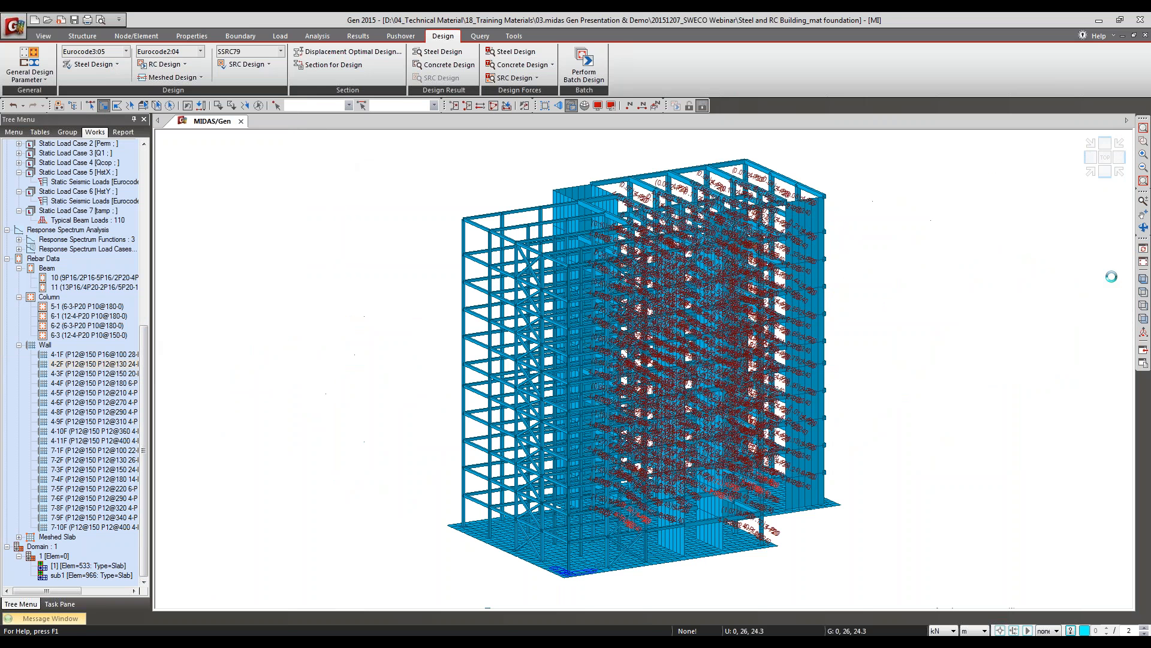
pyautogui.click(1144, 318)
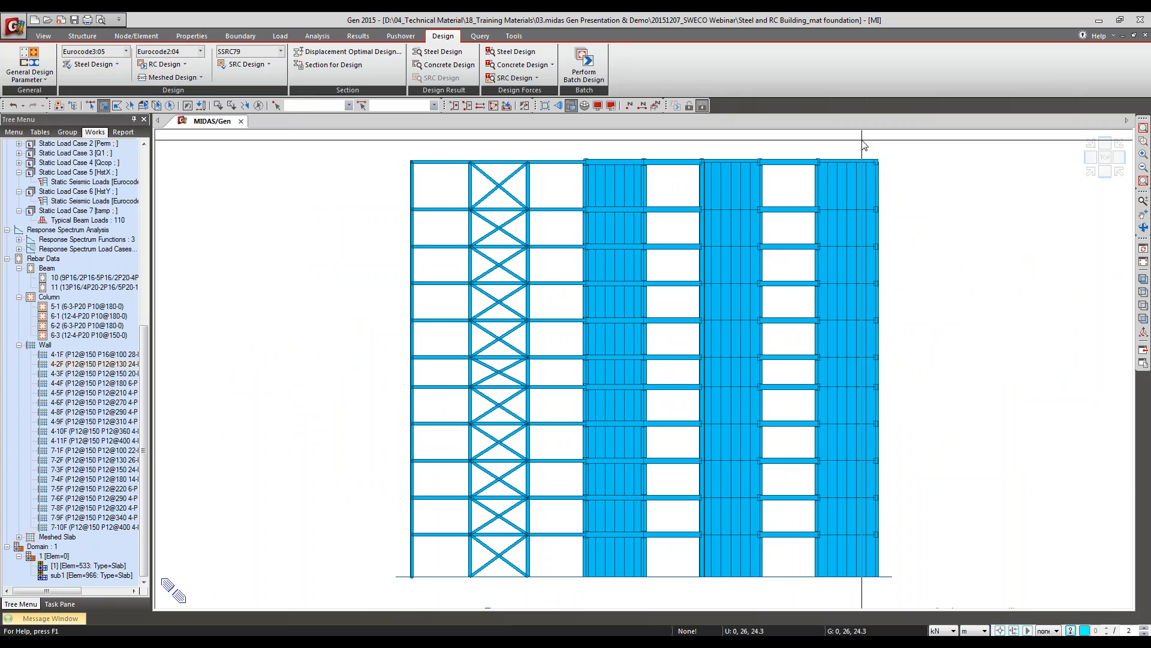
pyautogui.moveTo(864, 143); pyautogui.dragTo(917, 595)
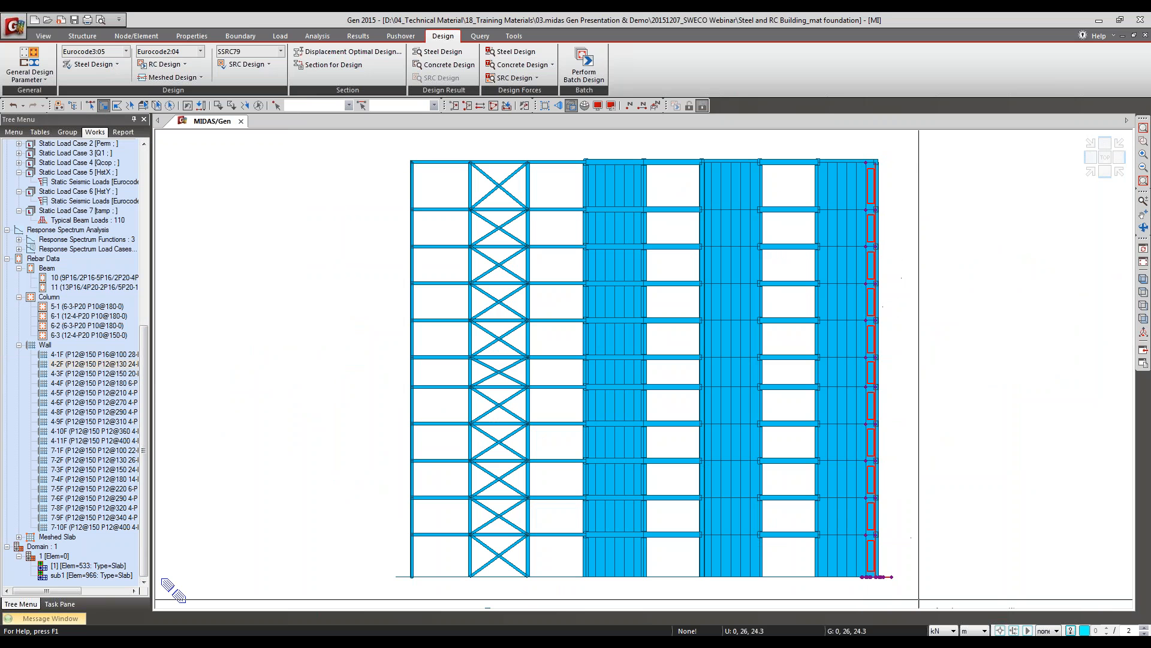
pyautogui.click(1144, 279)
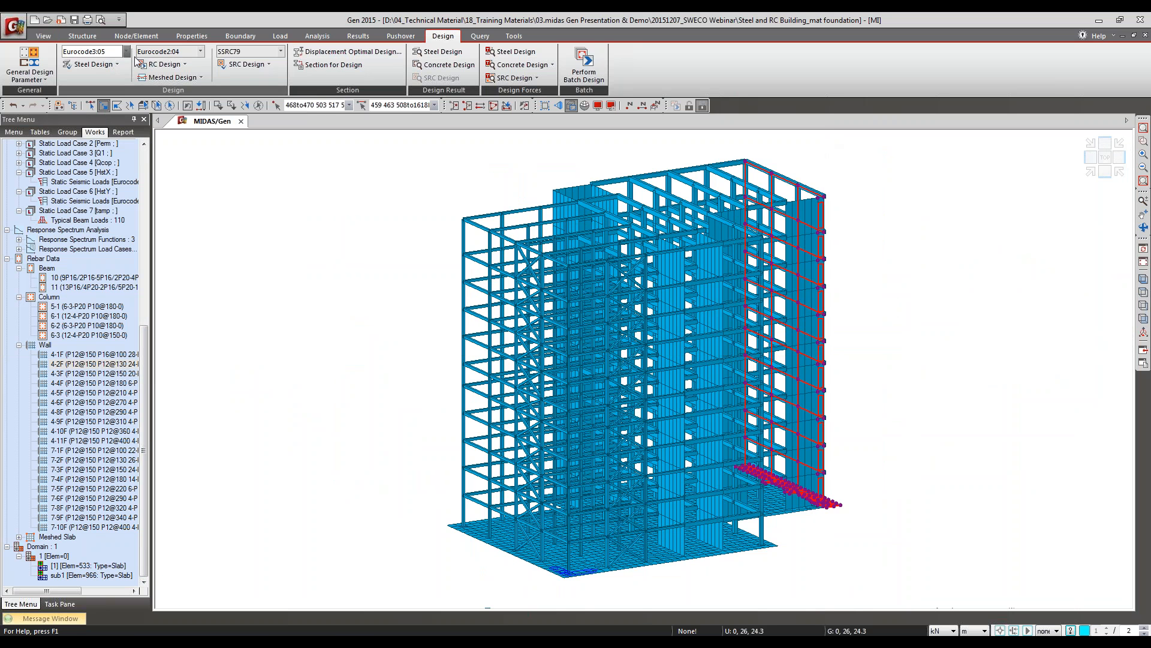
# Step: Run the concrete code design for the selected beams and list the expanded results by member
pyautogui.click(160, 64)
pyautogui.moveTo(252, 336)
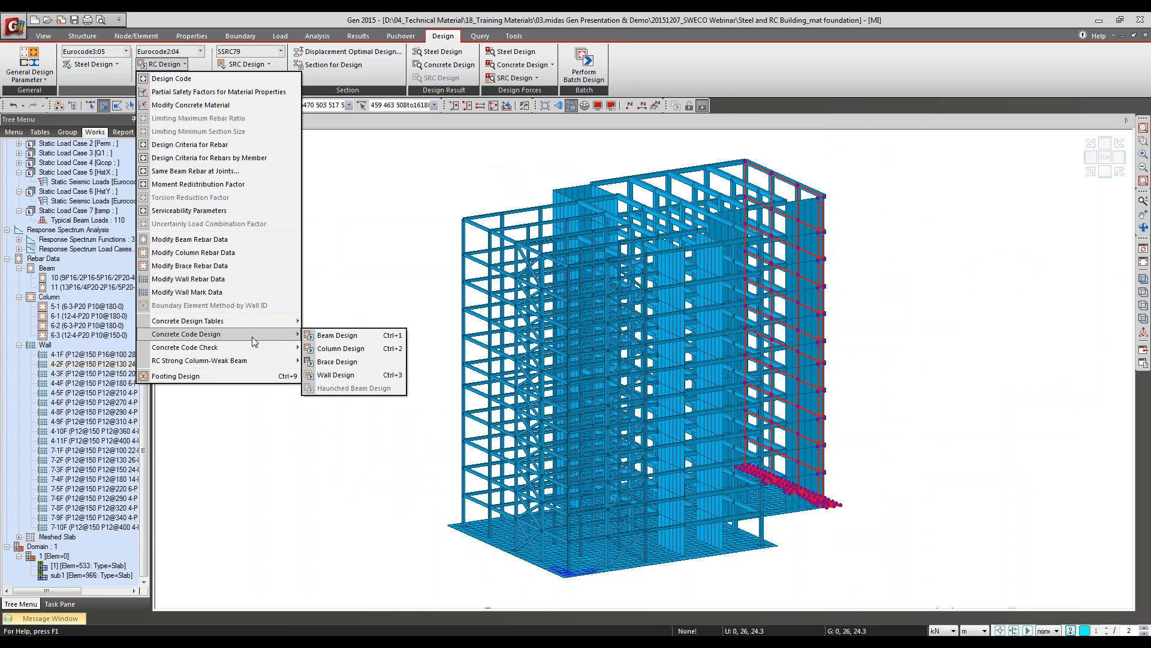
pyautogui.click(325, 336)
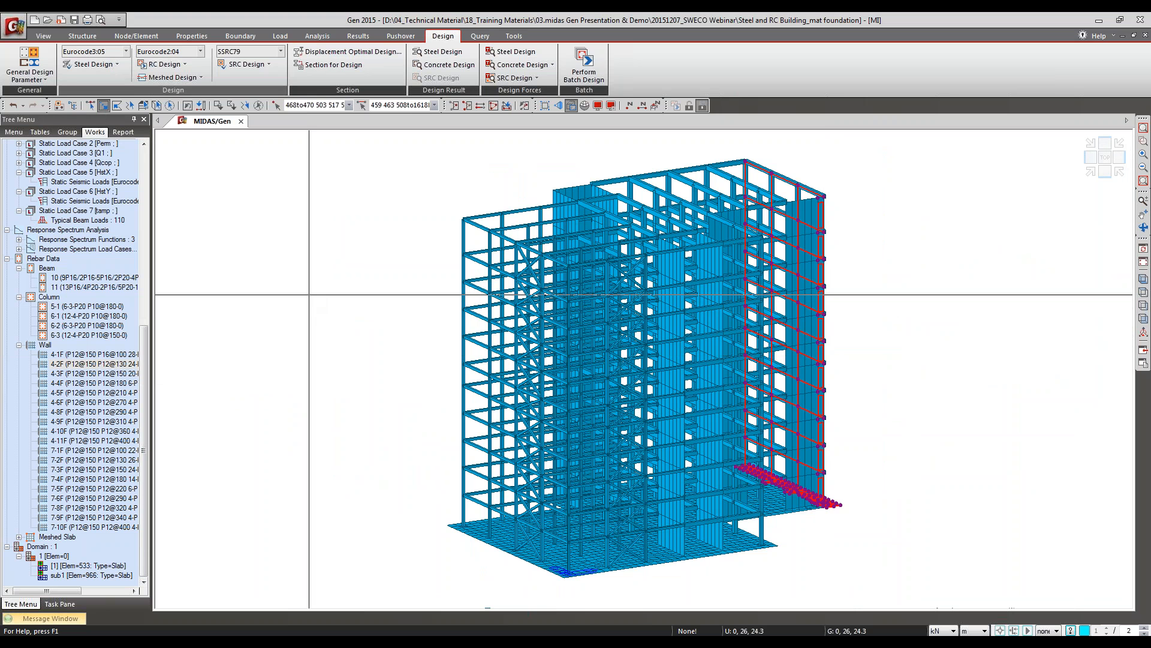
pyautogui.click(182, 312)
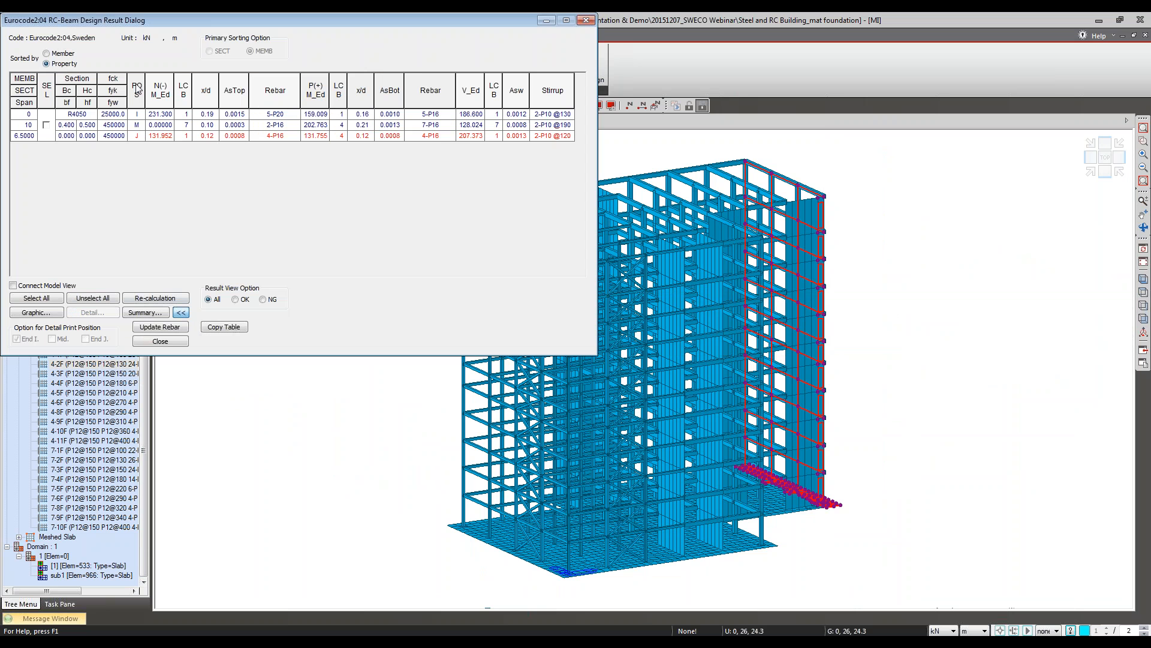
pyautogui.click(54, 55)
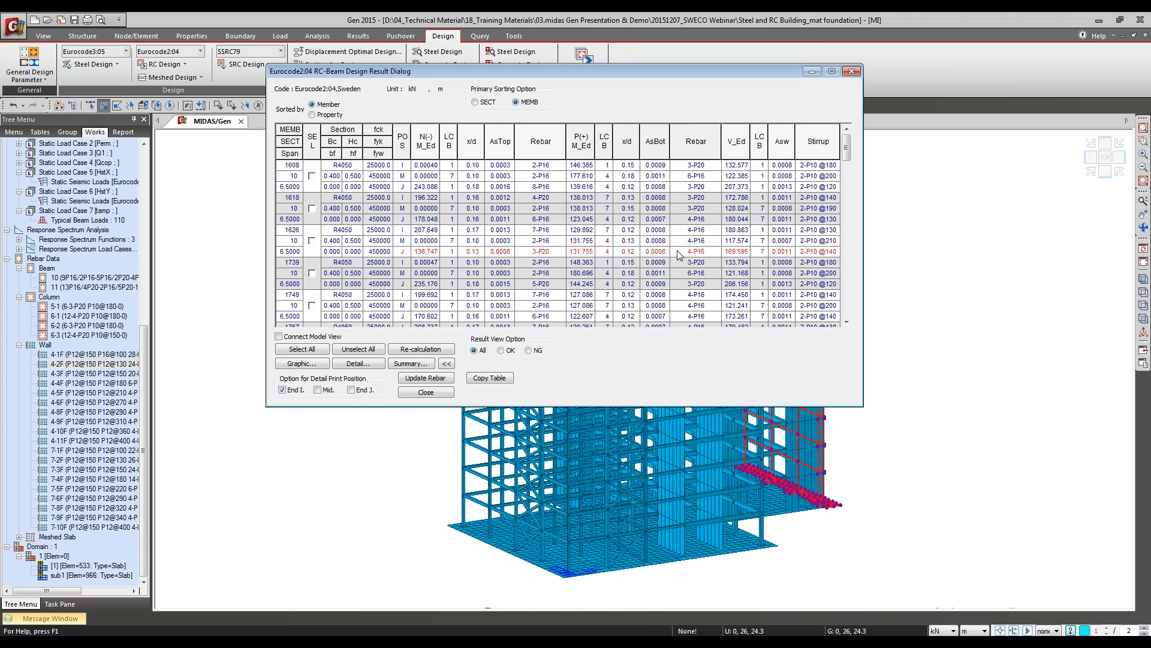
# Step: Open the graphic report for beam member 1626 and review its section diagrams and bending and shear capacity checks
pyautogui.click(425, 252)
pyautogui.click(311, 240)
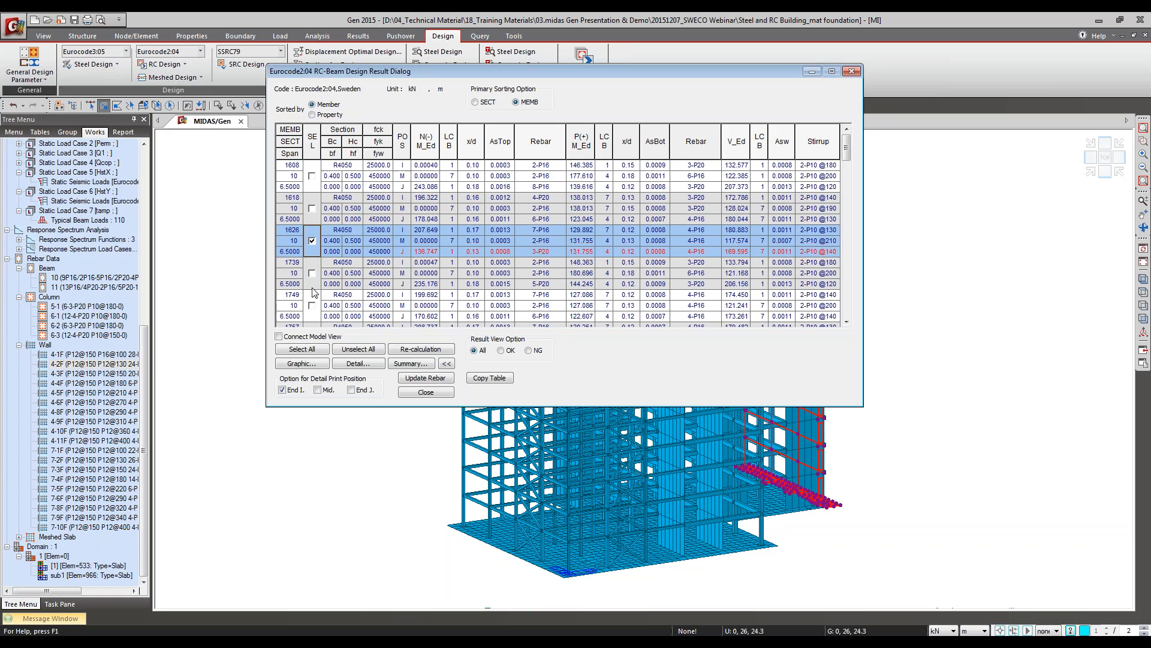
pyautogui.click(312, 363)
pyautogui.moveTo(408, 359); pyautogui.dragTo(478, 615)
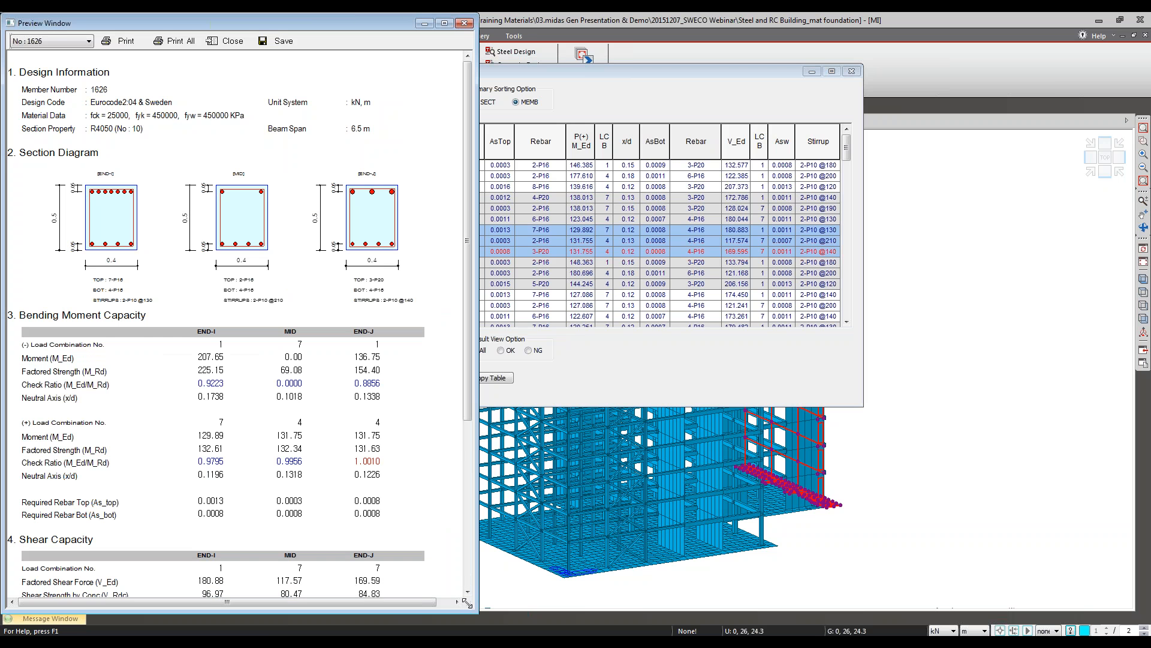
pyautogui.scroll(-1, 291, 517)
pyautogui.scroll(-1, 291, 516)
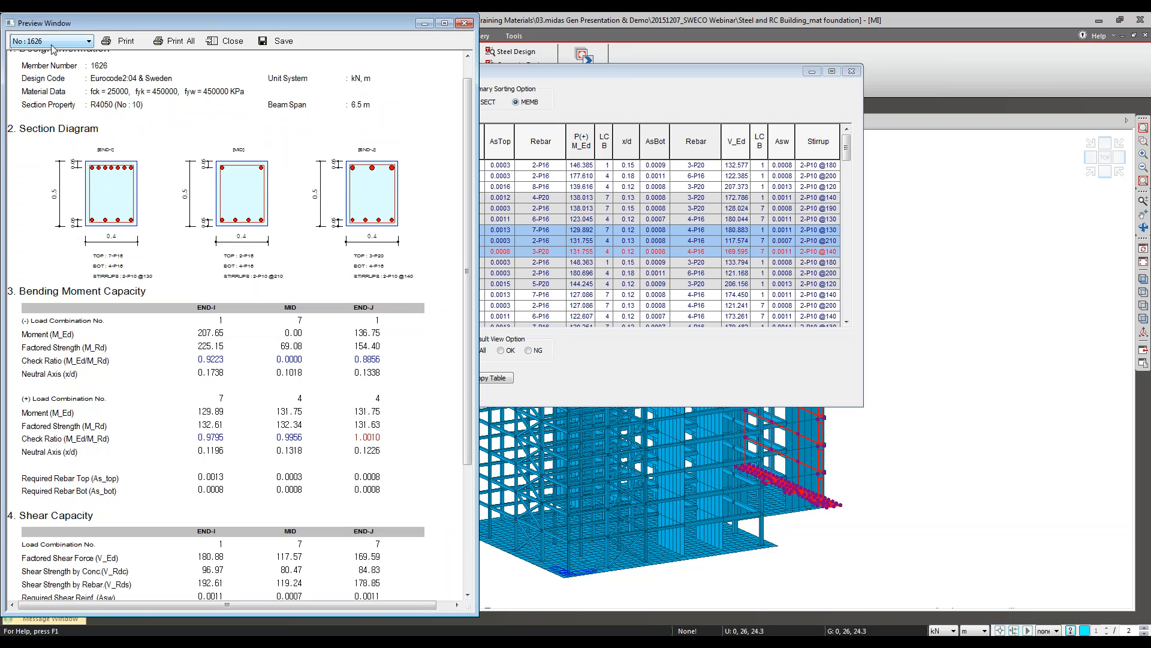
# Step: Close the beam report and design results, select all beams with section R4050, and inspect that section's analysis properties
pyautogui.click(228, 40)
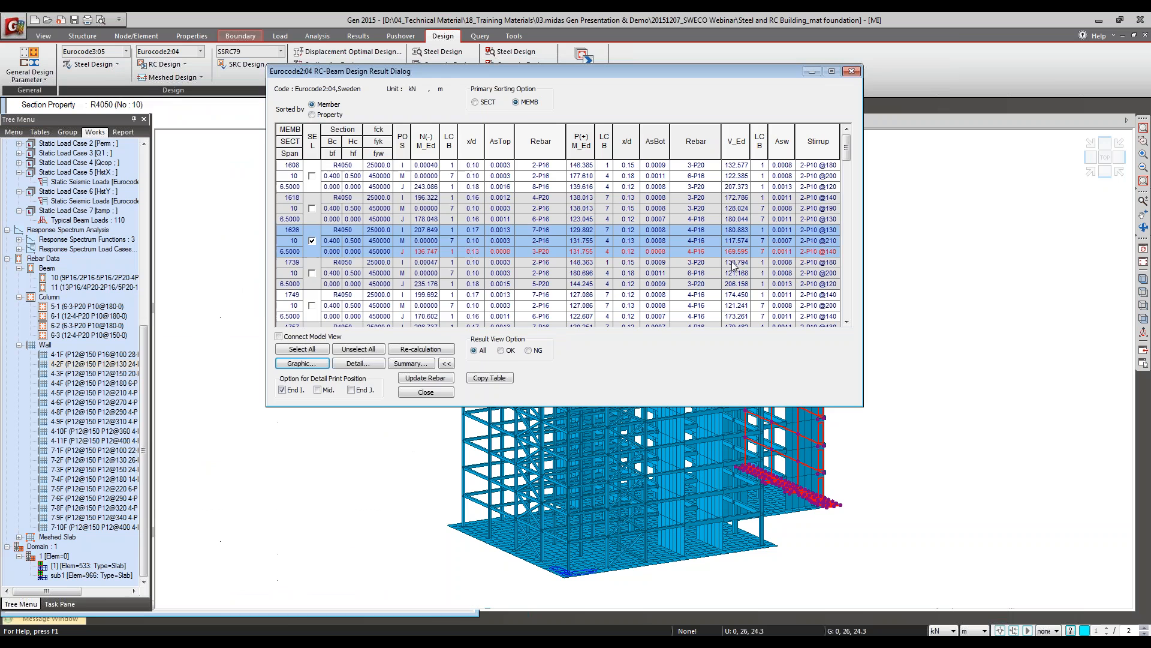
pyautogui.click(440, 393)
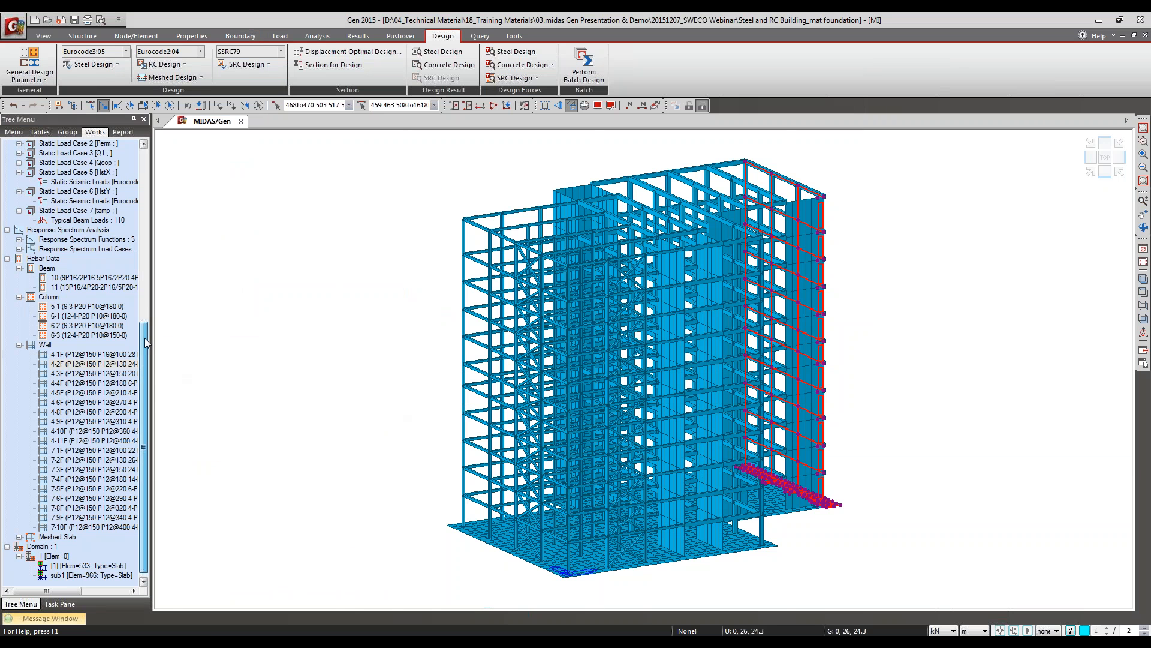
pyautogui.moveTo(145, 338); pyautogui.dragTo(159, 186)
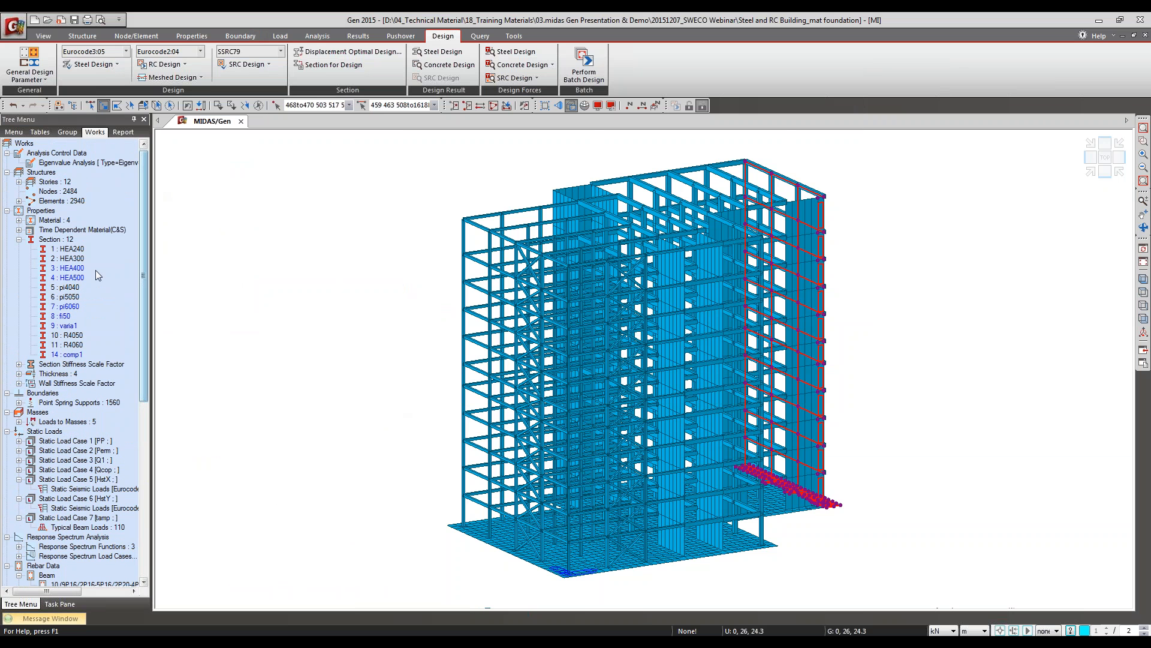
pyautogui.doubleClick(72, 346)
pyautogui.doubleClick(72, 340)
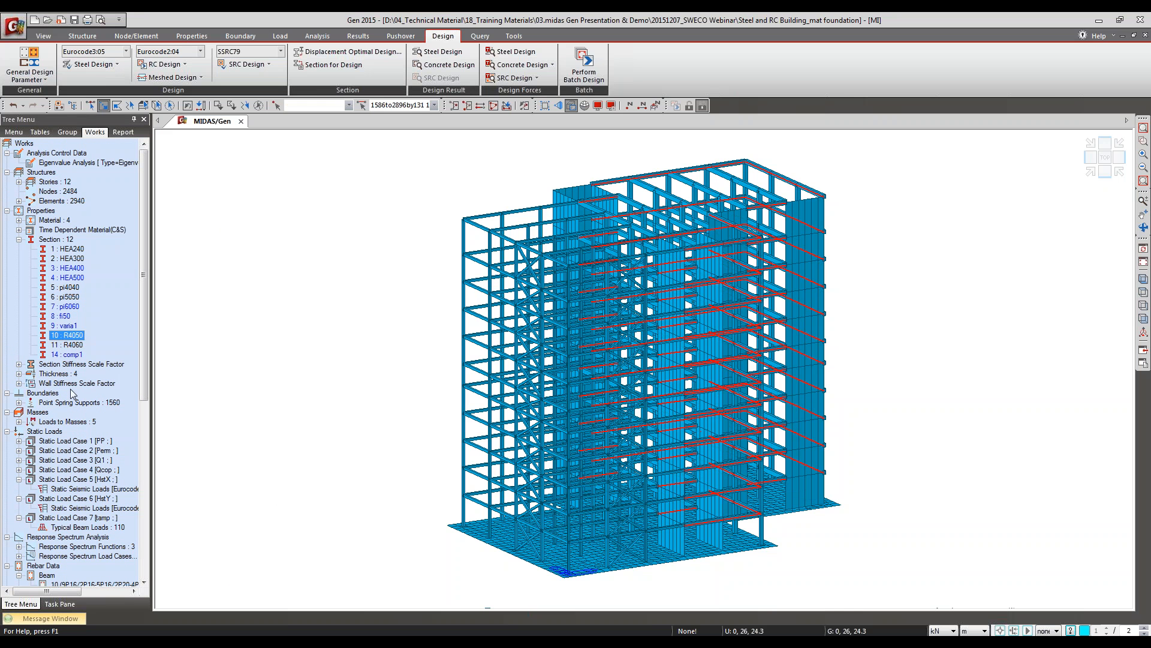
pyautogui.rightClick(72, 335)
pyautogui.click(114, 497)
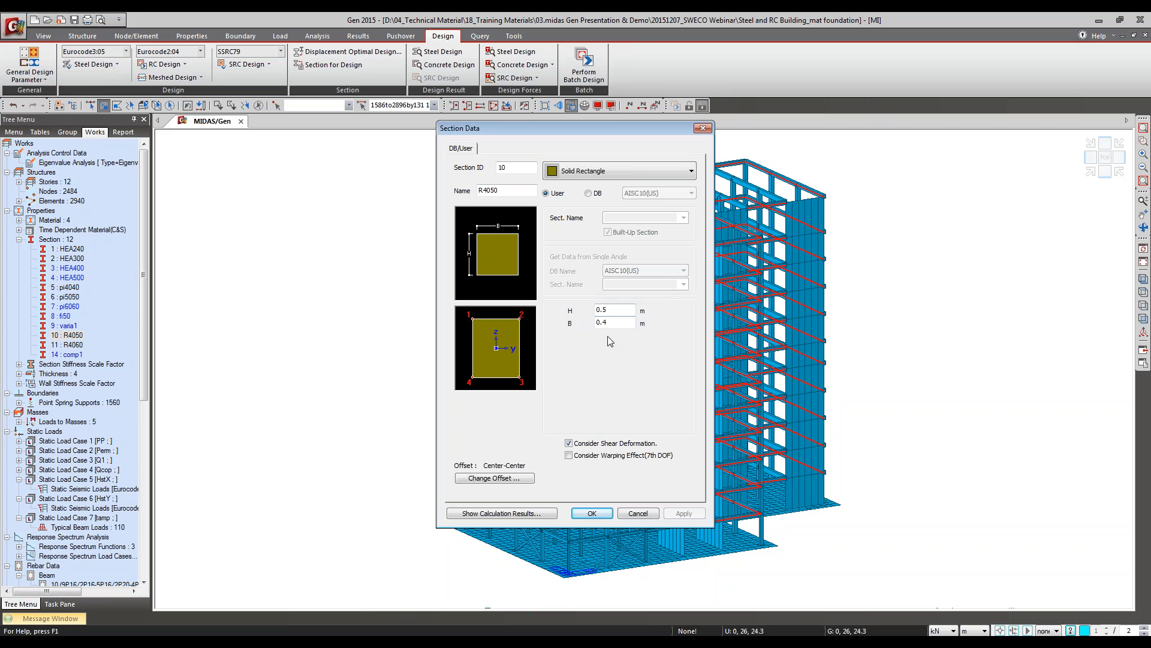
pyautogui.click(638, 514)
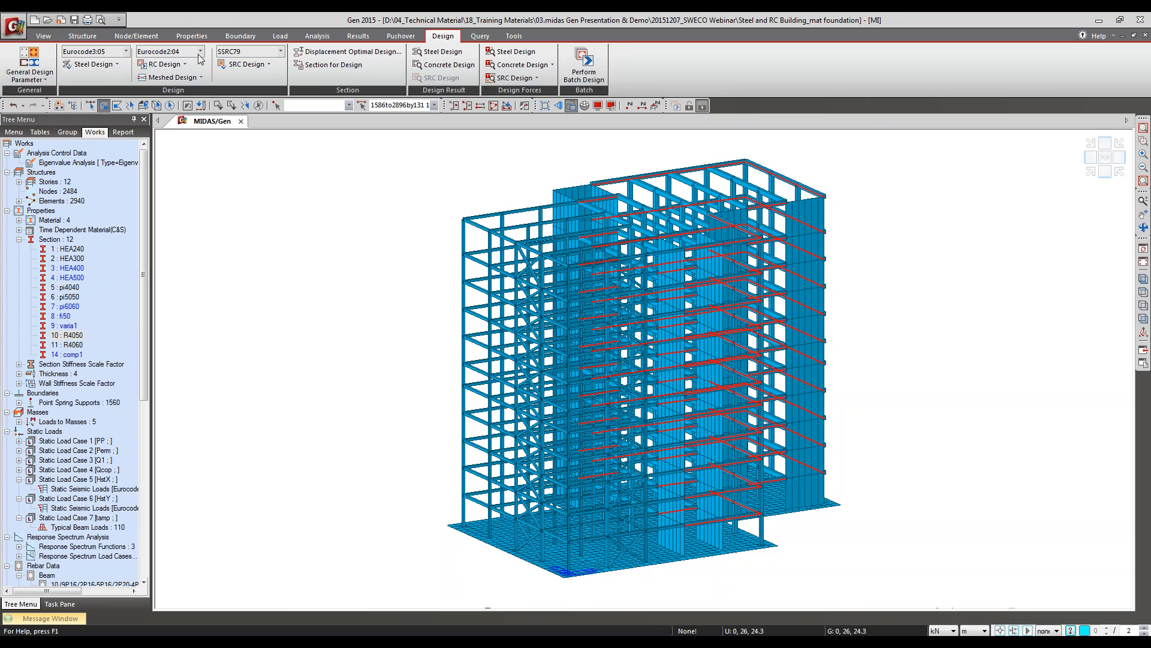
# Step: Set the height H of section 11 R4060 to 0.7 m in the sections for design
pyautogui.click(164, 64)
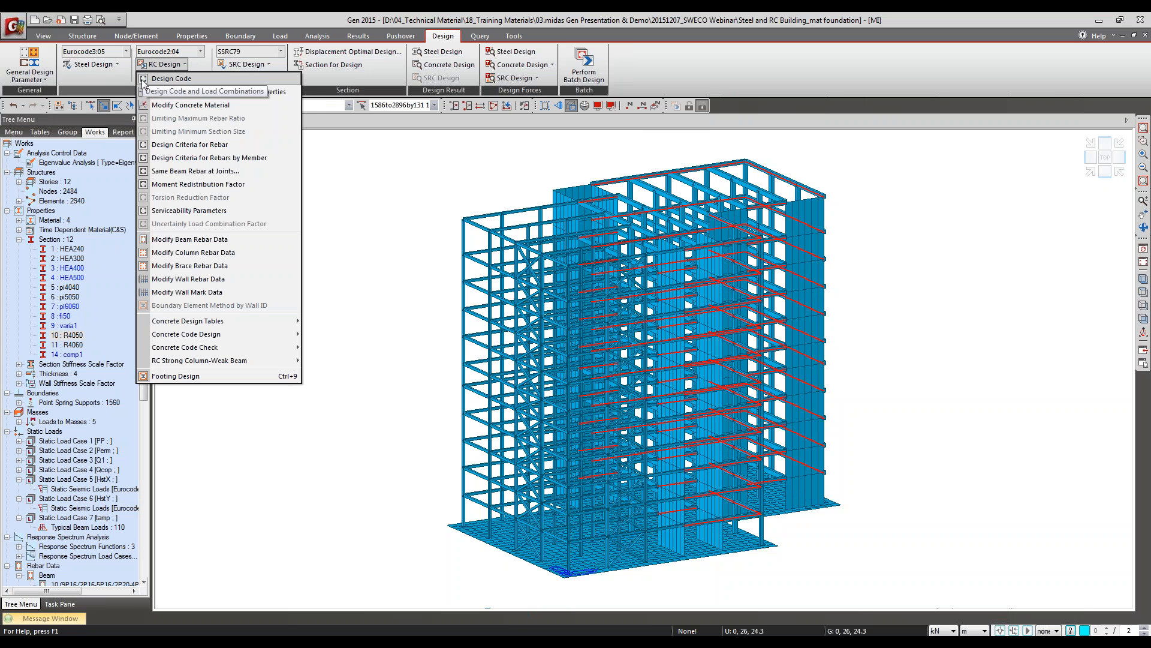
pyautogui.click(553, 14)
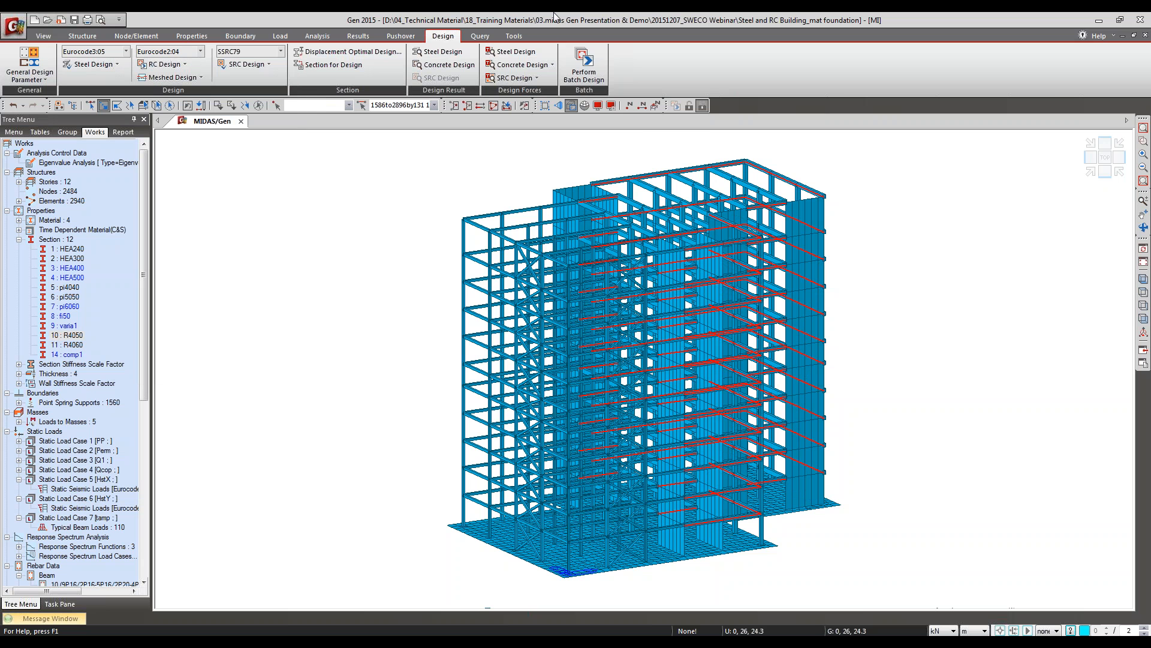
pyautogui.click(333, 66)
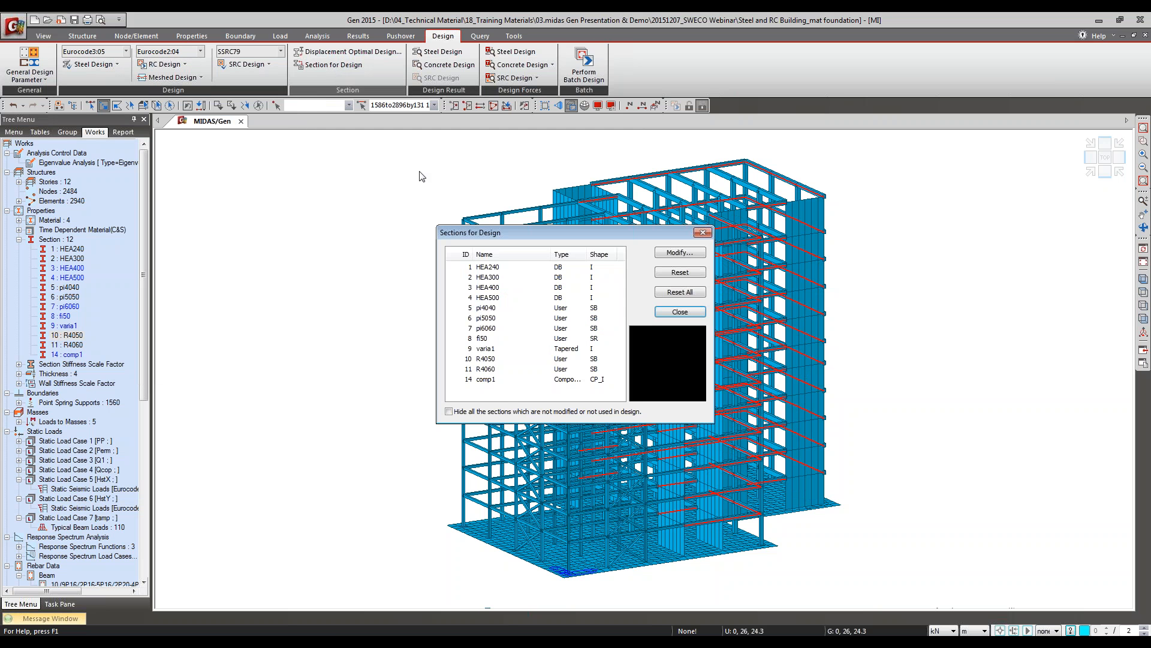
pyautogui.click(487, 370)
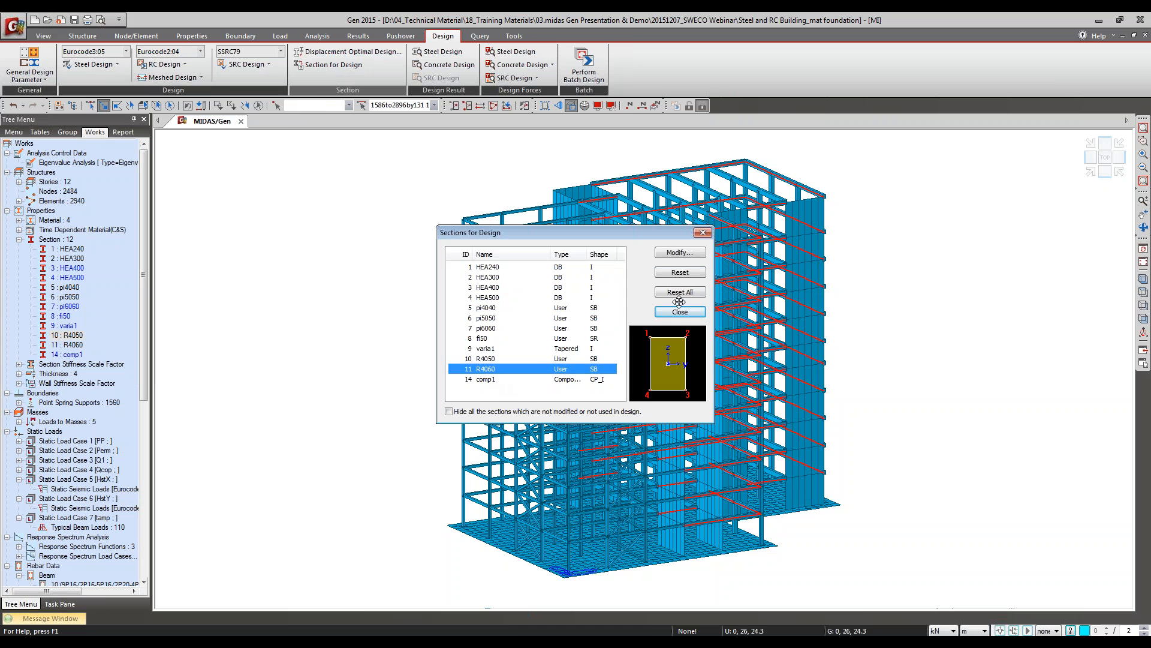
pyautogui.click(666, 253)
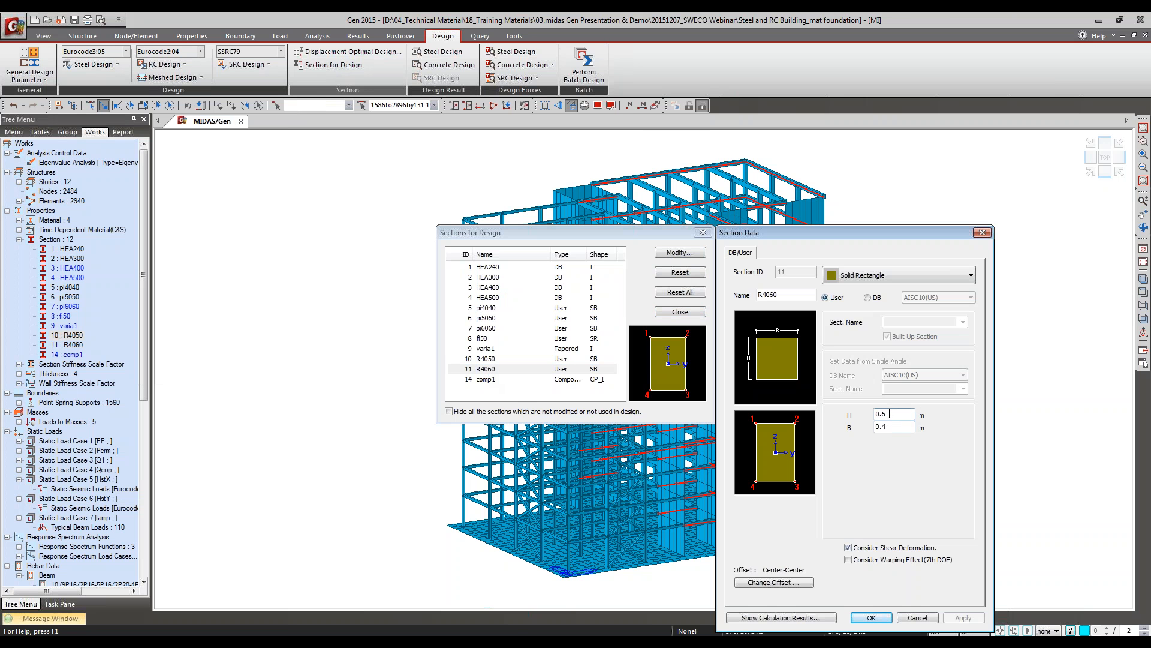
pyautogui.write('7')
pyautogui.click(871, 618)
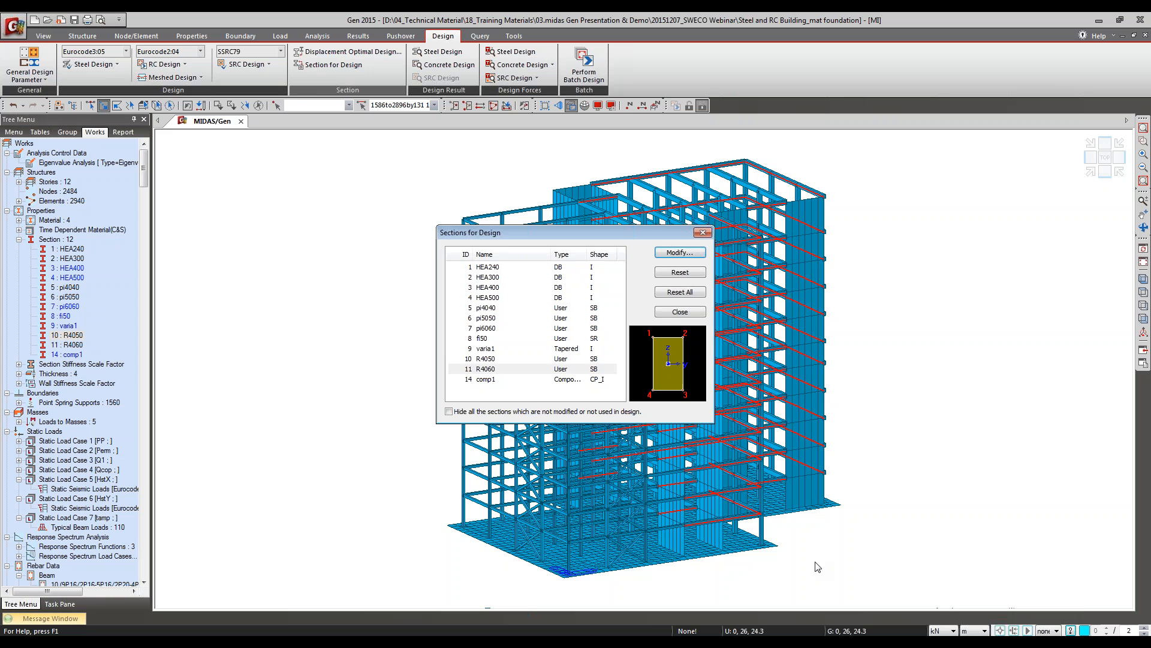
pyautogui.click(681, 313)
# Step: Run the concrete code design for beams and show the expanded results sorted by member
pyautogui.click(162, 64)
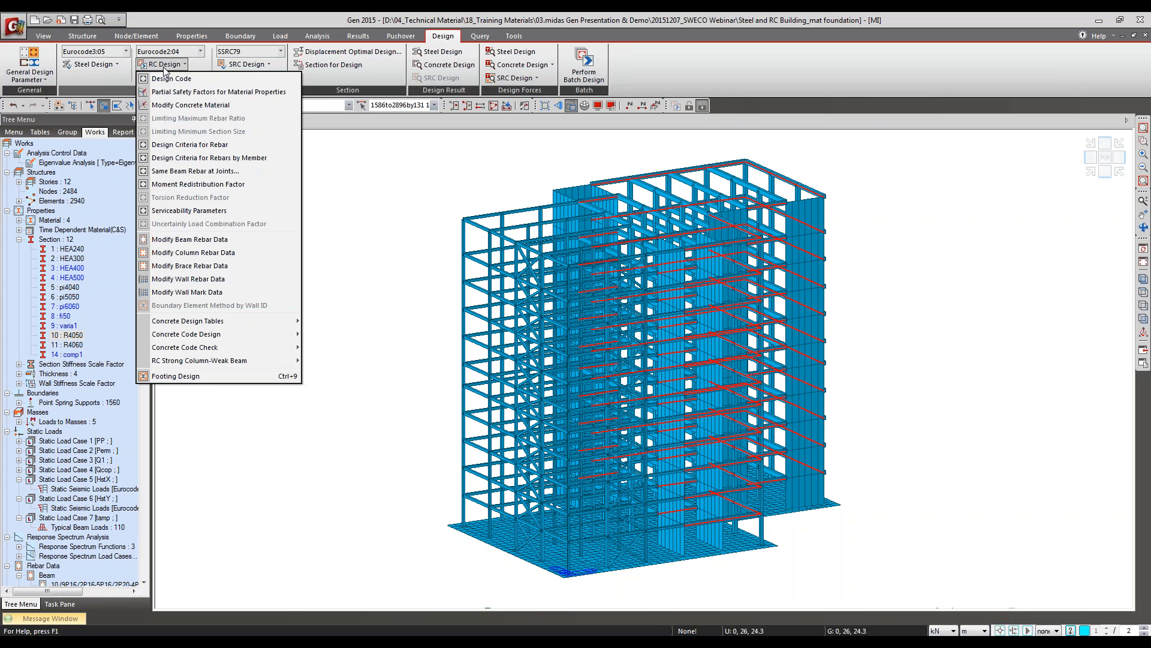
pyautogui.moveTo(208, 339)
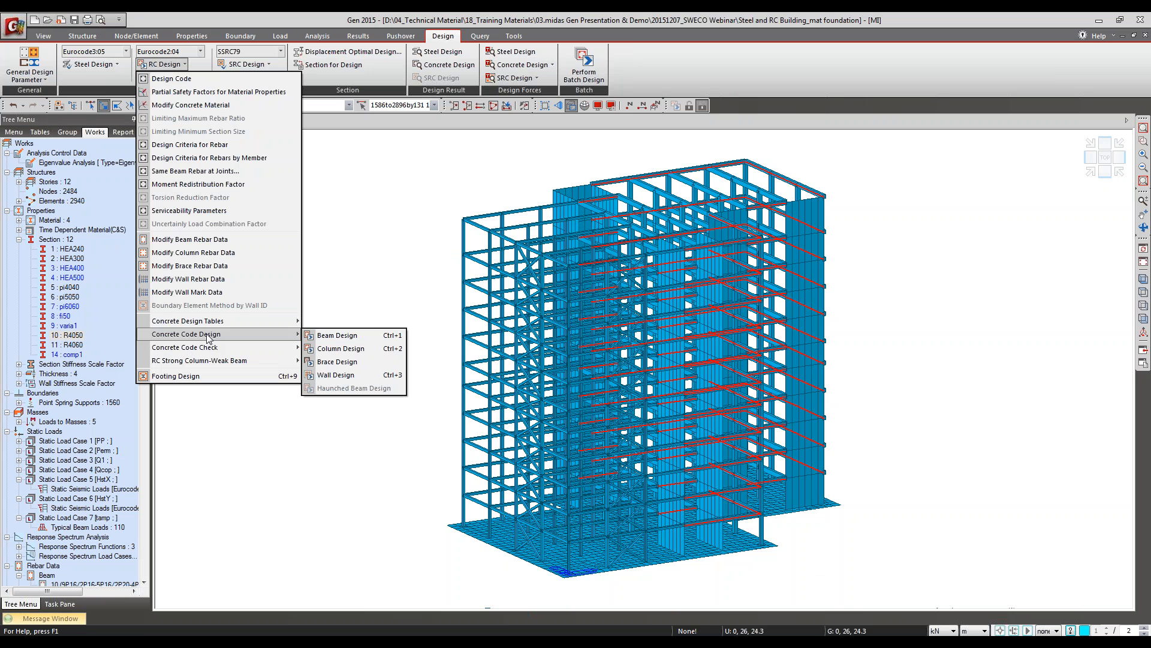
pyautogui.click(339, 337)
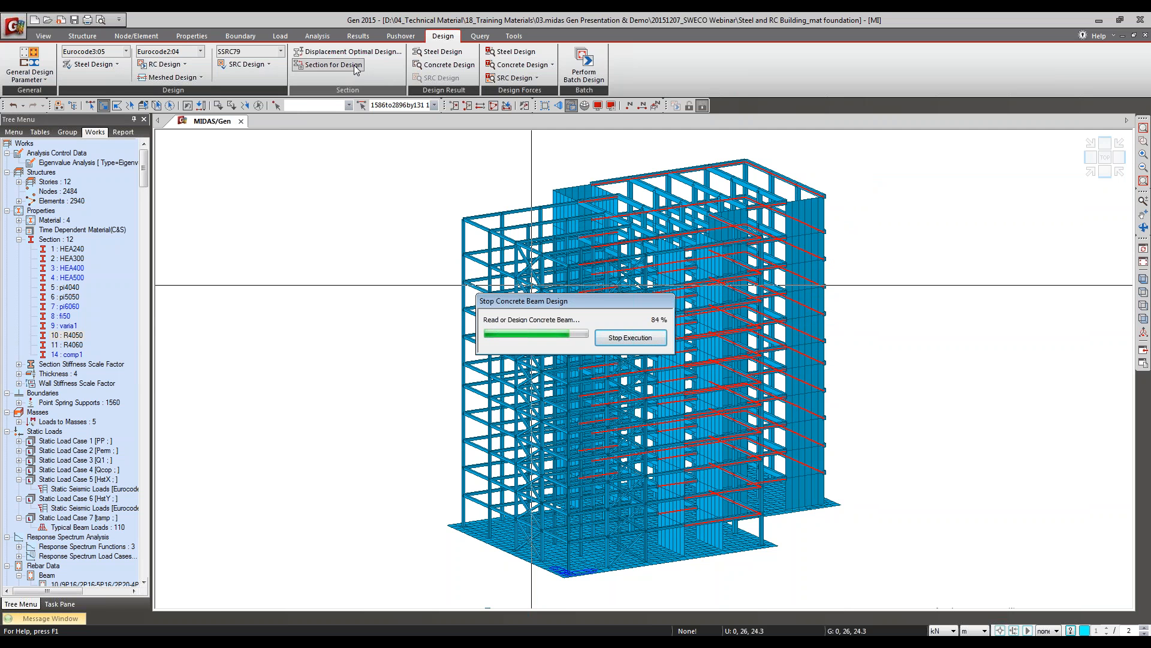
pyautogui.rightClick(76, 350)
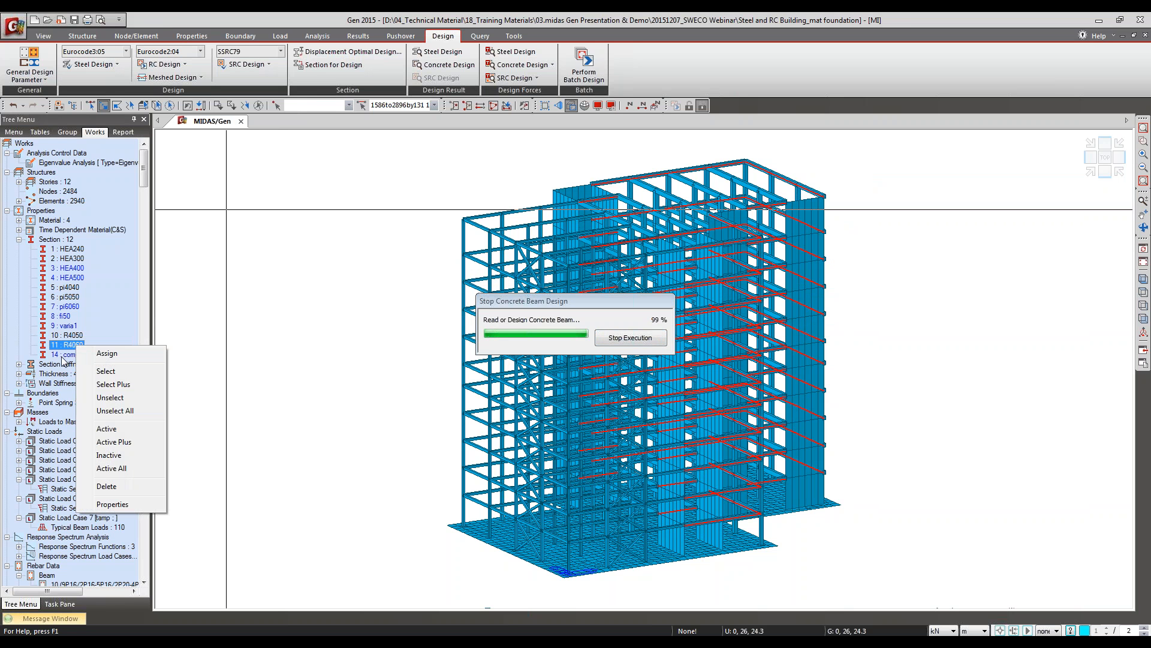
pyautogui.click(543, 16)
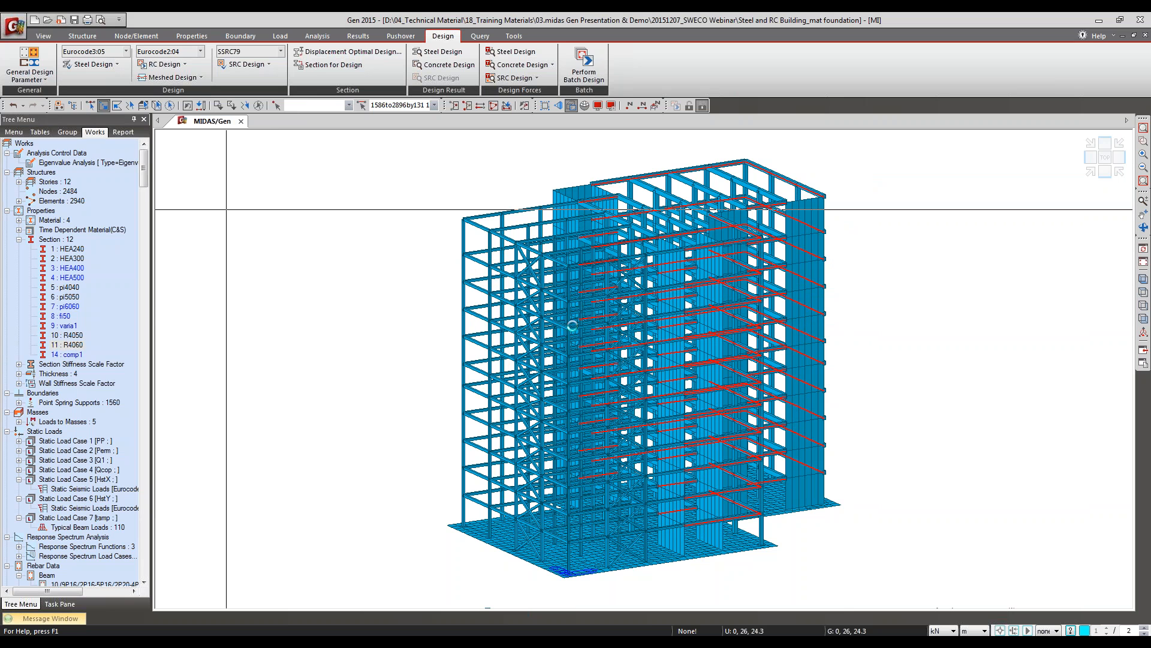
pyautogui.moveTo(100, 43); pyautogui.dragTo(333, 90)
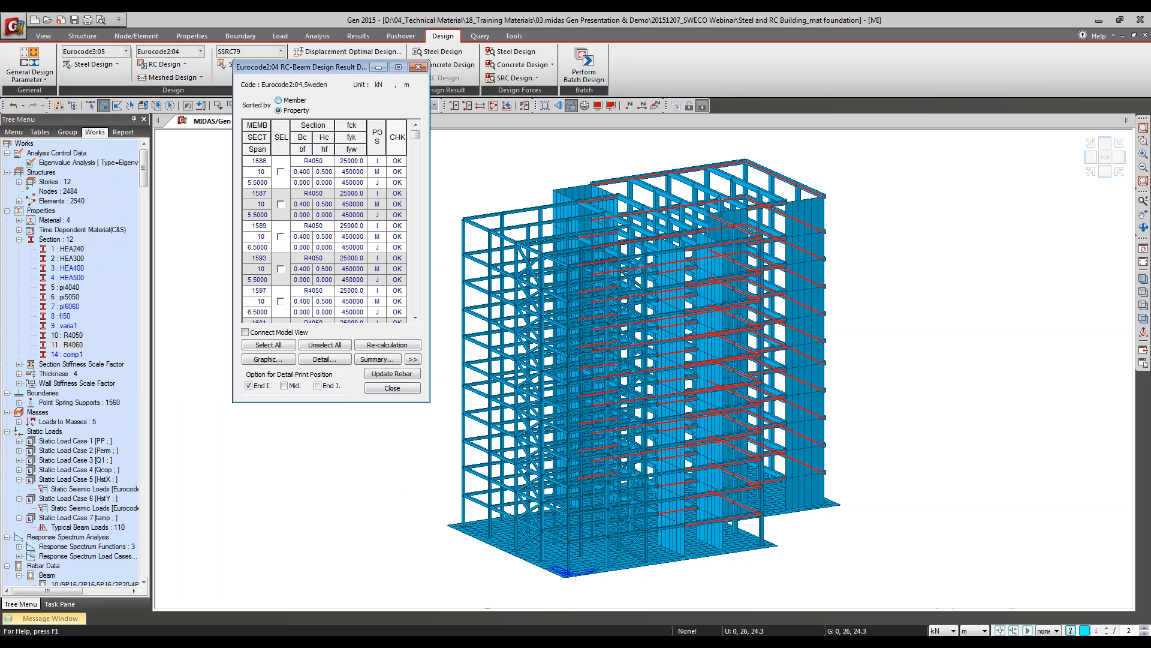
pyautogui.click(412, 359)
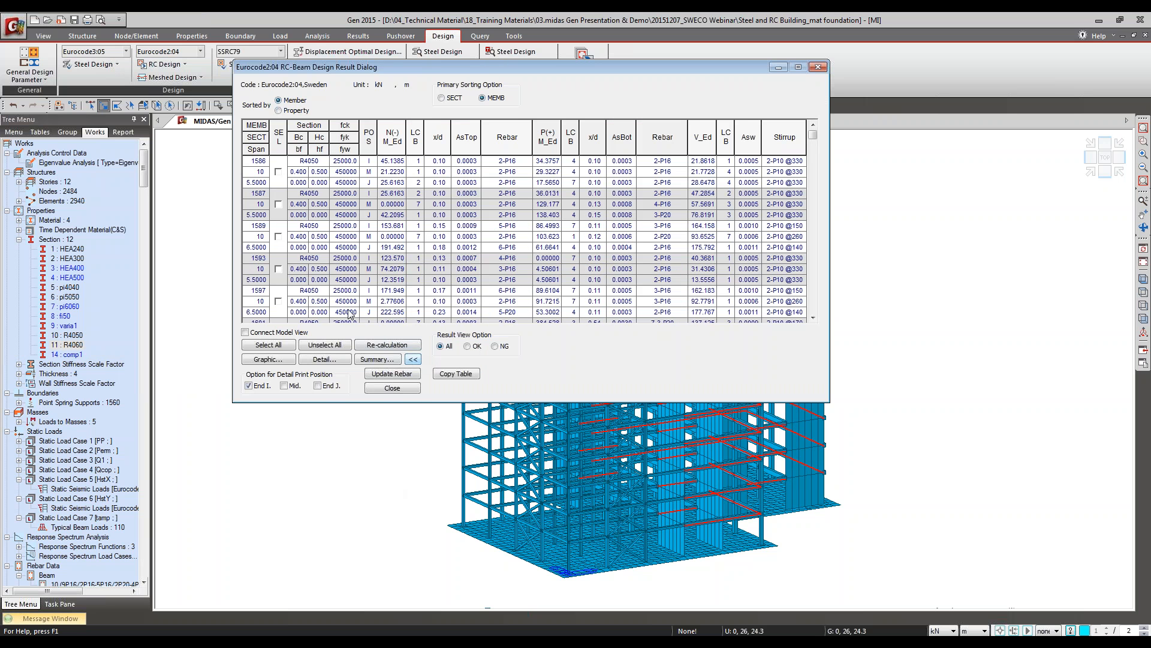
pyautogui.moveTo(478, 67); pyautogui.dragTo(417, 156)
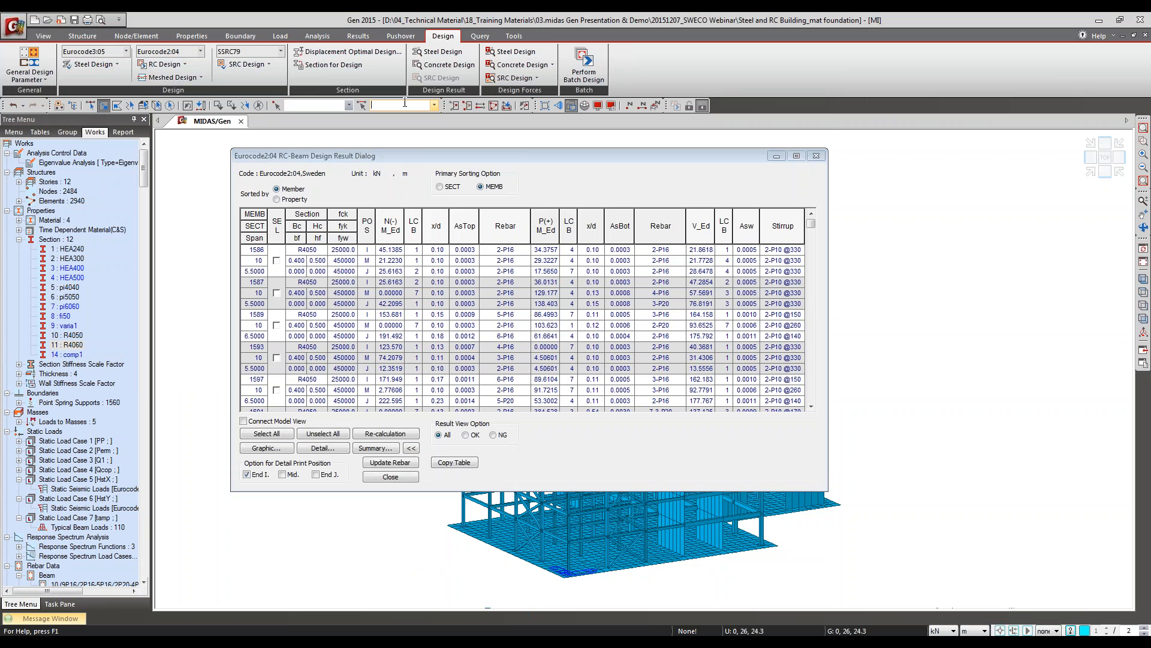
# Step: Link the design results to the model view, locate beam 1626 in the table, and check its graphic report
pyautogui.click(243, 421)
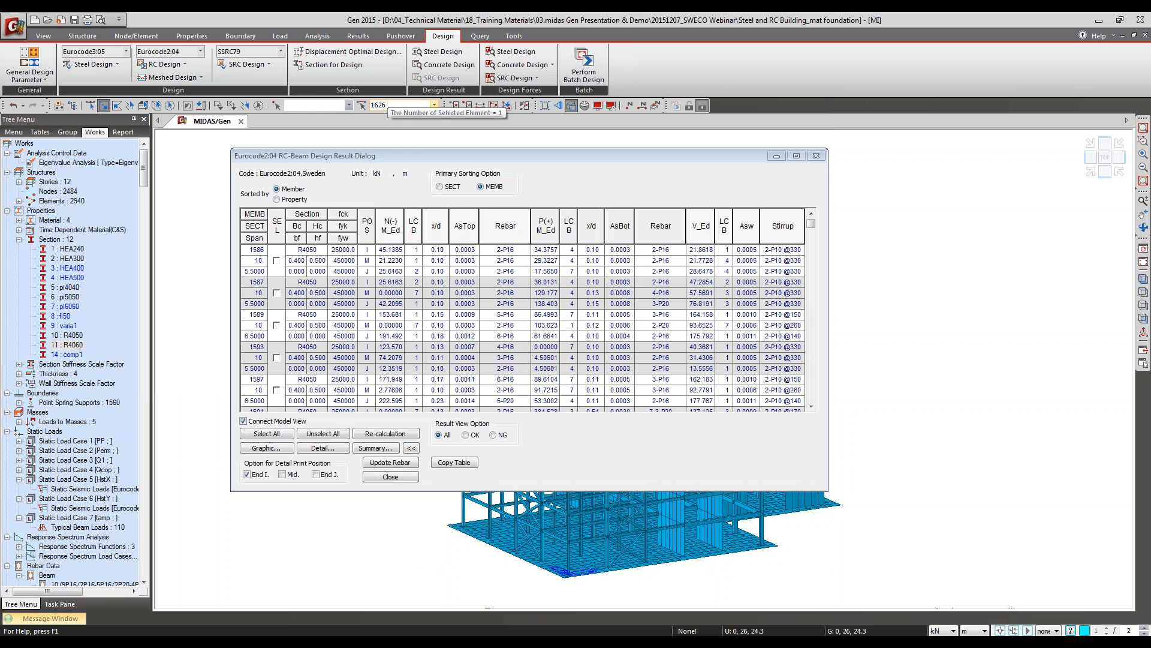
pyautogui.click(812, 350)
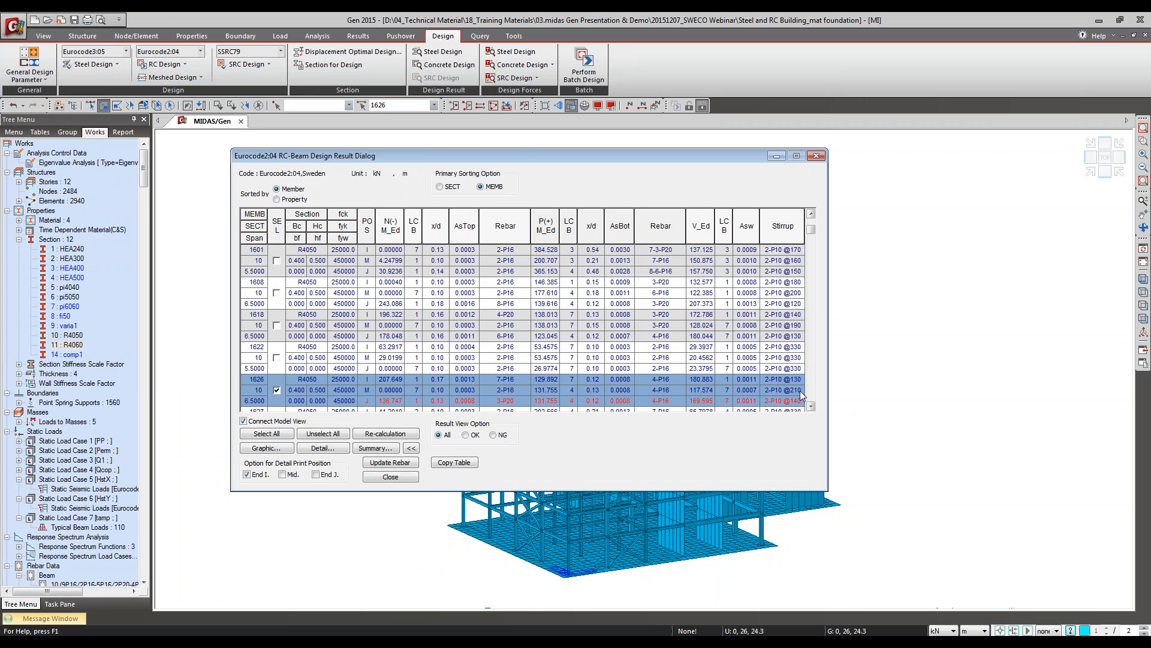
pyautogui.click(275, 449)
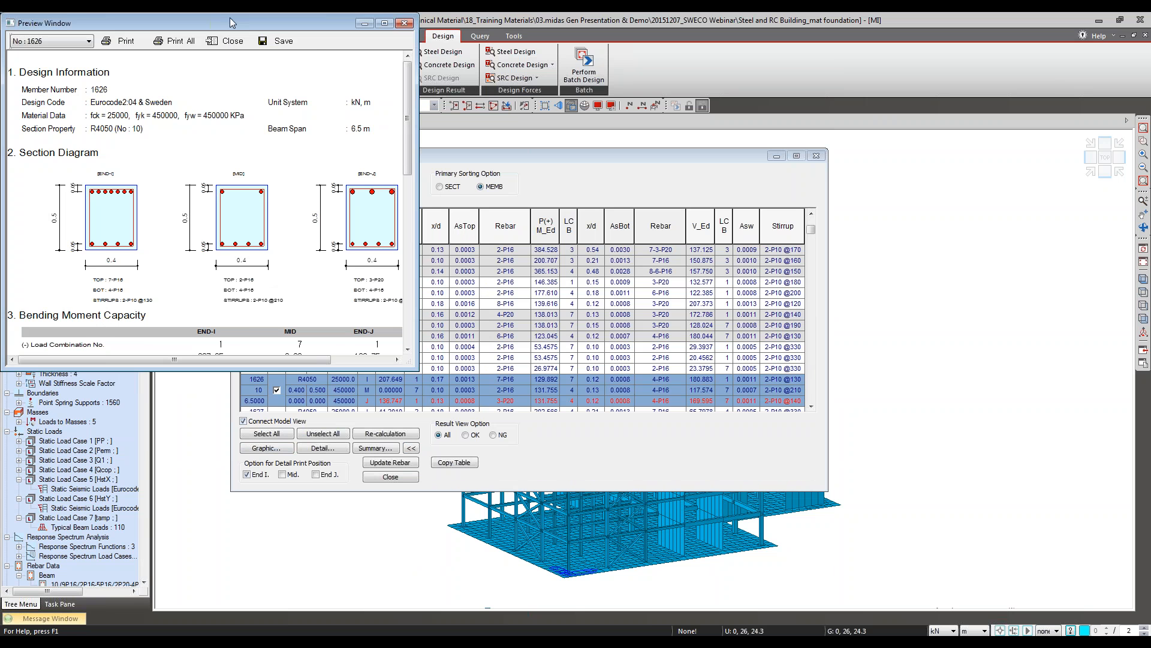
pyautogui.moveTo(231, 22); pyautogui.dragTo(243, 104)
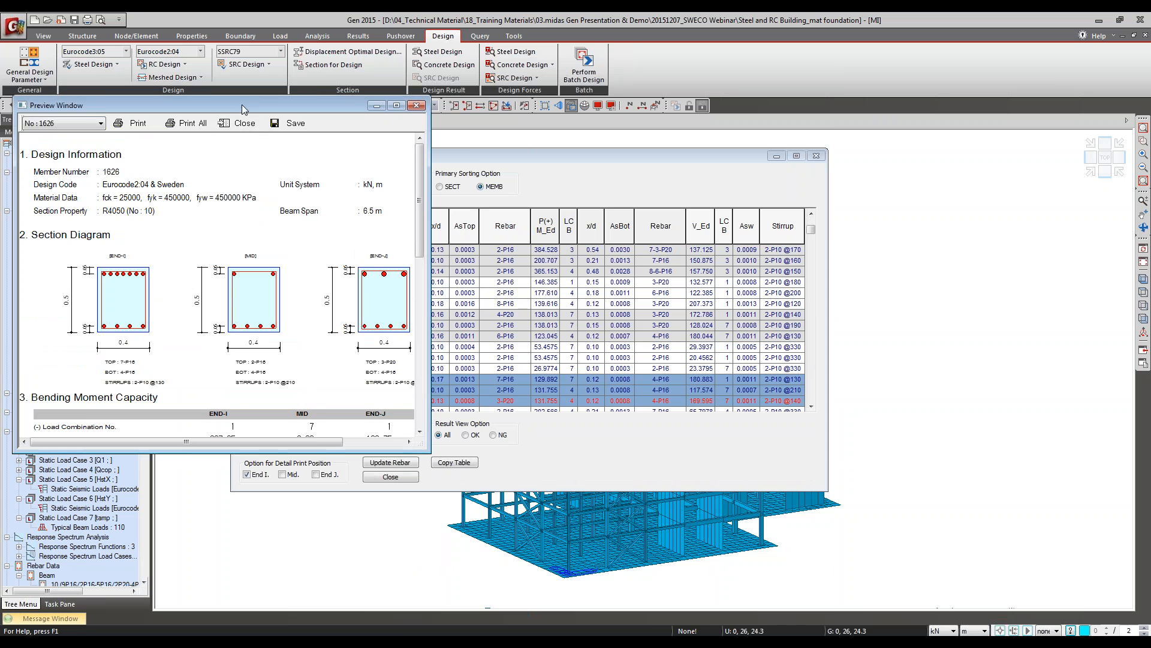
pyautogui.moveTo(242, 105); pyautogui.dragTo(510, 403)
pyautogui.click(503, 423)
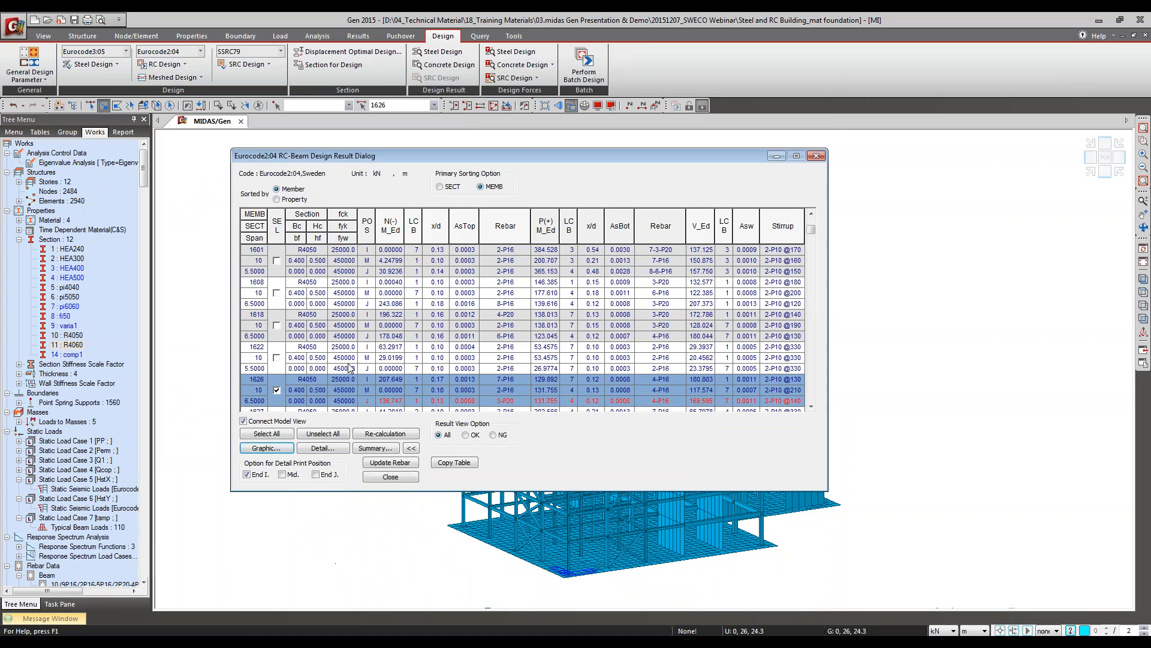
# Step: Locate the R4060 beams in the model, close the design results, and select only roof beams 2927 and 2935
pyautogui.click(90, 344)
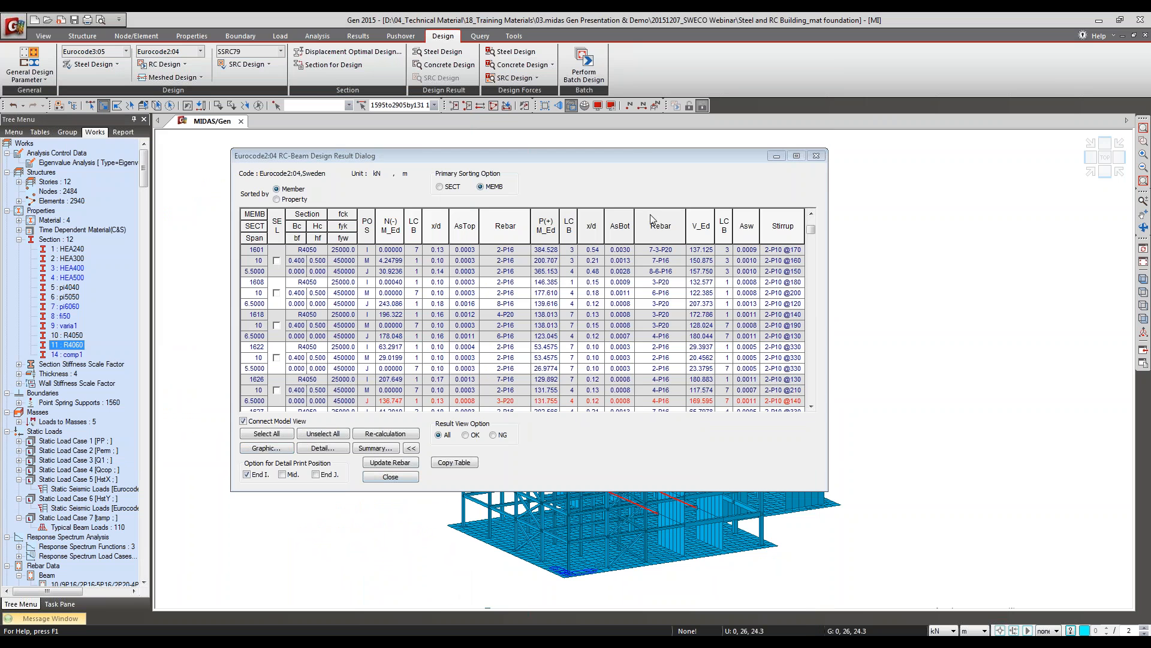
pyautogui.moveTo(633, 159); pyautogui.dragTo(544, 189)
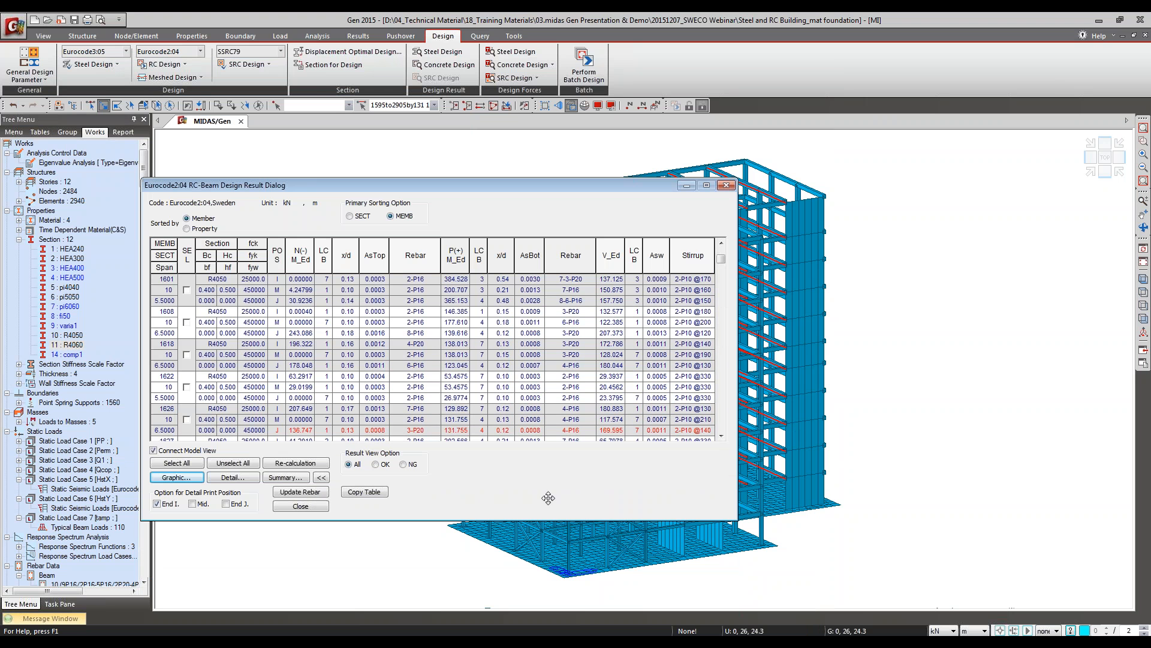
pyautogui.click(316, 509)
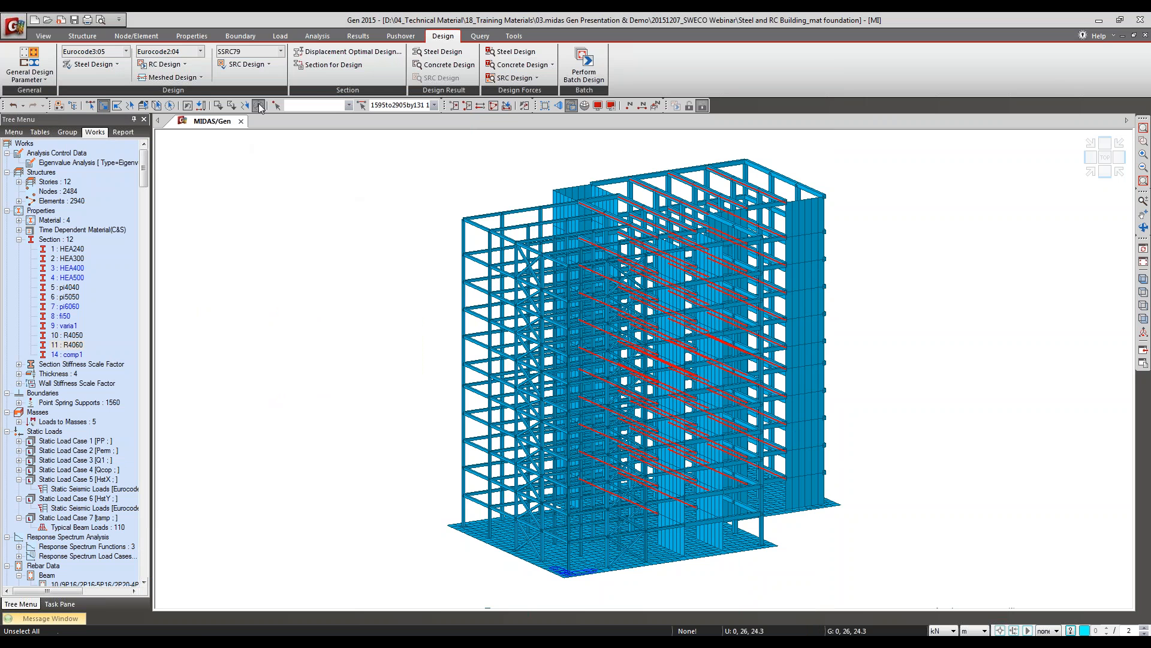
pyautogui.click(723, 175)
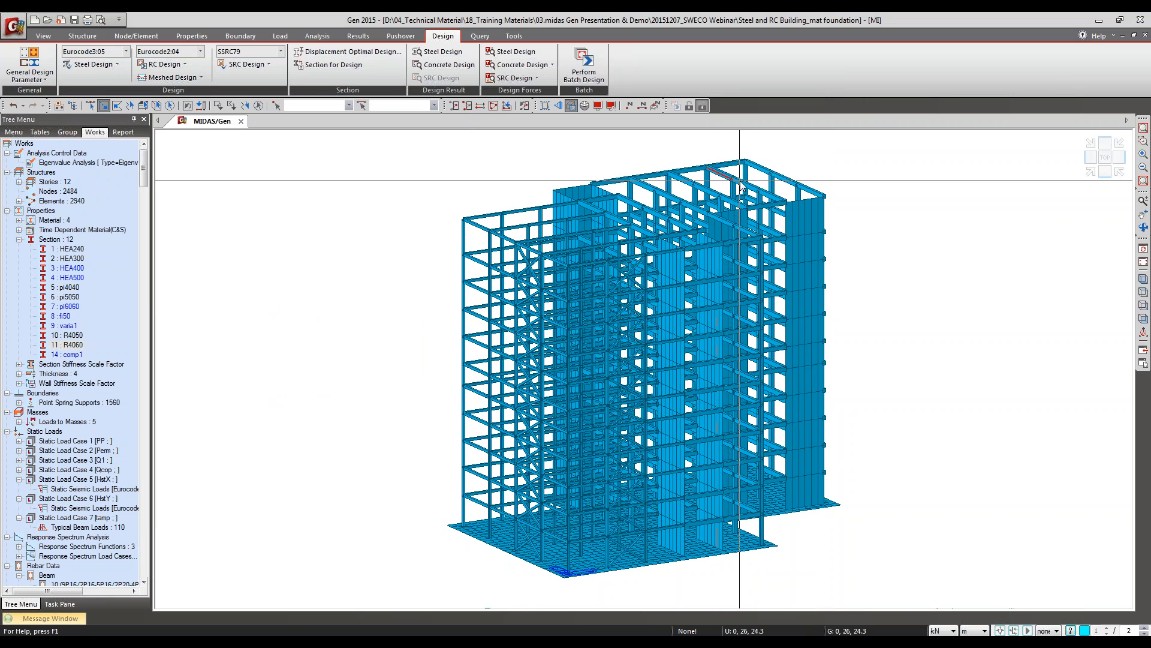
pyautogui.click(751, 188)
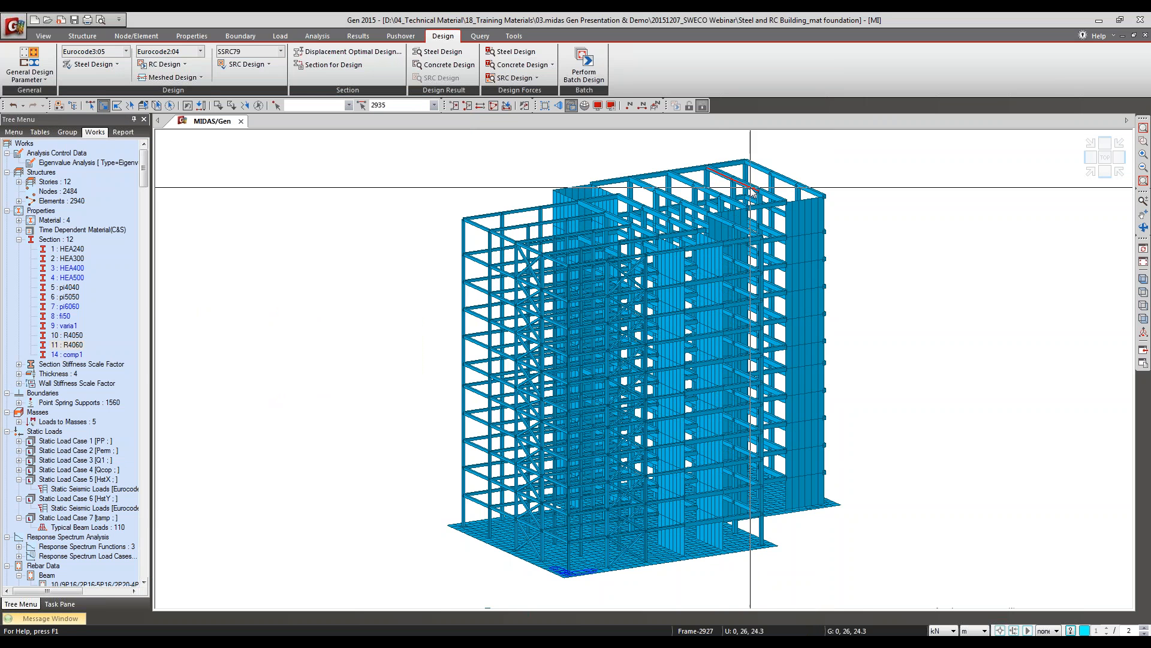
# Step: Compare the analysis dimensions of section R4060 with the dimensions stored in its section for design
pyautogui.rightClick(67, 347)
pyautogui.click(90, 506)
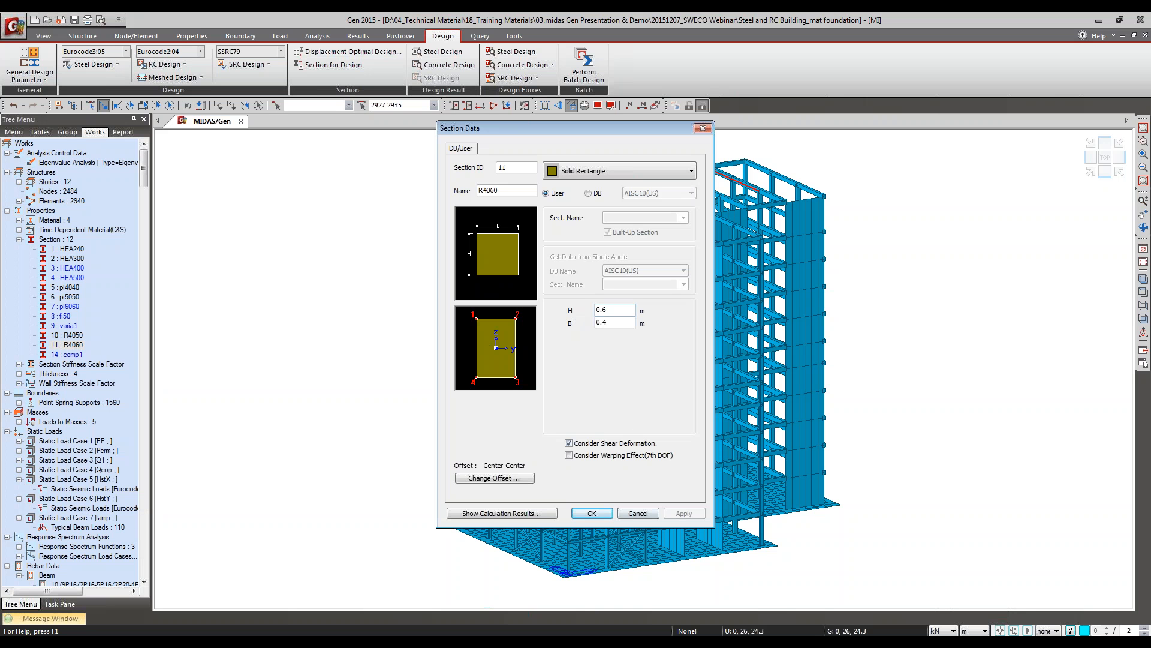
pyautogui.click(651, 514)
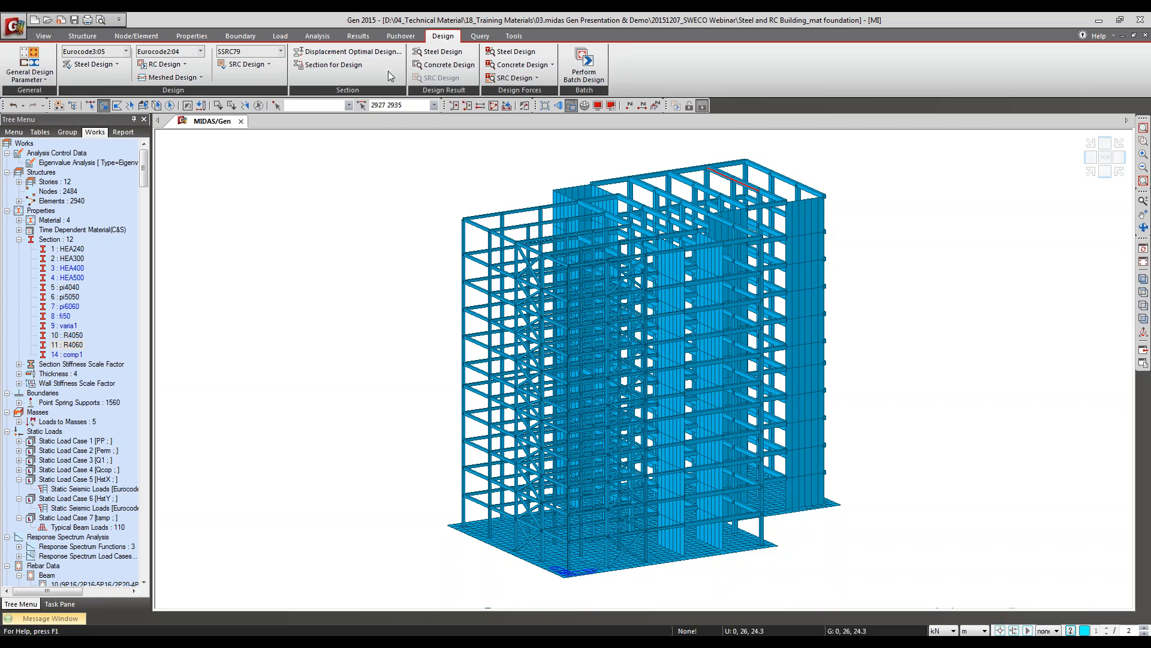
pyautogui.click(300, 65)
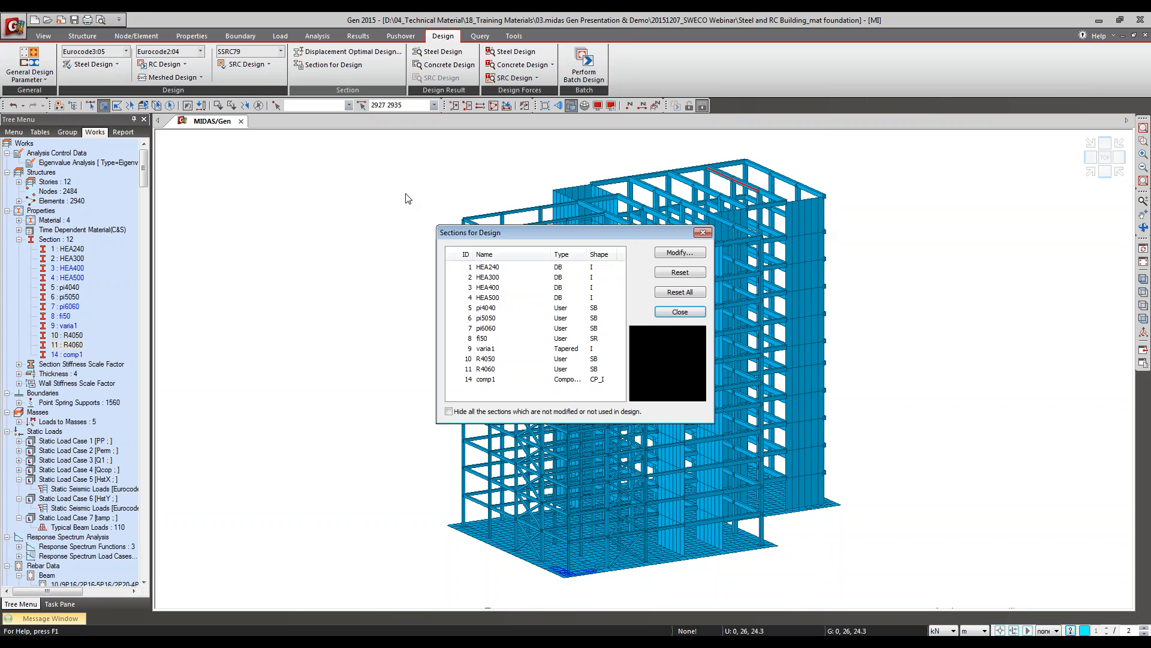
pyautogui.click(490, 360)
pyautogui.doubleClick(486, 369)
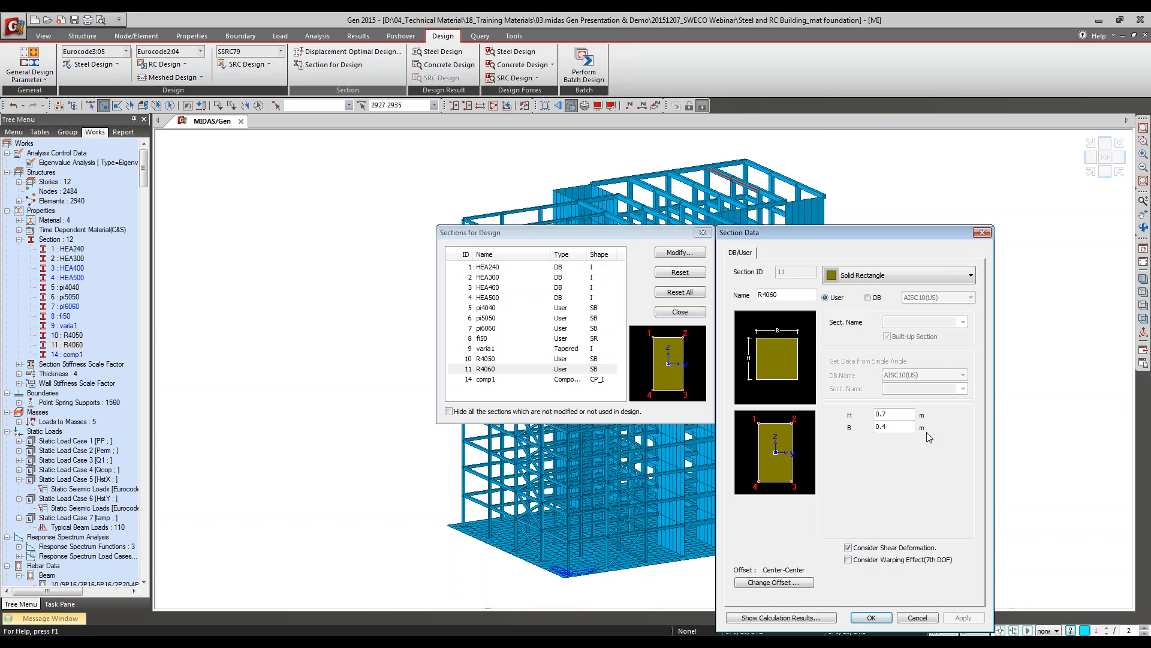
# Step: Close the section comparison, rerun the concrete beam design for the two selected roof beams, and sort its results by member
pyautogui.press('Escape')
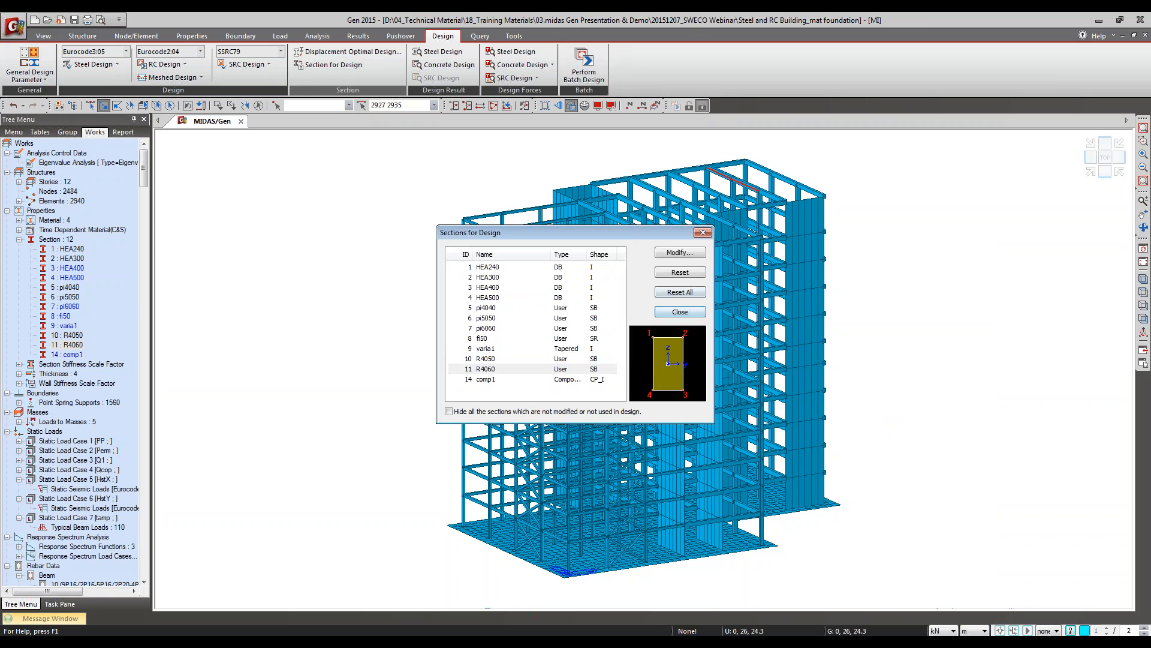
pyautogui.click(680, 312)
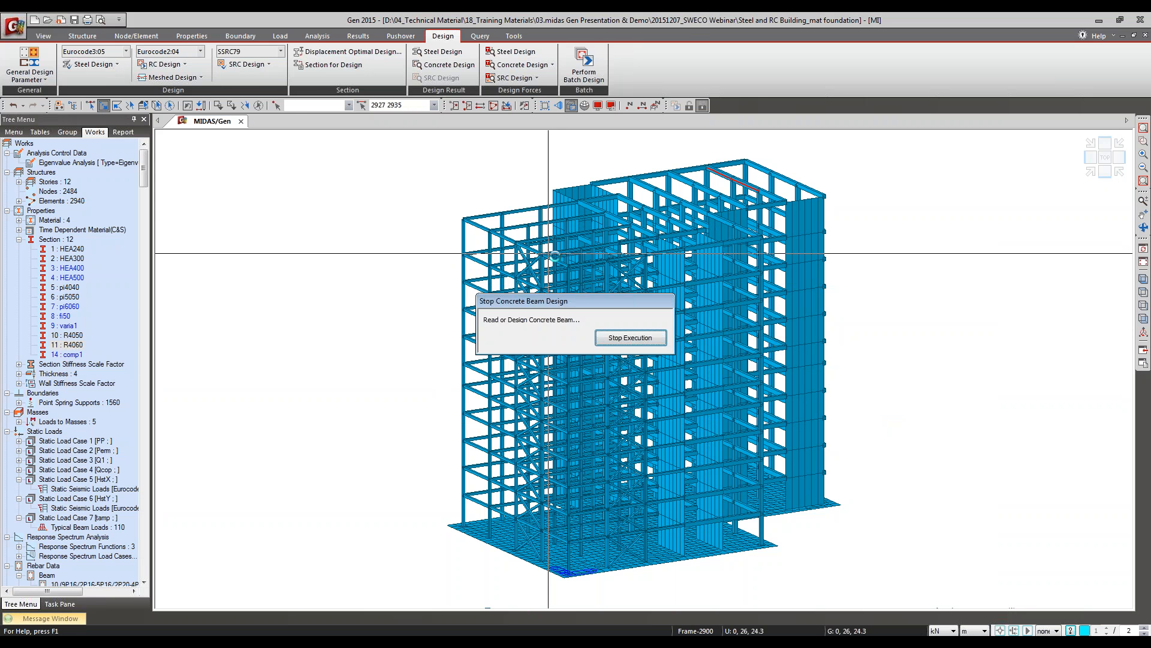
pyautogui.click(47, 53)
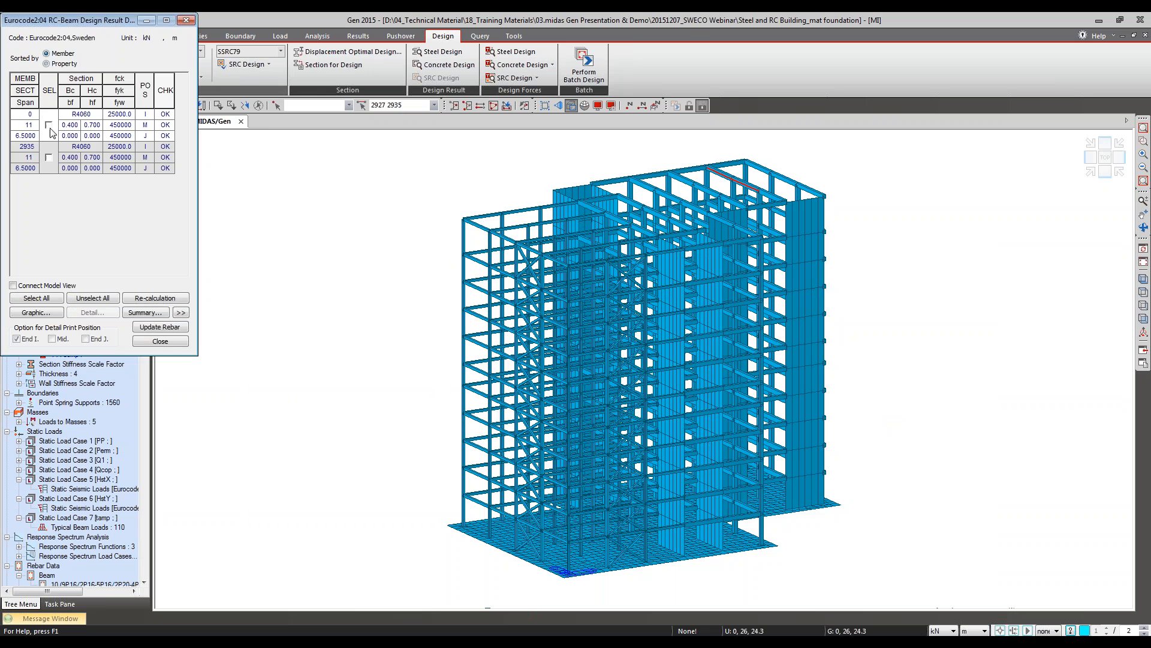
# Step: Review the graphic design report of beam 2927 in an enlarged preview, and close the report and the design results
pyautogui.click(49, 125)
pyautogui.click(52, 315)
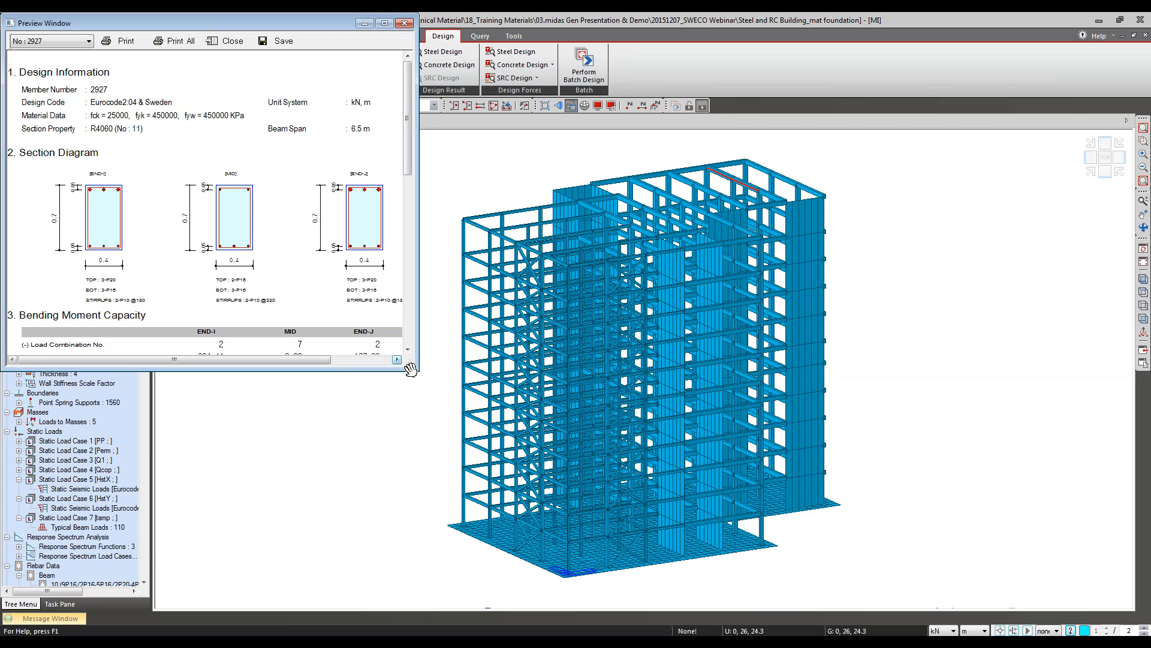
pyautogui.moveTo(410, 367); pyautogui.dragTo(426, 542)
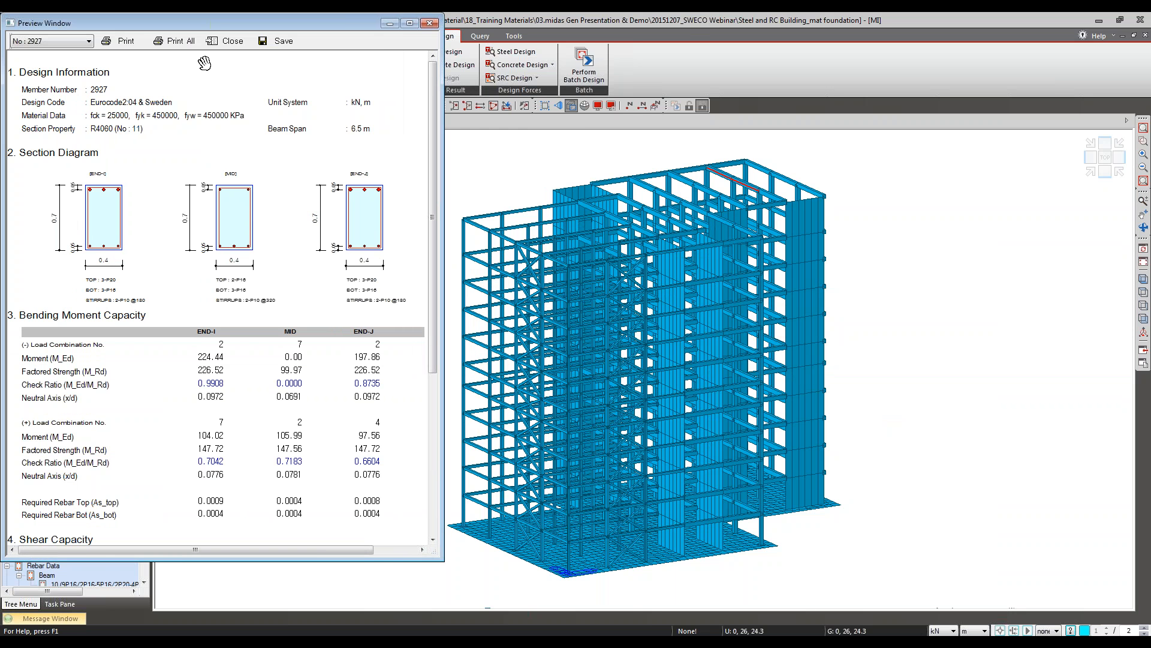
pyautogui.moveTo(298, 23); pyautogui.dragTo(567, 87)
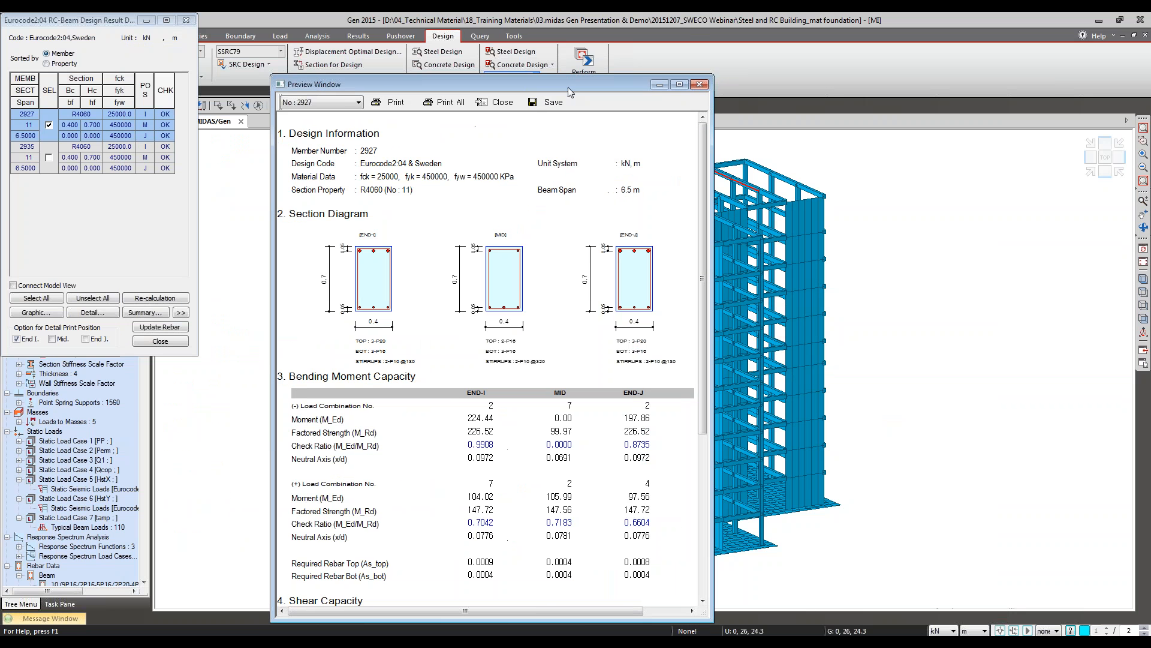
pyautogui.click(485, 102)
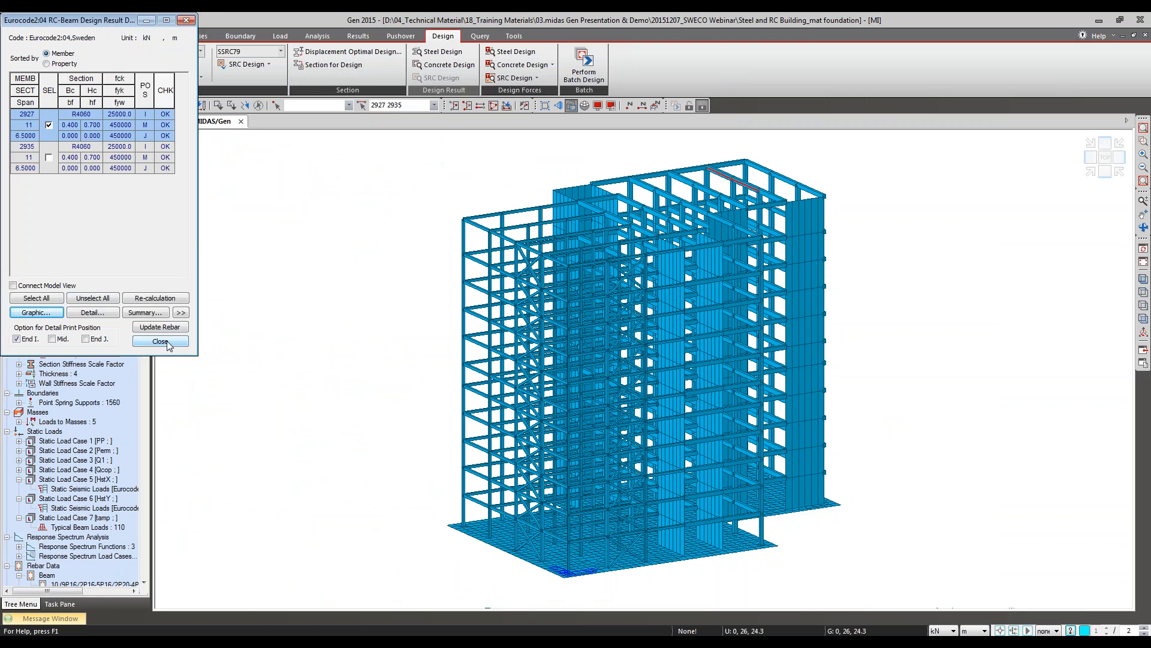
pyautogui.click(161, 341)
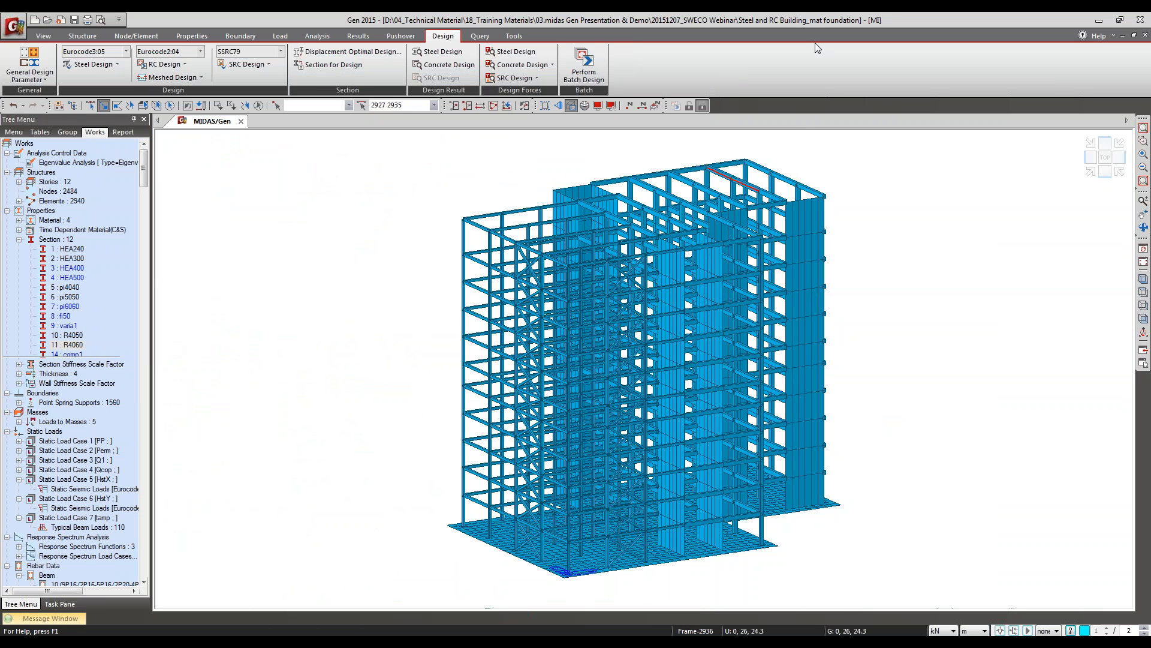
# Step: Clear the current member selection in the model
pyautogui.click(246, 106)
pyautogui.rightClick(71, 348)
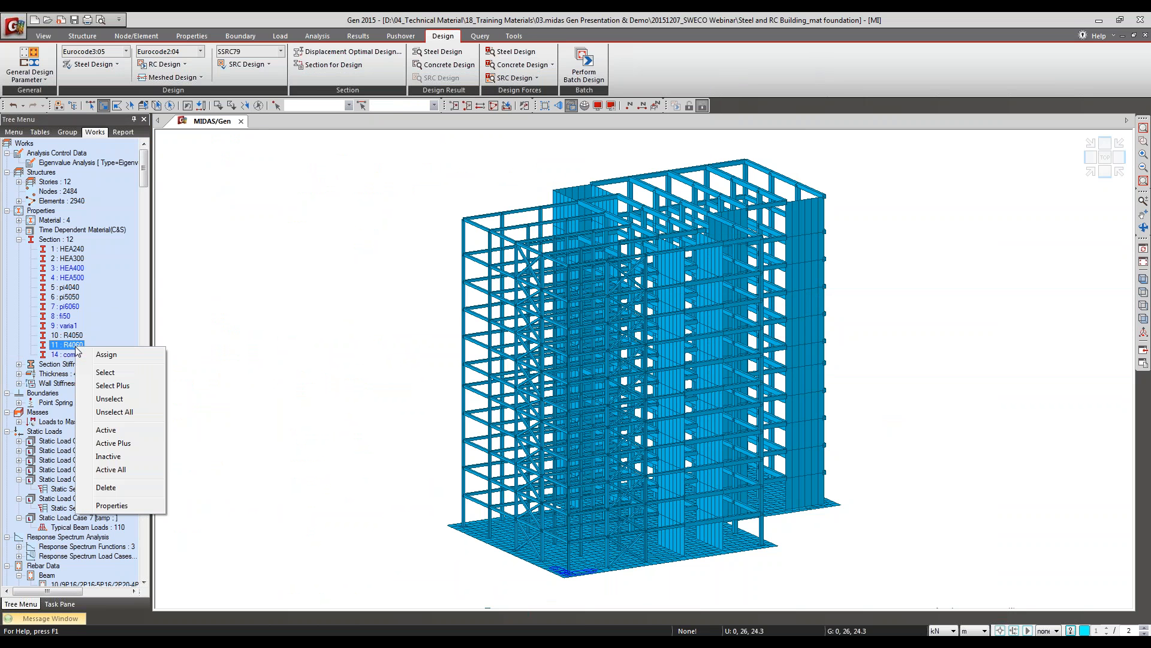
pyautogui.click(541, 18)
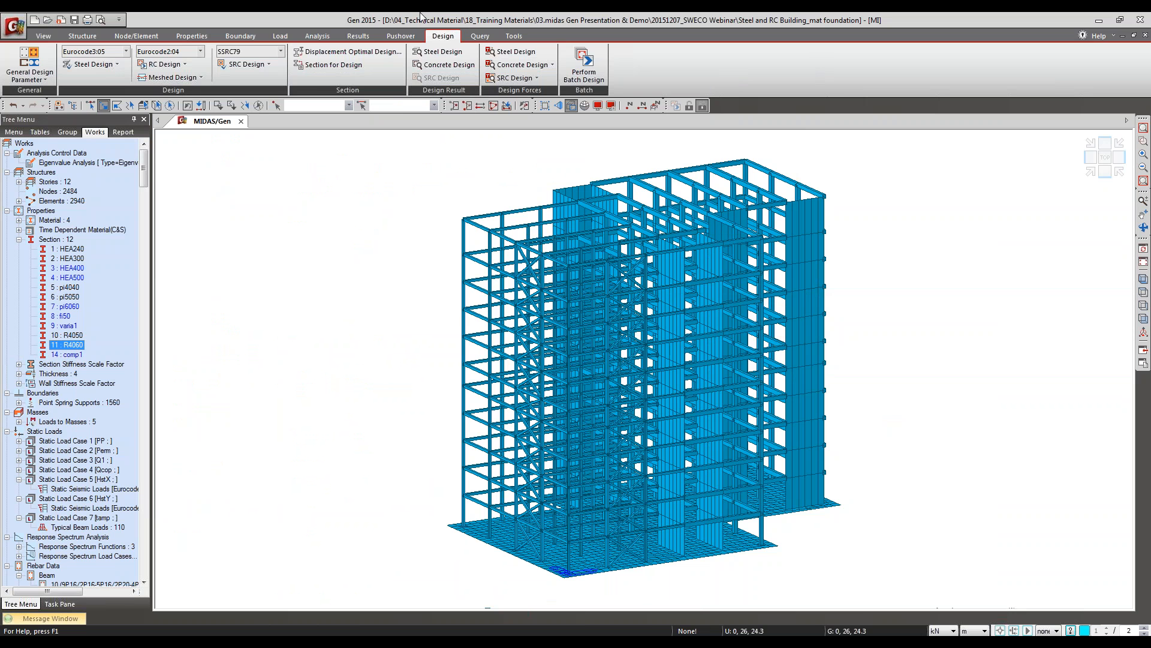
pyautogui.hotkey('alt', 'Tab')
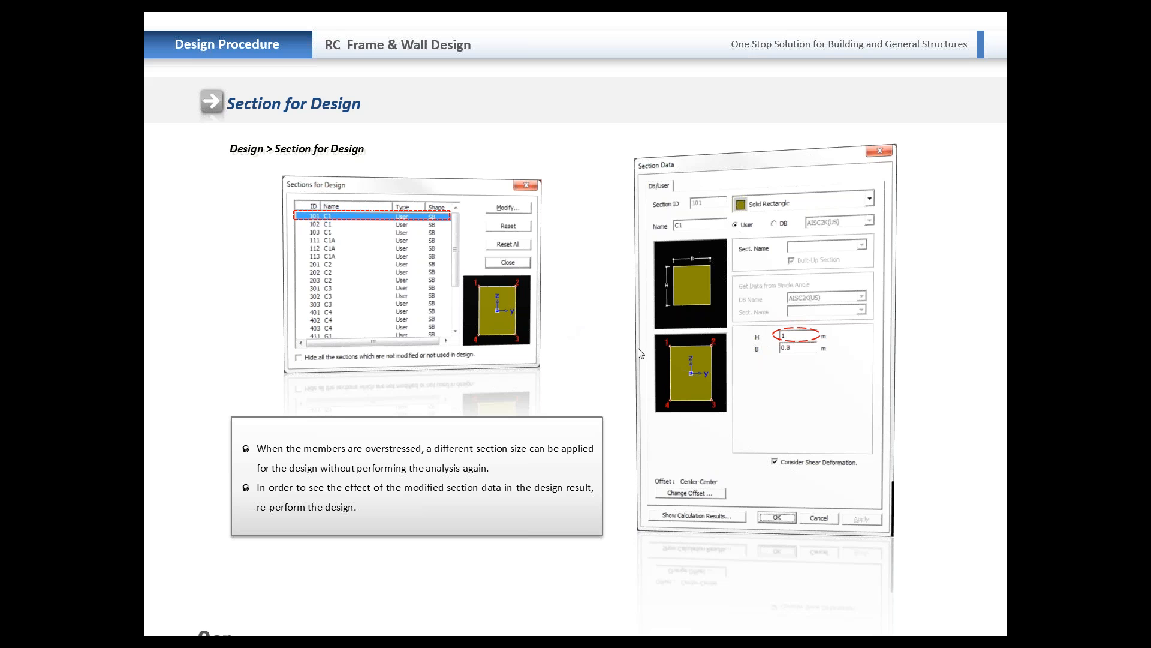
pyautogui.press('Right')
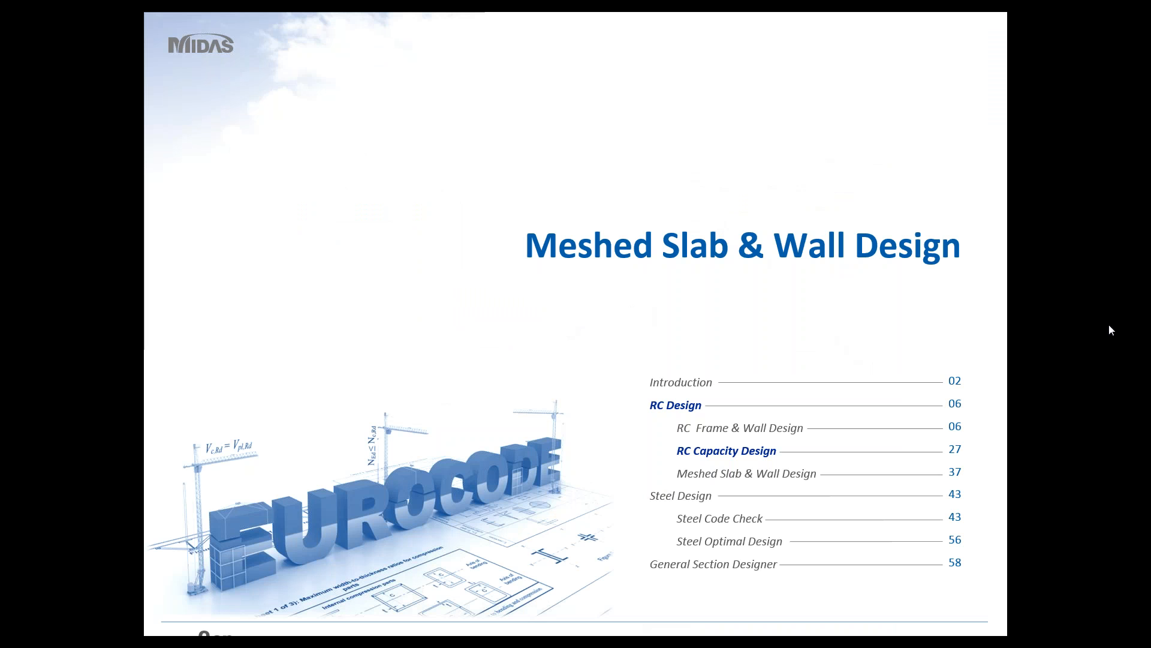
pyautogui.hotkey('alt', 'Tab')
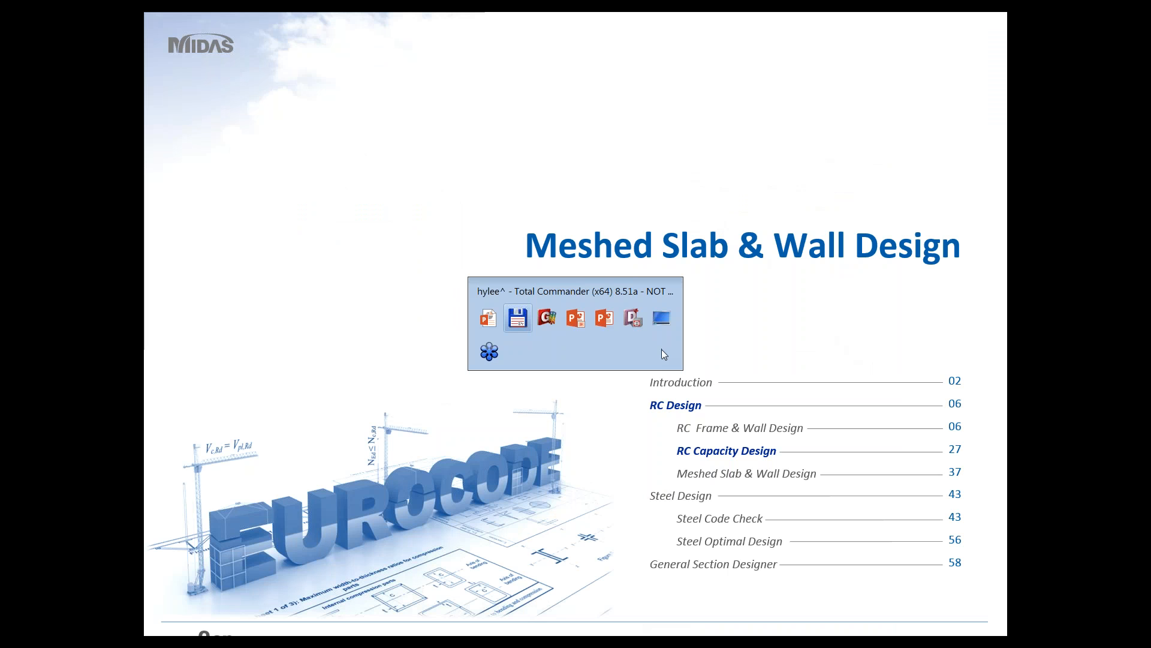
pyautogui.hotkey('alt', 'Tab')
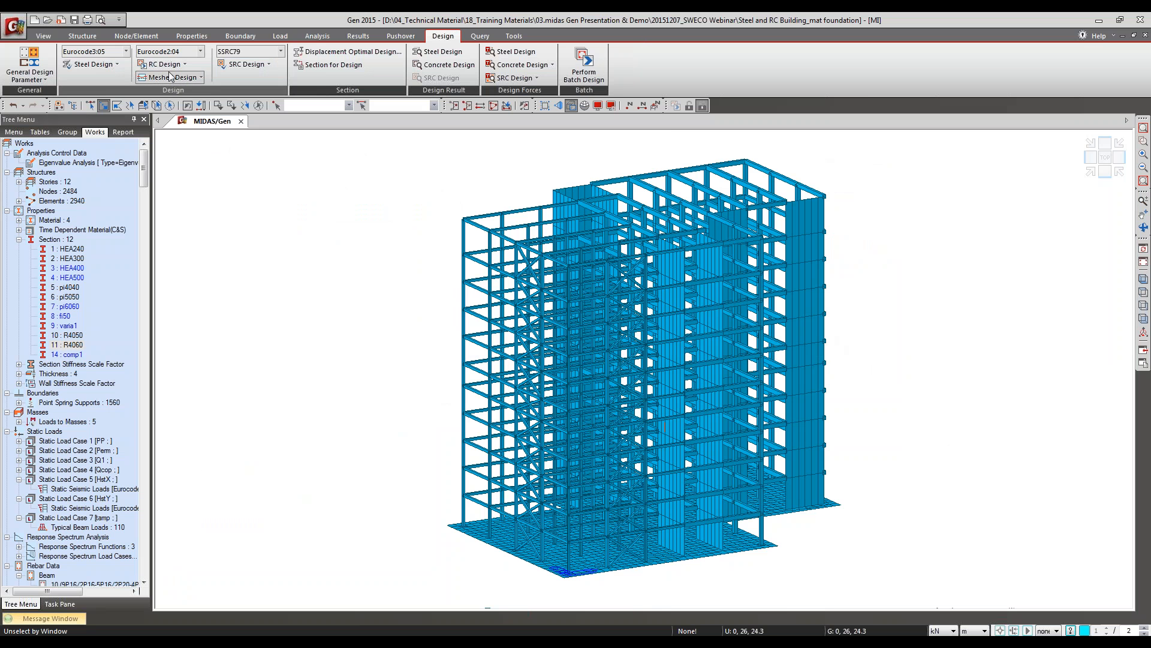
# Step: Review the serviceability parameters for concrete design, including exposure class, crack control and deflection limits, and close them unchanged
pyautogui.click(170, 70)
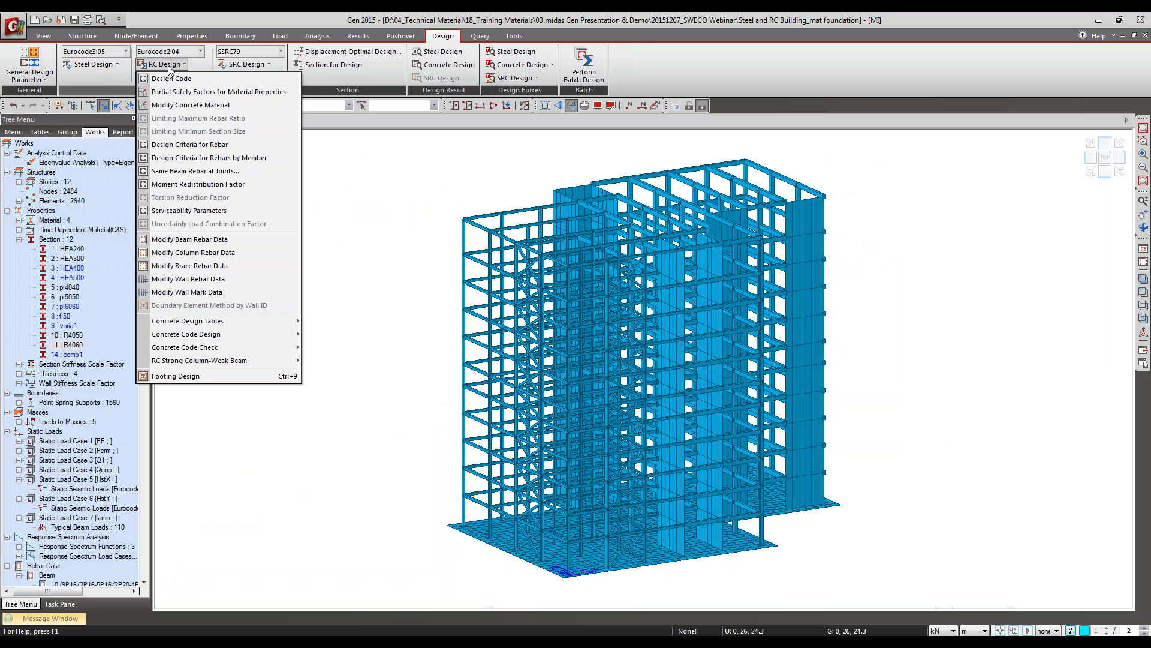
pyautogui.click(187, 13)
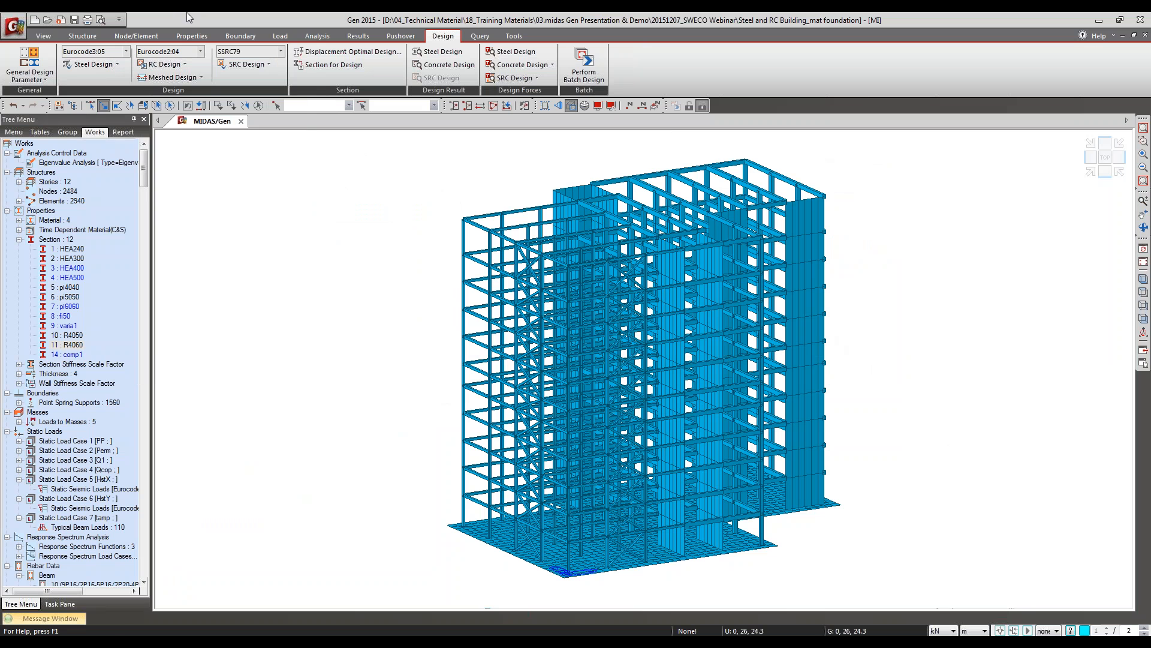
pyautogui.click(15, 79)
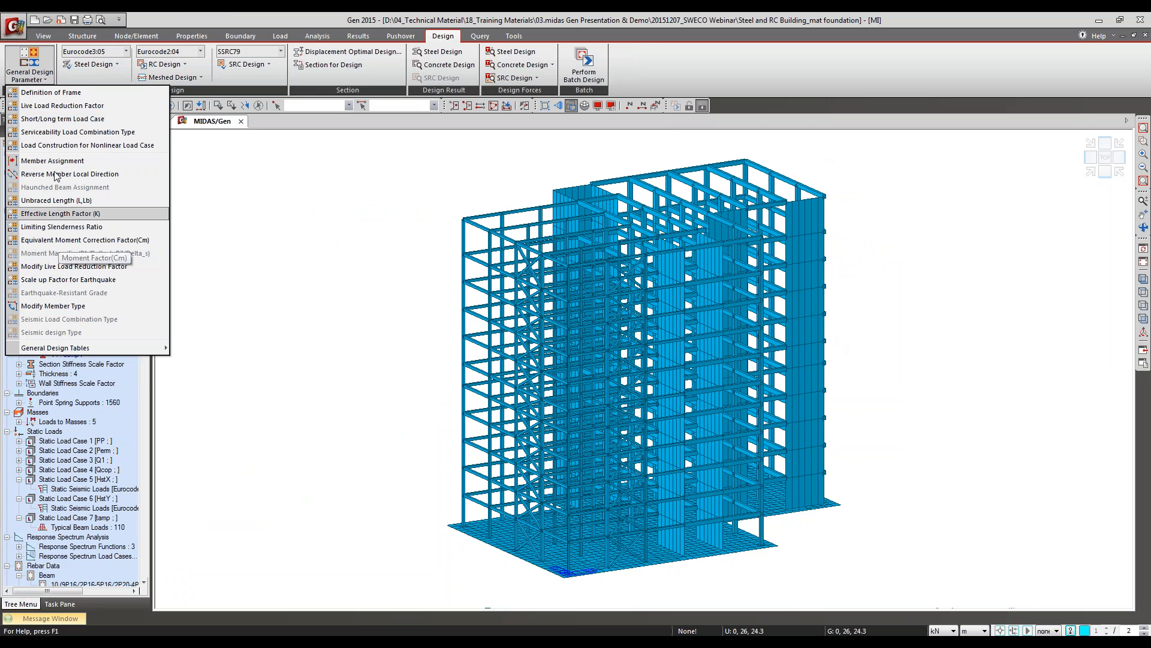
pyautogui.click(168, 64)
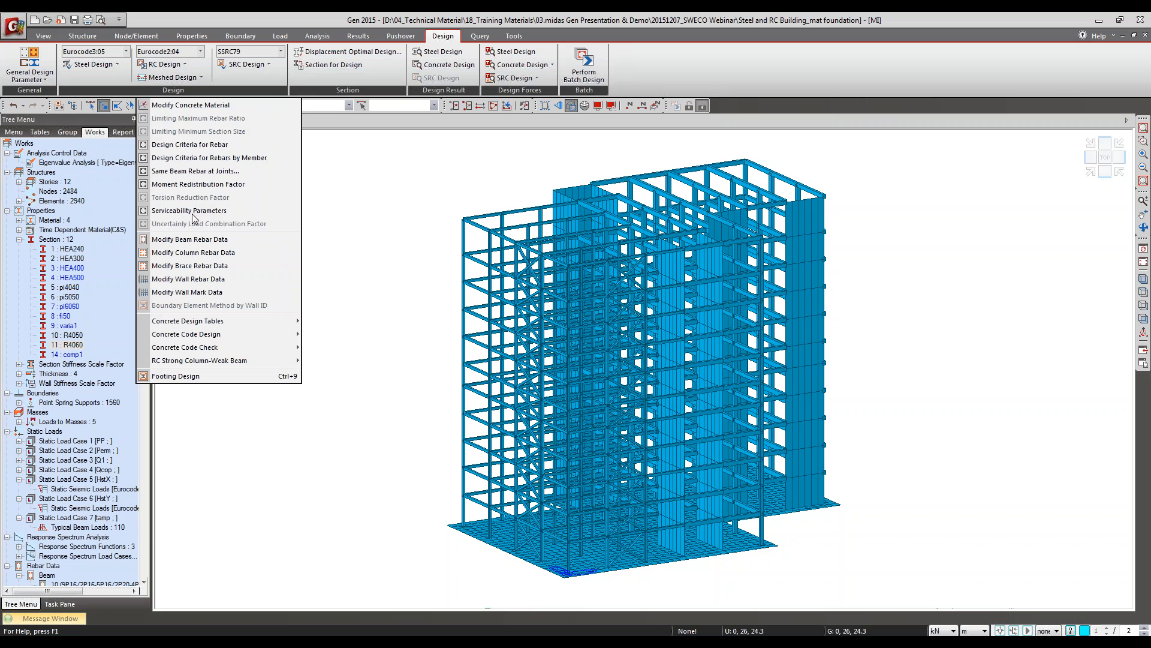
pyautogui.click(193, 211)
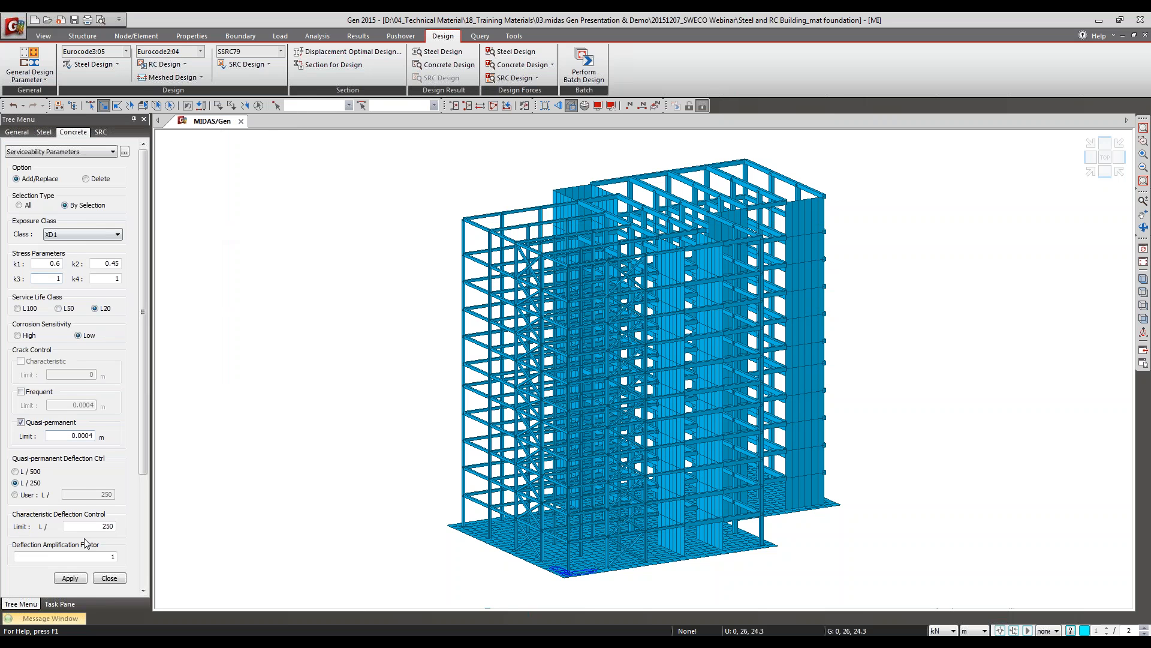
pyautogui.click(108, 577)
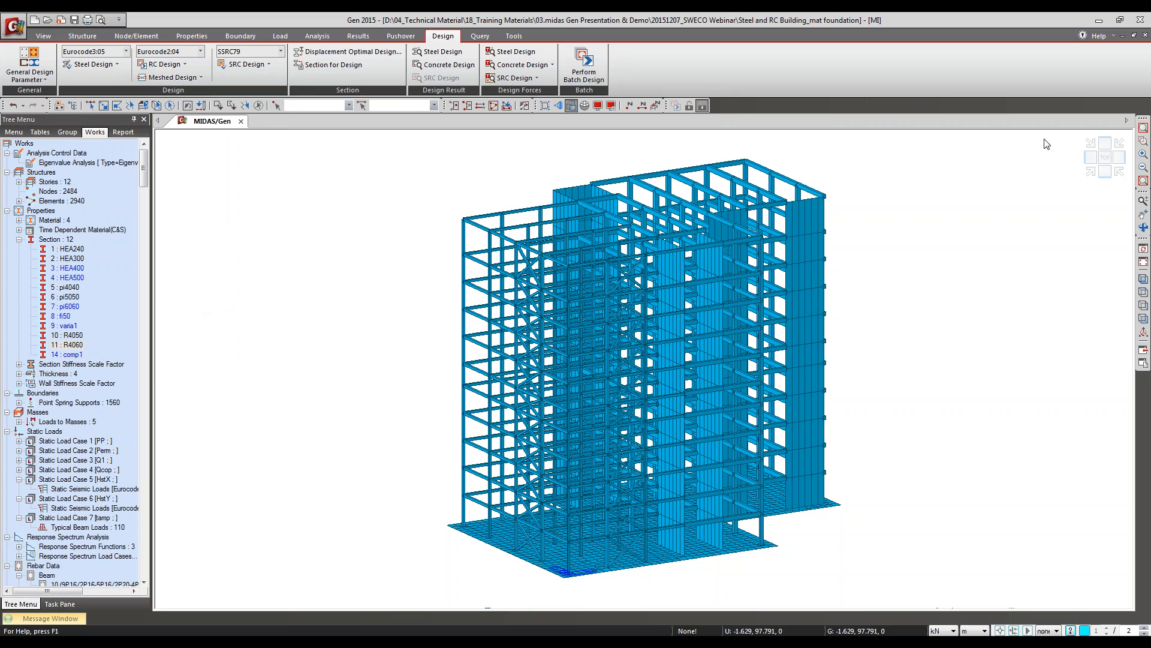
# Step: Show the building in elevation and select all members within a narrow full-height strip along its right-hand edge
pyautogui.click(1142, 324)
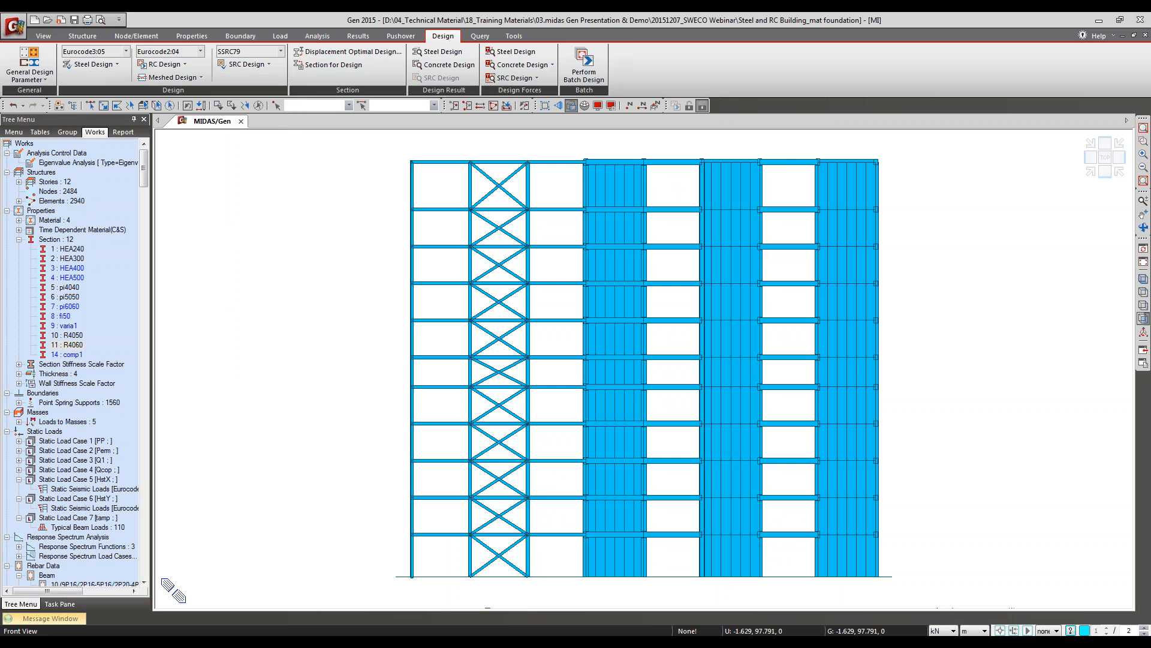
pyautogui.click(154, 64)
pyautogui.moveTo(204, 347)
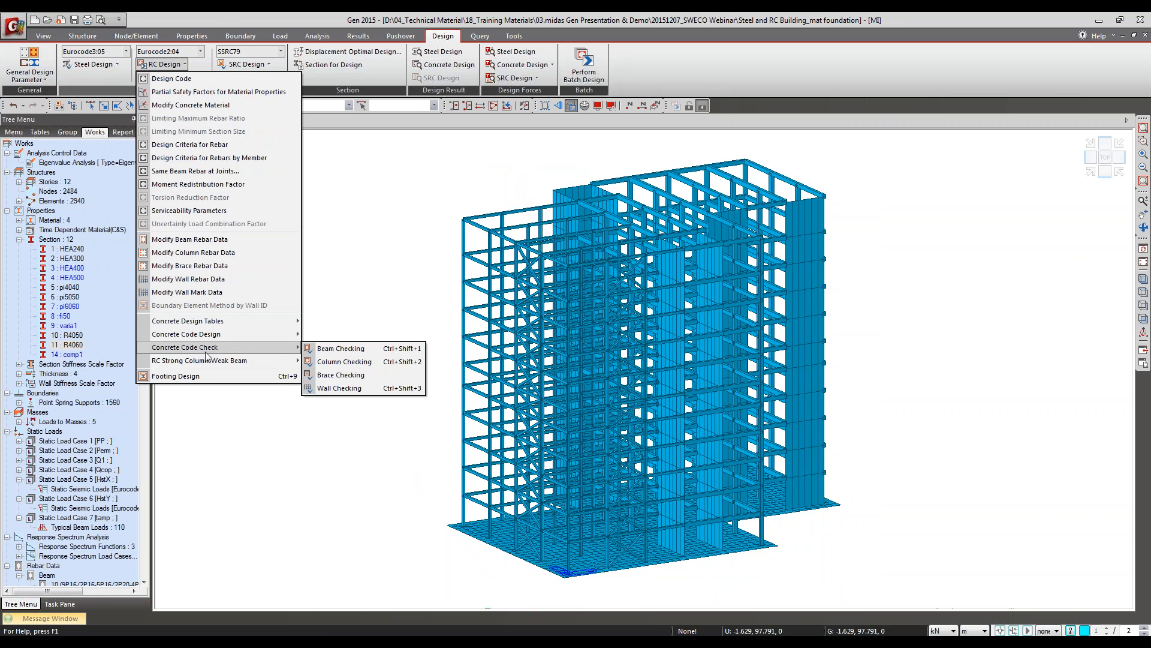
pyautogui.click(337, 347)
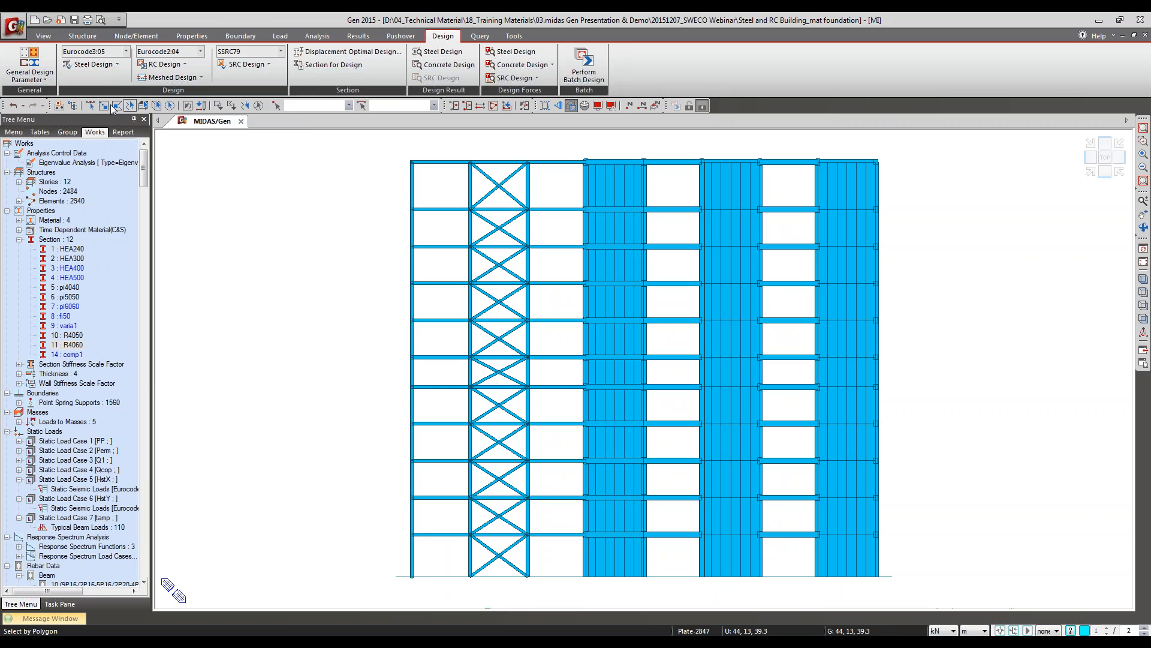
pyautogui.moveTo(864, 147); pyautogui.dragTo(925, 590)
# Step: Run the concrete code check for the selected beams and show the expanded results sorted by member
pyautogui.click(160, 64)
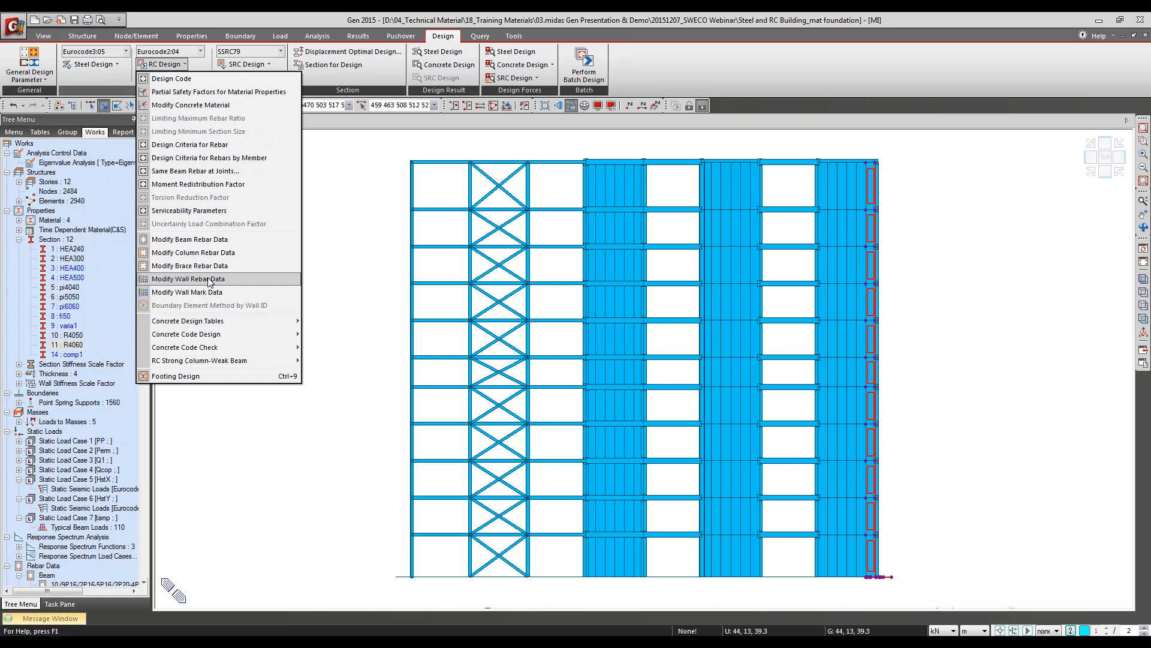
pyautogui.moveTo(213, 348)
pyautogui.click(357, 349)
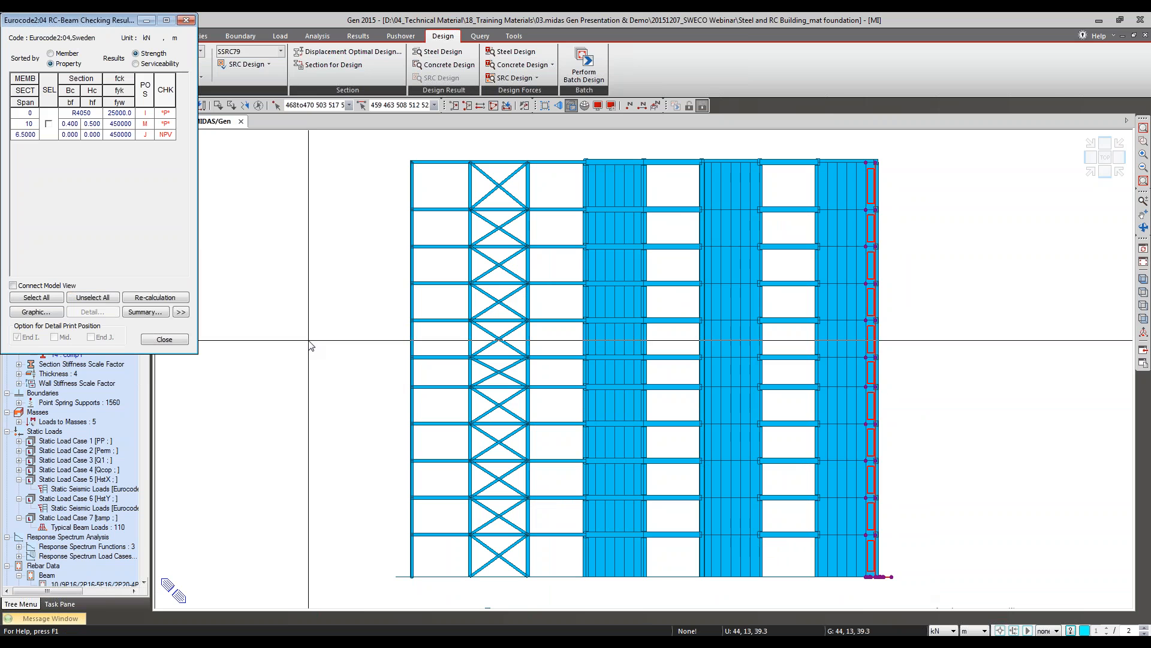
pyautogui.click(181, 312)
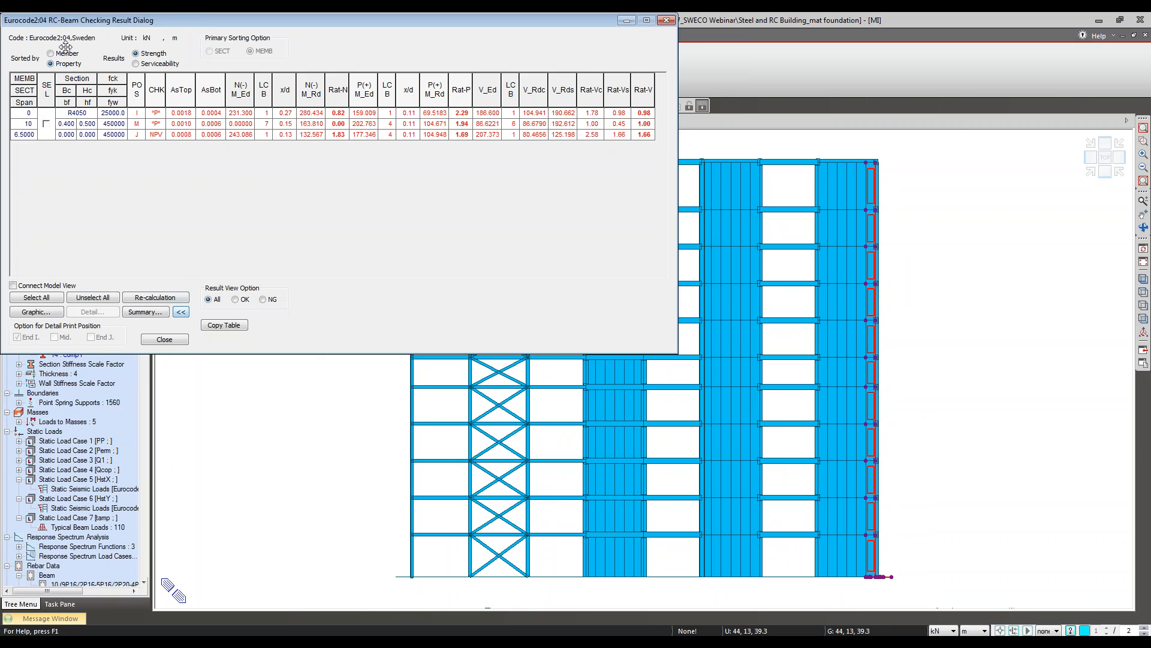
pyautogui.click(59, 54)
pyautogui.moveTo(202, 23); pyautogui.dragTo(483, 97)
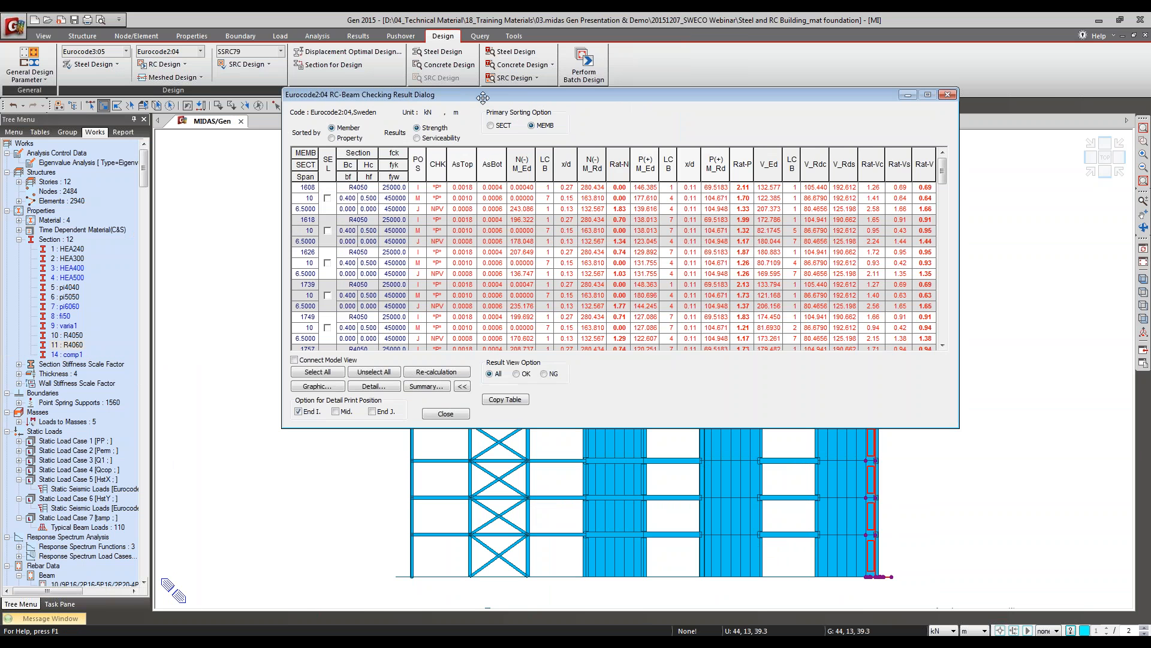
# Step: Switch the beam check results to serviceability and bring up an enlarged graphic report for member 1618
pyautogui.click(432, 141)
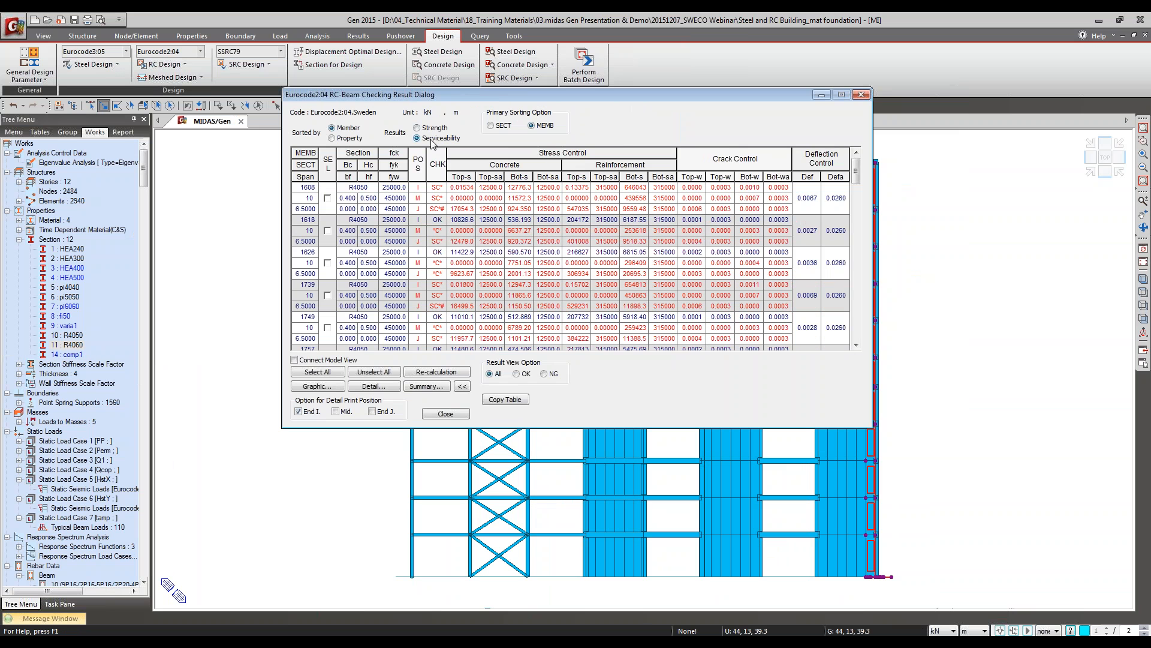
pyautogui.click(324, 229)
pyautogui.click(330, 387)
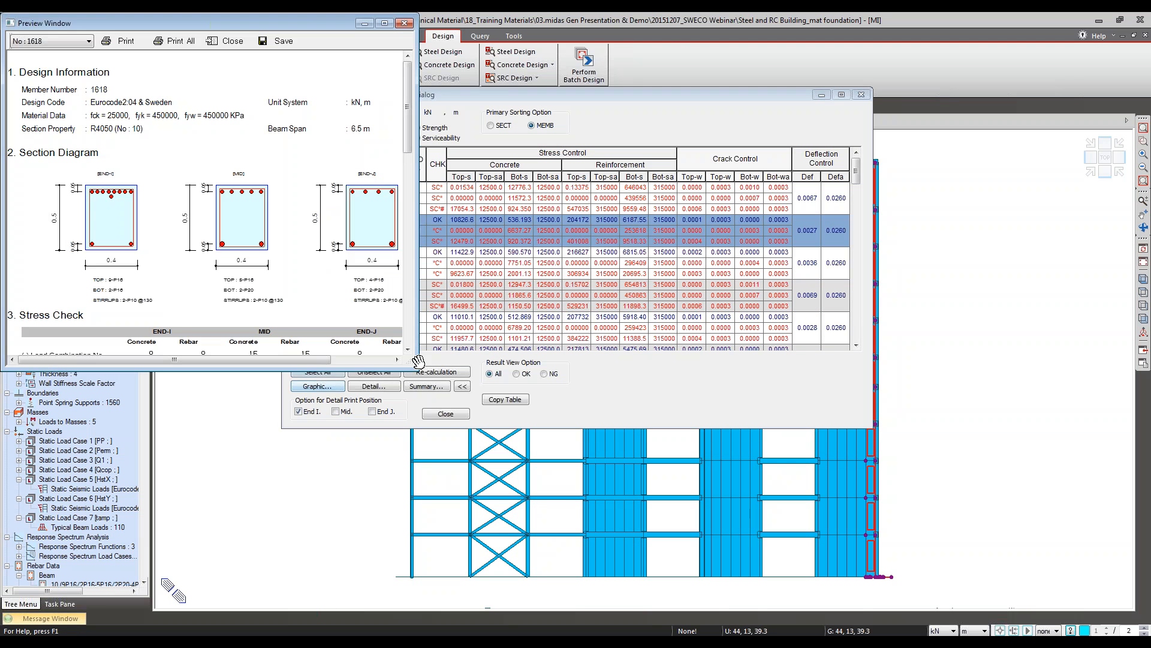
pyautogui.moveTo(416, 368); pyautogui.dragTo(506, 632)
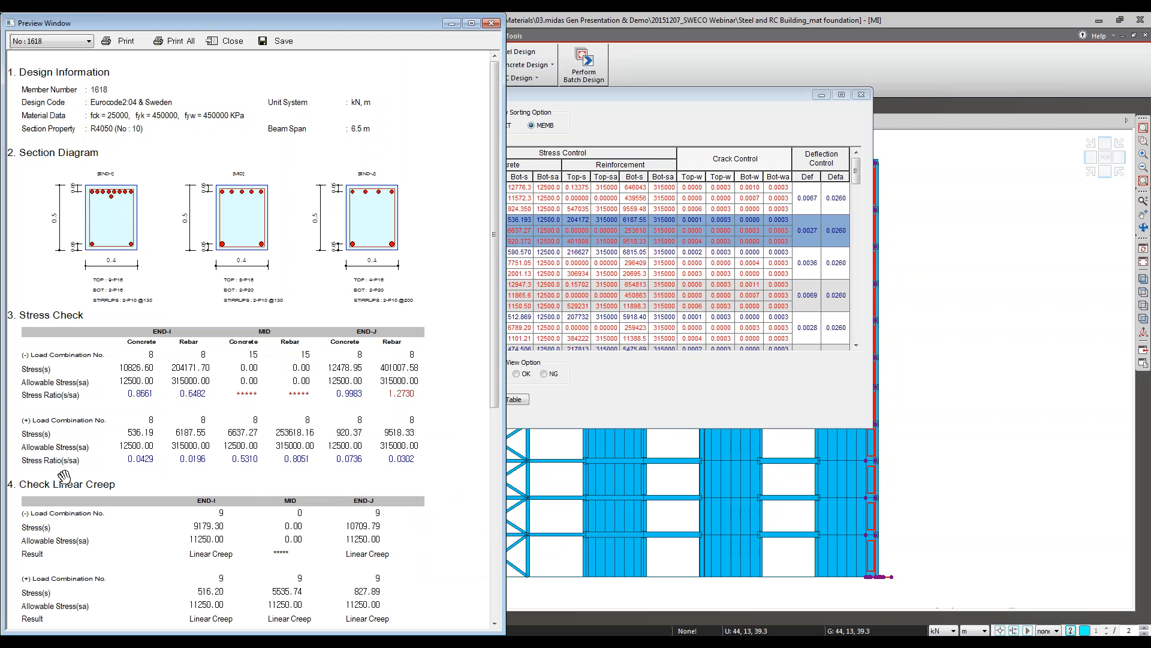
# Step: Examine the stress, linear creep, crack and deflection checks in the graphic report of member 1618
pyautogui.scroll(-5, 150, 432)
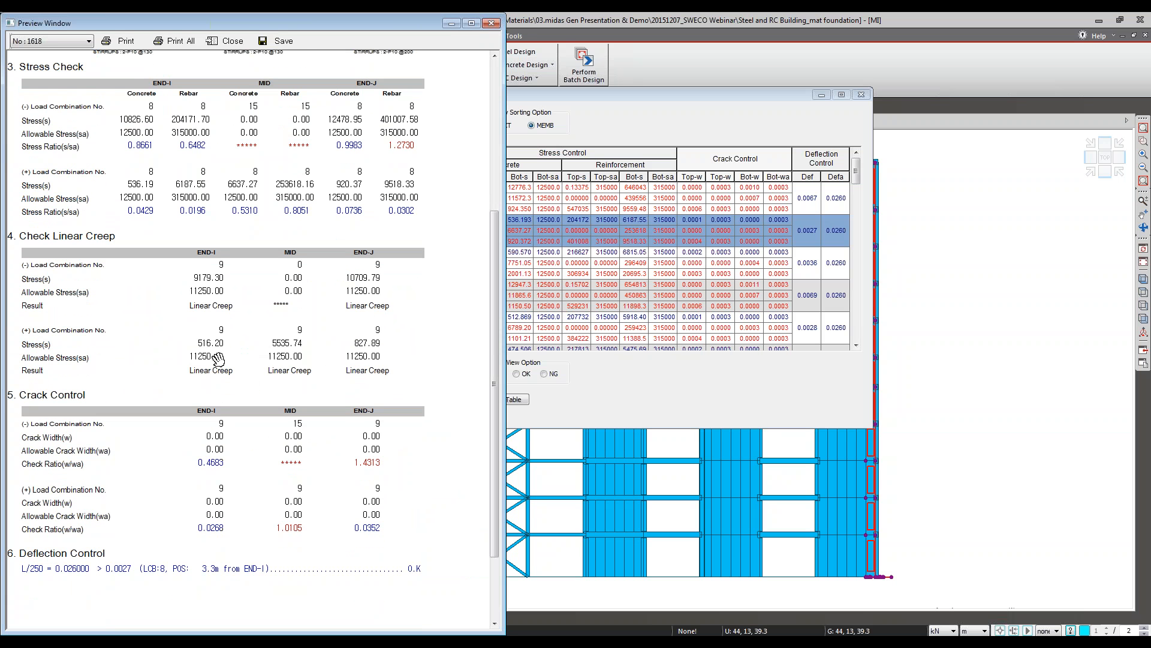
pyautogui.scroll(-2, 225, 498)
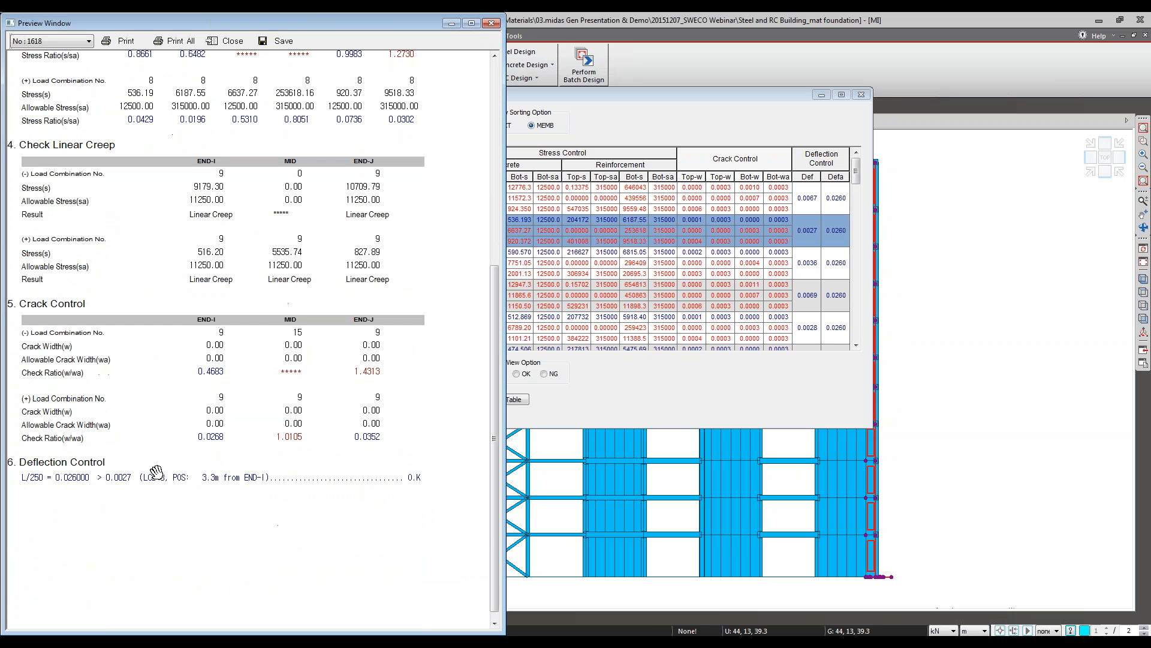
pyautogui.scroll(2, 192, 579)
pyautogui.scroll(1, 228, 603)
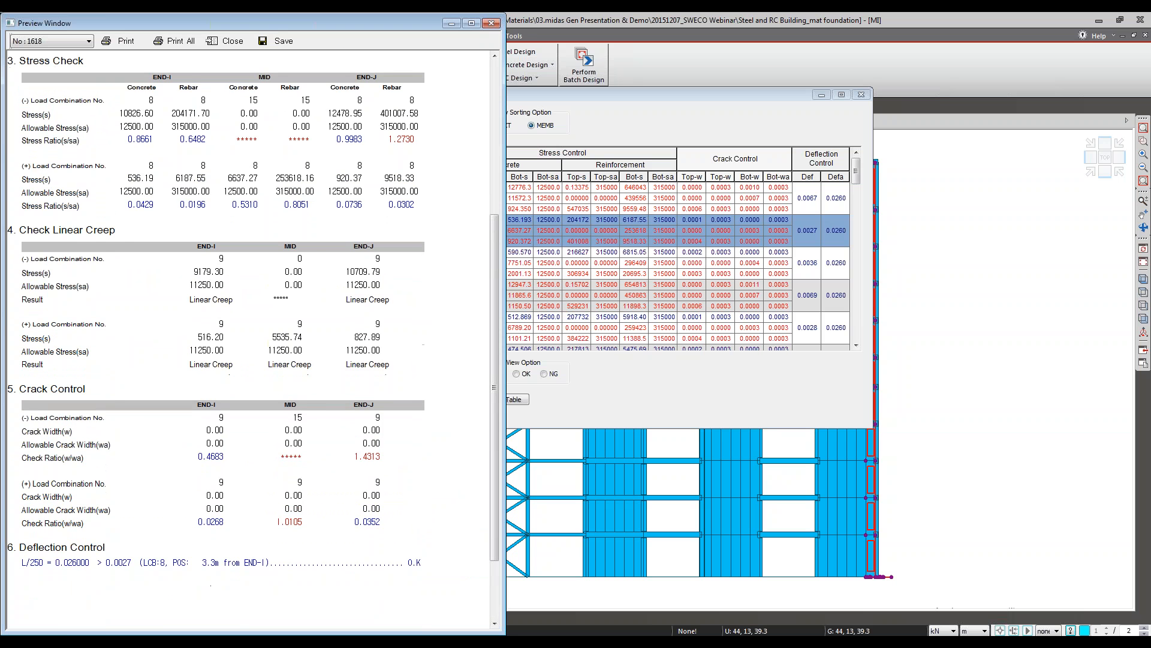
pyautogui.moveTo(242, 21); pyautogui.dragTo(335, 21)
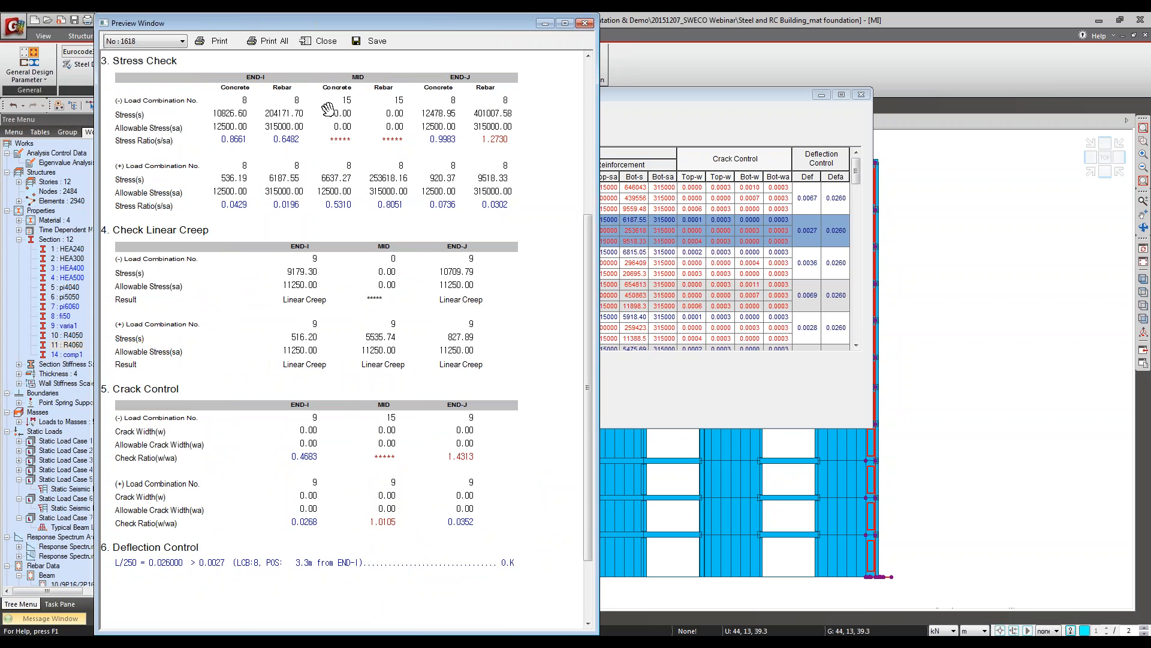
pyautogui.moveTo(318, 26); pyautogui.dragTo(325, 27)
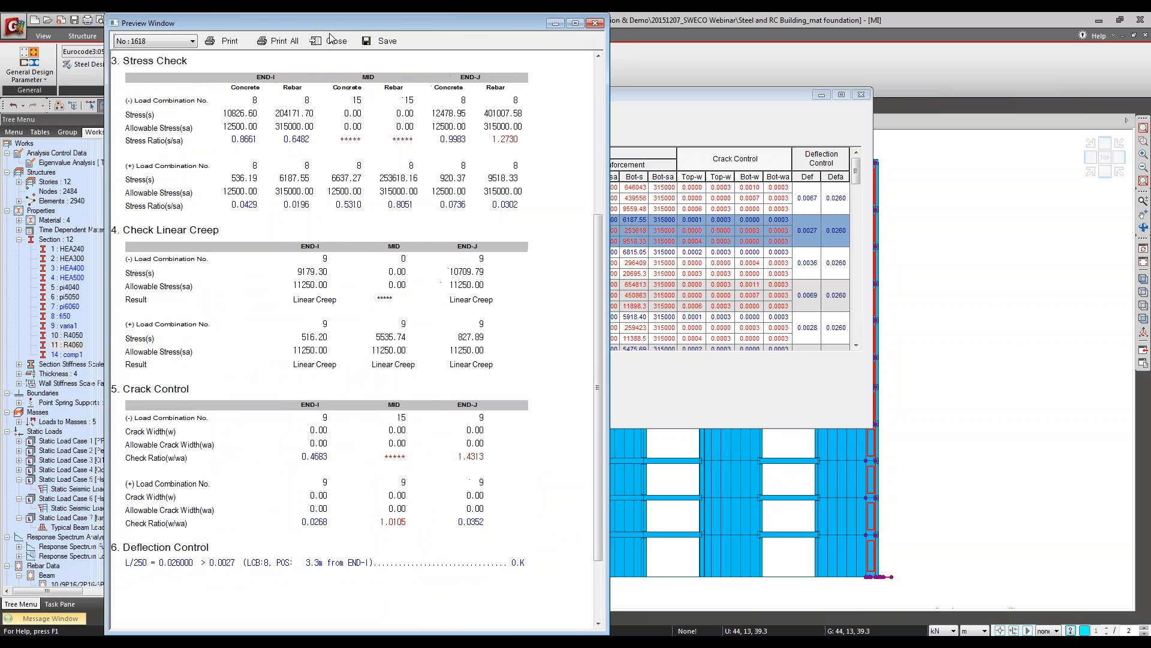
# Step: Close the graphic report and open the detailed calculation report for member 1618 in a maximized text editor window
pyautogui.click(330, 43)
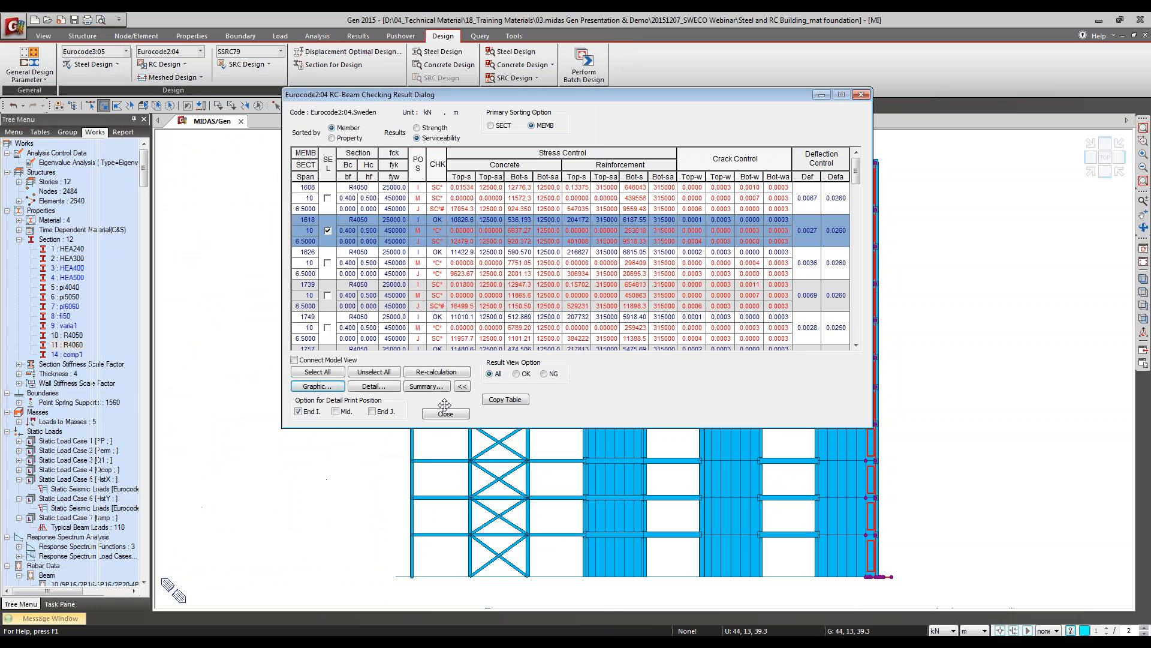
pyautogui.click(371, 386)
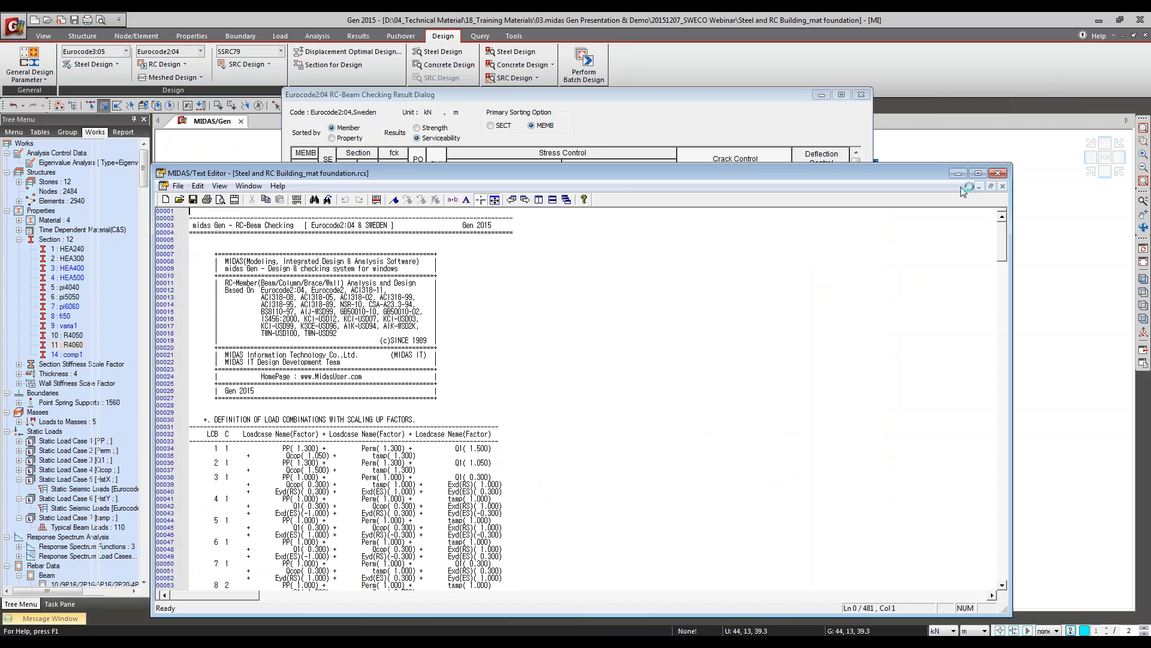
pyautogui.click(978, 172)
pyautogui.click(198, 351)
# Step: Find the CHECK STRESS LIMITATION section in the detailed report and mark its heading line
pyautogui.scroll(-20, 198, 351)
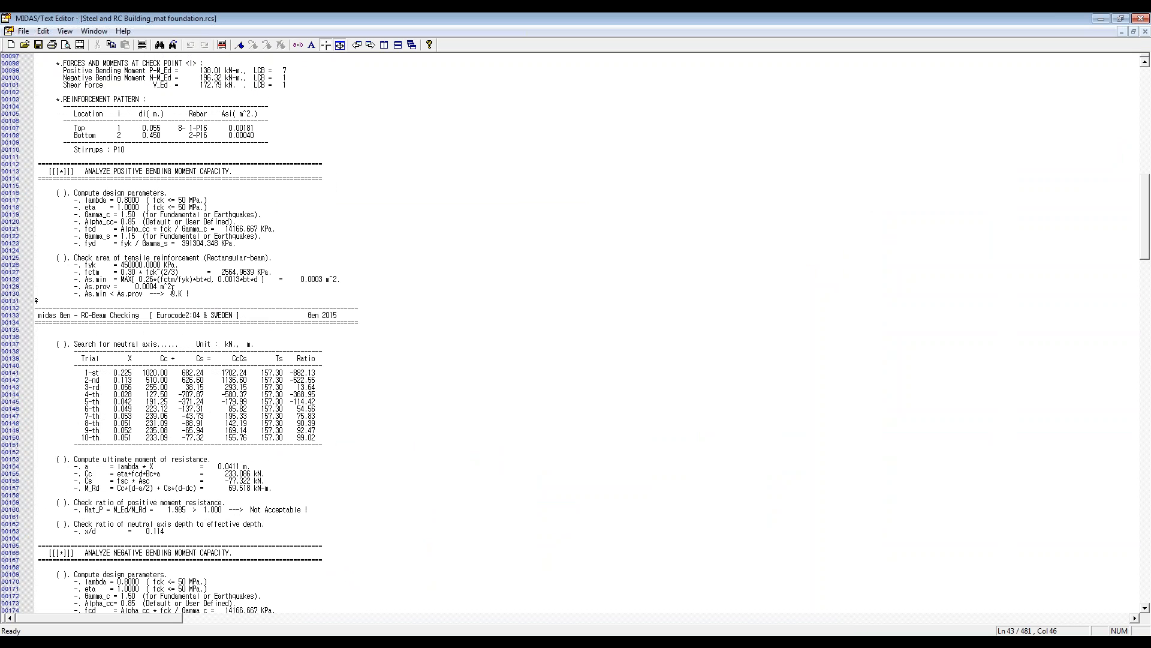
pyautogui.scroll(-20, 172, 293)
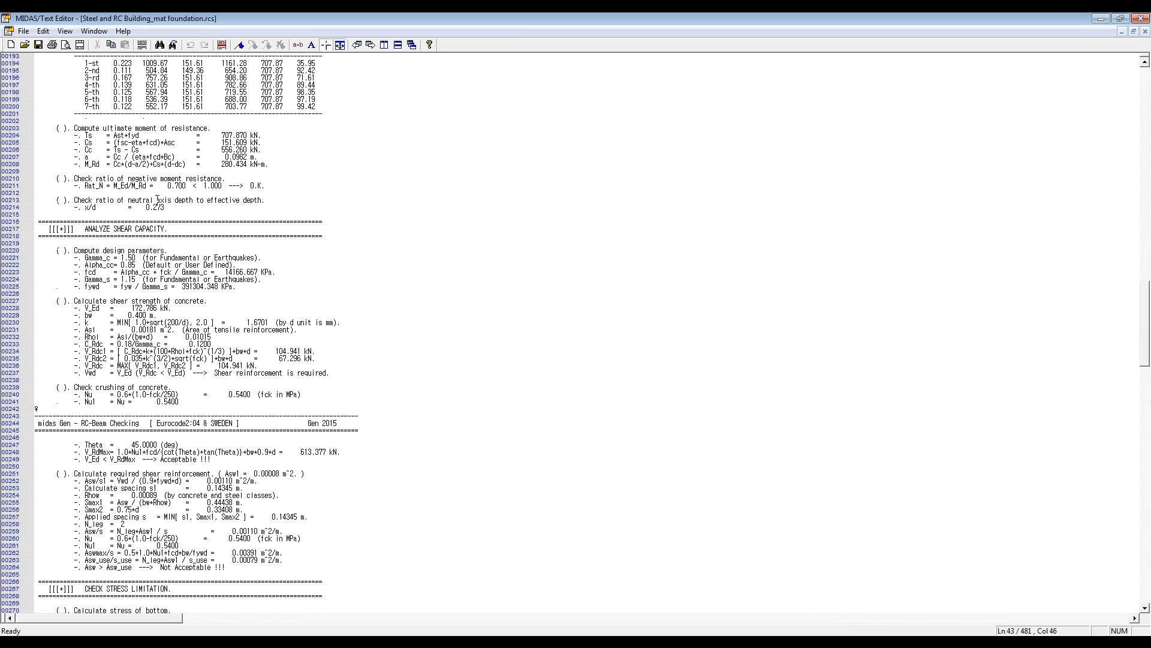
pyautogui.scroll(-5, 150, 186)
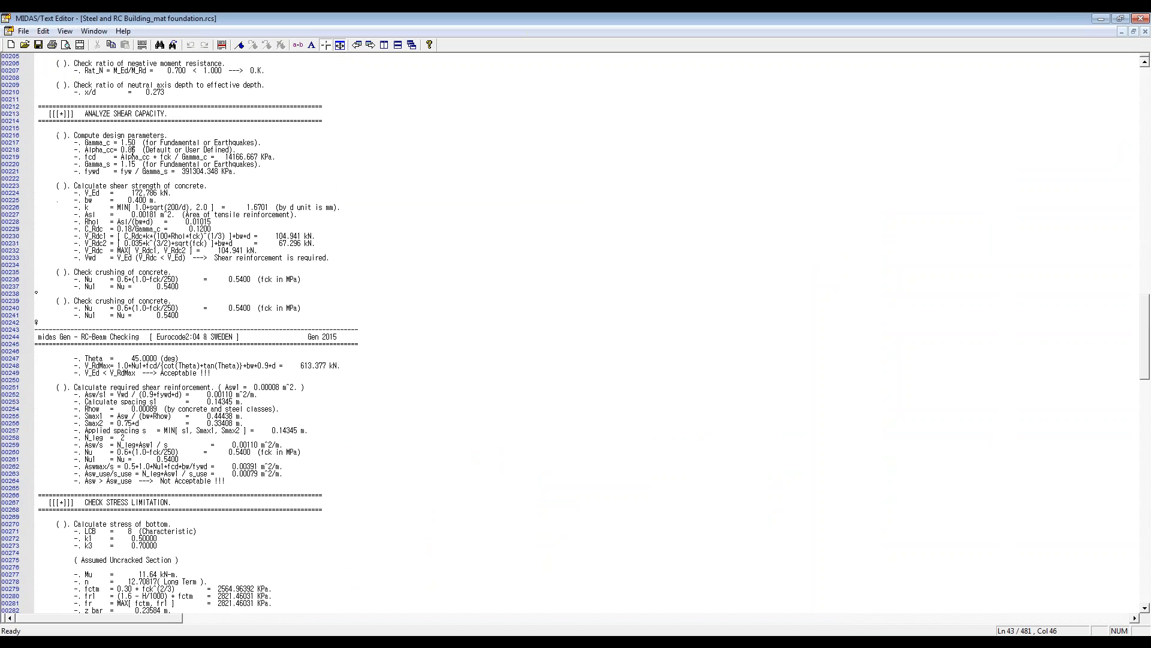
pyautogui.scroll(-1, 132, 155)
pyautogui.click(125, 111)
pyautogui.scroll(-9, 141, 128)
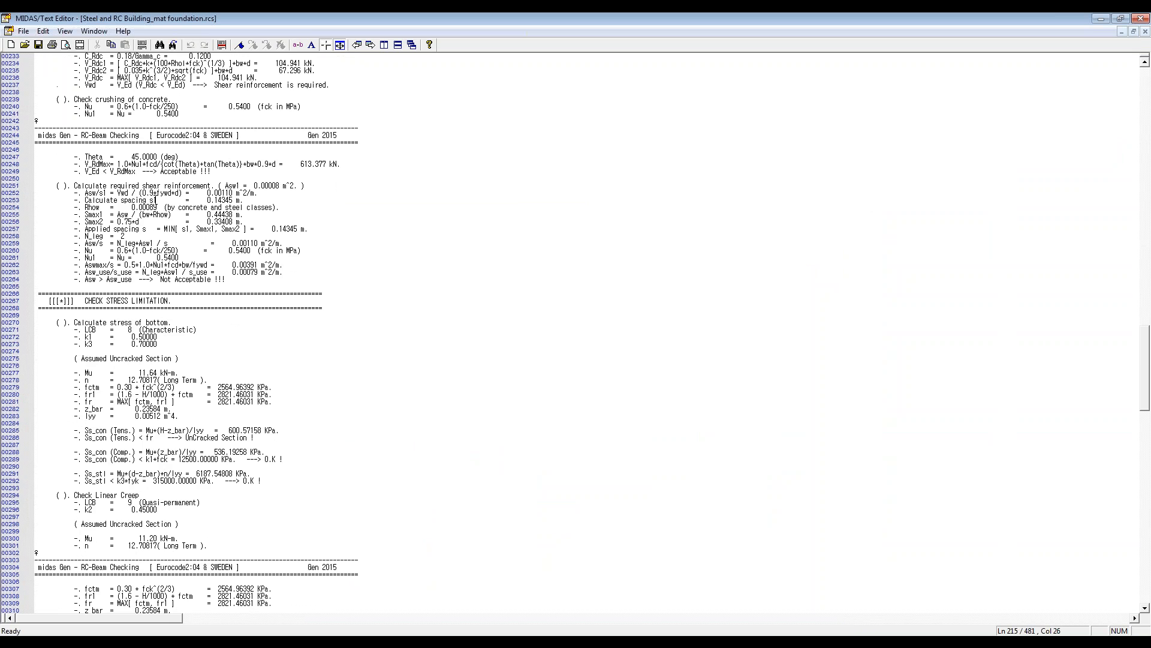
pyautogui.scroll(-3, 153, 192)
pyautogui.click(123, 209)
pyautogui.click(132, 214)
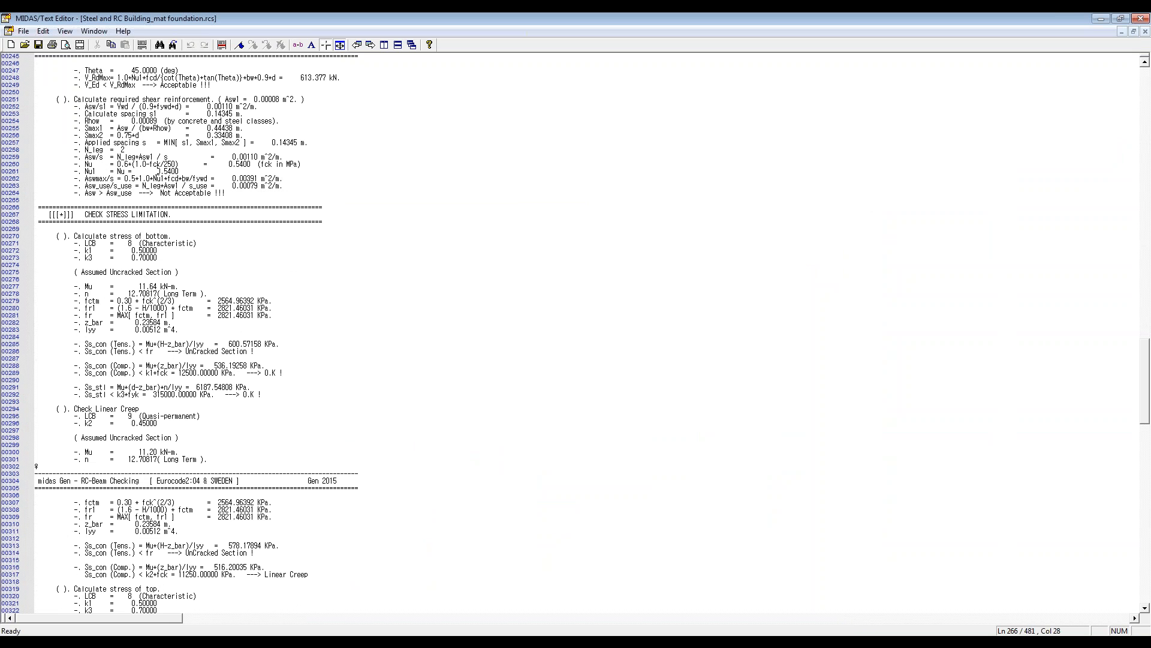
pyautogui.click(221, 45)
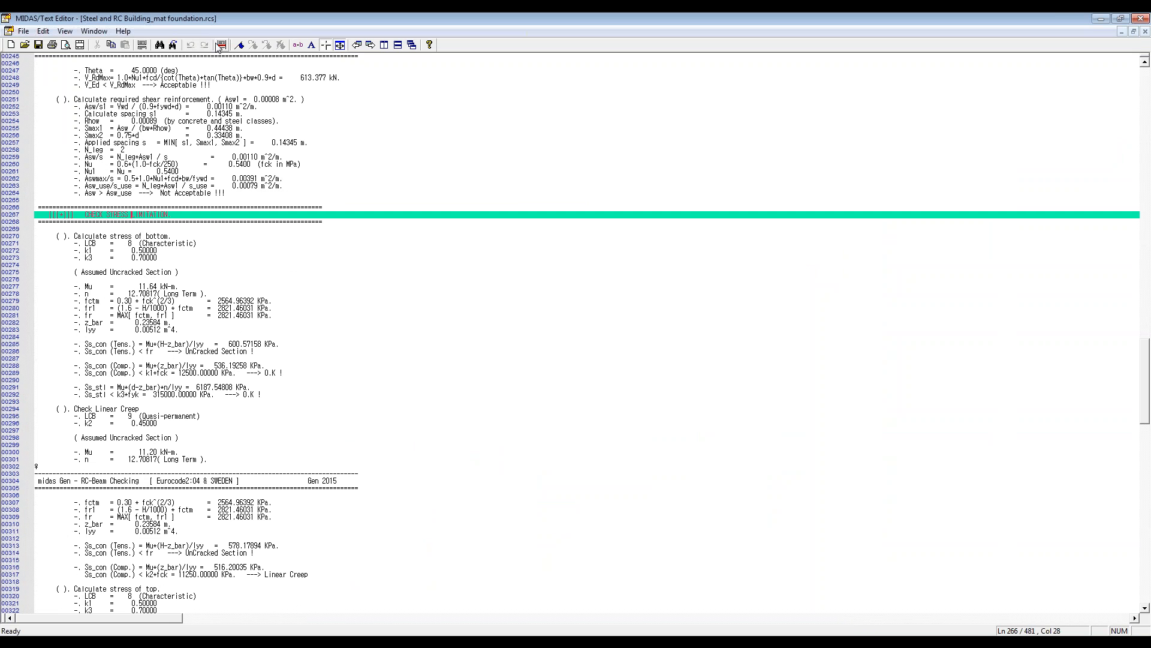
# Step: Highlight the k1 and k3 coefficient lines under the bottom stress calculation to review them, then clear the highlight
pyautogui.click(82, 250)
pyautogui.moveTo(81, 250); pyautogui.dragTo(189, 257)
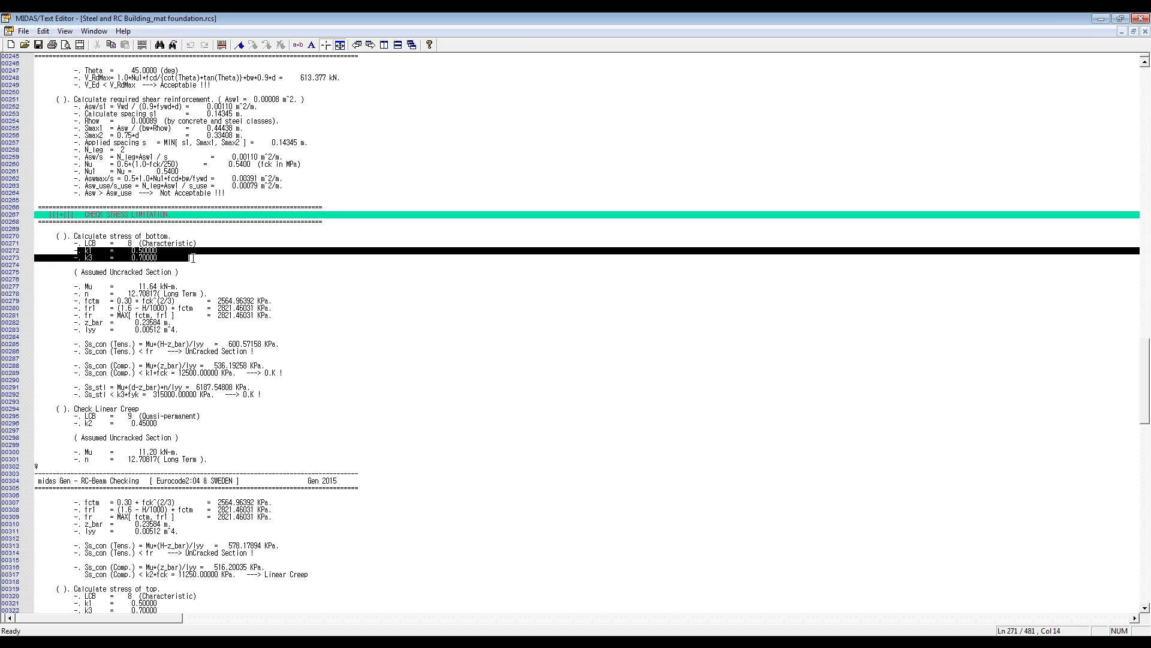
pyautogui.click(160, 261)
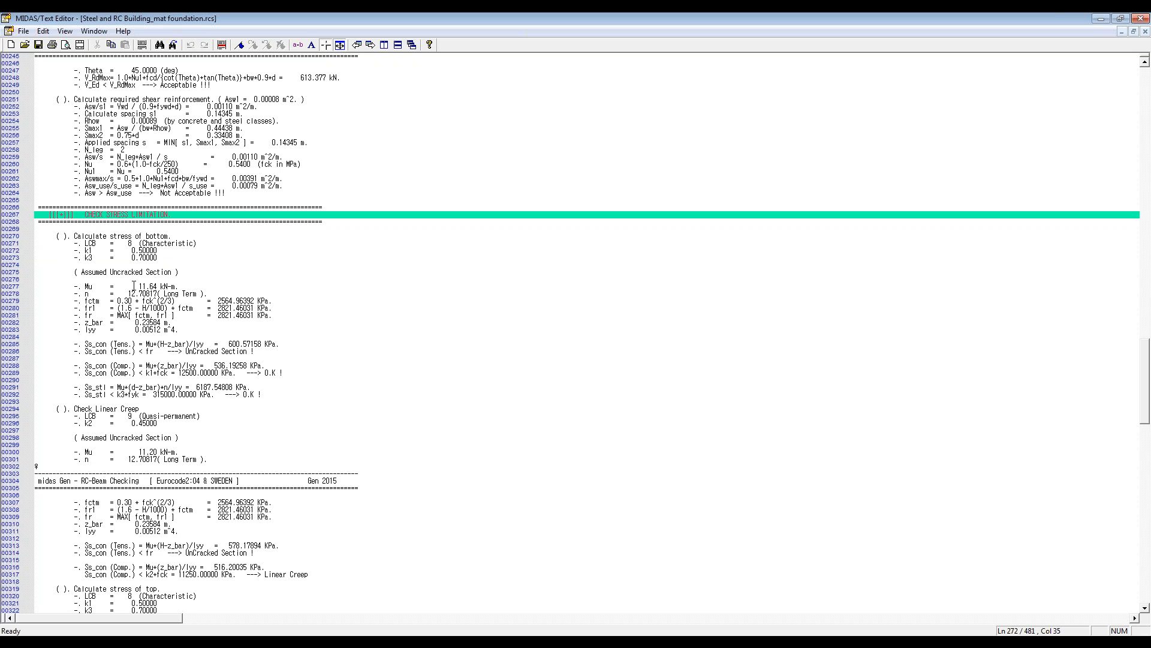
# Step: Mark the concrete tension and compression stress lines of the bottom stress calculation, together with their limit comparison lines
pyautogui.scroll(-4, 214, 322)
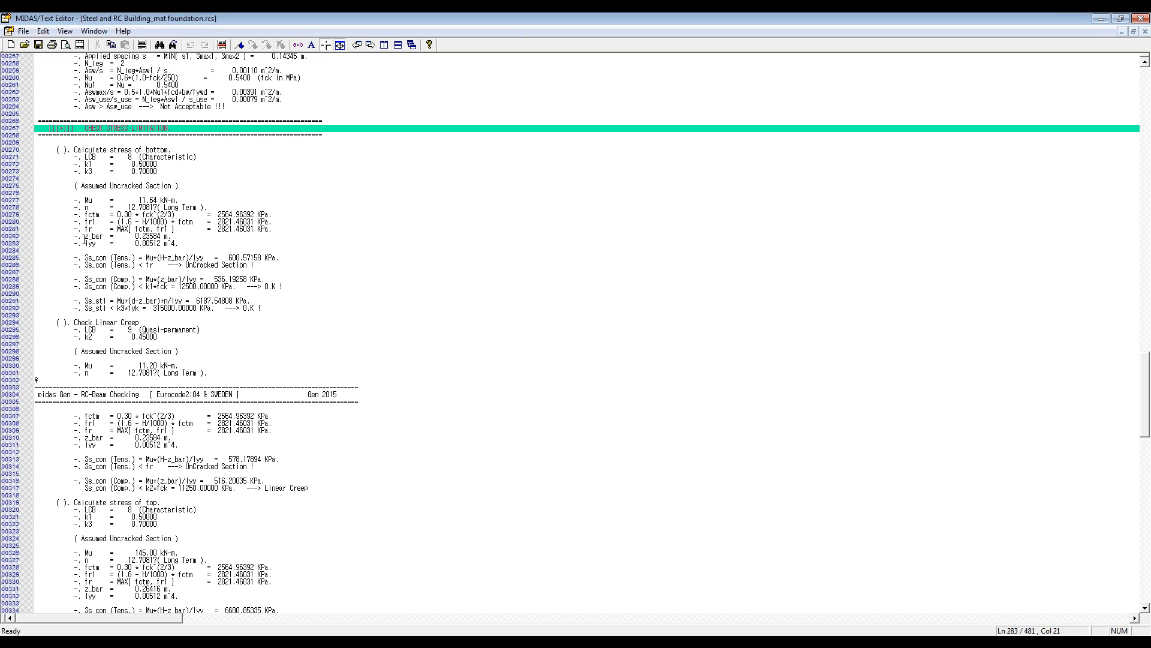
pyautogui.click(84, 243)
pyautogui.click(222, 45)
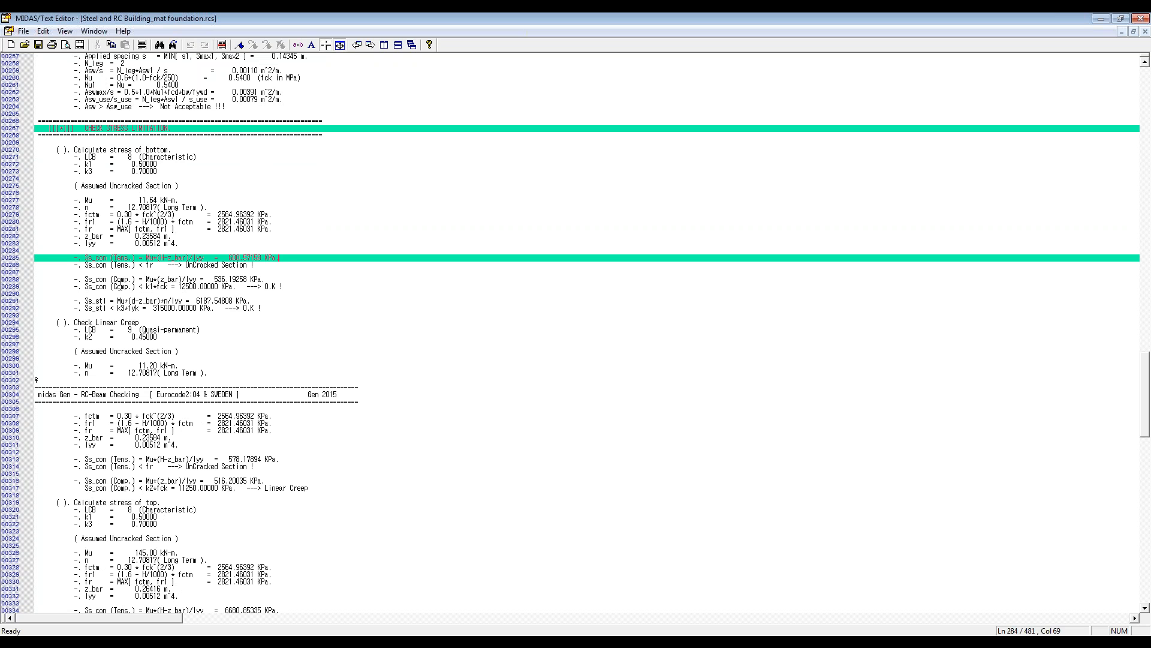
pyautogui.click(113, 279)
pyautogui.click(222, 45)
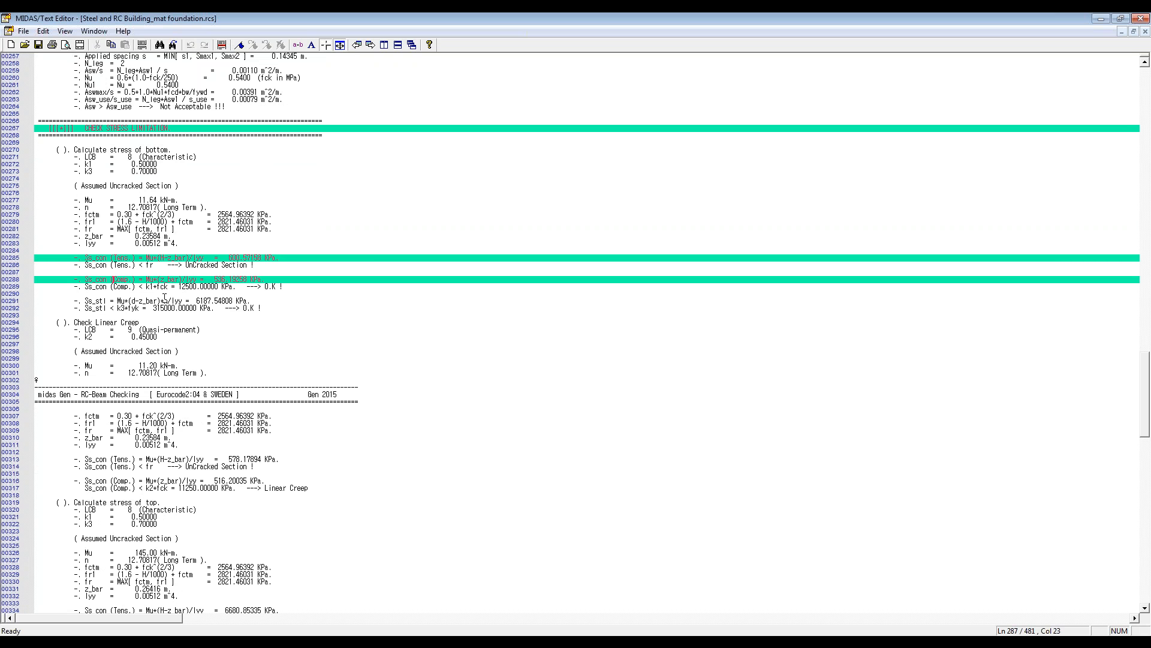
pyautogui.click(133, 267)
pyautogui.click(137, 267)
pyautogui.click(221, 45)
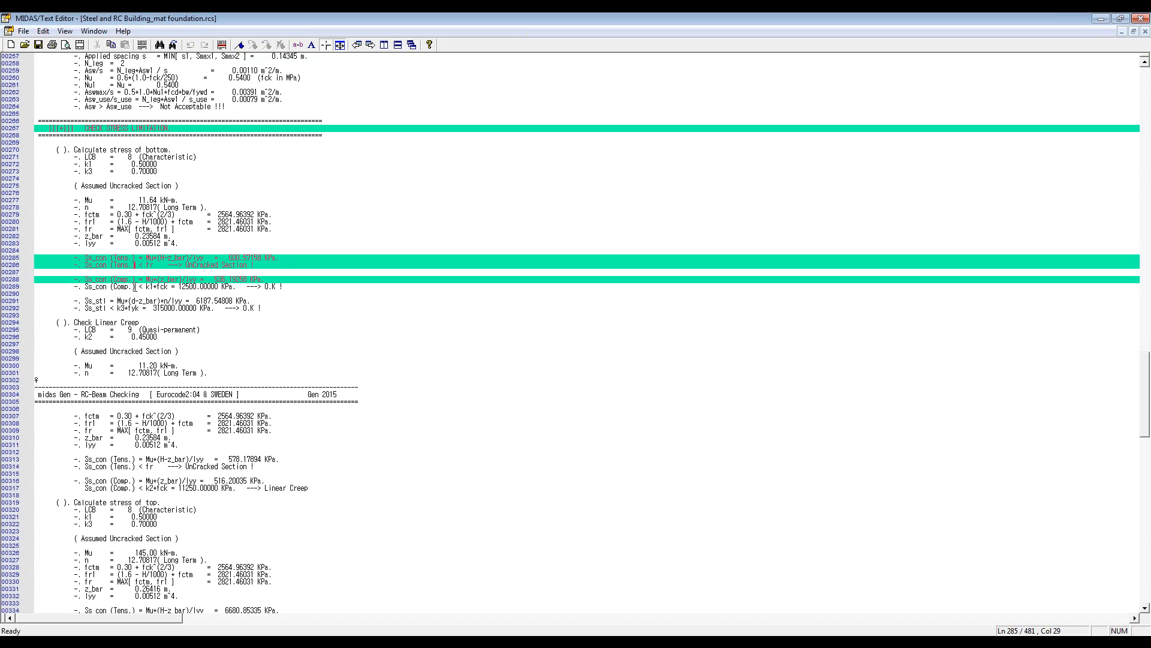
pyautogui.click(221, 45)
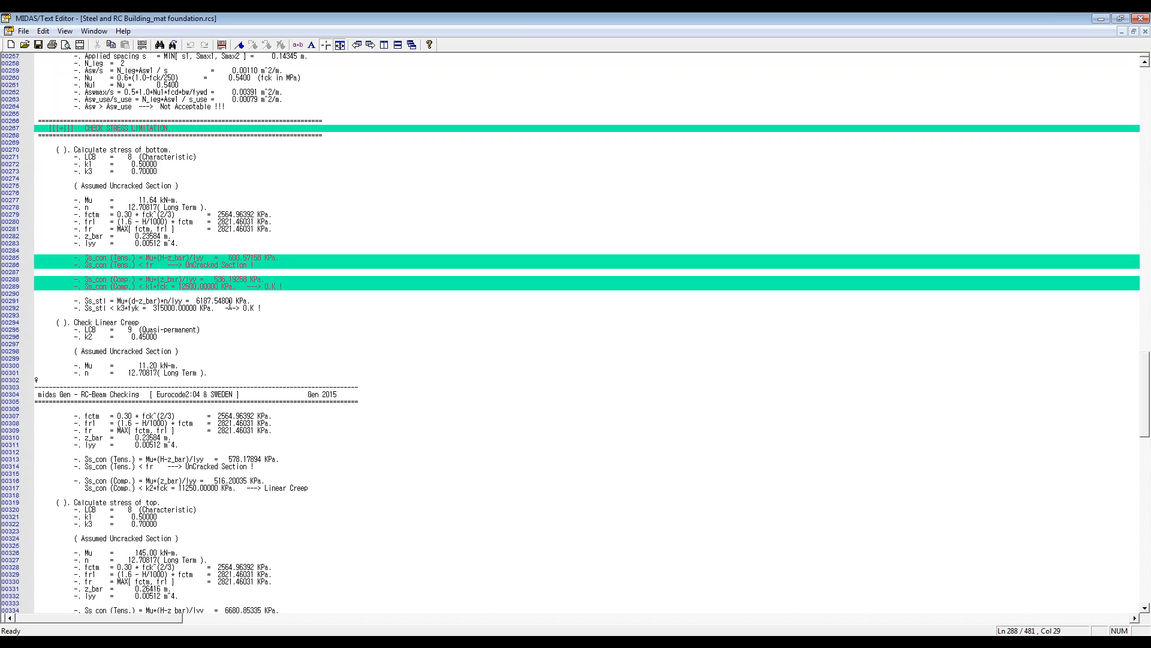
# Step: Mark the reinforcement stress line Ss_stl and its k3*fyk limit comparison in the bottom stress calculation
pyautogui.click(268, 260)
pyautogui.click(221, 44)
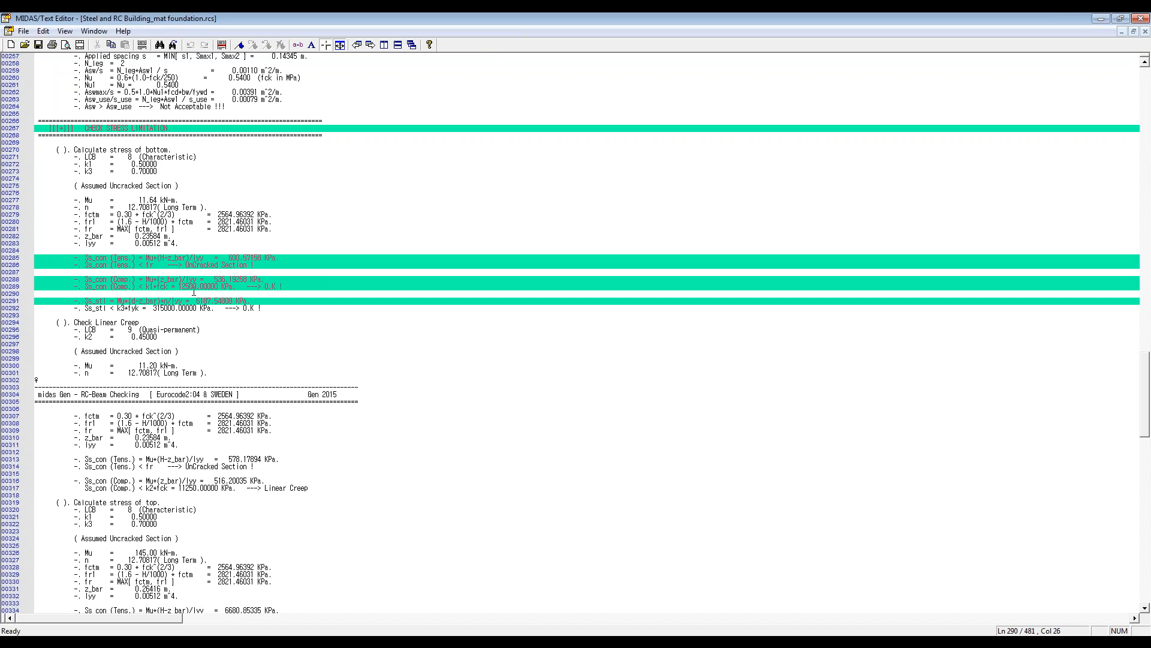
pyautogui.click(222, 45)
pyautogui.click(193, 310)
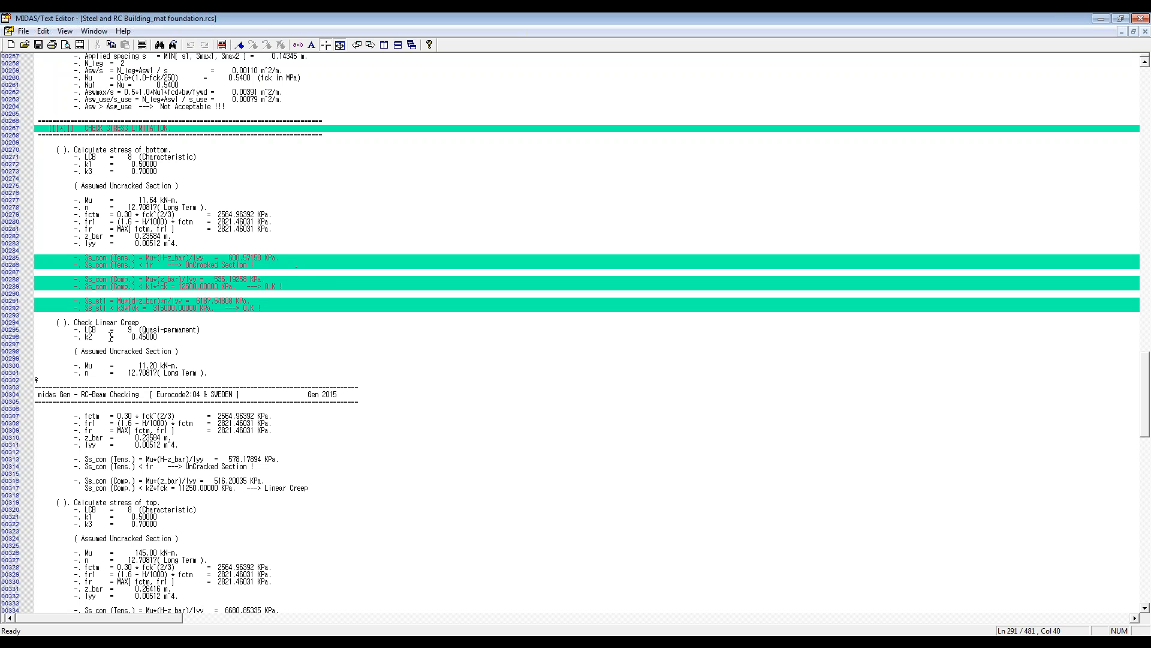
# Step: Mark the concrete compression stress line and its k2*fck comparison line under the first Check Linear Creep part
pyautogui.click(98, 315)
pyautogui.scroll(-4, 97, 315)
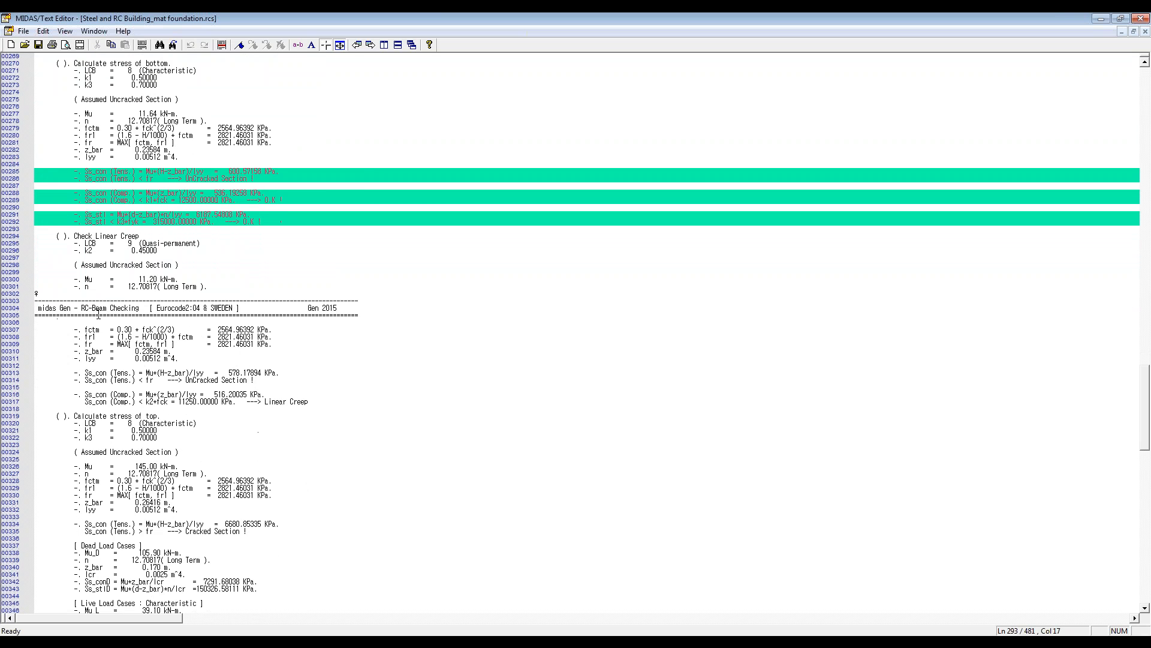
pyautogui.click(132, 234)
pyautogui.click(123, 396)
pyautogui.click(222, 45)
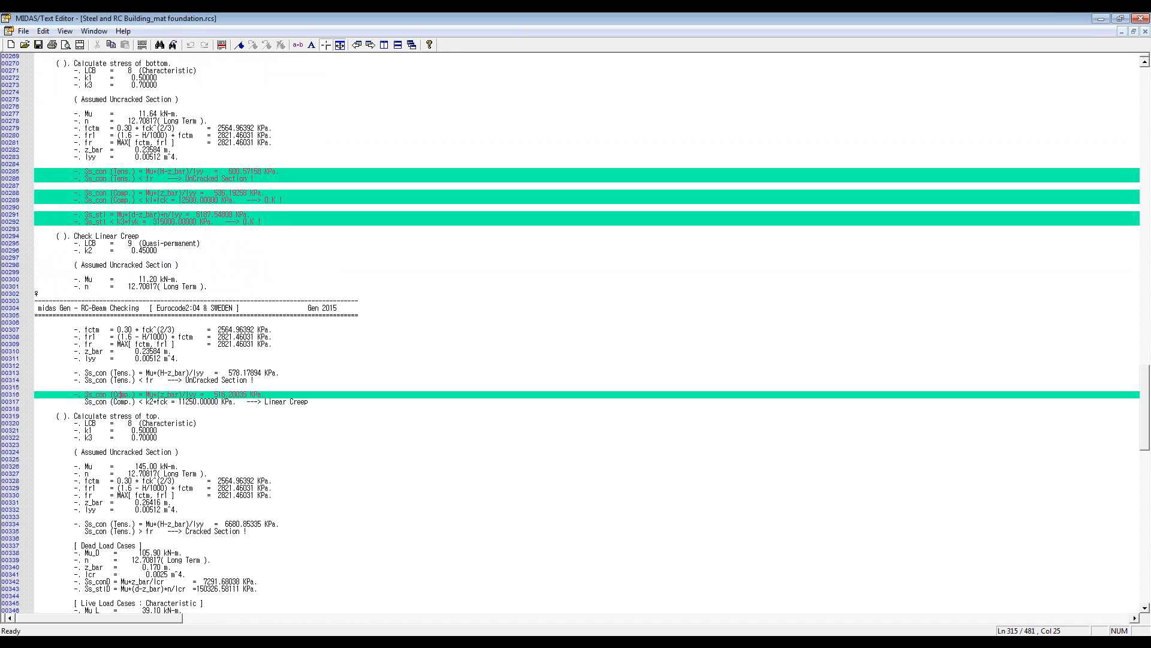
pyautogui.click(132, 401)
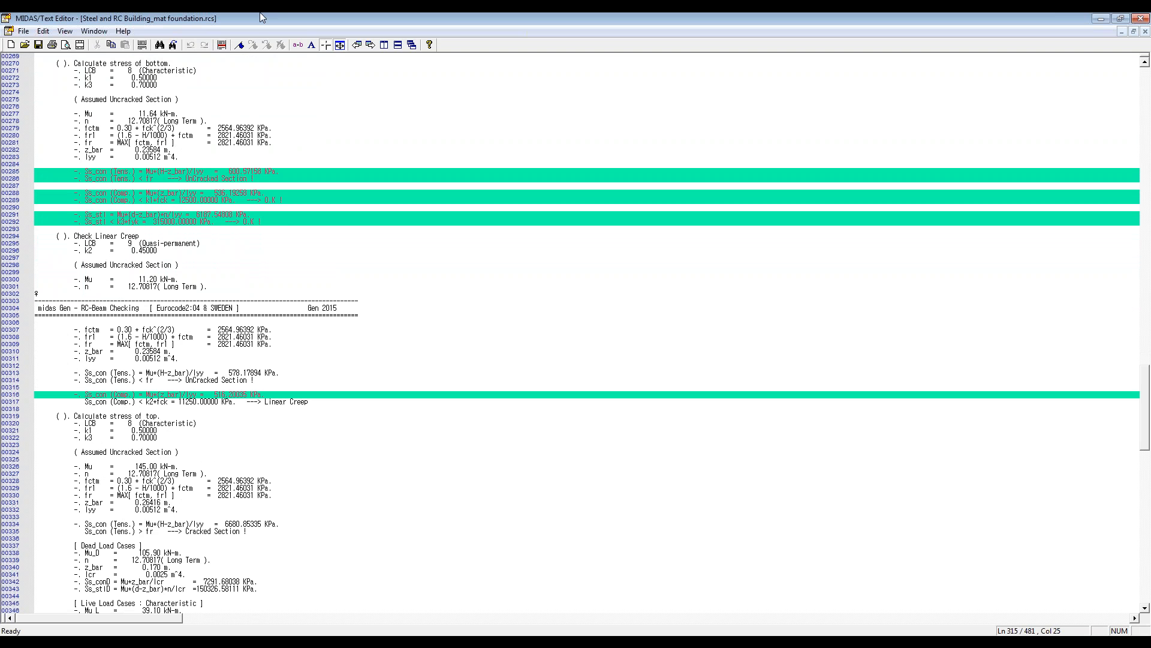
pyautogui.click(226, 45)
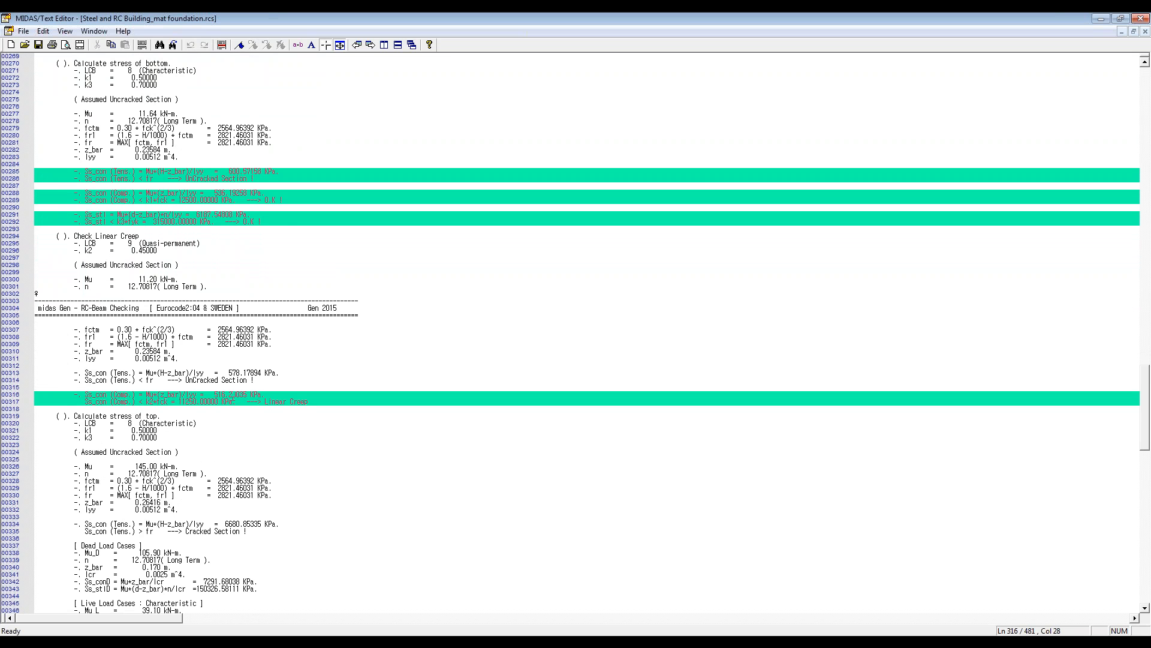
# Step: Examine the top stress calculation, including the fr comparison for the section and the dead and live load case stresses
pyautogui.scroll(-3, 249, 391)
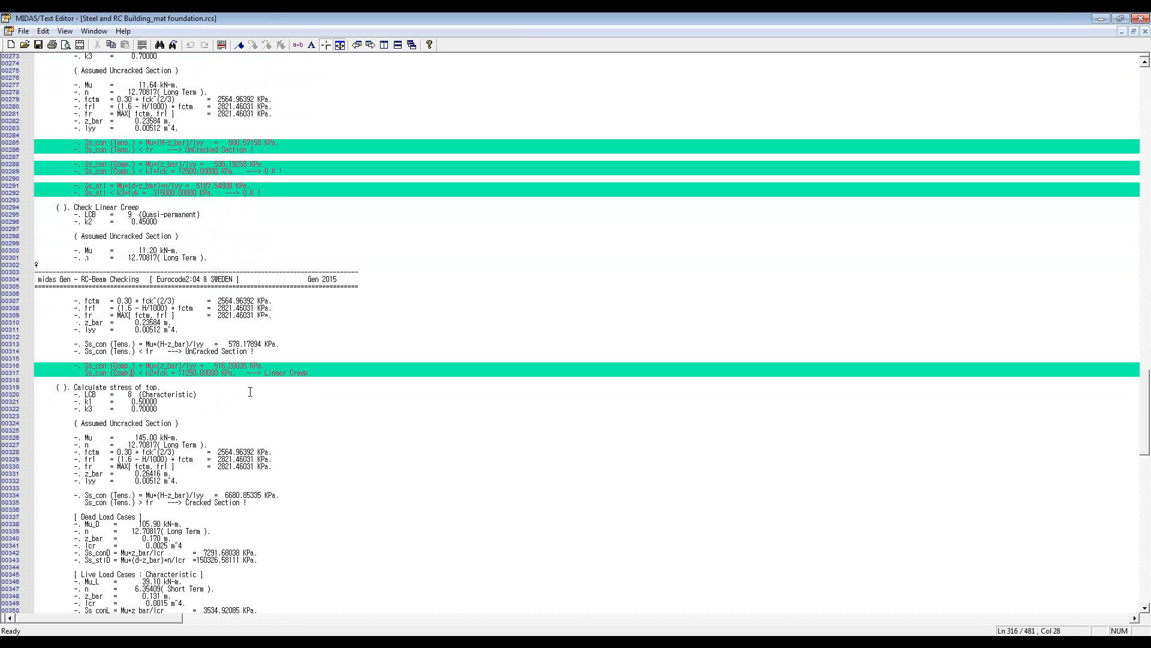
pyautogui.scroll(-1, 259, 394)
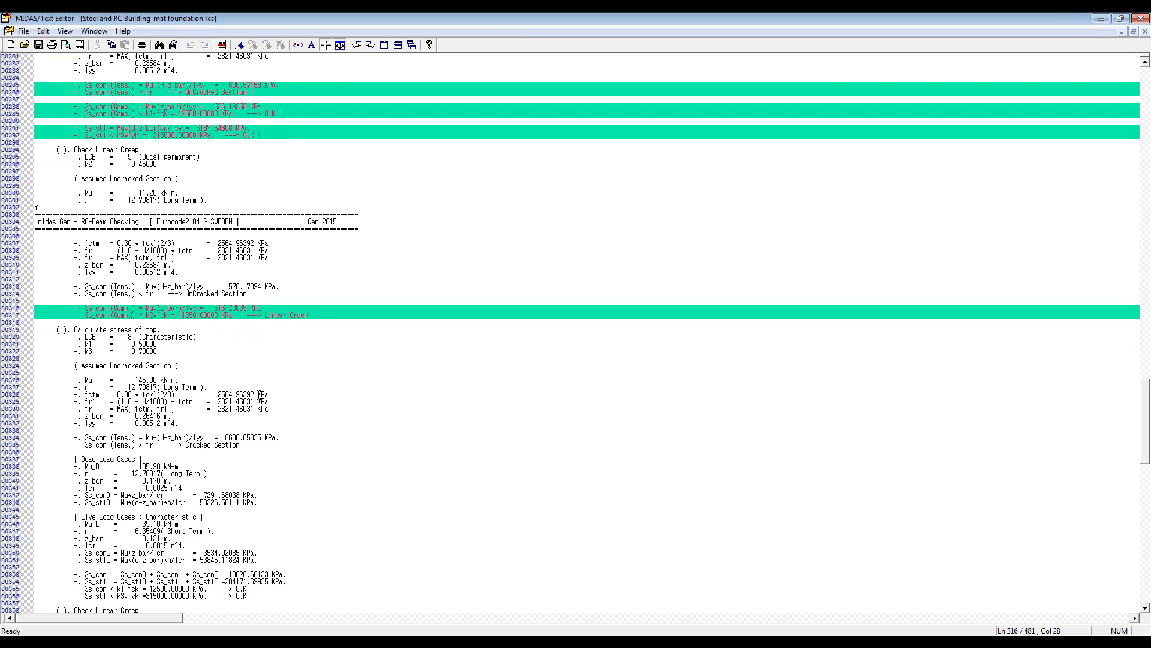
pyautogui.scroll(-2, 258, 394)
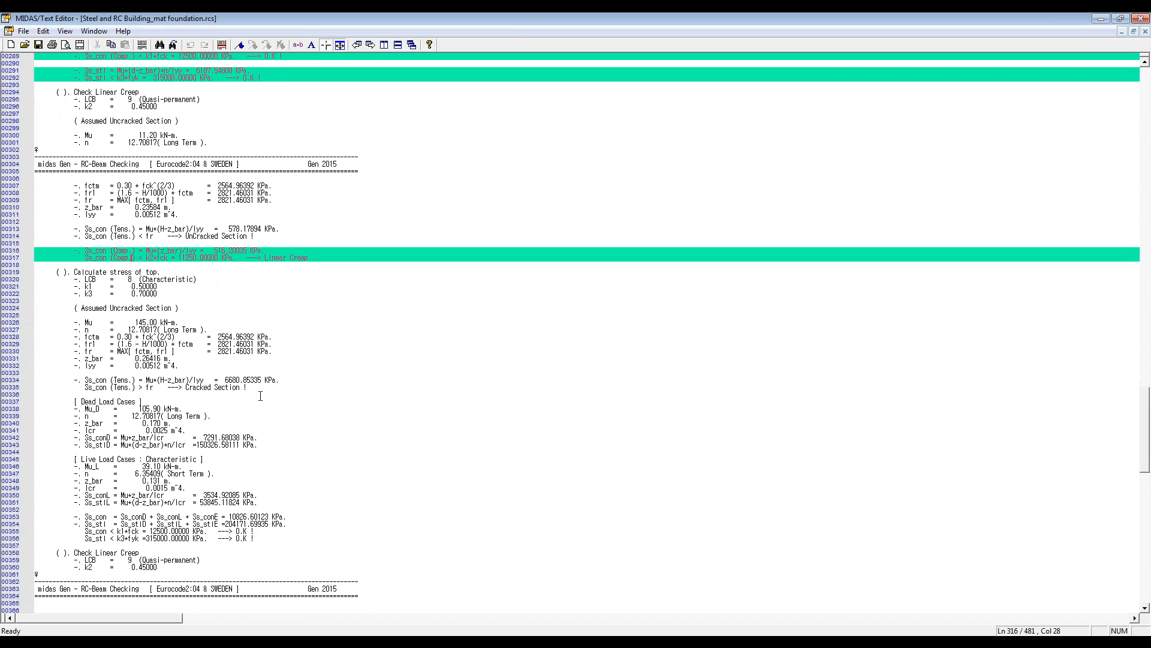
pyautogui.scroll(-1, 260, 396)
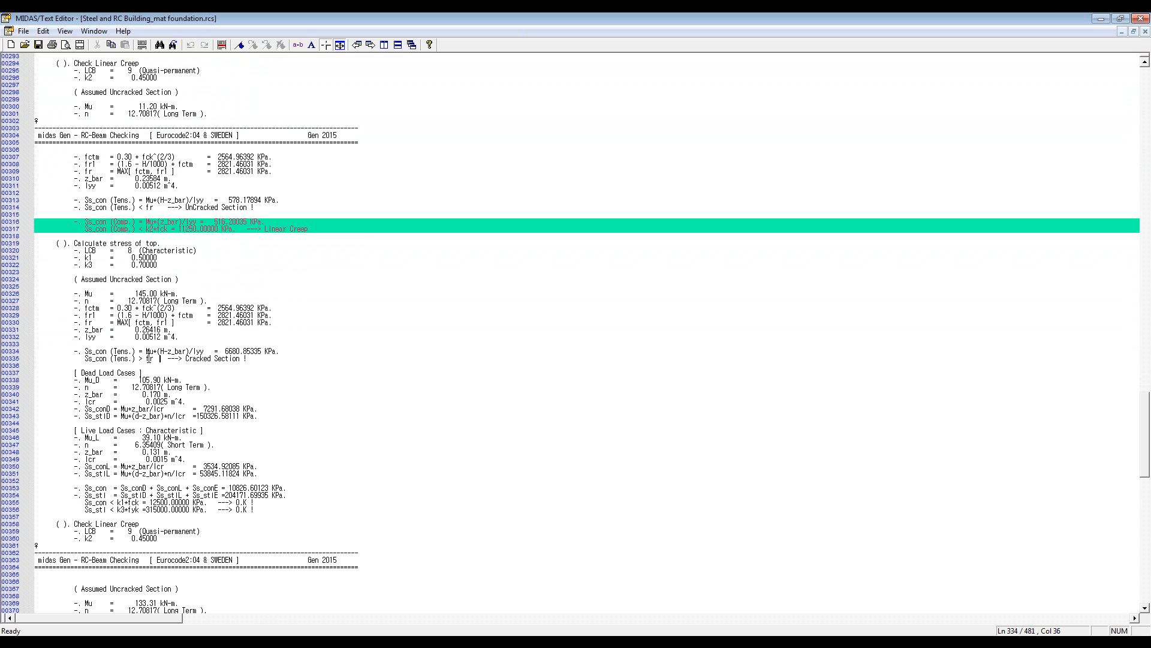
pyautogui.moveTo(146, 358); pyautogui.dragTo(153, 358)
pyautogui.click(154, 359)
pyautogui.click(103, 402)
# Step: Review the stress checks again and mark the heading line of the CHECK CRACK WIDTHS section
pyautogui.scroll(4, 215, 265)
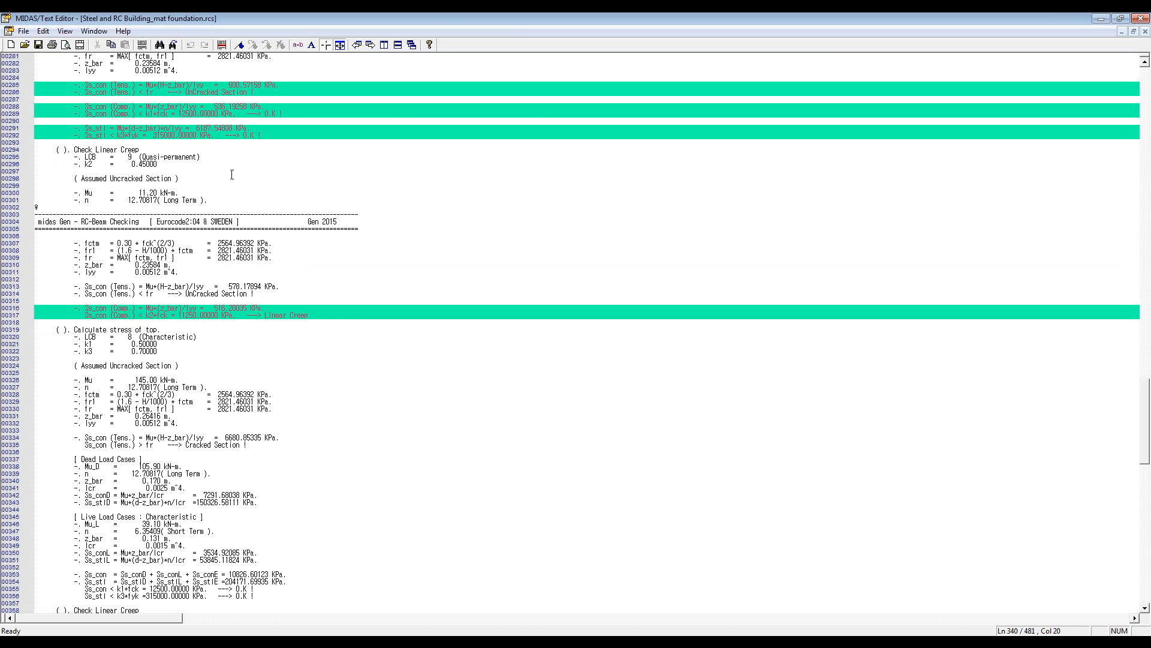
pyautogui.scroll(3, 232, 175)
pyautogui.scroll(3, 177, 162)
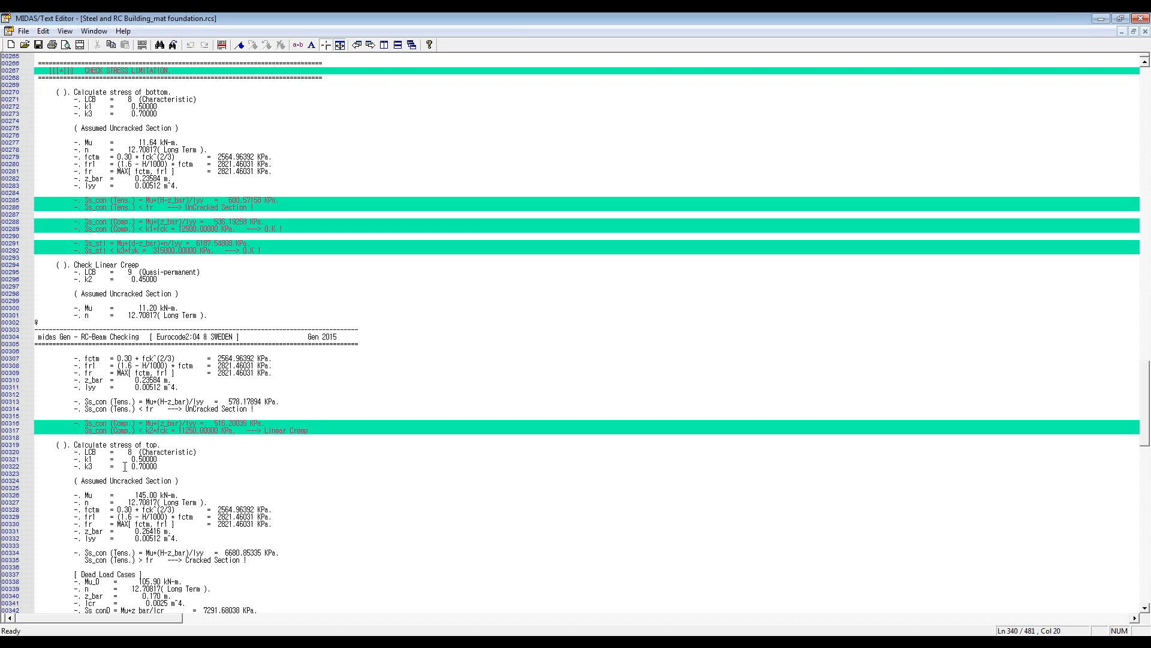
pyautogui.scroll(-5, 114, 448)
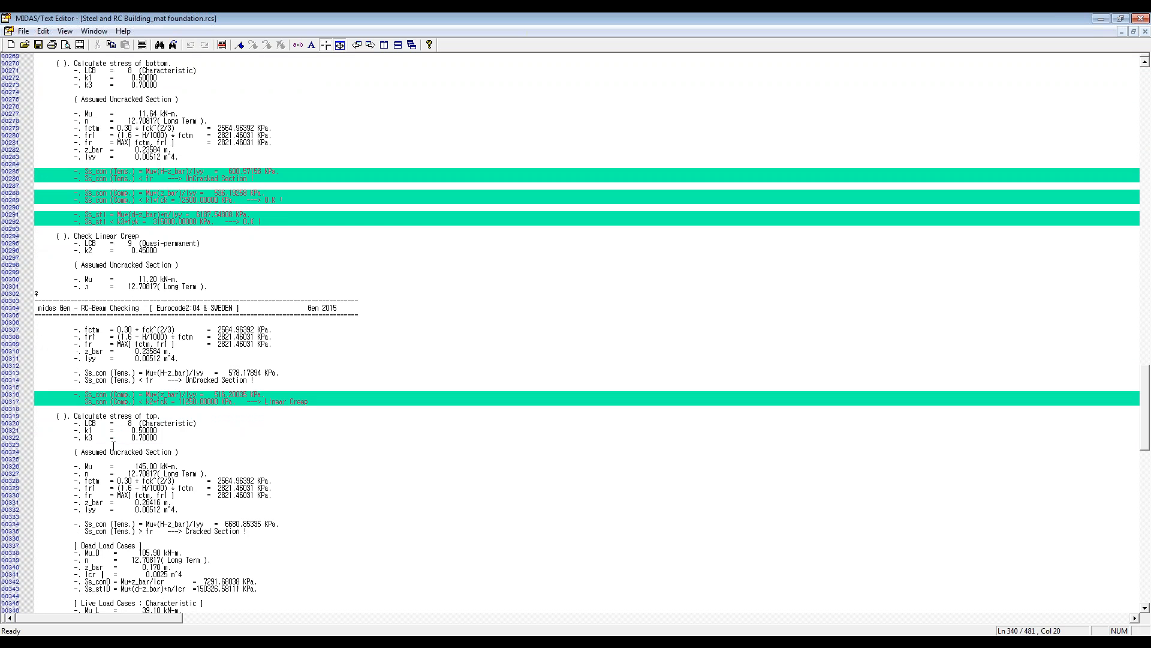
pyautogui.scroll(-13, 114, 448)
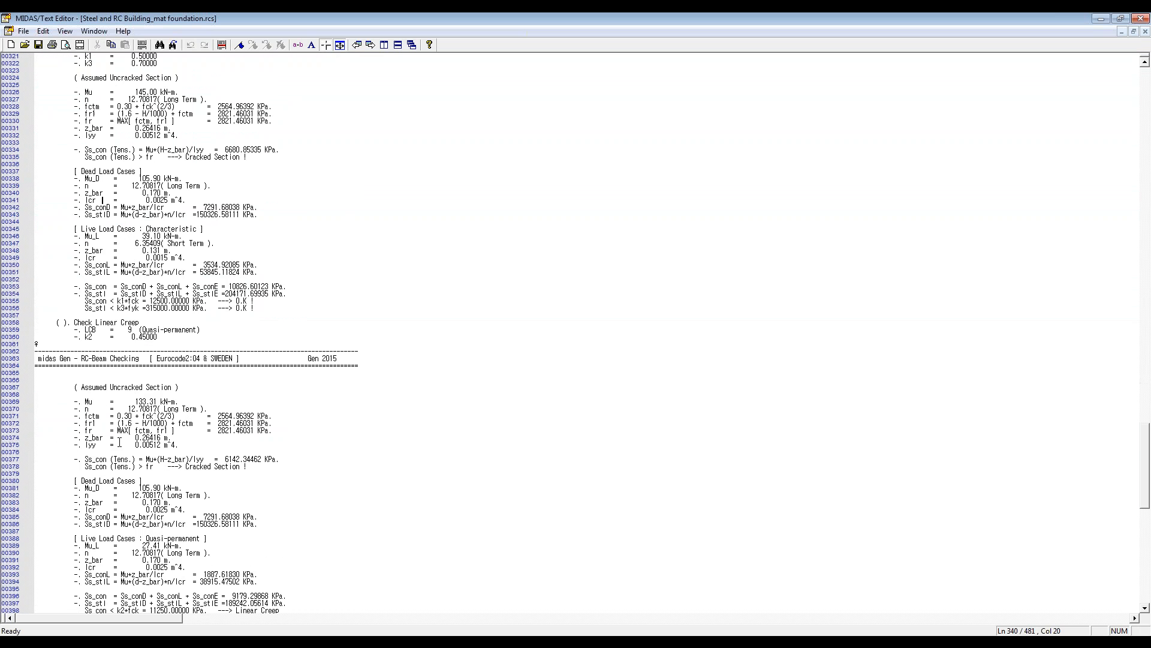
pyautogui.scroll(-11, 121, 444)
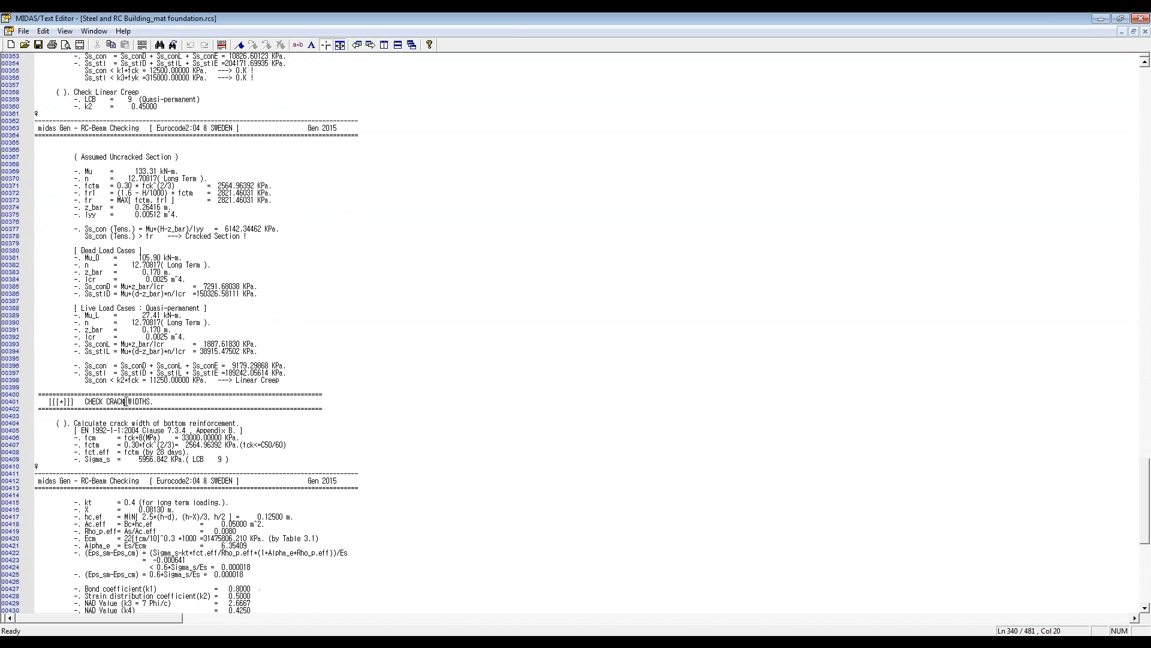
pyautogui.click(222, 45)
# Step: Mark the (Eps_sm-Eps_cm) formula, its value line and the 0.6*Sigma_s/Es comparison in the bottom reinforcement crack width calculation
pyautogui.scroll(-8, 276, 313)
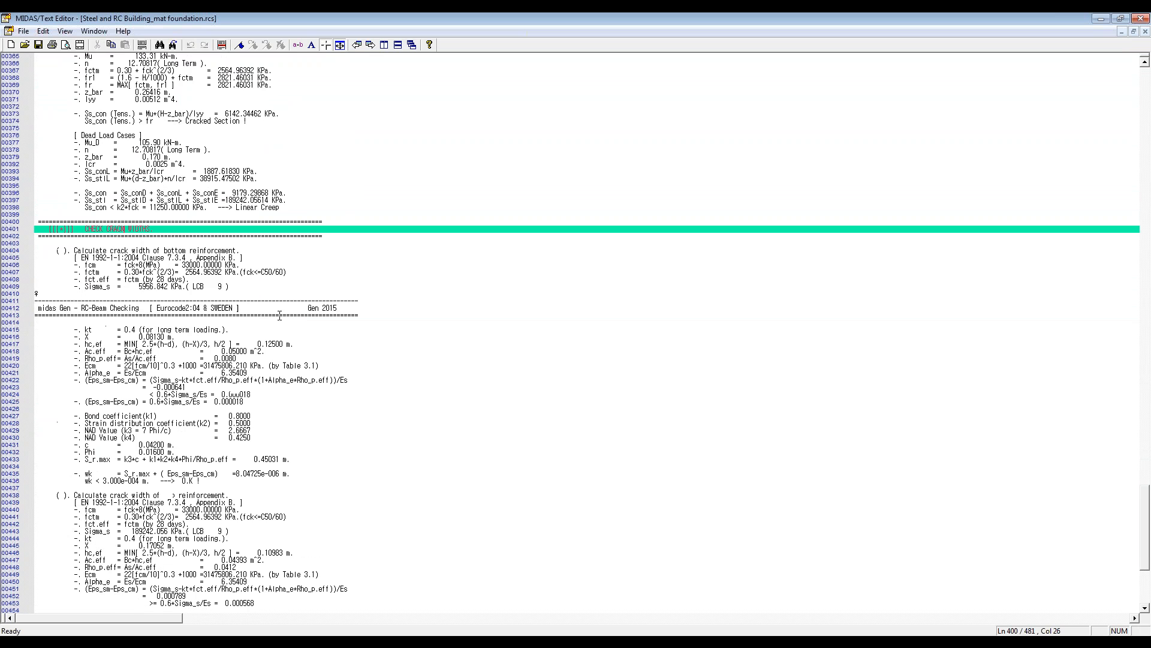
pyautogui.scroll(-1, 272, 312)
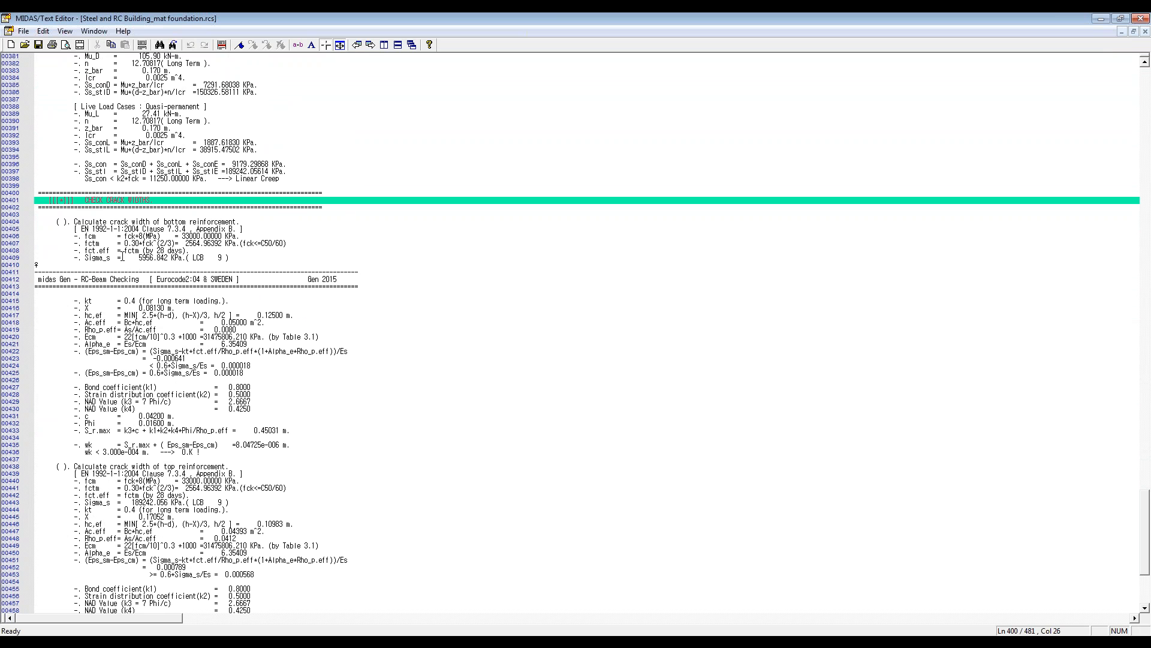
pyautogui.scroll(-2, 122, 257)
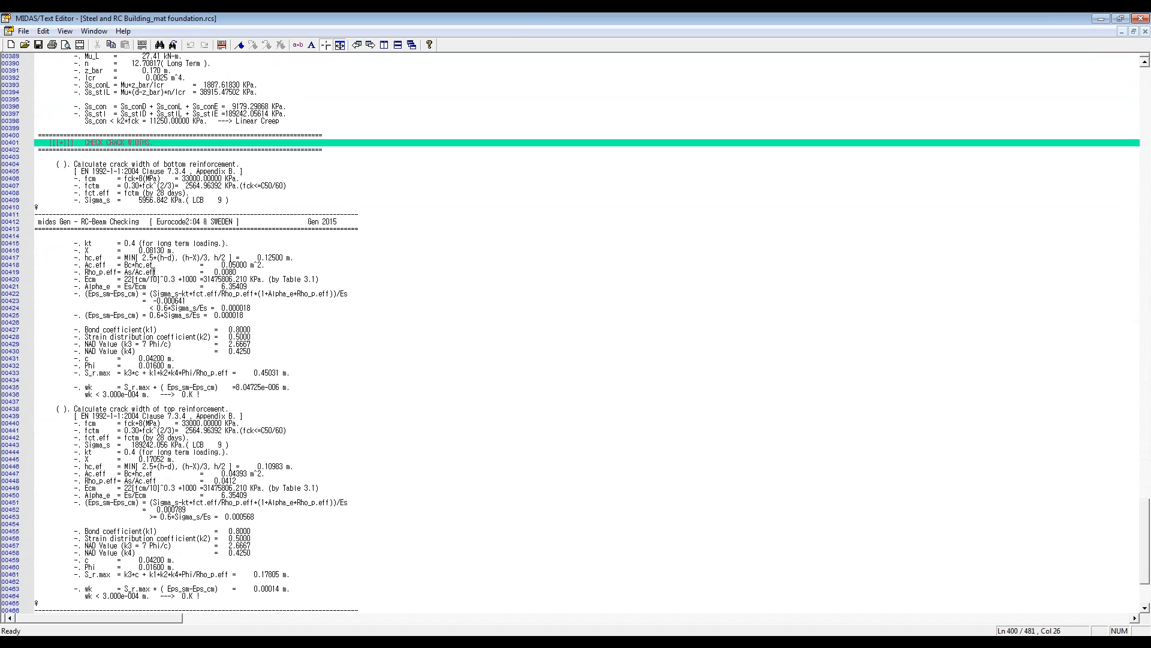
pyautogui.click(136, 294)
pyautogui.click(221, 45)
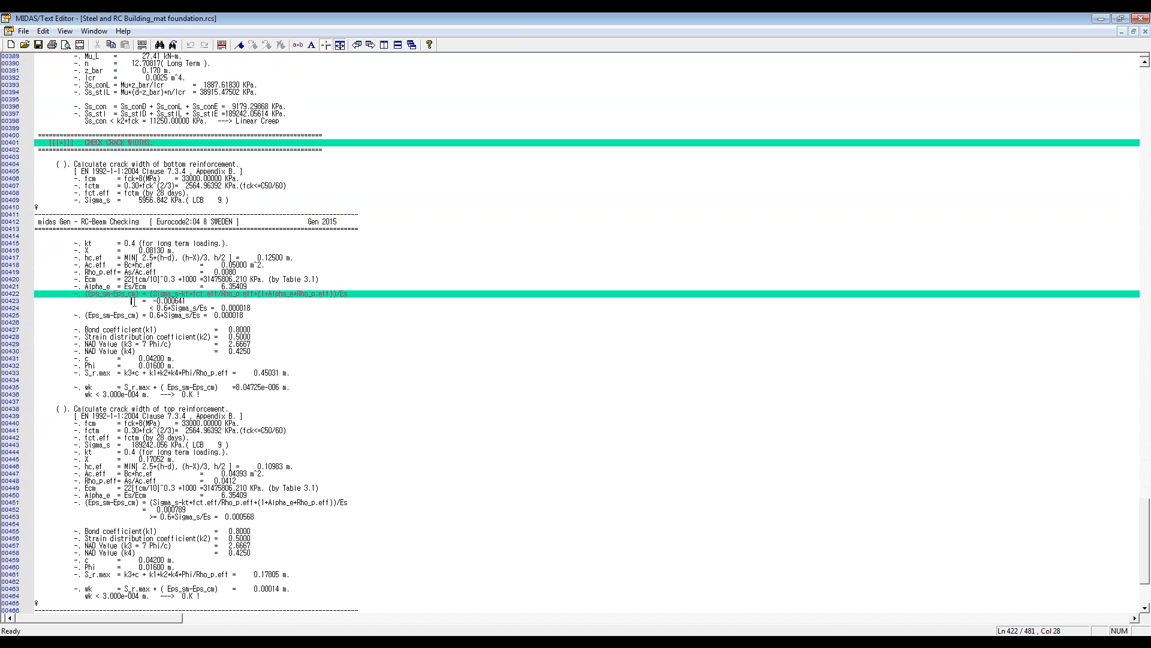
pyautogui.click(221, 45)
pyautogui.click(174, 308)
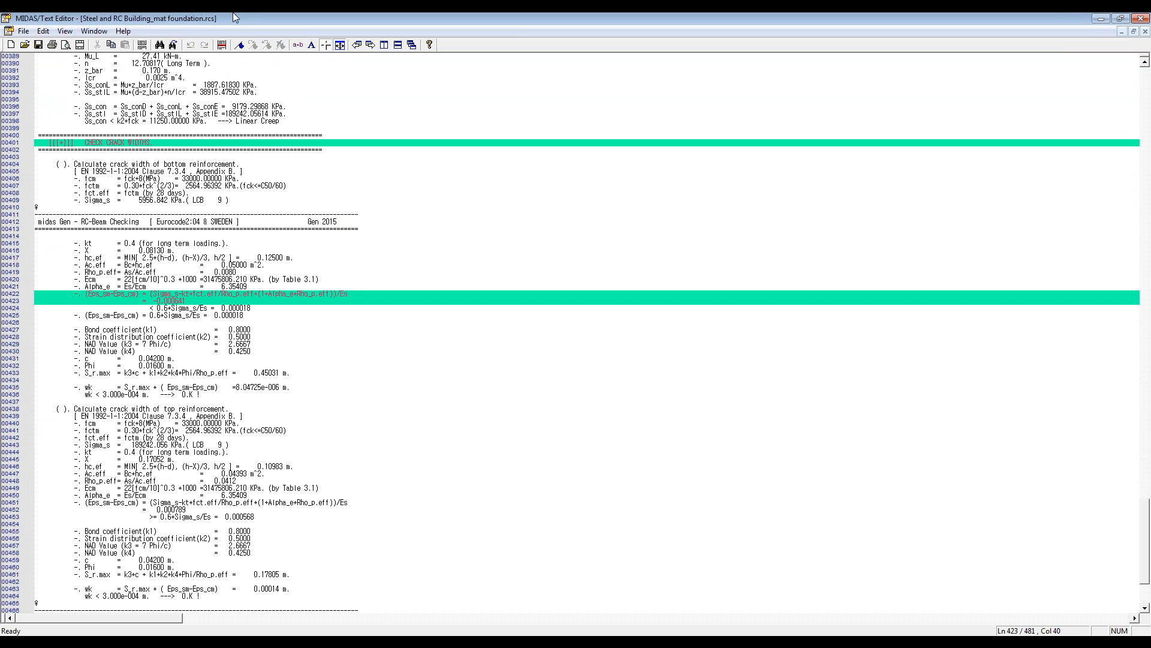
pyautogui.click(222, 45)
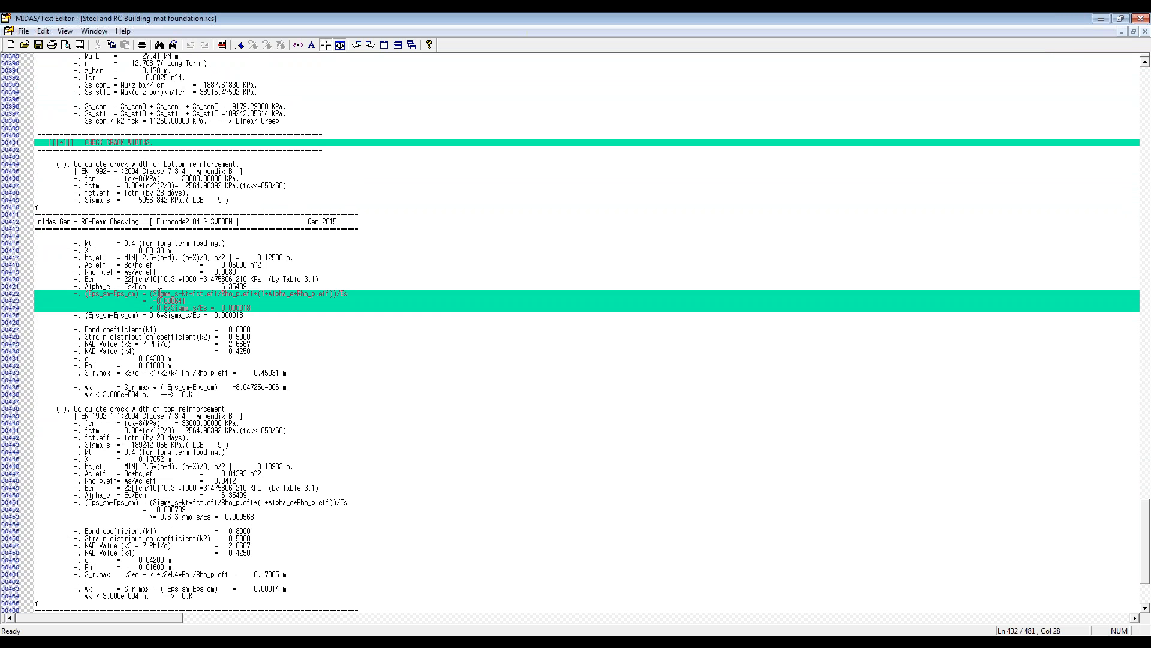
# Step: Mark the S_r.max and wk limit lines for the bottom reinforcement and the headings of both crack width calculations
pyautogui.click(221, 45)
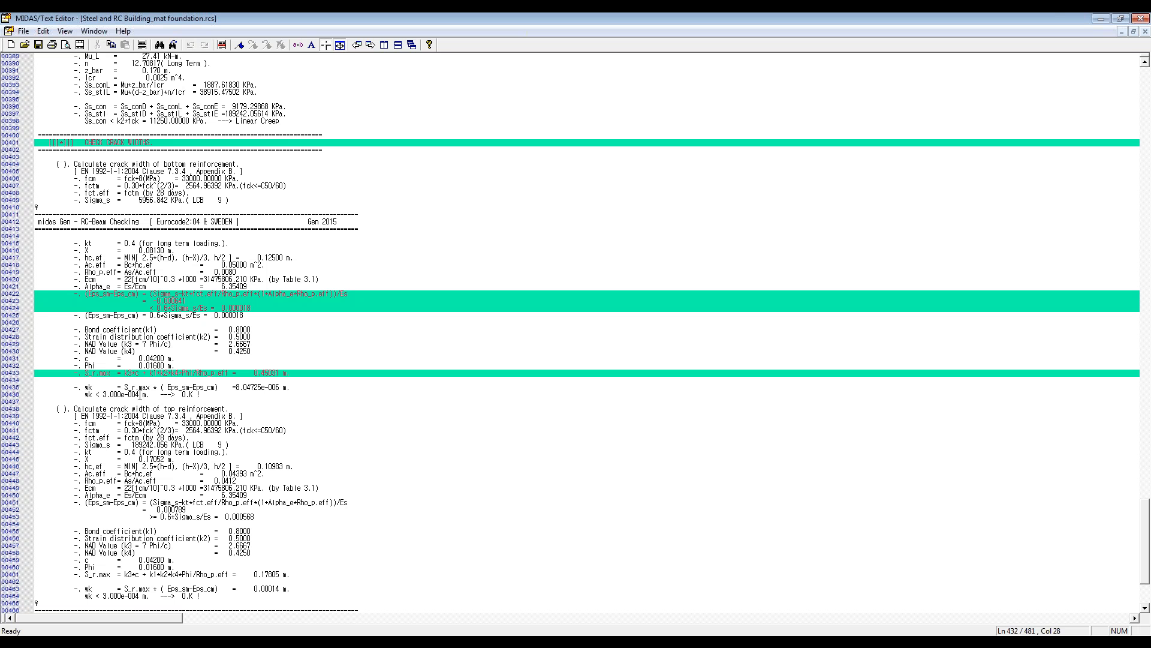
pyautogui.click(222, 45)
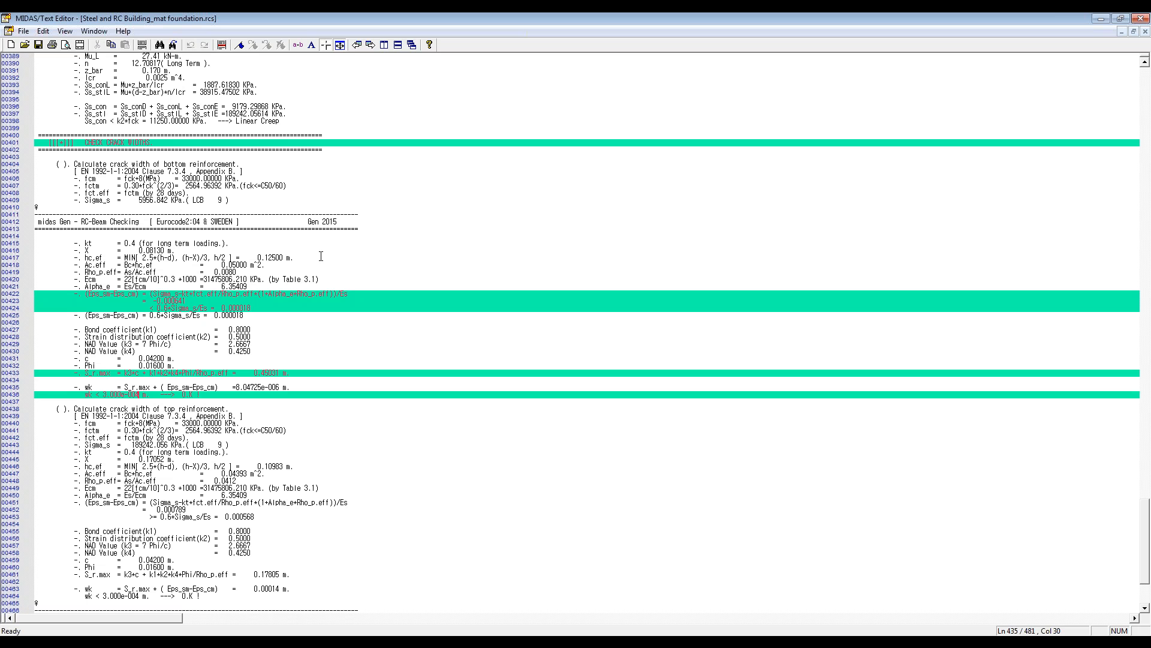
pyautogui.moveTo(163, 164); pyautogui.dragTo(244, 164)
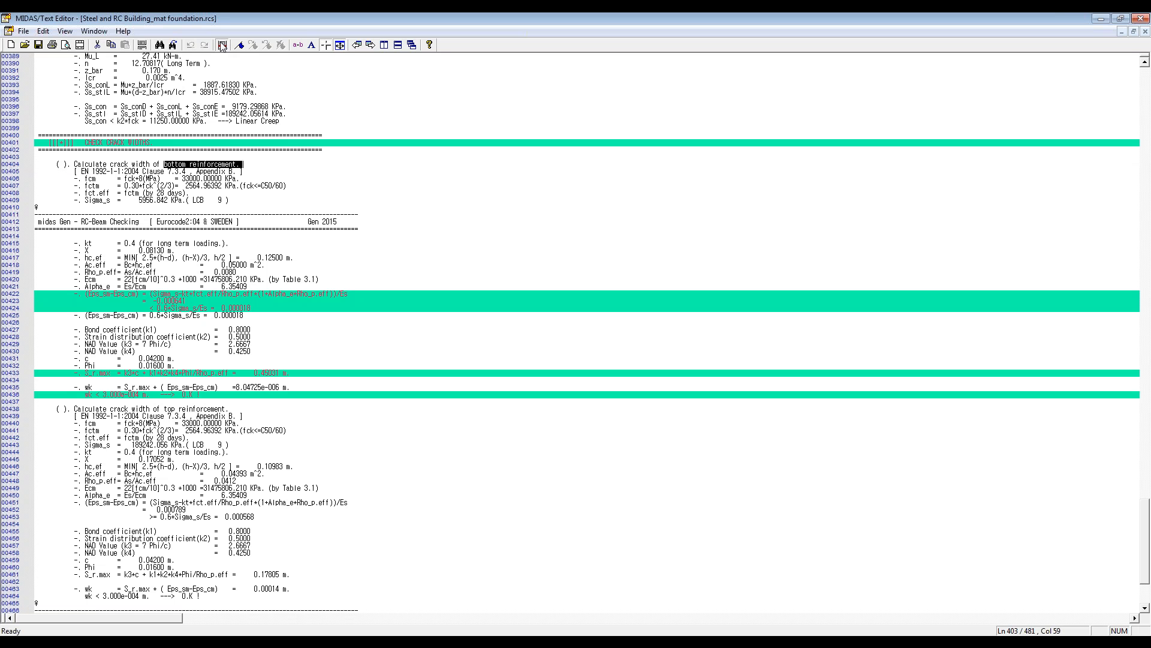
pyautogui.click(222, 45)
pyautogui.click(166, 408)
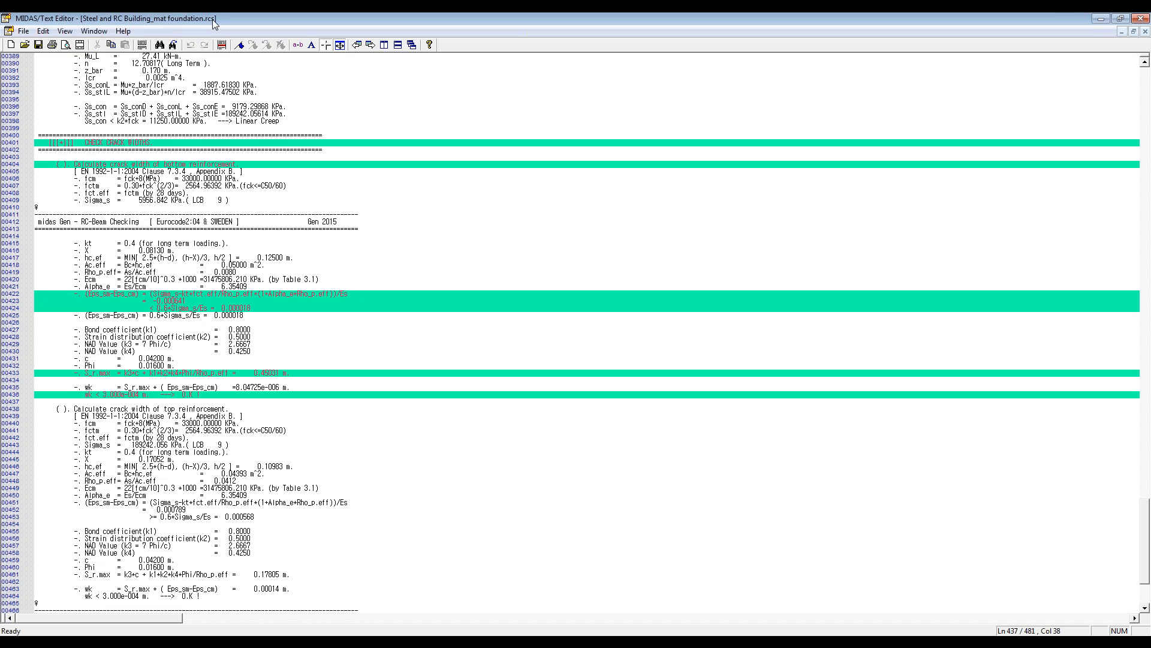
pyautogui.click(222, 44)
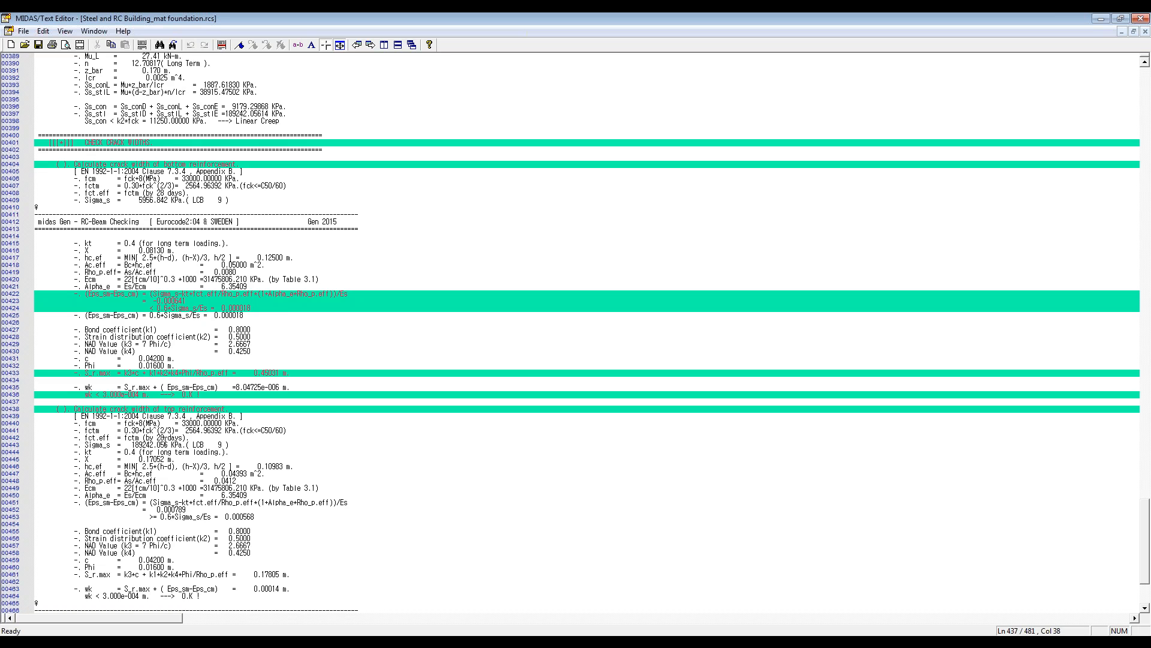
# Step: Mark the Compute Maximum Deflection heading and the Def_Lim line in the CHECK DEFLECTIONS section
pyautogui.scroll(-3, 167, 441)
pyautogui.scroll(-3, 167, 441)
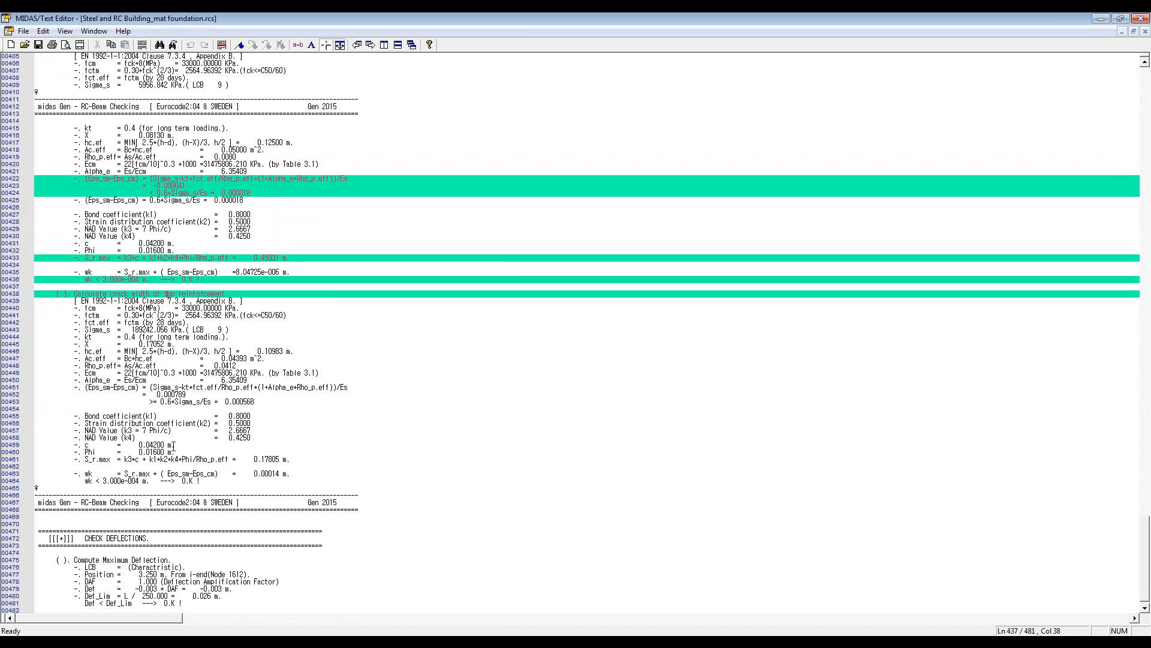
pyautogui.scroll(-4, 174, 442)
pyautogui.scroll(-2, 175, 441)
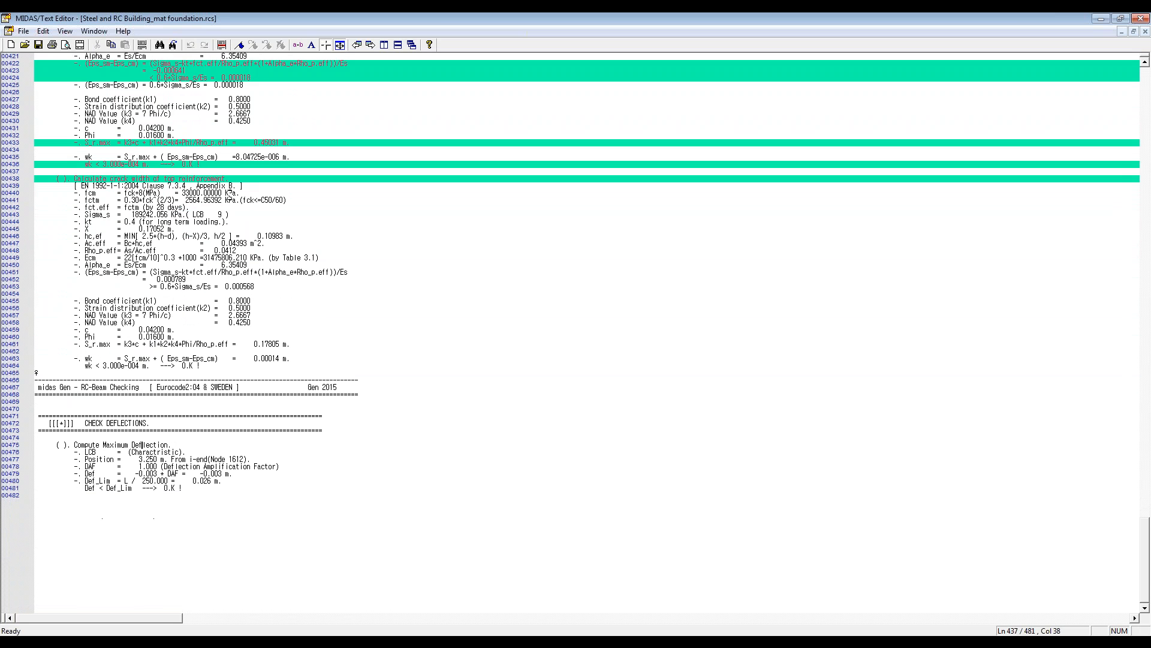
pyautogui.click(222, 45)
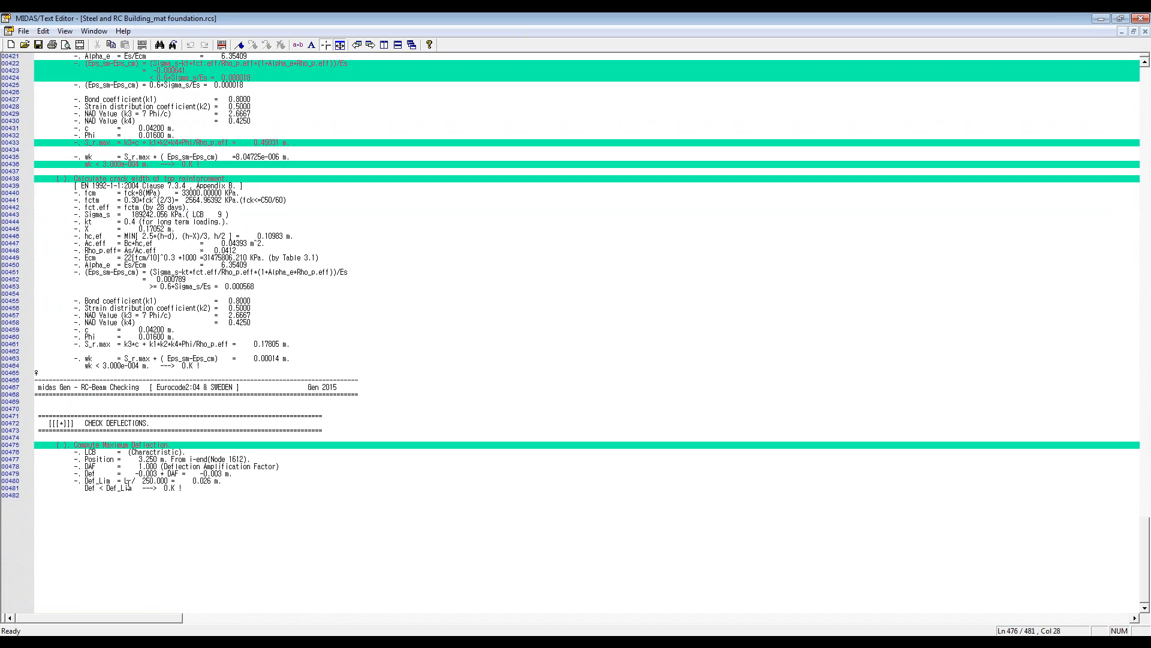
pyautogui.click(221, 45)
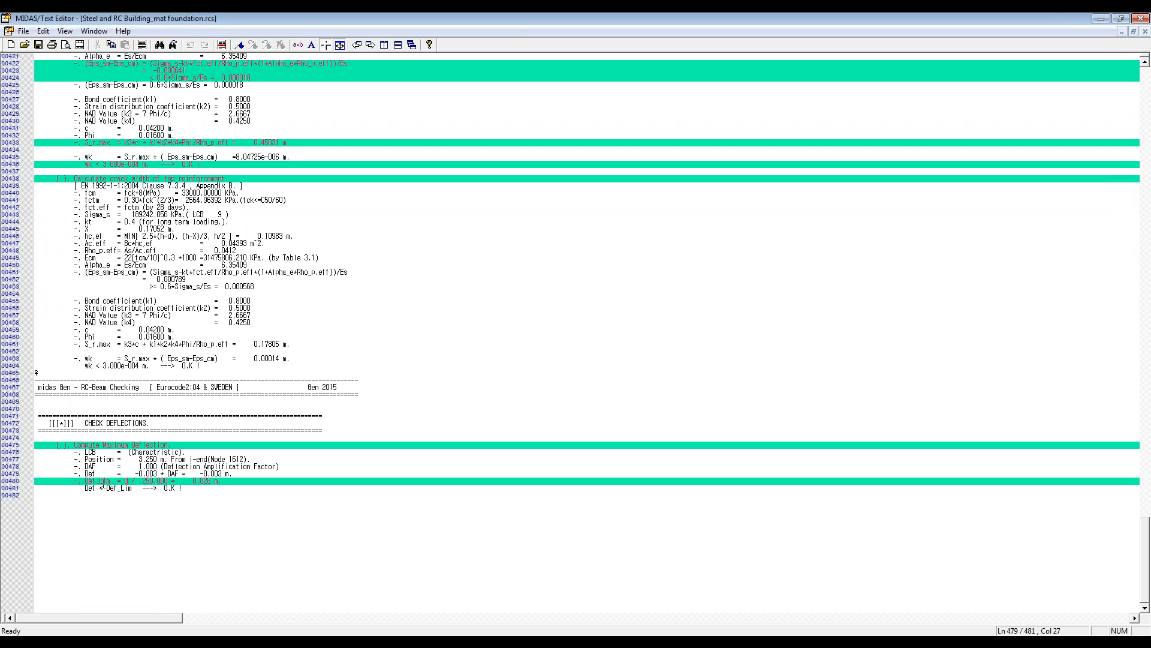
pyautogui.click(103, 489)
pyautogui.click(100, 488)
# Step: Review the crack width and deflection checks again, shrinking the report window and moving it over the model
pyautogui.scroll(5, 104, 486)
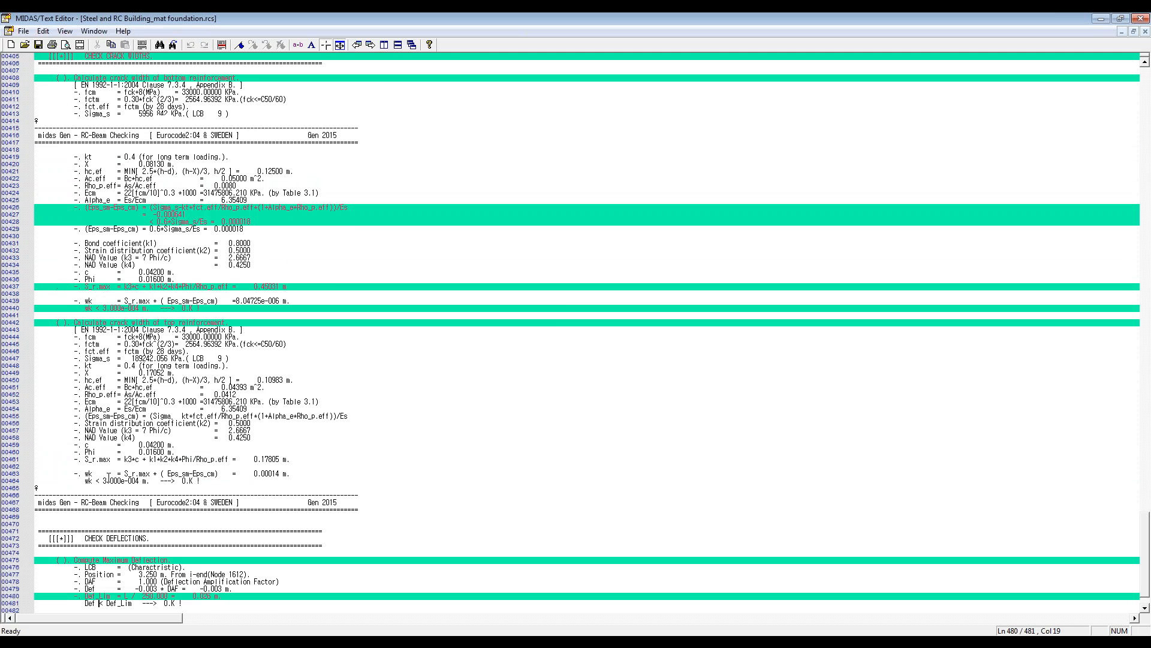
pyautogui.scroll(8, 105, 477)
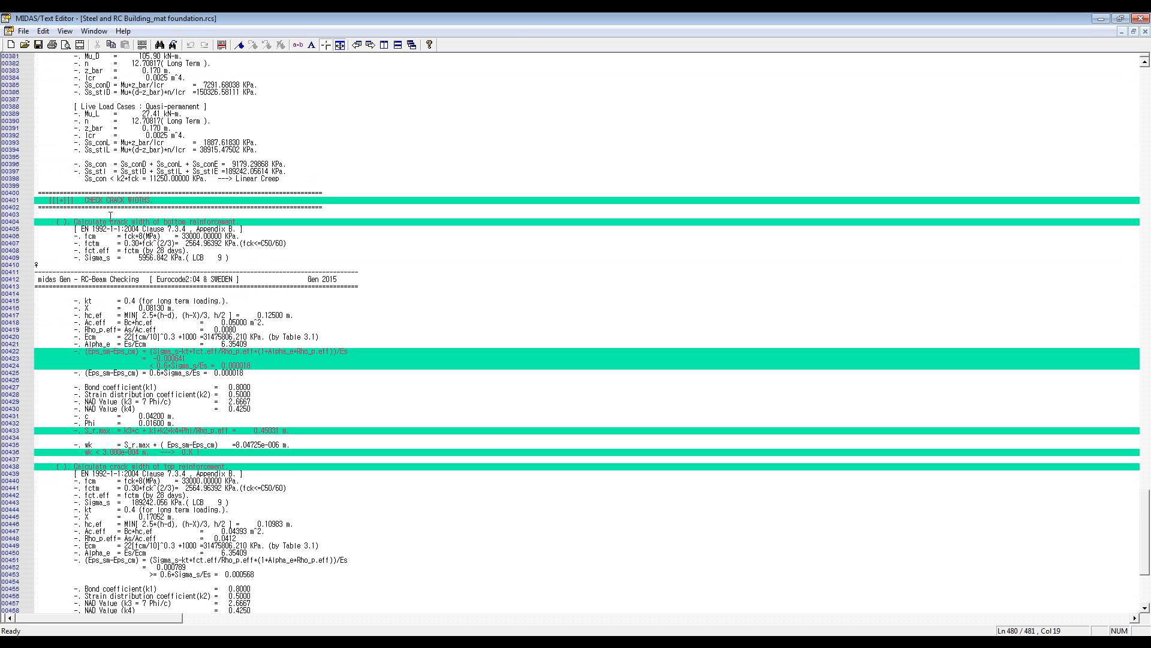
pyautogui.scroll(-7, 112, 270)
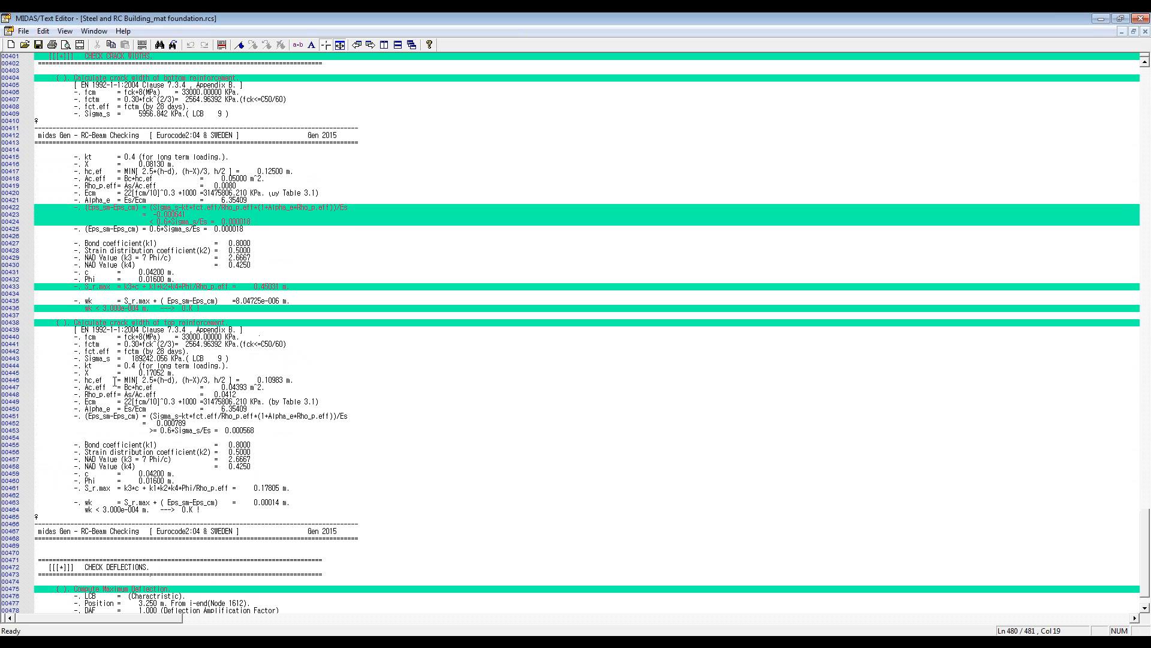
pyautogui.click(144, 566)
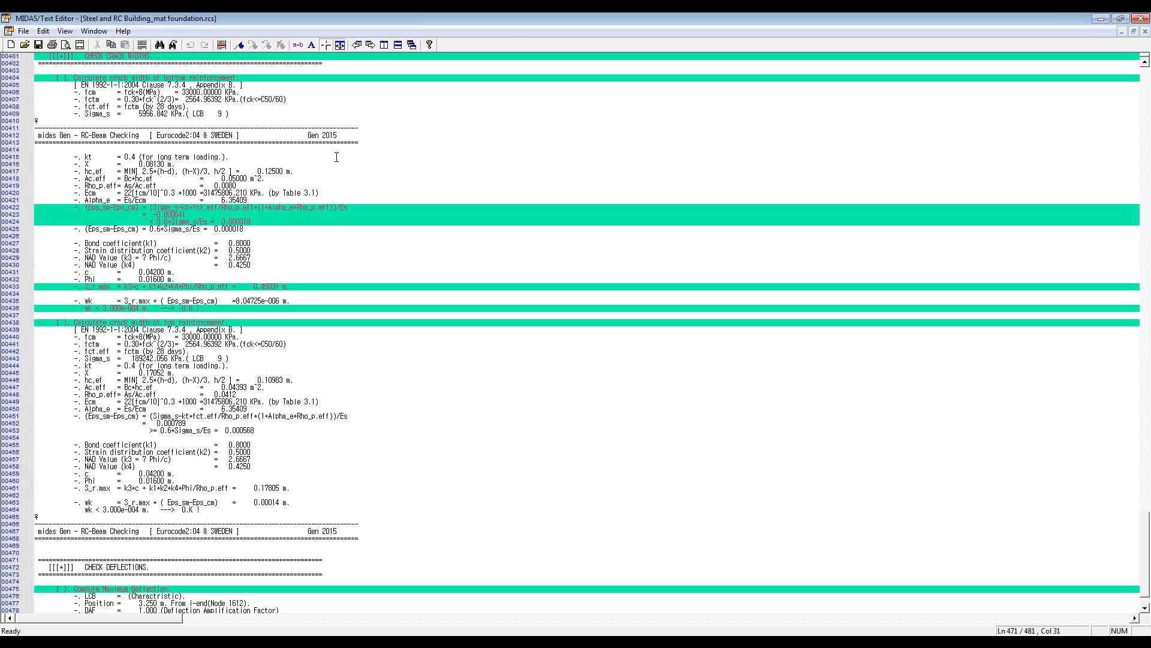
pyautogui.doubleClick(416, 18)
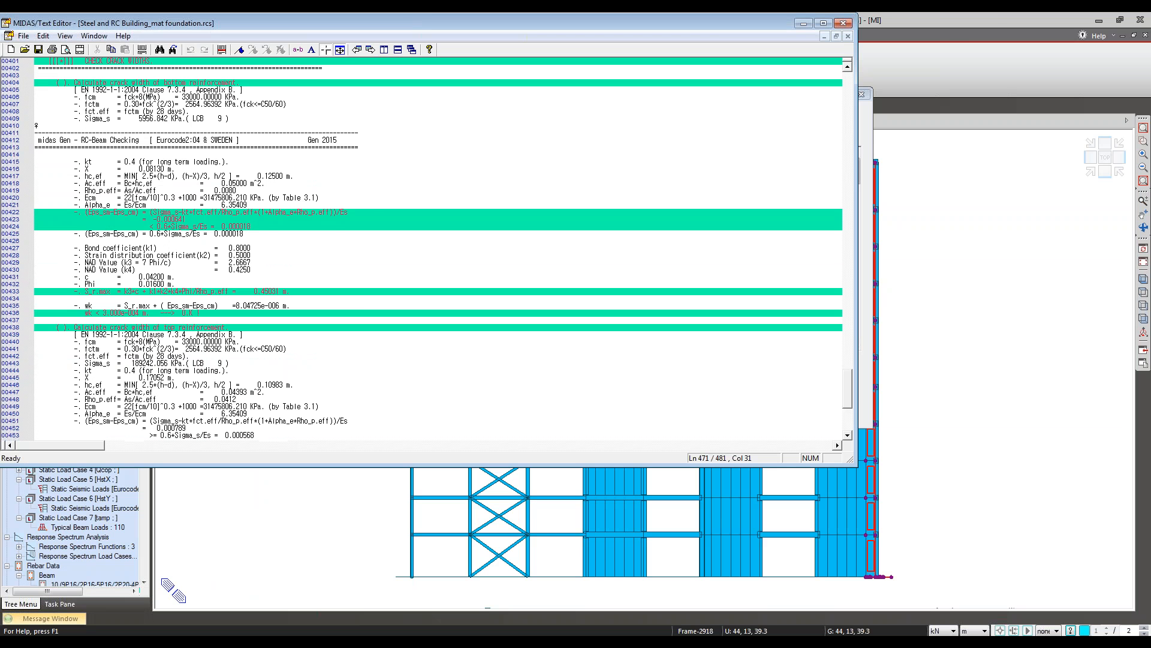
pyautogui.moveTo(412, 24); pyautogui.dragTo(606, 72)
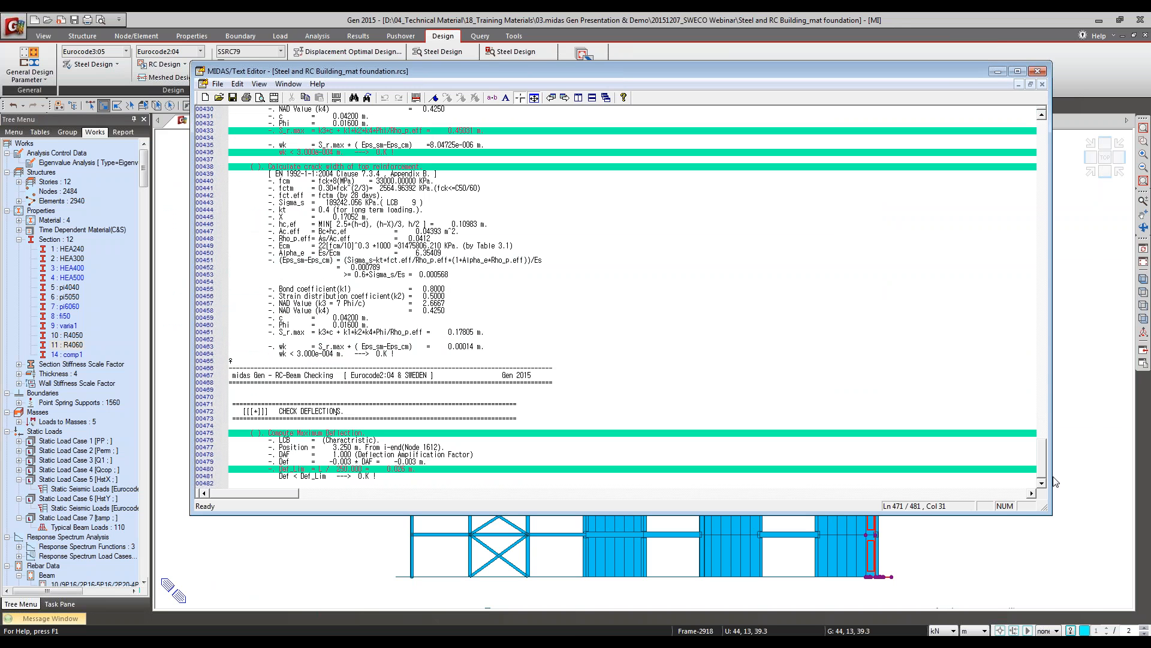
pyautogui.moveTo(1044, 446); pyautogui.dragTo(1042, 475)
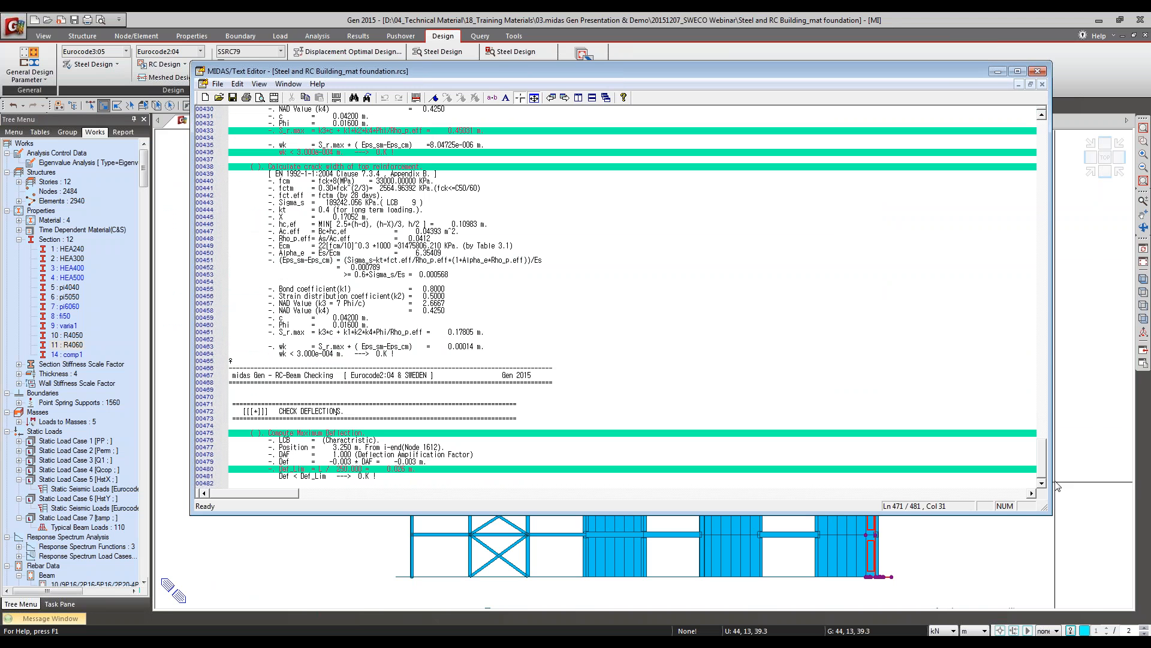
pyautogui.click(398, 469)
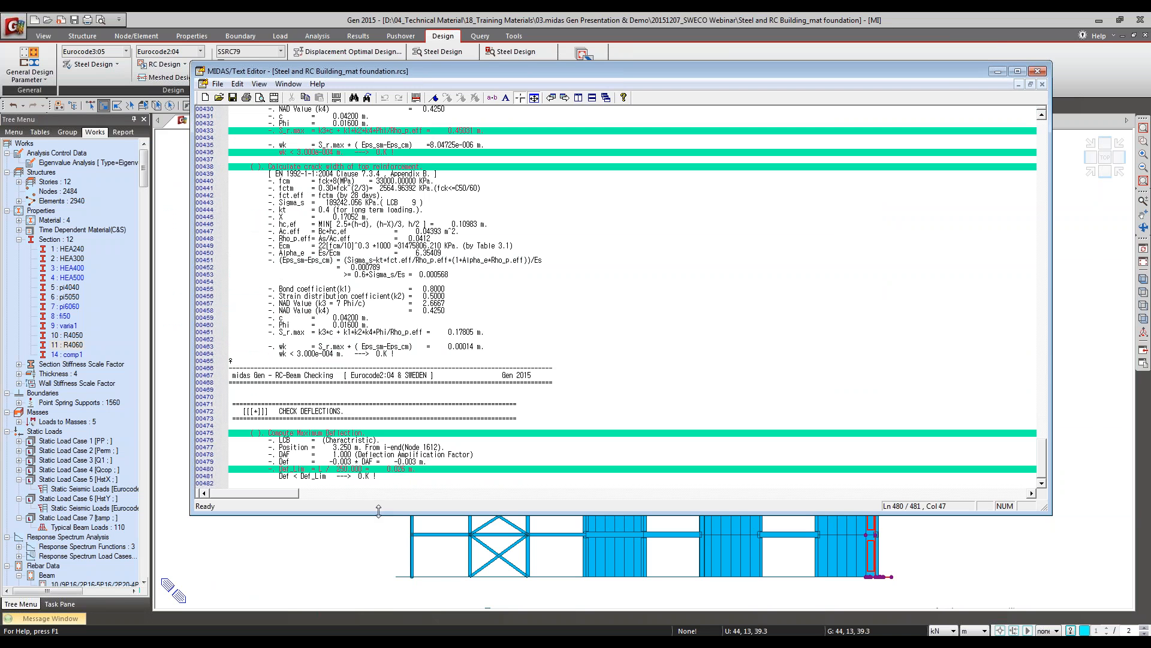
pyautogui.click(382, 473)
# Step: Close the detail report without saving it and the beam checking results, and clear the model selection
pyautogui.click(1037, 71)
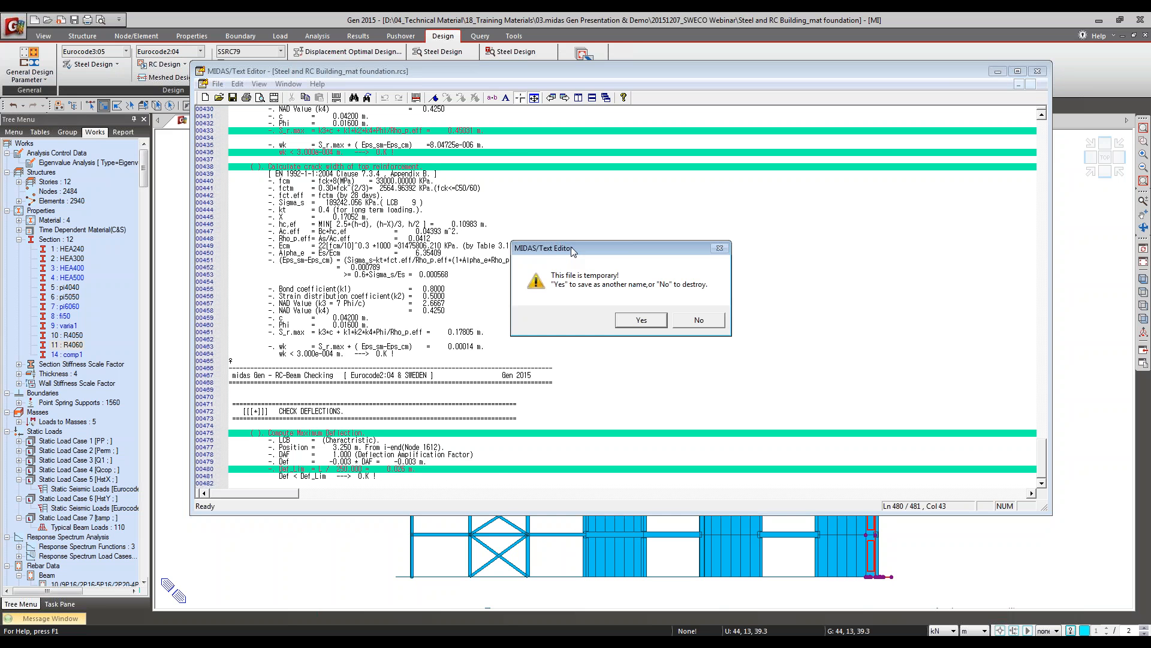
pyautogui.click(700, 320)
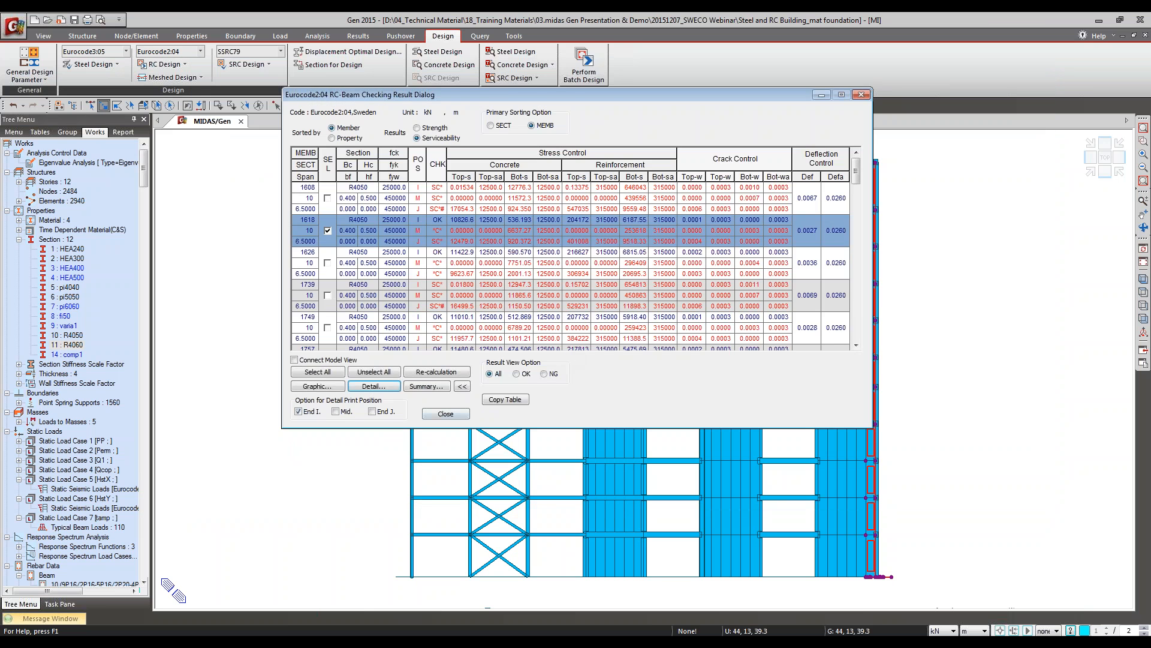
pyautogui.click(446, 413)
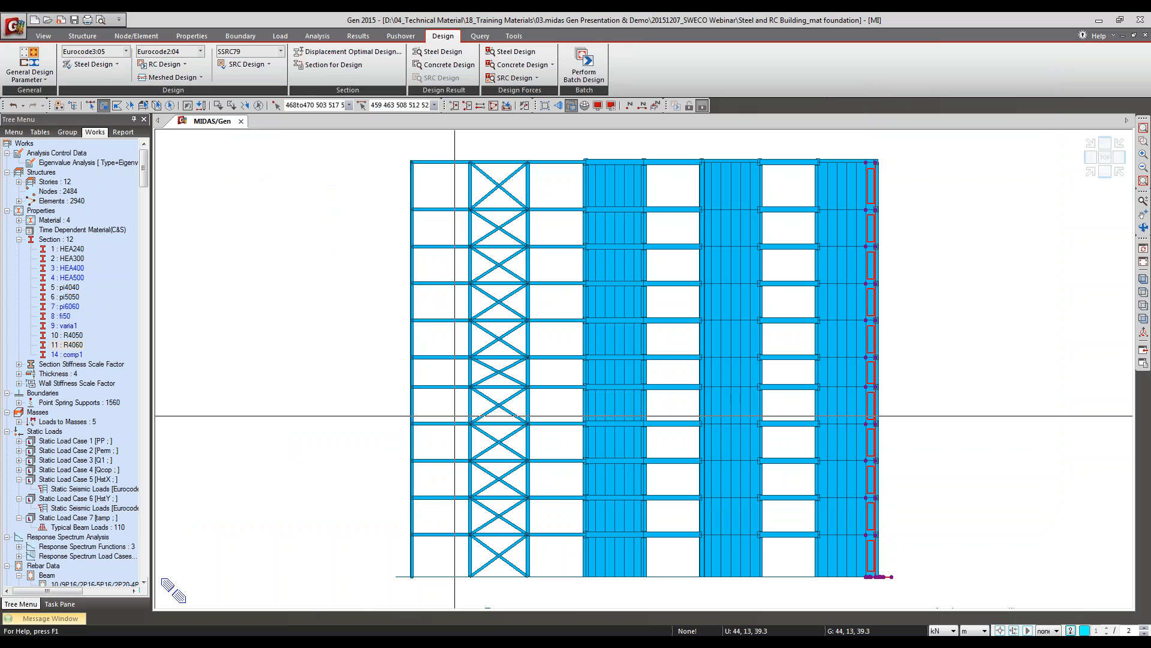
pyautogui.click(259, 106)
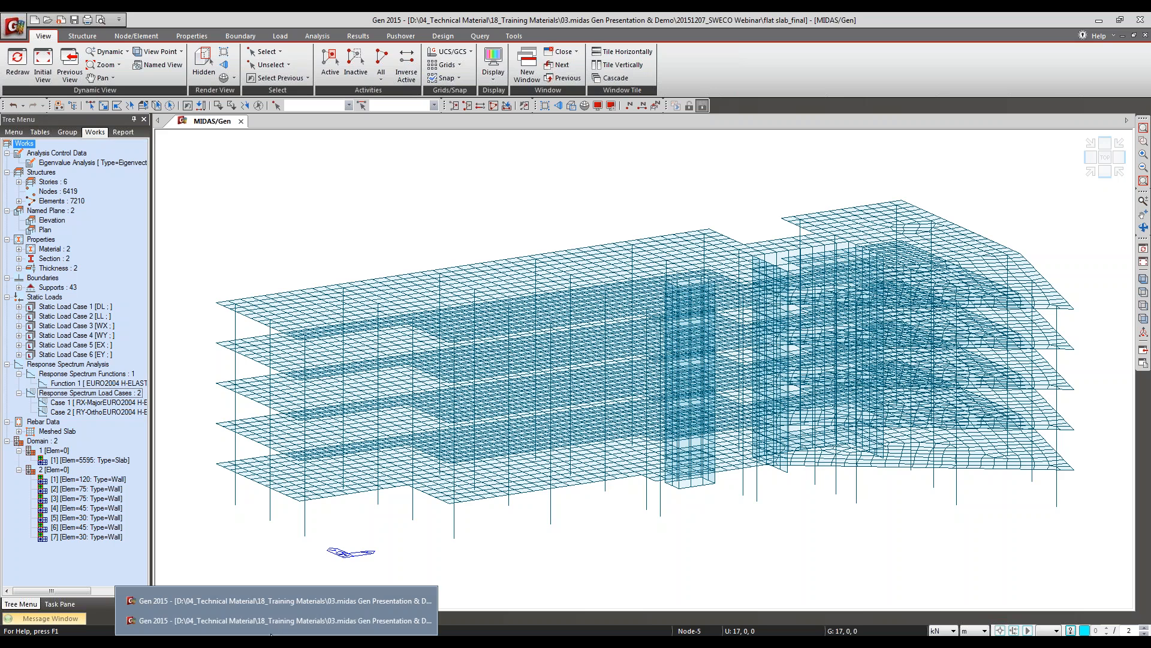
# Step: Close the Steel and RC Building_mat foundation model and display the flat slab_final model with hidden lines removed
pyautogui.click(354, 603)
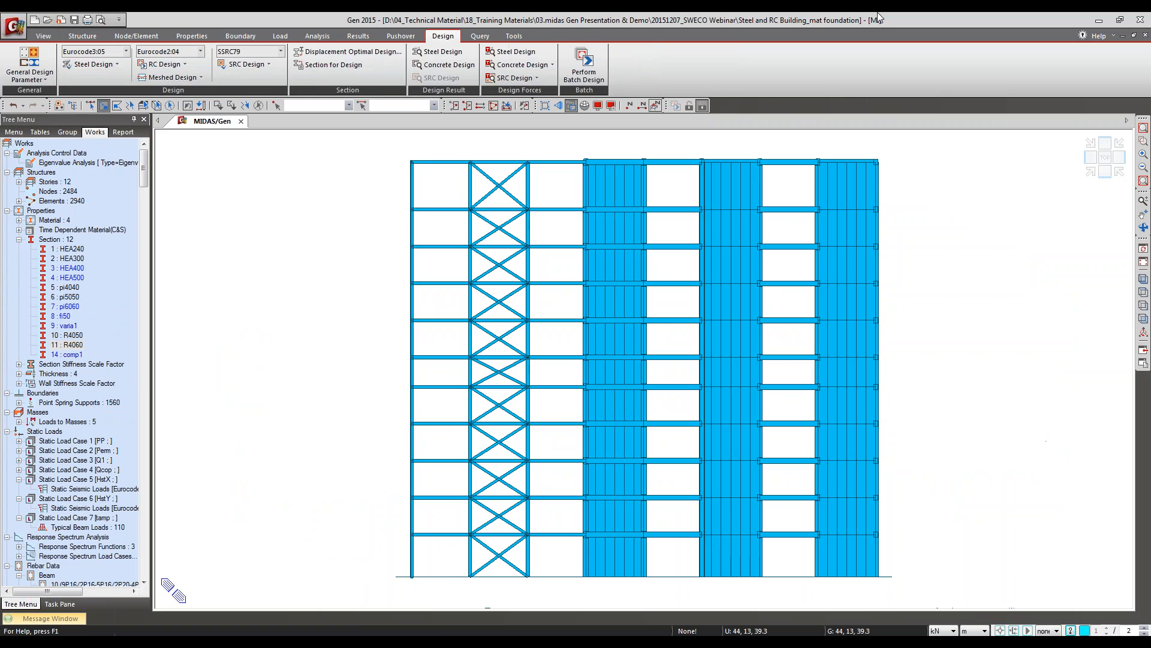
pyautogui.click(1138, 23)
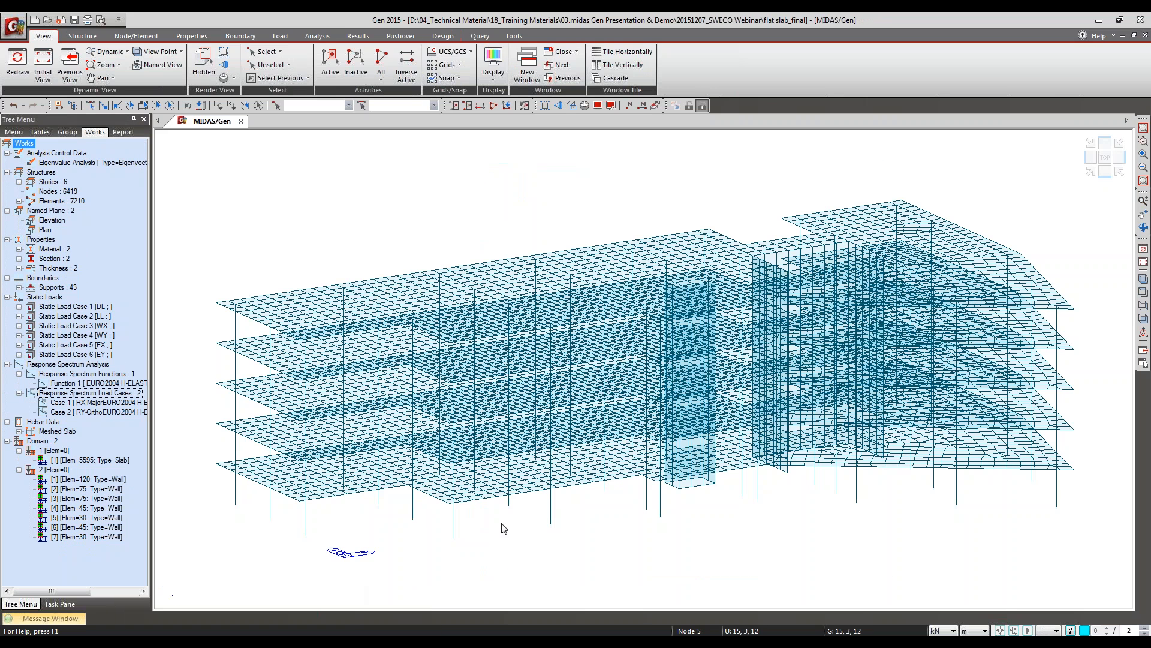
pyautogui.click(573, 108)
pyautogui.hotkey('ctrl', 'h')
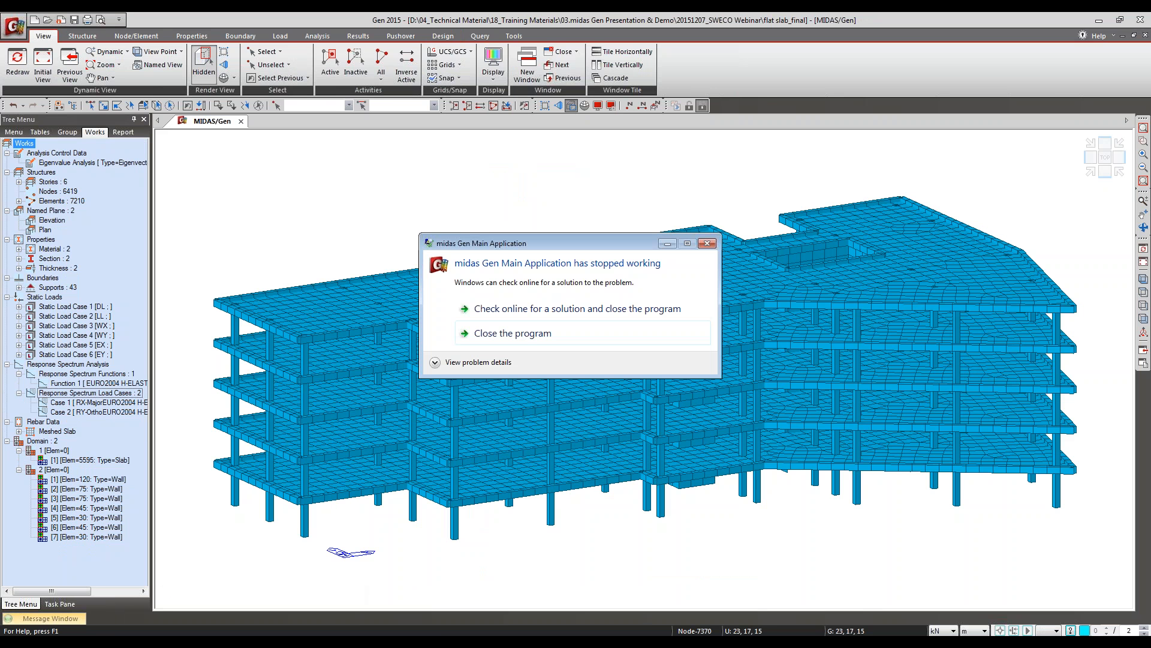
pyautogui.click(531, 336)
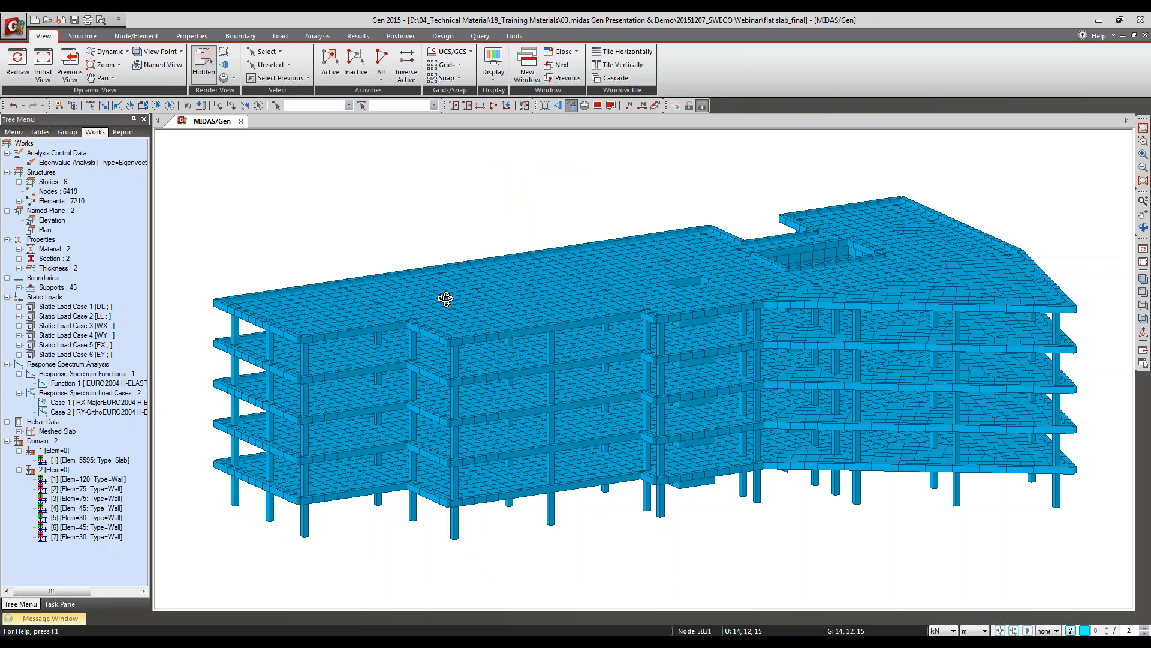
# Step: Orbit the flat slab model to inspect its columns and wall cores from below and its slabs from above
pyautogui.moveTo(446, 299); pyautogui.dragTo(451, 239)
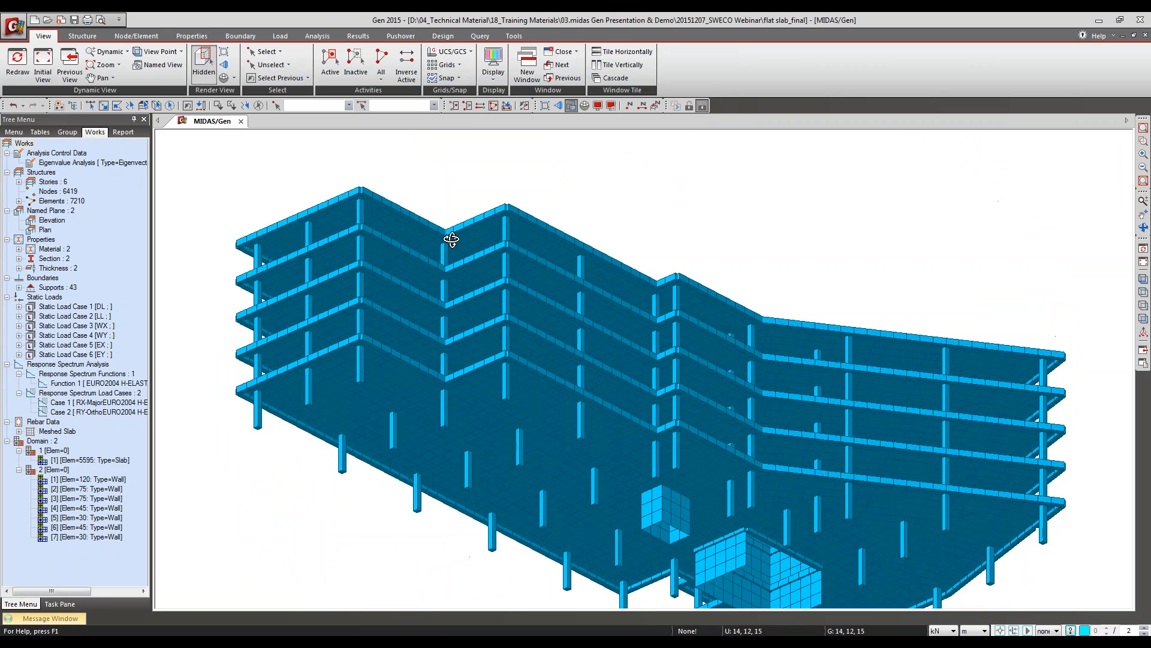
pyautogui.keyDown('ctrl'); pyautogui.moveTo(452, 239); pyautogui.dragTo(452, 236, button='middle'); pyautogui.keyUp('ctrl')
pyautogui.keyDown('ctrl'); pyautogui.moveTo(611, 275); pyautogui.dragTo(618, 383, button='middle'); pyautogui.keyUp('ctrl')
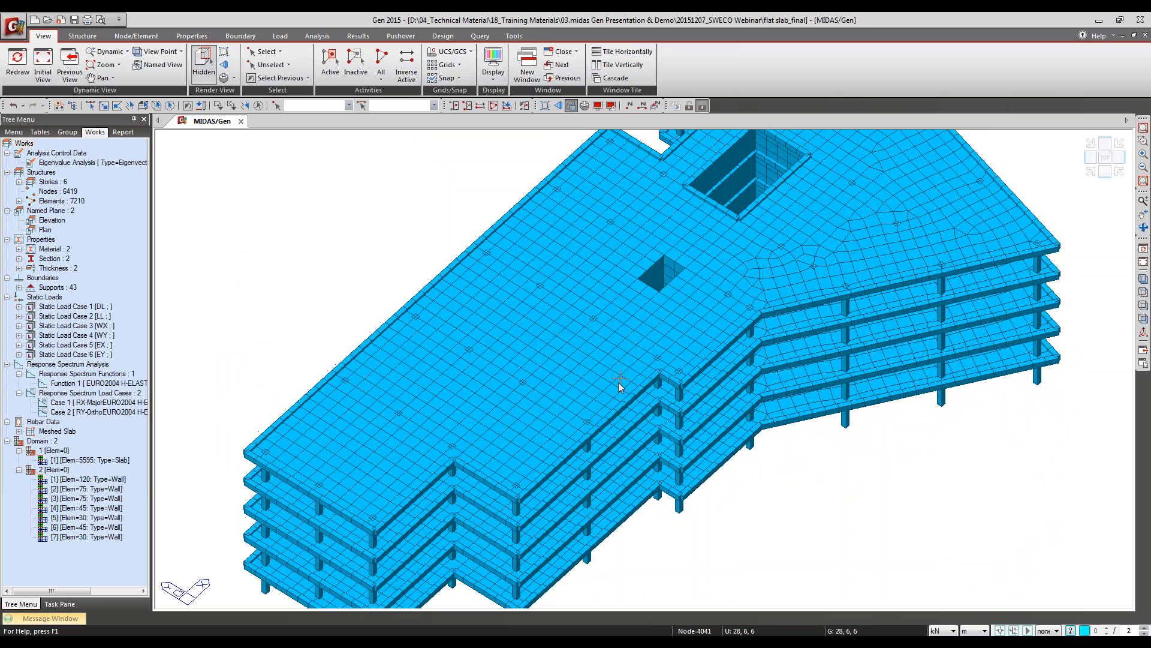
pyautogui.moveTo(618, 384)
# Step: Examine the available RC design commands for concrete code design and code check, and the meshed wall design and checking commands
pyautogui.click(443, 36)
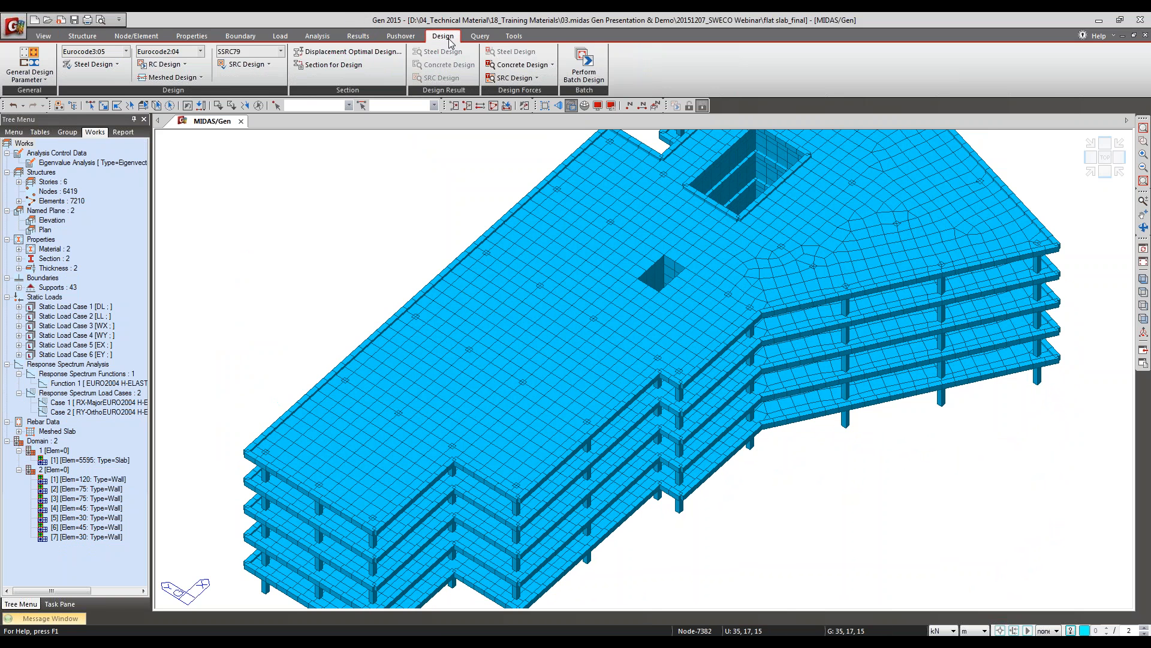
pyautogui.click(163, 64)
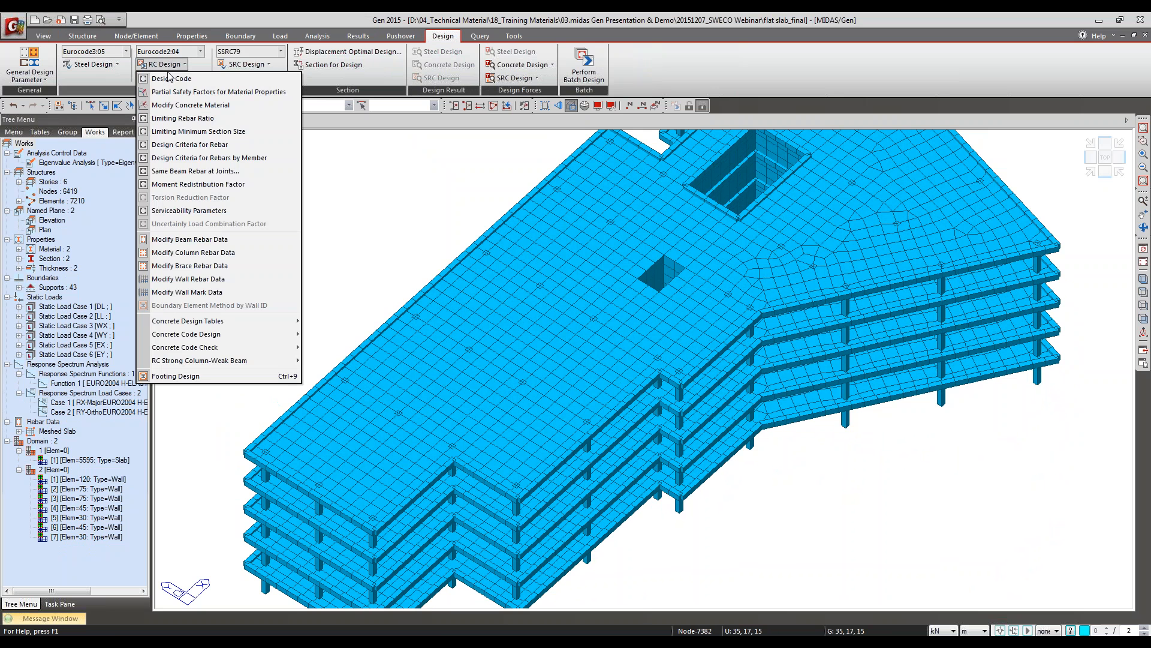
pyautogui.moveTo(172, 339)
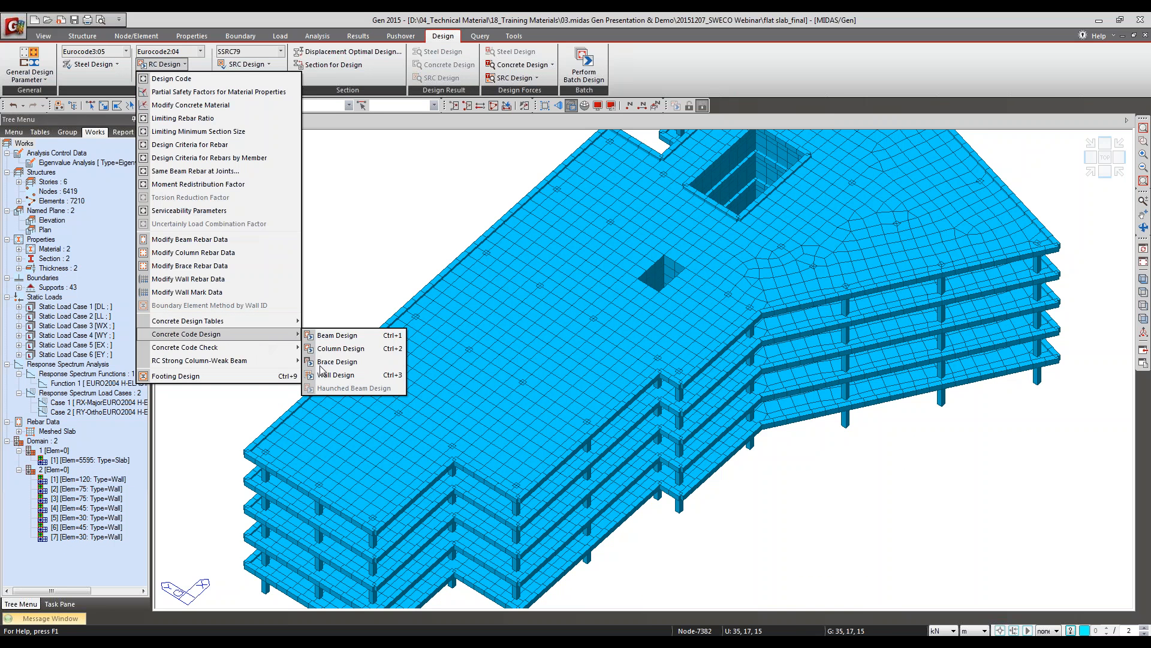
pyautogui.moveTo(294, 348)
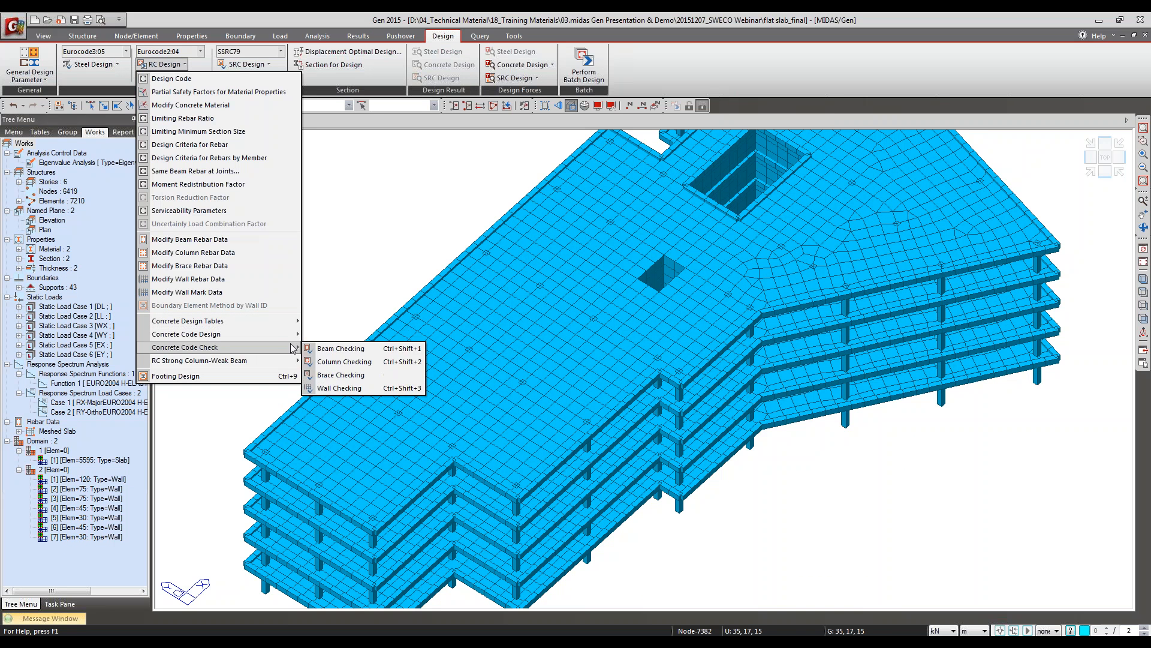
pyautogui.click(275, 14)
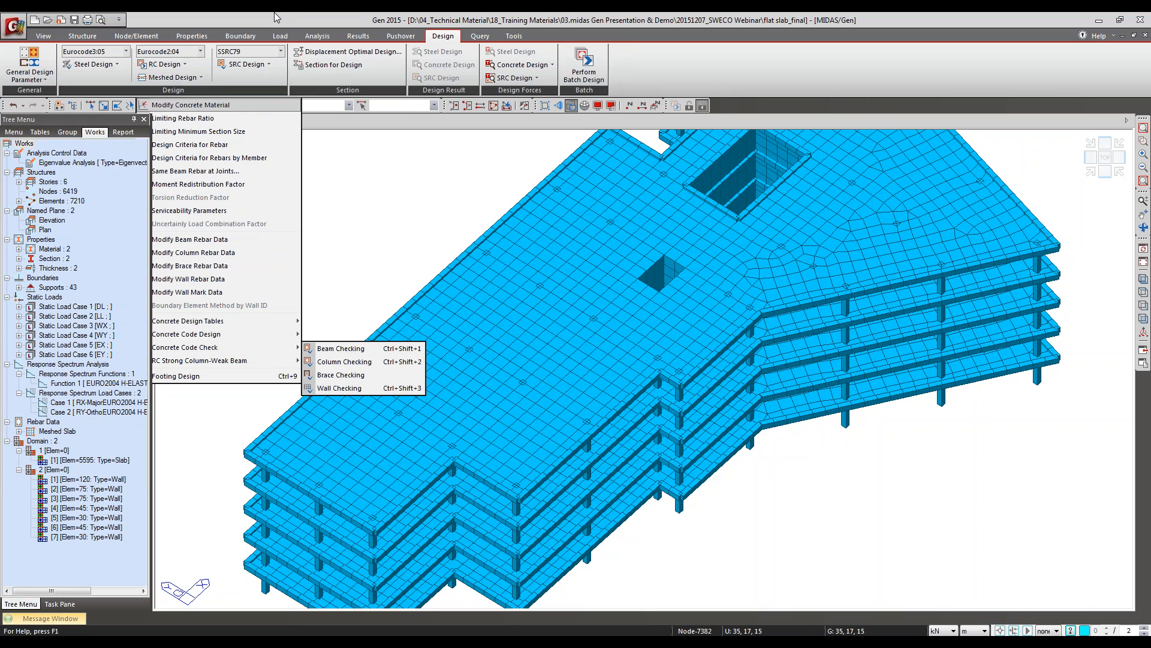
pyautogui.click(178, 80)
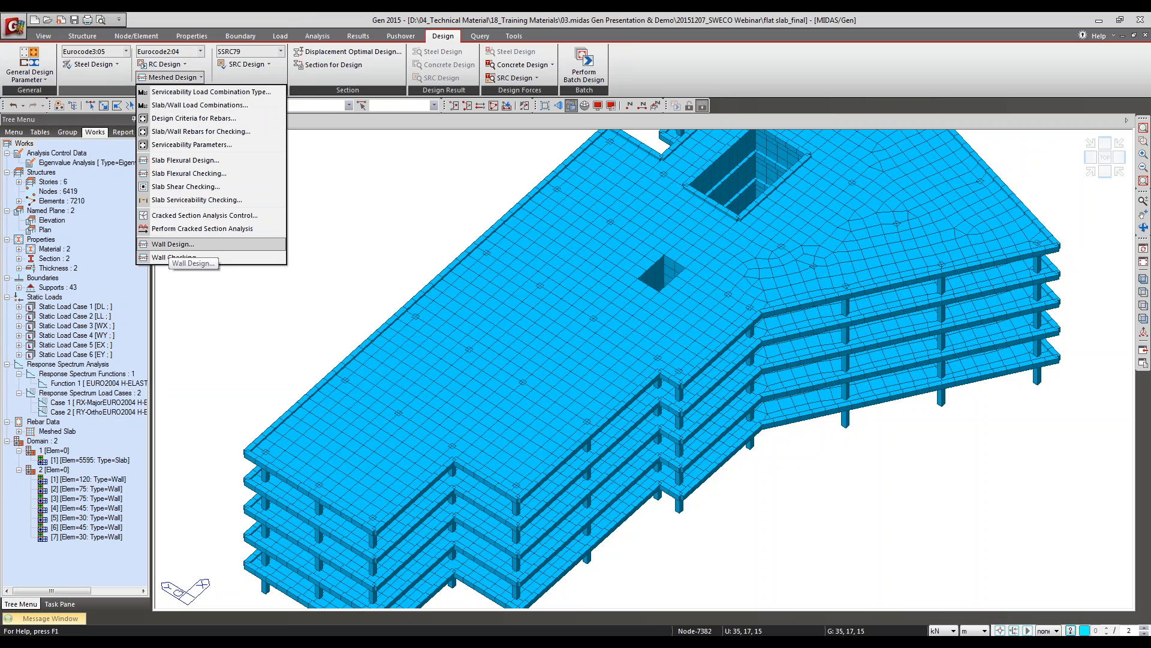
pyautogui.click(311, 12)
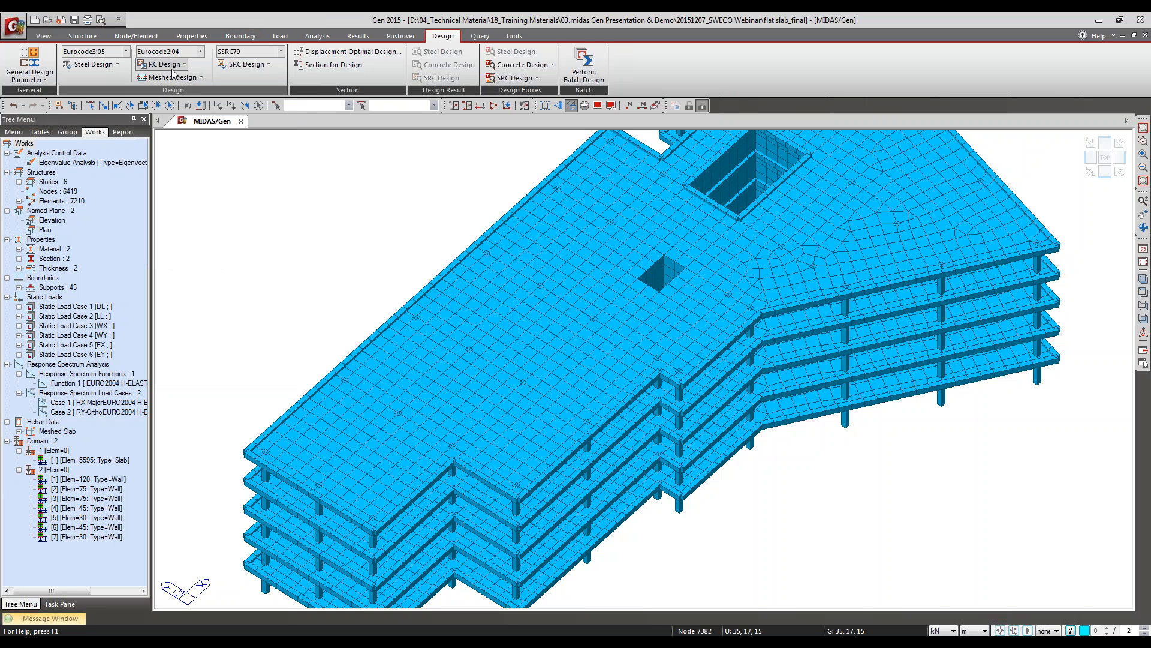
pyautogui.click(170, 64)
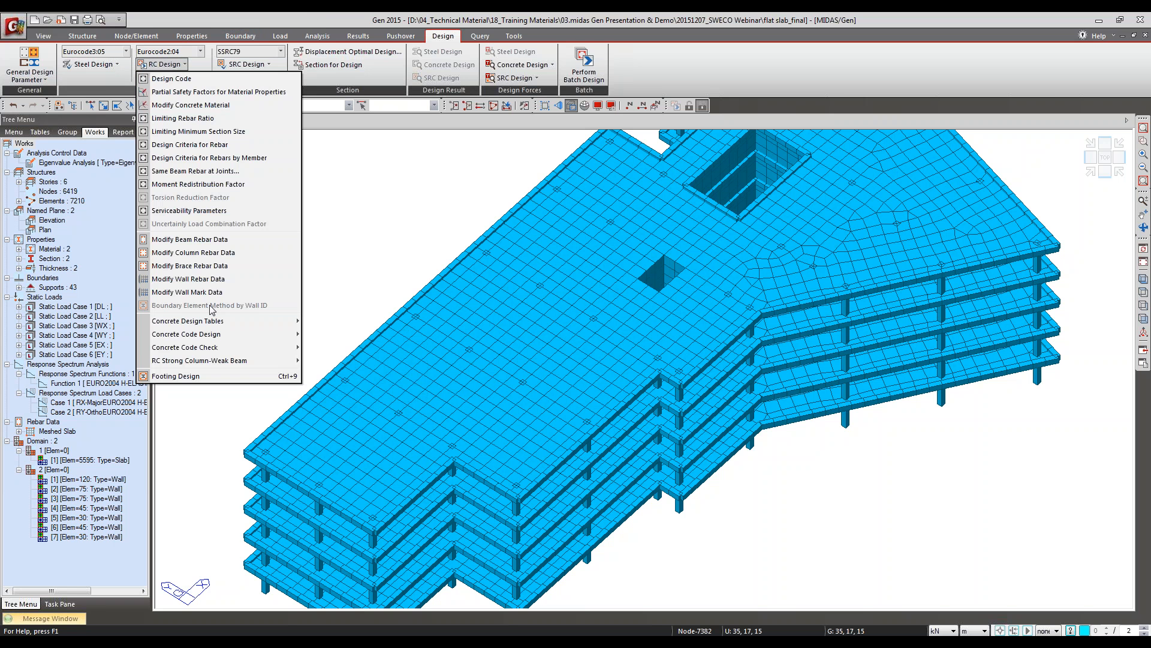
pyautogui.moveTo(222, 334)
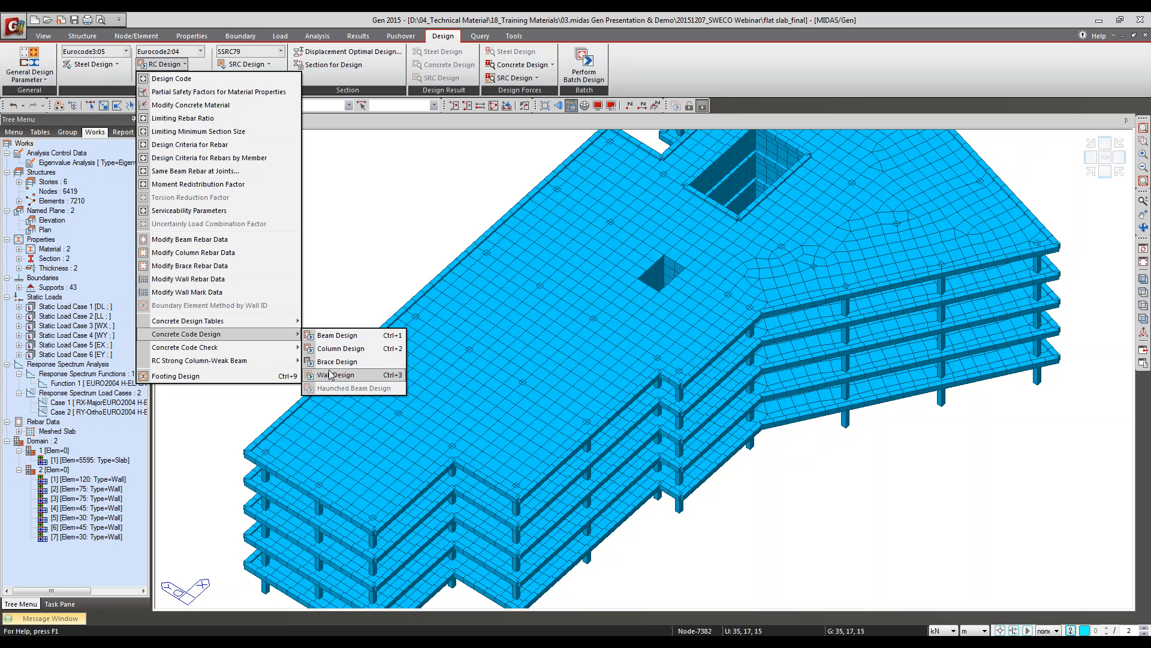
# Step: Show the model in front elevation, highlight all plate elements, and clear the selection again
pyautogui.click(1140, 319)
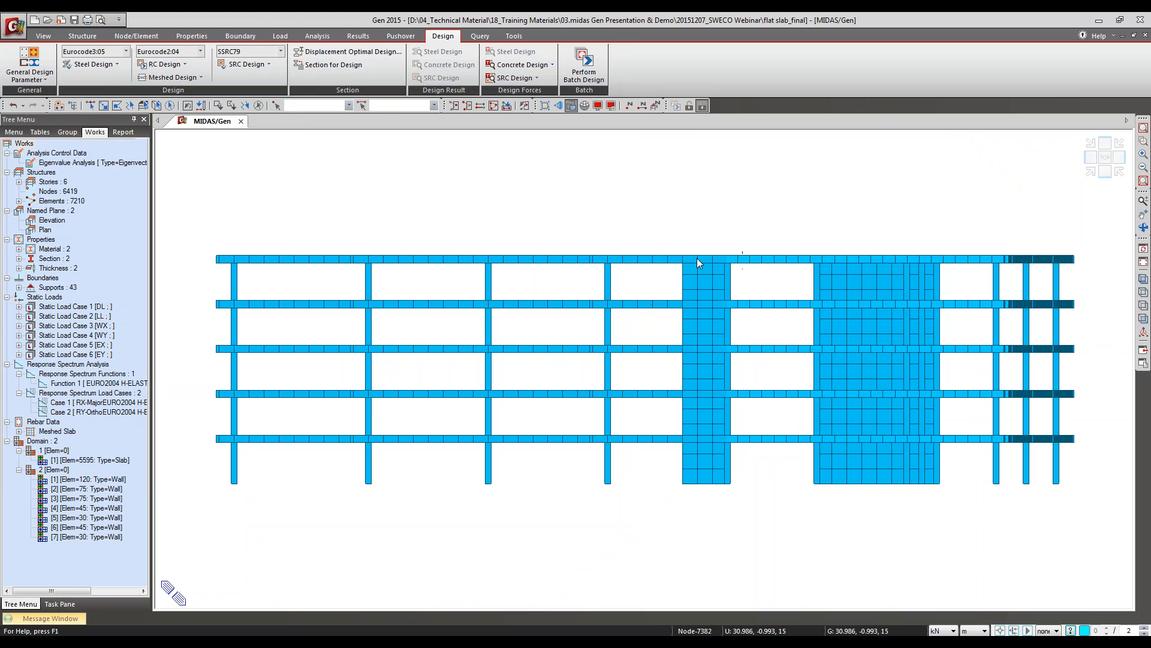
pyautogui.click(157, 66)
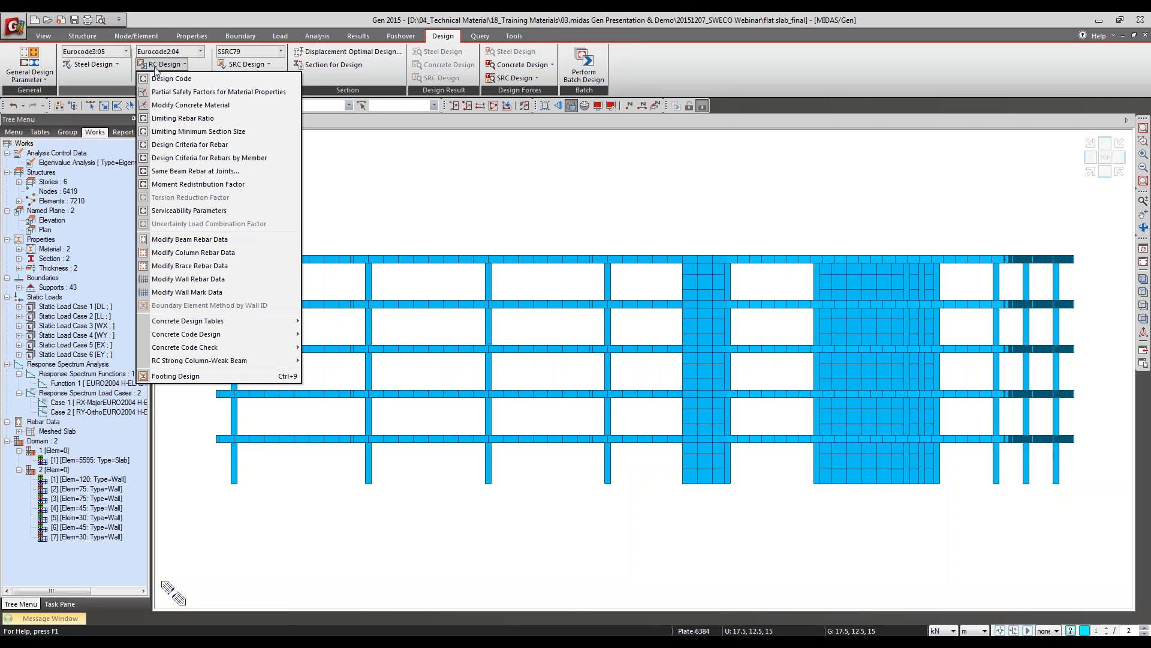
pyautogui.click(184, 14)
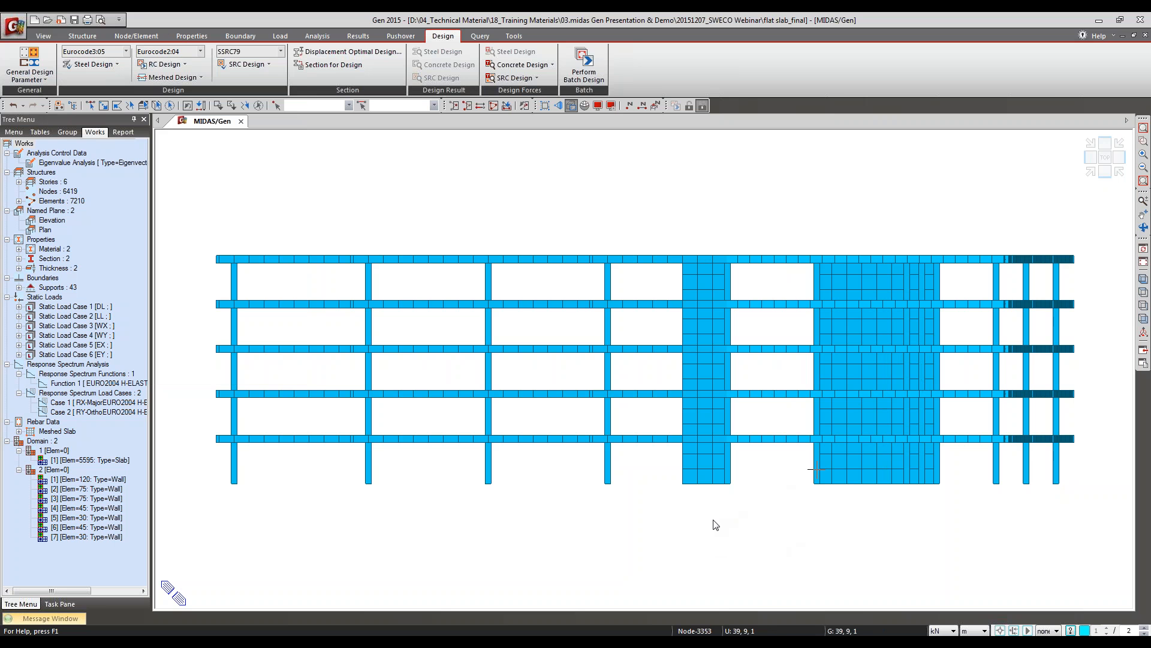
pyautogui.doubleClick(63, 201)
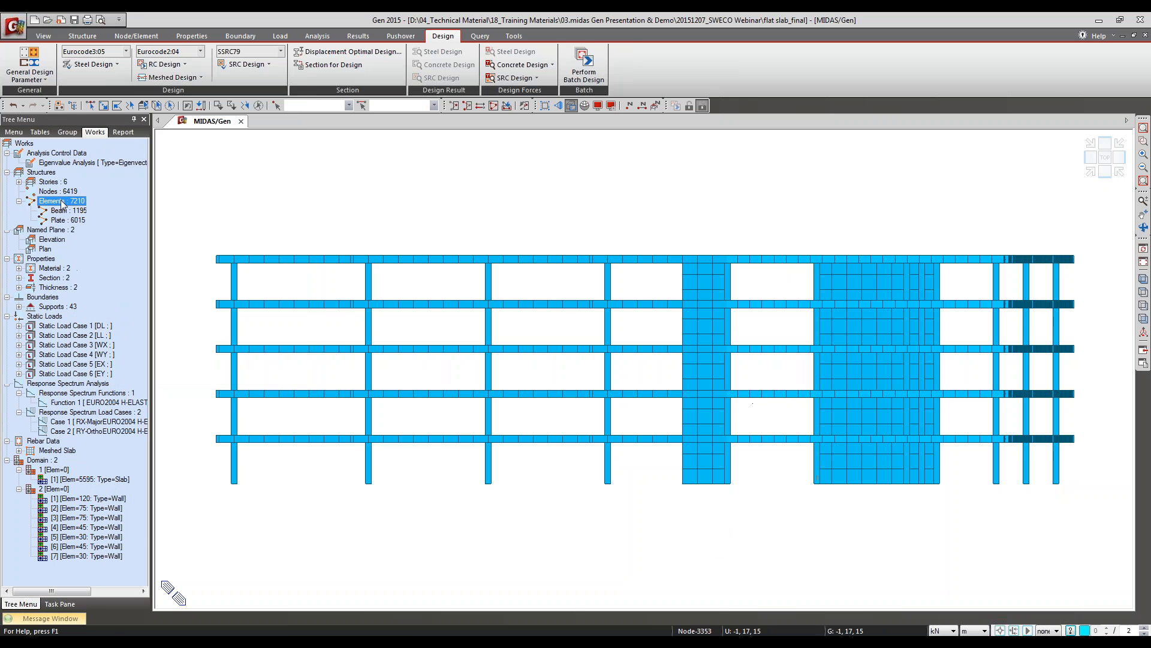
pyautogui.doubleClick(60, 221)
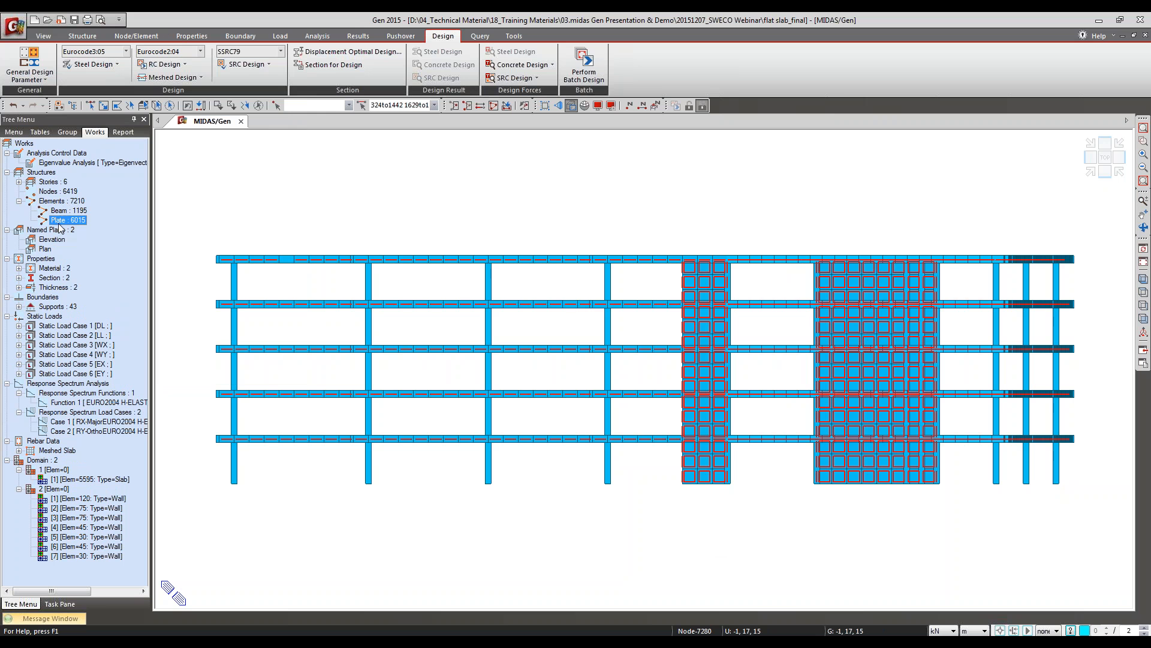
pyautogui.click(257, 108)
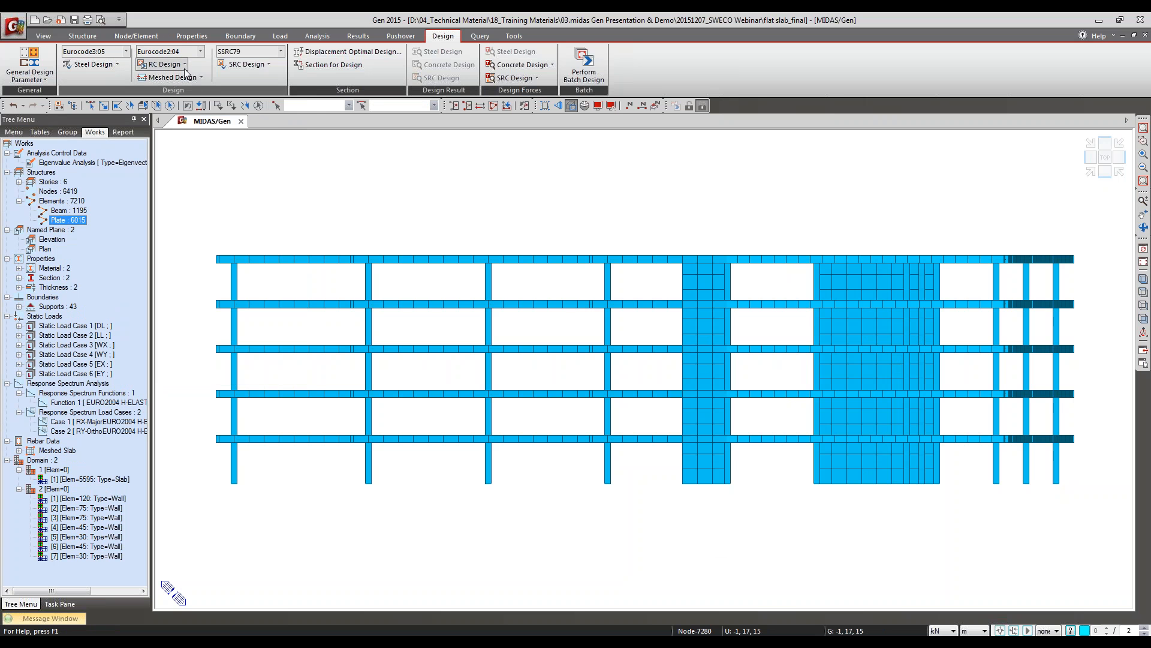
pyautogui.click(172, 76)
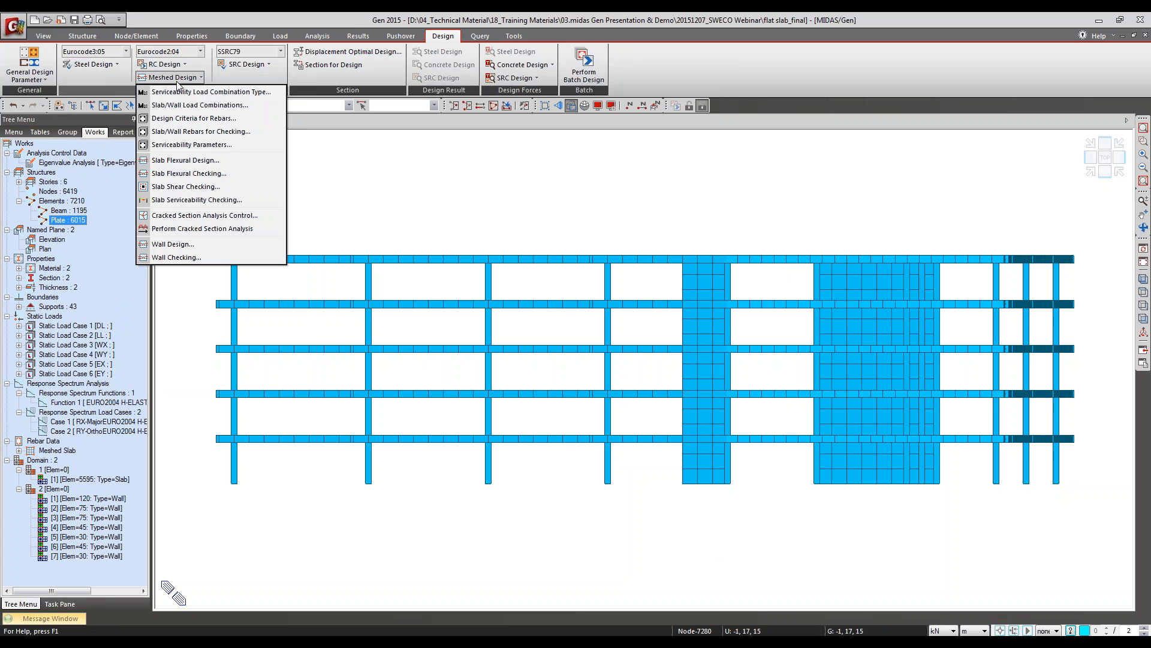
pyautogui.click(214, 244)
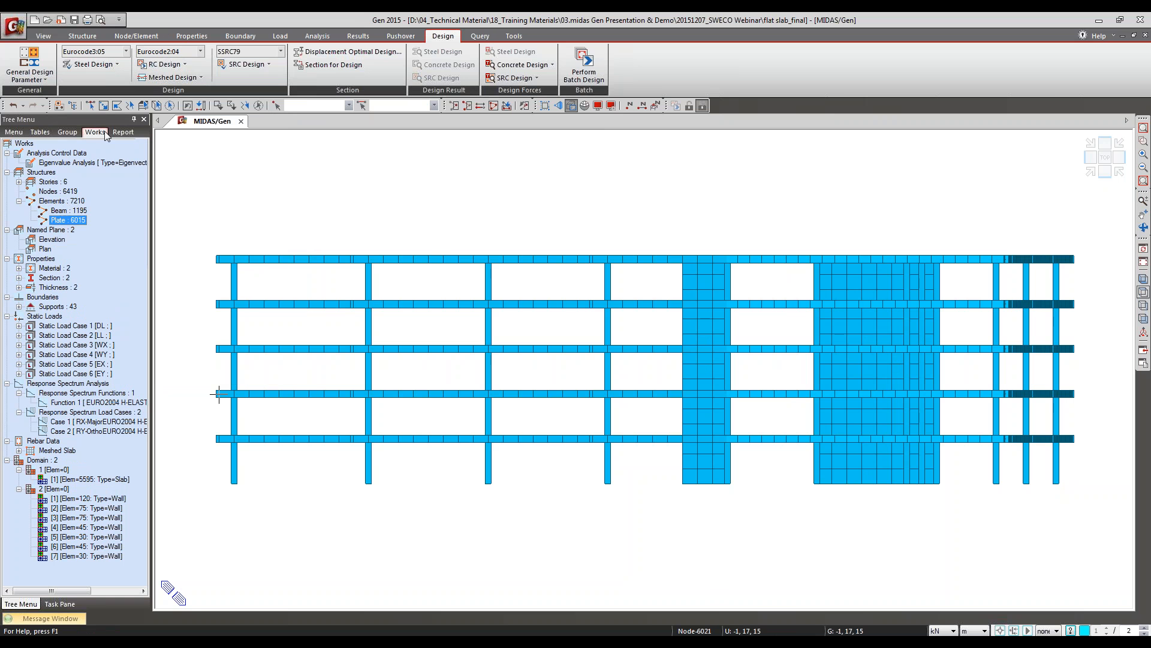
# Step: Isolate the lowest storey with its slab, columns and walls, and show it in an isometric view from above
pyautogui.moveTo(201, 431); pyautogui.dragTo(1122, 568)
pyautogui.press('F2')
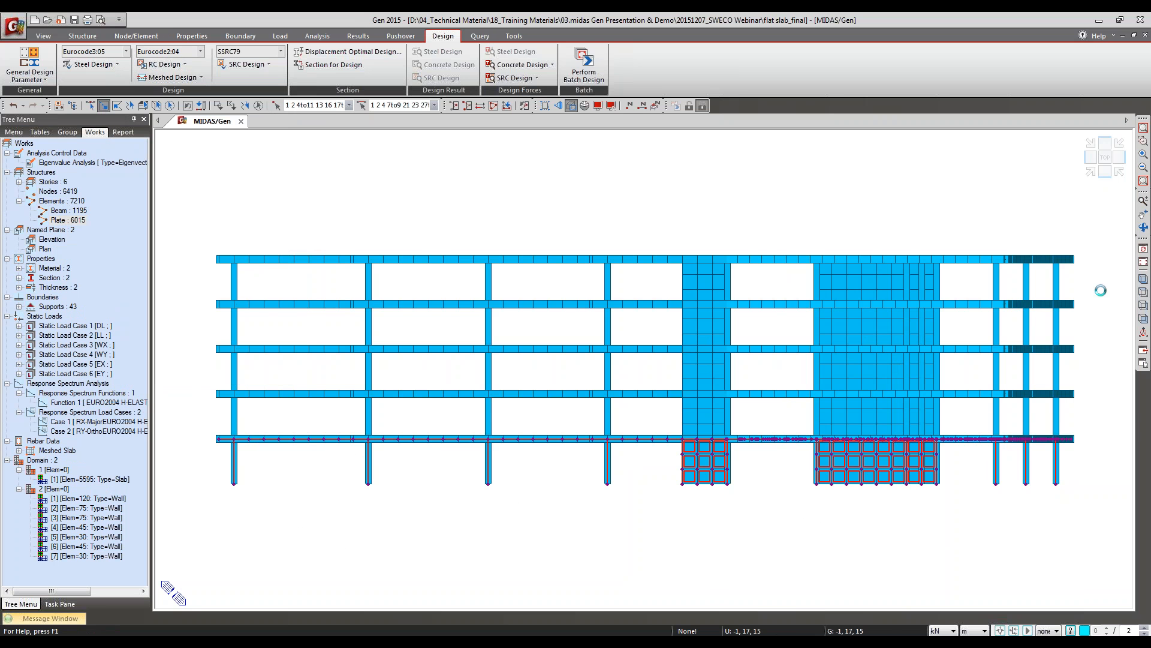
pyautogui.click(1144, 278)
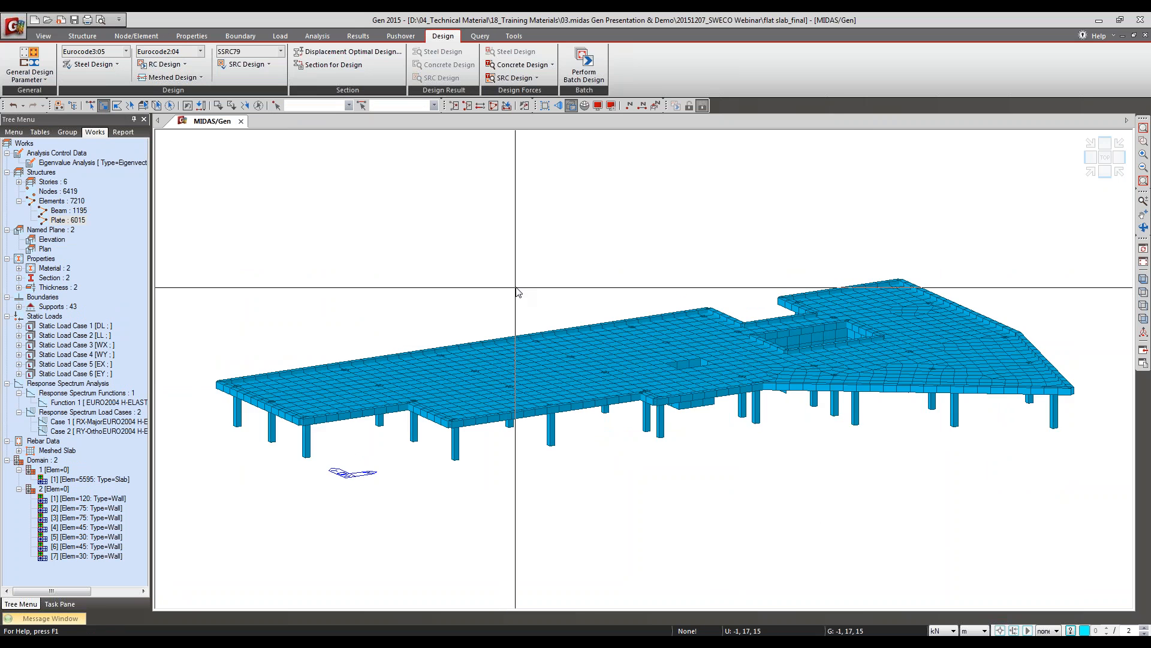
pyautogui.keyDown('ctrl'); pyautogui.moveTo(529, 305); pyautogui.dragTo(668, 342, button='middle'); pyautogui.keyUp('ctrl')
pyautogui.keyDown('ctrl'); pyautogui.moveTo(666, 401); pyautogui.dragTo(671, 378, button='middle'); pyautogui.keyUp('ctrl')
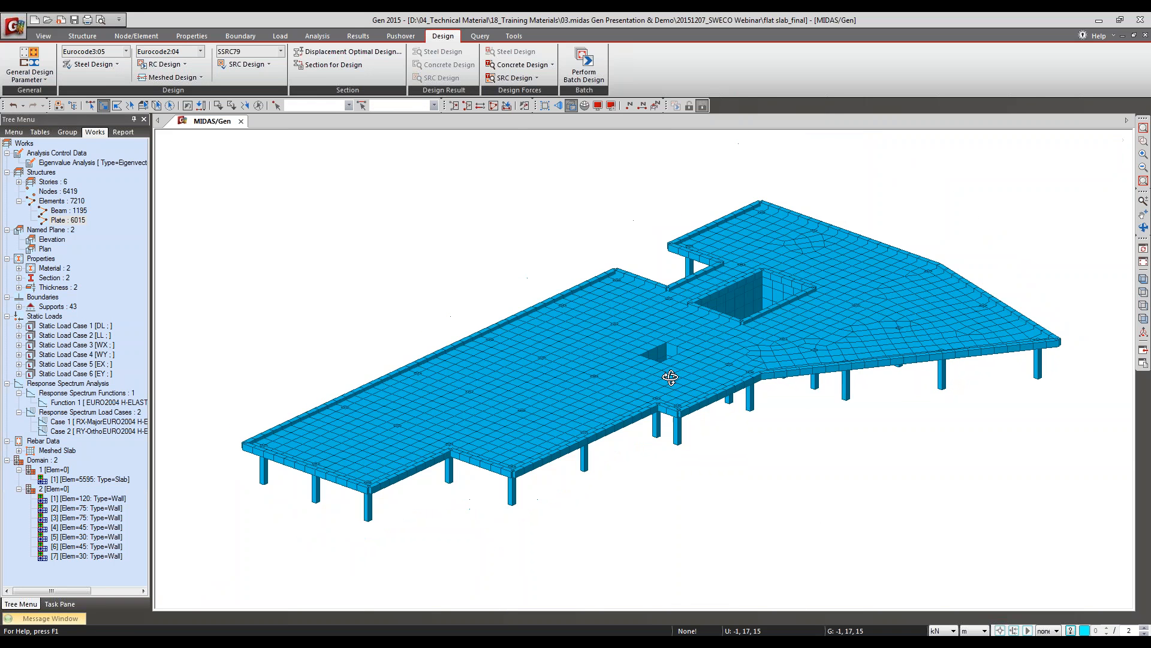
pyautogui.moveTo(664, 322); pyautogui.dragTo(655, 368, button='middle')
pyautogui.keyDown('ctrl'); pyautogui.moveTo(627, 459); pyautogui.dragTo(597, 449, button='middle'); pyautogui.keyUp('ctrl')
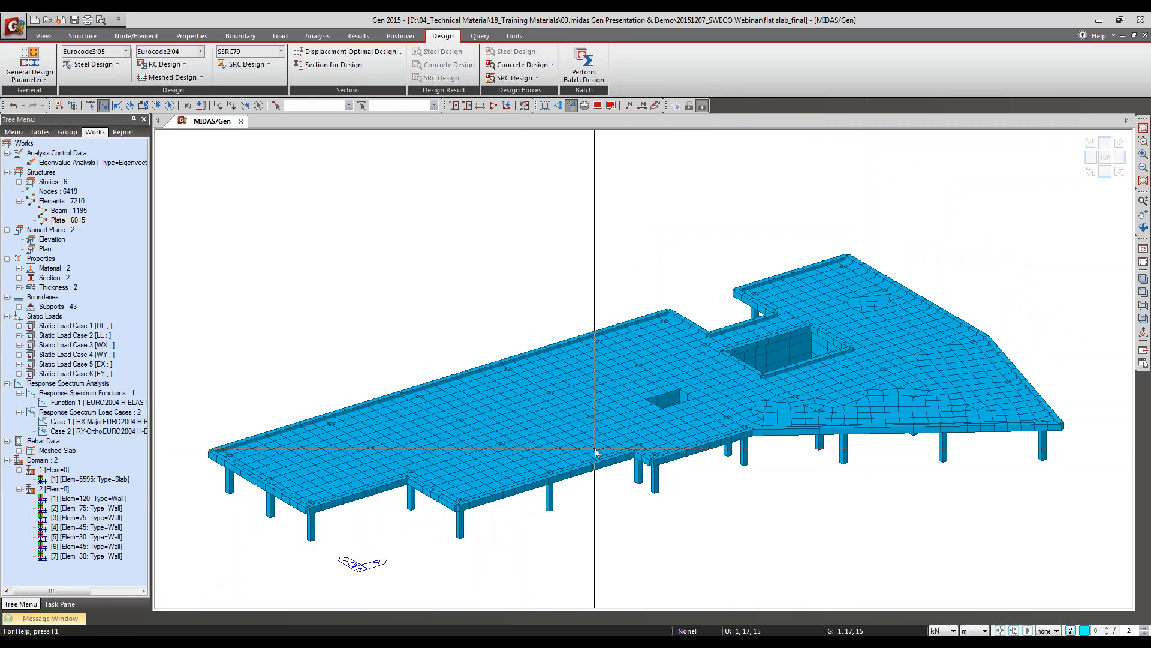
# Step: Review the concrete design load combinations and close the list without changes
pyautogui.click(67, 220)
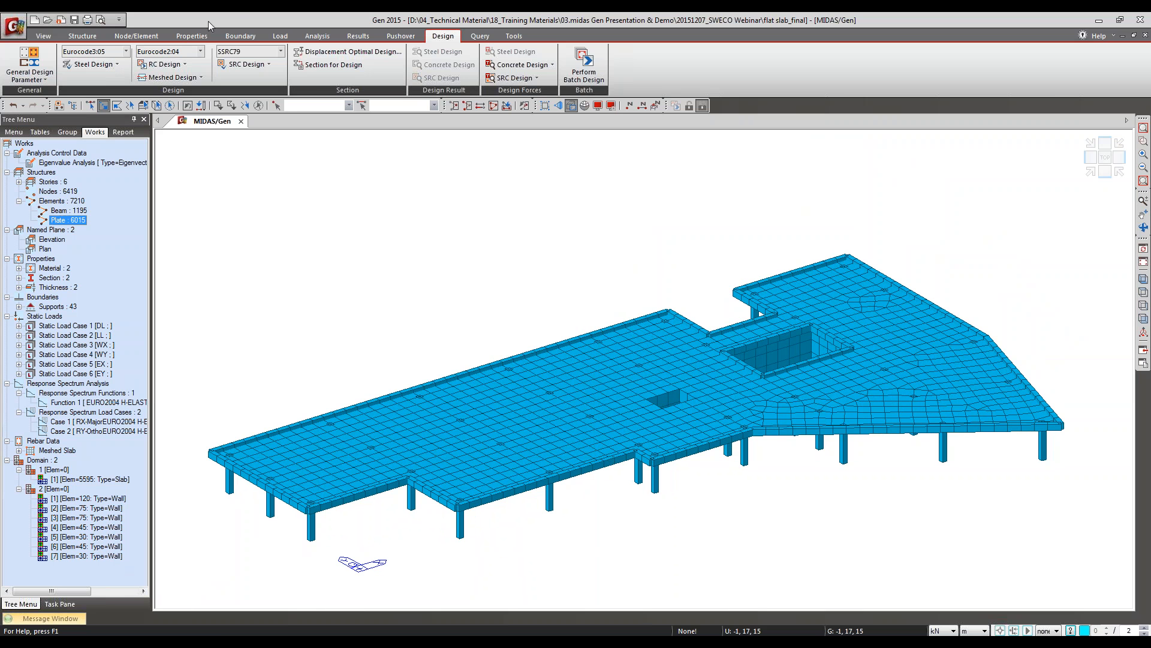
pyautogui.click(165, 77)
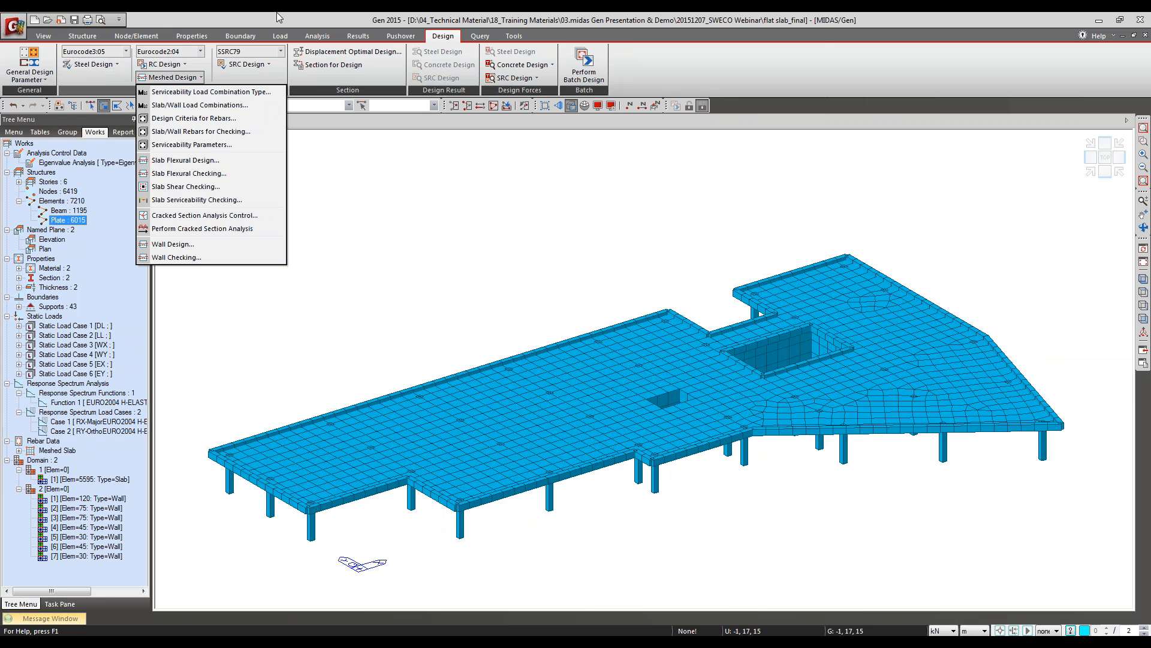
pyautogui.click(355, 37)
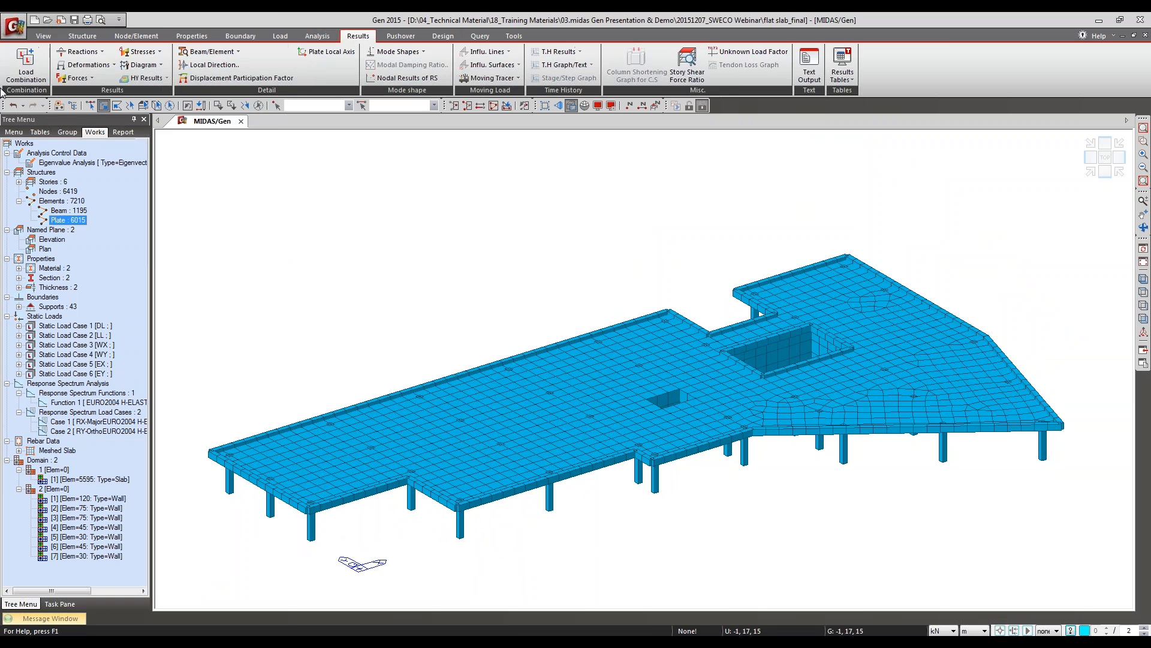
pyautogui.click(25, 66)
pyautogui.click(96, 41)
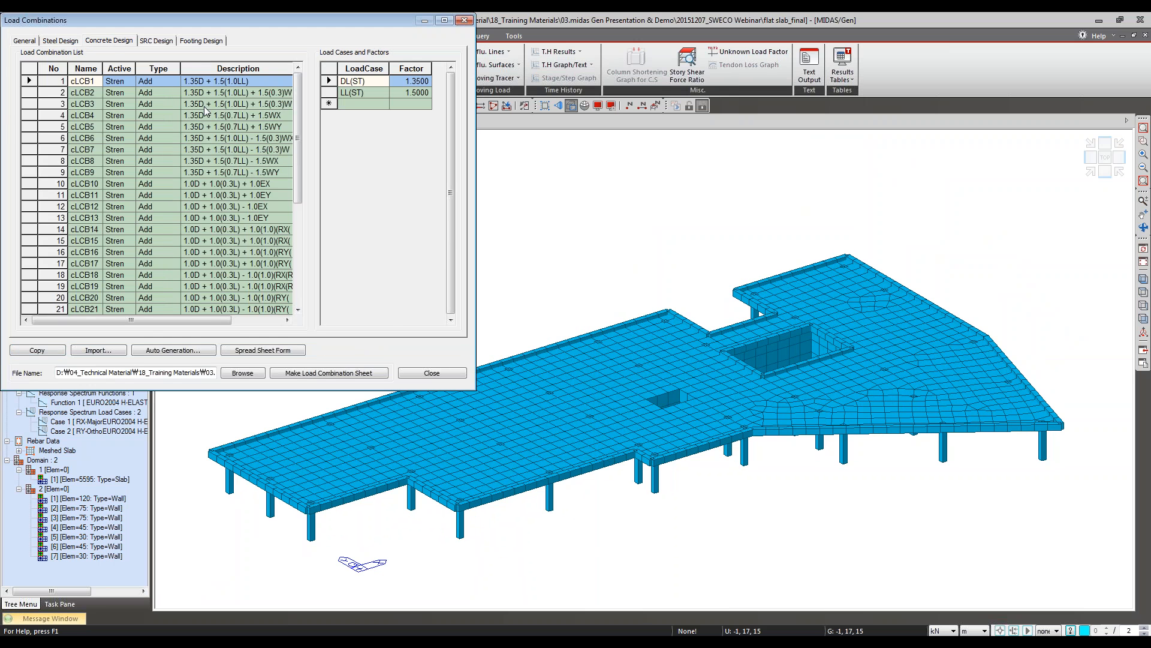
pyautogui.click(442, 377)
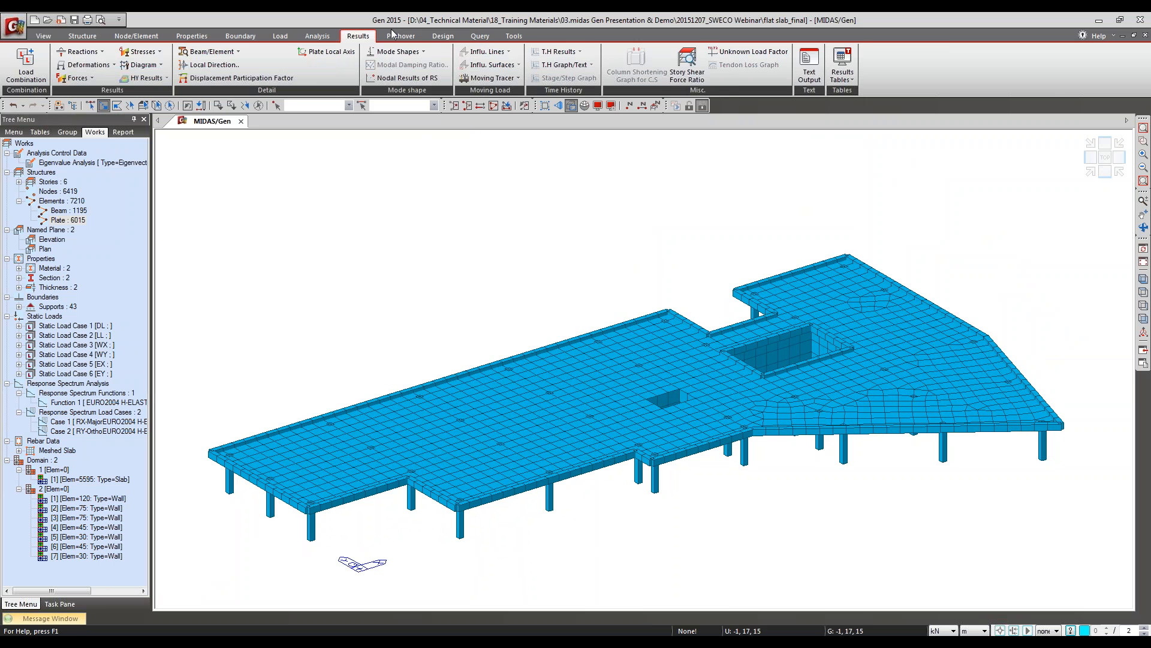
# Step: Review how the serviceability load combinations are classified for meshed design, and close the dialog without changes
pyautogui.click(438, 37)
pyautogui.click(170, 77)
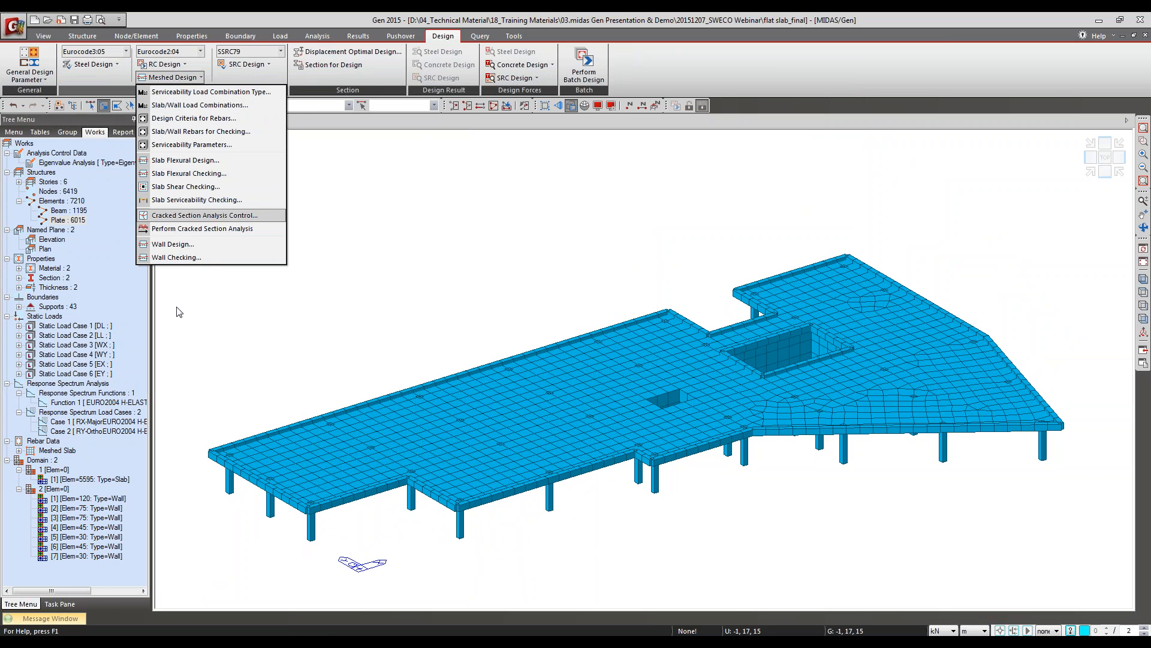
pyautogui.click(211, 91)
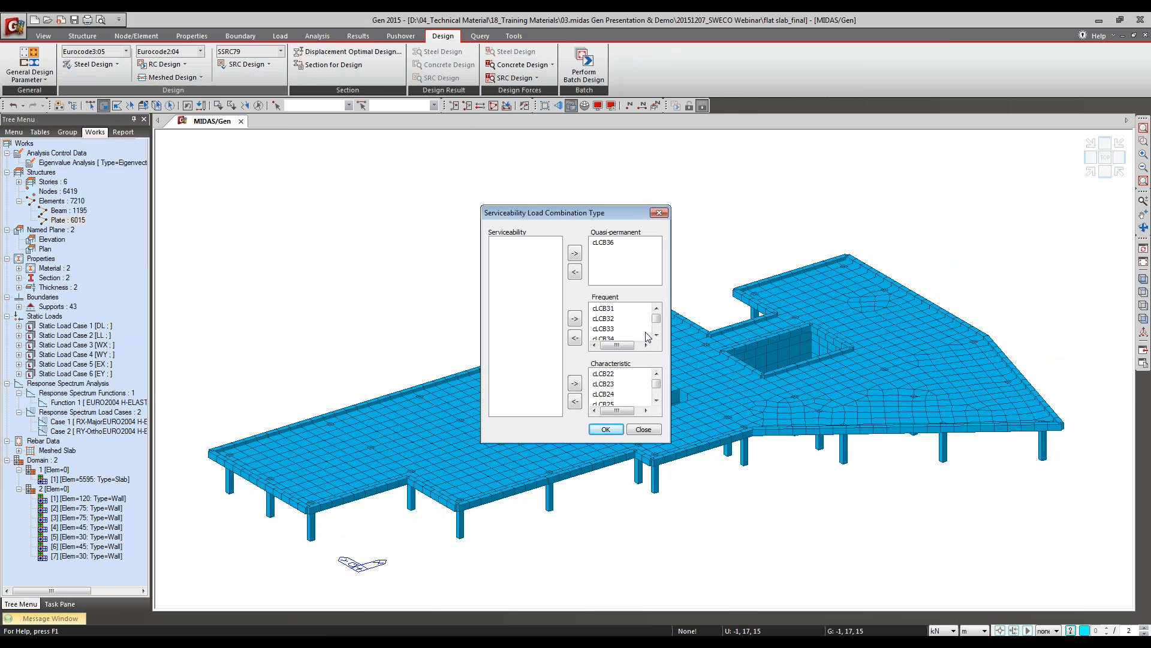
pyautogui.click(643, 430)
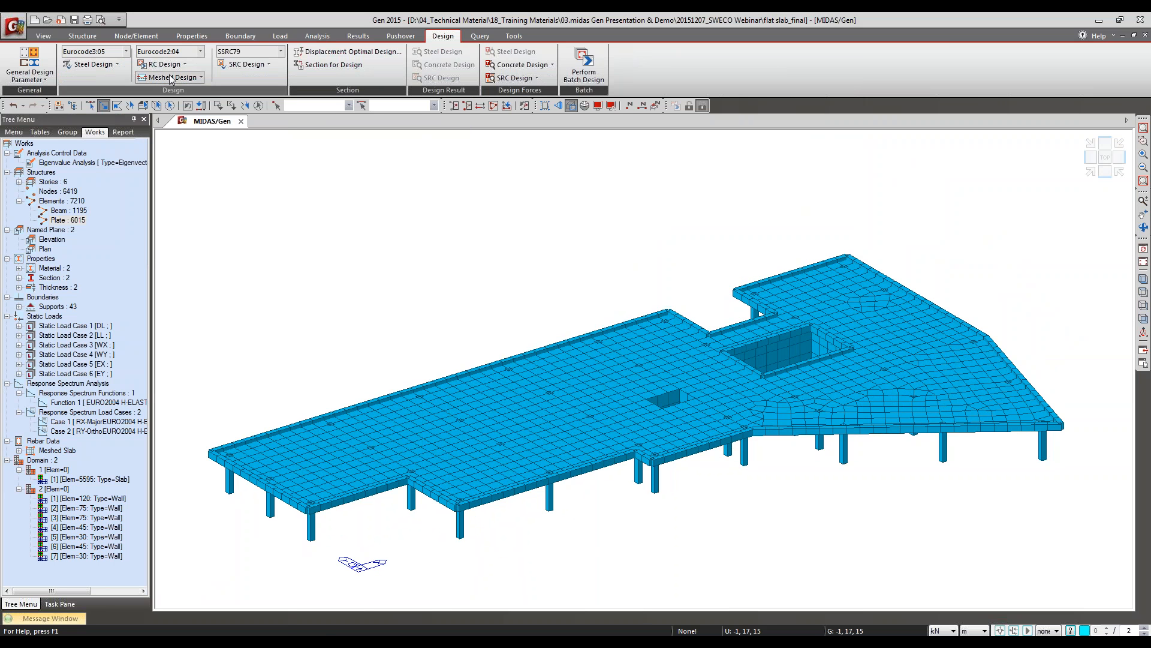
# Step: Examine the meshed slab/wall load combinations, reading the descriptions of slab/mat strength combinations cLCB1 to cLCB5
pyautogui.click(173, 77)
pyautogui.click(171, 105)
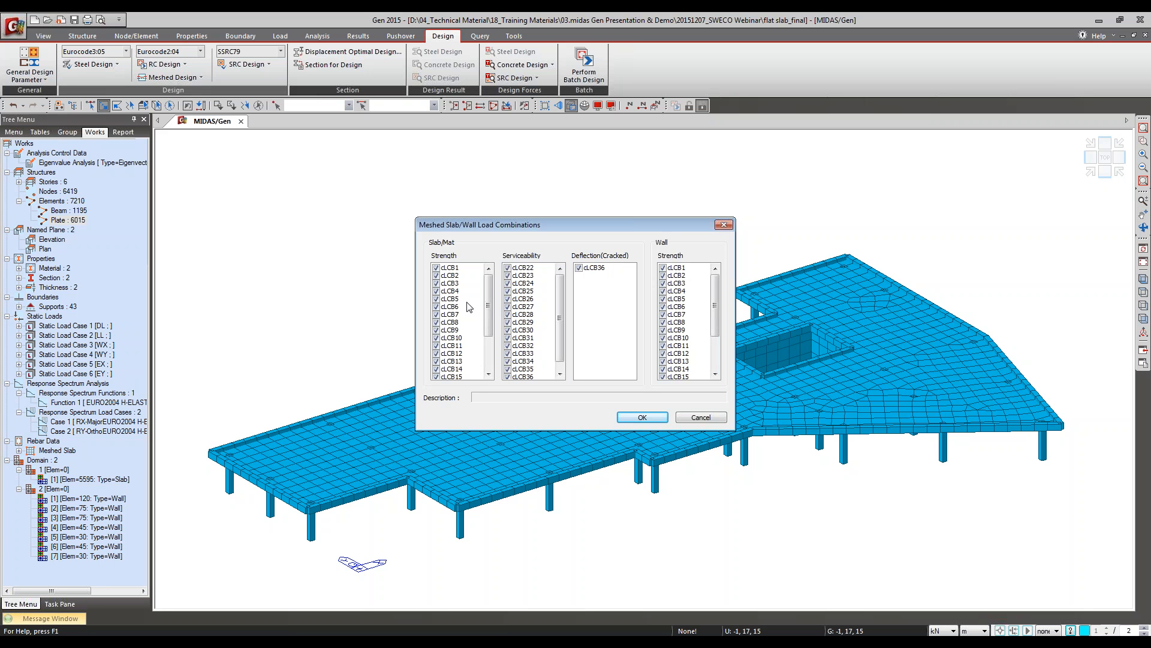
pyautogui.click(454, 270)
pyautogui.click(458, 283)
pyautogui.click(459, 271)
pyautogui.click(449, 276)
pyautogui.click(454, 283)
pyautogui.click(467, 299)
# Step: Exclude slab/mat strength combinations cLCB2 to cLCB21 from the meshed design, keeping only cLCB1 active
pyautogui.moveTo(448, 278); pyautogui.dragTo(449, 457)
pyautogui.click(435, 354)
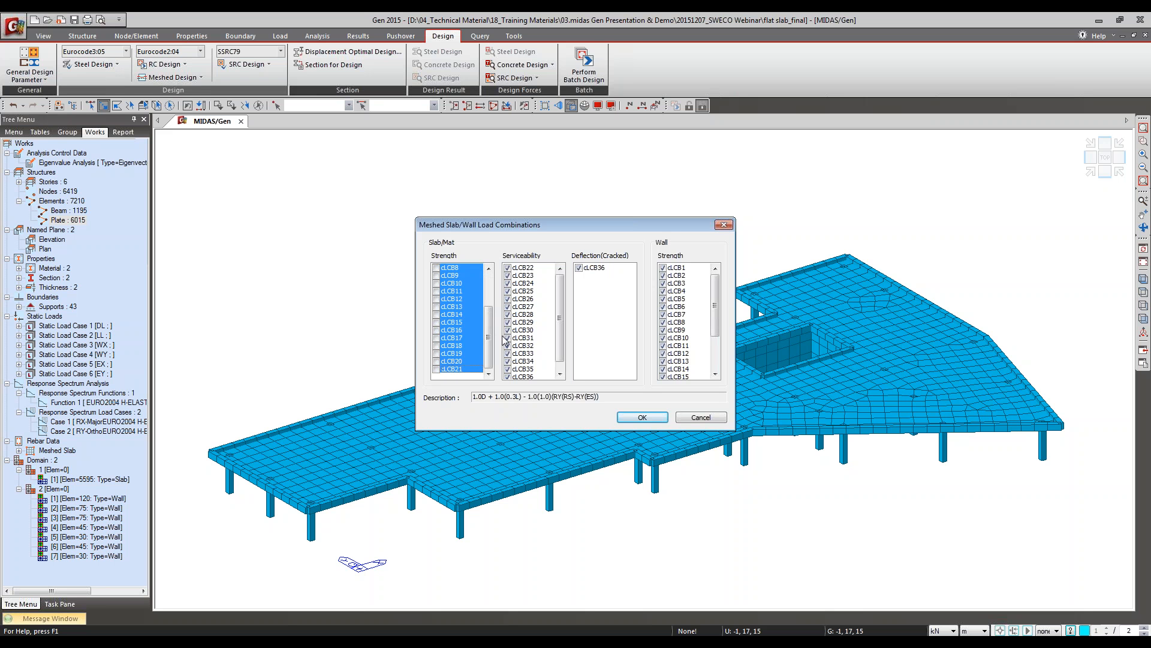
pyautogui.moveTo(489, 337); pyautogui.dragTo(488, 303)
pyautogui.click(454, 277)
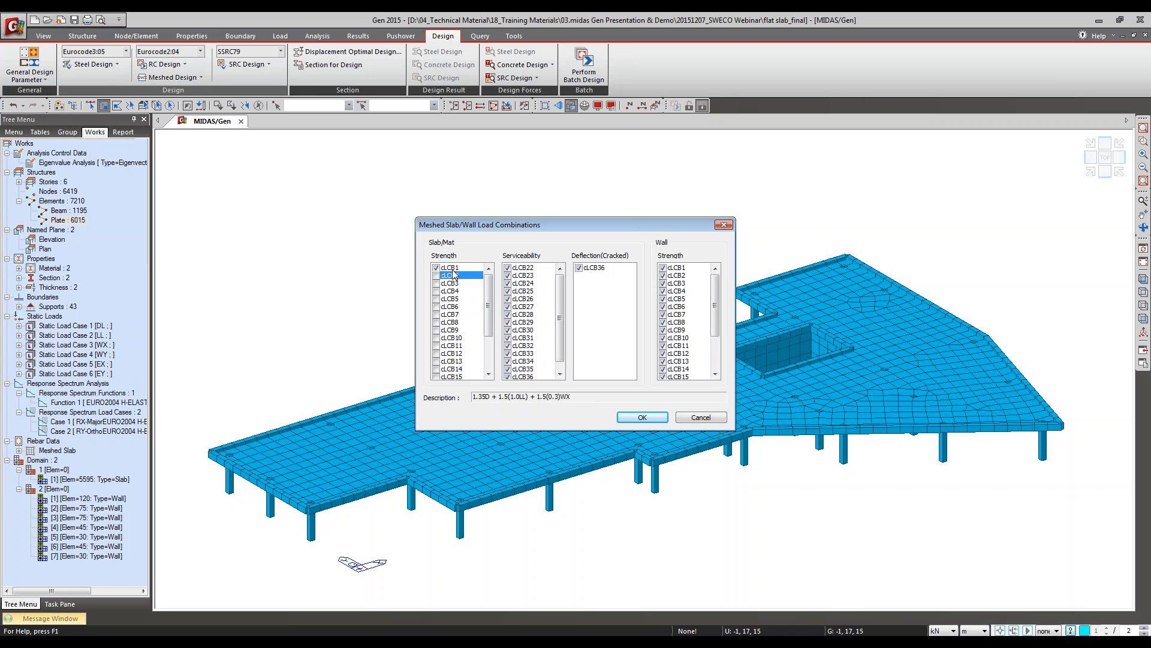
pyautogui.click(453, 269)
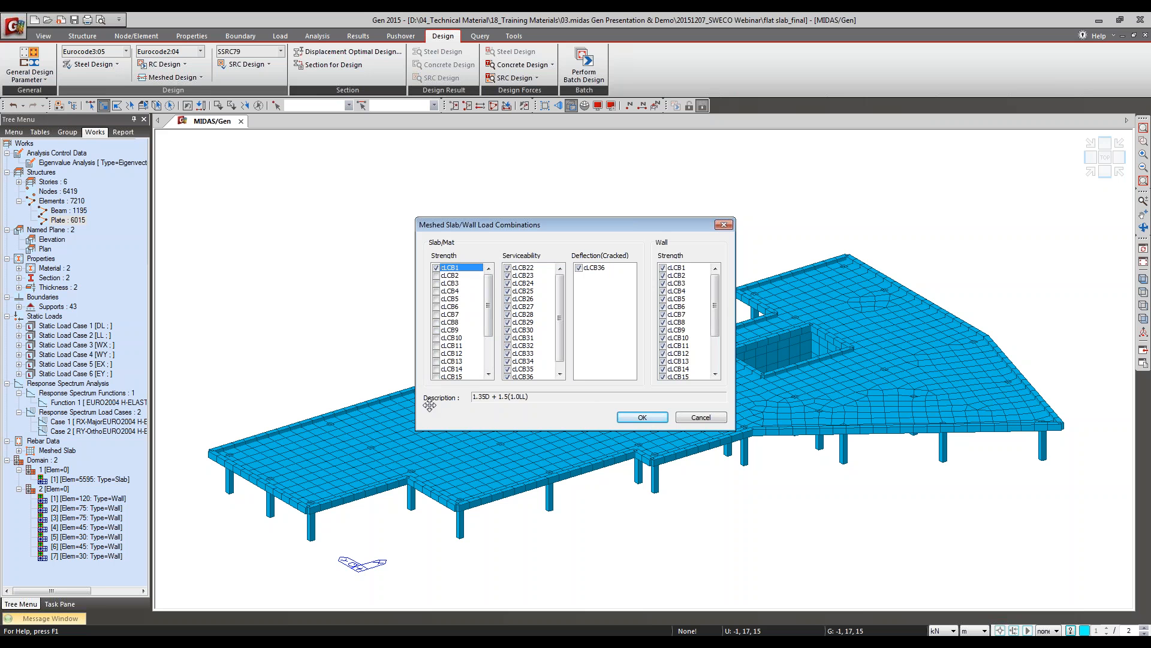
# Step: Re-enable slab/mat strength combinations cLCB2 to cLCB21 and cancel the meshed slab/wall load combination settings
pyautogui.moveTo(455, 279); pyautogui.dragTo(455, 380)
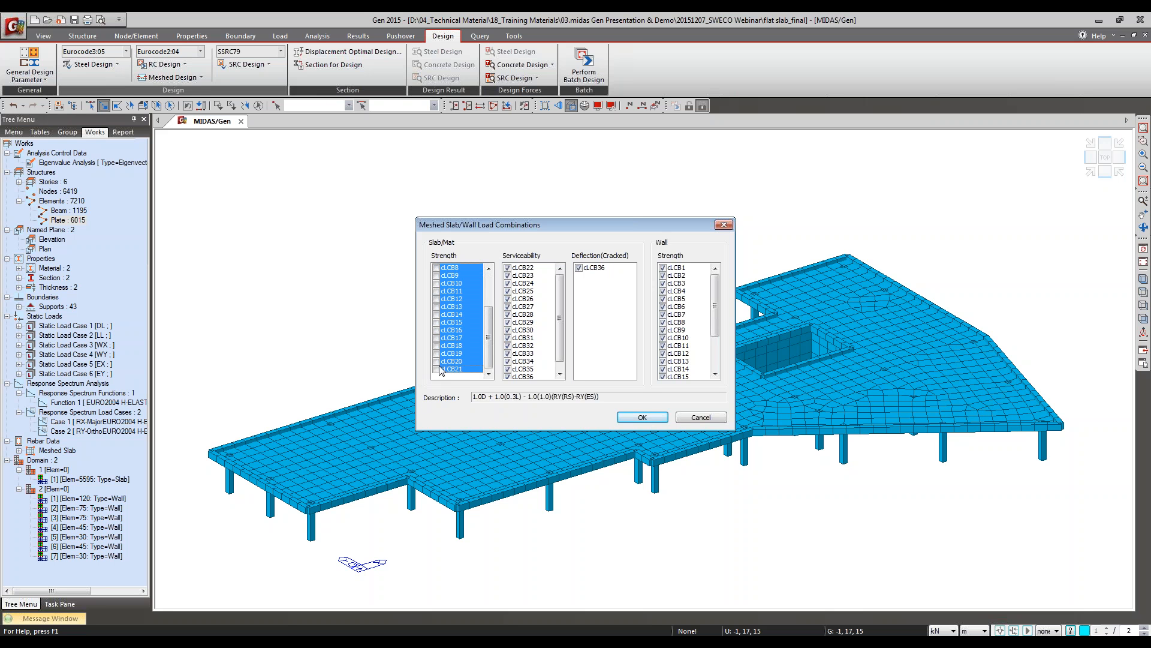
pyautogui.click(437, 368)
pyautogui.moveTo(490, 327); pyautogui.dragTo(490, 294)
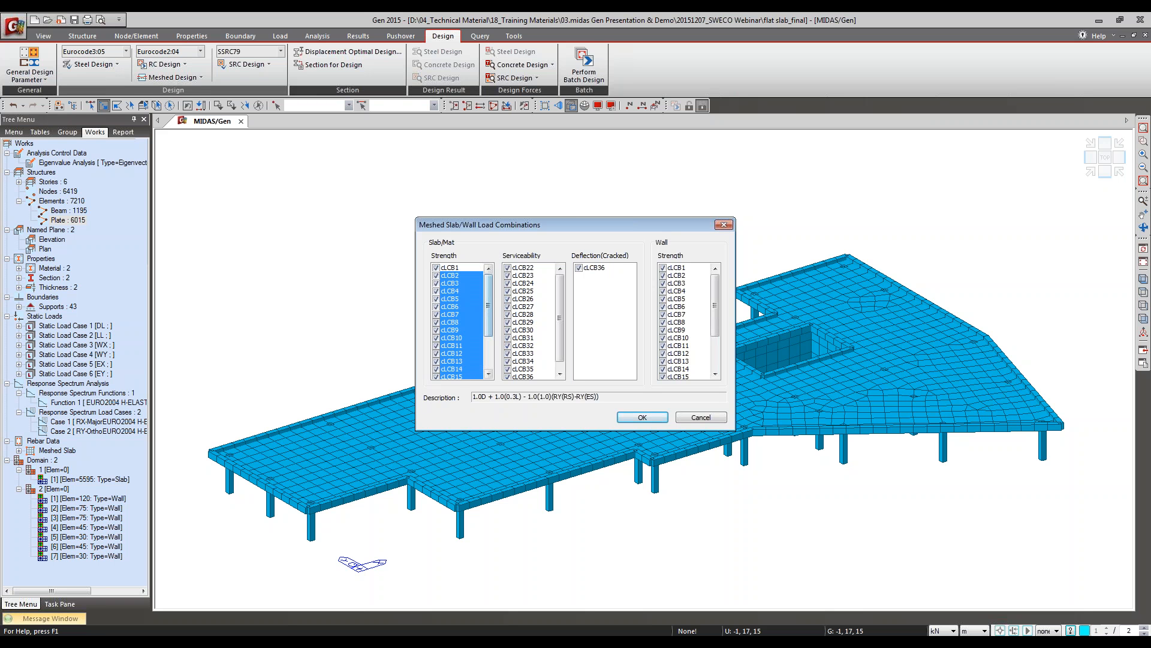
pyautogui.click(701, 416)
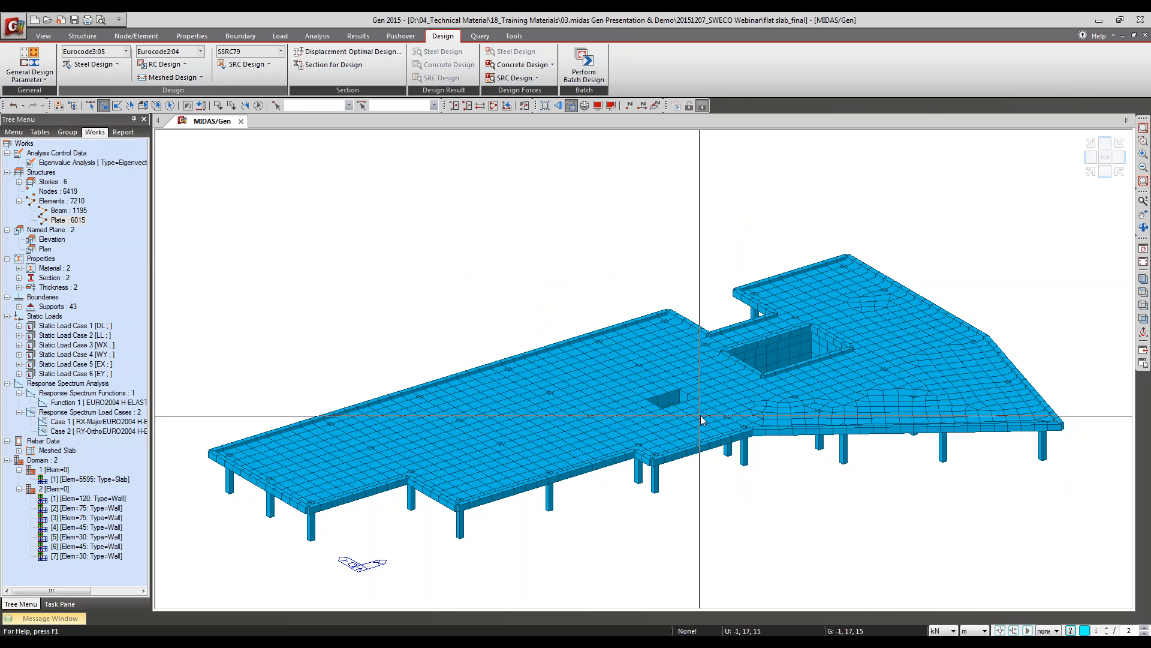
# Step: Review the rebar sizes offered for slab design in the meshed design criteria for rebars, and close without changes
pyautogui.click(144, 79)
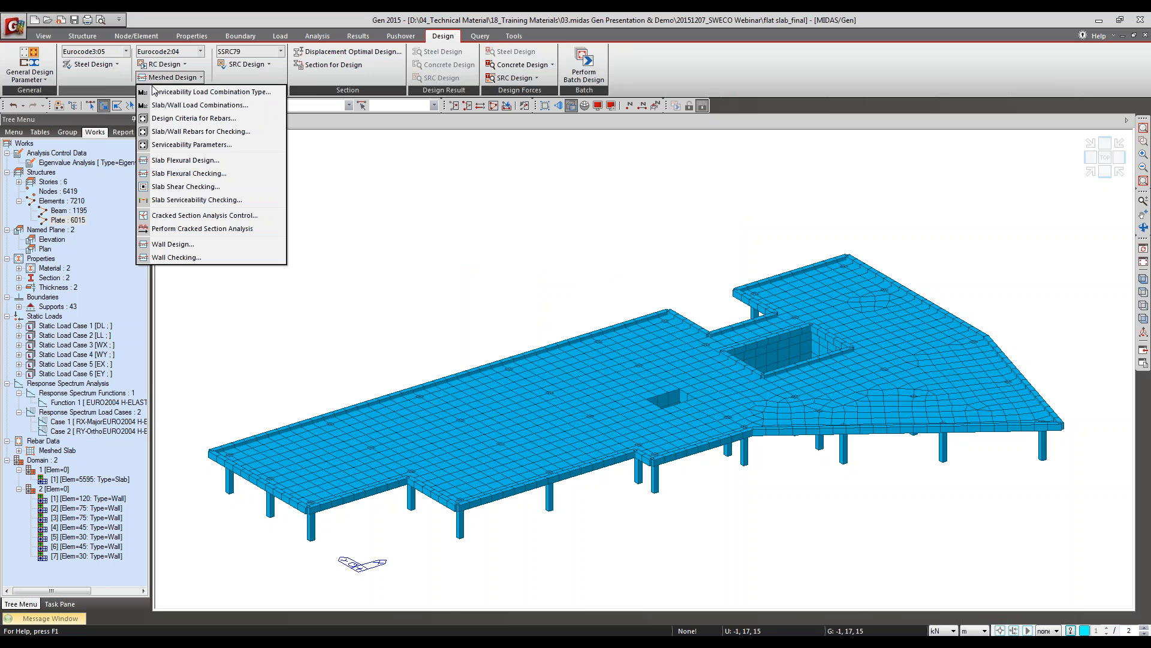
pyautogui.click(165, 119)
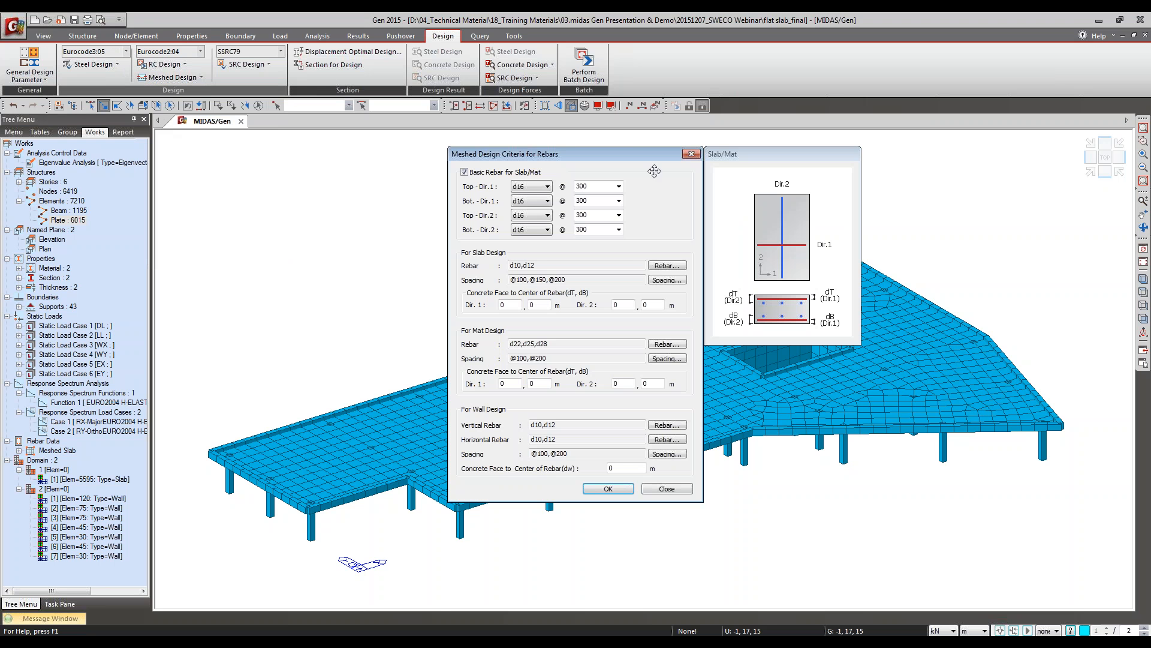
pyautogui.moveTo(641, 154); pyautogui.dragTo(644, 160)
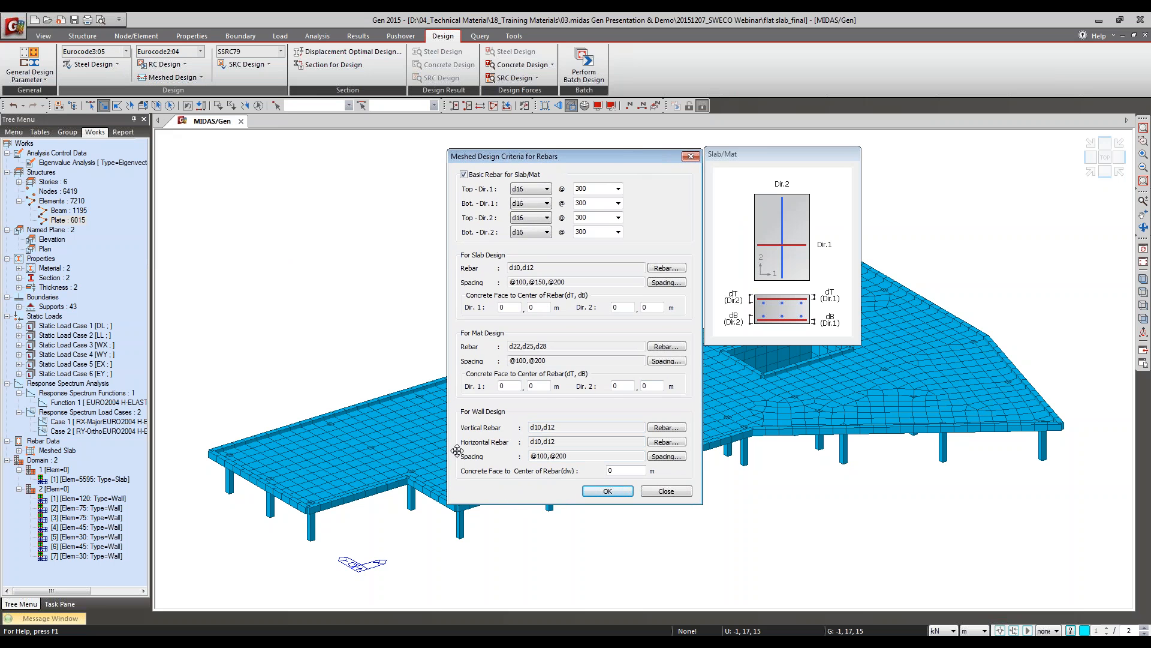
pyautogui.click(666, 268)
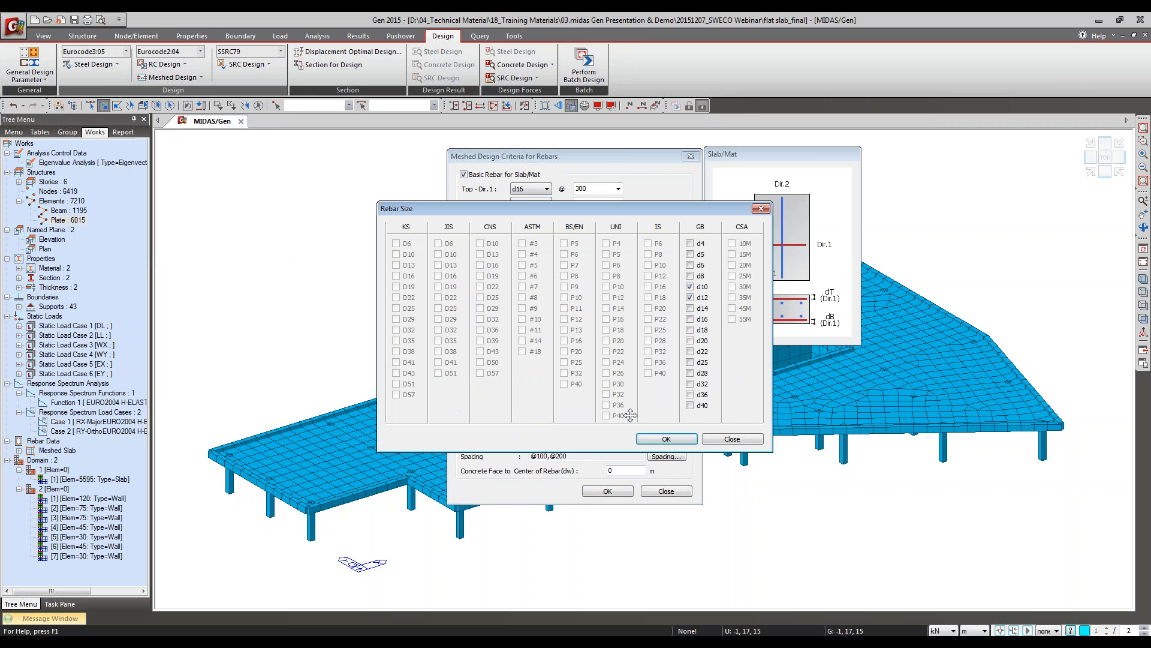
pyautogui.click(748, 442)
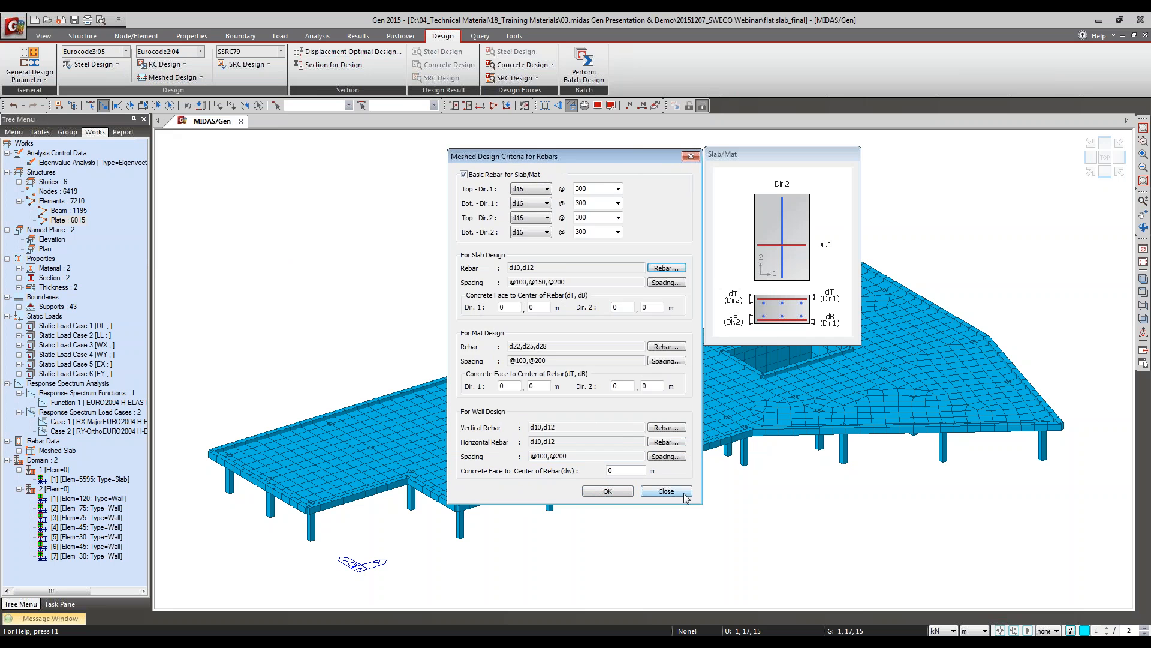
pyautogui.click(676, 271)
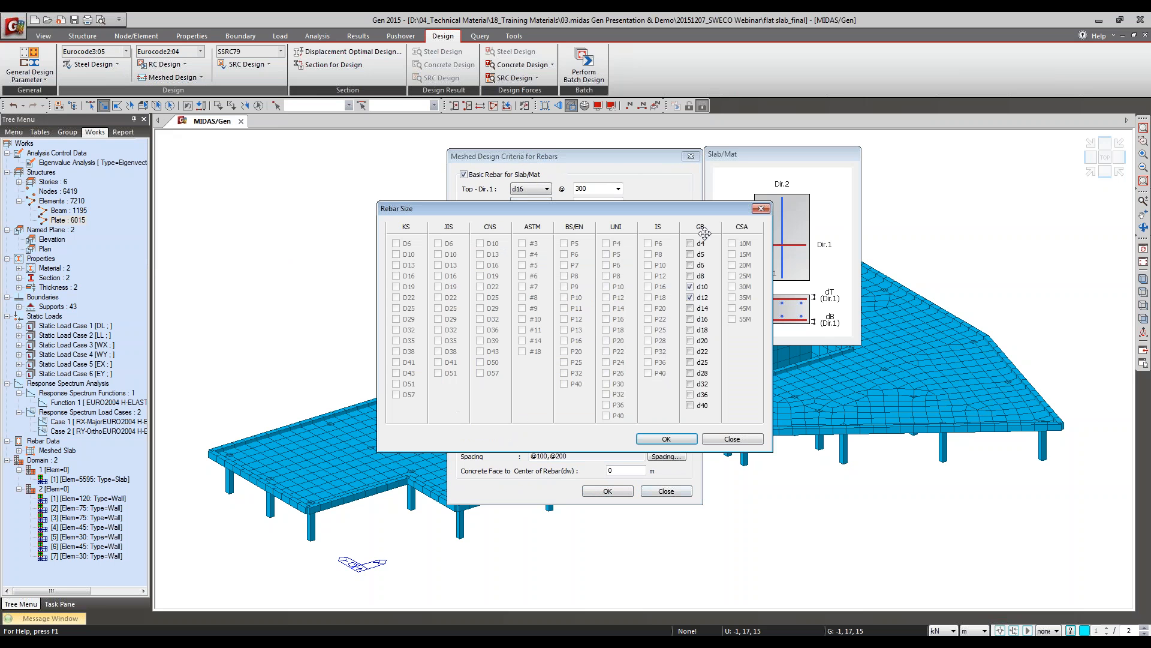
pyautogui.click(733, 439)
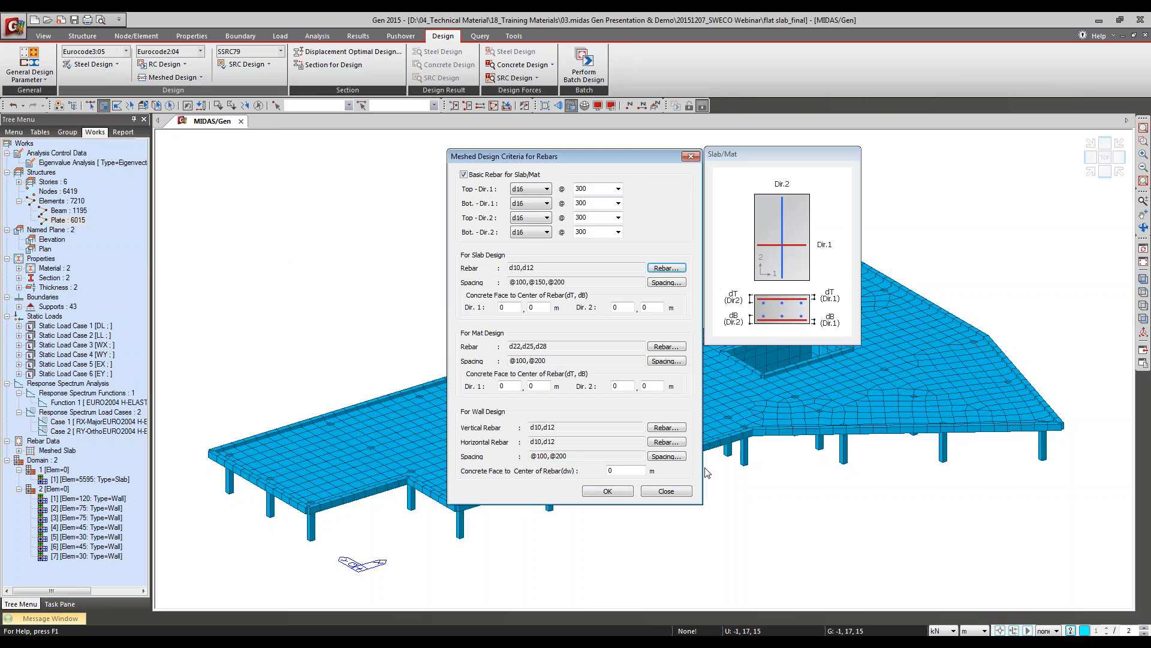
pyautogui.click(667, 491)
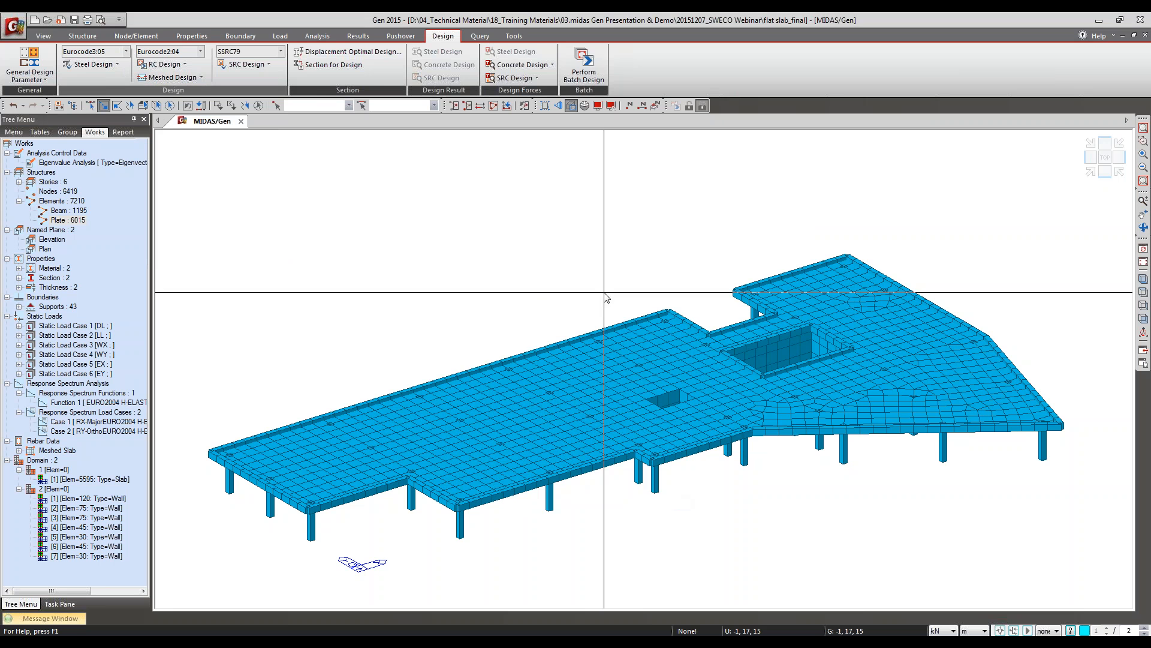
# Step: Set the concrete rebar material code to EN04(RC) with material Class A in the design code preferences
pyautogui.click(514, 36)
pyautogui.click(54, 78)
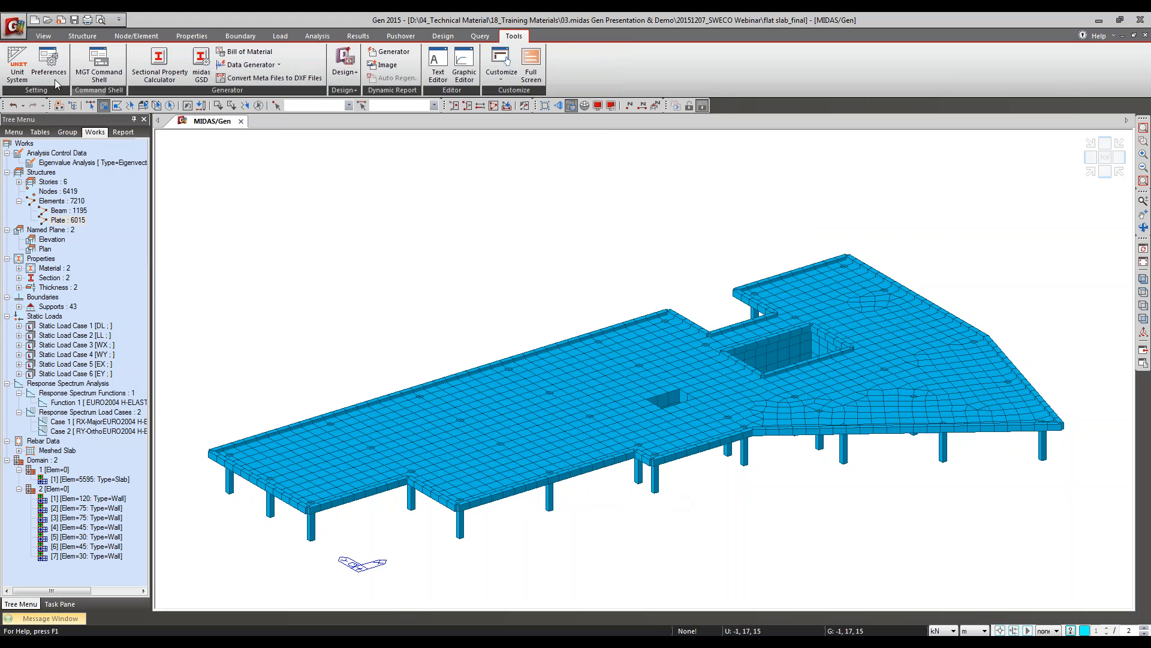
pyautogui.click(427, 321)
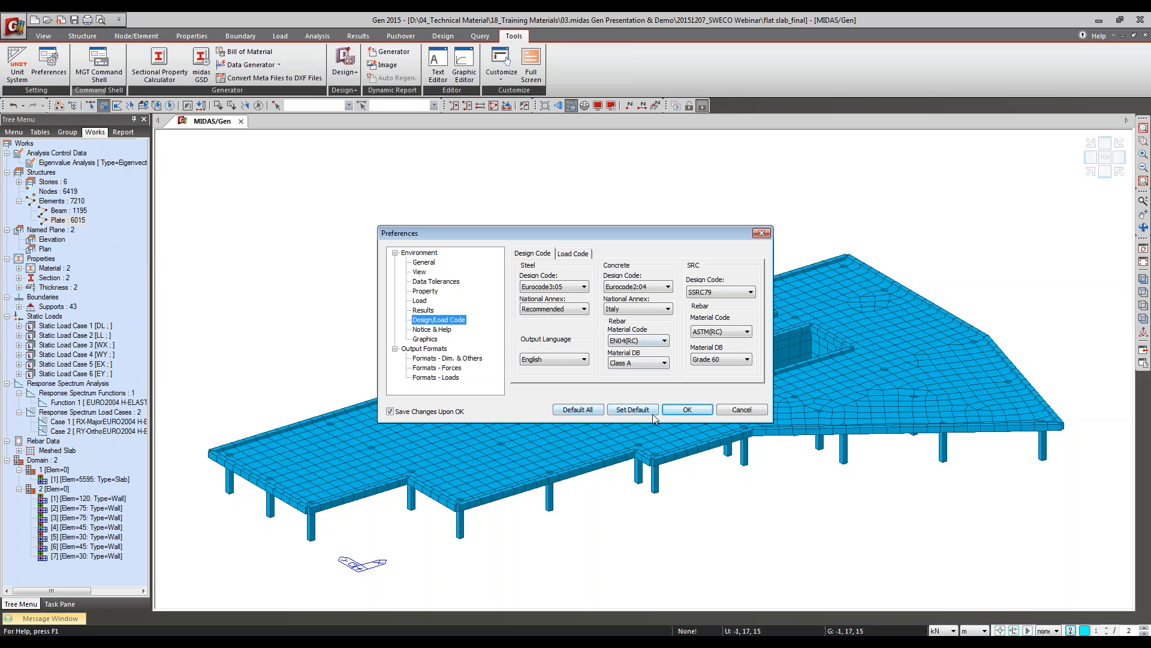
pyautogui.click(684, 411)
pyautogui.click(558, 358)
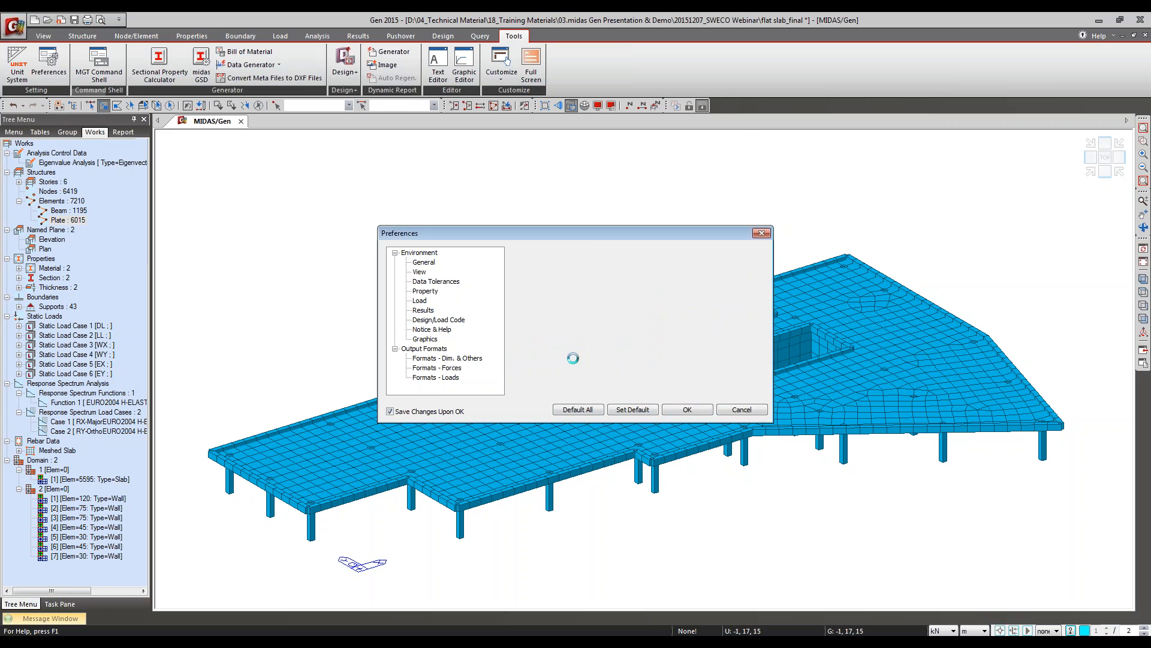
# Step: Reopen the meshed design criteria for rebars and check which bar sizes are available for slab design
pyautogui.click(441, 39)
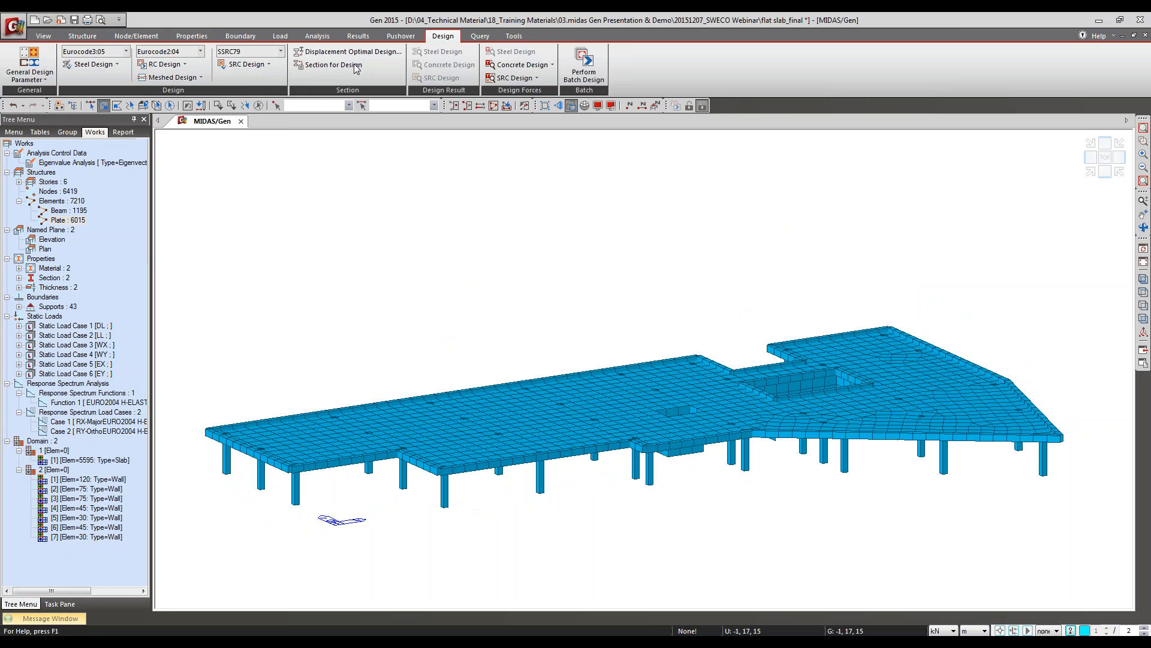
pyautogui.click(155, 78)
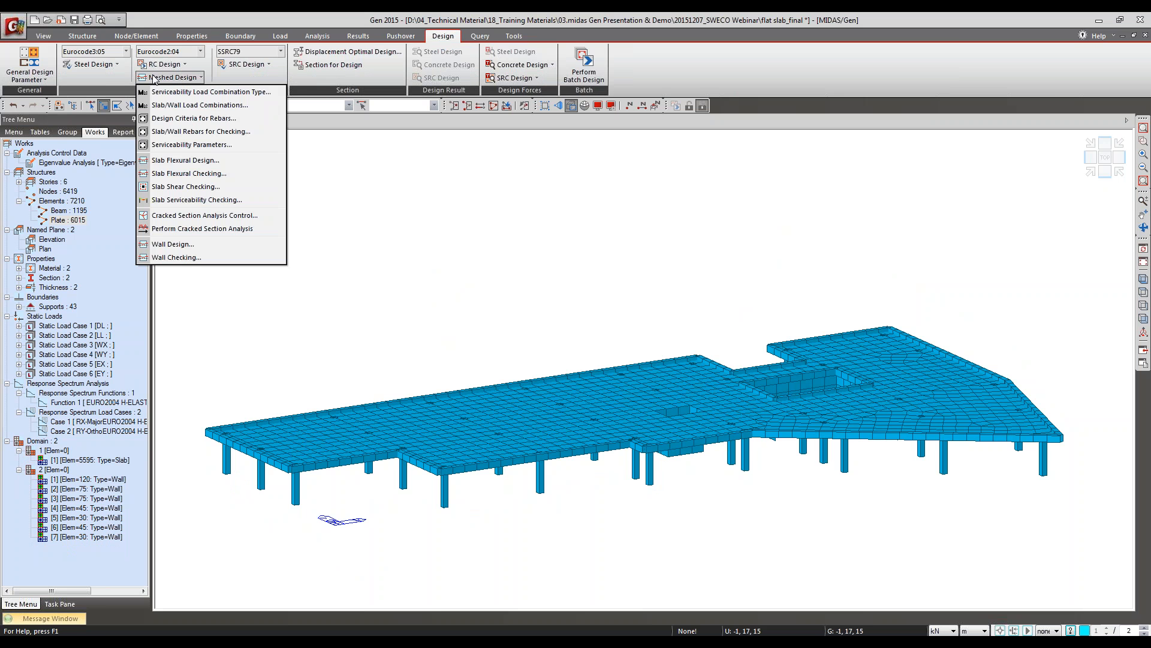
pyautogui.click(181, 119)
pyautogui.click(668, 266)
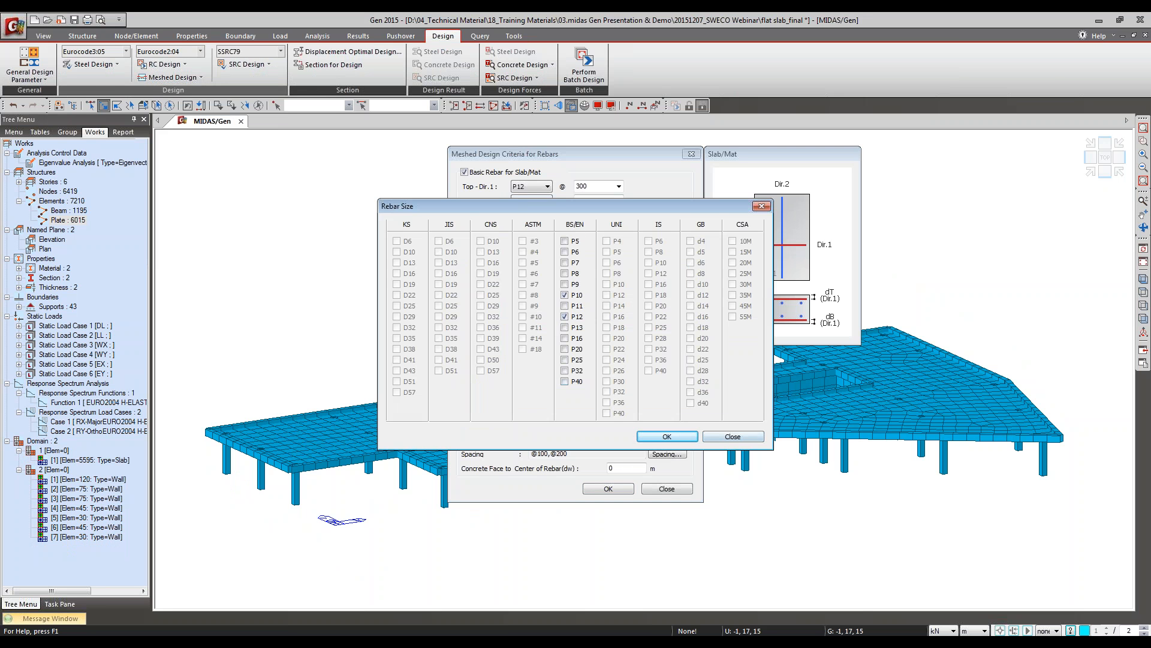
pyautogui.click(733, 437)
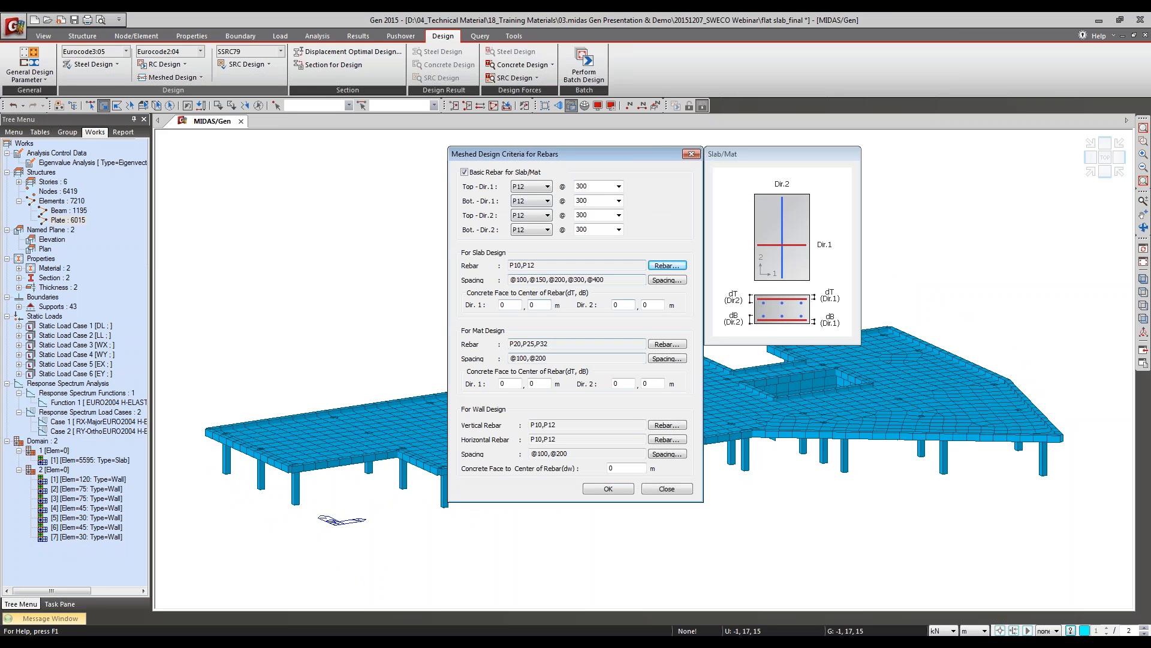
# Step: Review the slab design rebar and spacing lists in the meshed design criteria, and close them without changes
pyautogui.moveTo(553, 156); pyautogui.dragTo(548, 155)
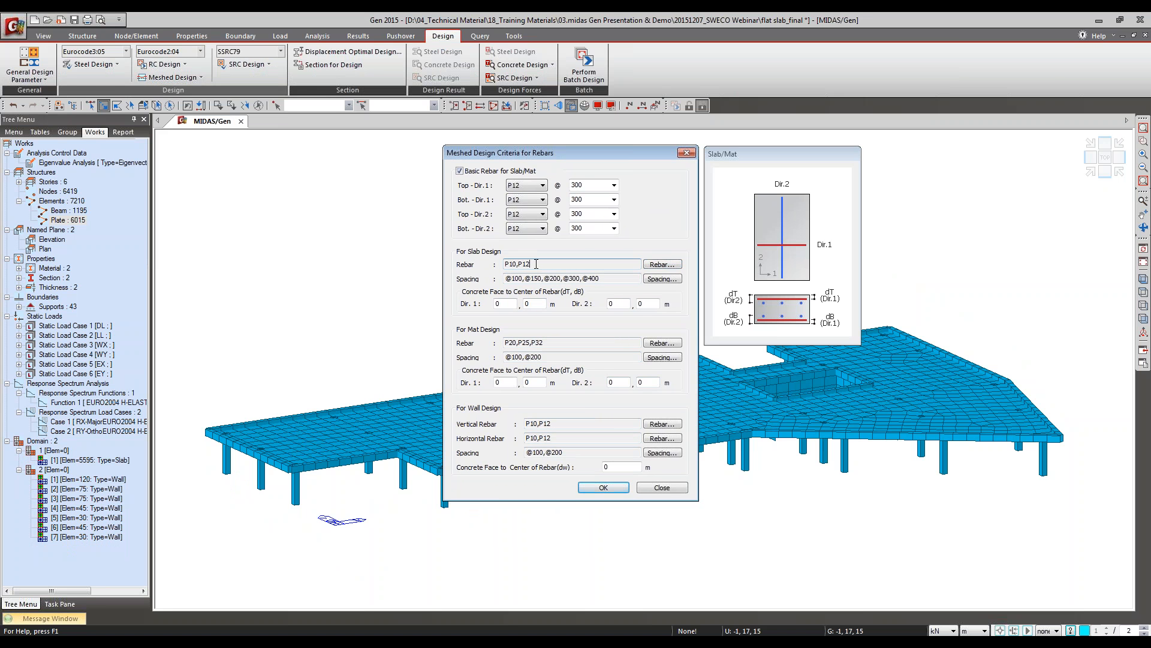
pyautogui.doubleClick(595, 275)
pyautogui.click(605, 280)
pyautogui.click(1140, 292)
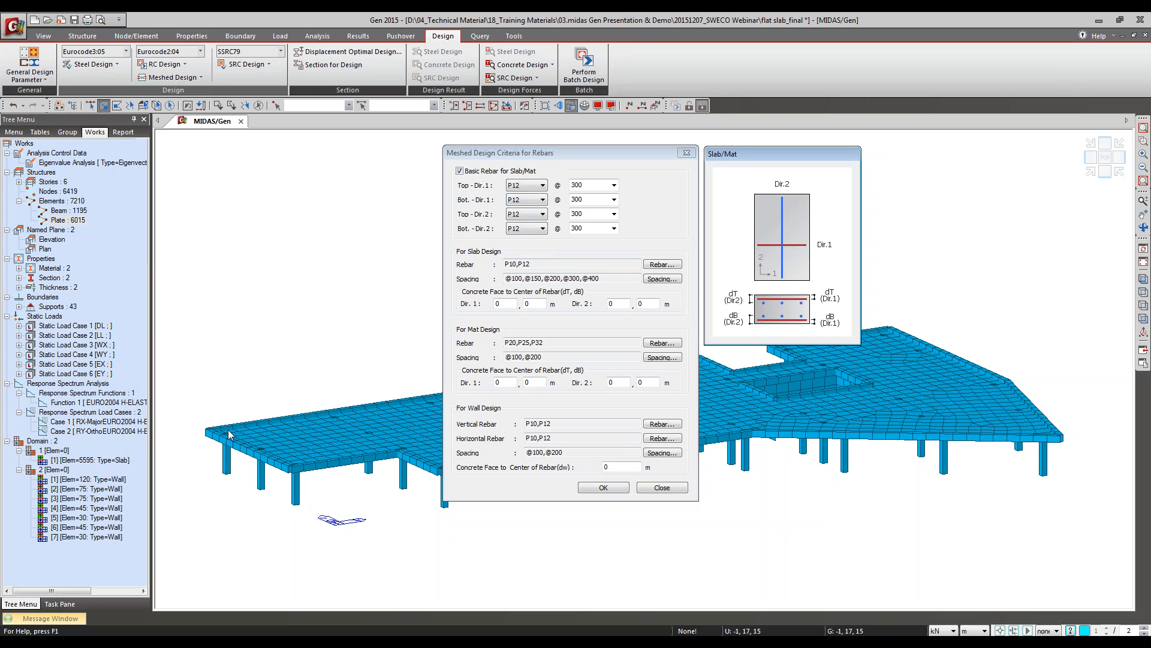
pyautogui.click(663, 489)
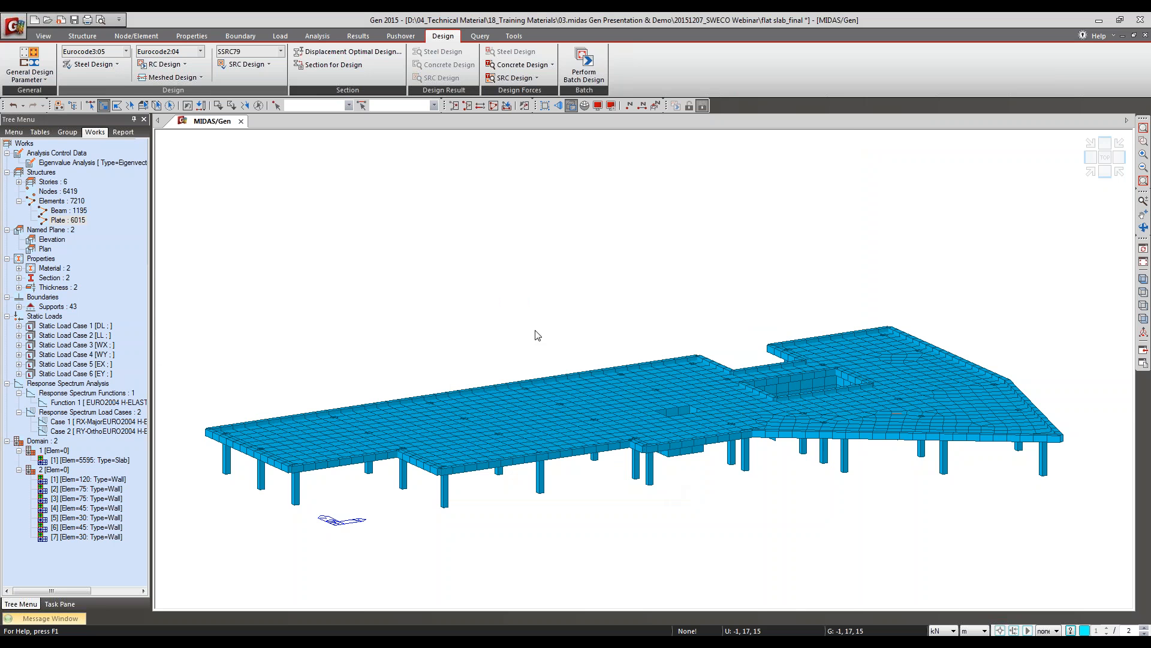
# Step: Display the flat slab model in top view
pyautogui.click(1144, 293)
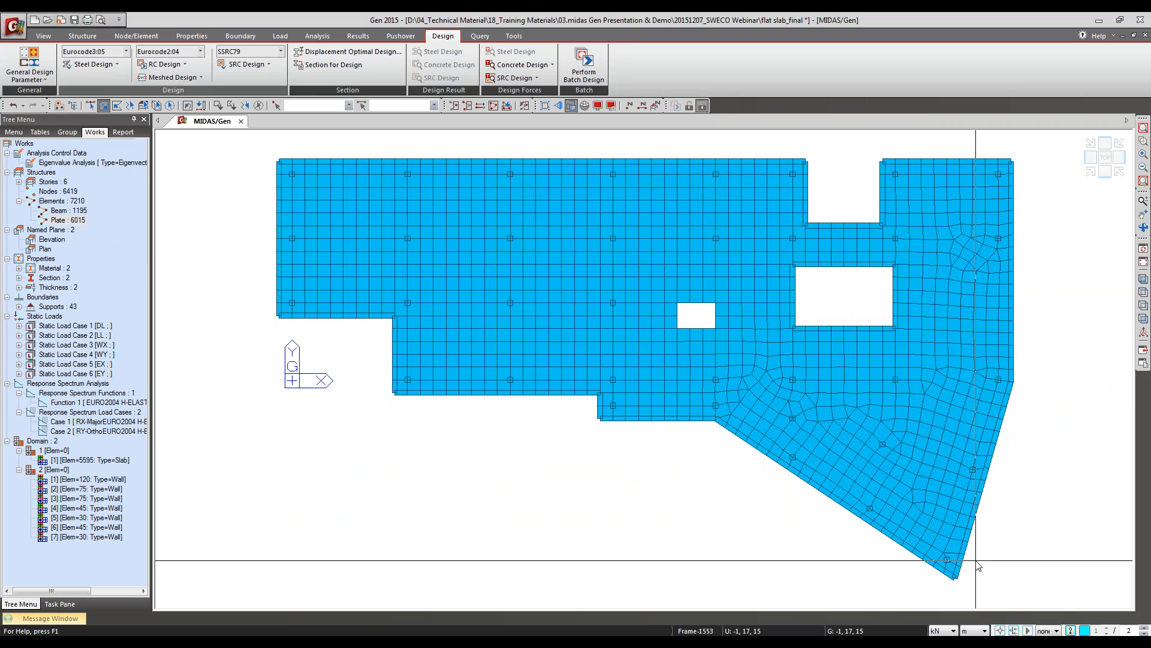
pyautogui.click(169, 67)
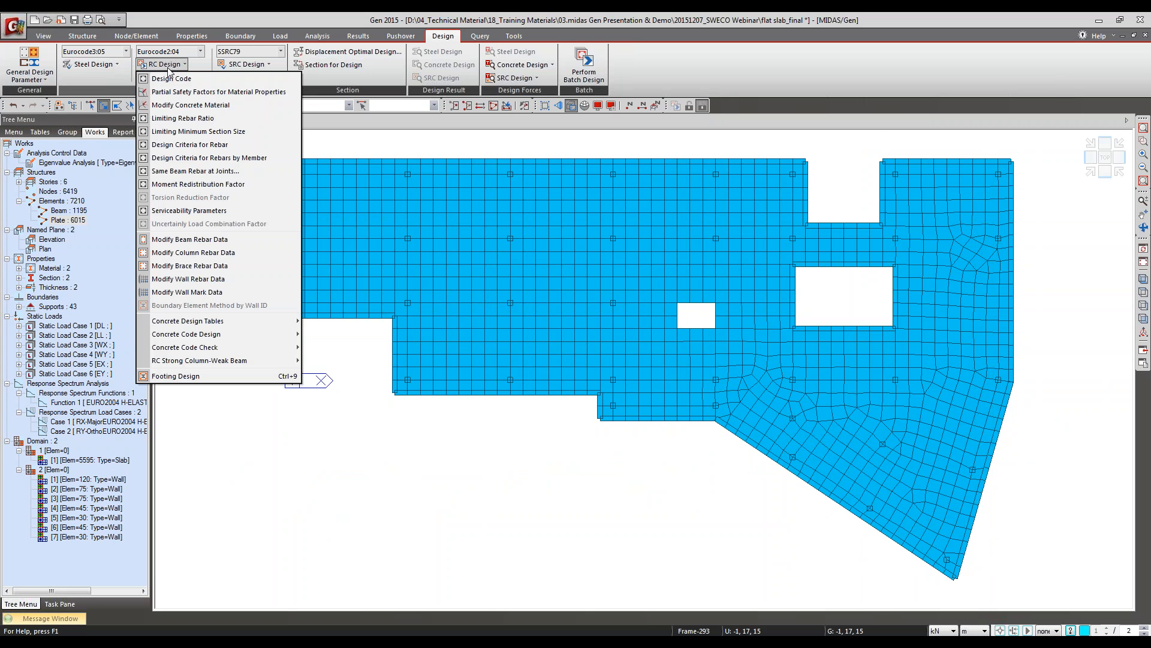
pyautogui.click(168, 64)
pyautogui.click(180, 78)
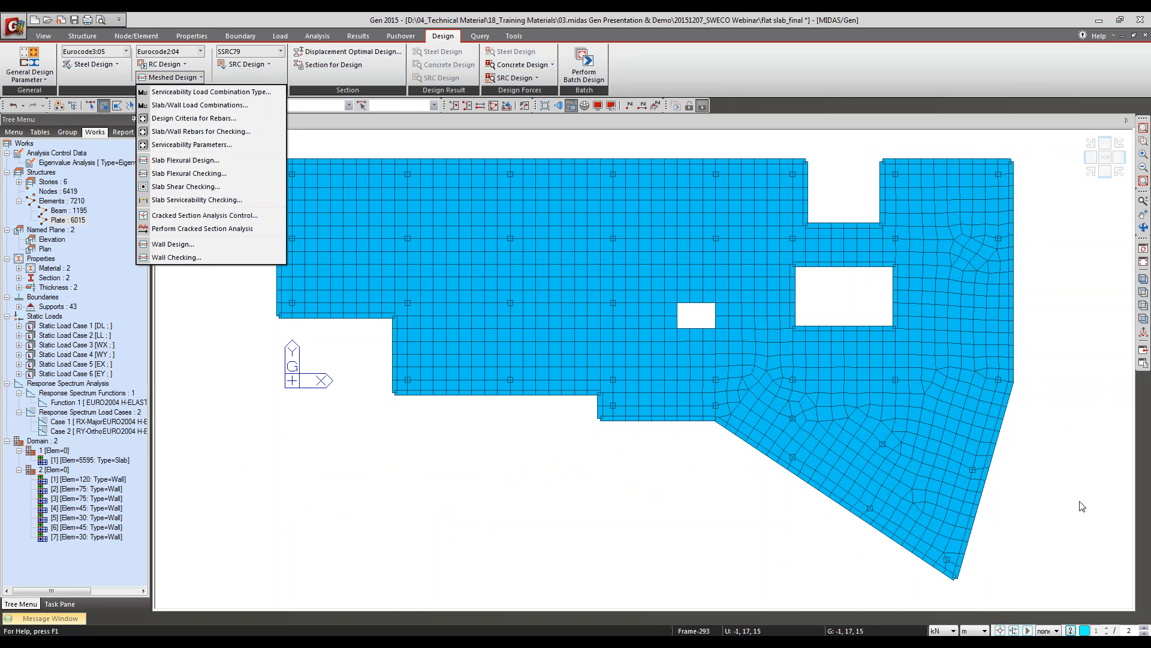
pyautogui.click(990, 15)
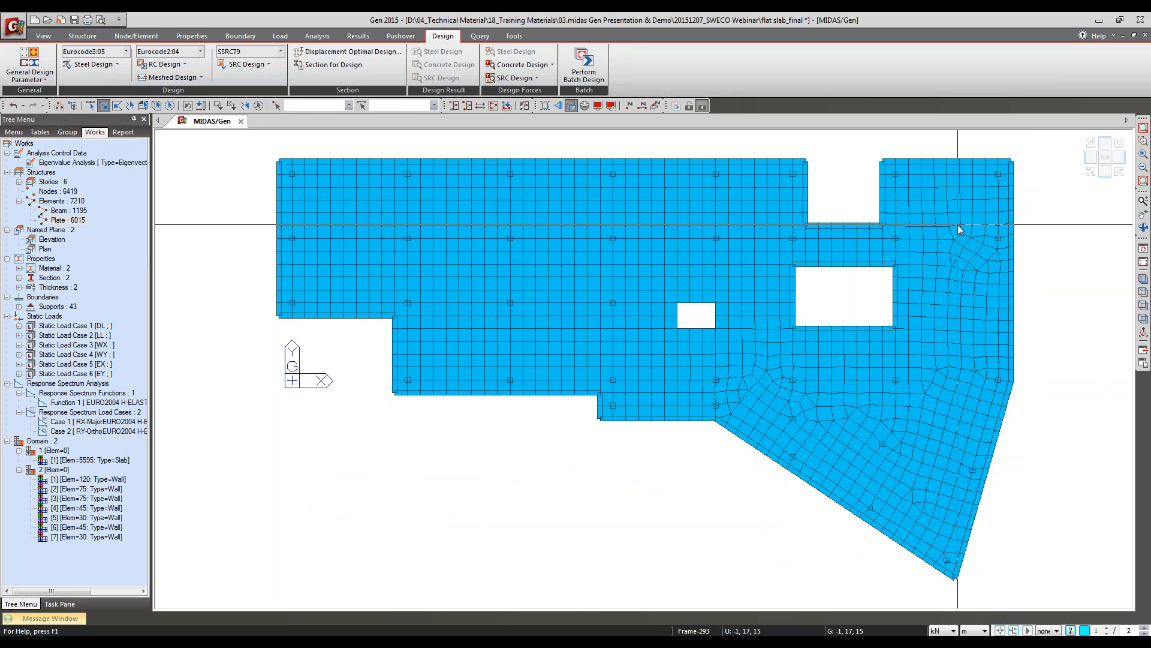
# Step: Review the basic slab/mat rebar, mat and wall settings in the meshed design criteria, and close without changes
pyautogui.click(160, 78)
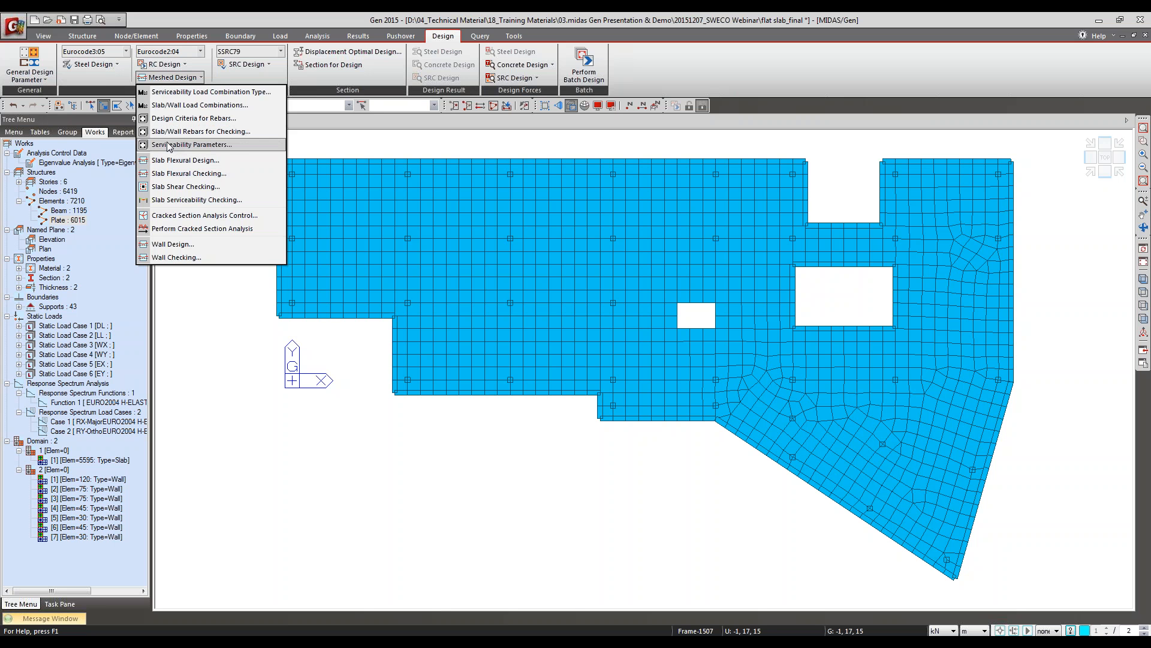
pyautogui.click(176, 119)
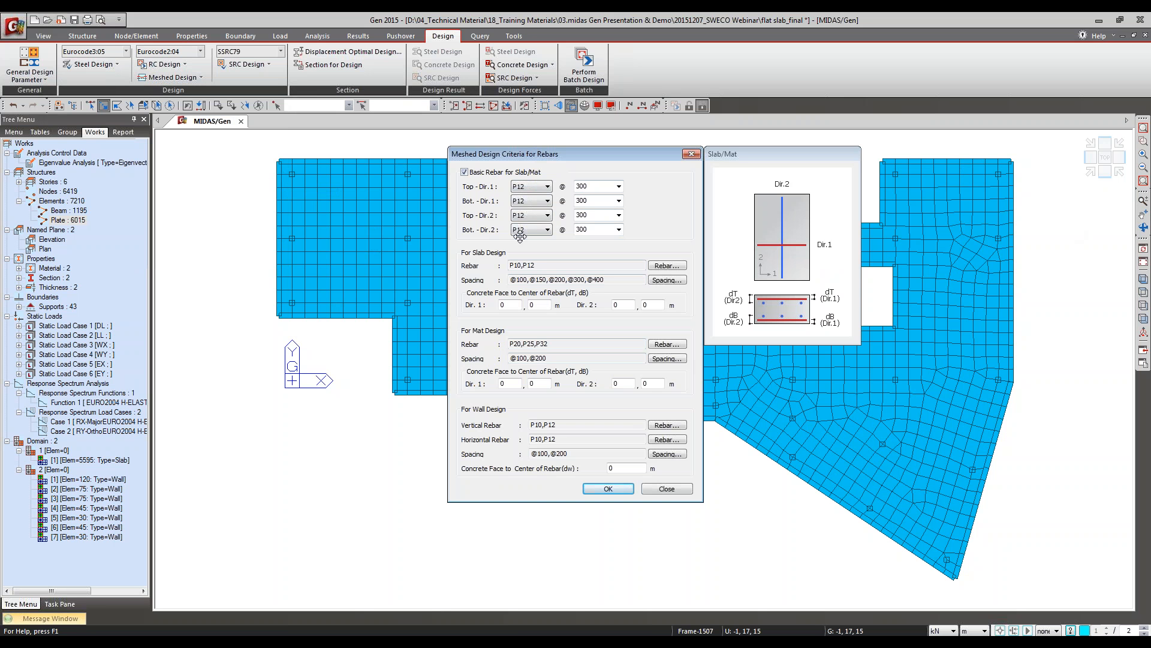
pyautogui.click(667, 488)
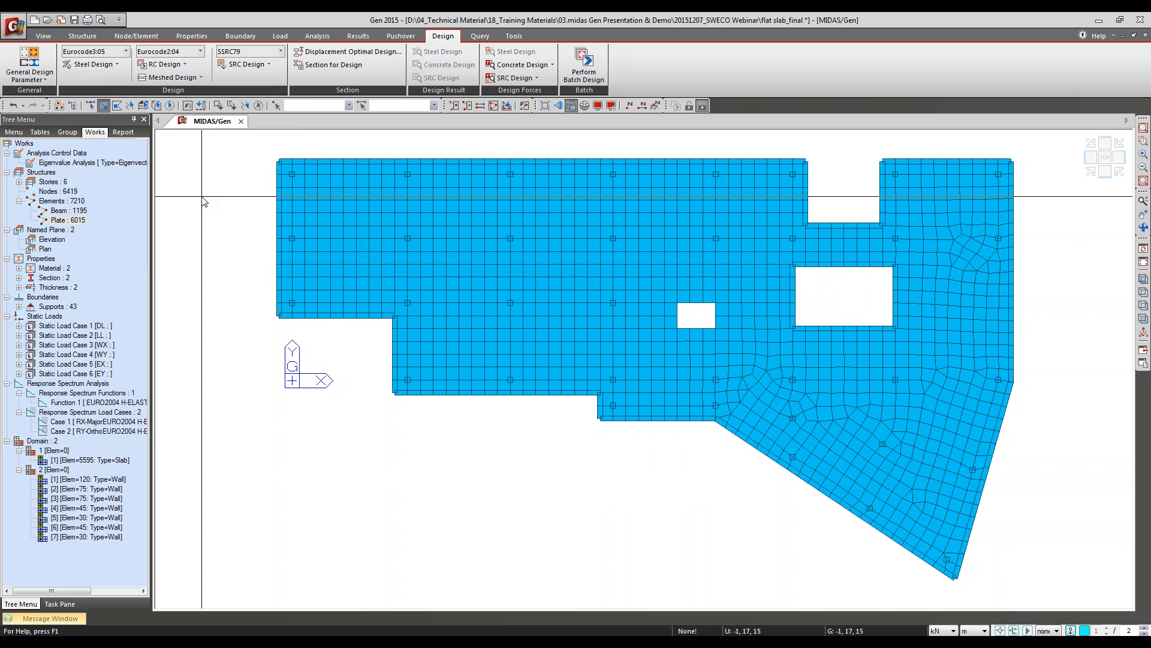
# Step: Examine the meshed design serviceability parameters for exposure class, stress, crack and deflection control, and close them without applying
pyautogui.click(172, 78)
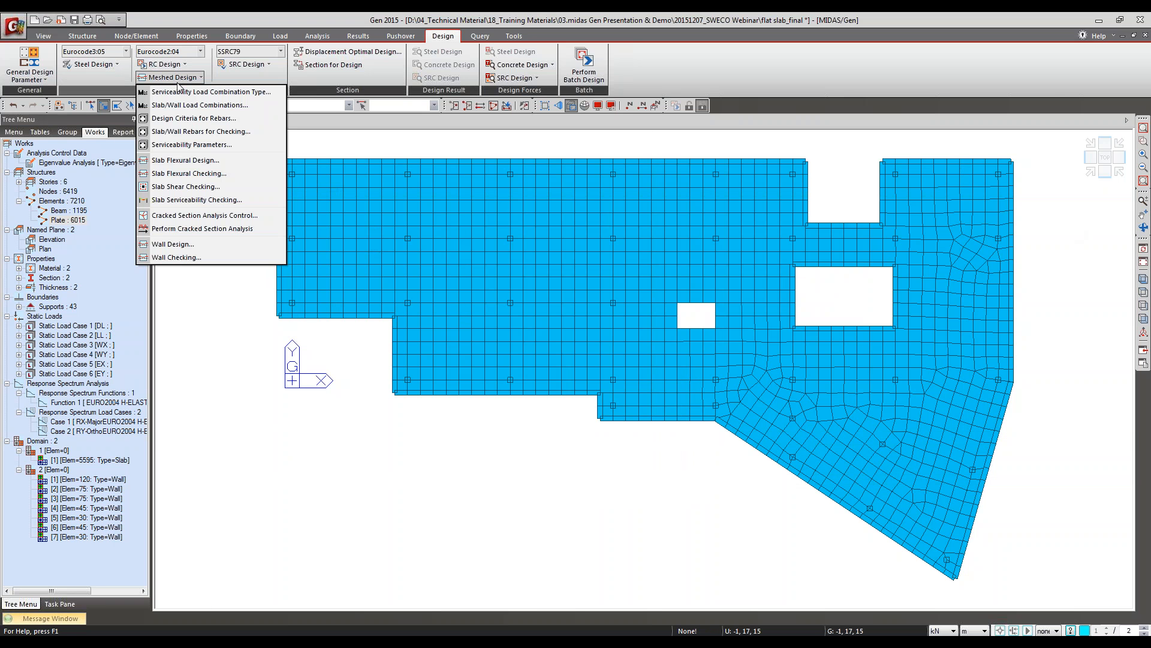
pyautogui.click(196, 146)
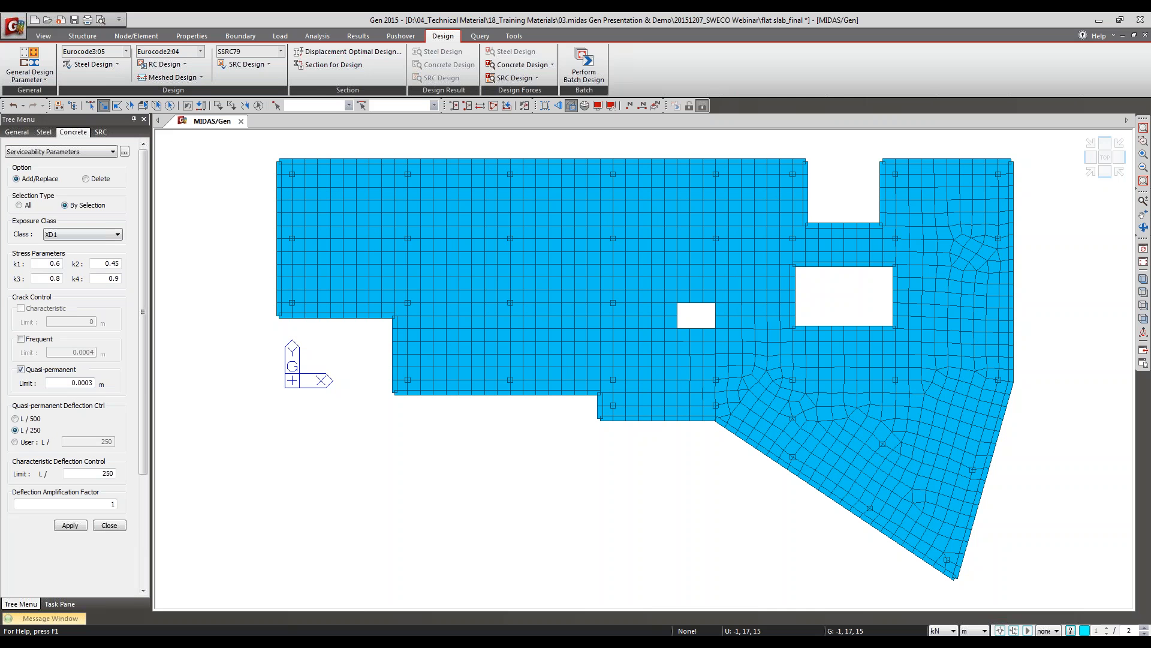
pyautogui.click(113, 525)
pyautogui.click(161, 78)
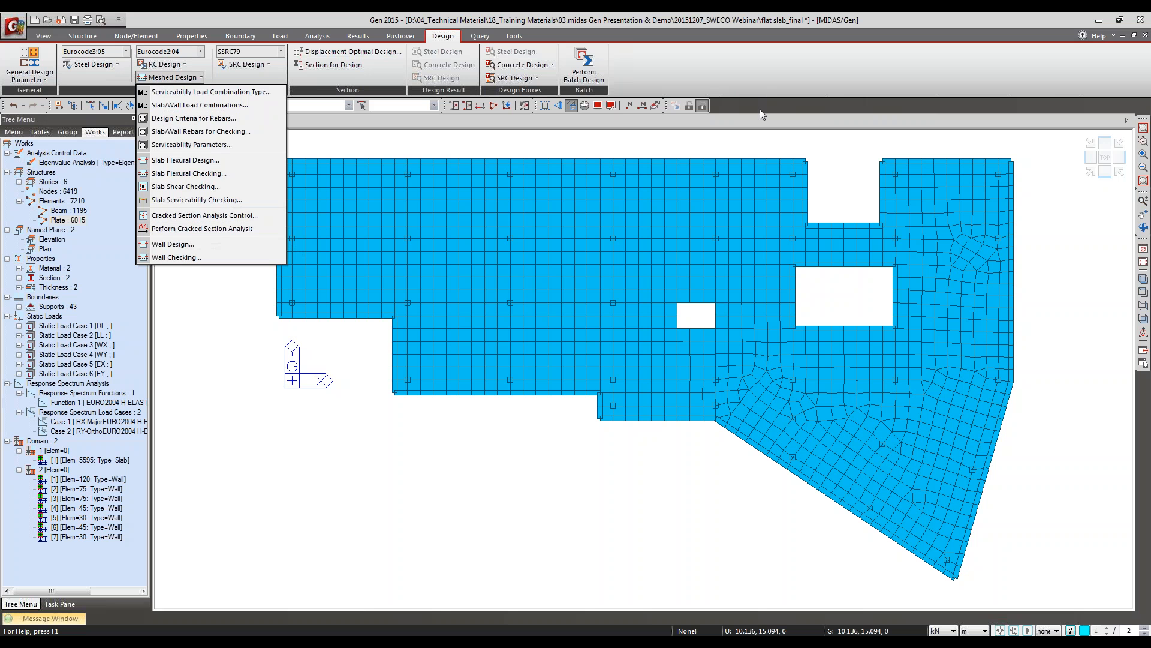
pyautogui.click(246, 228)
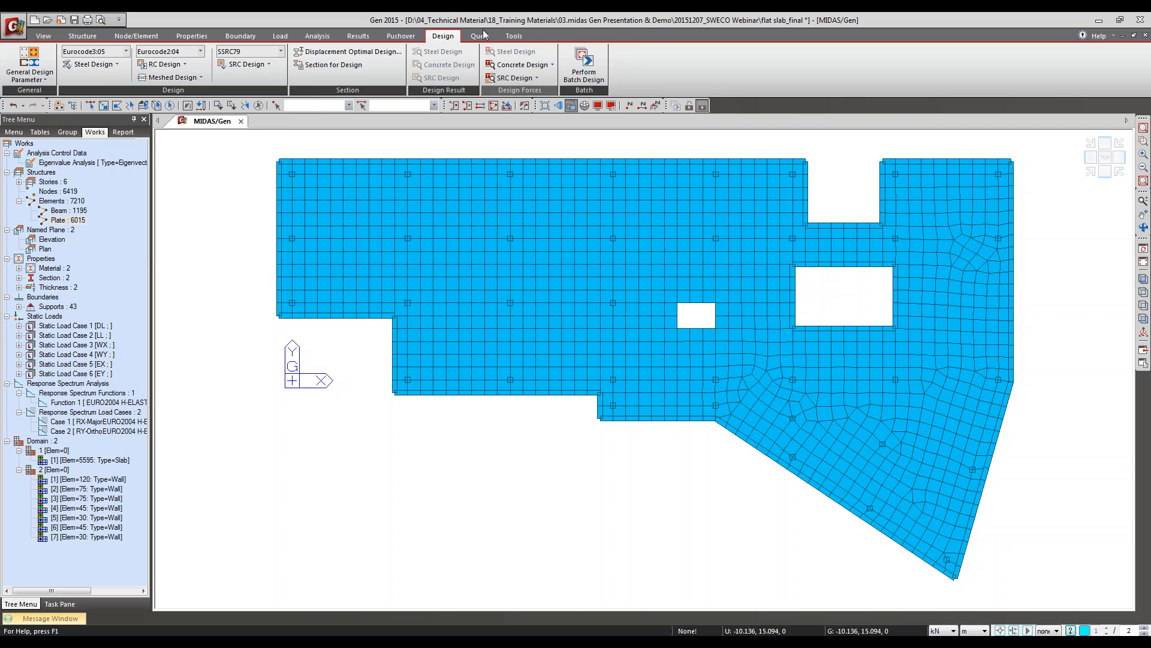
# Step: Open Slab Flexural Design and set it to load combination cLCB1 with average nodal results
pyautogui.click(169, 78)
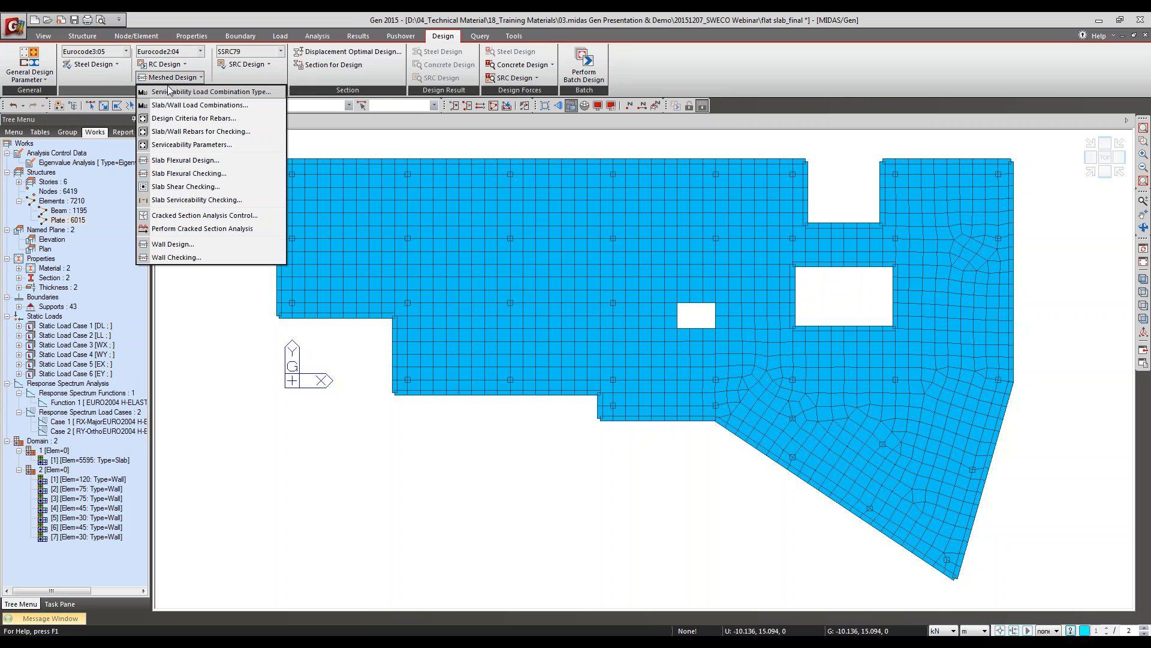
pyautogui.click(186, 160)
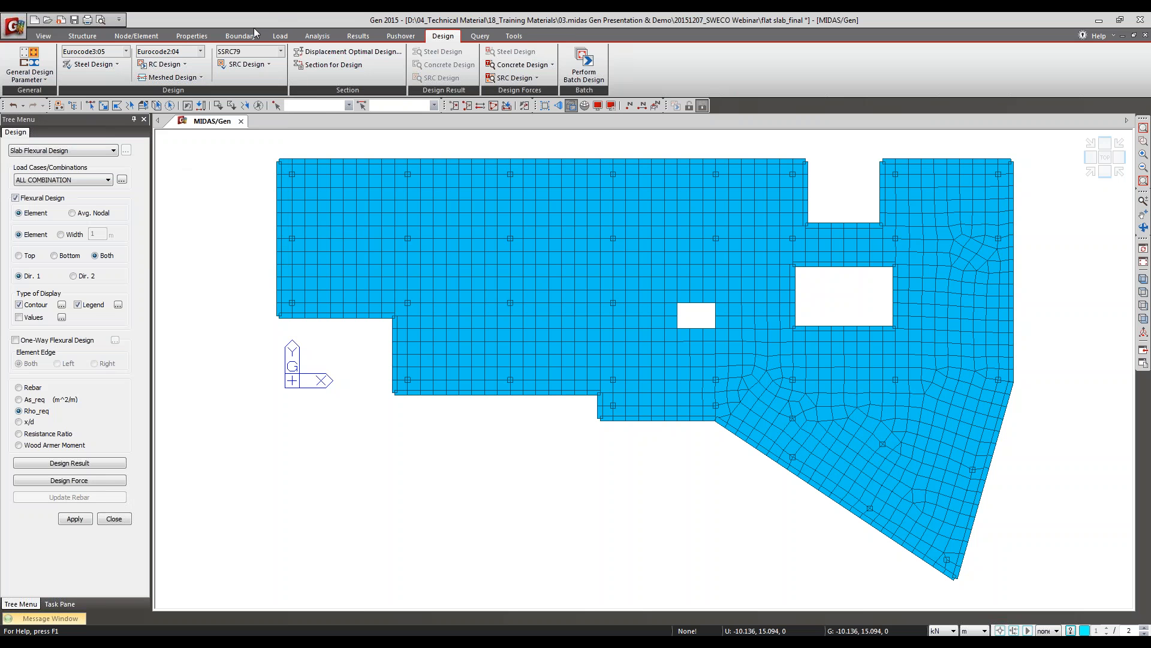
pyautogui.click(18, 180)
pyautogui.click(24, 197)
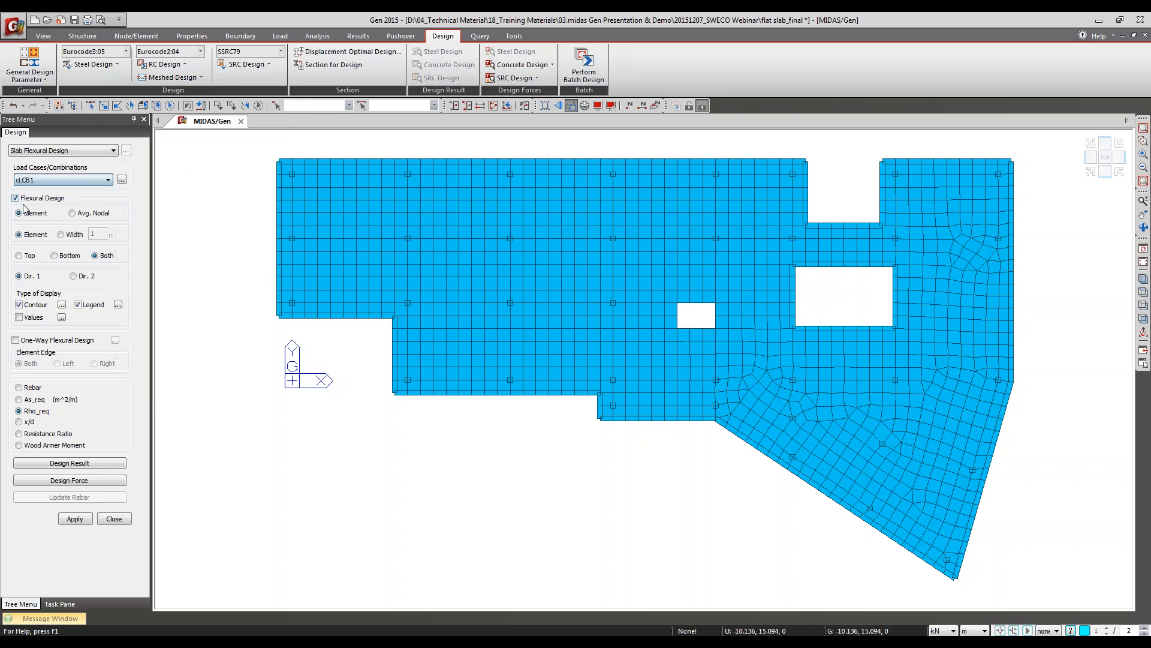
pyautogui.click(72, 212)
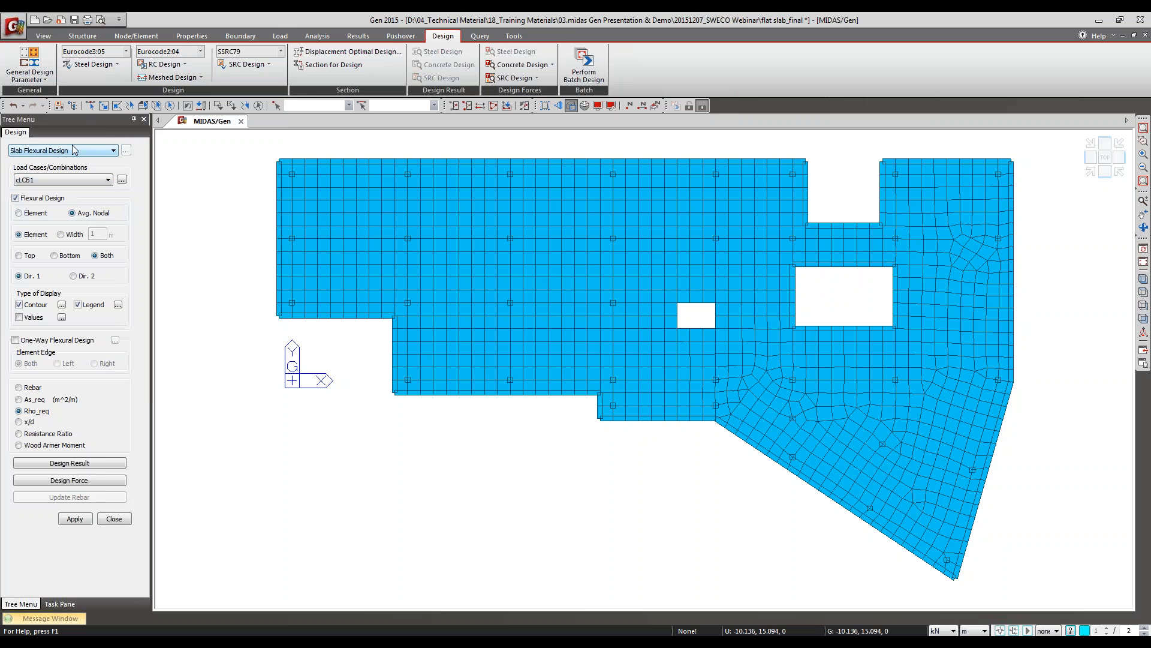
pyautogui.hotkey('alt', 'Tab')
pyautogui.hotkey('alt', 'Tab')
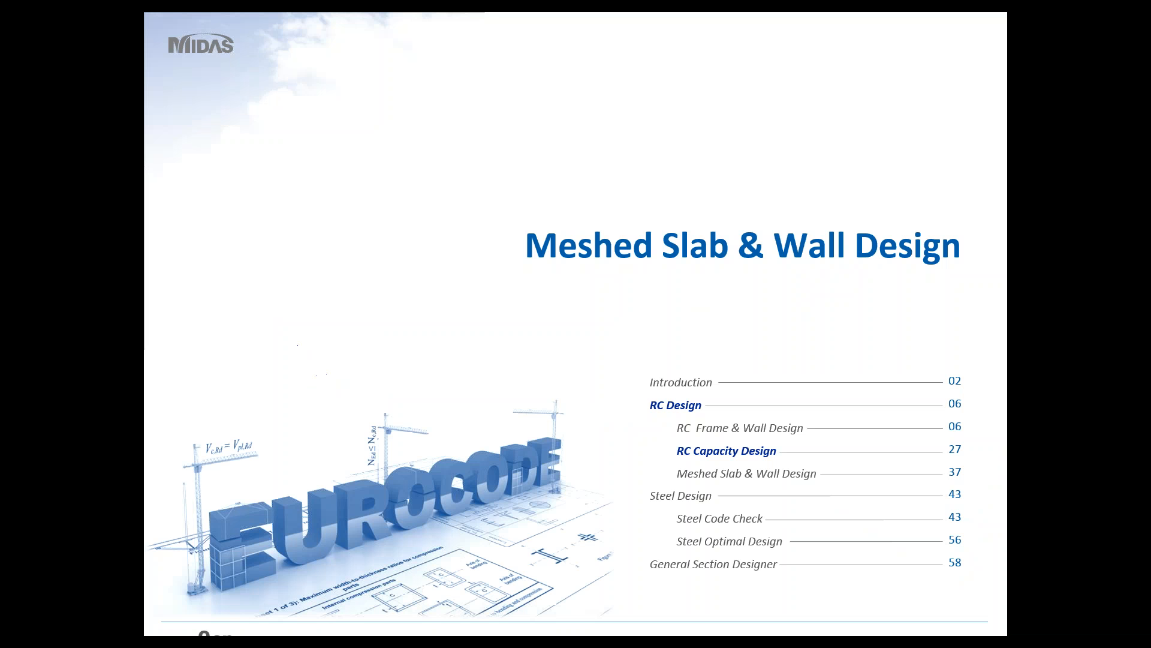
pyautogui.click(519, 355)
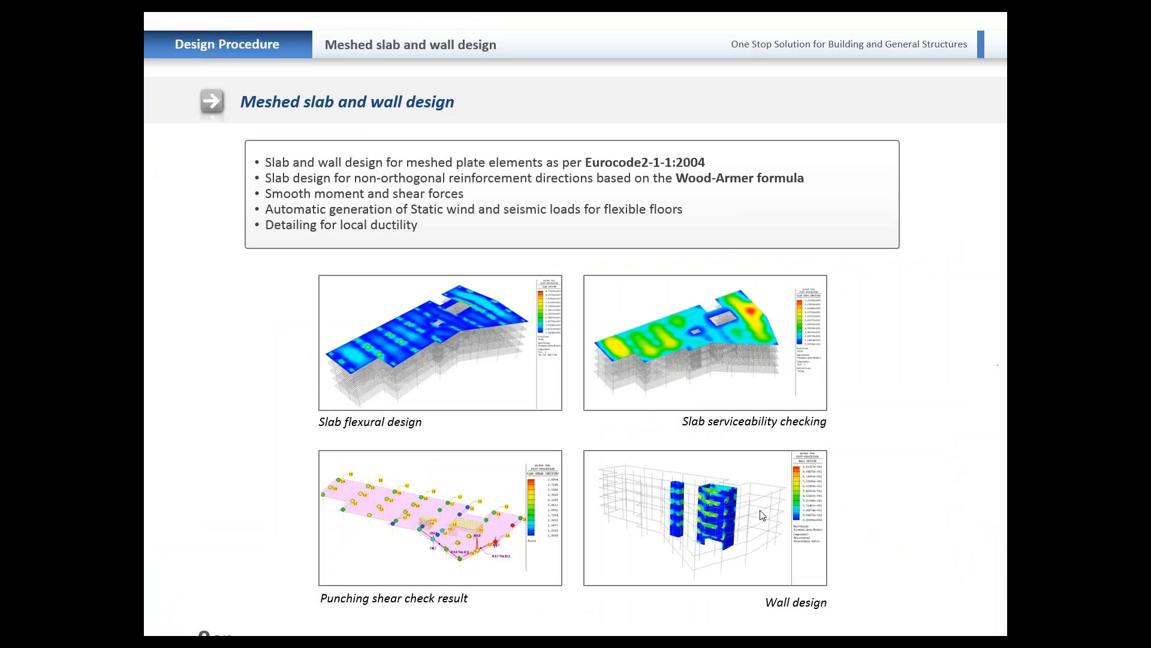
# Step: Go through the meshed slab and wall design slides up to the Wood-Armer moment formulas
pyautogui.rightClick(298, 555)
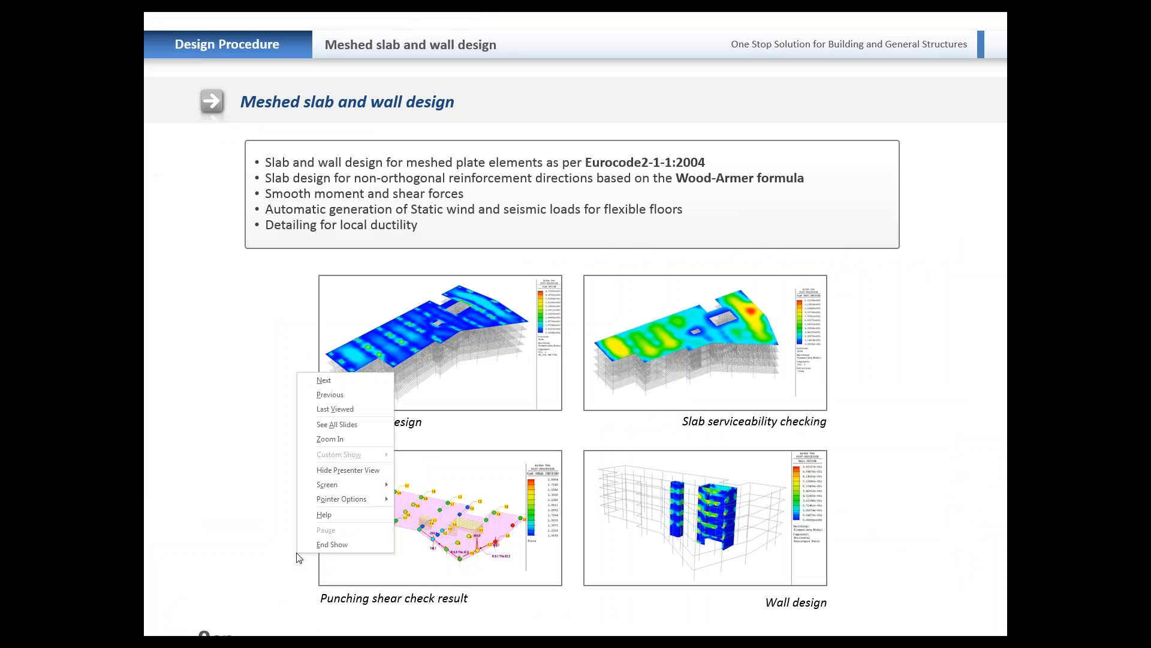
pyautogui.click(256, 376)
pyautogui.click(294, 375)
pyautogui.click(297, 379)
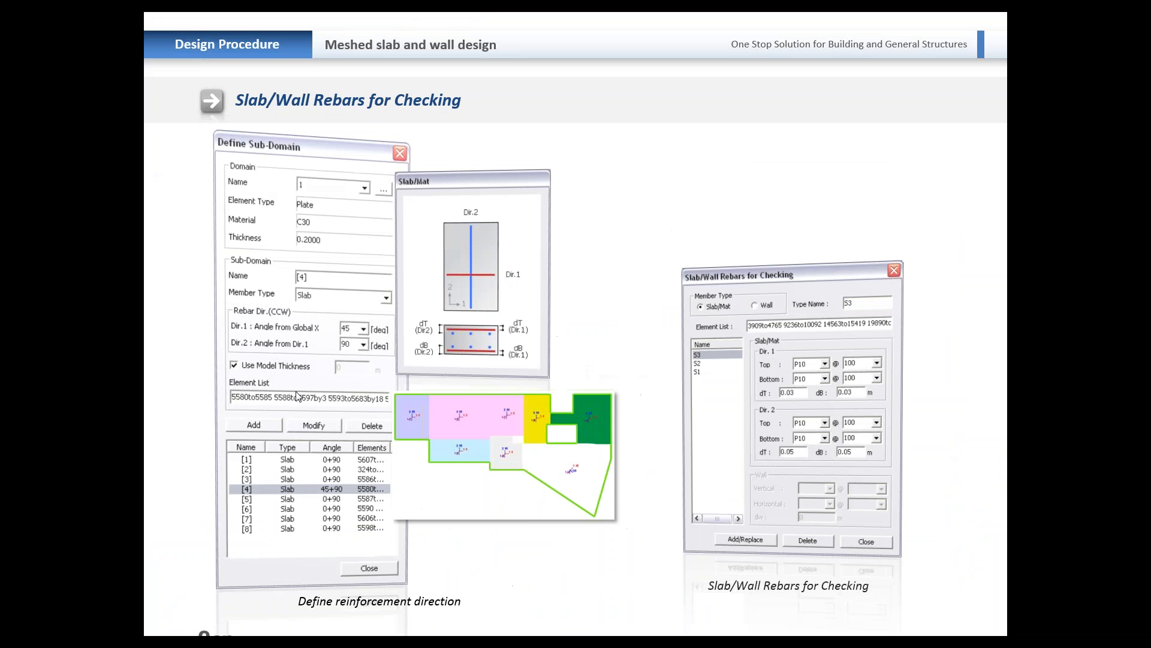
pyautogui.click(296, 396)
pyautogui.scroll(1, 297, 393)
pyautogui.scroll(1, 343, 258)
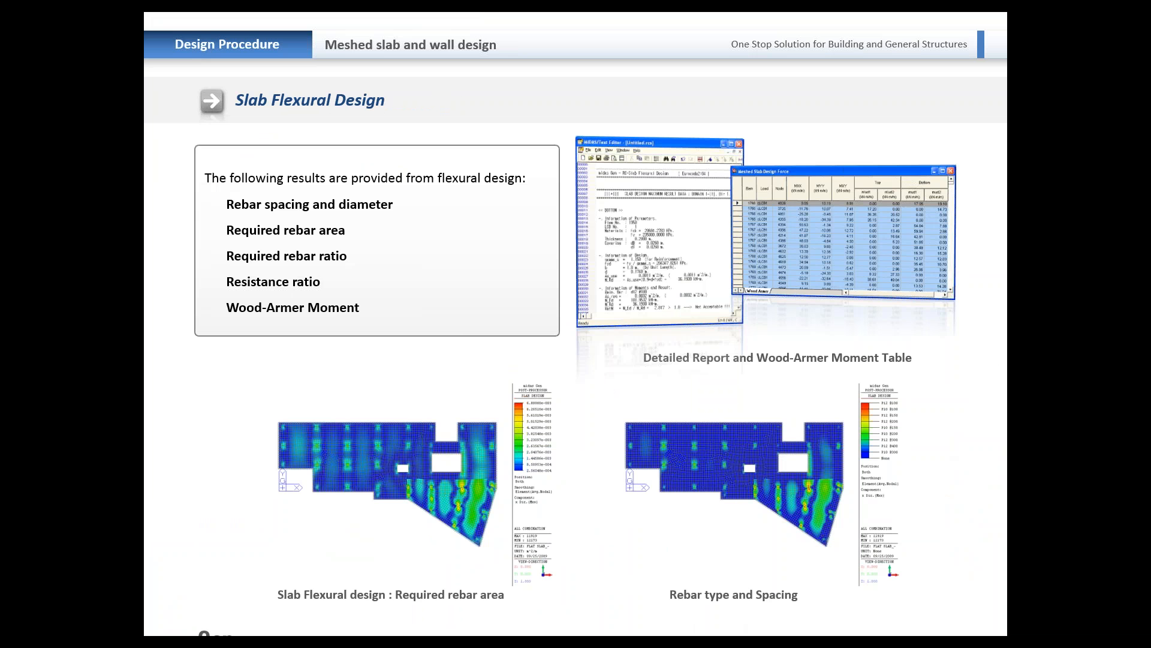
pyautogui.scroll(1, 343, 256)
pyautogui.click(342, 256)
pyautogui.click(343, 256)
pyautogui.click(341, 253)
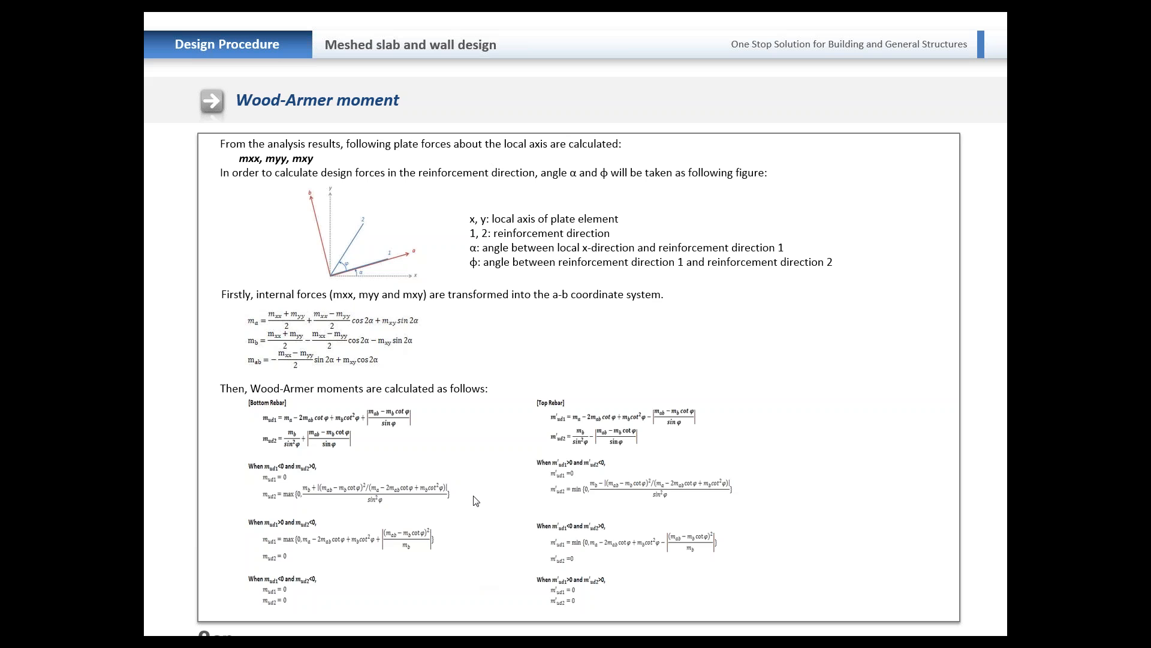
# Step: Return to midas Gen, close Slab Flexural Design, and open the sub-domain definition of slab [1] in domain 1
pyautogui.hotkey('alt', 'Tab')
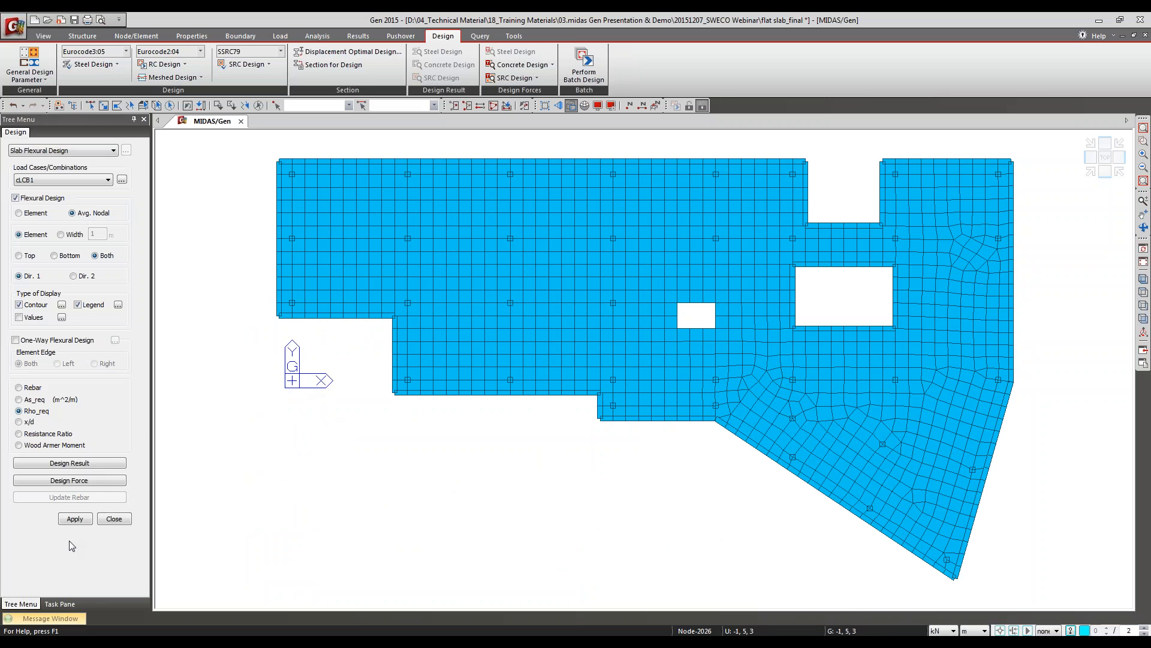
pyautogui.click(114, 519)
pyautogui.click(63, 220)
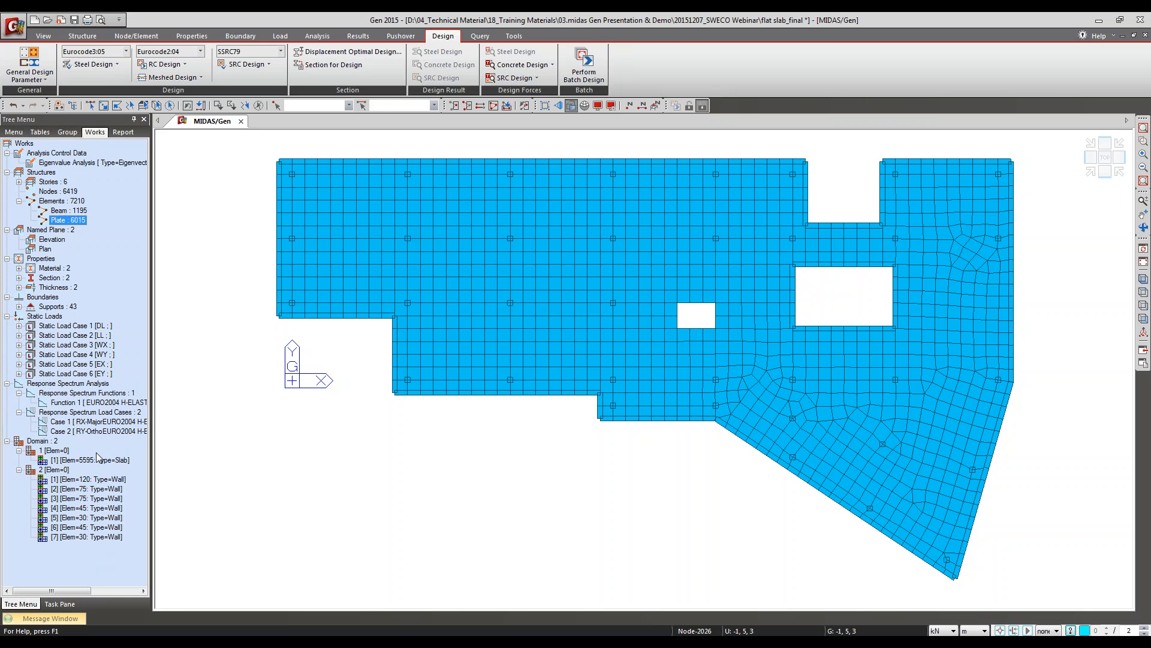
pyautogui.click(79, 479)
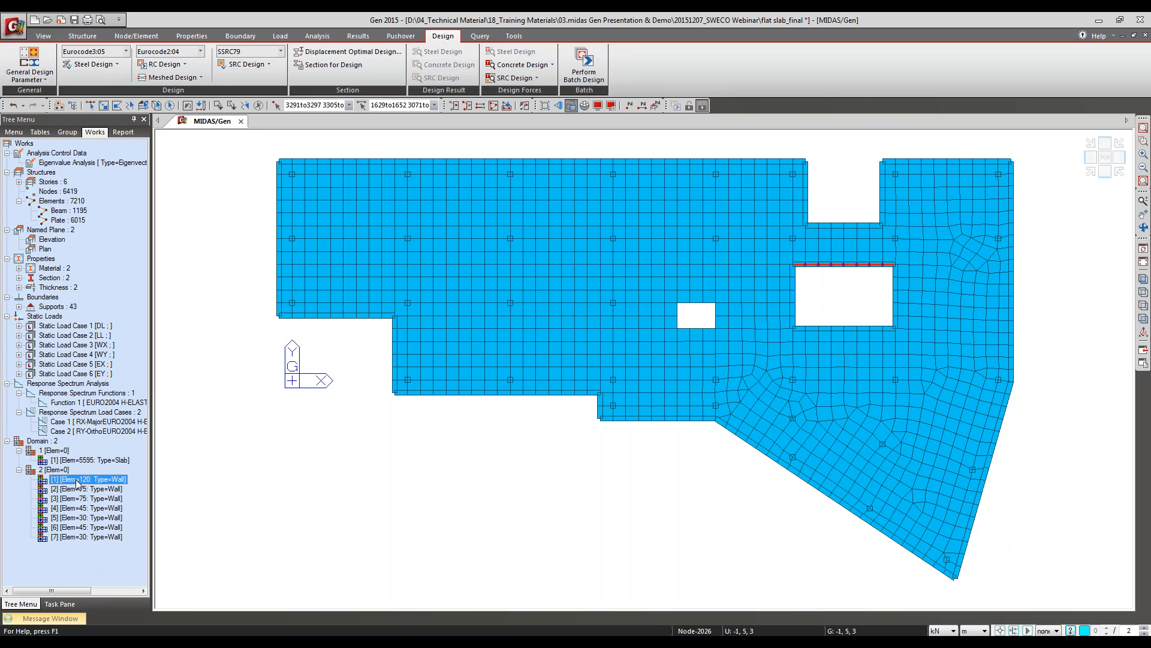
pyautogui.click(81, 460)
pyautogui.rightClick(80, 460)
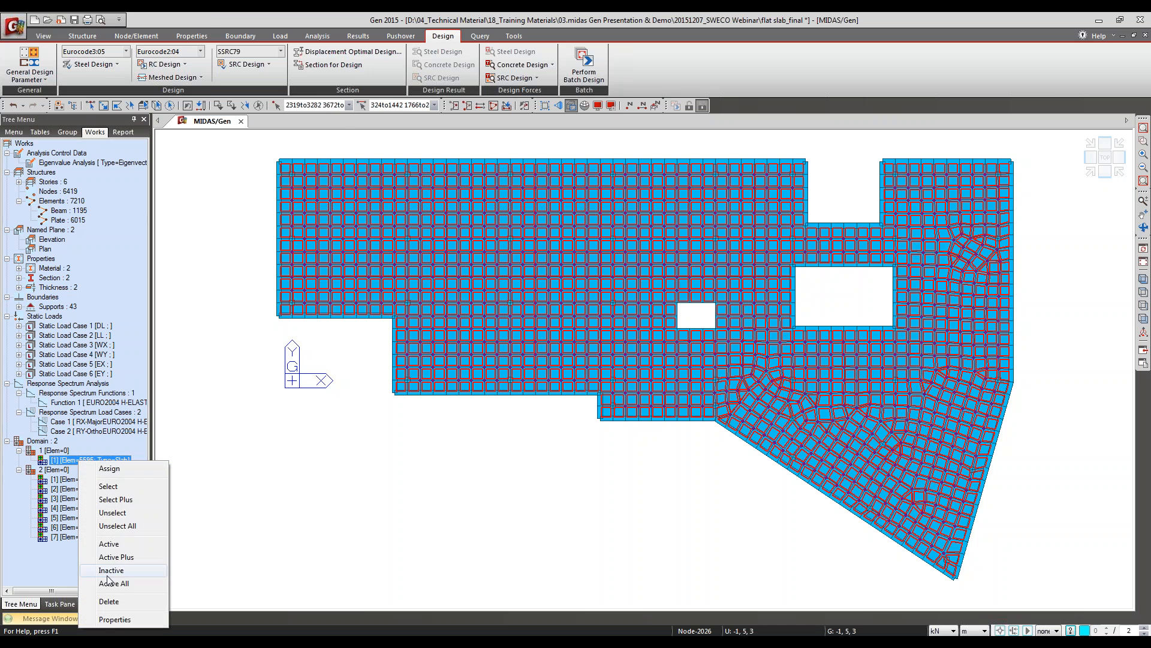
pyautogui.click(115, 619)
pyautogui.moveTo(117, 24); pyautogui.dragTo(258, 116)
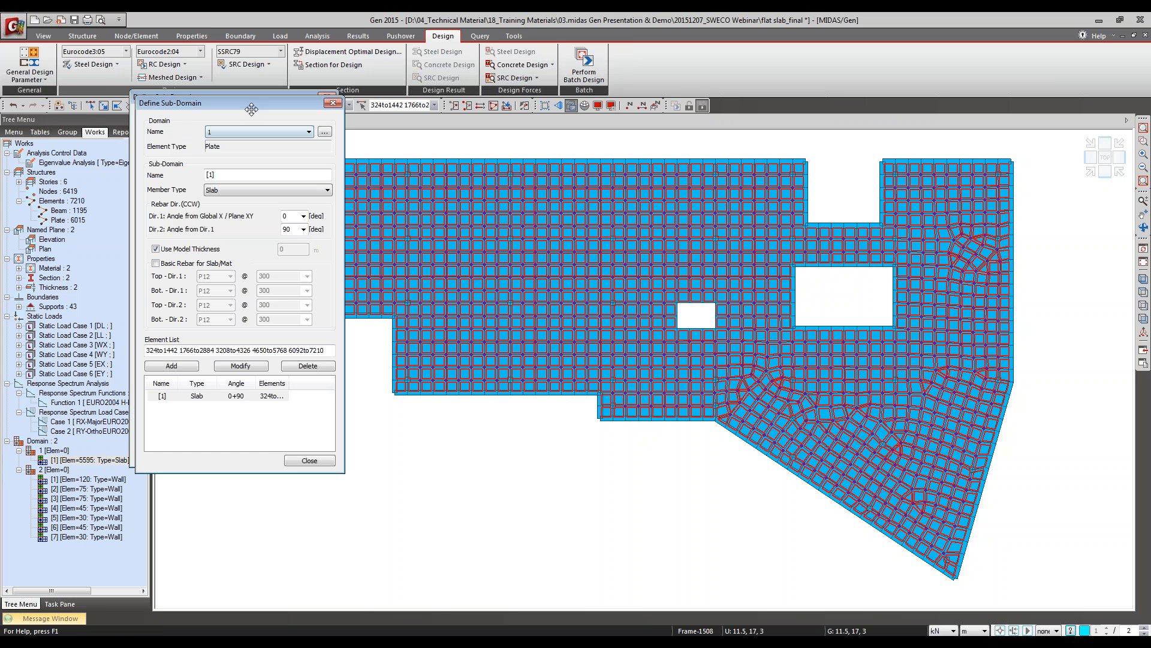
pyautogui.click(240, 402)
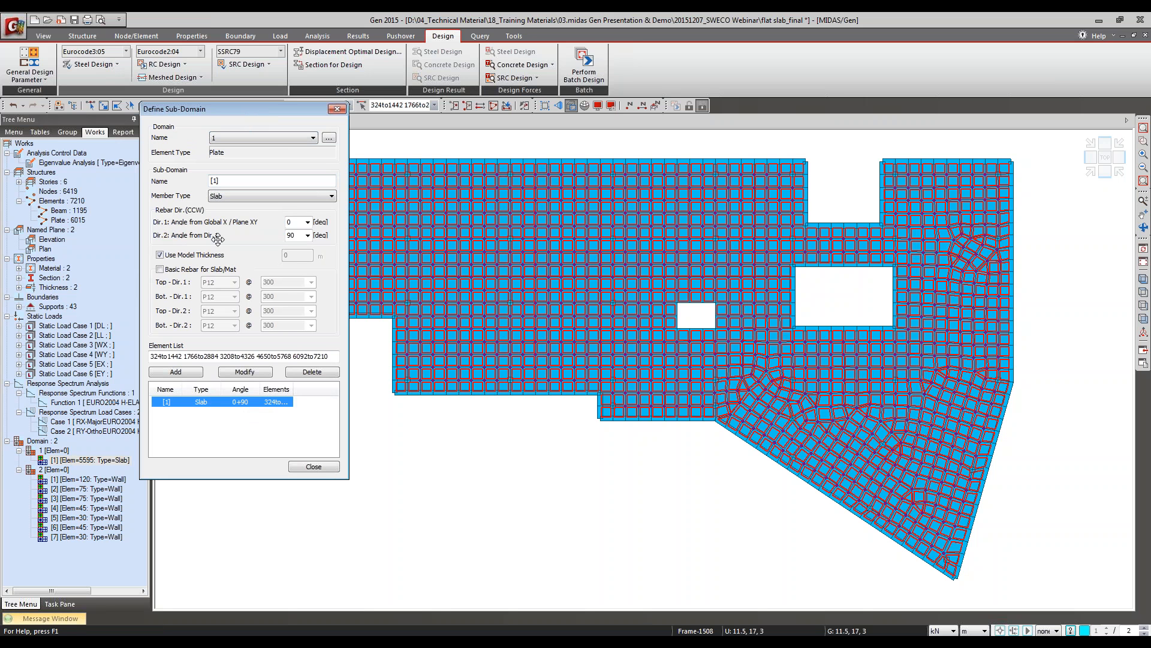
# Step: Try a Dir. 1 rebar angle of 25 degrees for the slab sub-domain, and close the definition without modifying it
pyautogui.click(301, 223)
pyautogui.click(308, 223)
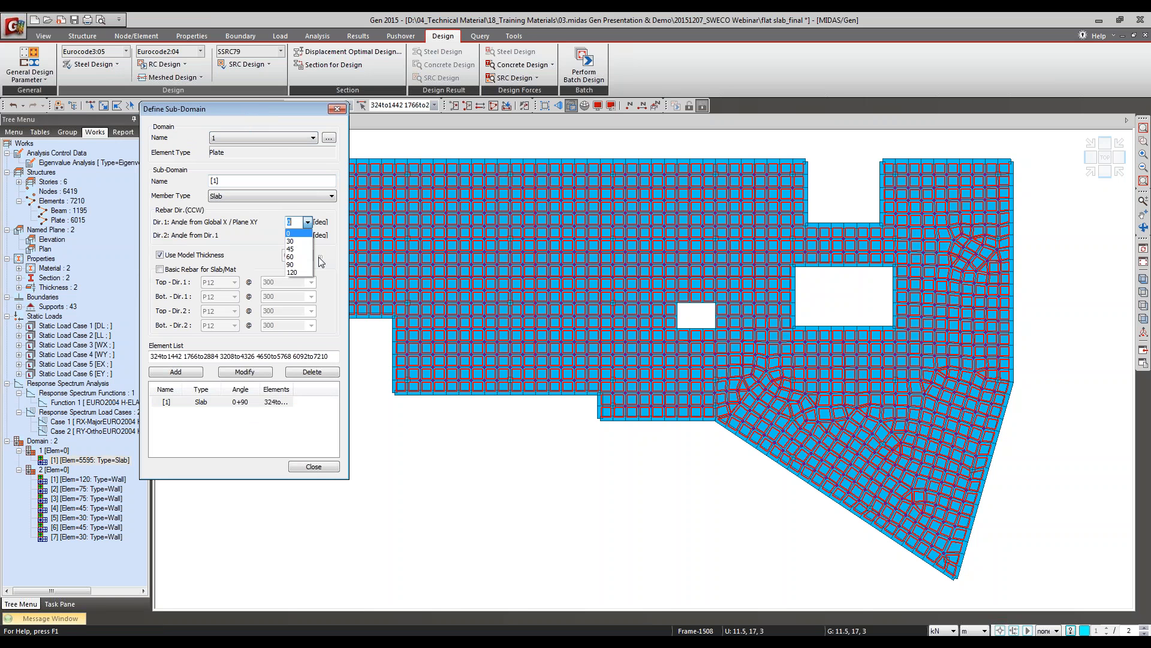
pyautogui.click(268, 221)
pyautogui.write('25')
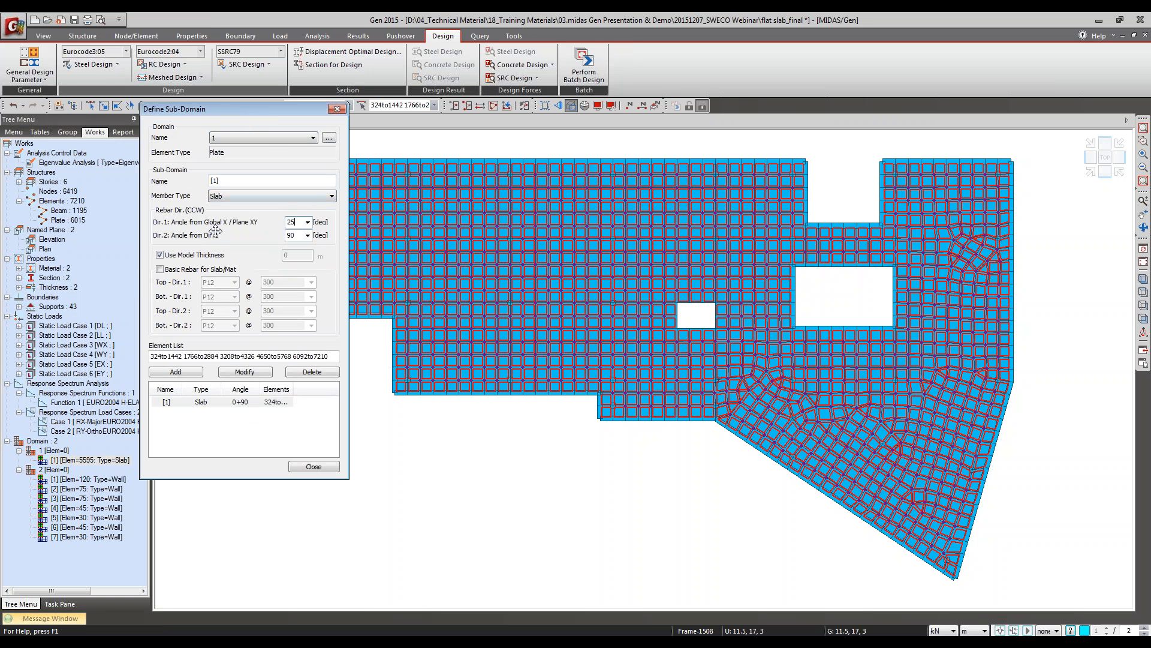
pyautogui.click(189, 403)
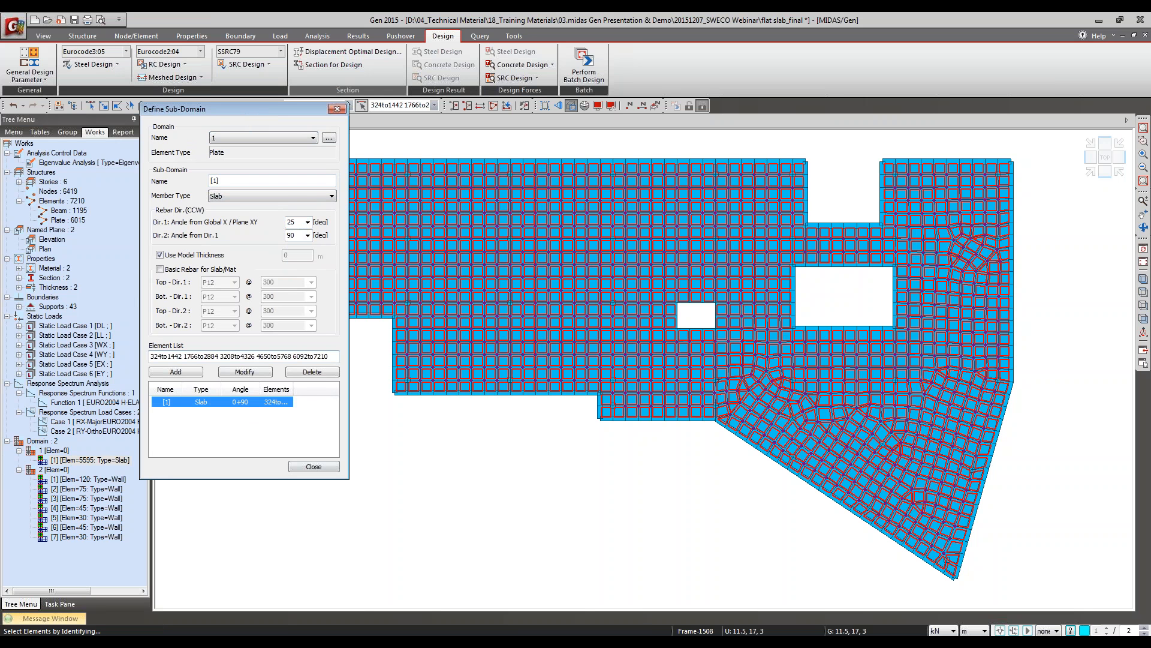
pyautogui.click(337, 109)
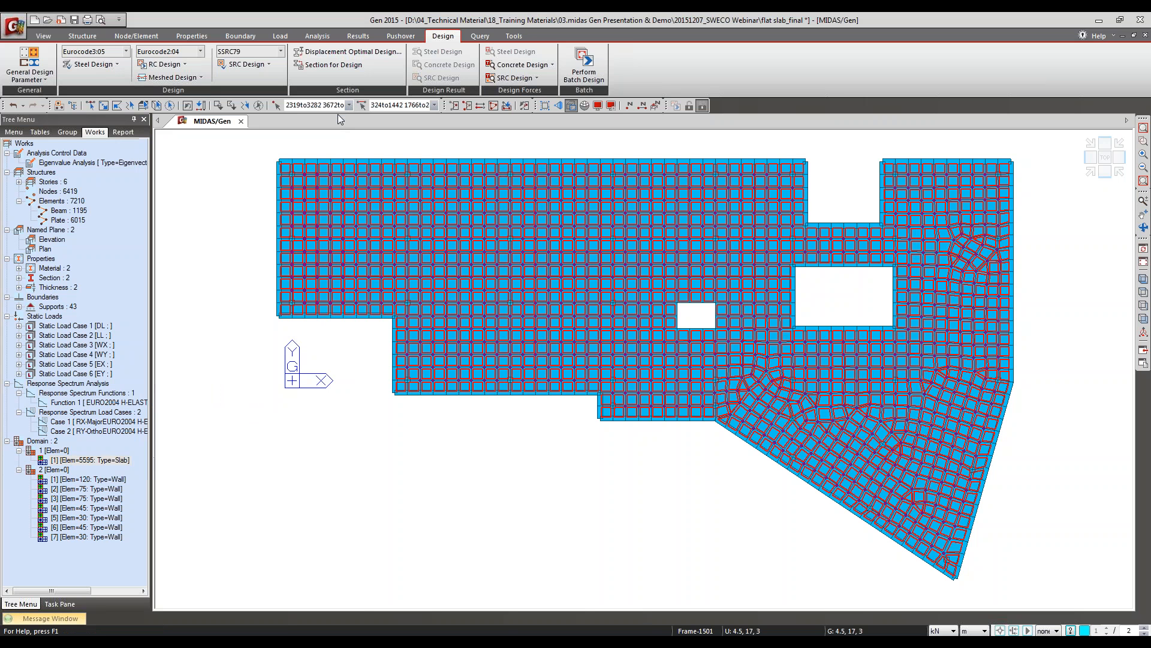
# Step: Switch to the presentation, advance to the Punching Shear Checking slide, and return to midas Gen
pyautogui.hotkey('alt', 'Tab')
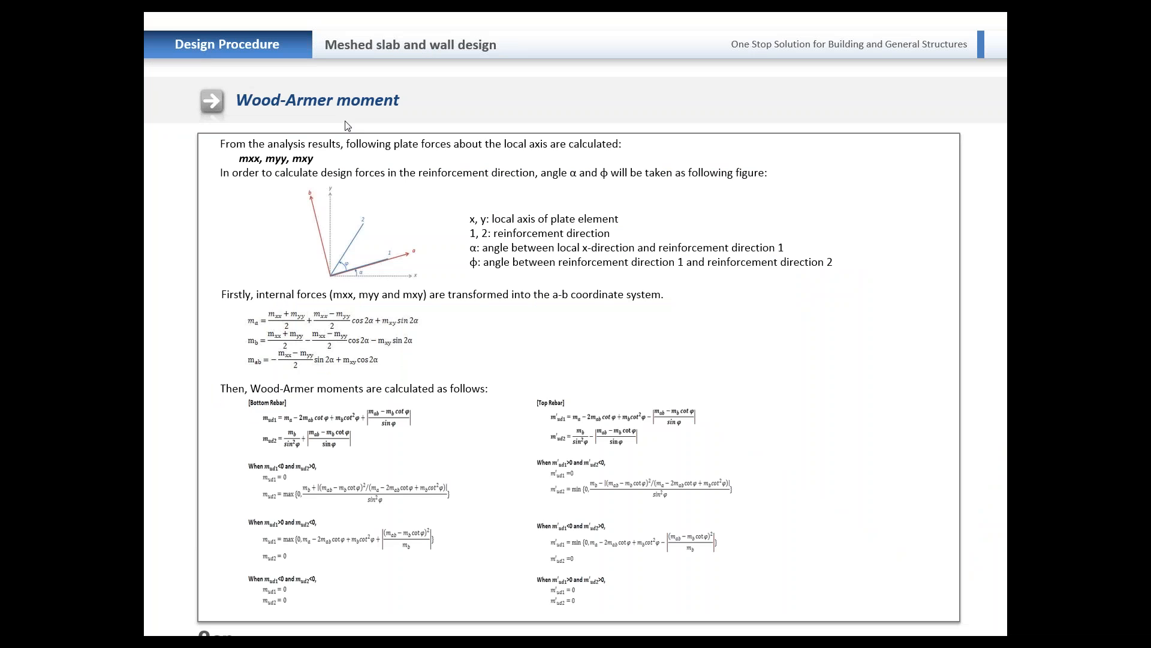
pyautogui.press('Right')
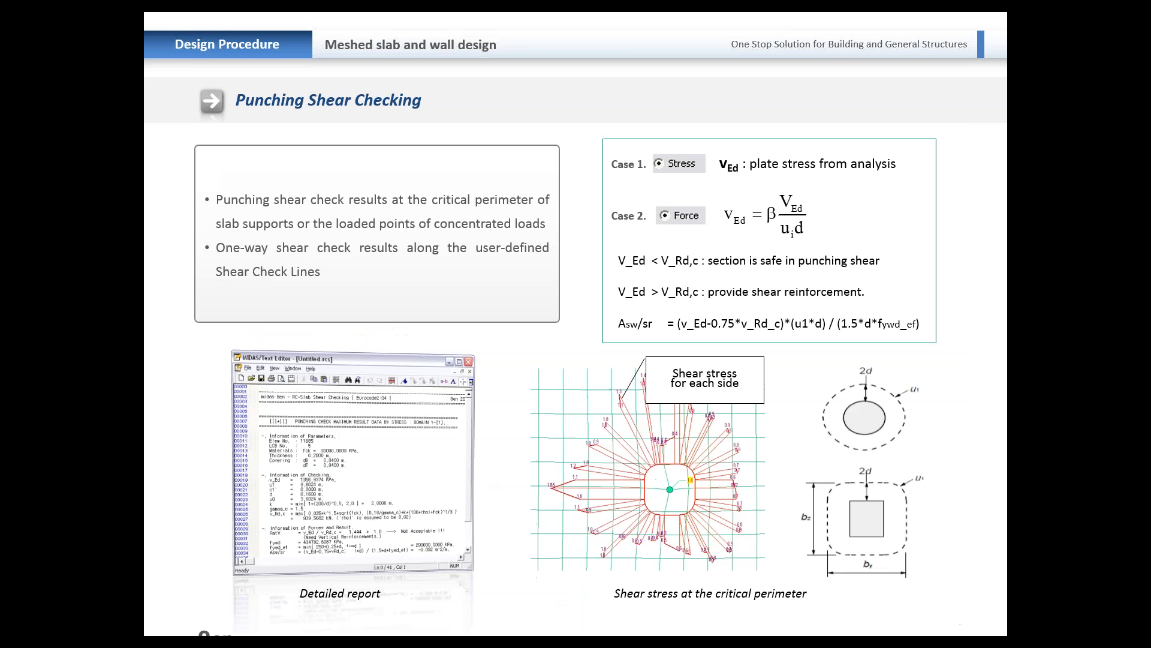
pyautogui.hotkey('alt', 'Tab')
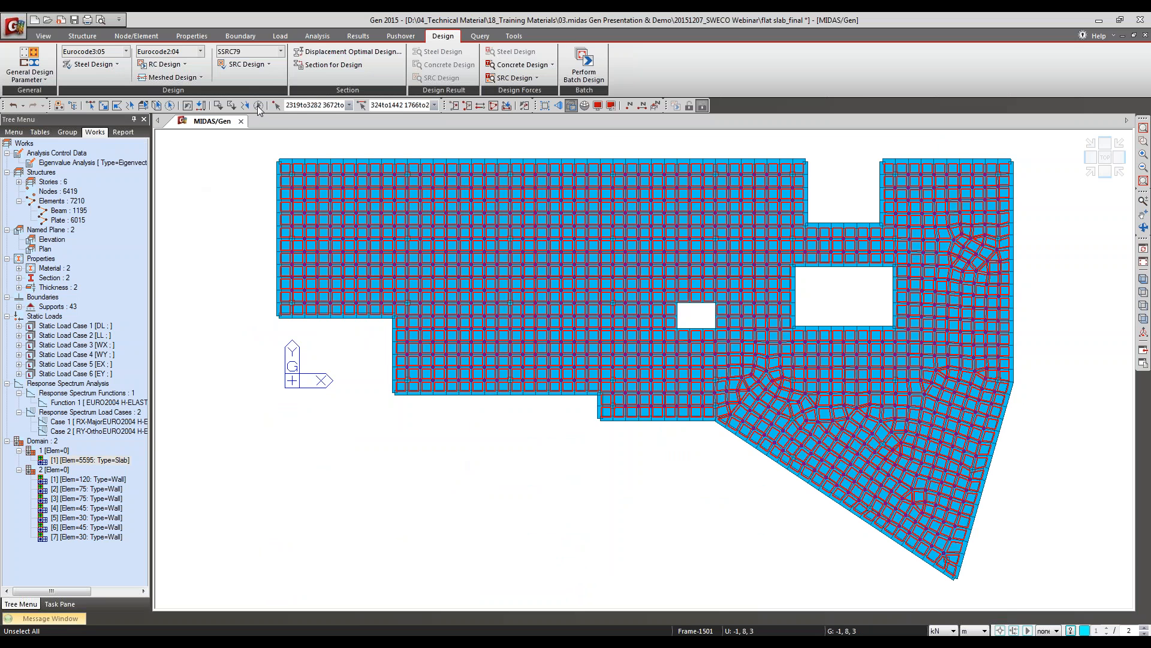
# Step: Reopen Slab Flexural Design and activate only the slab portion containing the edge notch, large rectangular opening and tapered end
pyautogui.click(192, 77)
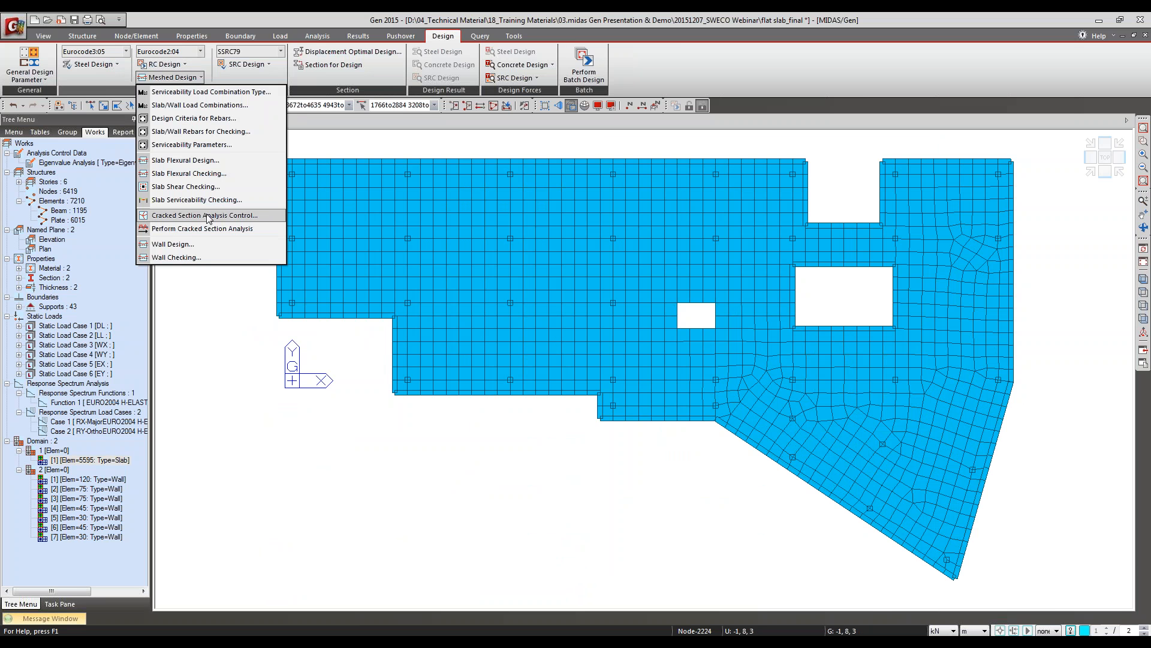
pyautogui.click(201, 162)
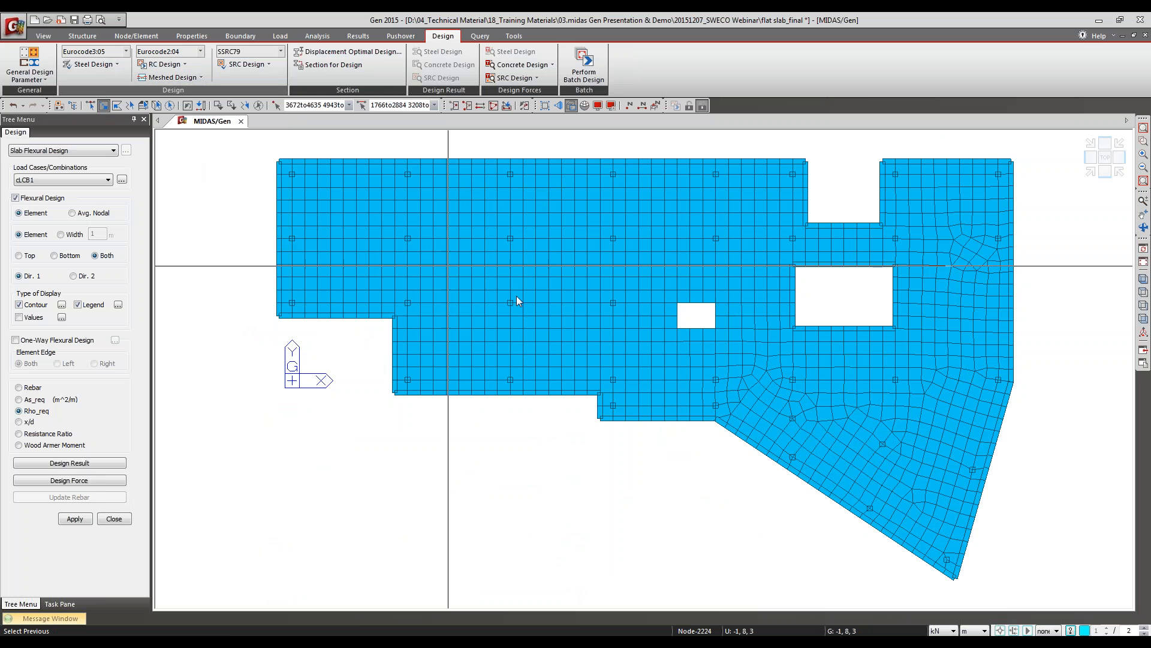
pyautogui.moveTo(1042, 601); pyautogui.dragTo(711, 146)
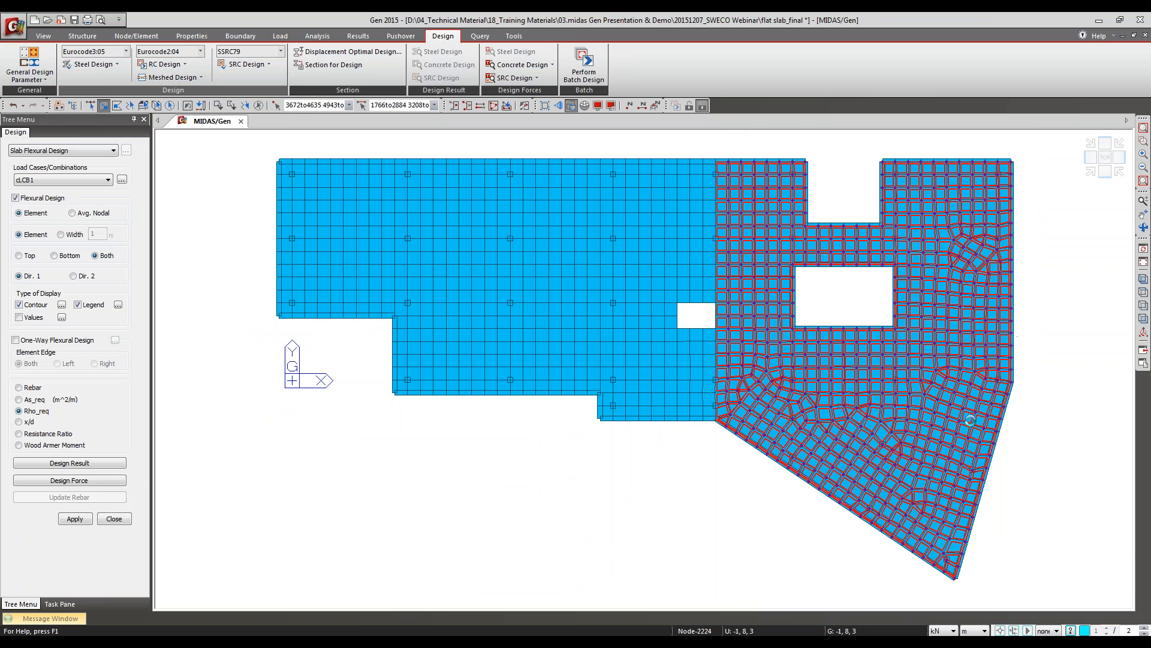
pyautogui.press('F2')
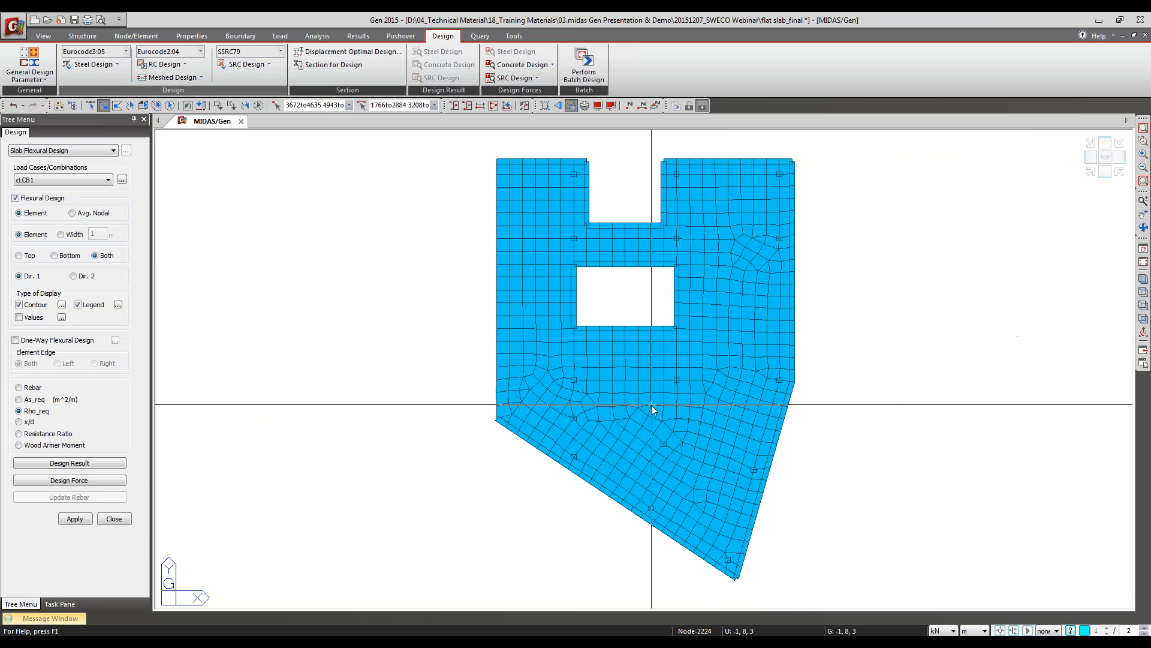
# Step: Display the direction 1 Wood Armer Moment contour for load combination cLCB1 with average nodal results
pyautogui.click(84, 216)
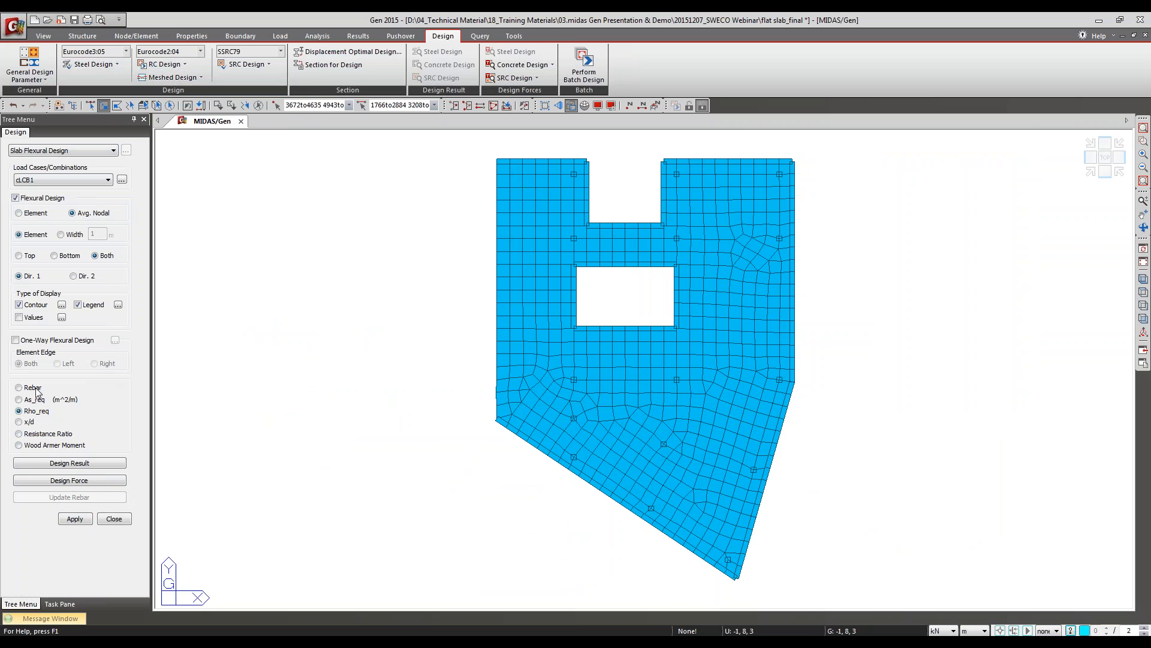
pyautogui.click(39, 446)
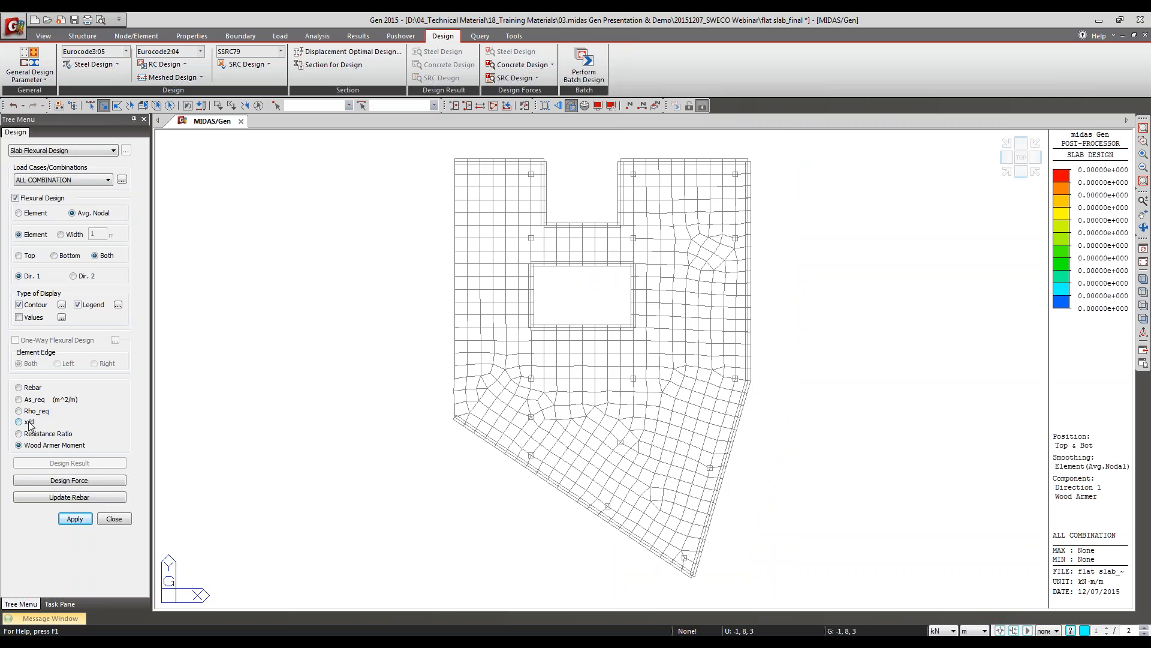
pyautogui.click(70, 180)
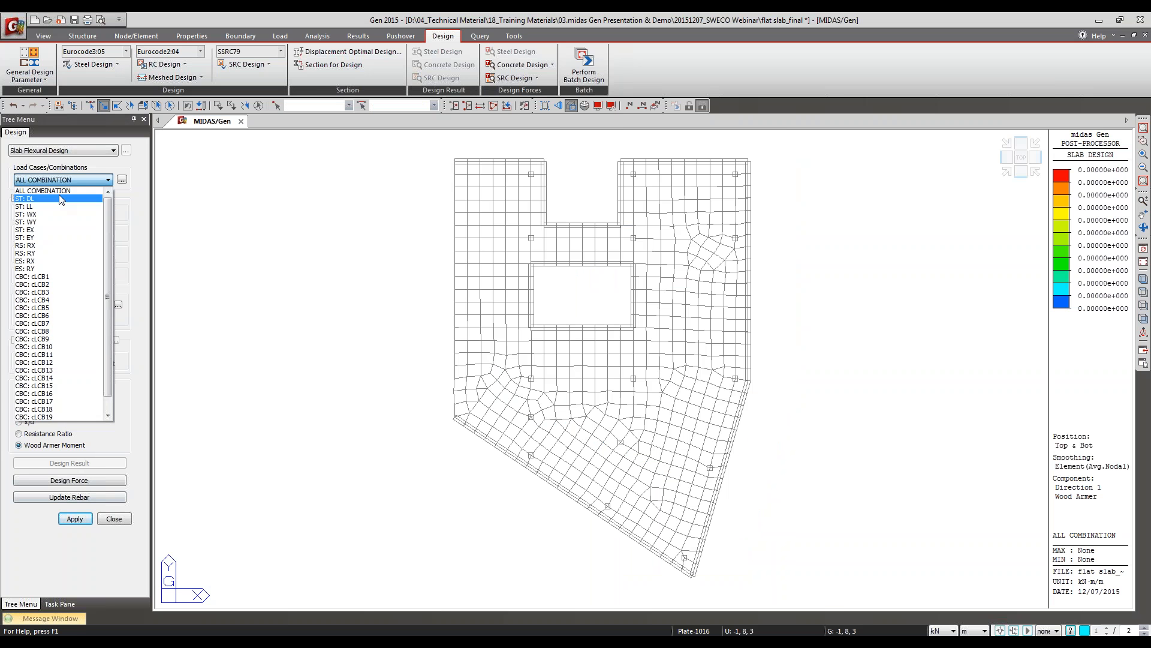
pyautogui.click(87, 196)
pyautogui.click(84, 180)
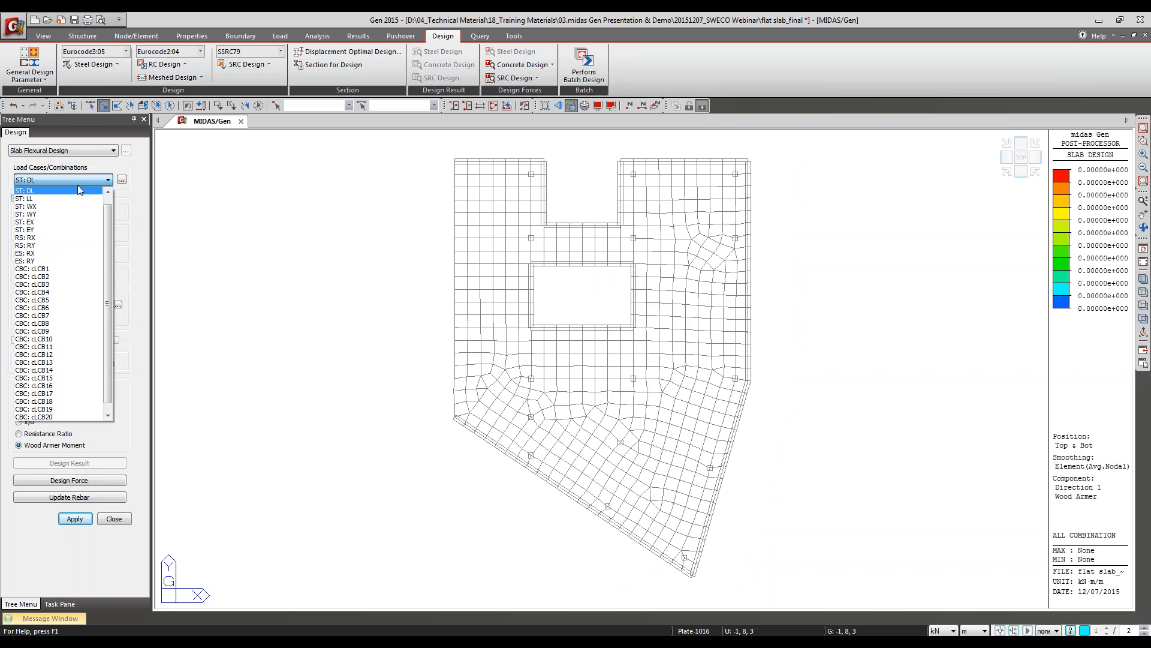
pyautogui.click(60, 273)
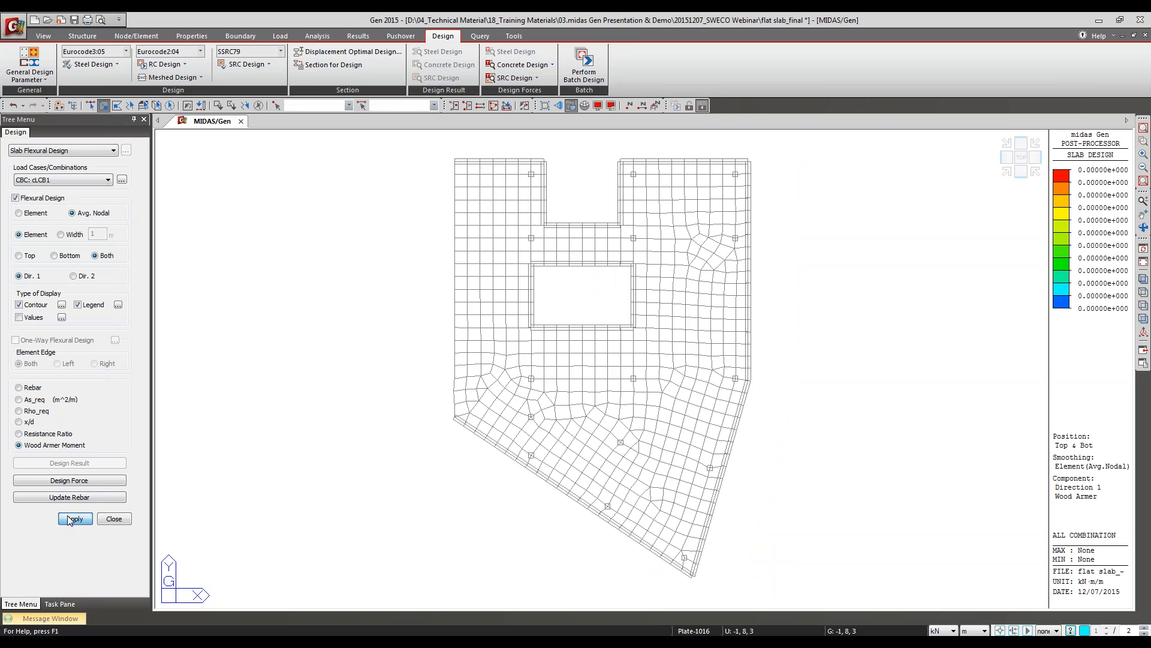
pyautogui.click(72, 519)
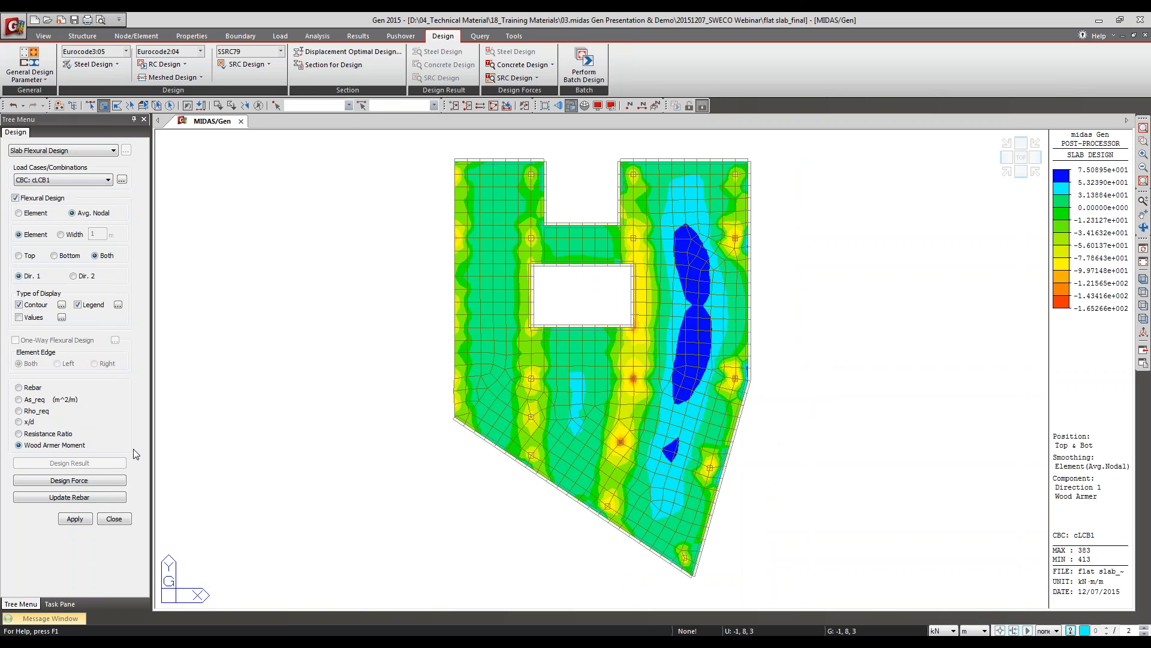
# Step: Examine the MXX, MYY, MXY and top and bottom Wood-Armer moment columns in the design force table, and close it
pyautogui.click(61, 483)
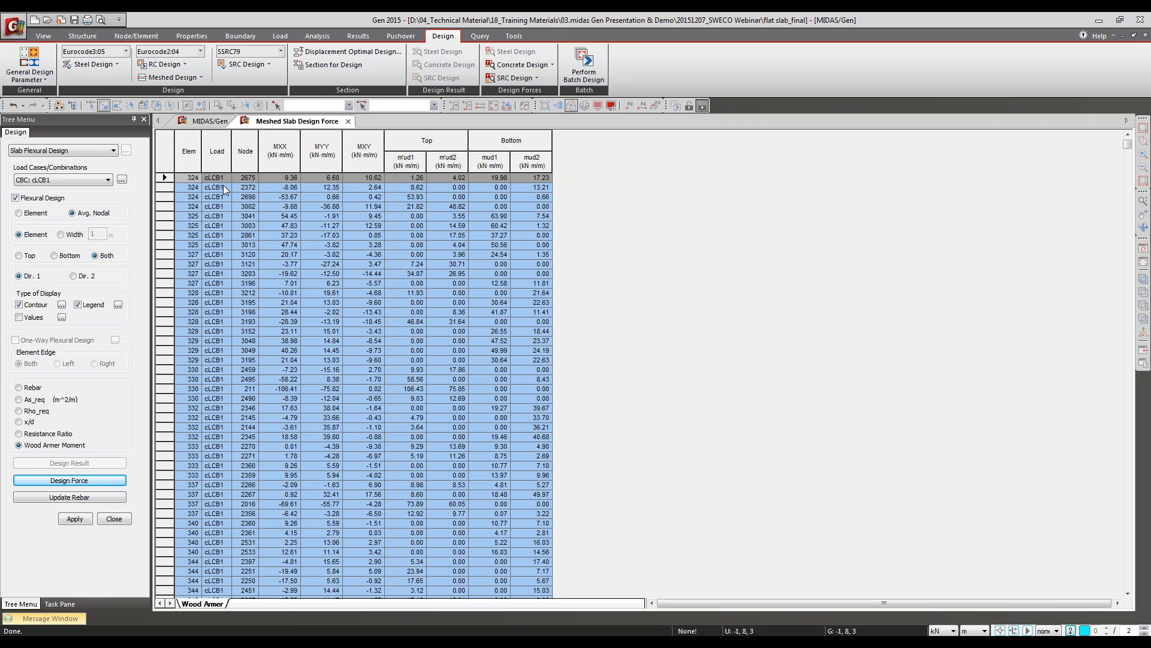
pyautogui.click(358, 184)
pyautogui.moveTo(286, 148); pyautogui.dragTo(358, 146)
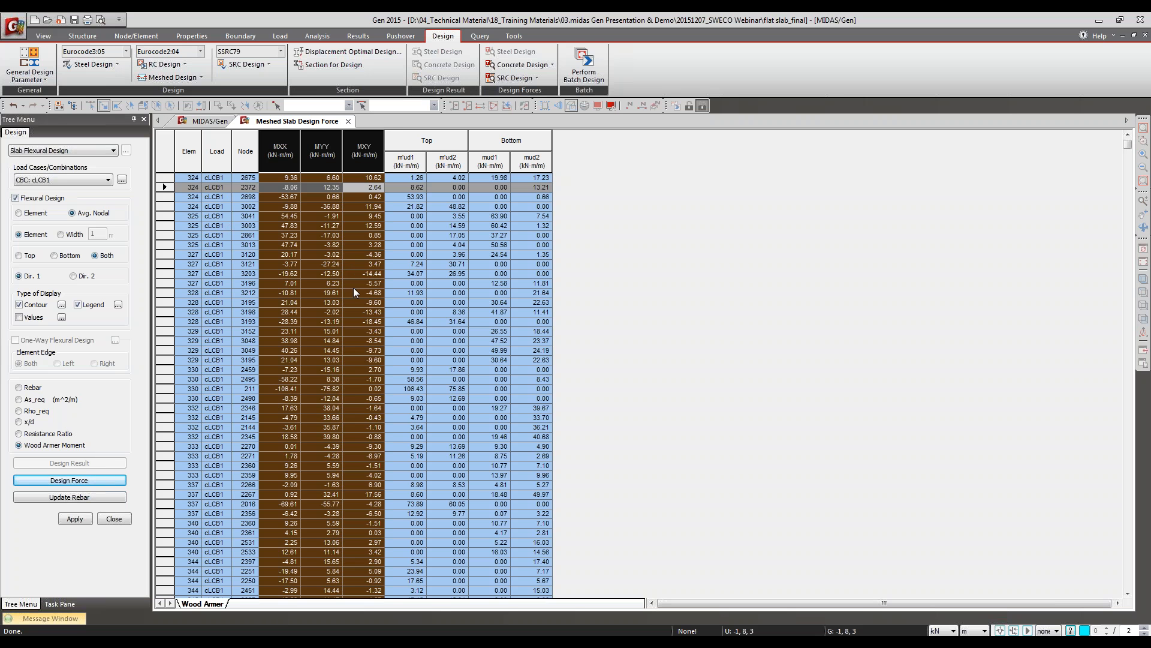
pyautogui.click(284, 179)
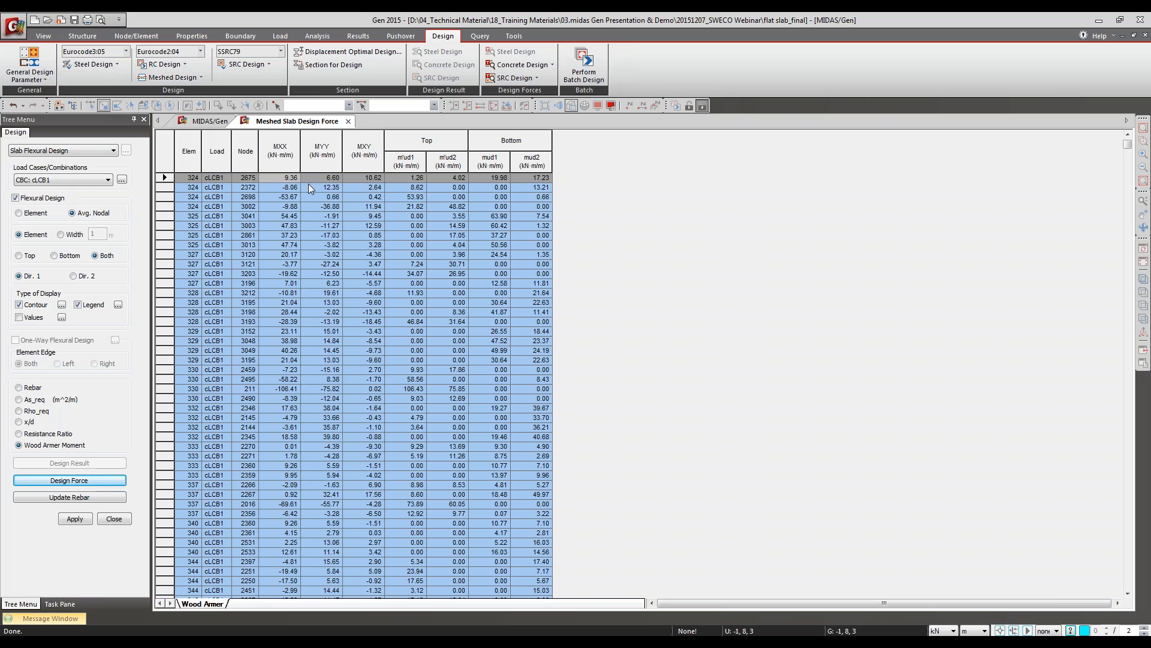
pyautogui.moveTo(280, 150); pyautogui.dragTo(352, 160)
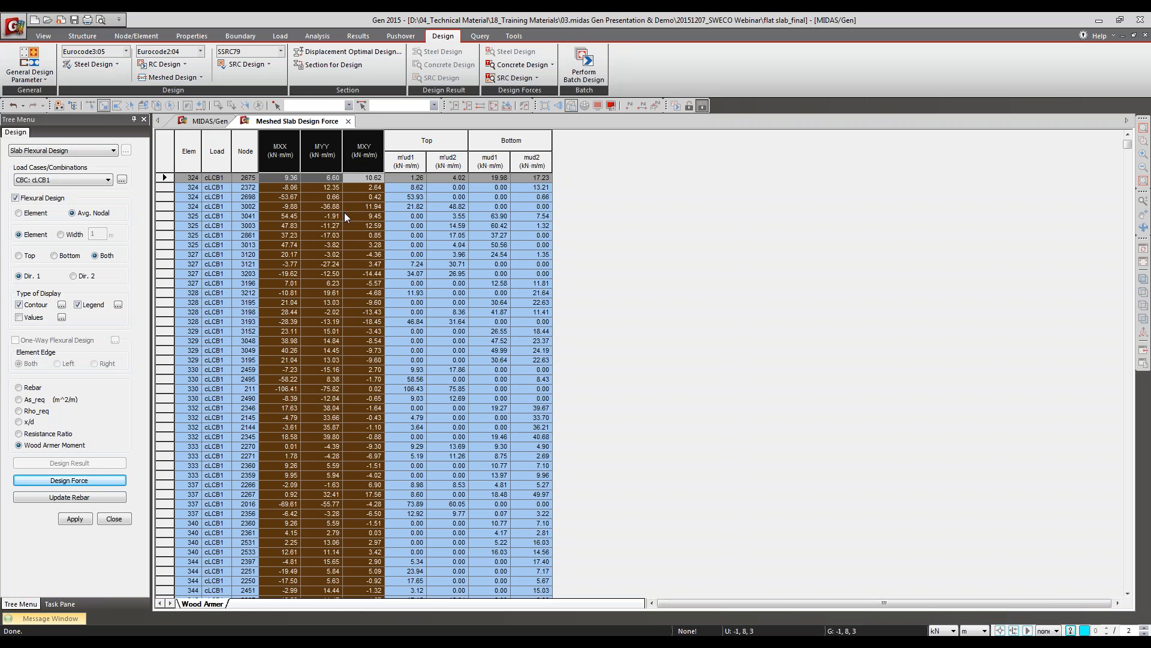
pyautogui.moveTo(408, 161); pyautogui.dragTo(532, 173)
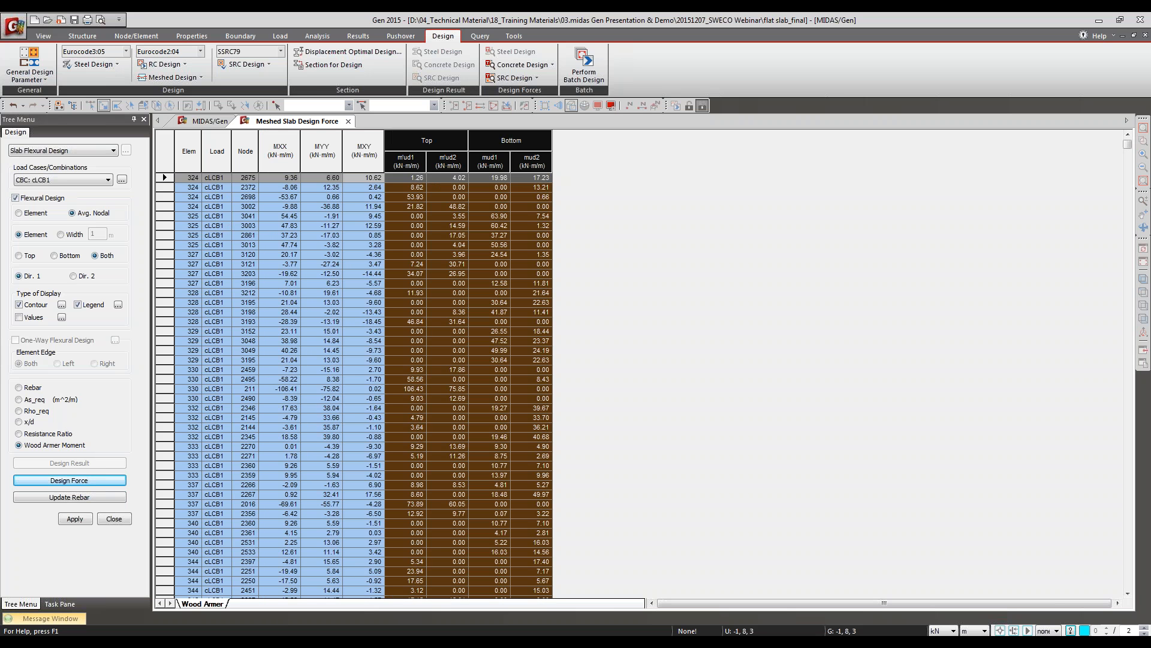
pyautogui.click(415, 163)
pyautogui.click(441, 163)
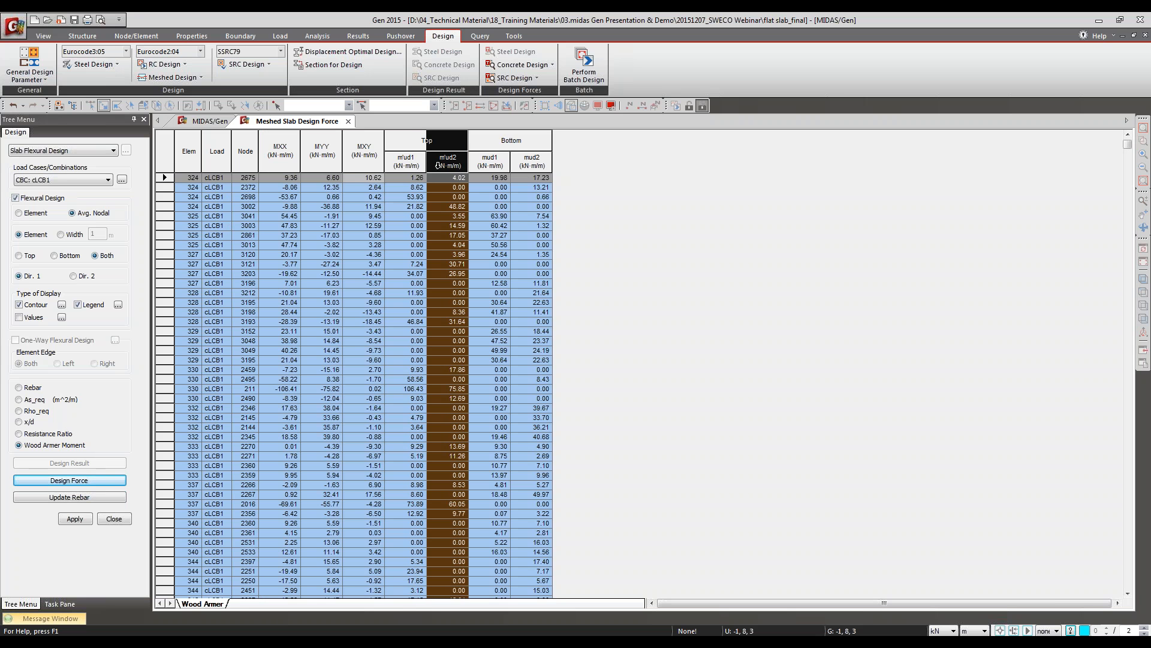
pyautogui.click(481, 164)
pyautogui.click(520, 163)
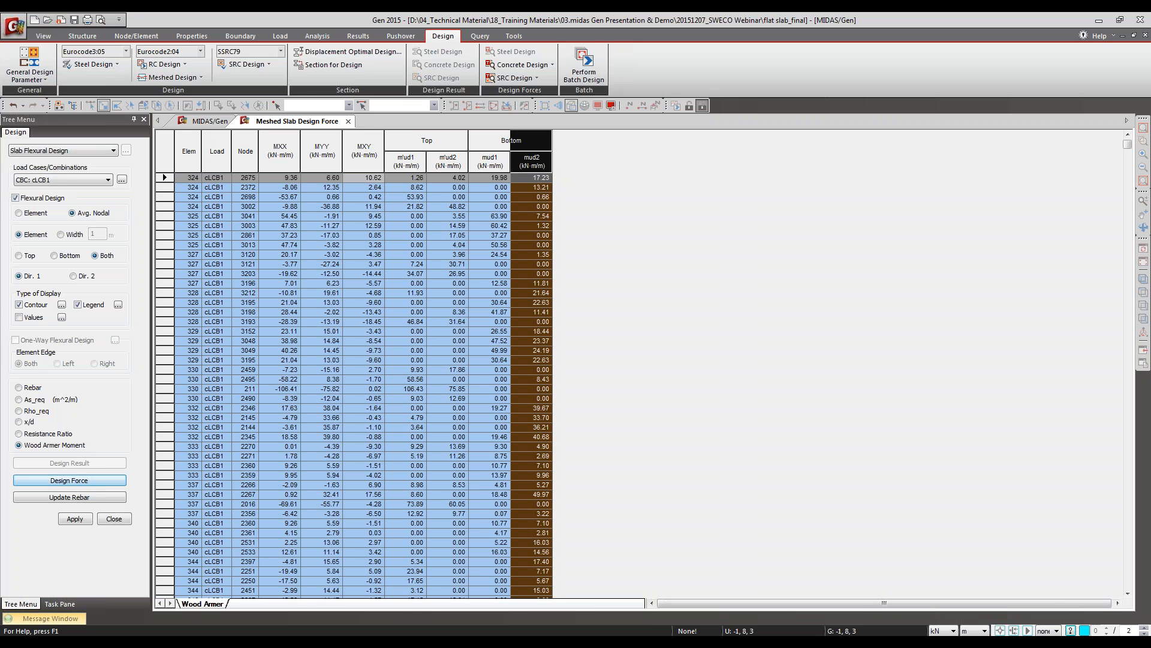
pyautogui.click(348, 121)
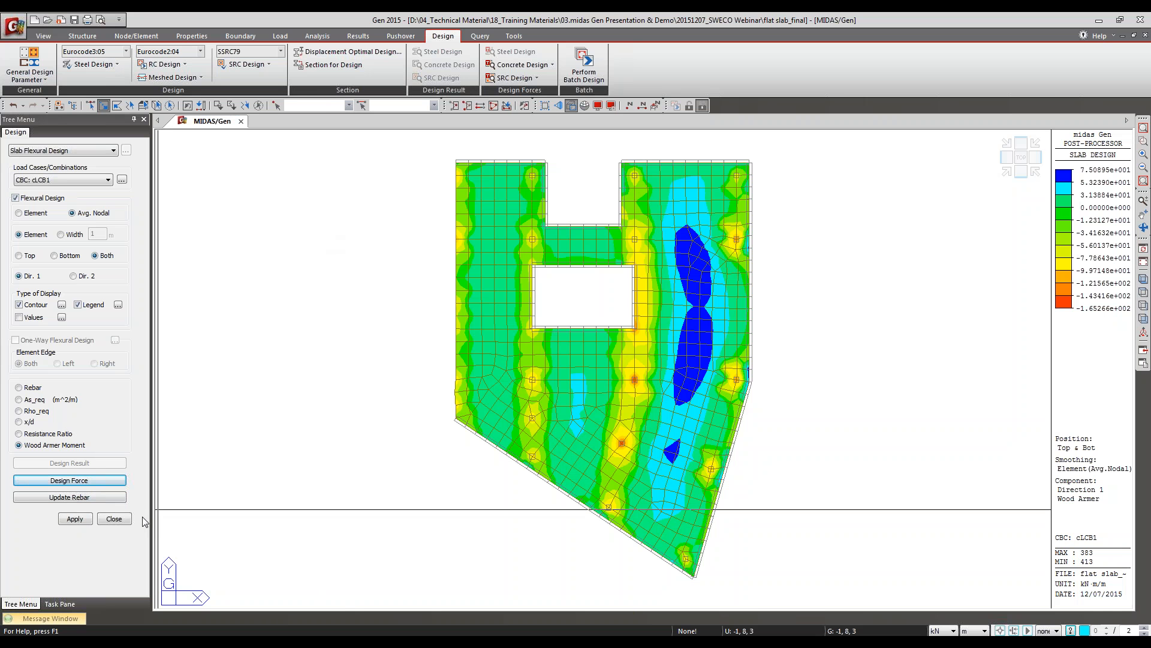
# Step: Display the direction 1 rebar contour for cLCB1 across the active slab portion and update the rebar from the design
pyautogui.click(34, 388)
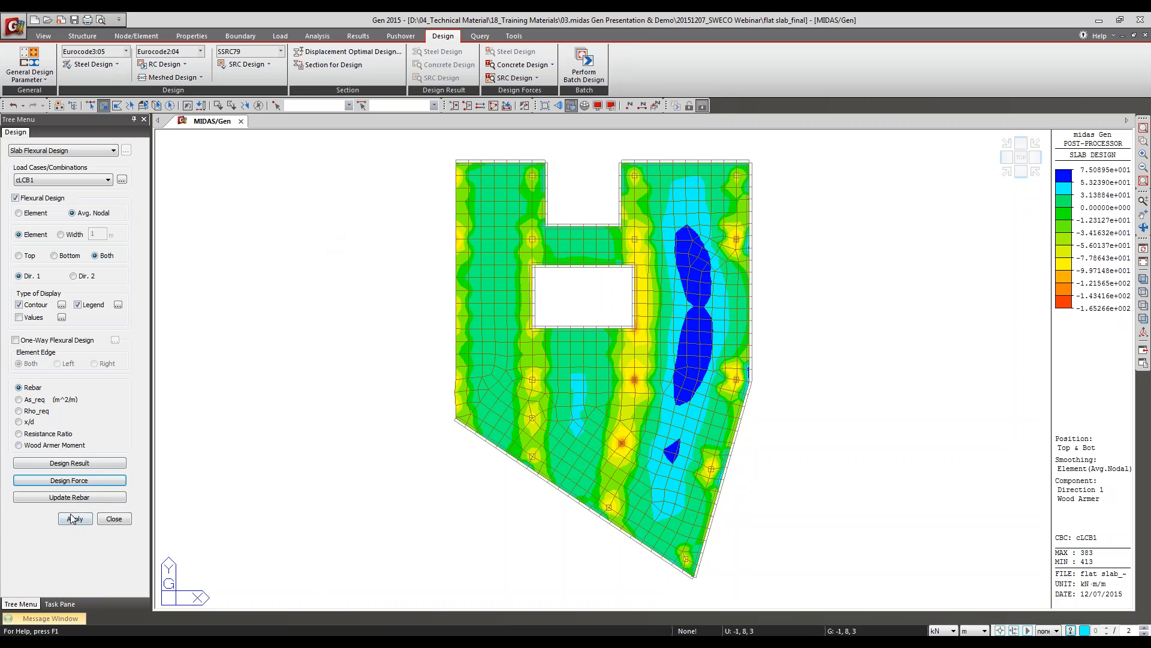
pyautogui.click(72, 519)
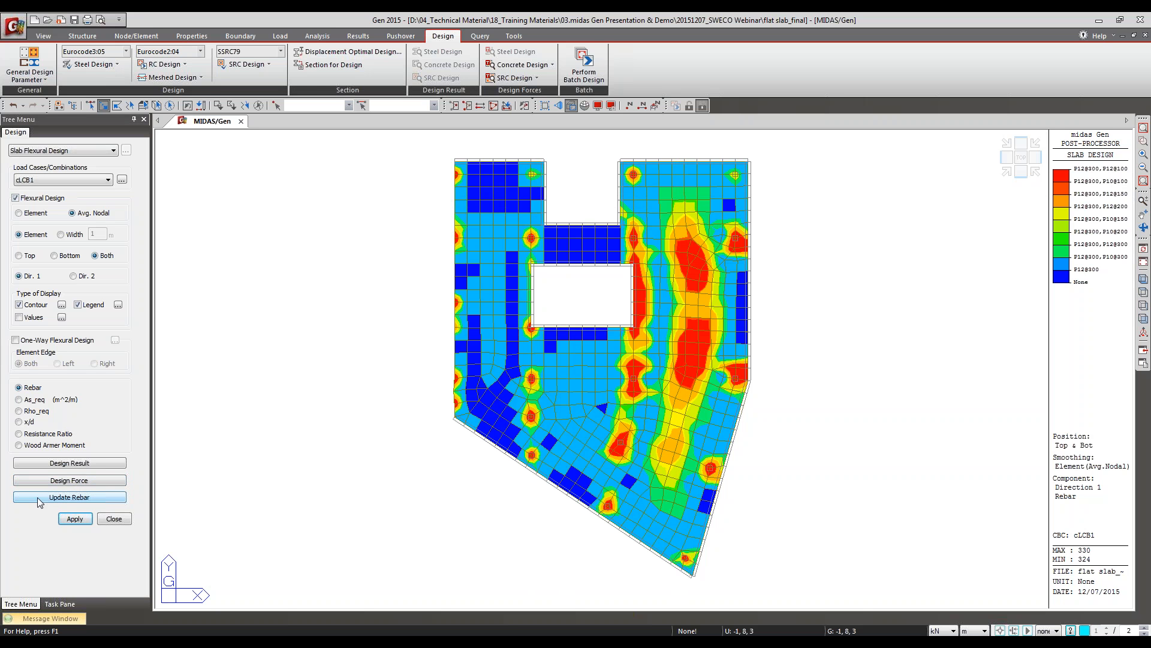
pyautogui.click(119, 500)
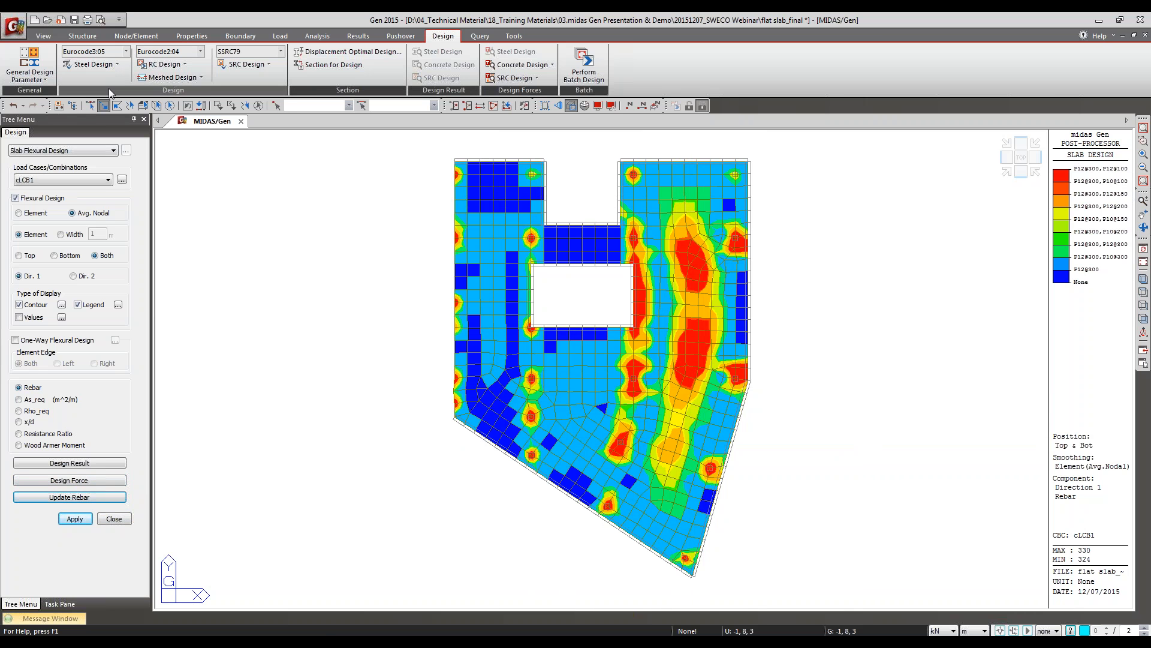
# Step: Run the Slab Shear Checking punching shear check by Force for cLCB1, and switch to the presentation's Punching Shear Checking slide
pyautogui.click(197, 78)
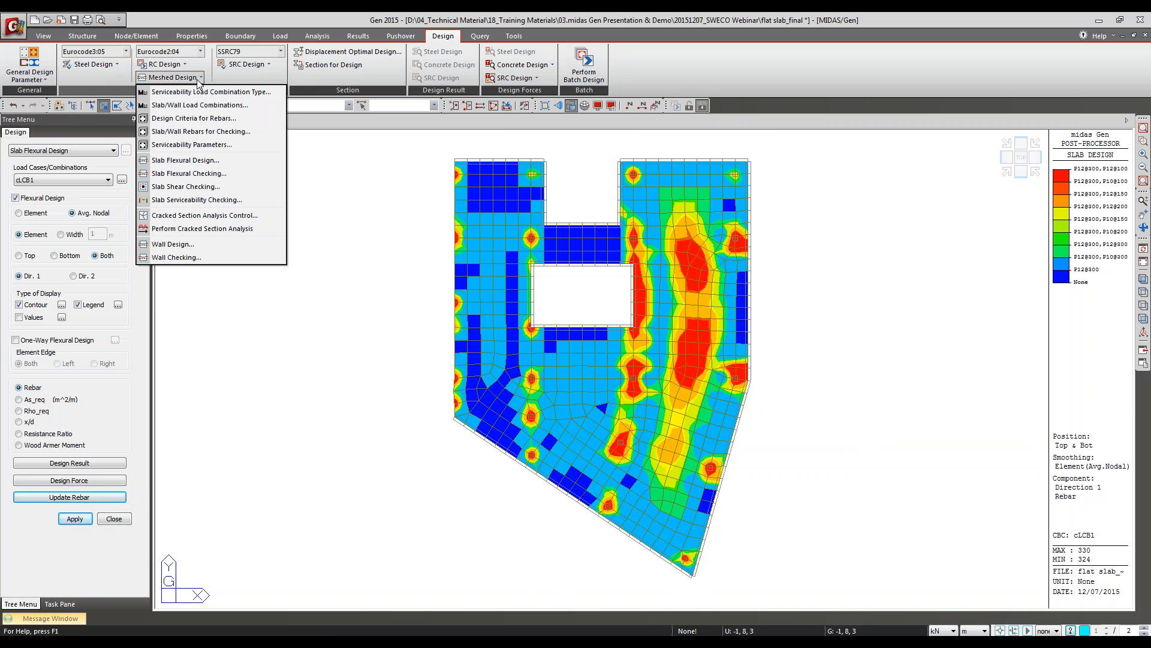
pyautogui.click(184, 186)
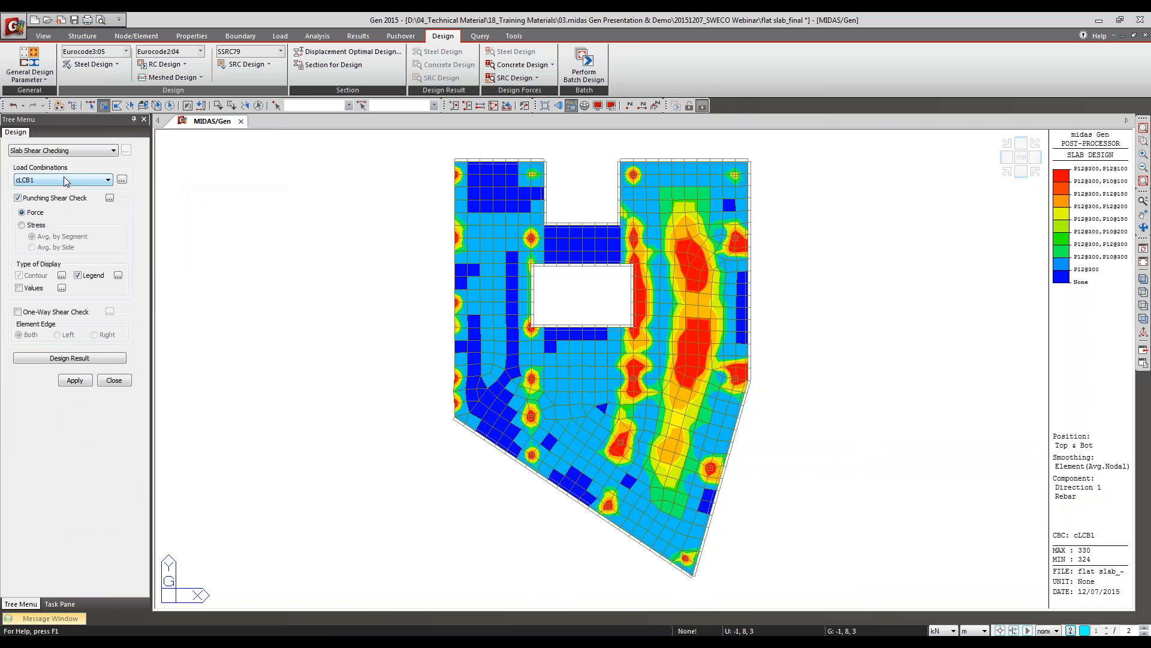
pyautogui.click(71, 380)
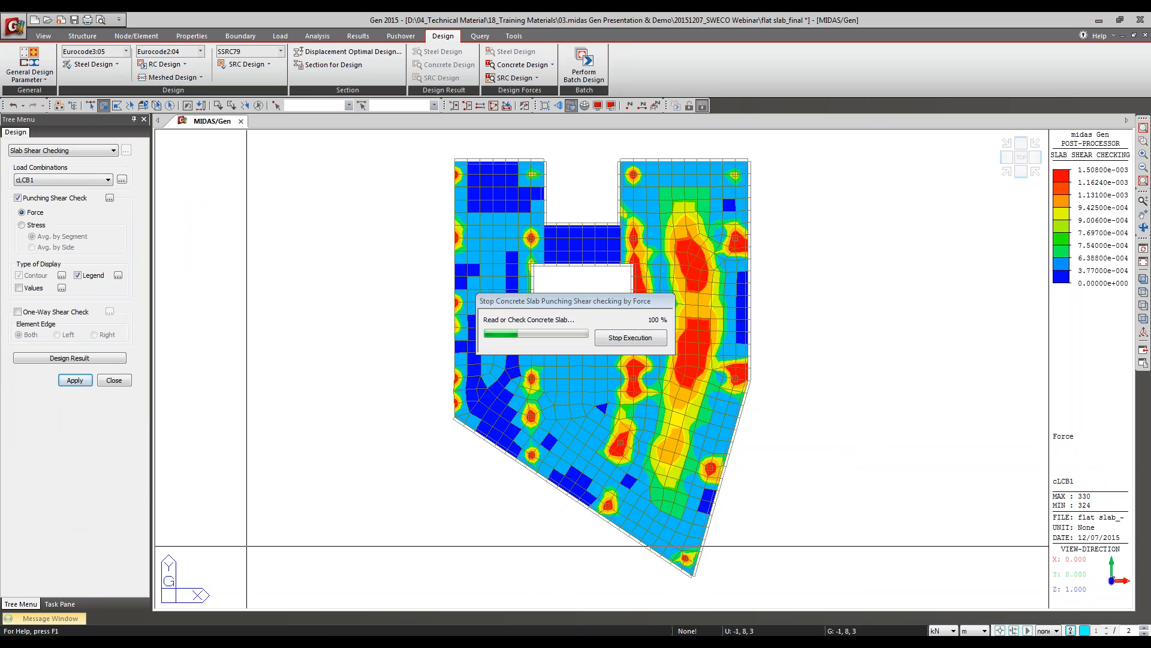
pyautogui.moveTo(463, 641)
pyautogui.click(455, 600)
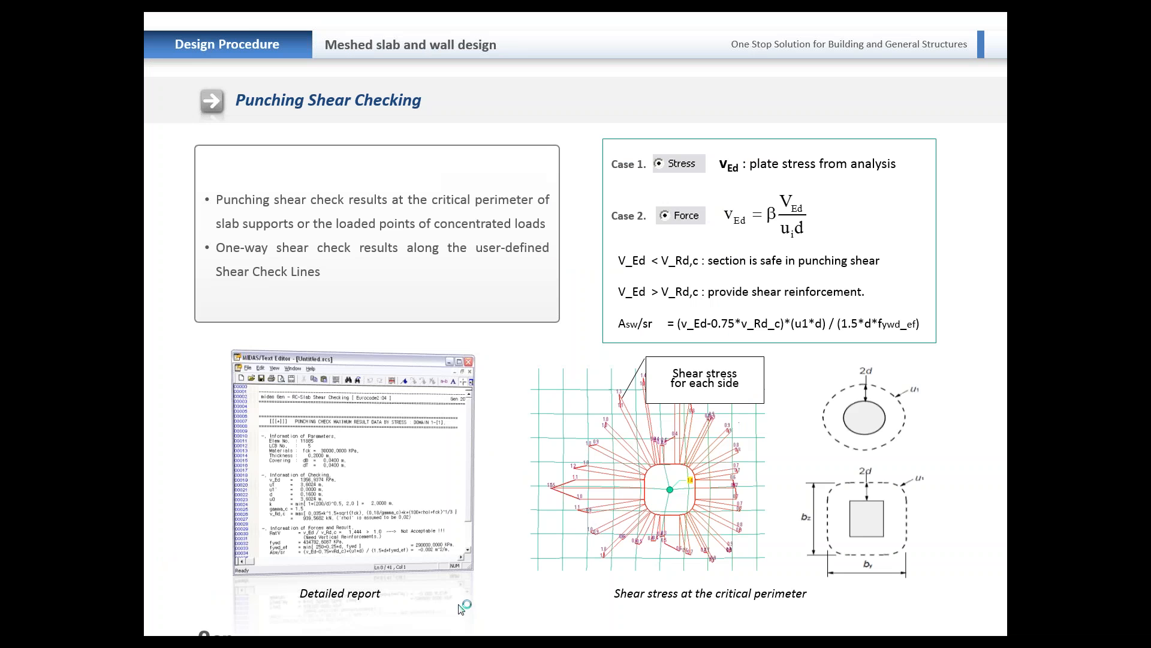
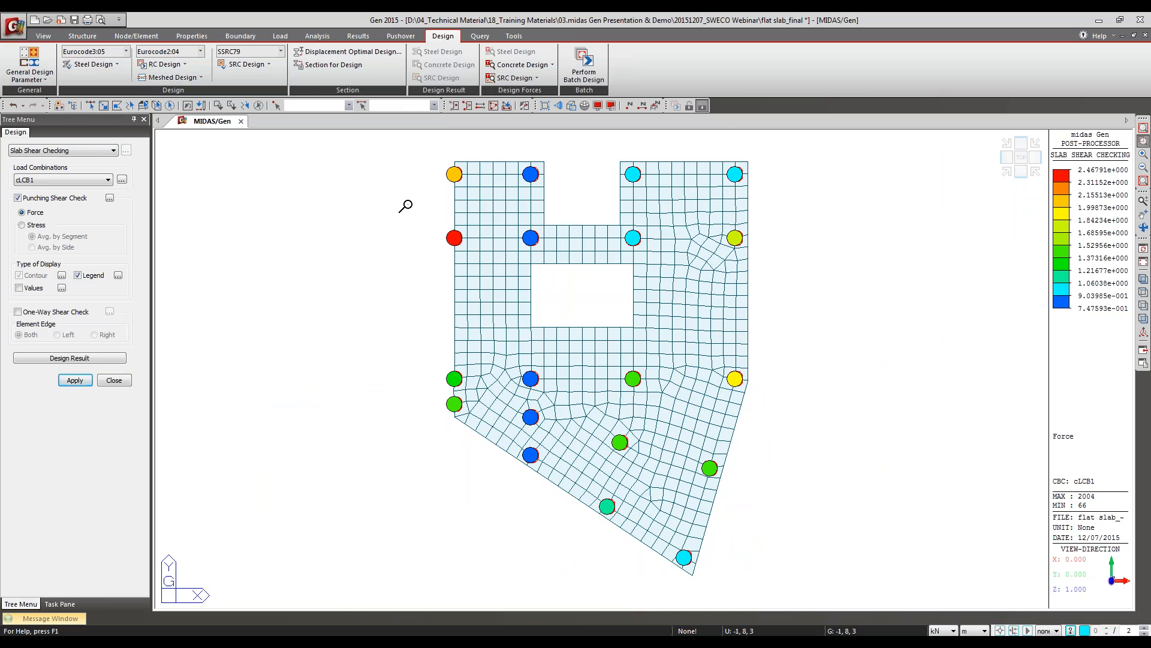
# Step: Show the punching shear ratio values beside the columns in the slab's upper-left area for cLCB1
pyautogui.moveTo(431, 153); pyautogui.dragTo(576, 262)
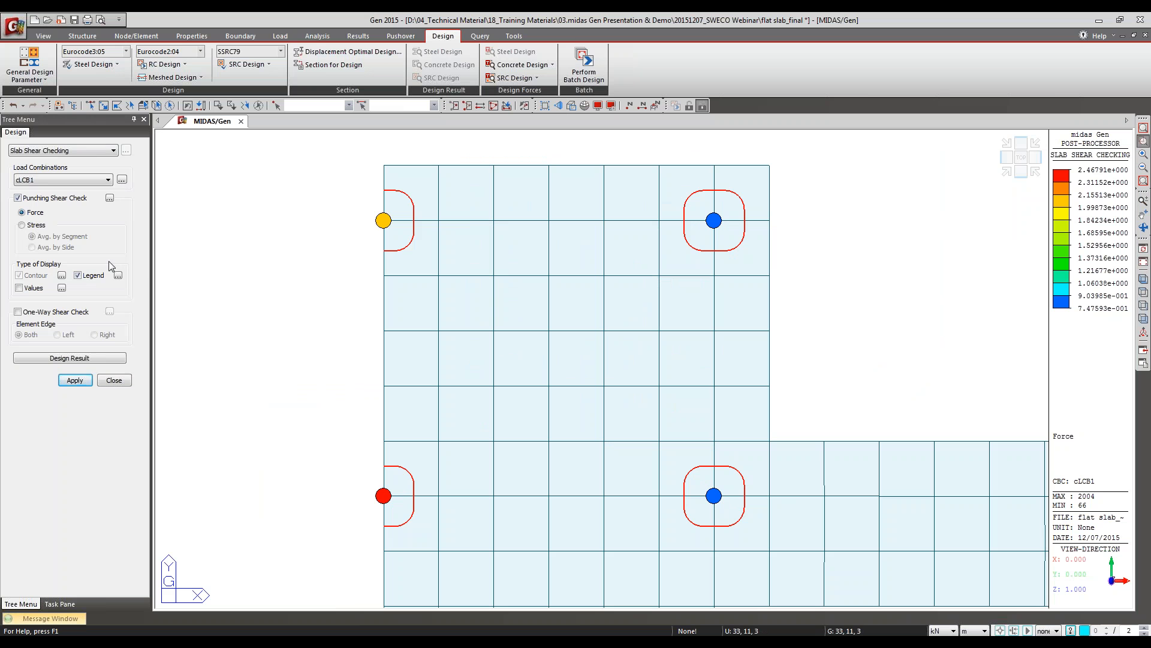
pyautogui.click(39, 289)
pyautogui.click(74, 380)
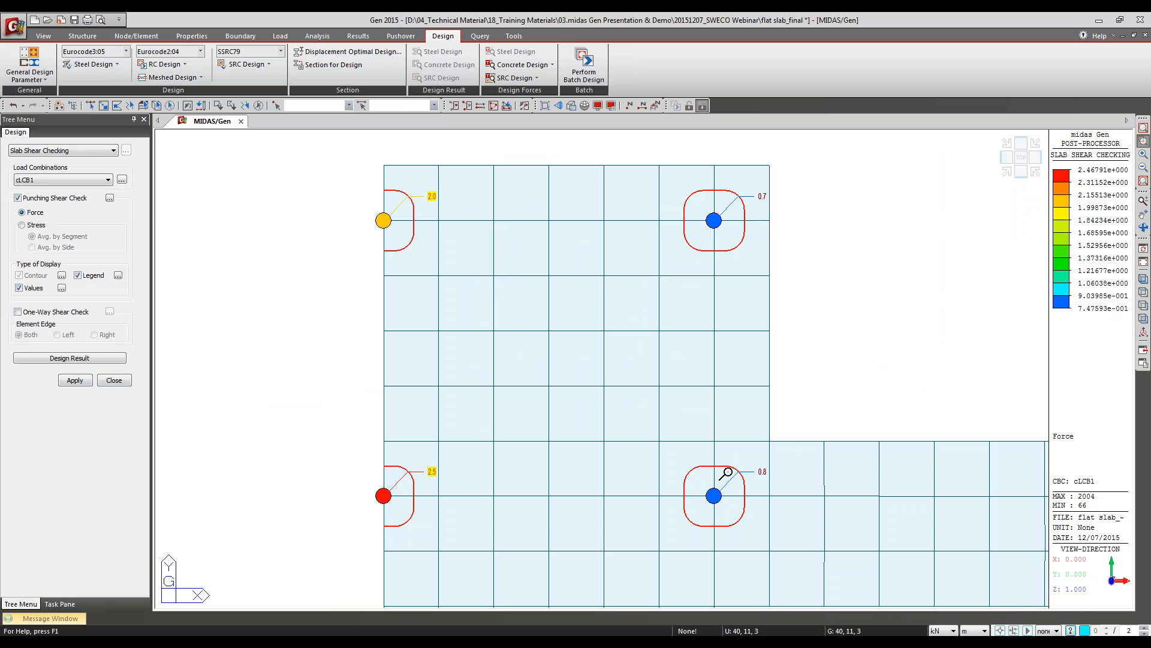
# Step: Select the four slab elements around the upper internal column and open their punching shear design result report
pyautogui.click(104, 105)
pyautogui.moveTo(748, 253); pyautogui.dragTo(702, 194)
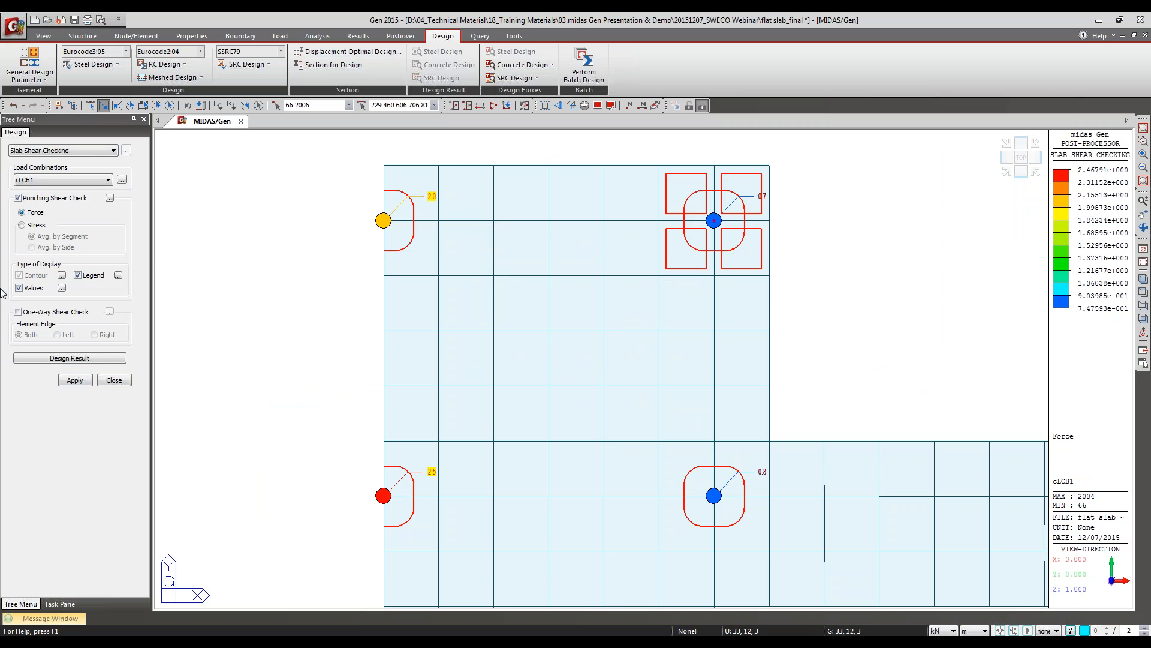
pyautogui.click(53, 359)
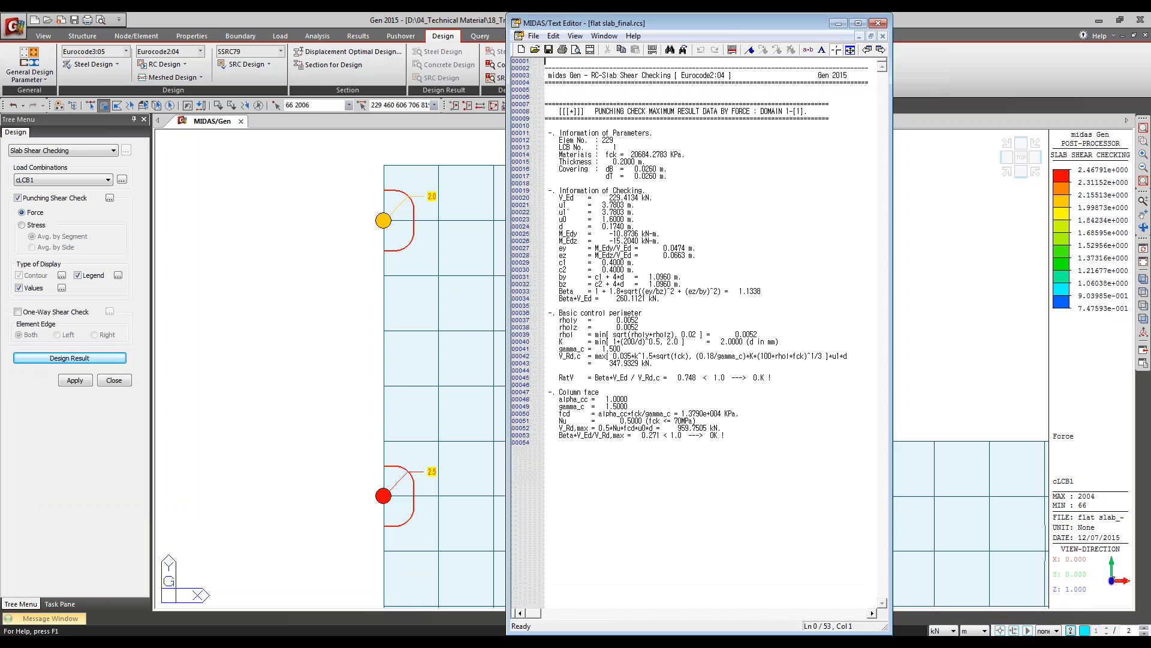
# Step: Mark the V_Ed and Beta lines under Information of Checking in the punching check report
pyautogui.click(694, 280)
pyautogui.click(613, 126)
pyautogui.click(576, 193)
pyautogui.click(733, 51)
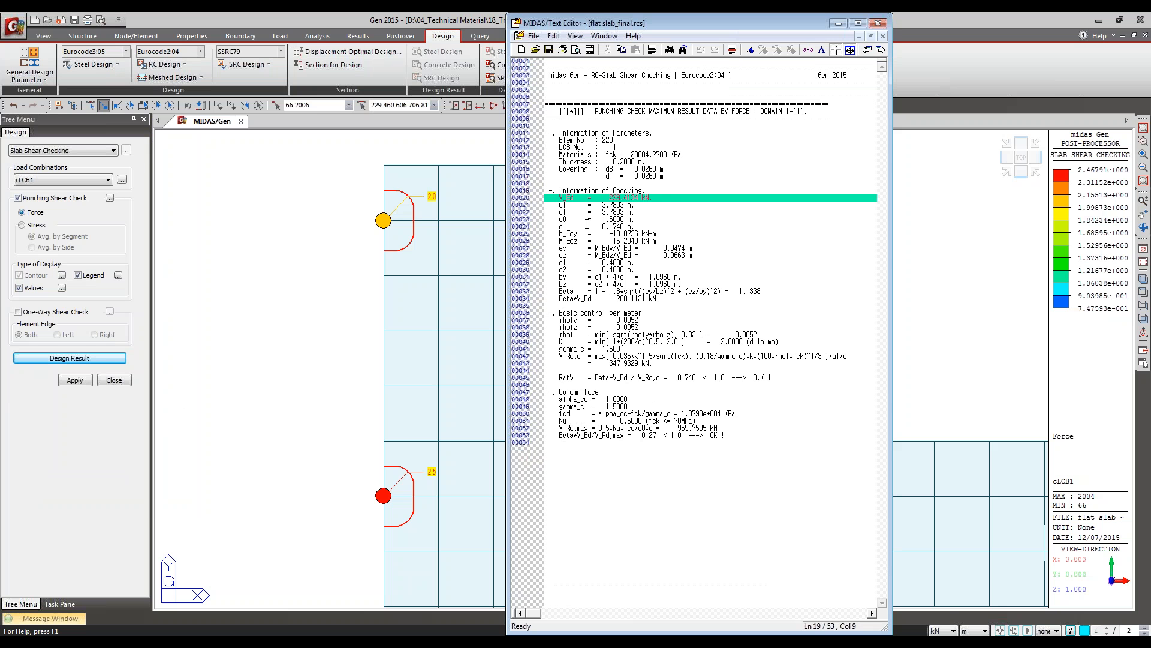
pyautogui.click(610, 204)
pyautogui.click(728, 52)
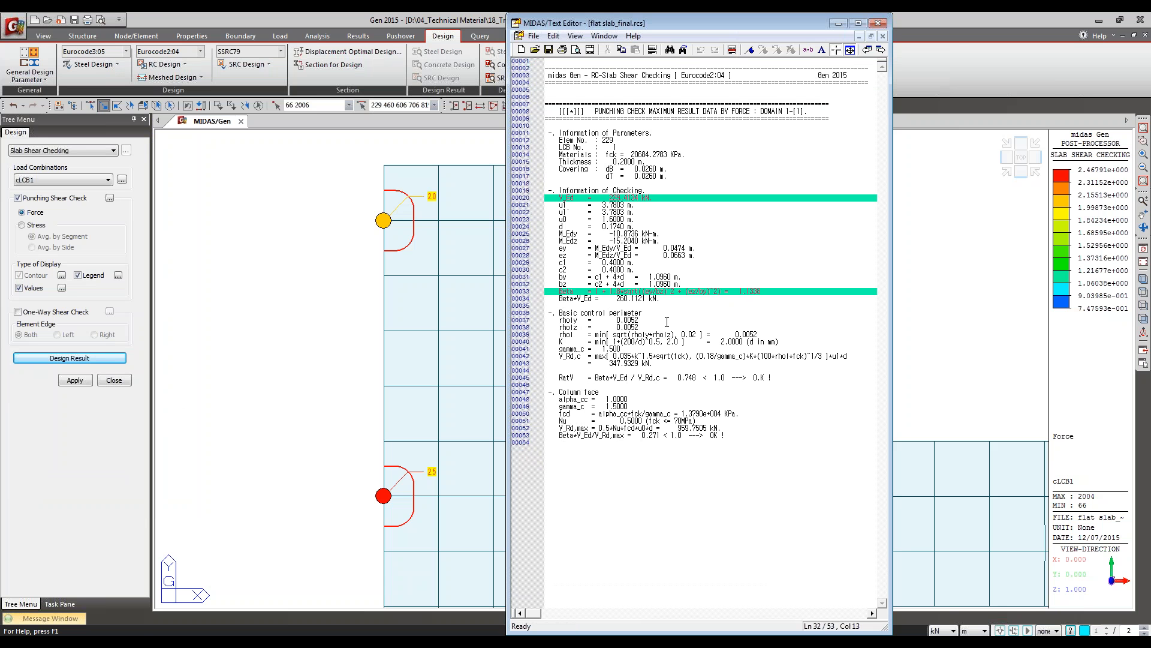
# Step: Show the presentation's Punching Shear Check slide with the β formulas per column type, and return to the report
pyautogui.hotkey('alt', 'Tab')
pyautogui.hotkey('alt', 'Tab')
pyautogui.press('Right')
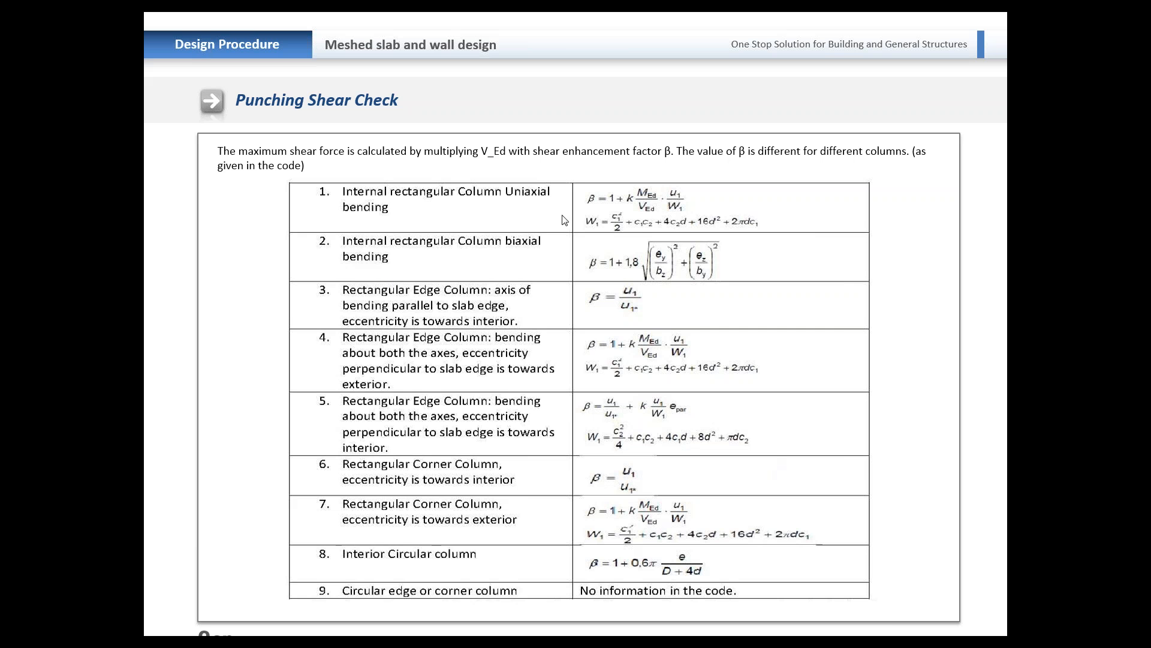
pyautogui.hotkey('alt', 'Tab')
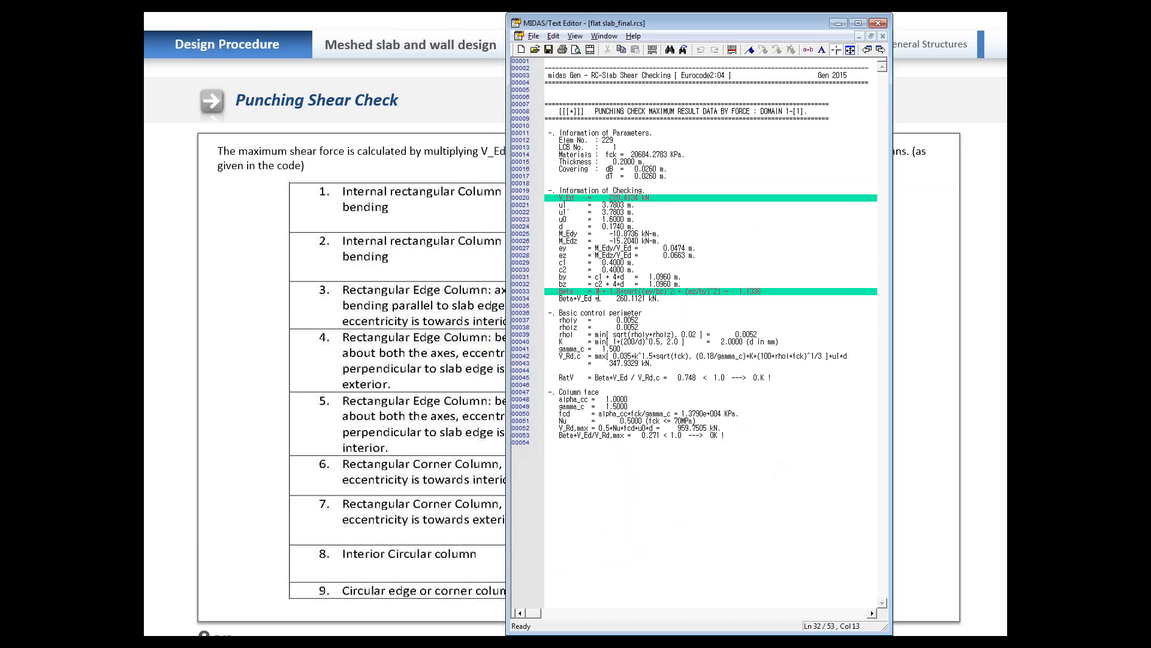
# Step: Mark the Beta*V_Ed, V_Rd,c, RatV and Column face lines in the punching check report
pyautogui.click(732, 50)
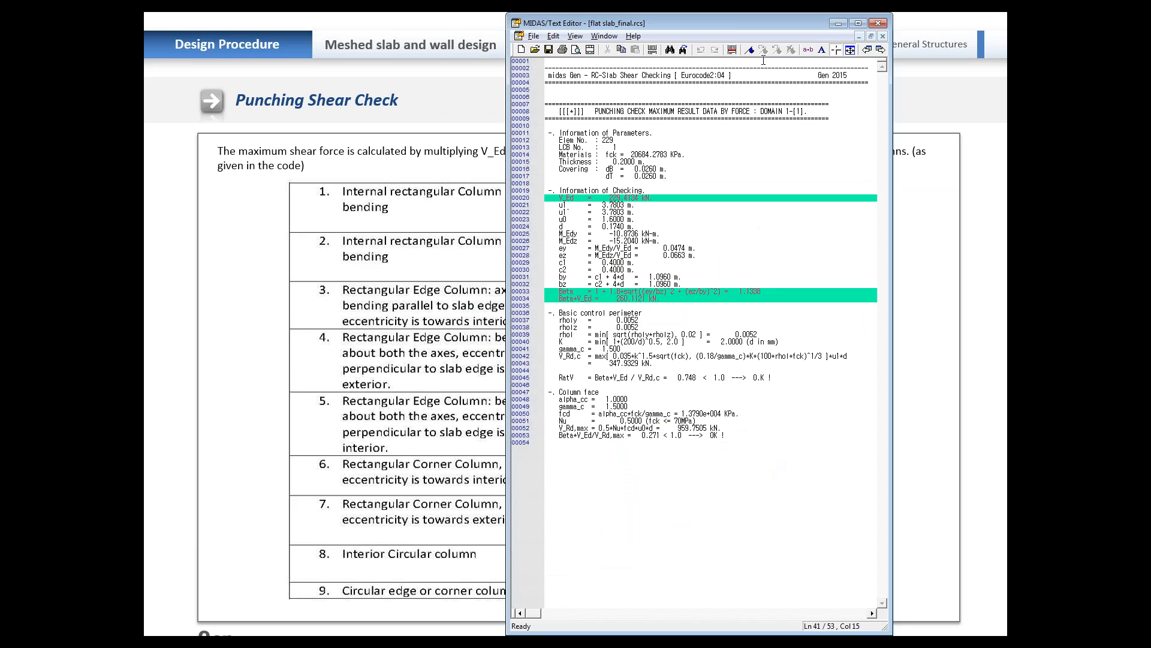
pyautogui.click(732, 49)
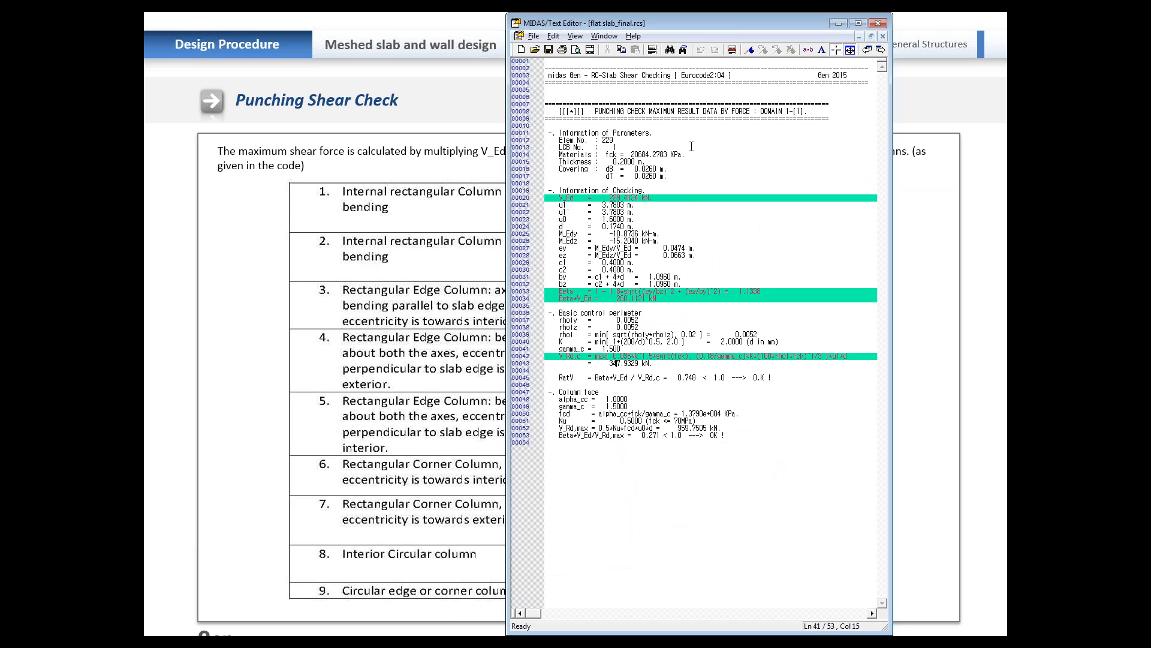
pyautogui.click(732, 50)
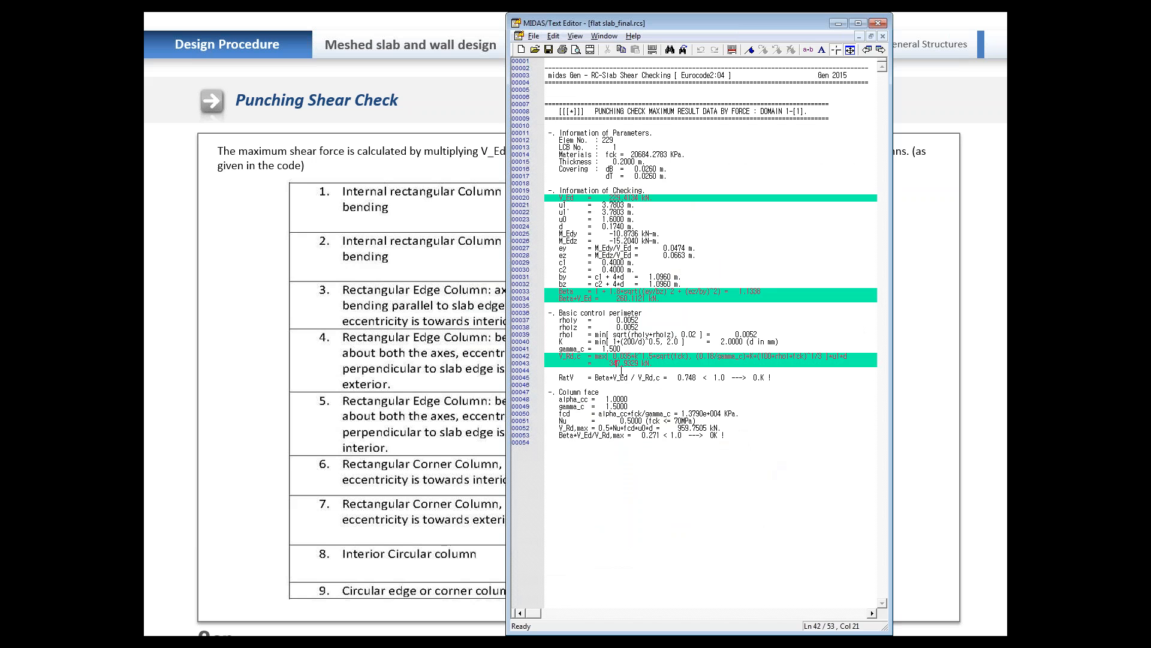
pyautogui.click(732, 50)
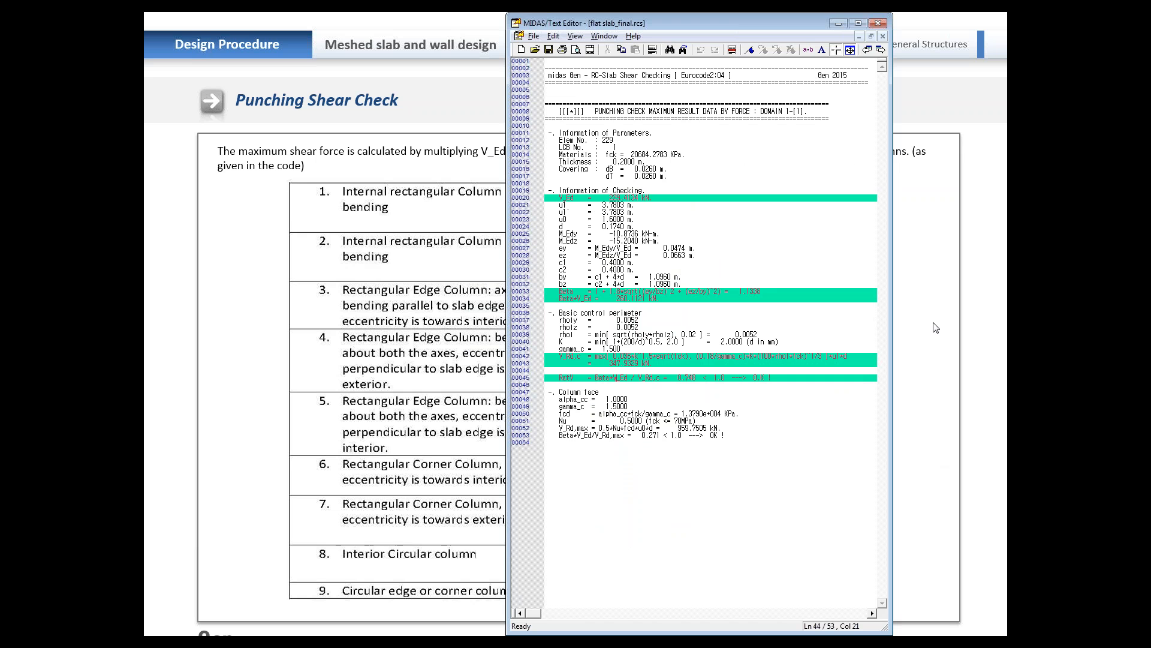
pyautogui.click(735, 51)
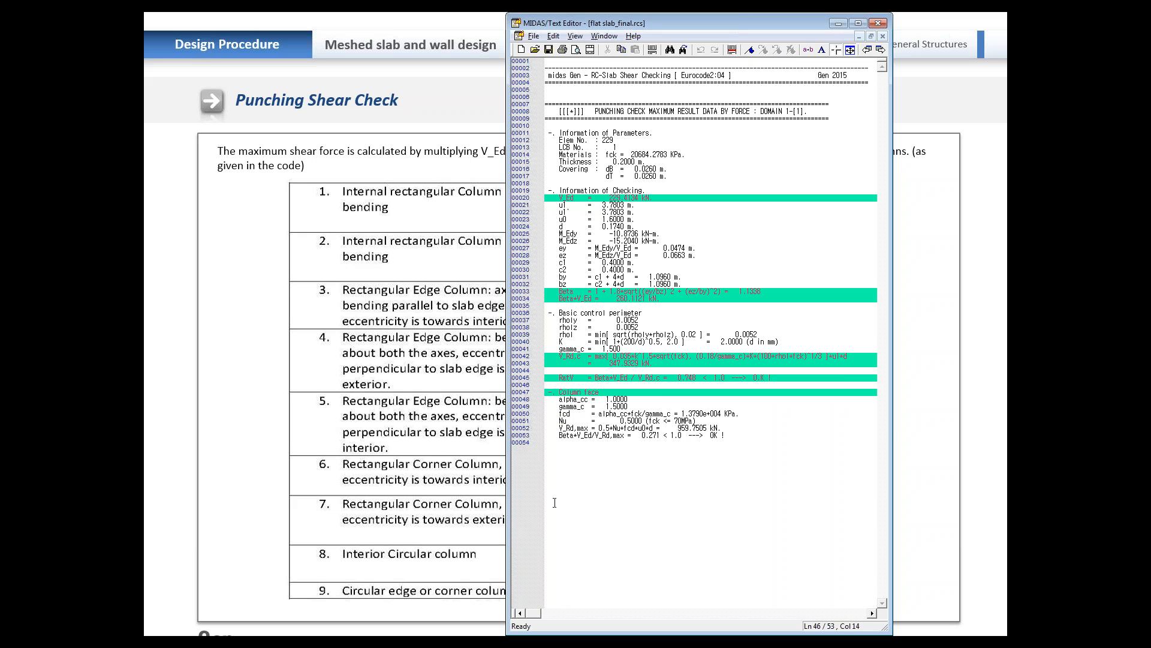
# Step: Advance the presentation to the Slab Serviceability Check slide, and switch back to midas Gen
pyautogui.click(249, 427)
pyautogui.click(249, 427)
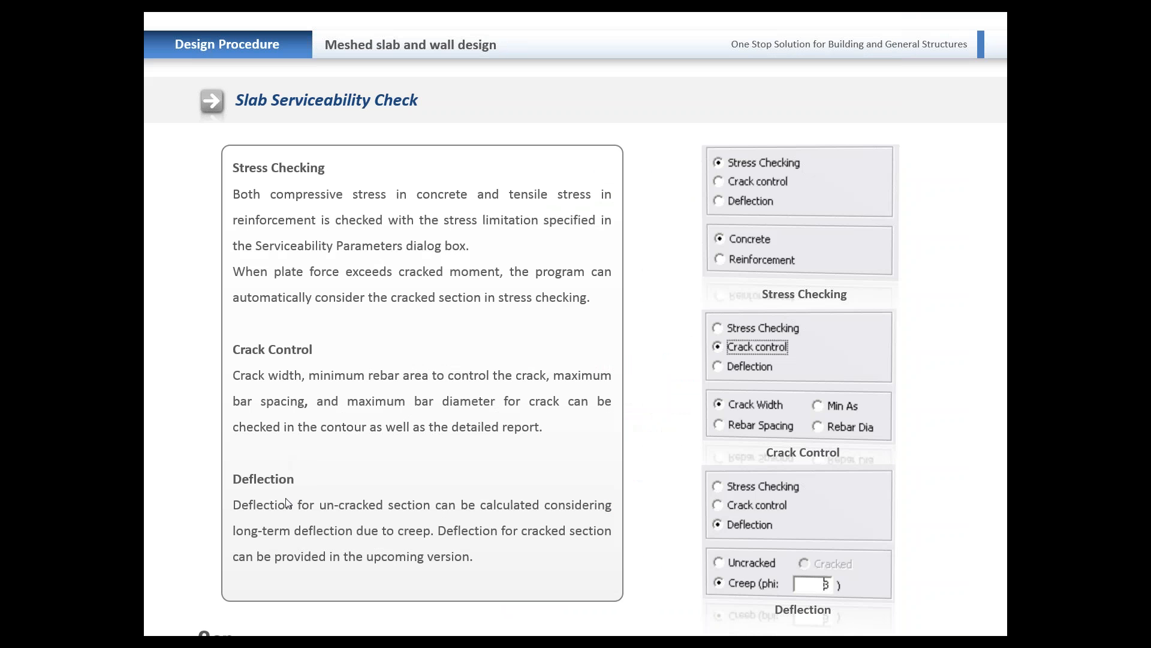
pyautogui.hotkey('alt', 'Tab')
pyautogui.hotkey('alt', 'Tab')
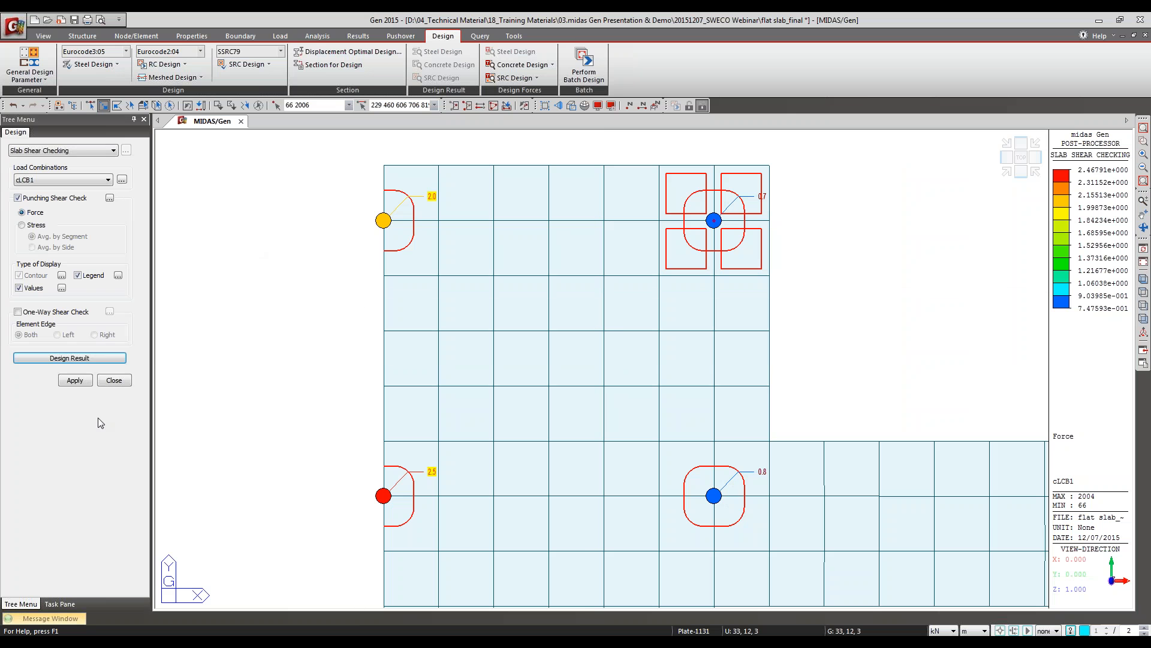
# Step: Open Slab Serviceability Checking and view its available load combinations
pyautogui.click(172, 76)
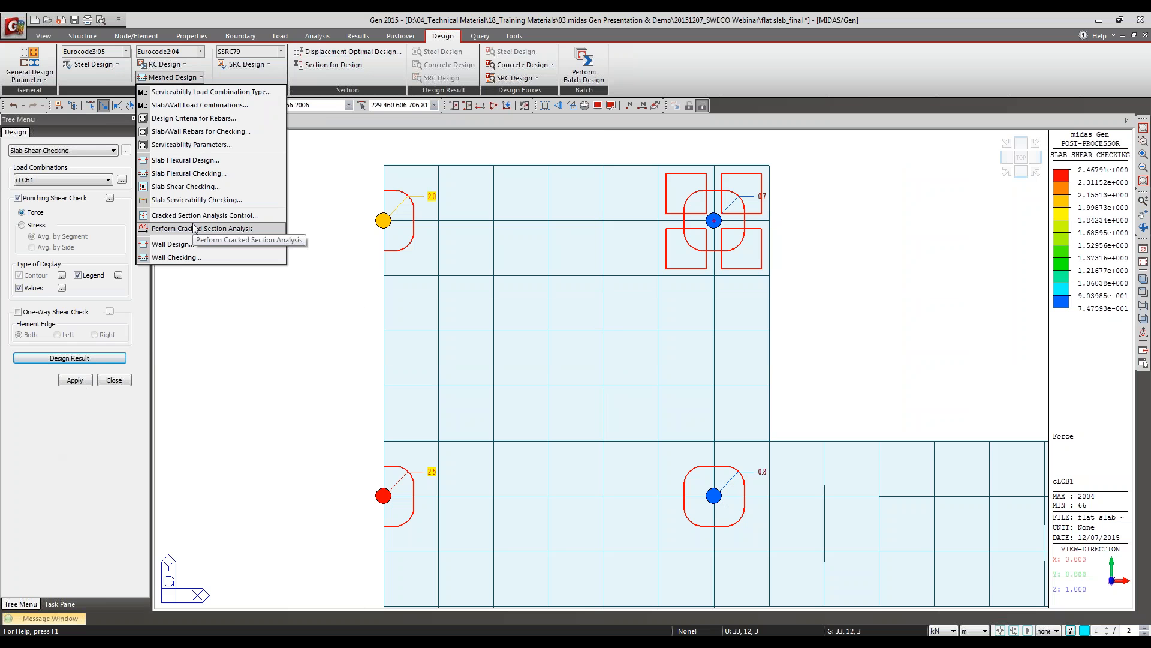
pyautogui.click(197, 201)
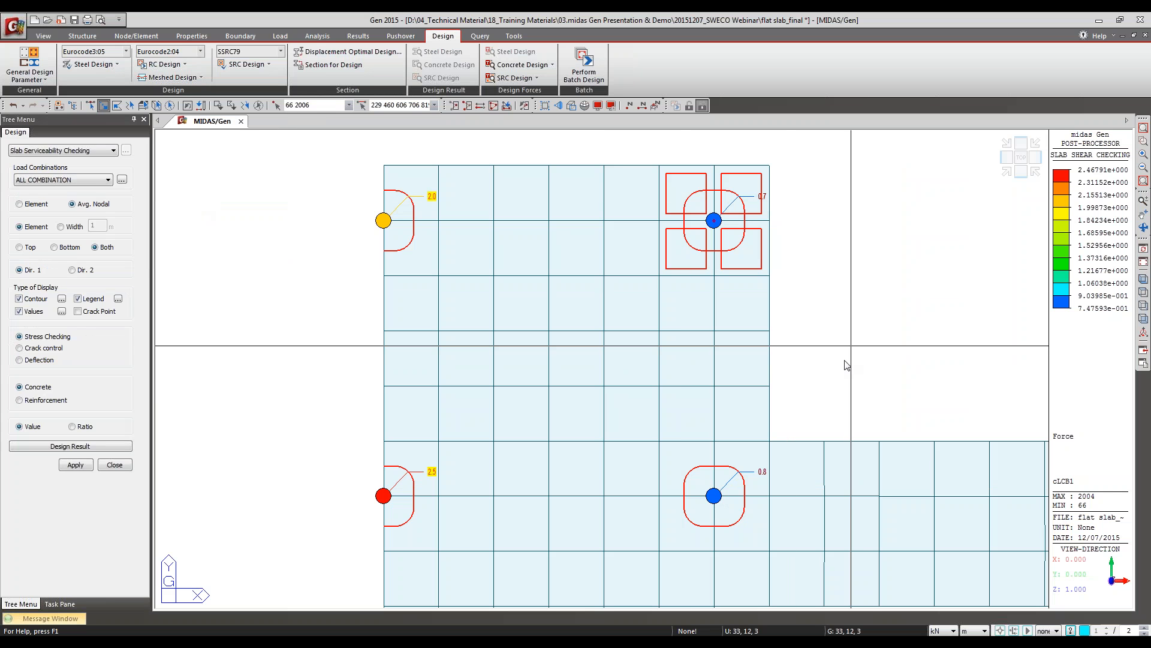
pyautogui.click(85, 178)
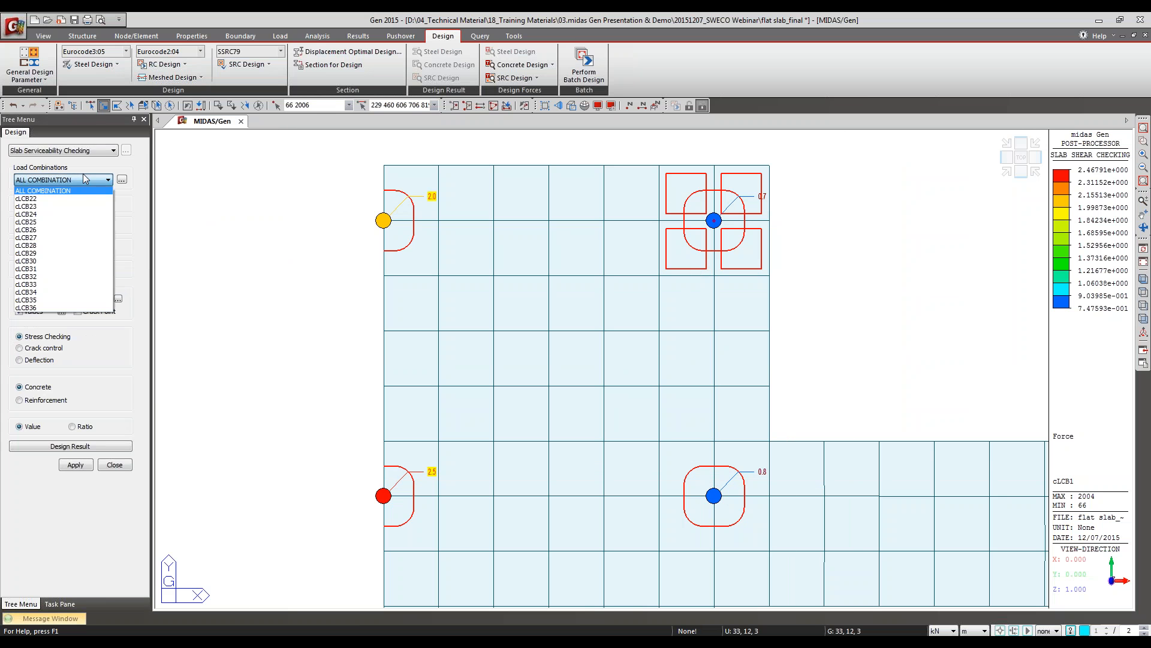
pyautogui.click(86, 178)
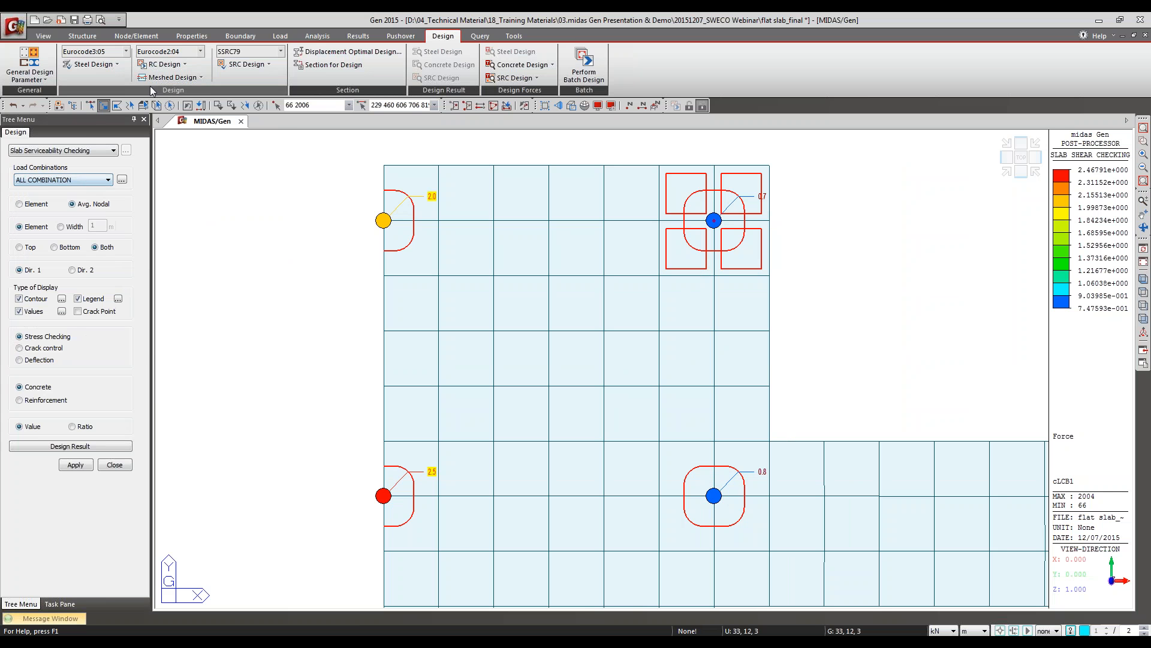
# Step: Open the meshed design Serviceability Parameters to examine the exposure class, stress, crack control and deflection settings
pyautogui.click(42, 80)
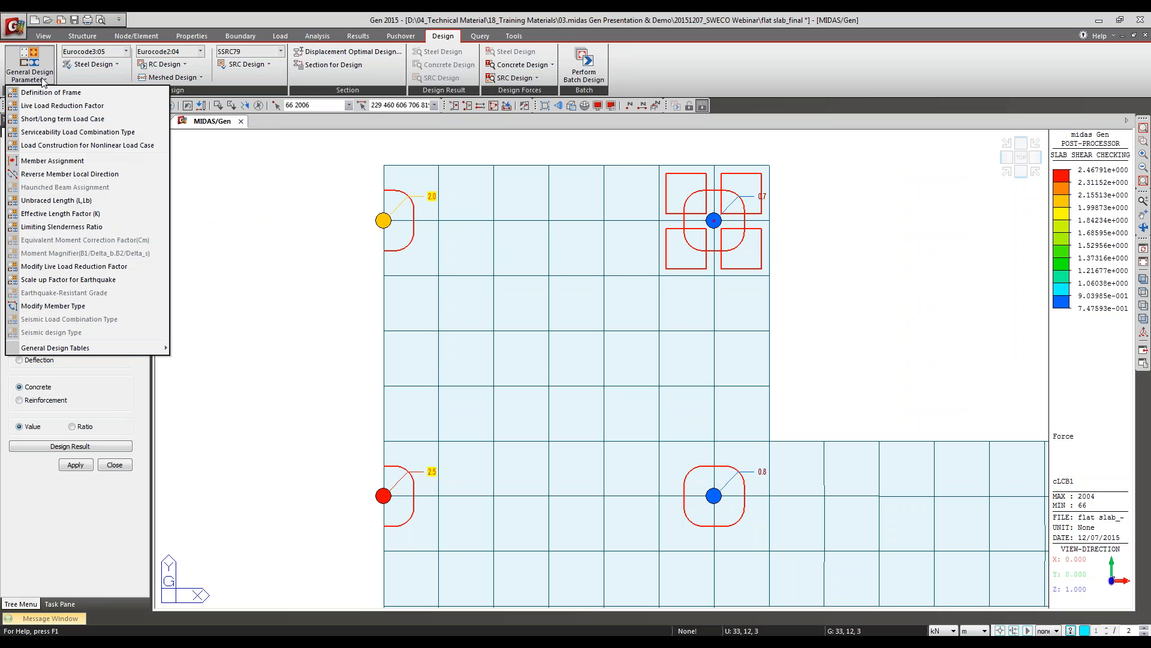
pyautogui.click(201, 77)
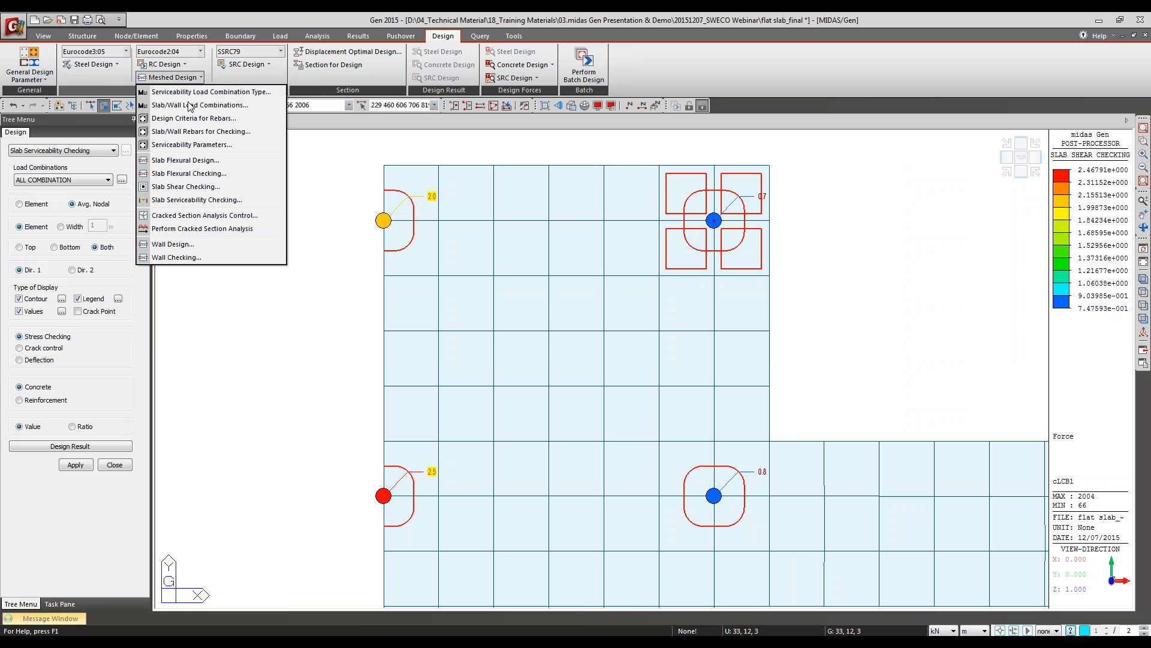
pyautogui.click(192, 145)
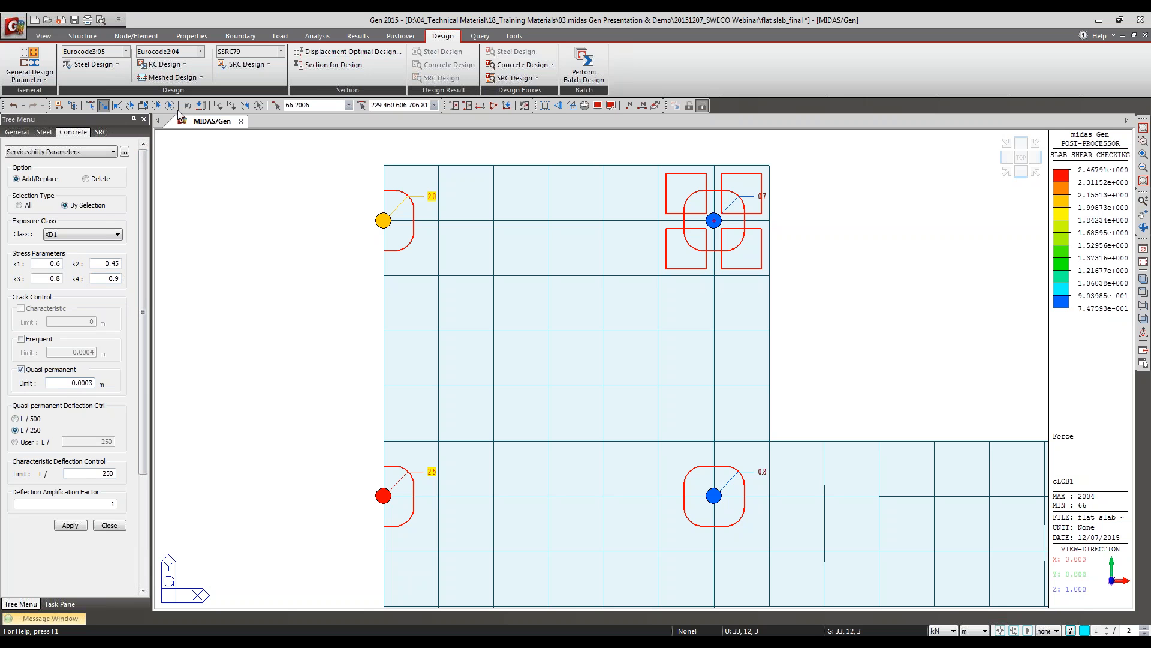
# Step: Review the quasi-permanent, frequent and characteristic assignments in Serviceability Load Combination Type, and close it
pyautogui.click(183, 78)
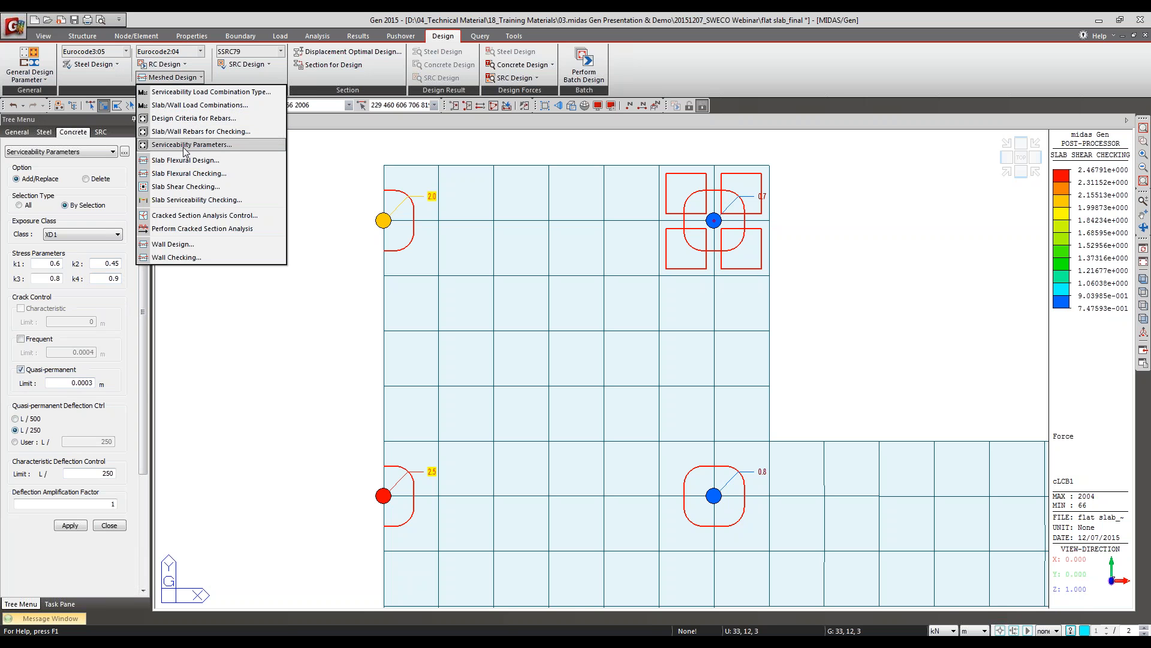
pyautogui.click(207, 92)
pyautogui.click(609, 244)
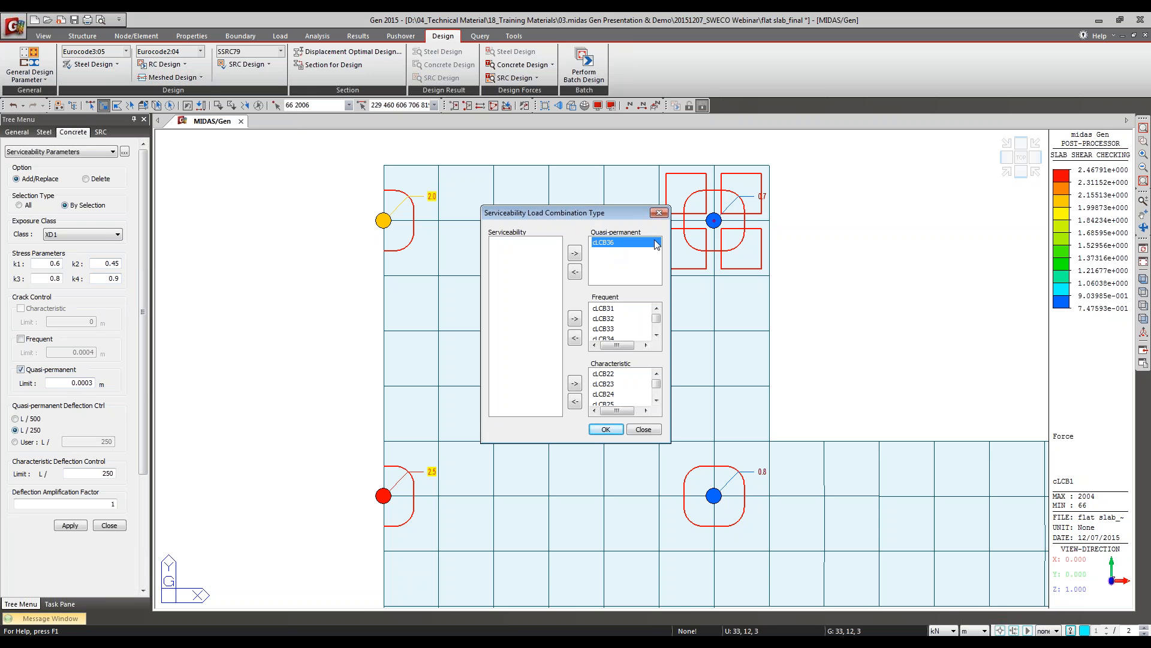
pyautogui.click(623, 375)
pyautogui.click(645, 430)
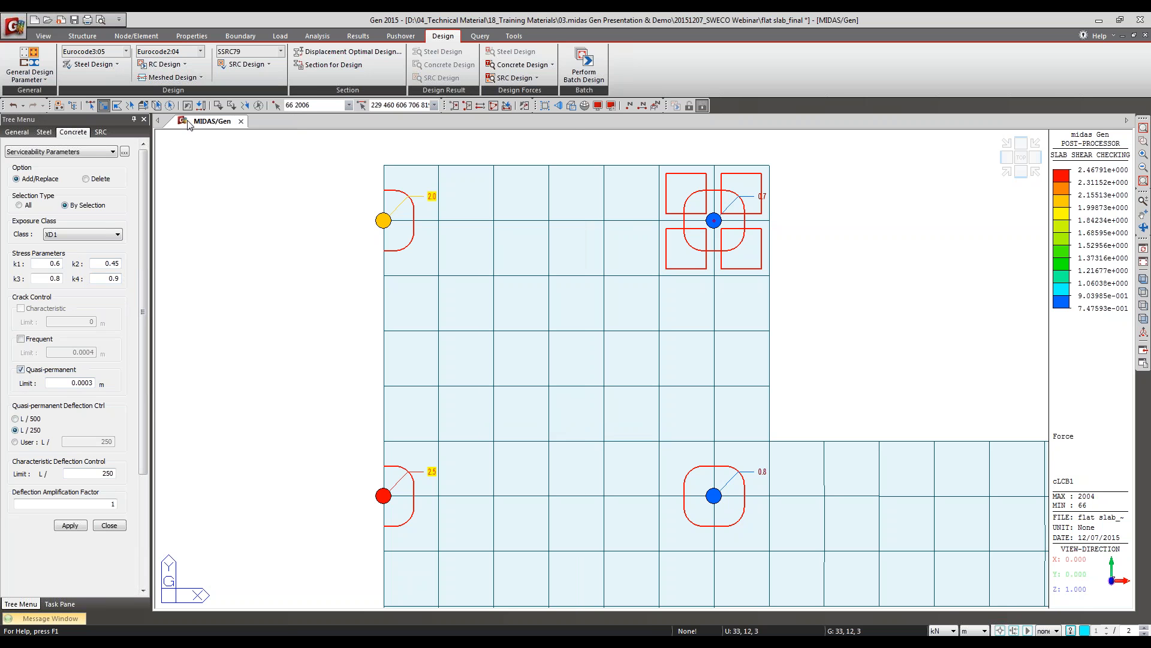
# Step: Display the direction 1 concrete stress checking contour for cLCB22 with average nodal results, and turn the value labels off
pyautogui.click(172, 77)
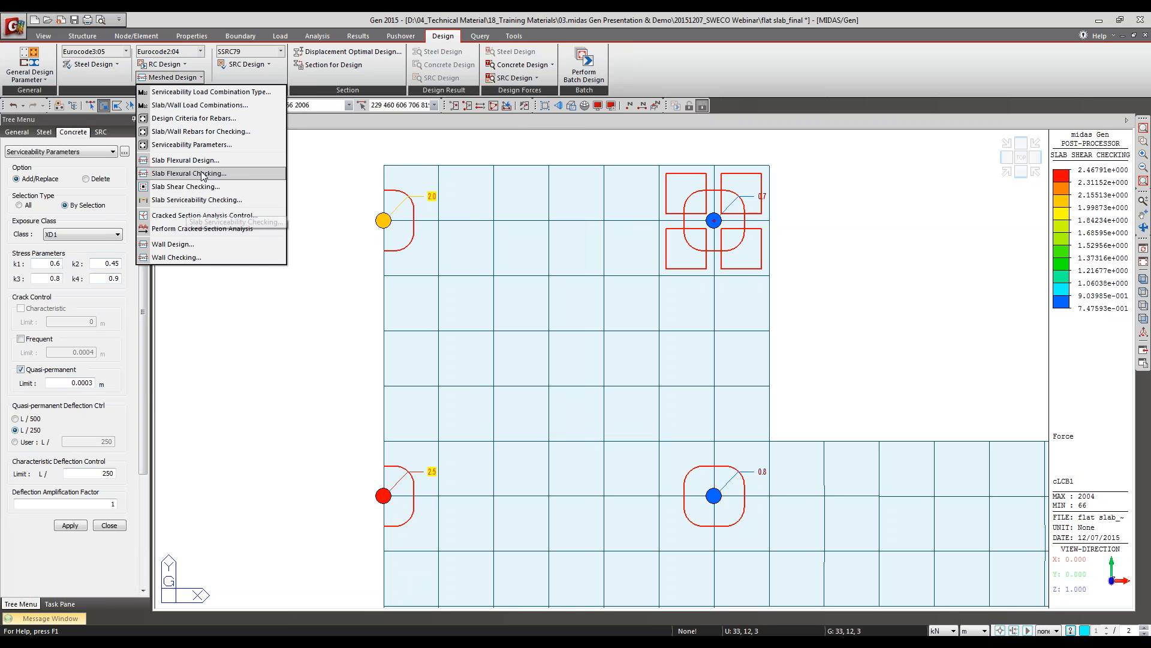
pyautogui.click(204, 200)
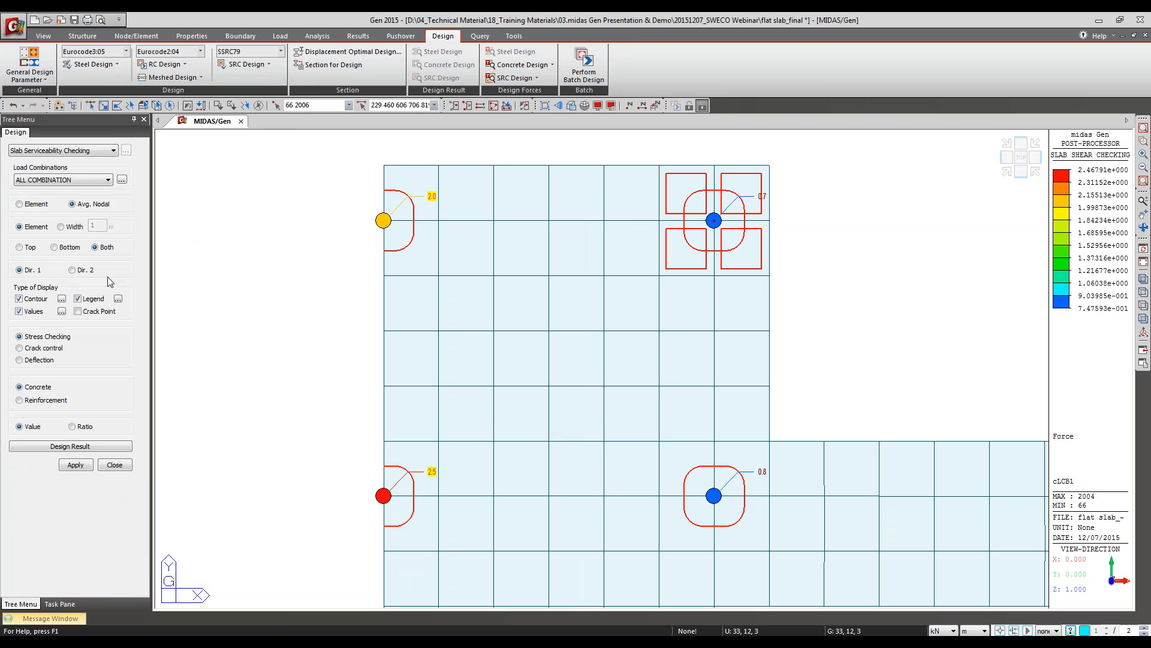
pyautogui.click(95, 180)
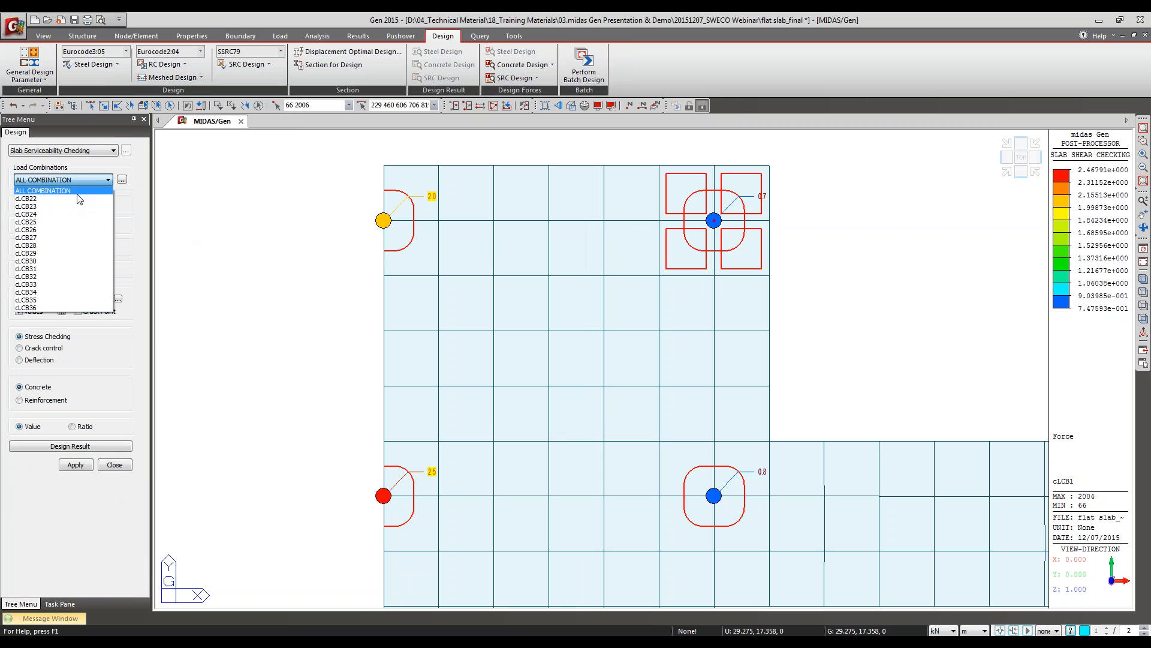
pyautogui.click(77, 198)
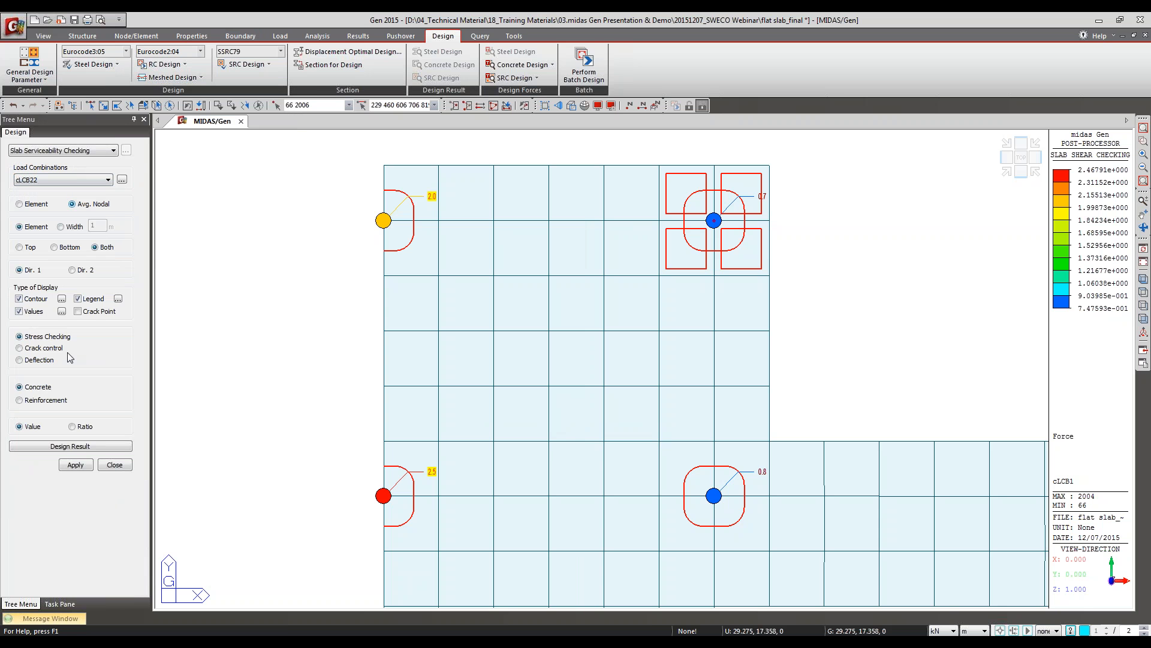
pyautogui.click(77, 466)
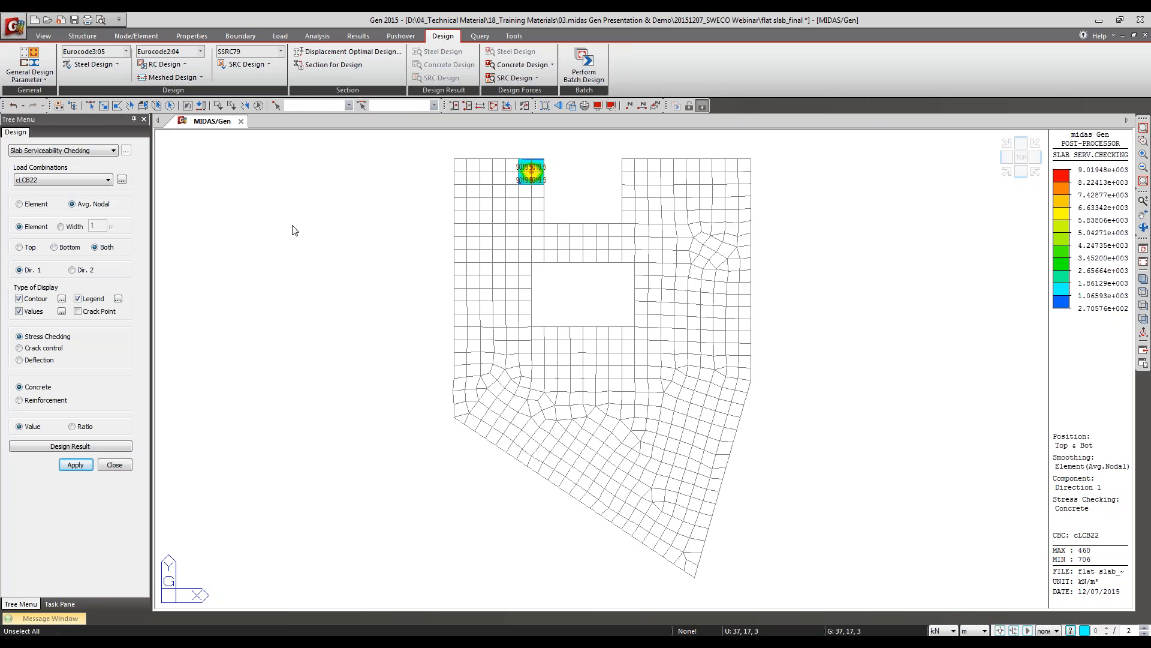
pyautogui.click(34, 312)
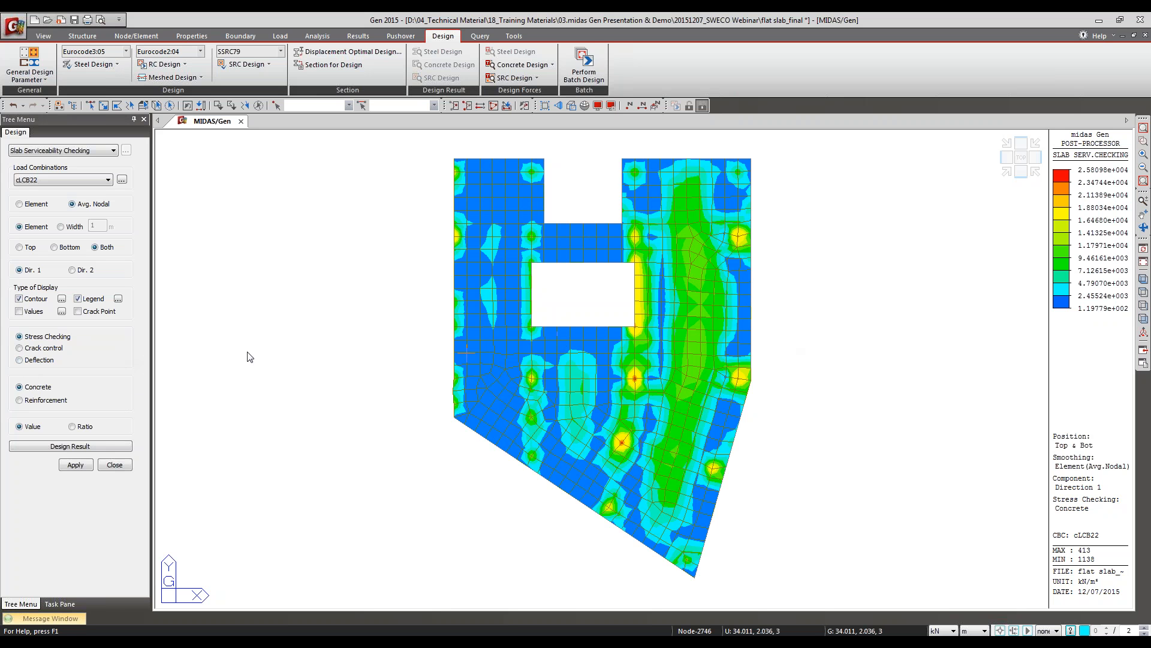
# Step: Select slab element 413 beside the column below the opening and open its serviceability stress design result report
pyautogui.click(104, 106)
pyautogui.click(639, 382)
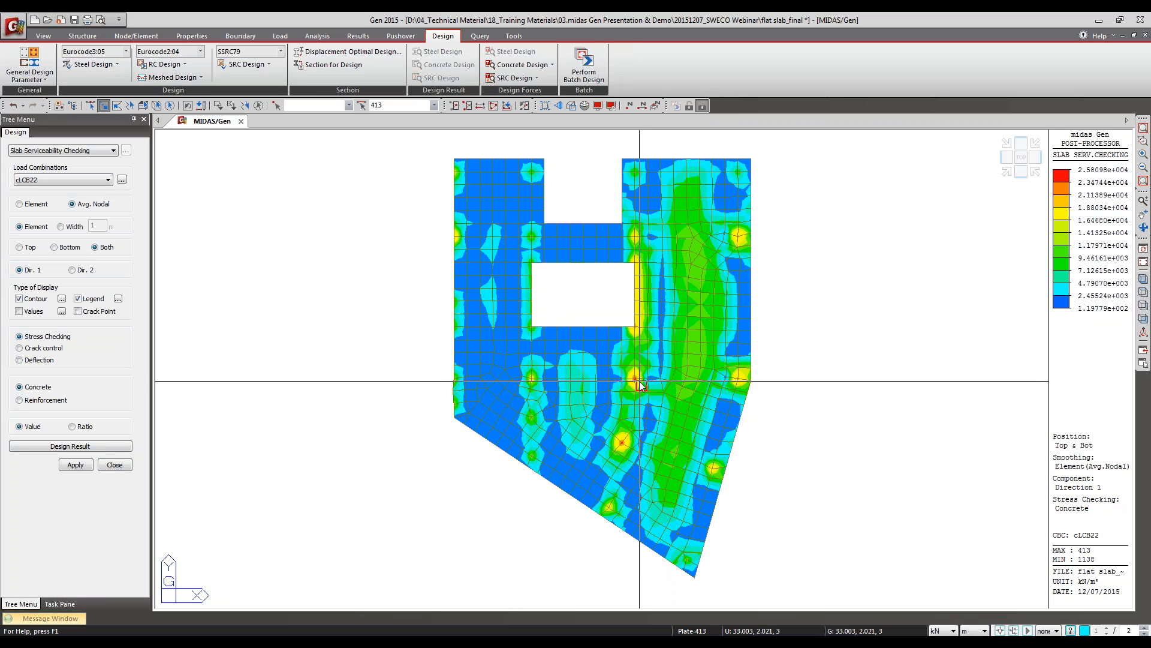
pyautogui.click(52, 446)
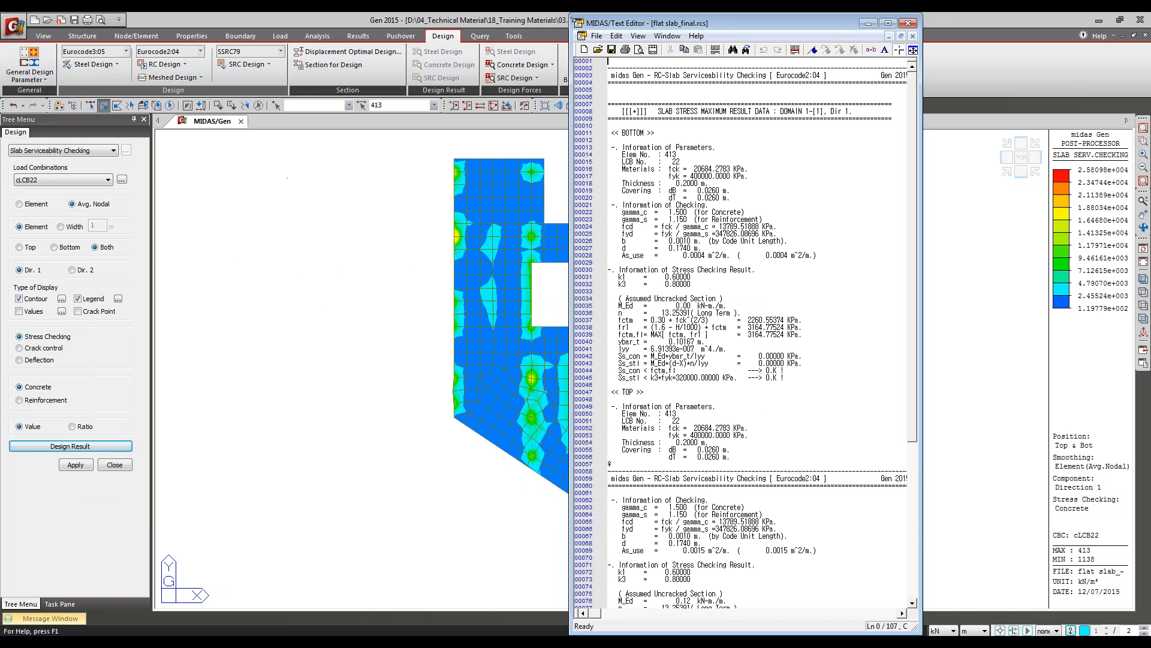
# Step: Mark the Assumed Uncracked Section and Ss_con lines of the bottom stress check in the serviceability report
pyautogui.click(849, 164)
pyautogui.click(675, 149)
pyautogui.click(668, 154)
pyautogui.click(731, 294)
pyautogui.click(796, 53)
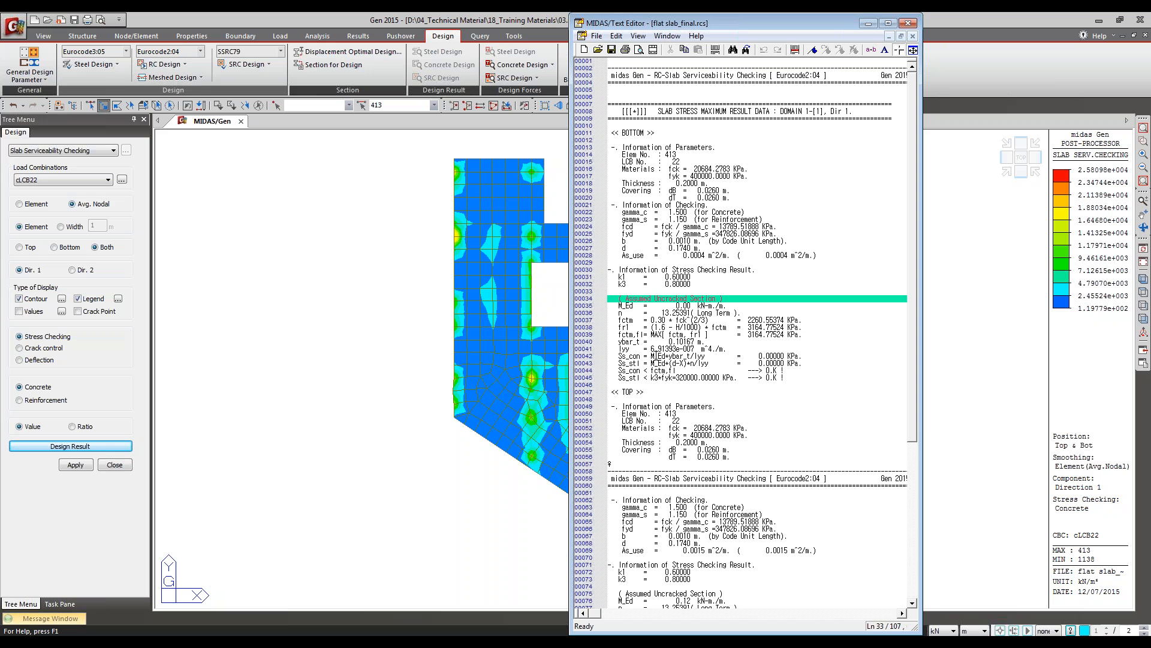
pyautogui.click(582, 359)
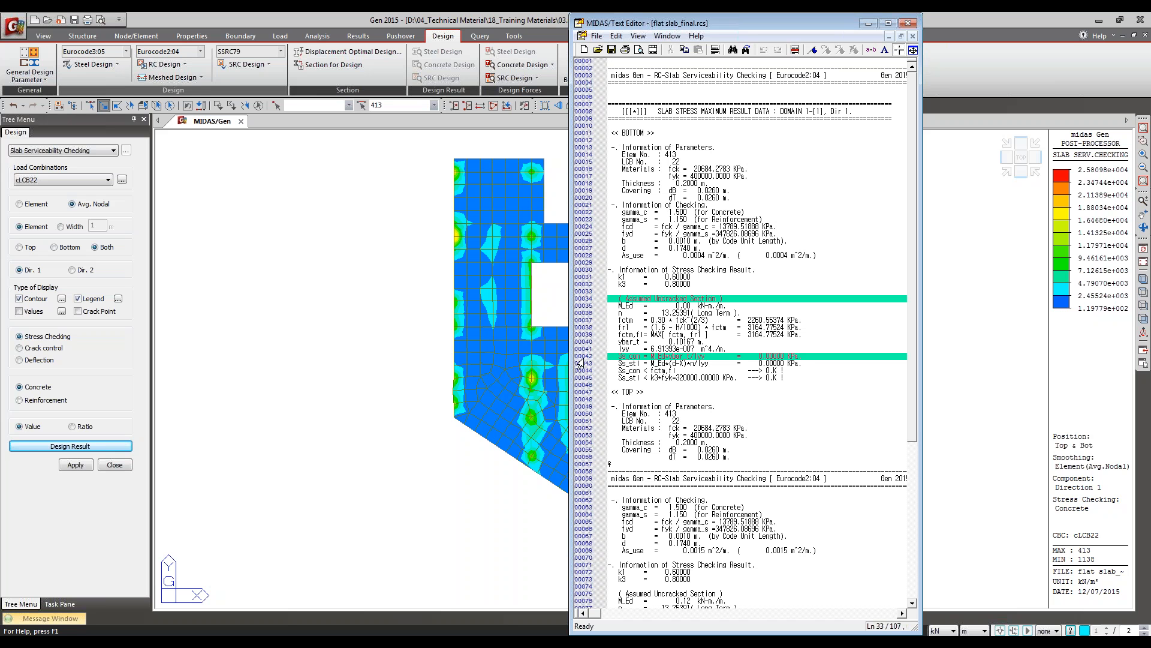
# Step: Mark the Ss_stl line of the bottom stress check in the serviceability report and read the limit comparisons below it
pyautogui.click(621, 363)
pyautogui.click(795, 53)
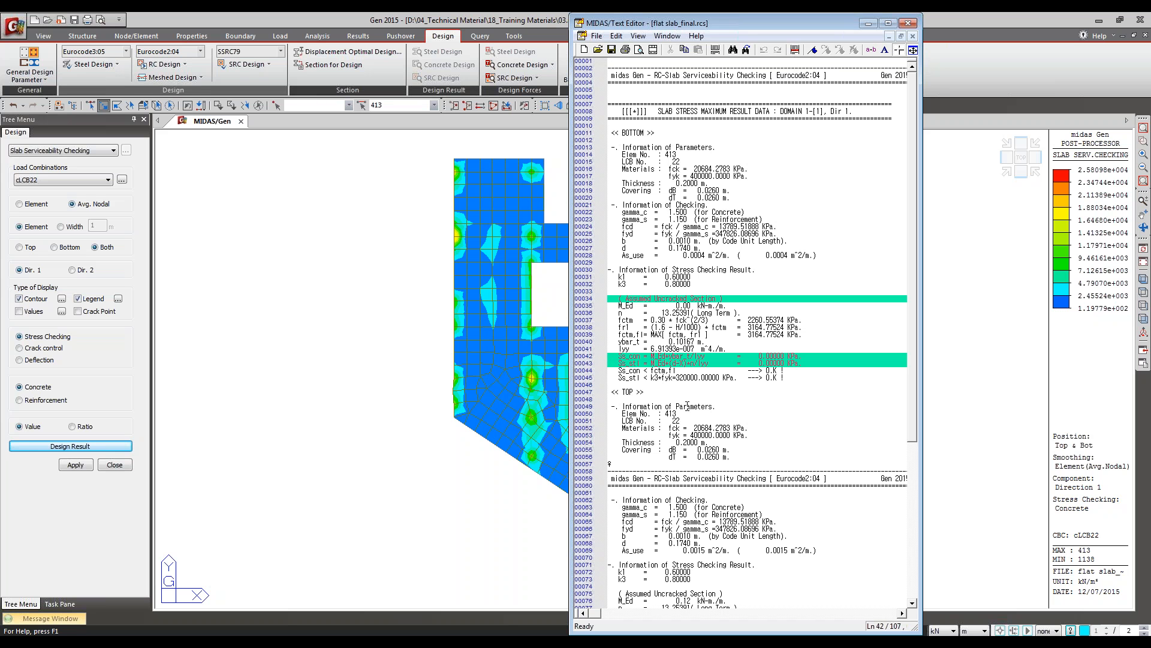
pyautogui.scroll(-2, 690, 406)
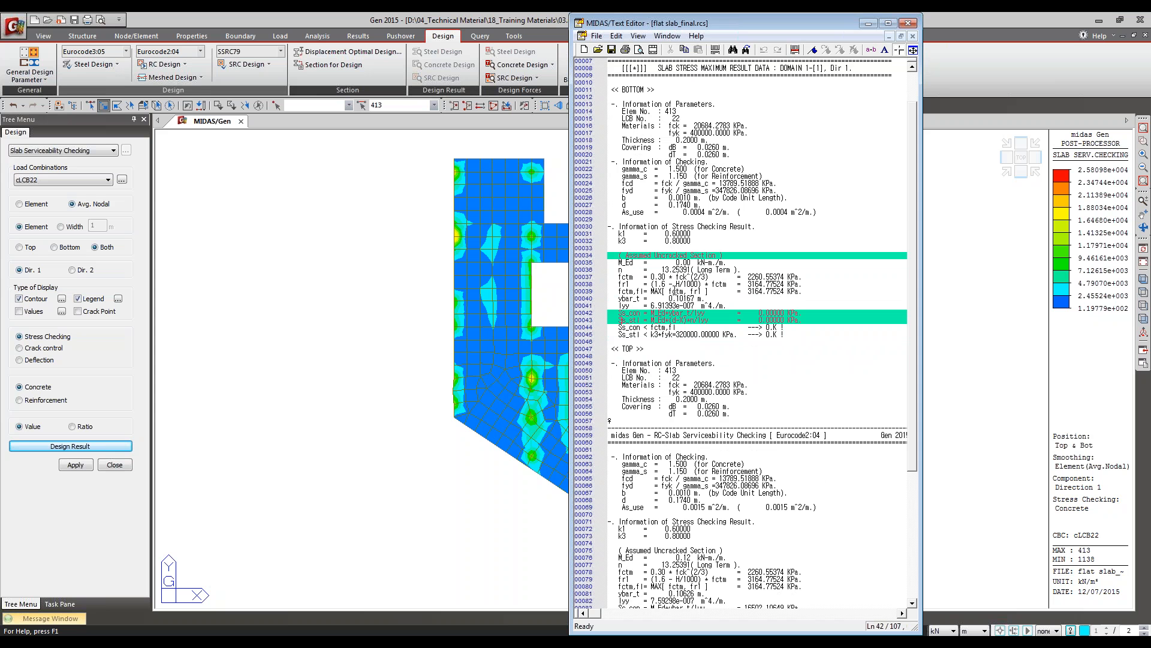
pyautogui.scroll(-1, 710, 325)
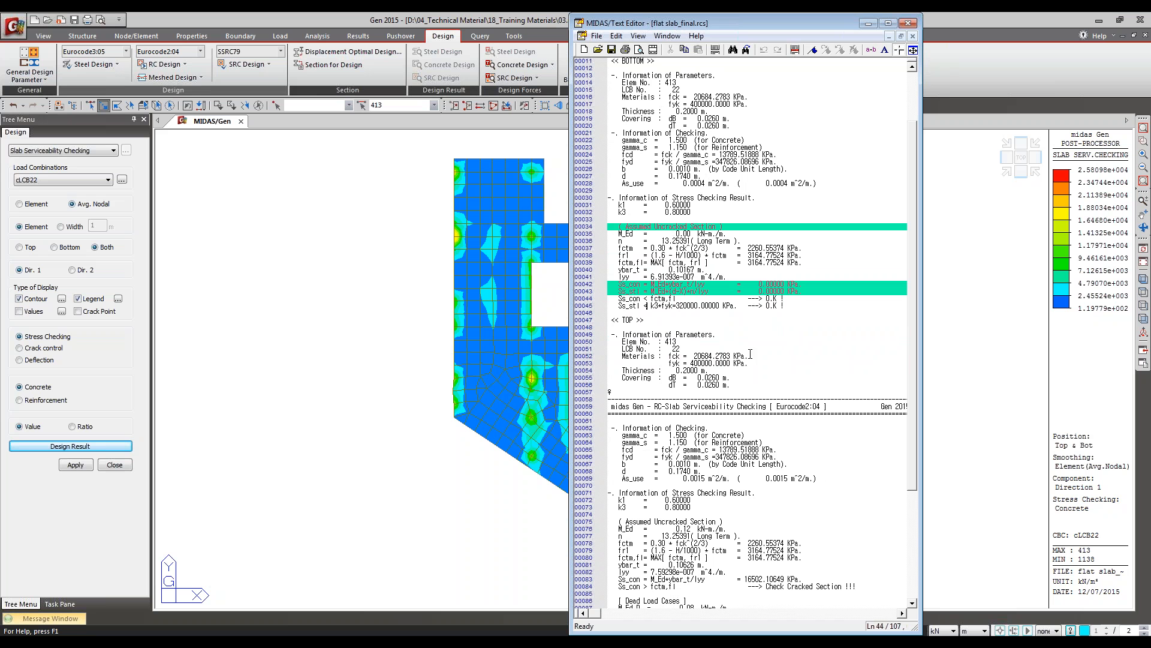
# Step: Mark the Assumed Uncracked Section, Ss_con and Ss_con > fctm,fl lines of the top stress check
pyautogui.scroll(-8, 655, 321)
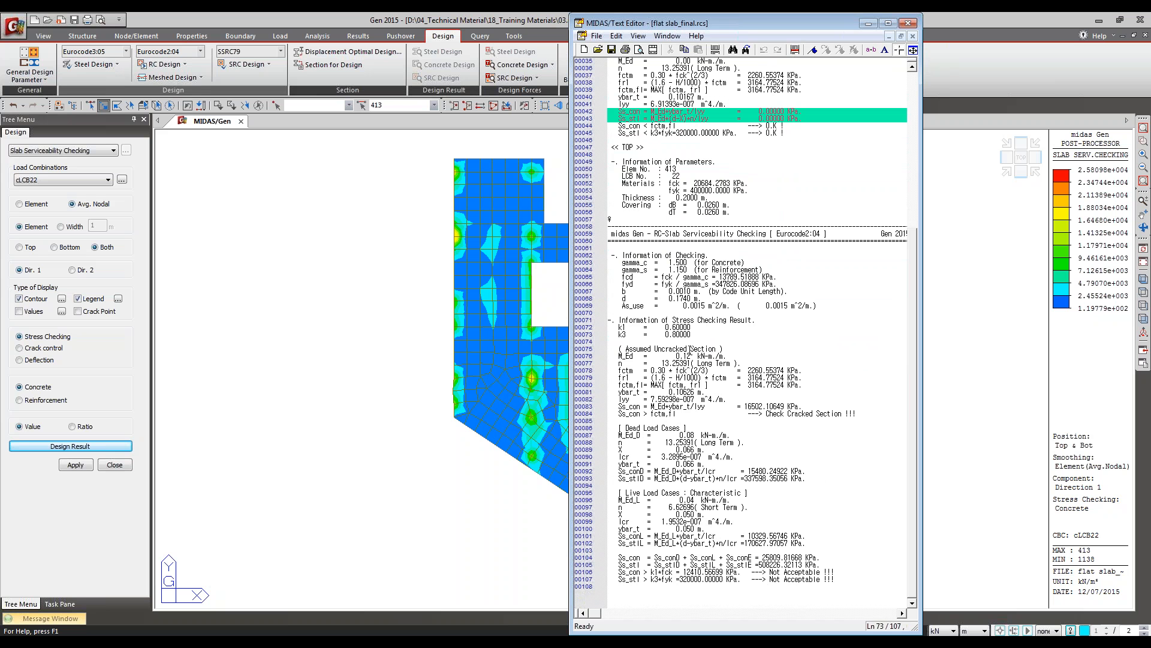
pyautogui.click(795, 50)
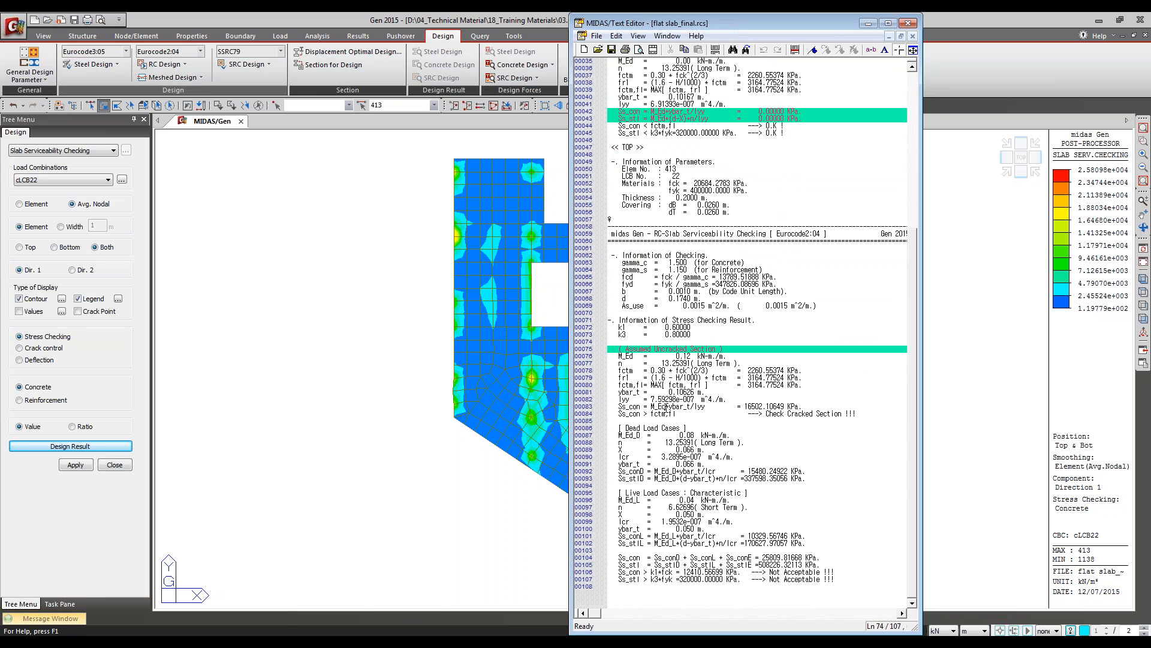
pyautogui.click(795, 50)
pyautogui.click(663, 413)
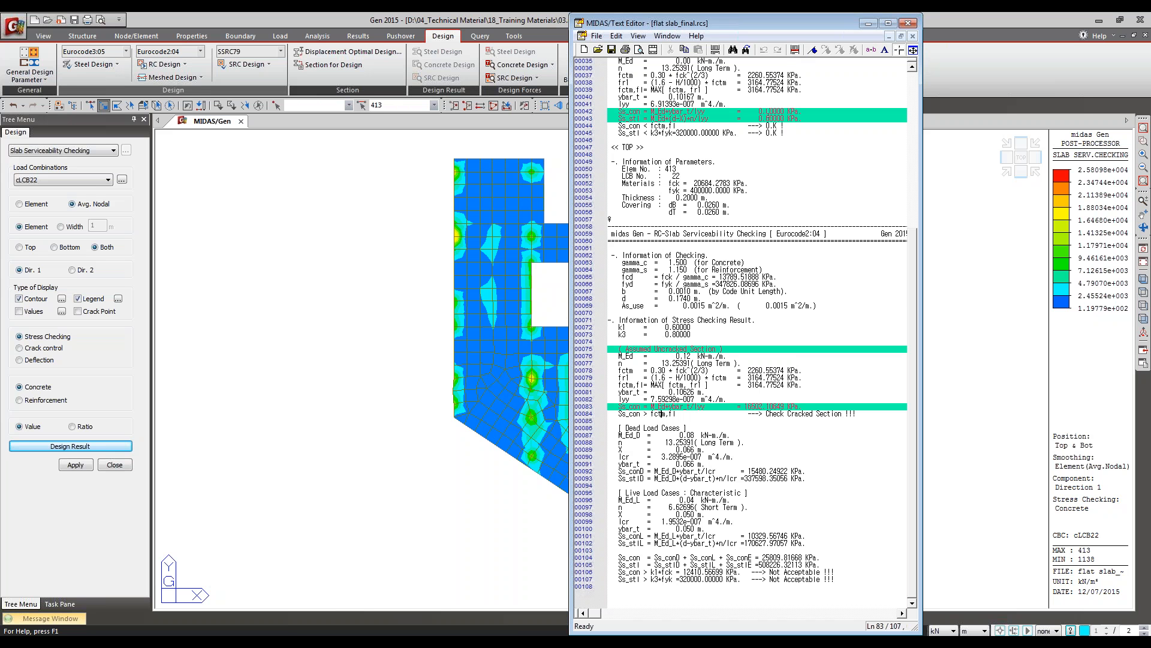
pyautogui.click(795, 50)
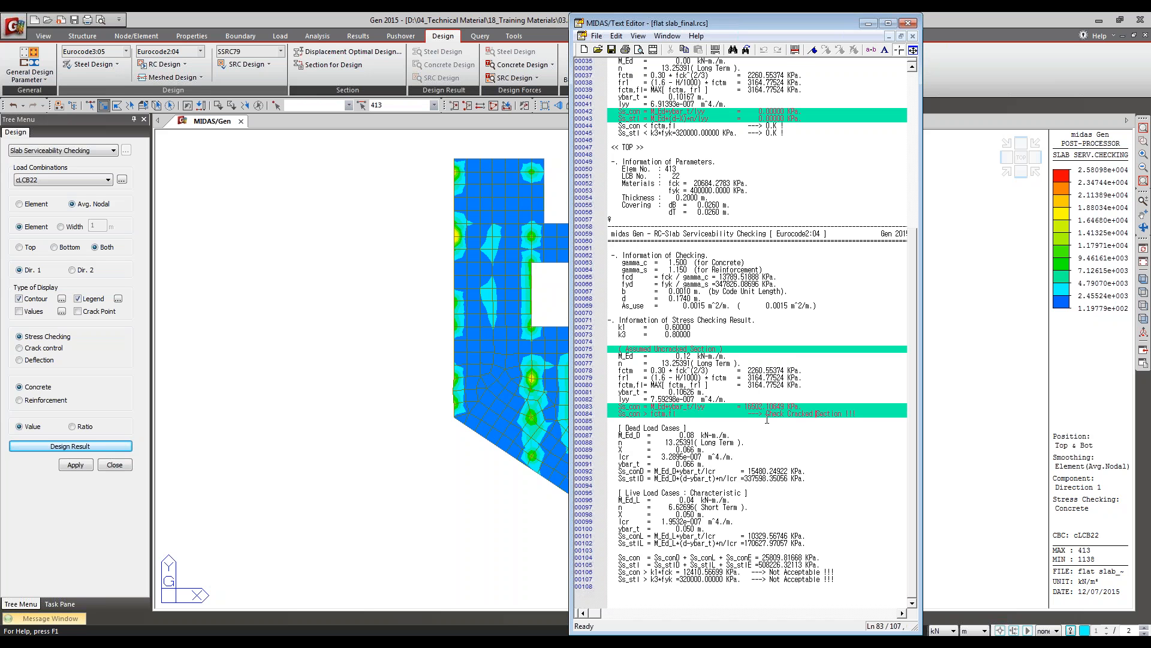
# Step: Mark the long-term n line under Dead Load Cases and the short-term n line under Live Load Cases
pyautogui.scroll(-3, 745, 414)
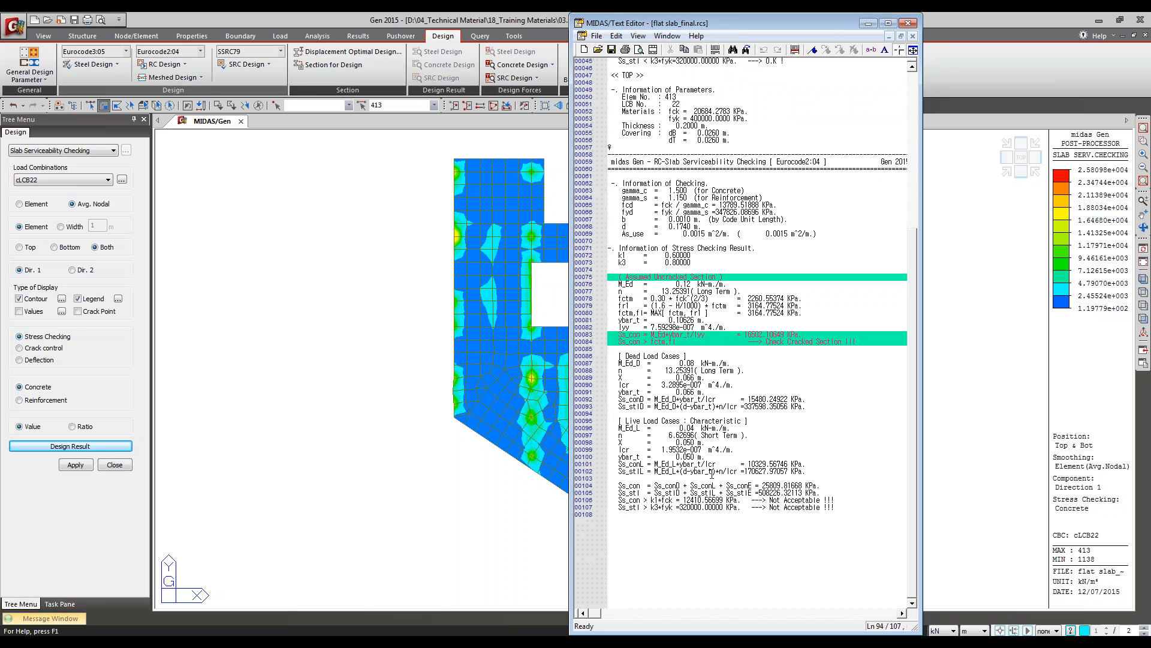
pyautogui.click(671, 436)
pyautogui.click(685, 366)
pyautogui.click(795, 50)
pyautogui.click(700, 437)
pyautogui.click(795, 50)
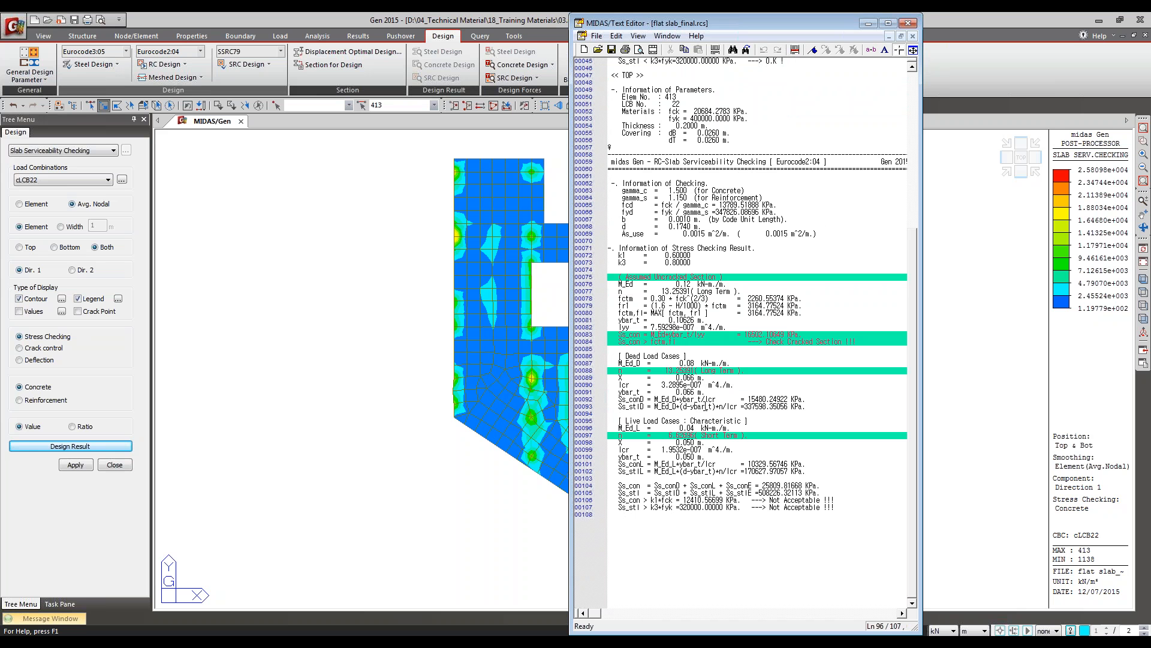
# Step: Review the load case assignments in Short/Long term Load Case and close the dialog
pyautogui.click(189, 78)
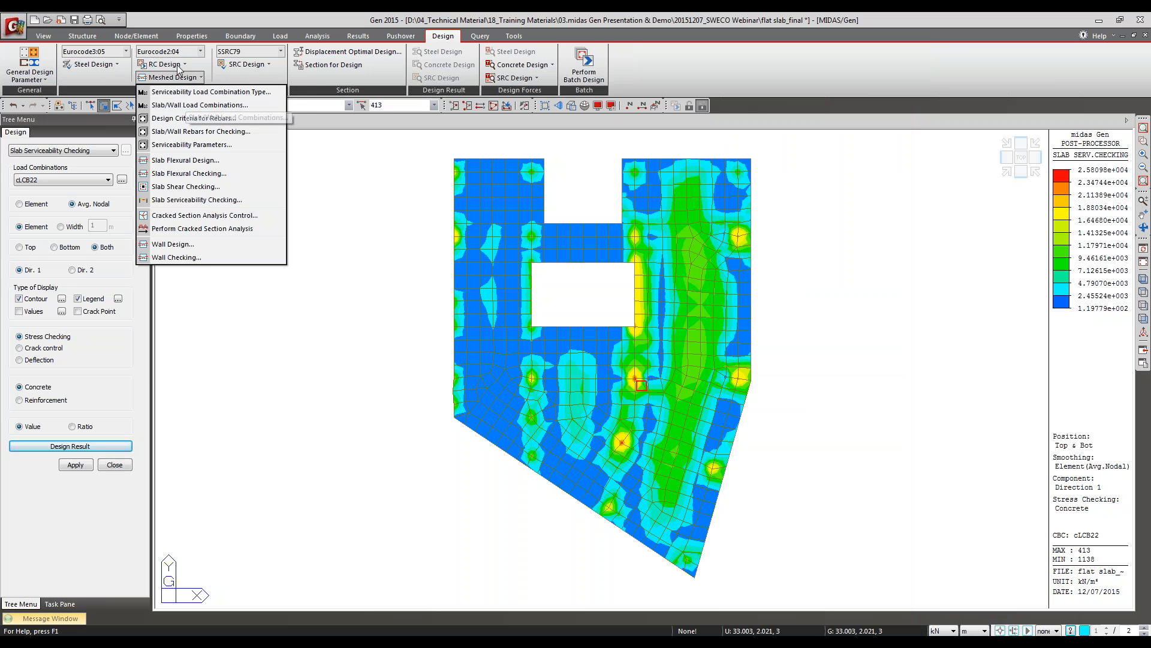
pyautogui.click(178, 66)
pyautogui.click(26, 68)
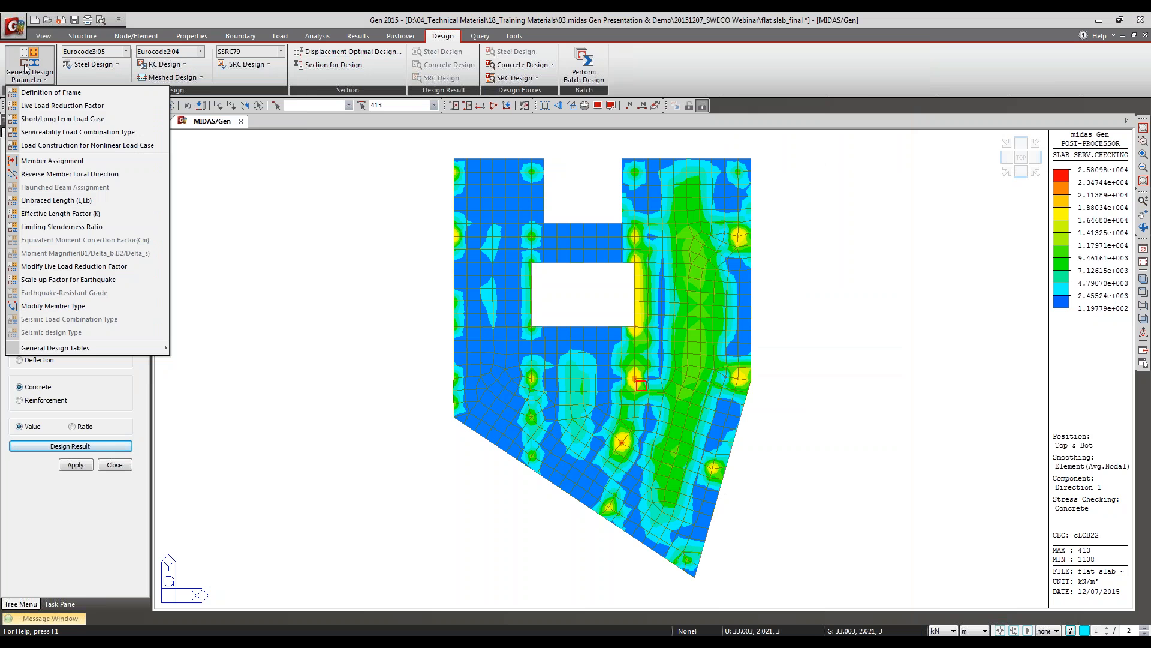
pyautogui.click(86, 119)
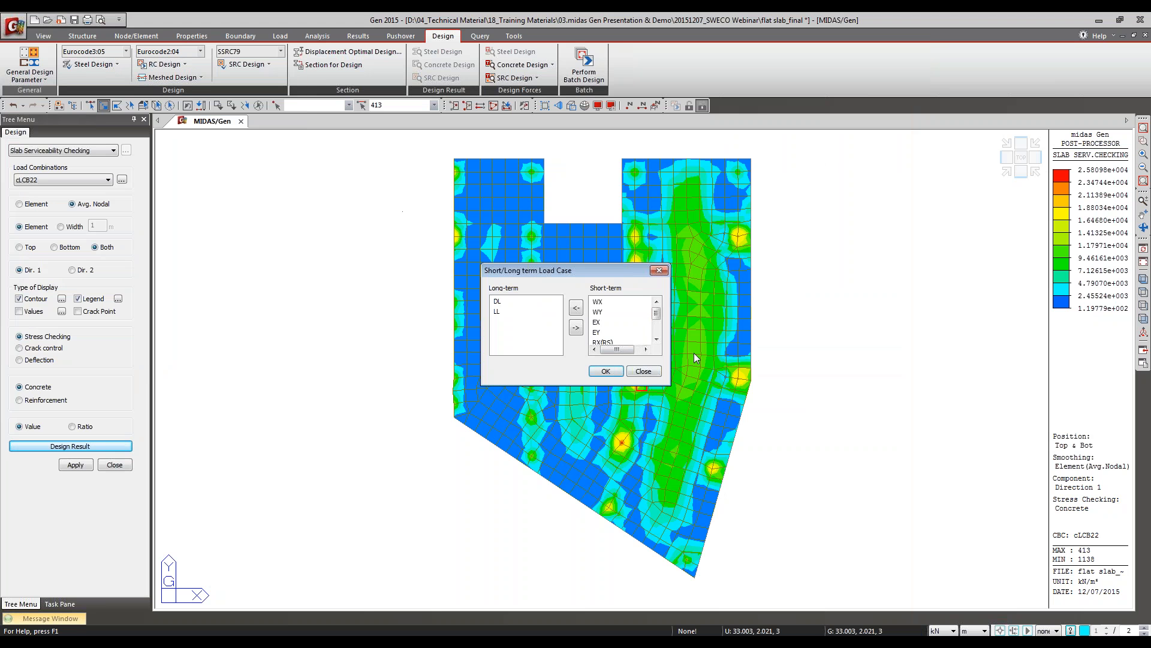
pyautogui.click(645, 375)
# Step: Return to the serviceability report and mark the Ss_conD and Ss_stlD lines of the dead load cases
pyautogui.click(526, 641)
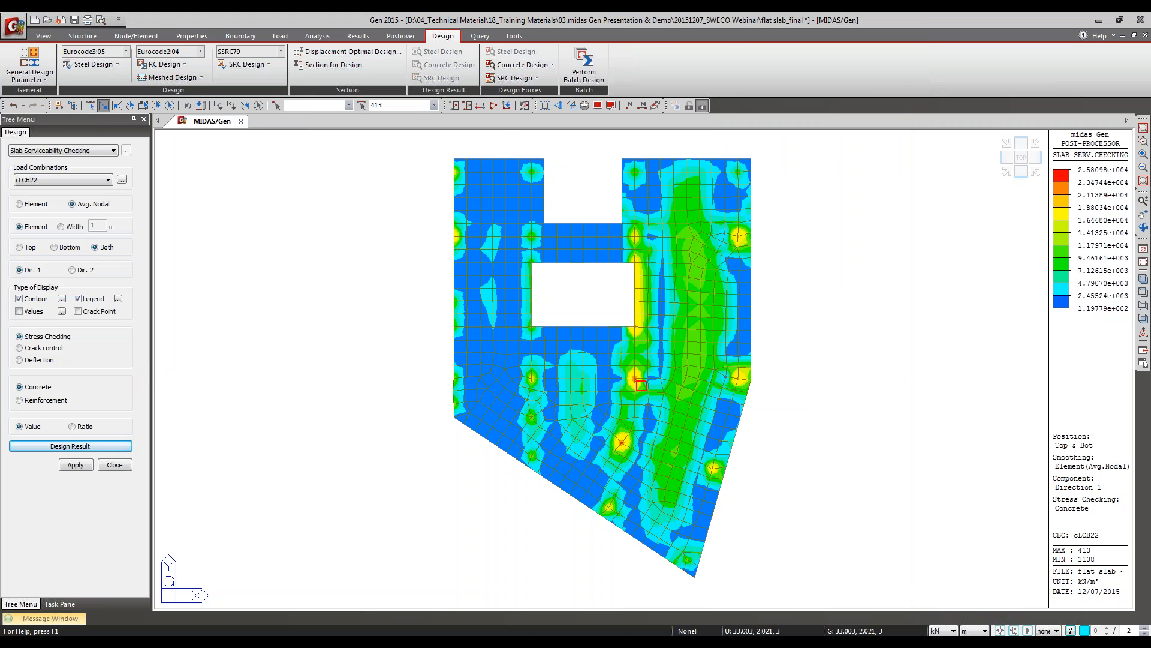
pyautogui.click(541, 622)
pyautogui.click(536, 642)
pyautogui.click(722, 514)
pyautogui.click(702, 435)
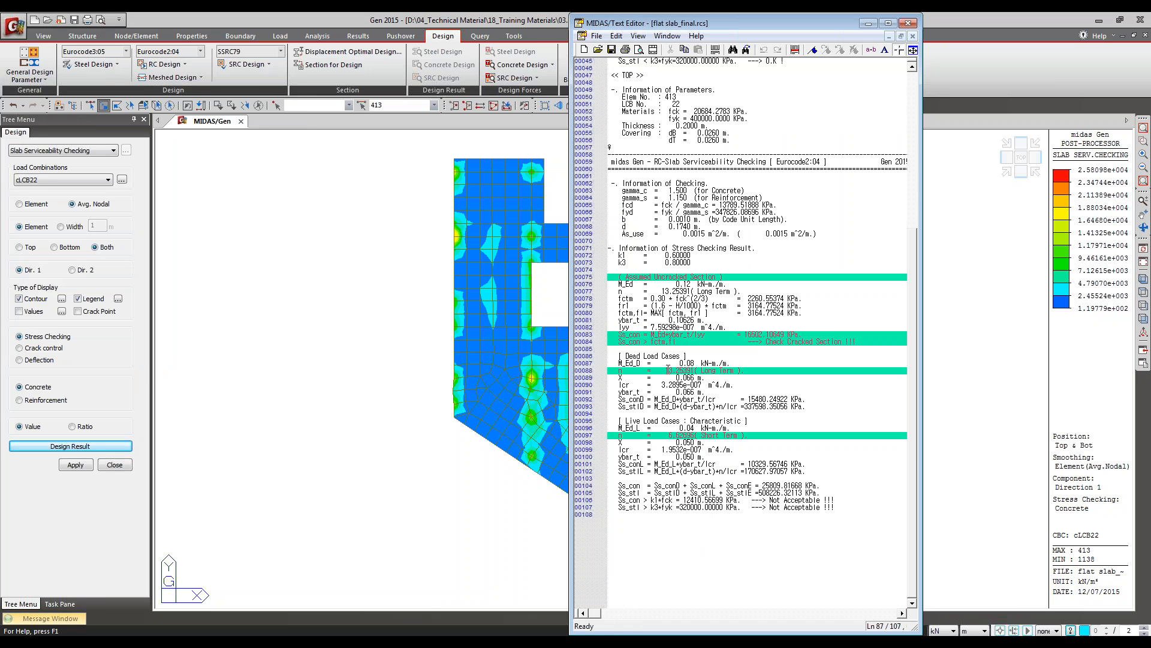
pyautogui.click(648, 399)
pyautogui.click(795, 49)
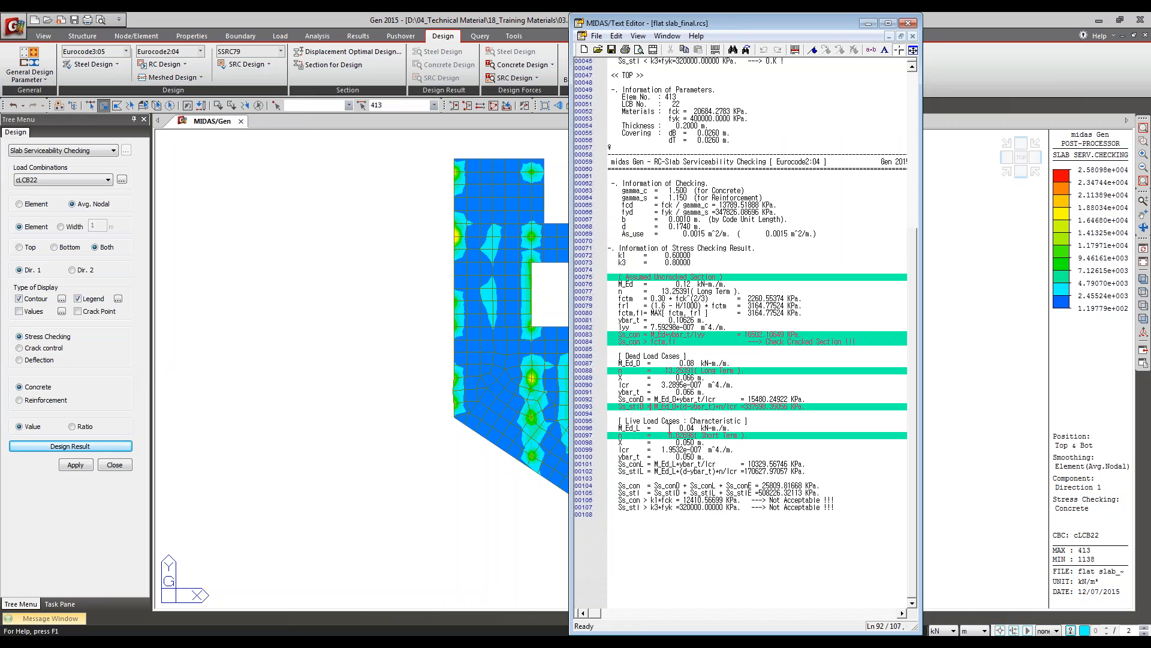
pyautogui.click(795, 49)
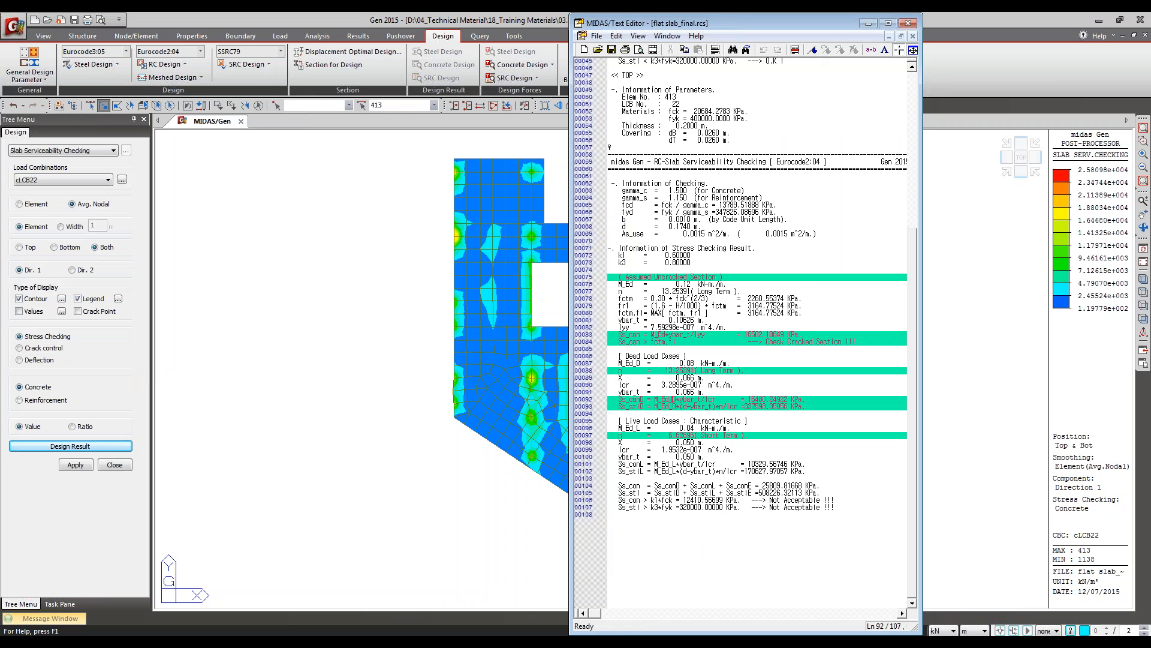
# Step: Mark the Ss_conL and Ss_stlL lines of the characteristic live load cases in the report
pyautogui.click(640, 466)
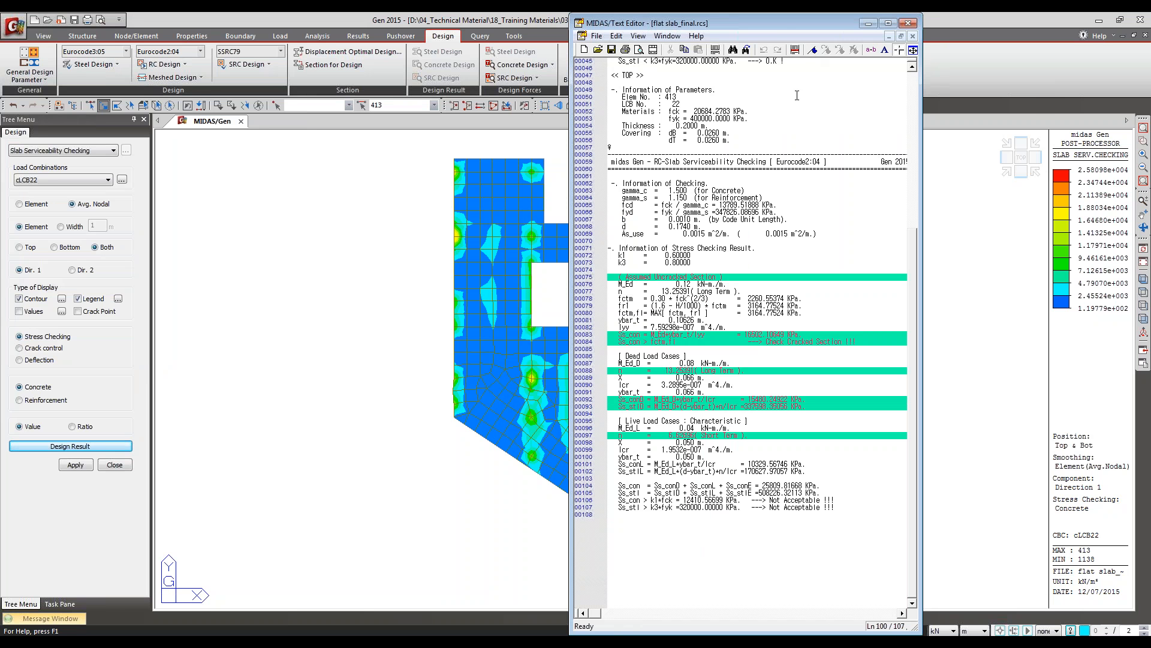
pyautogui.click(795, 49)
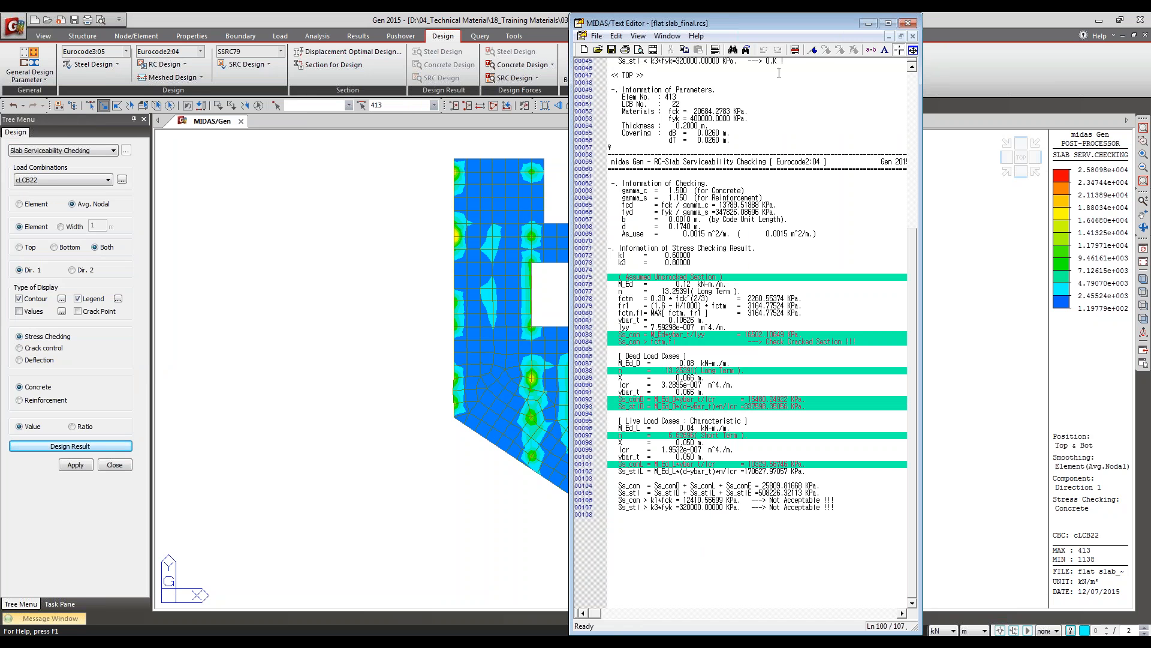
pyautogui.click(795, 49)
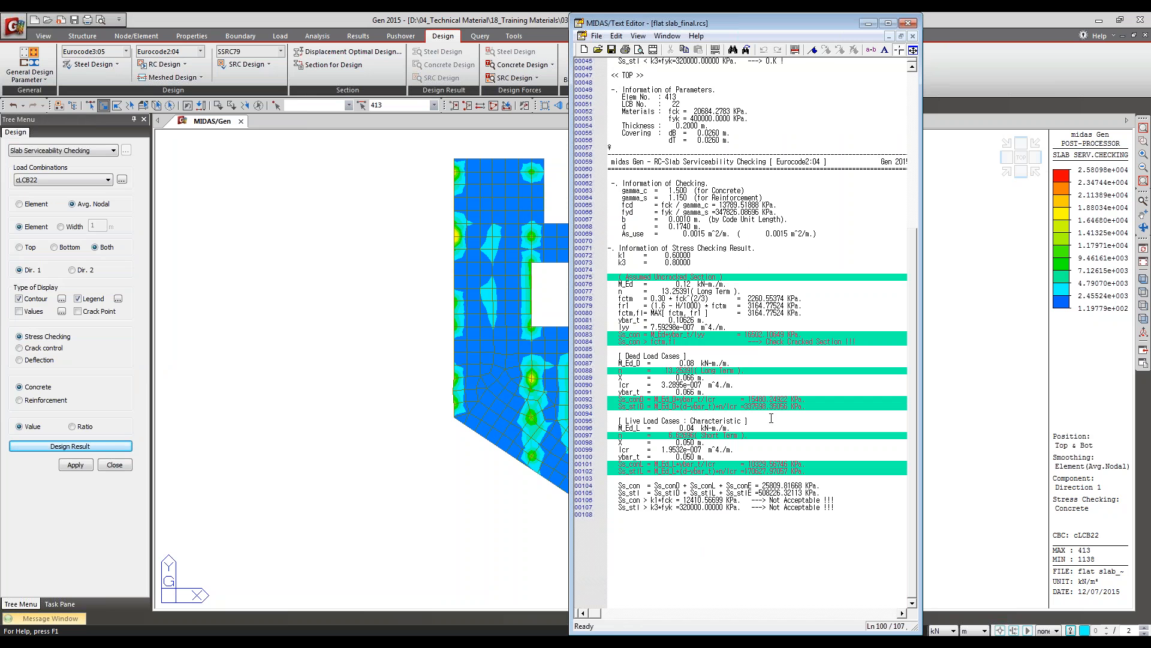
pyautogui.moveTo(723, 476); pyautogui.dragTo(722, 474)
pyautogui.click(720, 474)
# Step: Mark the combined Ss_con and Ss_stl summation lines near the report's end, and close the report
pyautogui.click(662, 370)
pyautogui.click(692, 427)
pyautogui.click(709, 515)
pyautogui.moveTo(620, 482); pyautogui.dragTo(826, 493)
pyautogui.click(795, 50)
pyautogui.click(634, 493)
pyautogui.click(795, 50)
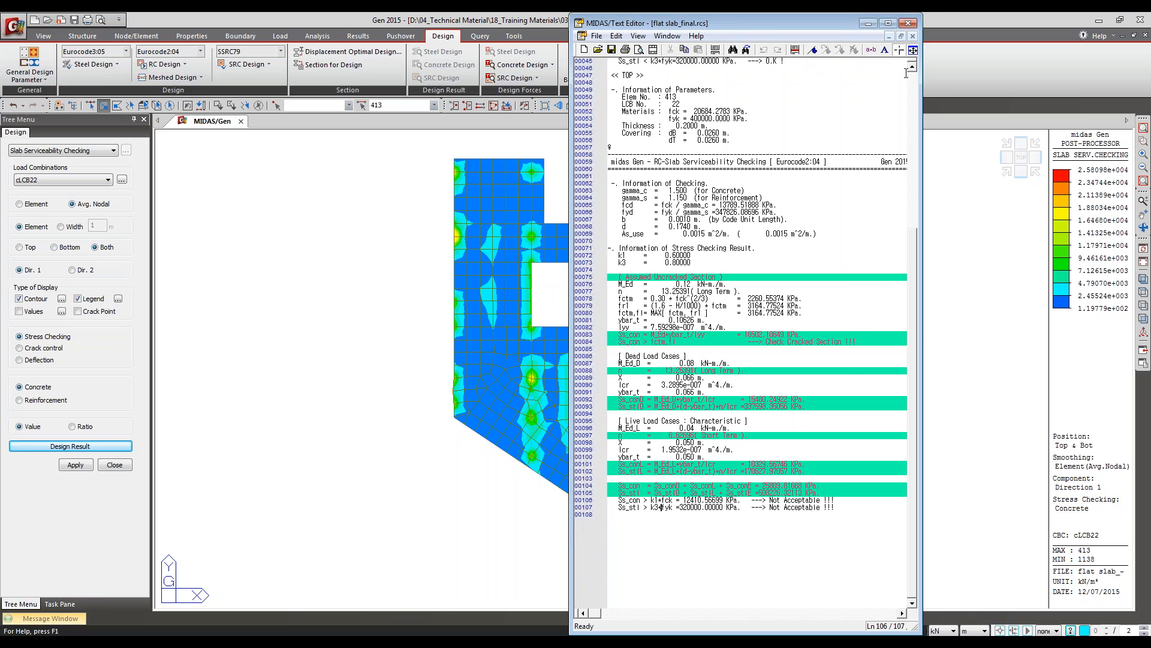
pyautogui.click(909, 23)
pyautogui.click(805, 355)
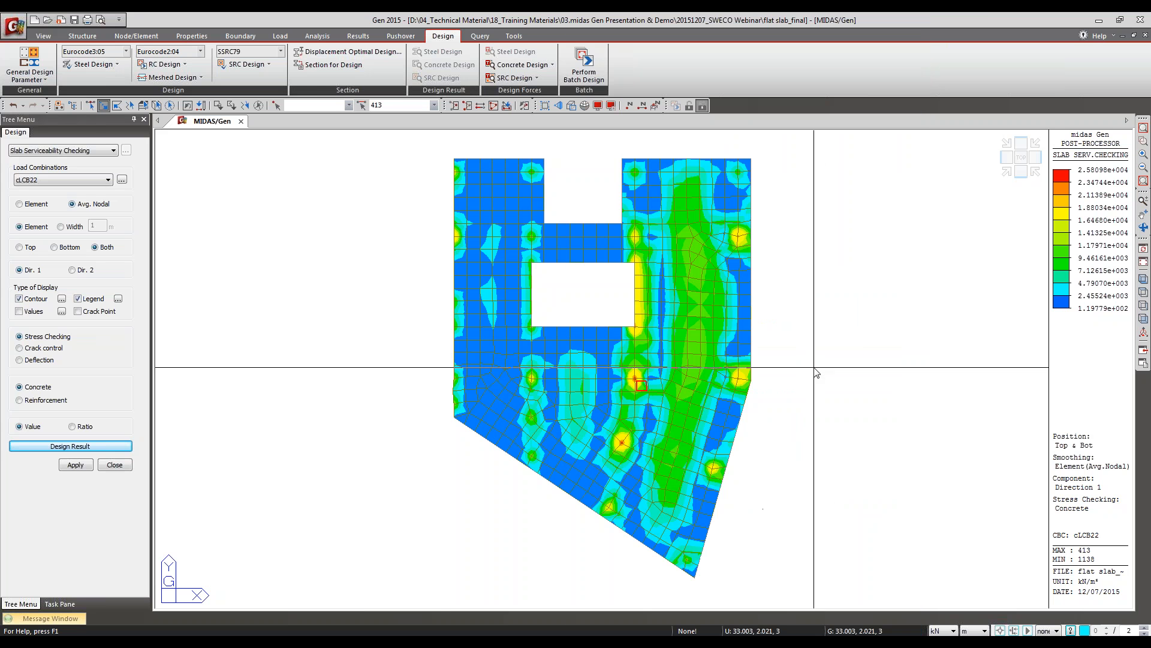
# Step: Clear the element selection and run the direction 1 crack control check for cLCB36, displaying Crack Width as Ratio
pyautogui.click(72, 427)
pyautogui.click(257, 108)
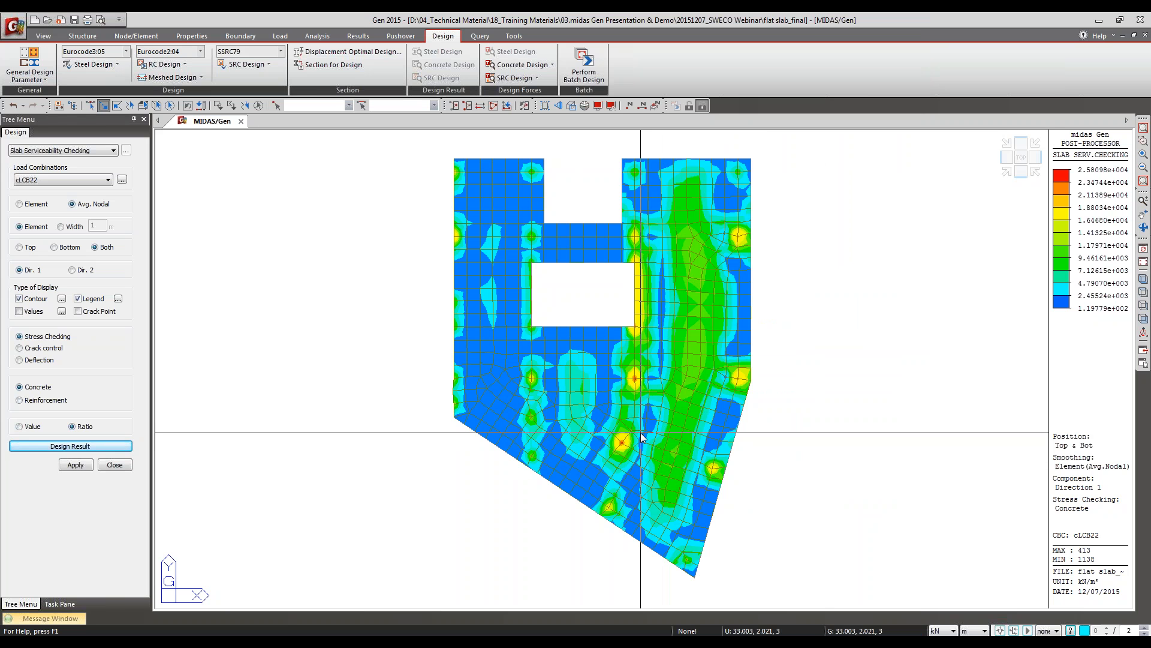
pyautogui.click(40, 350)
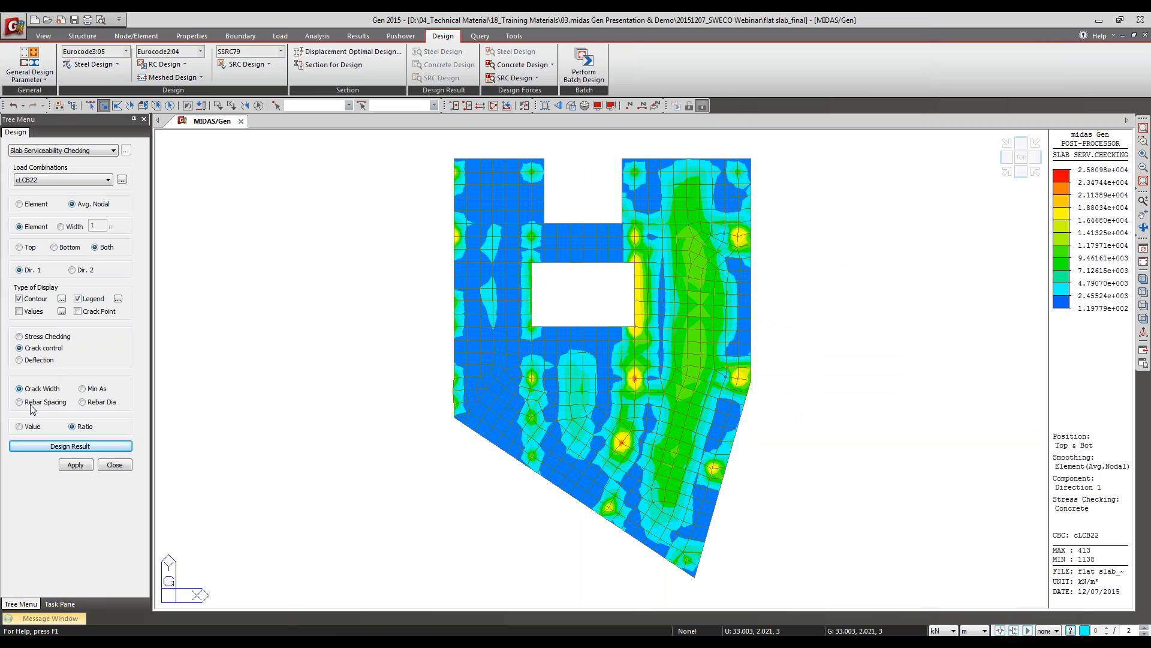
pyautogui.click(101, 404)
pyautogui.click(35, 178)
pyautogui.click(27, 308)
pyautogui.click(79, 463)
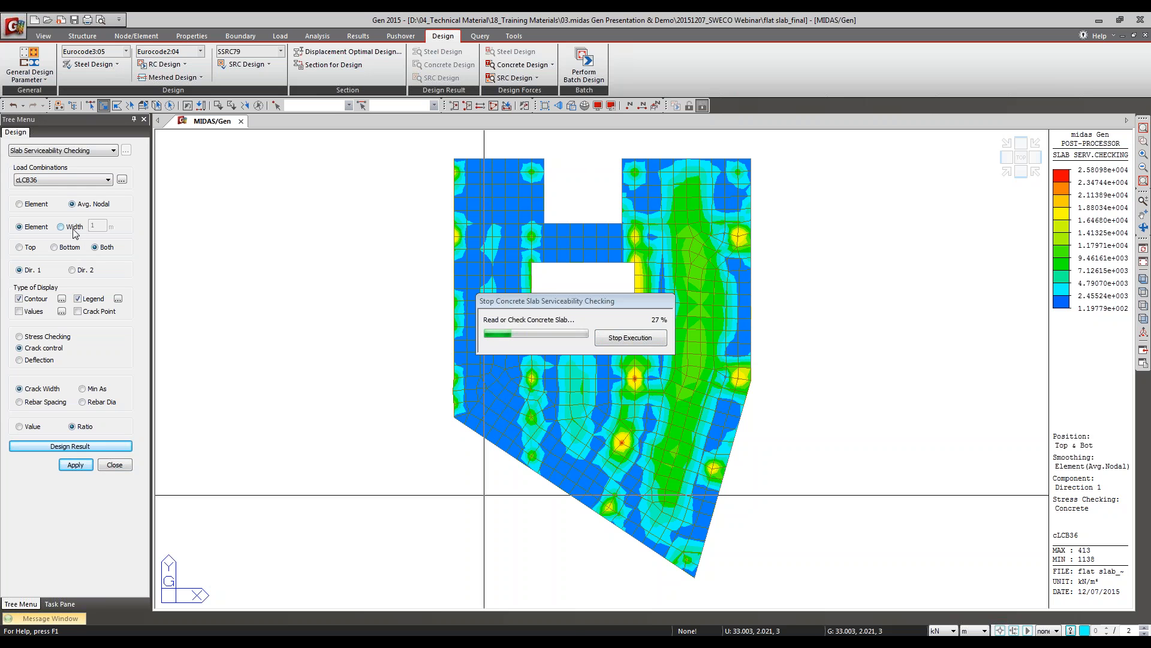
# Step: Switch to the PowerPoint slide show and review the meshed slab and wall design slides through Slab Serviceability Check to Cracked Section Analysis
pyautogui.moveTo(459, 641)
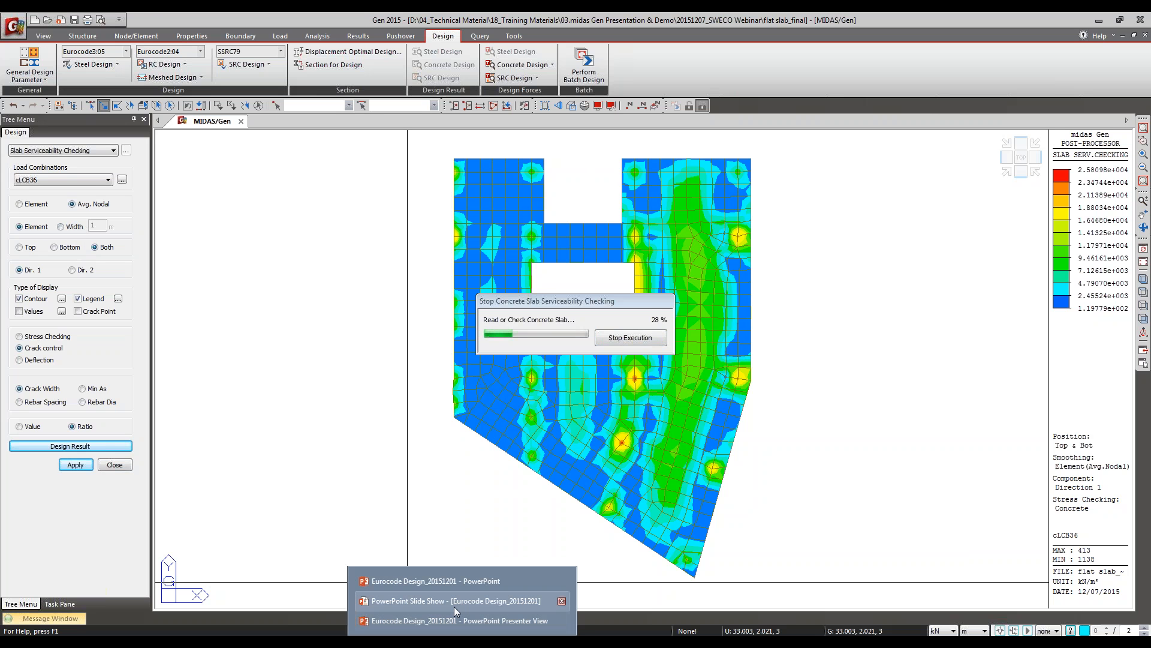
pyautogui.click(455, 606)
pyautogui.press('Right')
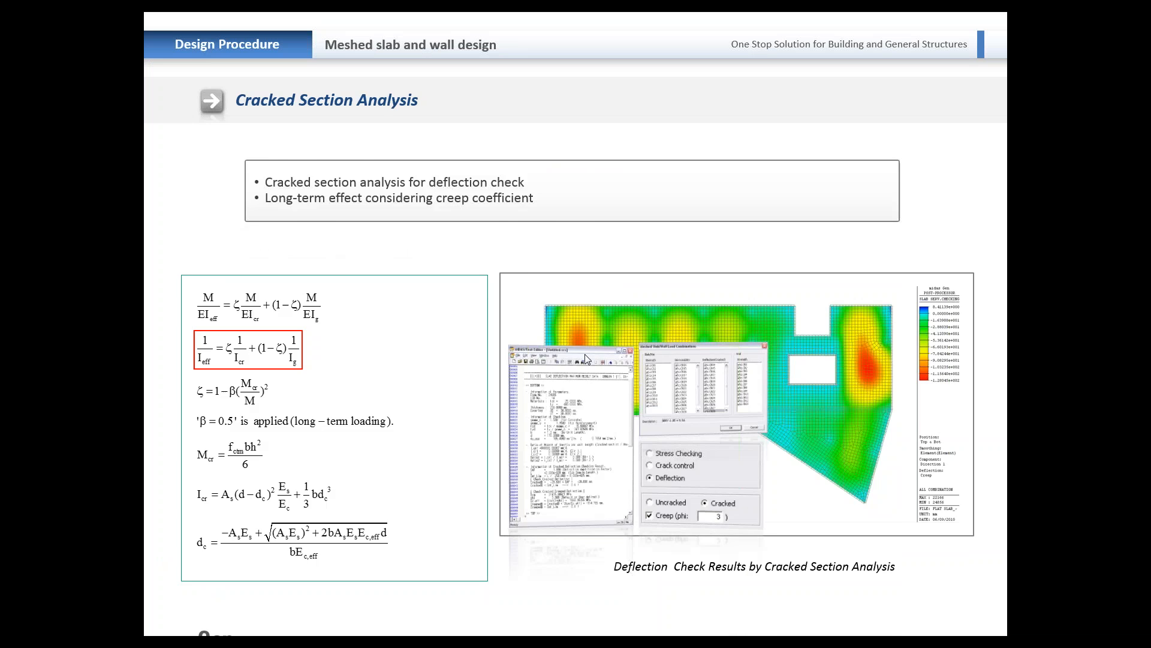
pyautogui.press('Right')
pyautogui.press('Right')
pyautogui.press('Right')
pyautogui.press('Right')
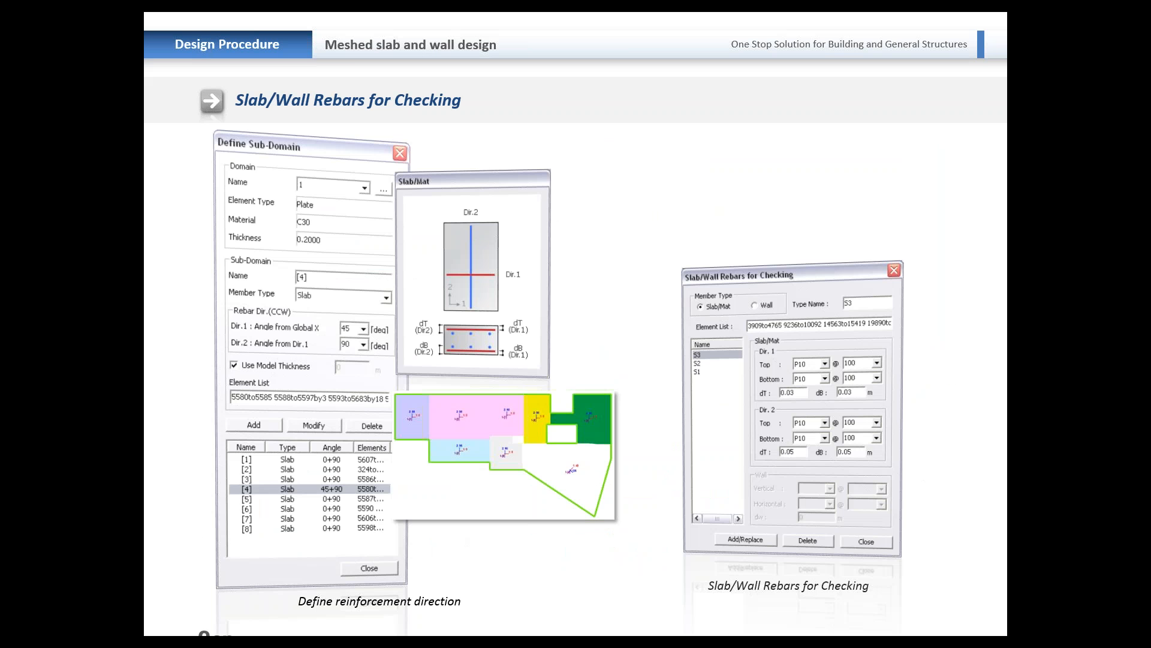
pyautogui.press('Right')
pyautogui.press('Left')
pyautogui.press('Left')
pyautogui.press('Right')
pyautogui.press('Right')
pyautogui.press('Right')
pyautogui.press('Right')
pyautogui.press('Right')
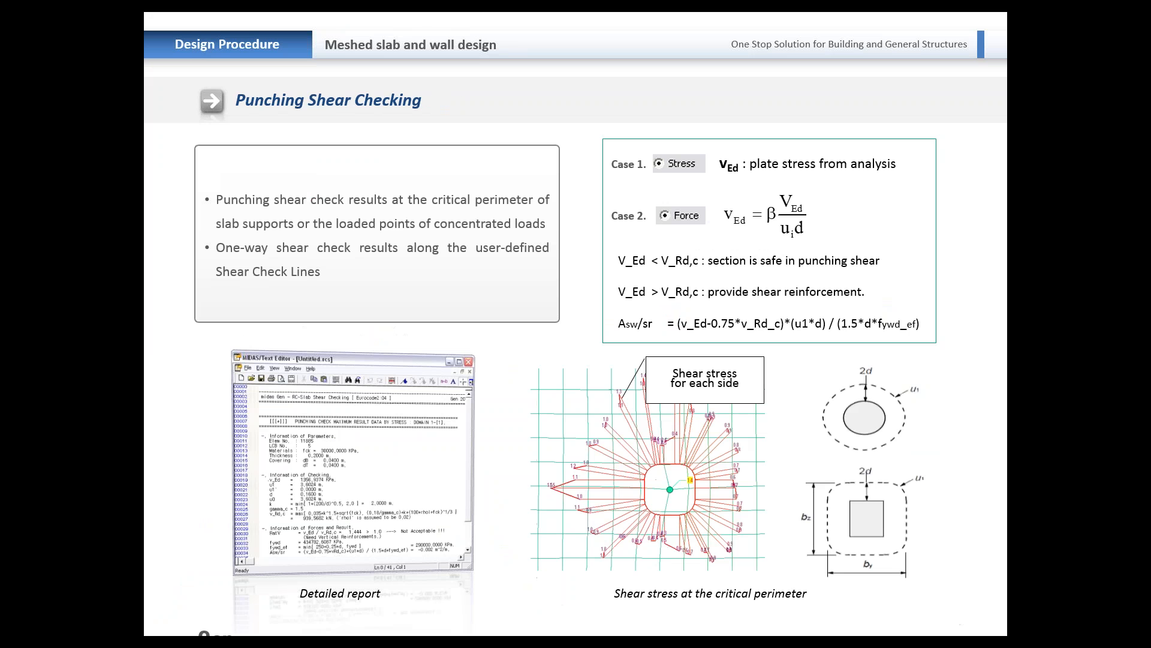
pyautogui.press('Right')
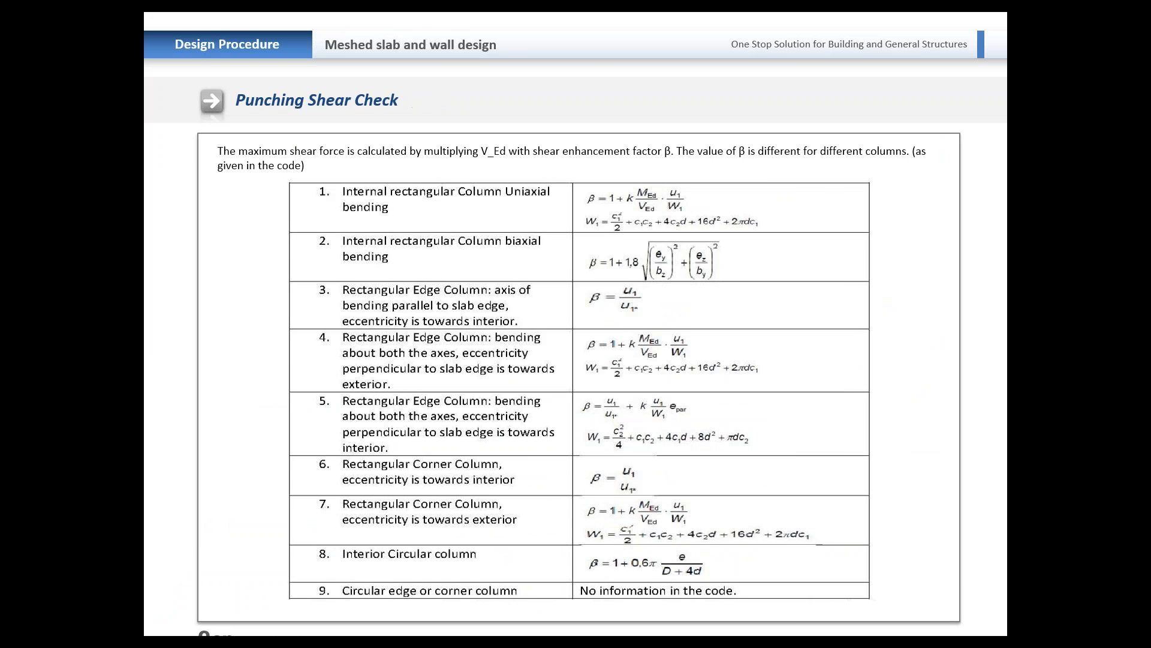
pyautogui.press('Right')
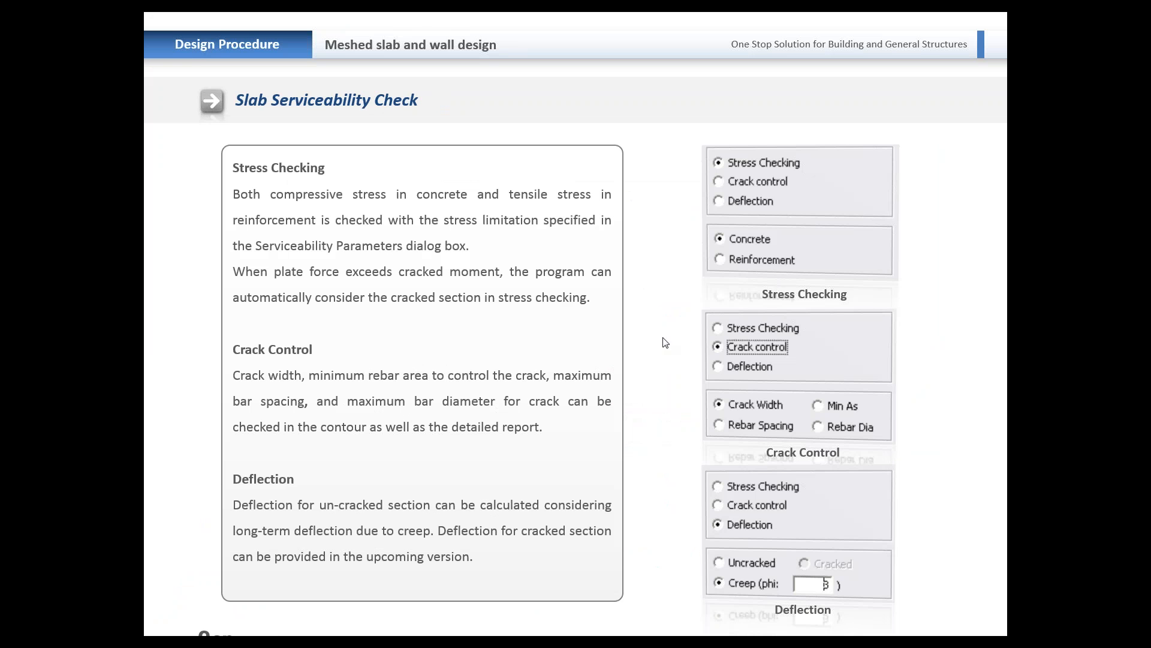
pyautogui.press('Right')
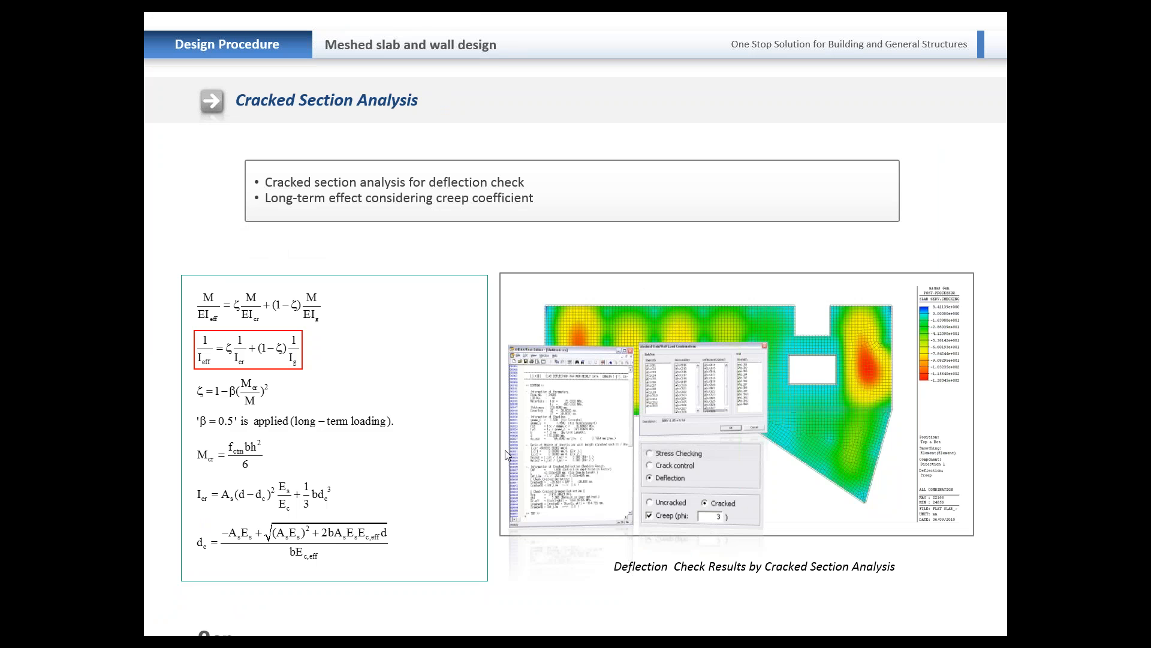
# Step: Return to midas Gen, keep the results element-based, select slab element 446 and open its crack control design result report
pyautogui.hotkey('alt', 'Tab')
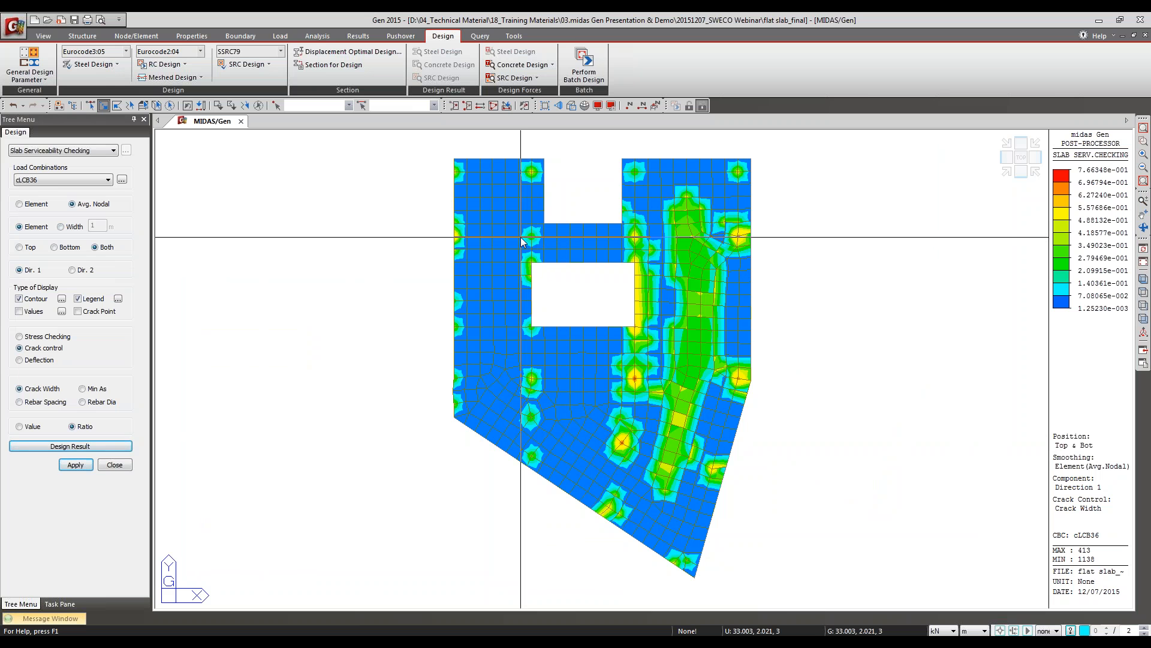
pyautogui.click(76, 229)
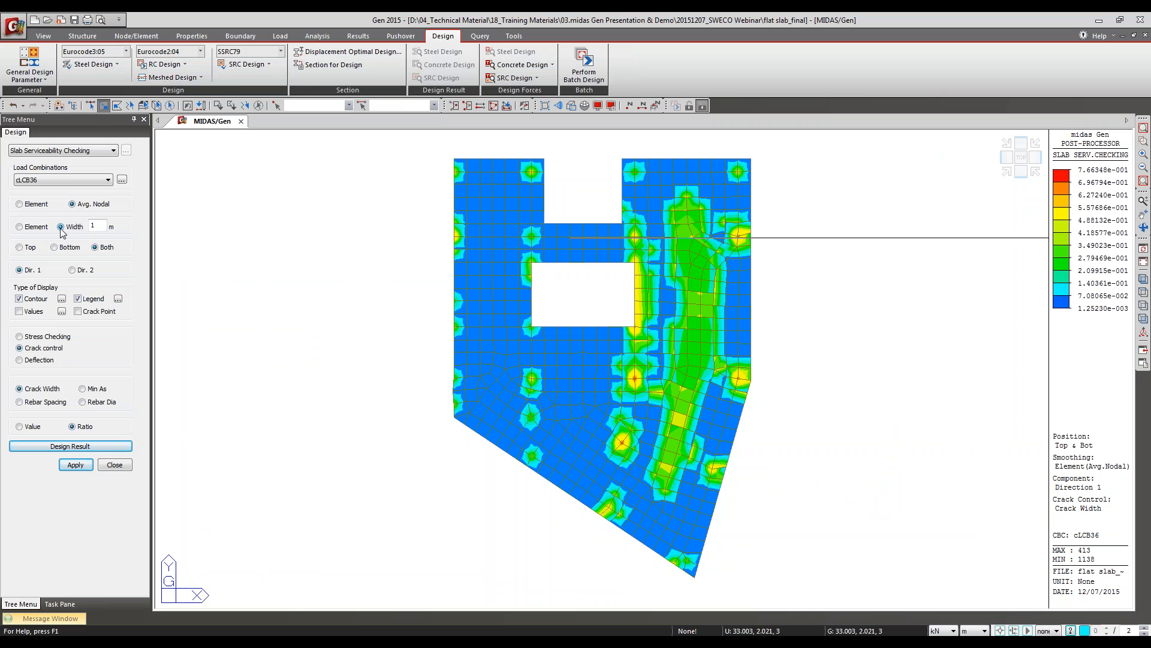
pyautogui.click(33, 230)
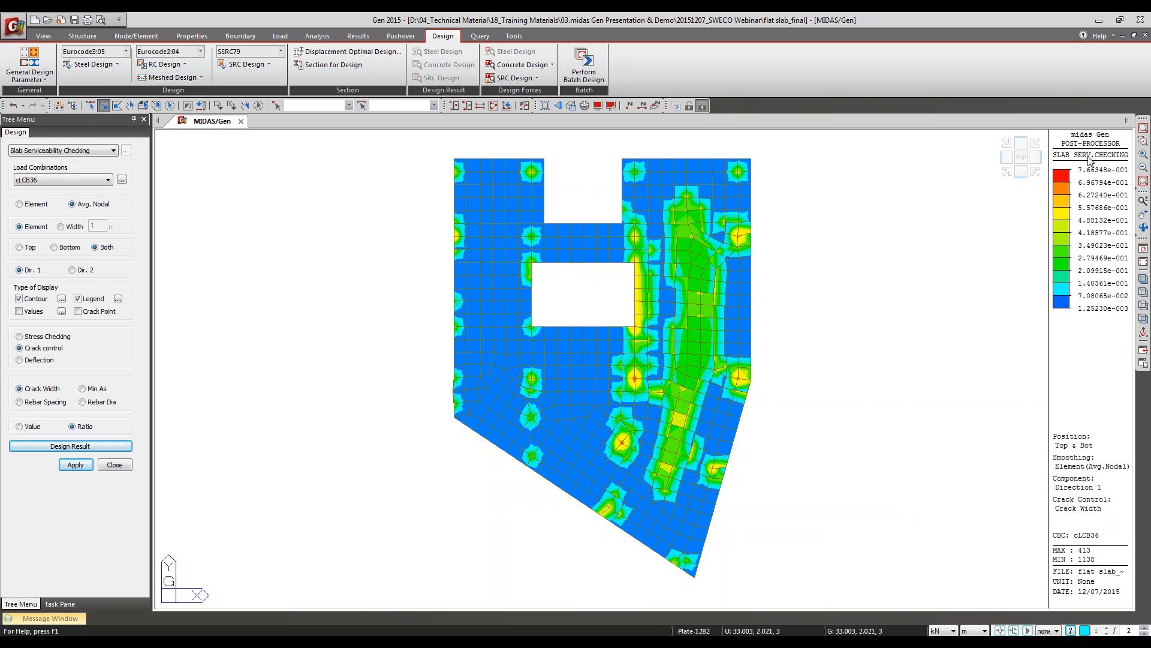
pyautogui.click(630, 442)
pyautogui.click(84, 446)
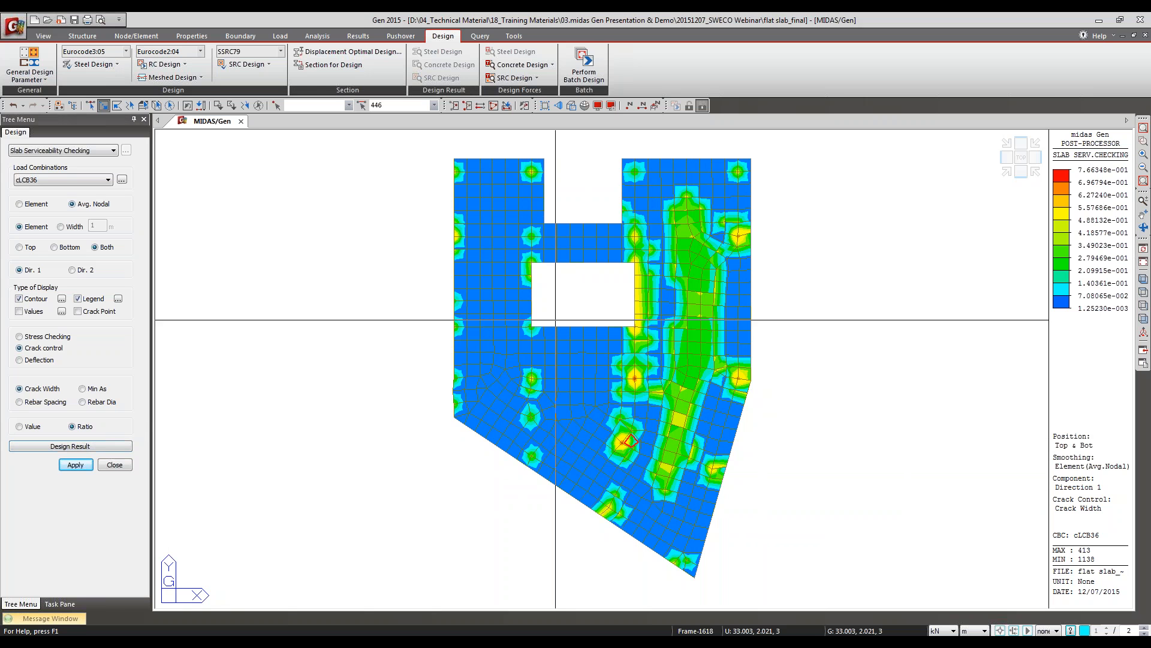
# Step: Enlarge the report window and mark the bottom face's As_use, Asmin and Asmin > As_use lines for element 446
pyautogui.moveTo(90, 104); pyautogui.dragTo(596, 14)
pyautogui.click(811, 242)
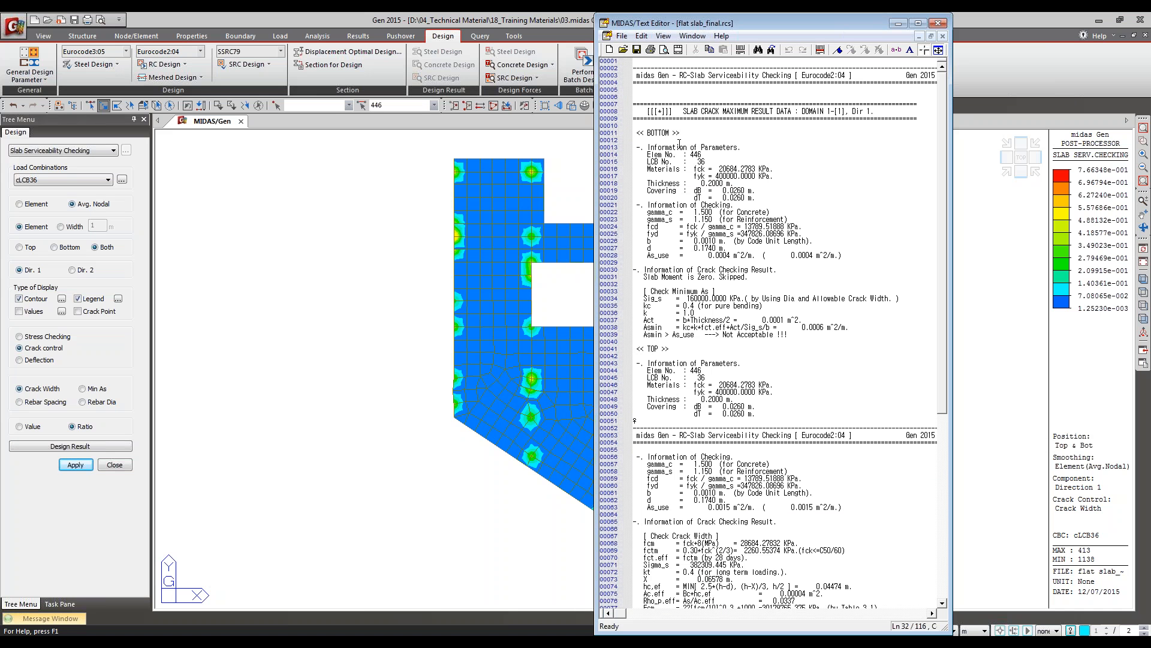
pyautogui.click(660, 249)
pyautogui.click(820, 51)
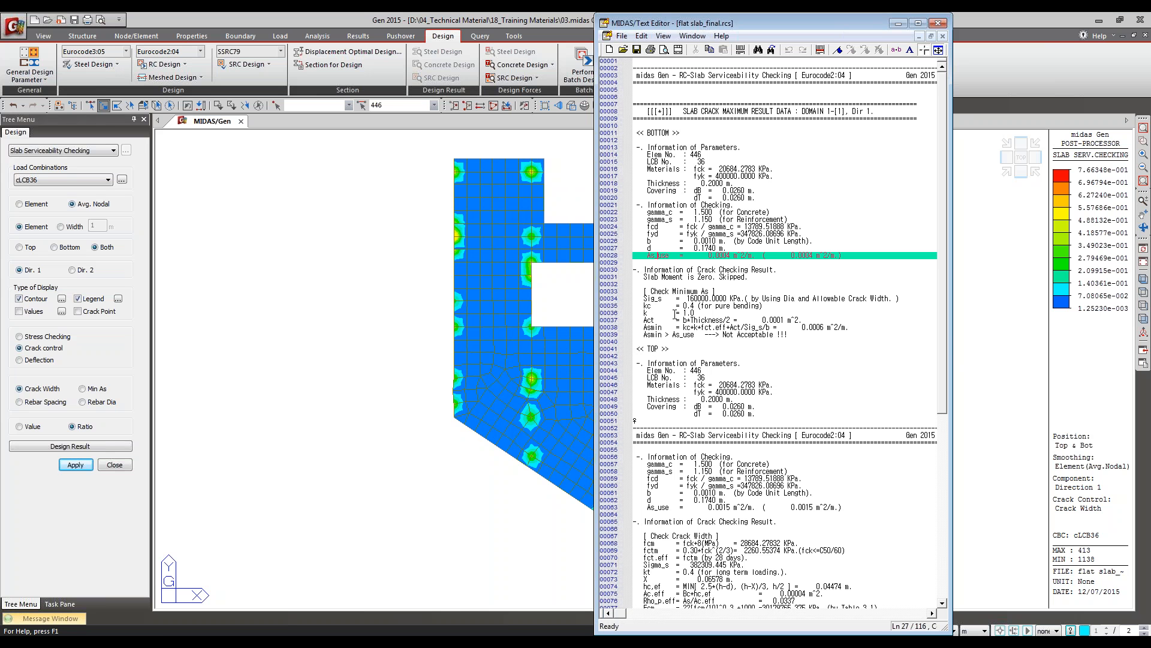
pyautogui.click(680, 291)
pyautogui.click(820, 50)
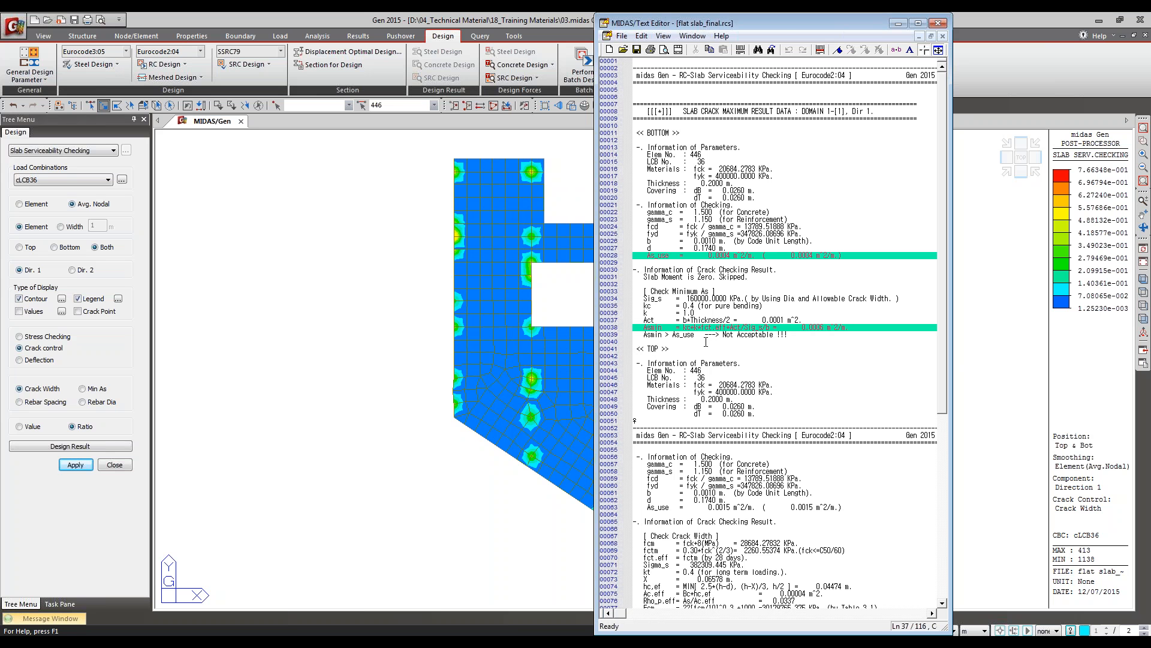
pyautogui.click(705, 334)
pyautogui.click(820, 49)
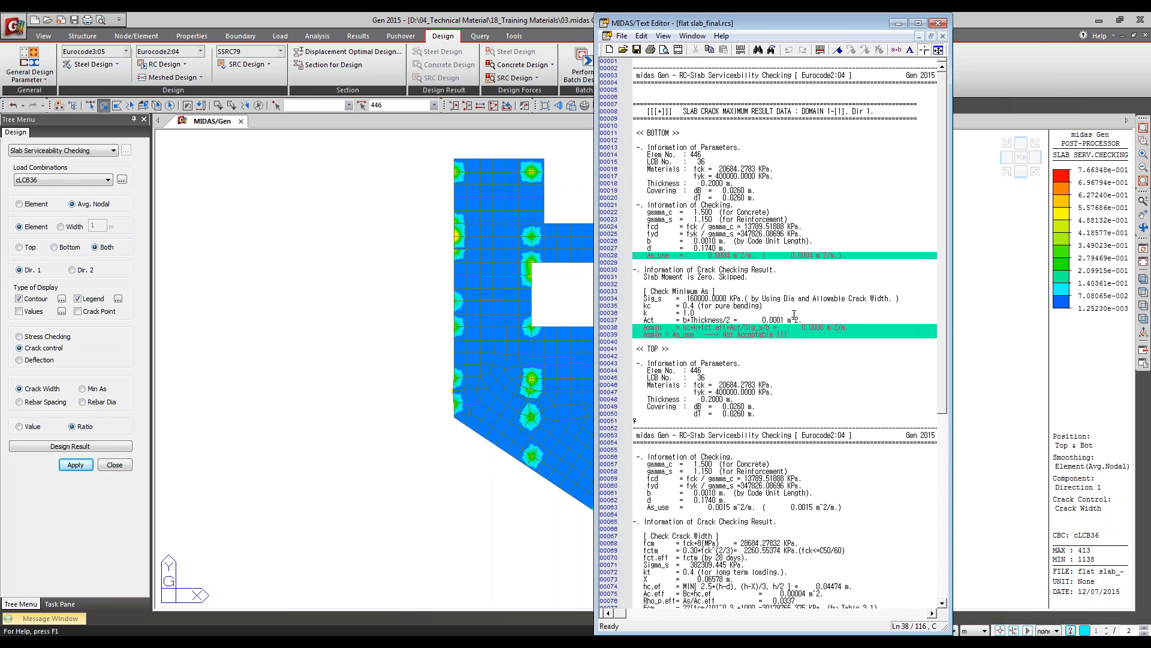
# Step: Review the report's top-face results and mark the Check Crack Width heading
pyautogui.scroll(-7, 659, 206)
pyautogui.click(660, 206)
pyautogui.scroll(-3, 660, 206)
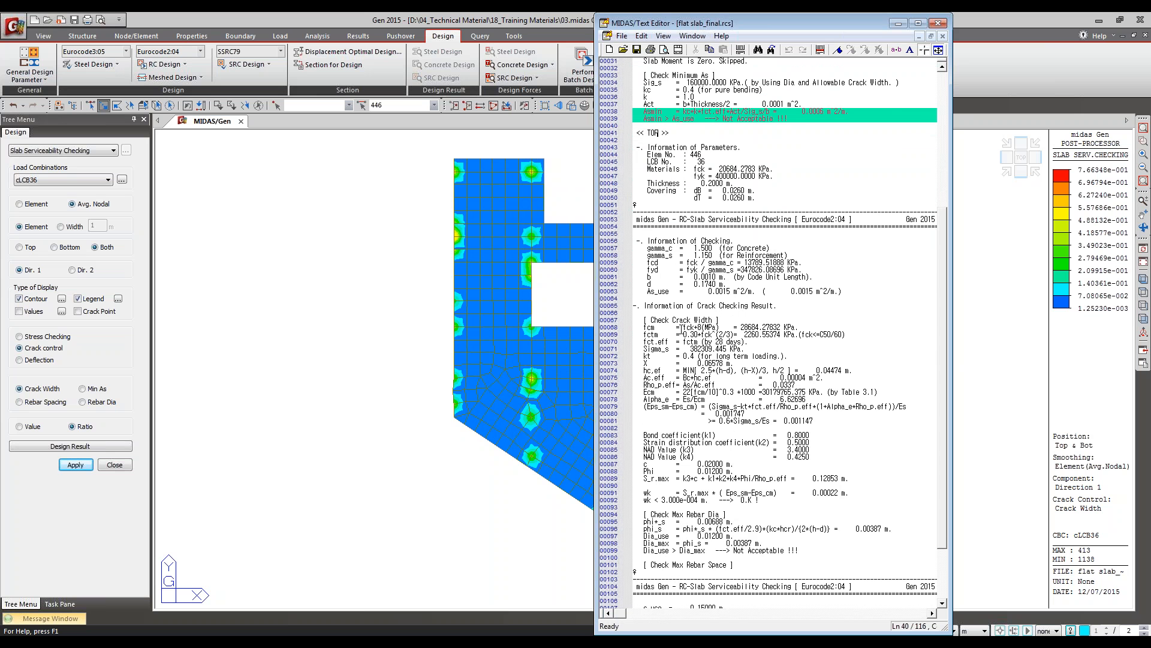
pyautogui.scroll(8, 677, 304)
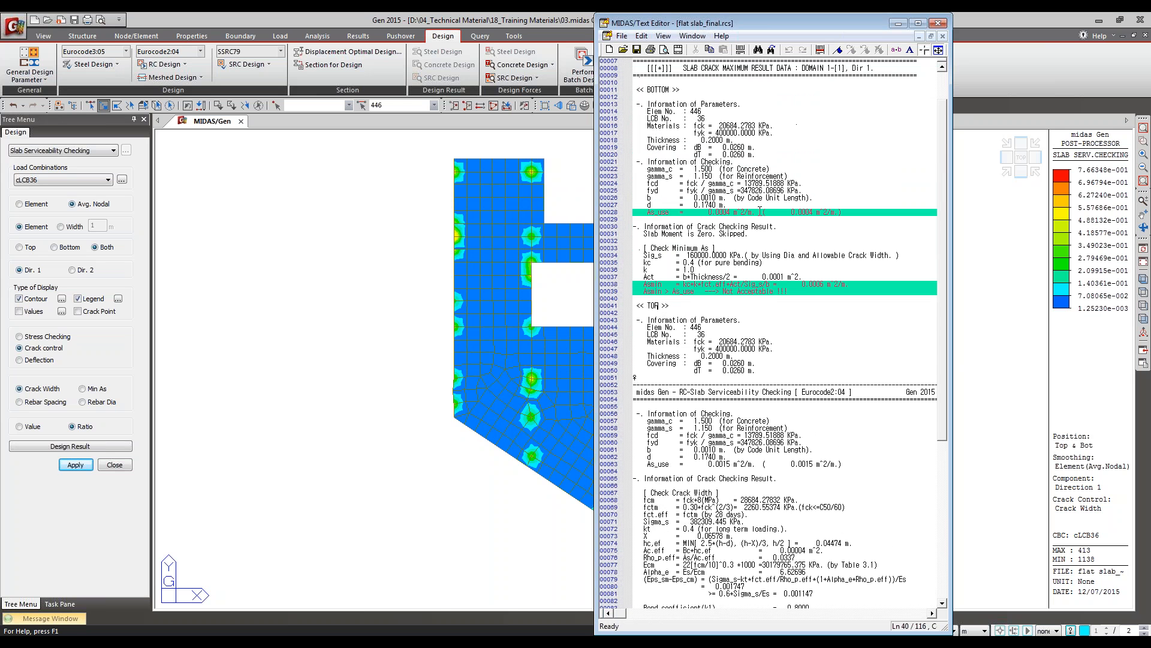
pyautogui.scroll(-3, 720, 237)
pyautogui.scroll(-4, 733, 246)
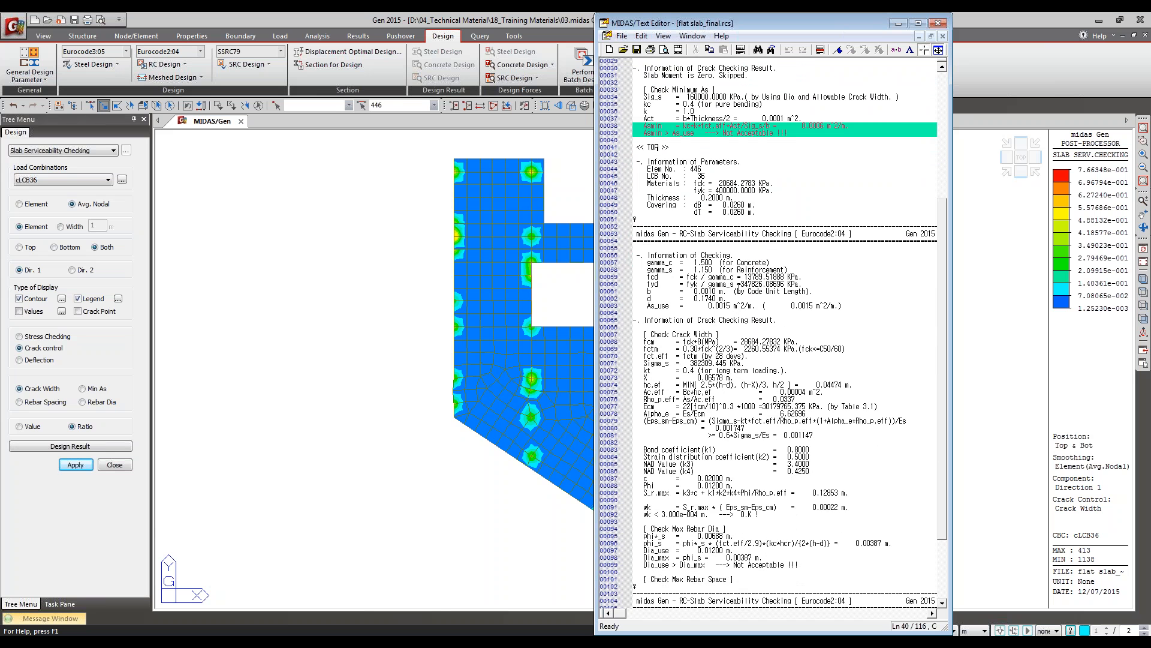
pyautogui.scroll(-3, 771, 293)
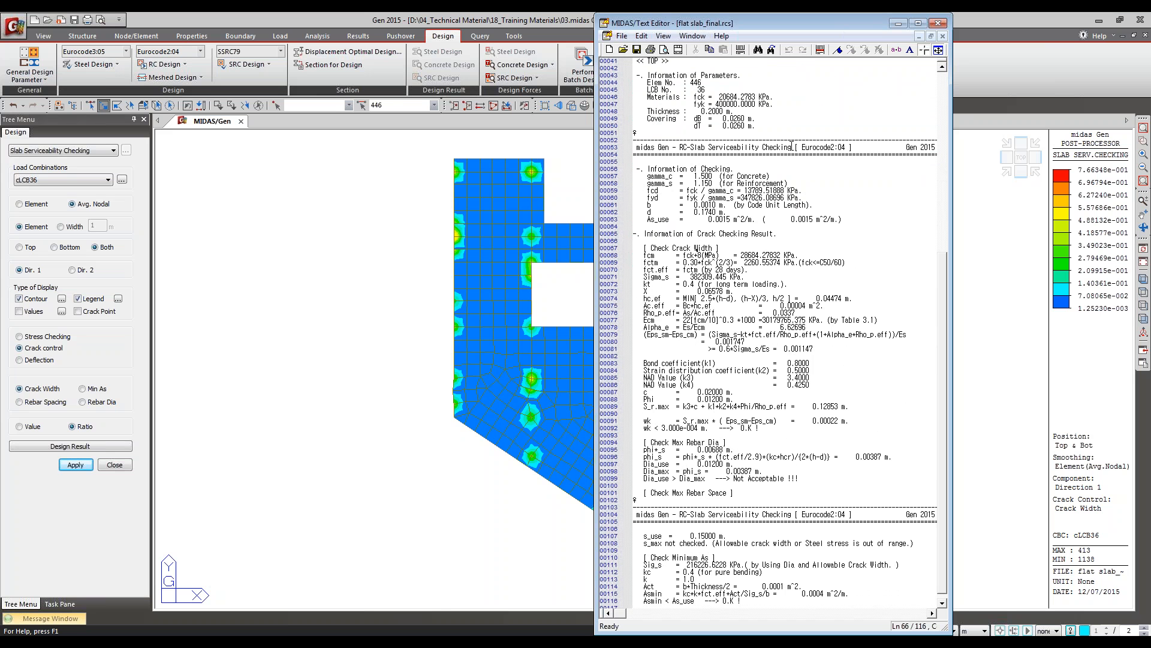
pyautogui.click(838, 51)
# Step: Mark the Eps_sm-Eps_cm, S_r.max and wk formula lines and the wk < 3.000e-004 m check line
pyautogui.scroll(-2, 875, 321)
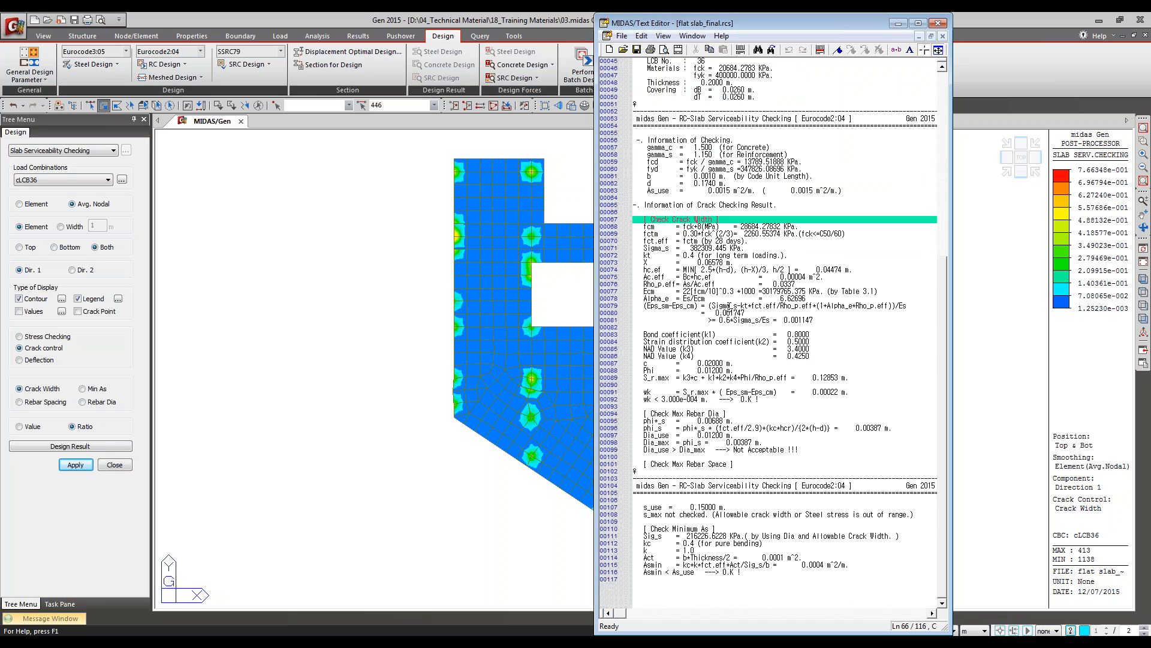
pyautogui.click(775, 307)
pyautogui.click(826, 50)
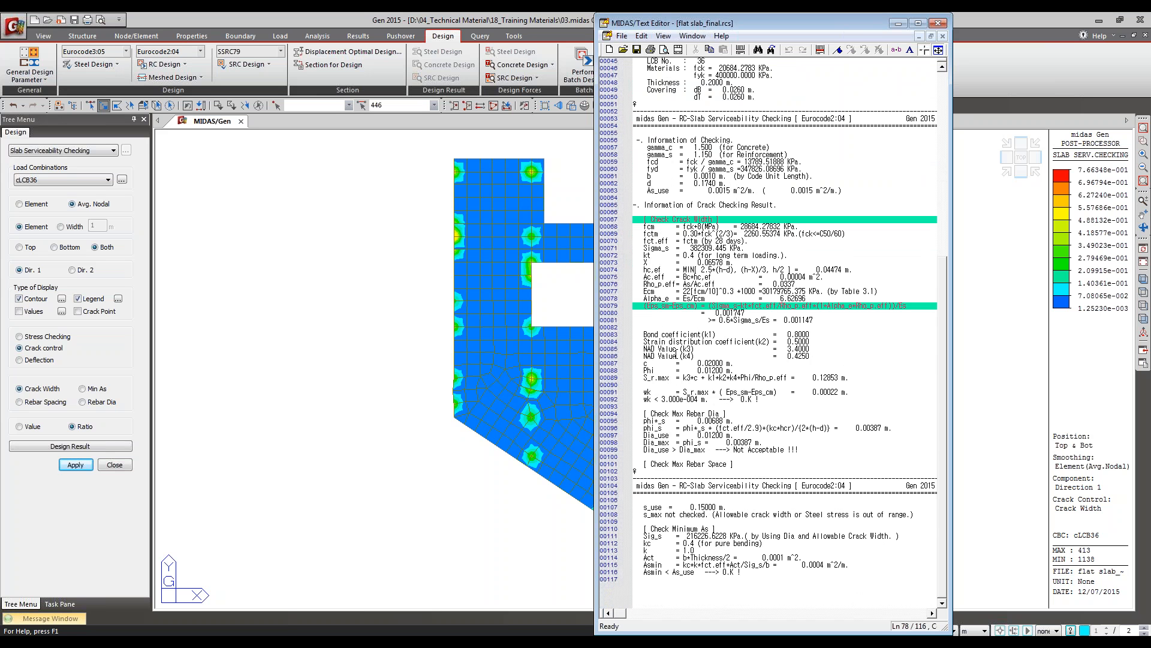
pyautogui.click(667, 379)
pyautogui.click(826, 50)
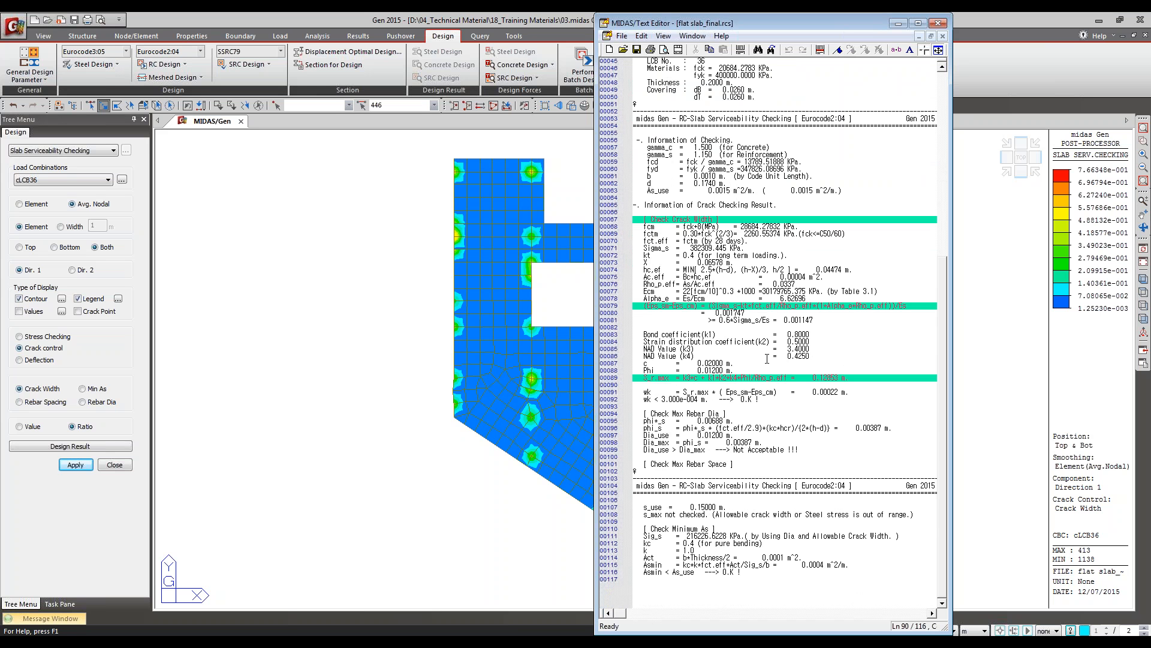
pyautogui.click(822, 50)
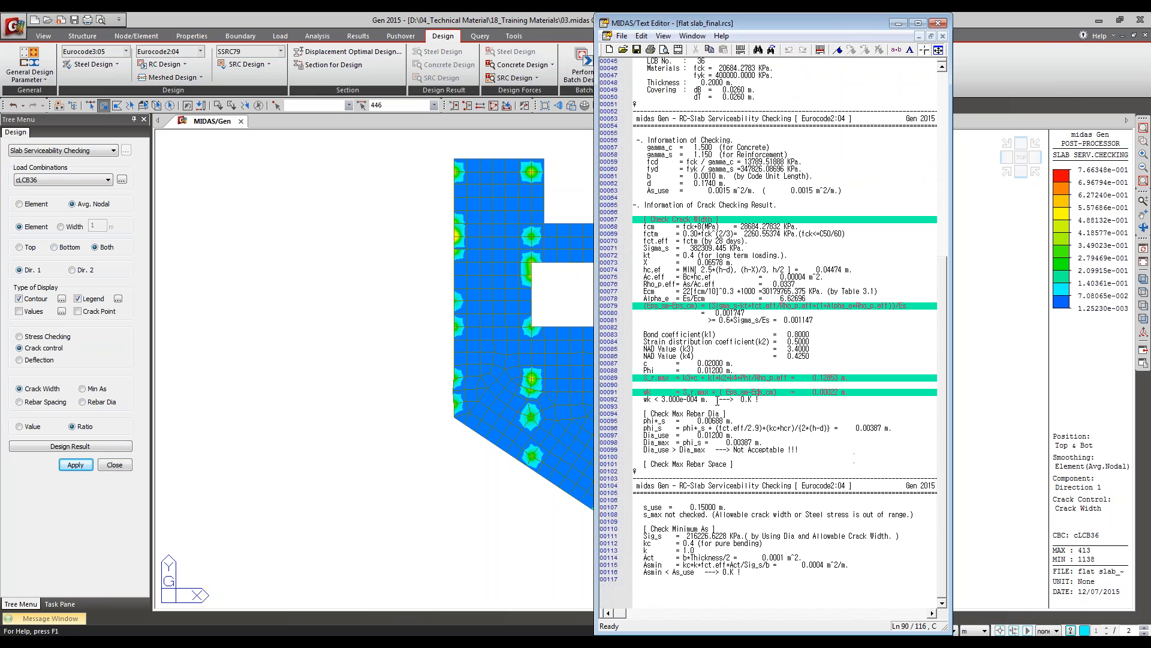
pyautogui.click(821, 50)
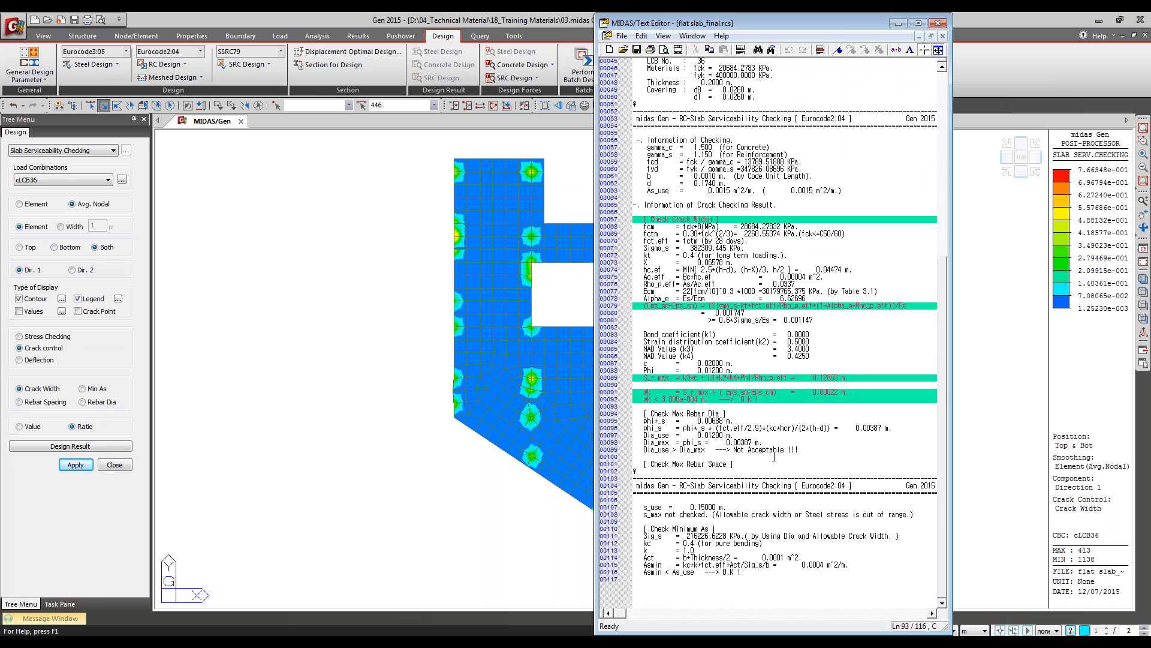
# Step: Mark the Check Max Rebar Dia and Check Max Rebar Space headings, and close the report
pyautogui.click(822, 49)
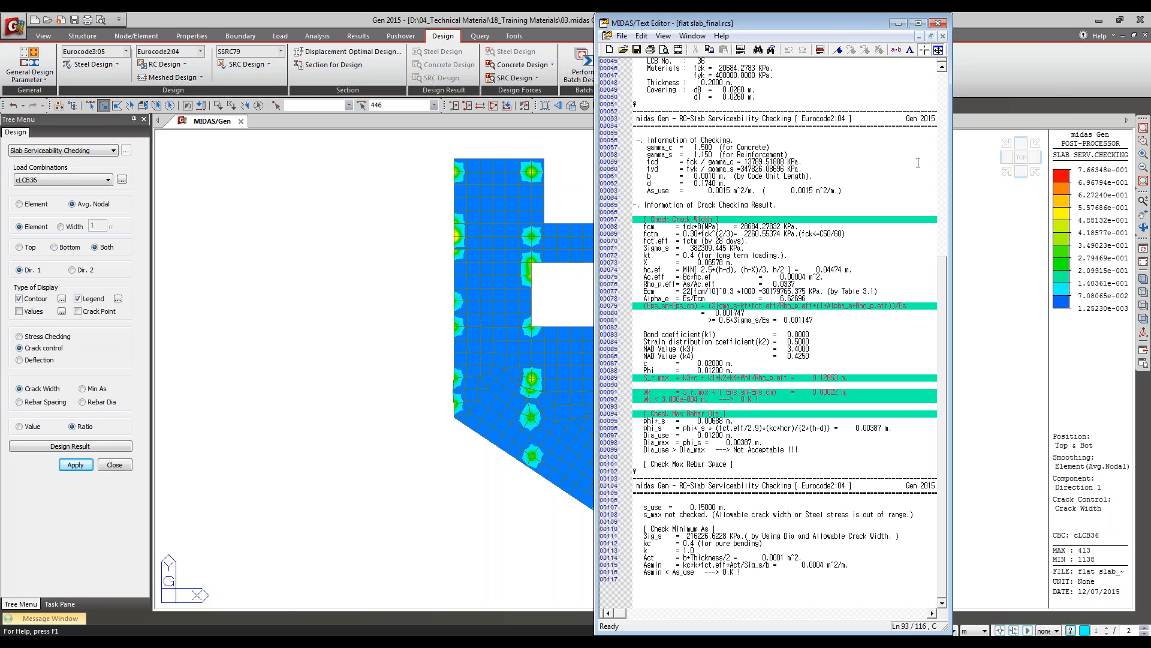
pyautogui.click(823, 49)
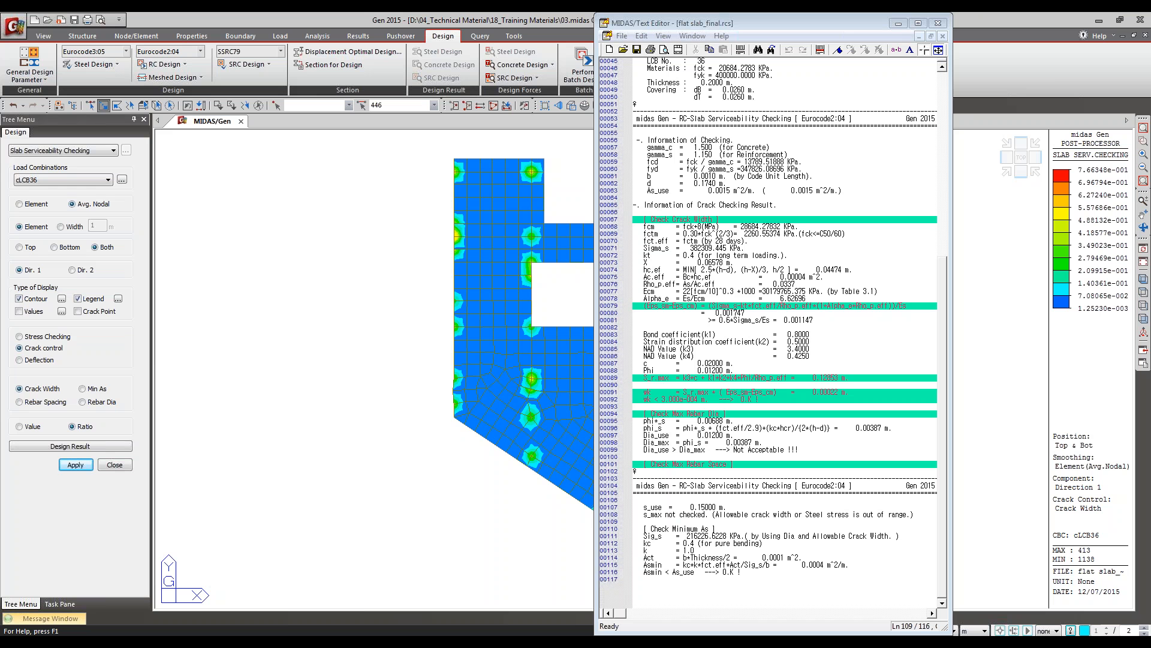
pyautogui.click(937, 23)
pyautogui.click(842, 363)
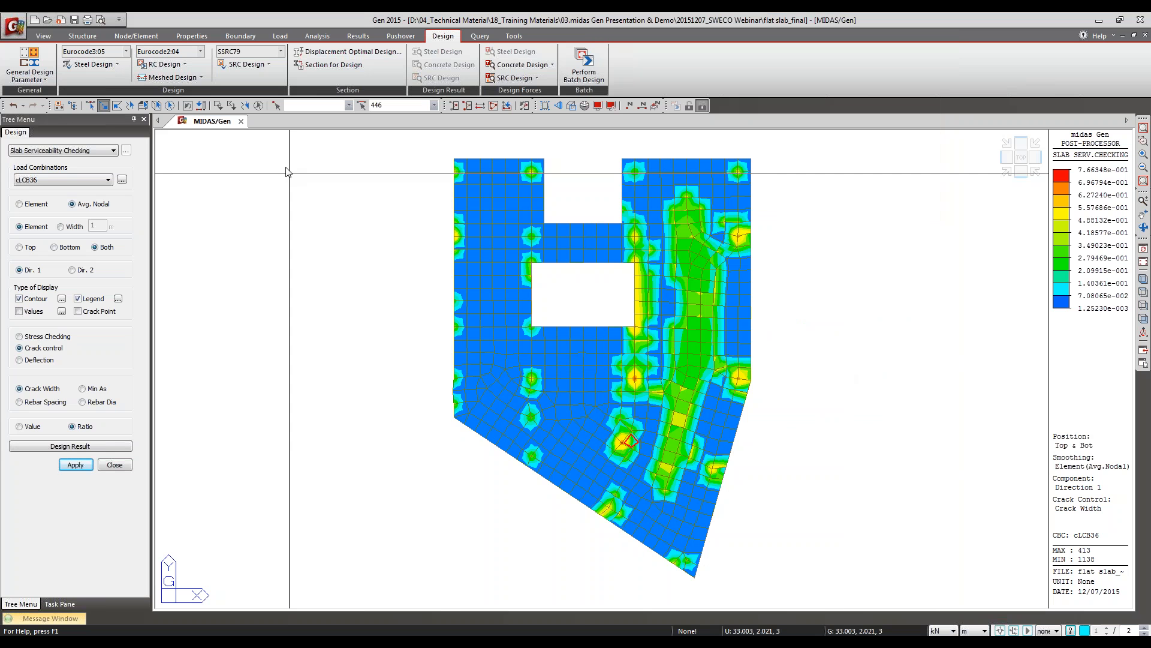
# Step: Switch the slab serviceability check to Deflection using the Cracked section option
pyautogui.click(39, 362)
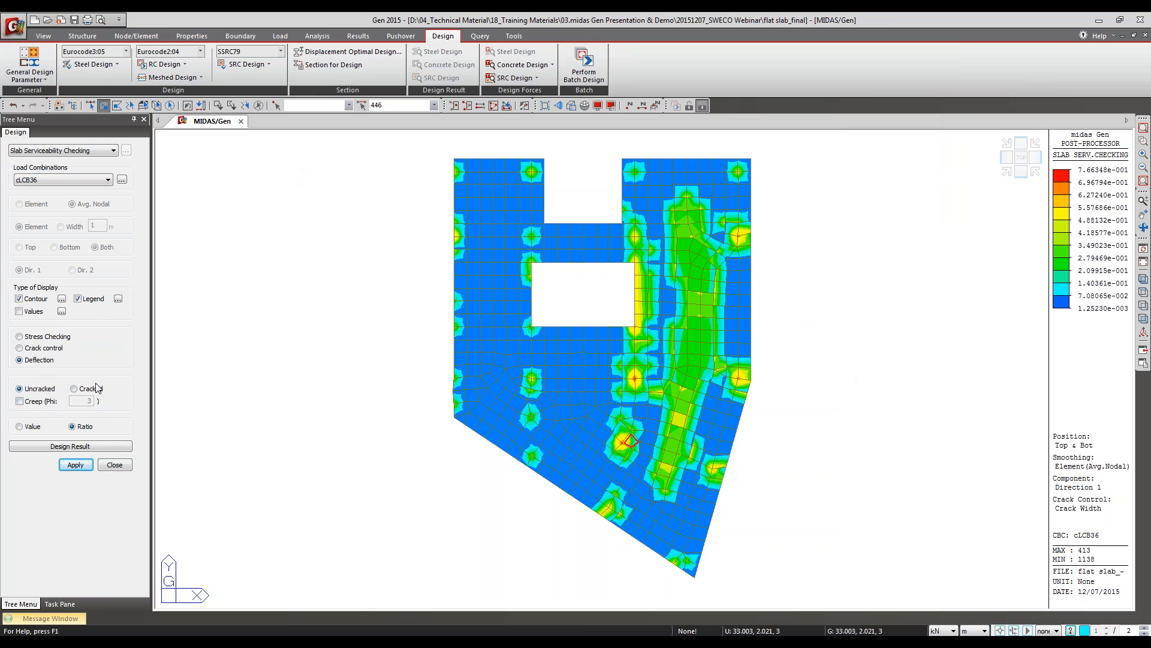
pyautogui.click(74, 391)
pyautogui.click(148, 106)
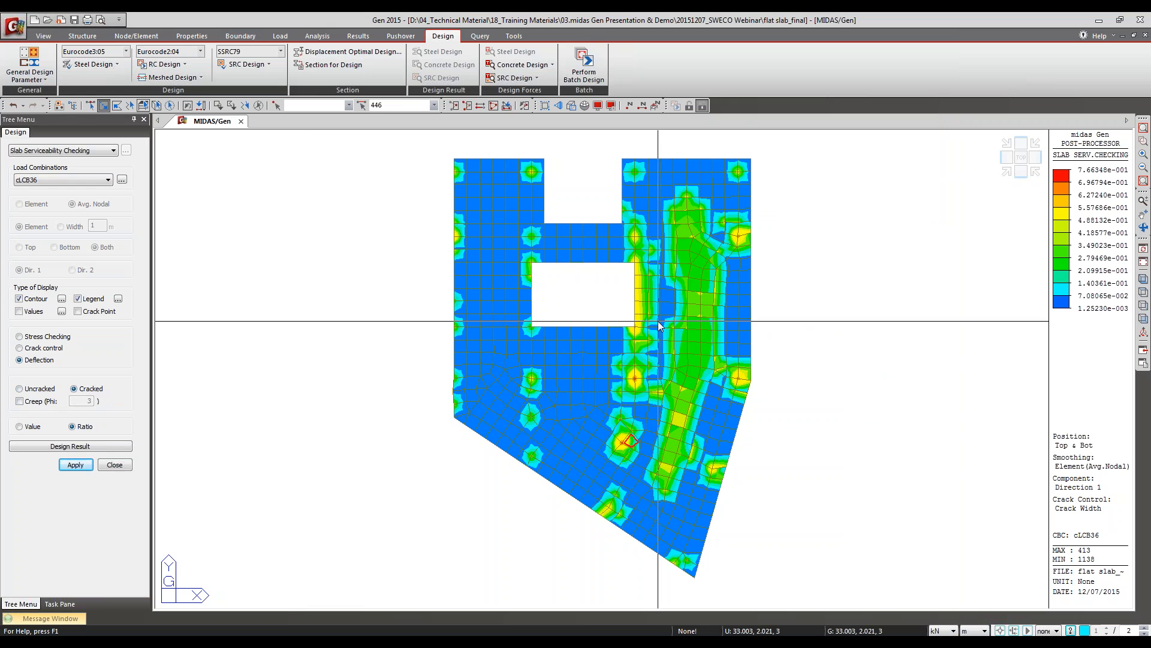
# Step: Clear the selection of element 446, window-select the slab's upper part above the rectangular opening, and activate only those elements
pyautogui.click(172, 77)
pyautogui.click(367, 13)
pyautogui.click(259, 106)
pyautogui.moveTo(831, 255); pyautogui.dragTo(387, 165)
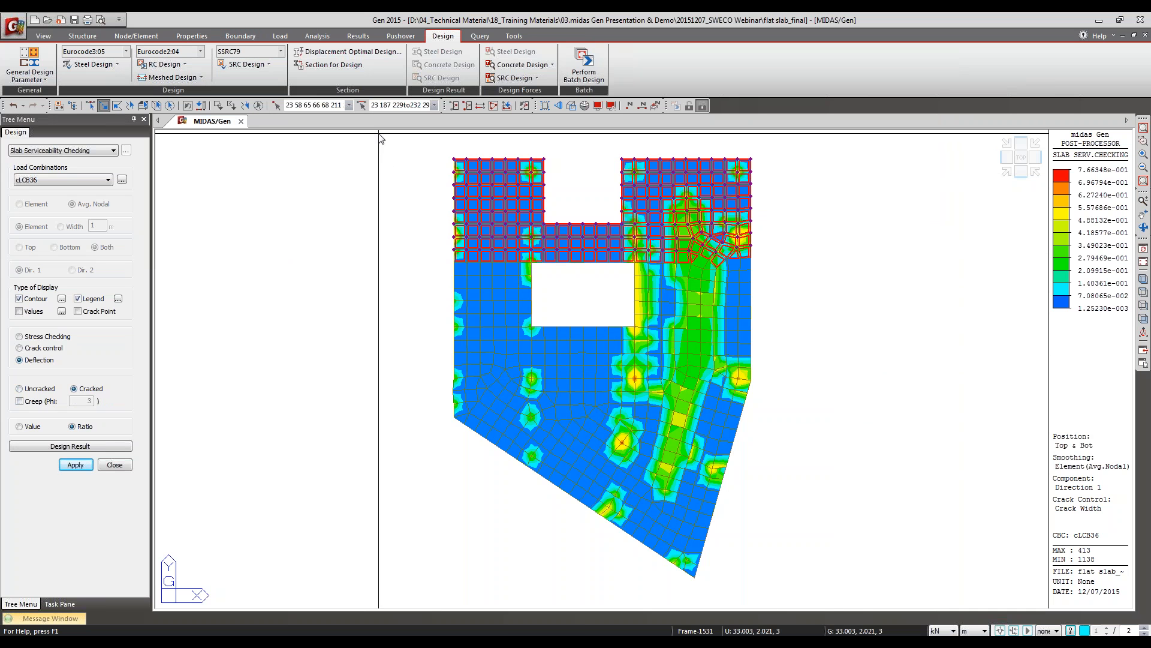
pyautogui.press('F2')
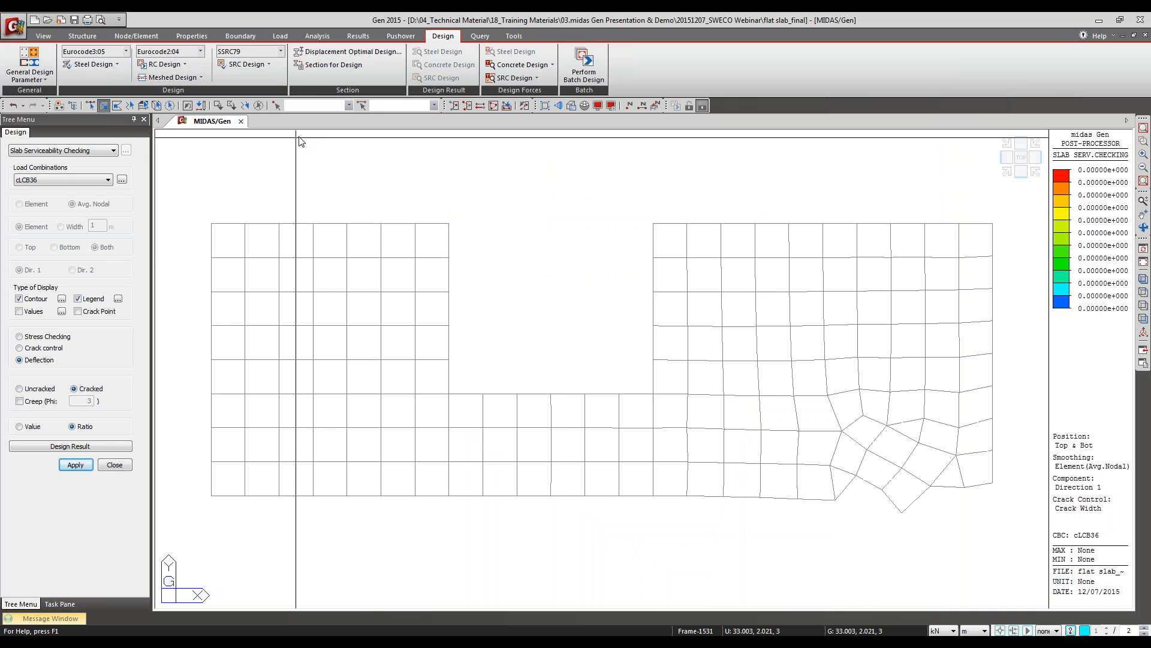
# Step: Open the Cracked Section Analysis Control settings to review iterations and convergence tolerance, and close them without changes
pyautogui.click(144, 77)
pyautogui.click(157, 63)
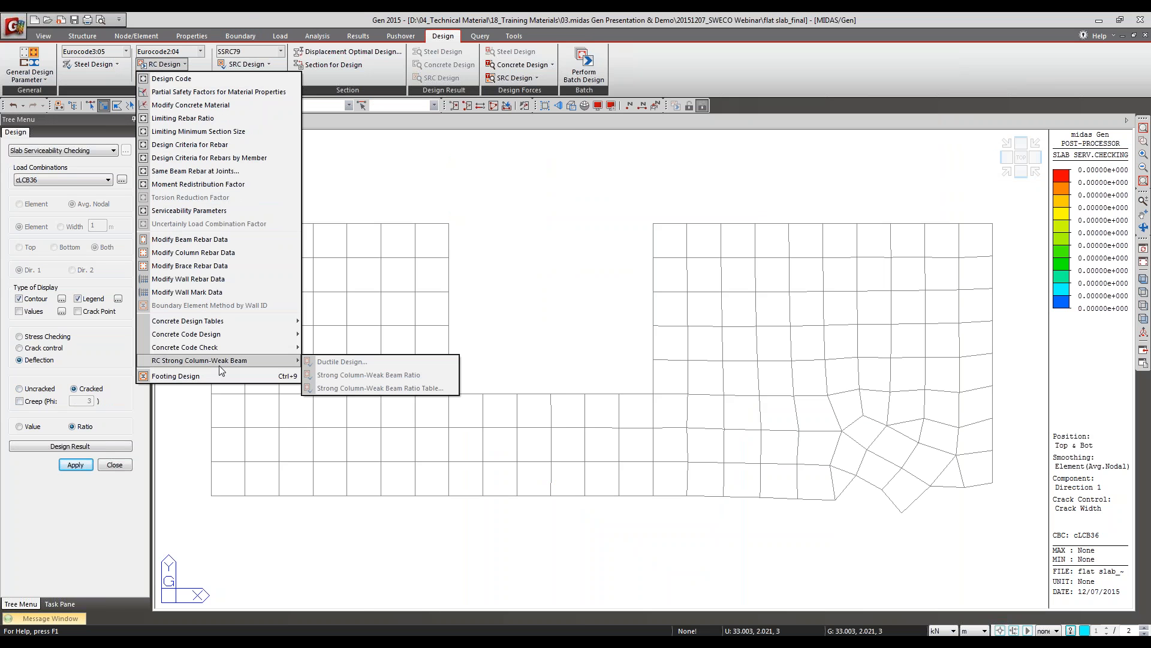
pyautogui.click(186, 65)
pyautogui.click(171, 80)
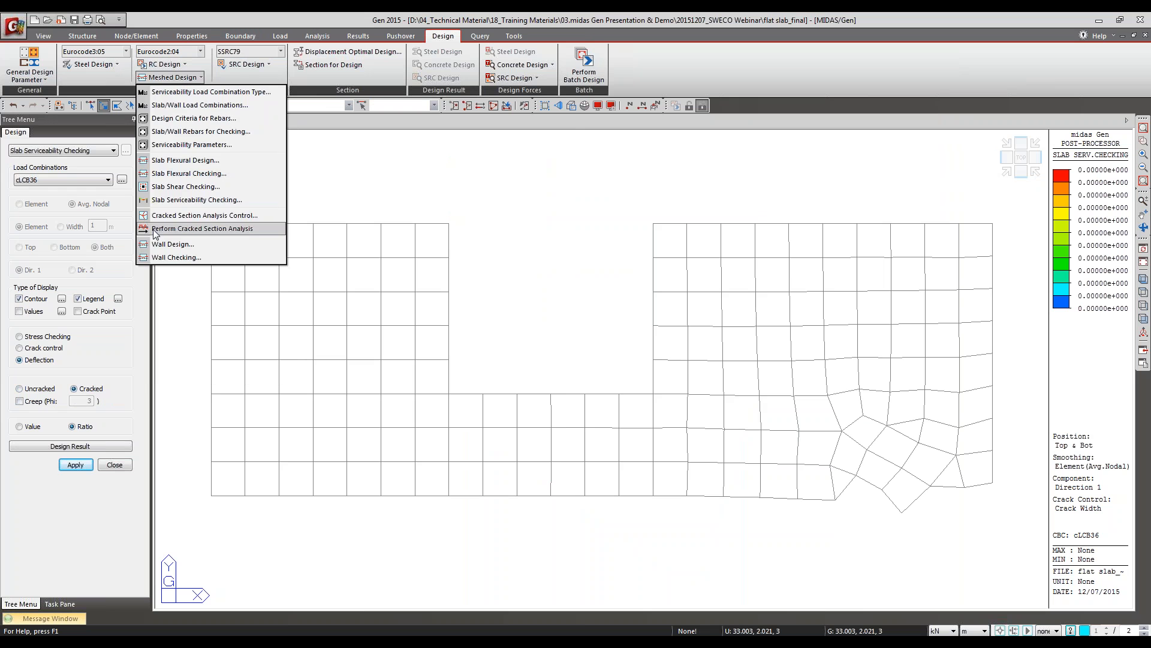
pyautogui.click(186, 216)
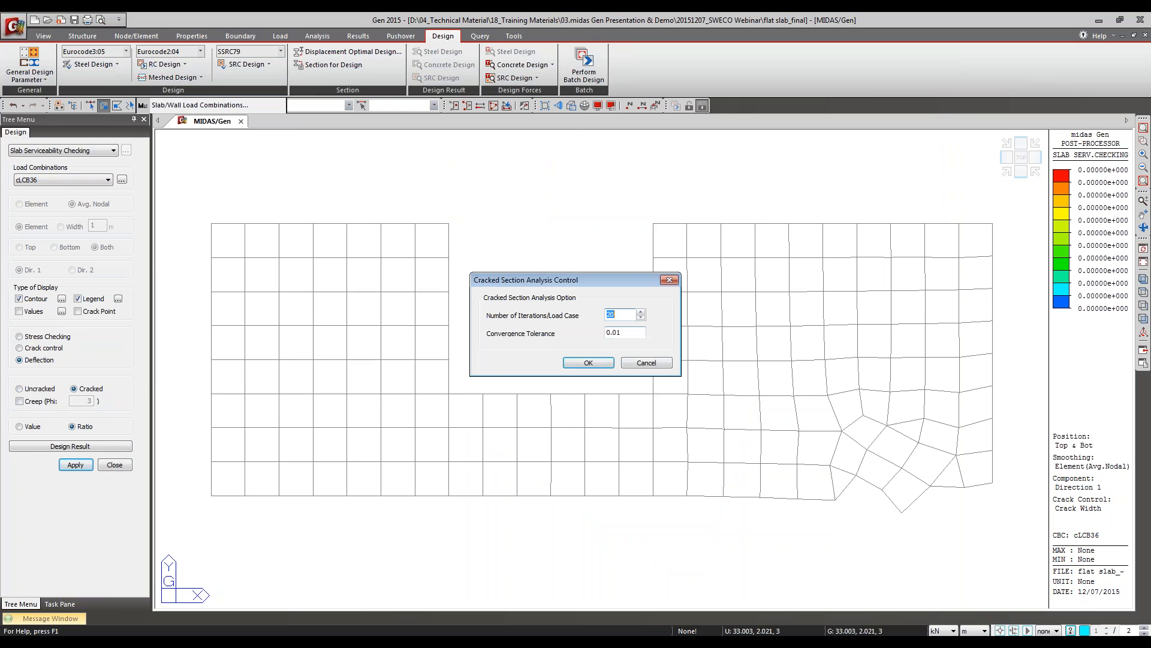
pyautogui.click(647, 363)
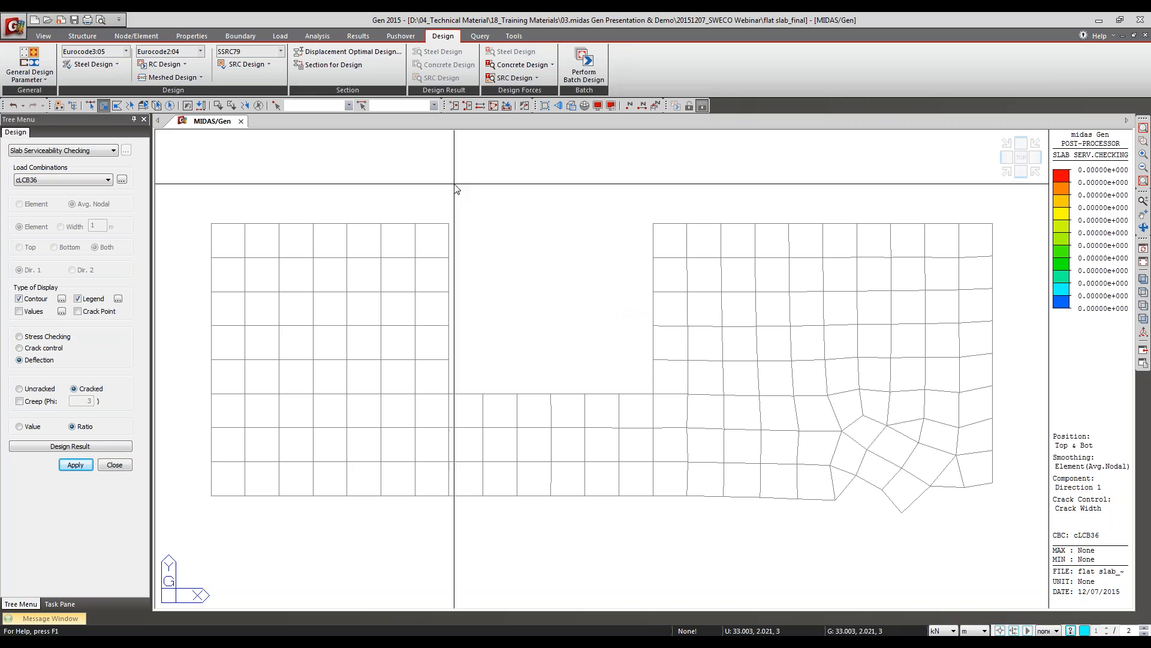
# Step: Recheck the Cracked Section Analysis Control settings without changing them, and choose Perform Cracked Section Analysis
pyautogui.click(160, 78)
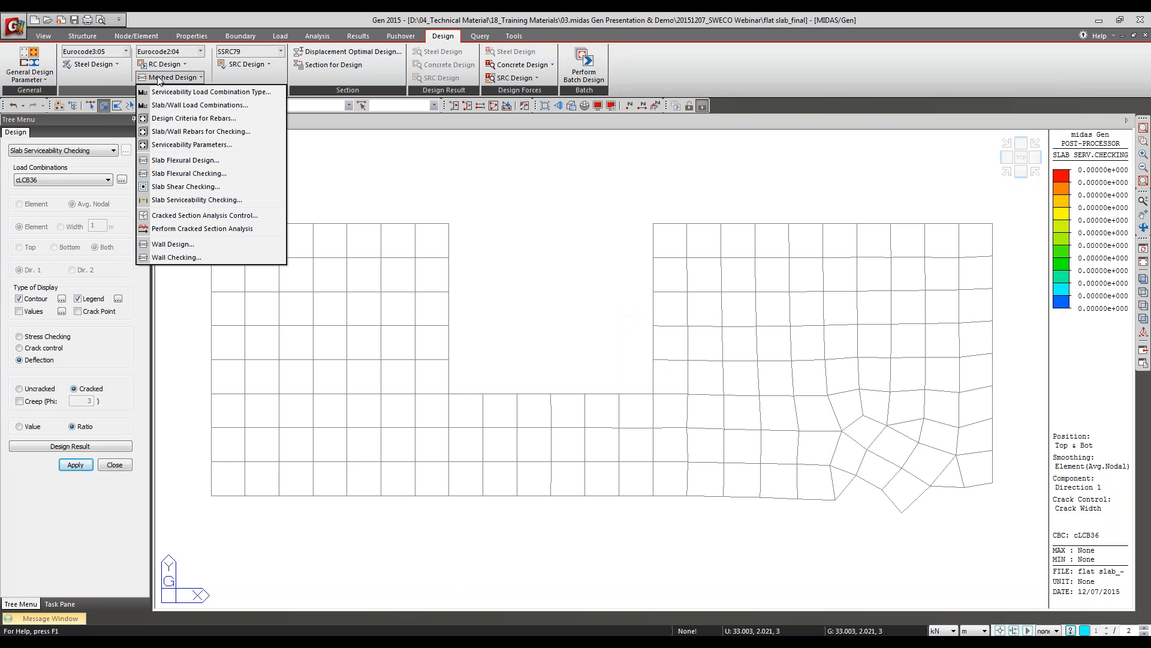
pyautogui.click(206, 216)
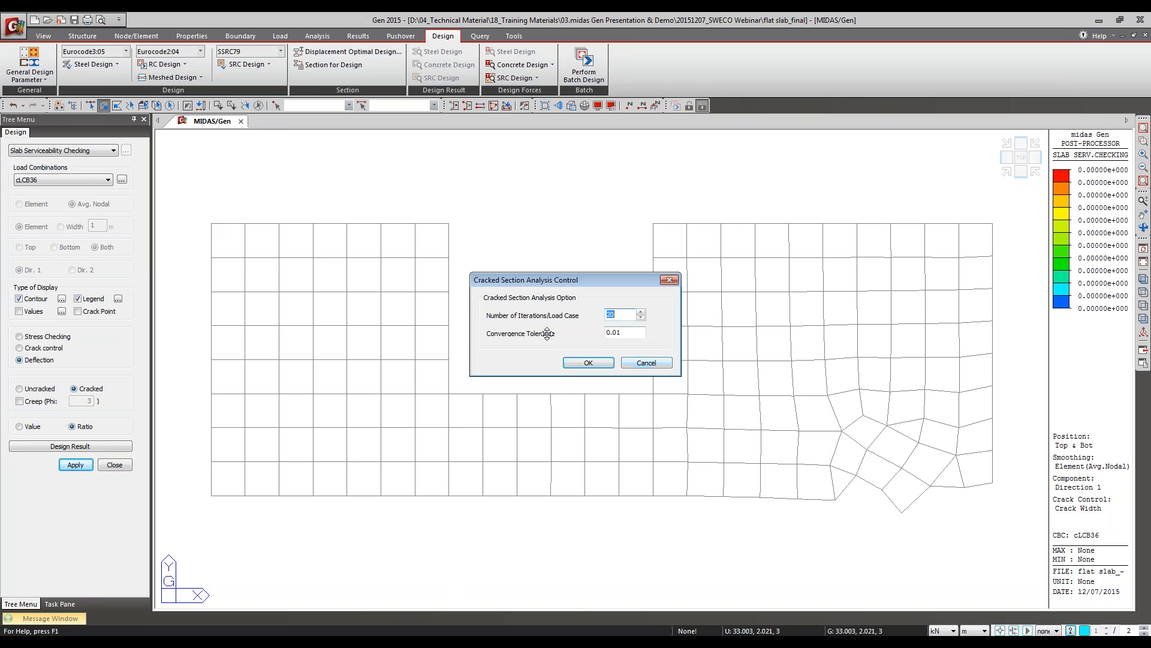
pyautogui.click(645, 363)
pyautogui.click(172, 77)
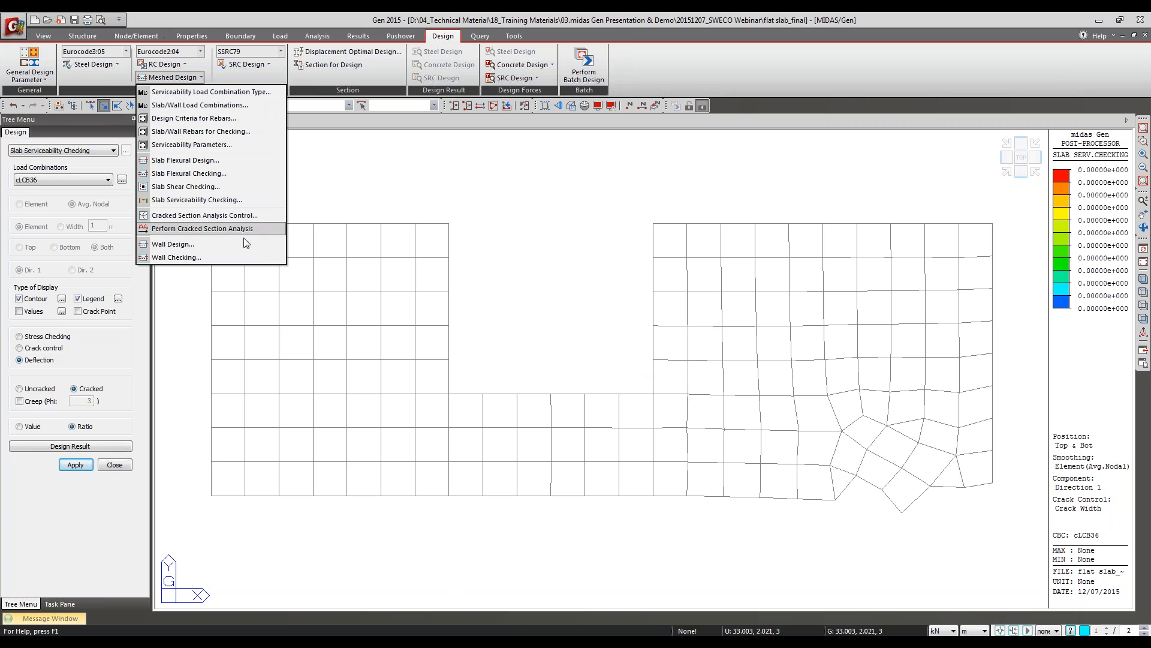
pyautogui.click(238, 229)
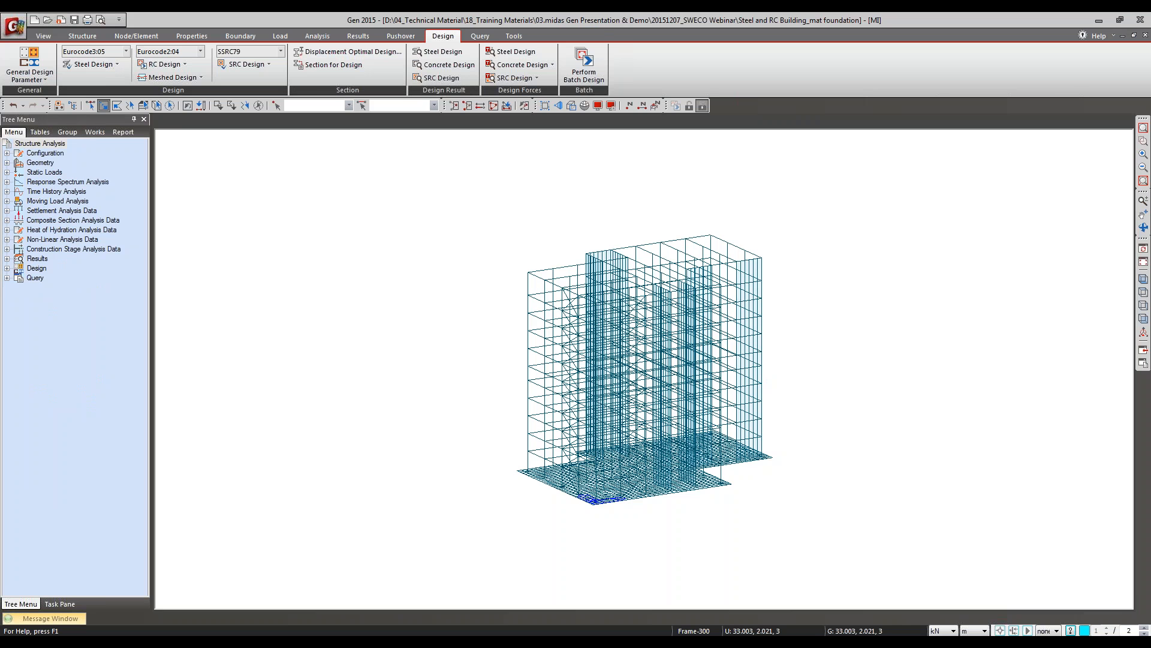
# Step: In the Steel and RC Building_mat foundation model, show the mat foundation corner close up with solid, hidden-line display
pyautogui.moveTo(564, 442); pyautogui.dragTo(812, 576)
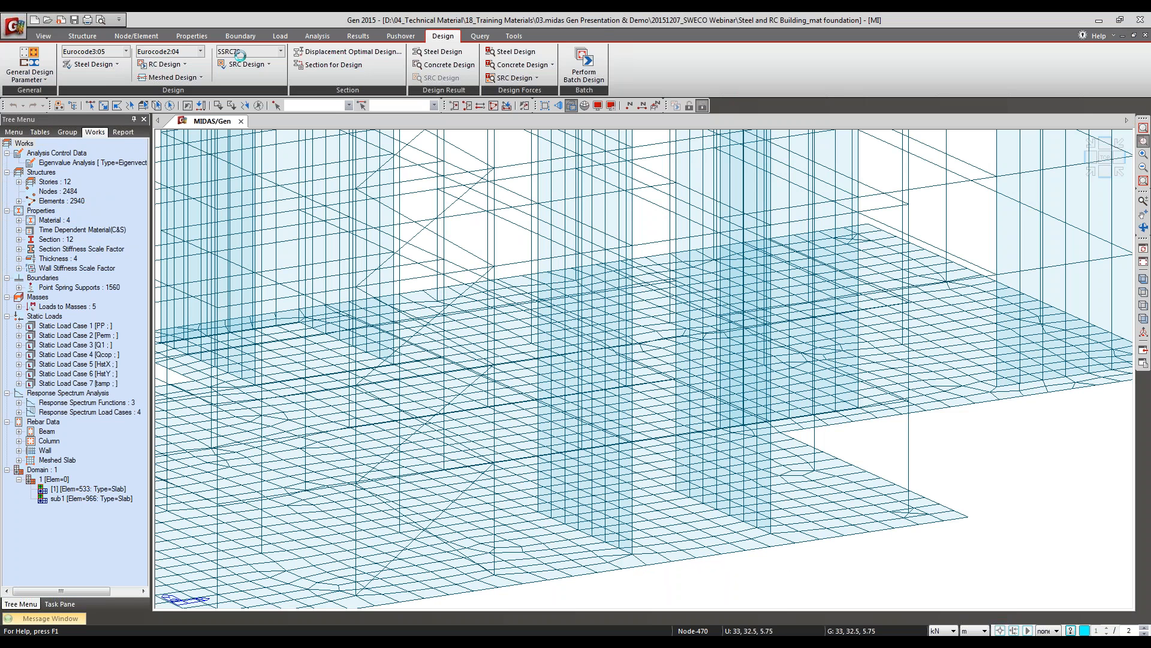
pyautogui.click(571, 106)
pyautogui.moveTo(796, 496); pyautogui.dragTo(682, 388, button='middle')
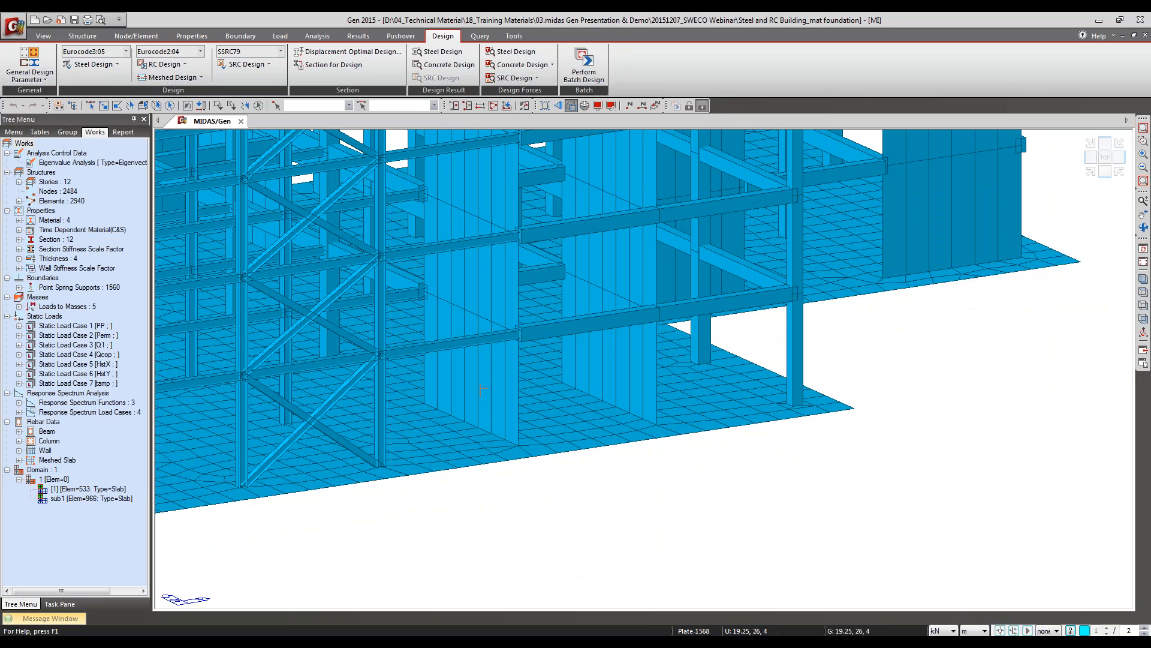
# Step: Start Notepad, open the Steel and RC Building_mat foundation_CSA.OUT file in it, and maximize its window
pyautogui.click(13, 629)
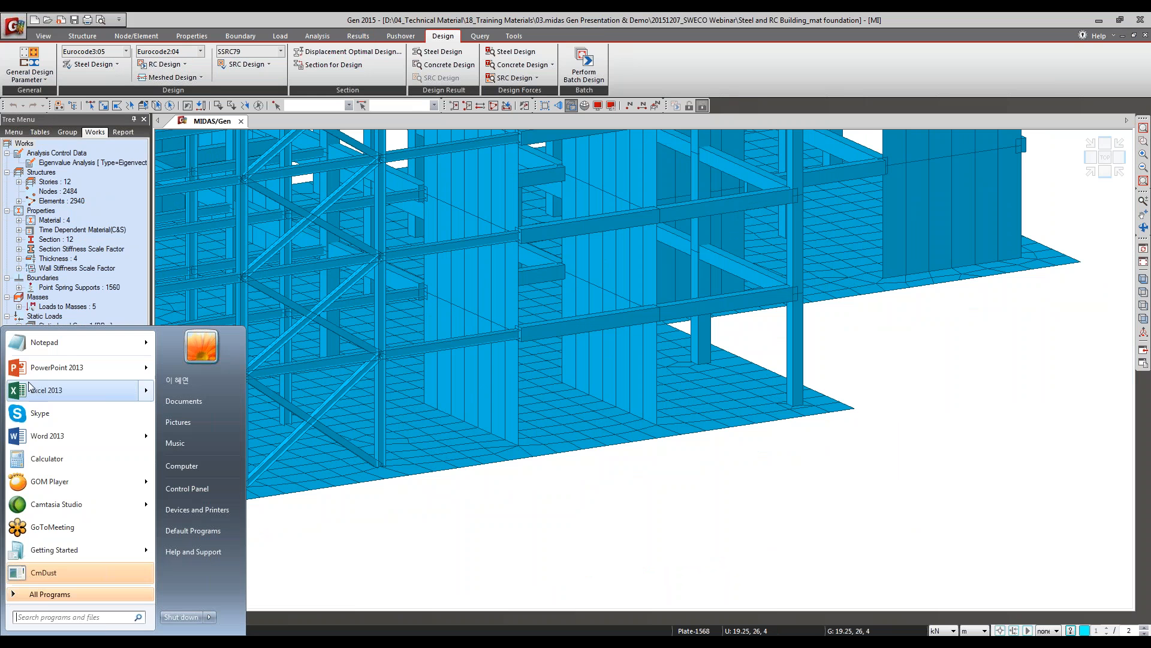
pyautogui.click(60, 338)
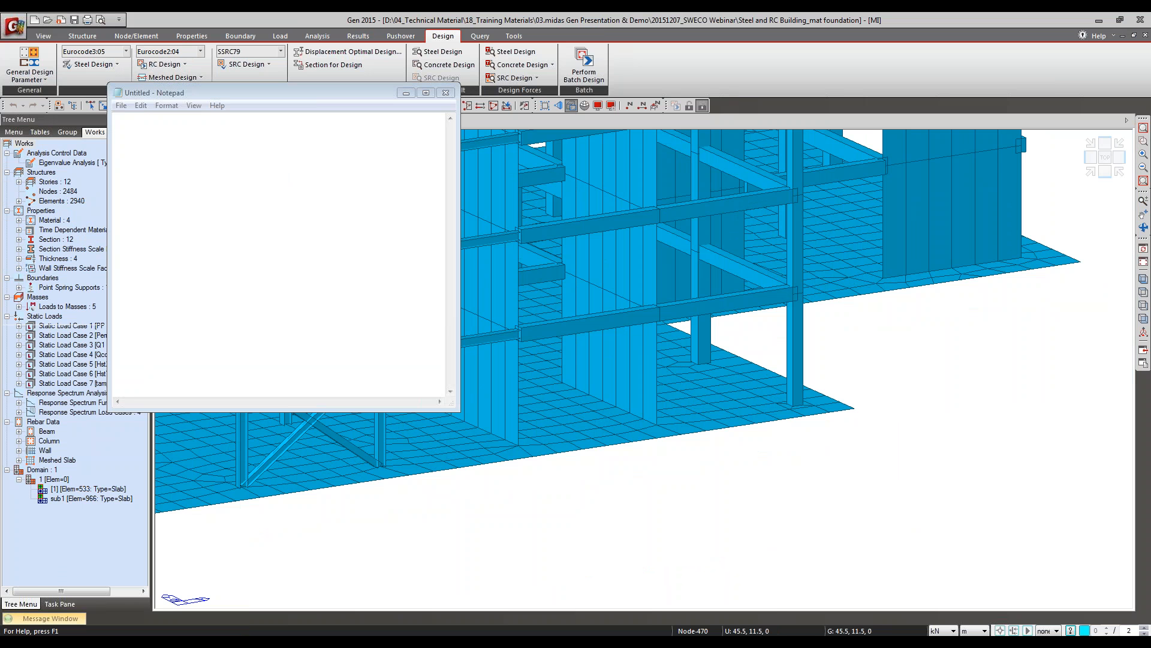
pyautogui.moveTo(63, 473); pyautogui.dragTo(226, 325)
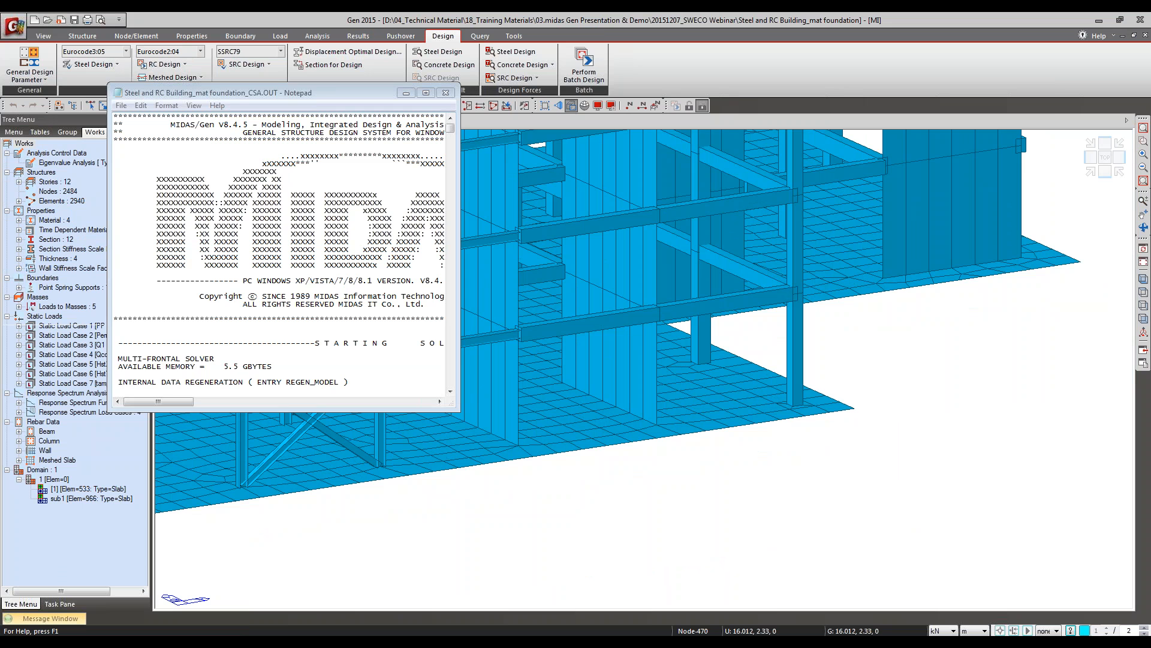
pyautogui.moveTo(459, 410); pyautogui.dragTo(981, 550)
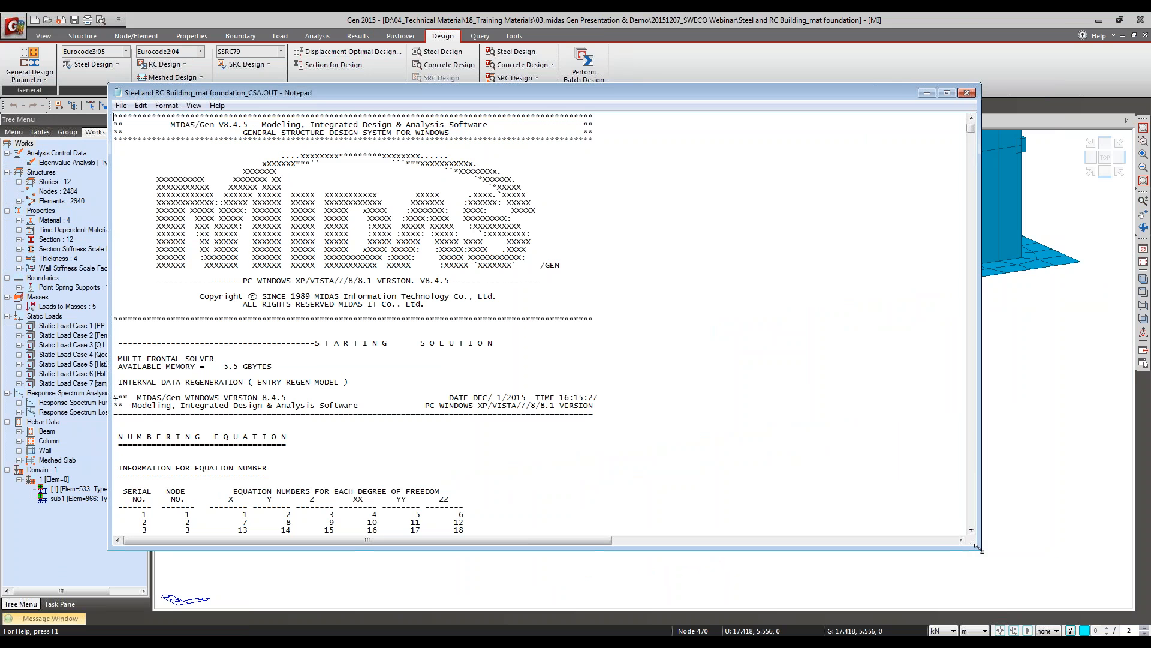
pyautogui.doubleClick(290, 90)
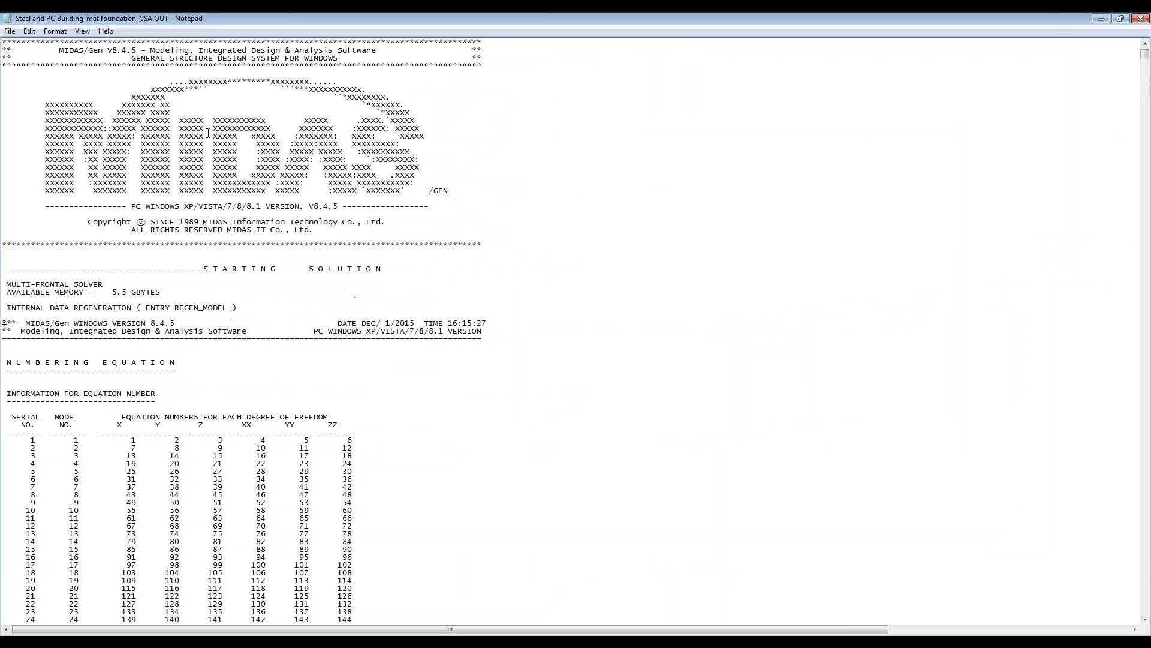
# Step: Examine the cracked section analysis output's convergence information and its table of effective and cracked inertia per element, and close the file
pyautogui.moveTo(1146, 55); pyautogui.dragTo(1124, 362)
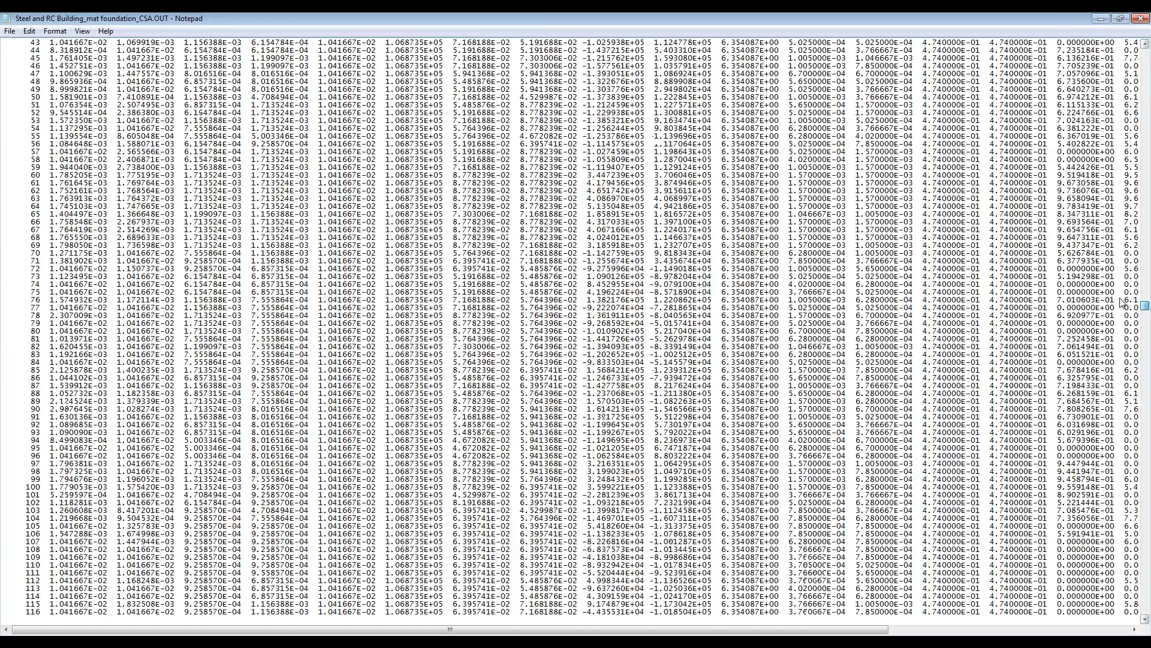
pyautogui.hotkey('ctrl', 'Home')
pyautogui.hotkey('ctrl', 'End')
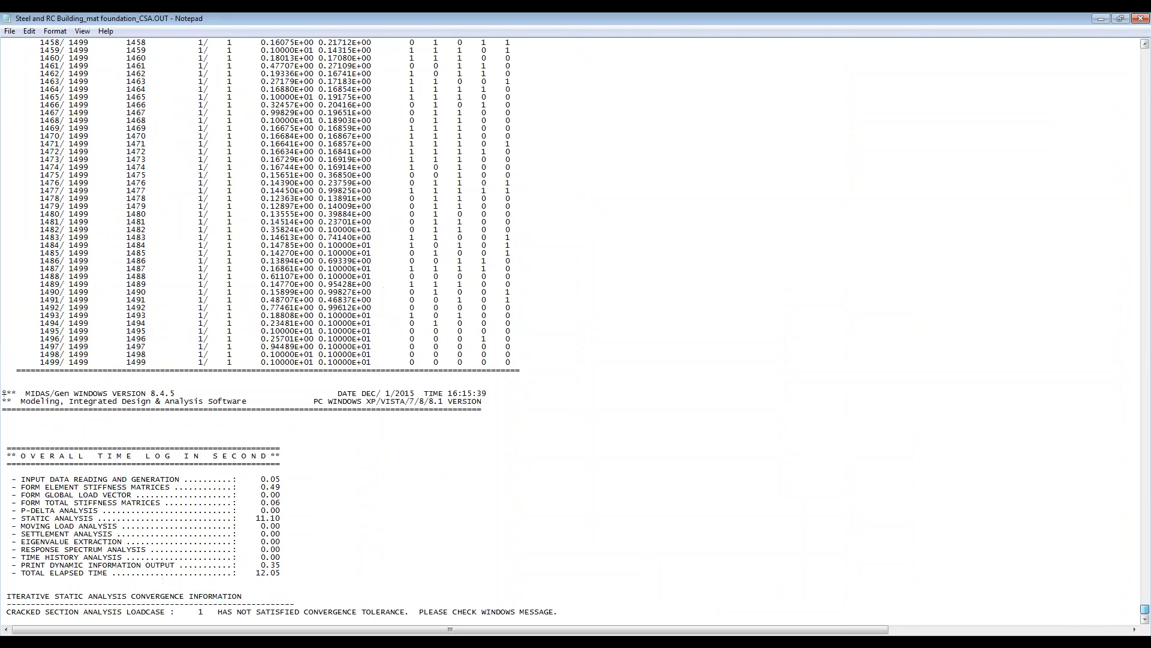
pyautogui.scroll(6, 1026, 557)
pyautogui.moveTo(1144, 609); pyautogui.dragTo(1146, 97)
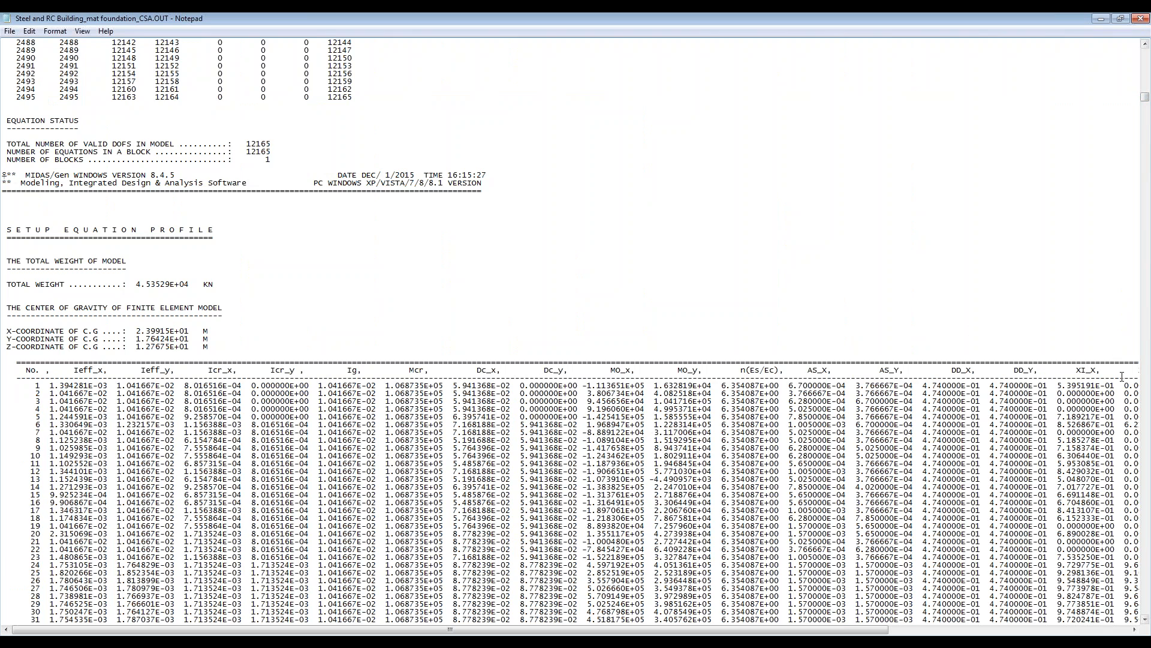
pyautogui.moveTo(594, 629); pyautogui.dragTo(535, 635)
pyautogui.scroll(-5, 422, 487)
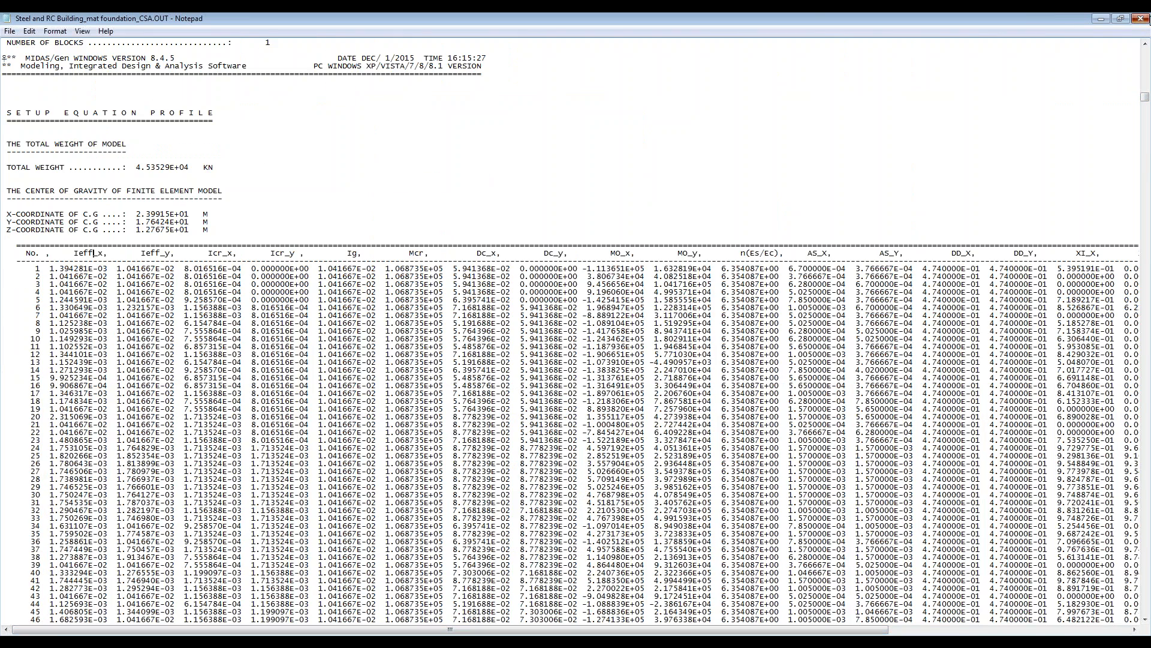
pyautogui.click(1140, 19)
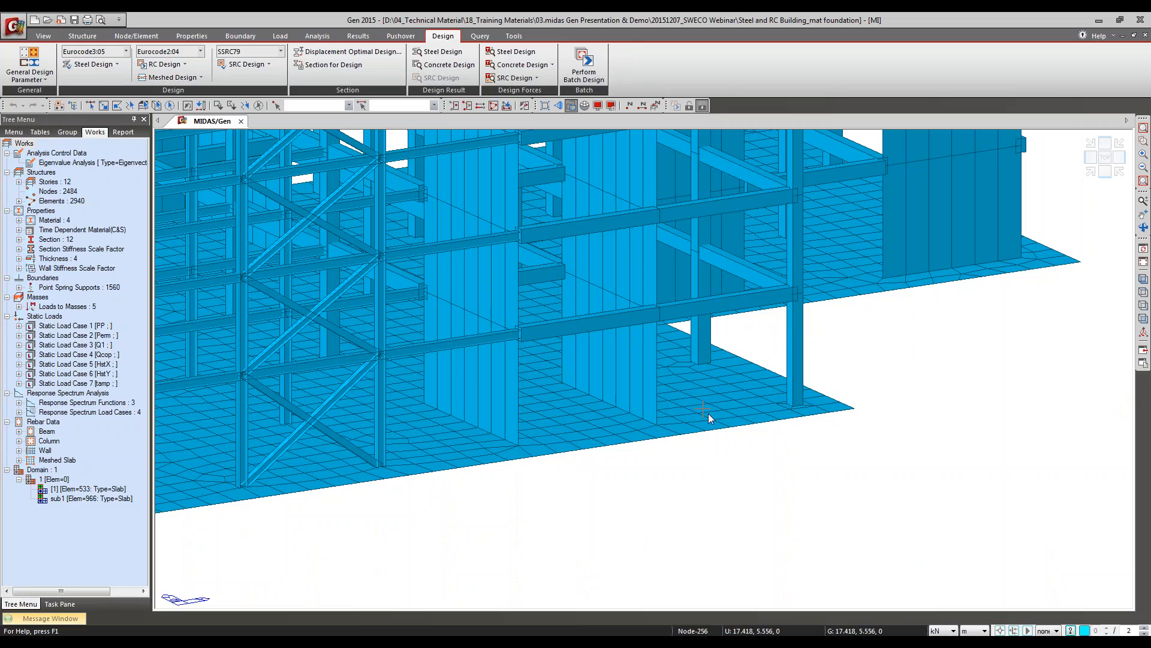
# Step: Isolate the mat foundation elements at the base of the building and show them in plan
pyautogui.click(173, 77)
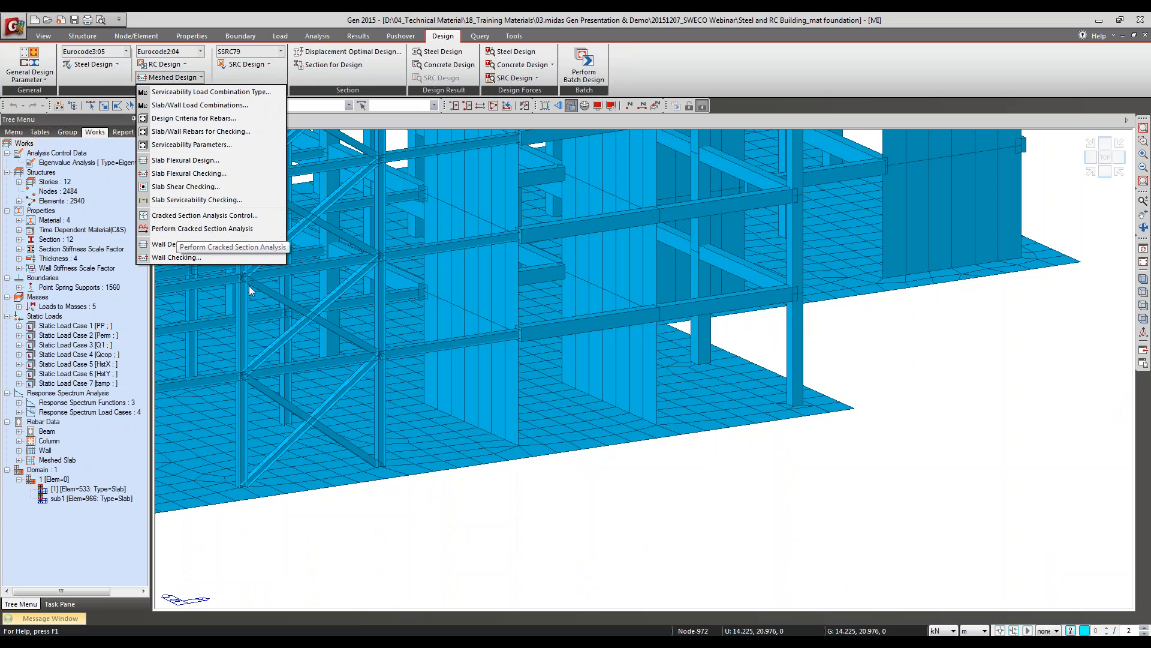
pyautogui.click(1141, 317)
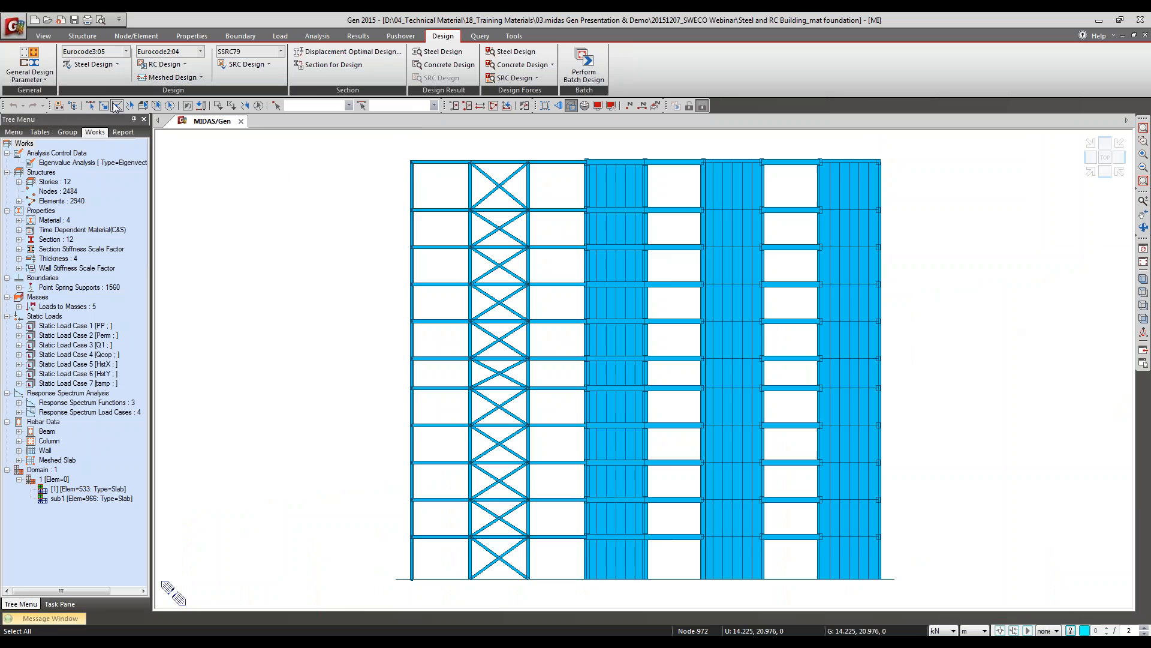
pyautogui.click(116, 106)
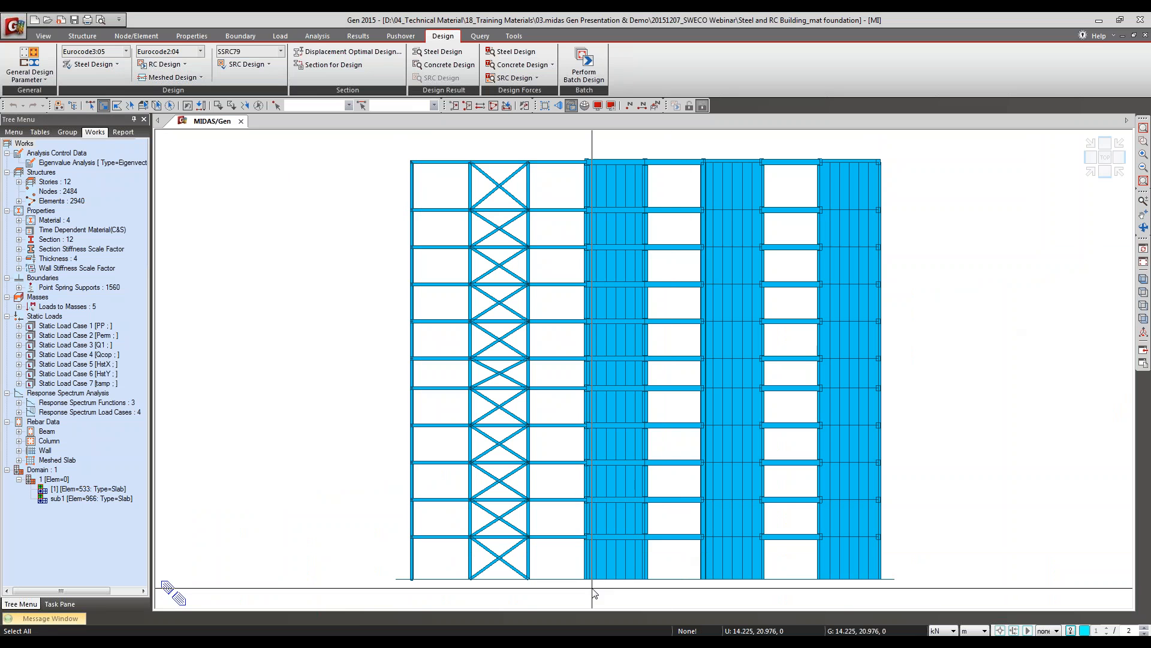
pyautogui.moveTo(666, 579); pyautogui.dragTo(959, 585)
pyautogui.press('F2')
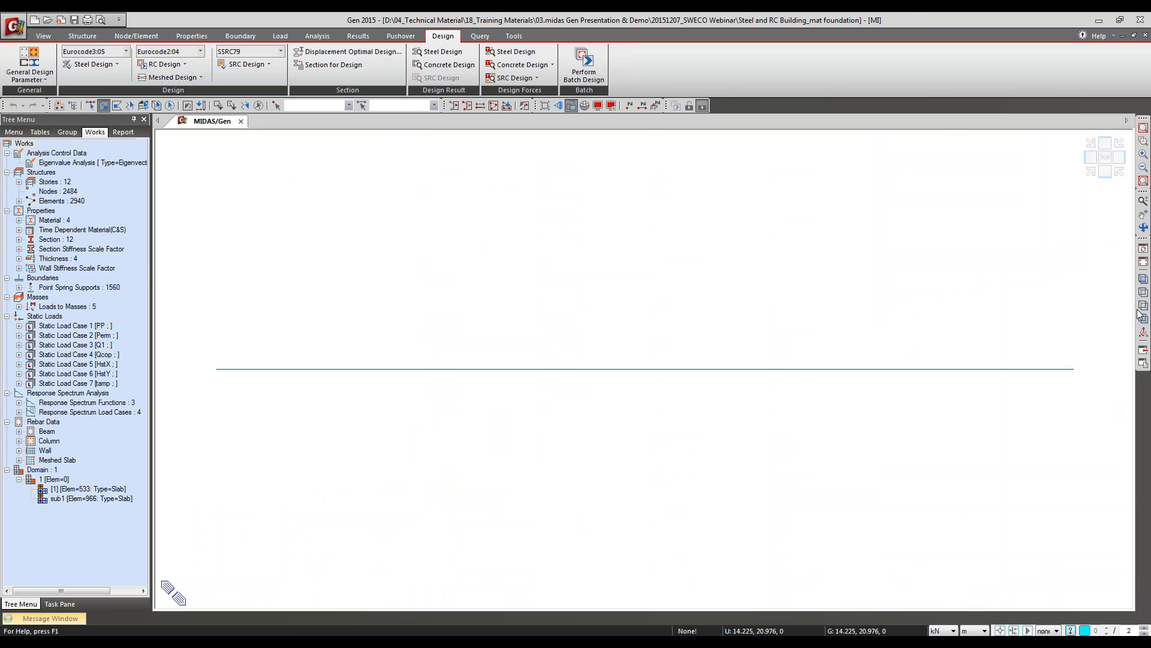
pyautogui.click(1144, 292)
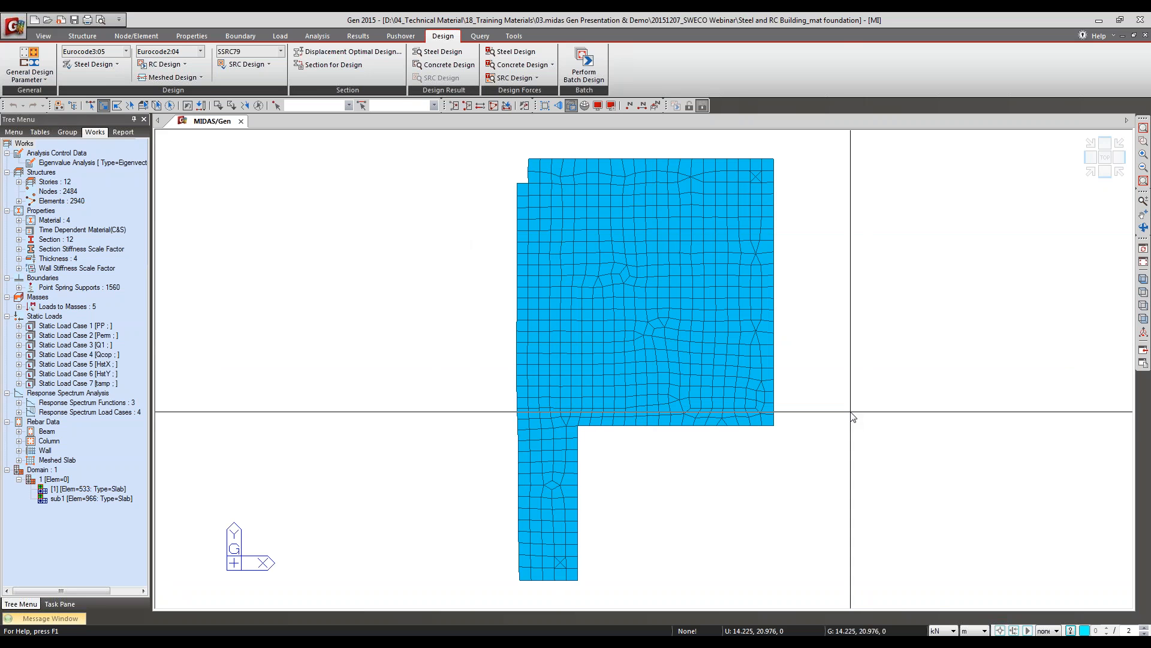
# Step: Run the slab serviceability deflection check on the mat foundation for ALL COMBINATION, with the uncracked section and ratio output
pyautogui.click(171, 76)
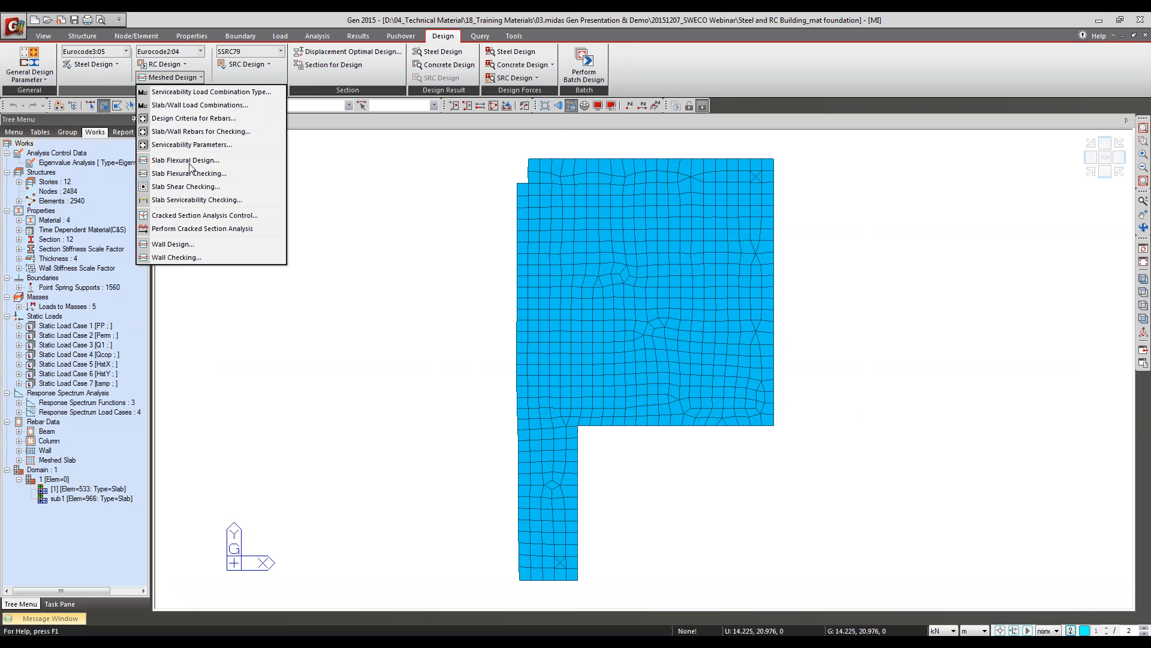
pyautogui.click(186, 200)
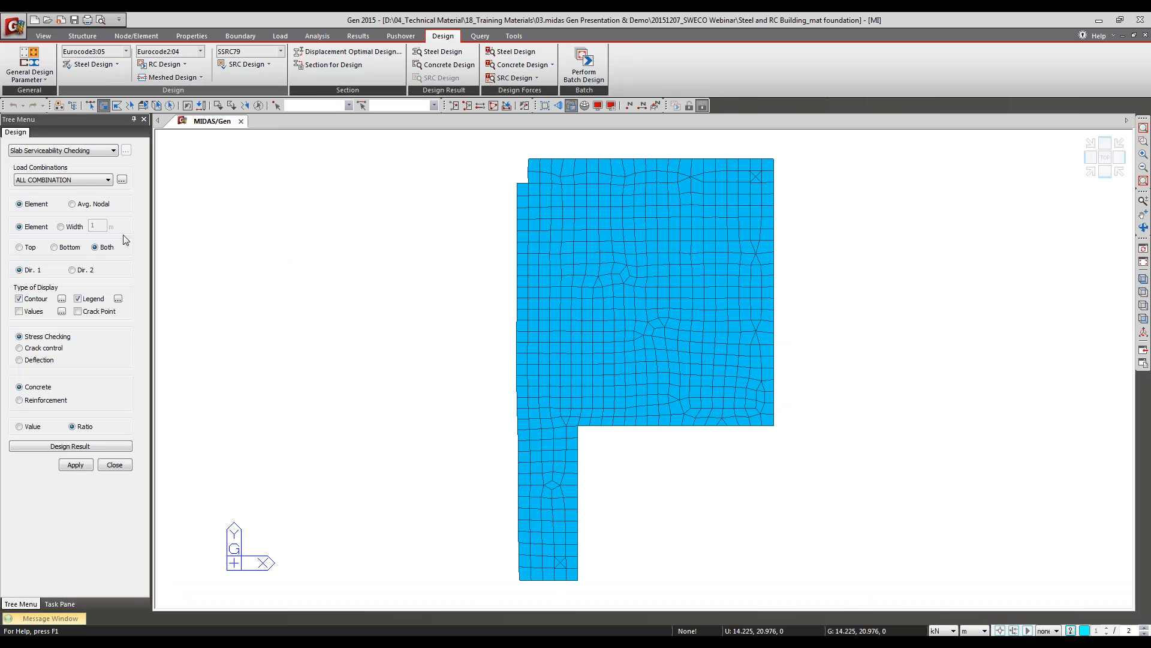
pyautogui.click(22, 361)
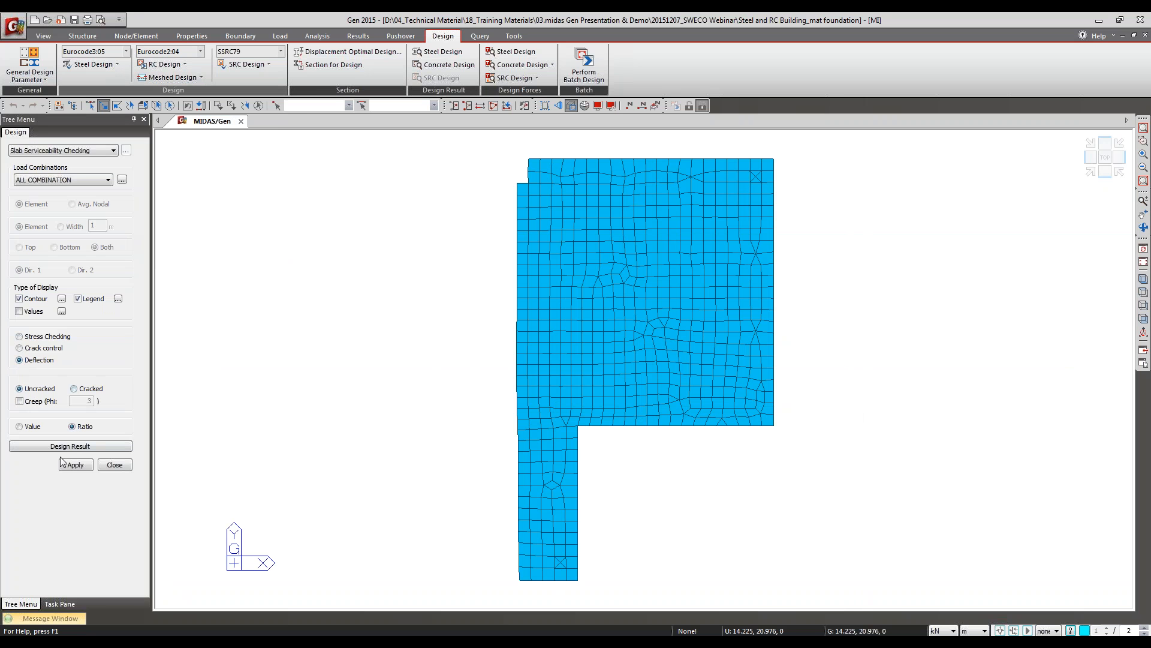
pyautogui.click(77, 466)
pyautogui.click(72, 469)
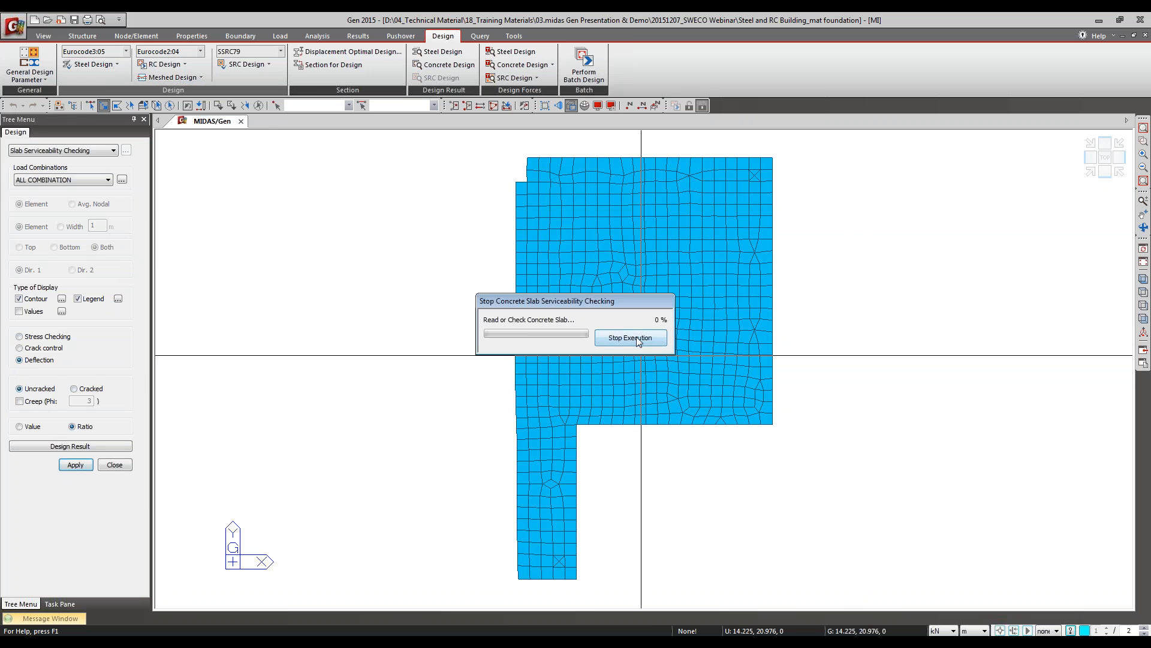
# Step: Review the Serviceability Load Combination Type assignments without changing them, and set the deflection contour's load combination to sle1
pyautogui.click(27, 181)
pyautogui.click(26, 198)
pyautogui.click(165, 78)
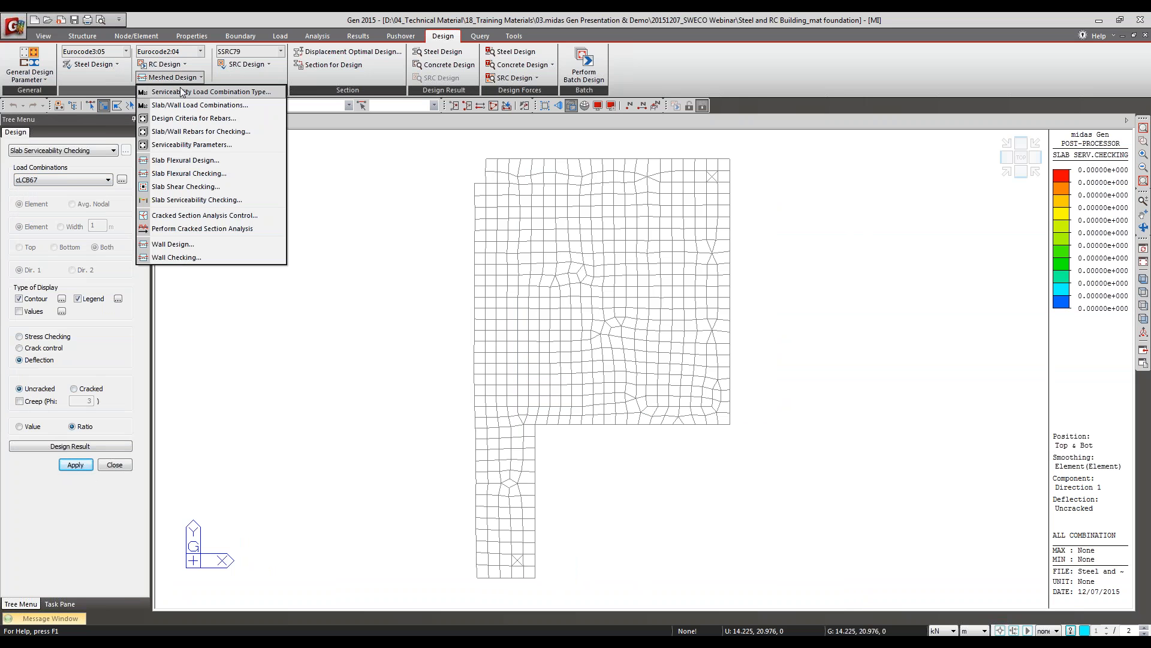
pyautogui.click(181, 91)
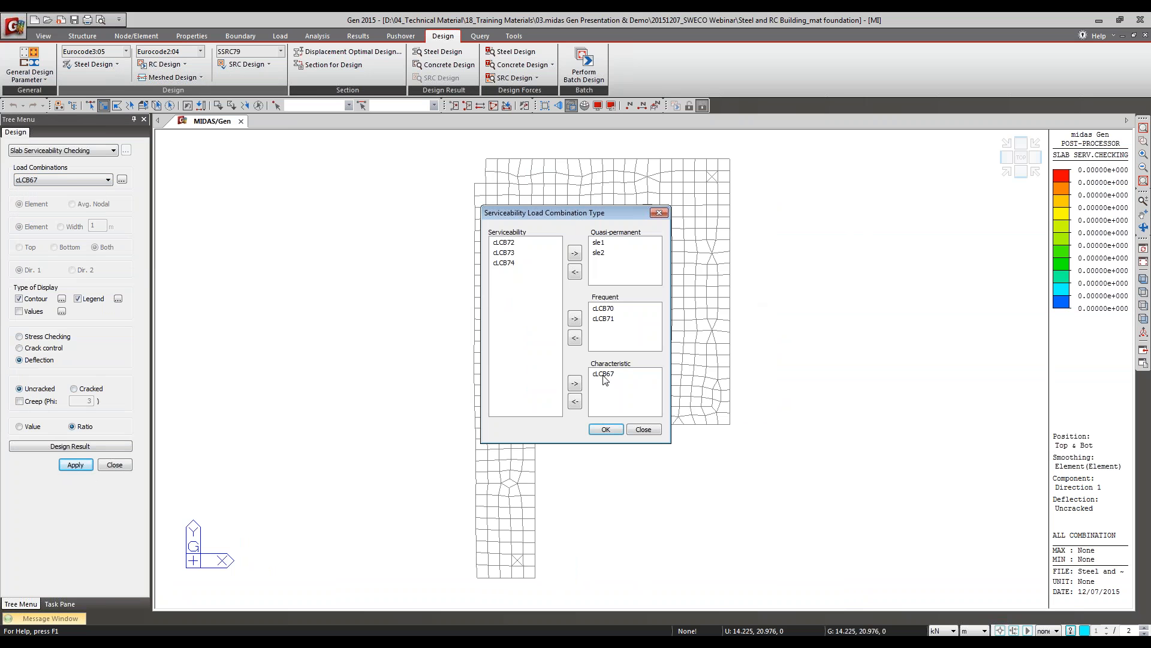
pyautogui.click(660, 214)
pyautogui.click(53, 179)
pyautogui.click(83, 198)
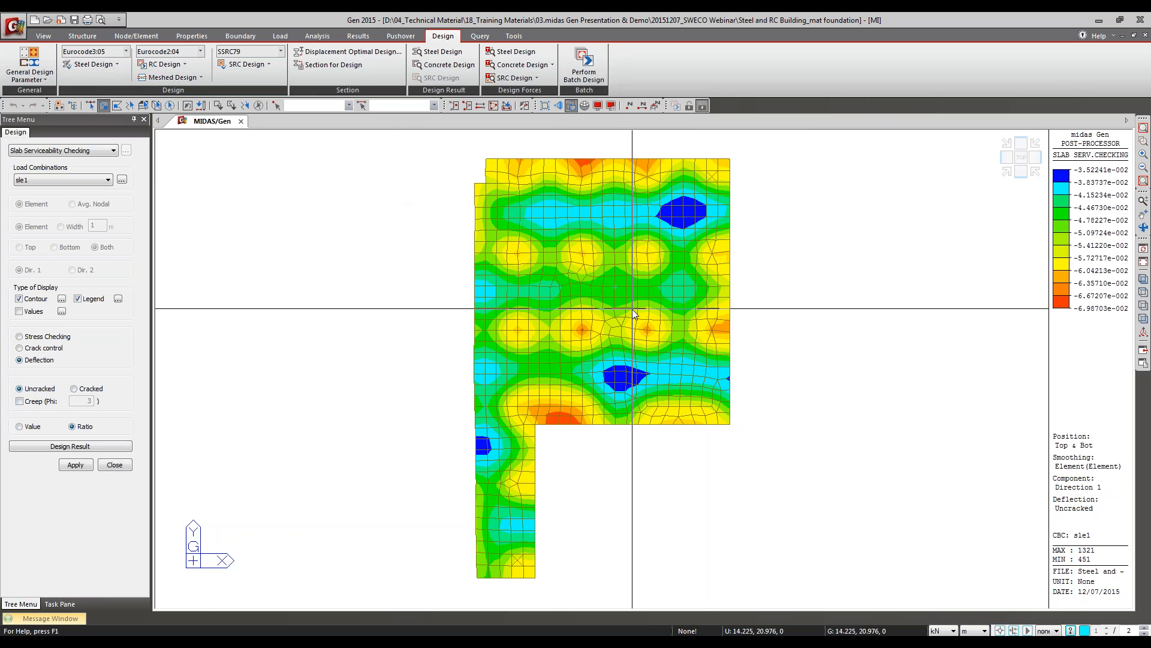
# Step: Set the deflection check to the cracked section with ratio output and crack points enabled
pyautogui.click(27, 427)
pyautogui.click(84, 429)
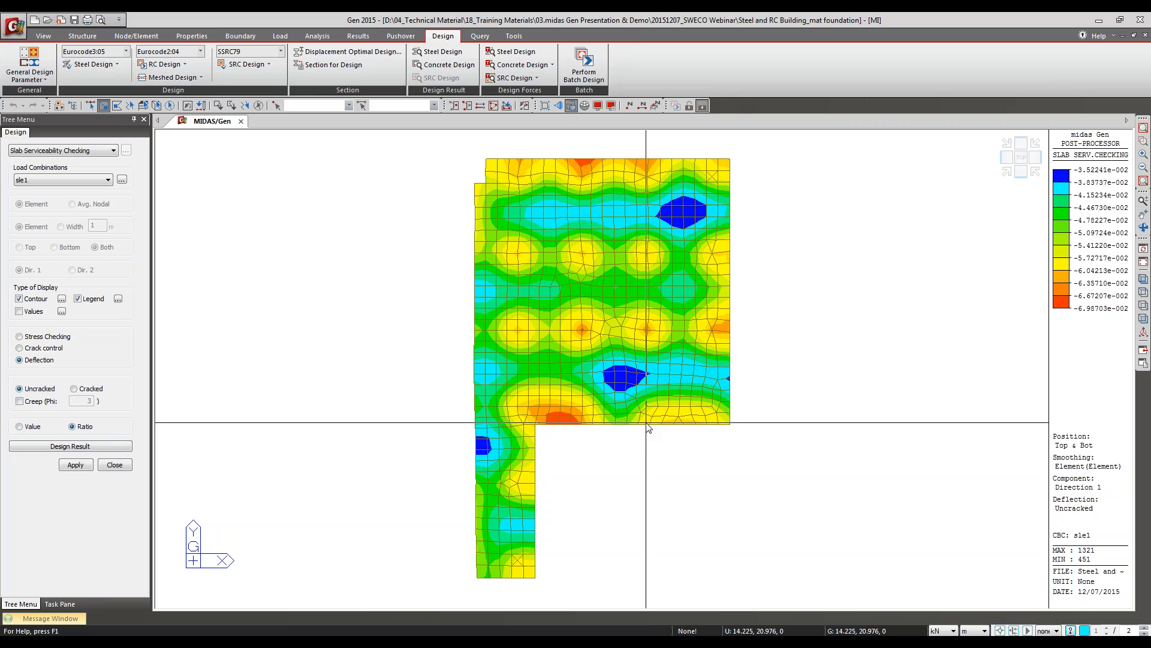
pyautogui.click(83, 391)
pyautogui.click(89, 313)
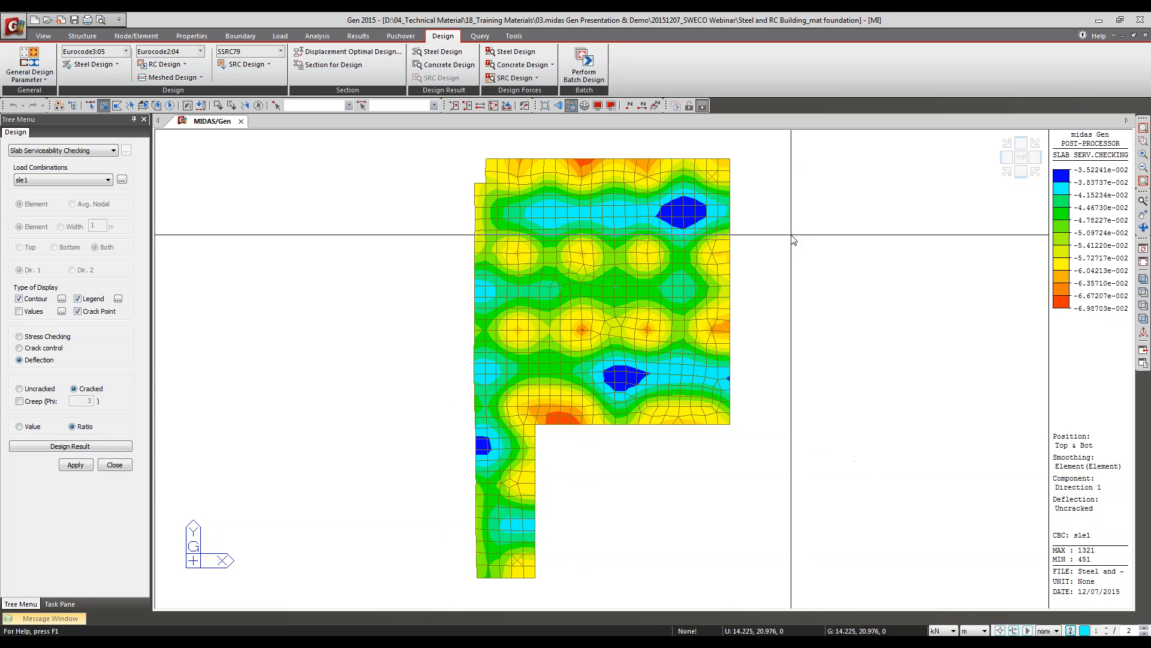
# Step: Isolate the mat's lower strip of elements, rerun the uncracked deflection check for sle1, and close the flat slab_final.rcs report
pyautogui.moveTo(786, 461); pyautogui.dragTo(384, 356)
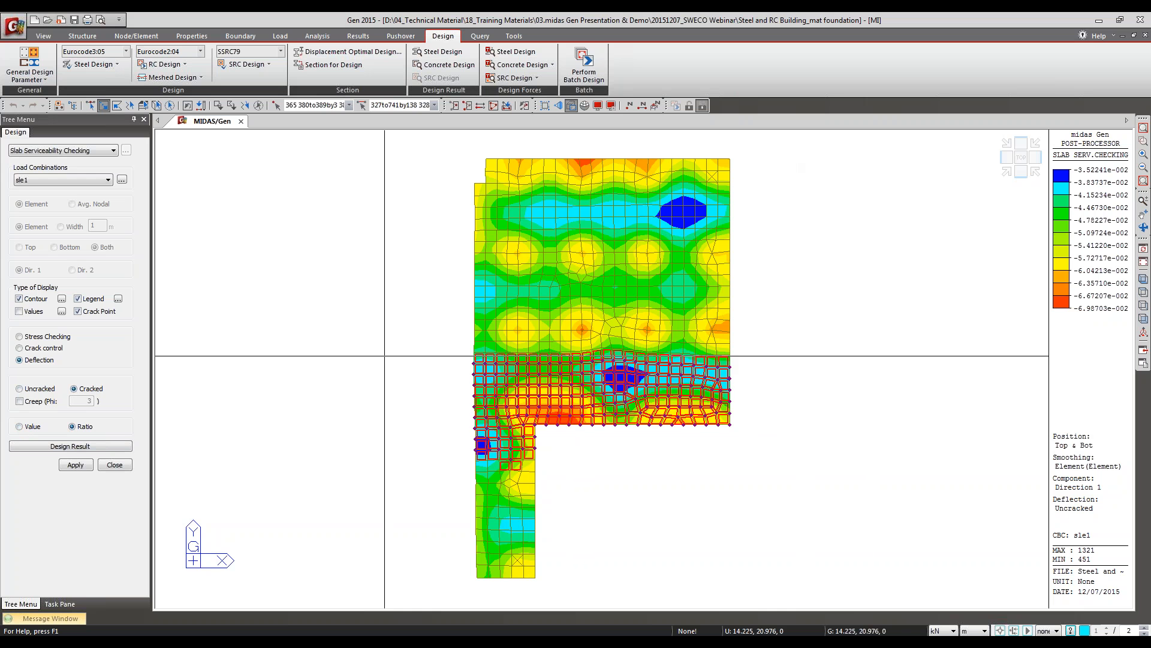
pyautogui.click(90, 468)
pyautogui.click(82, 466)
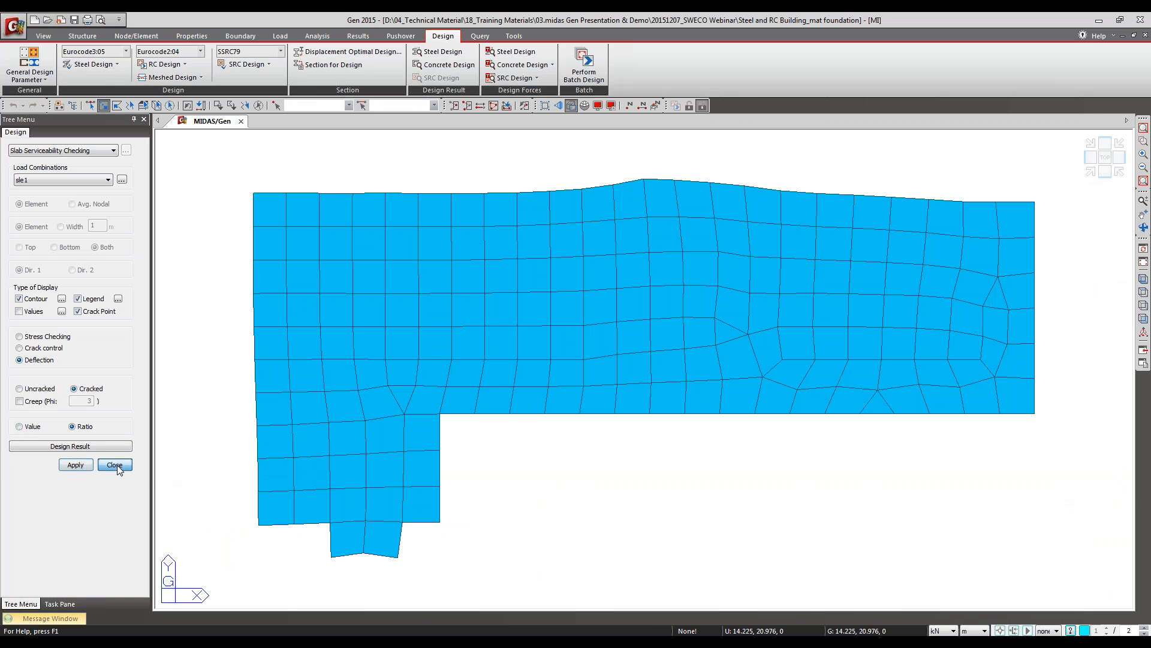
pyautogui.click(35, 389)
pyautogui.click(79, 464)
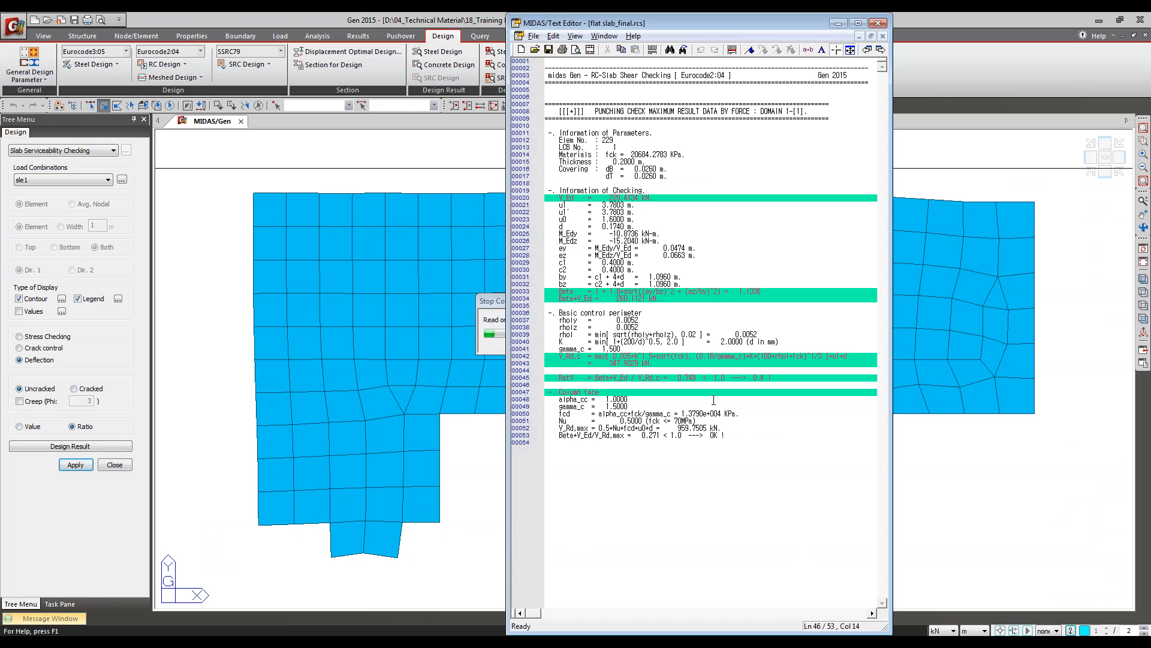
pyautogui.click(876, 27)
pyautogui.click(757, 291)
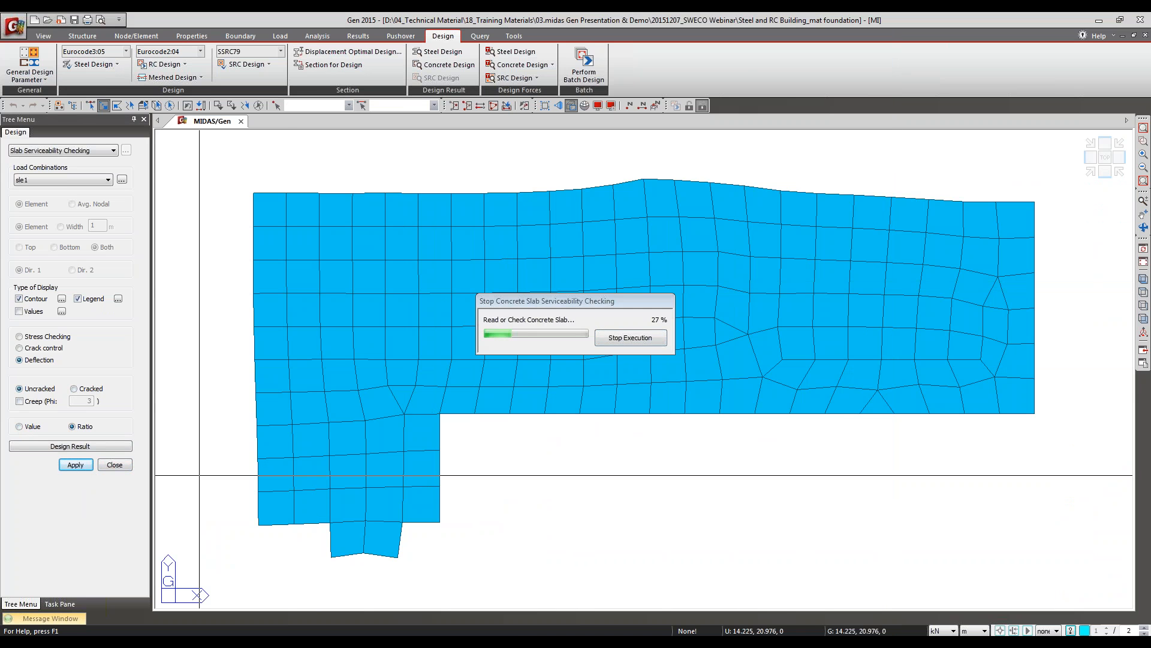
# Step: Select element 451 in the mat strip's orange-red zone, examine the uncracked and creep deflection design result, and close the report and serviceability check
pyautogui.click(169, 77)
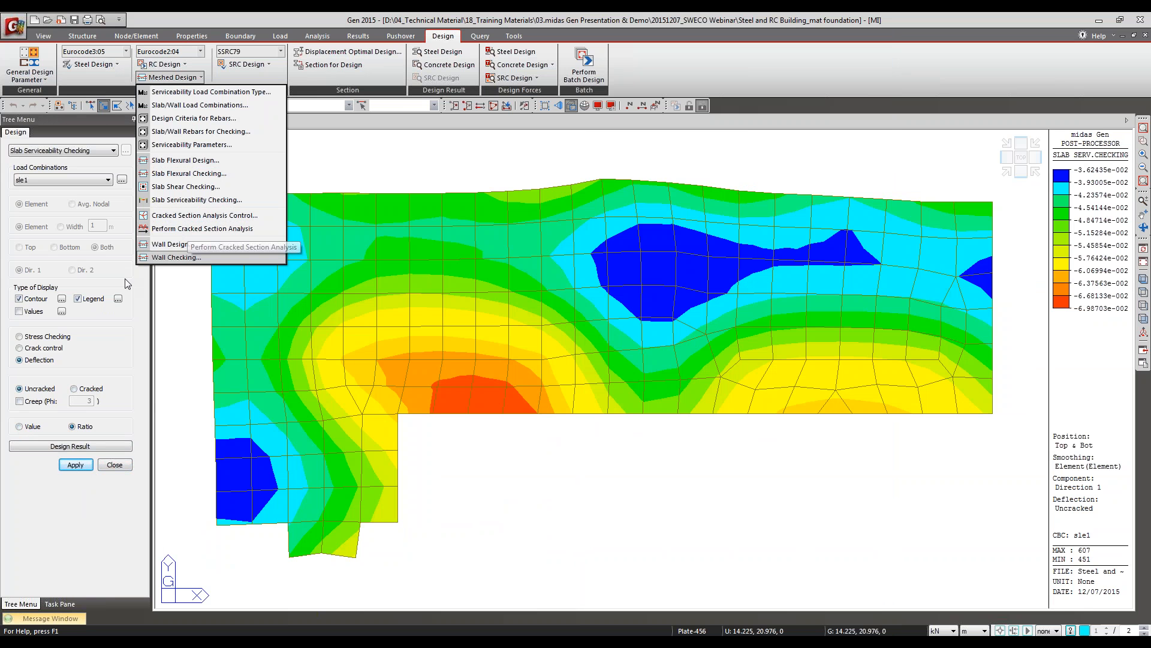
pyautogui.click(84, 391)
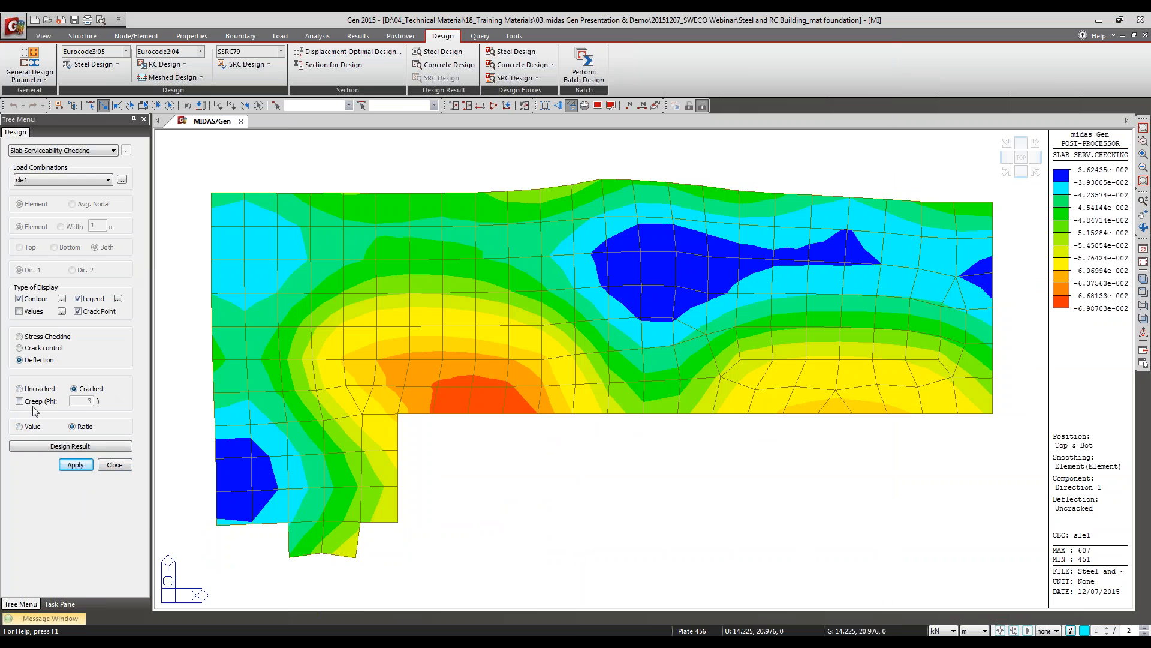
pyautogui.click(486, 399)
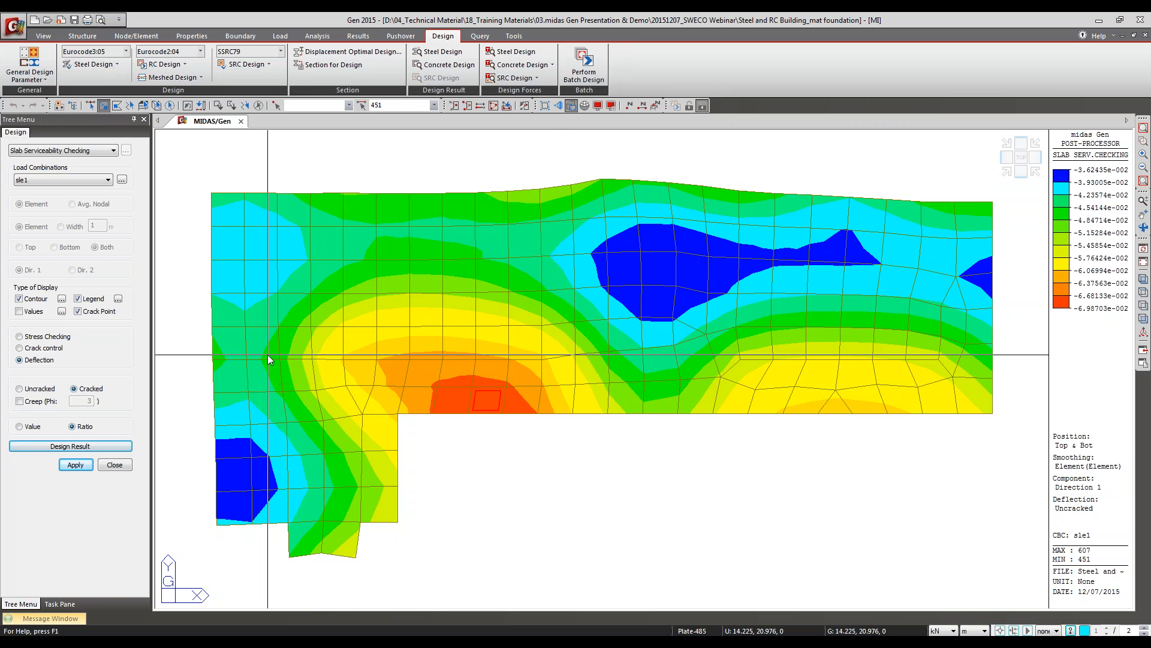
pyautogui.click(54, 392)
pyautogui.click(59, 450)
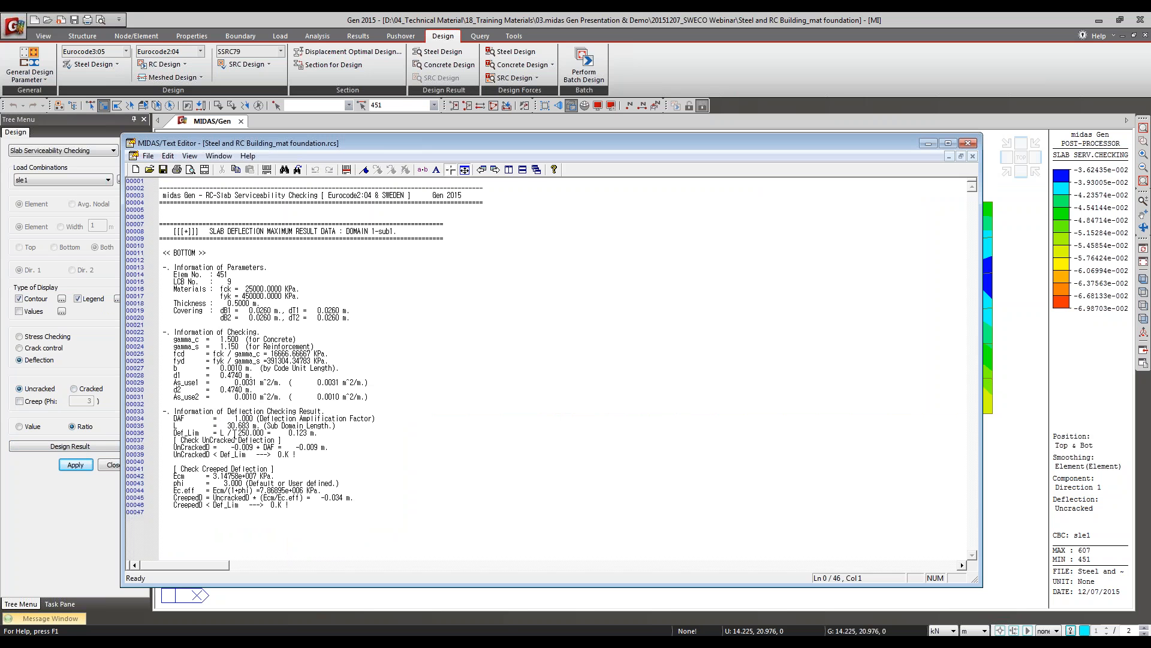
pyautogui.click(228, 468)
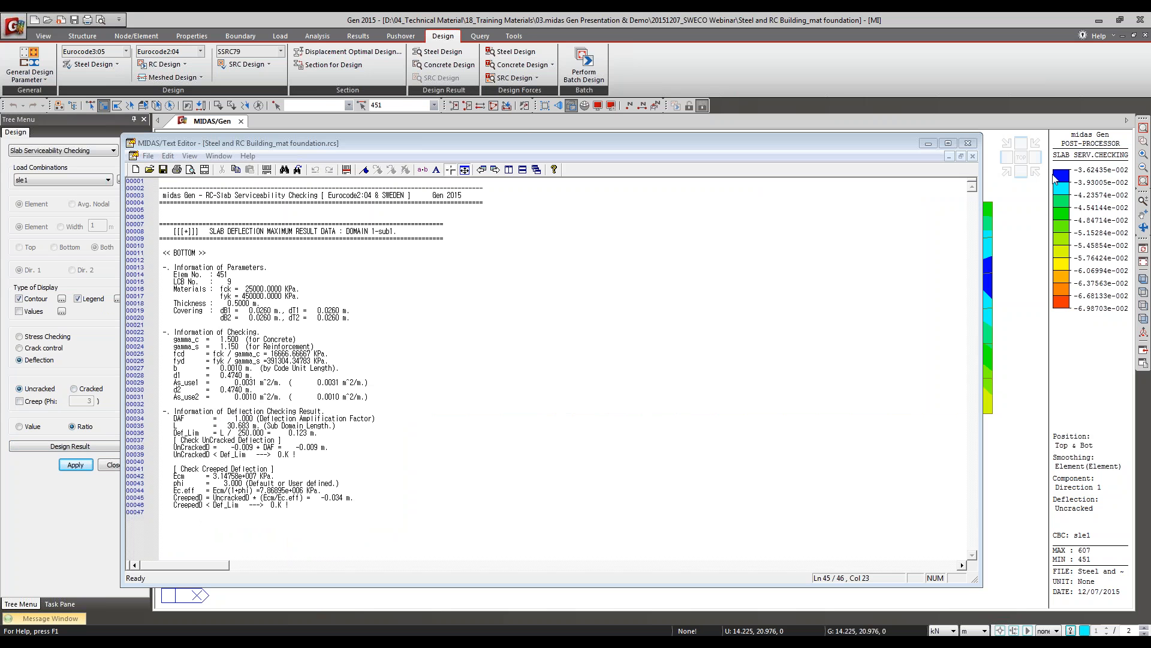
pyautogui.click(968, 143)
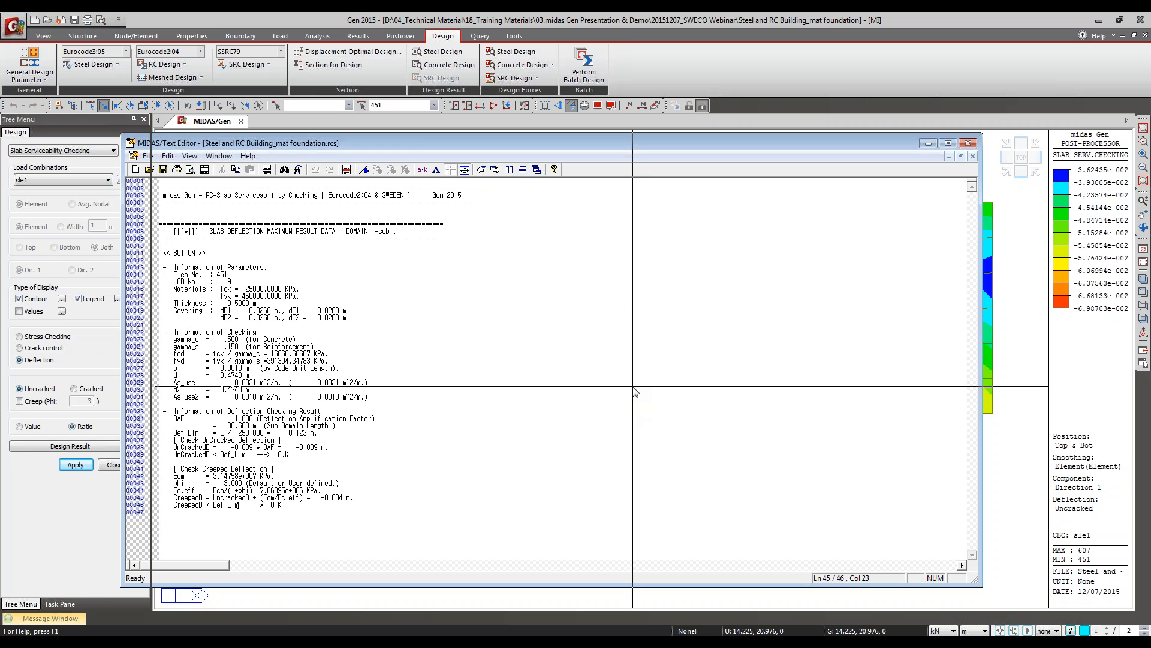
pyautogui.click(632, 388)
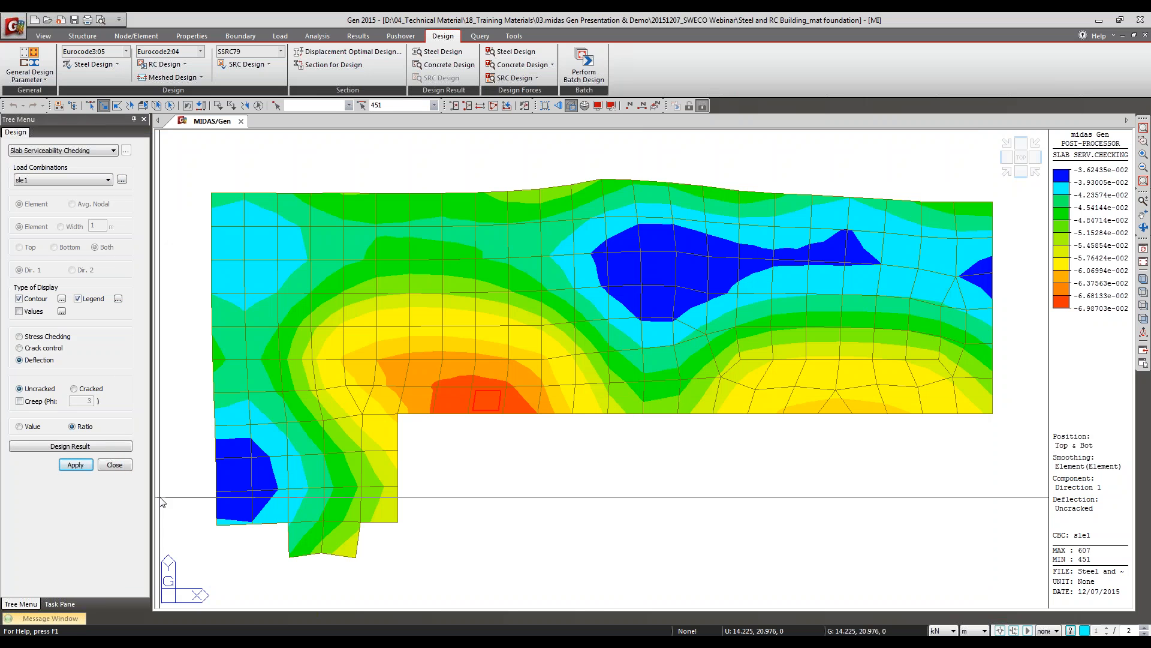
pyautogui.click(114, 465)
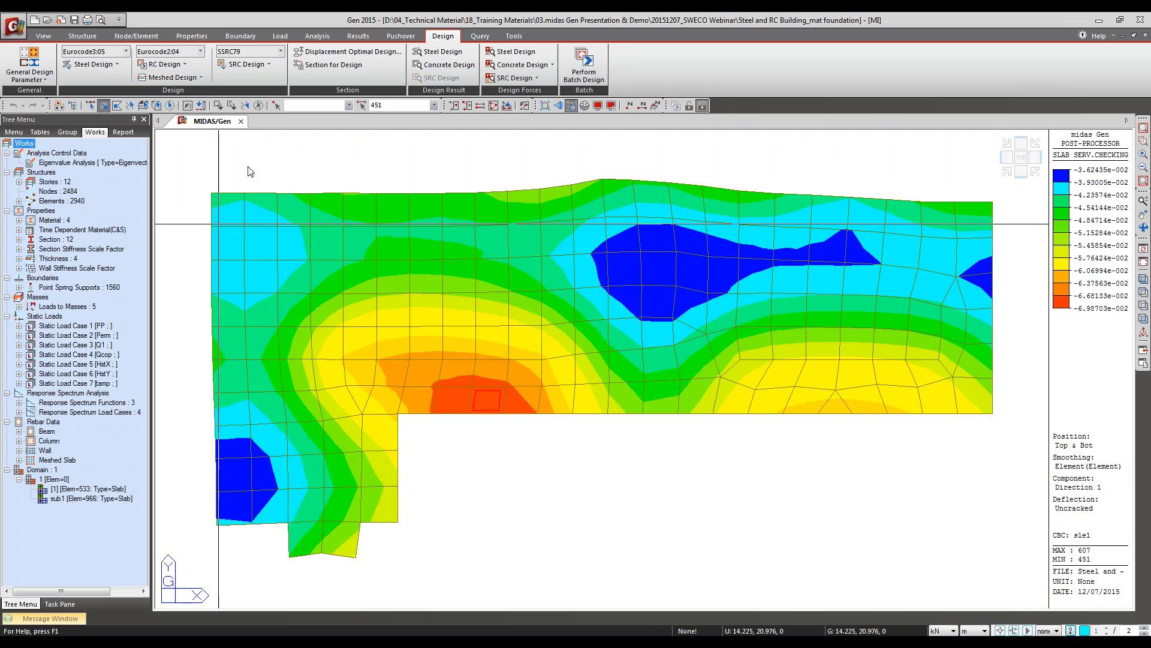
# Step: Switch to the recent flat slab_final project, dismissing the results file error
pyautogui.click(15, 25)
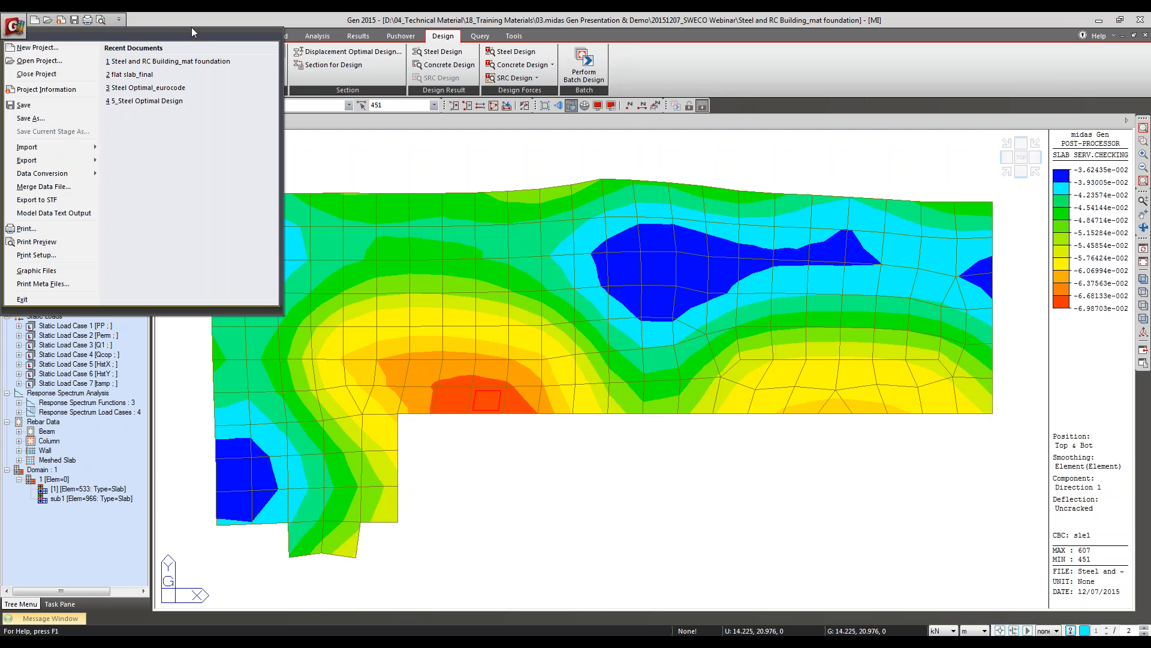
pyautogui.click(137, 74)
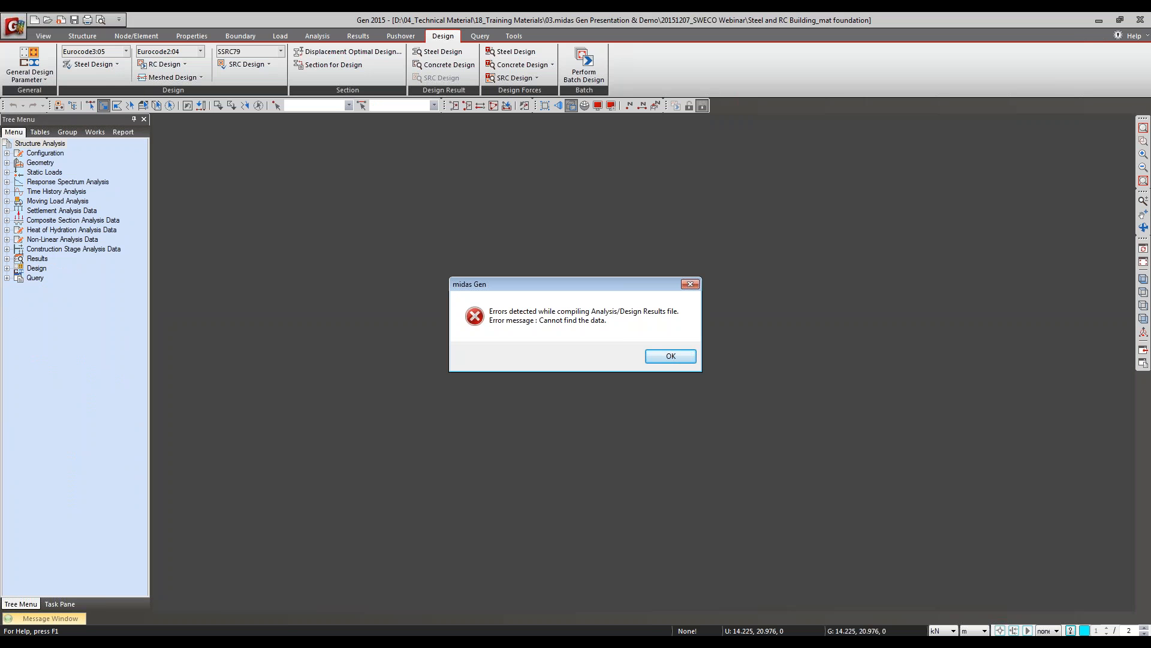
pyautogui.click(678, 358)
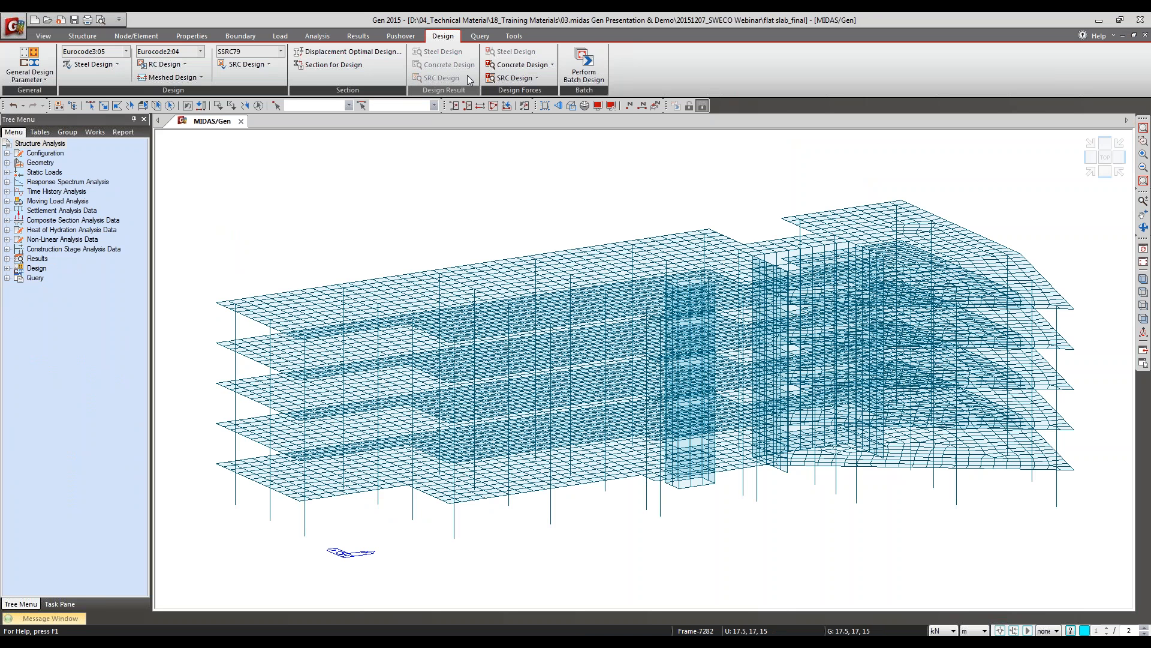
# Step: Set up the meshed Wall Design for load combination cLCB1 with average nodal smoothing
pyautogui.click(173, 76)
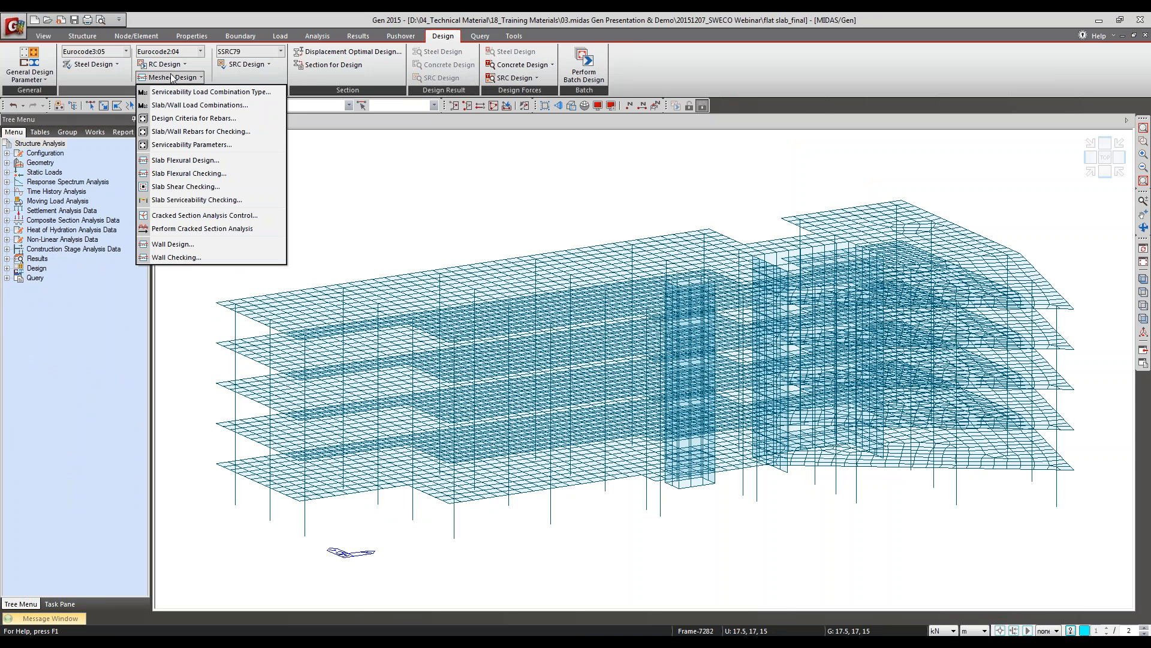
pyautogui.click(198, 244)
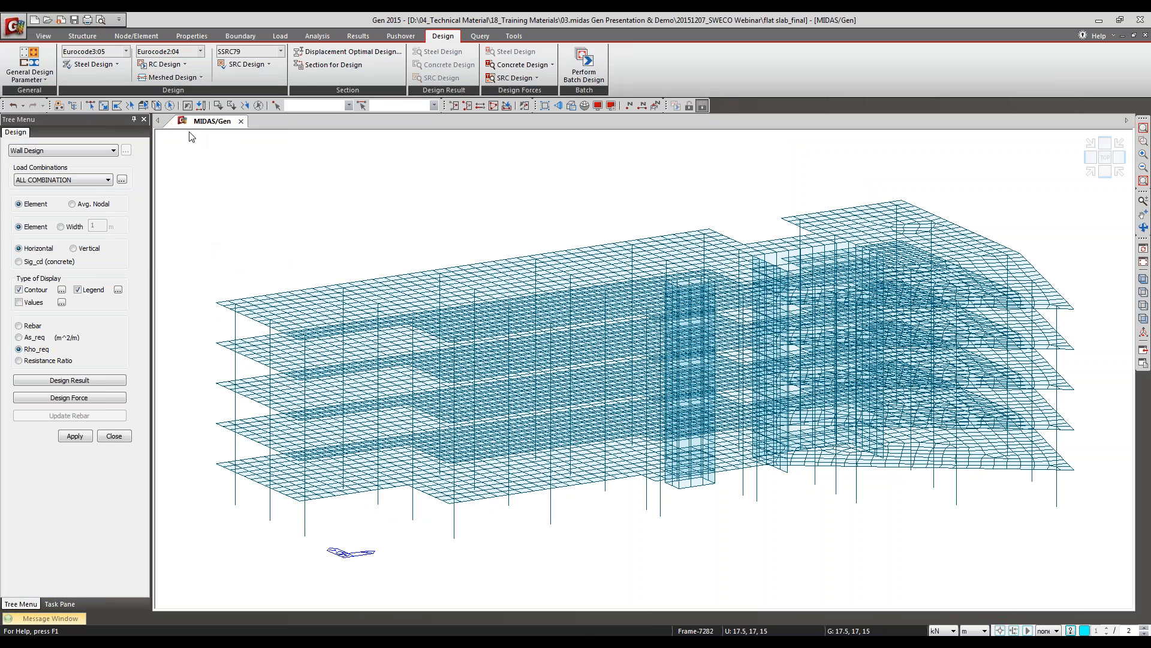
pyautogui.click(109, 180)
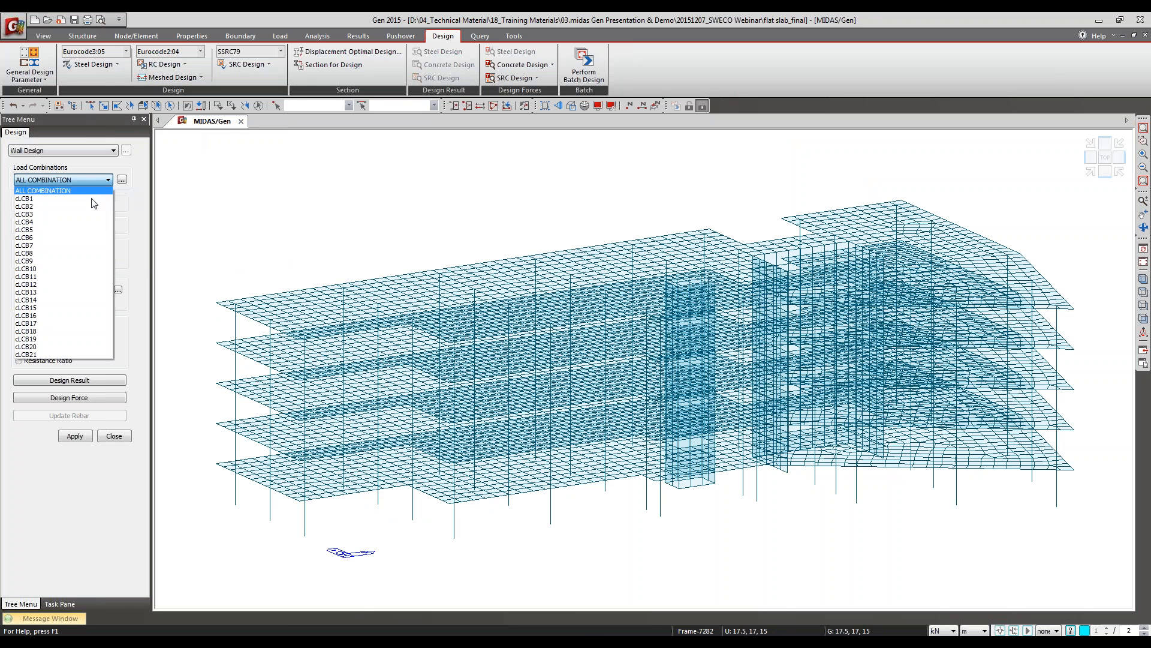
pyautogui.click(57, 209)
pyautogui.click(73, 204)
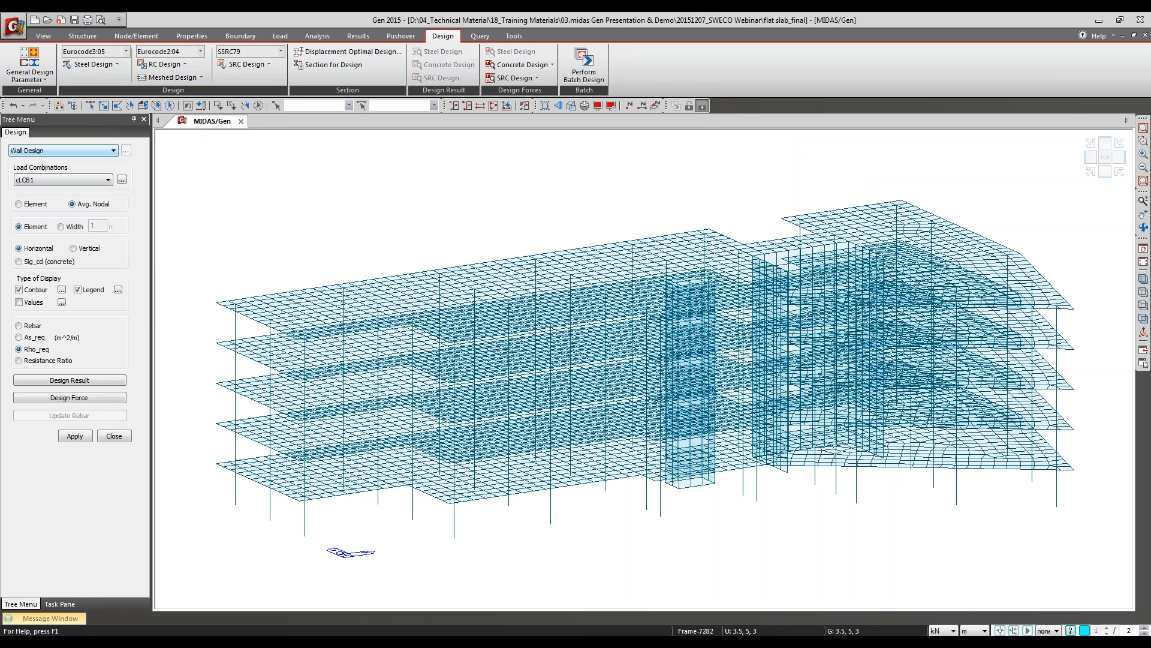
# Step: Switch to the presentation, review the Wall Design slide's reinforcement and concrete stress formulas, and return to midas Gen
pyautogui.click(447, 609)
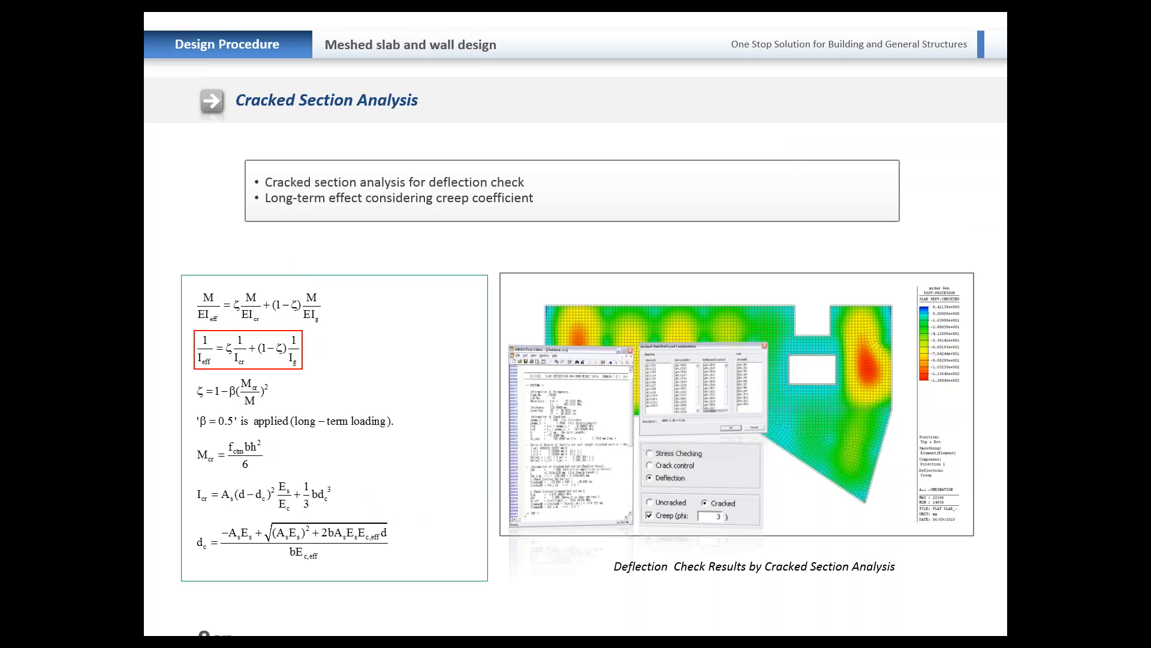
pyautogui.click(506, 266)
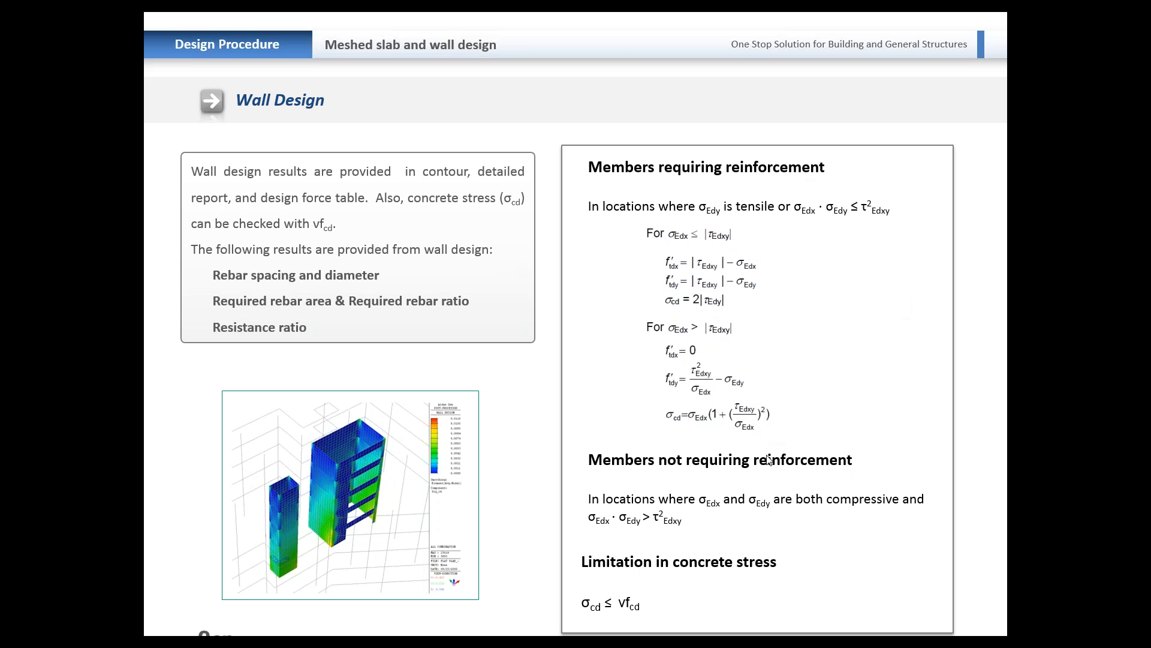
pyautogui.hotkey('alt', 'Tab')
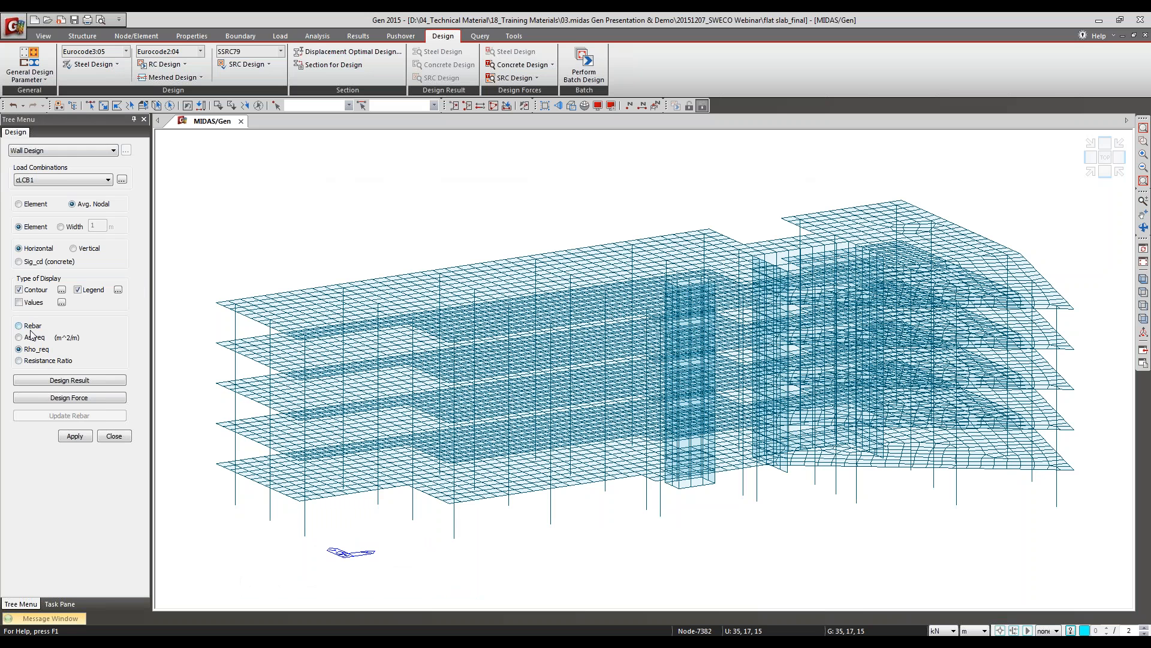
# Step: Run the wall design for the horizontal Rho_req contour and isolate the wall elements of the lowest storey in isometric view
pyautogui.click(72, 436)
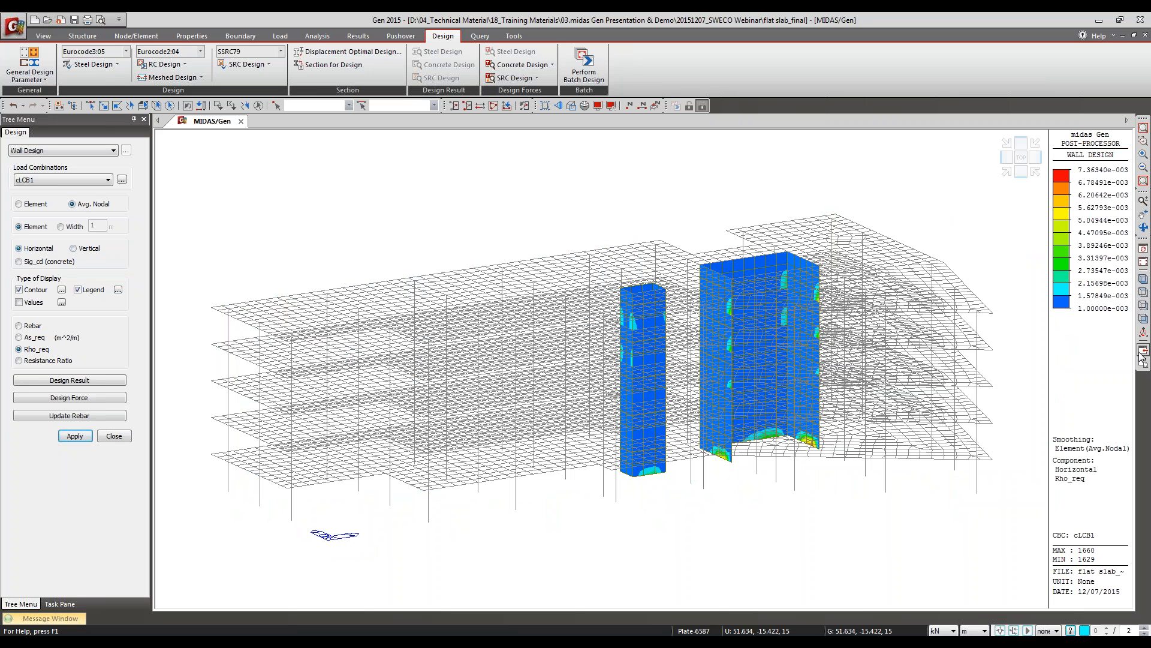
pyautogui.click(1144, 318)
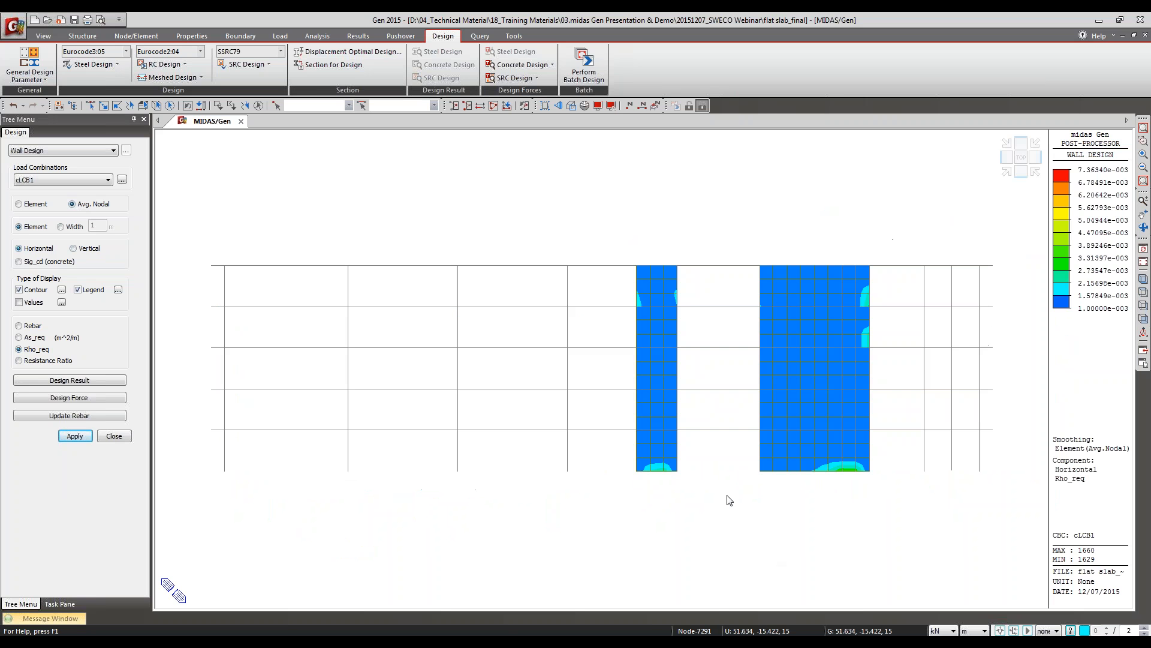
pyautogui.click(103, 105)
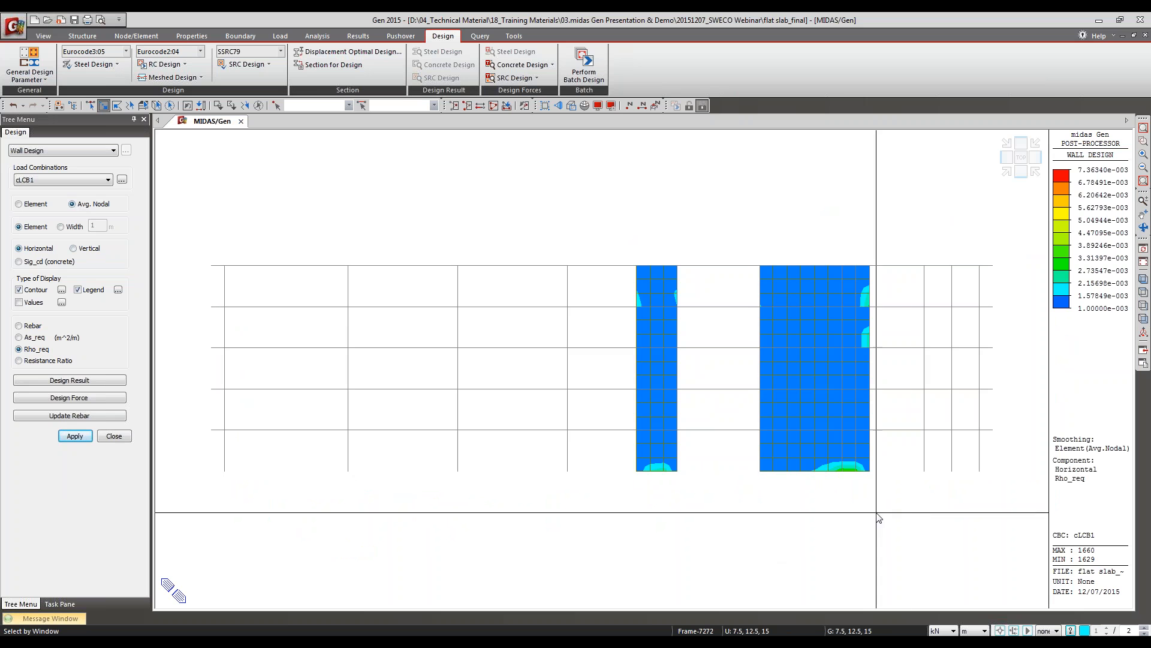
pyautogui.moveTo(902, 511); pyautogui.dragTo(593, 432)
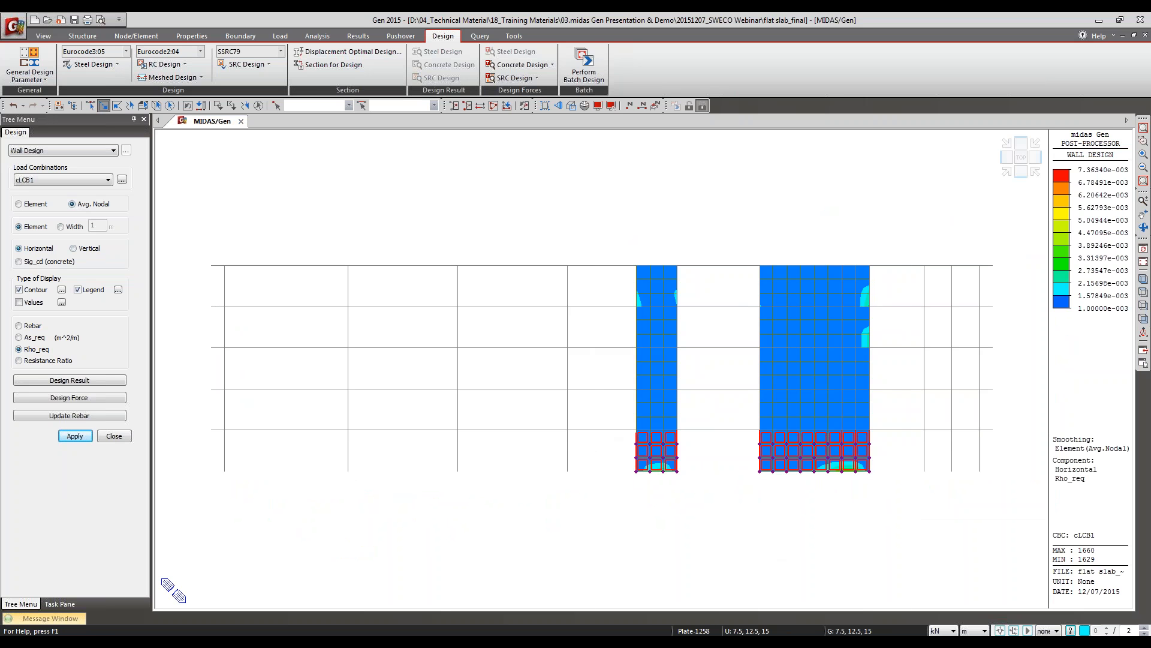
pyautogui.press('F2')
pyautogui.click(1144, 318)
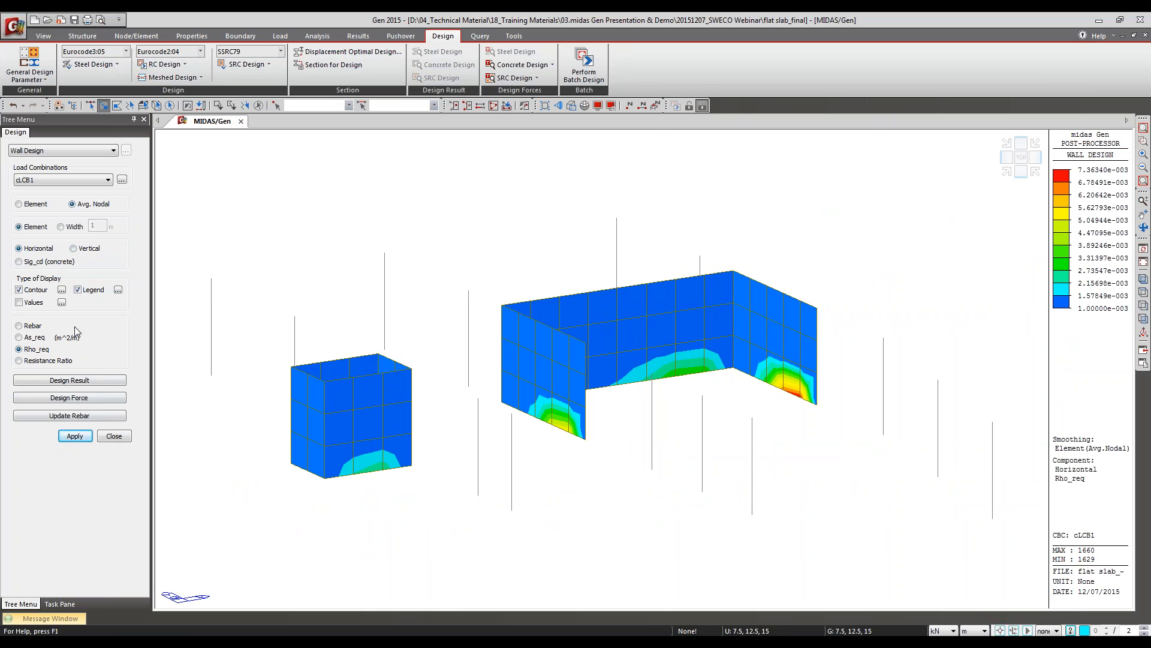
# Step: Display the rebar contour for the vertical direction on the isolated walls
pyautogui.click(28, 327)
pyautogui.click(80, 249)
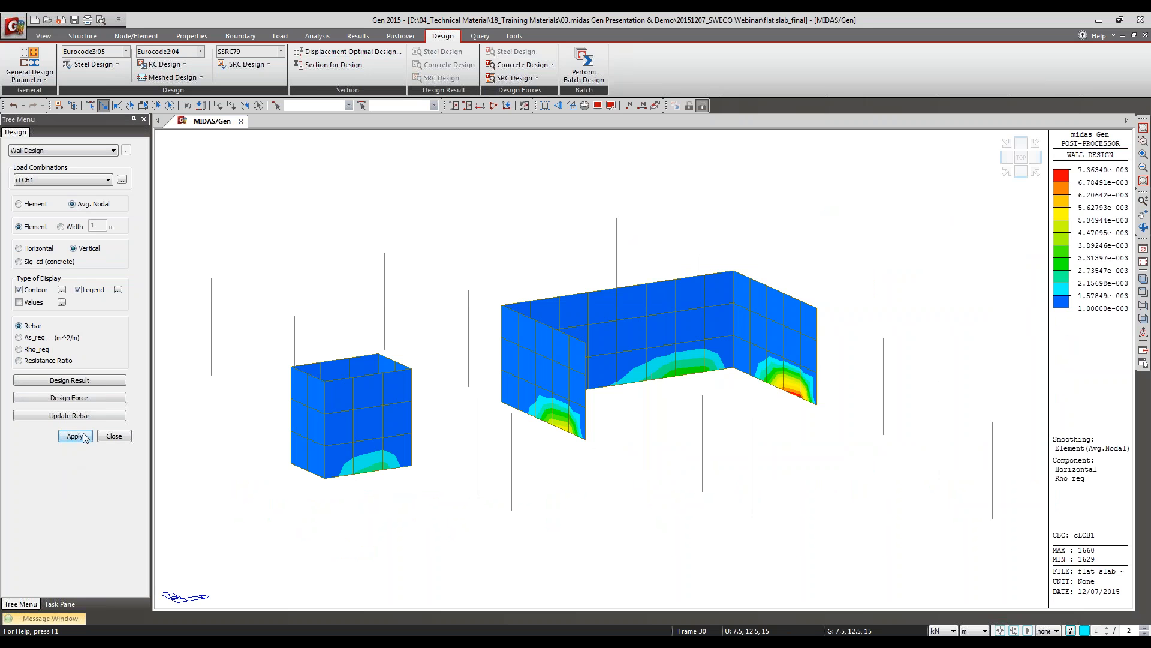
pyautogui.click(75, 436)
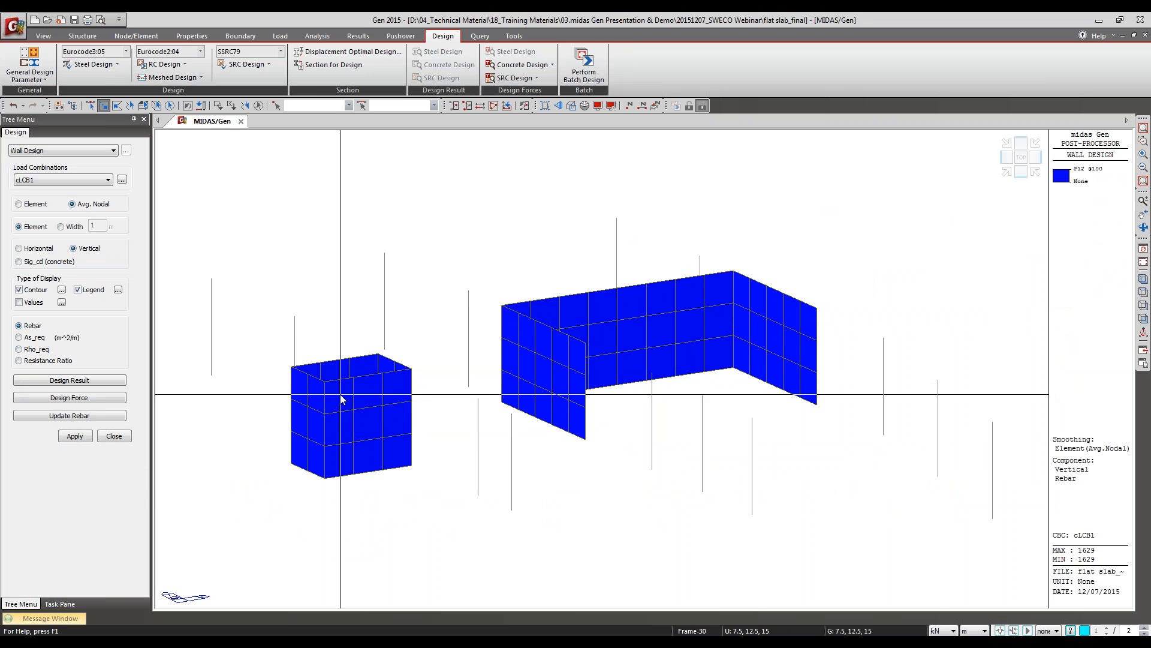
# Step: Open the design result report for element 1640 in the upper row of the rear wall and enlarge its window
pyautogui.click(602, 307)
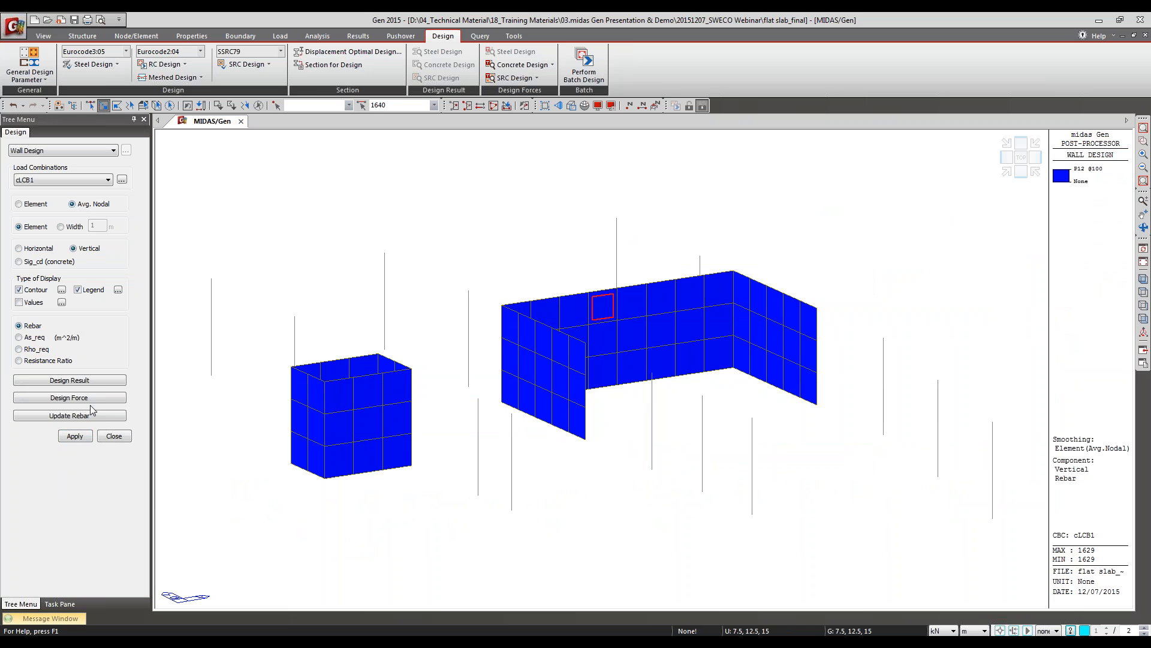
pyautogui.click(68, 382)
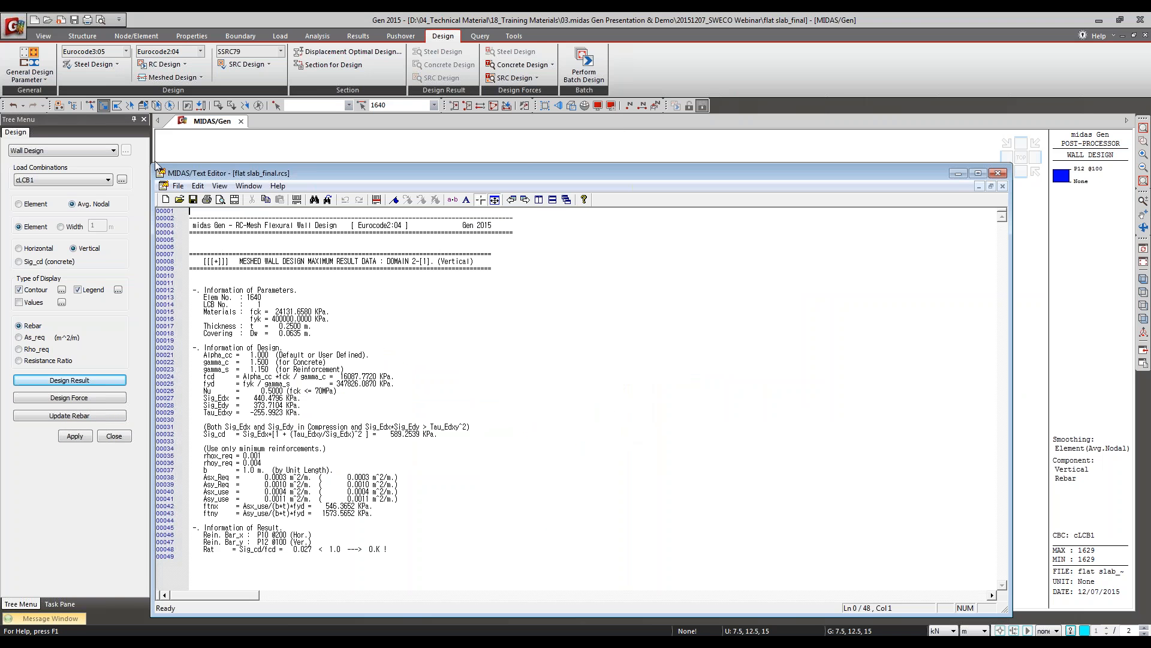
pyautogui.moveTo(150, 161); pyautogui.dragTo(215, 15)
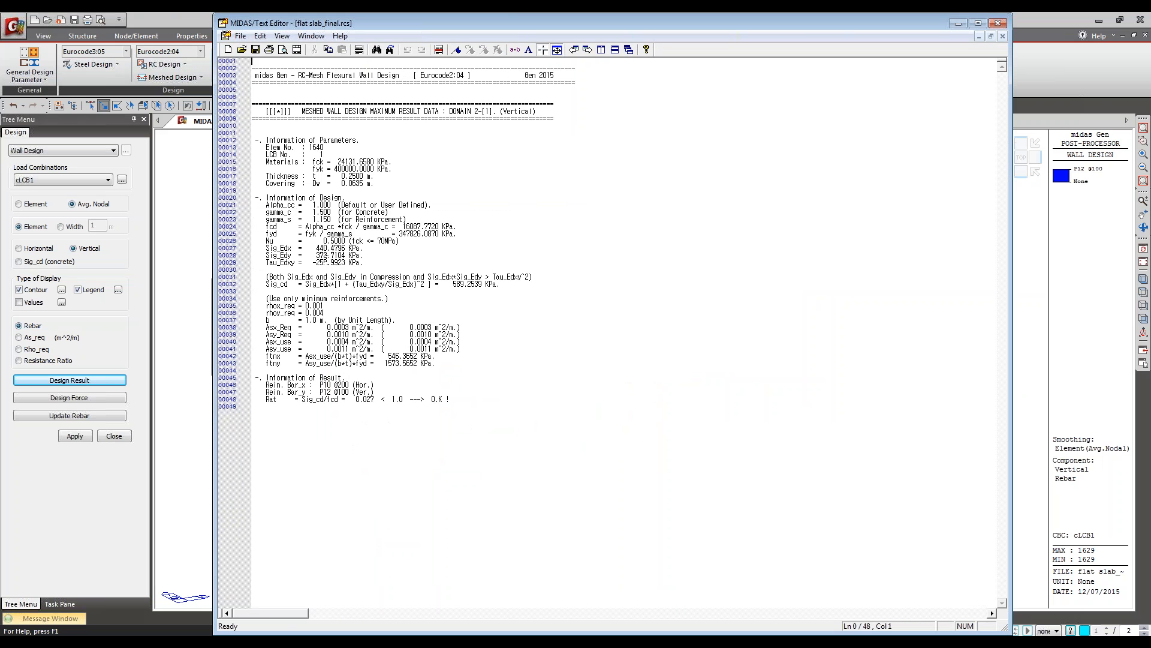
# Step: Bookmark the Sig_Edx, Sig_Edy, Tau_Edxy and Sig_cd lines in the report while examining the element's stress data
pyautogui.click(291, 248)
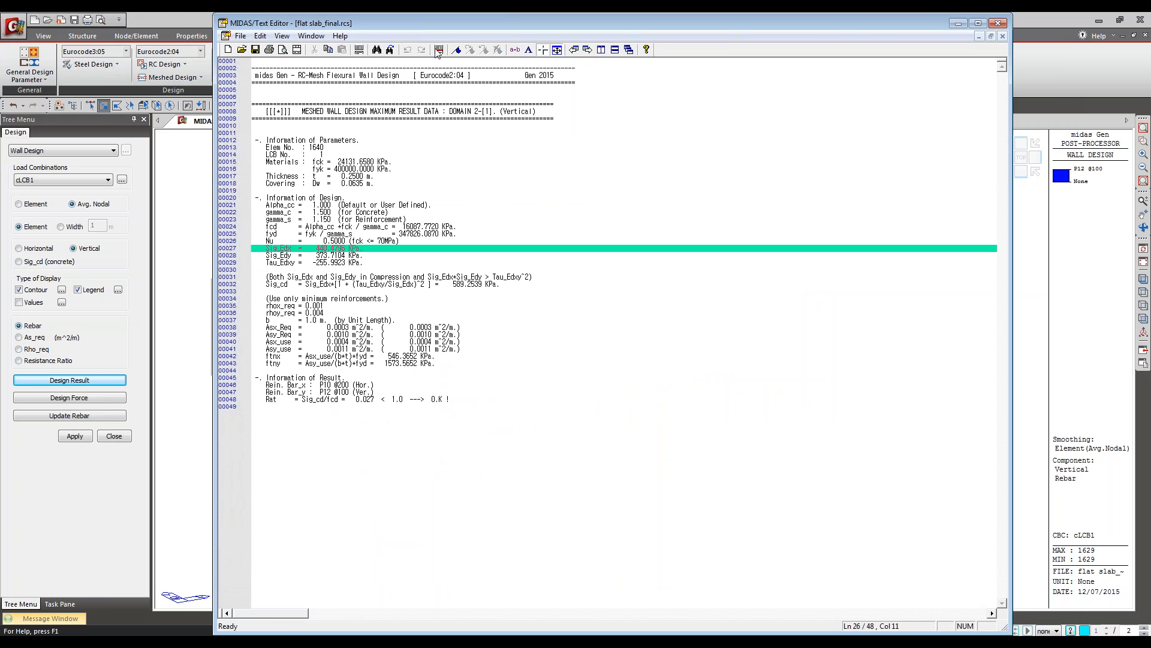
pyautogui.click(437, 46)
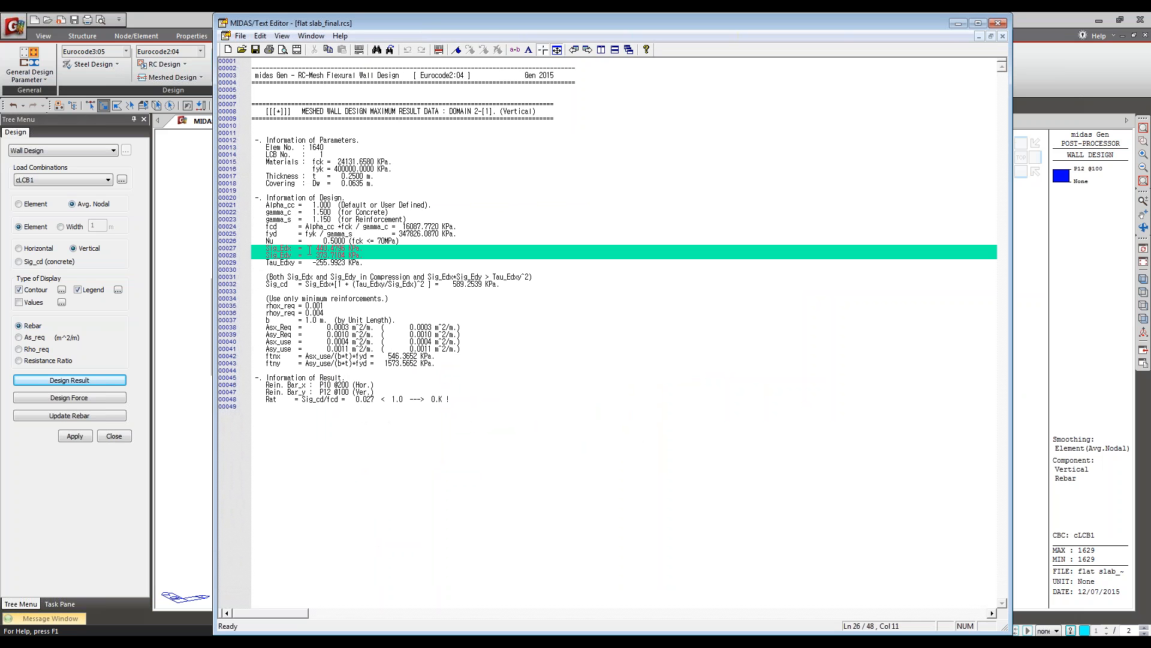
pyautogui.click(438, 50)
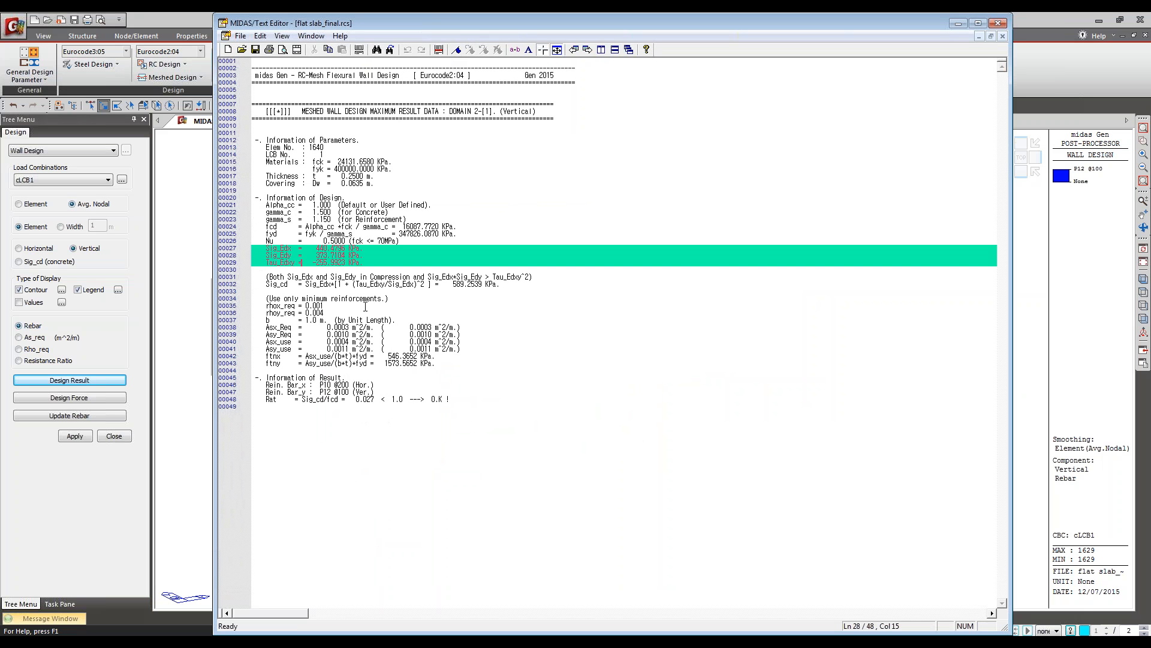
pyautogui.moveTo(387, 266); pyautogui.dragTo(252, 247)
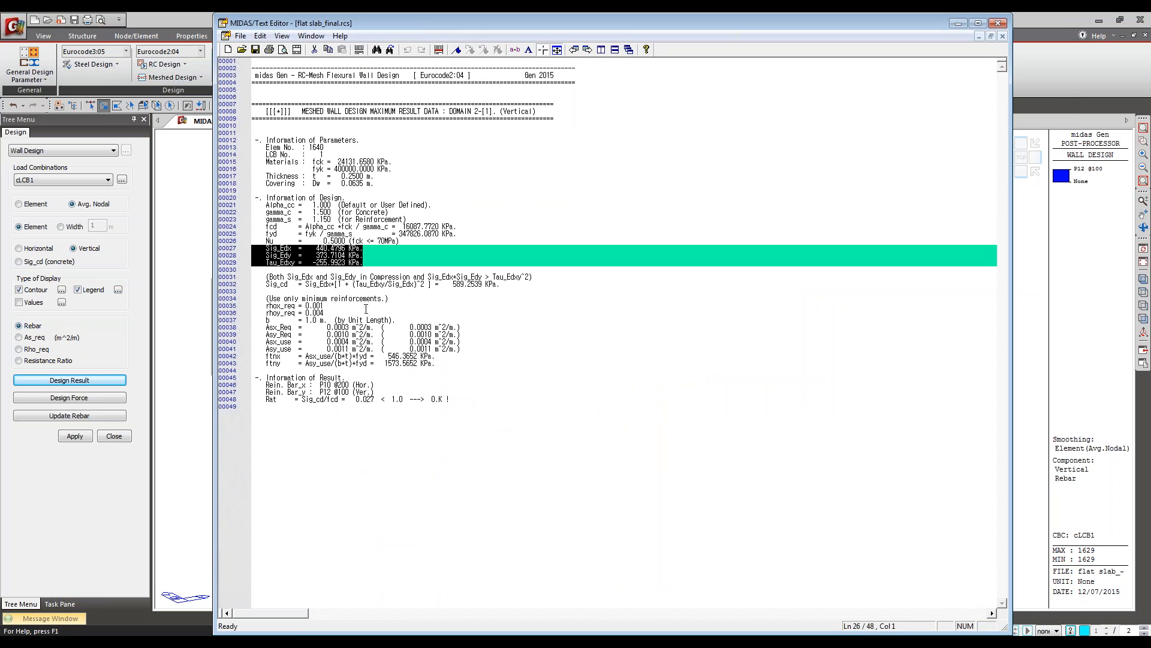
pyautogui.click(361, 287)
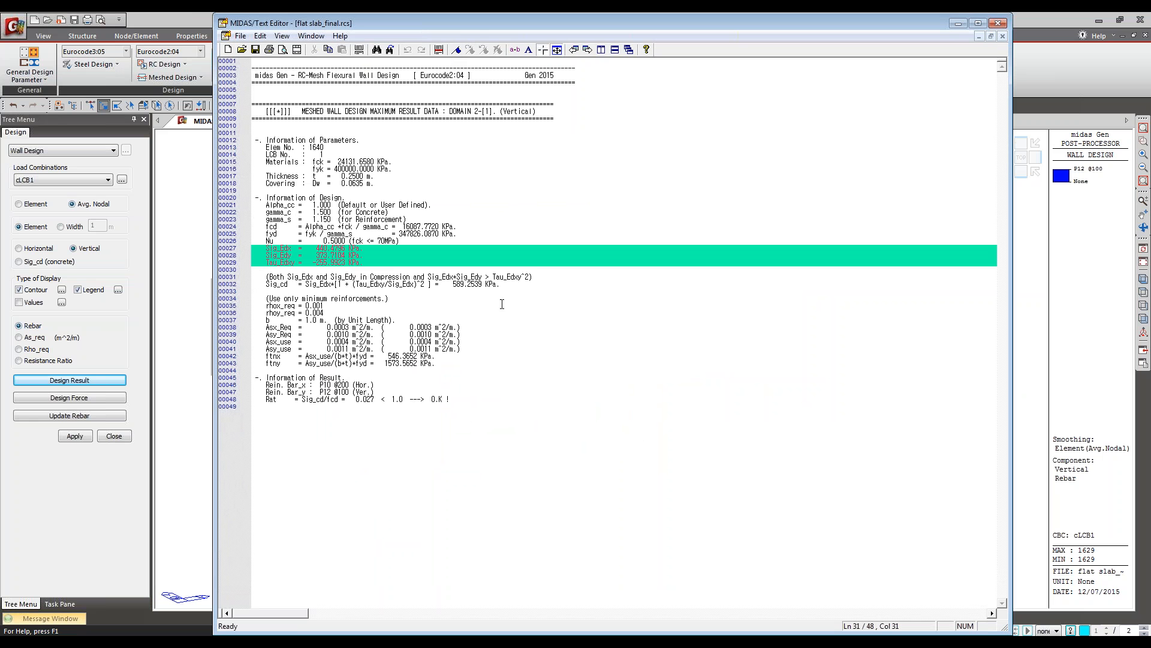
pyautogui.click(439, 50)
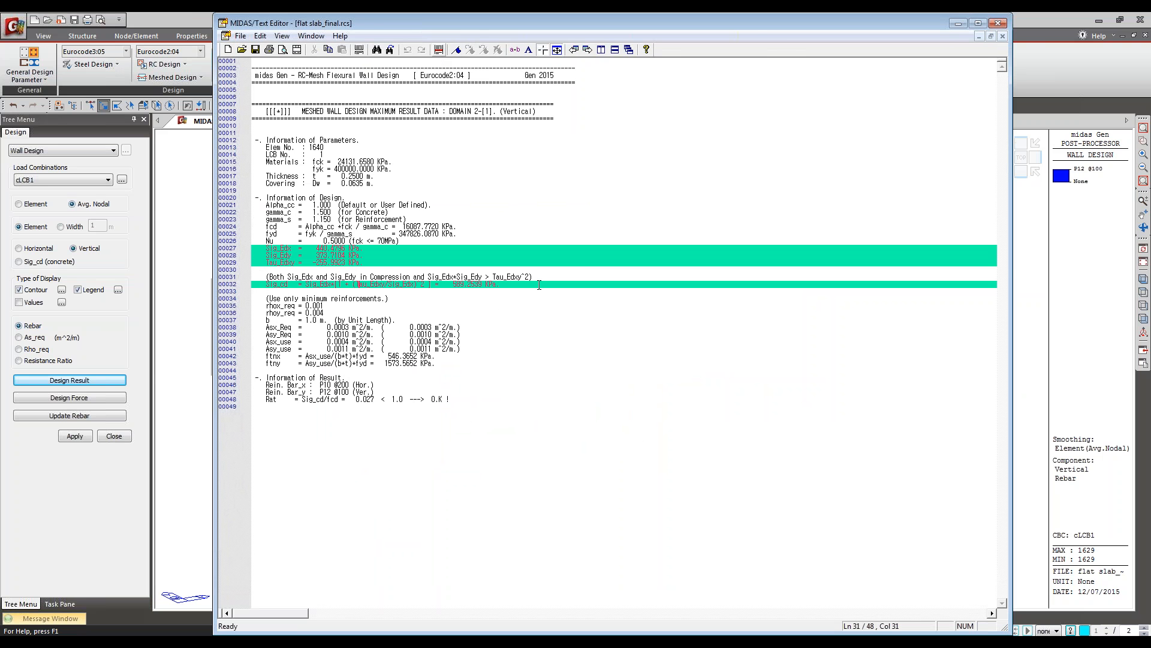
# Step: Leave the report and plot the walls' Sig_cd concrete stress contour as values, followed by the ratio contour
pyautogui.click(187, 13)
pyautogui.click(44, 263)
pyautogui.click(75, 436)
pyautogui.click(77, 437)
pyautogui.click(73, 437)
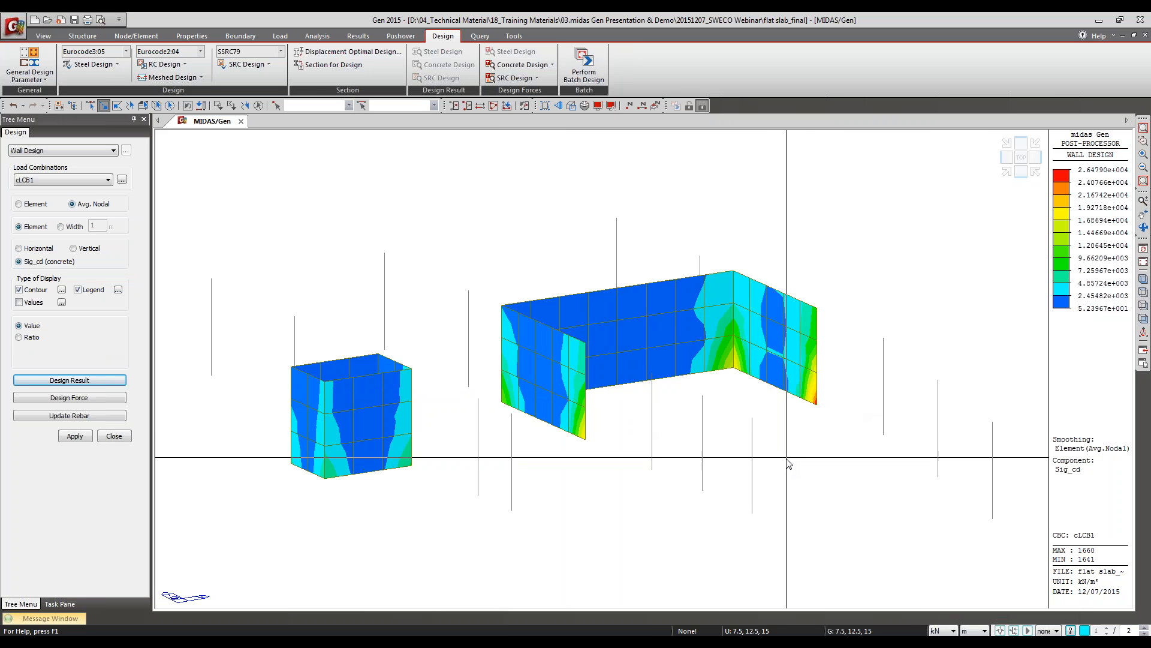
pyautogui.click(36, 338)
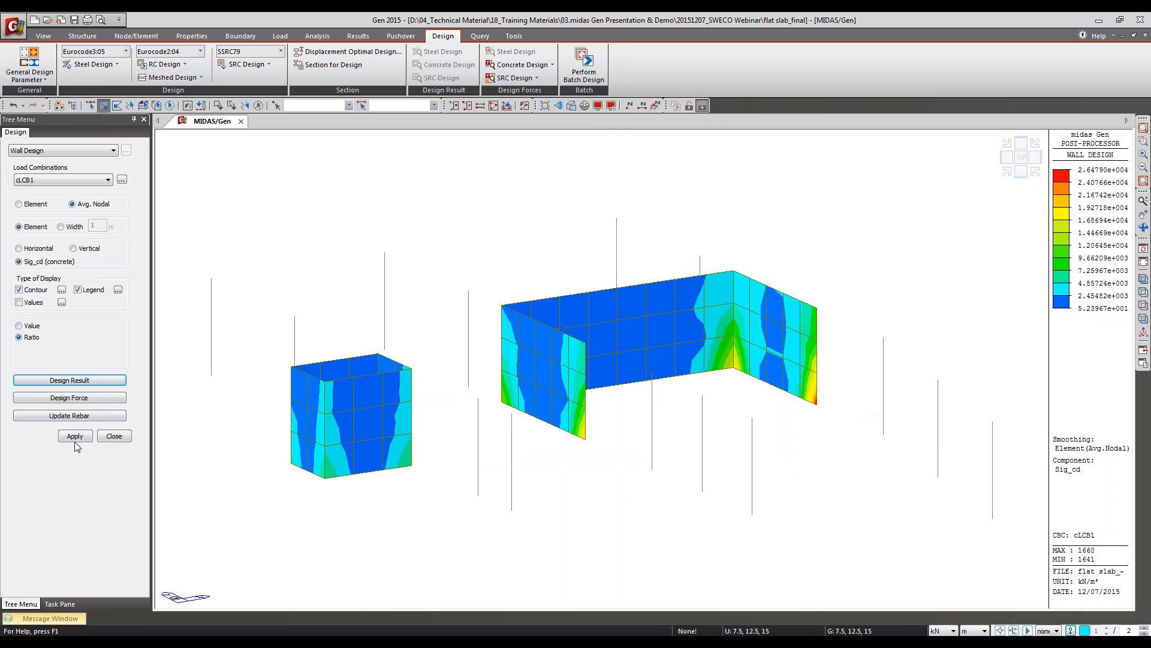
pyautogui.click(74, 436)
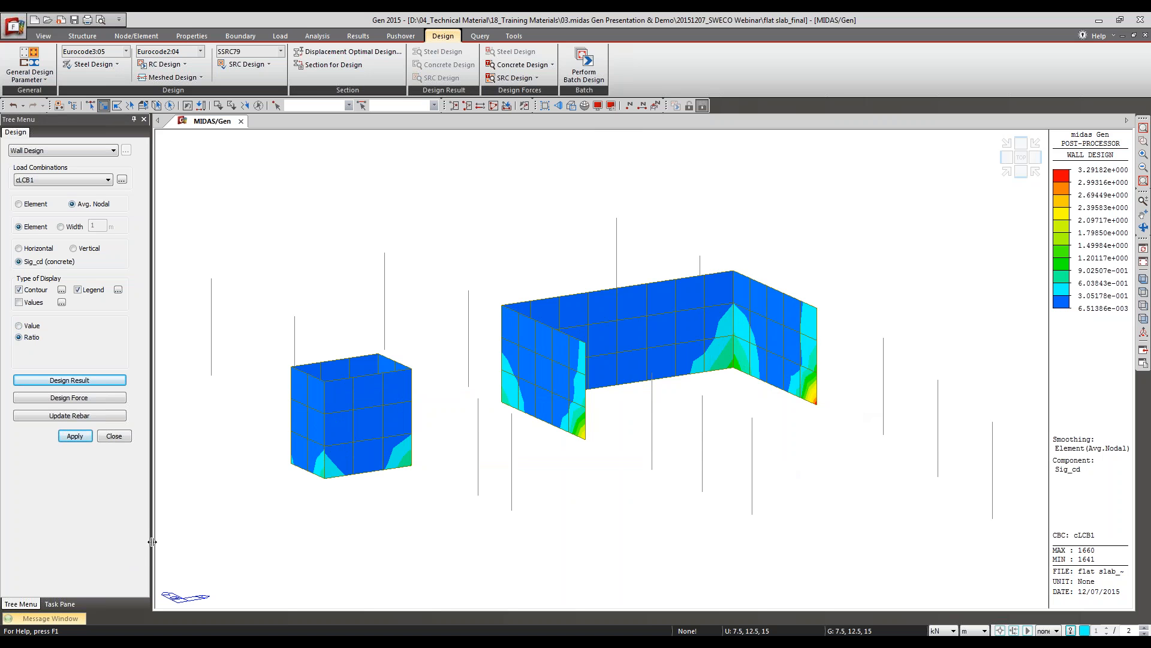
# Step: Switch to the presentation's Wall Design slide
pyautogui.hotkey('alt', 'Tab')
pyautogui.hotkey('alt', 'Tab')
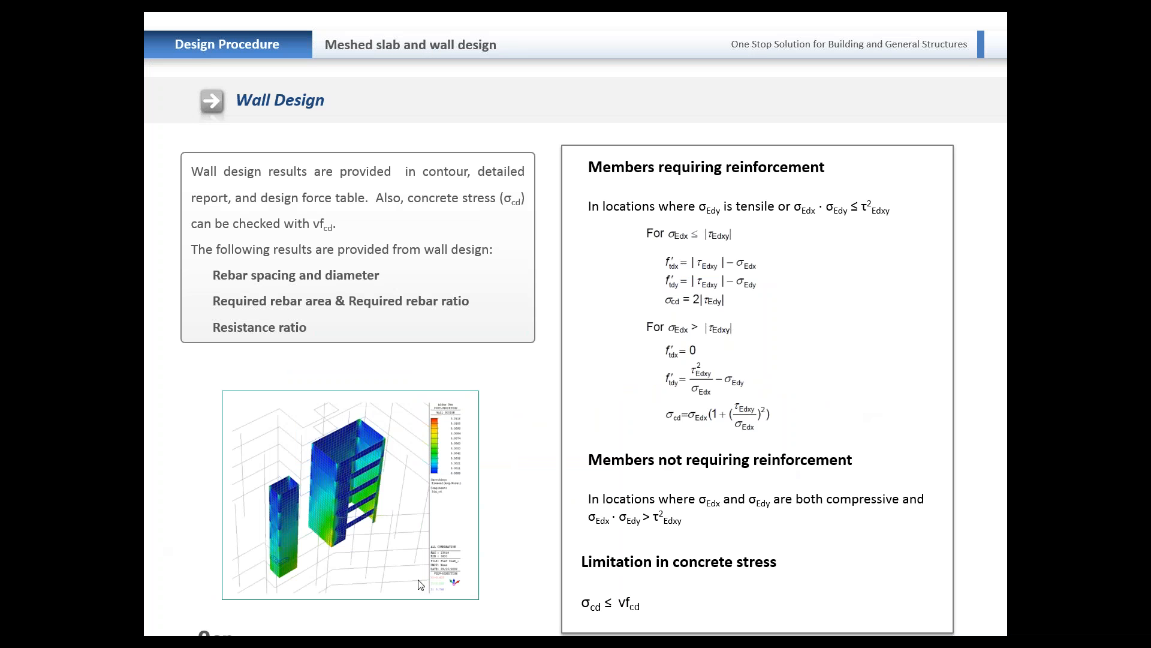
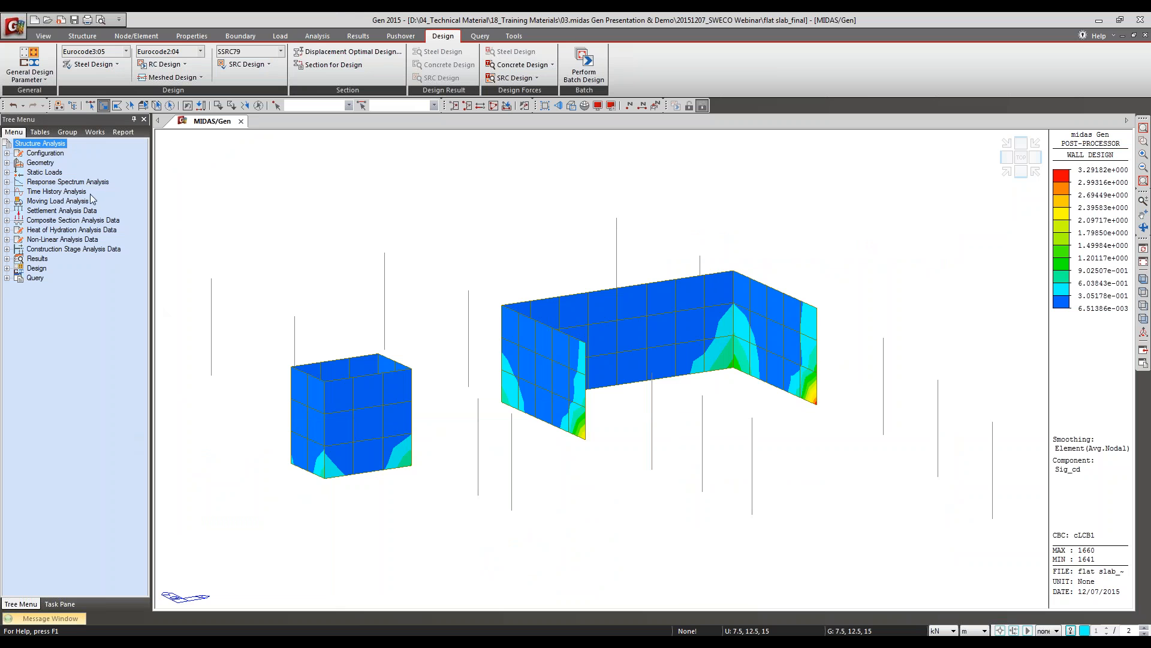
# Step: Return the flat slab model to its initial full view and switch it back to preprocessing mode
pyautogui.click(94, 132)
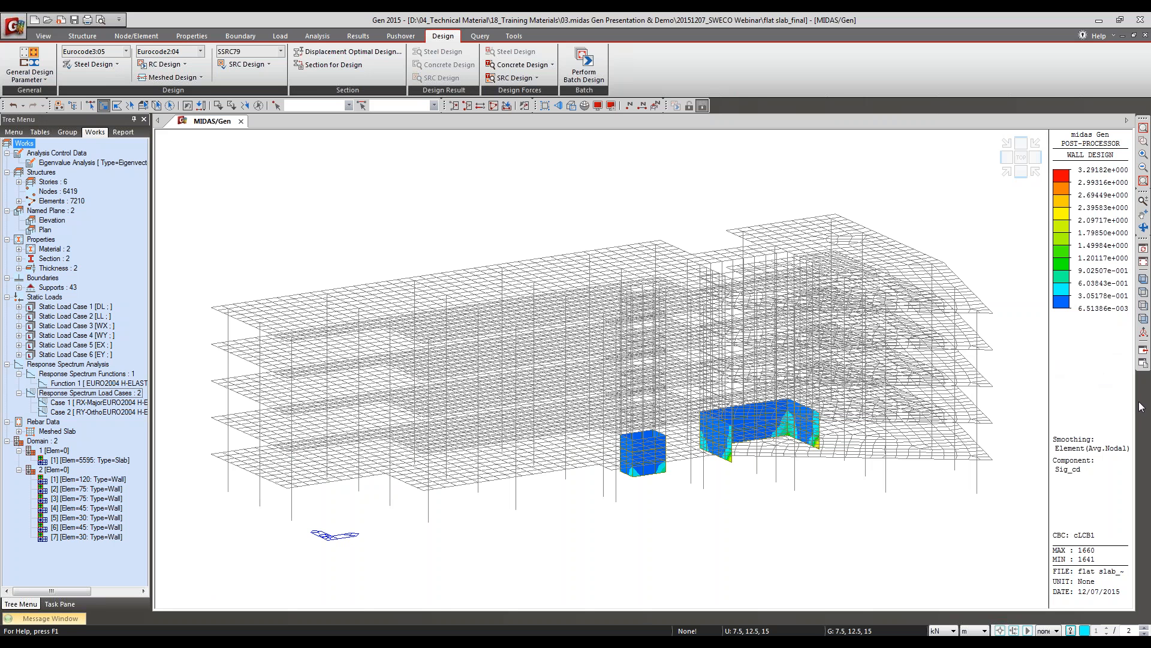
pyautogui.click(1144, 262)
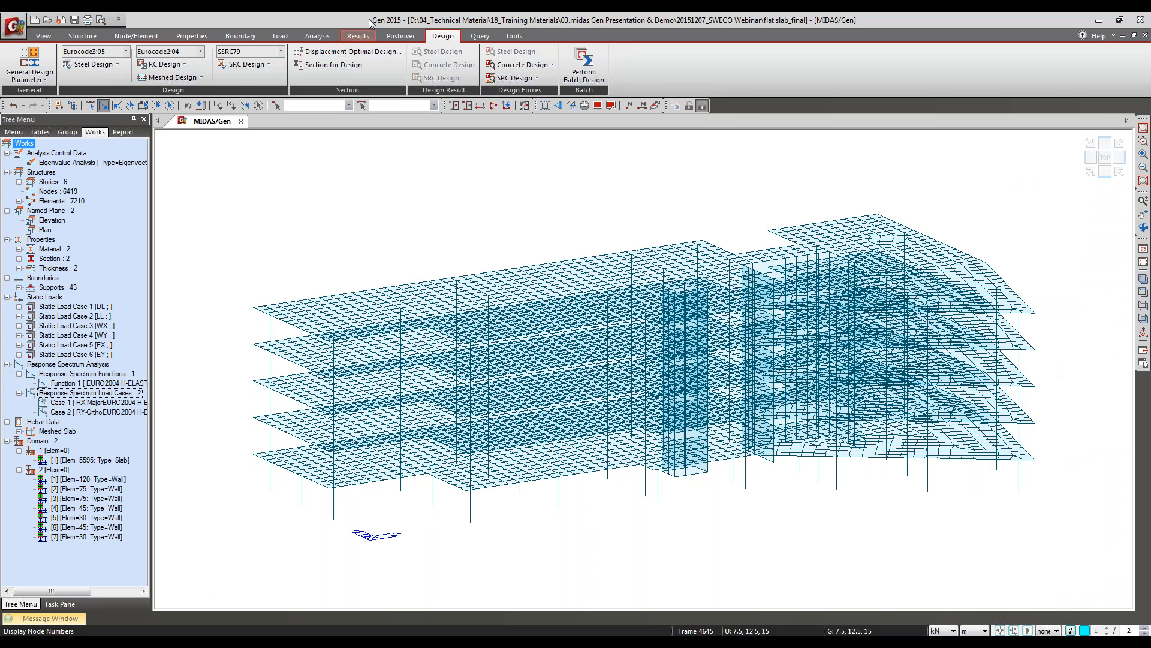
pyautogui.click(225, 38)
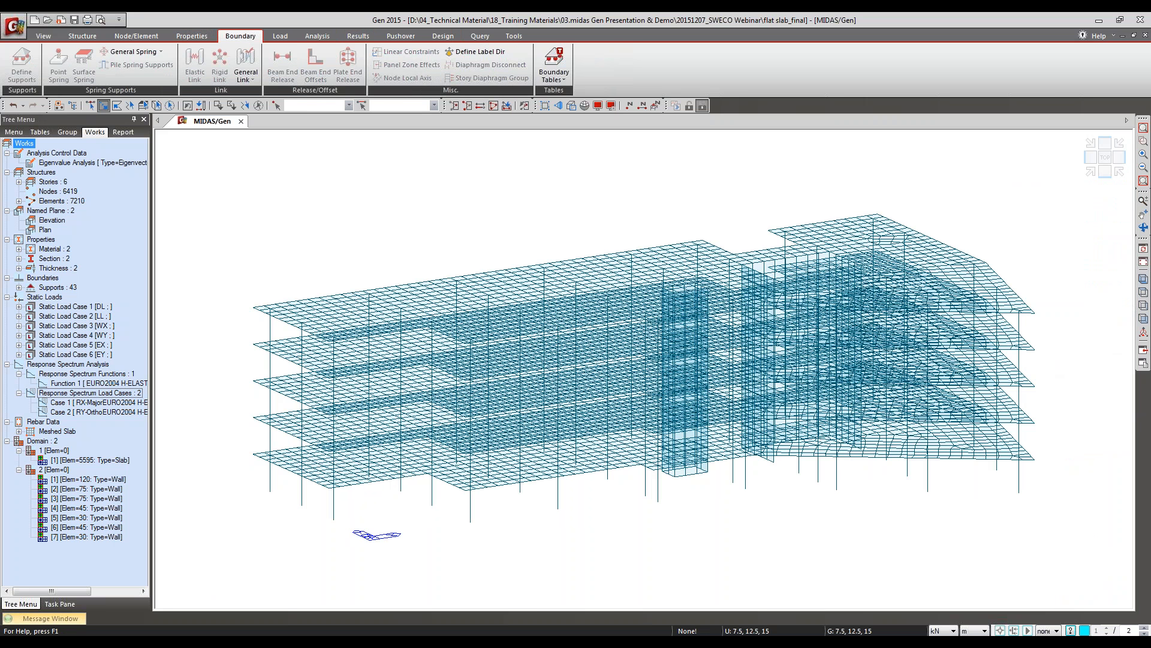
pyautogui.click(688, 106)
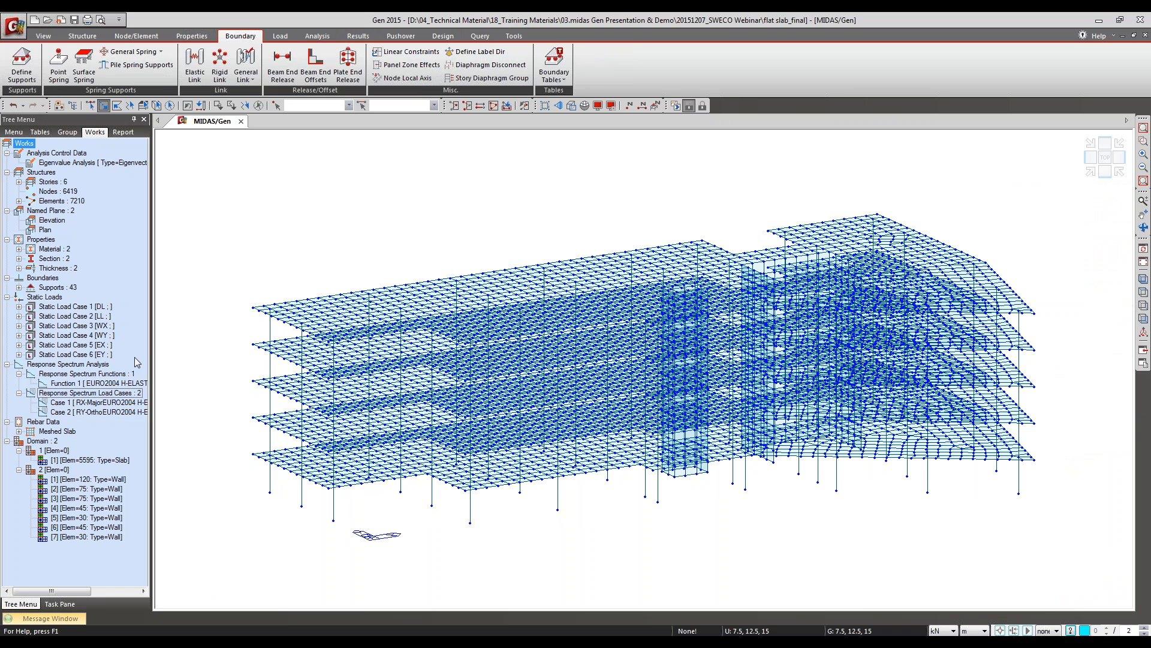
# Step: Open the recent project Steel and RC Building_mat foundation and switch it to preprocessing mode
pyautogui.click(14, 25)
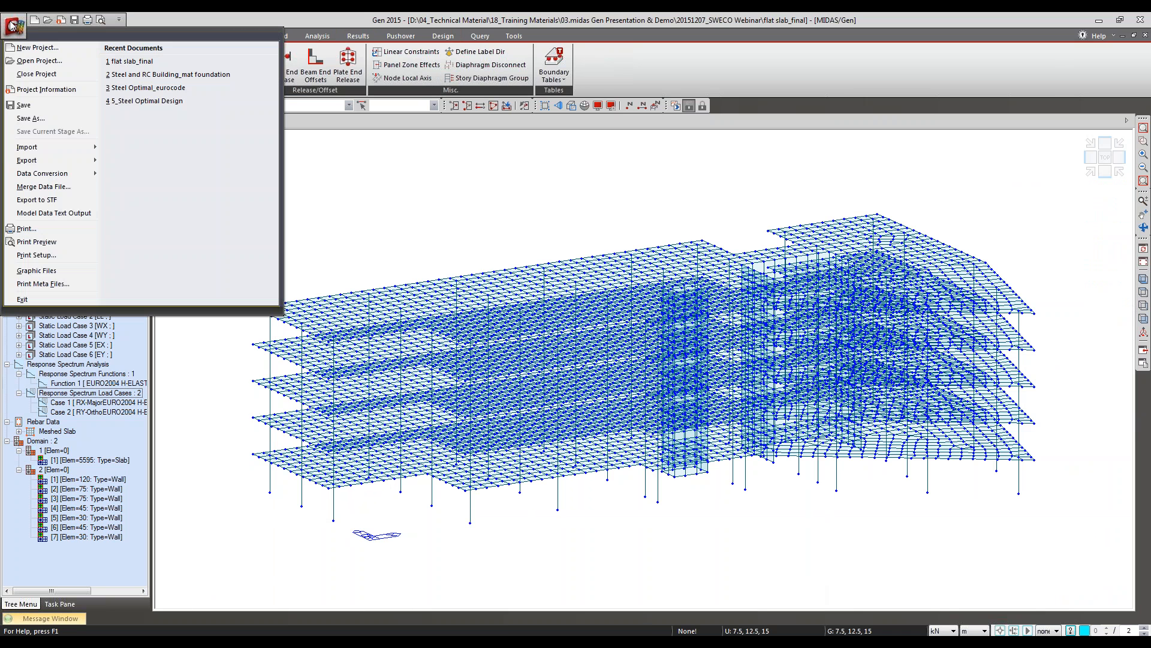
pyautogui.click(131, 61)
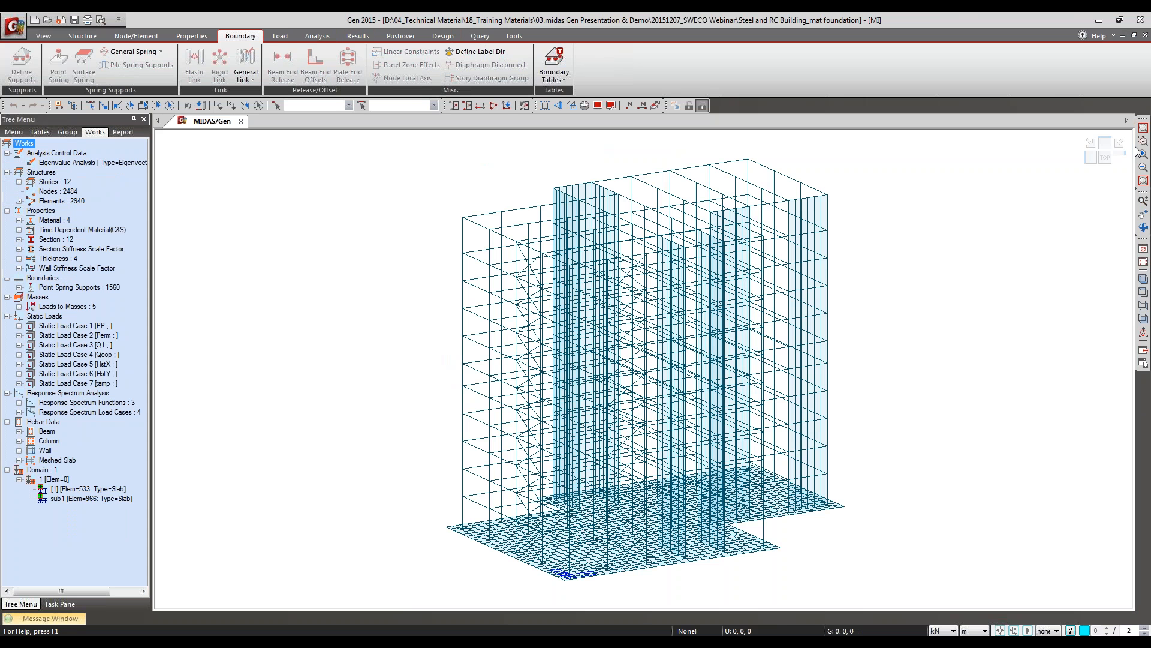
pyautogui.click(1144, 143)
pyautogui.moveTo(411, 181); pyautogui.dragTo(644, 244)
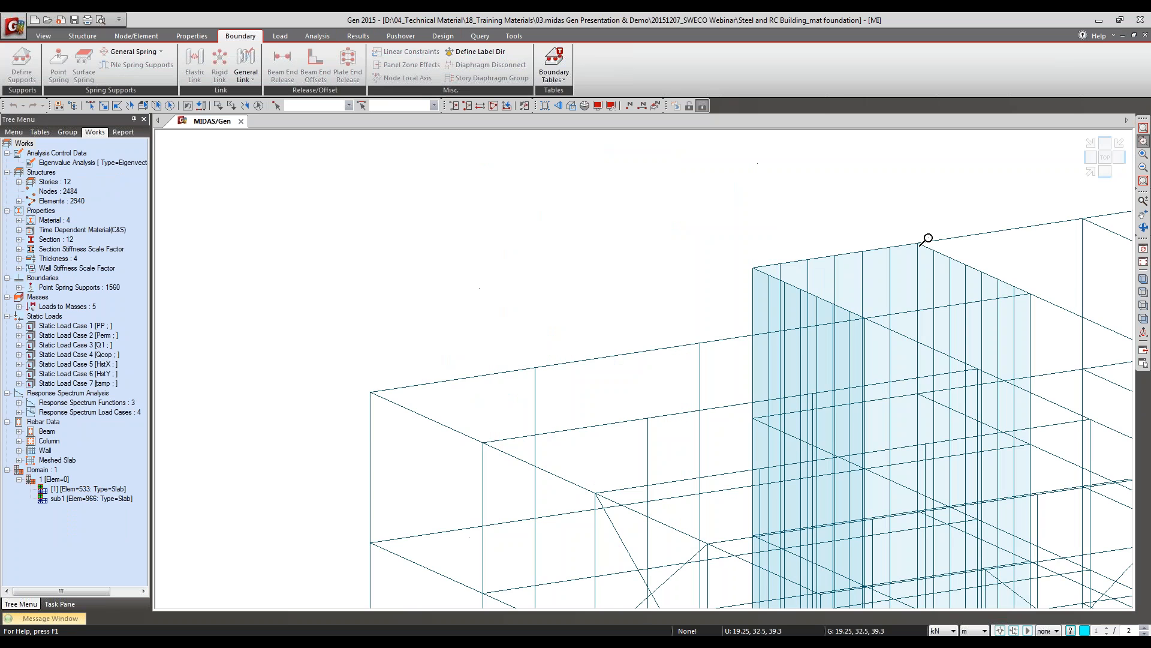
pyautogui.moveTo(824, 208); pyautogui.dragTo(1019, 279)
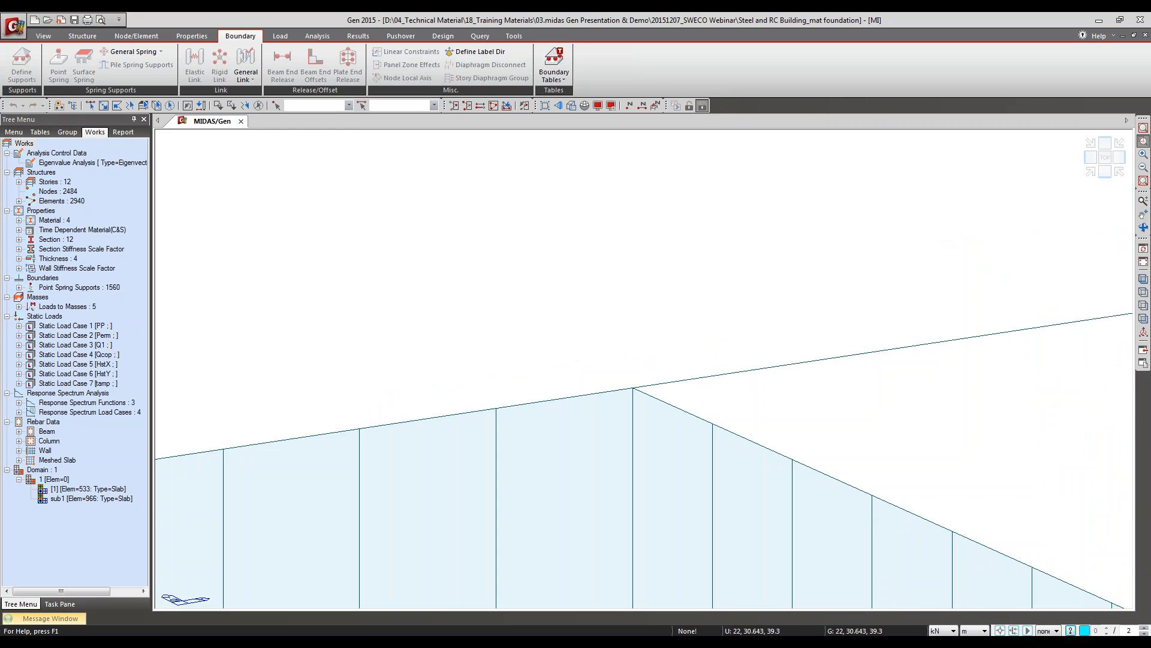
pyautogui.moveTo(762, 422); pyautogui.dragTo(892, 561)
pyautogui.scroll(-3, 357, 377)
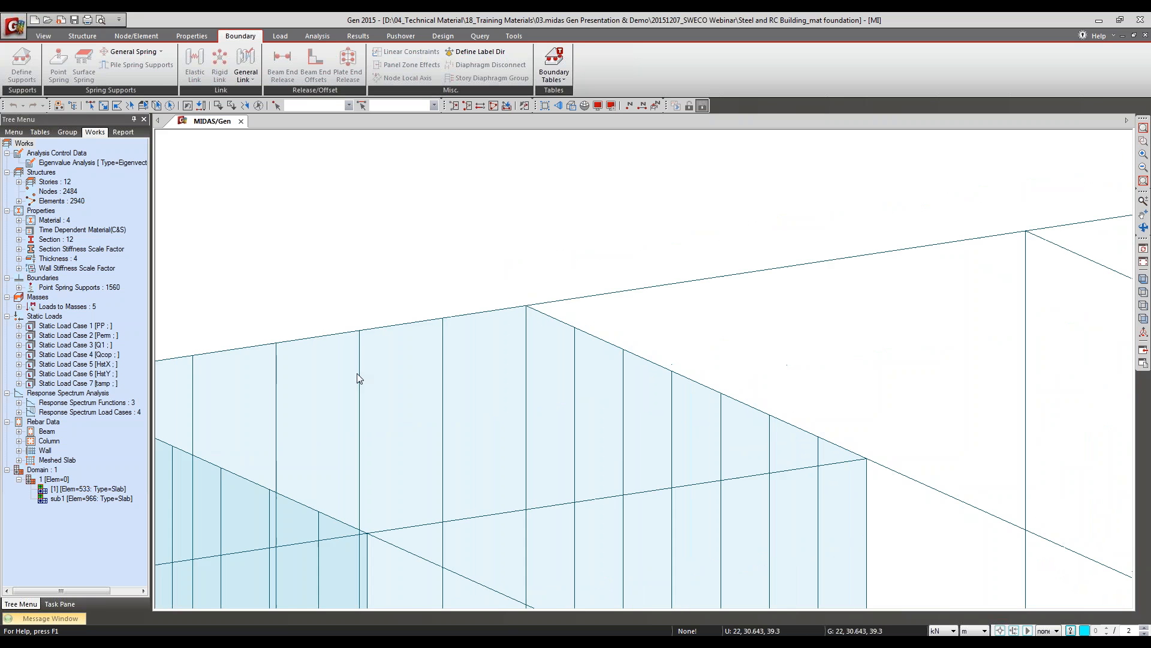
pyautogui.moveTo(704, 388); pyautogui.dragTo(632, 323, button='middle')
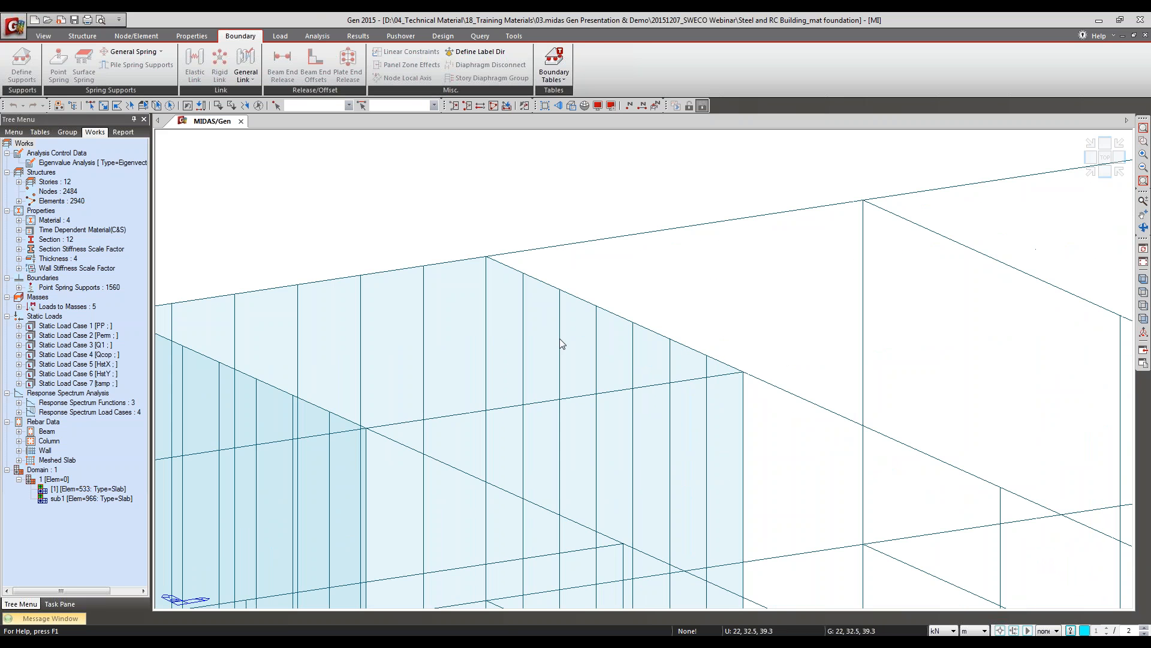
pyautogui.click(688, 107)
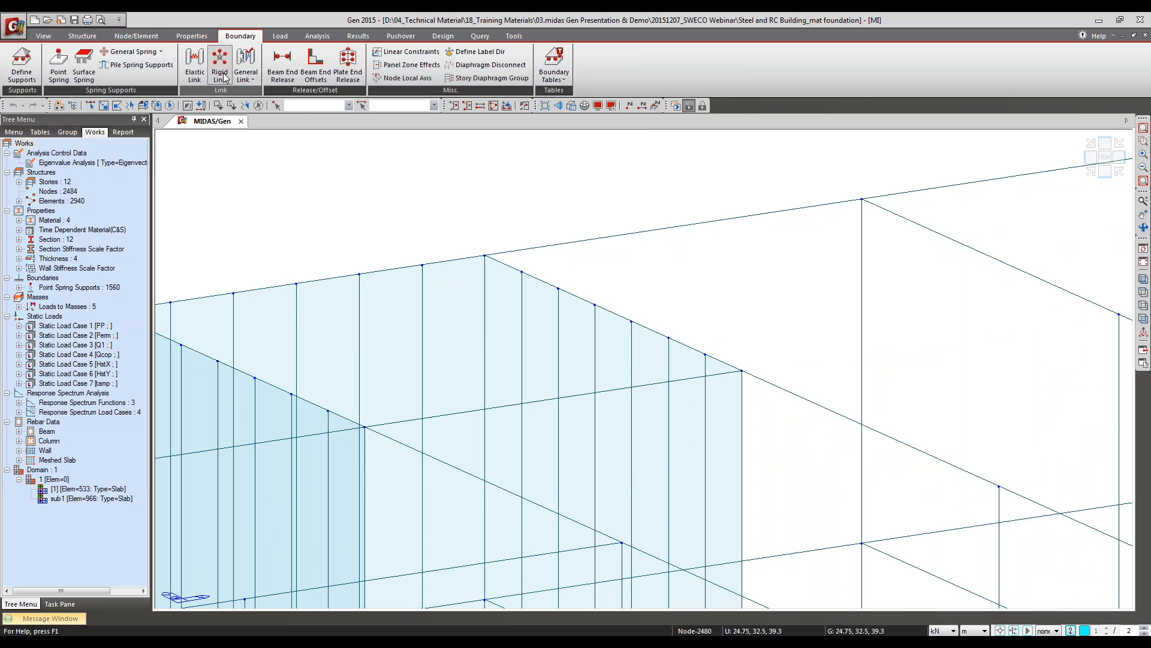
# Step: Assign a pinned-pinned Beam End Release to the roof beam running from the back corner of the core wall
pyautogui.click(270, 60)
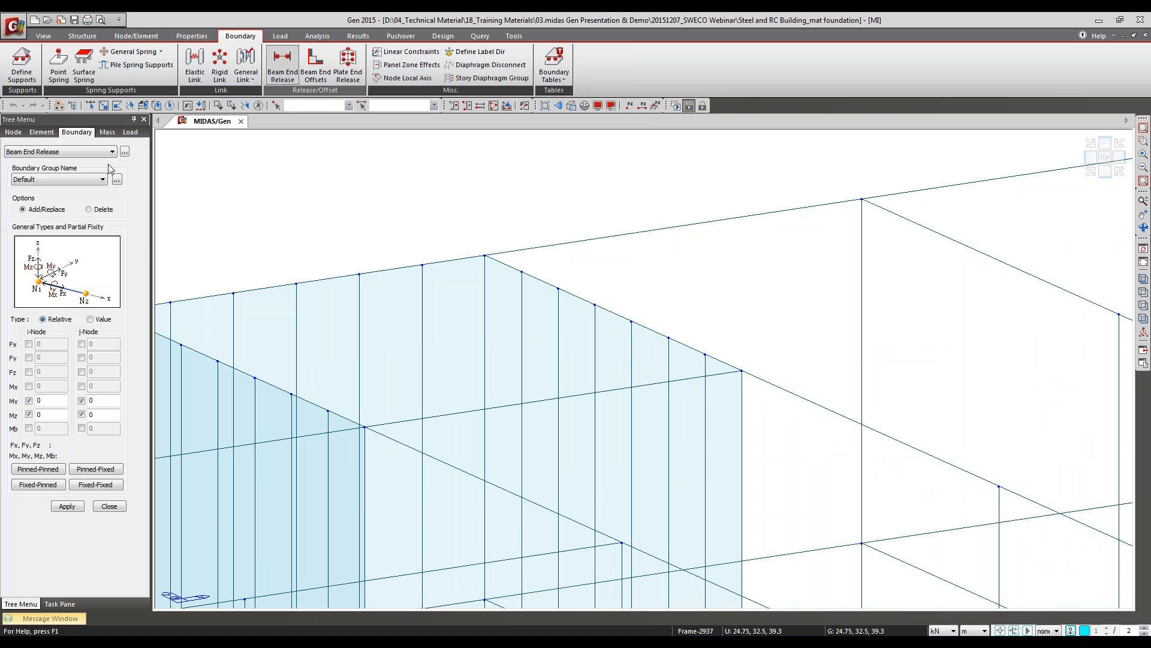
pyautogui.click(104, 106)
pyautogui.moveTo(706, 236); pyautogui.dragTo(713, 243)
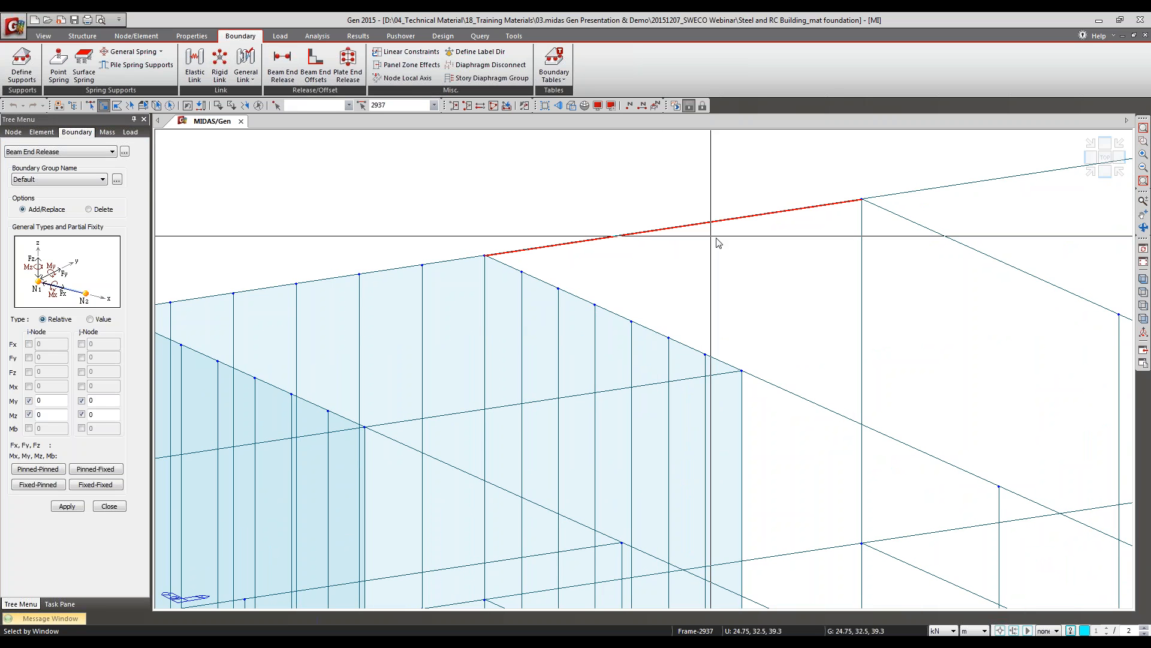
pyautogui.doubleClick(42, 401)
pyautogui.doubleClick(42, 414)
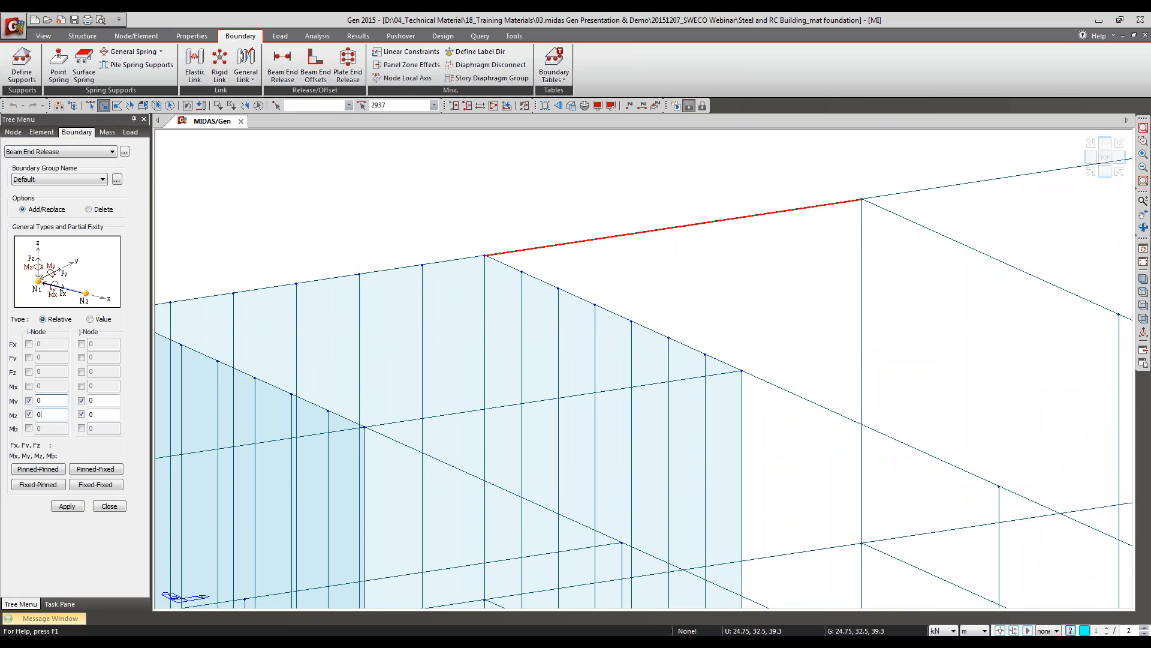
pyautogui.doubleClick(47, 402)
pyautogui.click(49, 470)
pyautogui.click(69, 506)
pyautogui.click(577, 356)
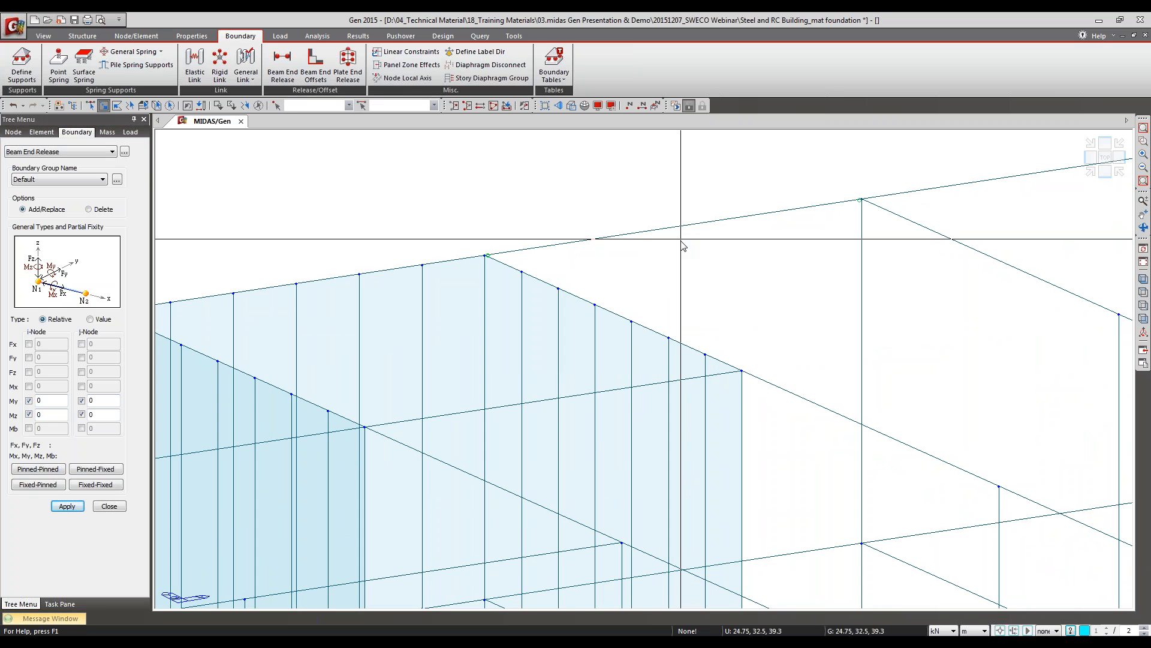
# Step: Display the model with solid sections, select the released roof beam again and review its i-node My and Mz fixity values
pyautogui.click(573, 105)
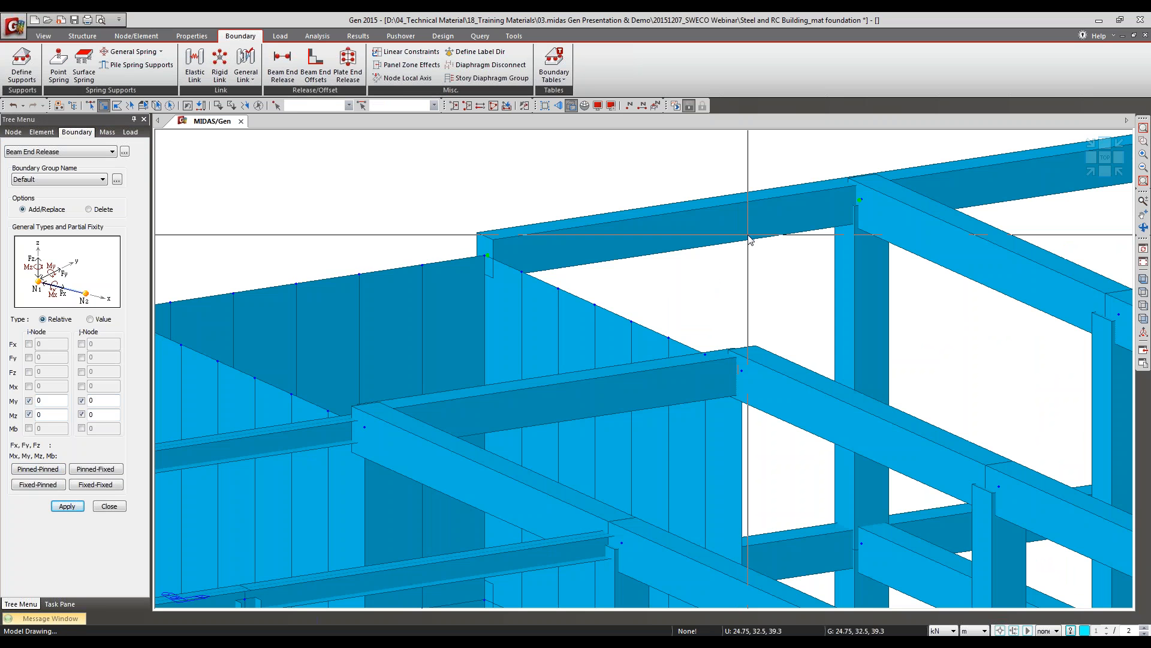
pyautogui.click(701, 220)
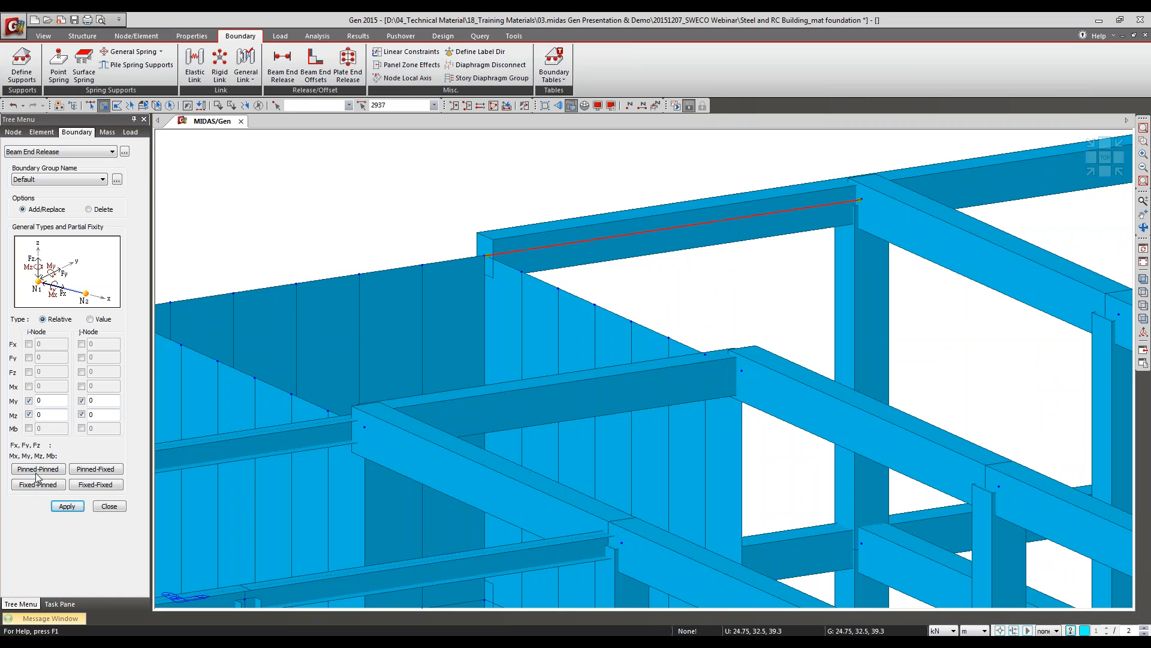
pyautogui.doubleClick(40, 400)
pyautogui.doubleClick(46, 415)
pyautogui.click(49, 400)
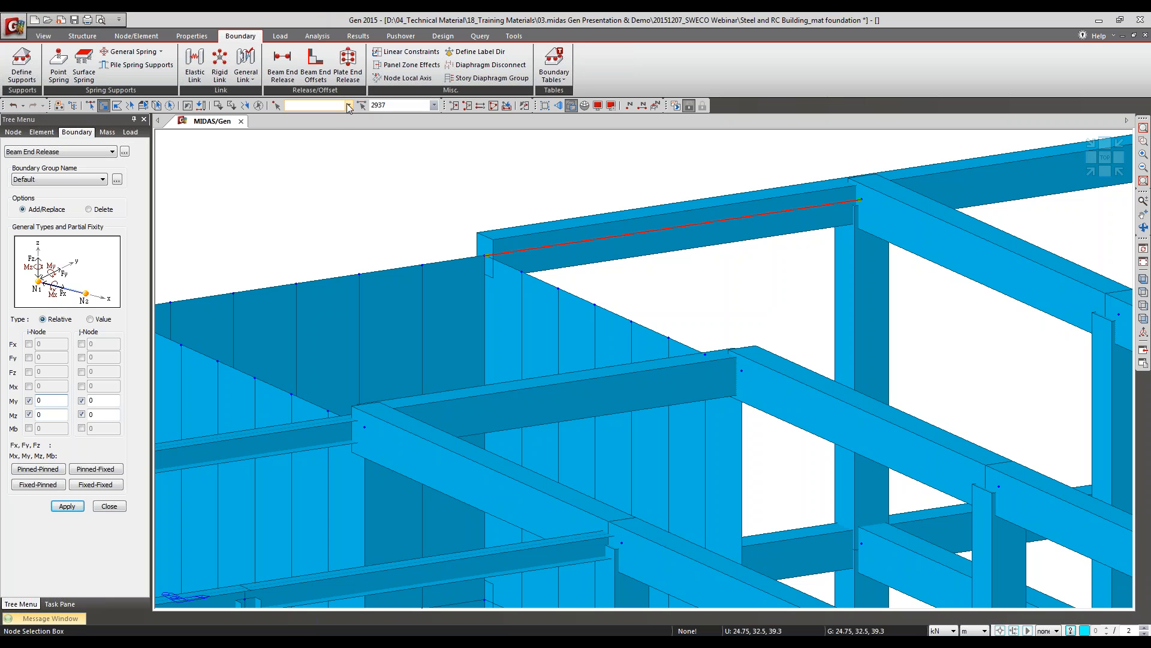
# Step: Review the Plate End Release and Beam End Release settings around the core wall and deselect the roof beam
pyautogui.click(363, 71)
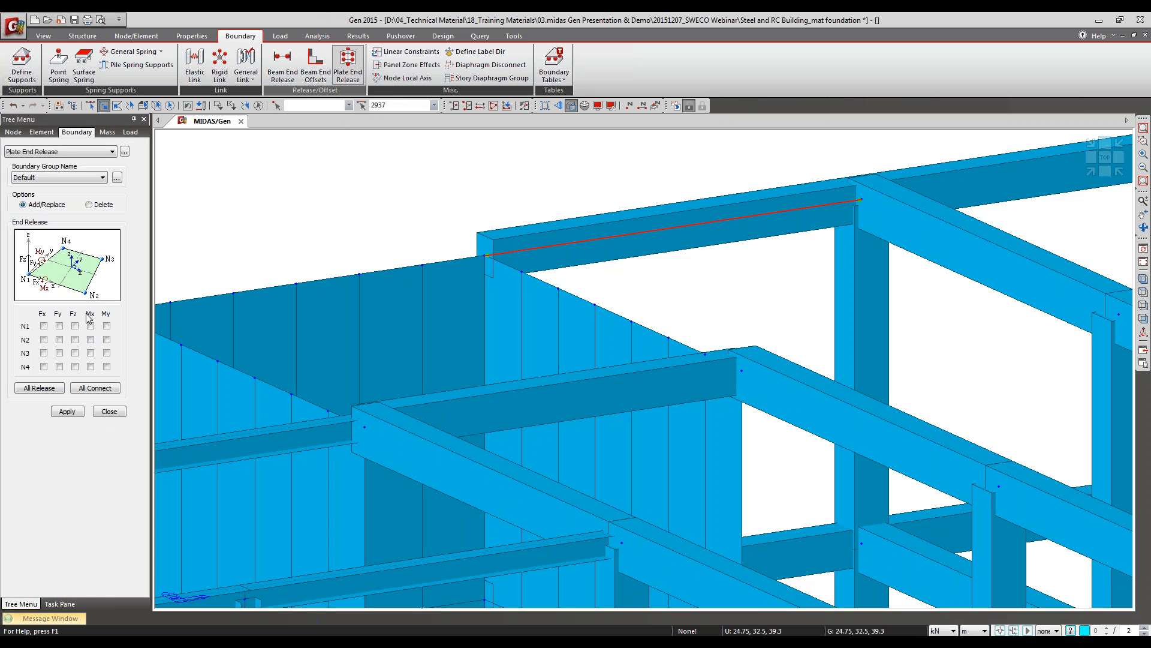
pyautogui.click(109, 413)
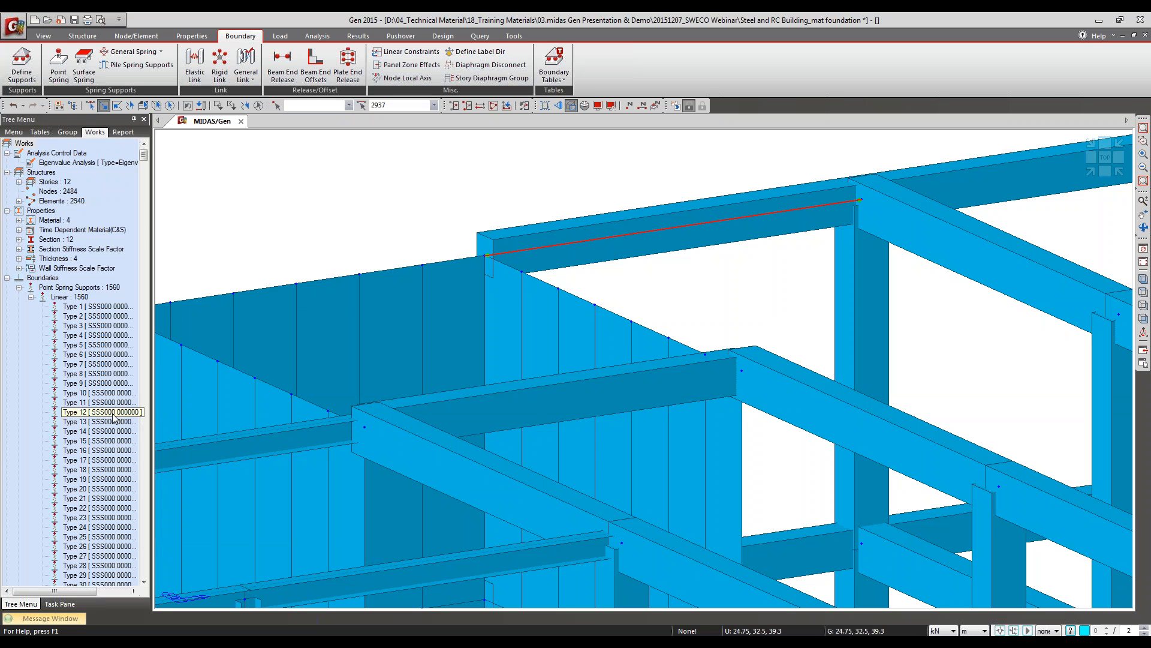
pyautogui.click(284, 67)
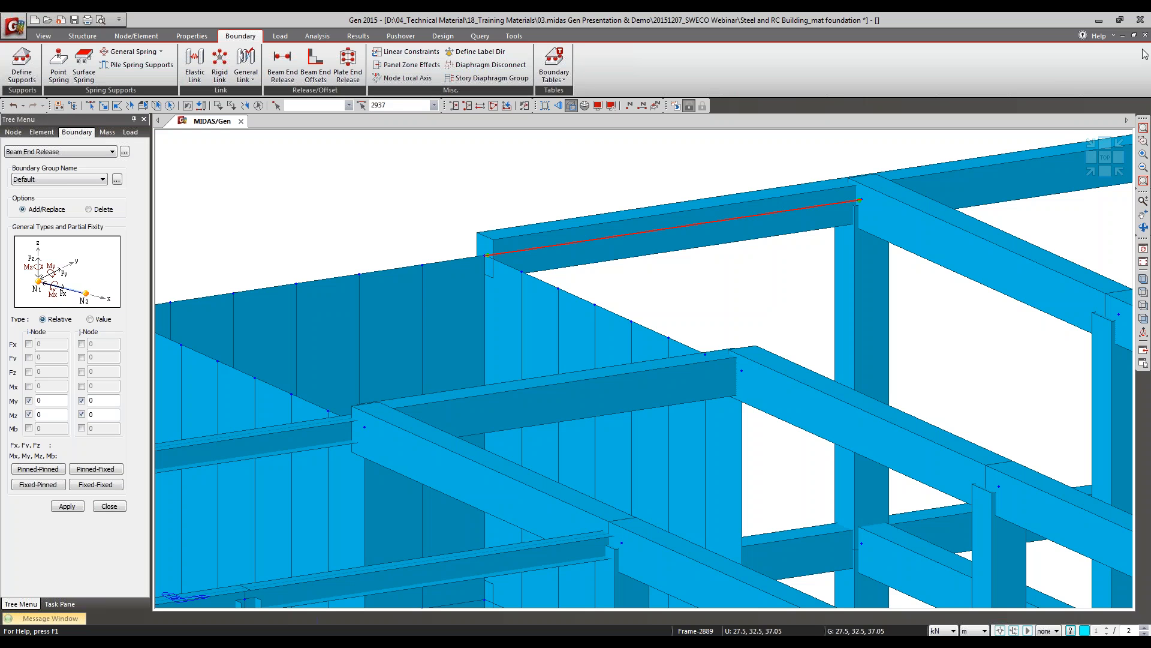
pyautogui.moveTo(451, 319); pyautogui.dragTo(629, 270, button='middle')
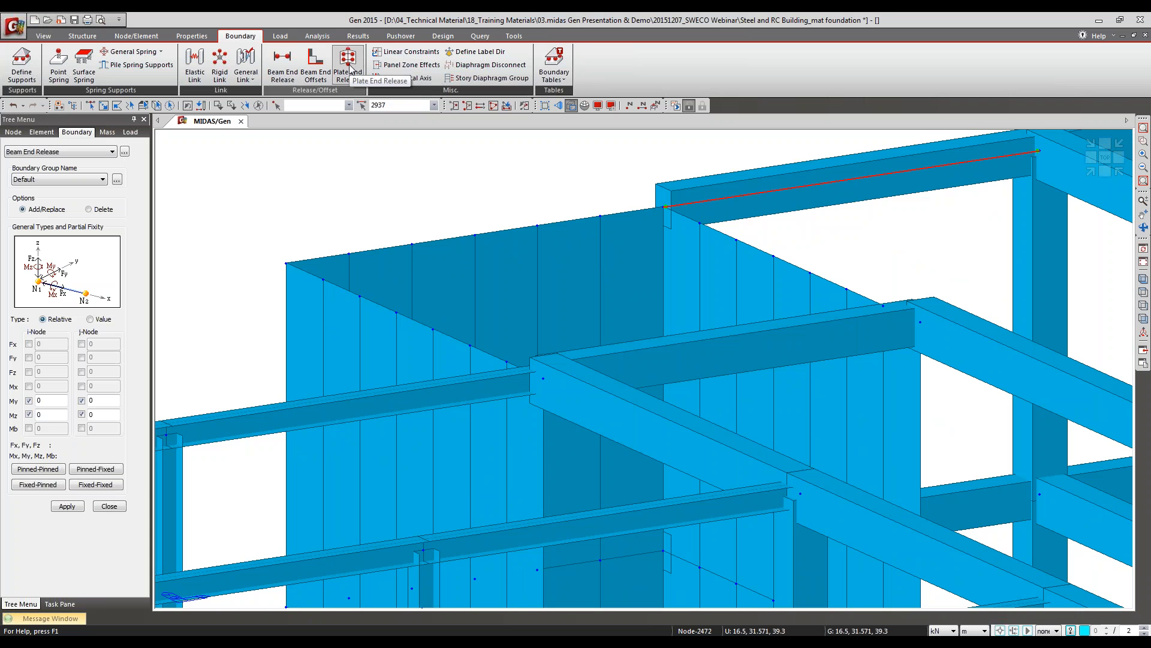
pyautogui.click(109, 506)
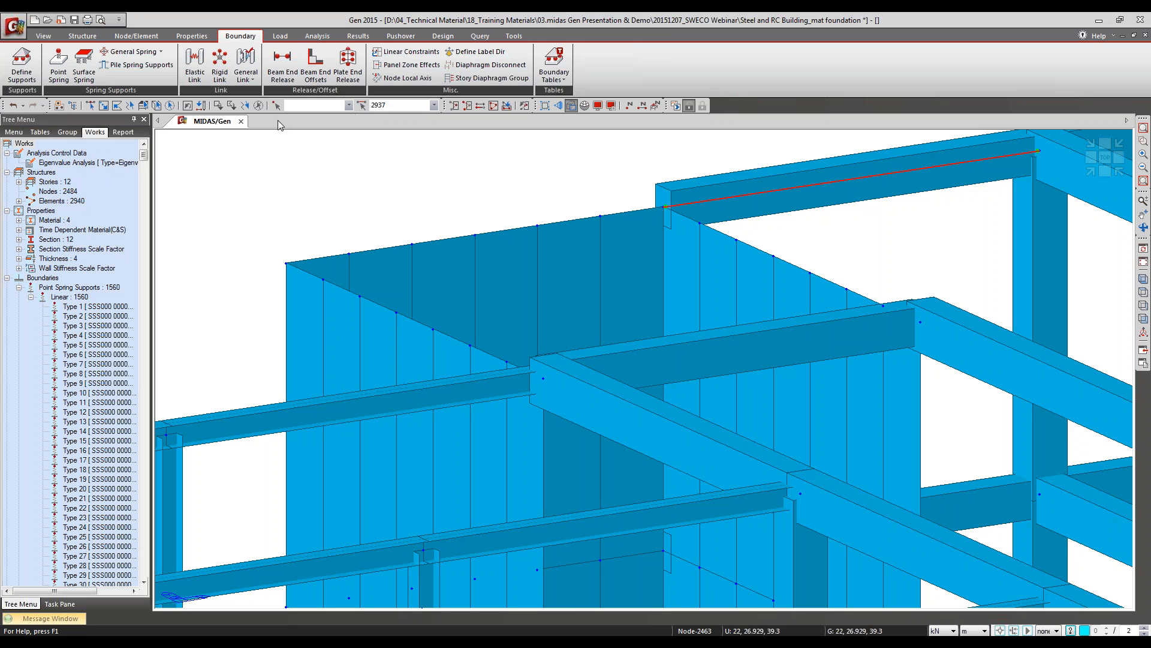
pyautogui.click(259, 105)
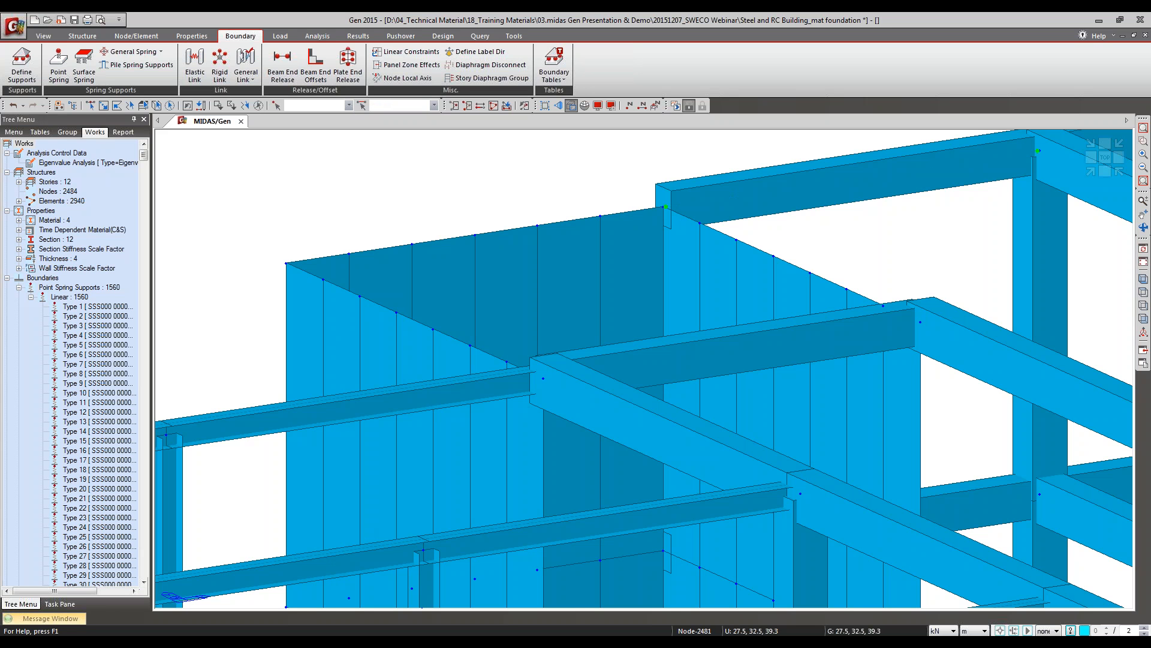
# Step: Open the GSD project and run the Eurocode2:04 concrete beam design for the roof edge beam at the far corner
pyautogui.click(607, 355)
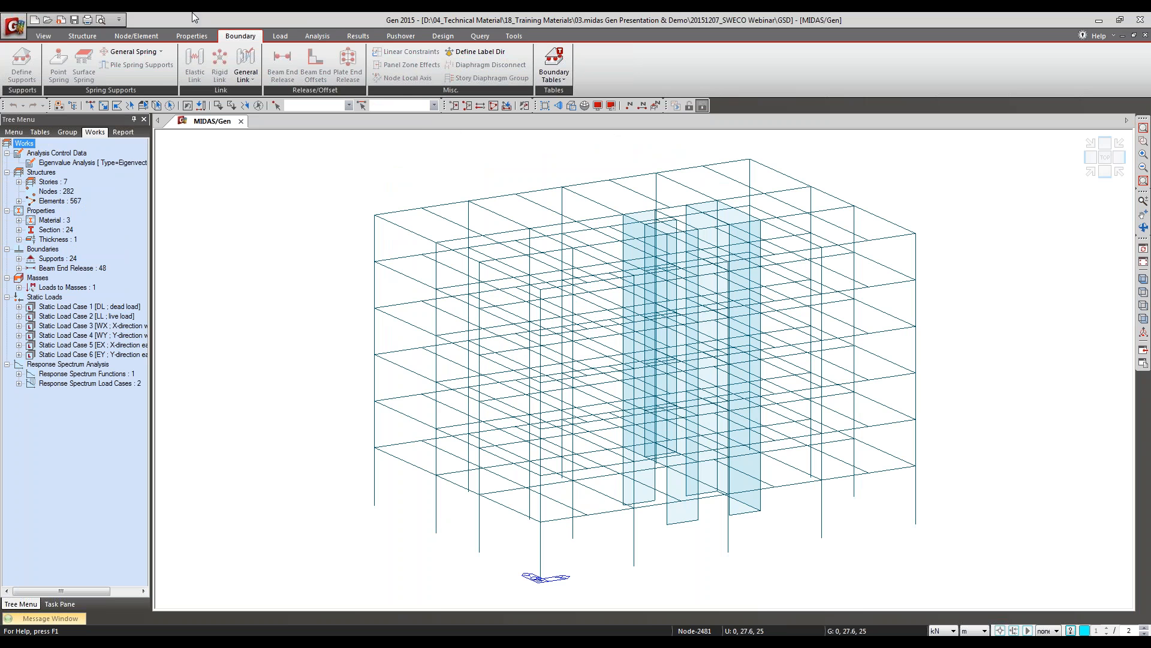
pyautogui.click(359, 36)
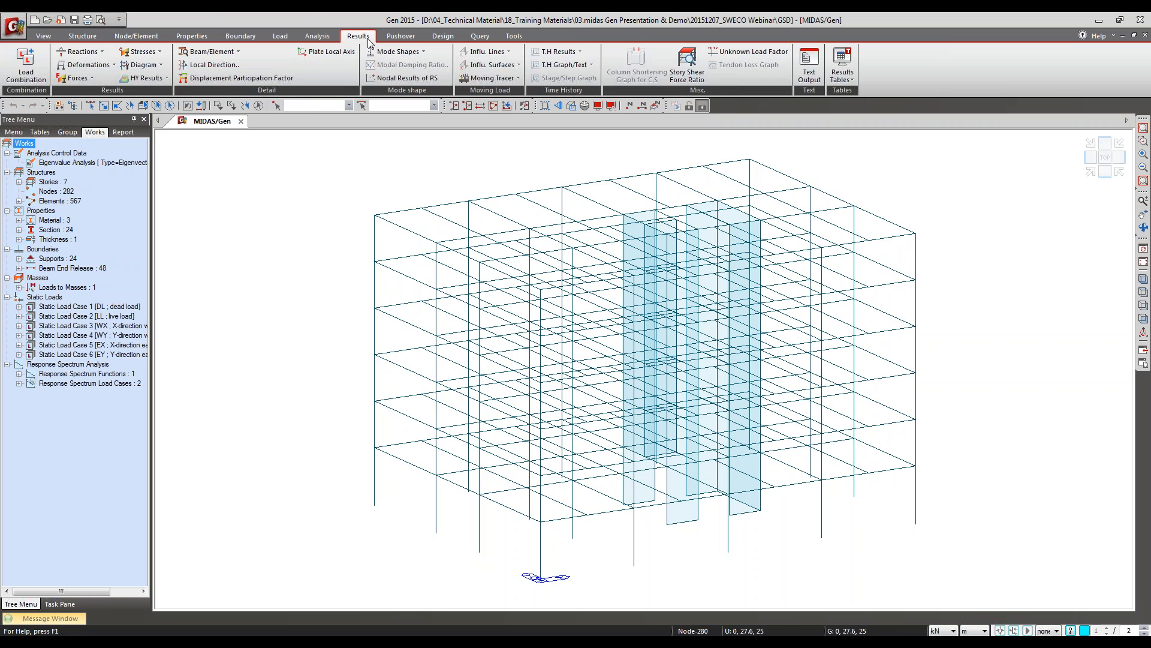
pyautogui.click(440, 35)
pyautogui.click(104, 106)
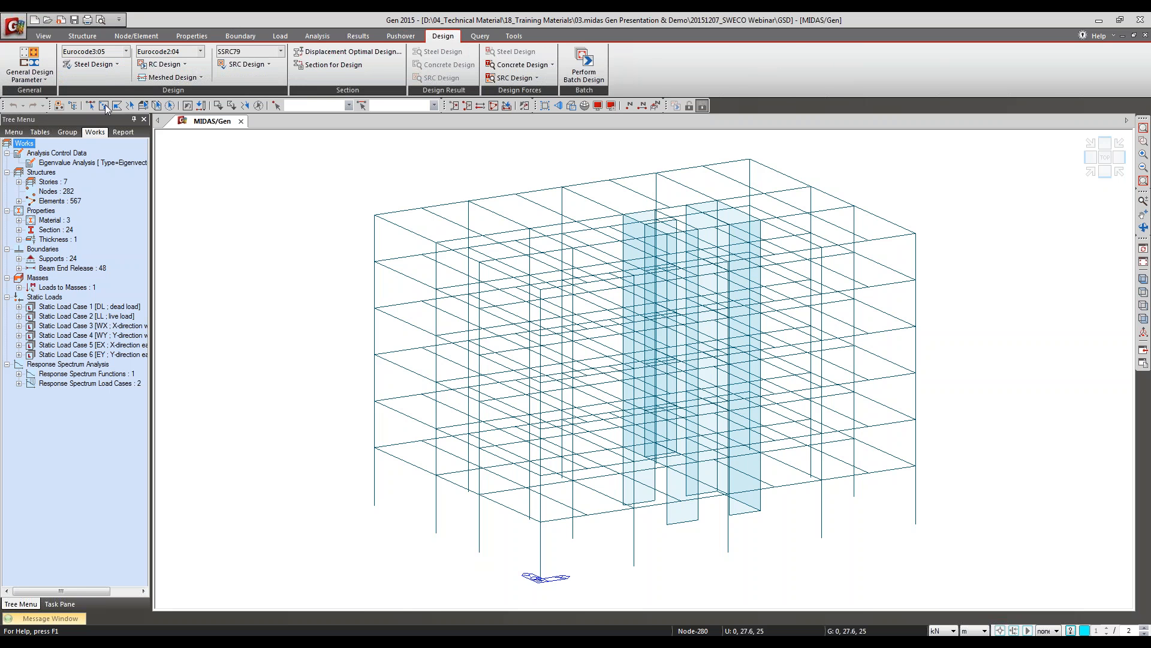
pyautogui.click(390, 212)
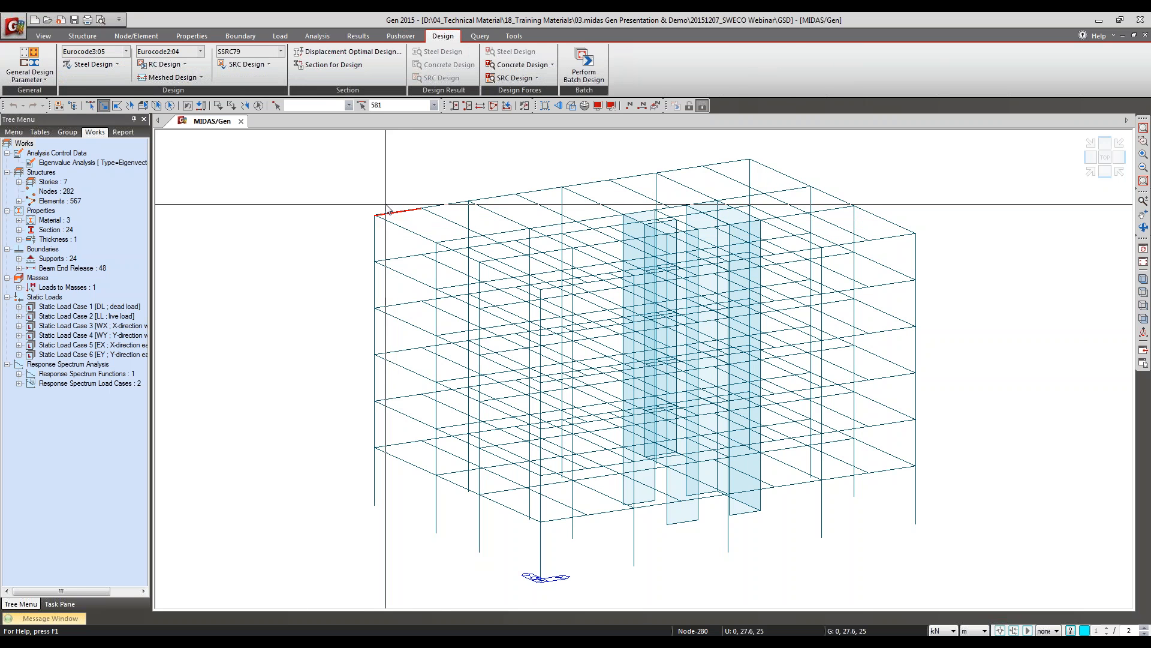
pyautogui.click(147, 64)
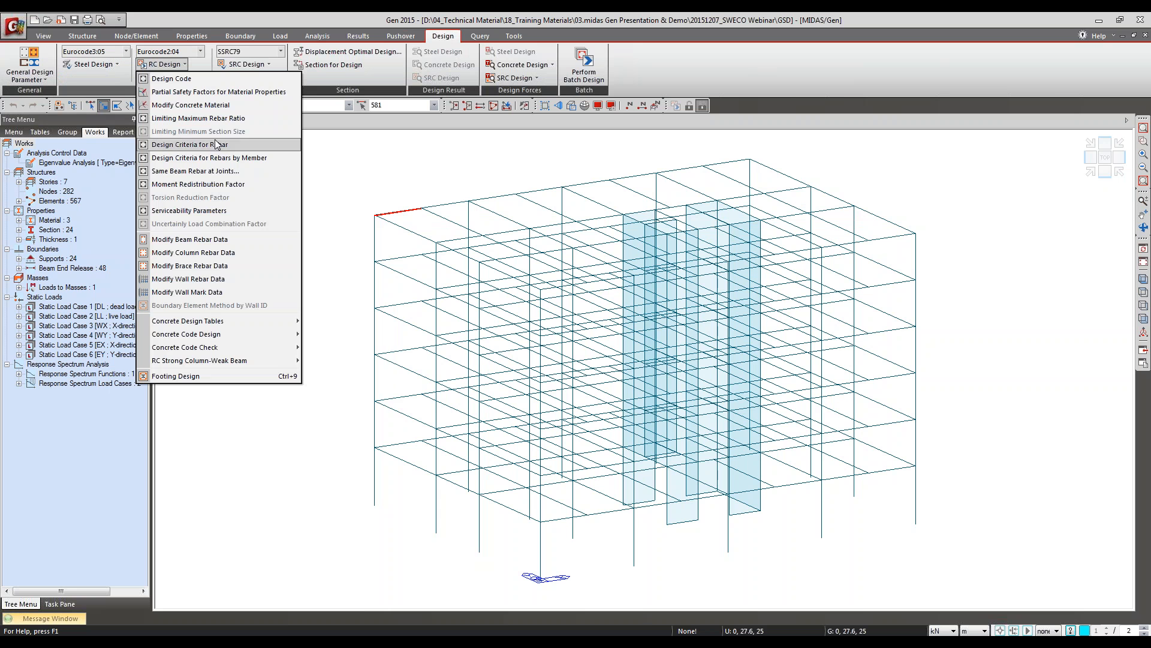
pyautogui.moveTo(239, 337)
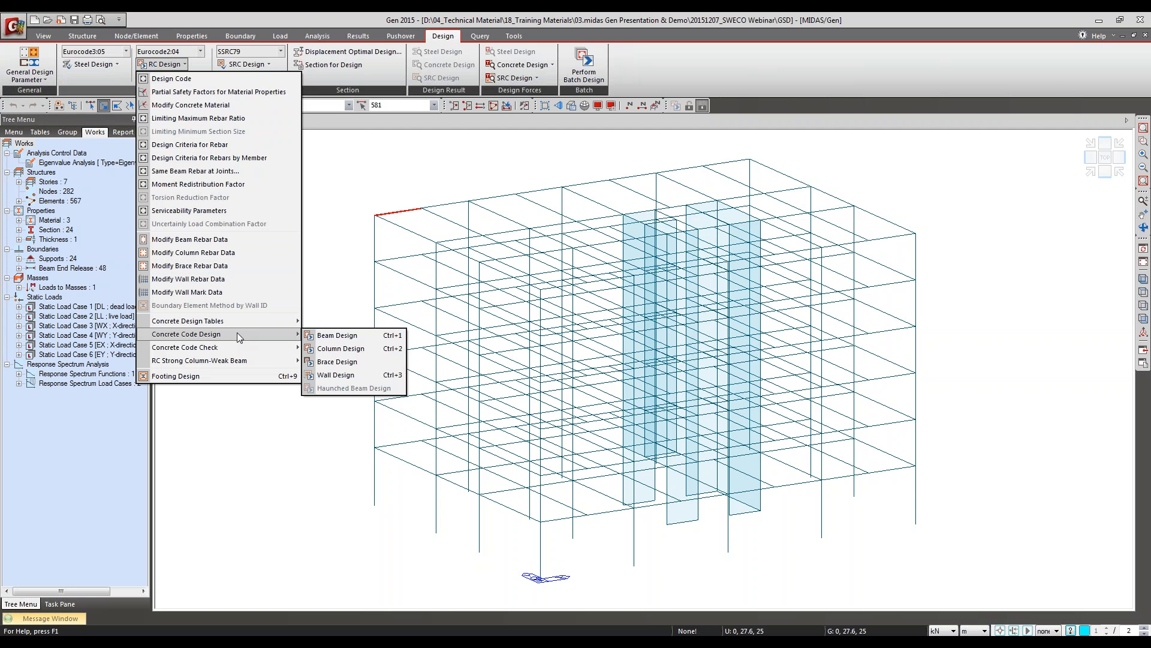
pyautogui.click(348, 337)
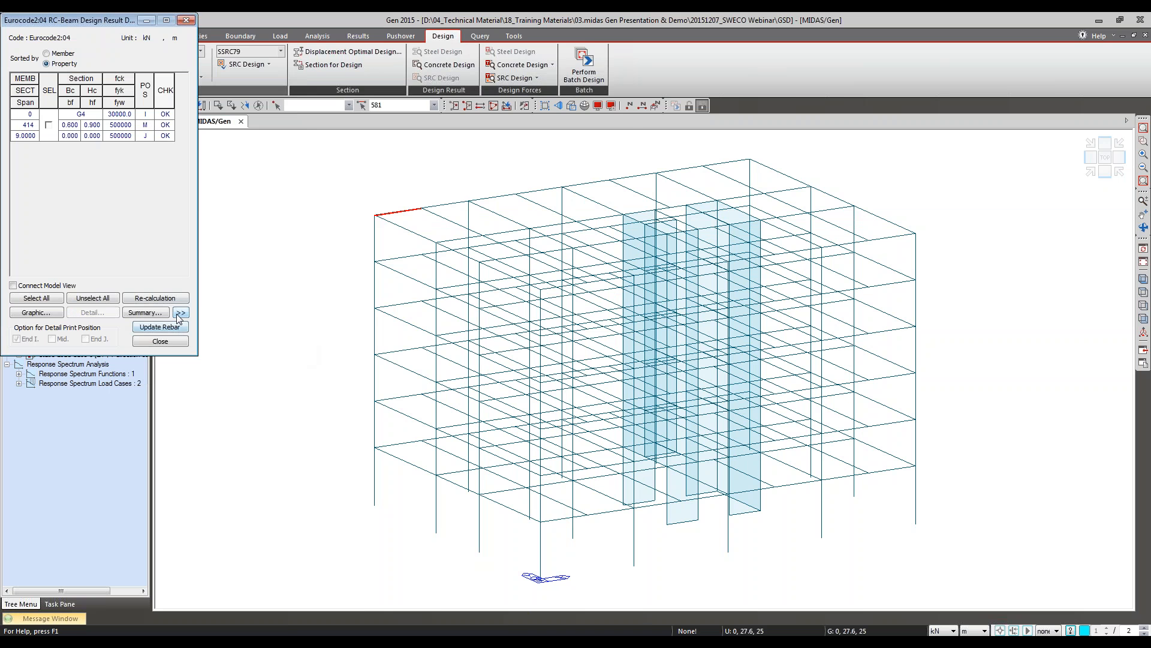
# Step: Expand the RC beam design results to the full table and examine the x/d column for section G4
pyautogui.click(181, 313)
pyautogui.moveTo(516, 20); pyautogui.dragTo(550, 38)
pyautogui.click(241, 110)
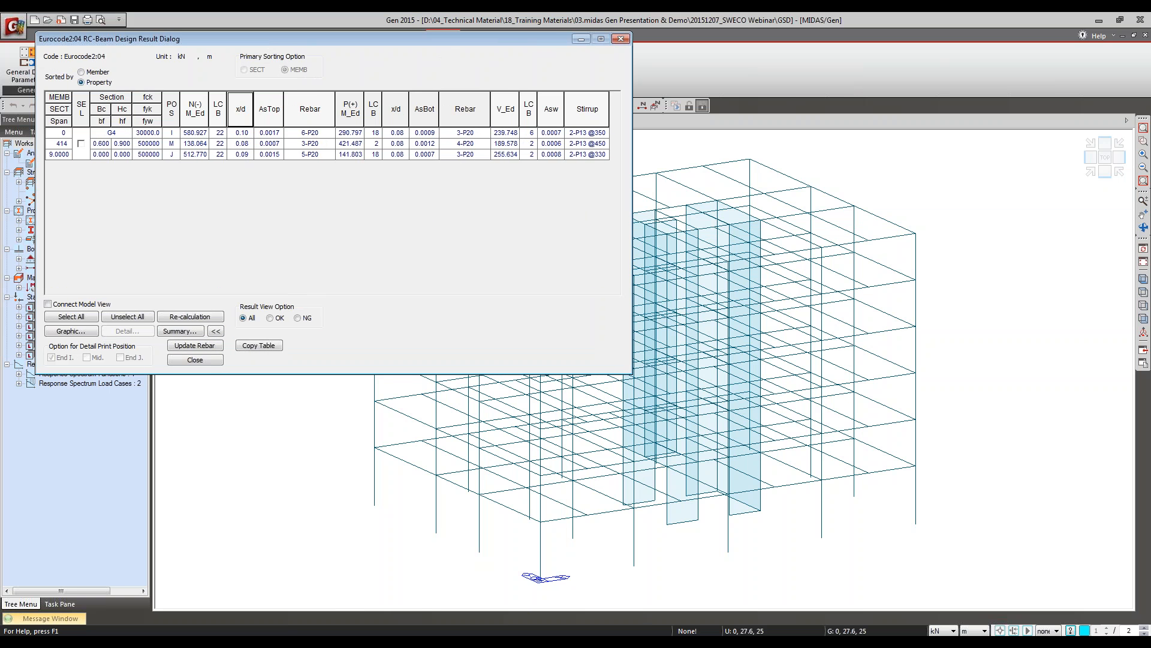
pyautogui.moveTo(280, 56); pyautogui.dragTo(480, 138)
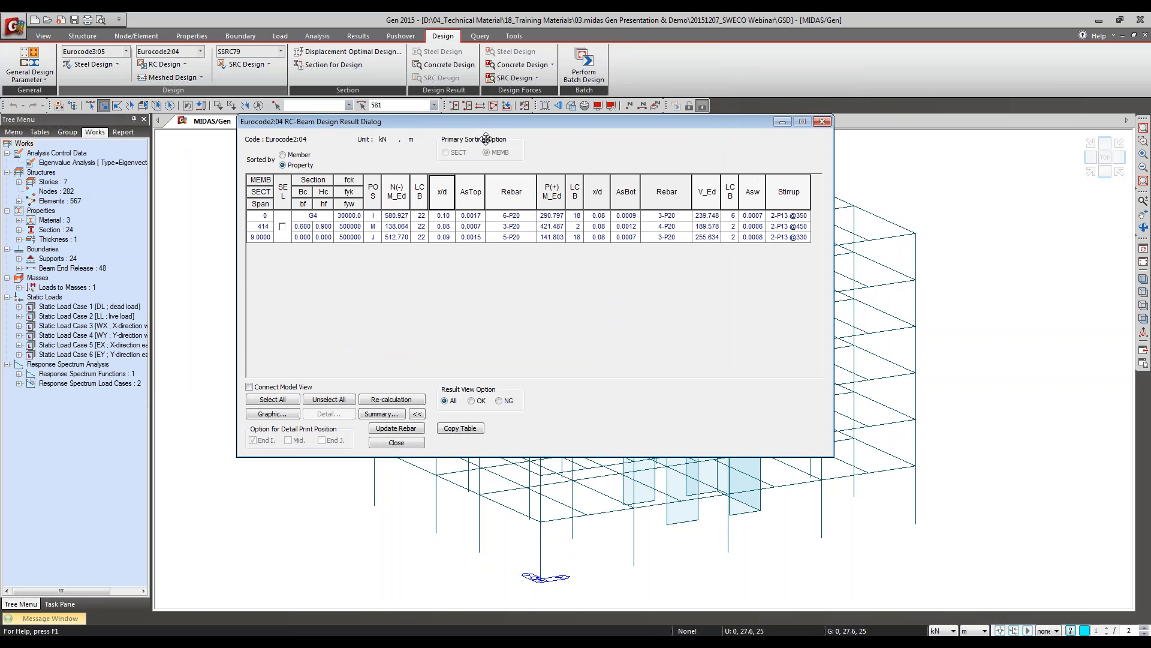
# Step: Compare the x/d ratios at the I and J positions of section G4, then close the beam design results and deselect the beam
pyautogui.click(444, 216)
pyautogui.click(444, 237)
pyautogui.click(447, 204)
pyautogui.click(443, 237)
pyautogui.click(409, 444)
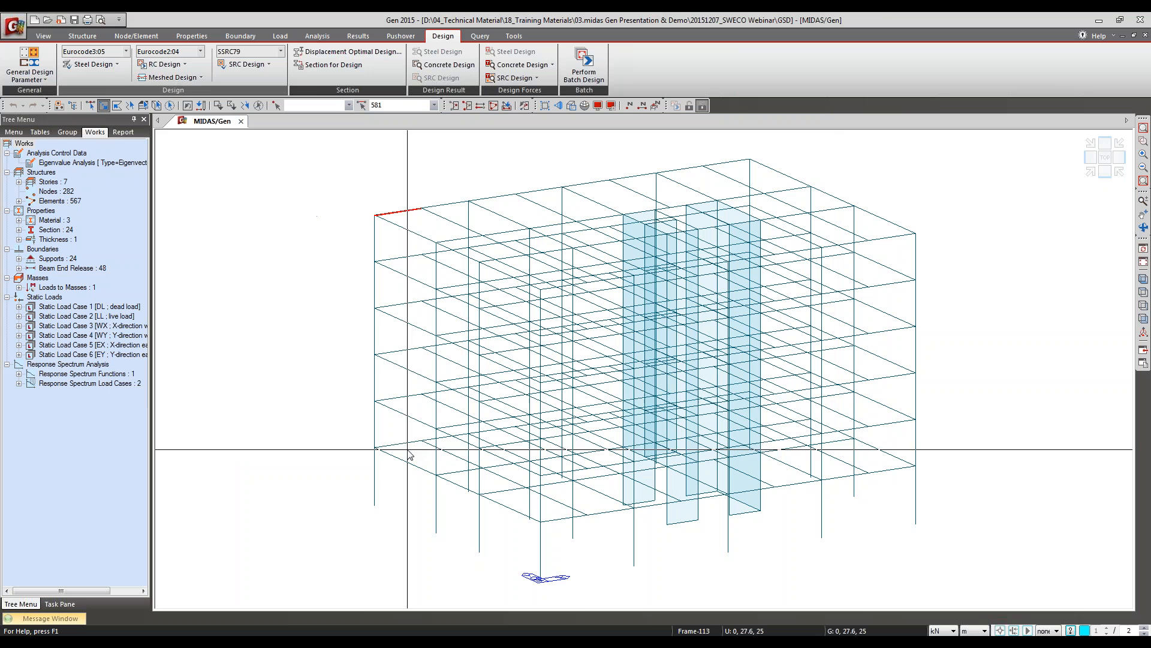
pyautogui.click(259, 107)
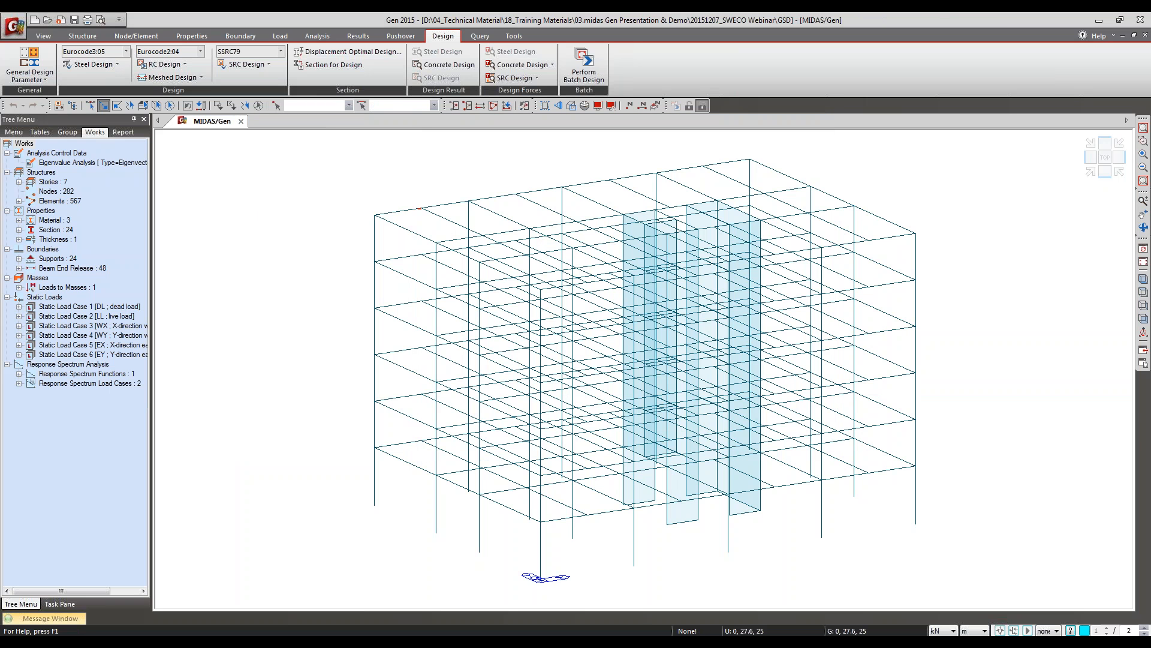
pyautogui.moveTo(881, 13); pyautogui.dragTo(820, 273)
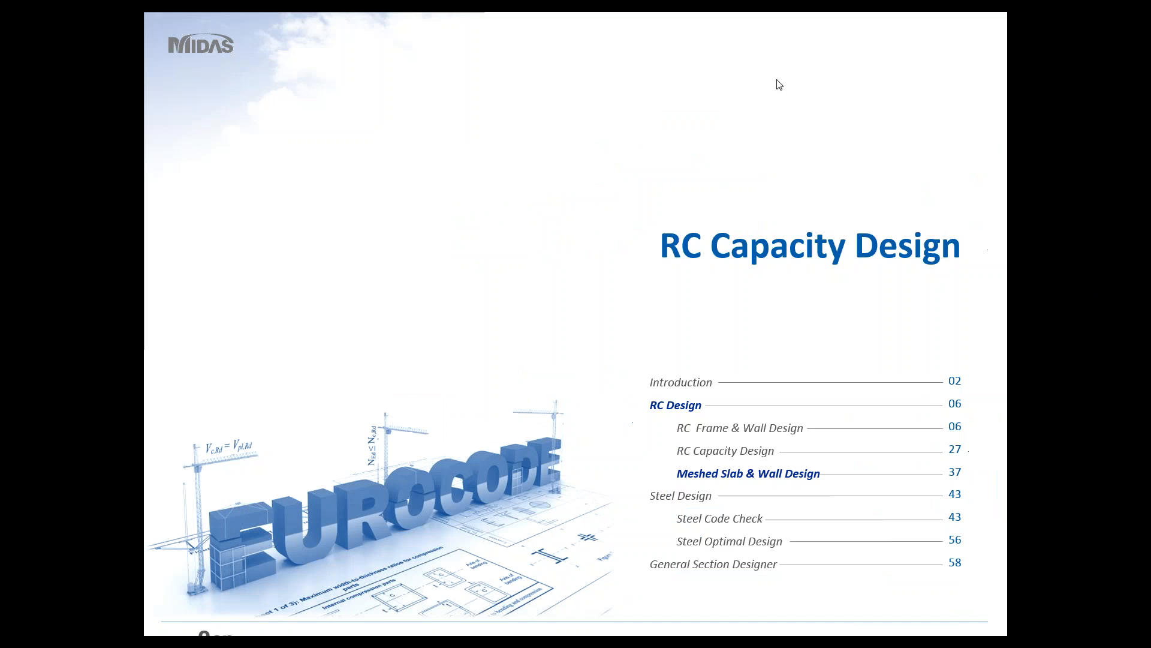
pyautogui.click(595, 322)
pyautogui.hotkey('alt', 'Tab')
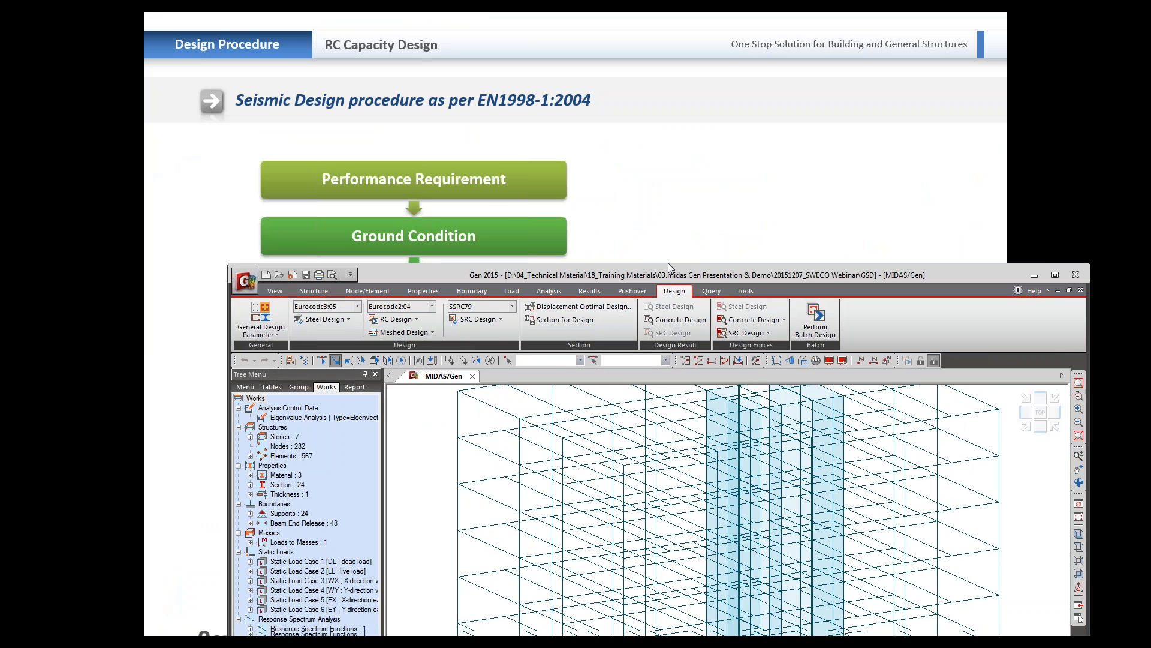
# Step: Review the DCH and DCM ductility class options in the Eurocode2:04 concrete design code settings and close them without applying changes
pyautogui.moveTo(668, 288); pyautogui.dragTo(630, 132)
pyautogui.click(357, 172)
pyautogui.click(363, 187)
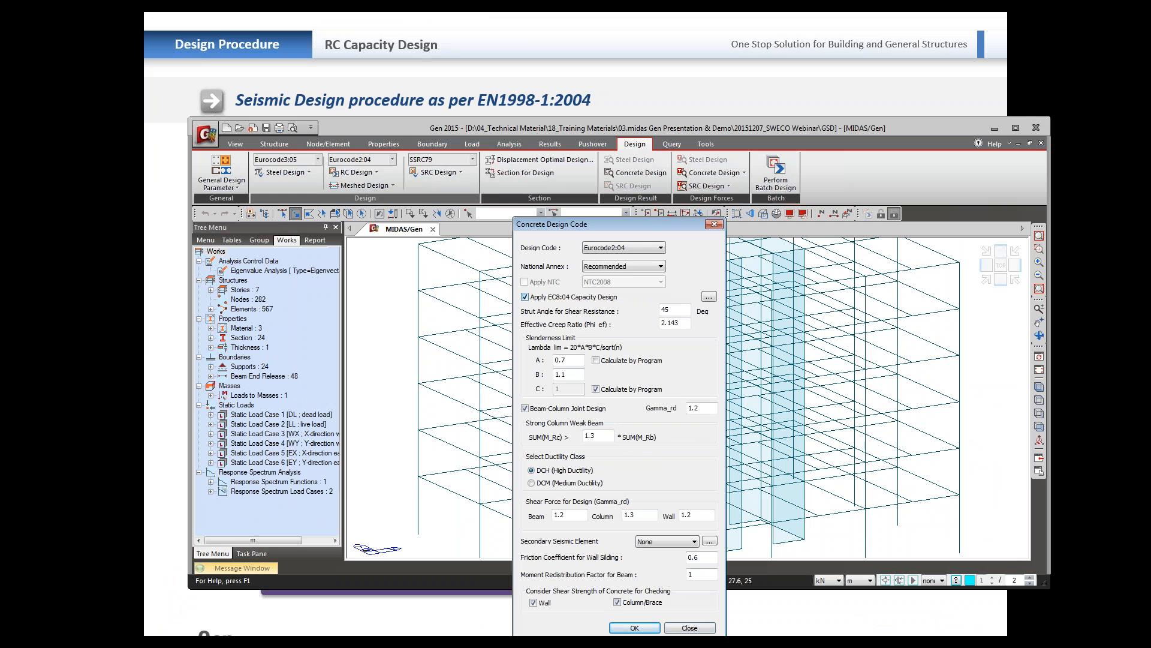
pyautogui.click(554, 483)
pyautogui.click(560, 474)
pyautogui.click(561, 483)
pyautogui.click(690, 627)
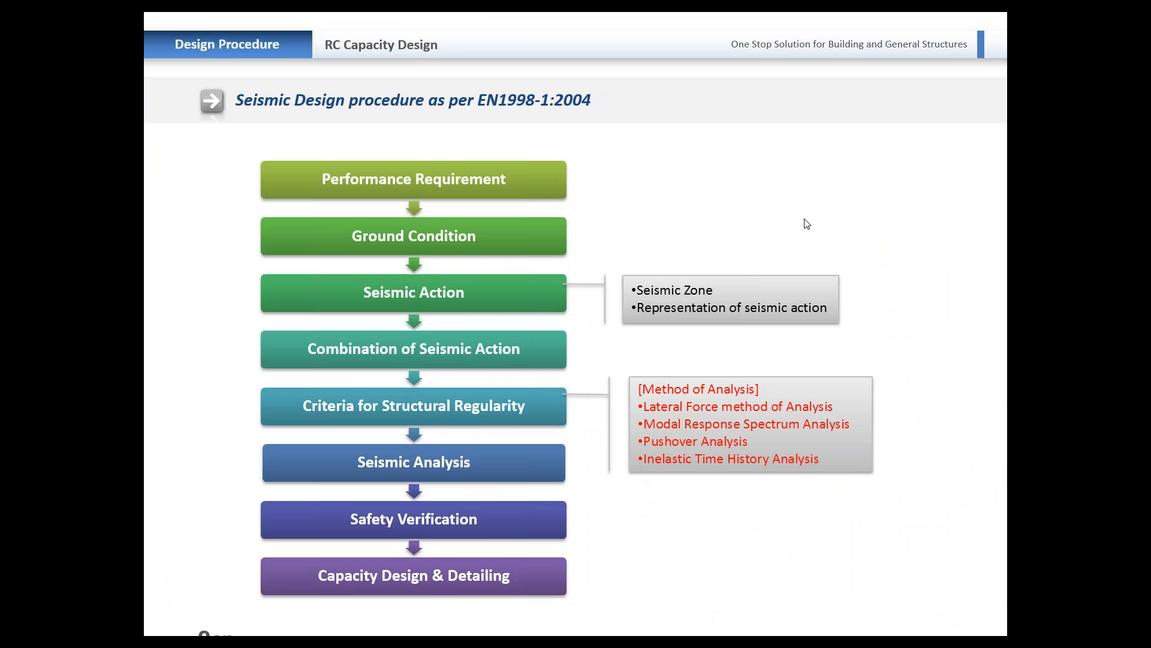
pyautogui.click(868, 181)
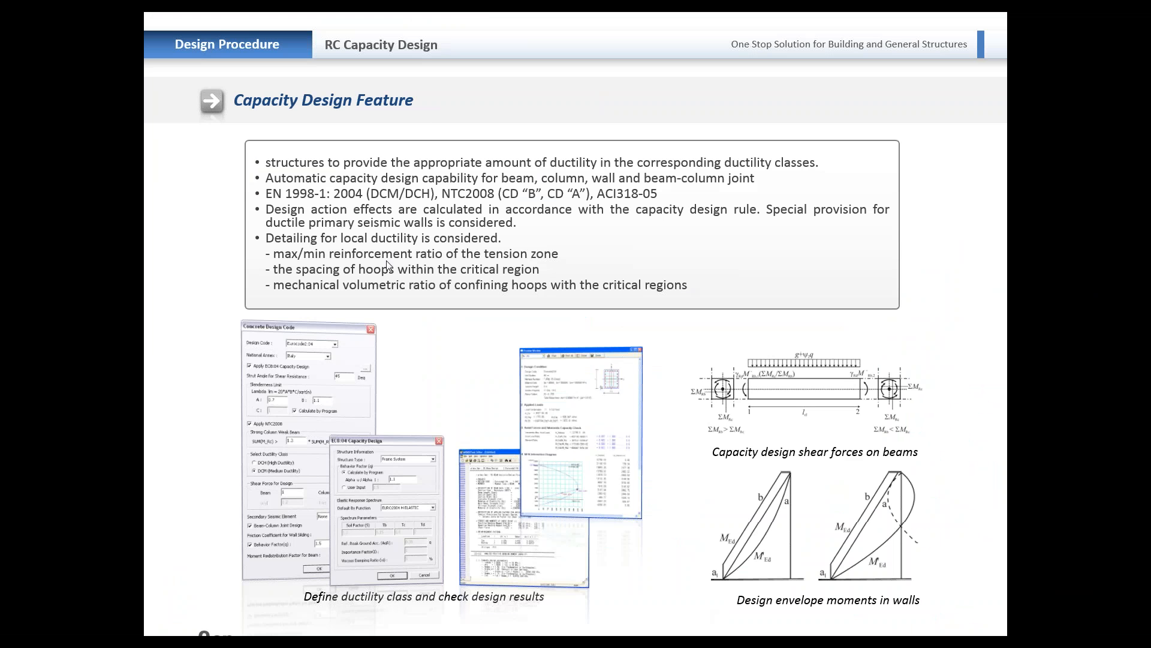
pyautogui.click(454, 349)
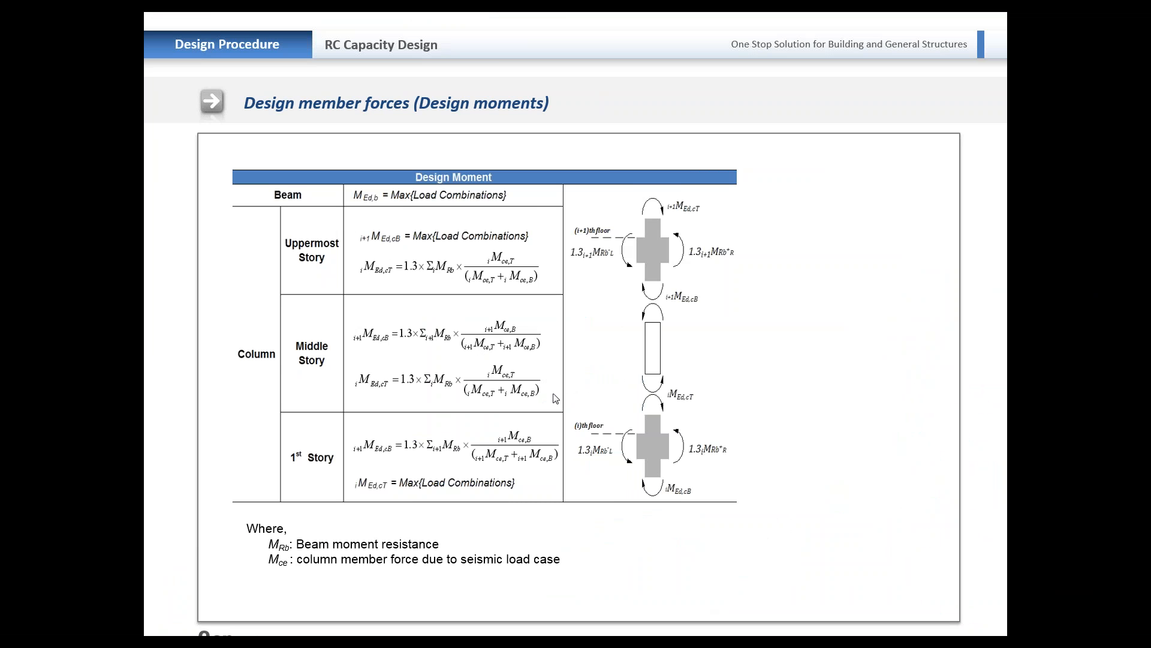
pyautogui.click(565, 439)
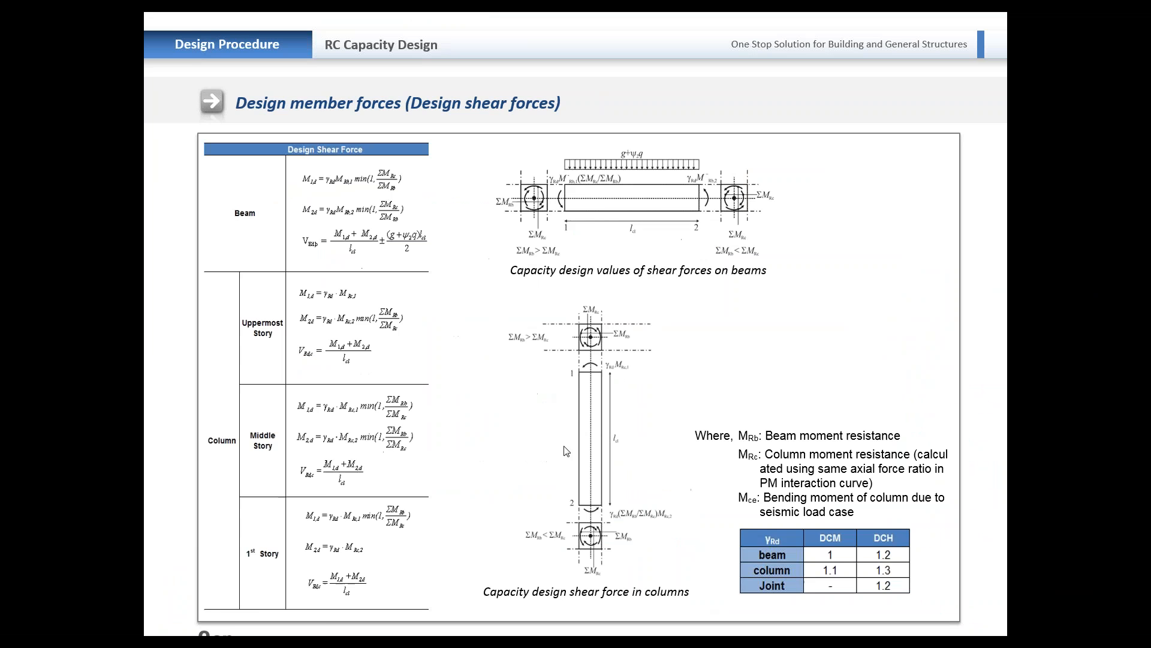
pyautogui.click(534, 500)
pyautogui.click(526, 503)
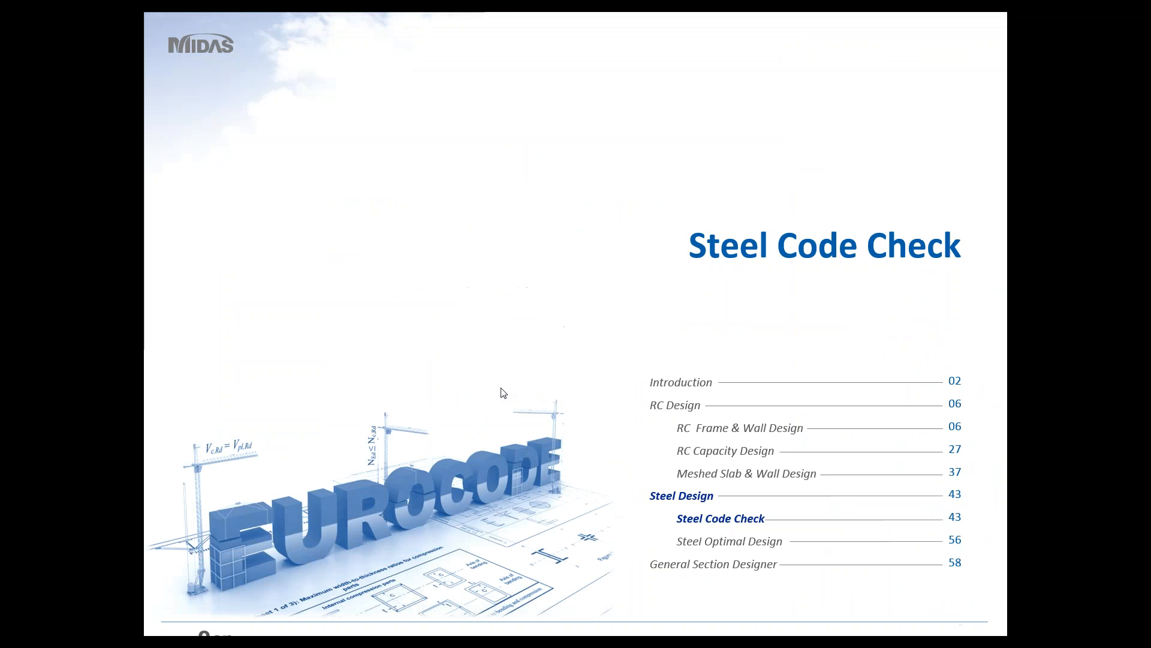
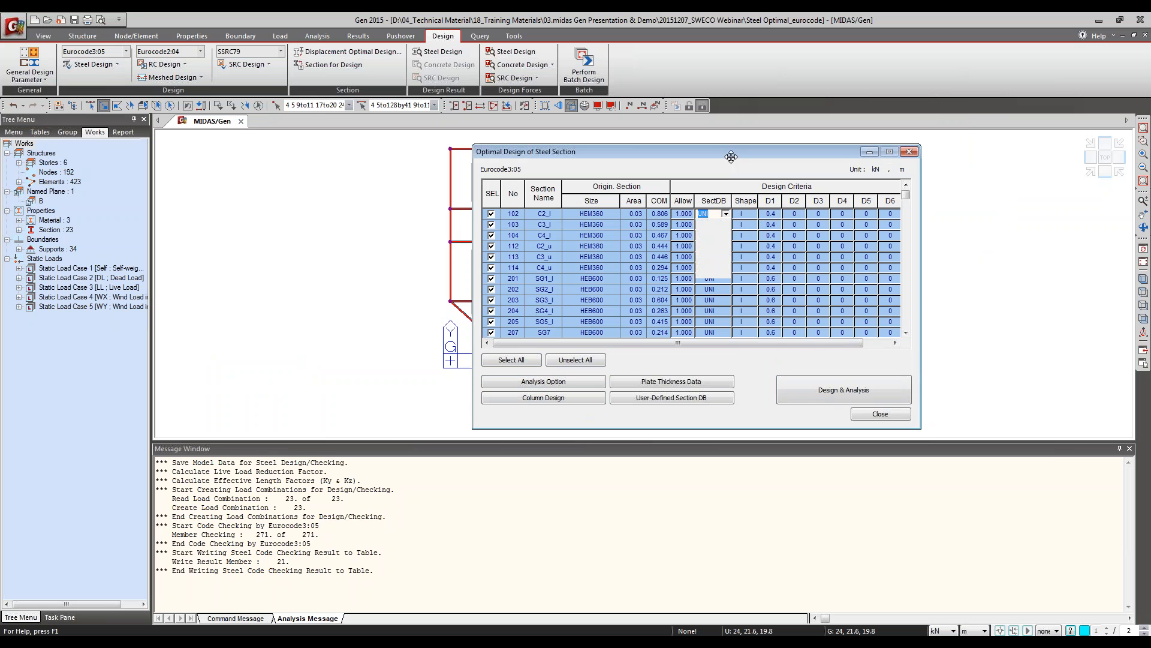
# Step: Review the section shape criterion and the number-of-repetitions analysis option, then run the optimal steel section design and analysis
pyautogui.click(752, 213)
pyautogui.click(752, 213)
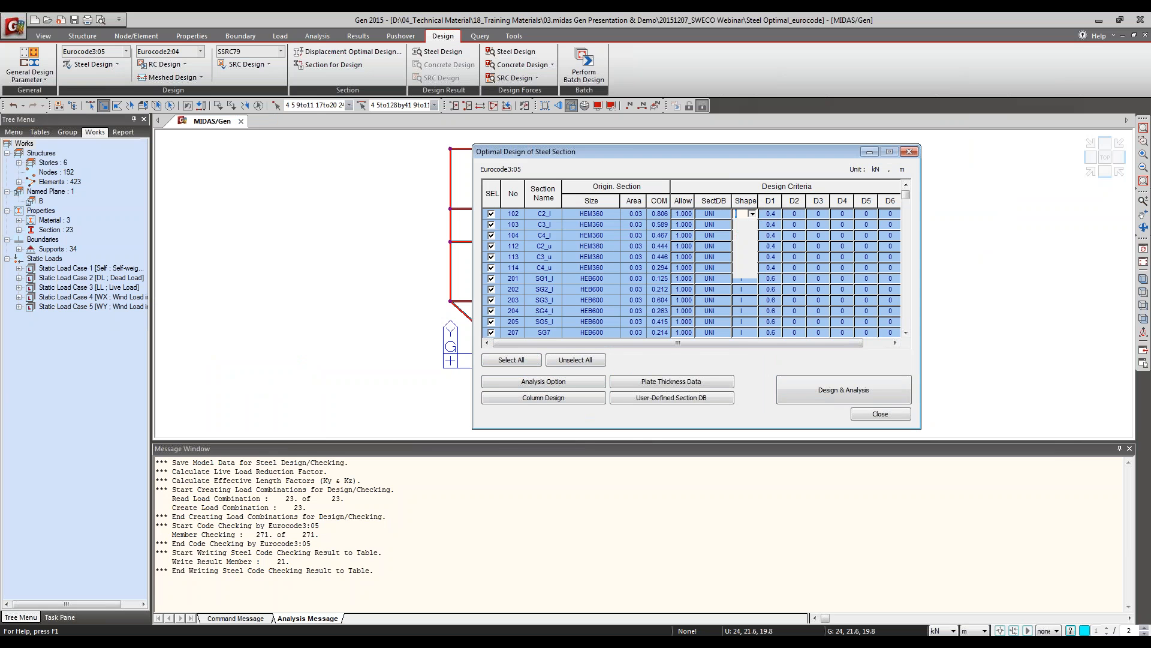
pyautogui.click(575, 384)
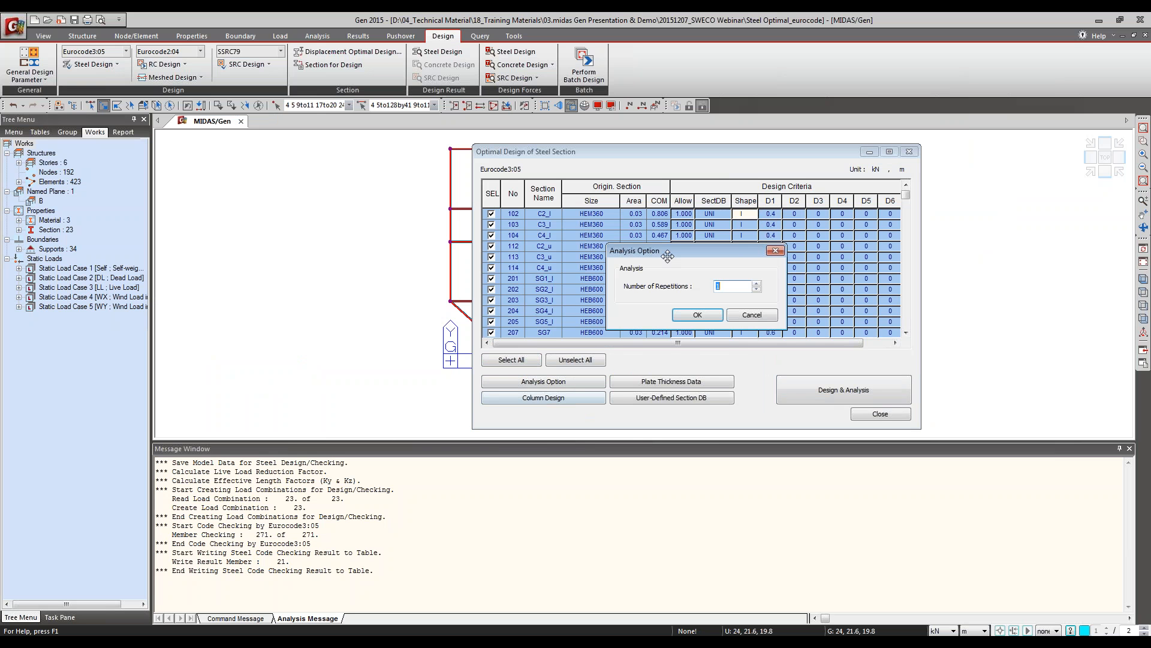
pyautogui.click(747, 317)
pyautogui.click(815, 392)
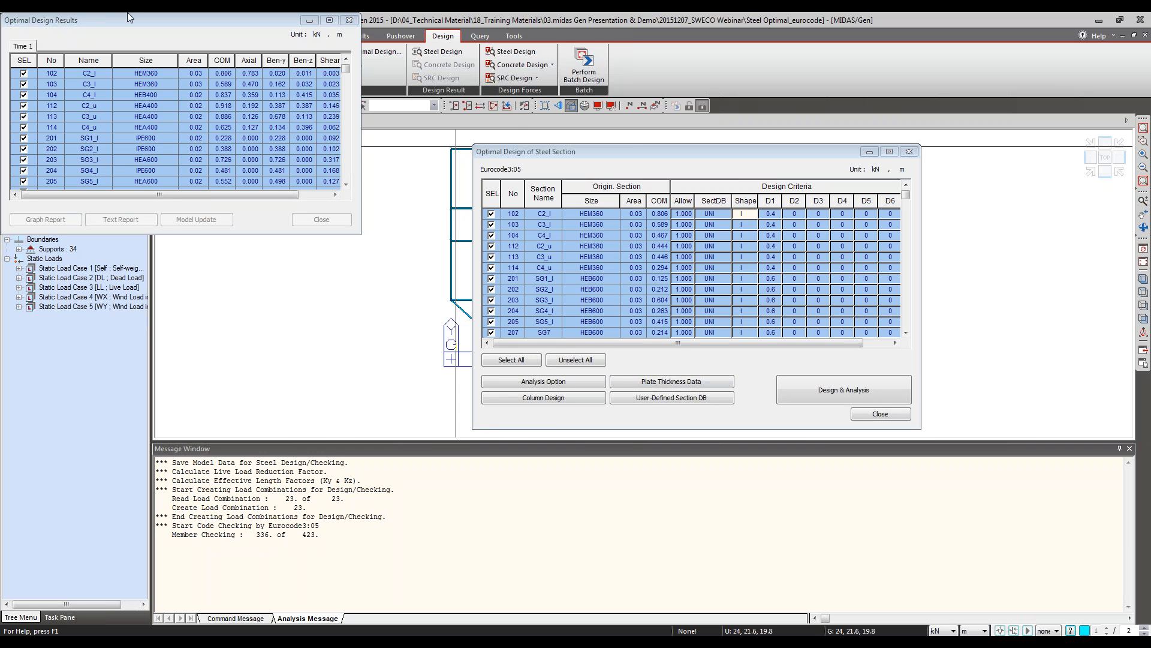
pyautogui.moveTo(144, 31); pyautogui.dragTo(475, 185)
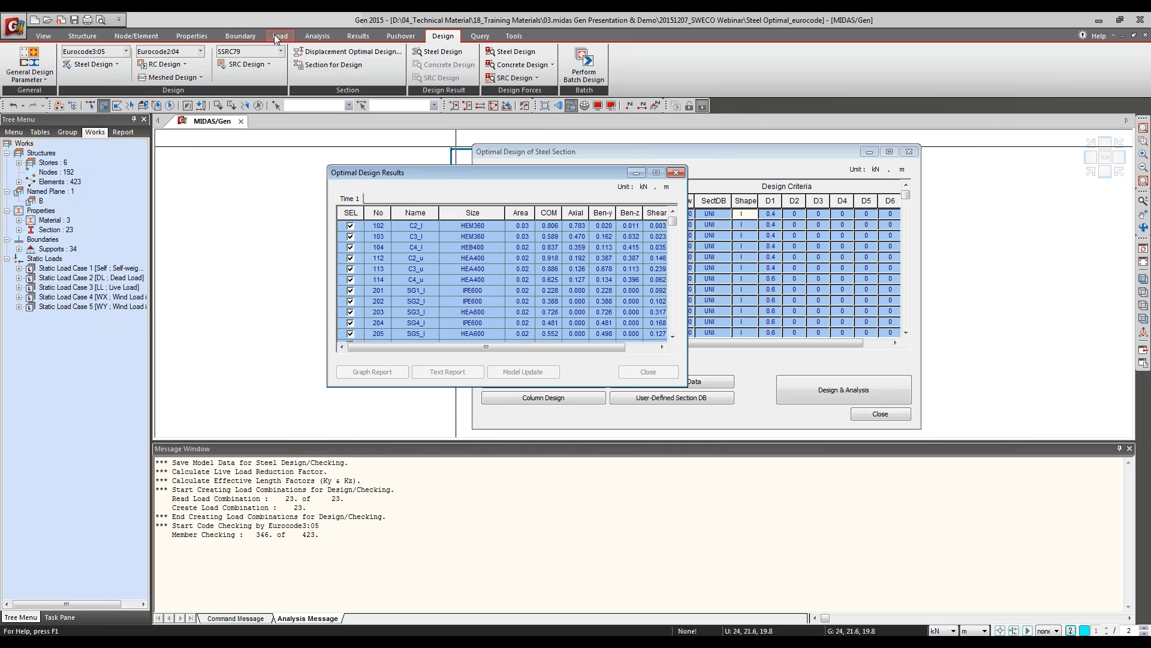
# Step: Examine the shape types and the User and DB definition options for section C1, then leave the section properties without changes
pyautogui.click(180, 36)
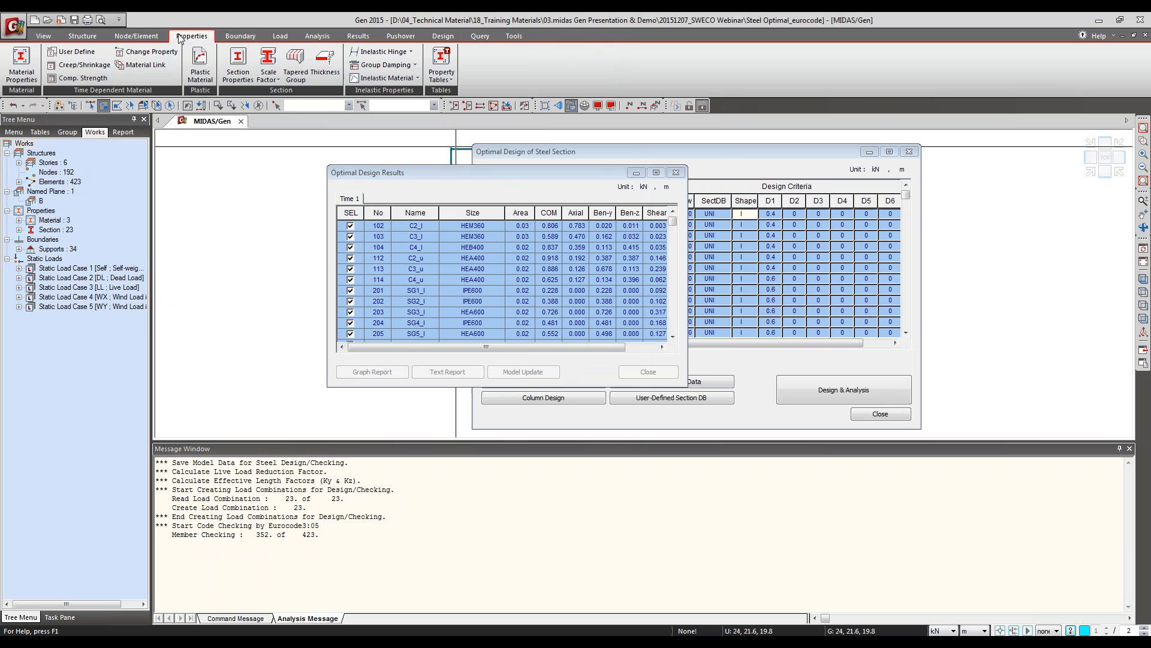
pyautogui.click(238, 62)
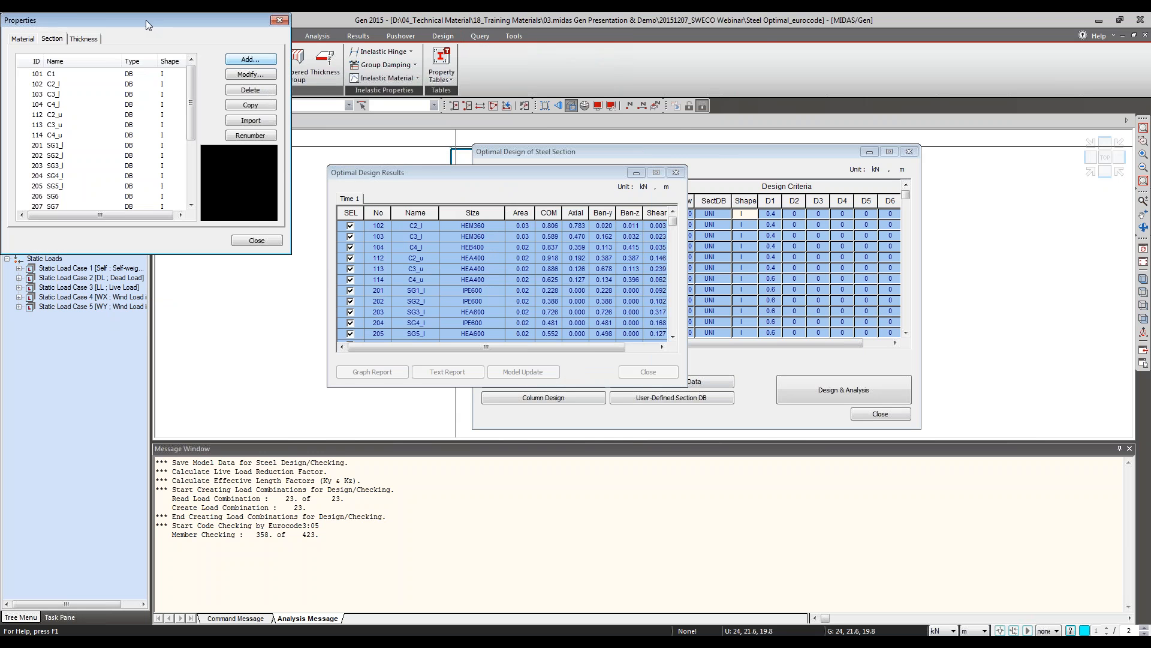
pyautogui.doubleClick(266, 97)
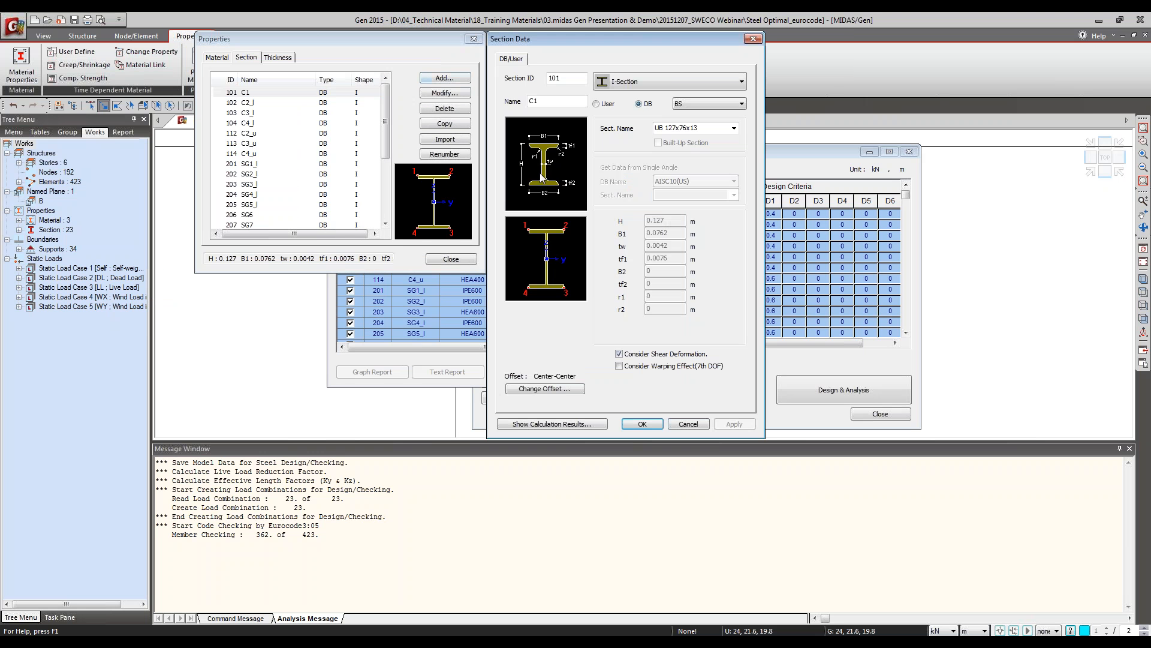
pyautogui.click(671, 81)
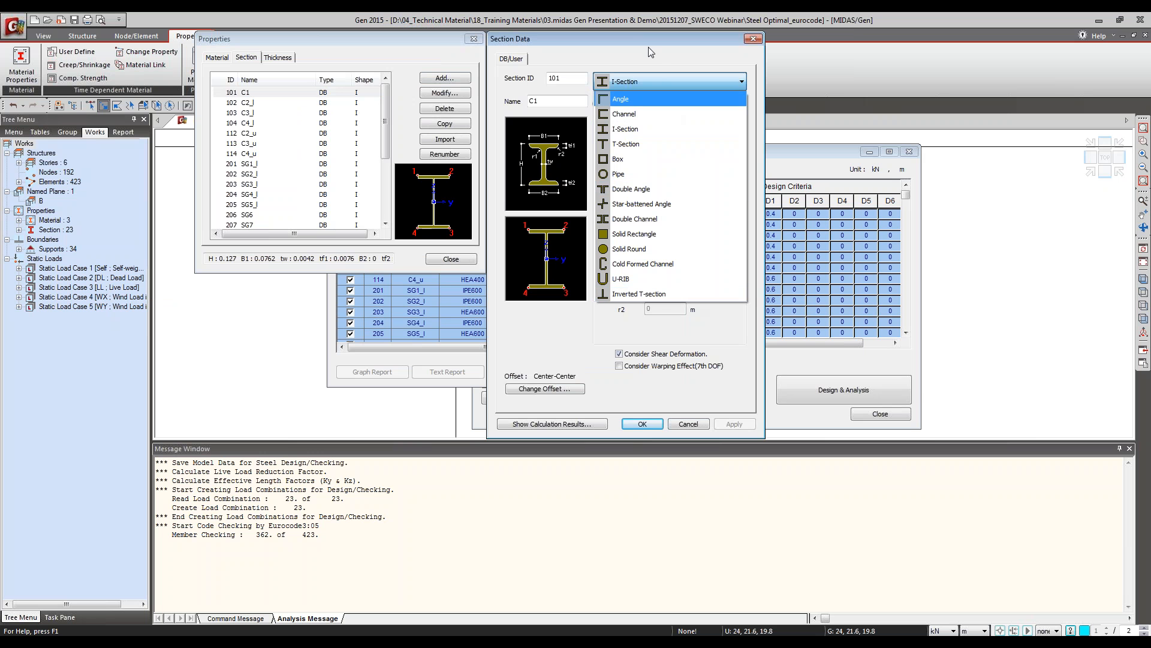
pyautogui.click(651, 55)
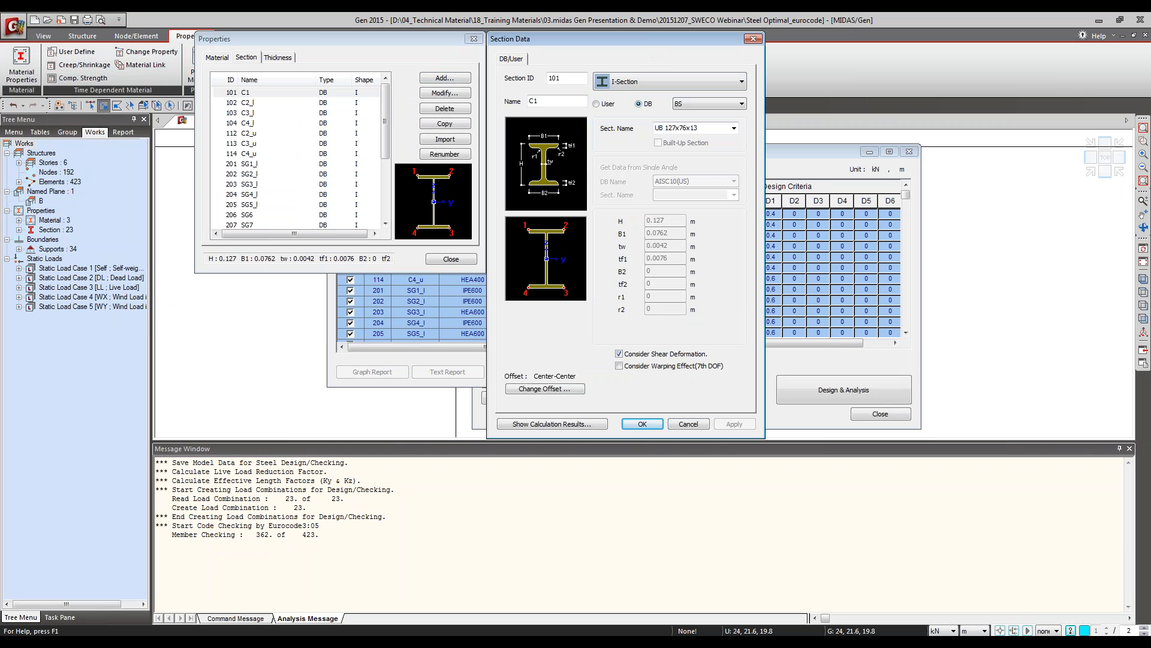
pyautogui.click(596, 104)
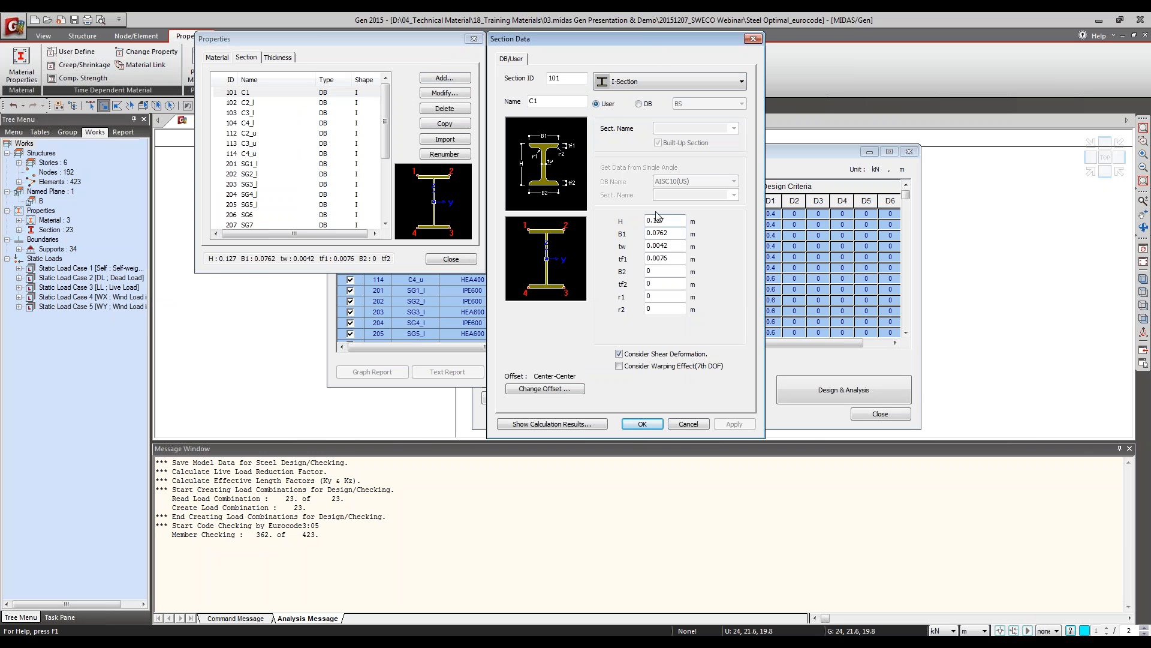
pyautogui.click(640, 104)
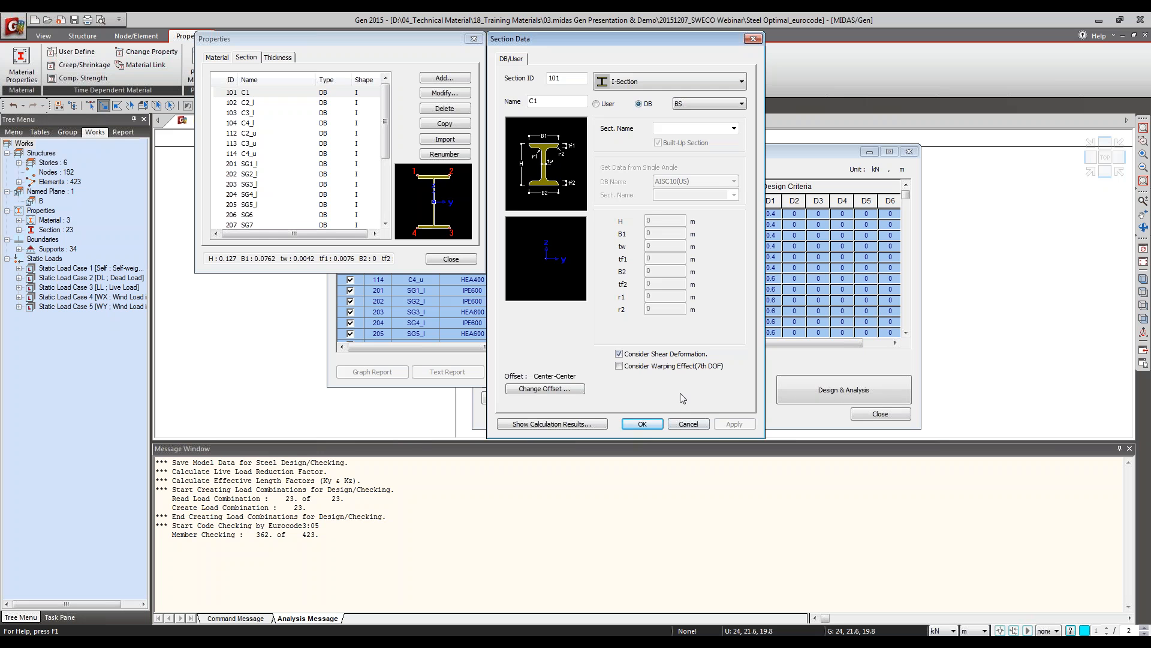
pyautogui.click(684, 424)
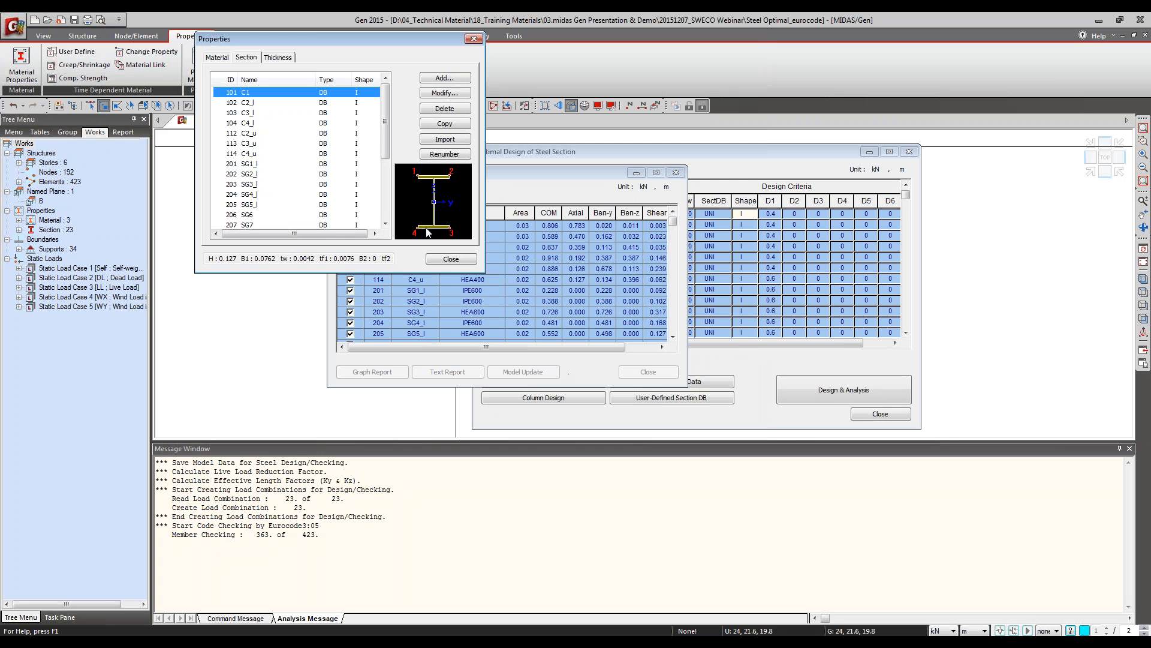
pyautogui.click(465, 262)
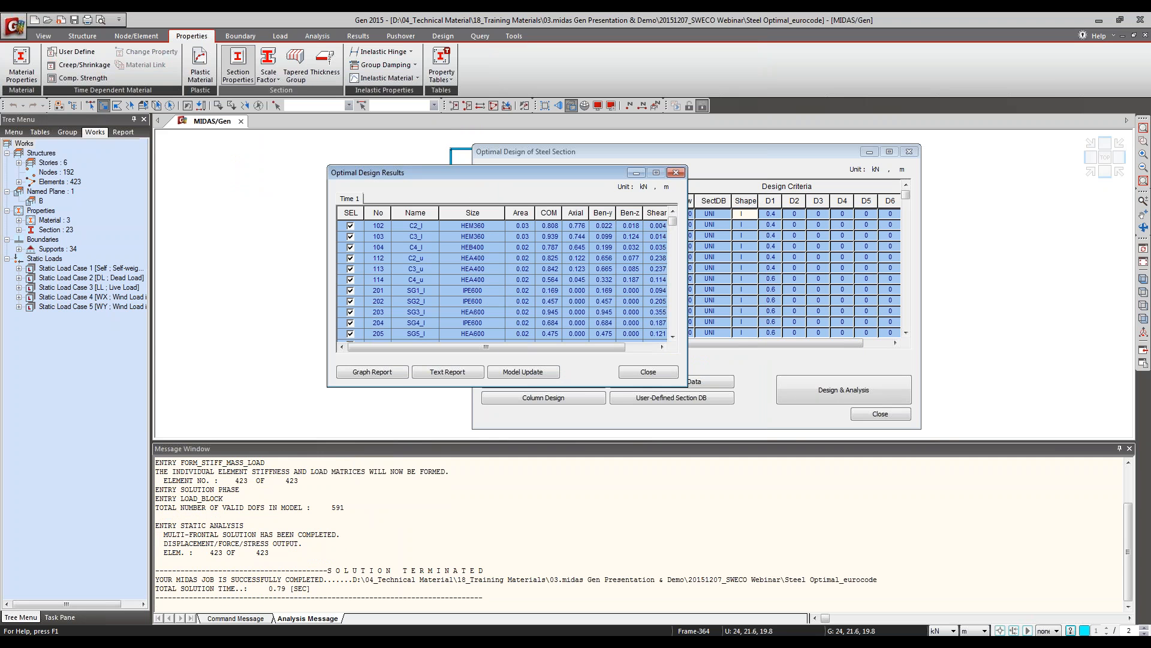
# Step: Generate the optimal design graph report, minimise both optimal design dialogs and tile the windows vertically
pyautogui.click(398, 373)
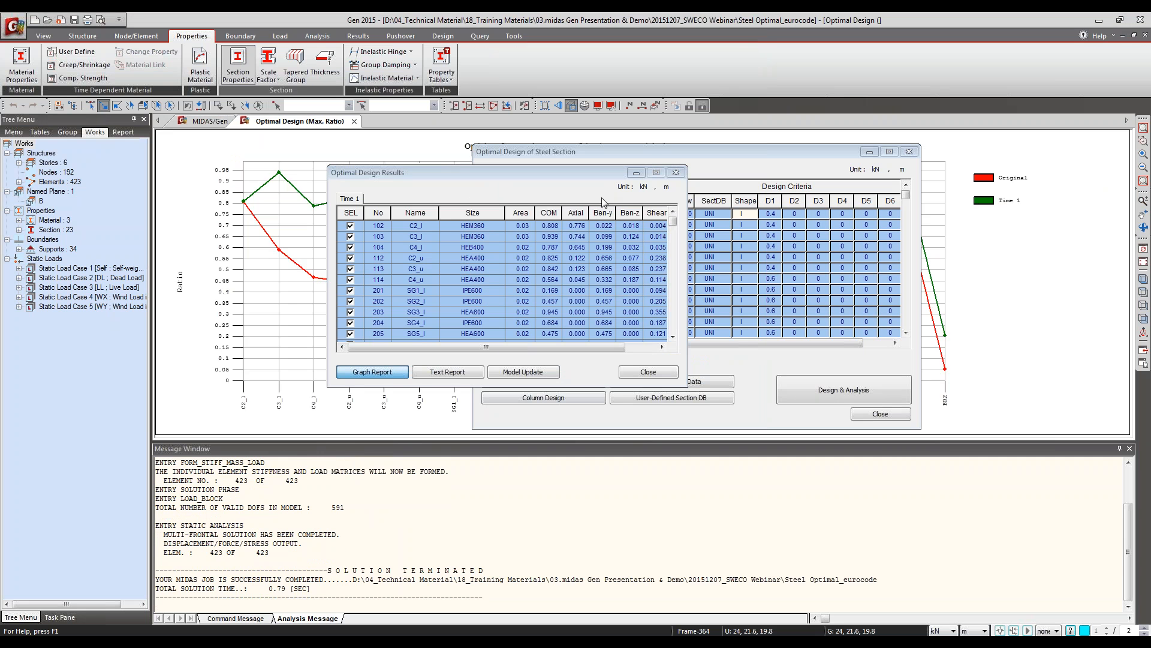
pyautogui.click(636, 172)
pyautogui.click(870, 152)
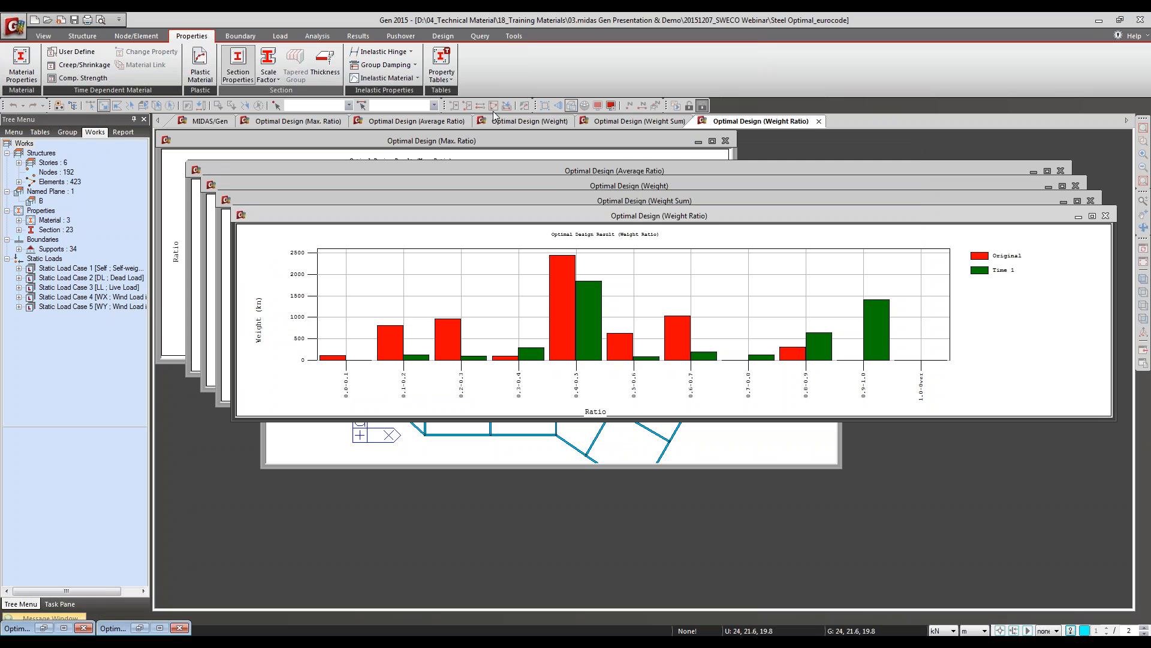
pyautogui.click(43, 36)
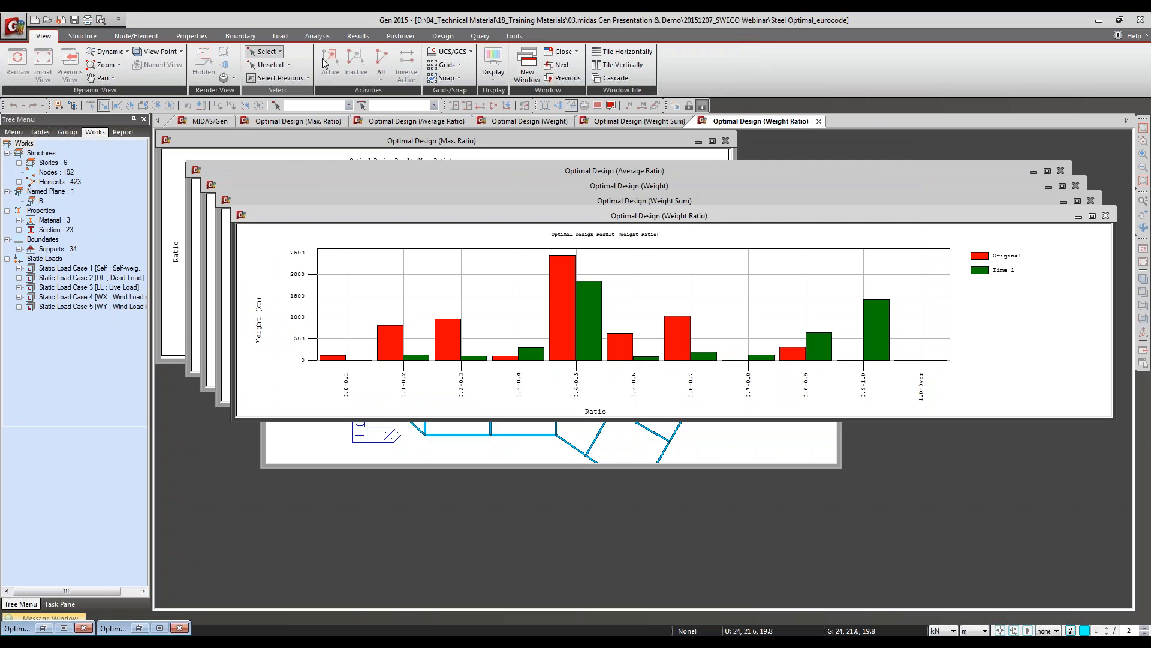
pyautogui.click(620, 65)
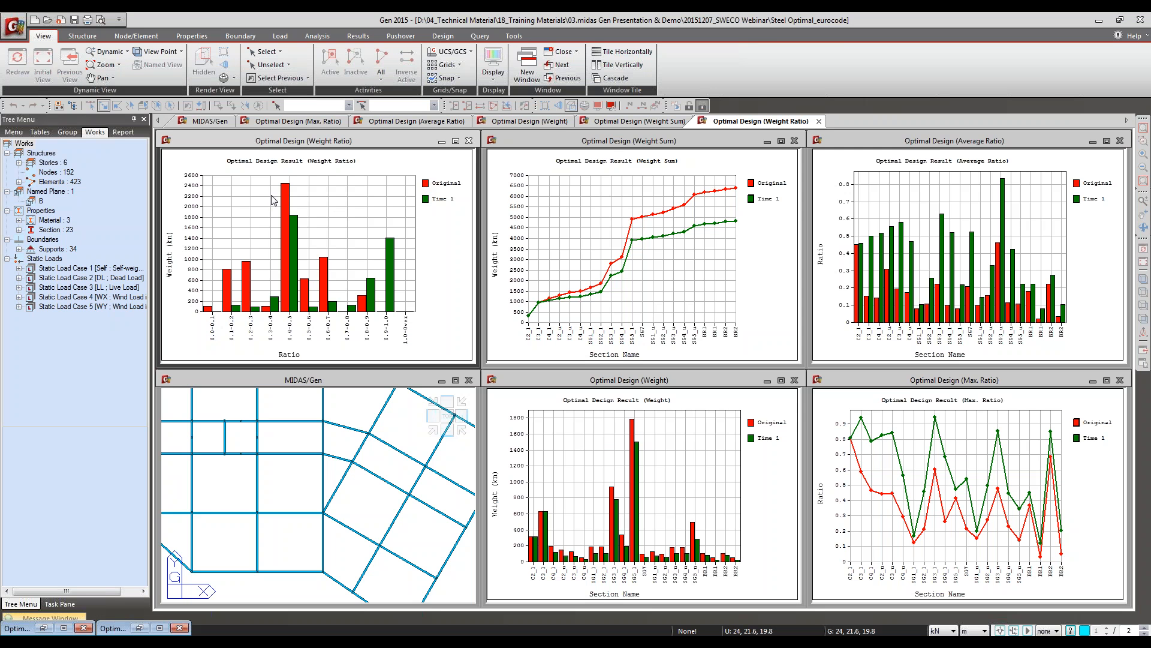
# Step: Compare the original and Time 1 results across the weight ratio, weight sum, average ratio, weight and maximum ratio graphs
pyautogui.moveTo(296, 238)
pyautogui.moveTo(322, 271)
pyautogui.click(689, 194)
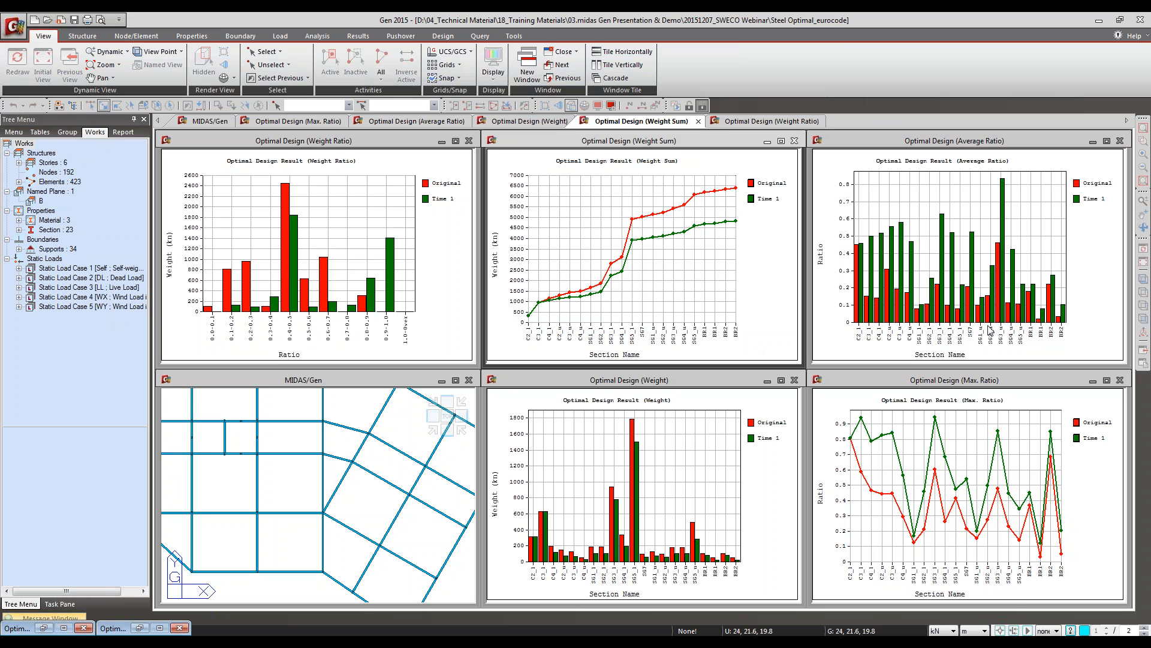
pyautogui.click(950, 354)
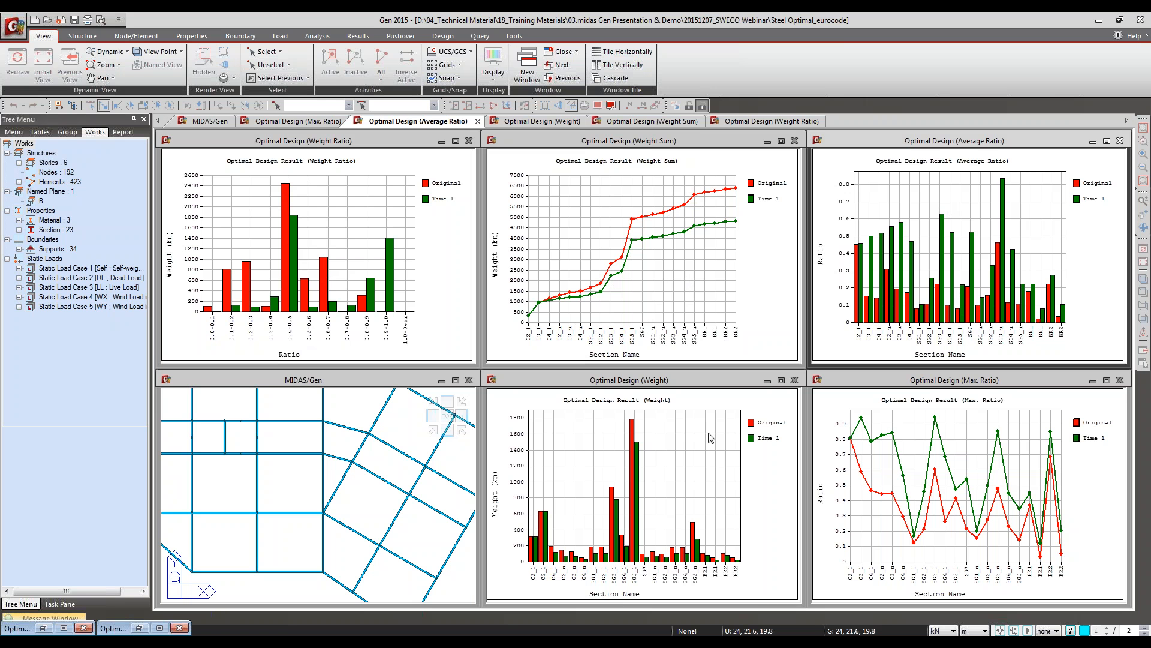
pyautogui.click(641, 440)
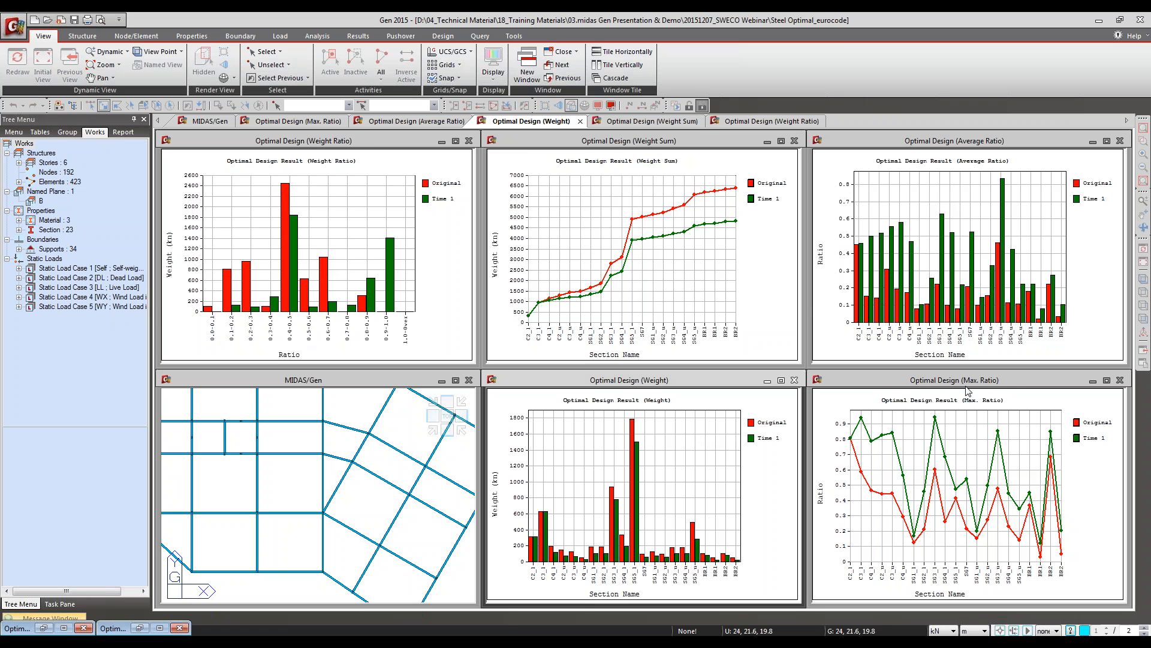
pyautogui.moveTo(939, 293)
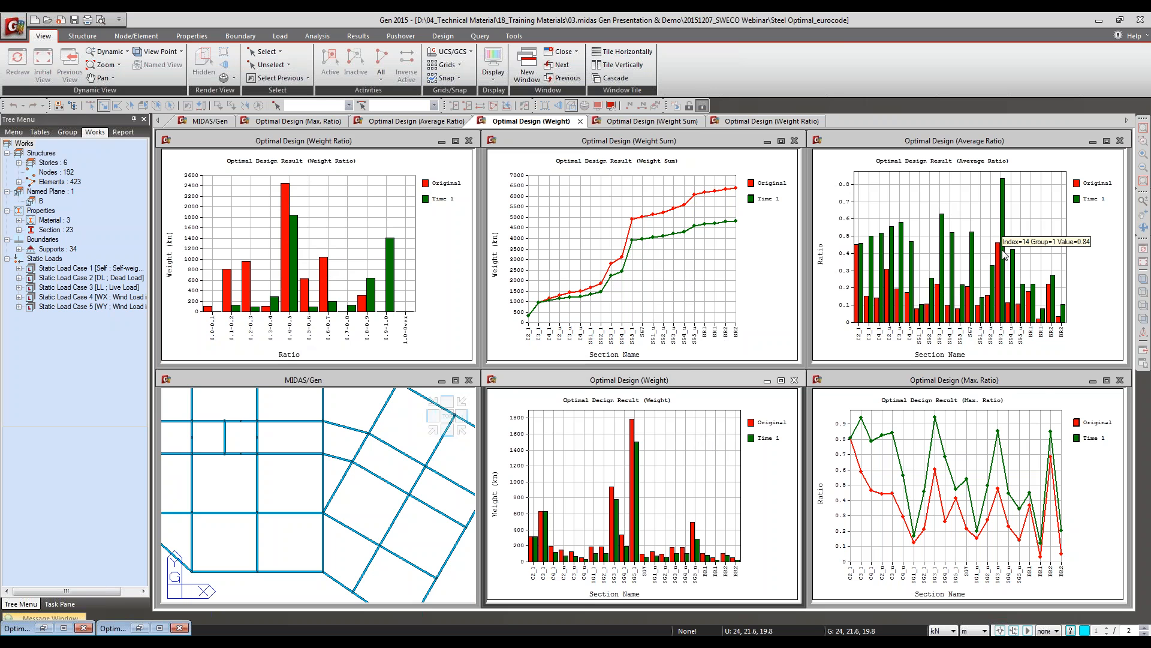
pyautogui.click(1004, 253)
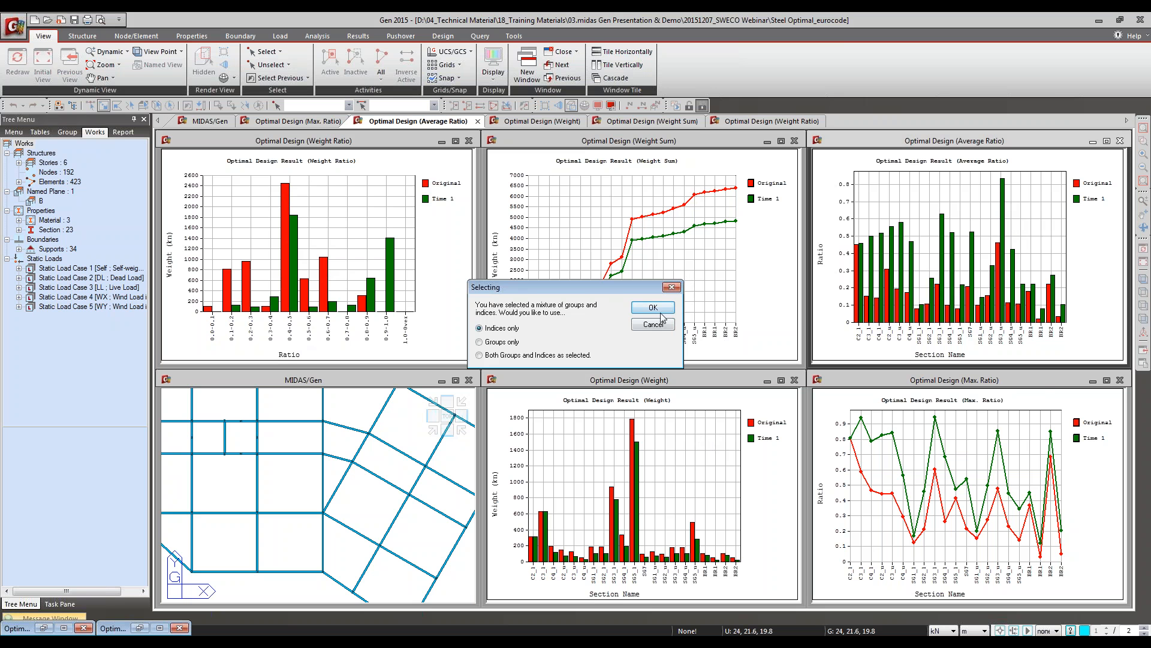
pyautogui.click(653, 307)
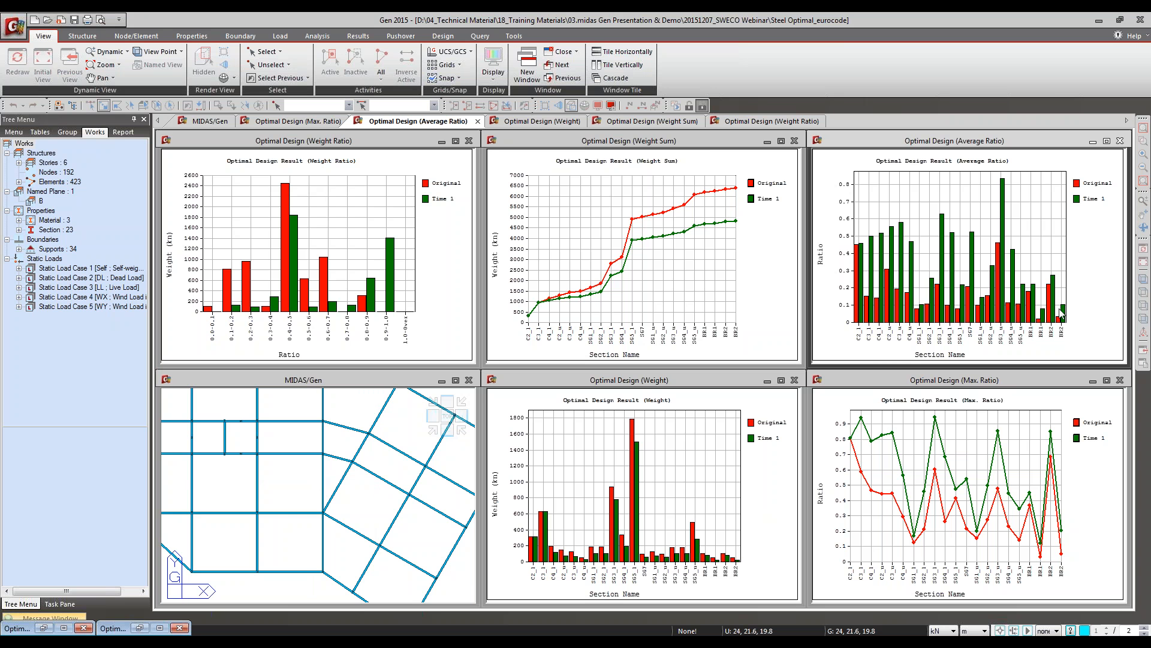
# Step: Leave the steel optimisation project, show the GSD_start model in top view with hidden rendering, and expand its section list
pyautogui.click(1141, 20)
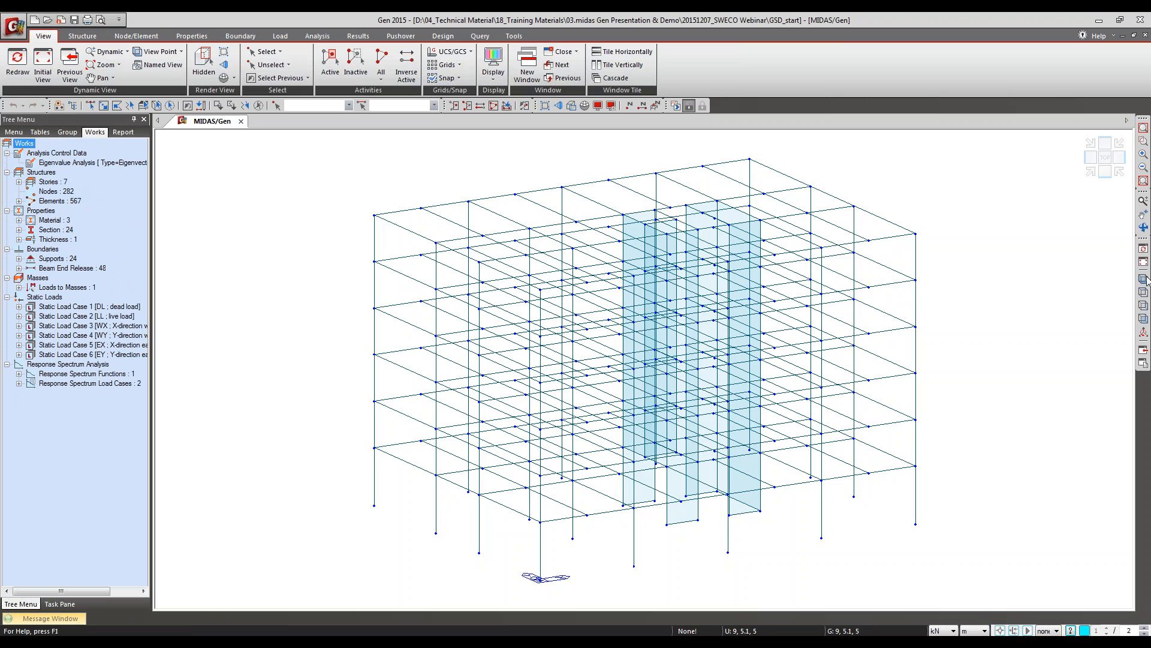
pyautogui.click(1143, 294)
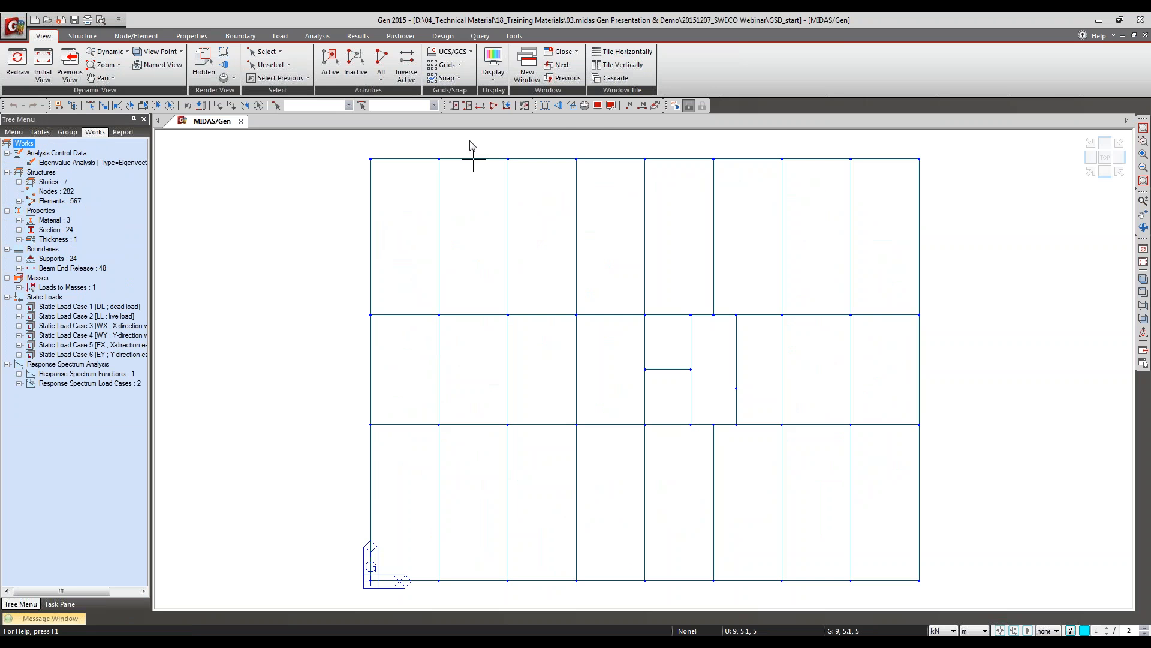
pyautogui.click(571, 105)
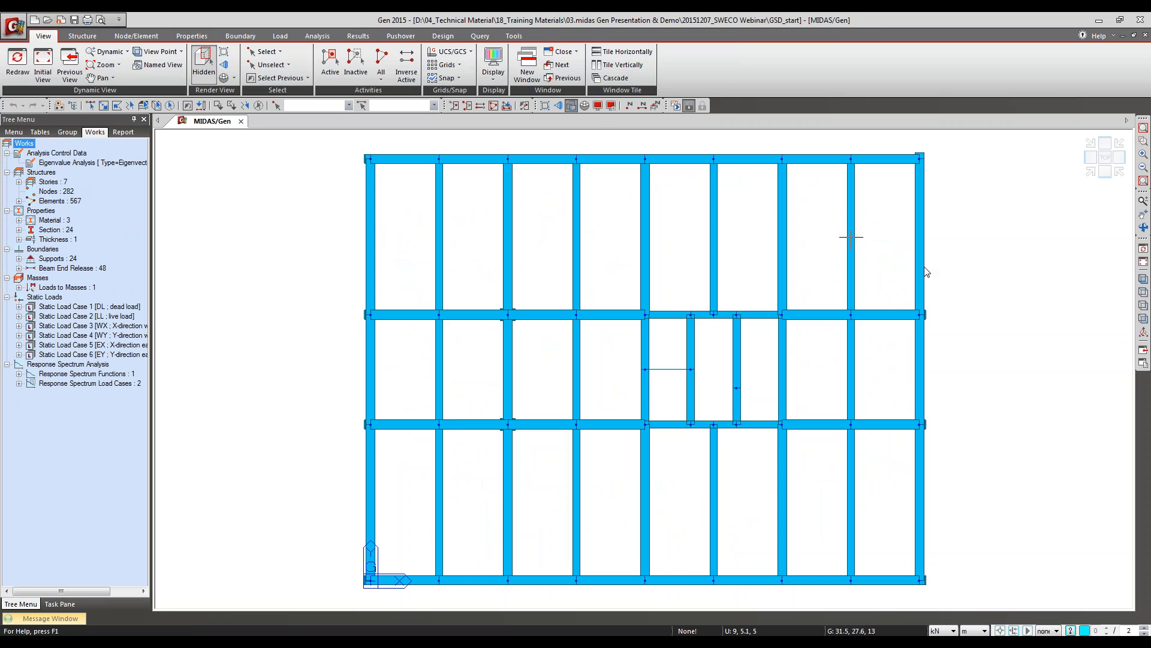
pyautogui.doubleClick(63, 231)
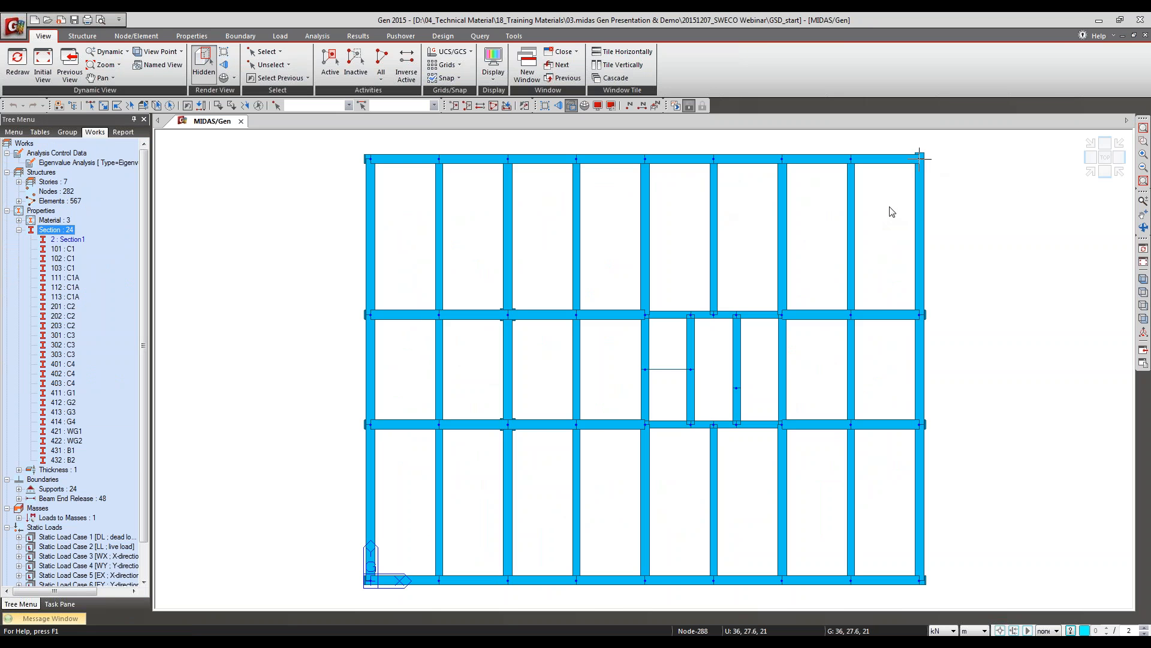
# Step: Launch midas GSD from midas Gen and set the section view grid spacing to 0.1, 0.1 m
pyautogui.click(514, 37)
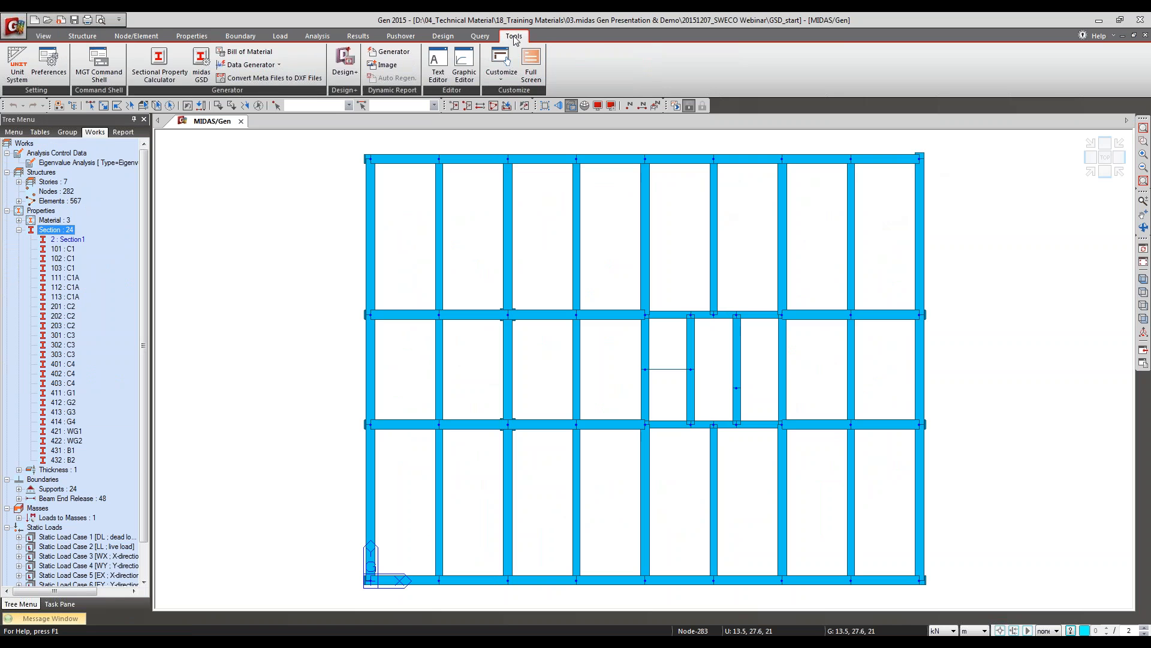
pyautogui.click(207, 78)
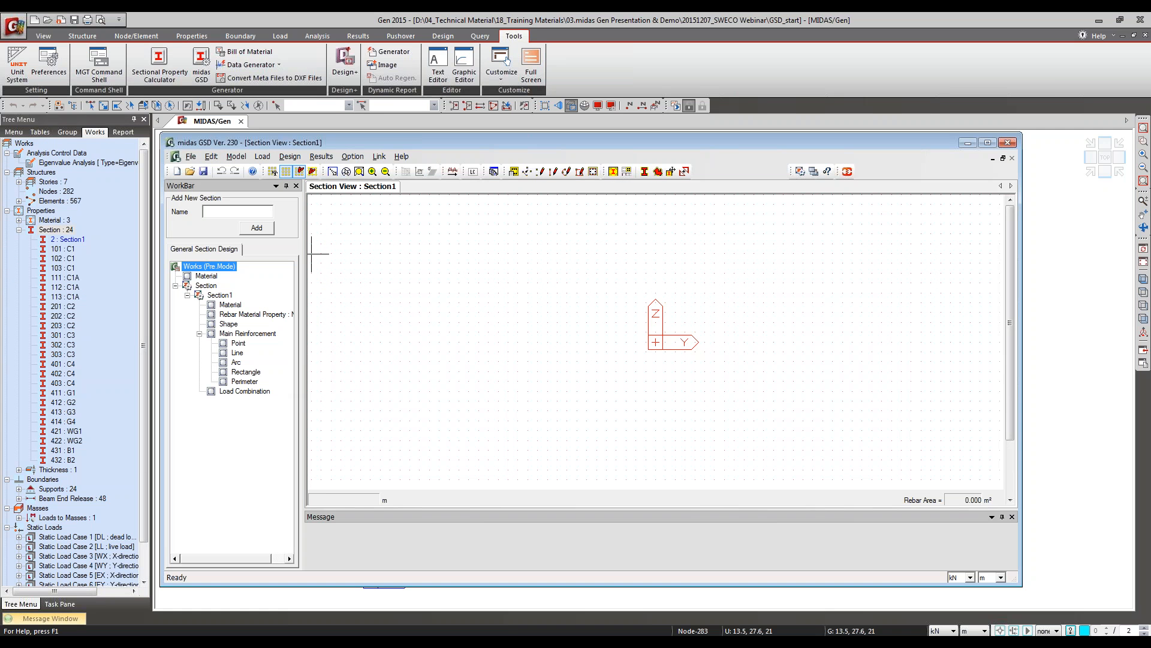
pyautogui.click(273, 171)
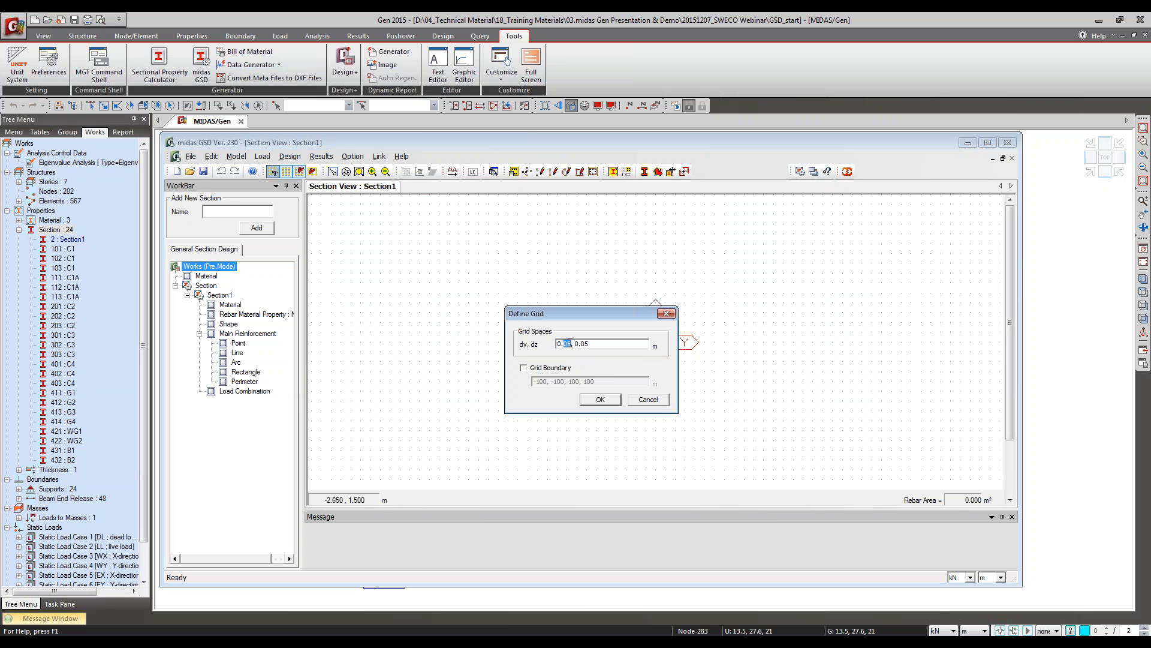
pyautogui.write('1, 0.1')
pyautogui.click(599, 400)
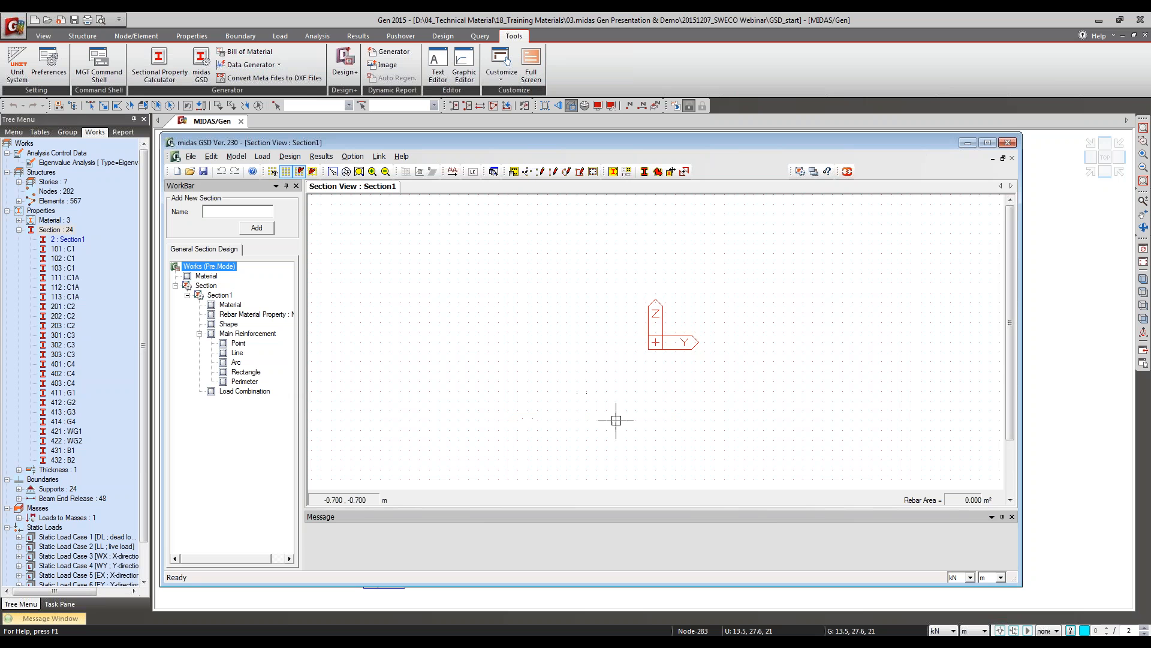
# Step: Review the section types offered for a basic shape in Section1 and leave the Basic Shape Data dialog without adding one
pyautogui.scroll(6, 663, 395)
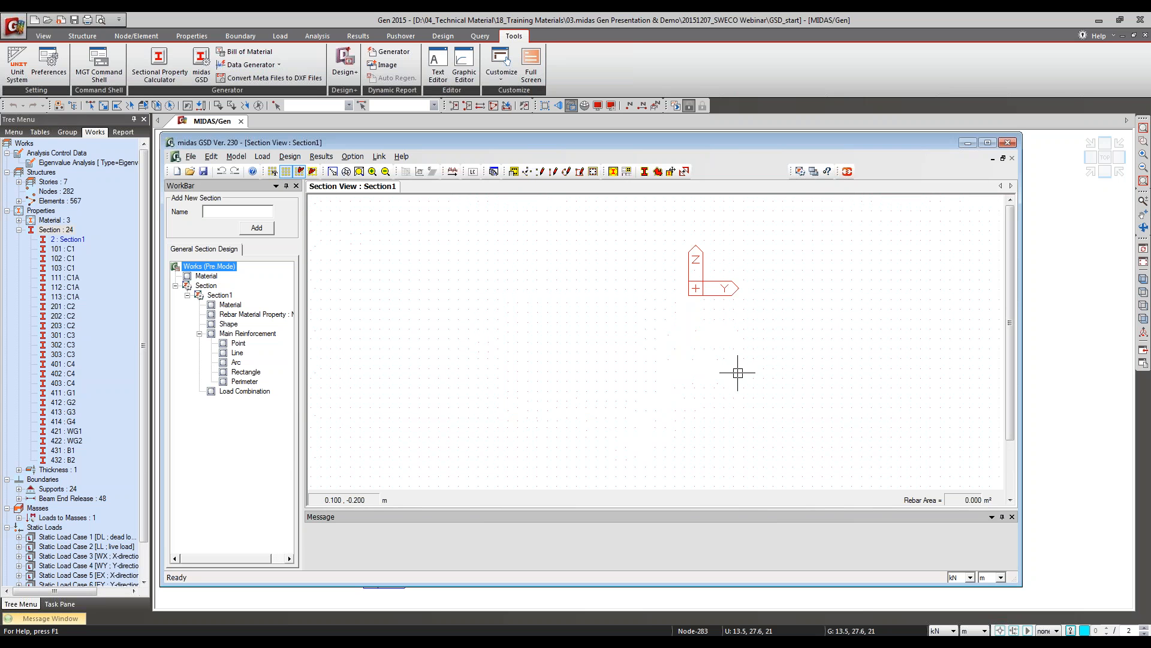
pyautogui.moveTo(770, 300); pyautogui.dragTo(688, 370, button='middle')
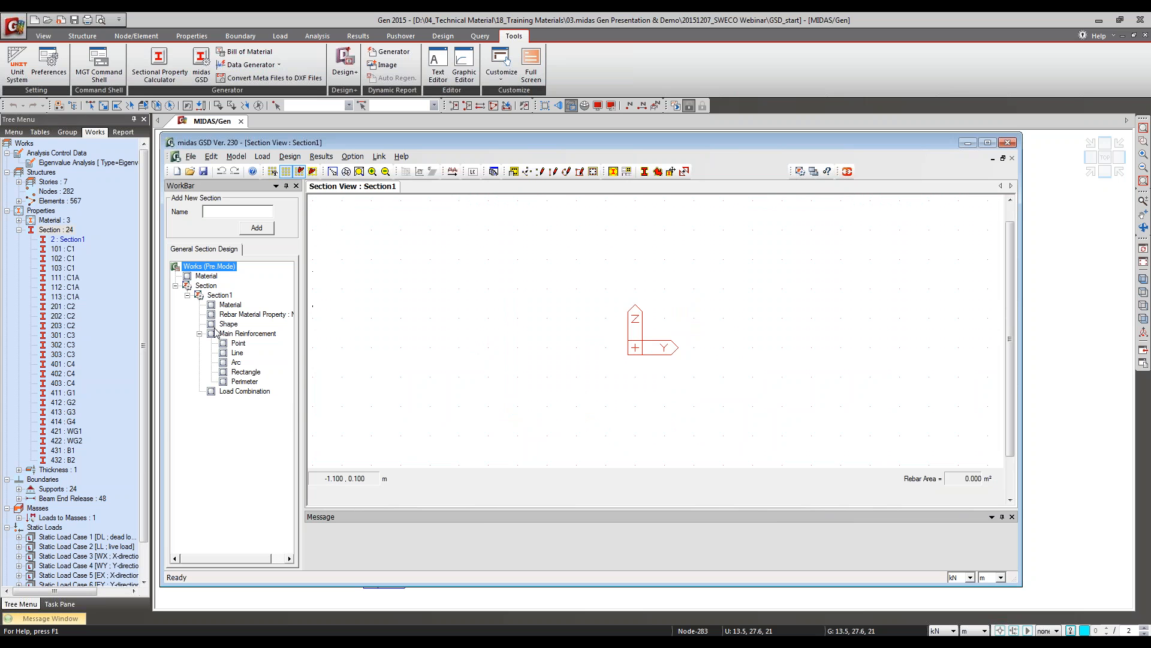
pyautogui.rightClick(218, 326)
pyautogui.click(264, 334)
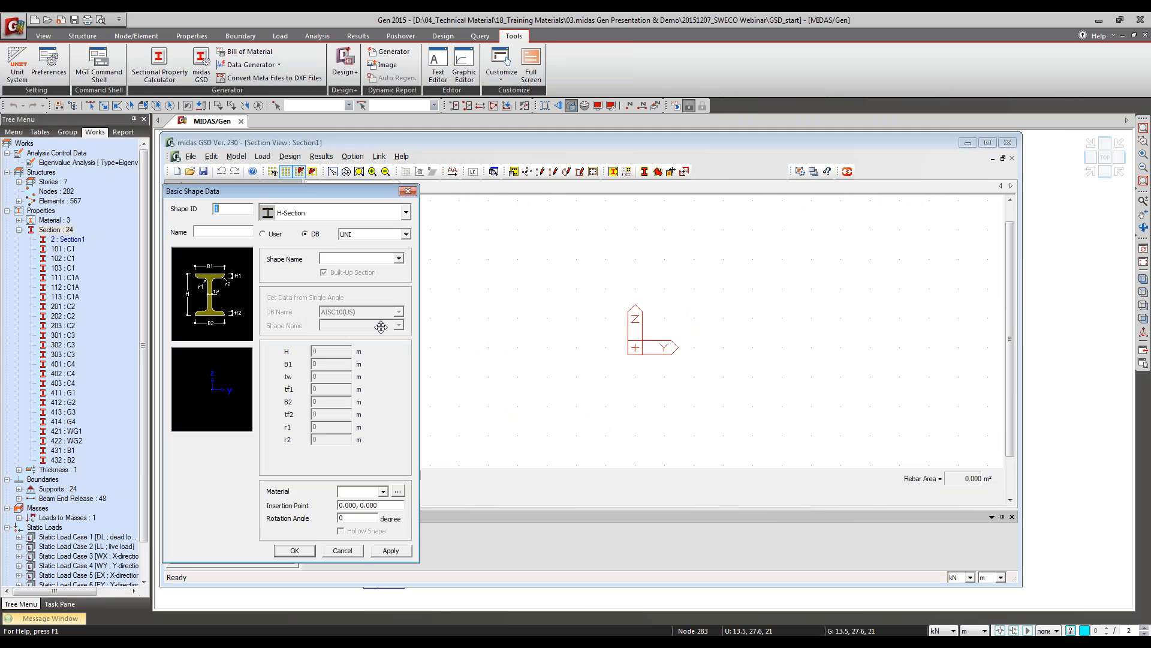
pyautogui.click(303, 214)
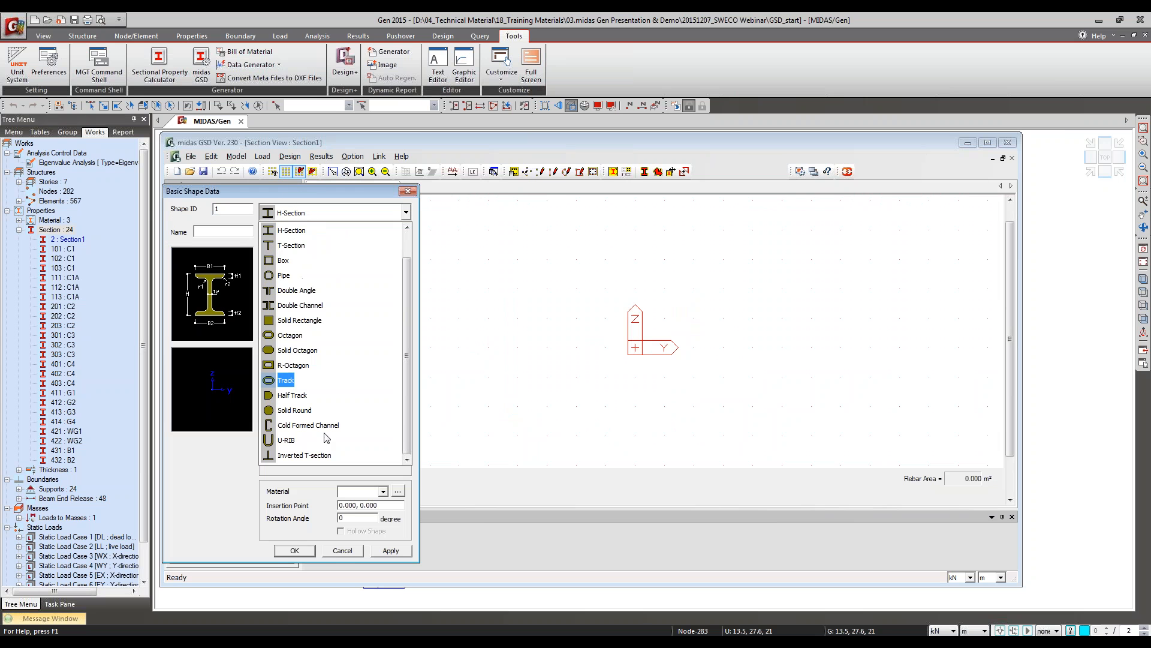
pyautogui.click(410, 192)
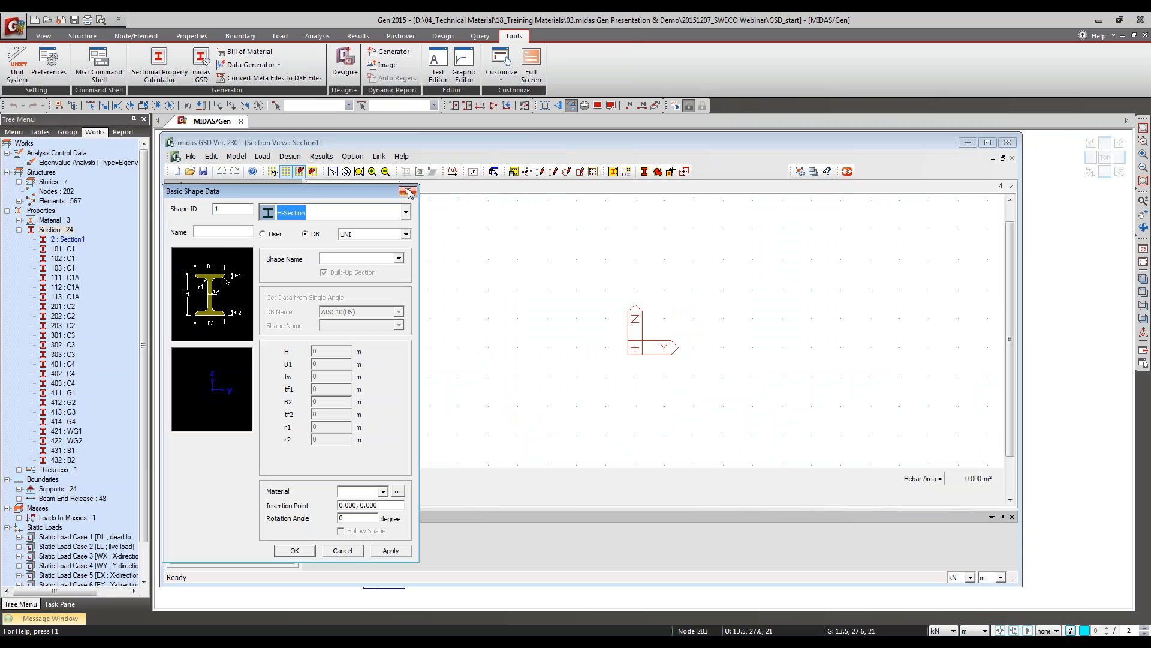
pyautogui.click(409, 192)
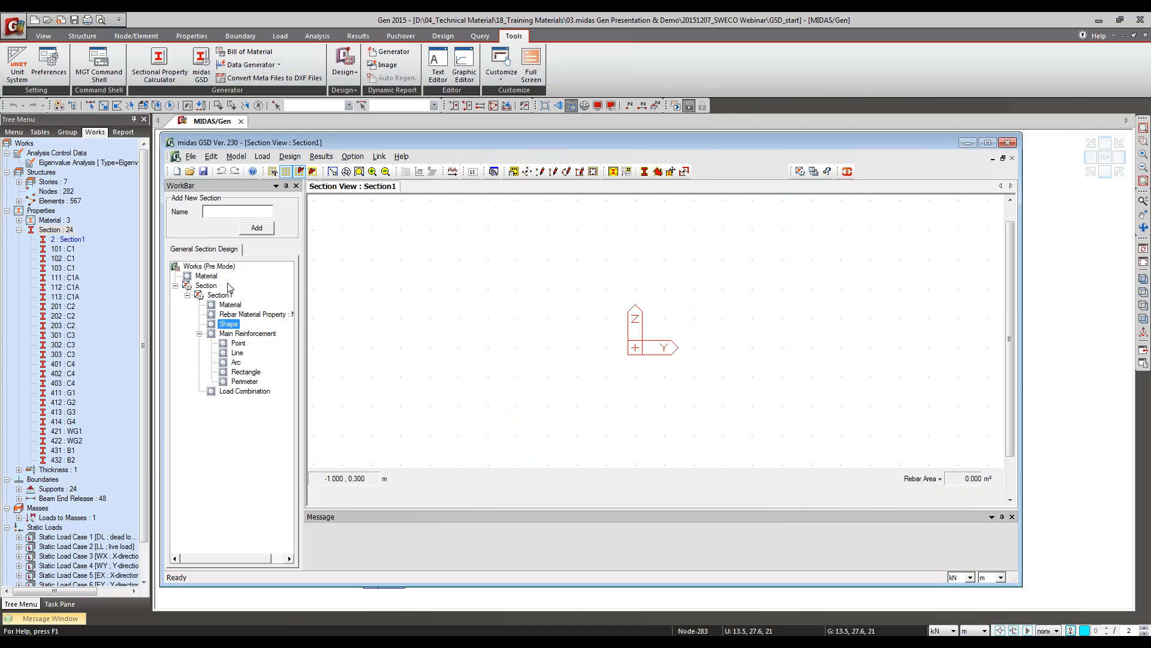
# Step: Draw a five-point general shape through (-0.4, -0.4), (0.4, -0.4), (0.4, 0.2), (0.2, 0.4) and (-0.4, 0.4) m
pyautogui.rightClick(221, 326)
pyautogui.click(263, 344)
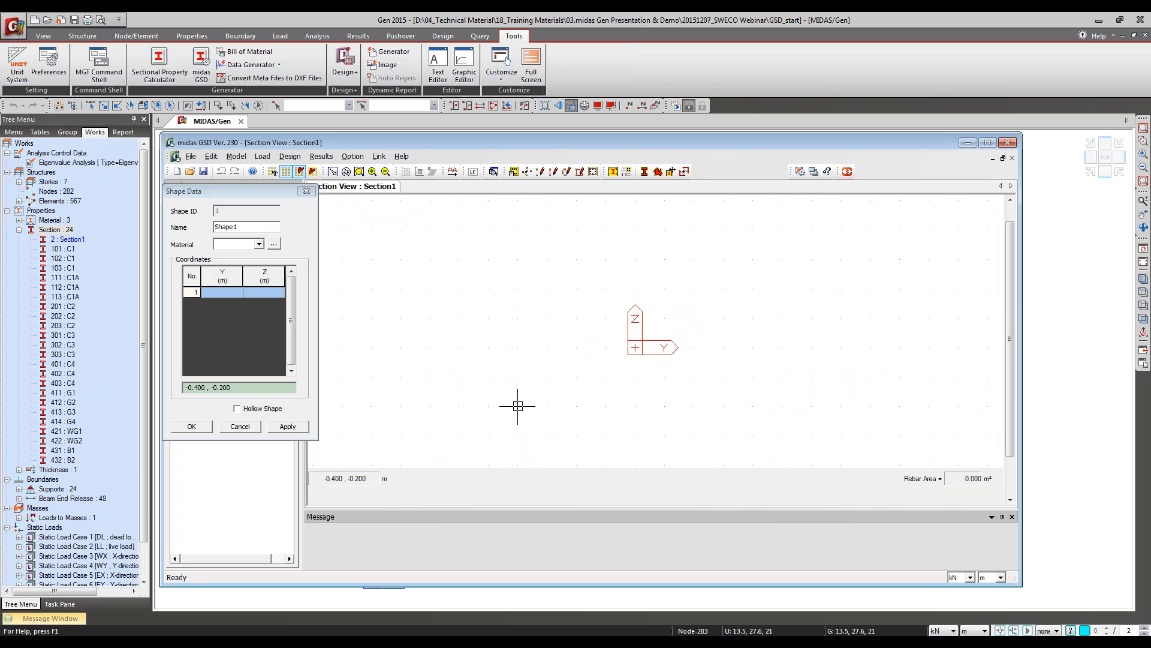
pyautogui.click(518, 464)
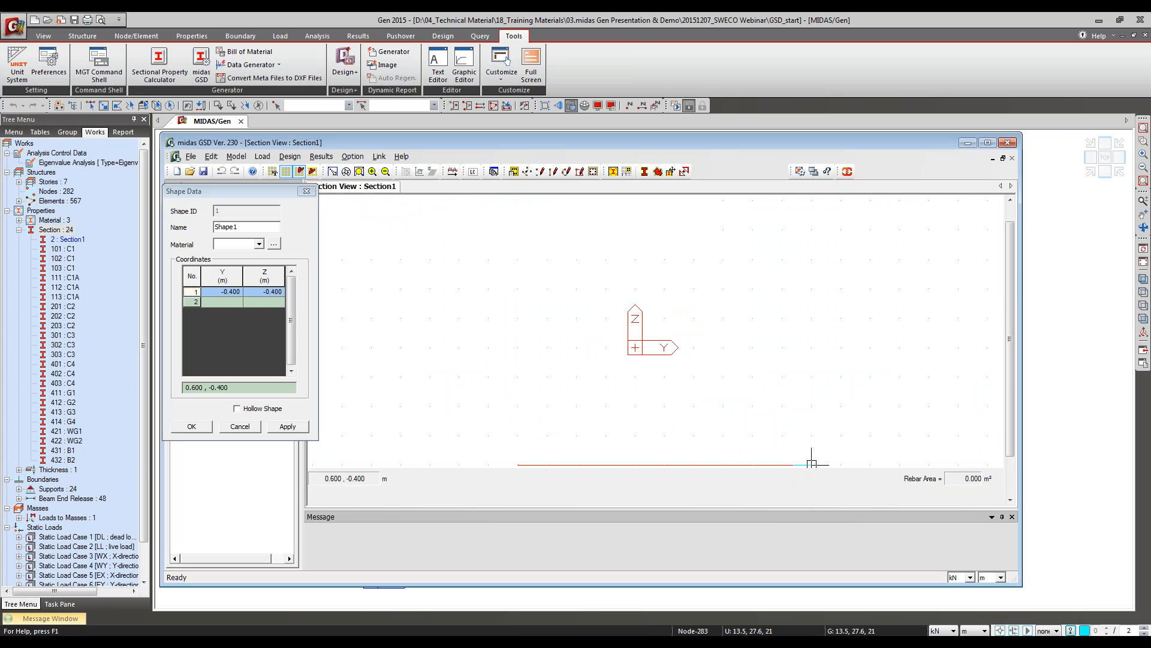
pyautogui.click(754, 464)
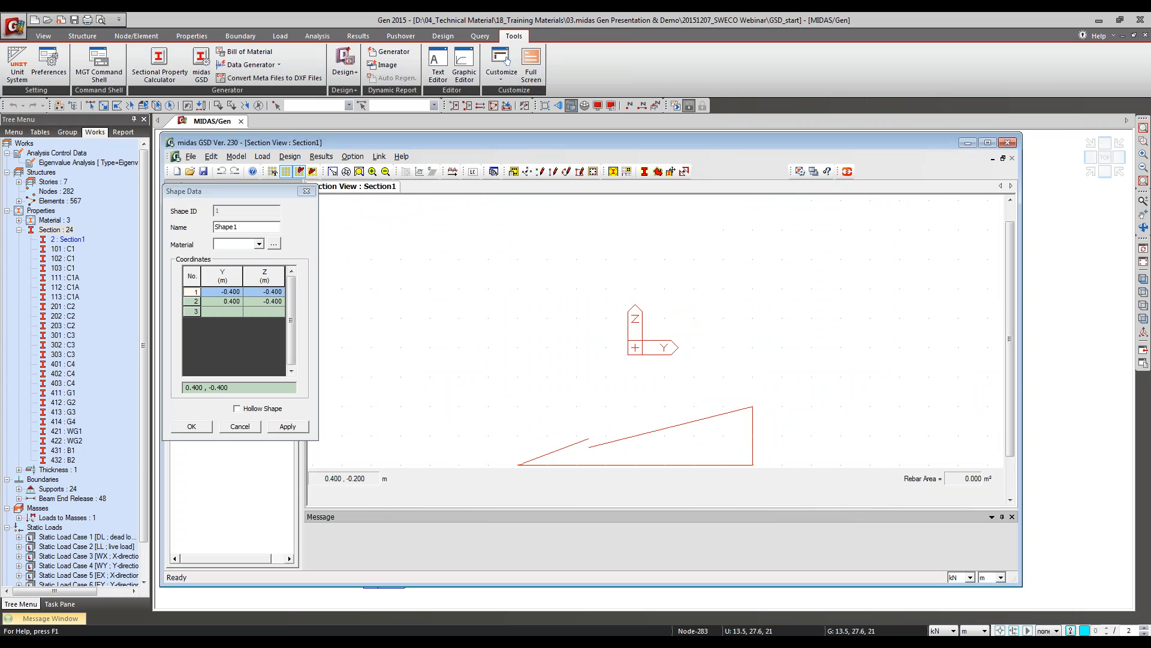
pyautogui.click(753, 288)
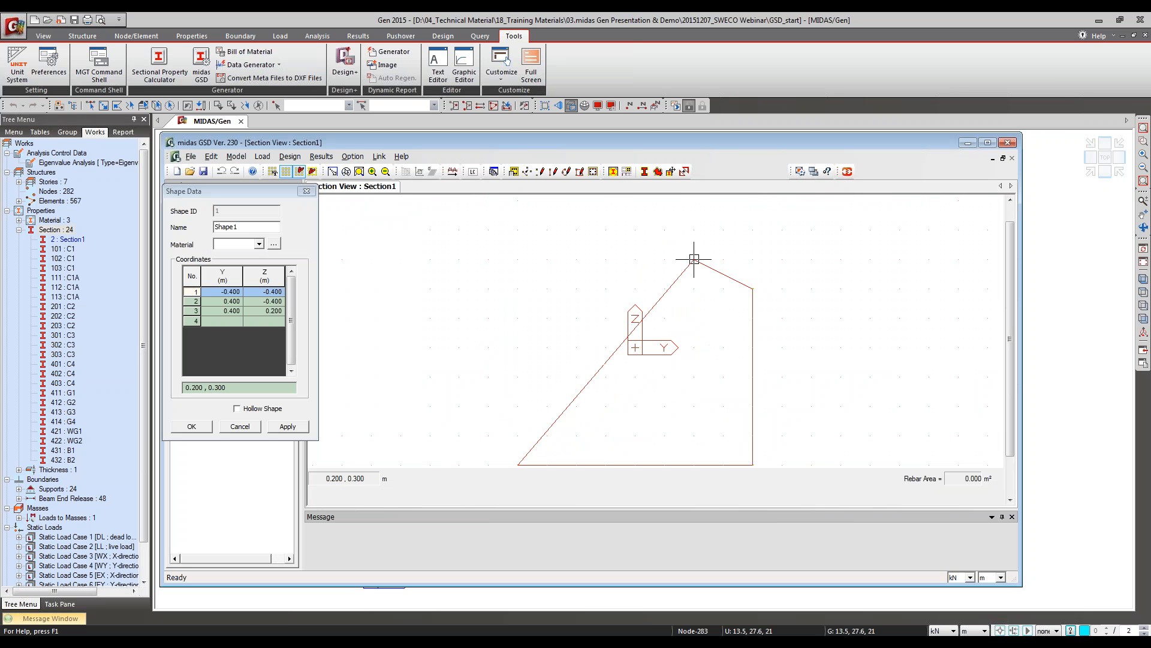
pyautogui.click(694, 230)
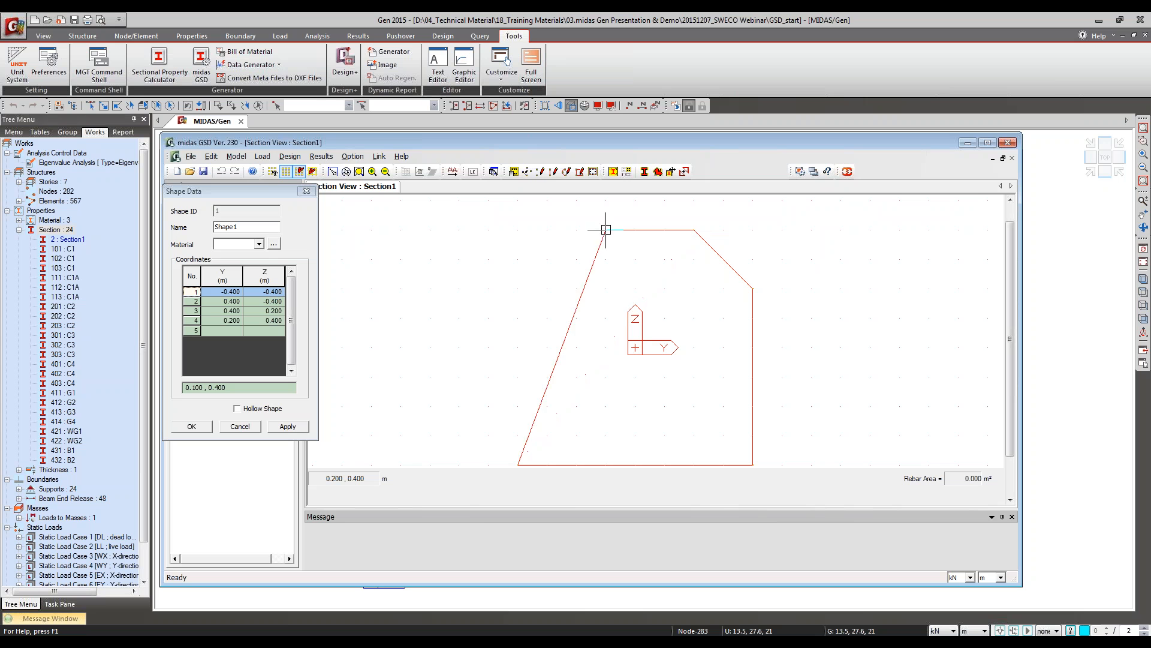
pyautogui.click(517, 229)
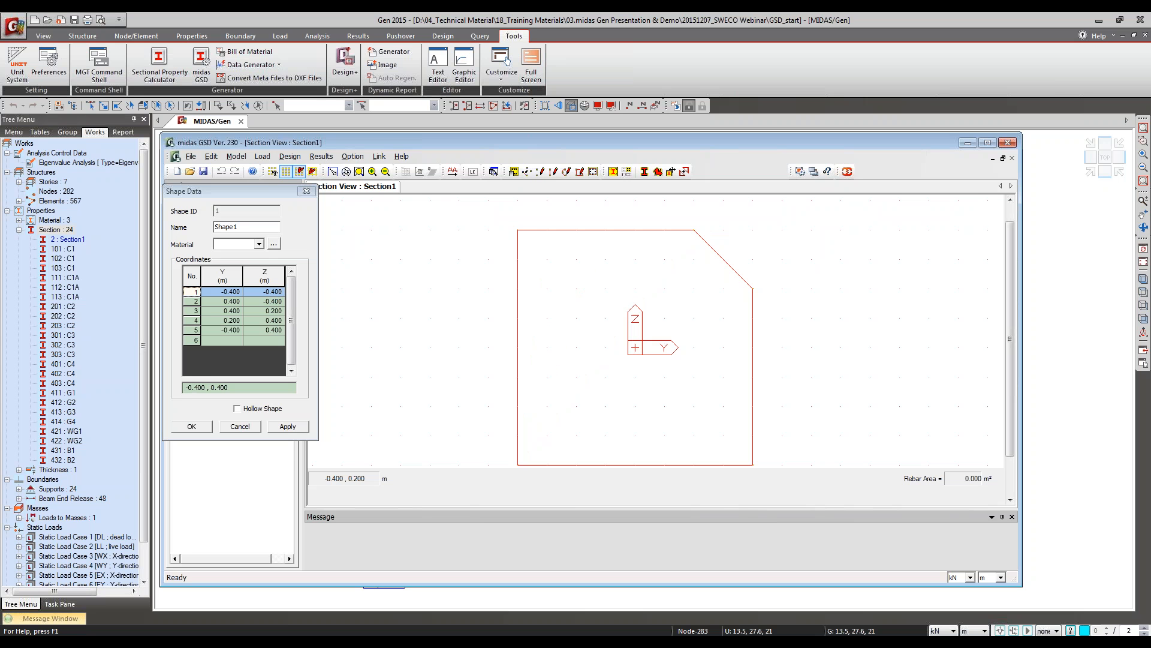
# Step: Add RC material C30/37 from the EN04(RC) database, assign it to the drawn shape and create Shape1
pyautogui.click(274, 243)
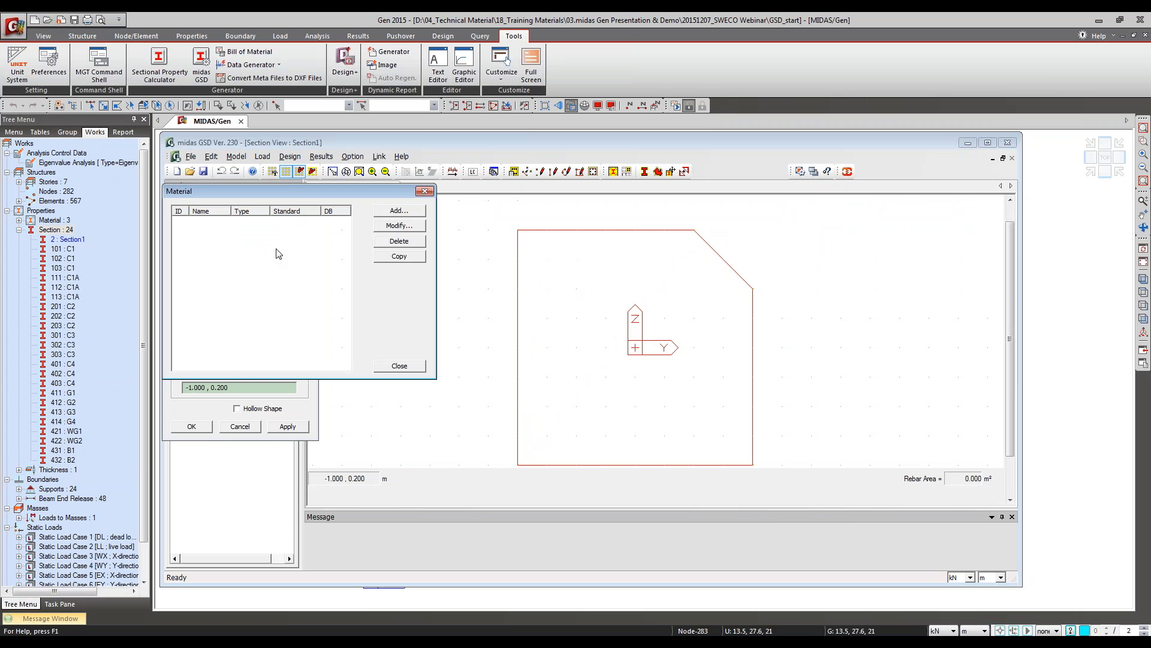
pyautogui.click(399, 211)
pyautogui.click(698, 207)
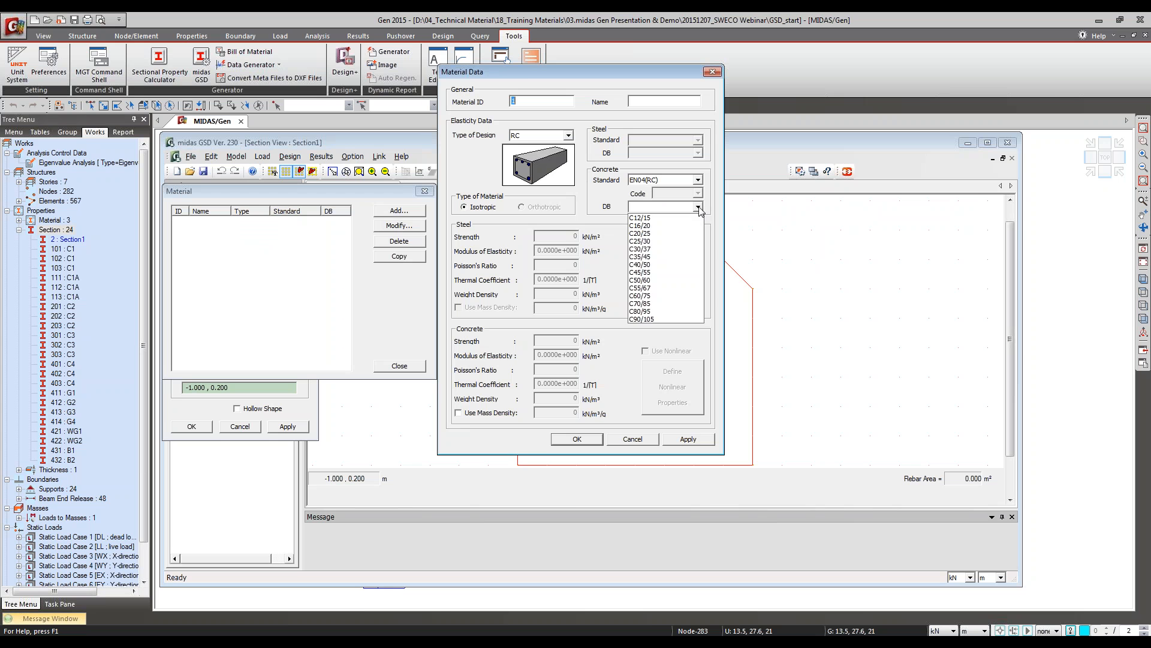
pyautogui.click(665, 246)
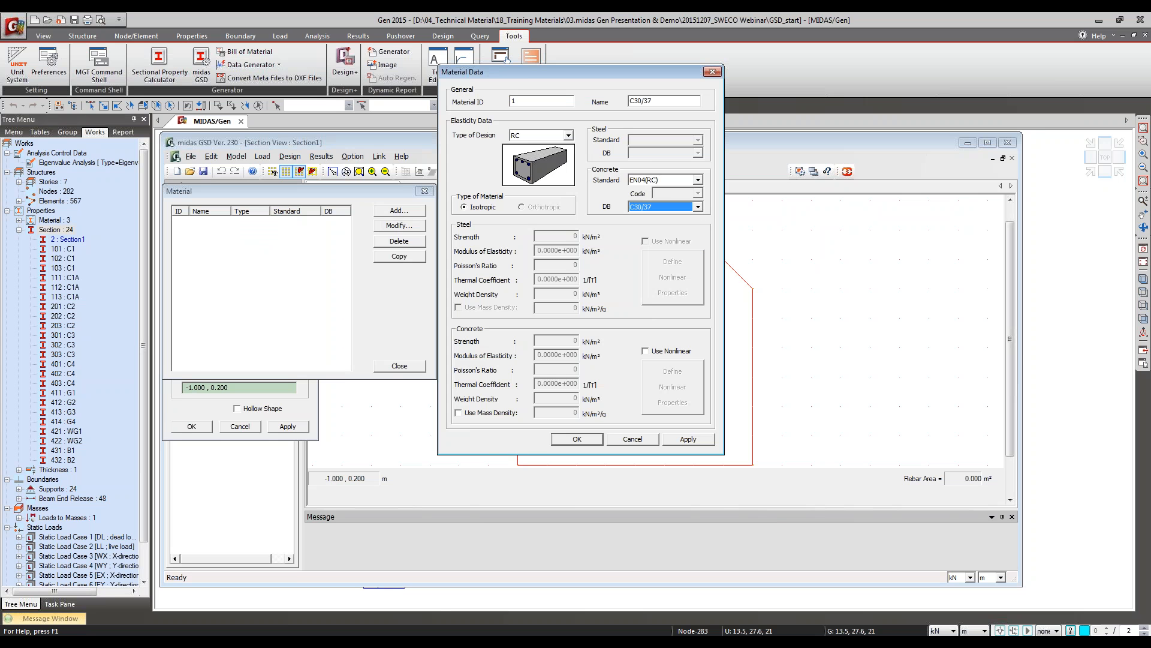
pyautogui.click(601, 437)
pyautogui.click(400, 365)
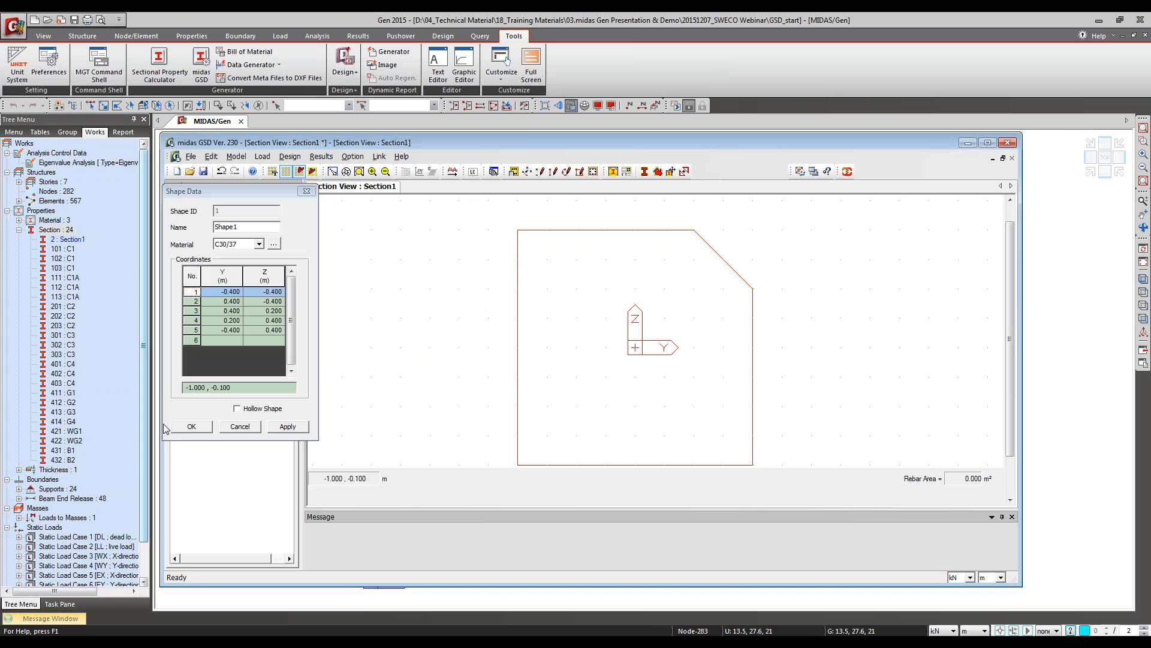
pyautogui.click(191, 426)
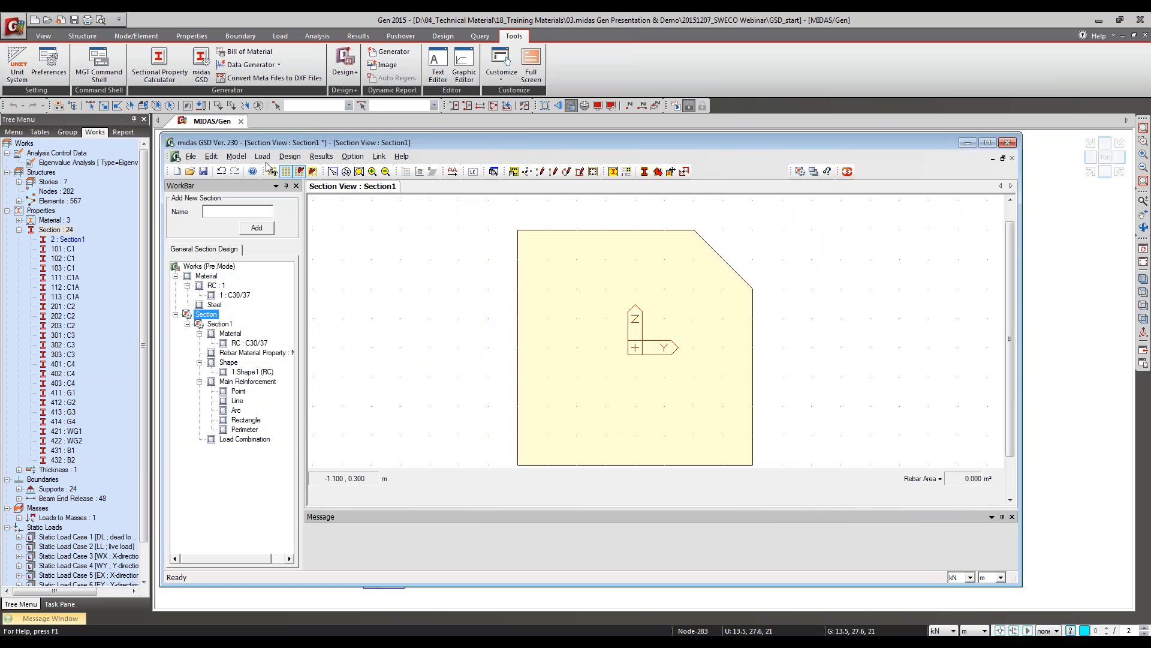
# Step: Examine the calculated section properties of the chamfered RC section and close the Section Properties dialog
pyautogui.click(236, 156)
pyautogui.click(244, 276)
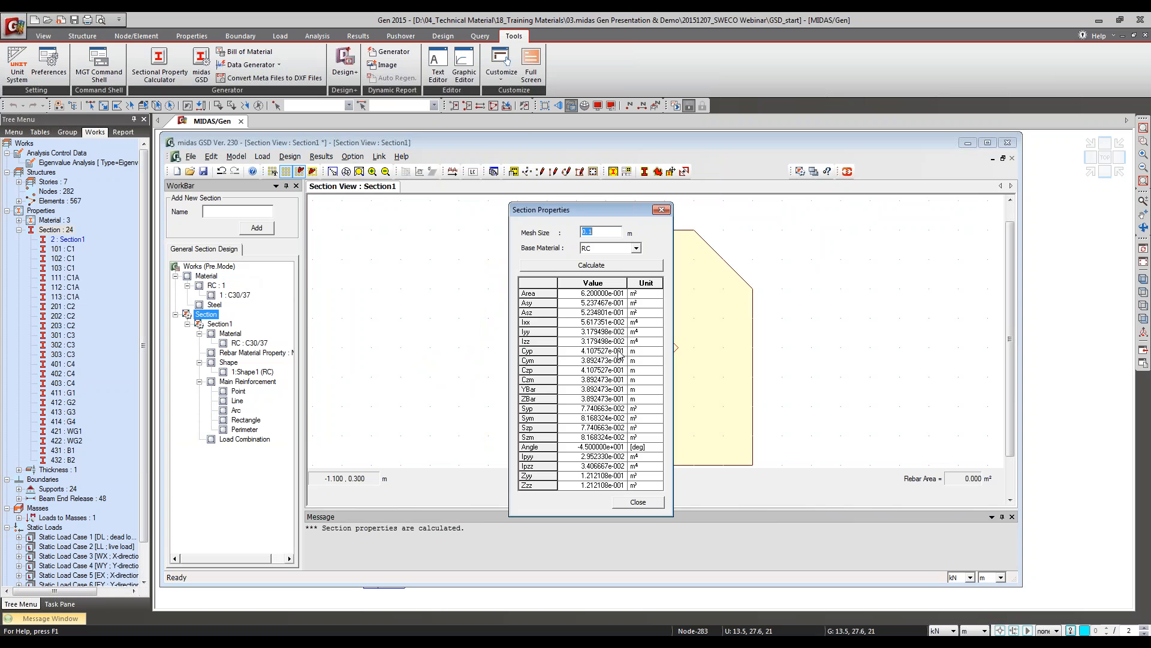
pyautogui.click(656, 504)
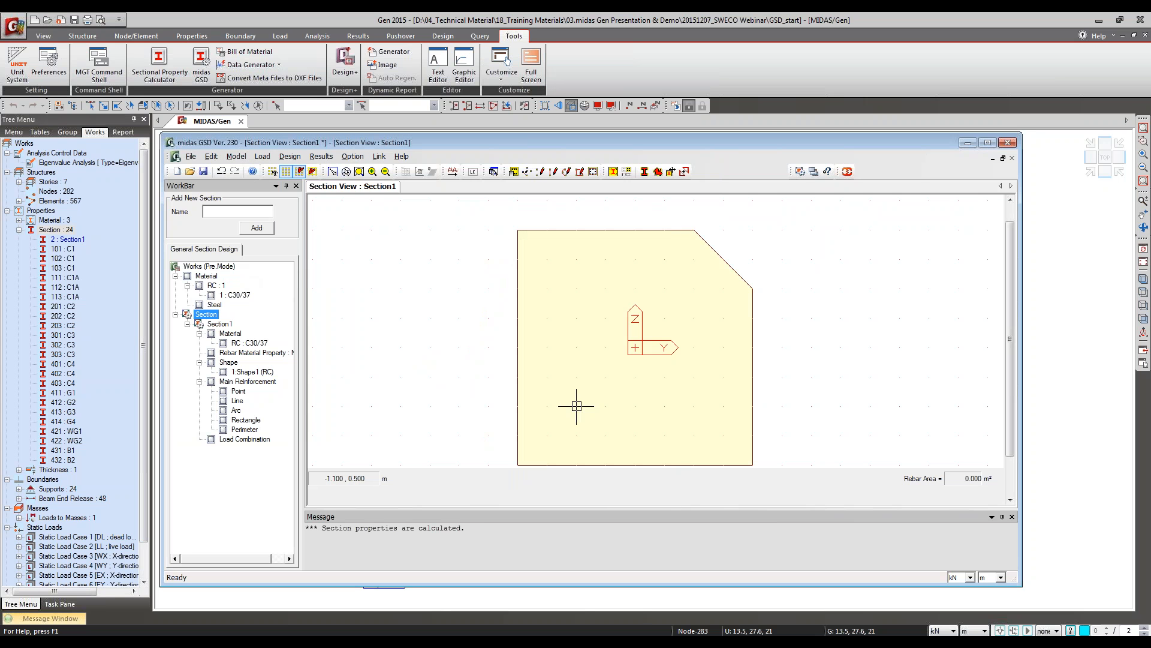
# Step: Export the section to the MIDAS section file test.sec and switch back to the midas Gen model
pyautogui.click(236, 157)
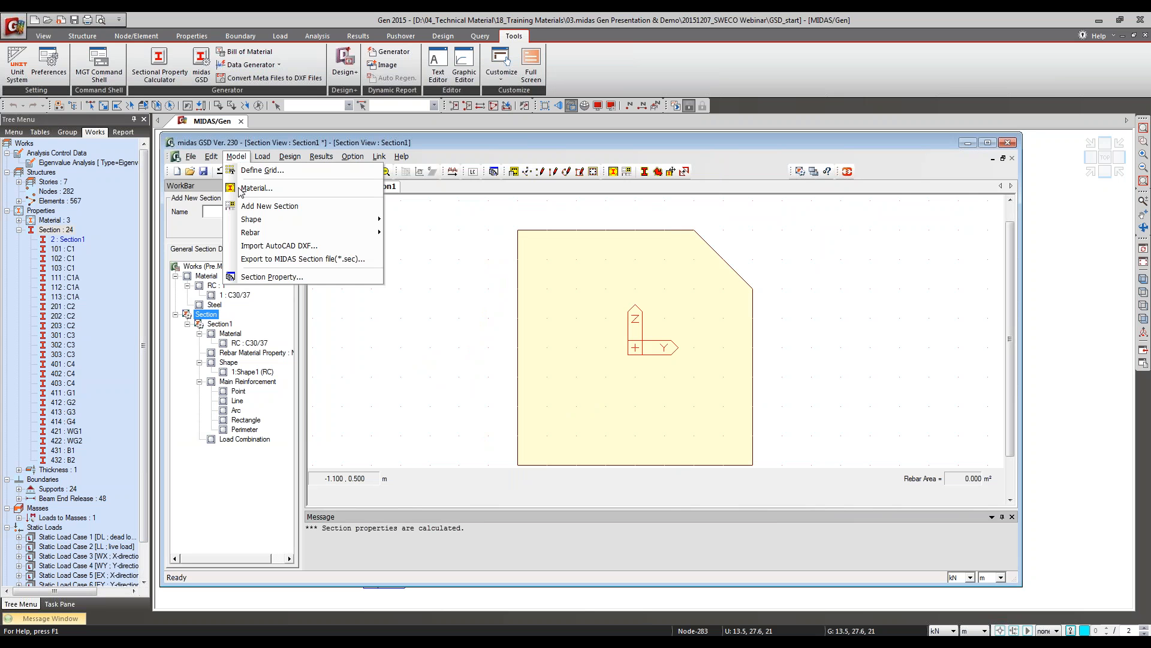
pyautogui.click(298, 258)
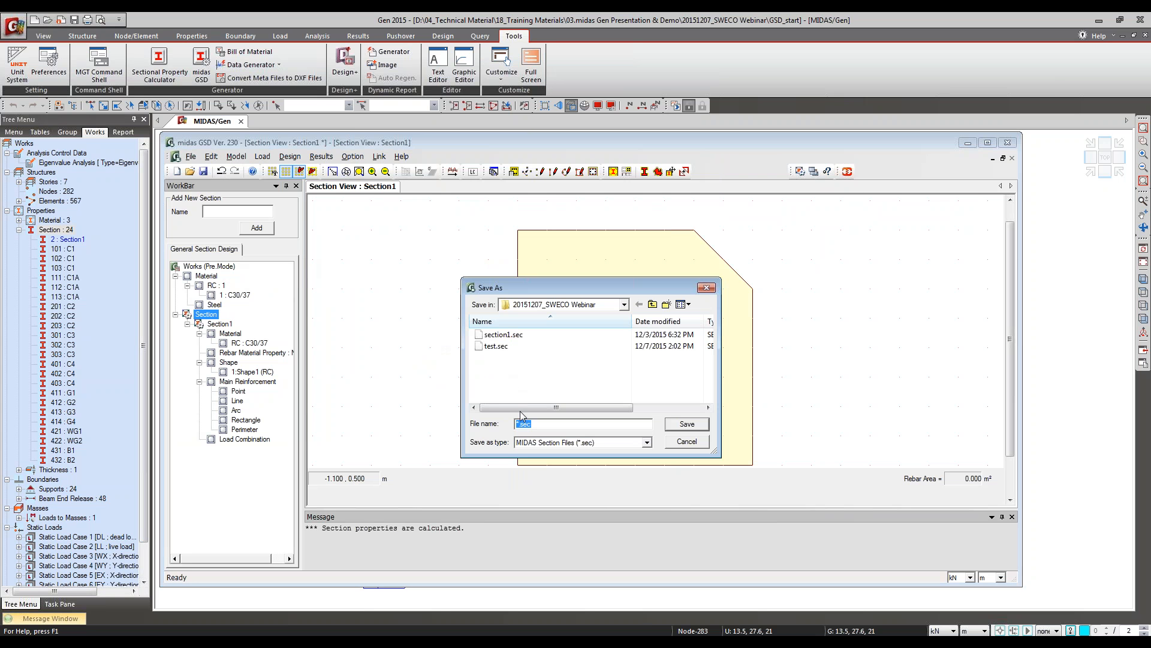
pyautogui.write('test')
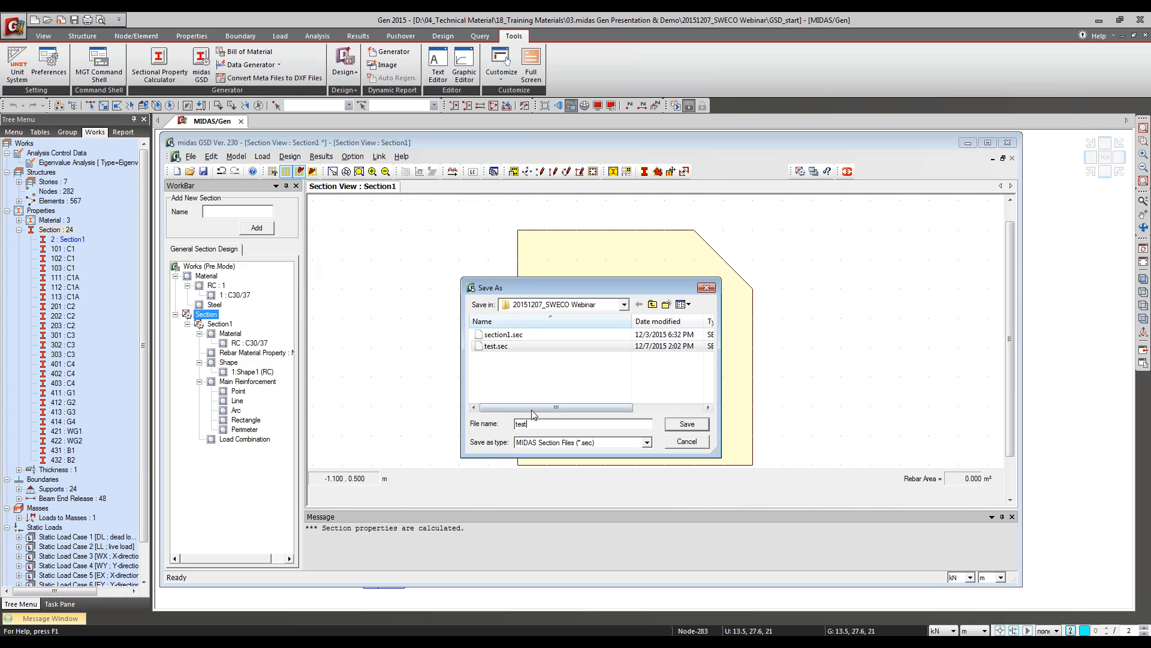
pyautogui.click(702, 424)
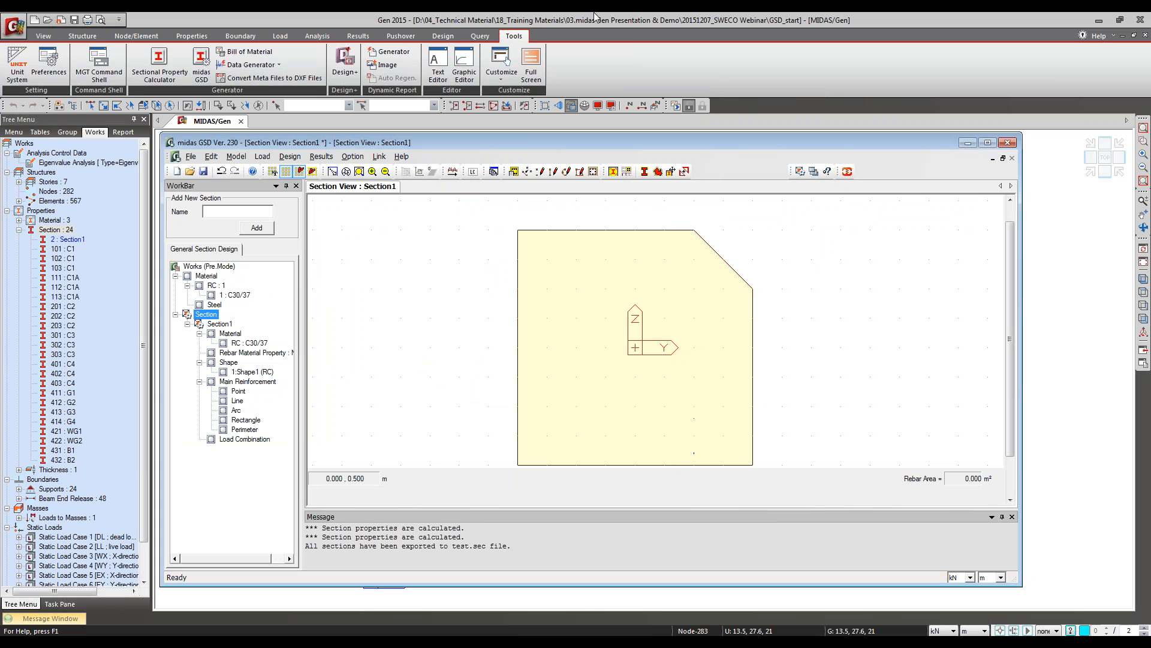
pyautogui.click(544, 552)
pyautogui.click(565, 599)
# Step: Start a new value-type General Section in the section properties and import its data from test.sec
pyautogui.click(241, 36)
pyautogui.click(192, 36)
pyautogui.click(224, 67)
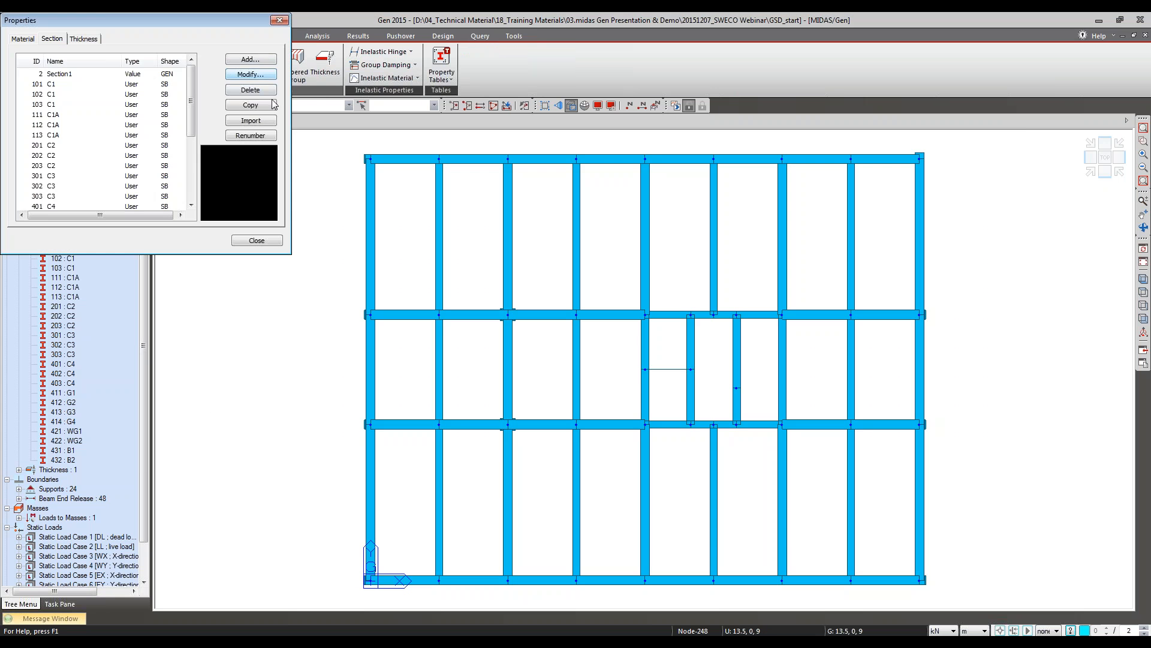
pyautogui.click(250, 59)
pyautogui.click(345, 41)
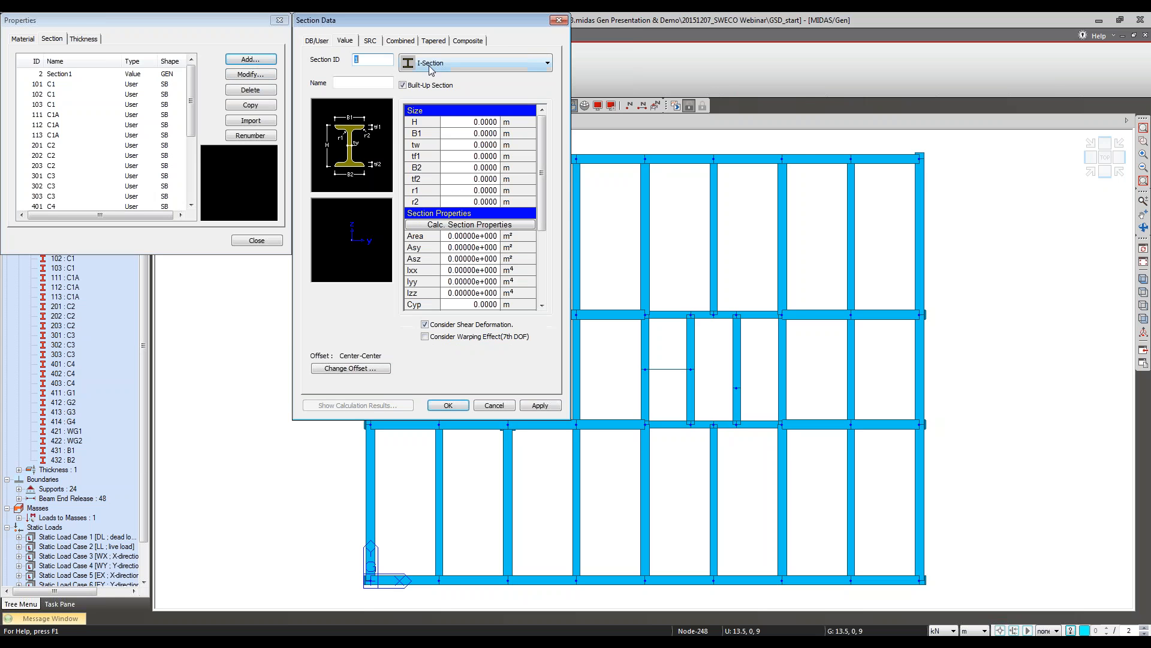
pyautogui.click(432, 66)
pyautogui.click(438, 232)
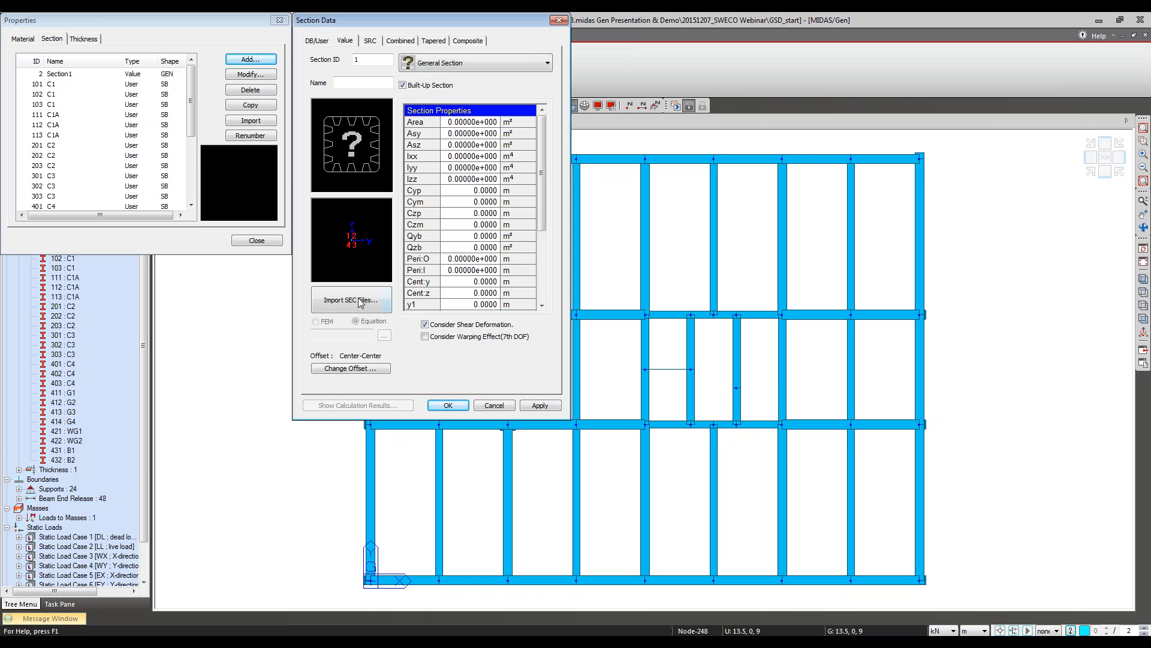
pyautogui.click(355, 300)
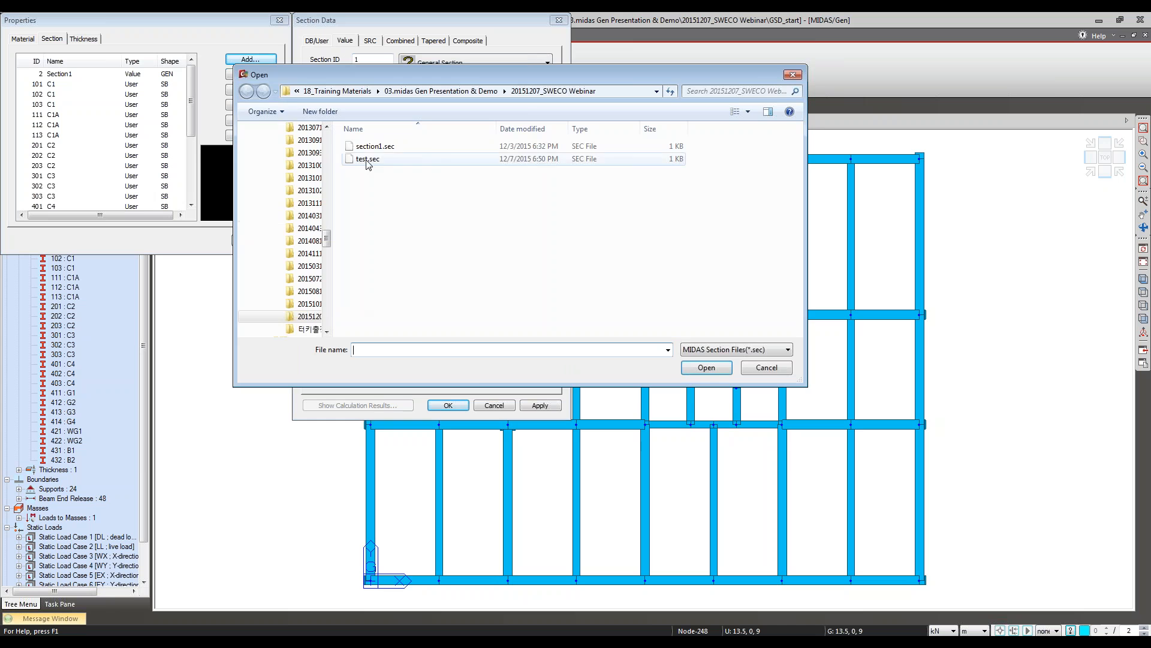
pyautogui.doubleClick(368, 159)
pyautogui.click(404, 300)
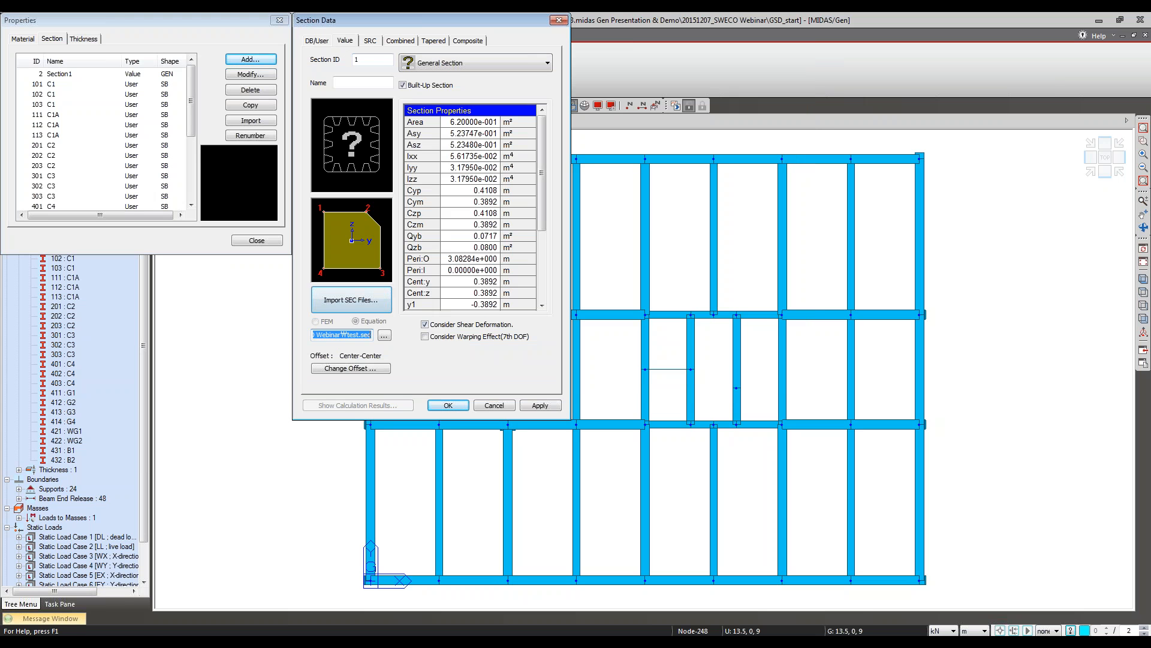
# Step: Name the imported general section tt, save it and close the Properties dialog
pyautogui.click(450, 407)
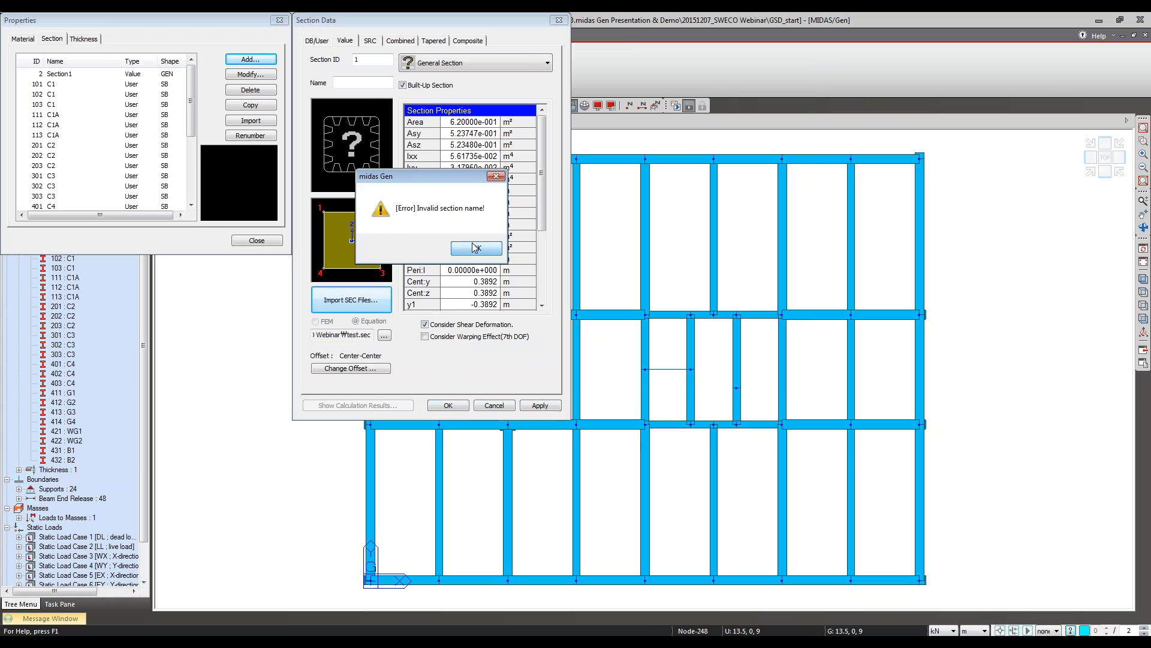
pyautogui.click(475, 250)
pyautogui.click(378, 82)
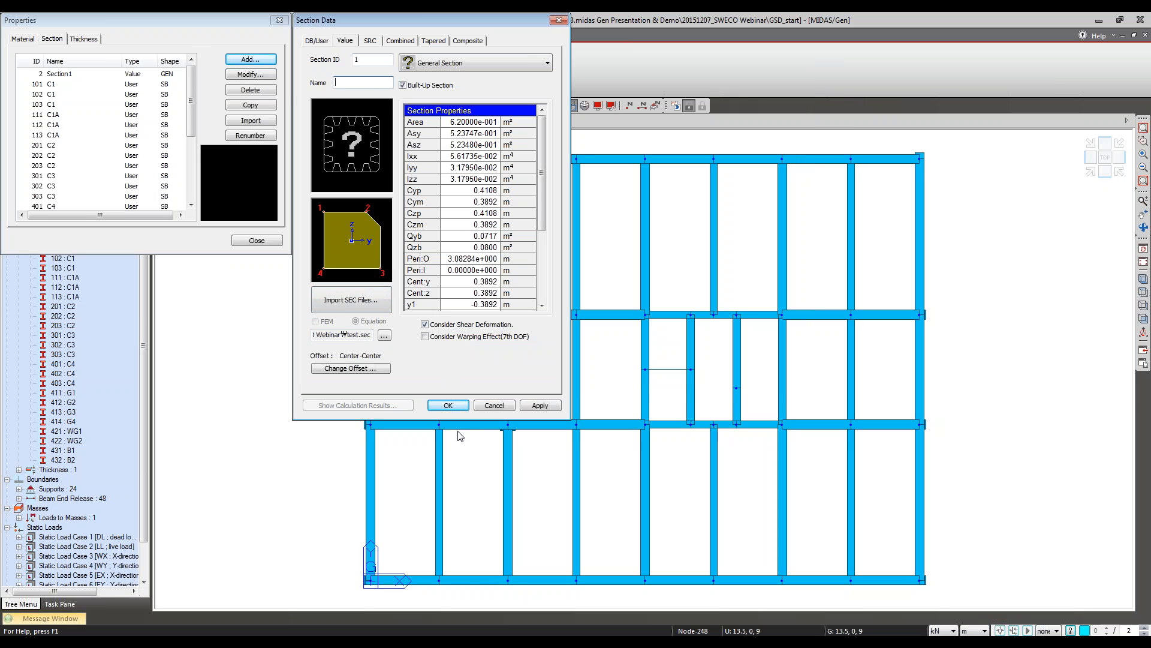
pyautogui.click(448, 405)
pyautogui.click(257, 240)
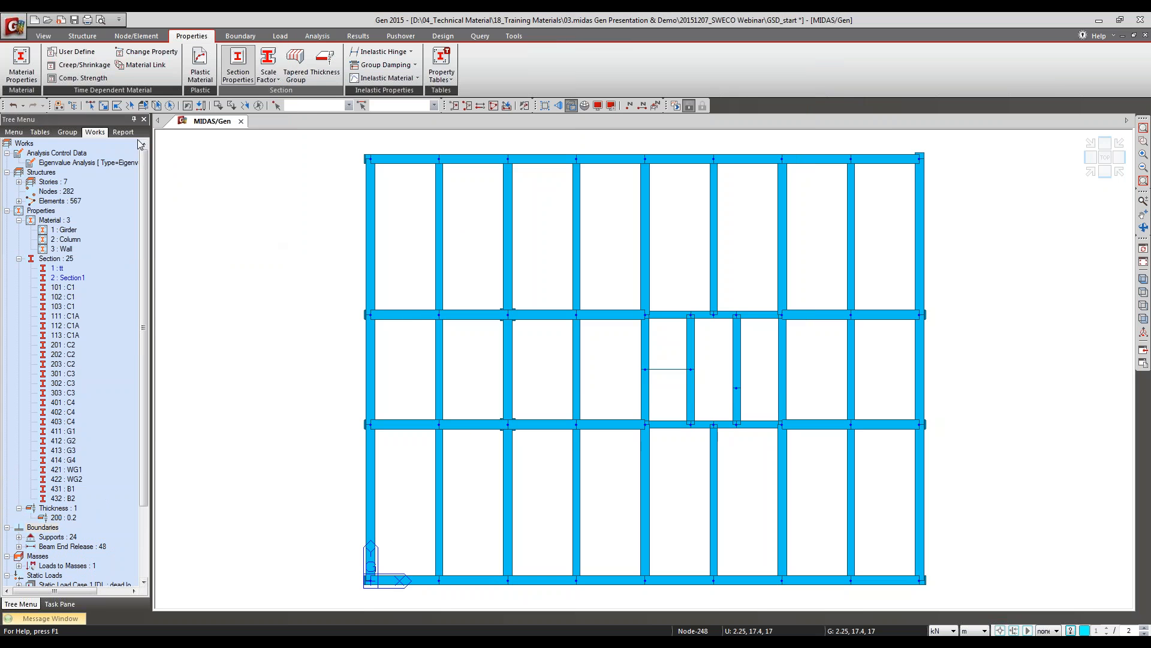
# Step: Window-select the corner columns at the plan's upper-right corner, assign section tt to them and zoom in on that corner
pyautogui.click(103, 107)
pyautogui.moveTo(897, 141); pyautogui.dragTo(956, 182)
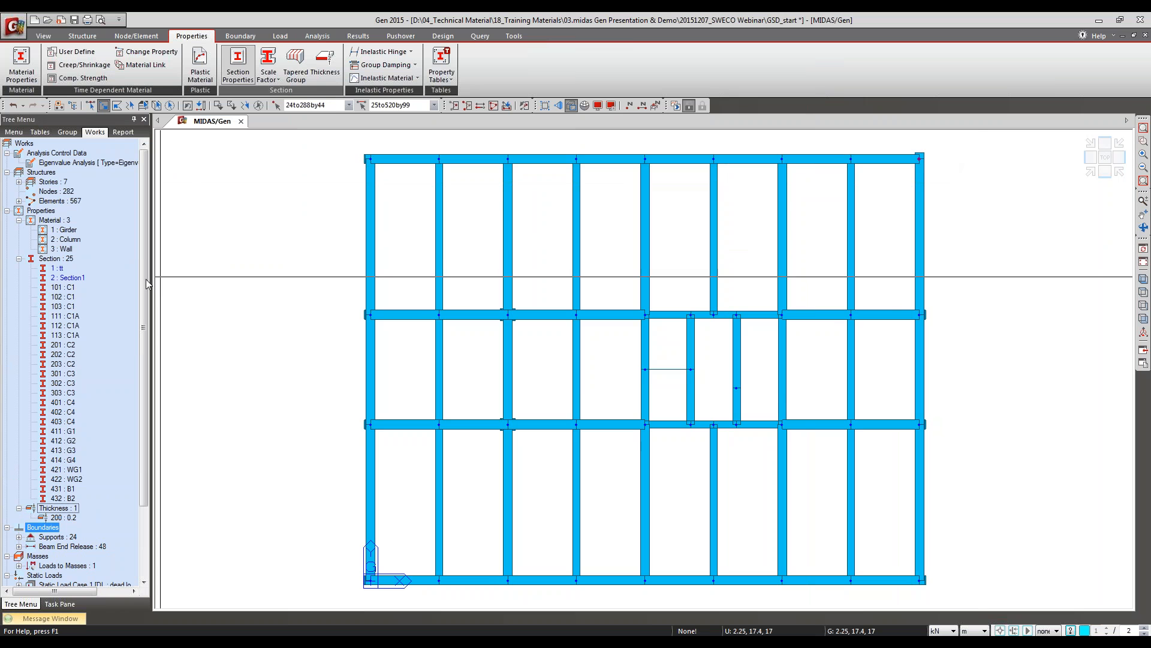
pyautogui.moveTo(57, 268); pyautogui.dragTo(268, 273)
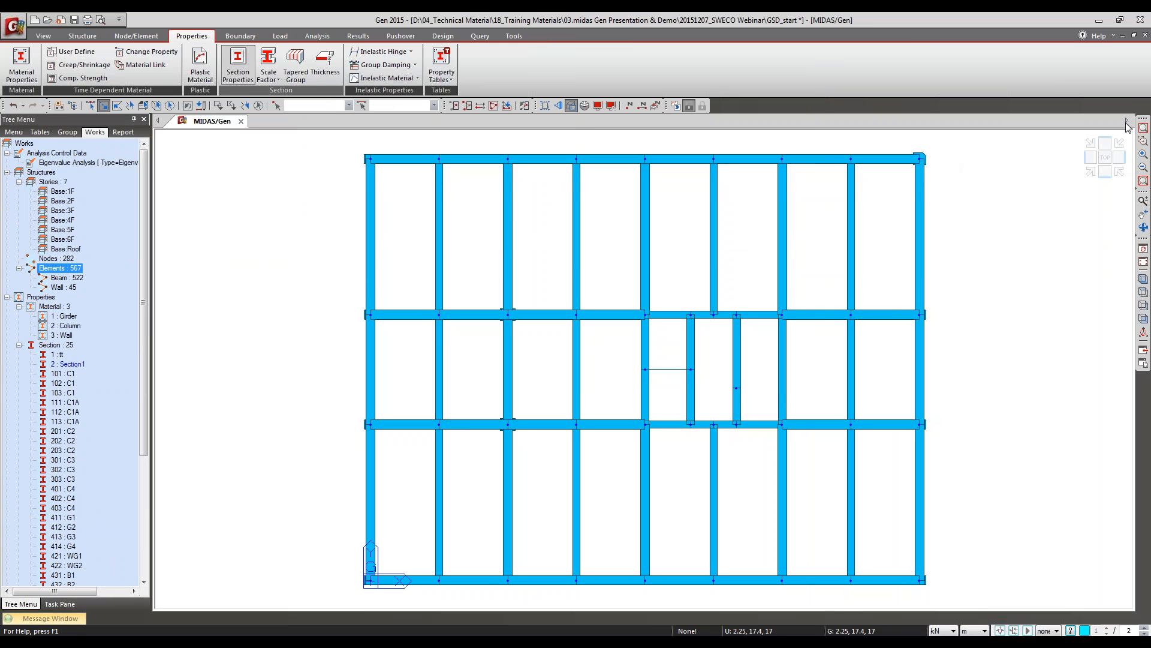
pyautogui.moveTo(913, 148); pyautogui.dragTo(973, 192)
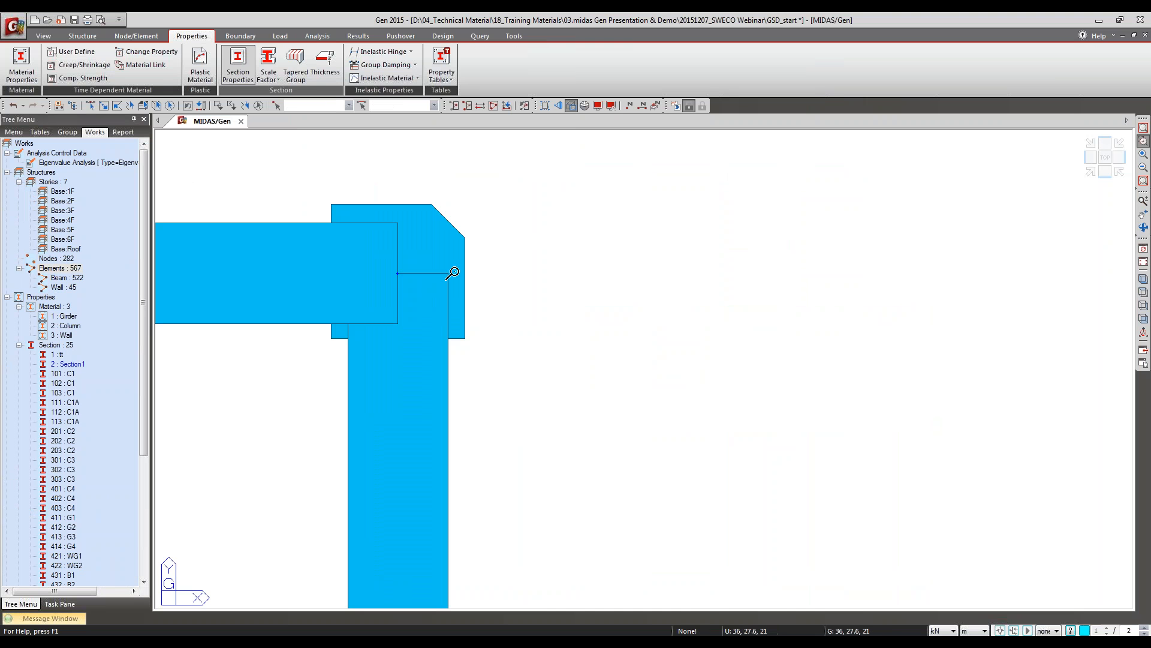
# Step: Run the structural analysis on the Gen model with section tt assigned to its corner columns
pyautogui.click(1143, 280)
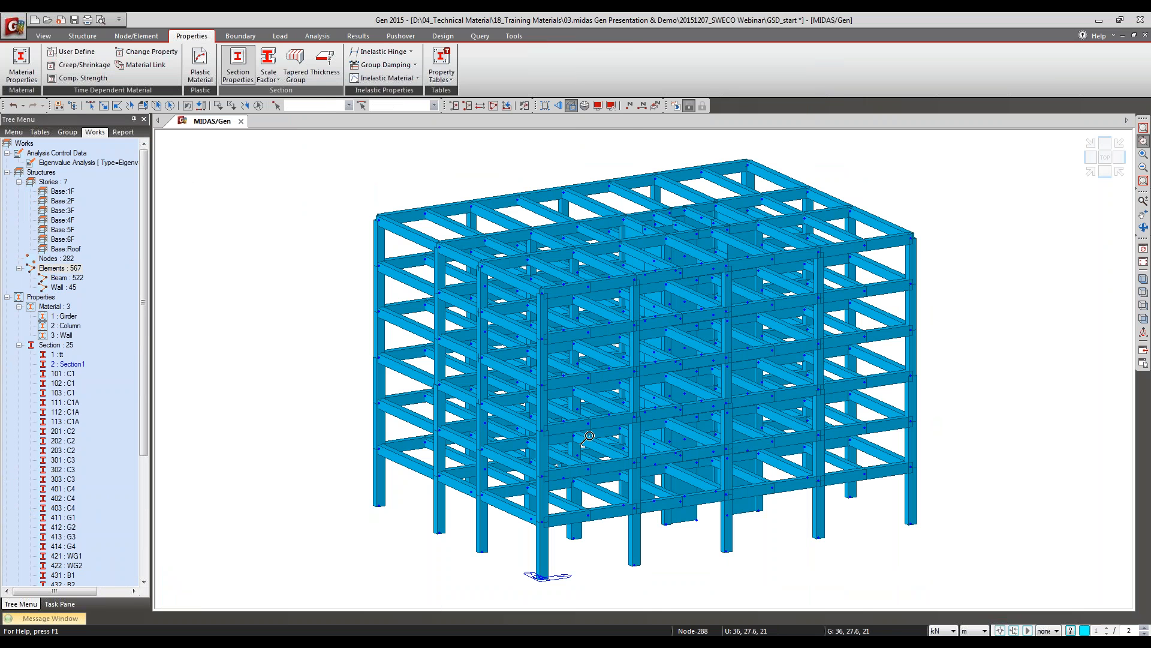
pyautogui.keyDown('ctrl'); pyautogui.moveTo(804, 212); pyautogui.dragTo(682, 271, button='middle'); pyautogui.keyUp('ctrl')
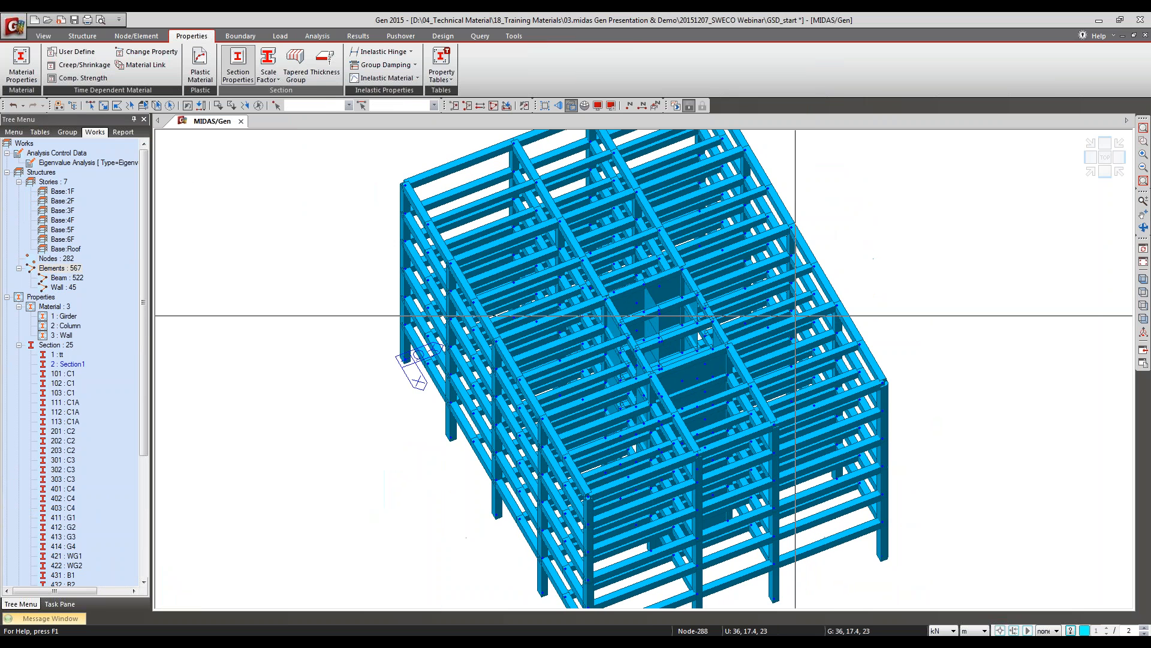
pyautogui.click(677, 107)
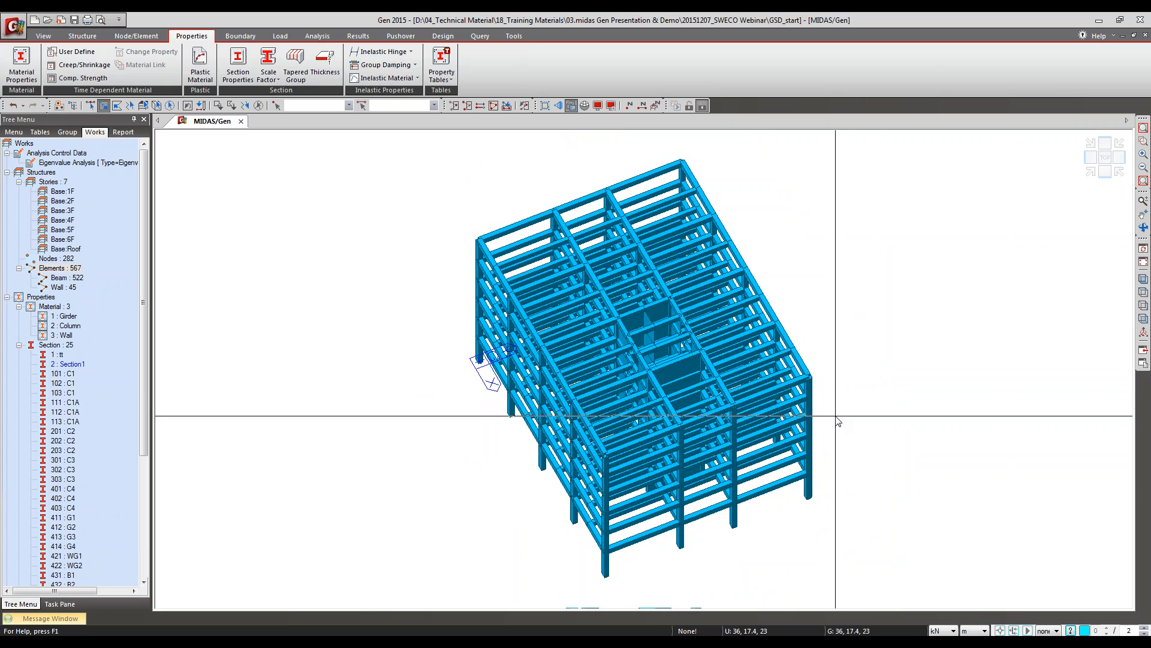
# Step: Select the top-storey corner column, element 520, in the analysed model
pyautogui.keyDown('ctrl'); pyautogui.moveTo(846, 454); pyautogui.dragTo(853, 300, button='middle'); pyautogui.keyUp('ctrl')
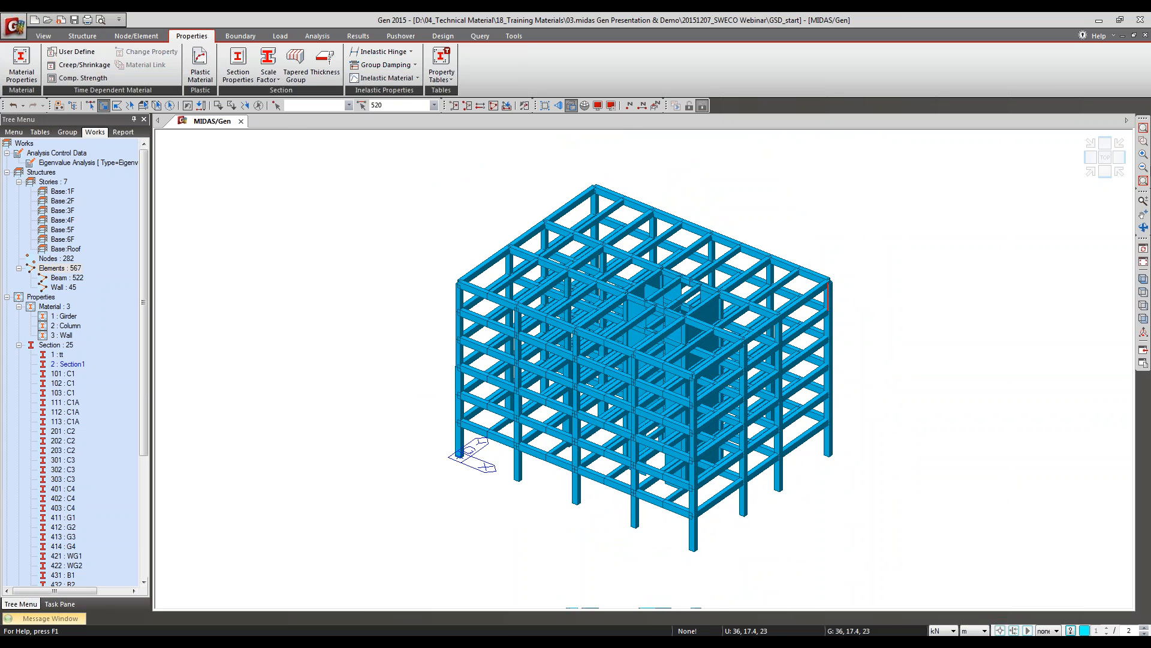
pyautogui.click(1144, 144)
pyautogui.moveTo(796, 249); pyautogui.dragTo(841, 332)
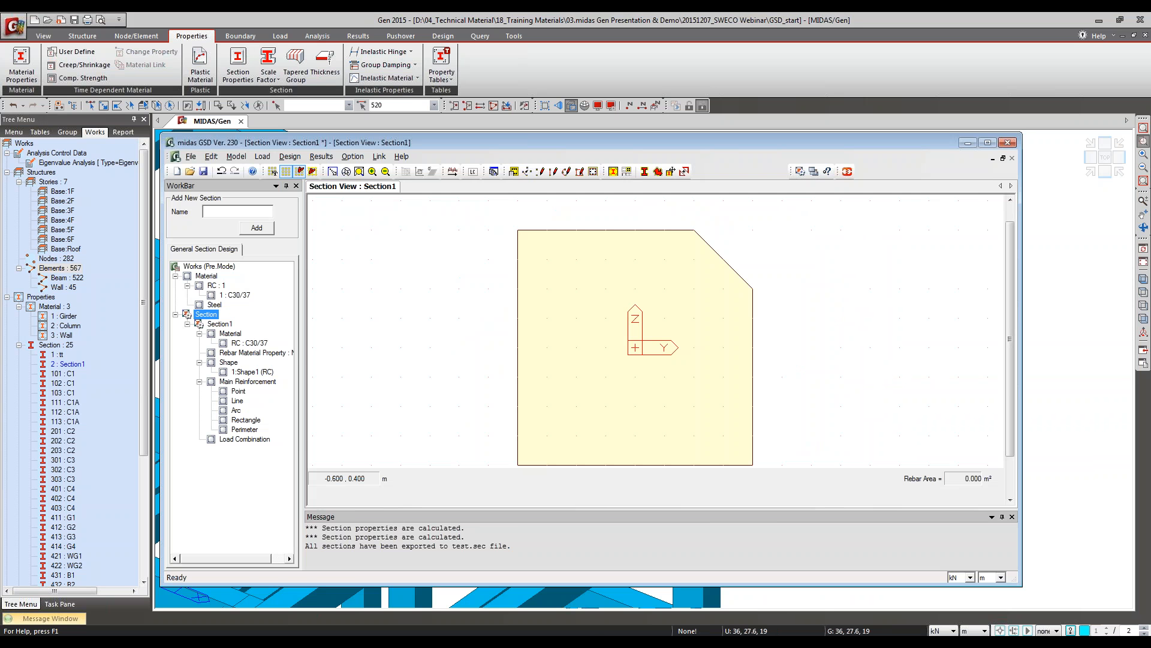
# Step: Switch to midas GSD, connect it to the open Gen model and pick up selected element 520 as the member
pyautogui.click(847, 173)
pyautogui.doubleClick(538, 339)
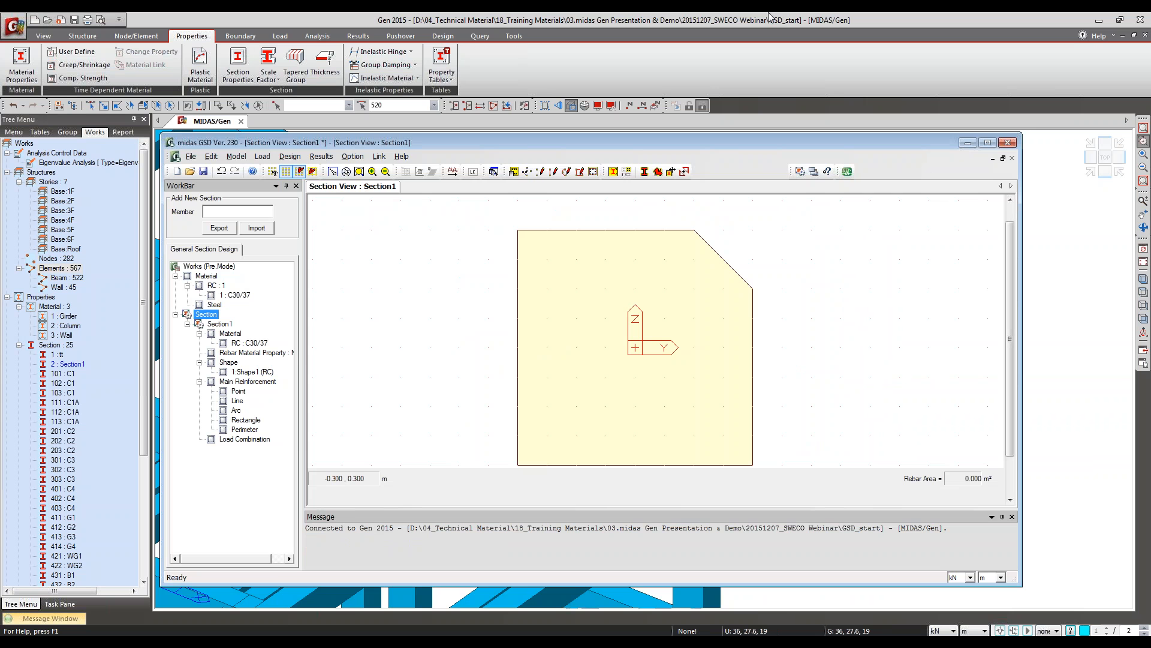
pyautogui.click(397, 106)
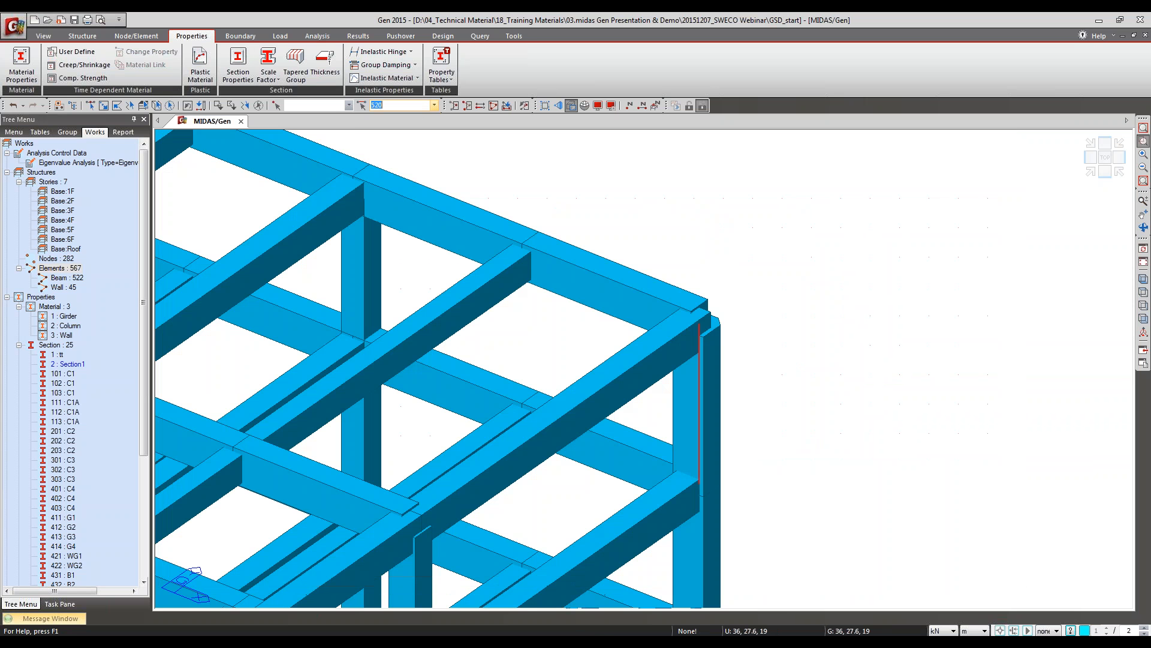
pyautogui.press('Return')
pyautogui.click(570, 624)
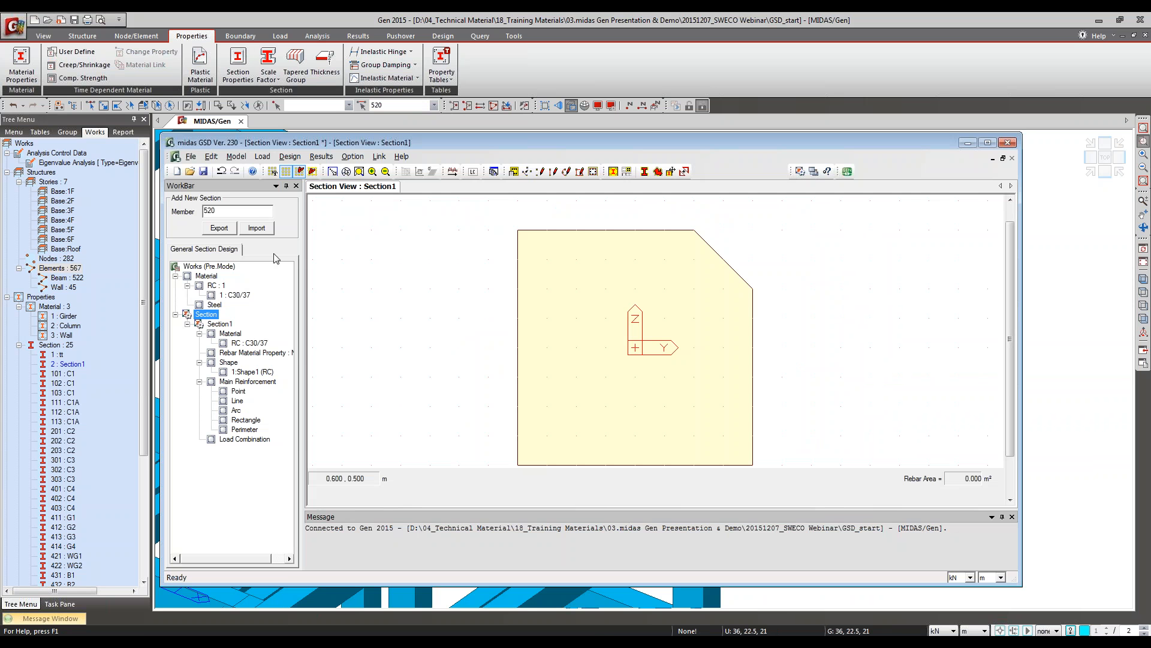
# Step: Import member 520 from Gen with all cLCB load combinations at Part I and Part J
pyautogui.click(265, 228)
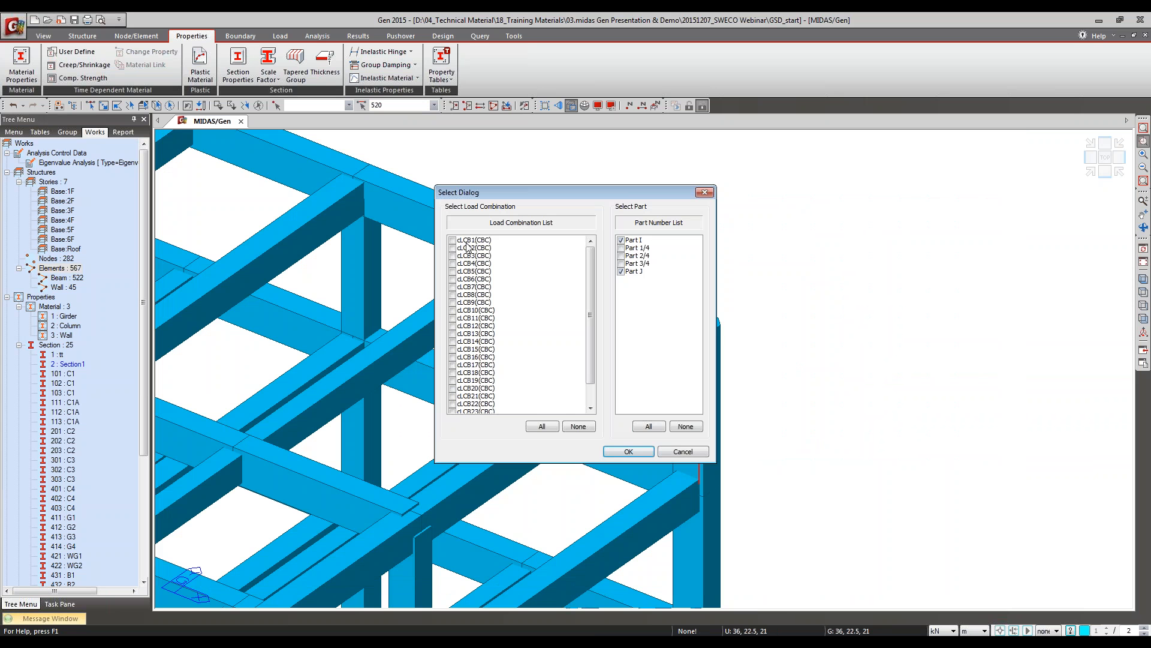
pyautogui.moveTo(467, 243); pyautogui.dragTo(460, 403)
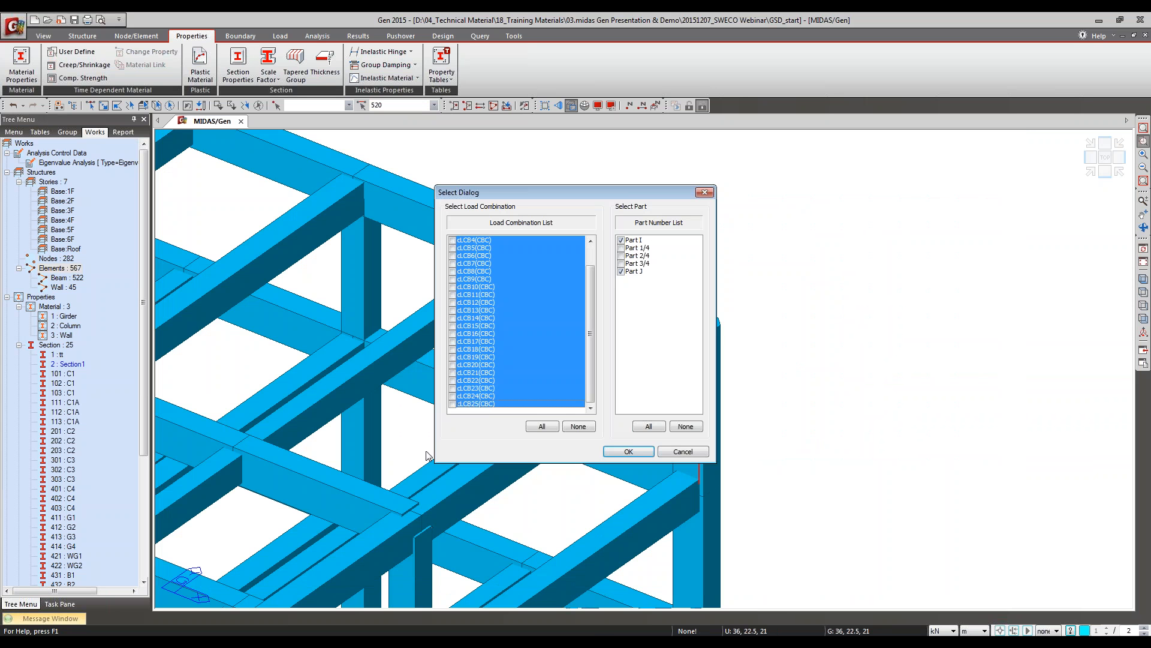
pyautogui.click(629, 449)
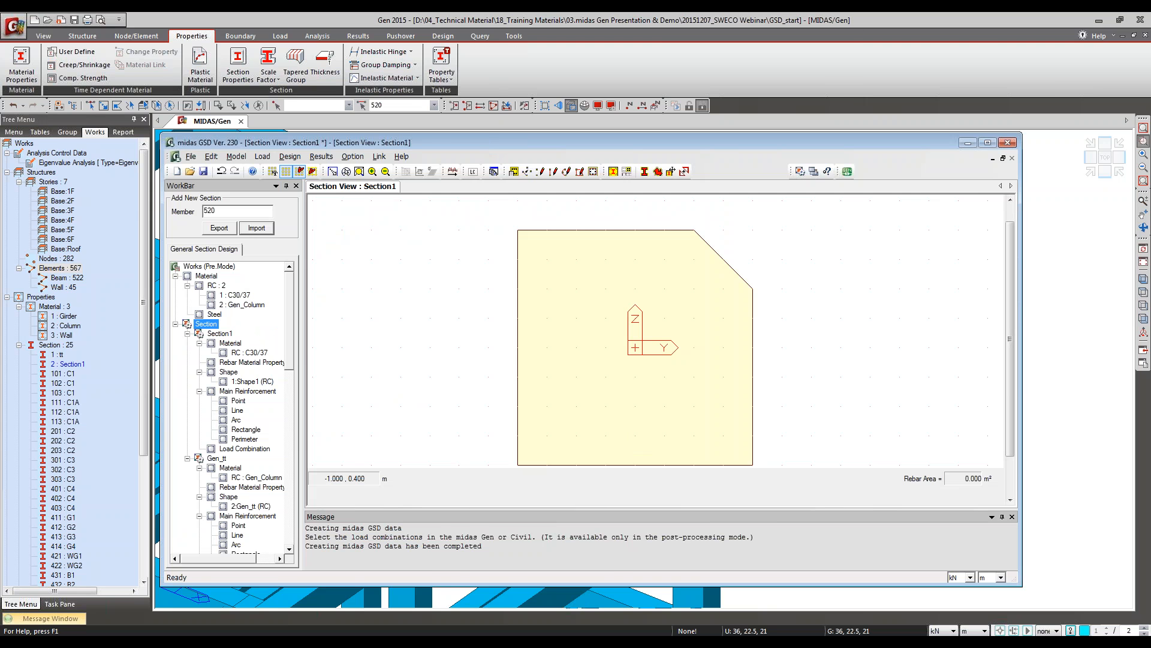
# Step: Open the imported Gen_tt section in a maximized GSD window and collapse the Section1 entries
pyautogui.doubleClick(489, 141)
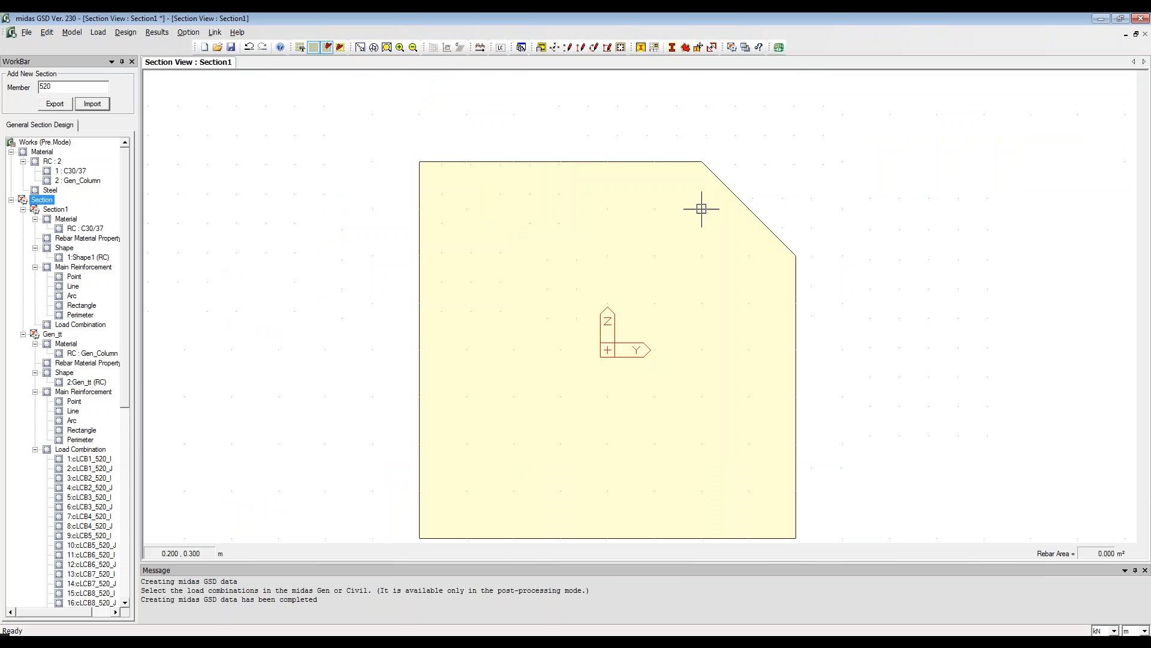
pyautogui.doubleClick(51, 334)
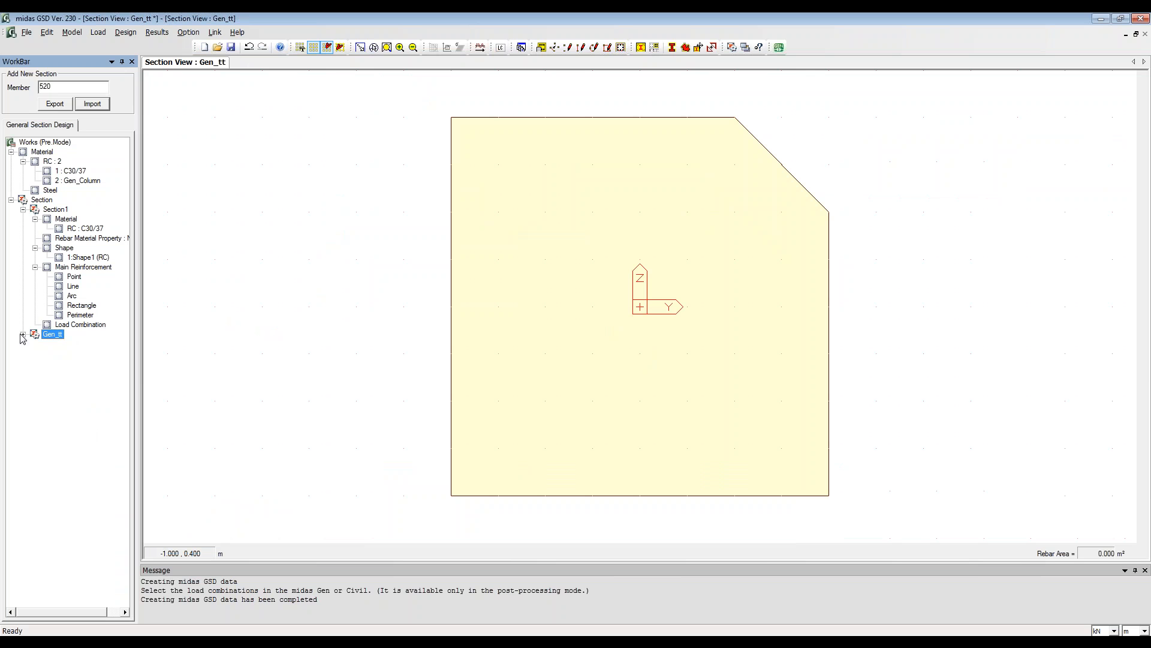
pyautogui.click(23, 334)
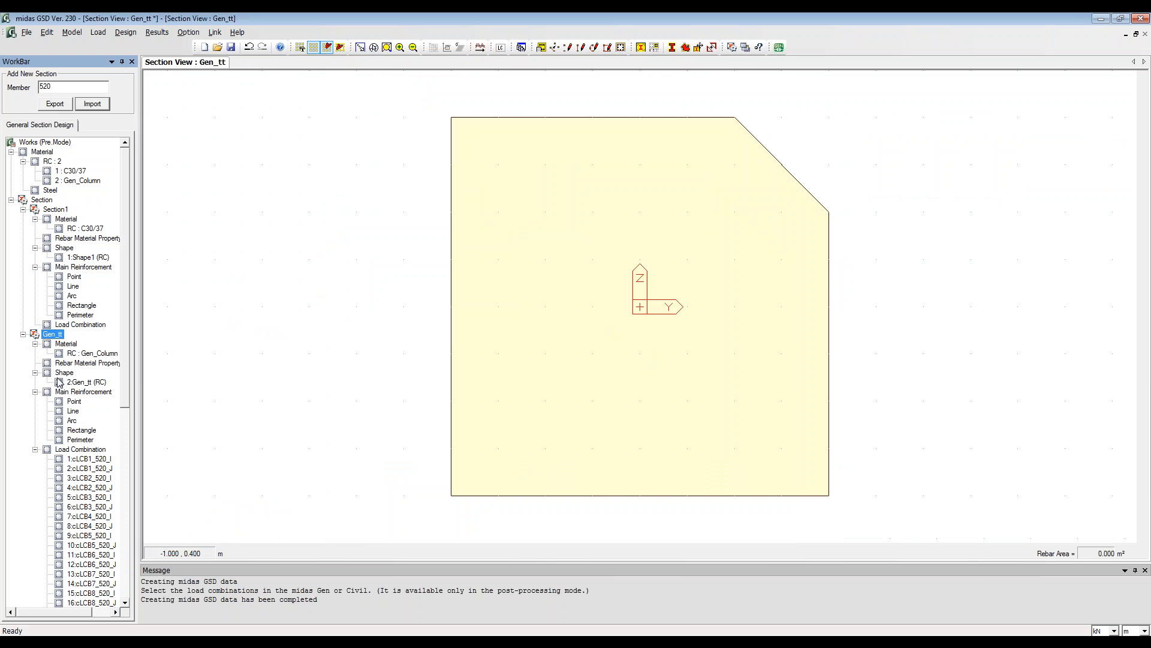
pyautogui.click(23, 210)
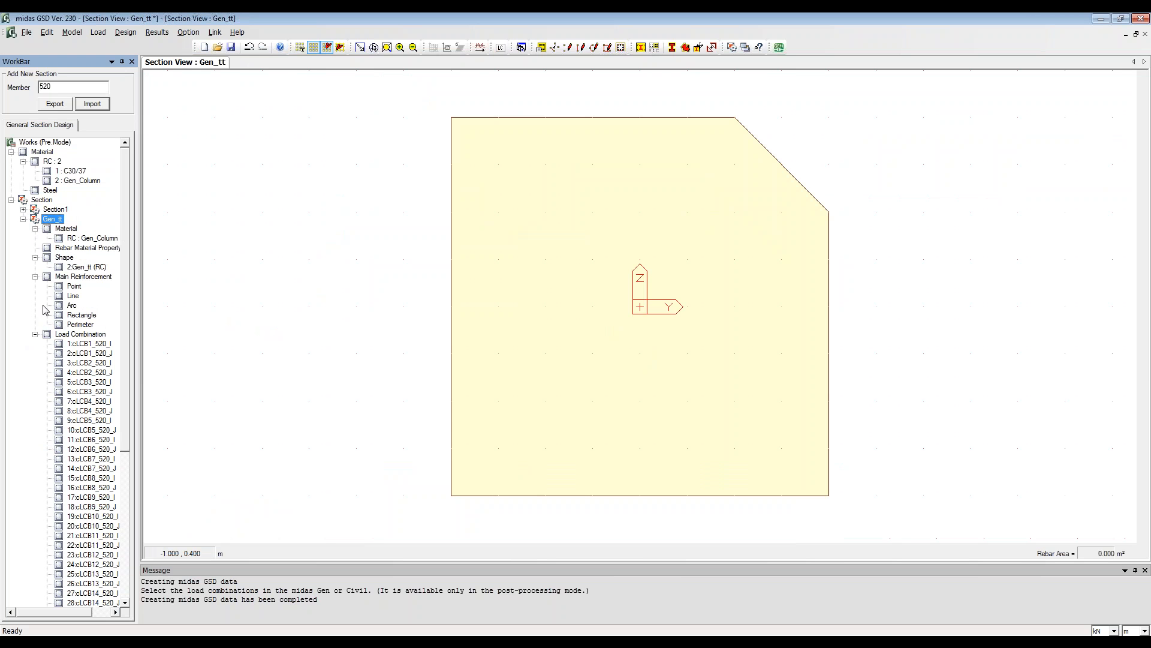
# Step: Review the imported forces P, My, Mz, Vy, Vz and T in the Gen_tt load combination table
pyautogui.rightClick(60, 334)
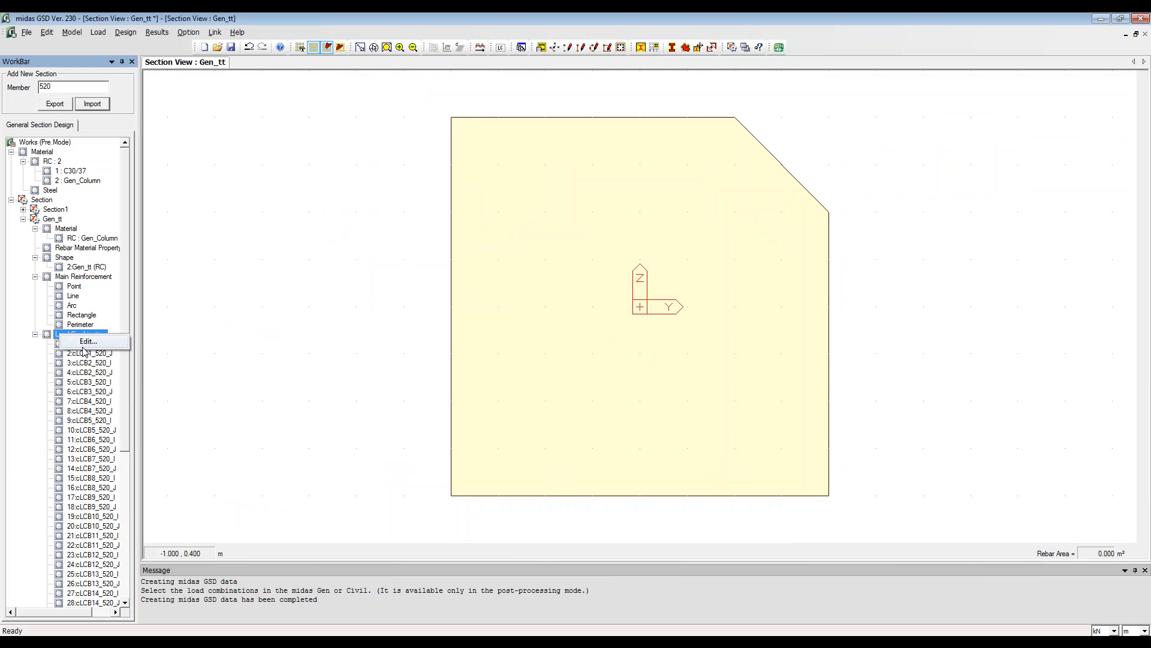
pyautogui.click(87, 342)
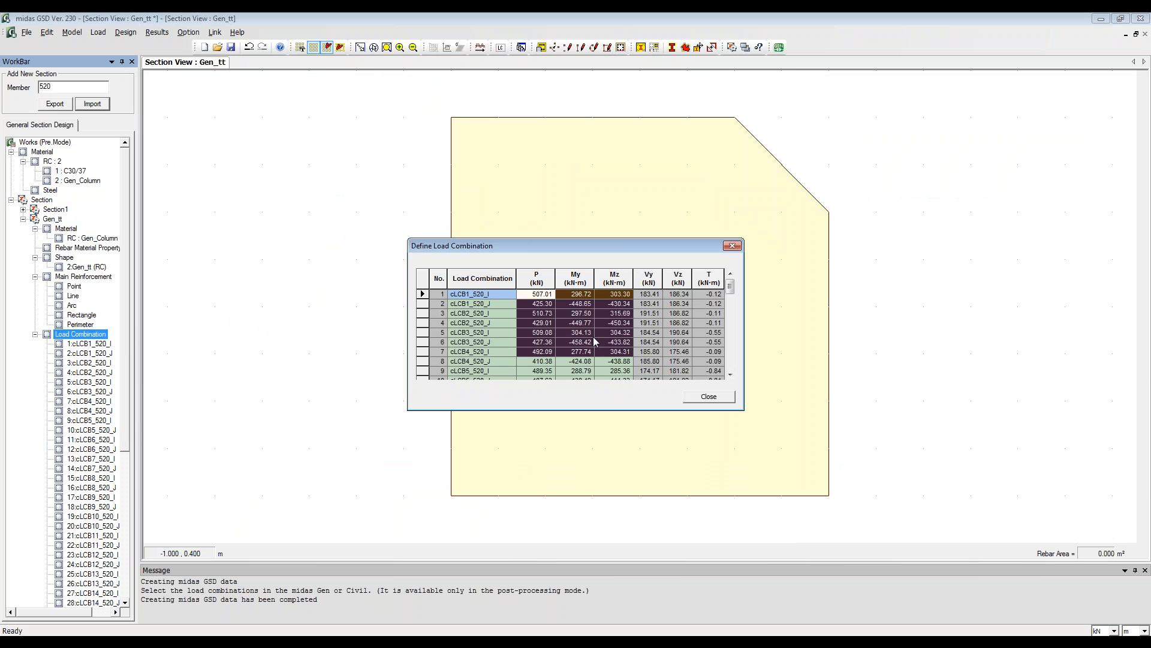
pyautogui.scroll(-8, 576, 333)
pyautogui.scroll(-6, 582, 363)
pyautogui.scroll(14, 583, 362)
pyautogui.click(709, 397)
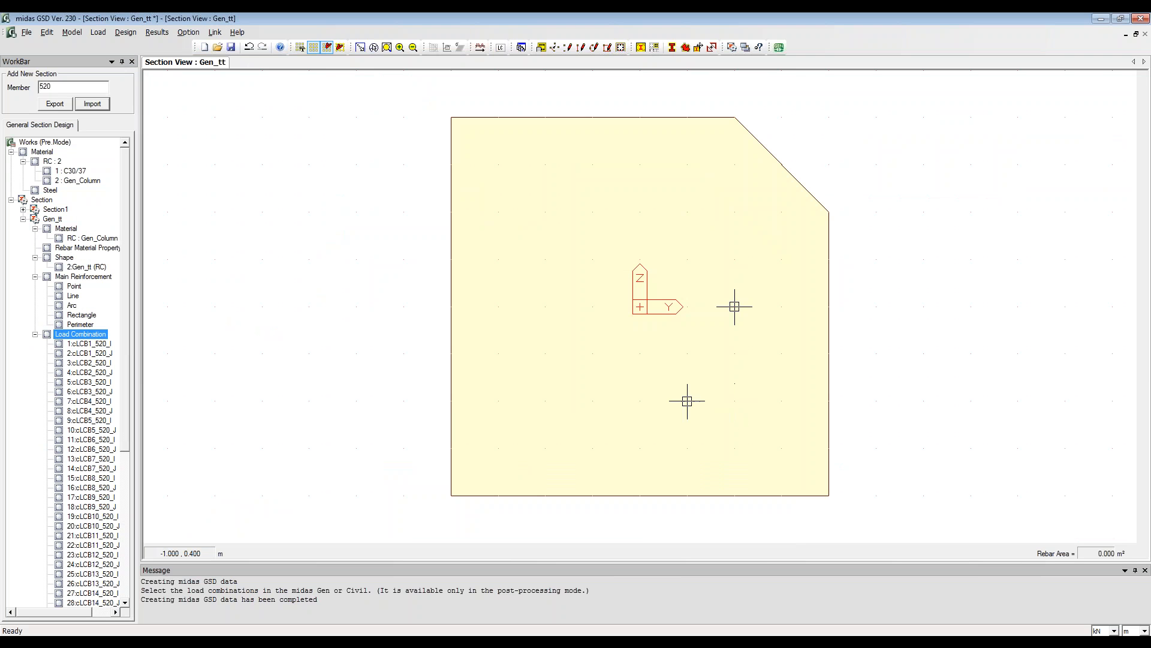
# Step: Add a perimeter reinforcement pattern of 20 P22 rebars inside the Gen_tt outline, 0.065 m from the concrete face
pyautogui.rightClick(60, 324)
pyautogui.click(87, 330)
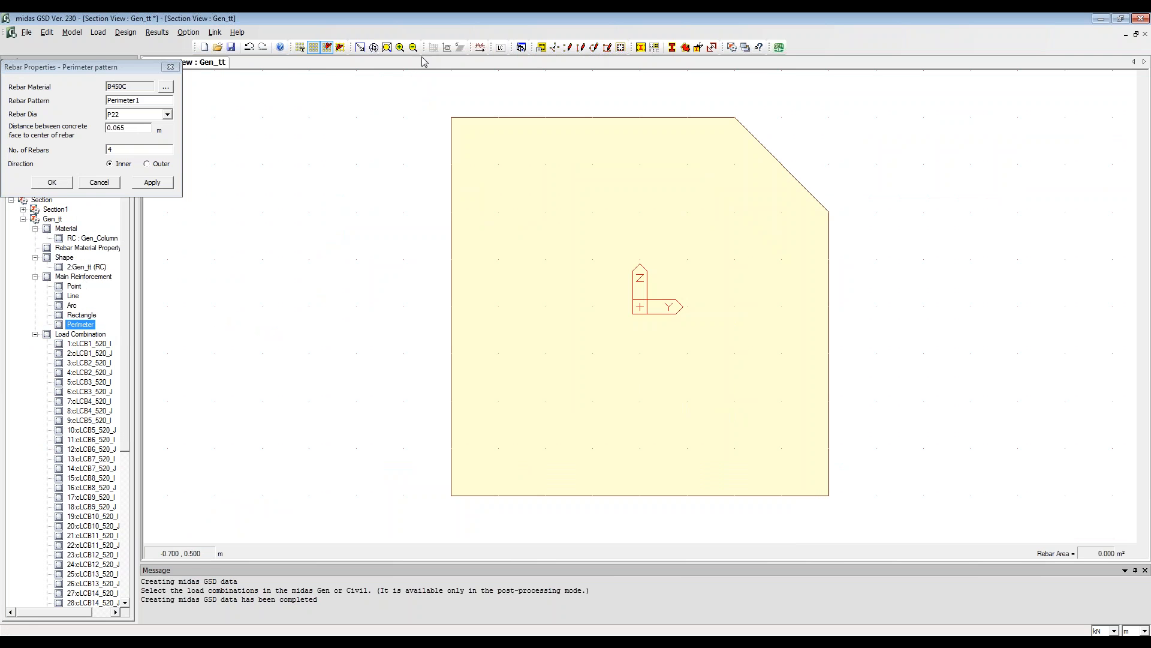
pyautogui.click(360, 47)
pyautogui.click(551, 208)
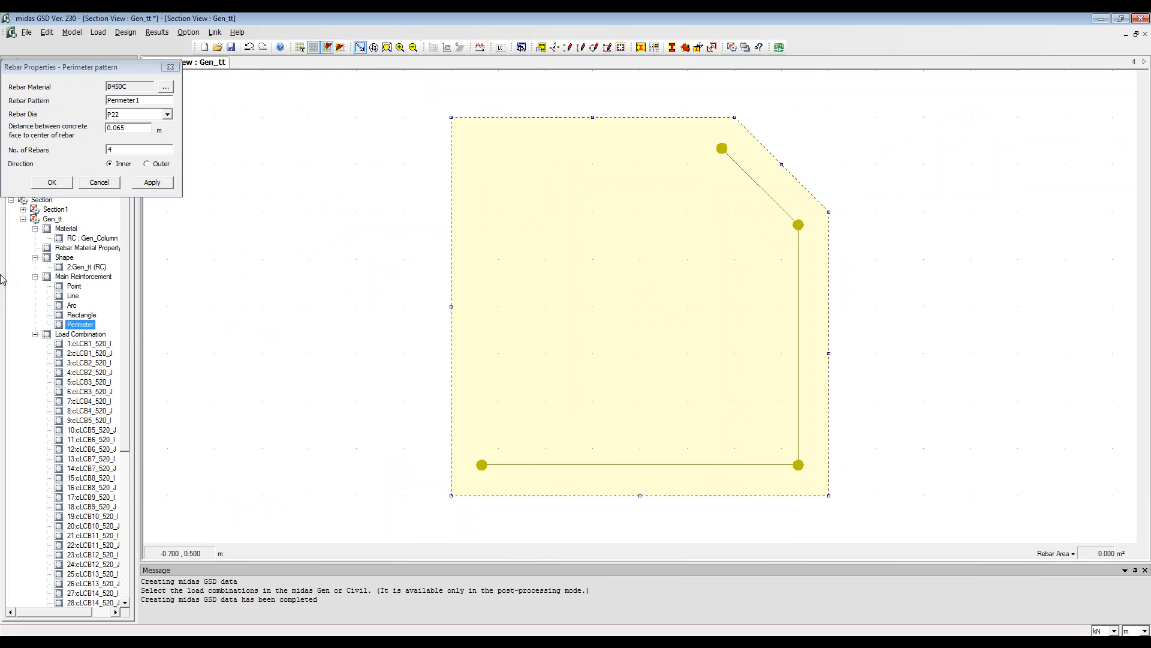
pyautogui.moveTo(116, 149); pyautogui.dragTo(28, 147)
pyautogui.write('20')
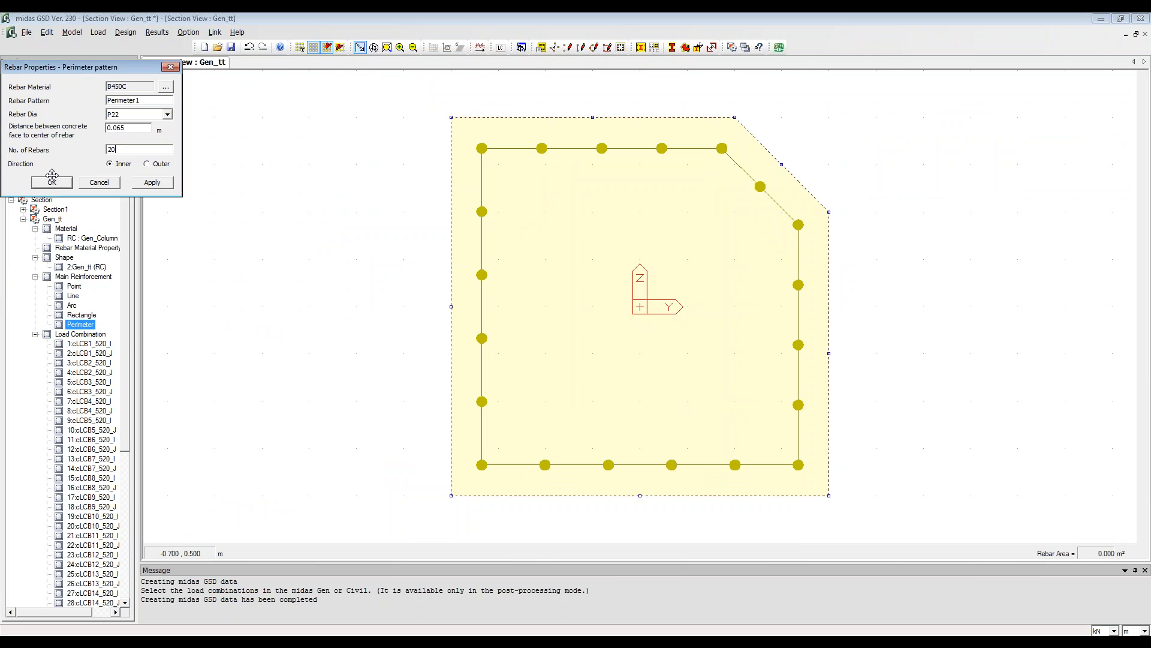
pyautogui.click(52, 182)
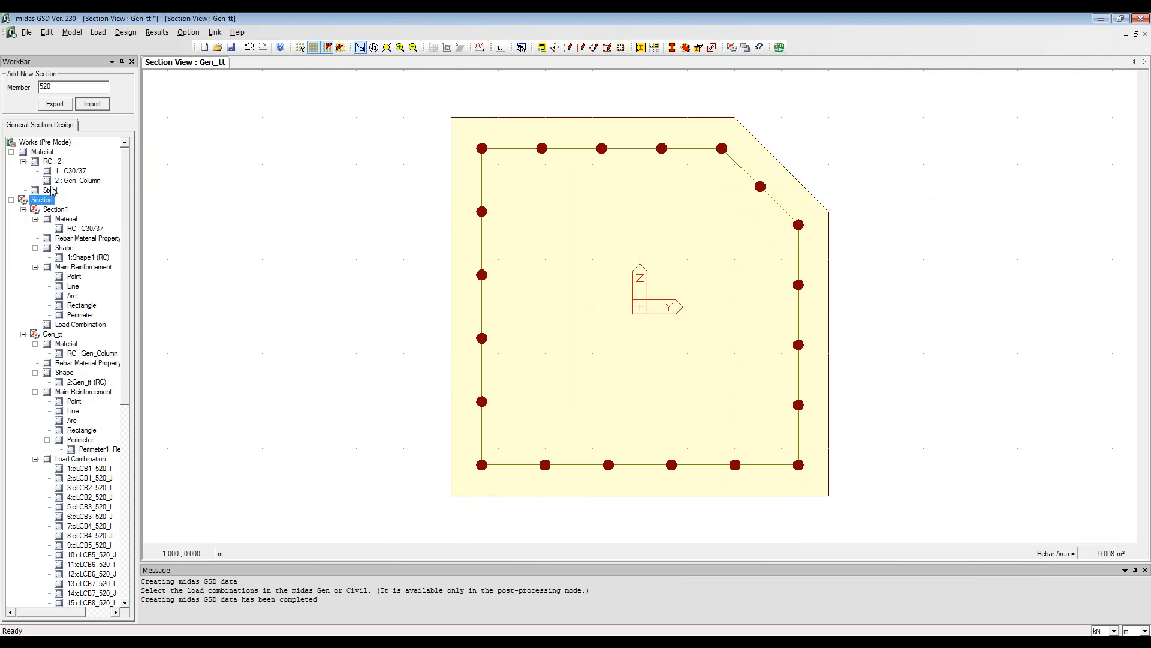
# Step: Enable nonlinear properties with the Curvilinear Model for the concrete of the Gen_Column material
pyautogui.doubleClick(72, 180)
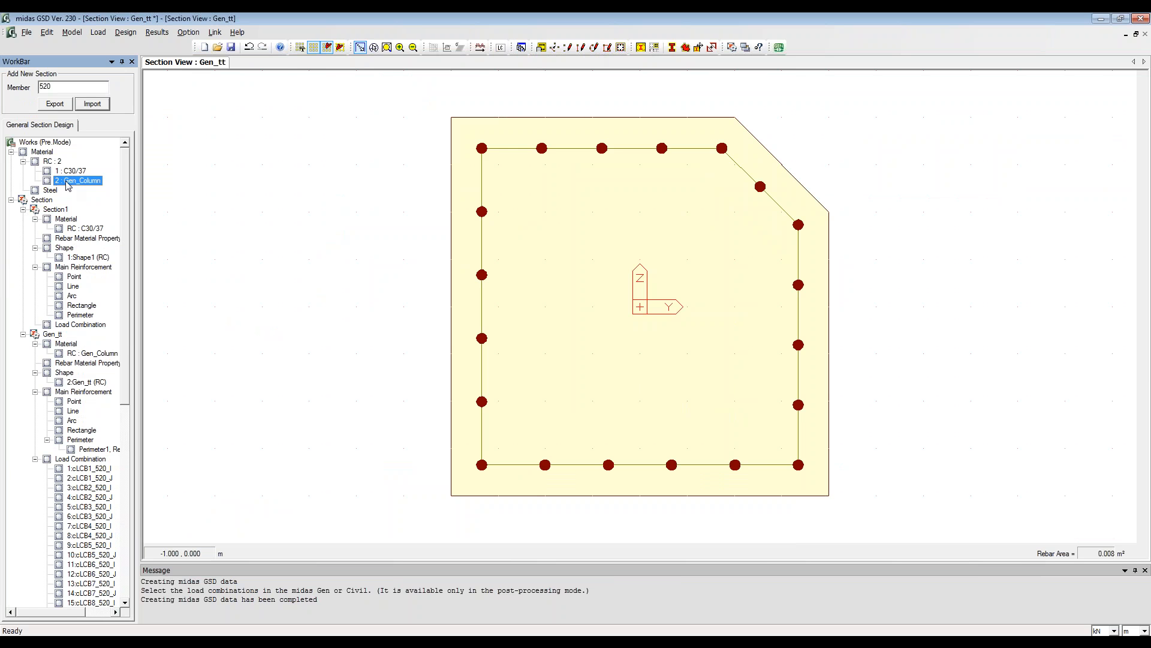
pyautogui.click(226, 355)
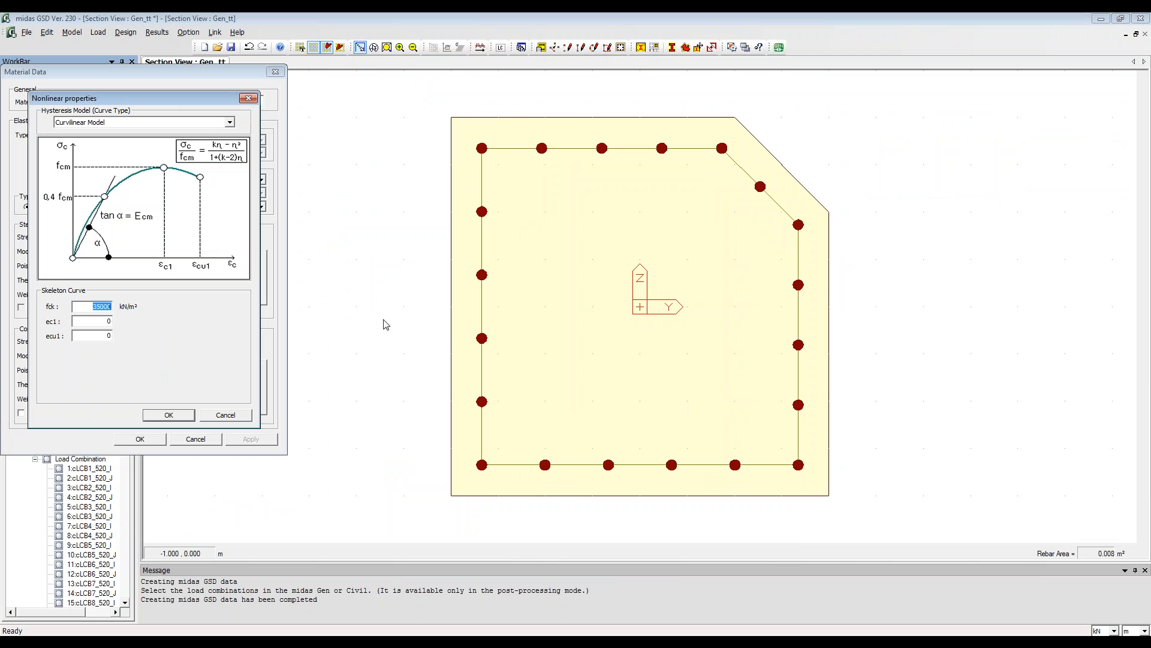
pyautogui.press('Tab')
pyautogui.write('0')
pyautogui.click(151, 415)
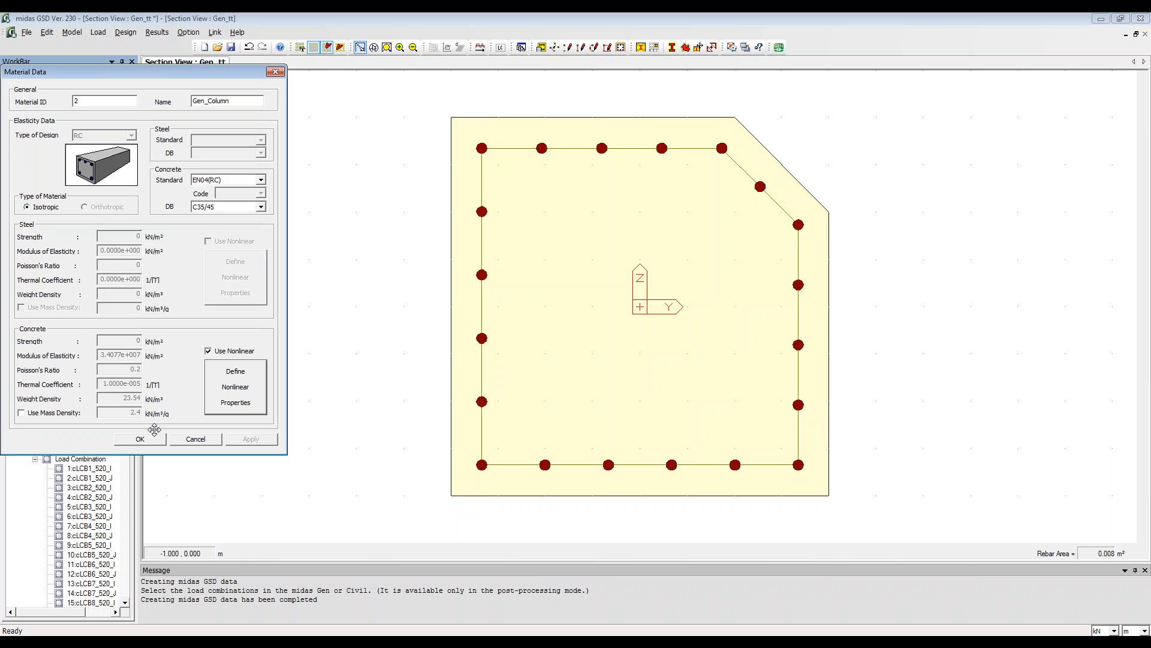
pyautogui.click(147, 439)
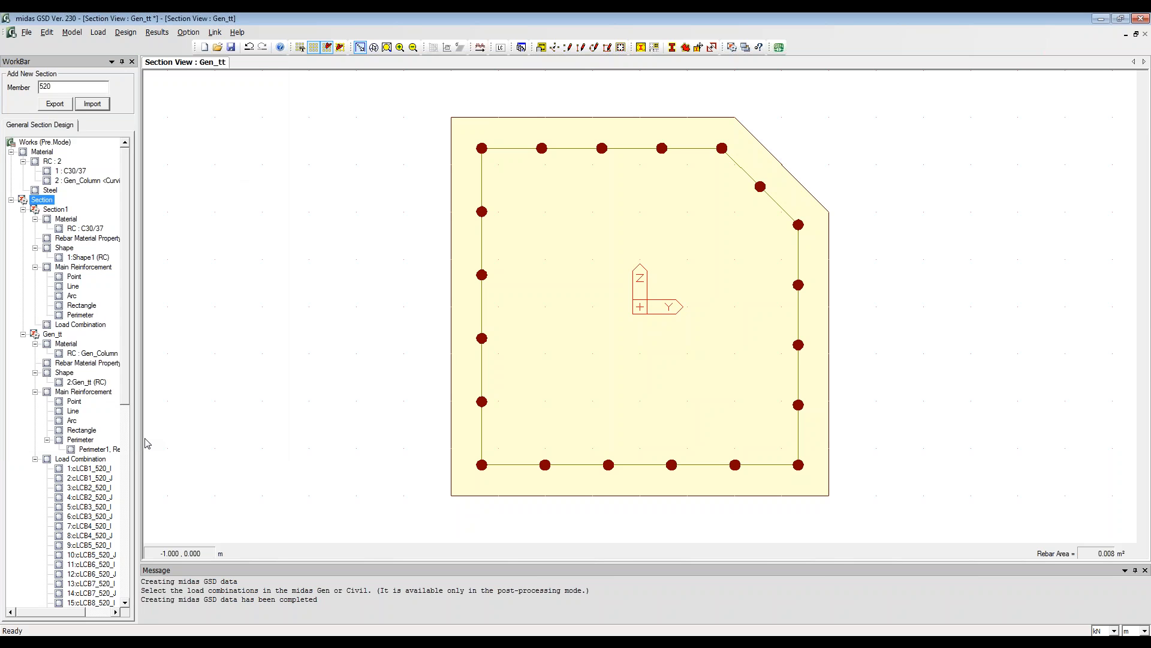
# Step: Run the section analysis for Gen_tt, saving the GSD file as test over the existing test.mgs
pyautogui.click(69, 355)
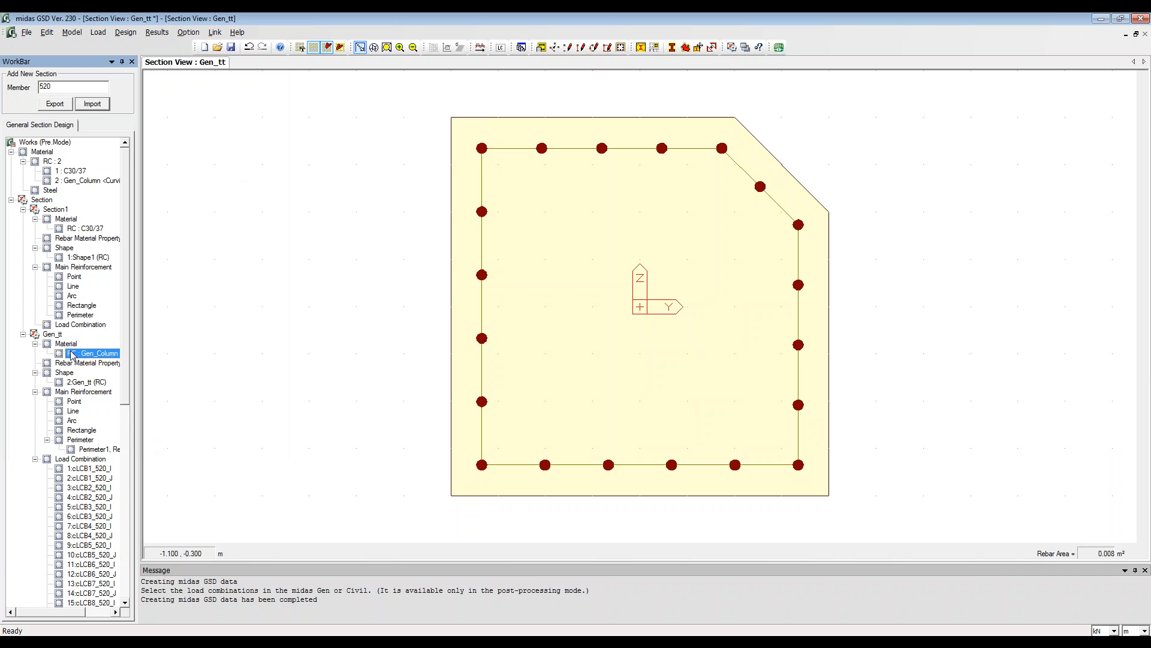
pyautogui.click(68, 440)
pyautogui.moveTo(126, 394); pyautogui.dragTo(124, 435)
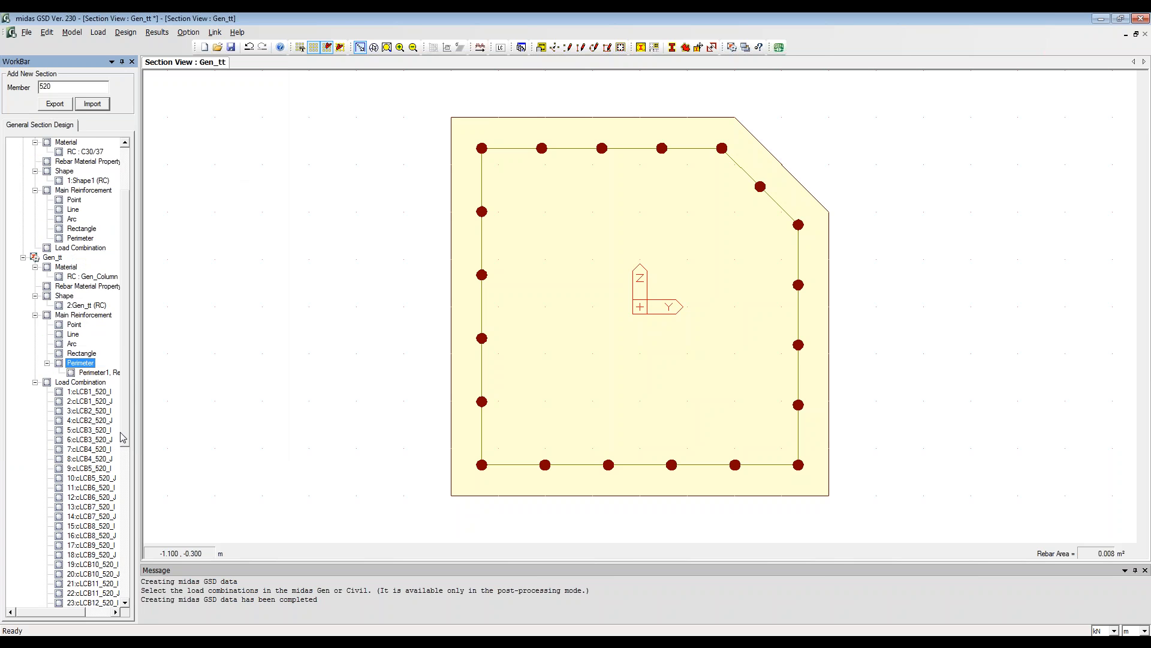
pyautogui.click(480, 47)
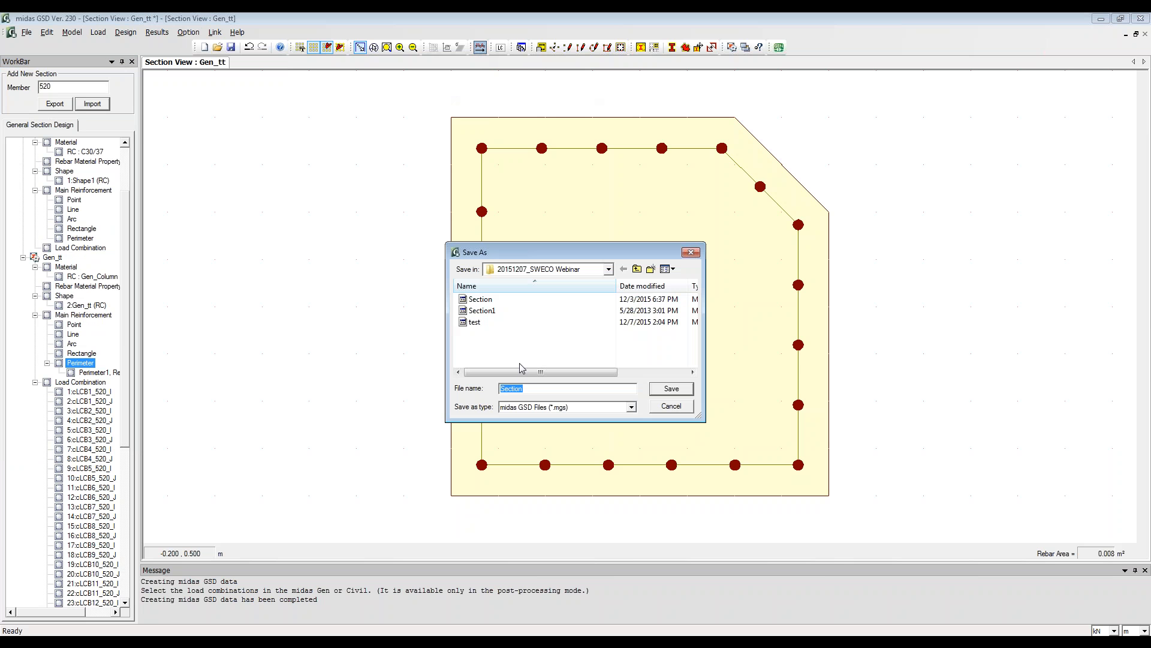
pyautogui.click(483, 324)
pyautogui.click(672, 389)
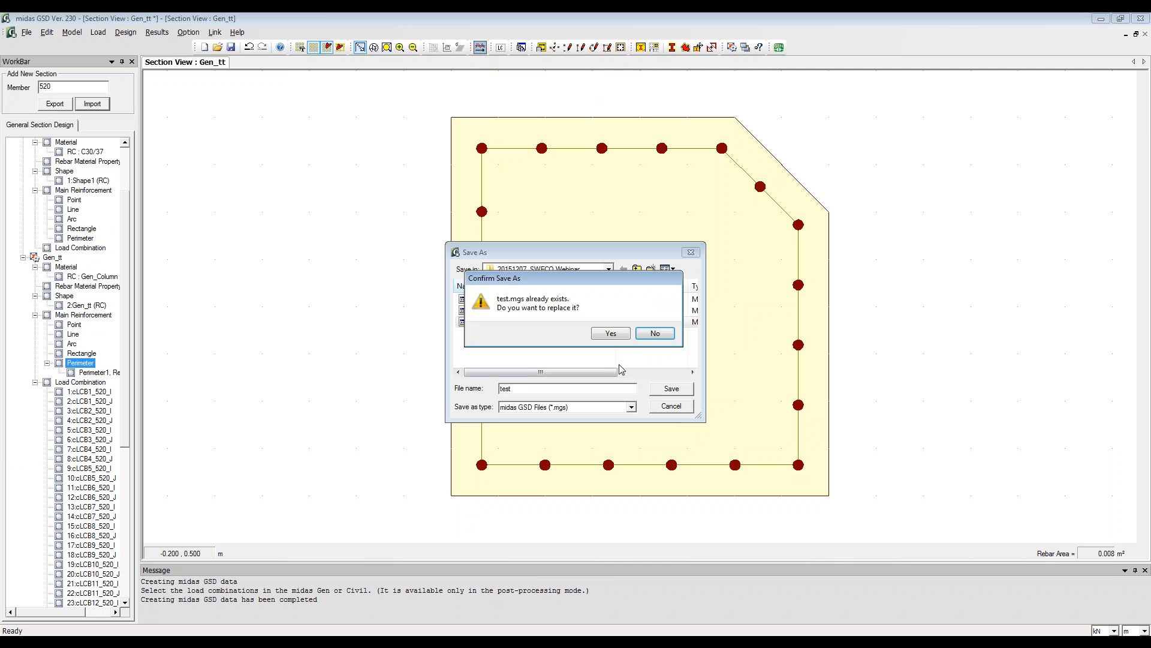
pyautogui.click(611, 333)
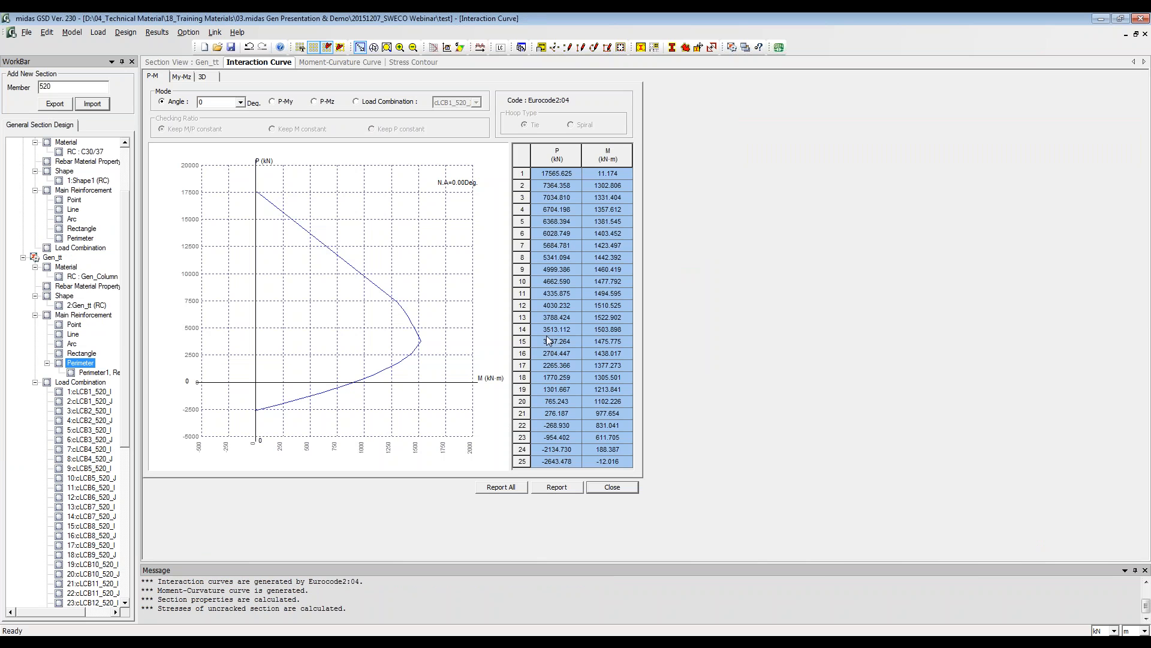
# Step: Examine the P-M interaction curve and checking ratio of Gen_tt by load combination, including cLCB1, cLCB4, cLCB6, cLCB13 and cLCB22 of member 520
pyautogui.click(390, 101)
pyautogui.click(455, 103)
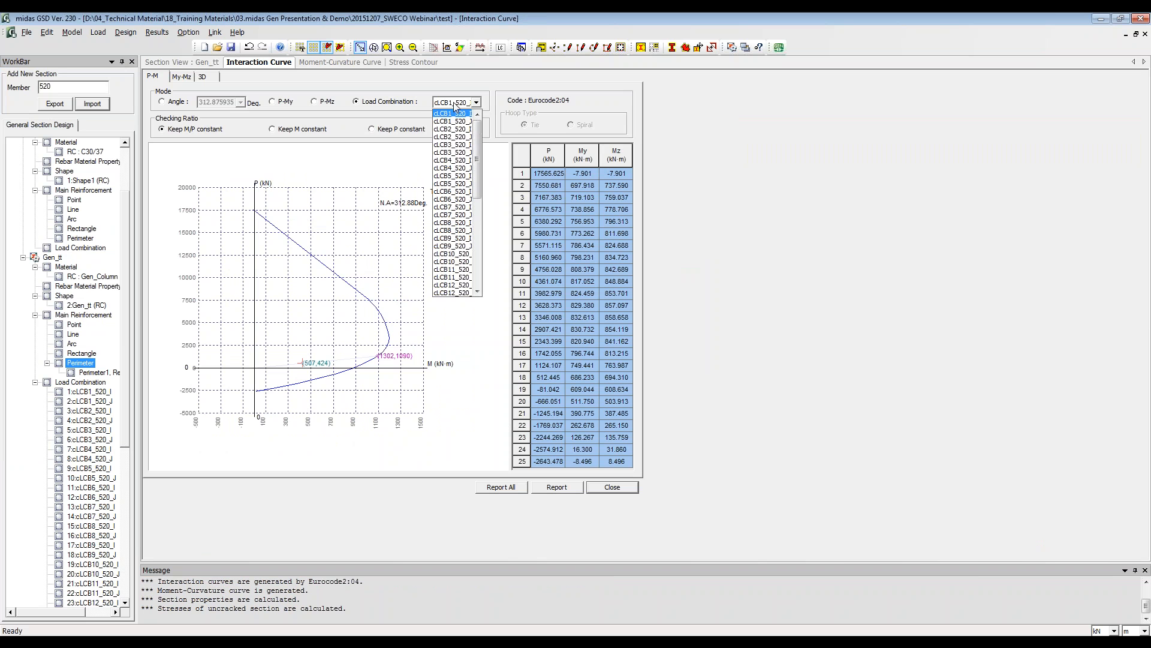
pyautogui.click(455, 122)
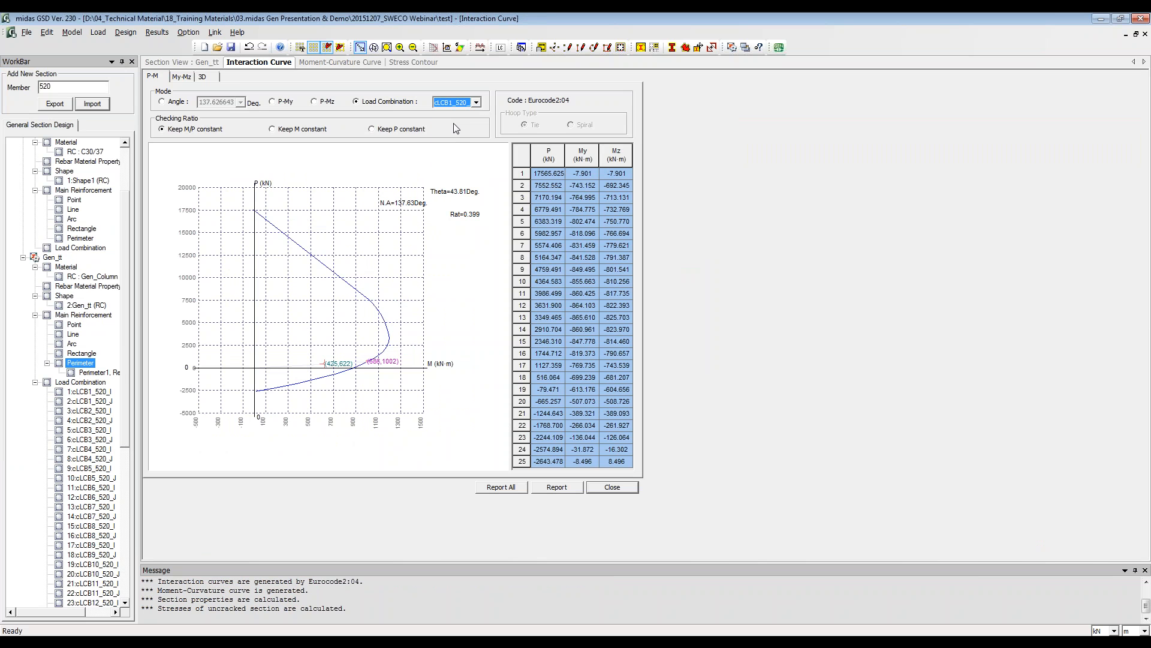
pyautogui.scroll(-6, 453, 124)
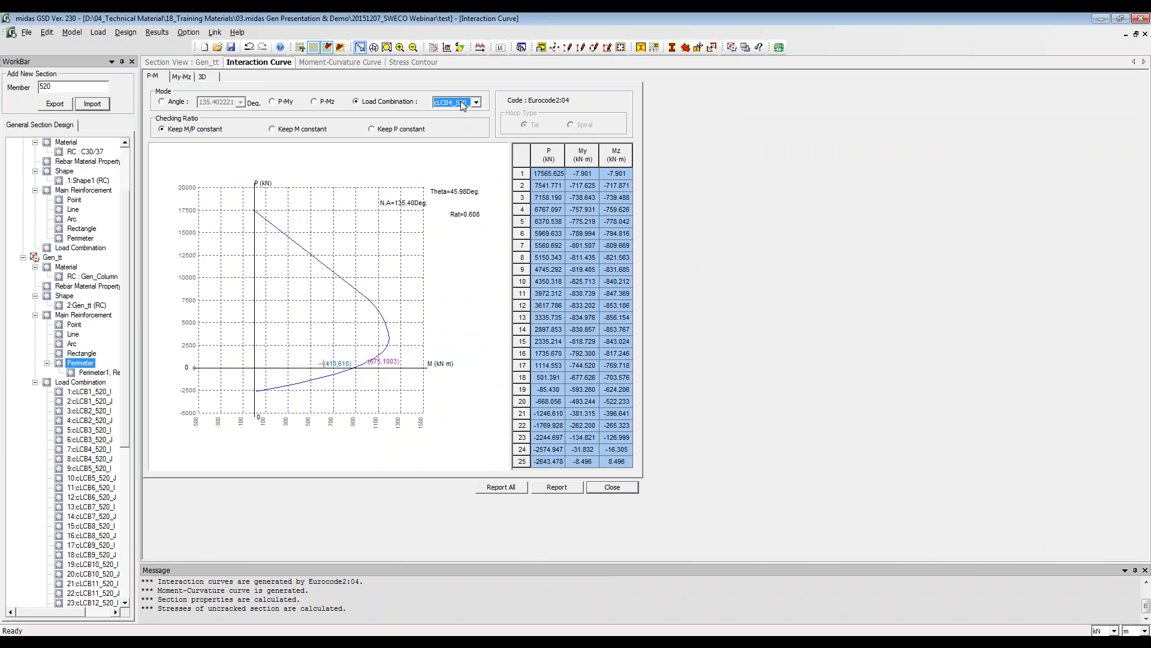
pyautogui.click(461, 103)
pyautogui.click(456, 144)
pyautogui.click(462, 104)
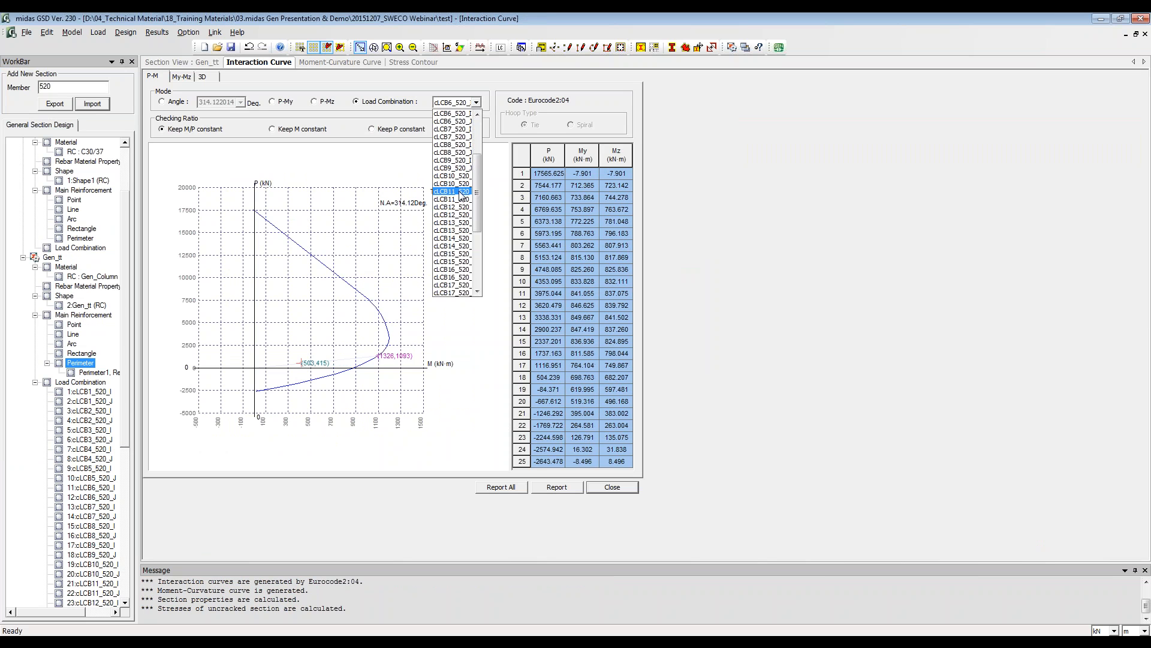
pyautogui.click(458, 232)
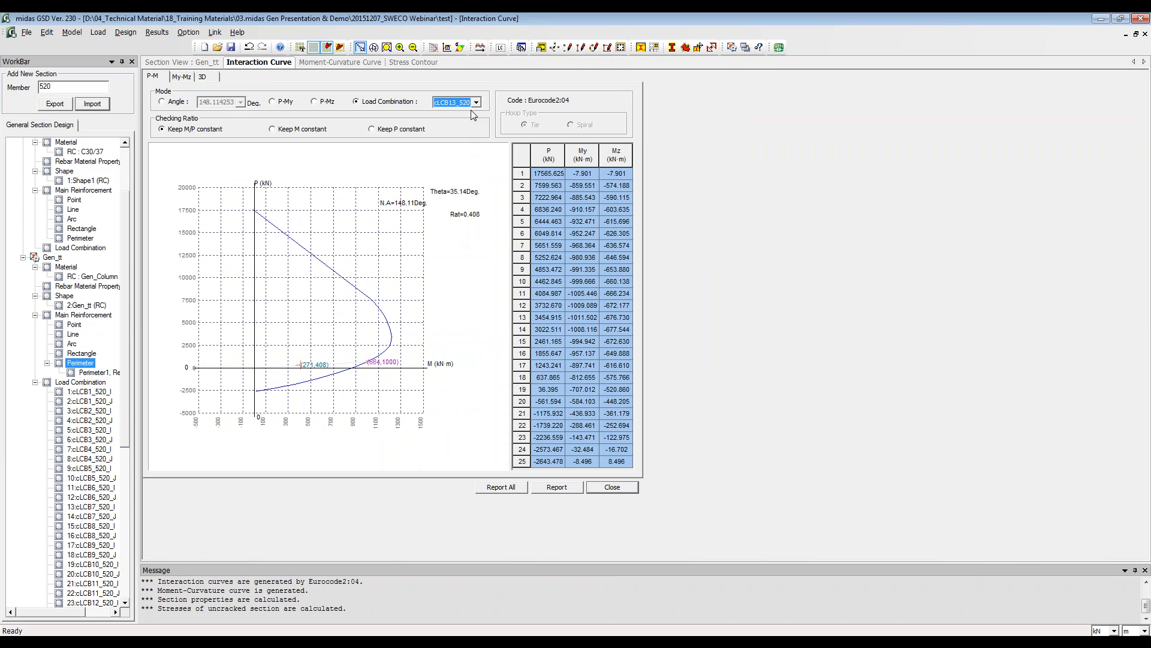
pyautogui.click(475, 103)
pyautogui.click(462, 248)
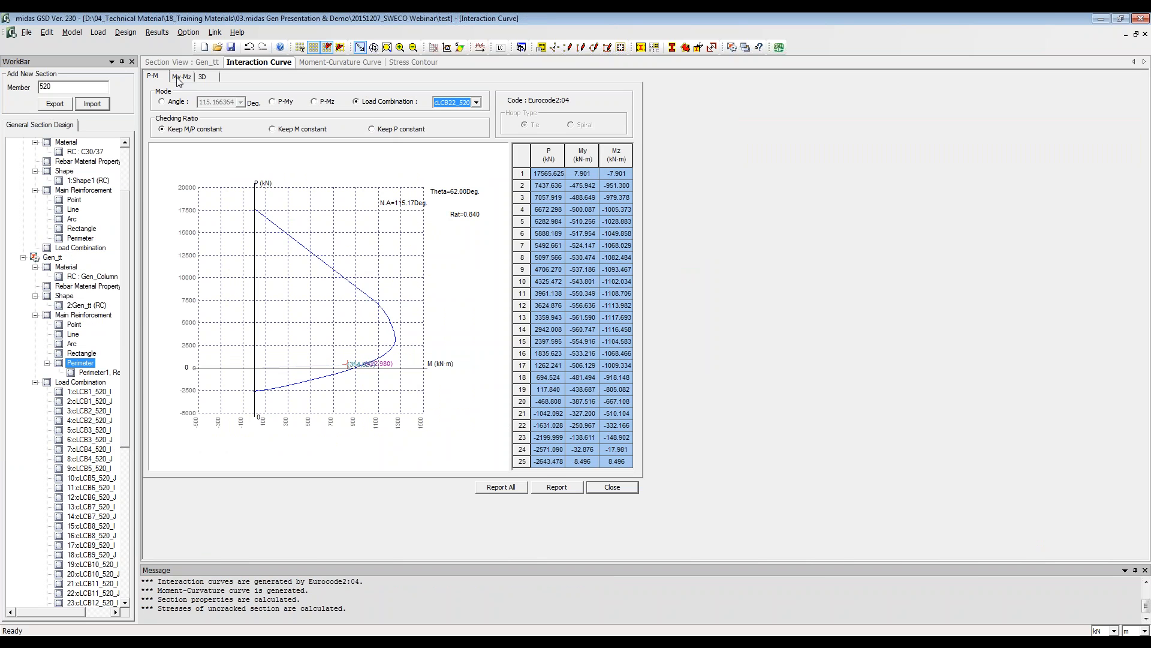
# Step: Examine the My-Mz interaction curve by load combination, including cLCB5 and cLCB9 of member 520
pyautogui.click(156, 77)
pyautogui.click(182, 78)
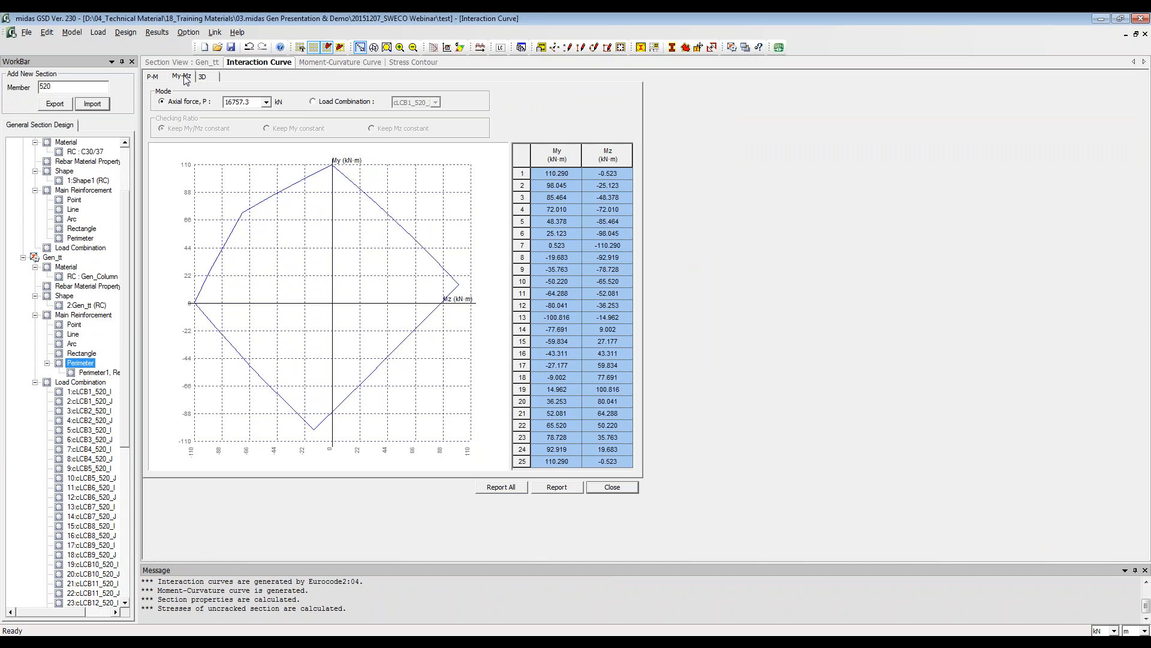
pyautogui.click(322, 101)
pyautogui.click(420, 102)
pyautogui.click(420, 183)
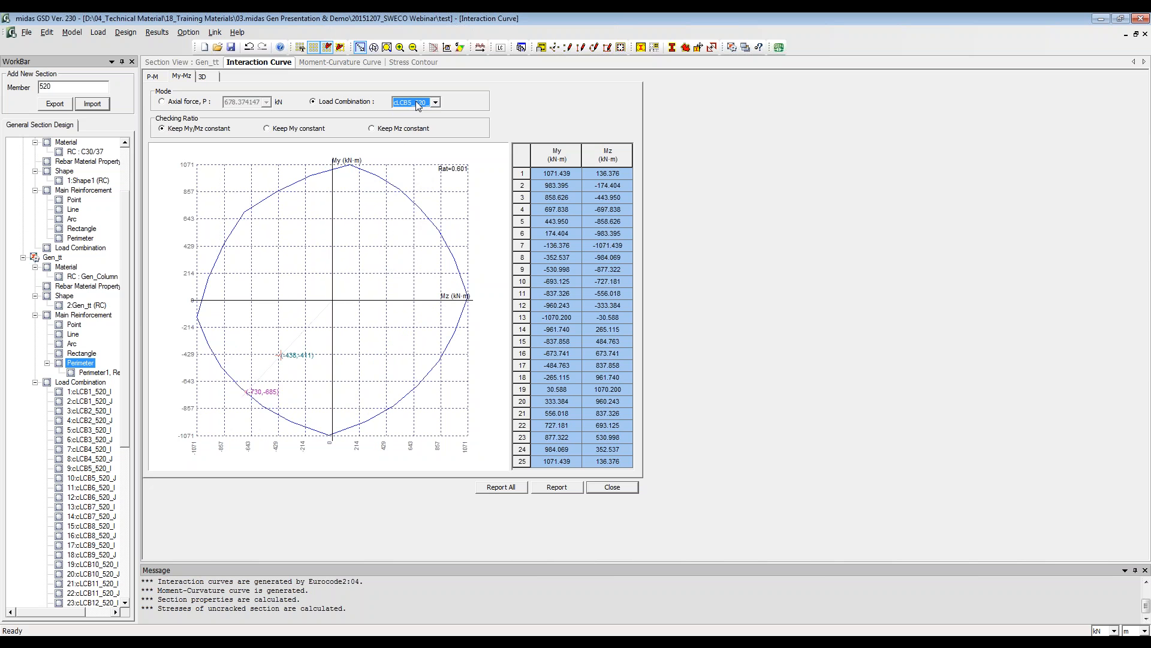
pyautogui.click(418, 103)
pyautogui.click(418, 183)
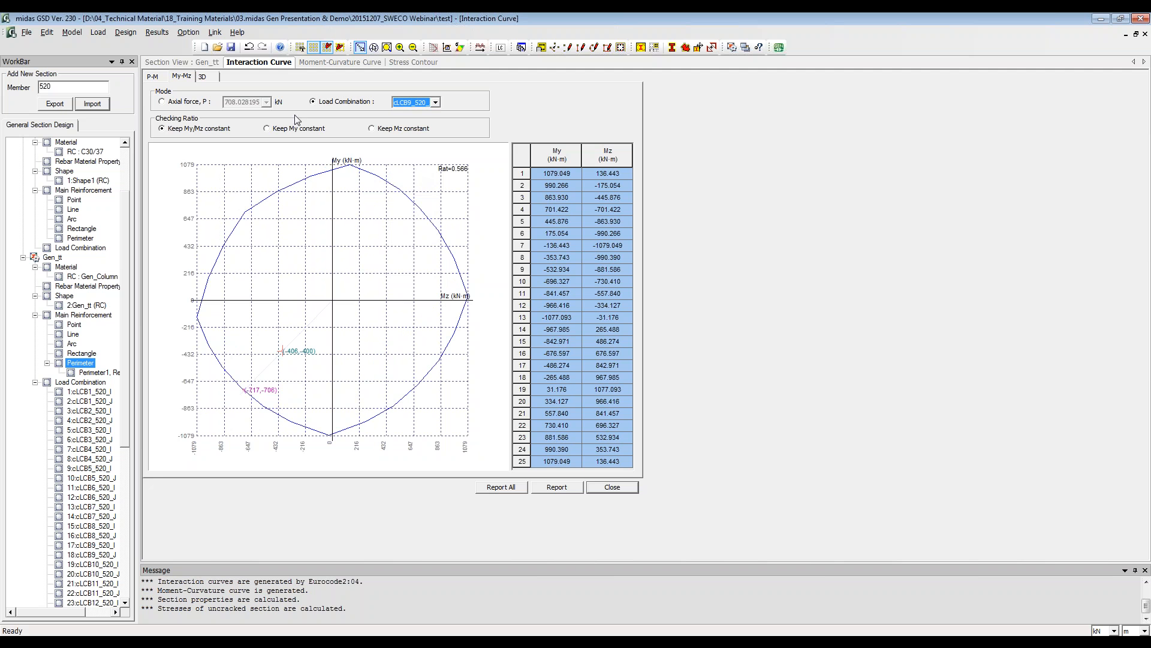
# Step: Inspect the 3D interaction surface from another angle, comparing the load points of combinations cLCB1 to cLCB3
pyautogui.click(204, 77)
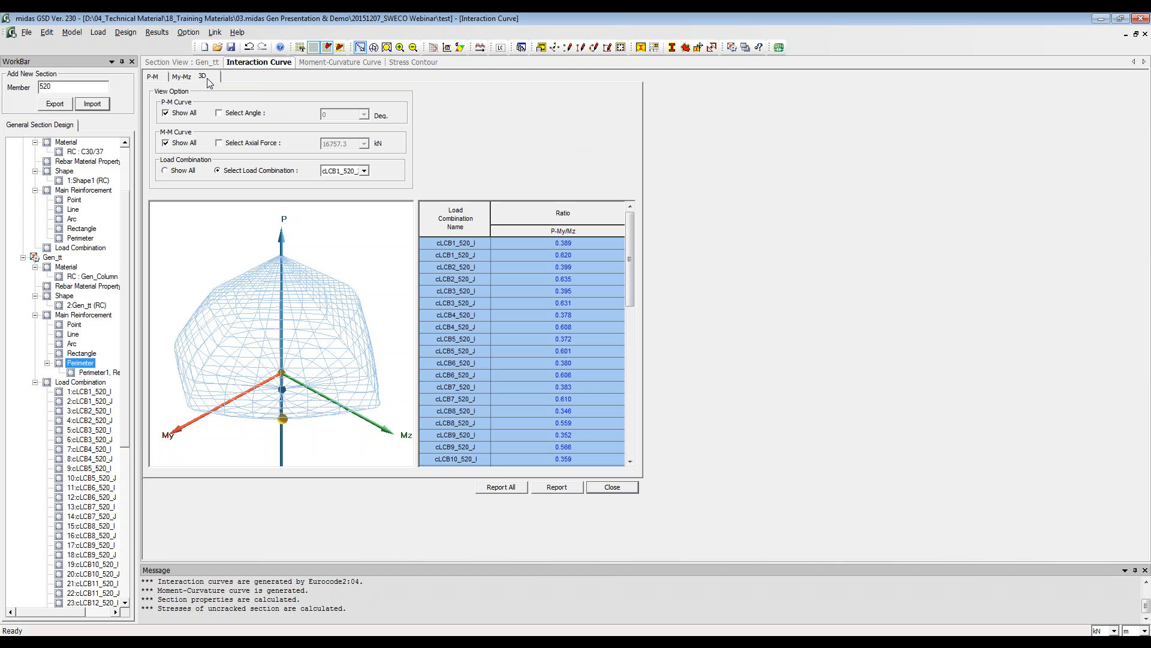
pyautogui.moveTo(255, 370); pyautogui.dragTo(398, 357)
pyautogui.click(364, 171)
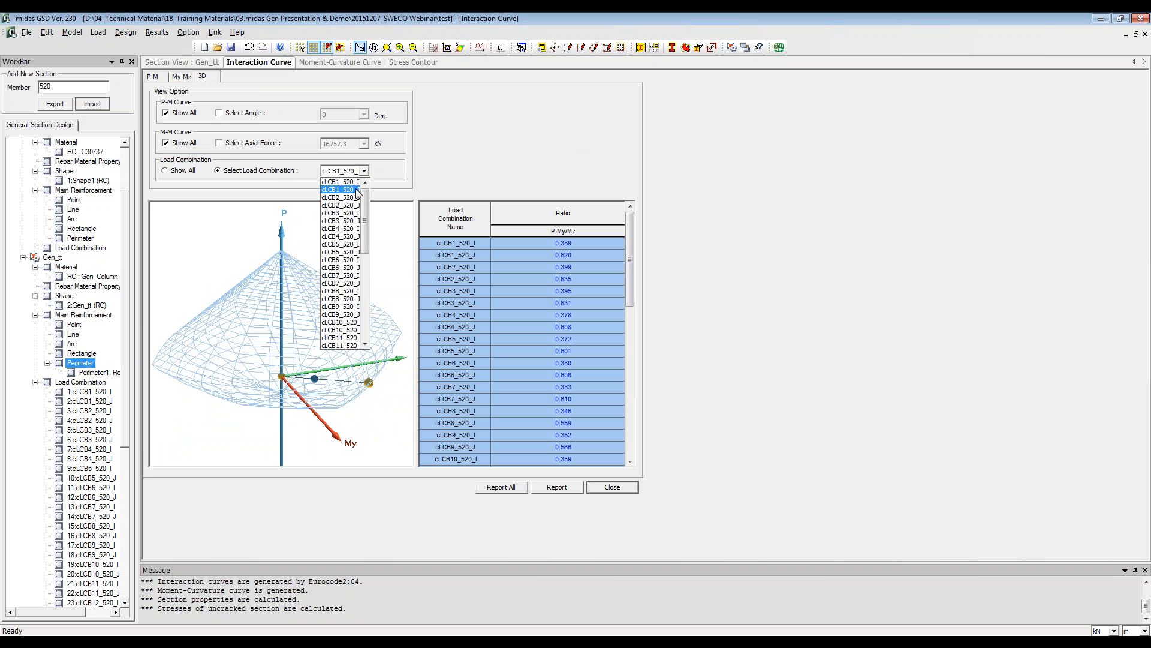
pyautogui.click(337, 187)
pyautogui.scroll(-3, 332, 173)
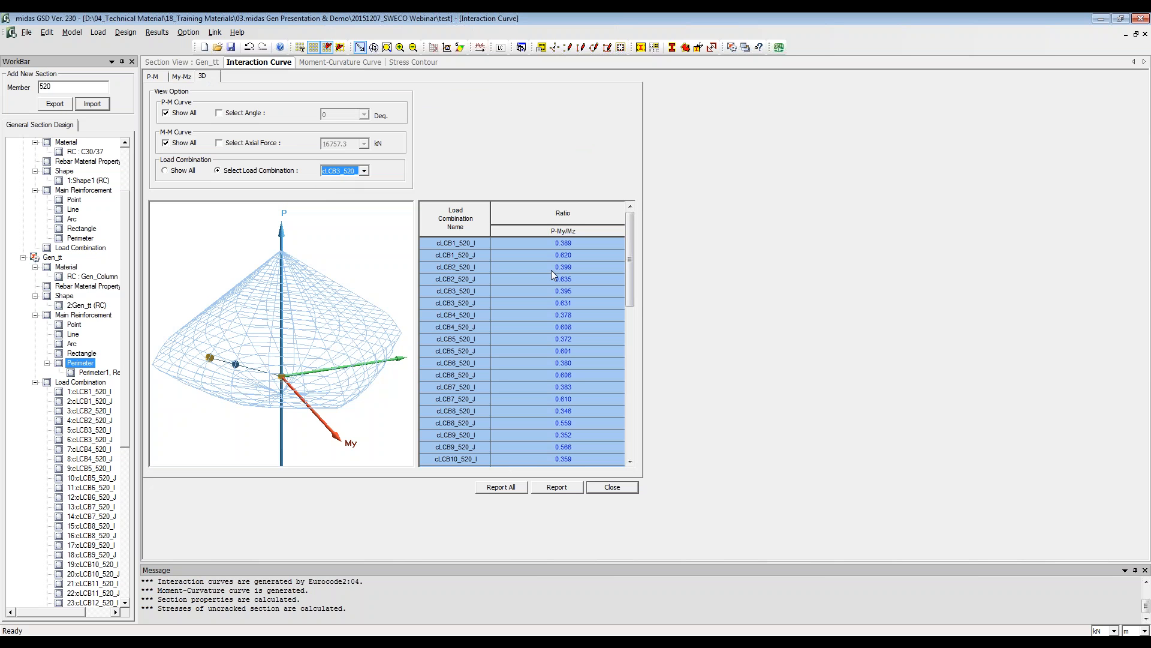
# Step: Review the P-My/Mz ratios of all load combinations in the 3D interaction table, down to cLCB25
pyautogui.moveTo(553, 254); pyautogui.dragTo(584, 401)
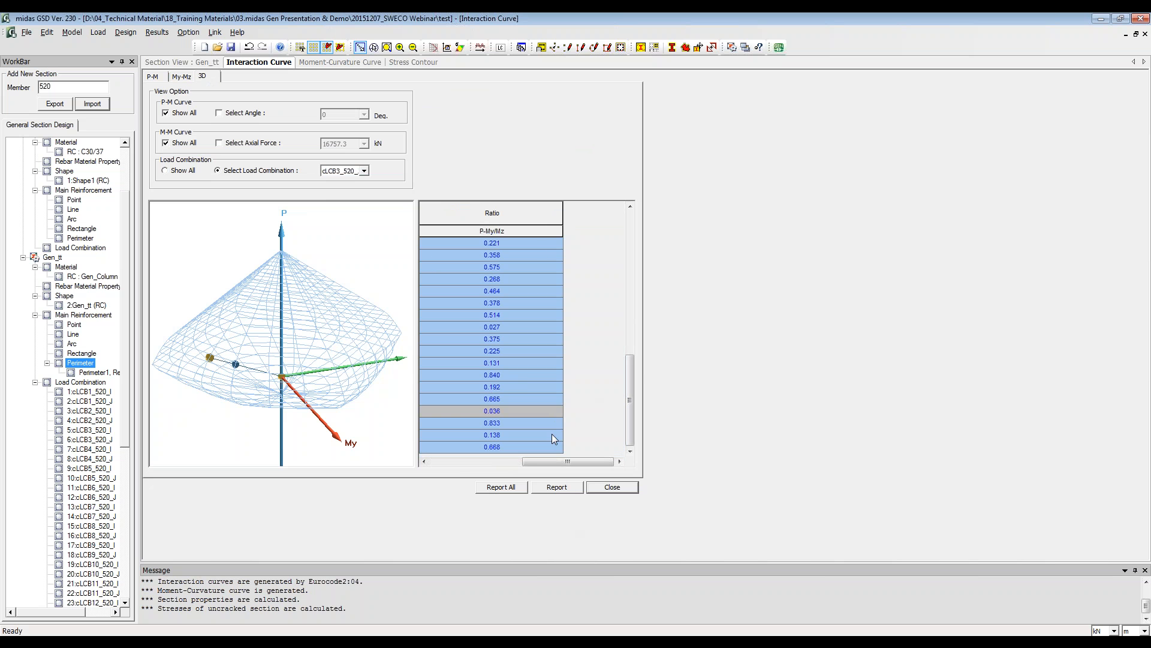
pyautogui.click(492, 462)
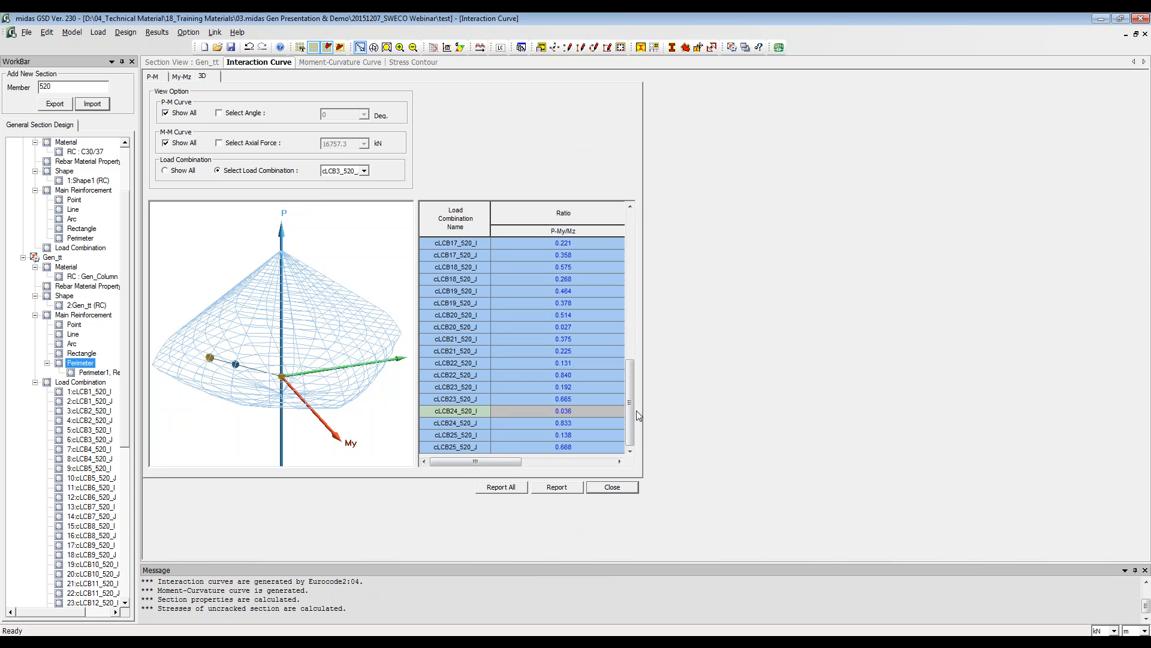
pyautogui.moveTo(638, 415); pyautogui.dragTo(656, 246)
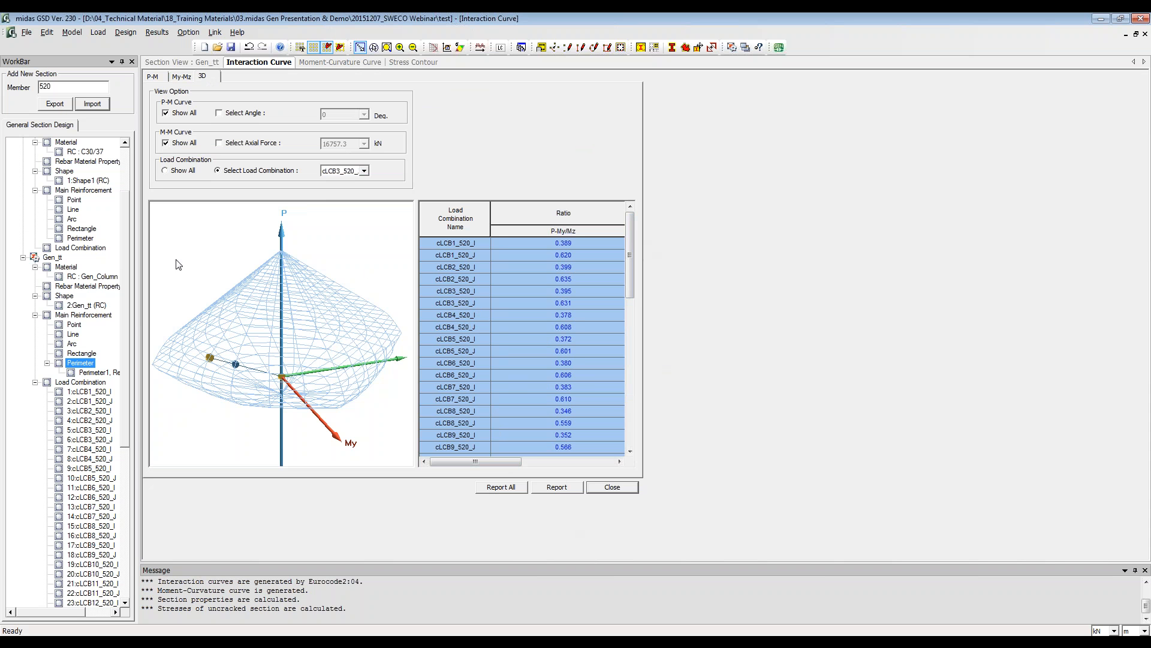
# Step: Display the idealized model on the moment-curvature curve of Gen_tt
pyautogui.click(348, 61)
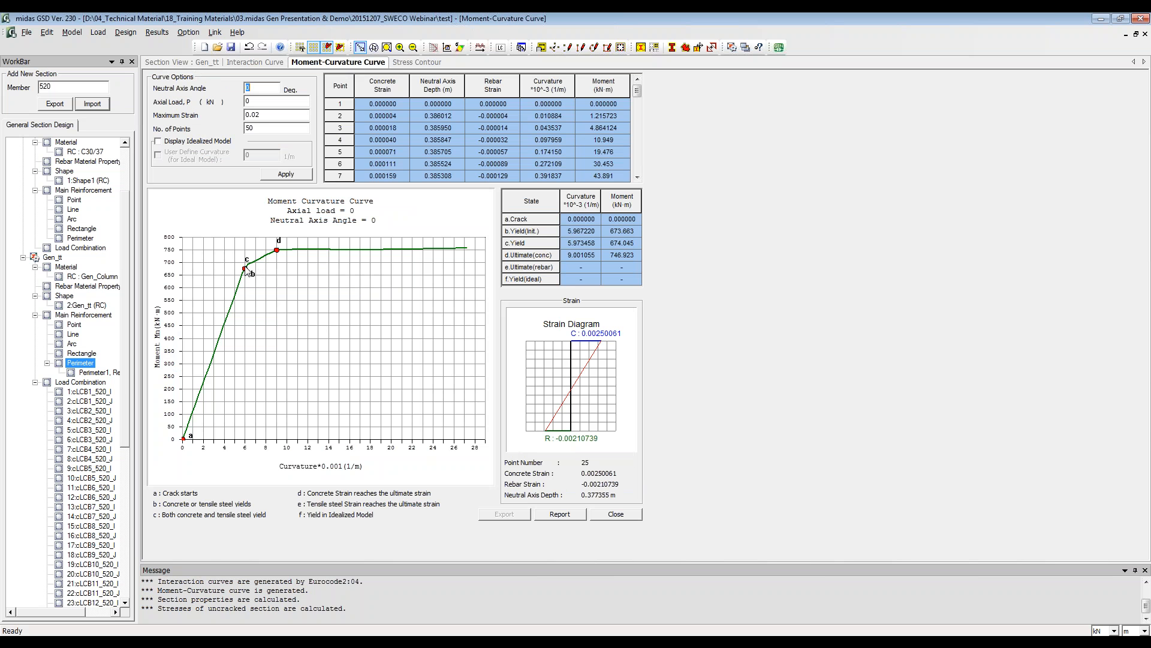
pyautogui.moveTo(280, 253)
pyautogui.click(183, 142)
pyautogui.click(285, 175)
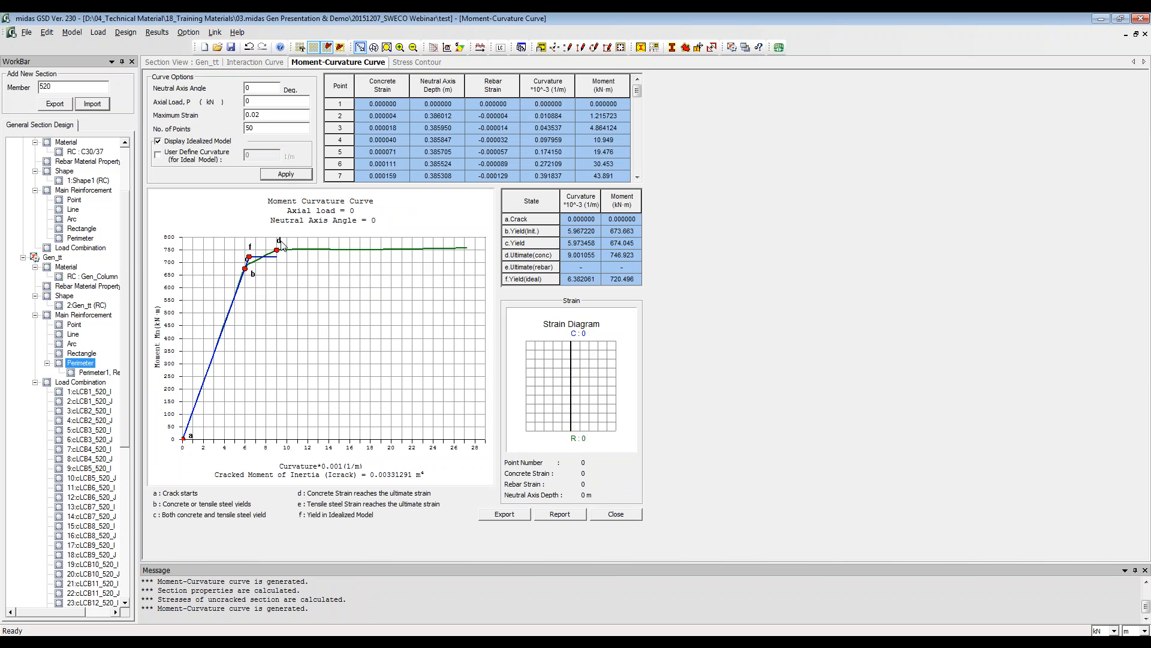
# Step: Inspect the uncracked stress contour of Gen_tt for cLCB1_520_J and cLCB2_520_I, briefly showing the concrete mesh
pyautogui.click(420, 62)
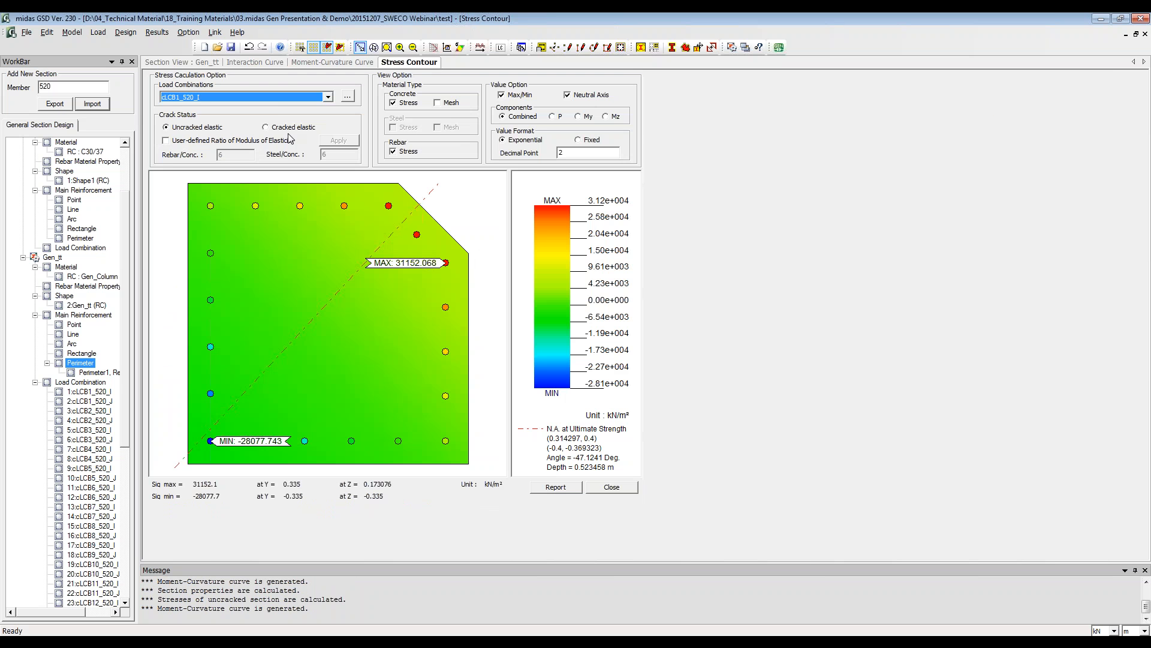
pyautogui.click(274, 99)
pyautogui.click(261, 116)
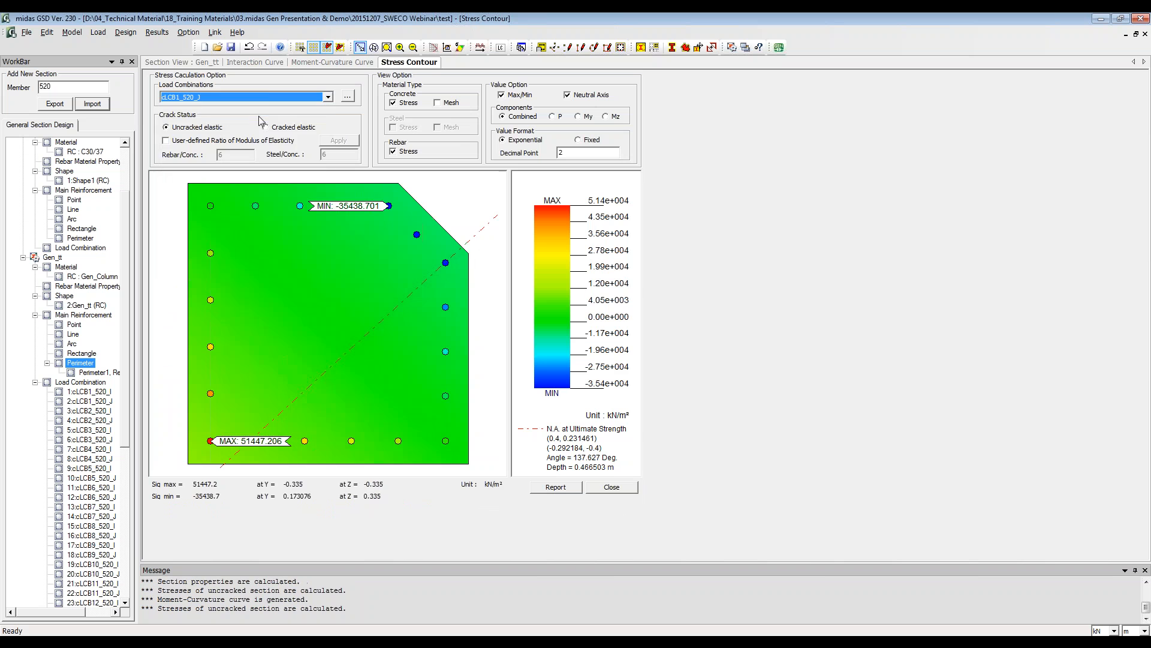
pyautogui.click(268, 97)
pyautogui.click(253, 115)
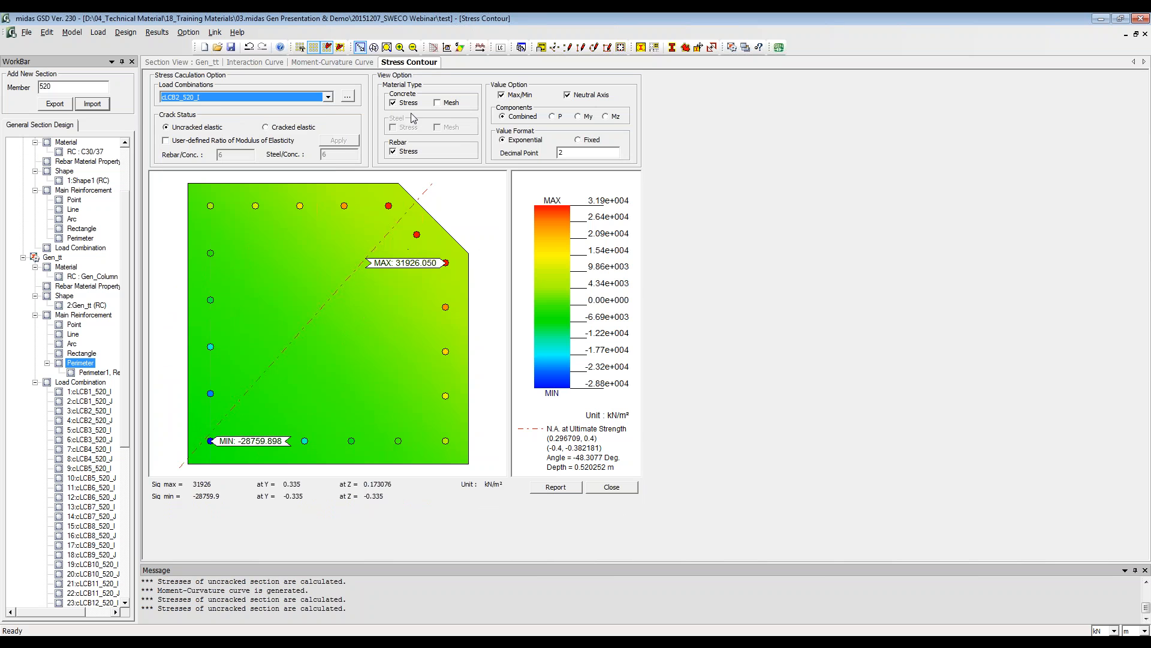
pyautogui.click(437, 103)
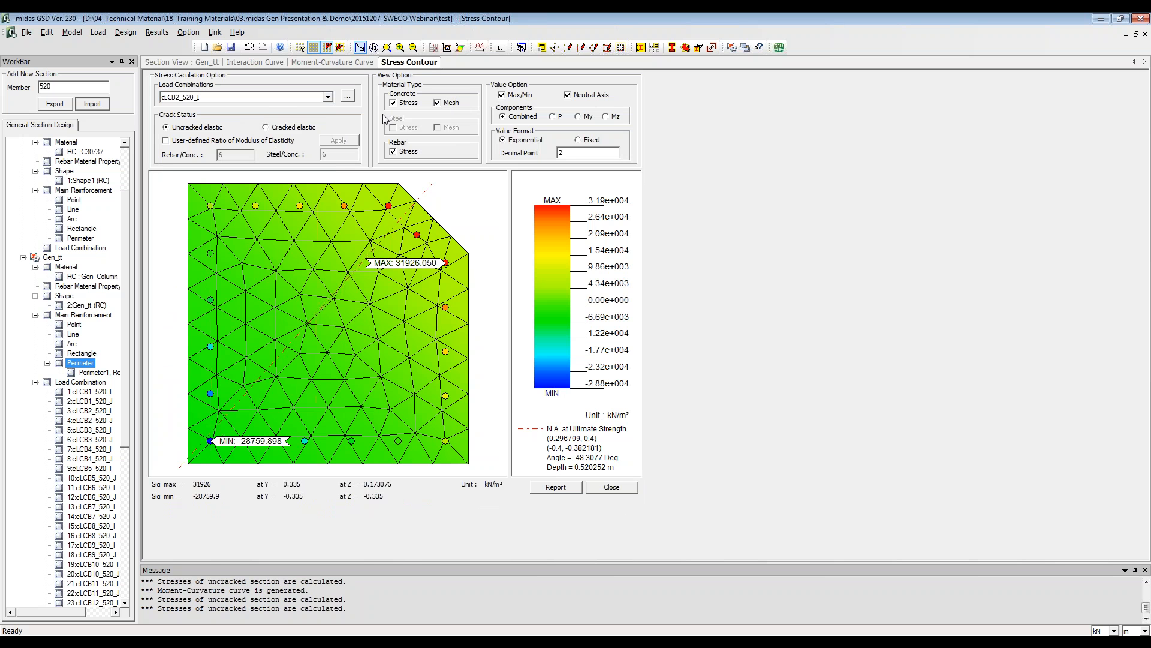
pyautogui.click(444, 103)
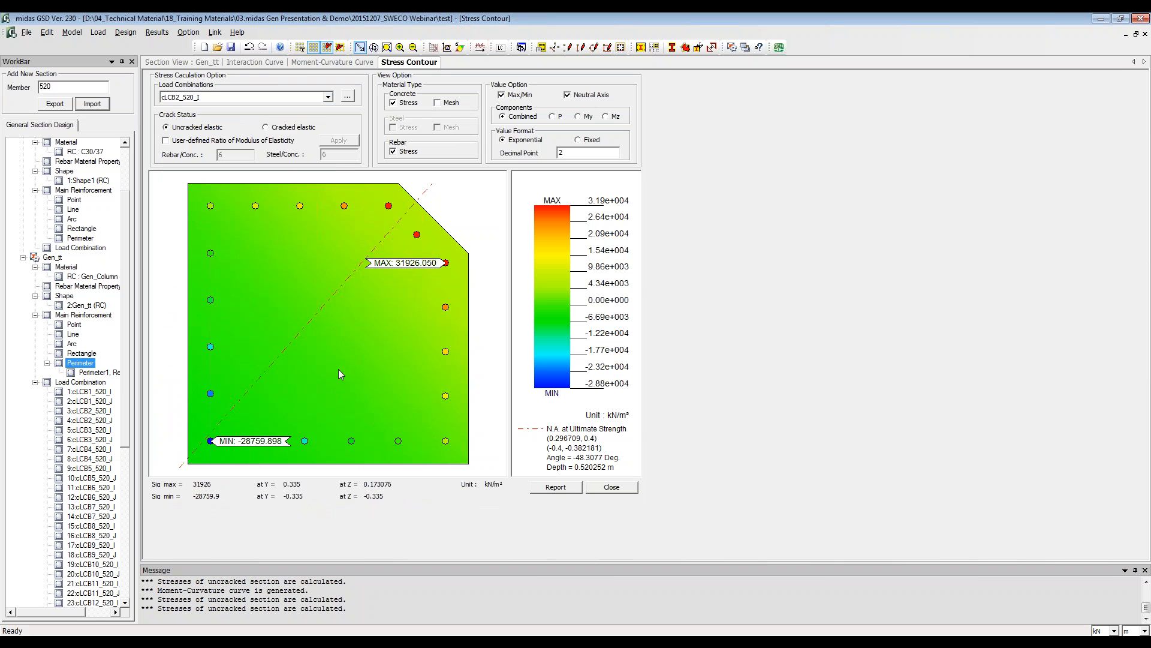
# Step: Review the available design codes and the Eurocode2:04 partial safety factors, and leave the settings without changes
pyautogui.click(188, 32)
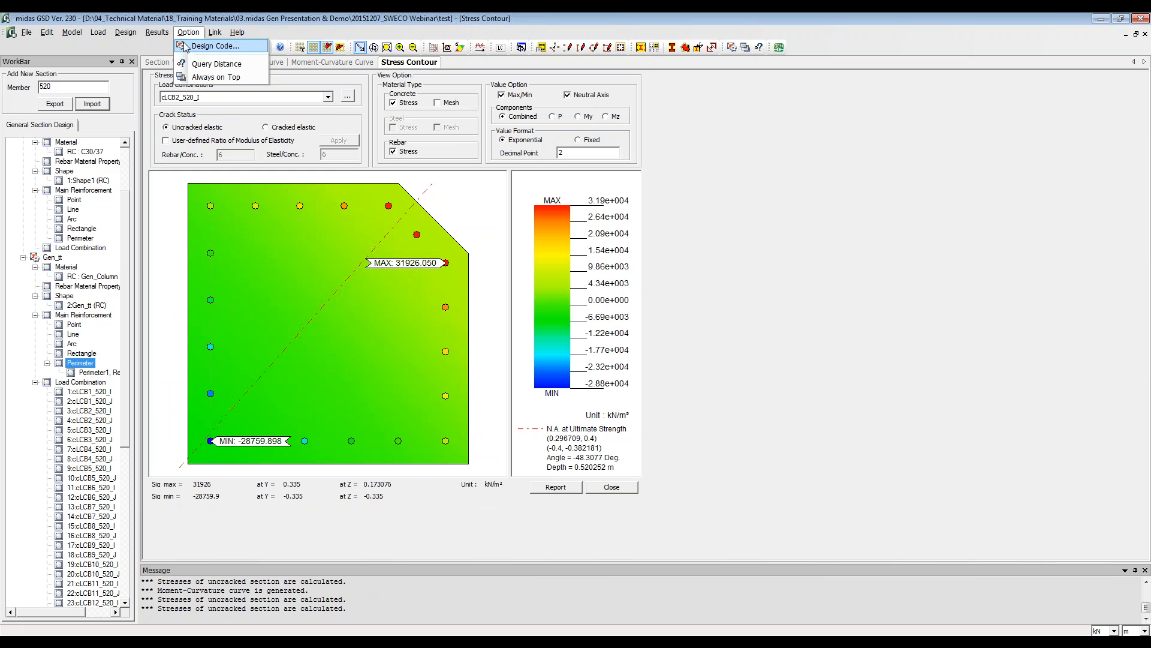
pyautogui.click(213, 46)
pyautogui.moveTo(578, 270); pyautogui.dragTo(773, 204)
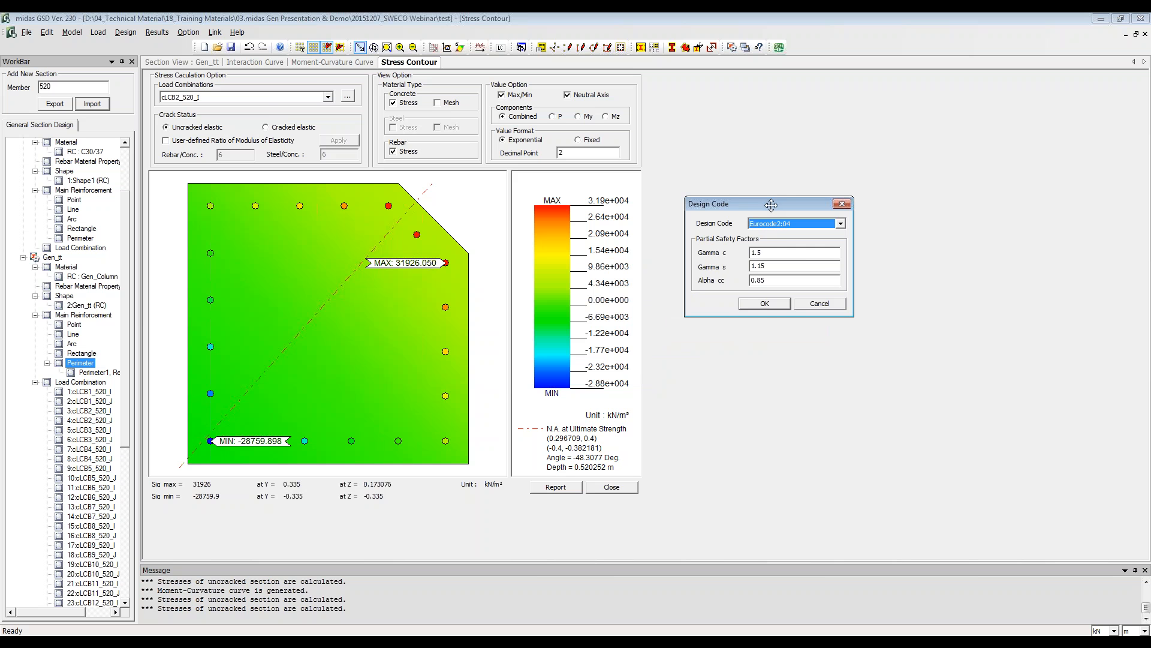
pyautogui.click(774, 224)
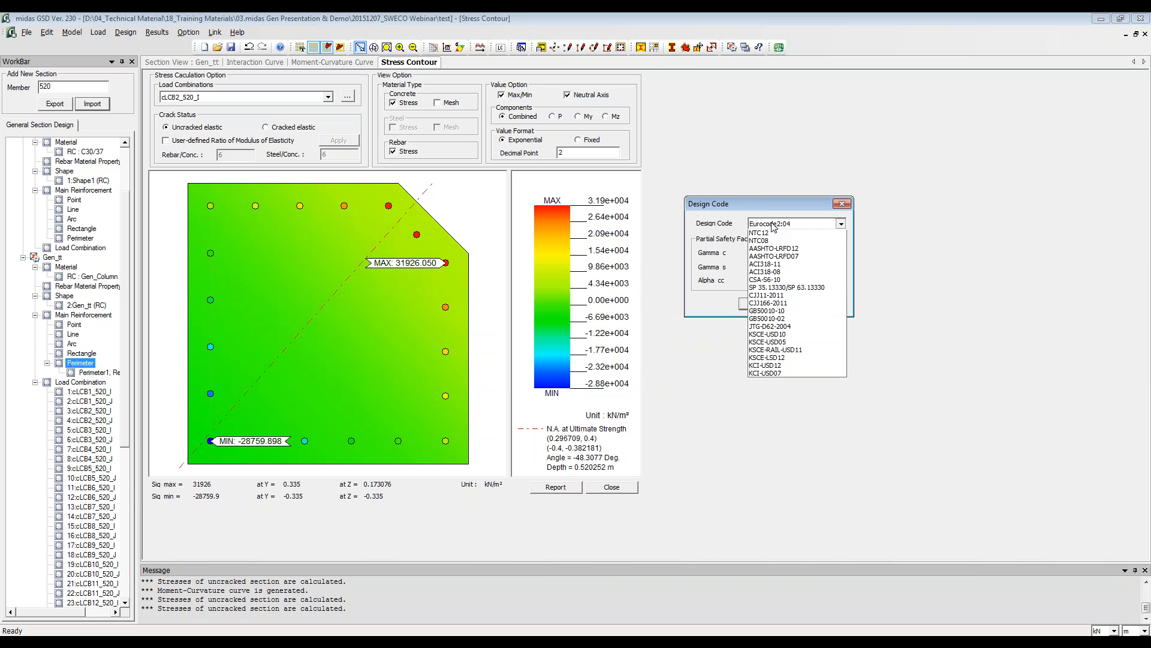
pyautogui.click(774, 225)
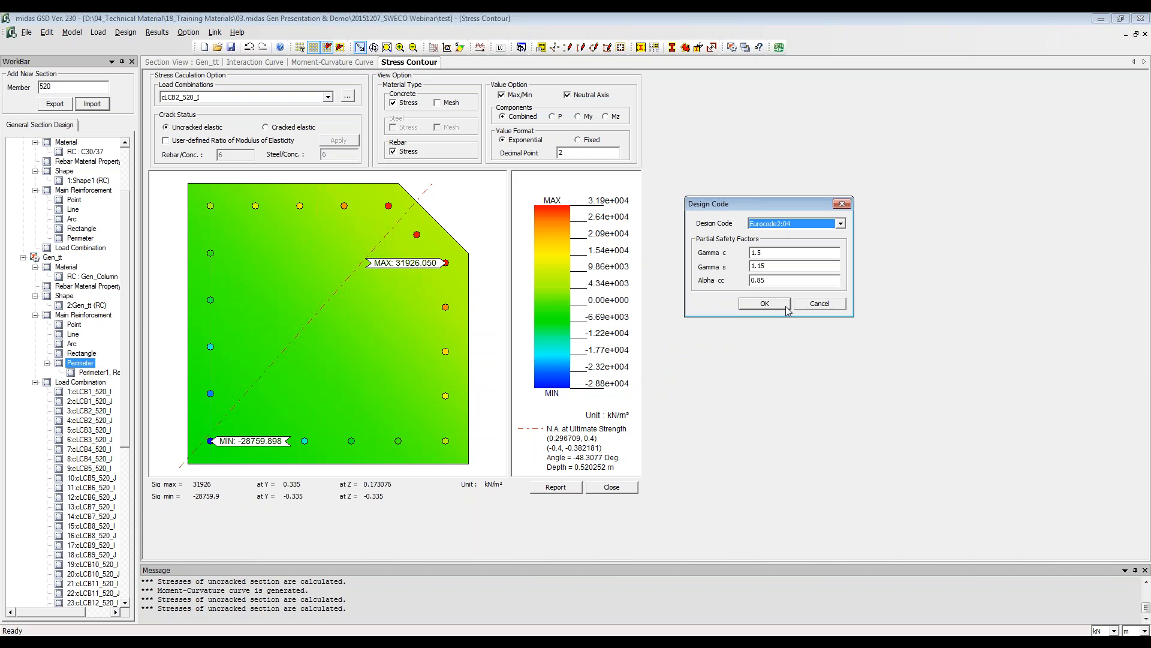
pyautogui.click(782, 268)
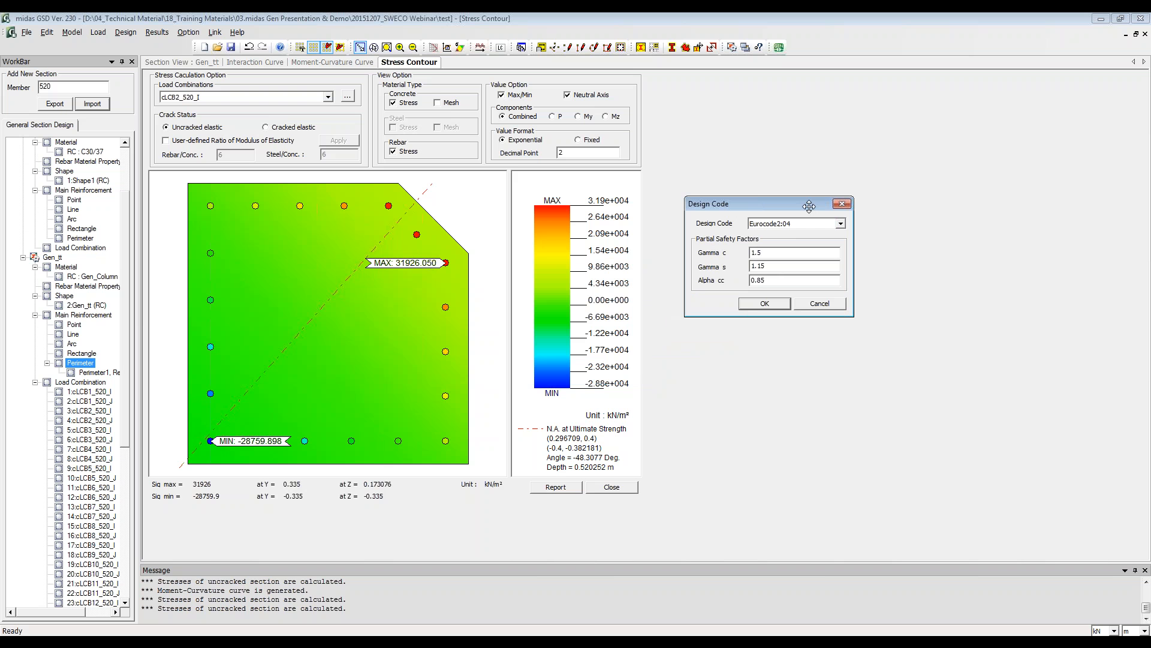
pyautogui.click(819, 304)
# Step: Show the concrete mesh on the cLCB2_520_I stress contour again and switch it back off
pyautogui.click(438, 104)
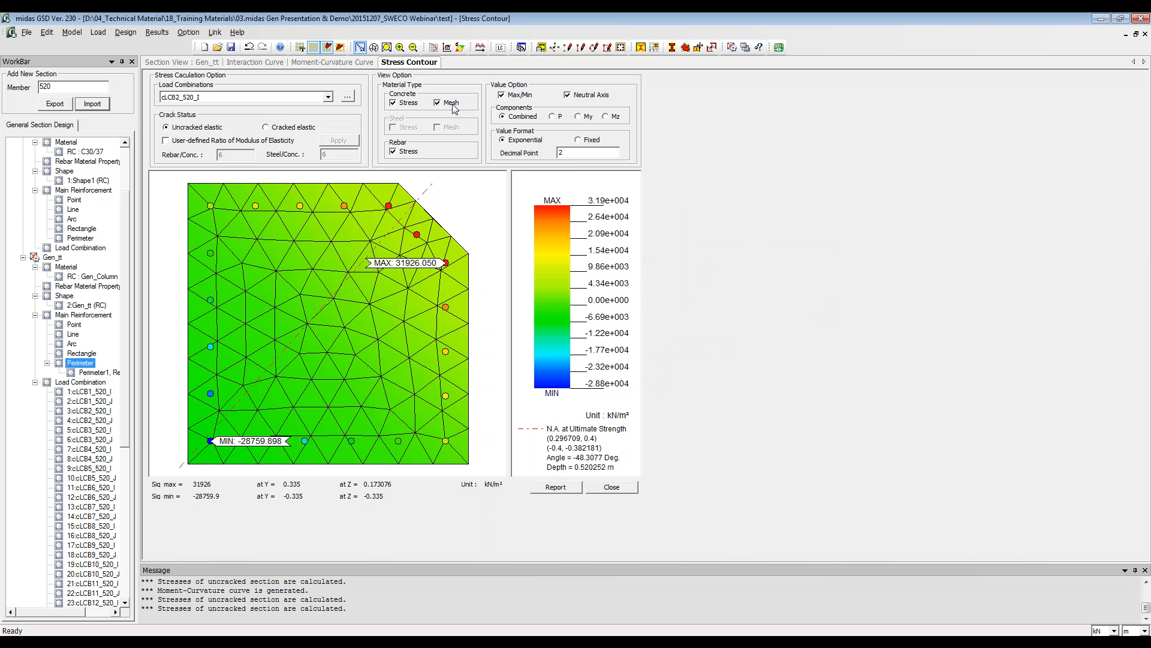
pyautogui.click(451, 103)
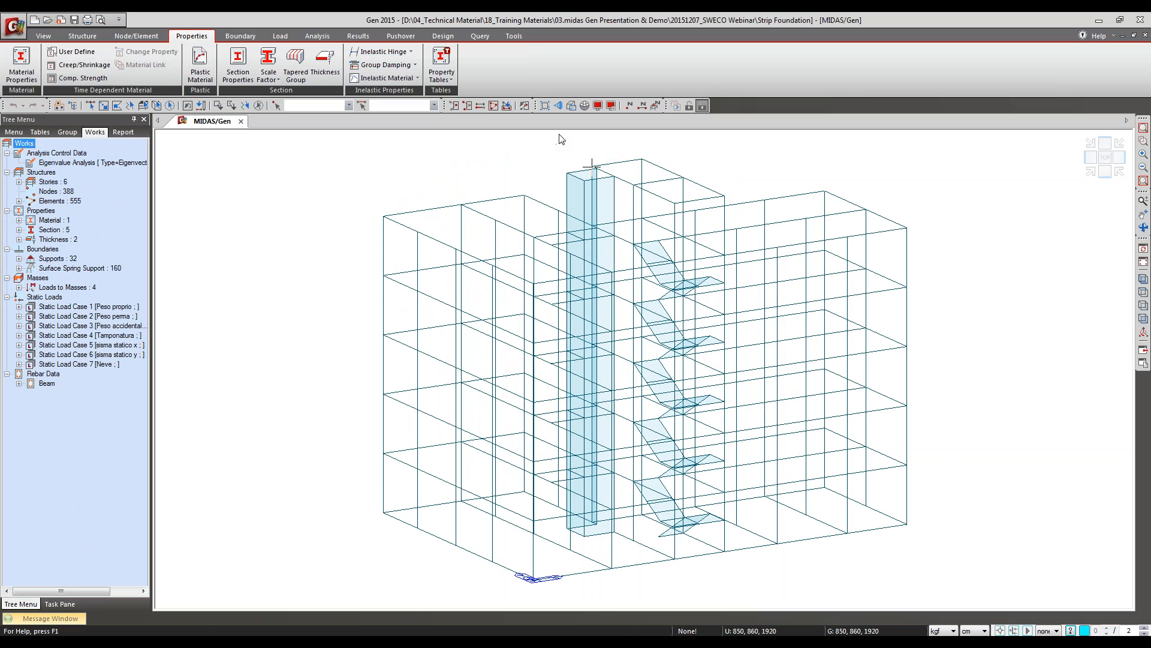
# Step: Switch to the Strip Foundation model in midas Gen, render its members as solids, and inspect the foundation and upper frame from several angles
pyautogui.moveTo(570, 151)
pyautogui.click(570, 106)
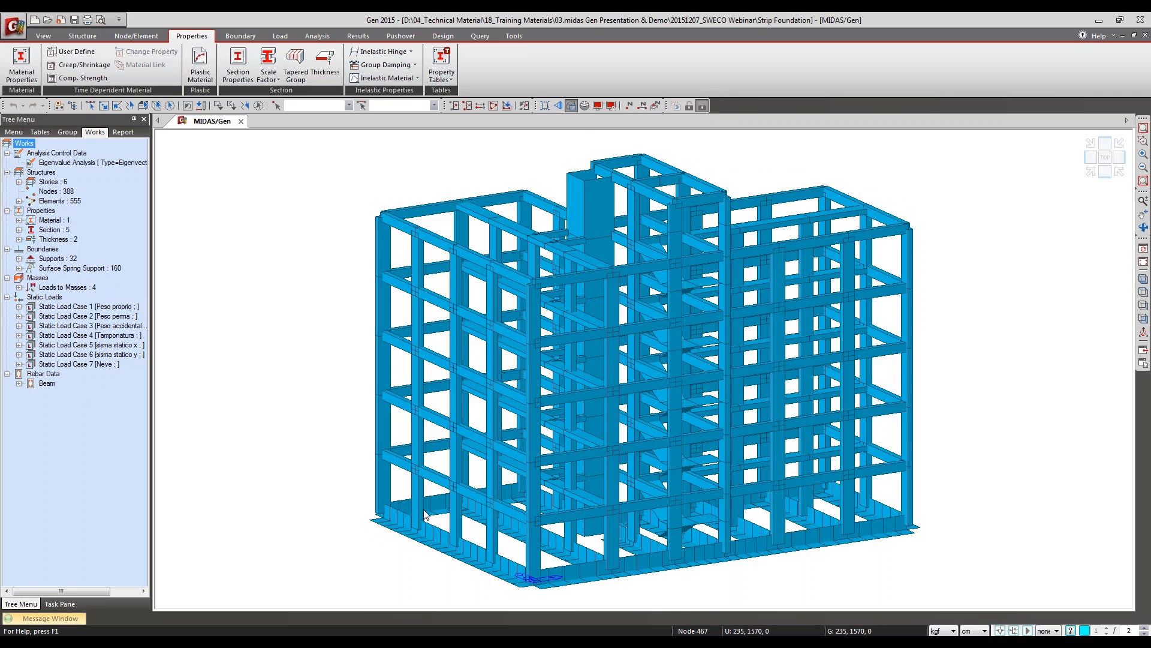
pyautogui.keyDown('ctrl'); pyautogui.moveTo(424, 515); pyautogui.dragTo(486, 550, button='middle'); pyautogui.keyUp('ctrl')
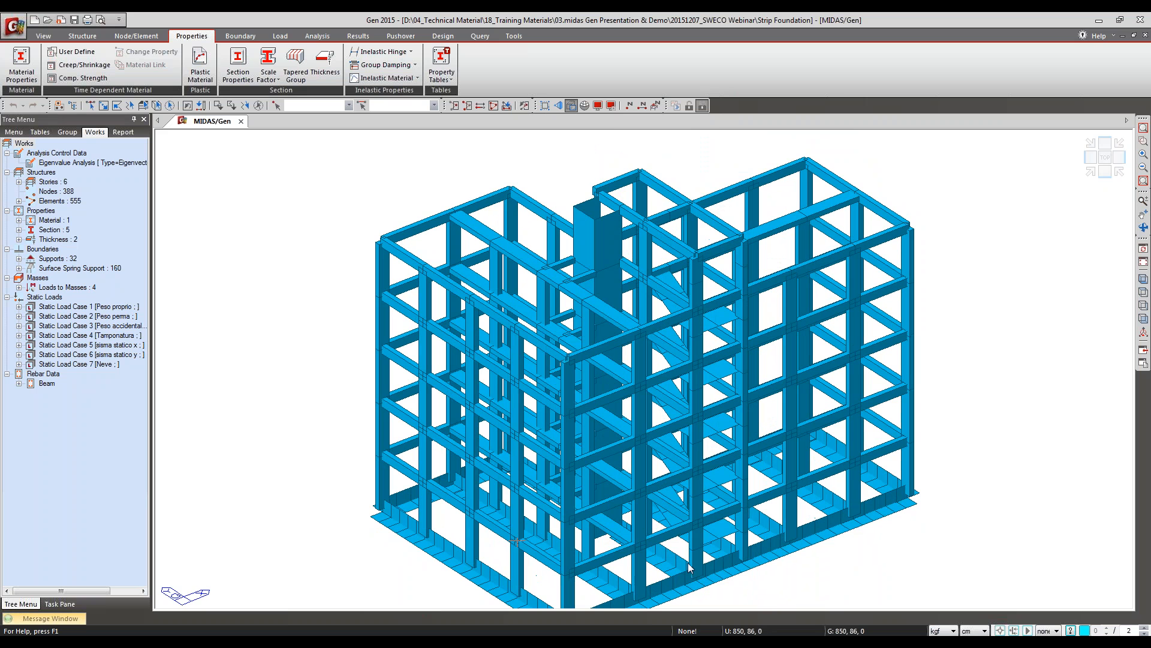
pyautogui.moveTo(718, 566); pyautogui.dragTo(714, 477, button='middle')
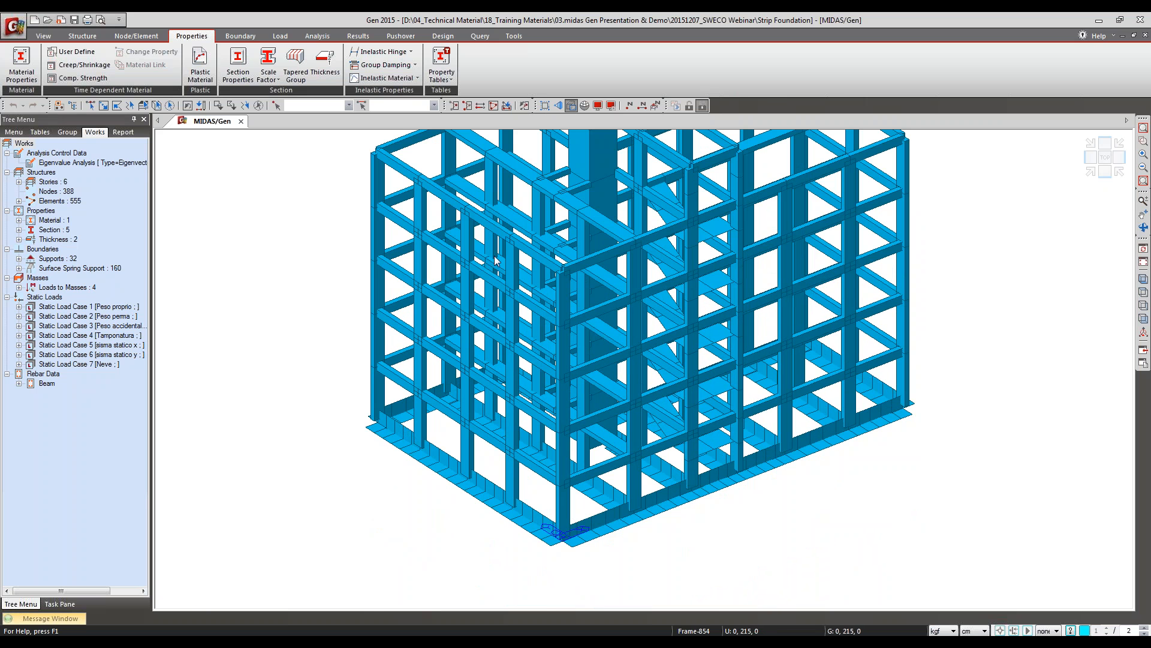
pyautogui.moveTo(494, 257); pyautogui.dragTo(493, 463, button='middle')
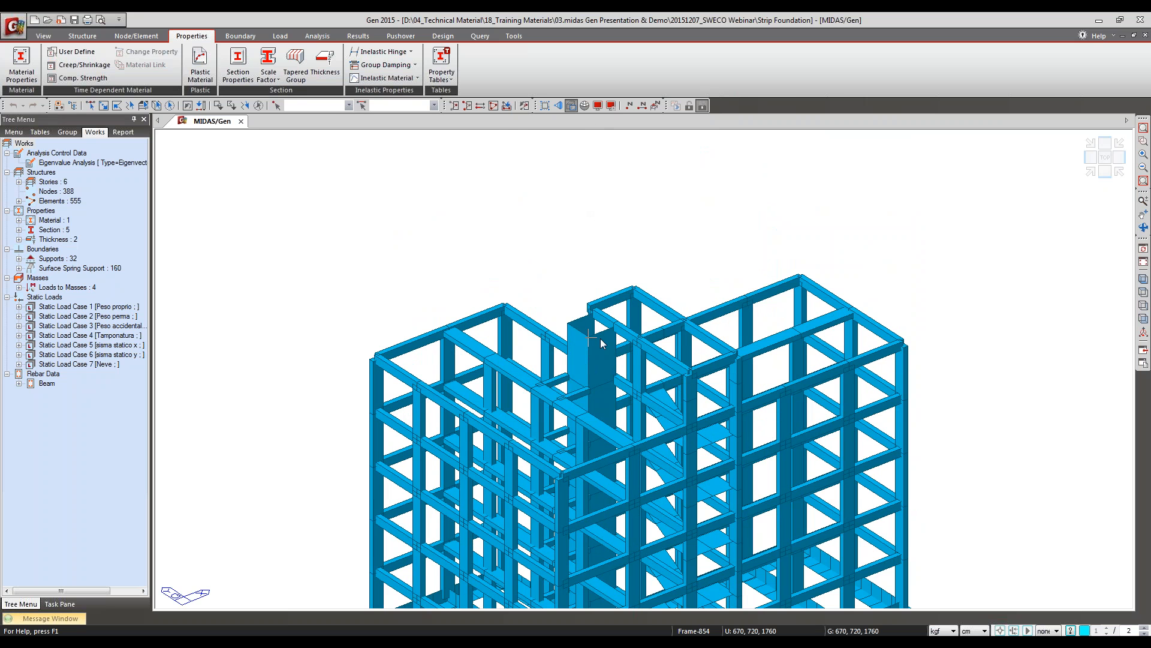
pyautogui.keyDown('ctrl'); pyautogui.moveTo(600, 360); pyautogui.dragTo(603, 397, button='middle'); pyautogui.keyUp('ctrl')
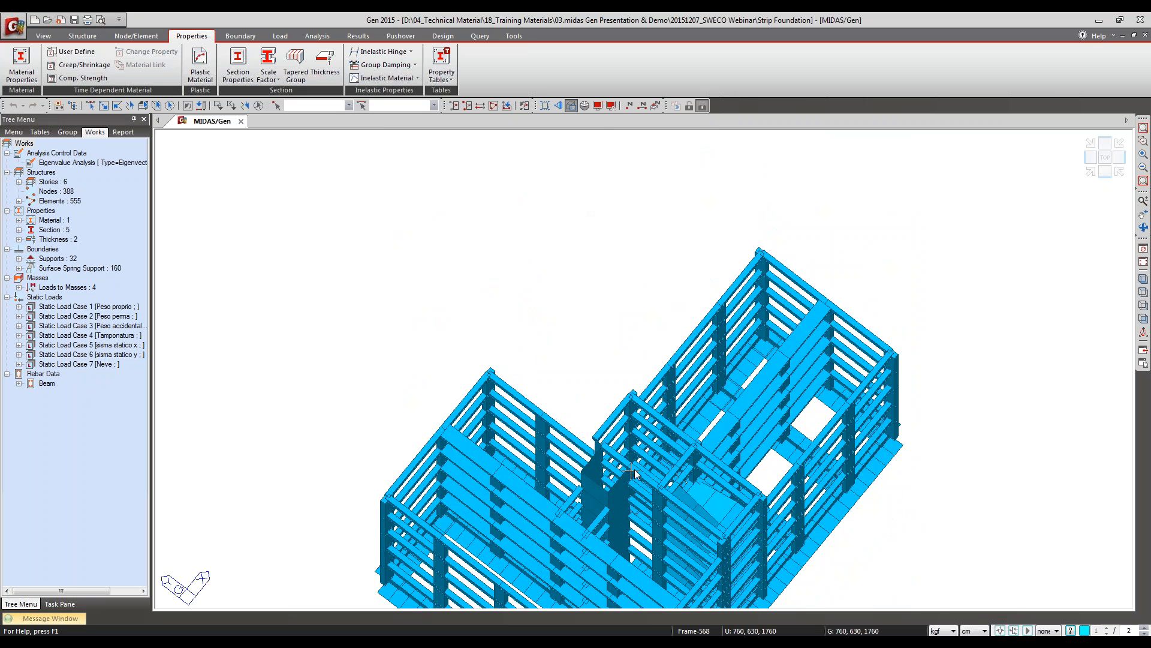
pyautogui.keyDown('ctrl'); pyautogui.moveTo(630, 474); pyautogui.dragTo(619, 344, button='middle'); pyautogui.keyUp('ctrl')
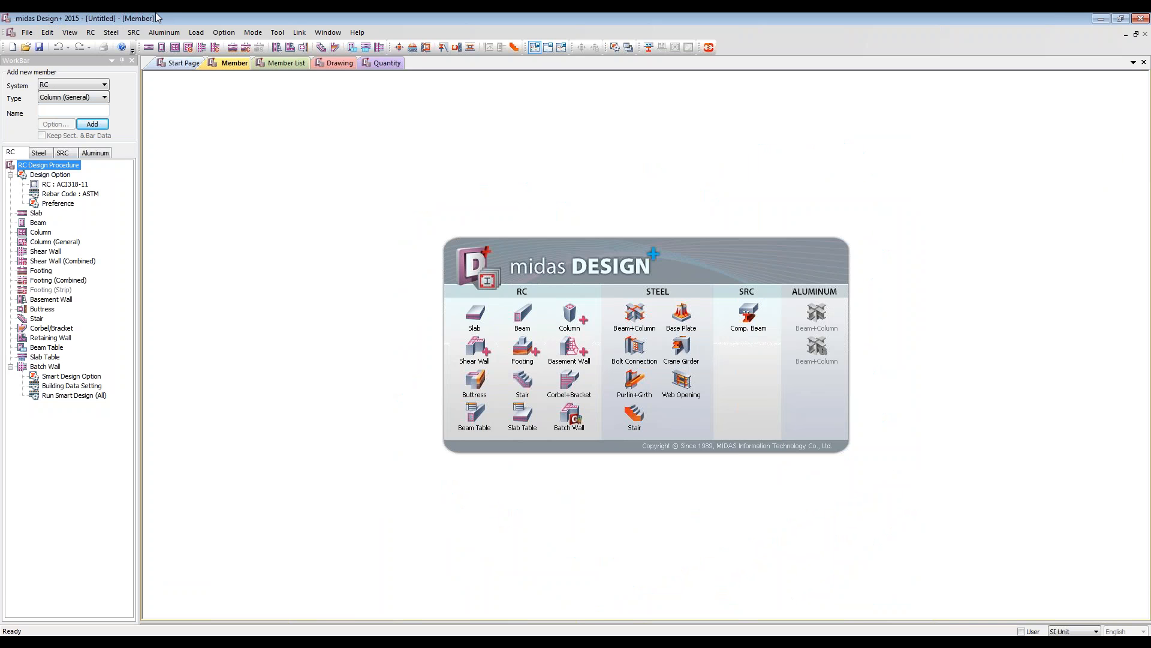
# Step: Set the RC design code to Eurocode2:04 in the design options and apply it
pyautogui.click(71, 186)
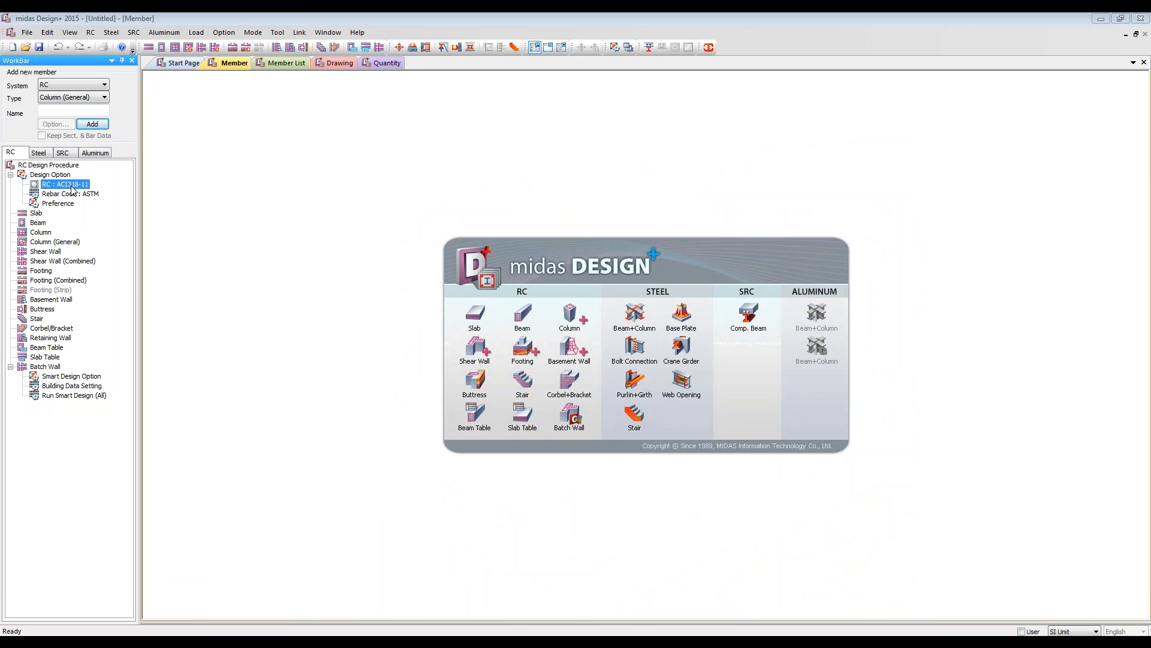
pyautogui.doubleClick(71, 186)
pyautogui.click(599, 349)
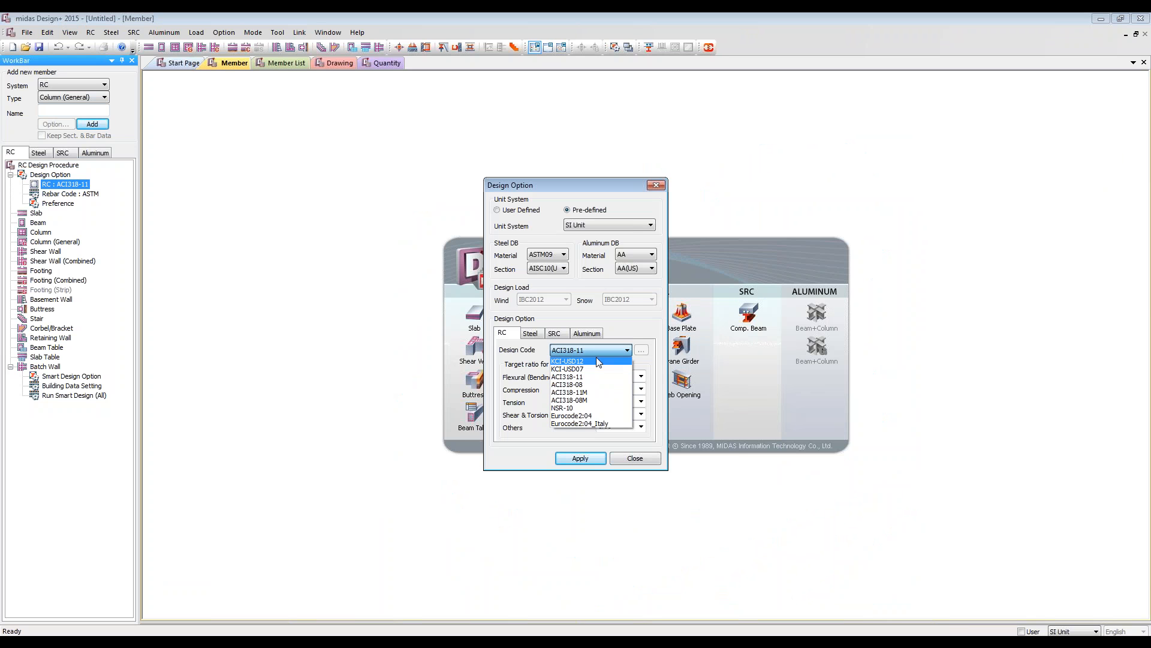
pyautogui.click(587, 416)
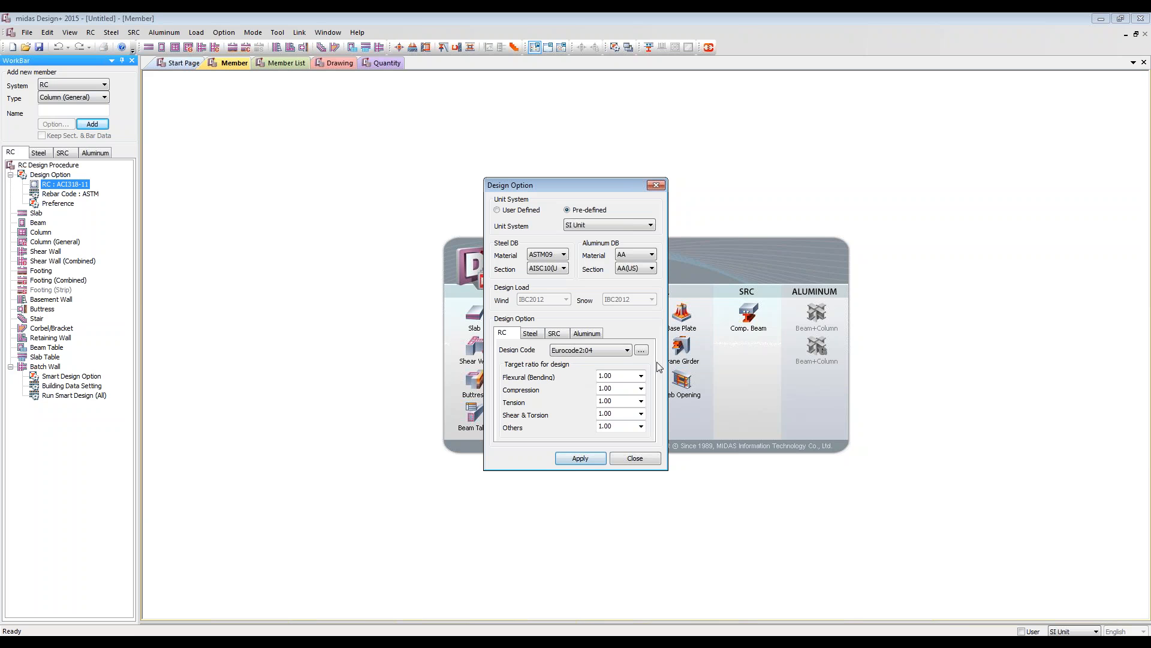
pyautogui.click(574, 462)
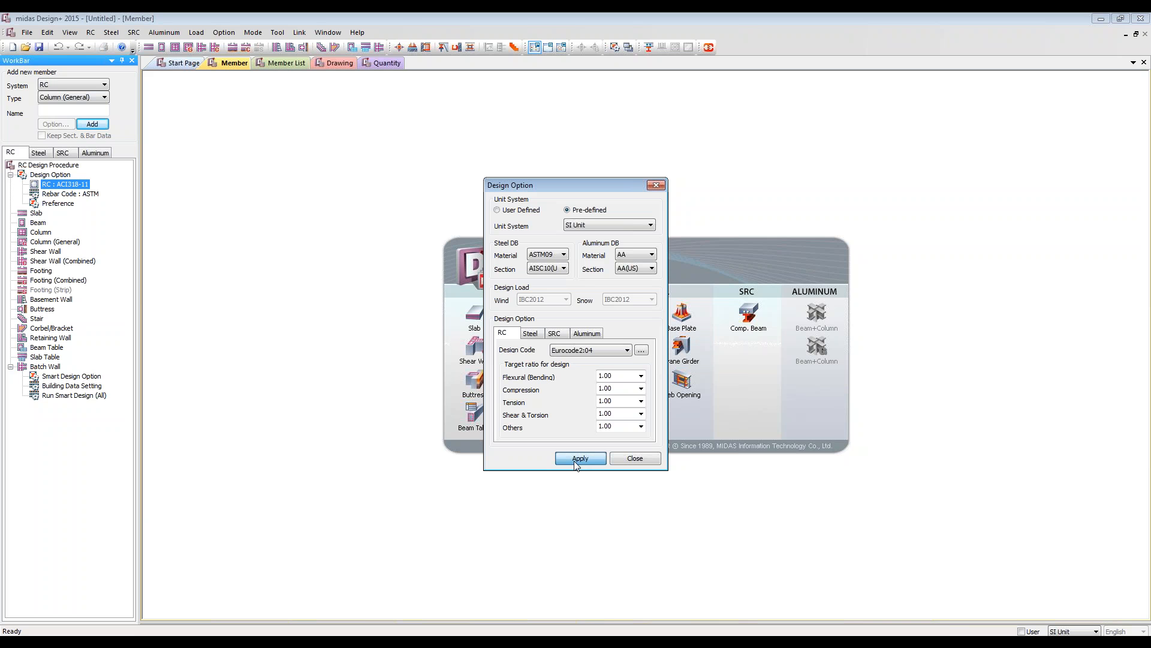
# Step: Change the rebar code to UNI in the rebar options and apply it
pyautogui.click(64, 195)
pyautogui.click(530, 219)
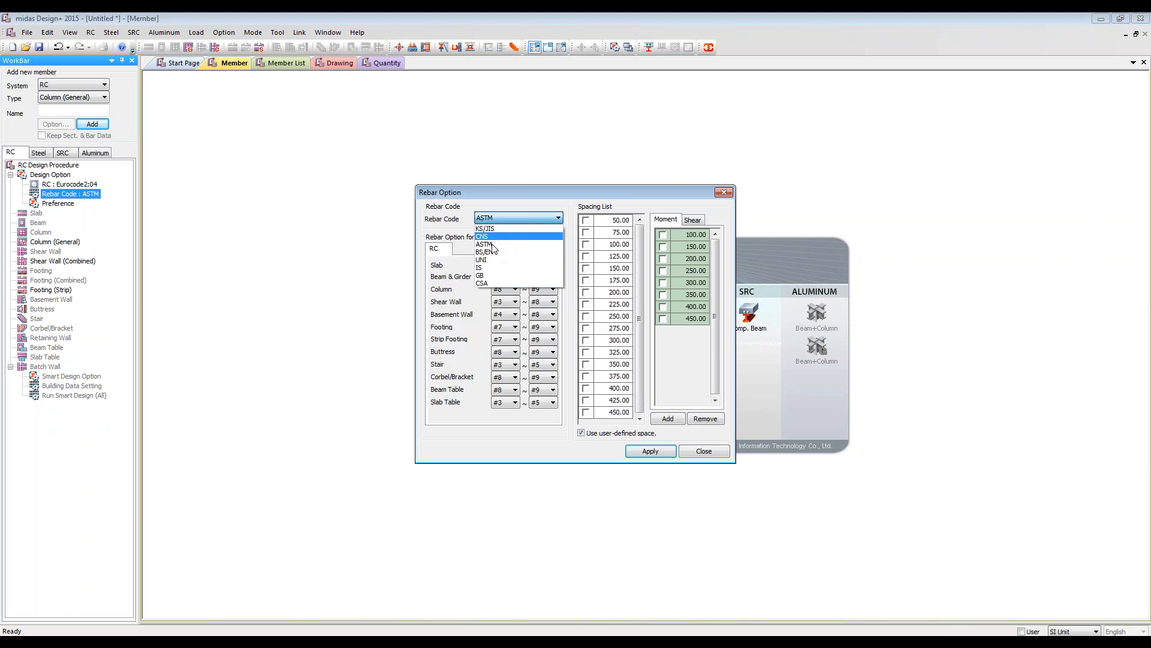
pyautogui.click(489, 260)
pyautogui.click(651, 451)
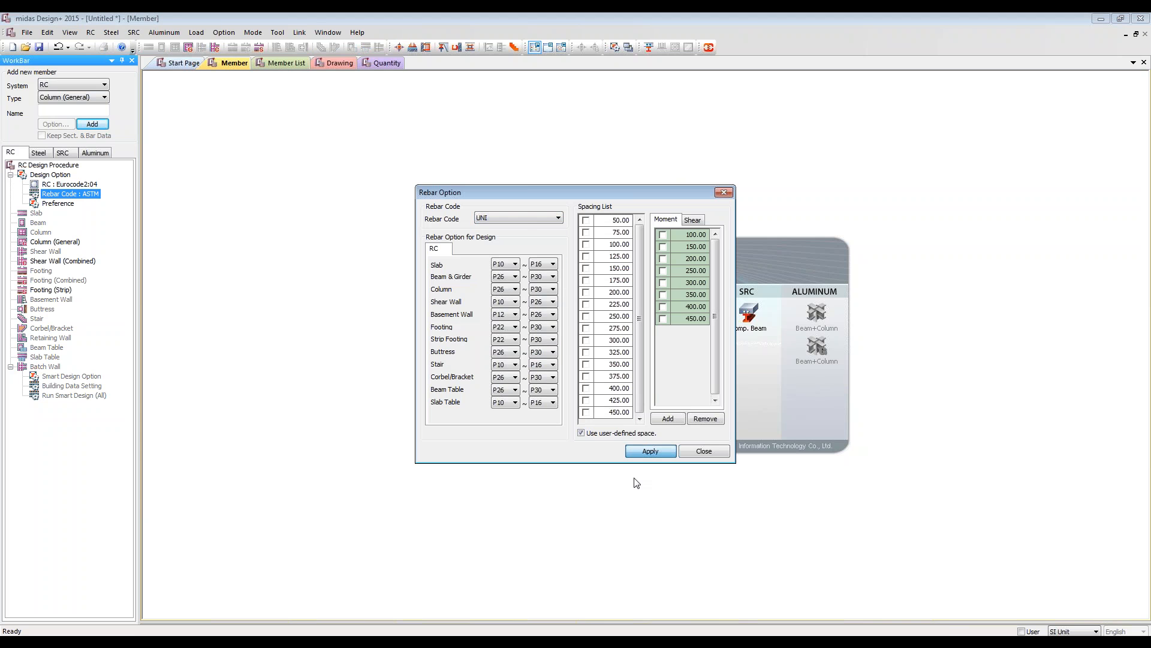
# Step: Review the RC design preferences and enable the Gen/ADS design method for shear walls with Method-2
pyautogui.click(47, 204)
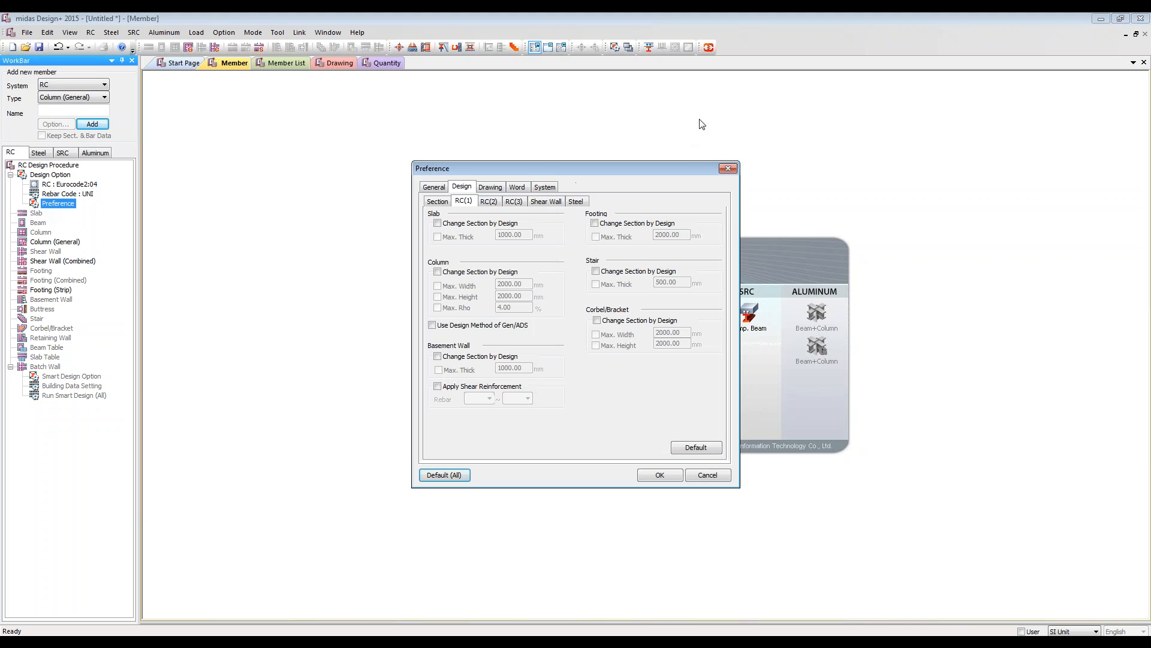
pyautogui.moveTo(685, 169); pyautogui.dragTo(819, 106)
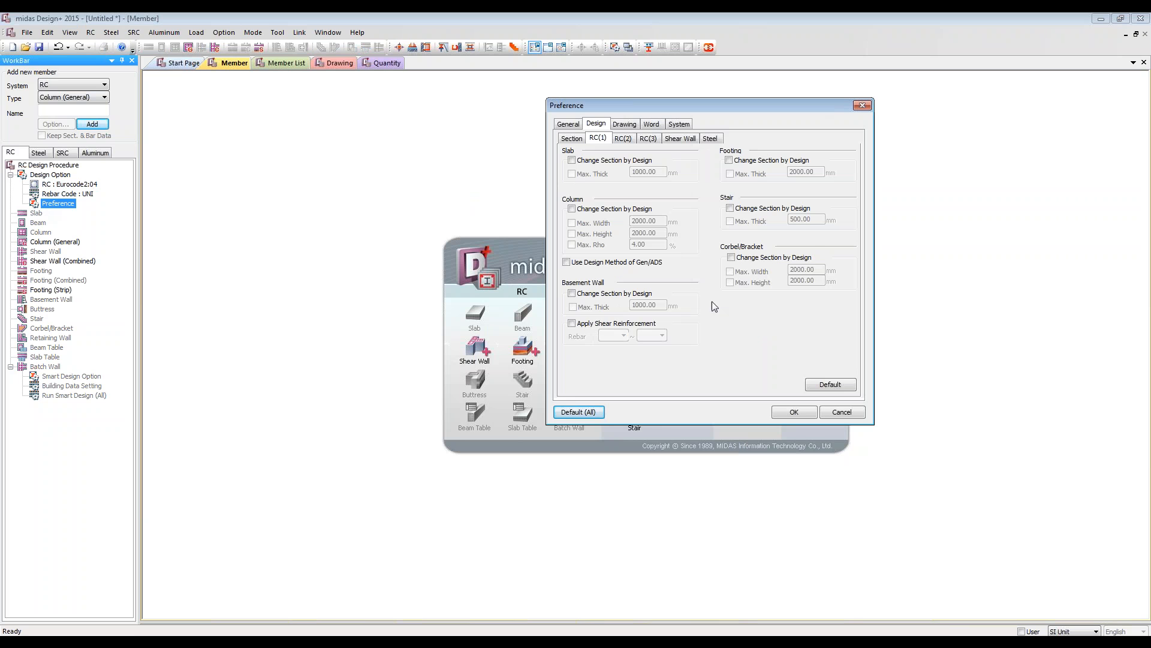
pyautogui.click(624, 138)
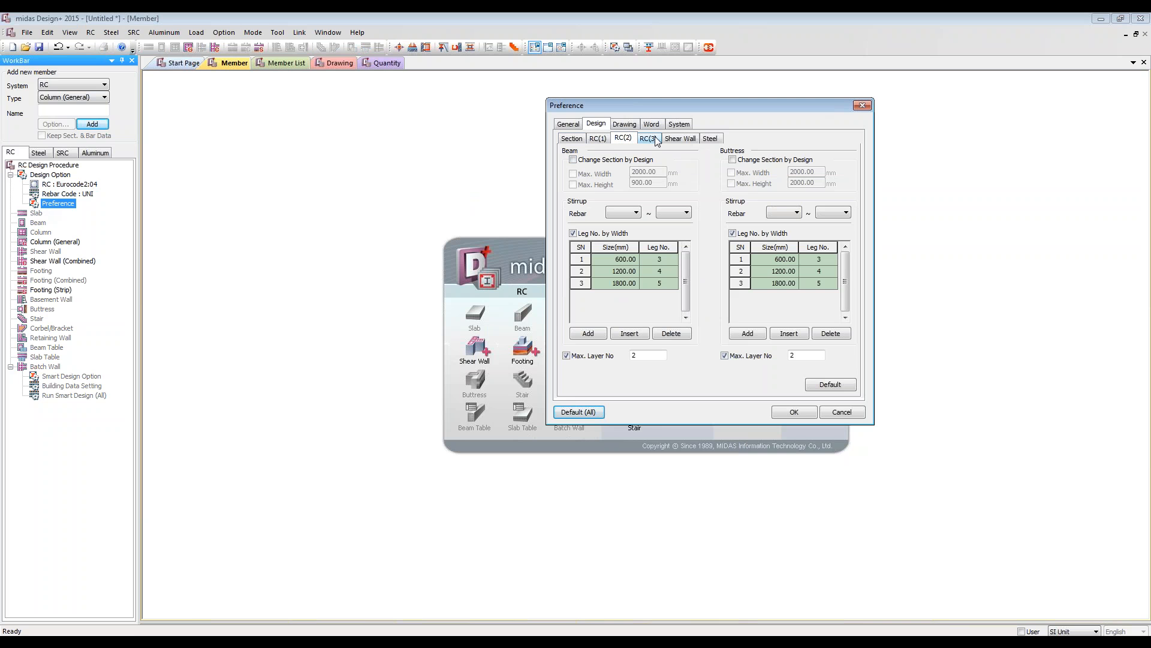
pyautogui.click(656, 140)
pyautogui.click(680, 138)
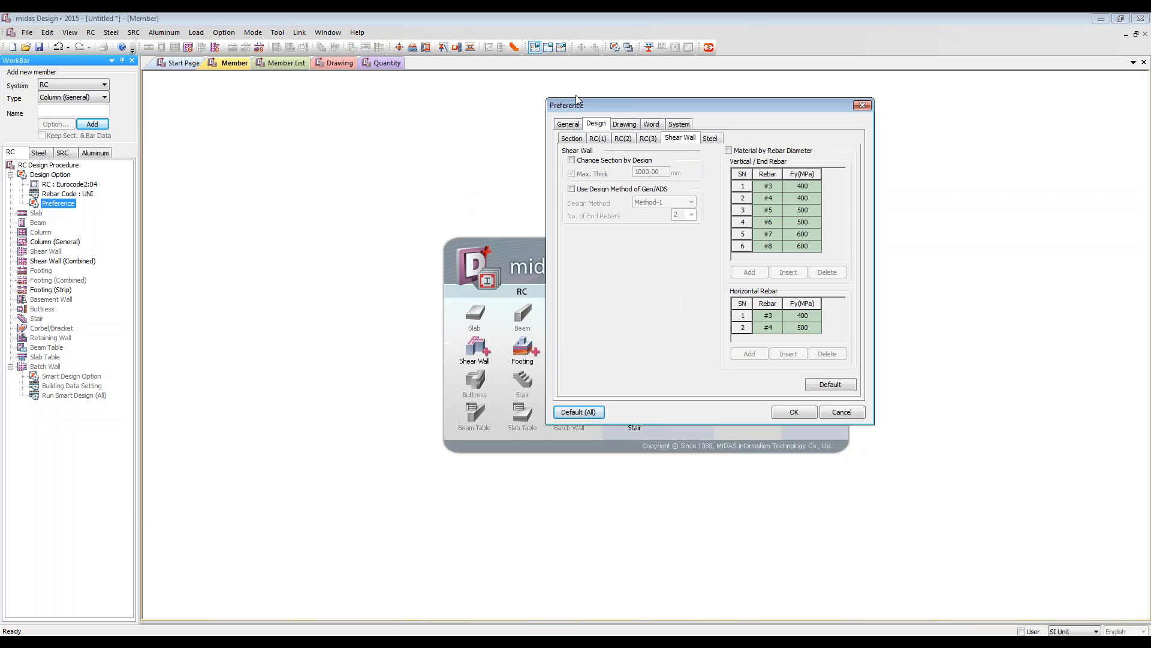
pyautogui.click(647, 190)
pyautogui.click(664, 204)
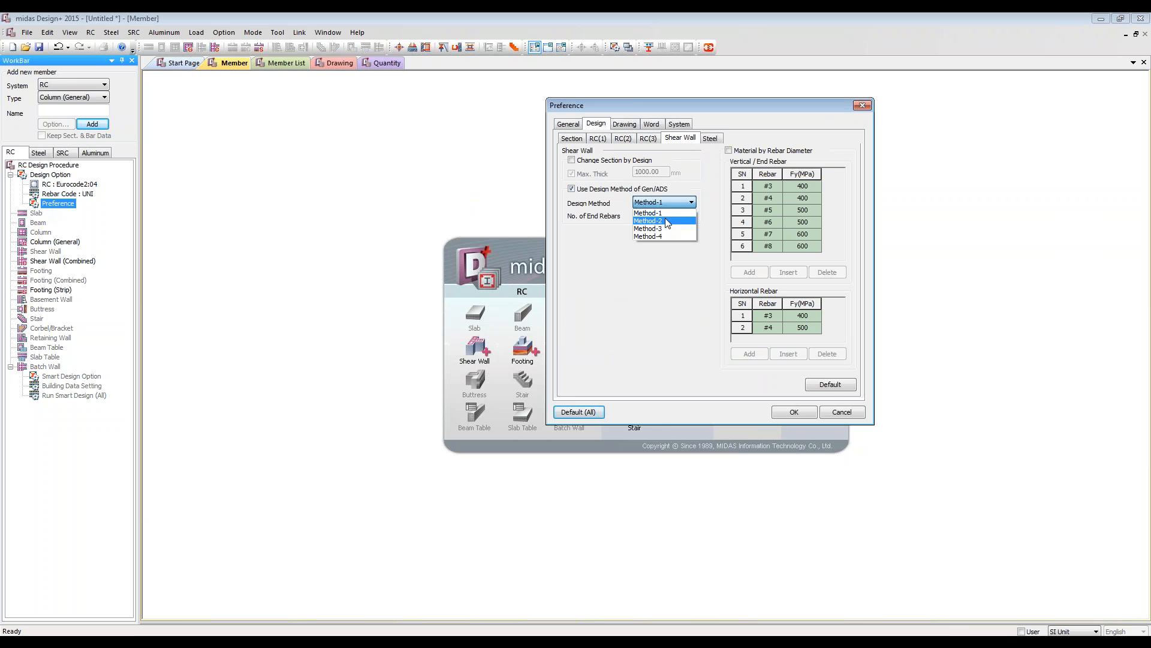
pyautogui.click(665, 217)
pyautogui.click(793, 412)
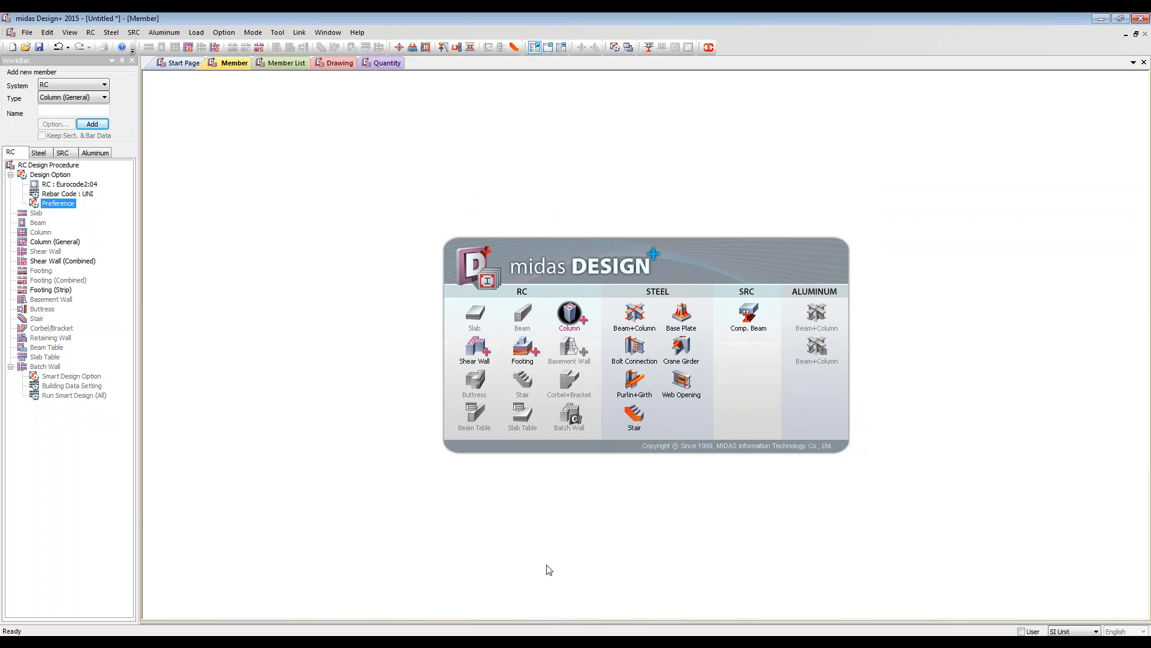
# Step: Review the RC member types available under Eurocode2:04, including the general column, combined shear wall and strip footing
pyautogui.moveTo(463, 643)
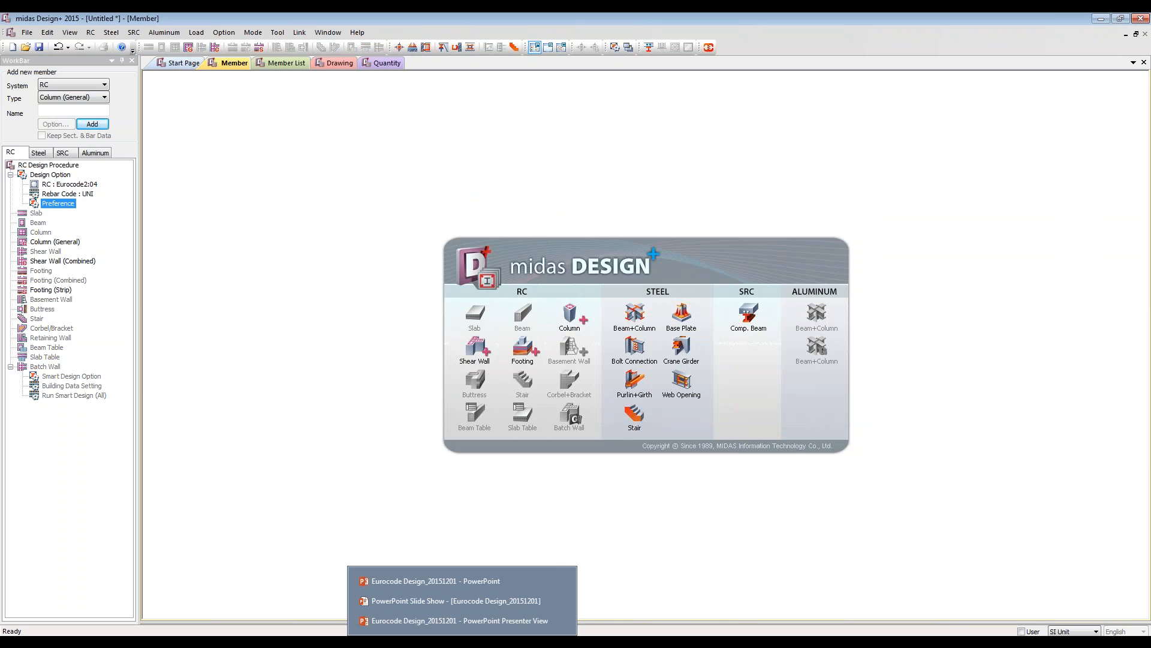
pyautogui.click(575, 321)
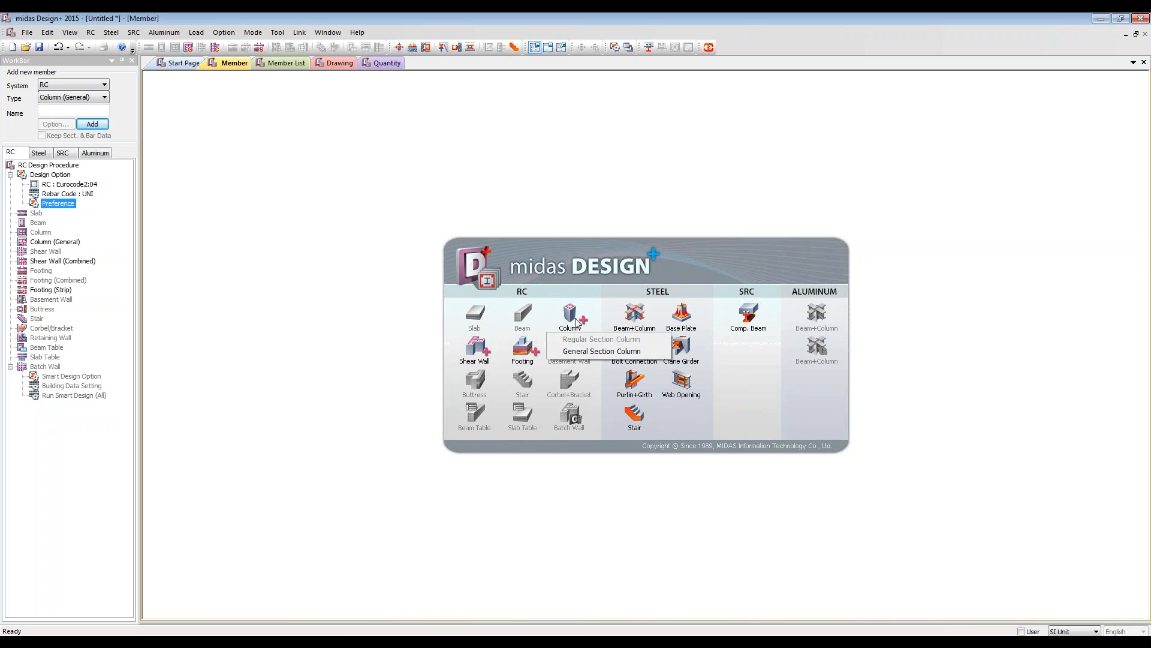
pyautogui.click(335, 363)
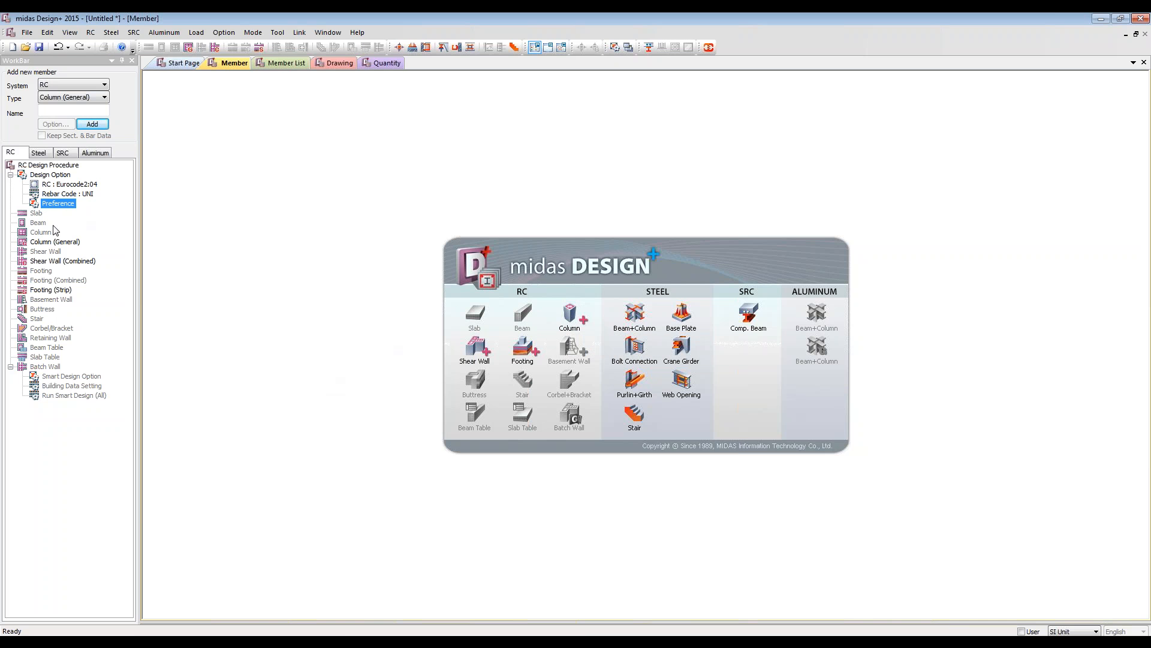
pyautogui.click(43, 242)
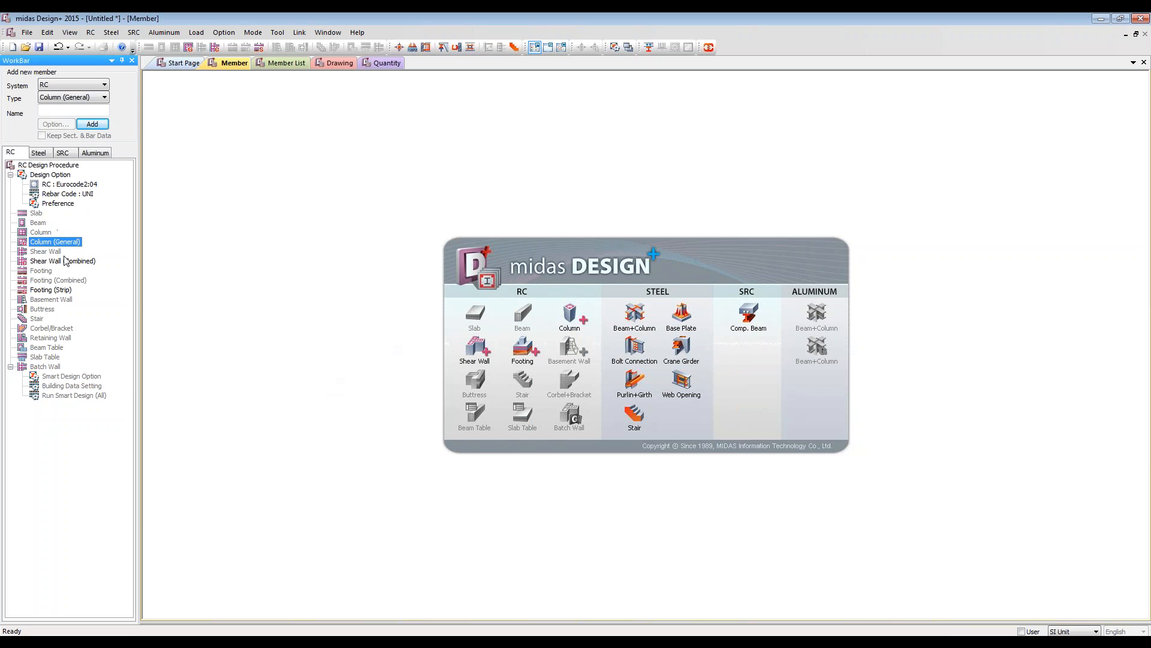
pyautogui.click(56, 262)
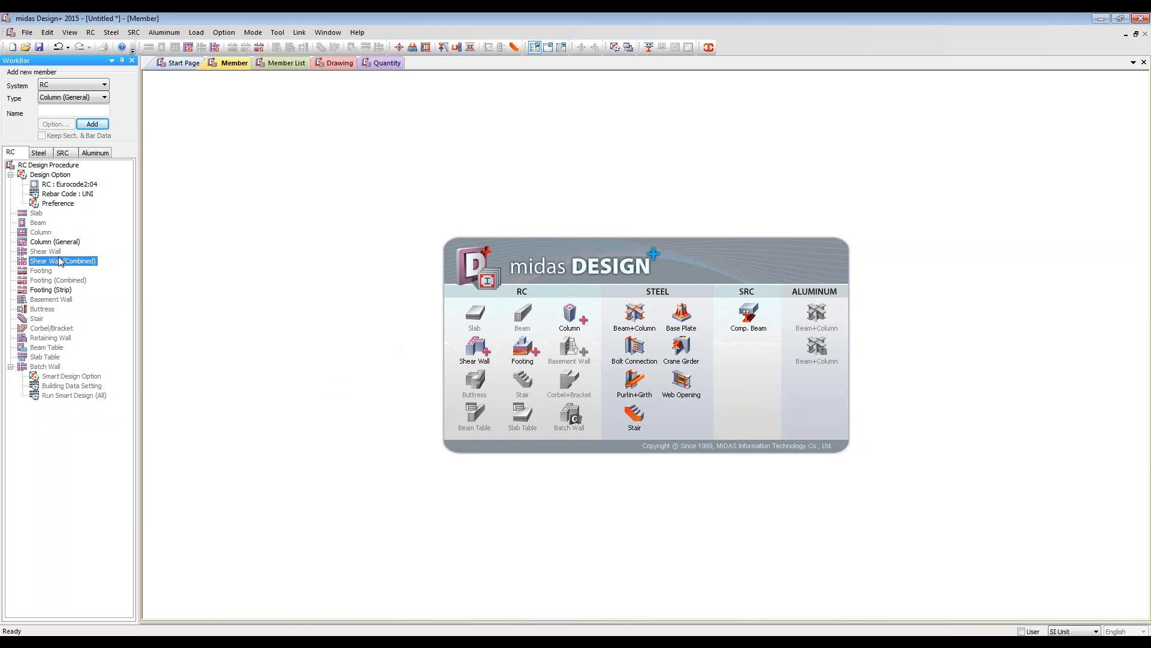
pyautogui.click(52, 291)
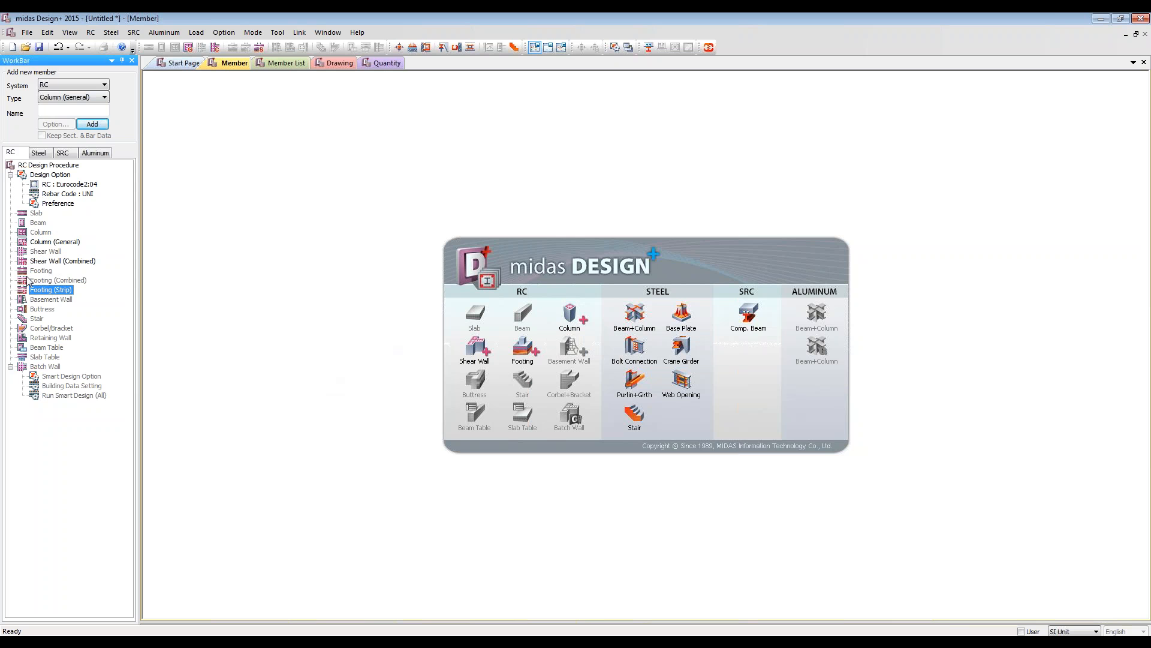
pyautogui.click(165, 329)
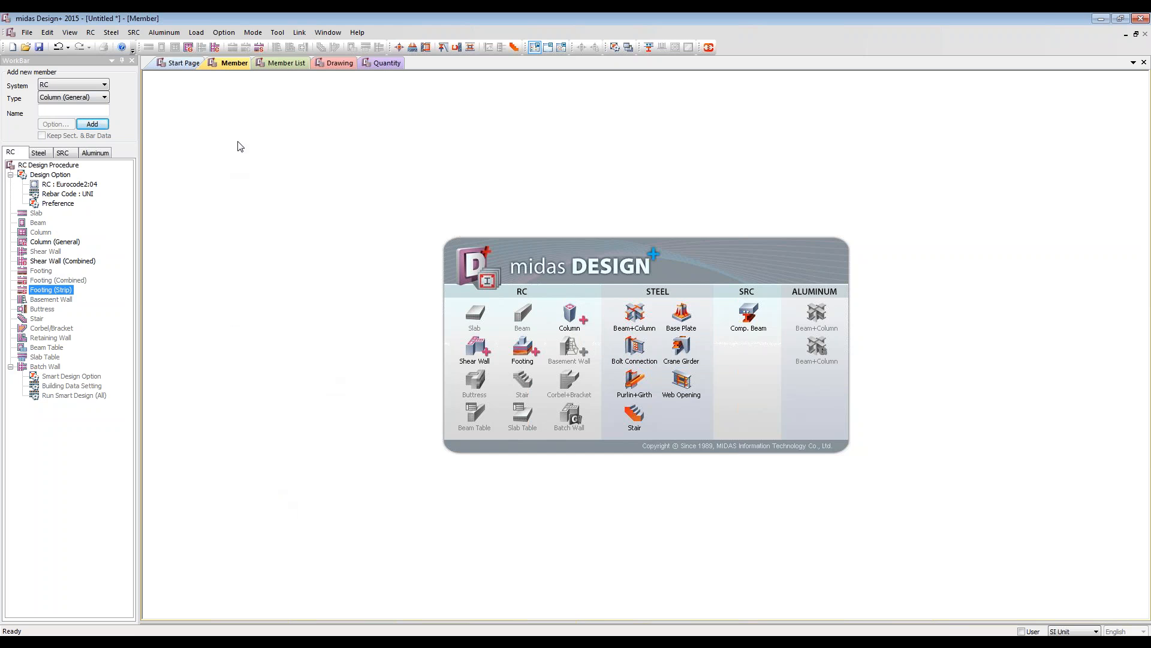
# Step: Start saving the file but cancel it, and add a new RC strip footing member
pyautogui.hotkey('ctrl', 's')
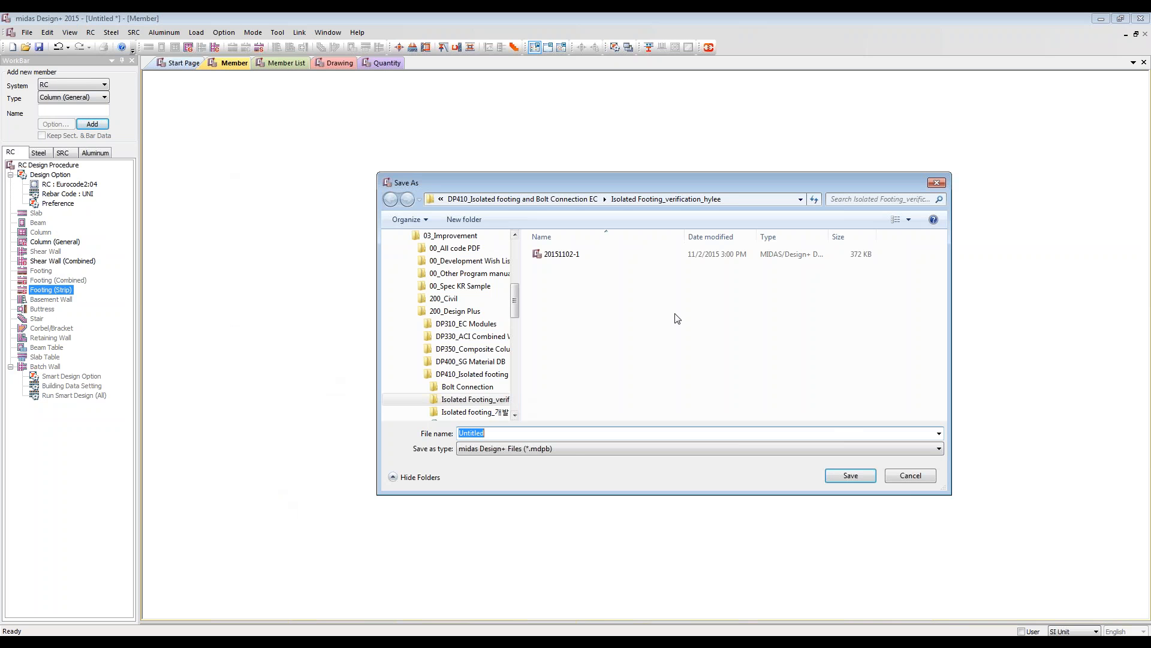
pyautogui.click(912, 477)
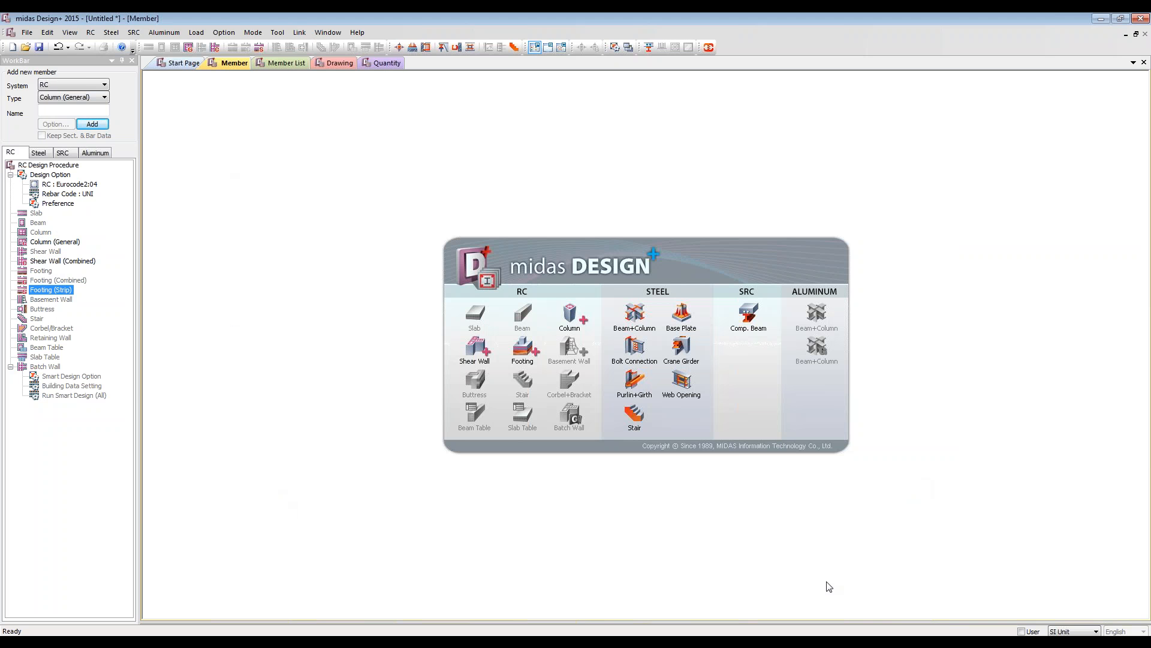
pyautogui.click(534, 354)
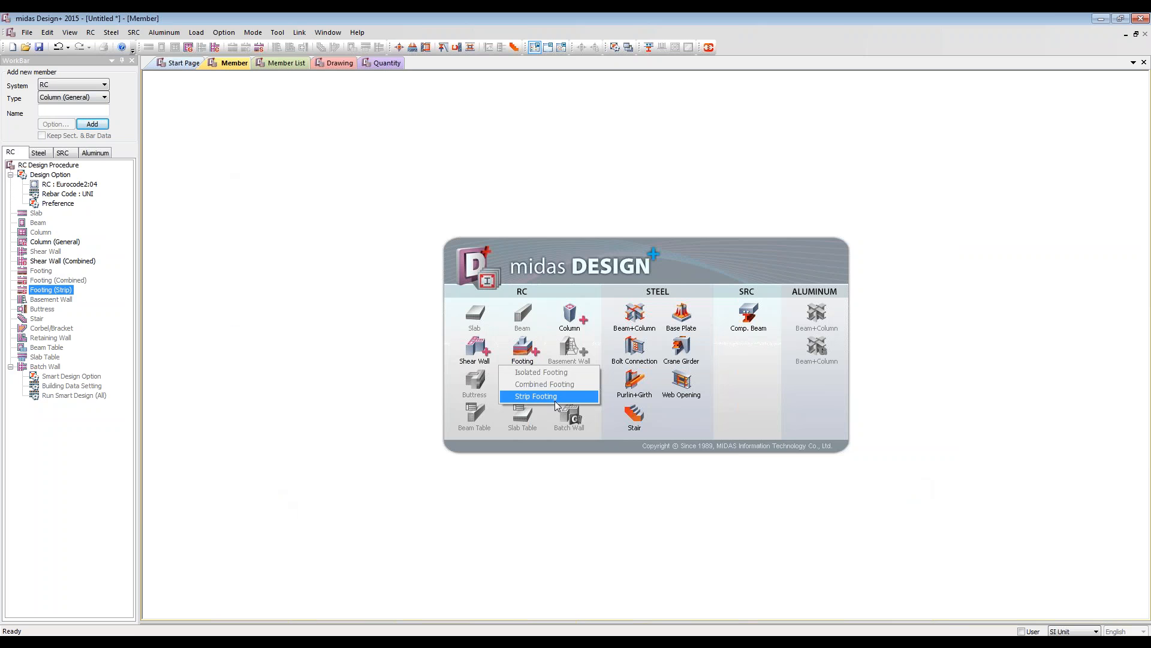
pyautogui.click(555, 400)
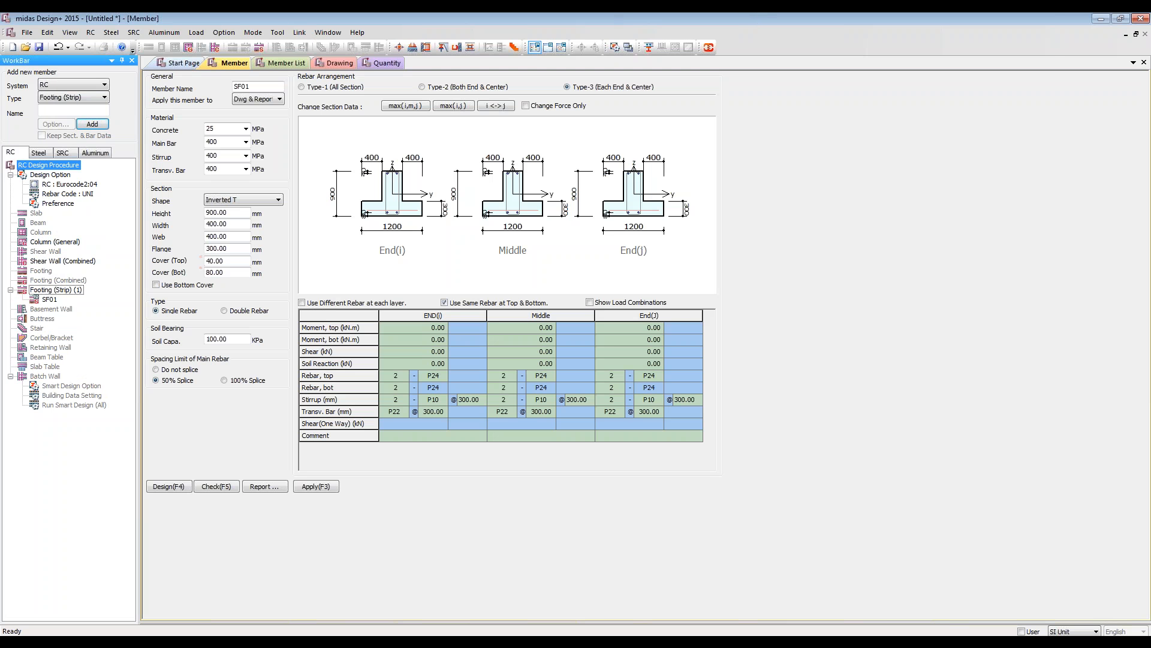
# Step: Link the project to the open midas Gen 2015 Strip Foundation model
pyautogui.click(708, 47)
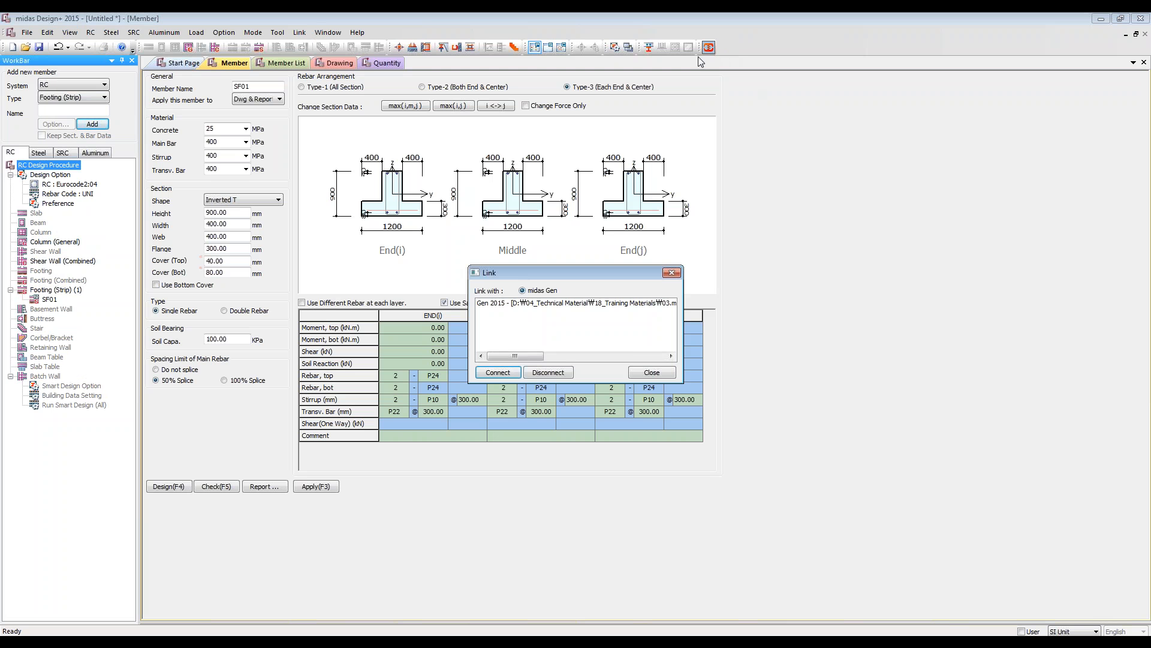
pyautogui.click(556, 304)
pyautogui.click(497, 372)
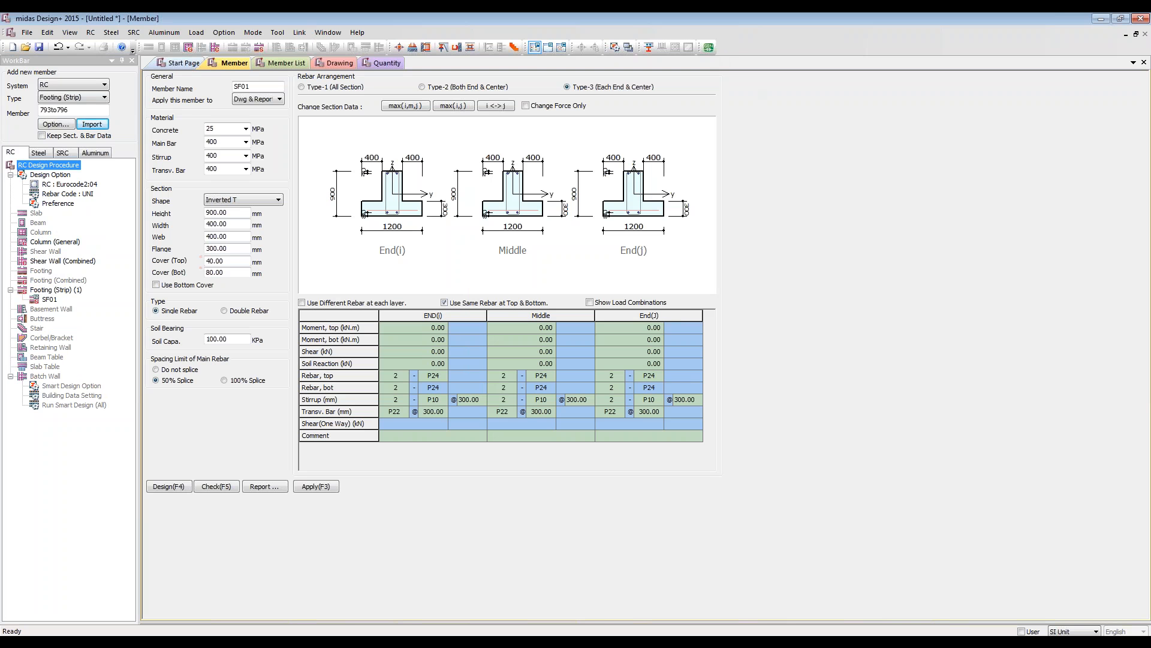
# Step: Switch to midas Gen, turn off the solid rendering, and select only foundation elements 812 and 850 to 853 along the front edge
pyautogui.click(279, 641)
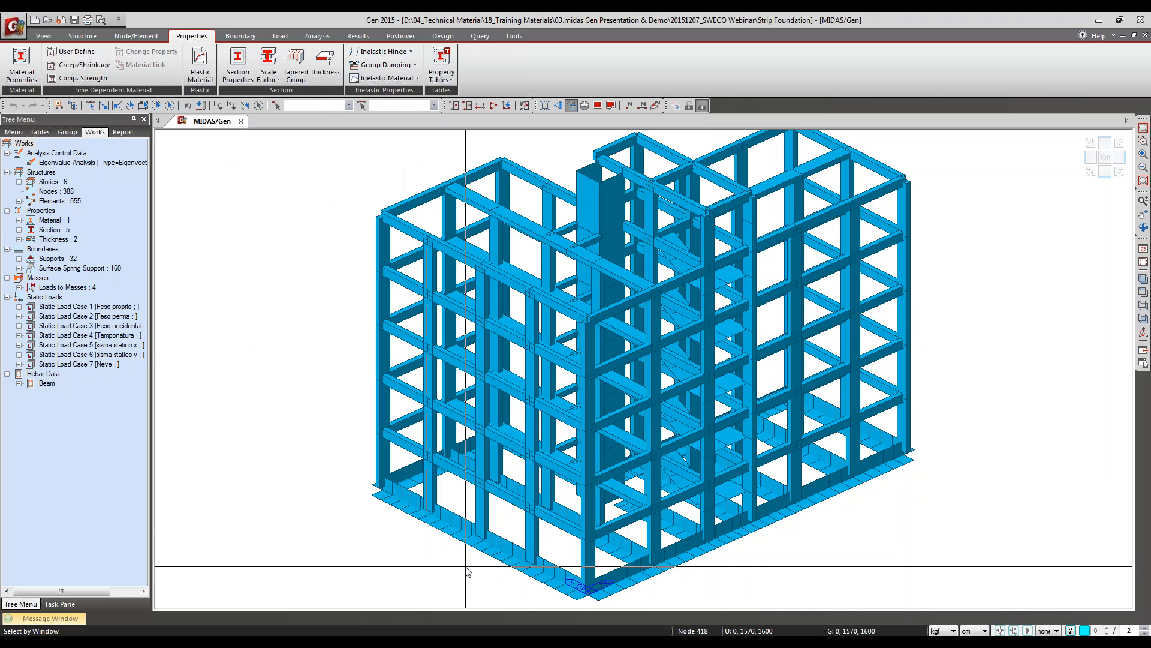
pyautogui.moveTo(439, 514); pyautogui.dragTo(472, 568)
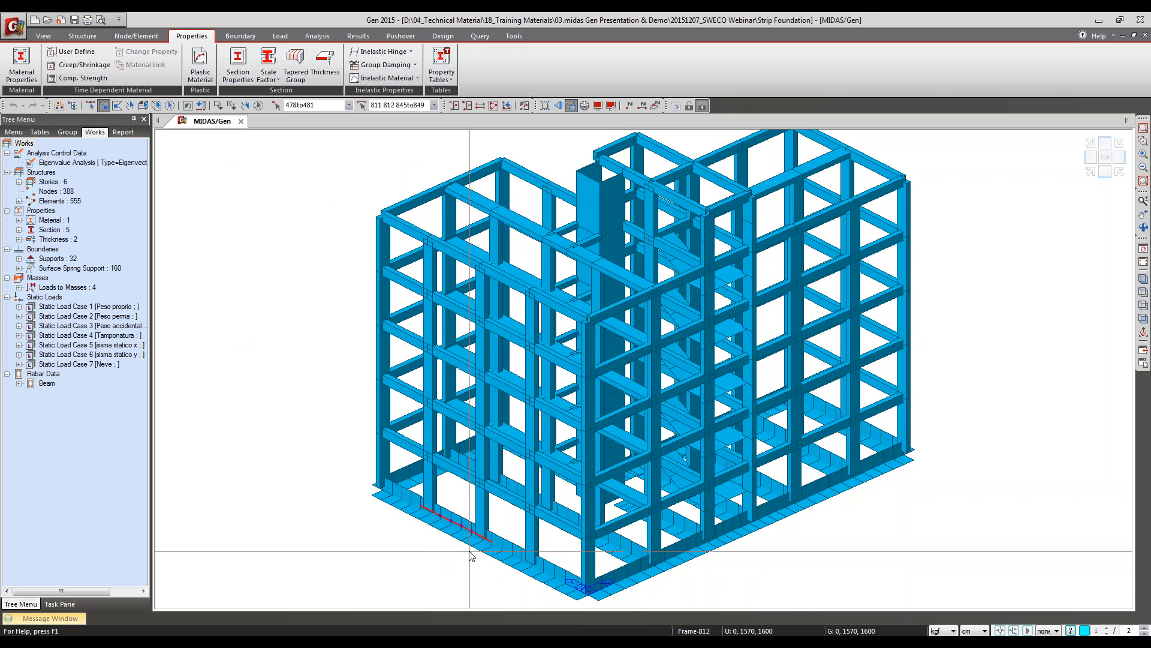
pyautogui.click(571, 105)
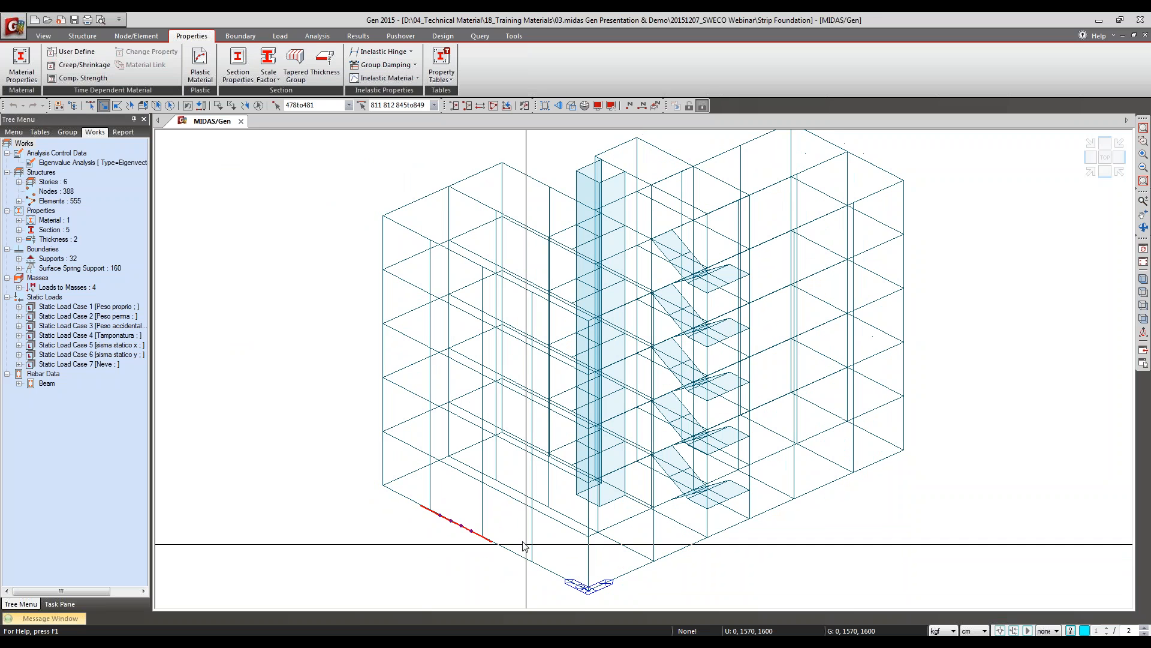
pyautogui.click(259, 106)
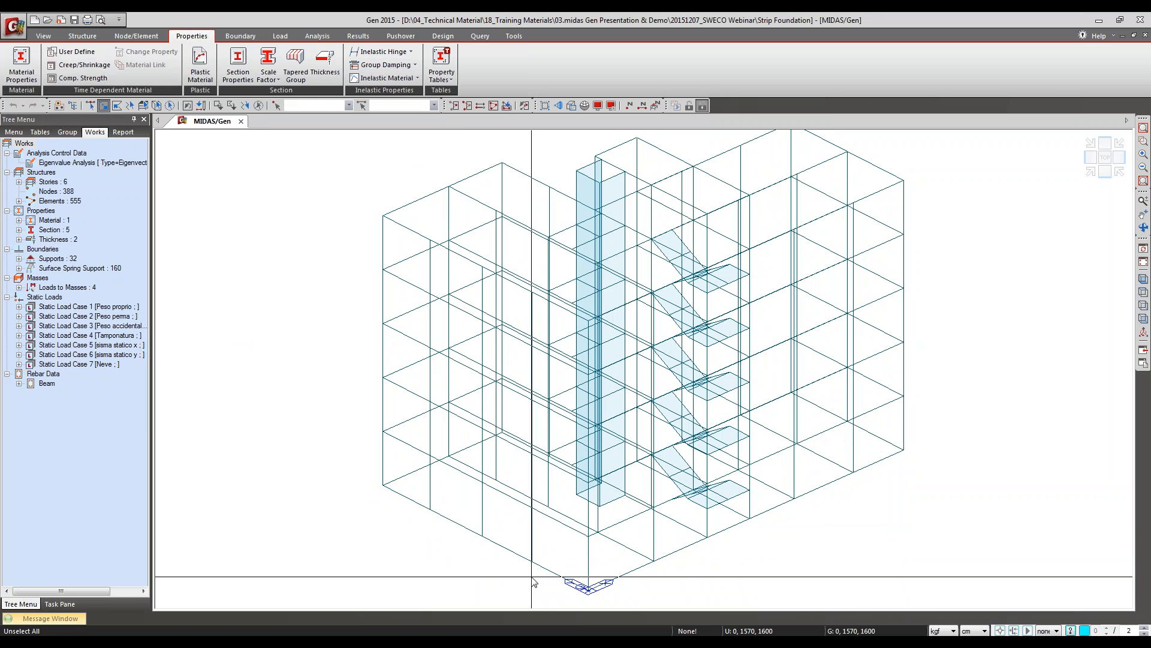
pyautogui.moveTo(532, 577); pyautogui.dragTo(487, 531)
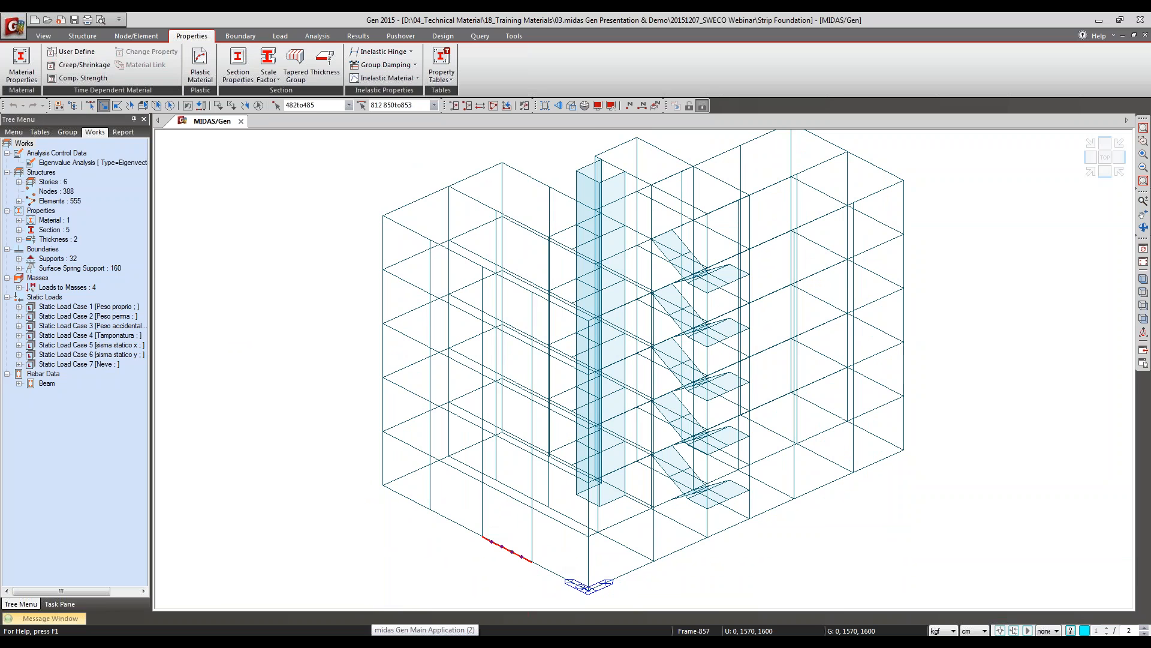
# Step: Switch back to midas Design+ and import the selected elements 812 and 850 to 853 as a strip footing
pyautogui.click(317, 637)
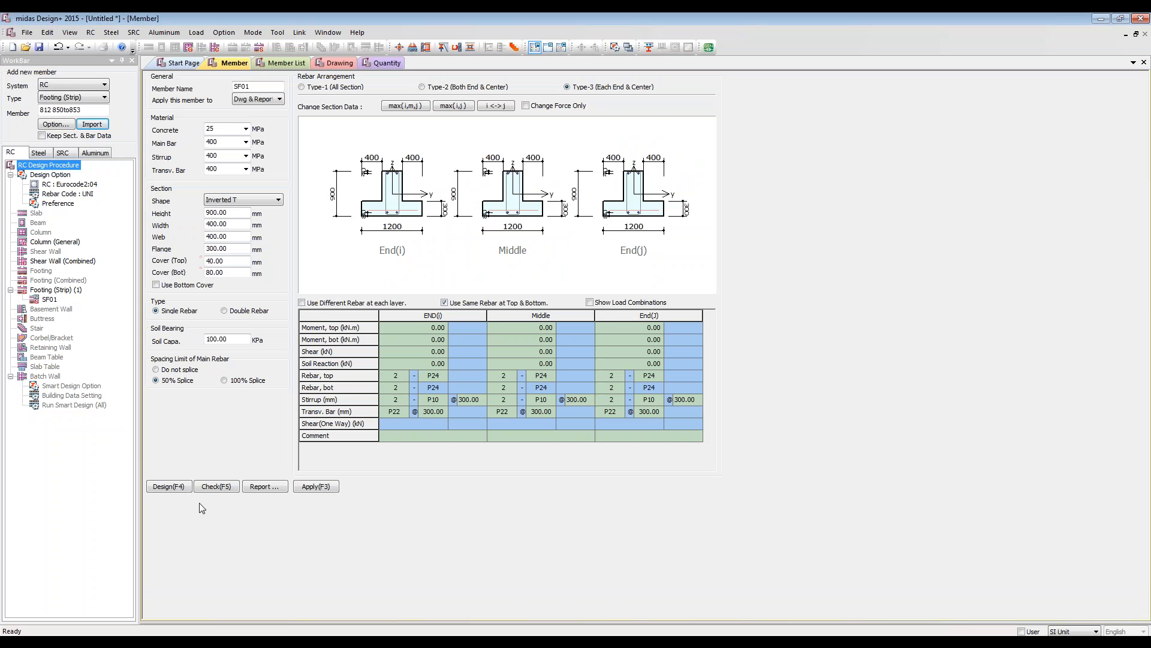
pyautogui.click(83, 110)
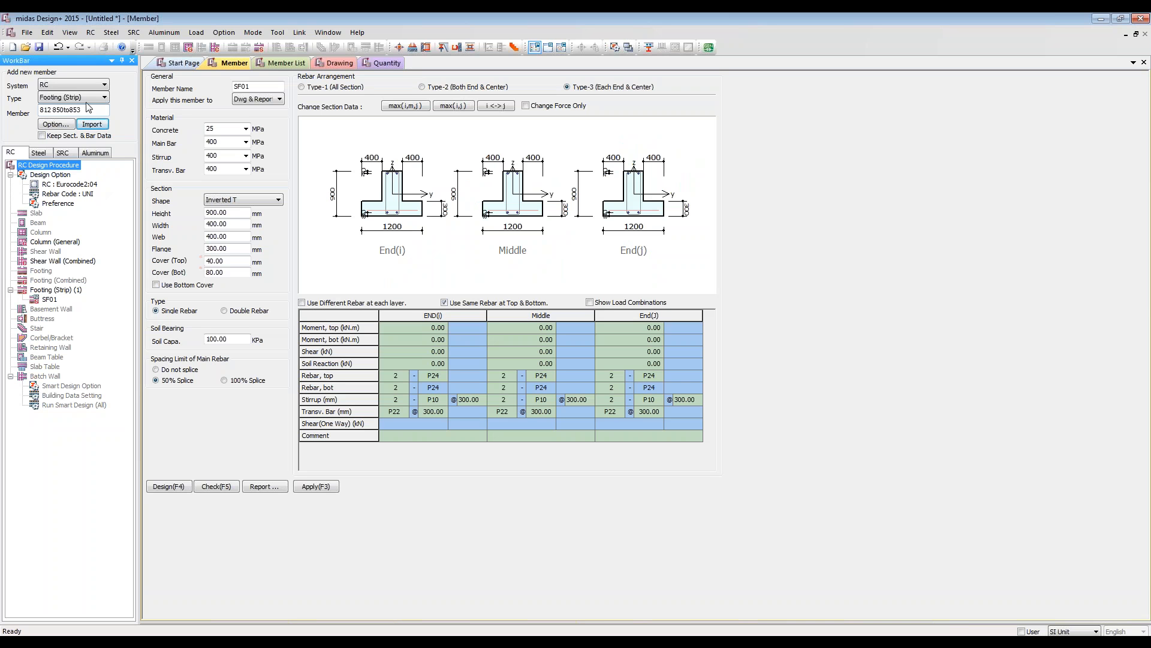
pyautogui.click(91, 124)
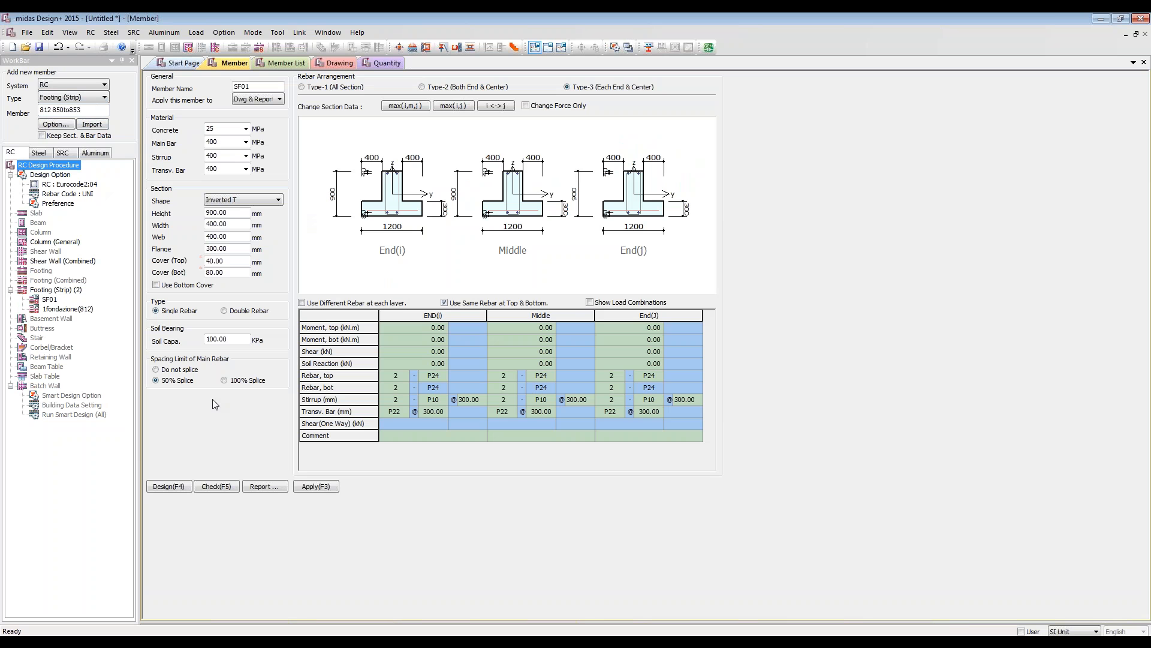
# Step: Open the imported strip footing 1fondazione(812) and inspect its bottom moments at the middle and end J
pyautogui.click(48, 307)
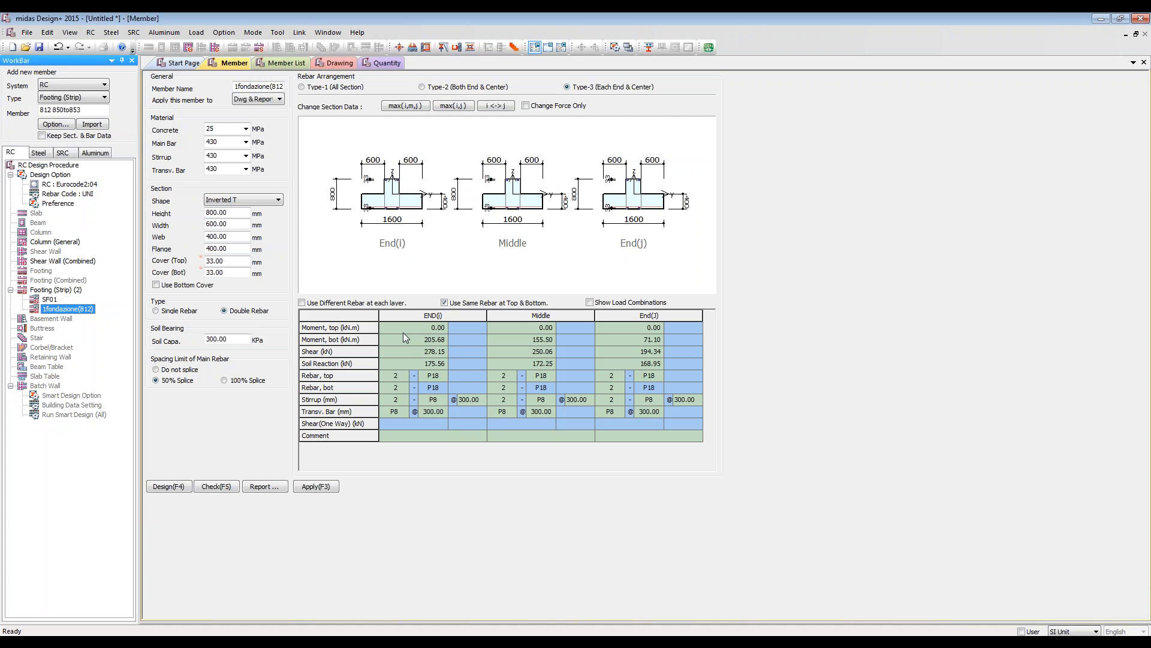
pyautogui.click(549, 339)
pyautogui.click(611, 336)
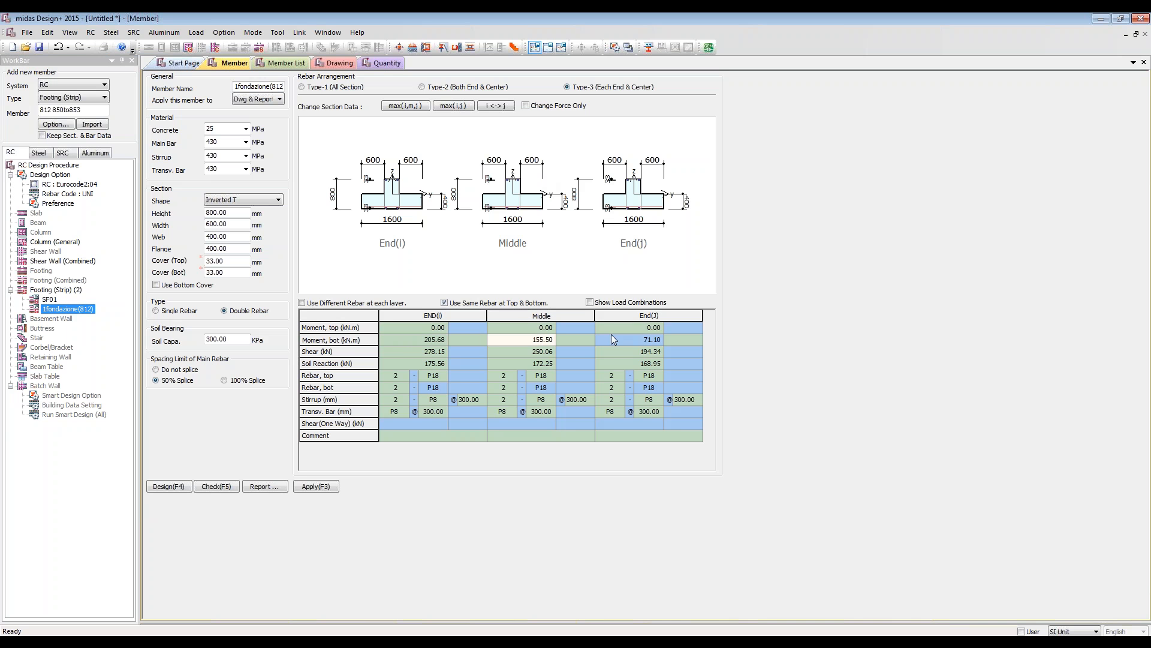
# Step: Inspect the bottom moment, shear and soil reaction at end I, and run the design check on the imported footing
pyautogui.click(380, 340)
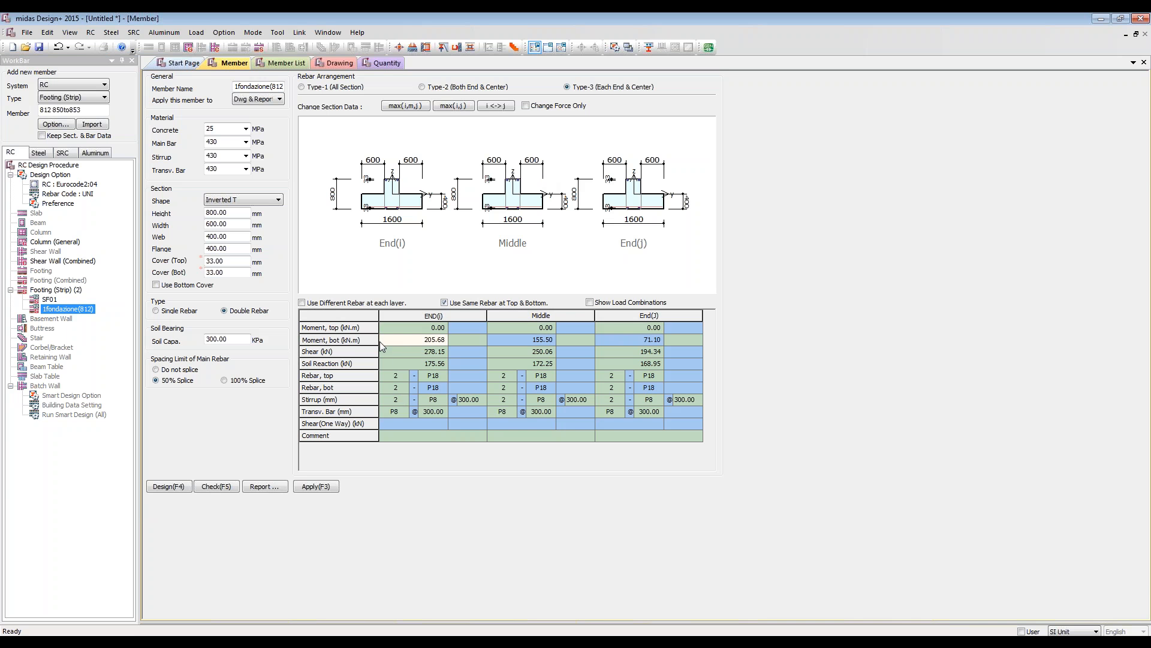
pyautogui.click(381, 354)
pyautogui.click(388, 364)
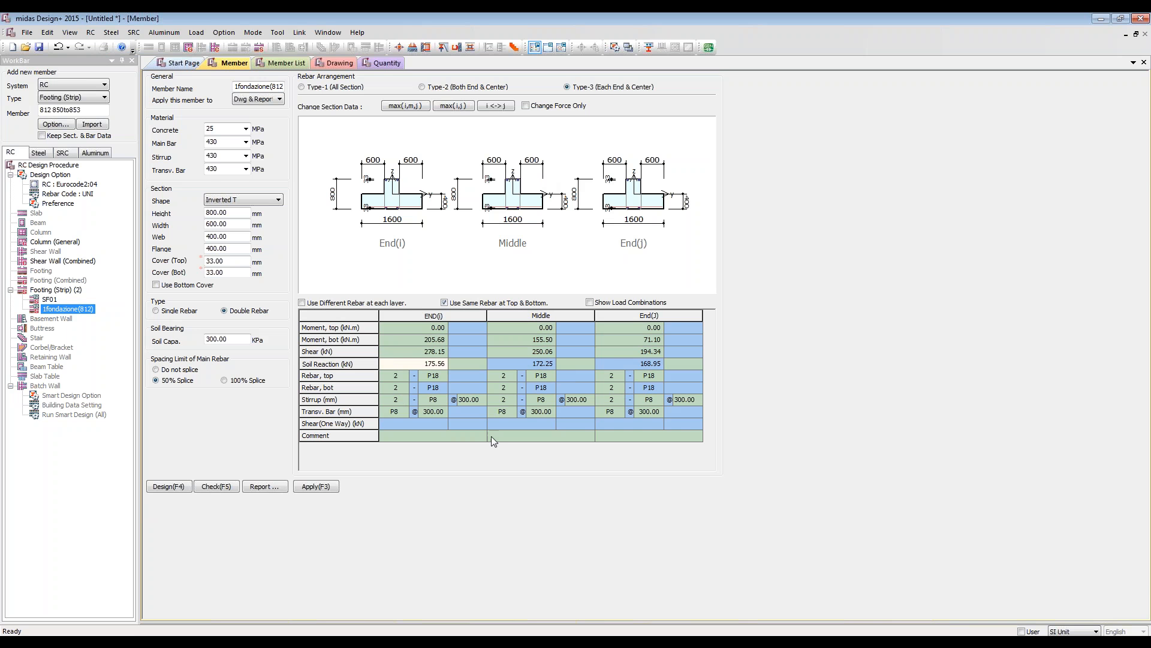
pyautogui.click(215, 486)
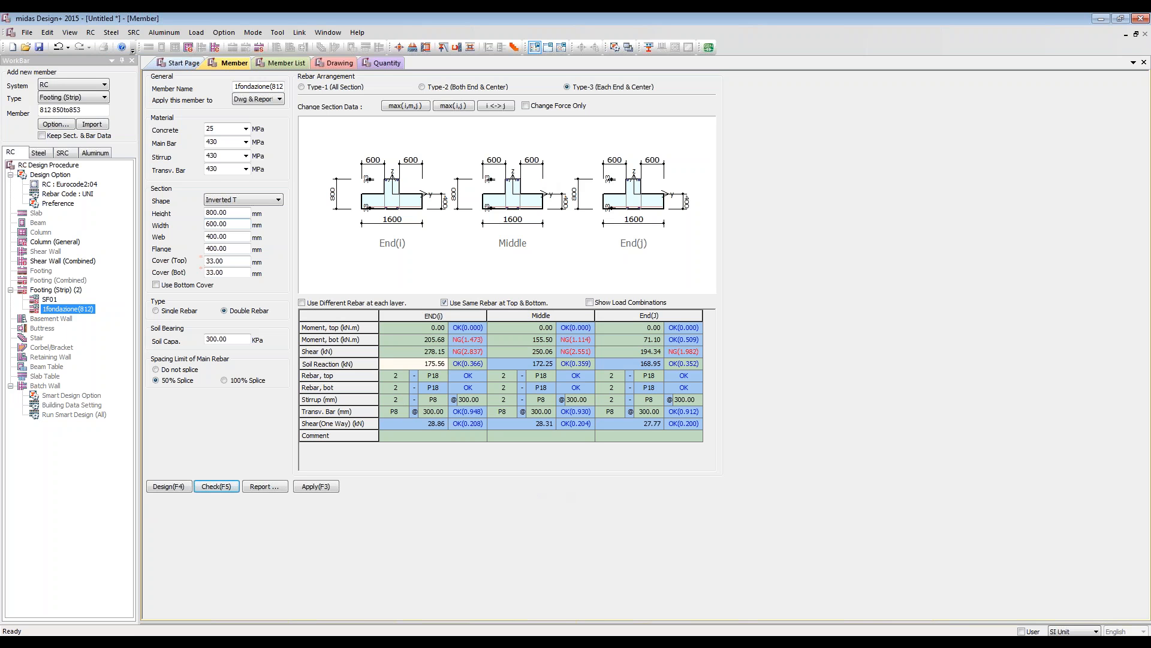
# Step: Set the inverted T section's height to 900 mm and width to 700 mm, and recheck the footing
pyautogui.click(250, 199)
pyautogui.click(214, 225)
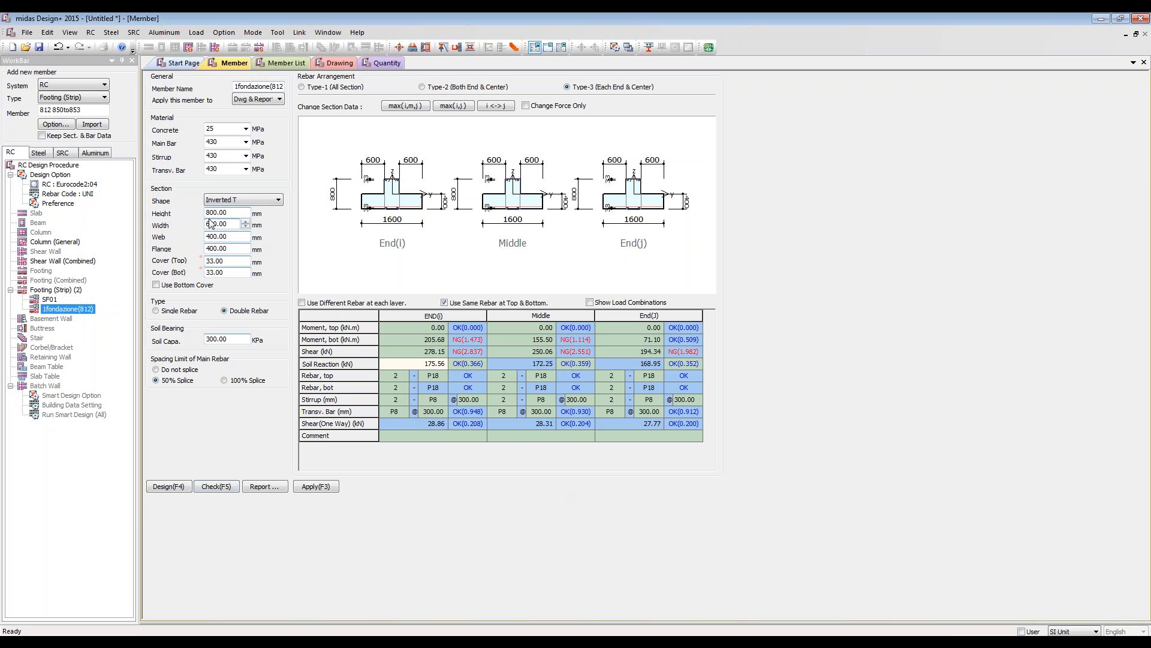
pyautogui.click(213, 212)
pyautogui.press('BackSpace')
pyautogui.write('9')
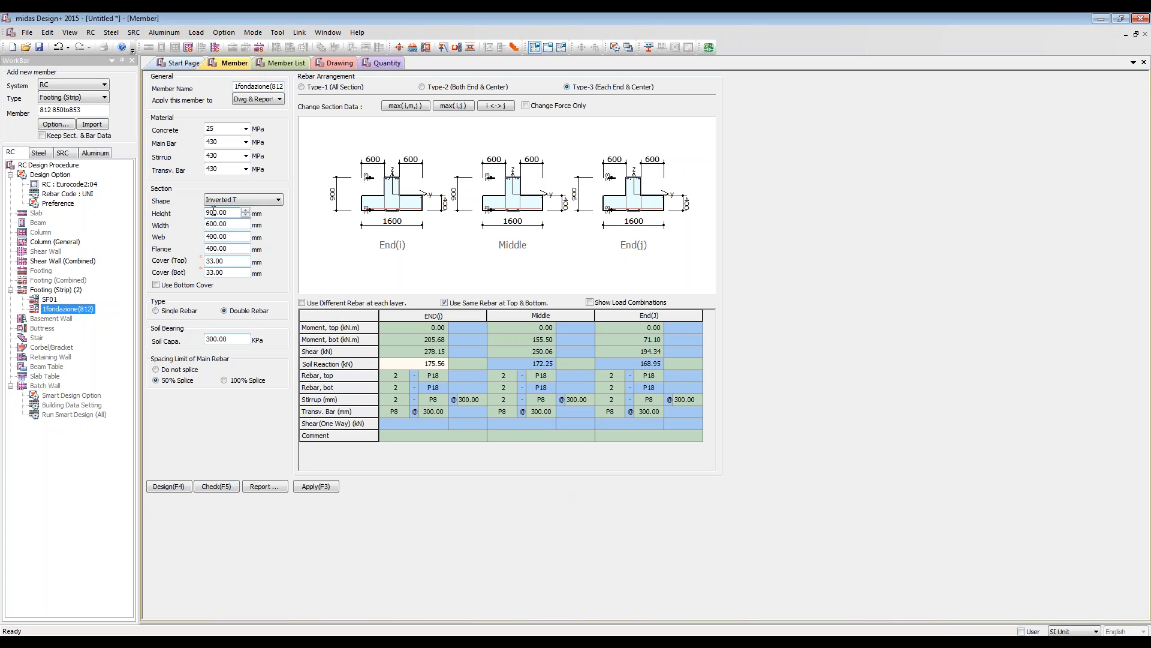
pyautogui.click(214, 223)
pyautogui.press('BackSpace')
pyautogui.write('7')
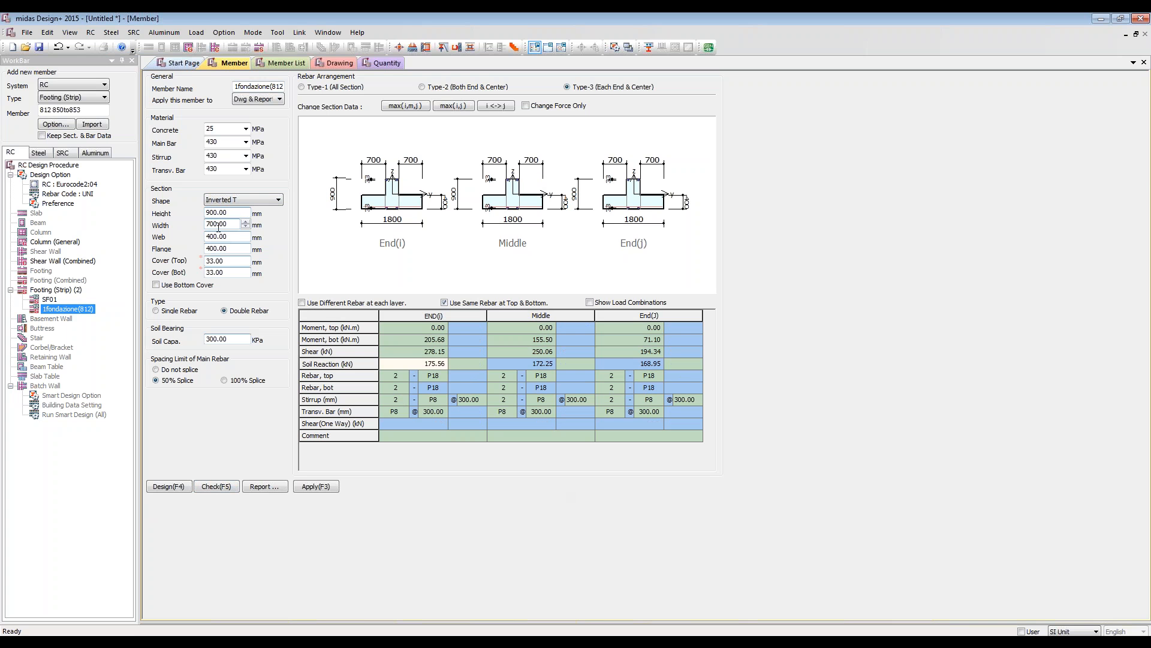
pyautogui.click(230, 494)
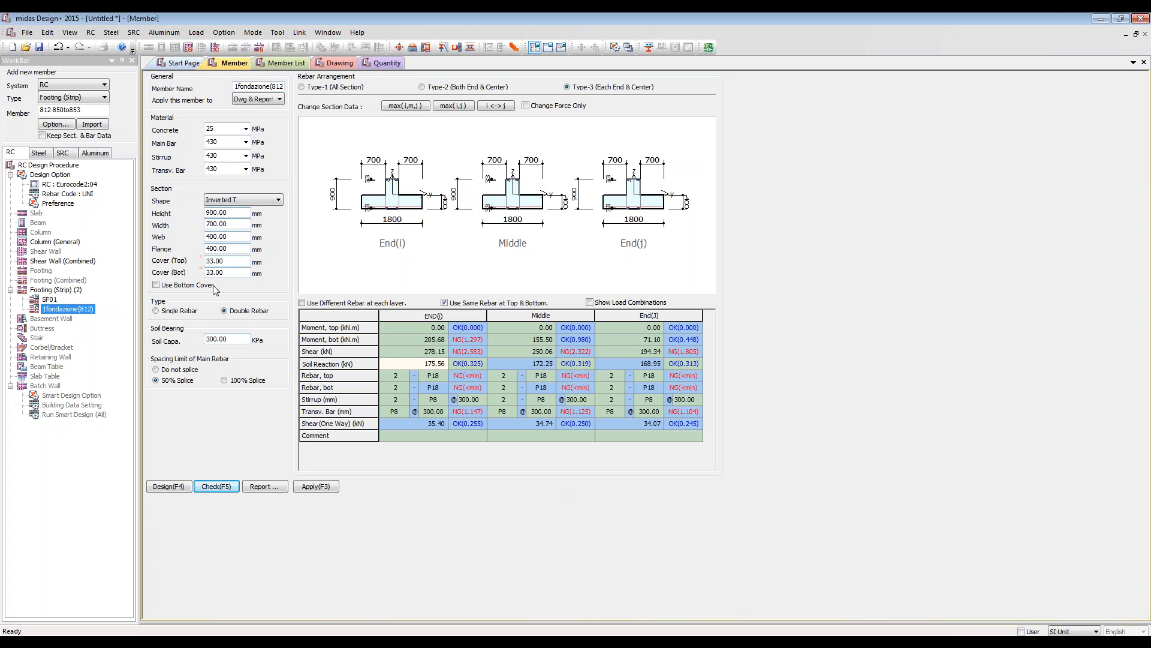
# Step: Set the top and bottom rebar at end I to 4 P18 bars and recheck the footing
pyautogui.click(440, 377)
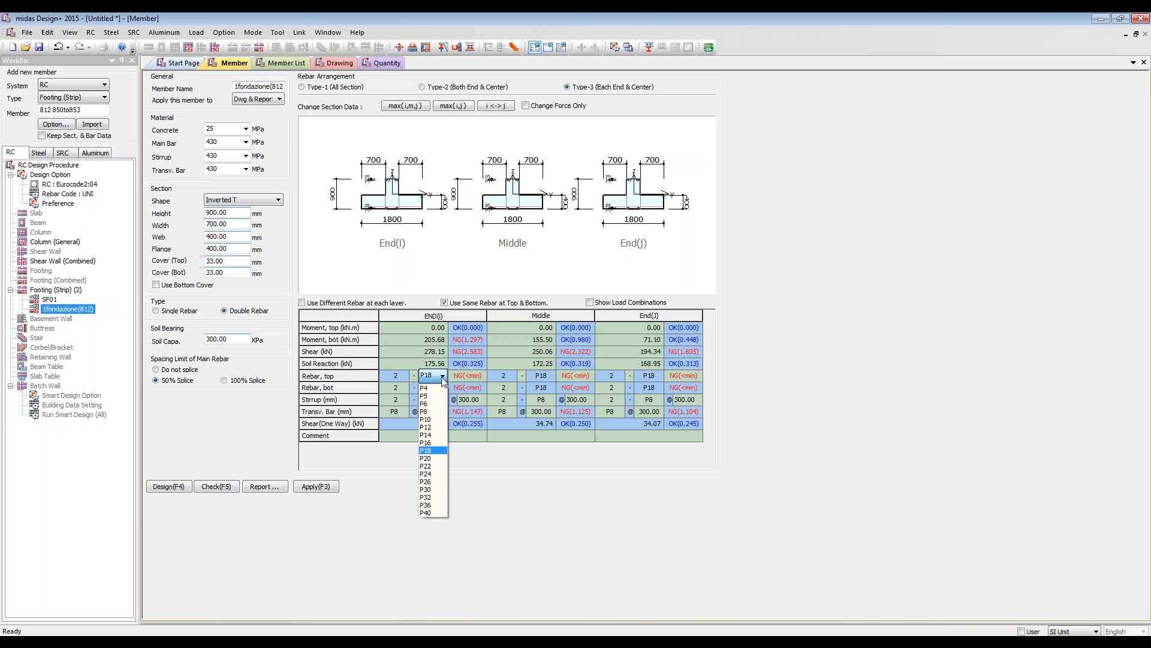
pyautogui.click(408, 380)
pyautogui.click(404, 378)
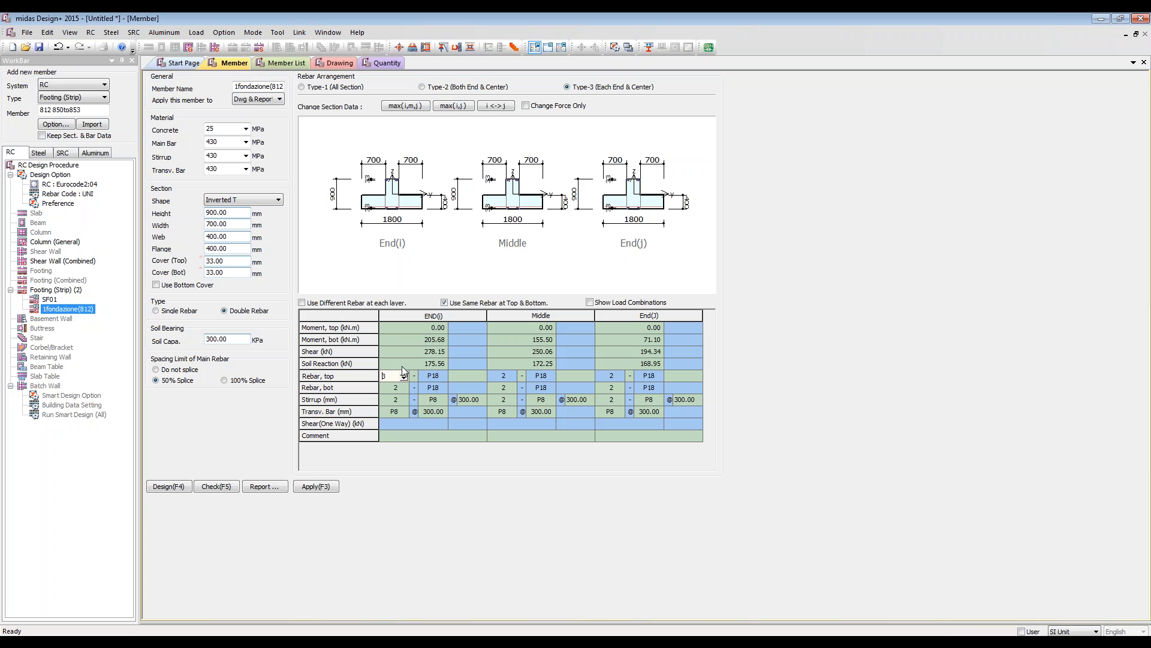
pyautogui.click(404, 372)
pyautogui.click(401, 388)
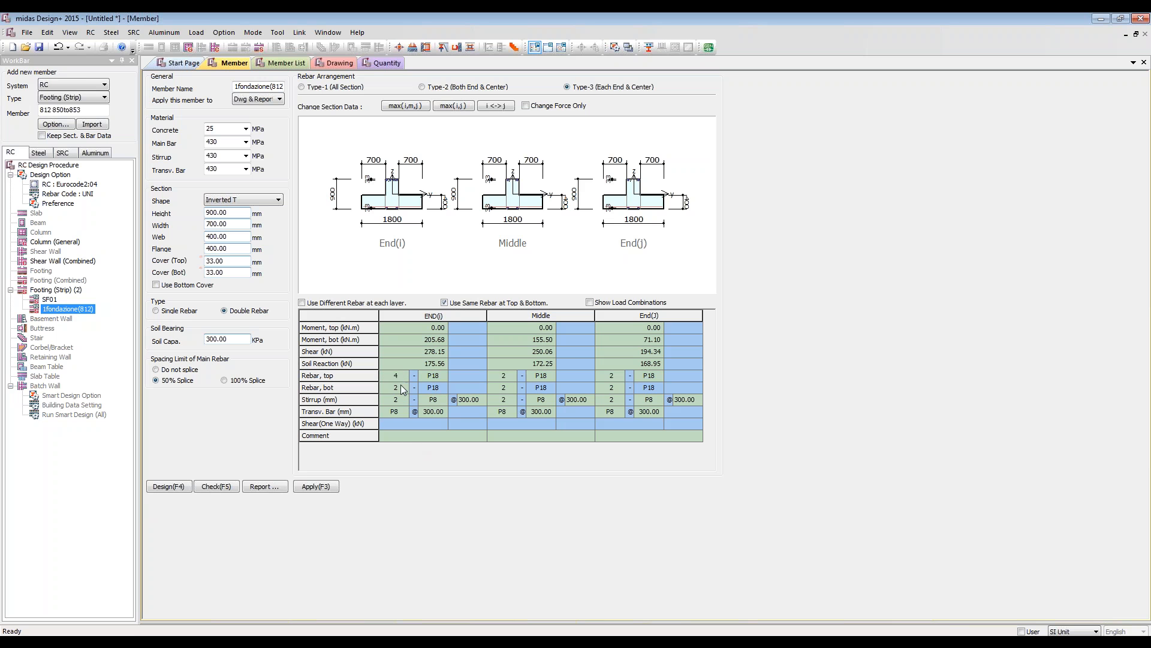
pyautogui.click(223, 487)
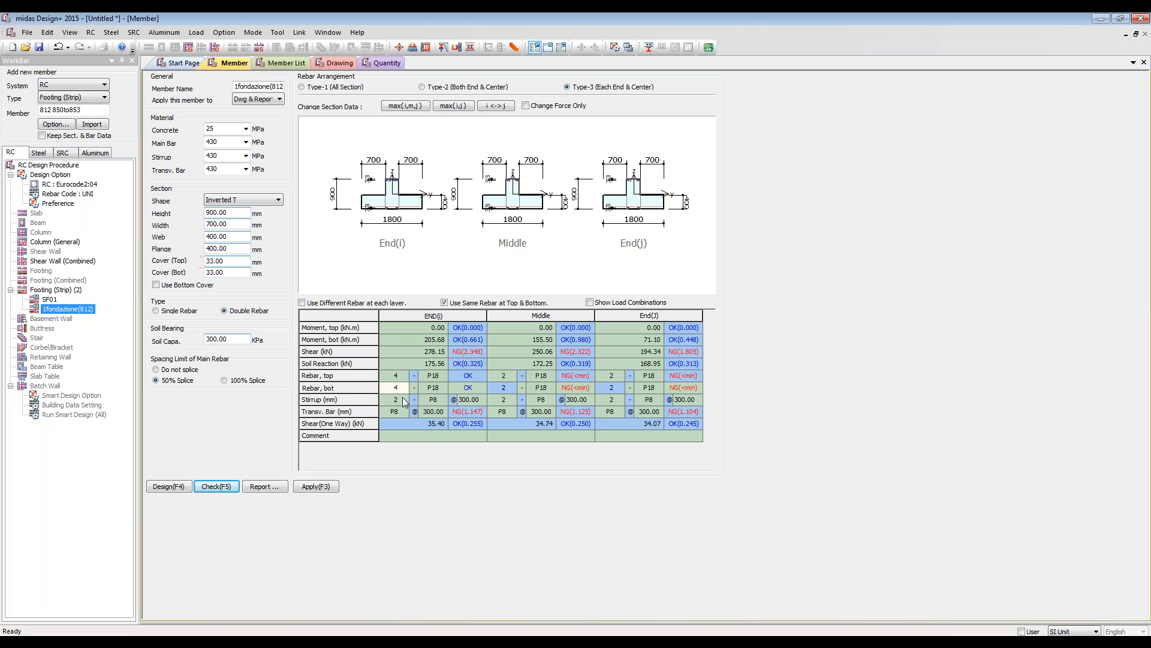
# Step: Set the stirrups at end I to 3 legs of P12, rechecking the footing after each change
pyautogui.click(403, 400)
pyautogui.click(405, 397)
pyautogui.click(213, 486)
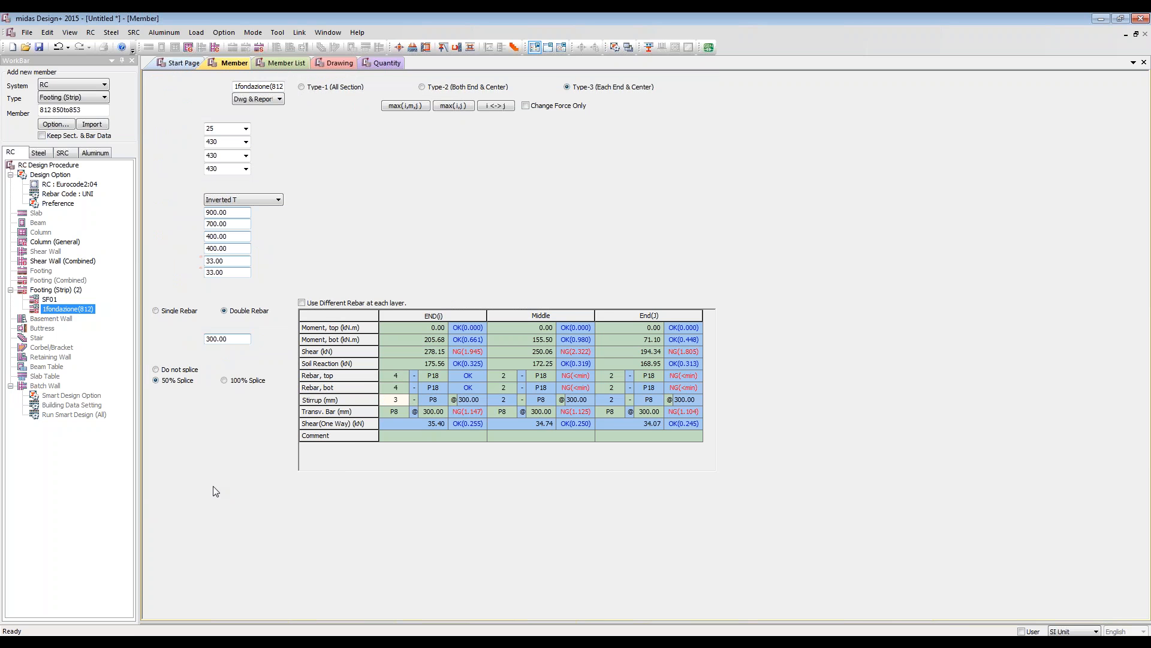
pyautogui.click(447, 400)
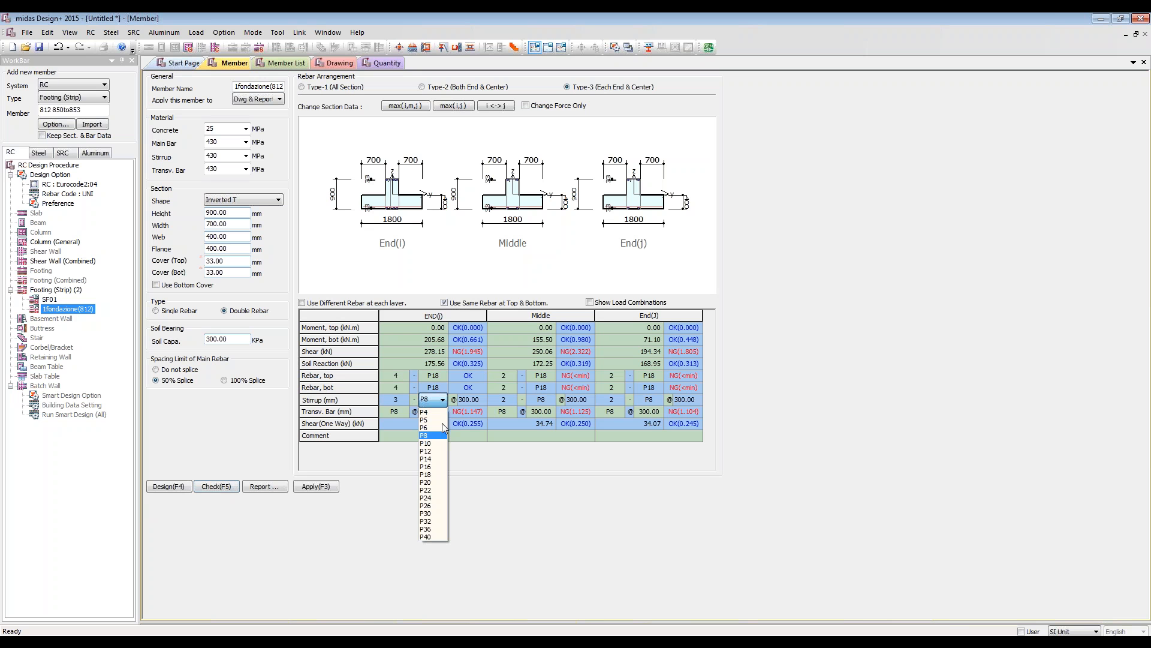
pyautogui.click(433, 447)
pyautogui.click(227, 488)
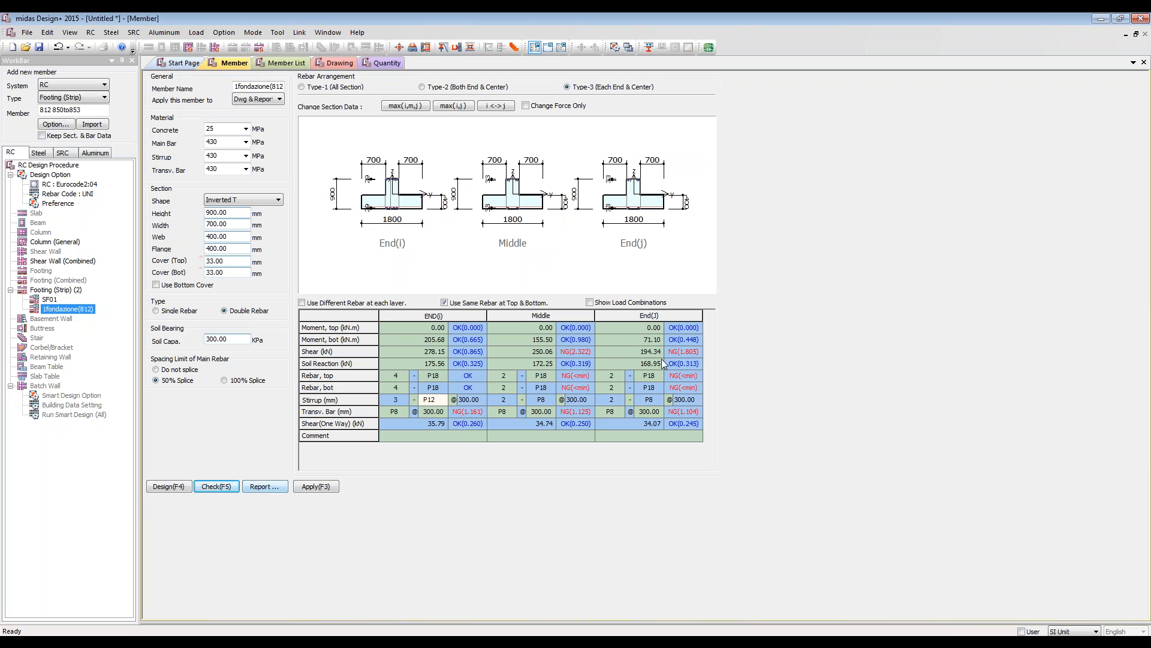
# Step: Generate the detailed report for the footing and review its section, force and reinforcement data in Word
pyautogui.click(262, 487)
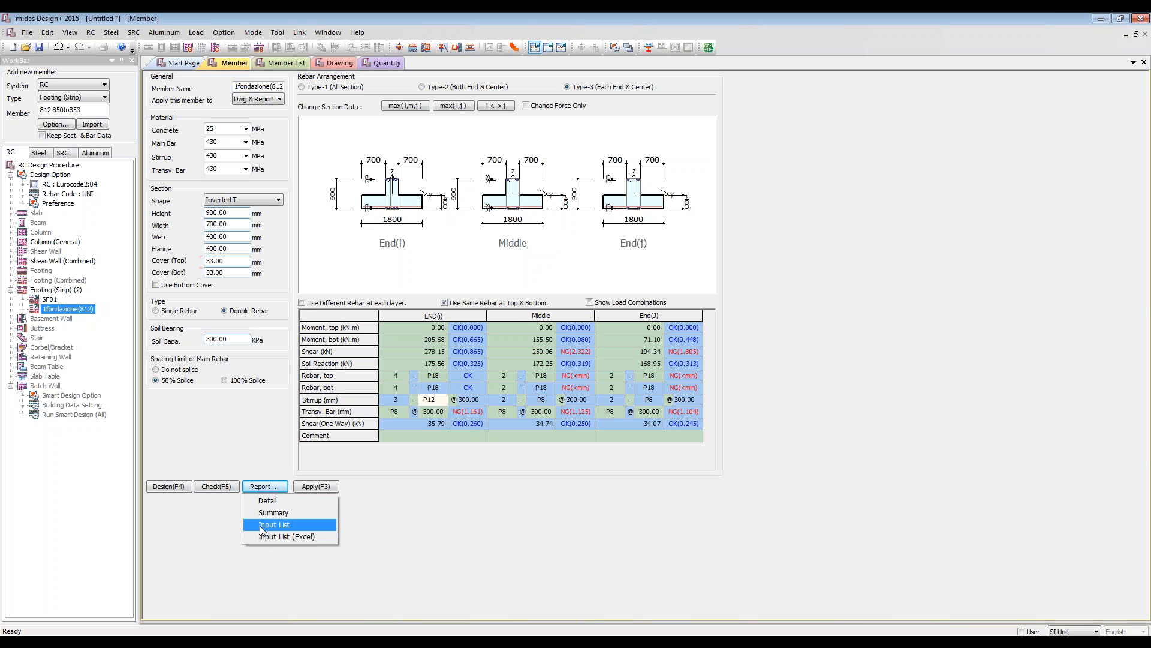
pyautogui.click(265, 503)
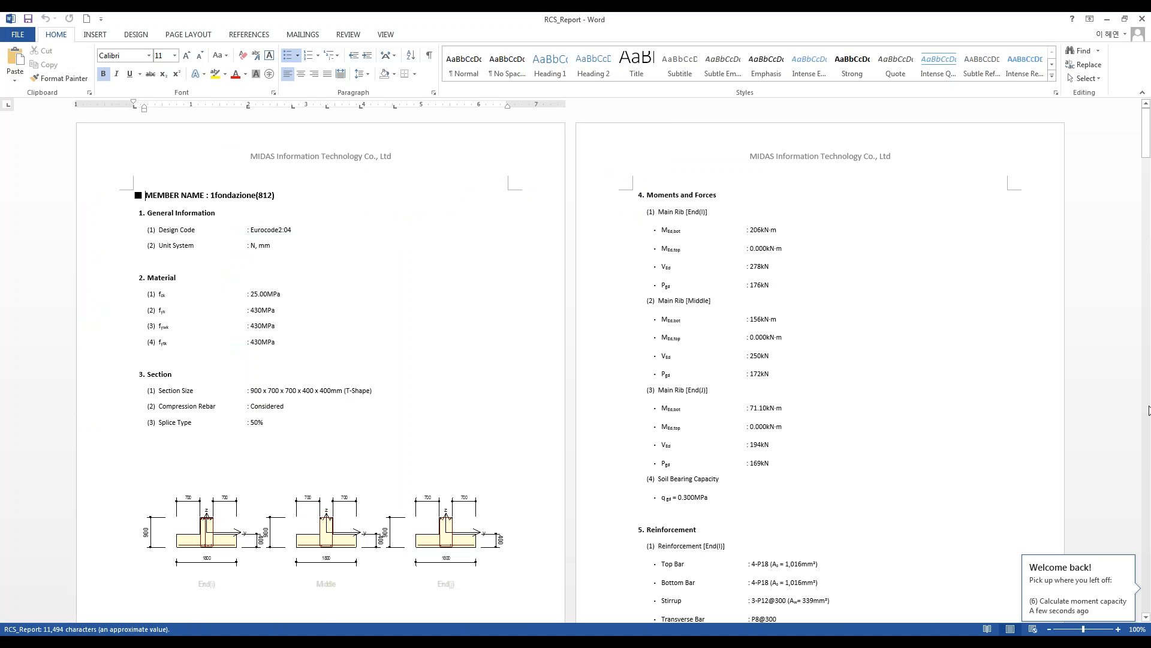
pyautogui.click(887, 357)
pyautogui.scroll(-16, 889, 352)
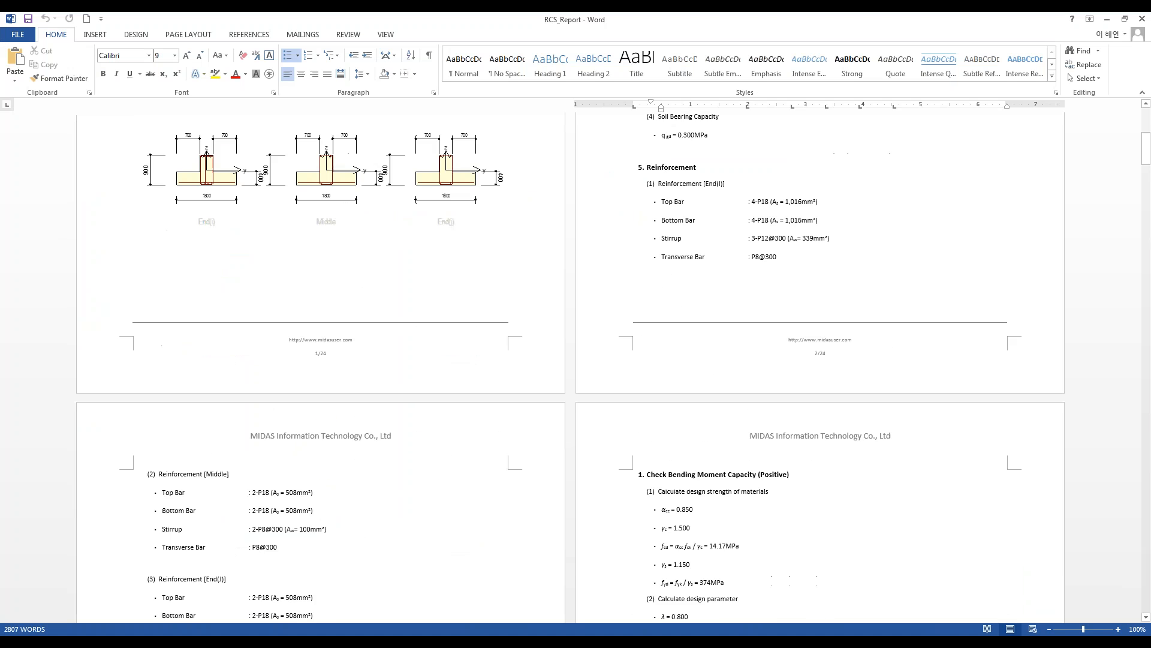
pyautogui.scroll(-4, 891, 343)
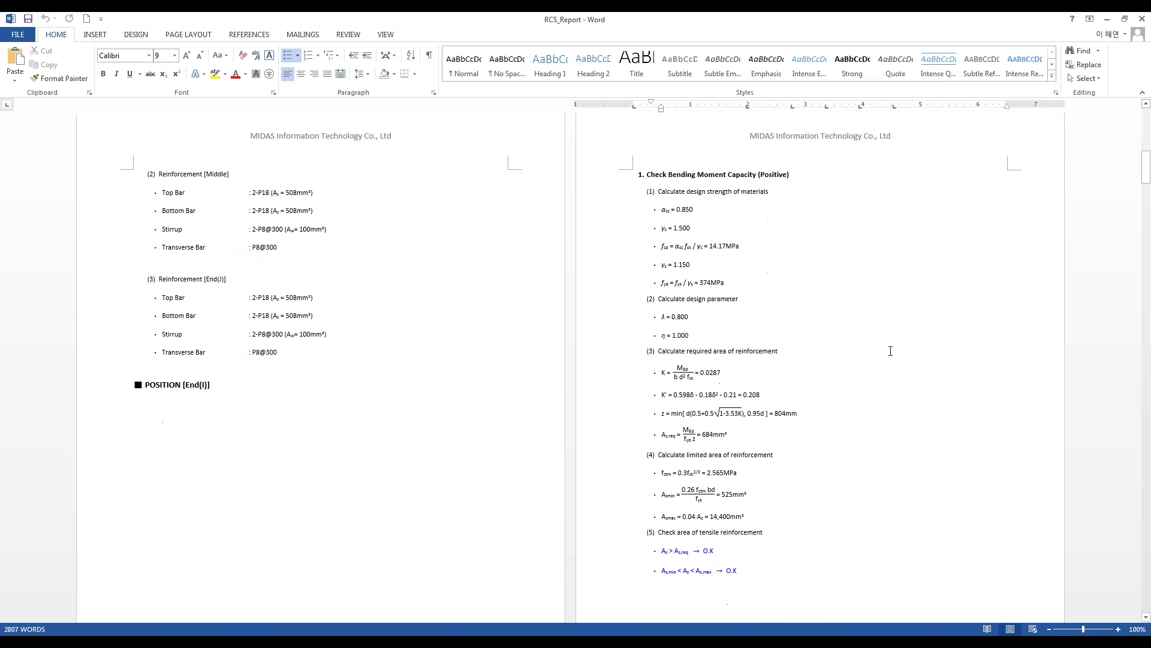
# Step: Examine the report's bending moment and shear capacity checks for end I
pyautogui.click(754, 147)
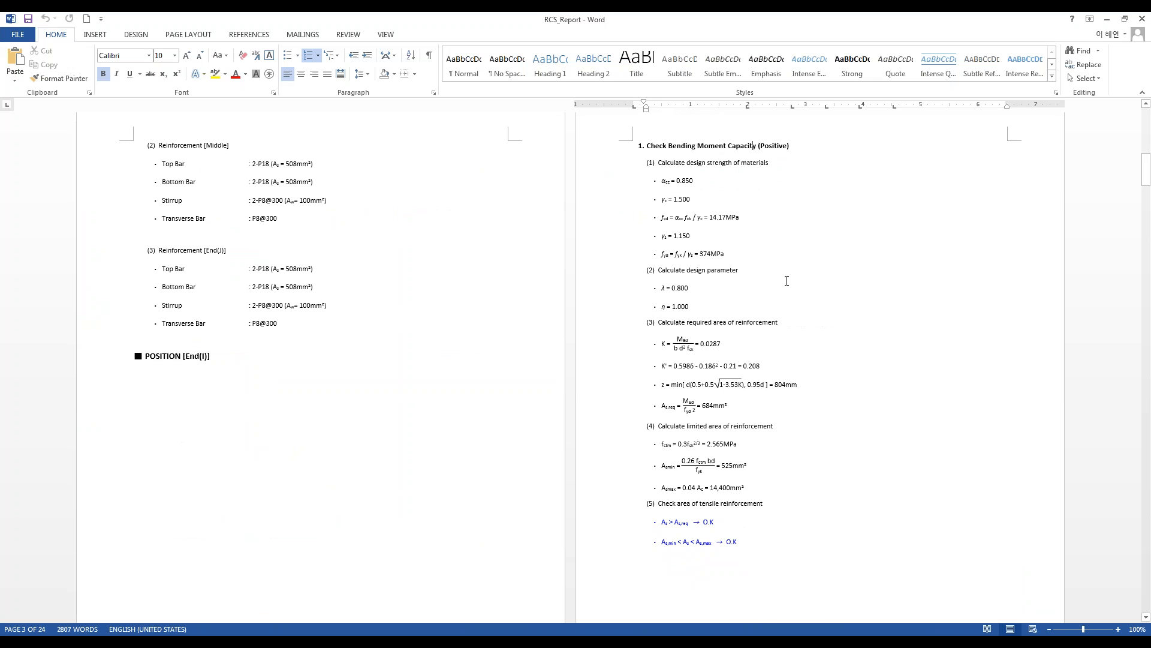
pyautogui.scroll(-15, 900, 325)
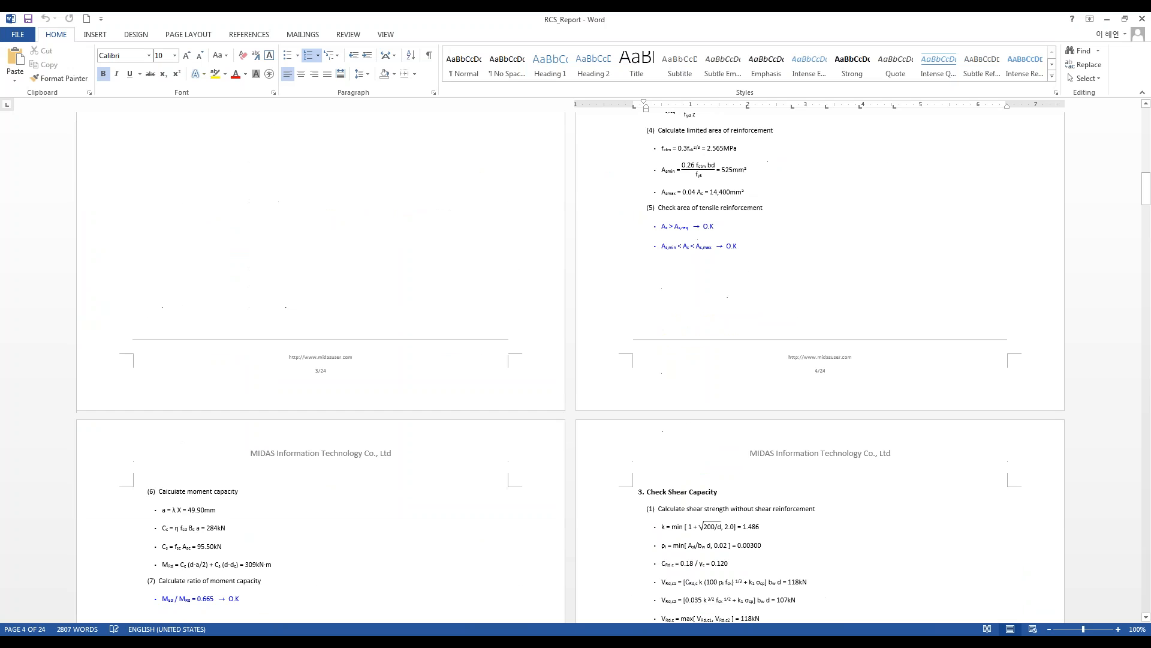
pyautogui.scroll(-13, 904, 330)
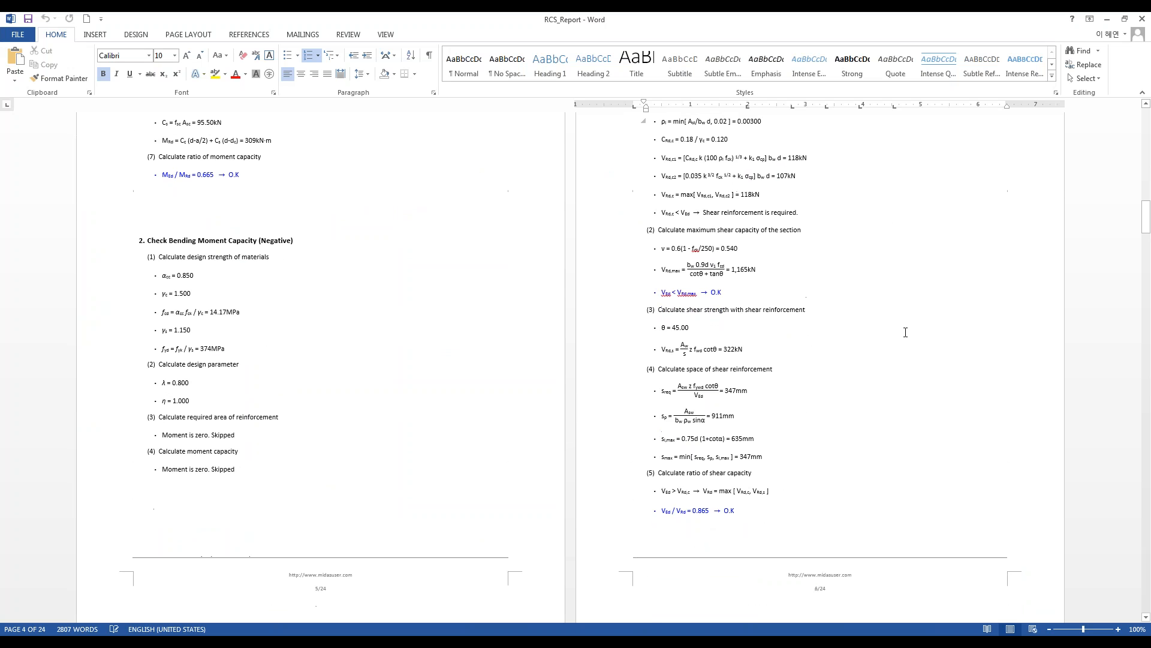
# Step: Examine the flange design forces, bending moment capacity and one-way shear checks in the report
pyautogui.scroll(-5, 905, 332)
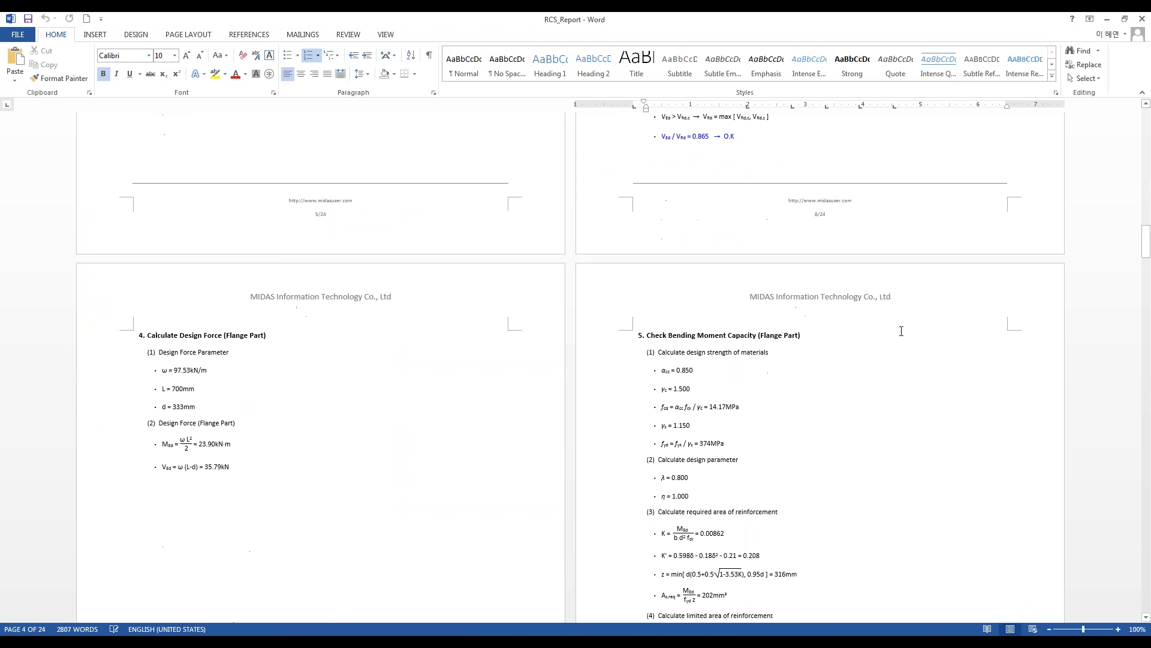
pyautogui.scroll(-9, 874, 292)
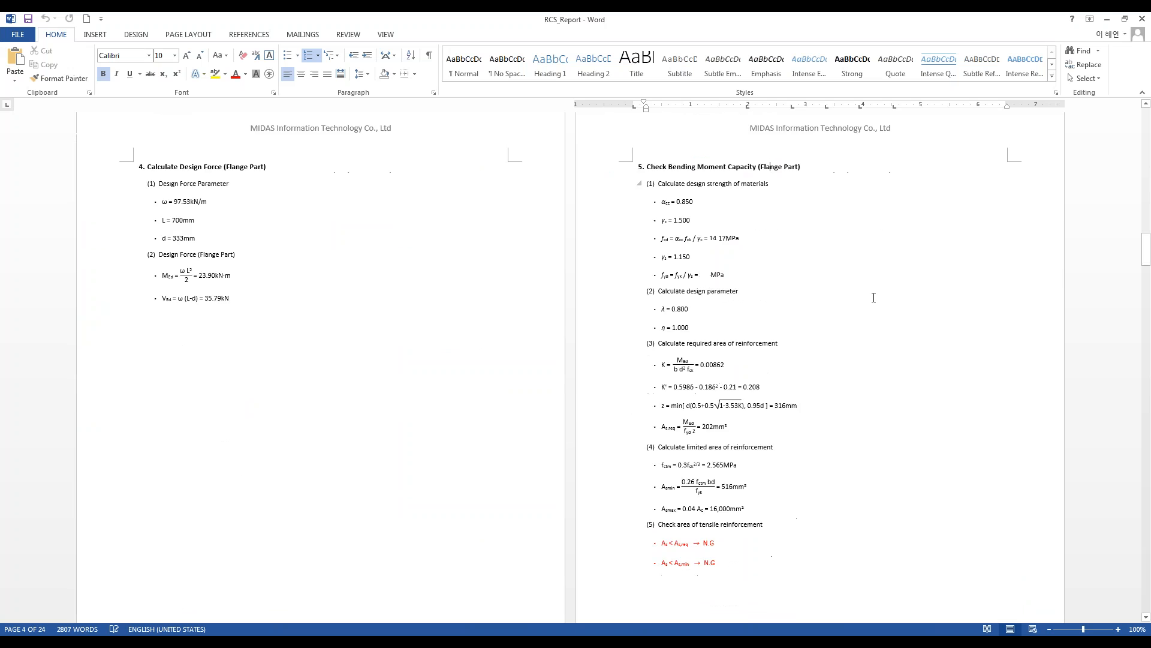
pyautogui.scroll(7, 874, 294)
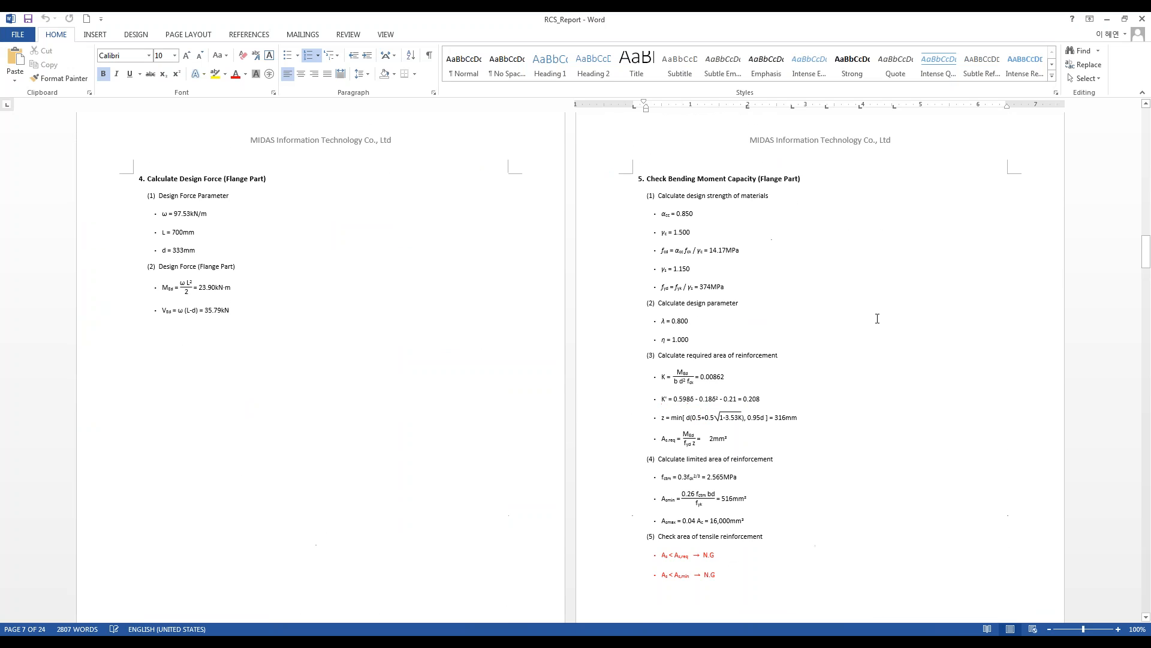
pyautogui.scroll(-13, 815, 438)
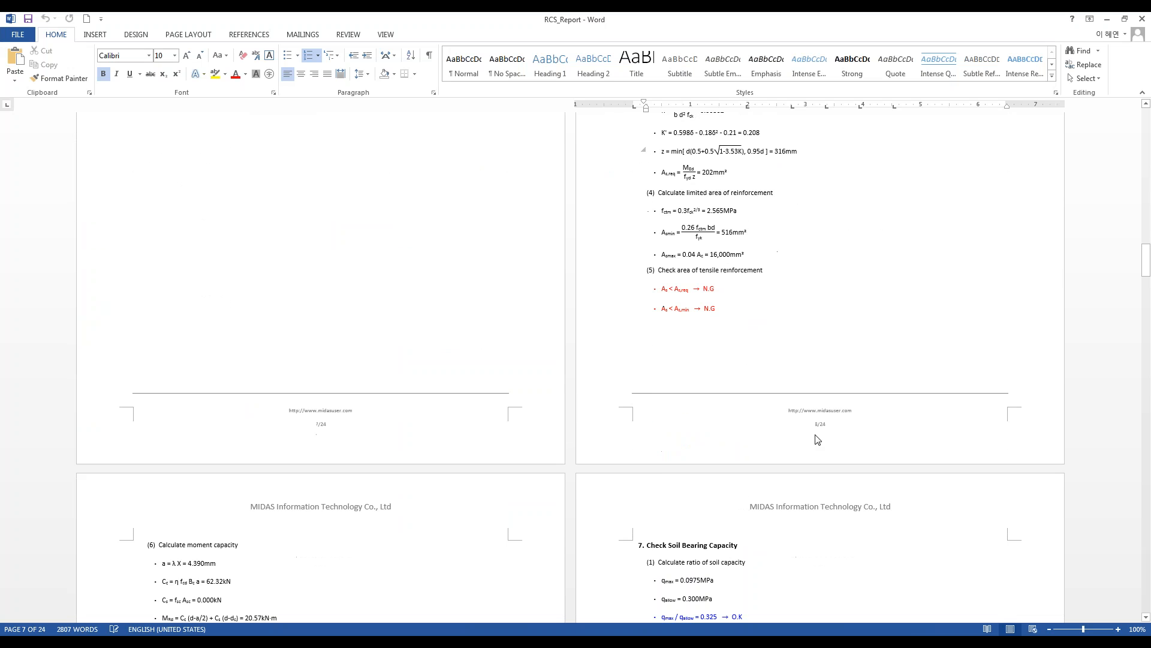
pyautogui.scroll(-2, 819, 427)
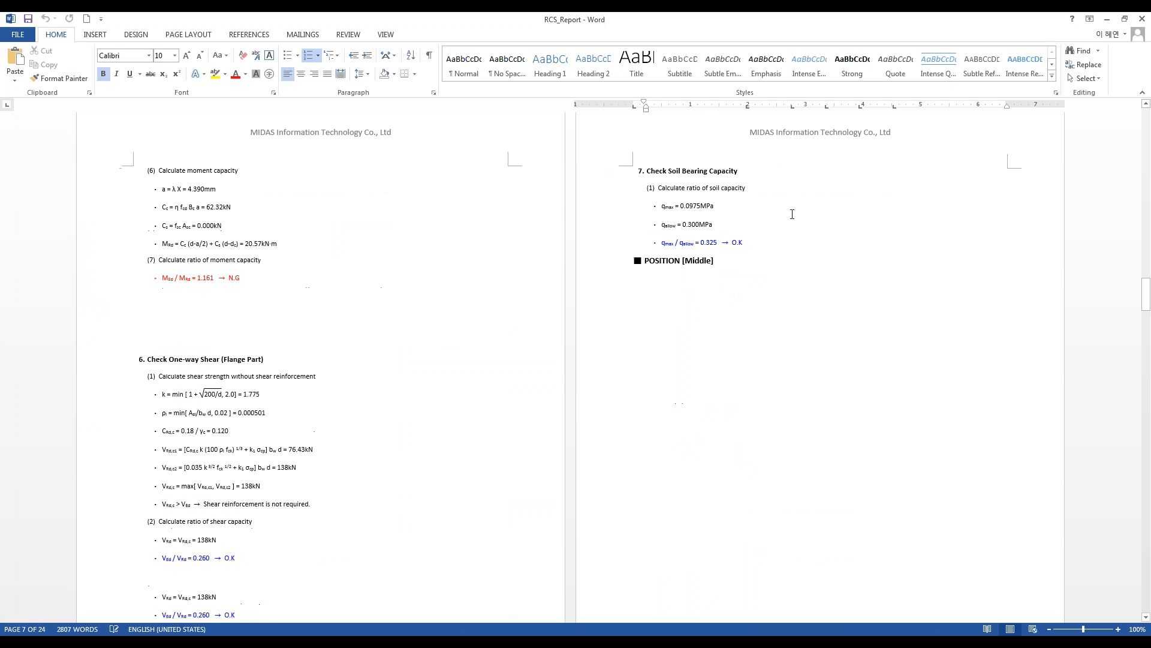
pyautogui.scroll(-4, 734, 276)
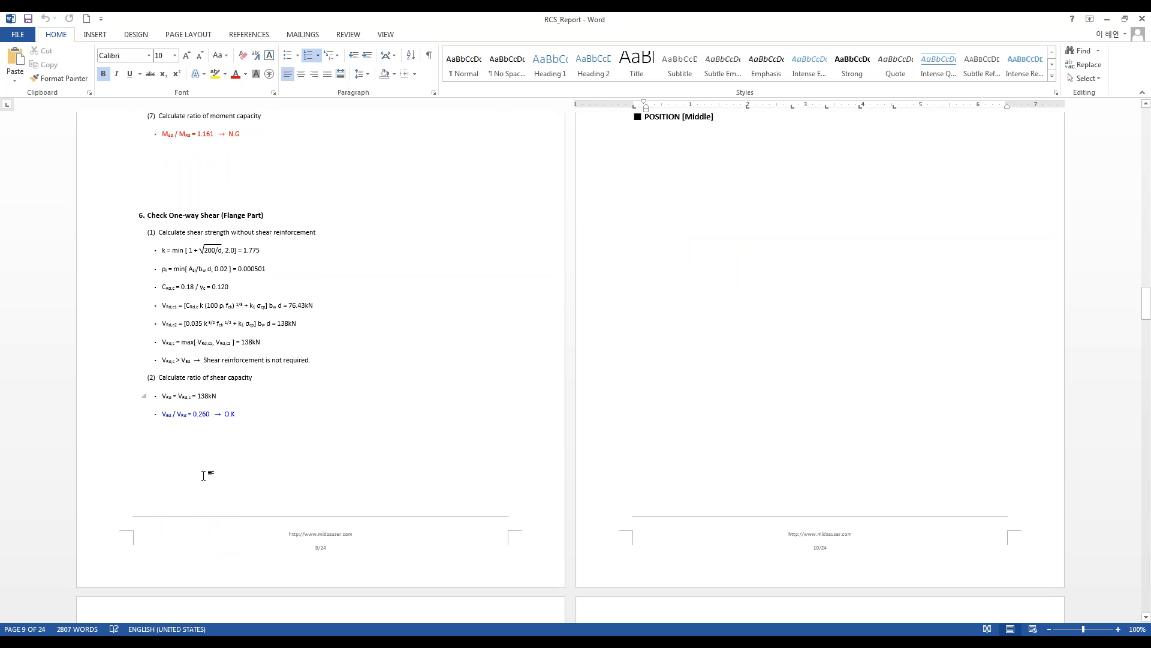
pyautogui.scroll(9, 445, 403)
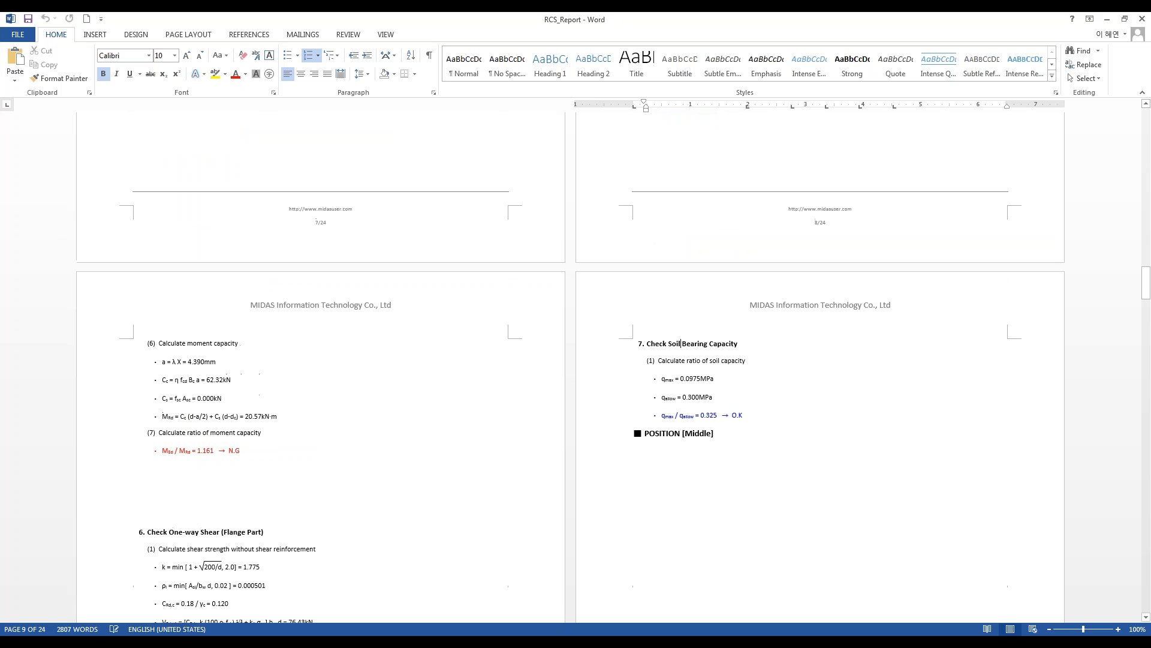
# Step: Examine the report's flange moment capacity and soil bearing capacity checks, and return to midas Design+
pyautogui.click(681, 343)
pyautogui.click(333, 418)
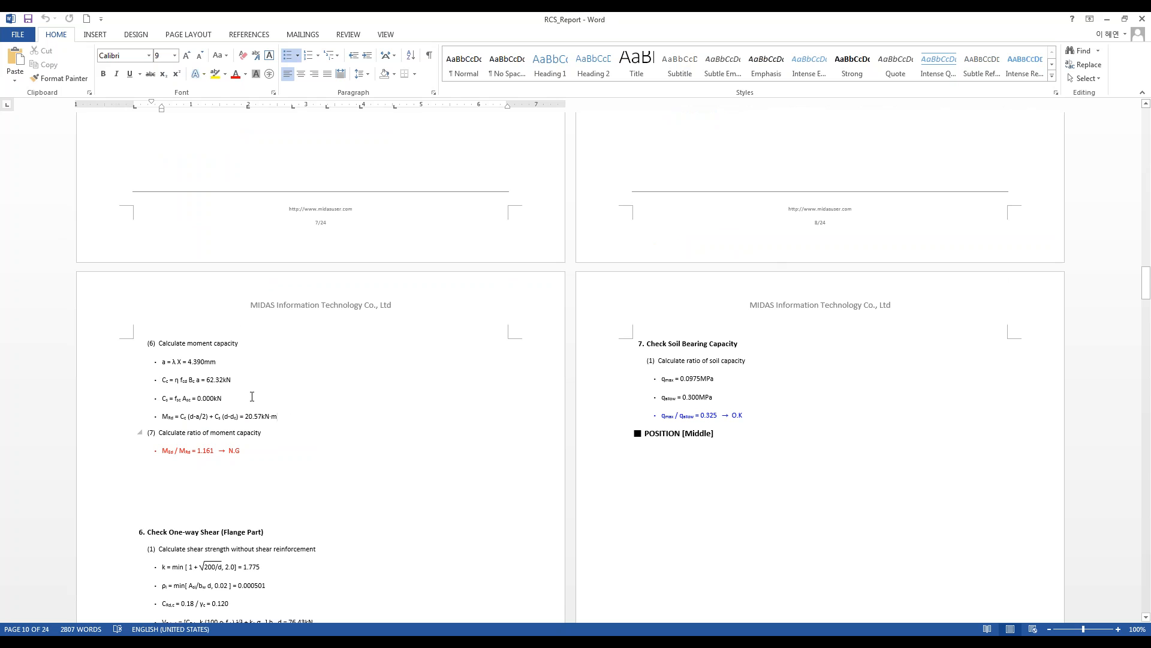
pyautogui.moveTo(1144, 283); pyautogui.dragTo(1148, 282)
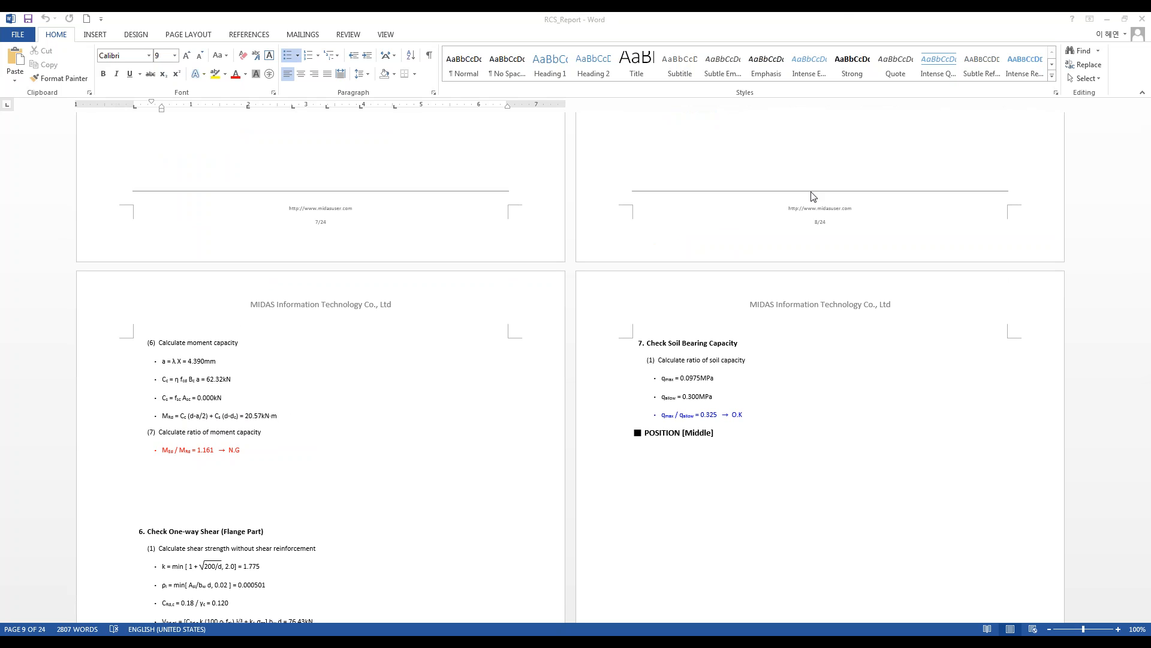
pyautogui.click(837, 13)
pyautogui.click(914, 484)
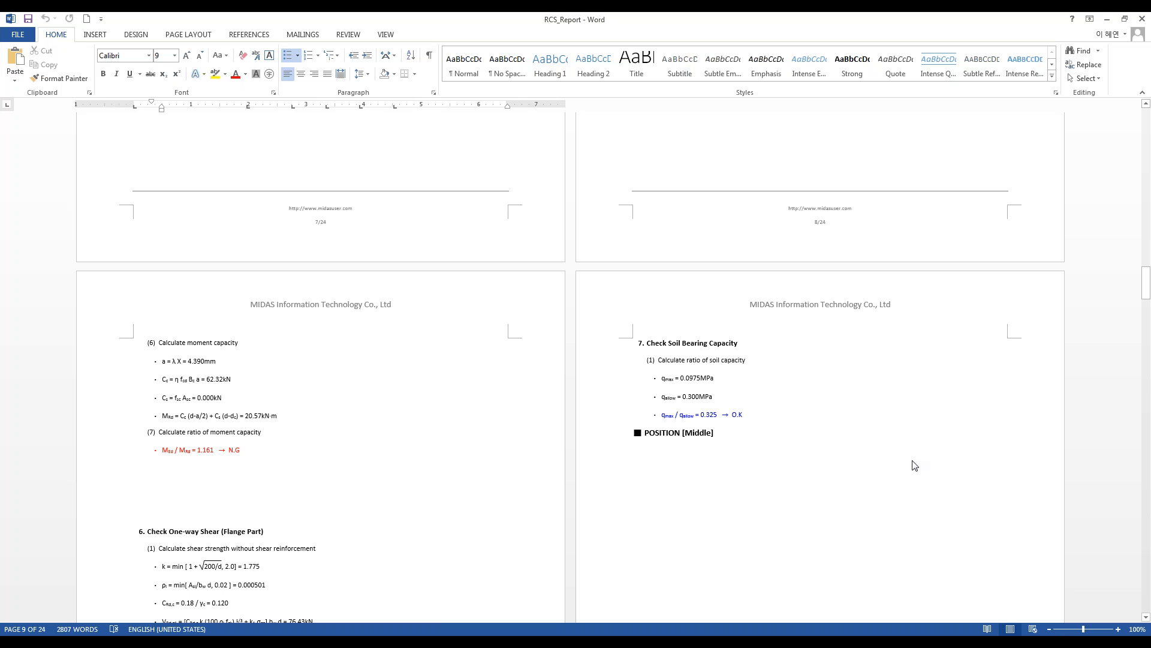
pyautogui.click(673, 342)
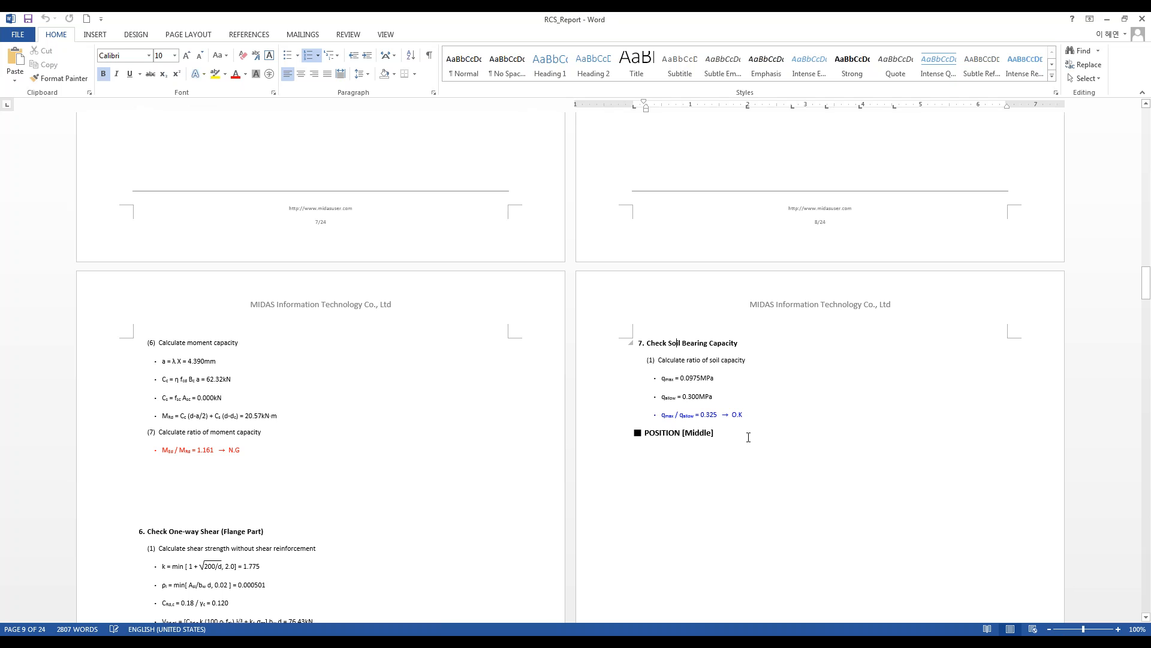
pyautogui.click(753, 415)
pyautogui.moveTo(1146, 282); pyautogui.dragTo(1148, 290)
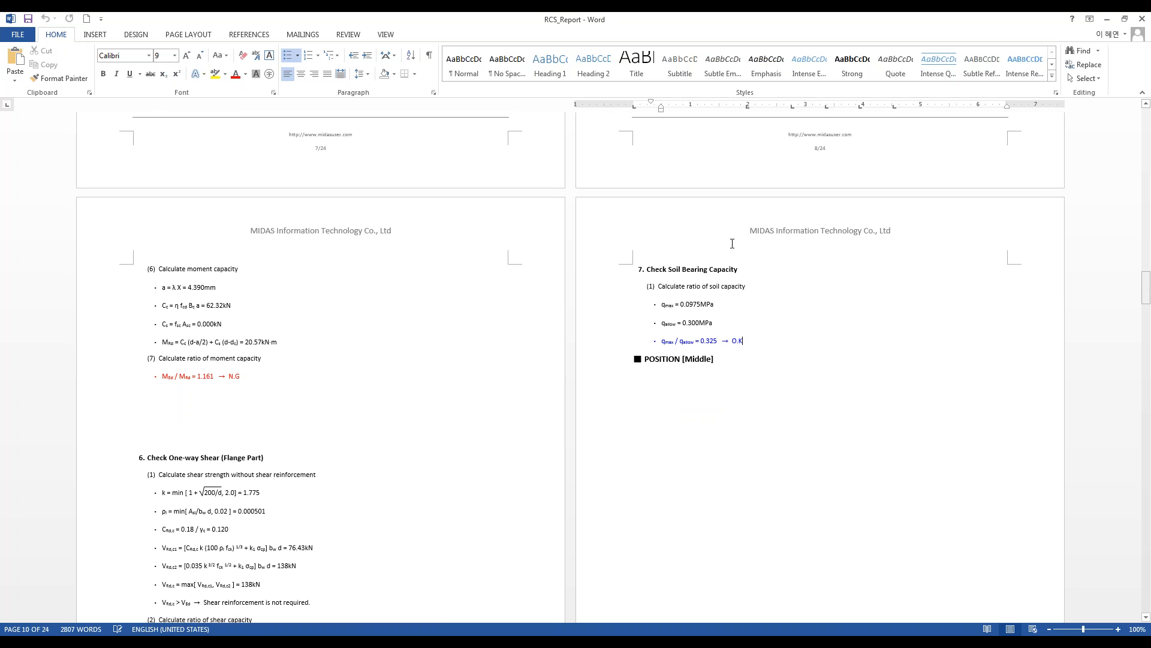
pyautogui.moveTo(1147, 294); pyautogui.dragTo(1147, 294)
pyautogui.click(1108, 19)
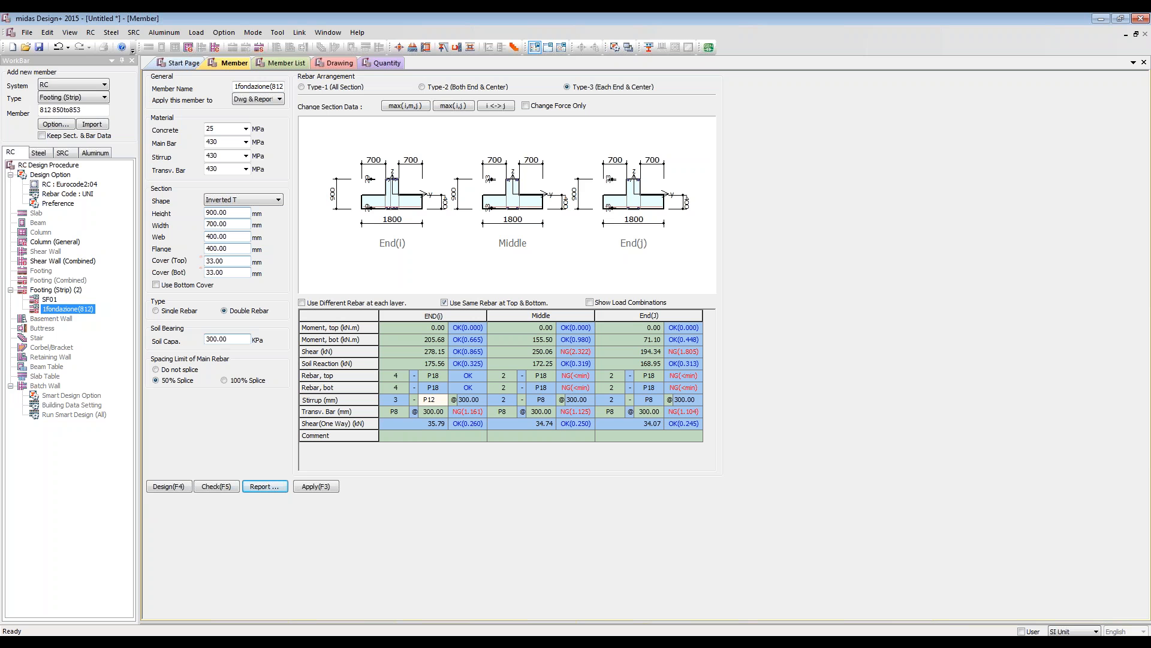
# Step: Create the RC strip footing list drawing and inspect the end sections of SF01 and 1fondazione(812)
pyautogui.click(197, 340)
pyautogui.click(329, 63)
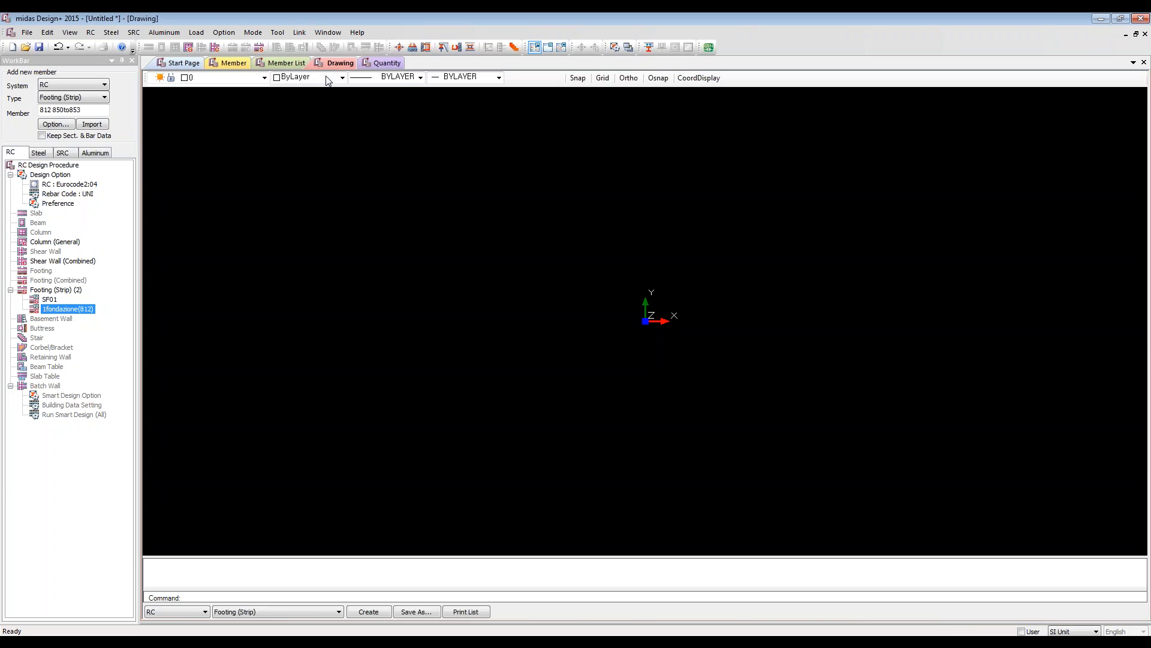
pyautogui.click(373, 611)
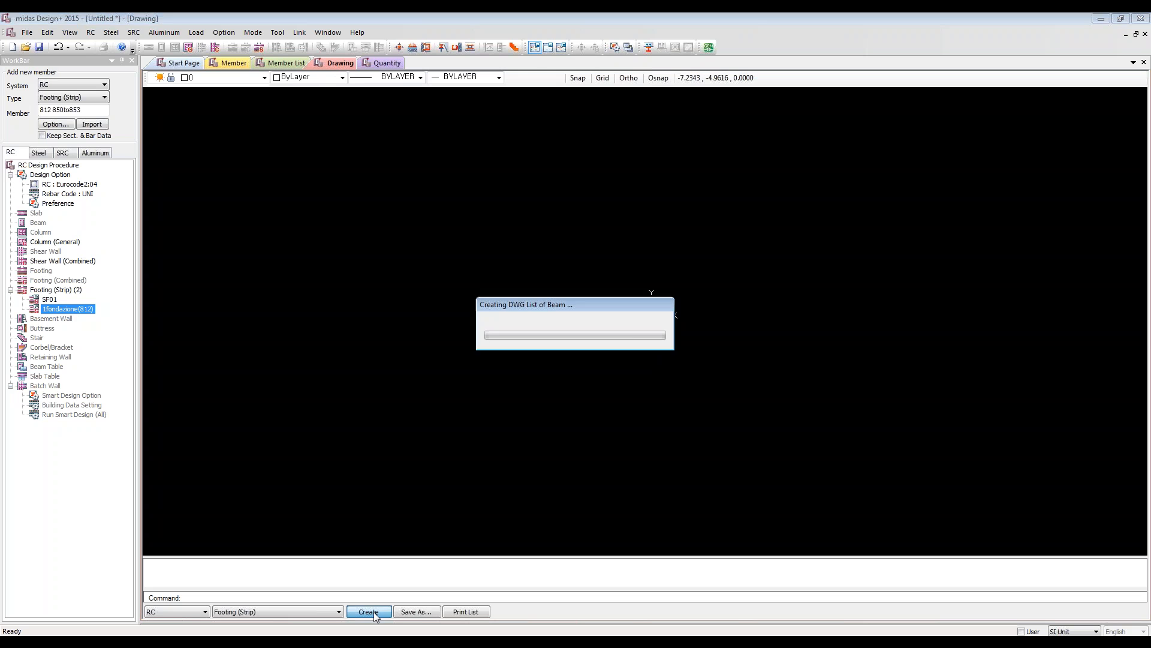
pyautogui.scroll(5, 572, 262)
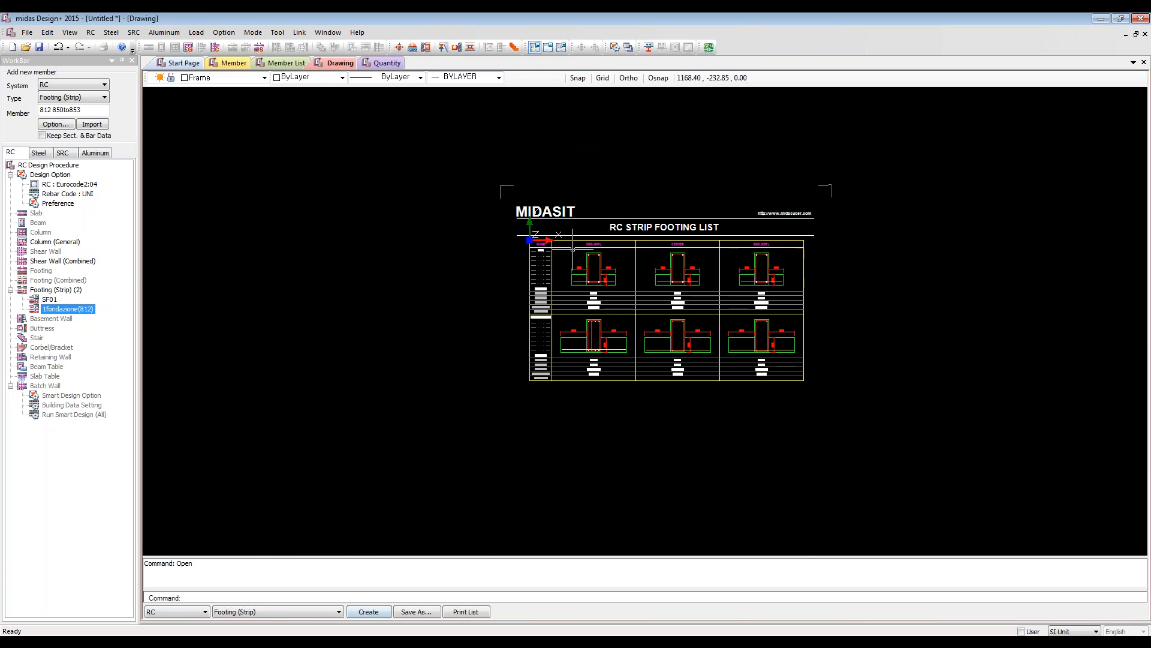
pyautogui.scroll(-6, 694, 437)
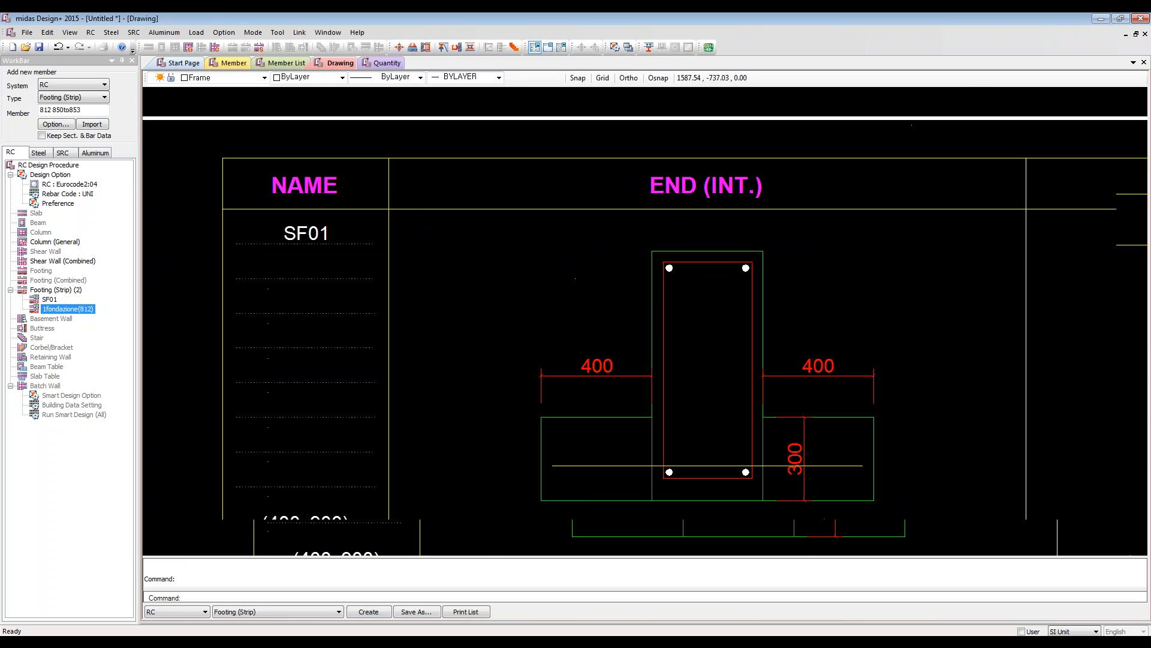
pyautogui.scroll(-2, 733, 432)
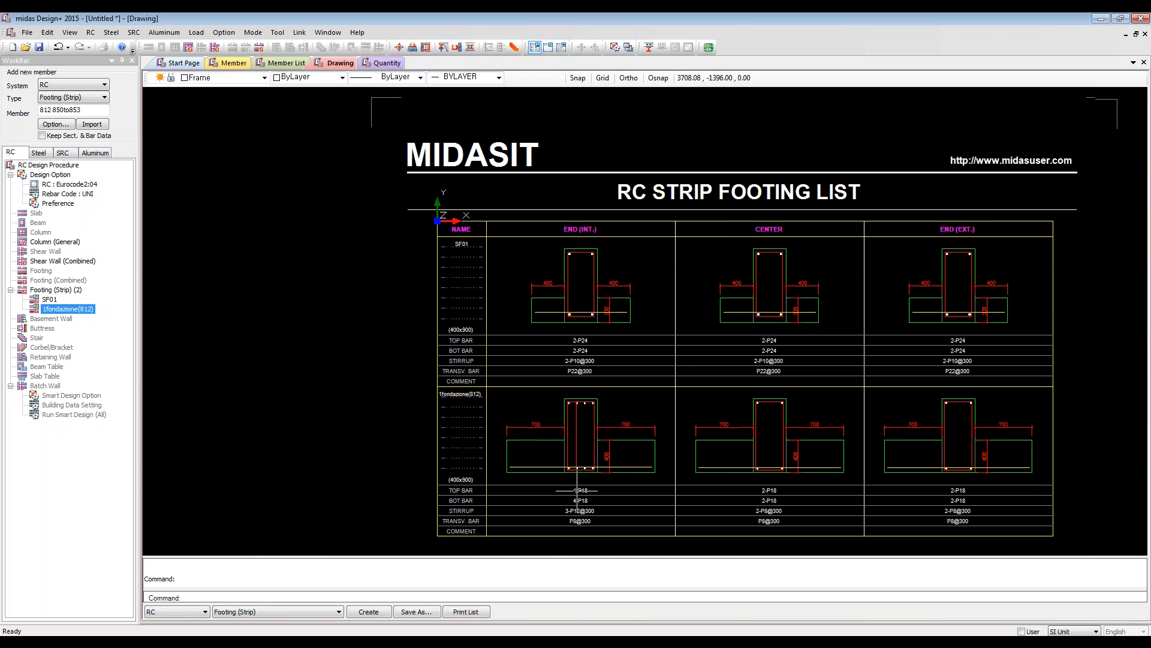
pyautogui.scroll(6, 631, 450)
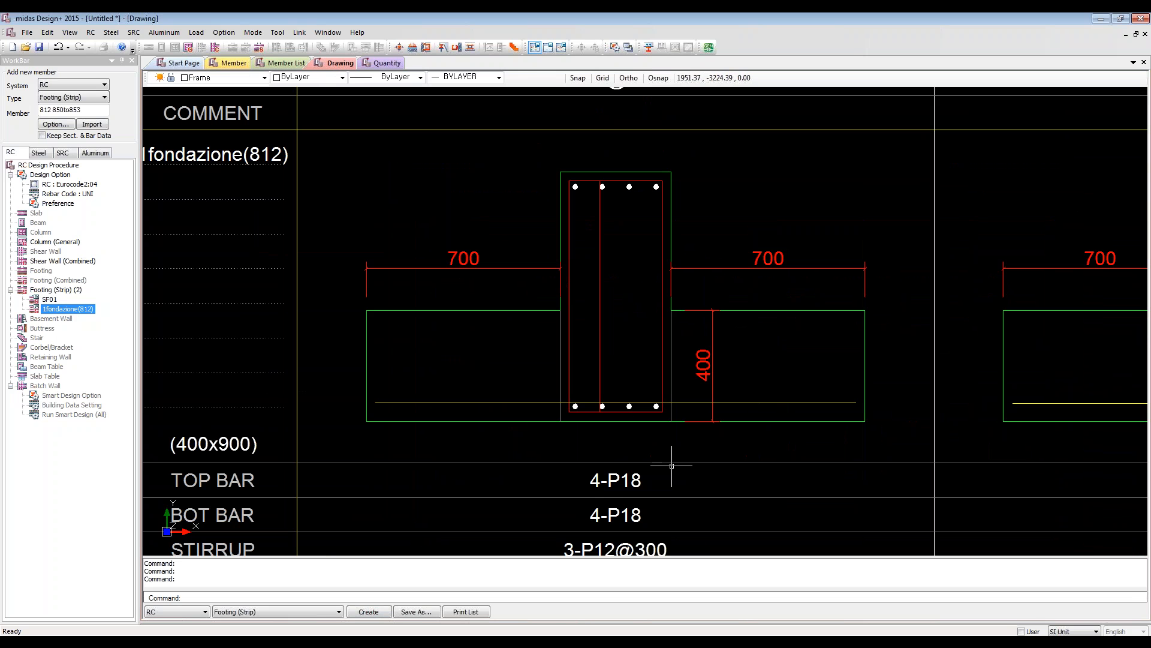
# Step: Create the strip footing quantity table and review the reinforcement, concrete and formwork quantities of both footings
pyautogui.click(384, 63)
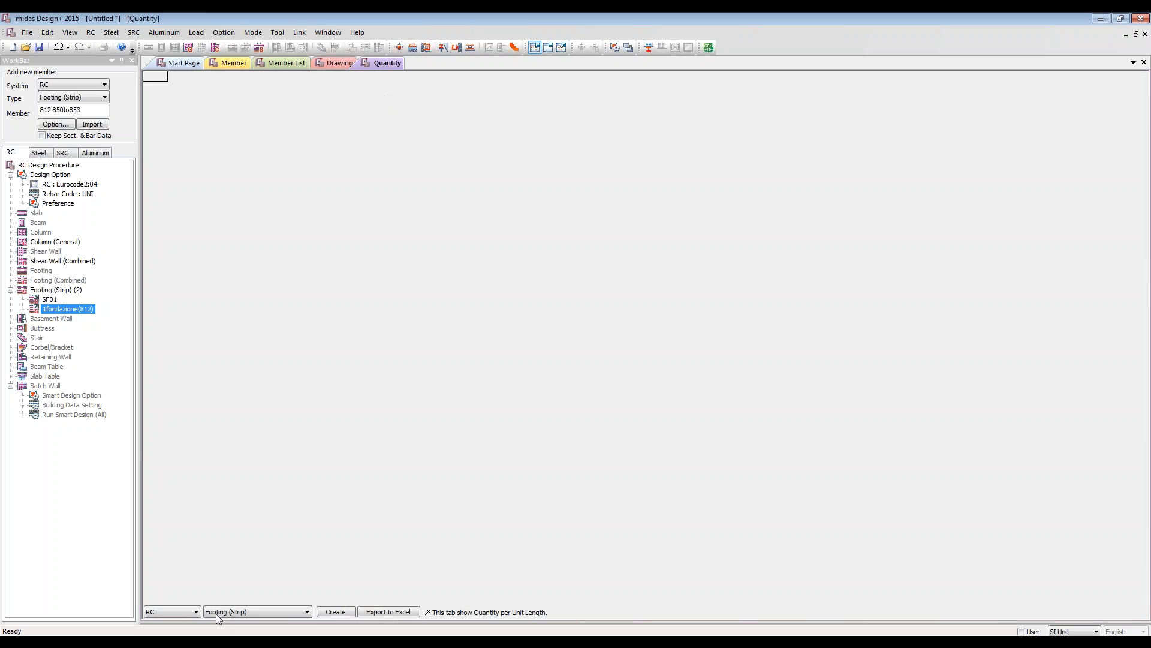
pyautogui.click(334, 612)
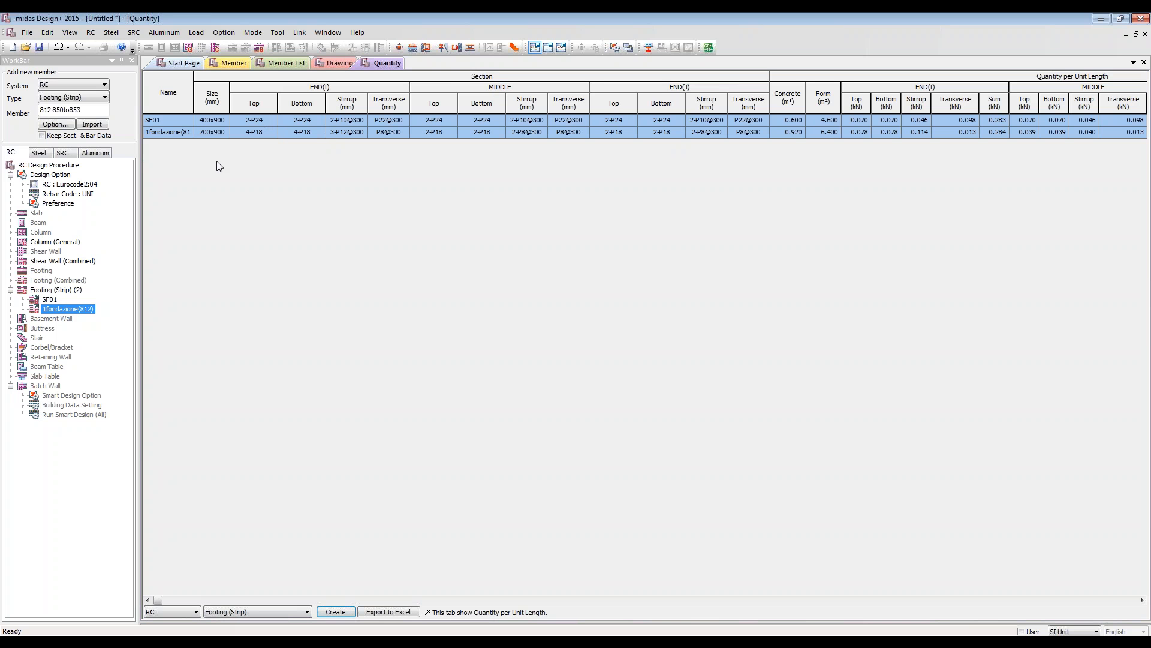
pyautogui.moveTo(248, 118); pyautogui.dragTo(293, 135)
pyautogui.click(335, 122)
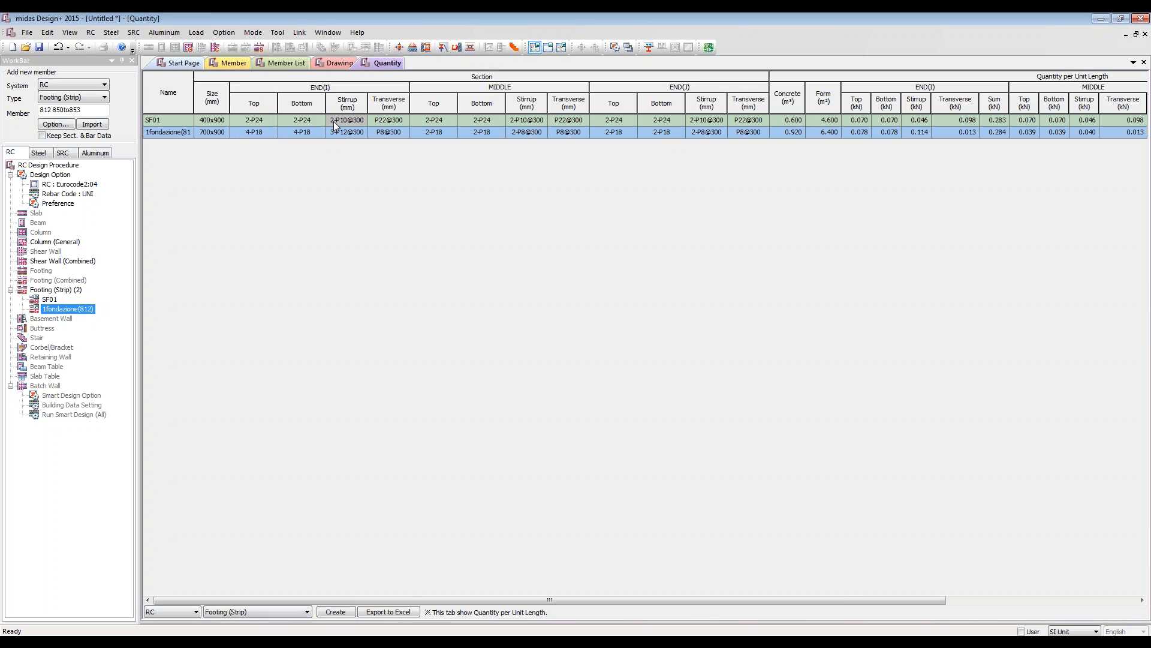
pyautogui.click(382, 122)
pyautogui.moveTo(783, 120); pyautogui.dragTo(831, 146)
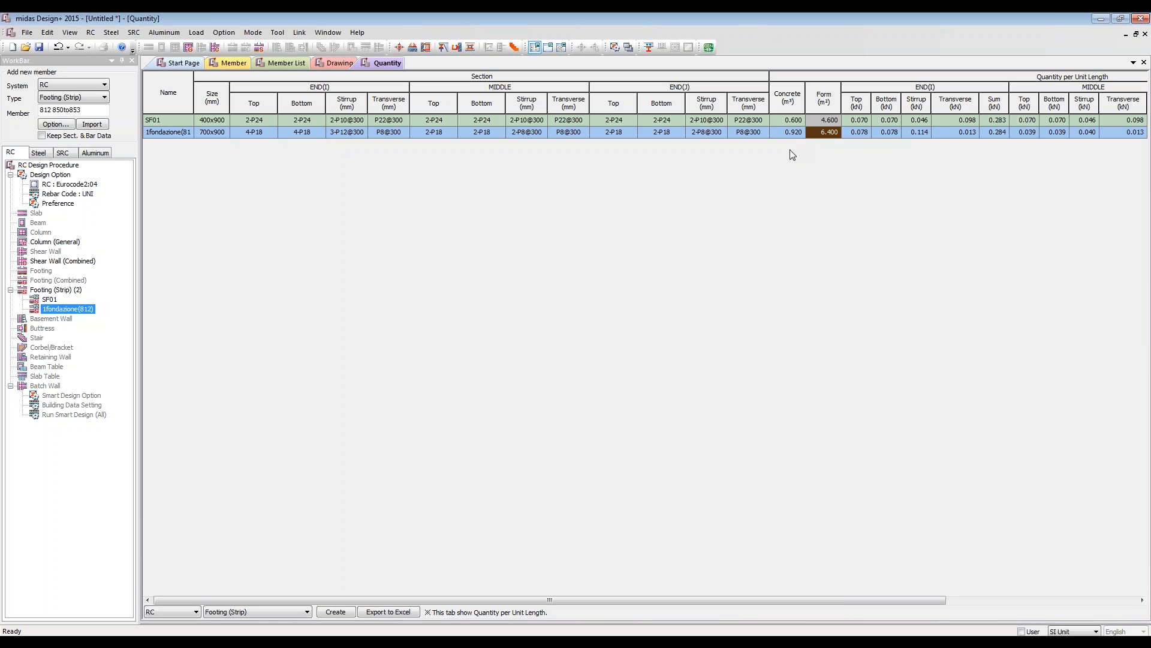
# Step: Examine the rebar quantities per unit length through to the totals, and return to the footing's member design data
pyautogui.click(862, 122)
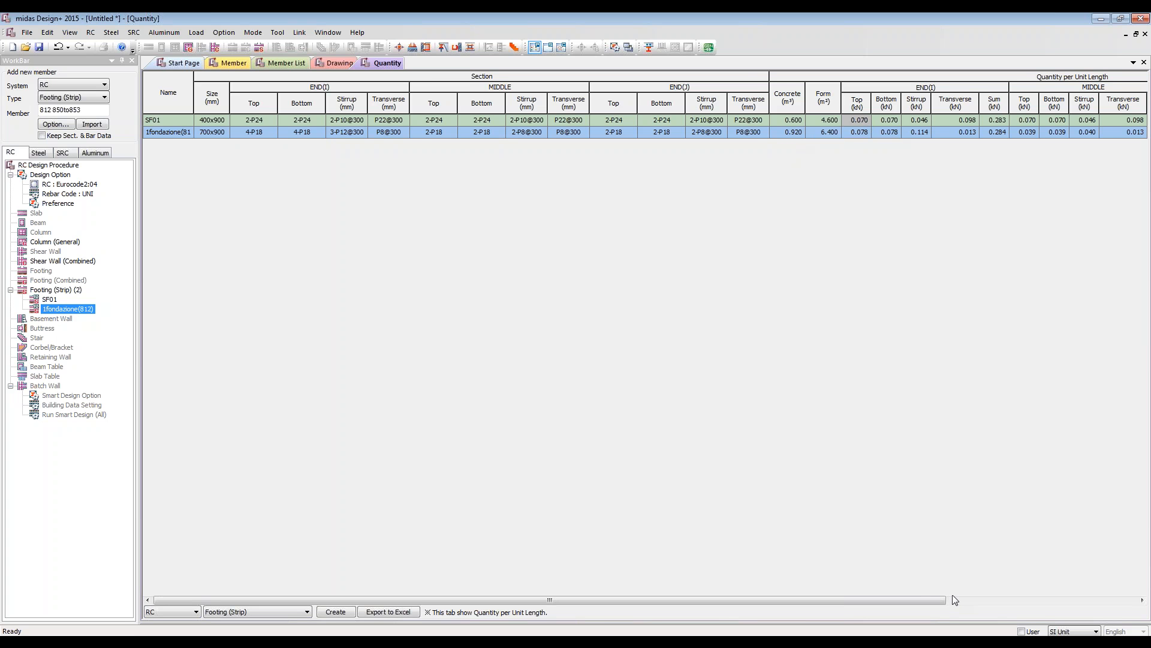
pyautogui.moveTo(919, 598); pyautogui.dragTo(1100, 603)
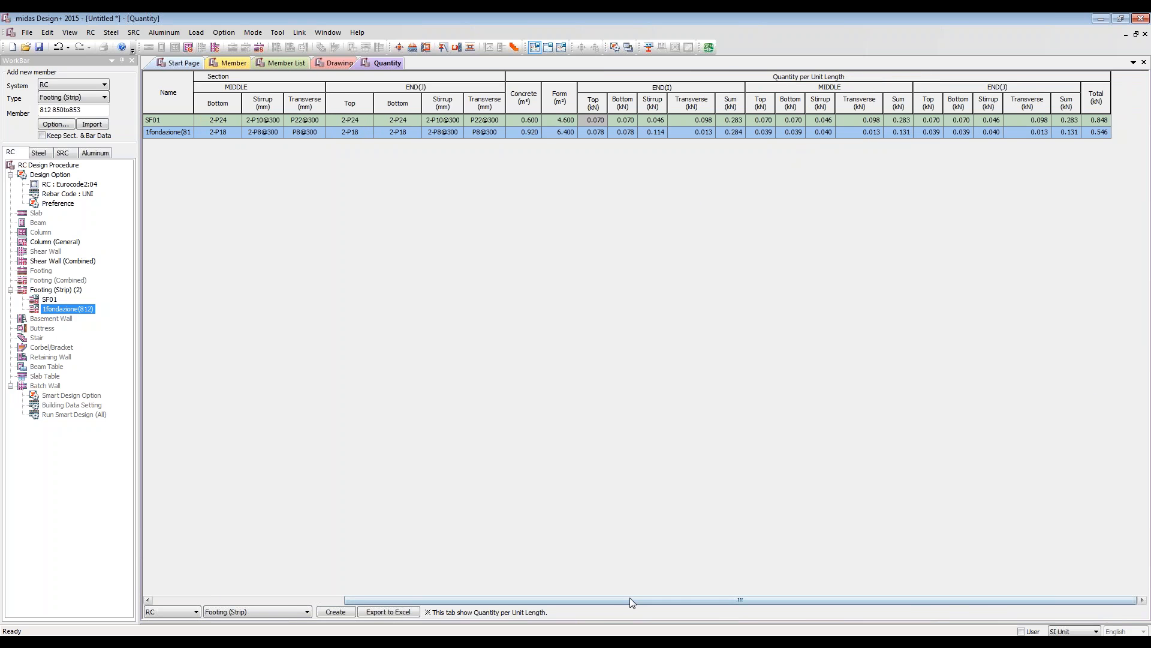
pyautogui.click(283, 600)
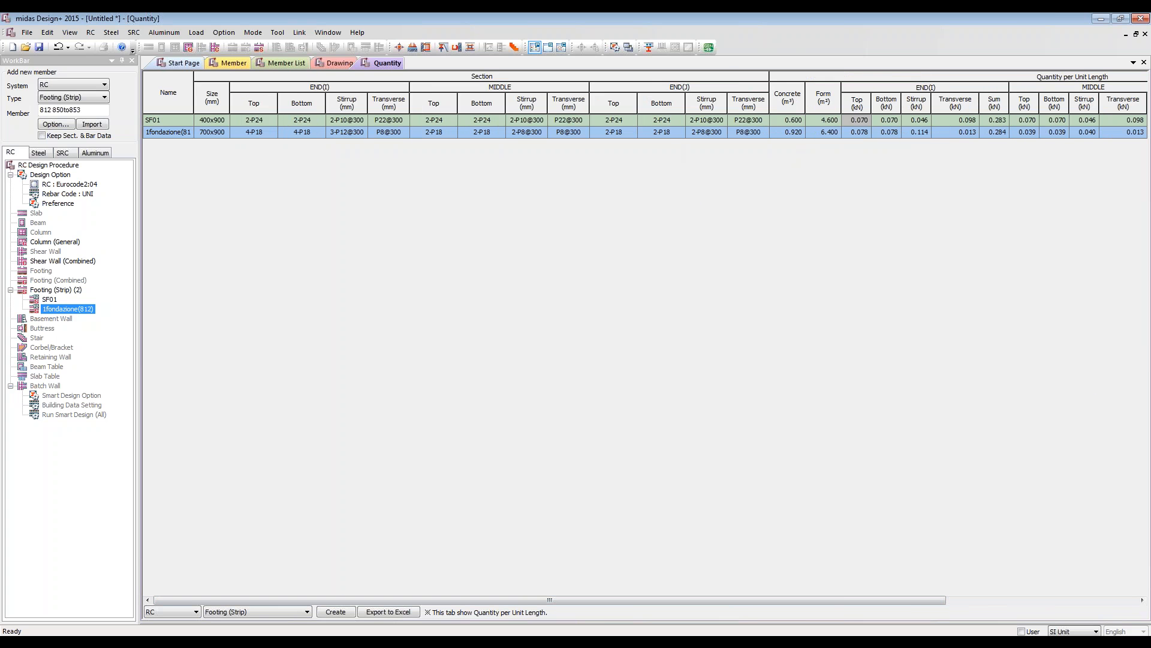
pyautogui.click(220, 63)
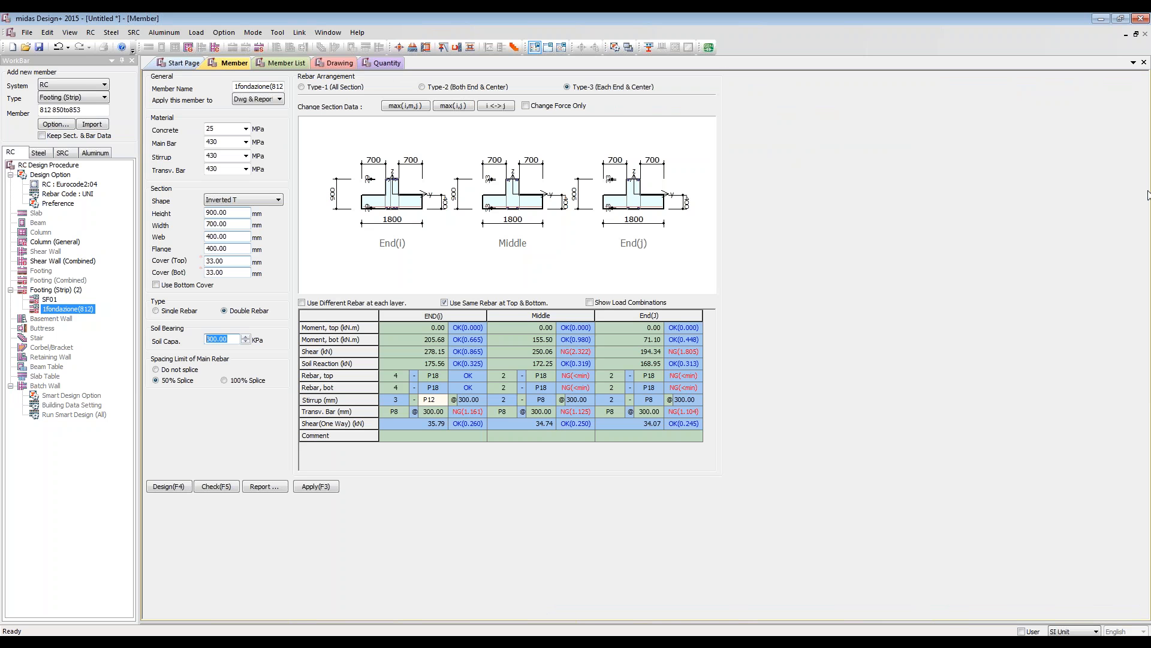
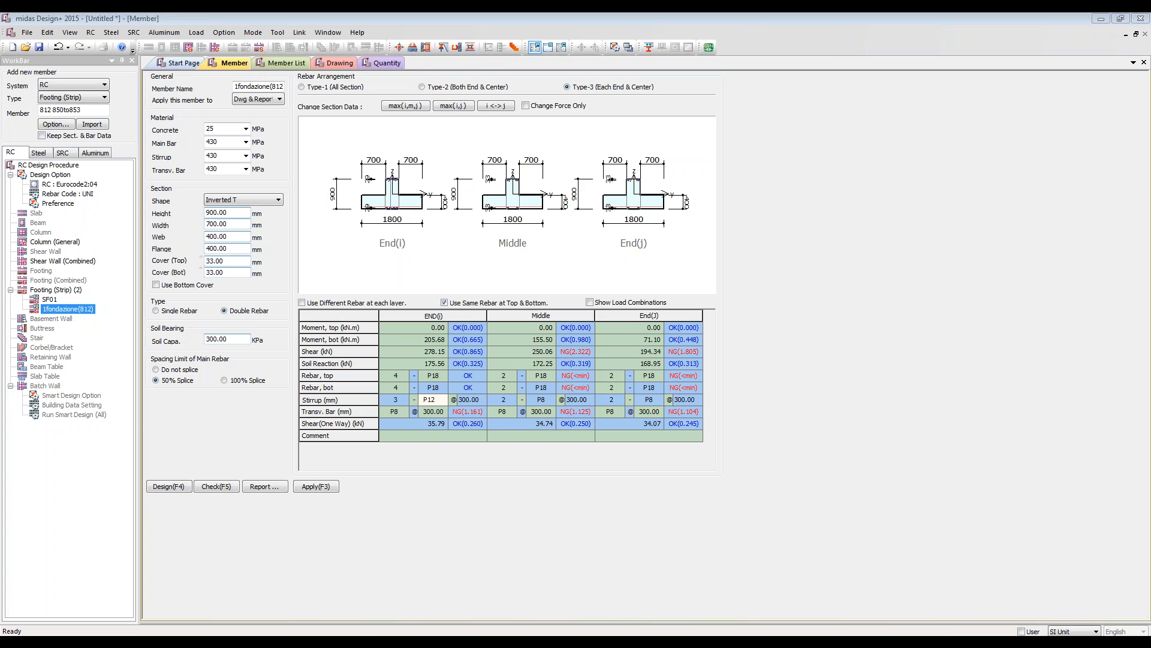
pyautogui.click(386, 531)
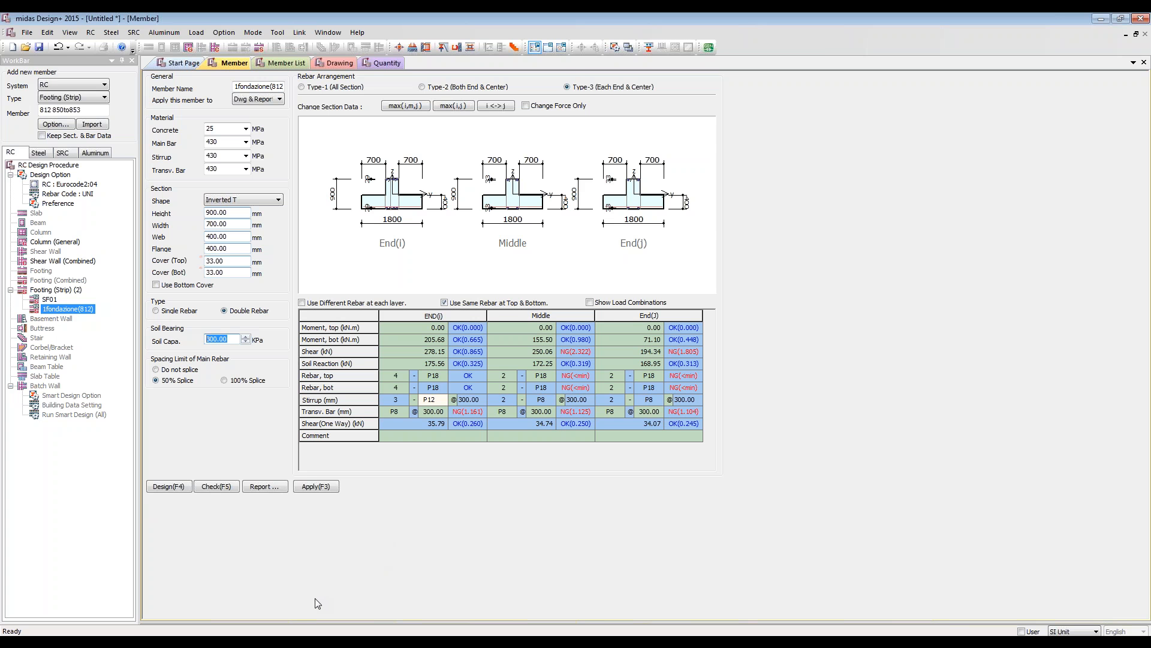
pyautogui.hotkey('alt', 'Tab')
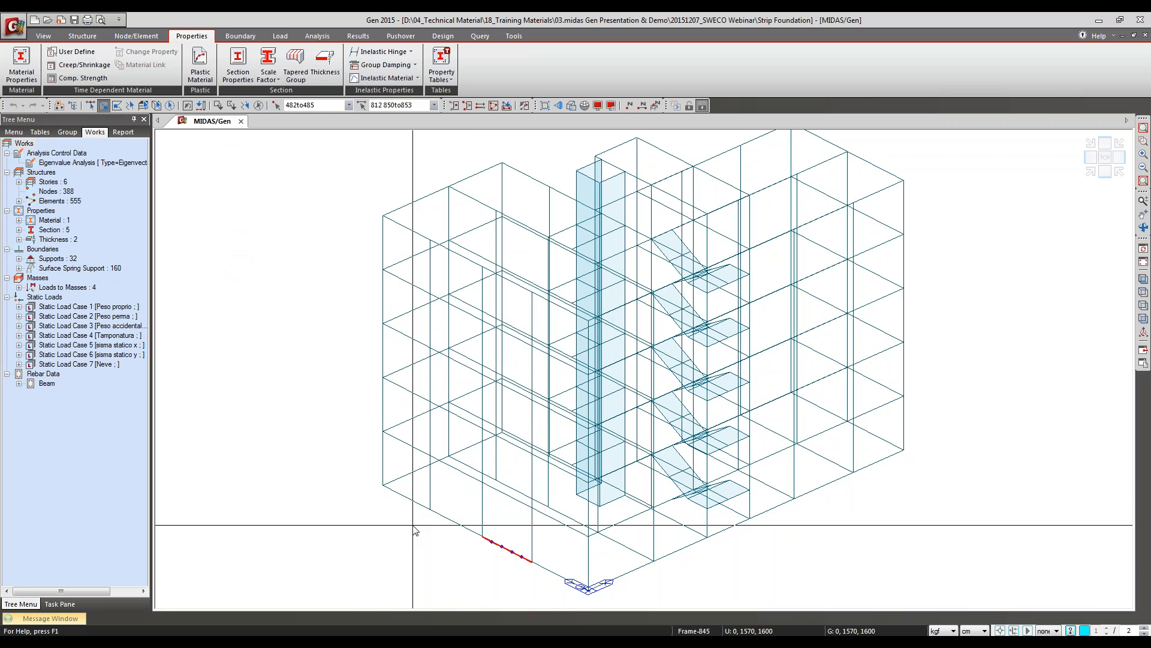
pyautogui.click(287, 39)
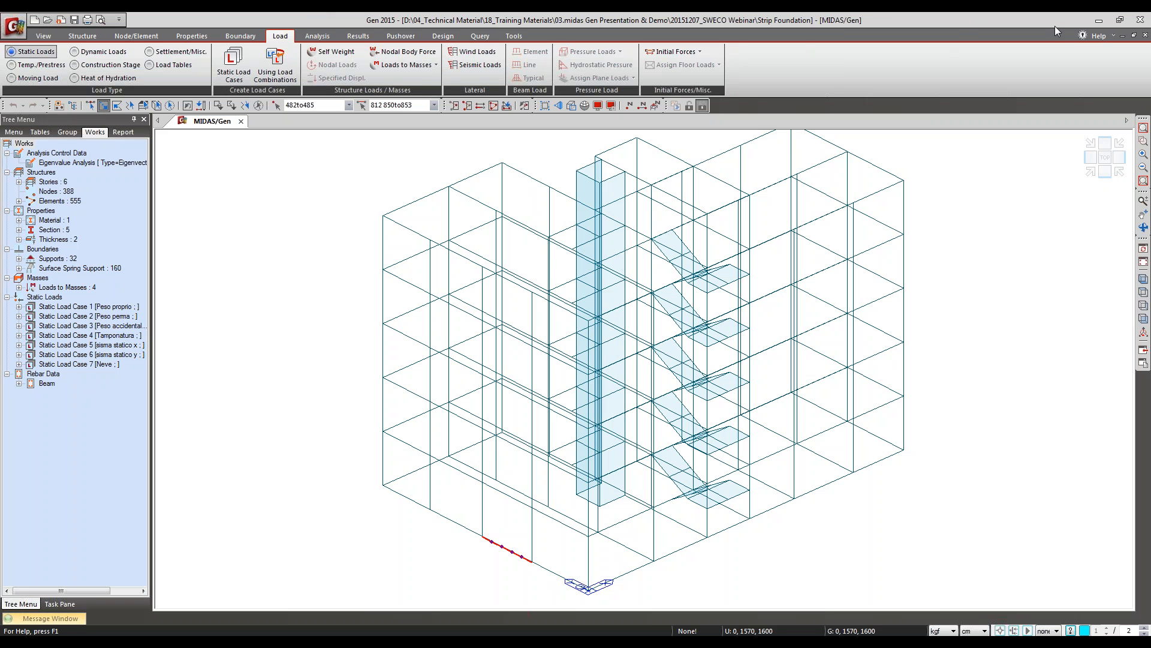
pyautogui.click(1099, 21)
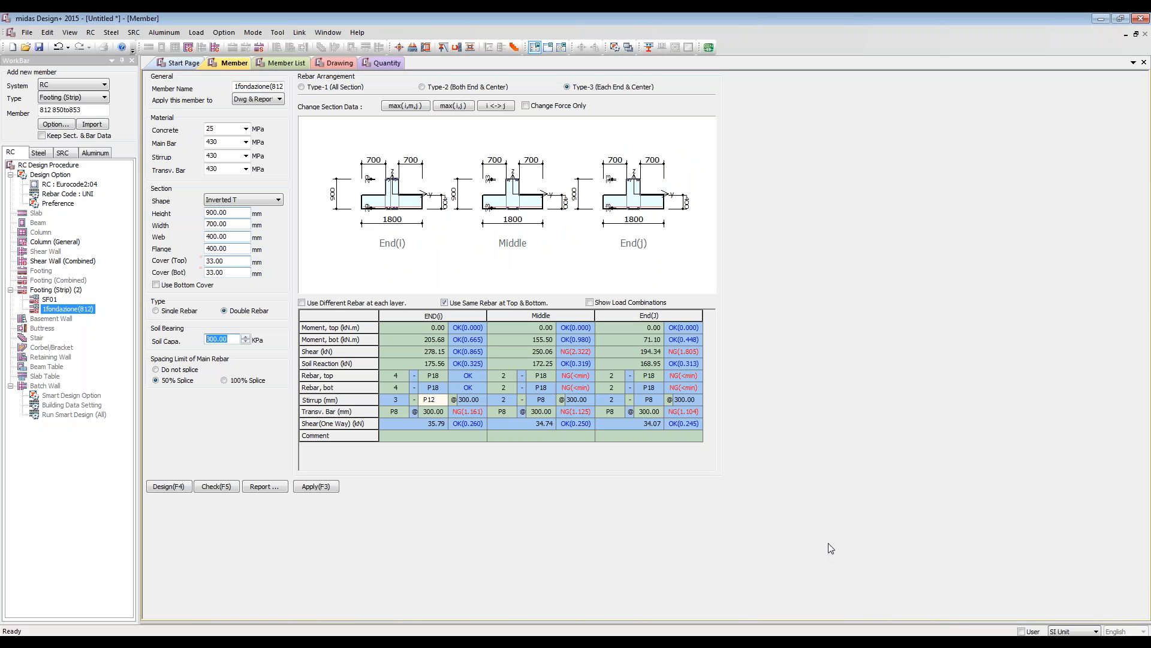
# Step: Start a new project without saving the current one, and begin a combined RC shear wall member
pyautogui.click(181, 63)
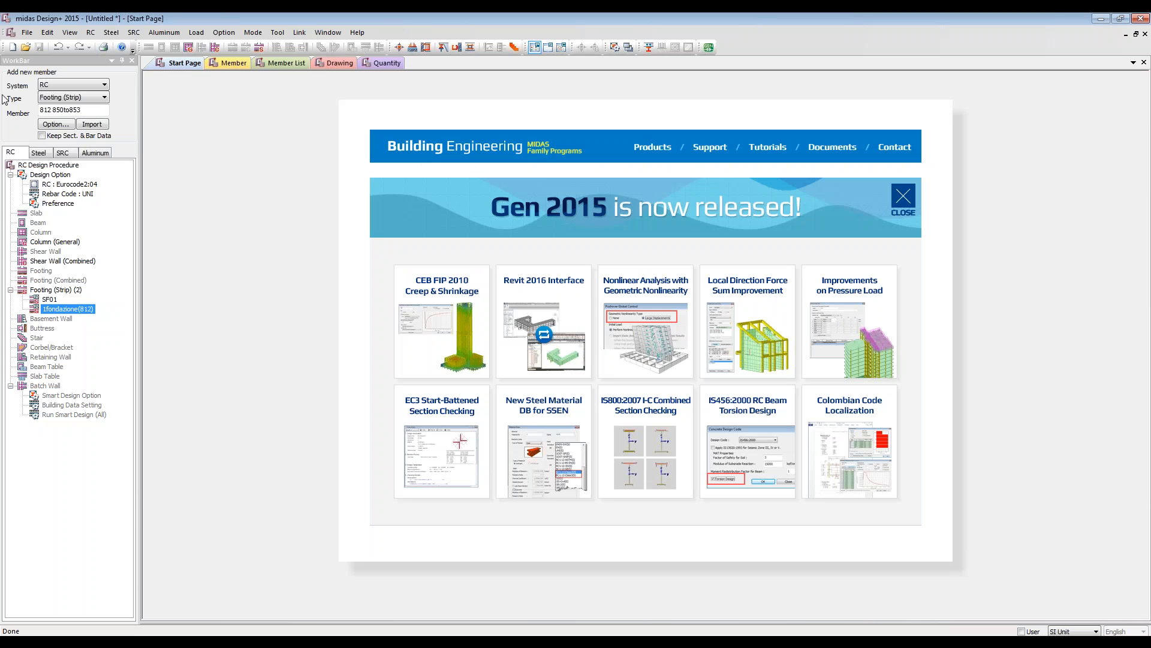
pyautogui.click(12, 47)
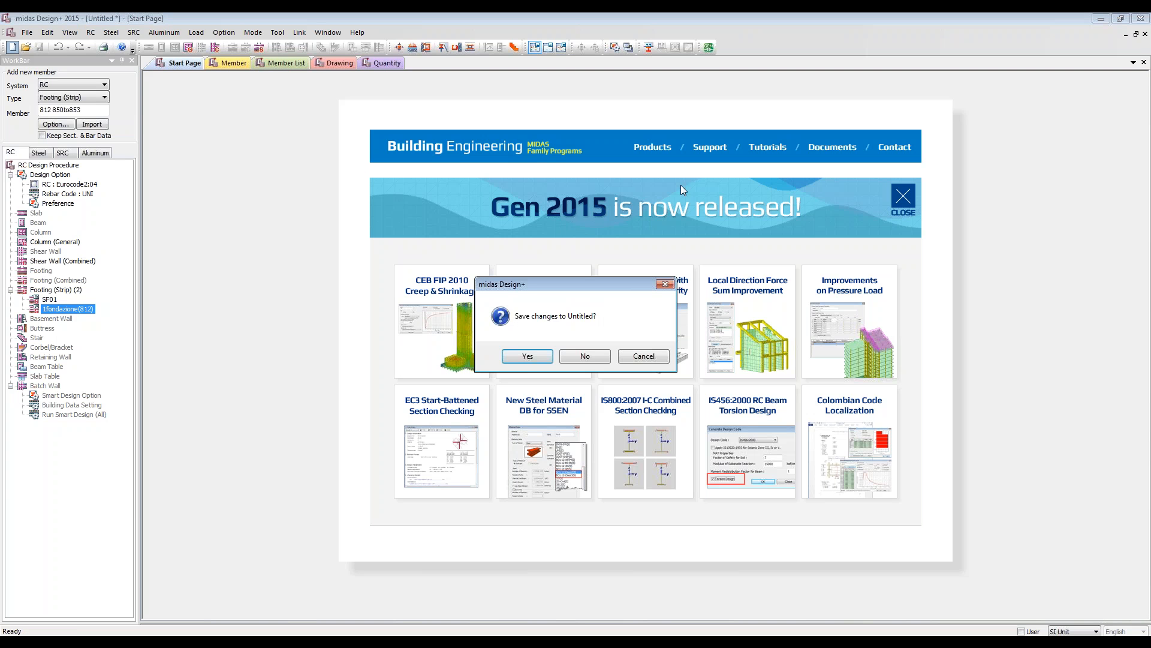
pyautogui.click(587, 356)
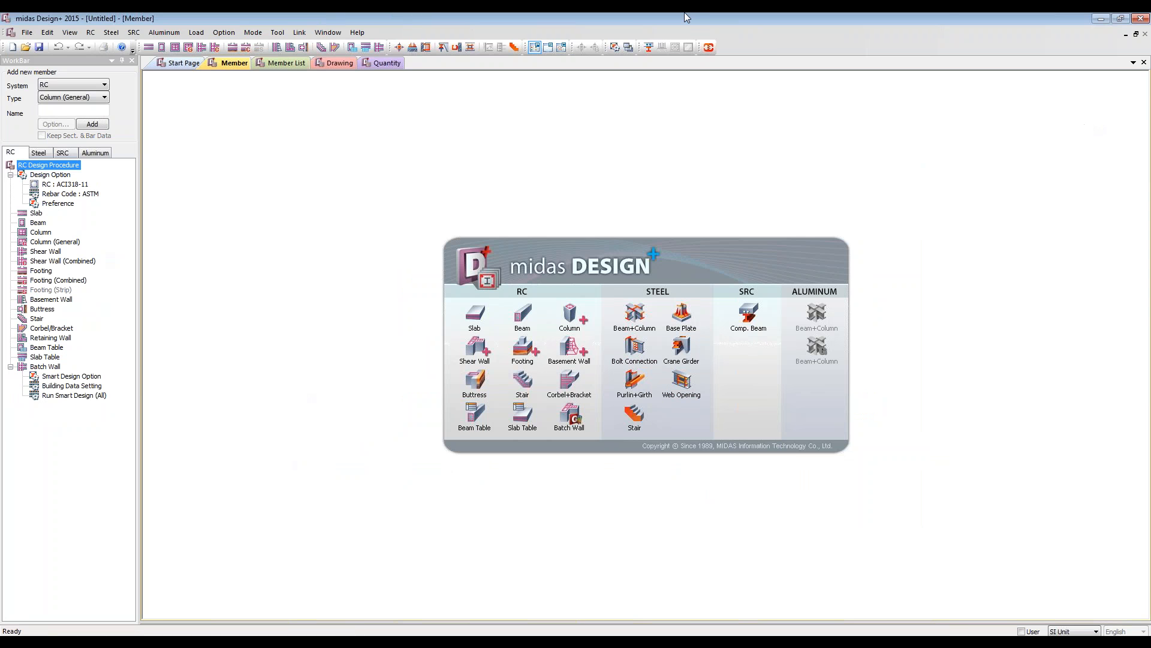
pyautogui.click(476, 347)
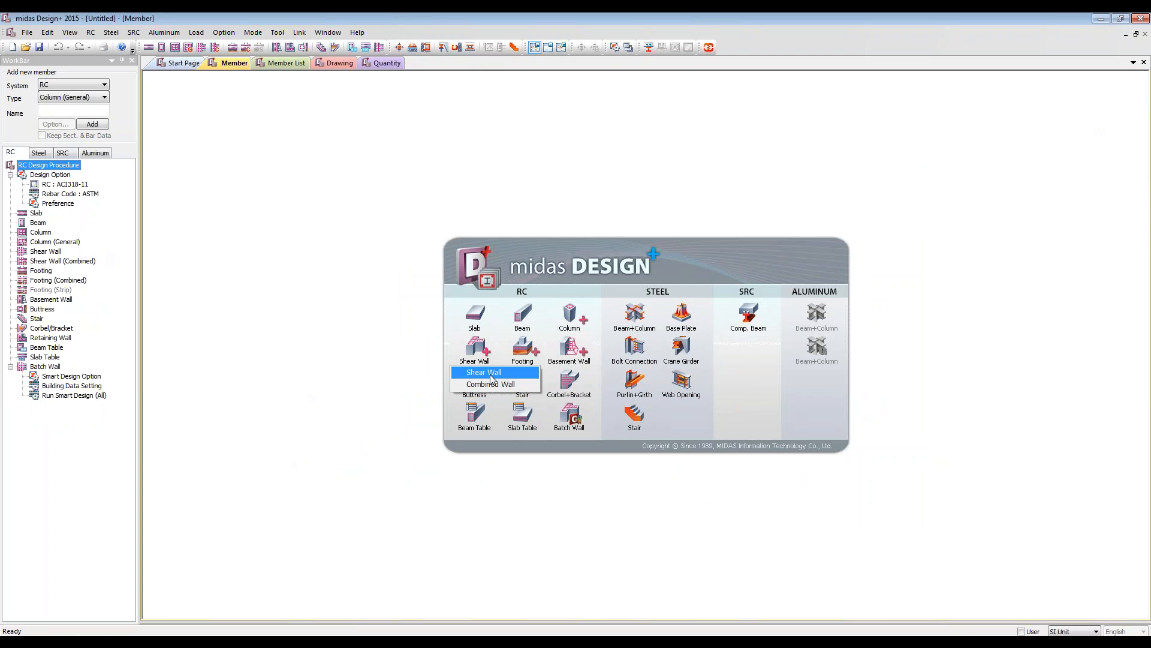
pyautogui.click(480, 387)
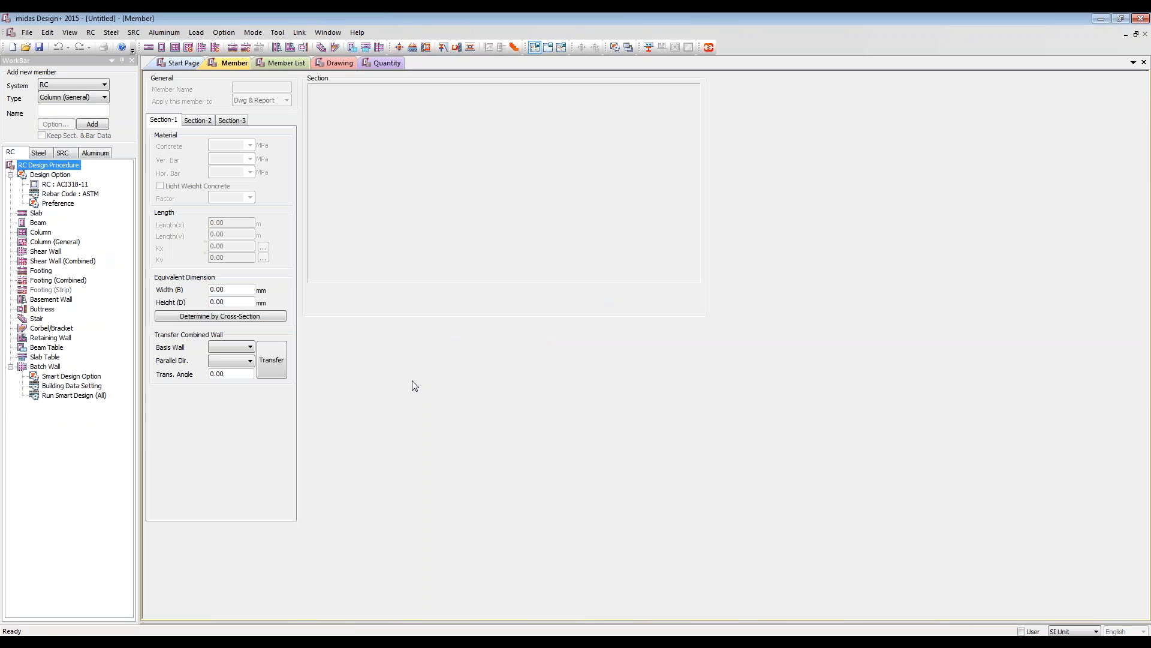
# Step: Set the RC design code to Eurocode2:04 in the design options
pyautogui.click(62, 184)
pyautogui.doubleClick(63, 185)
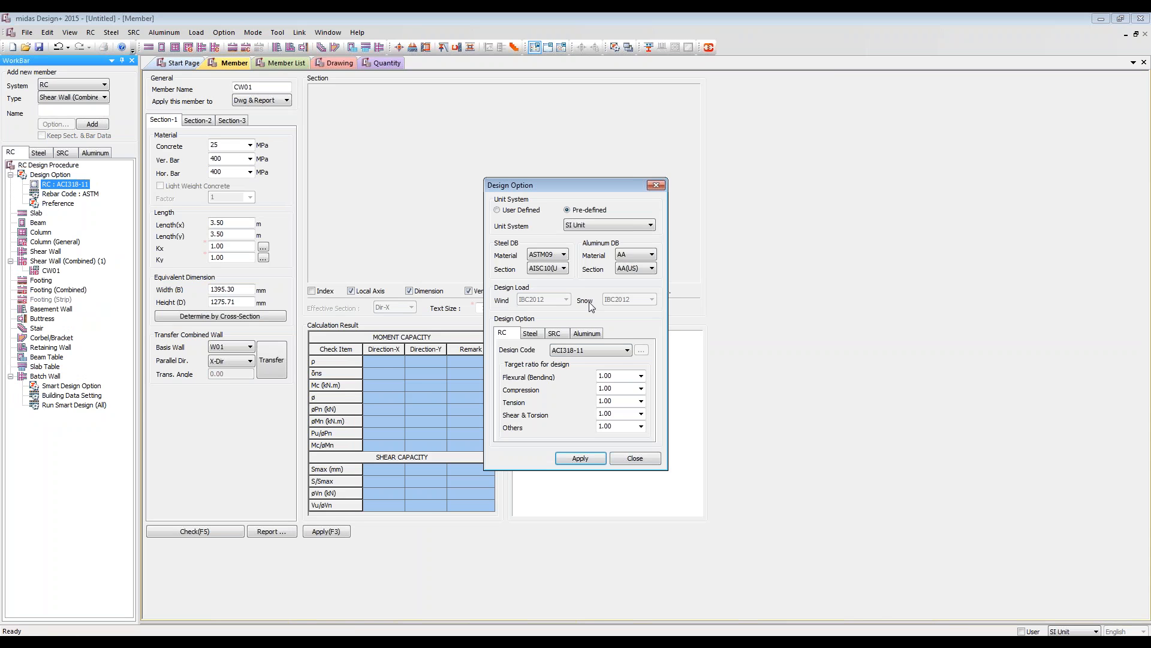
pyautogui.click(589, 349)
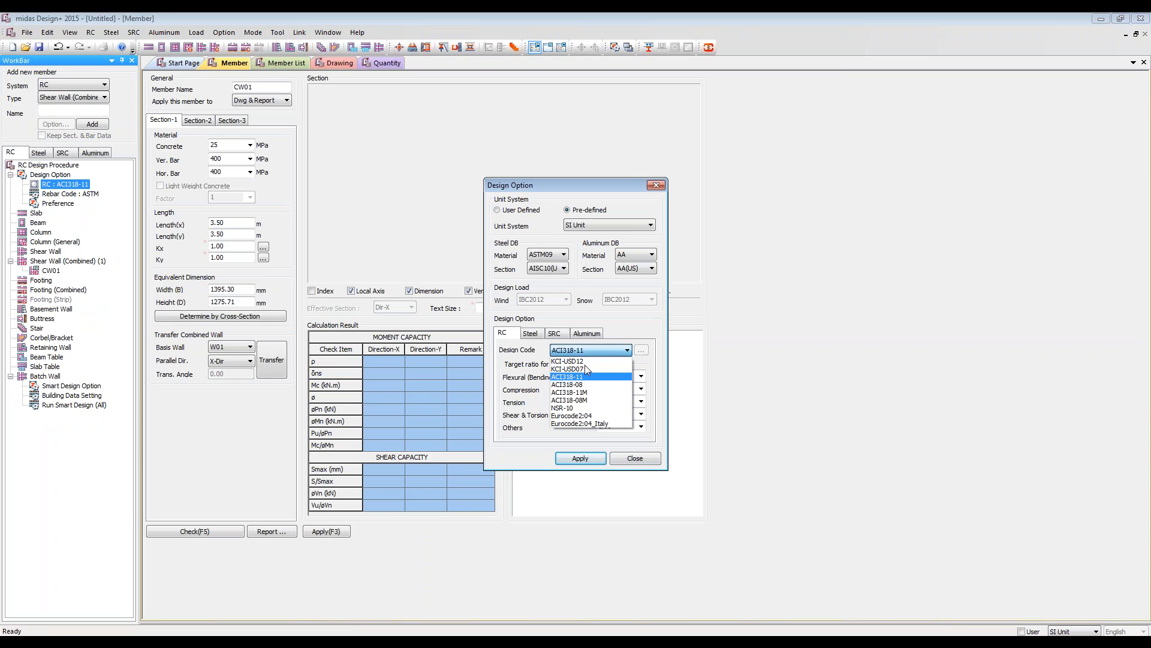
pyautogui.click(583, 422)
pyautogui.click(592, 456)
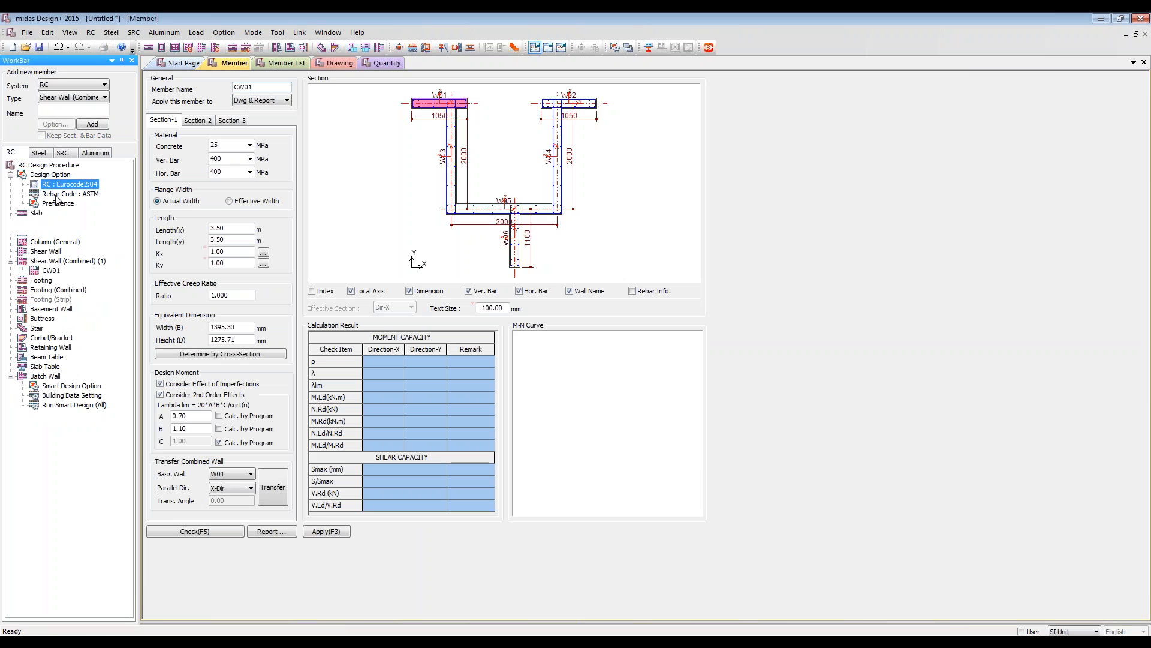
# Step: Set the rebar code to UNI in the rebar options
pyautogui.doubleClick(58, 194)
pyautogui.click(510, 218)
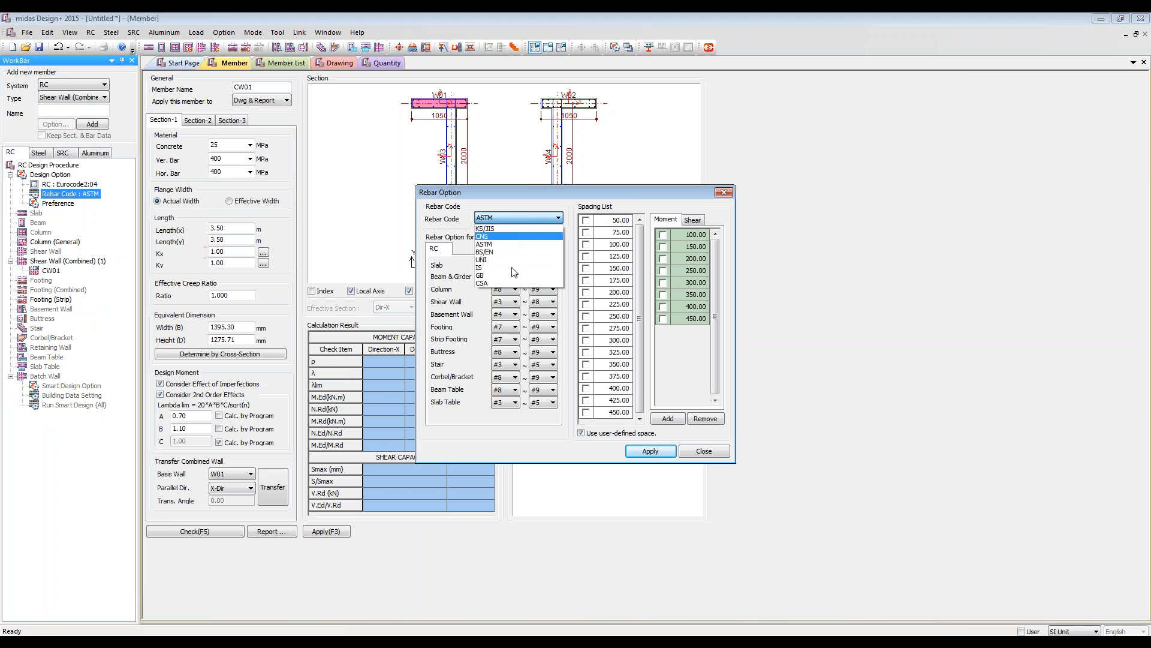
pyautogui.click(498, 259)
pyautogui.click(651, 451)
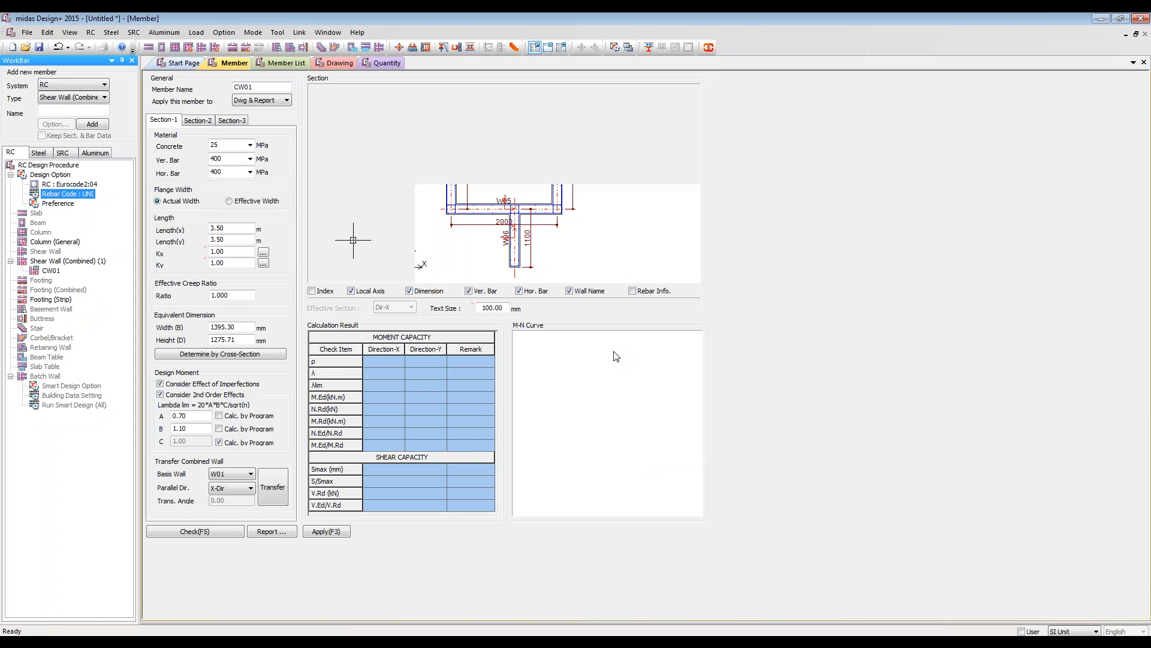
# Step: Enable the Gen/ADS design method for shear walls in the design preferences and set it to Method-2
pyautogui.click(69, 205)
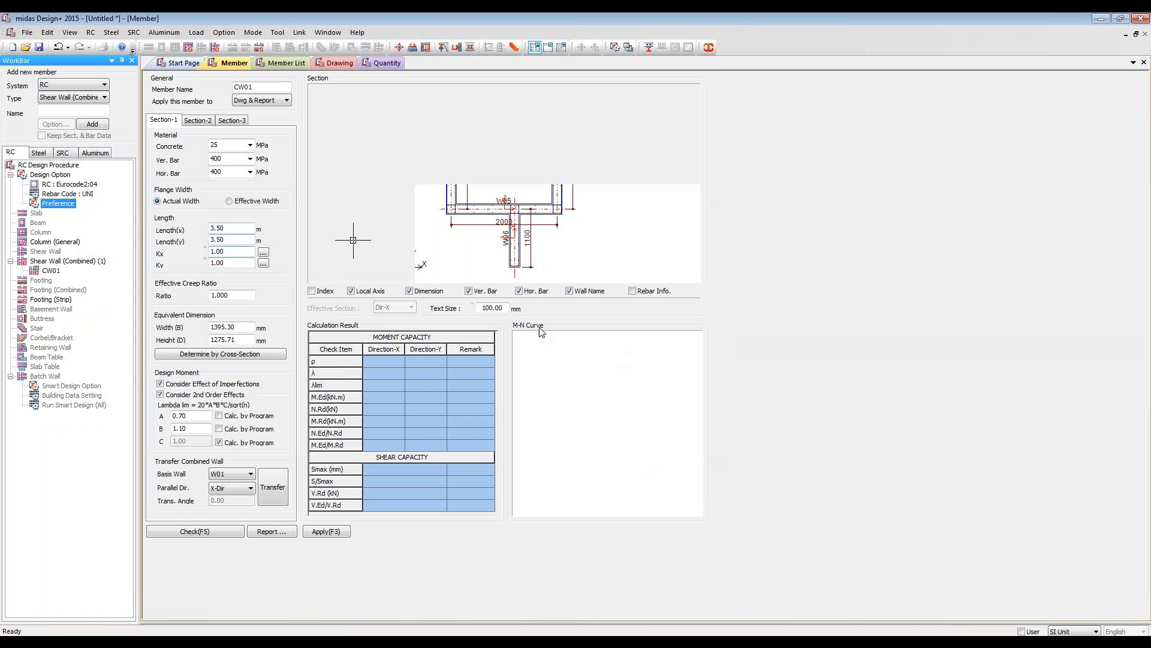
pyautogui.click(553, 203)
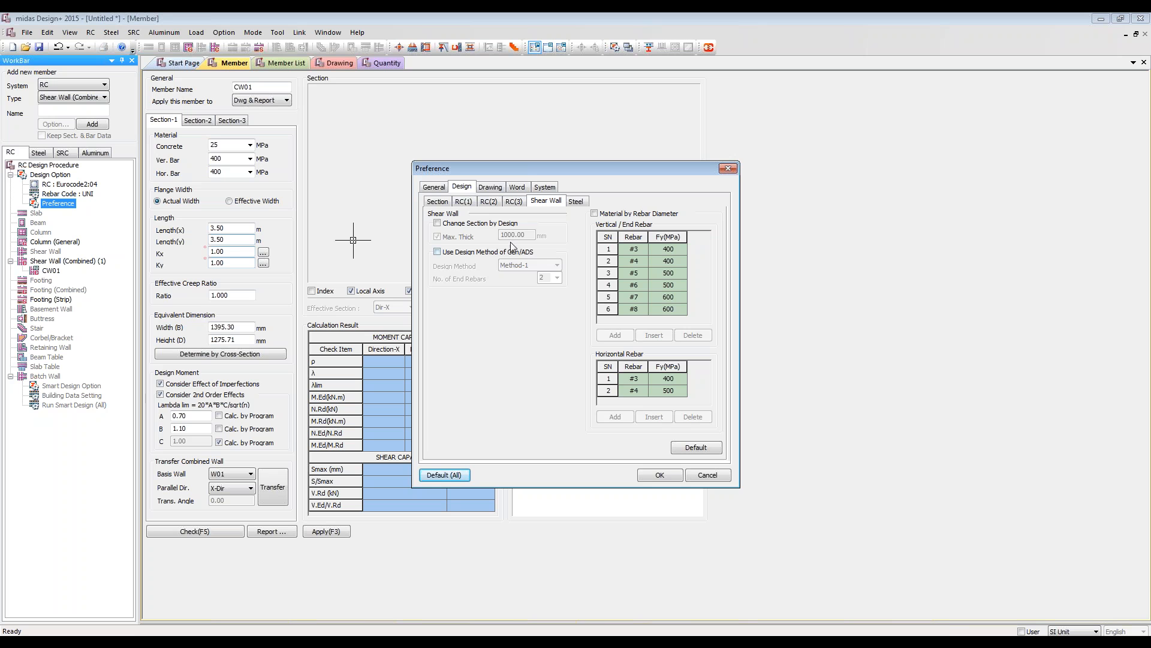
pyautogui.click(494, 252)
pyautogui.click(525, 265)
pyautogui.click(519, 283)
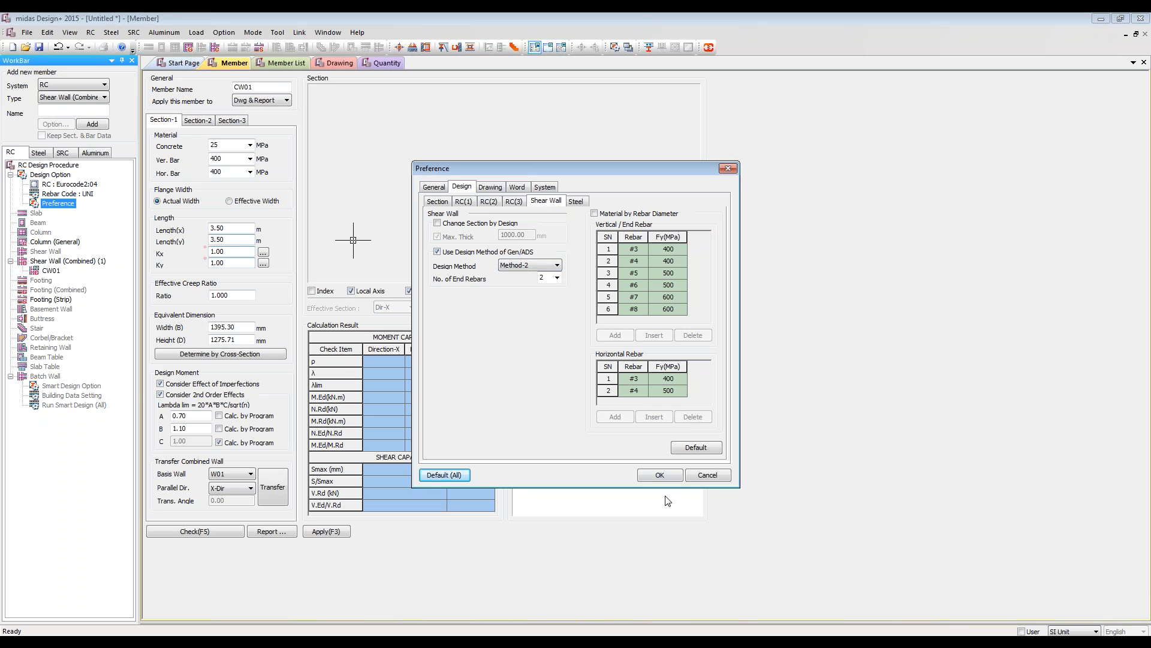
pyautogui.click(663, 478)
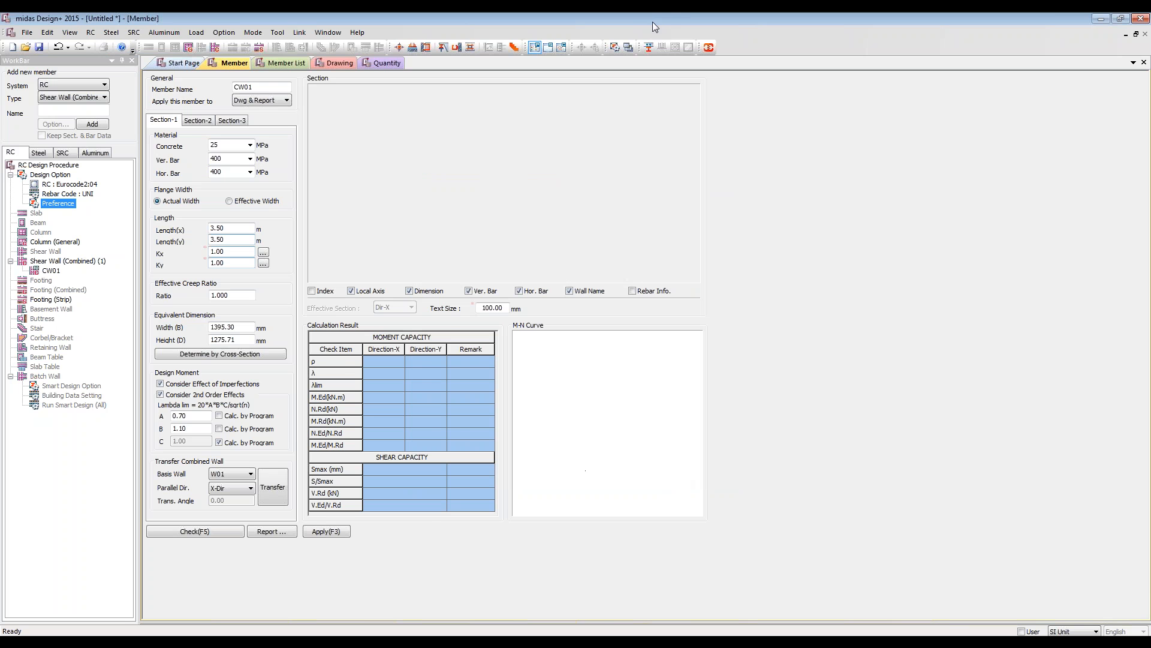
# Step: Switch to midas Gen, clear the footing selection, and isolate the four walls of the core's top storey
pyautogui.moveTo(652, 22); pyautogui.dragTo(692, 61)
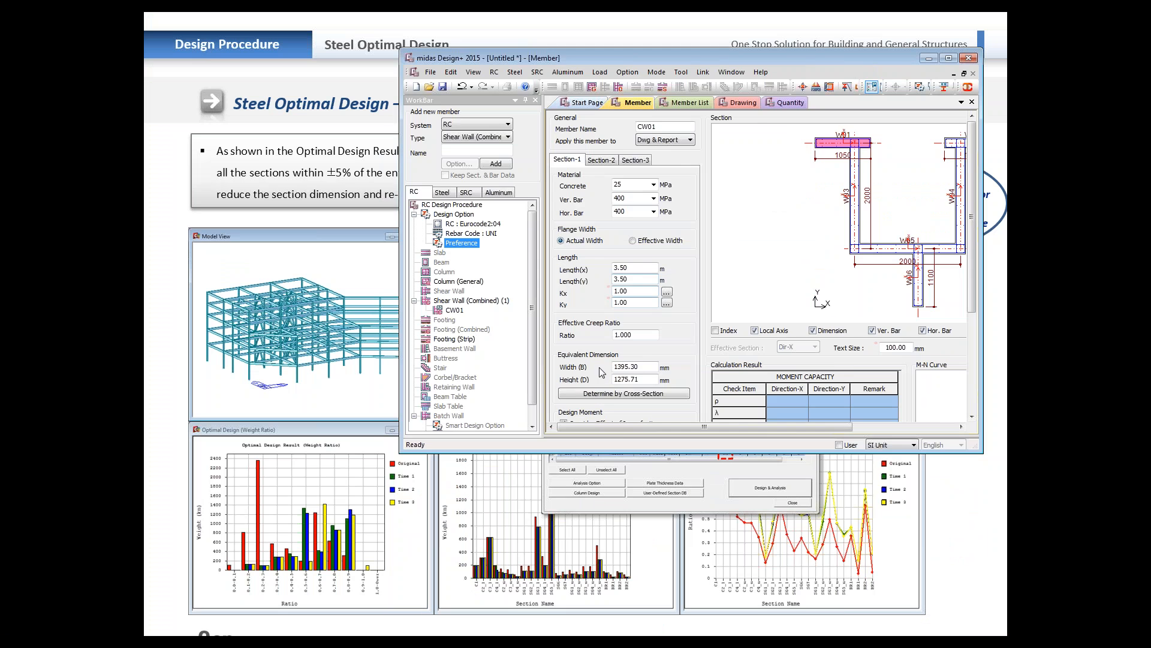
pyautogui.click(254, 635)
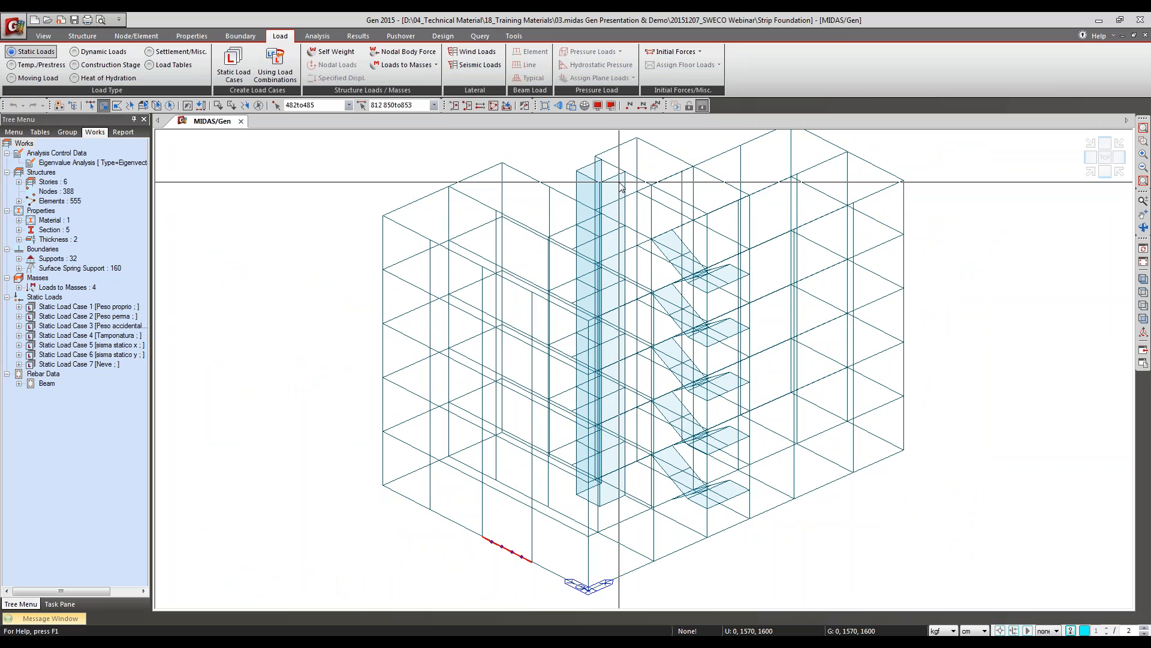
pyautogui.click(592, 172)
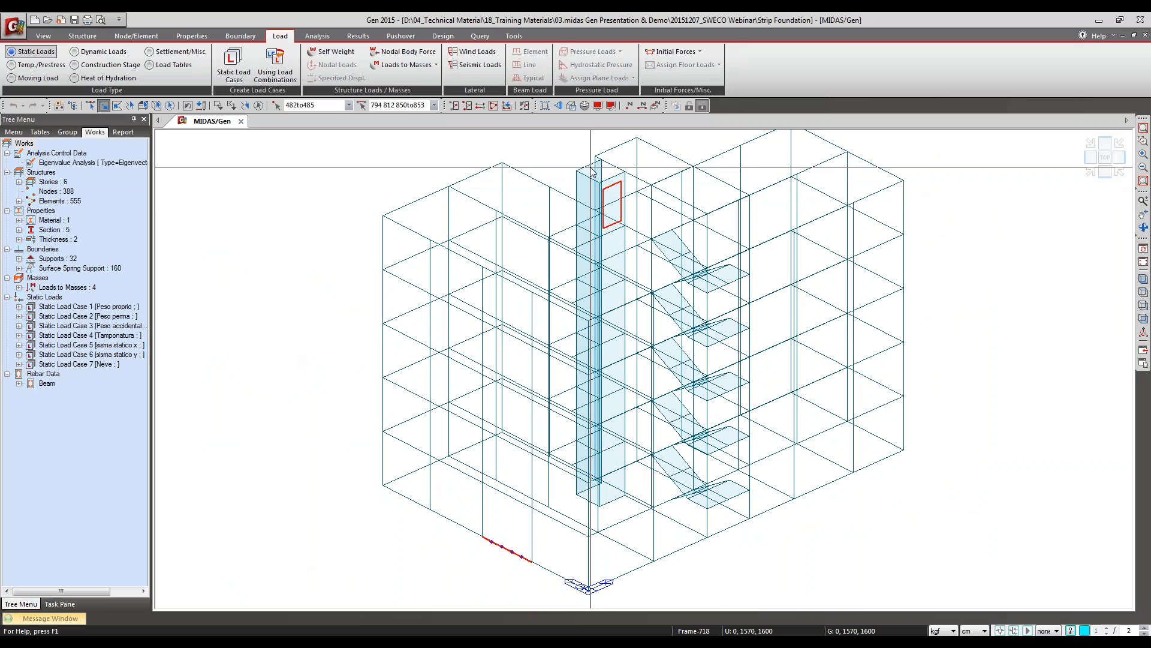
pyautogui.click(590, 181)
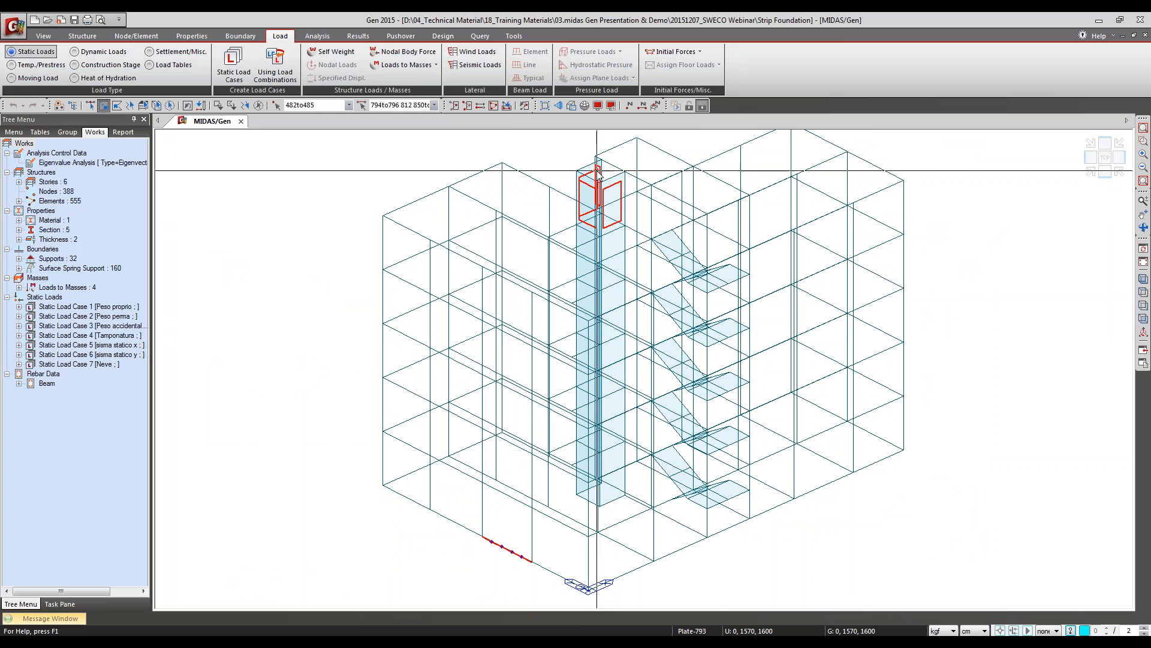
pyautogui.click(679, 214)
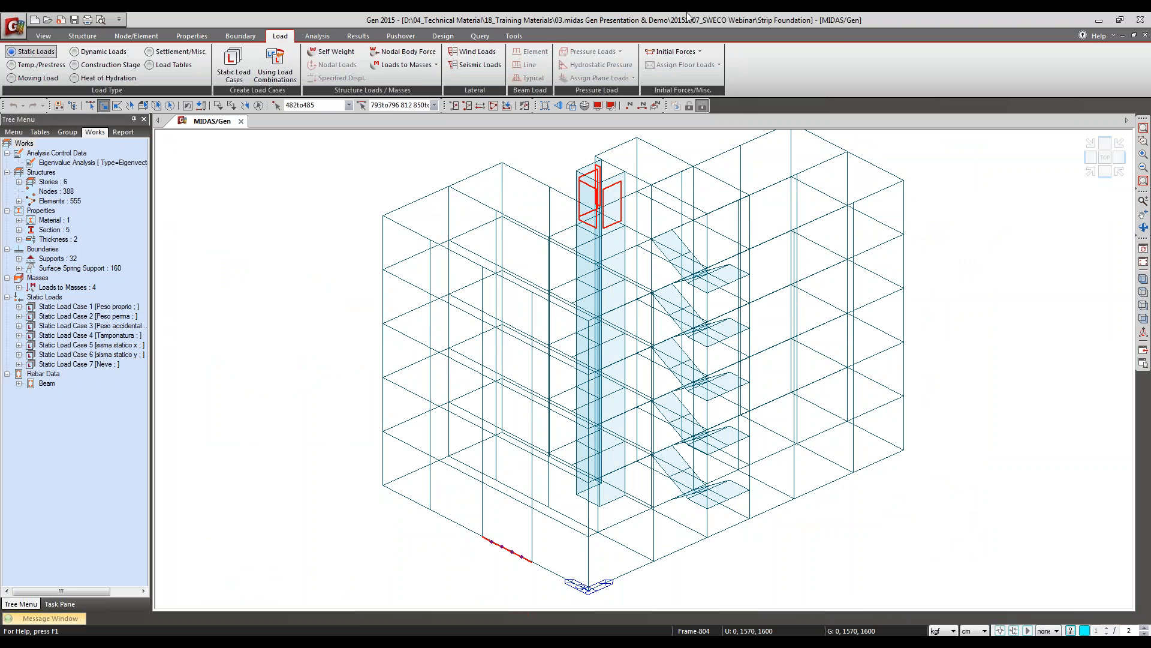
pyautogui.click(259, 106)
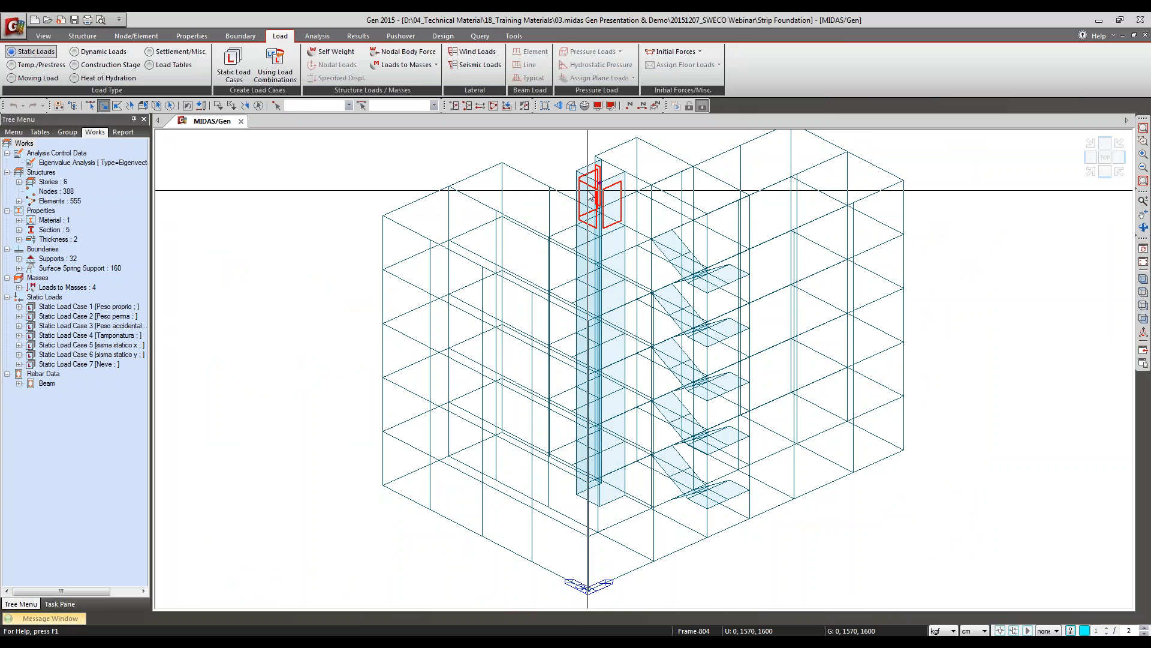
pyautogui.press('F2')
pyautogui.keyDown('ctrl'); pyautogui.moveTo(617, 333); pyautogui.dragTo(624, 331, button='middle'); pyautogui.keyUp('ctrl')
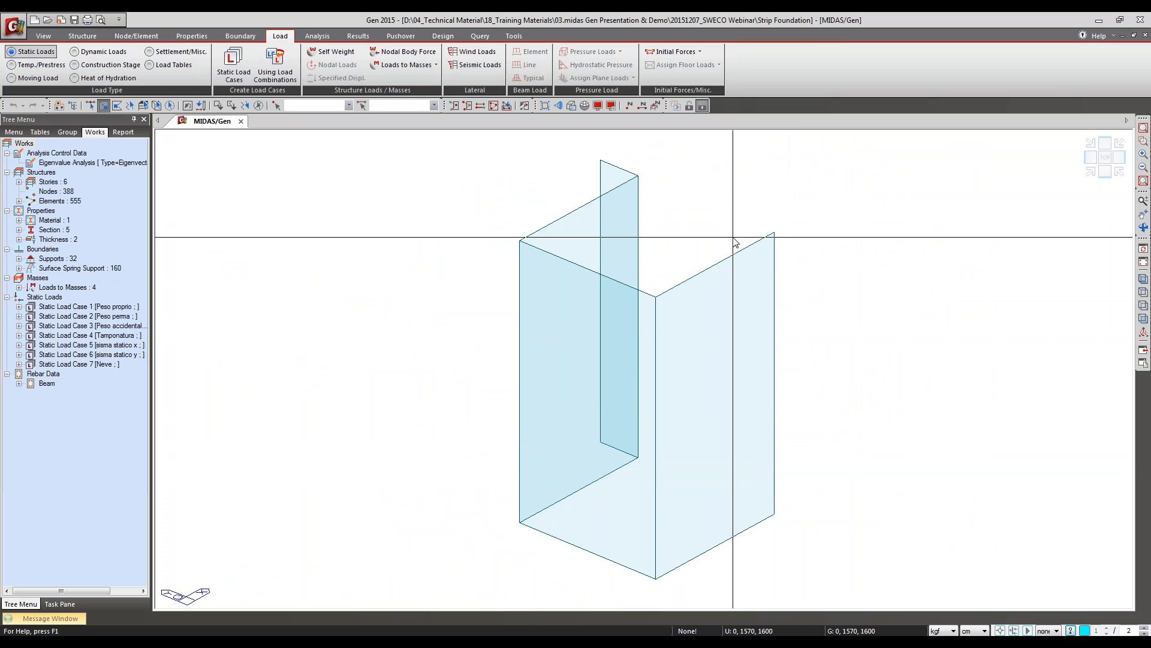
# Step: Switch back to midas Design+ and connect it to the open Gen 2015 model
pyautogui.click(479, 641)
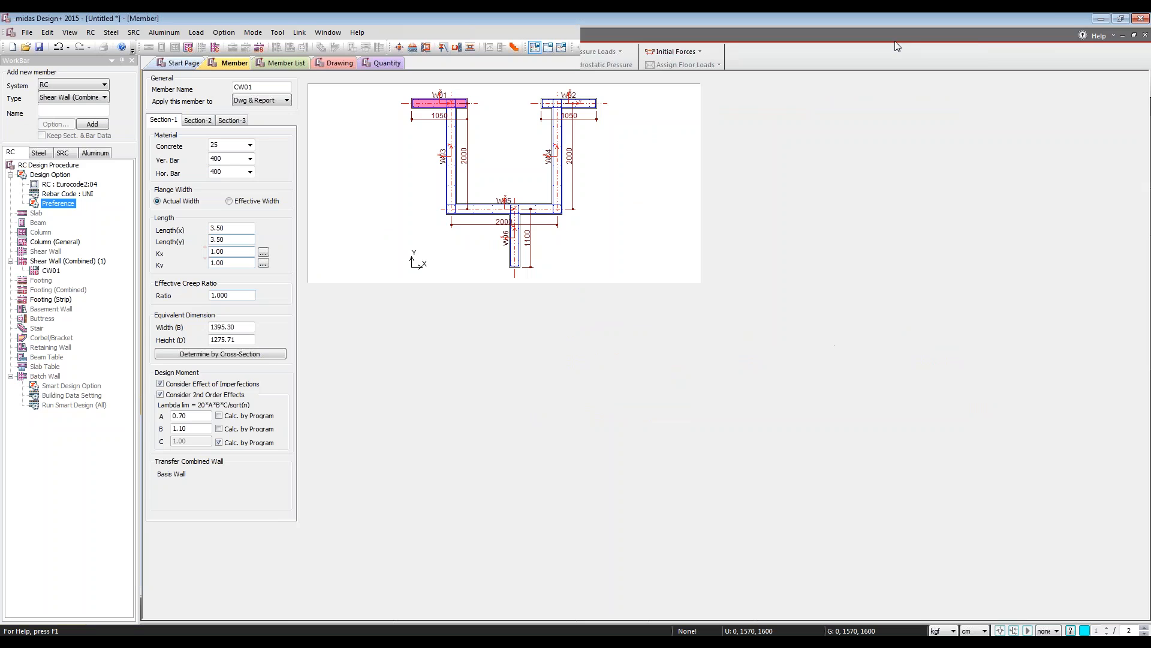
pyautogui.click(949, 58)
pyautogui.click(709, 47)
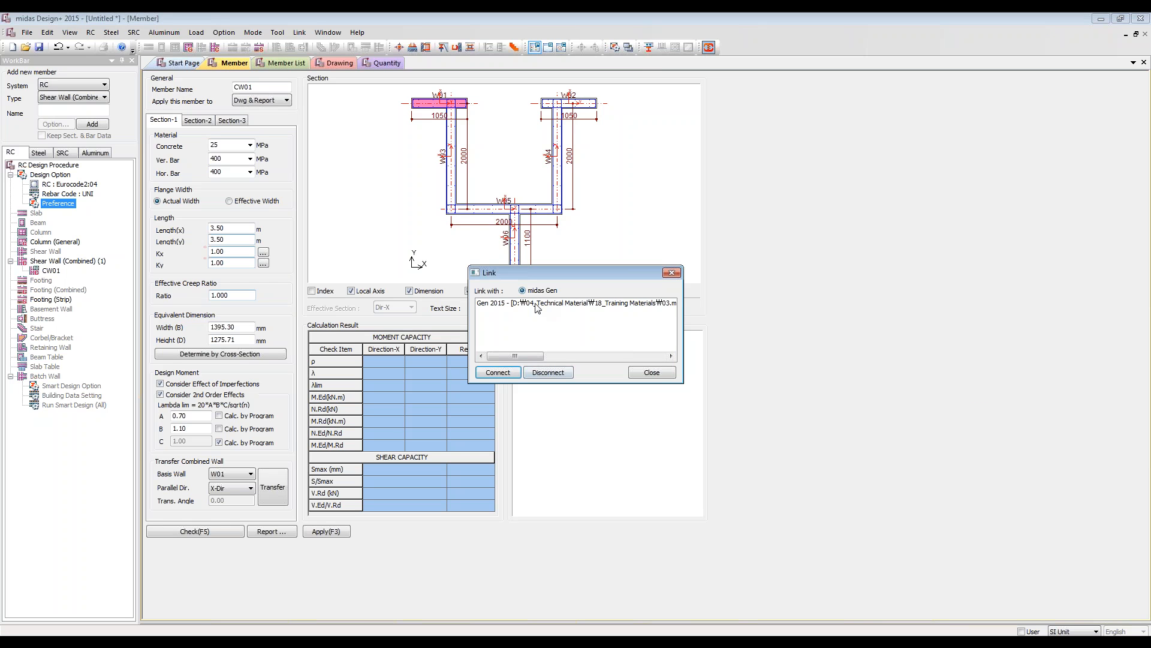
pyautogui.click(498, 372)
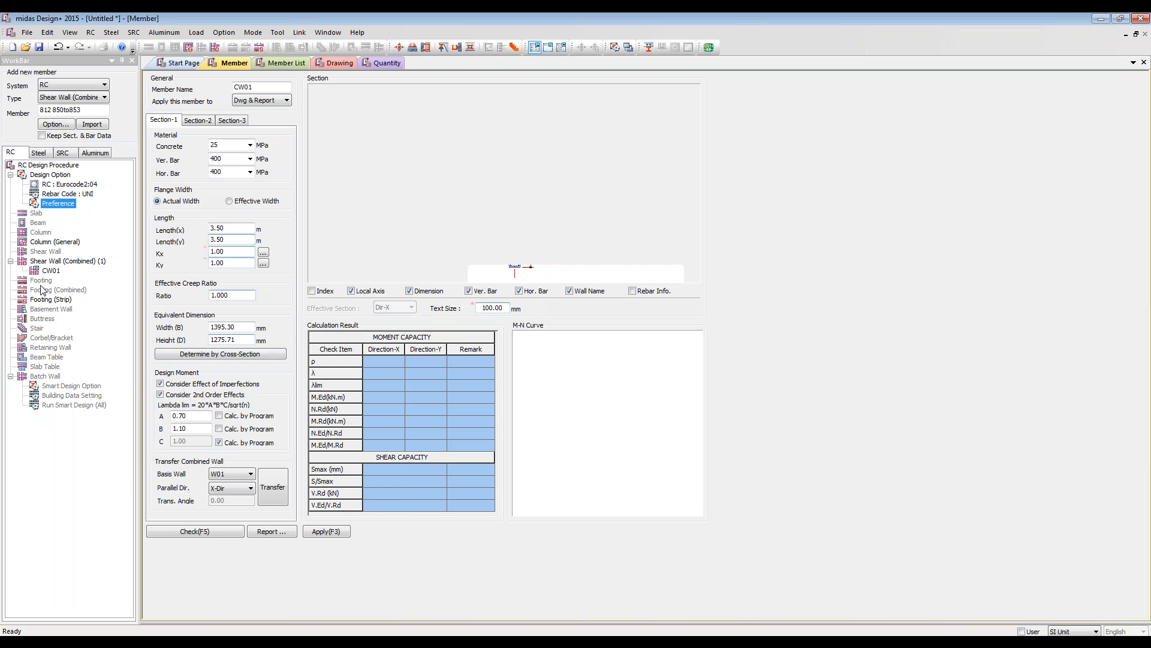
# Step: Select the four isolated core walls, elements 793to796, in midas Gen and return to midas Design+
pyautogui.hotkey('alt', 'Tab')
pyautogui.moveTo(499, 144); pyautogui.dragTo(795, 591)
pyautogui.doubleClick(386, 105)
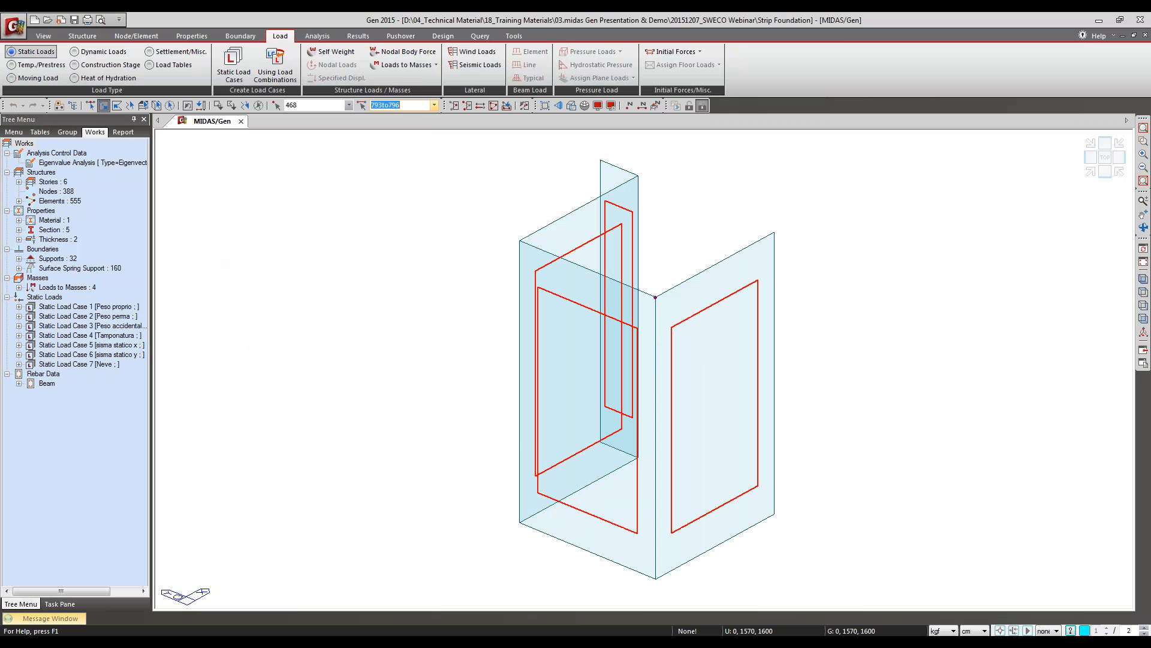
pyautogui.click(398, 107)
pyautogui.hotkey('alt', 'Tab')
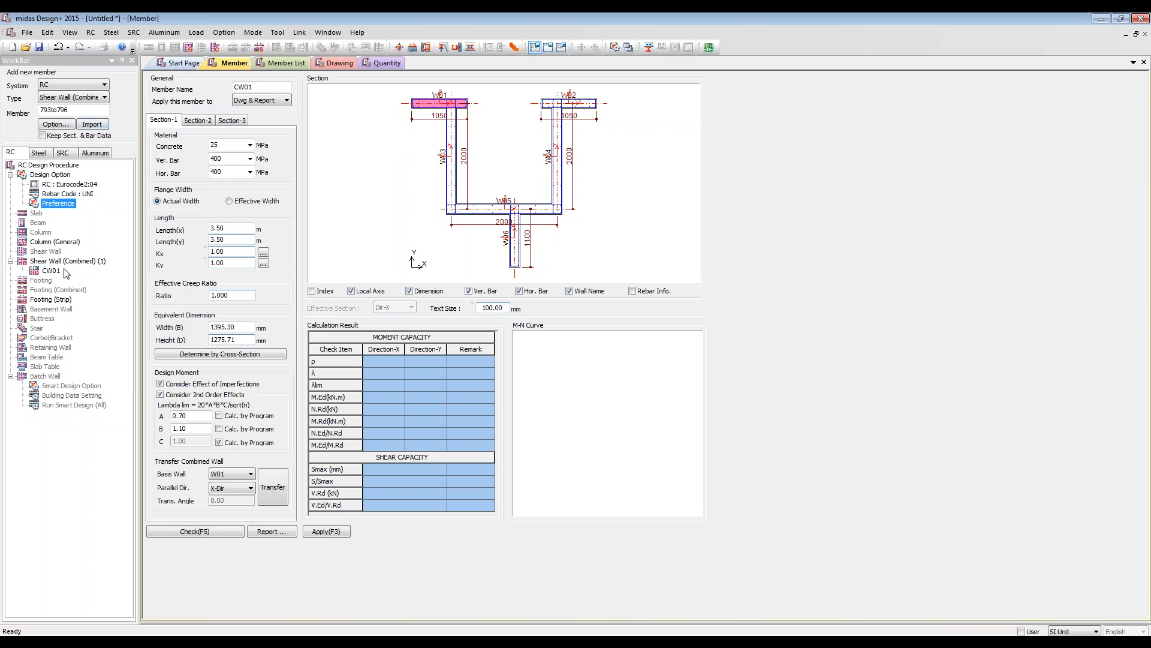
# Step: Import walls 793to796 as combined shear wall members and open the imported _B member's section
pyautogui.click(46, 272)
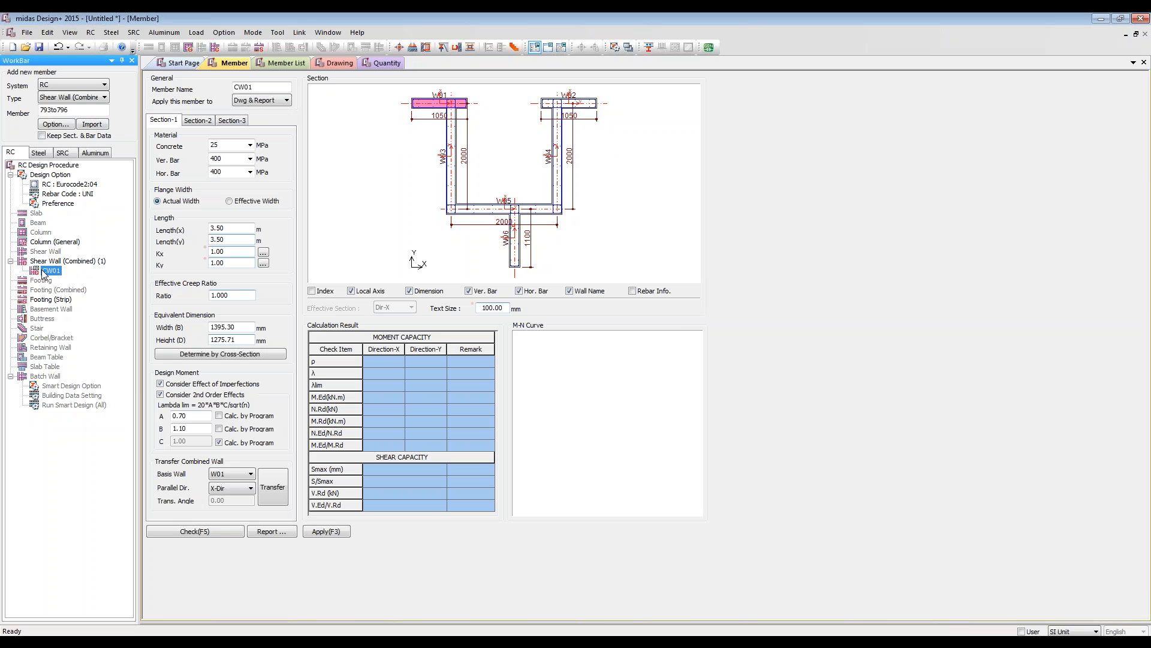
pyautogui.click(91, 124)
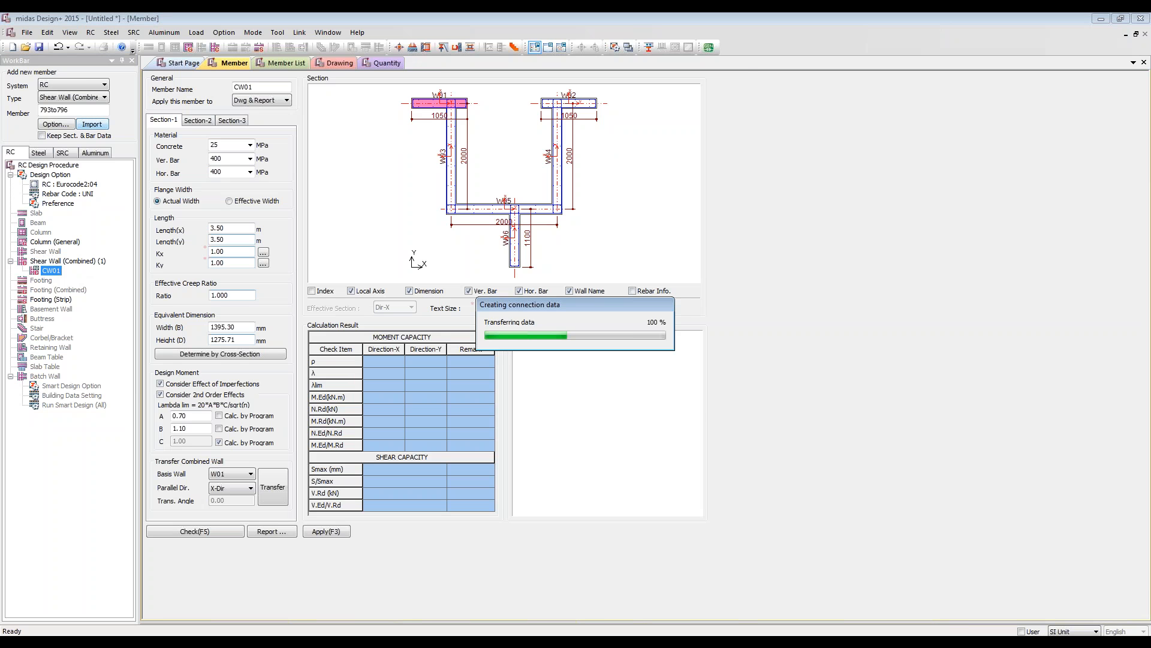
pyautogui.click(55, 283)
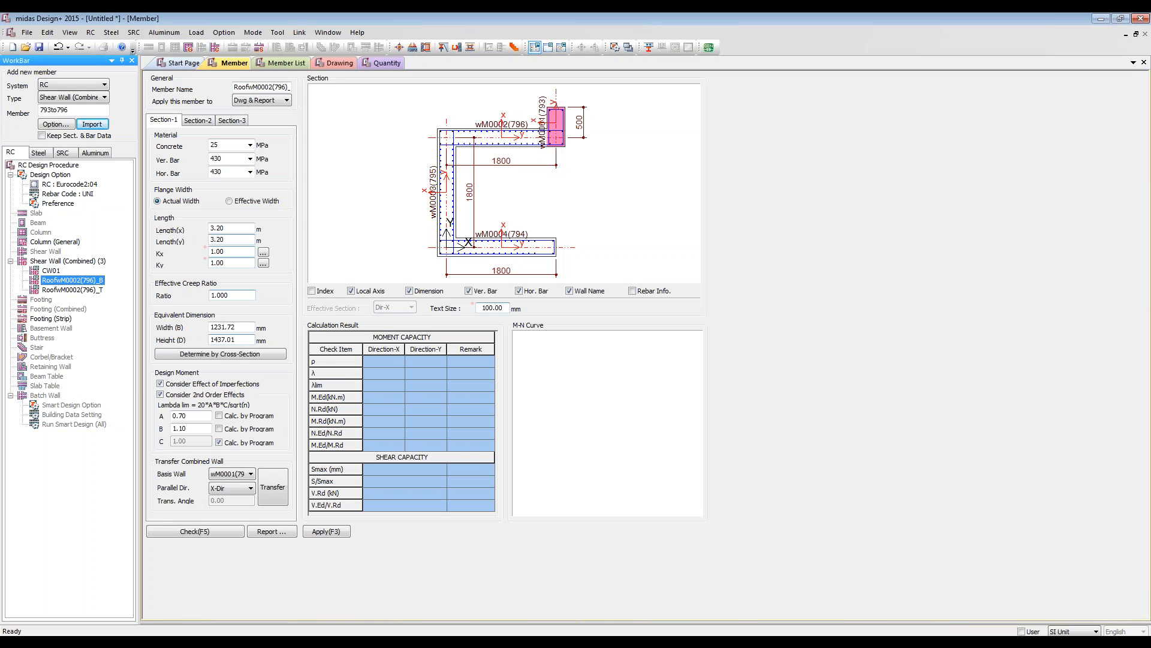
pyautogui.click(71, 289)
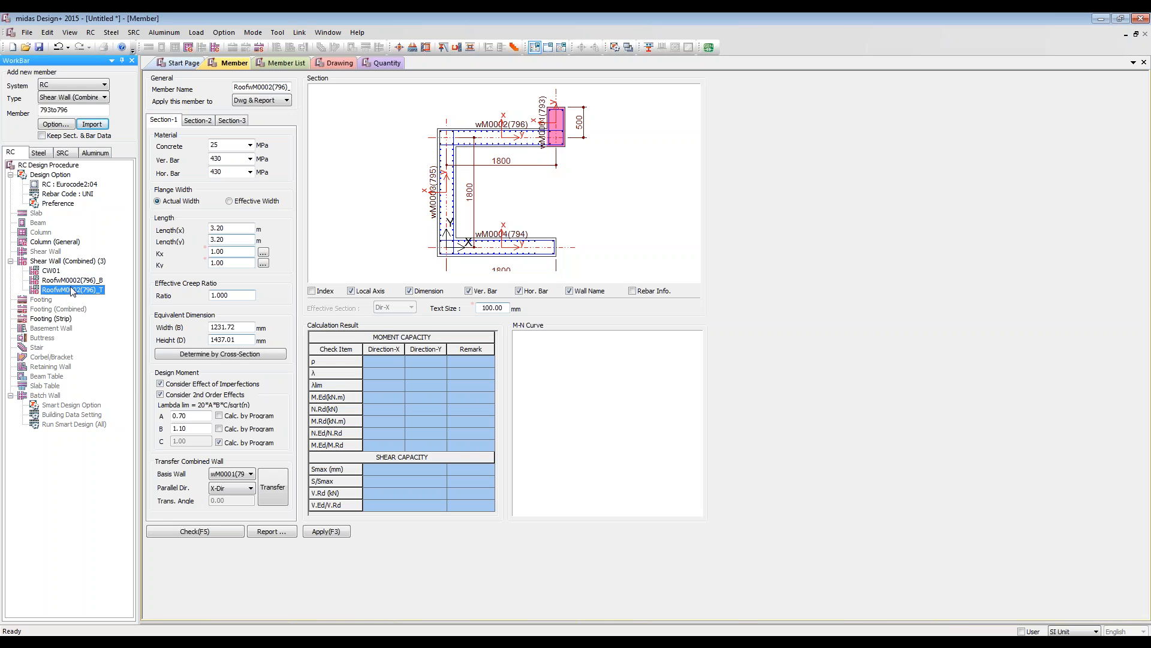
pyautogui.click(72, 280)
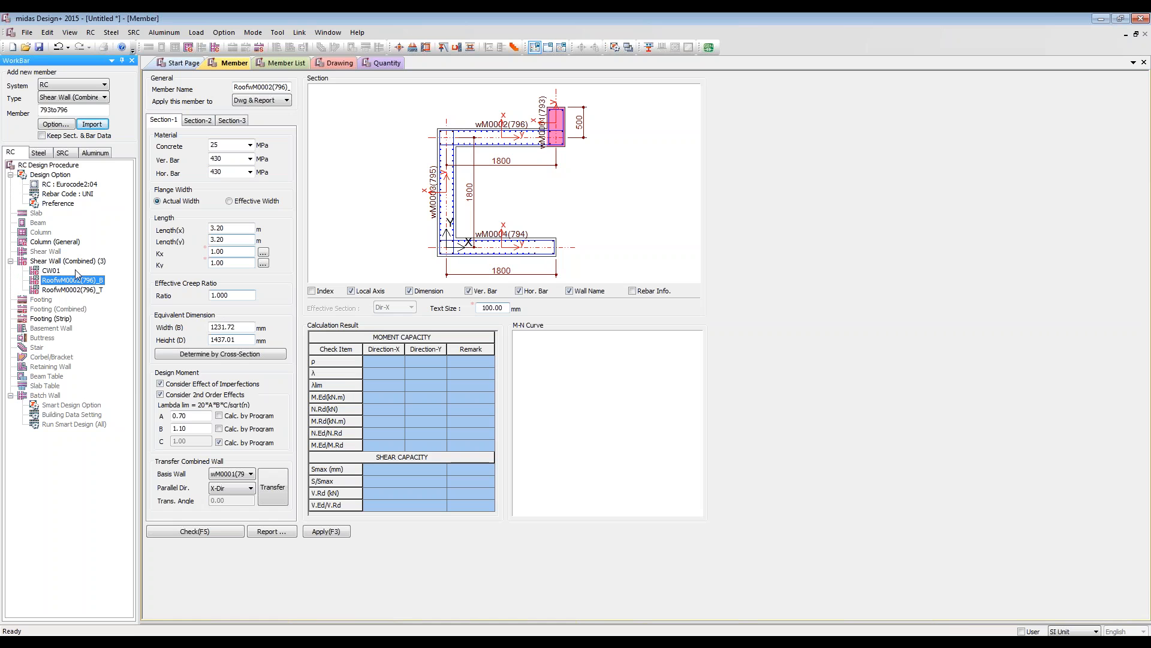
# Step: Run the design check on the imported combined wall RoofwM0002(796)_B and open its unit wall reinforcement data
pyautogui.click(71, 290)
pyautogui.click(63, 281)
pyautogui.click(63, 291)
pyautogui.click(61, 280)
pyautogui.scroll(3, 474, 189)
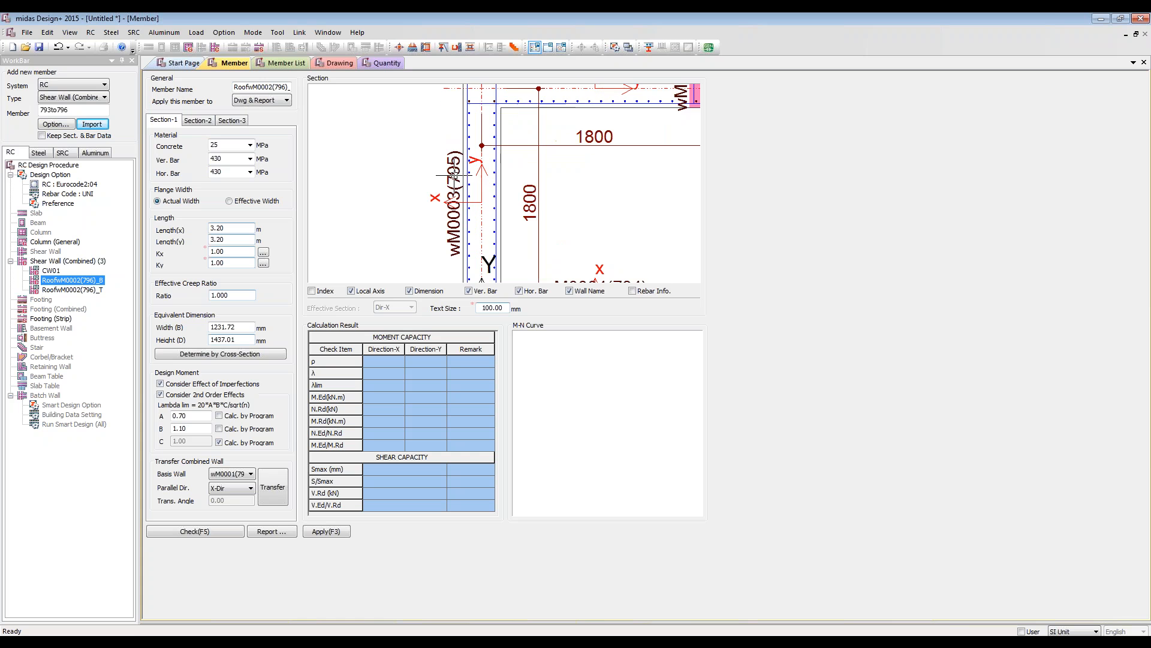
pyautogui.scroll(-2, 590, 206)
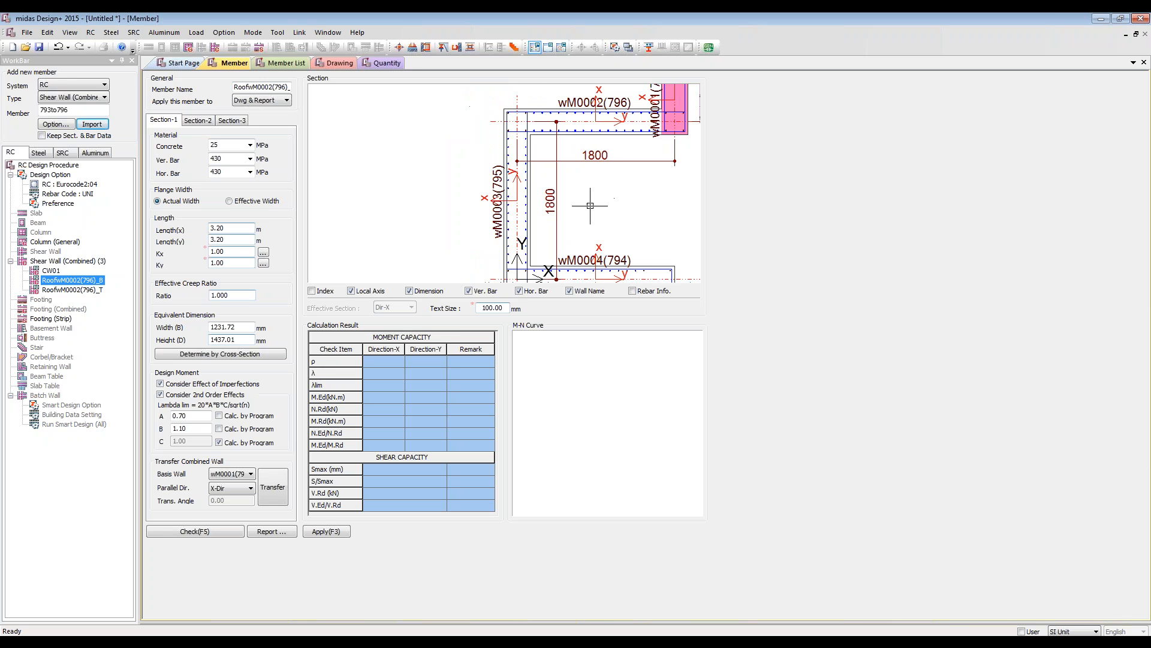
pyautogui.scroll(-3, 590, 205)
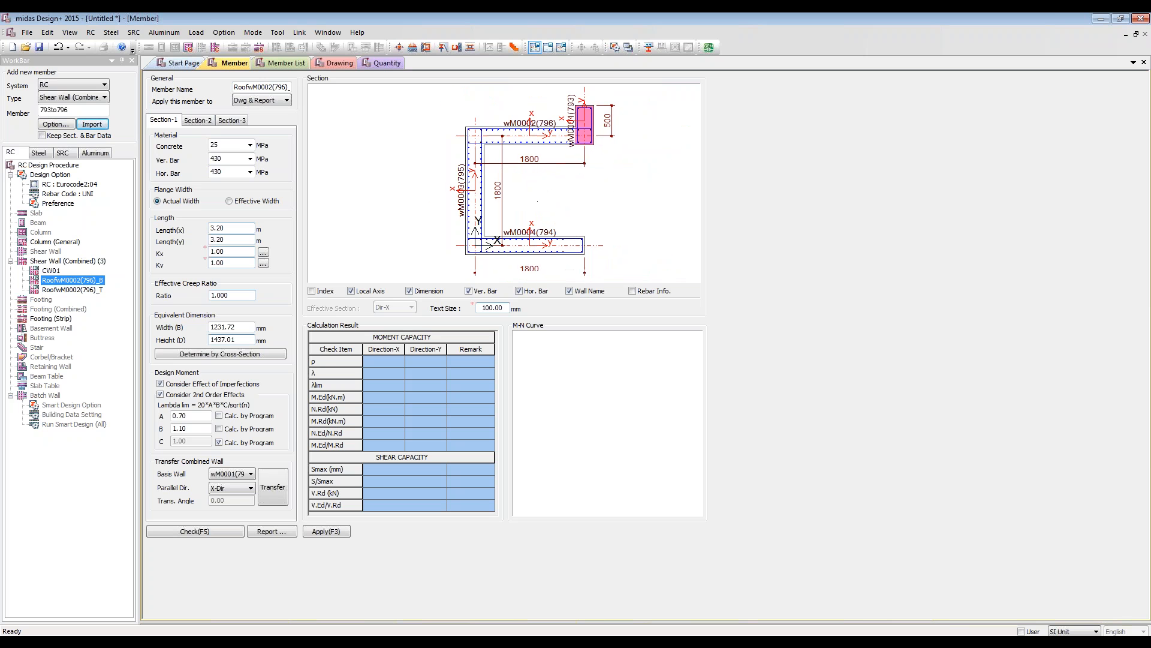
pyautogui.click(197, 531)
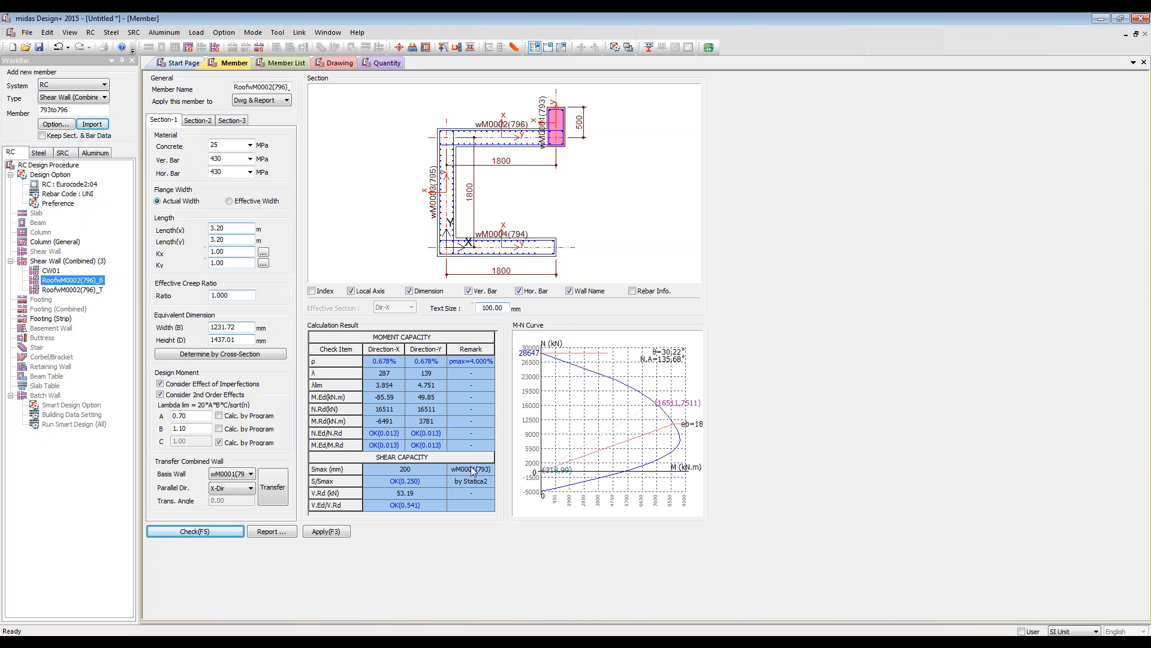
pyautogui.click(195, 121)
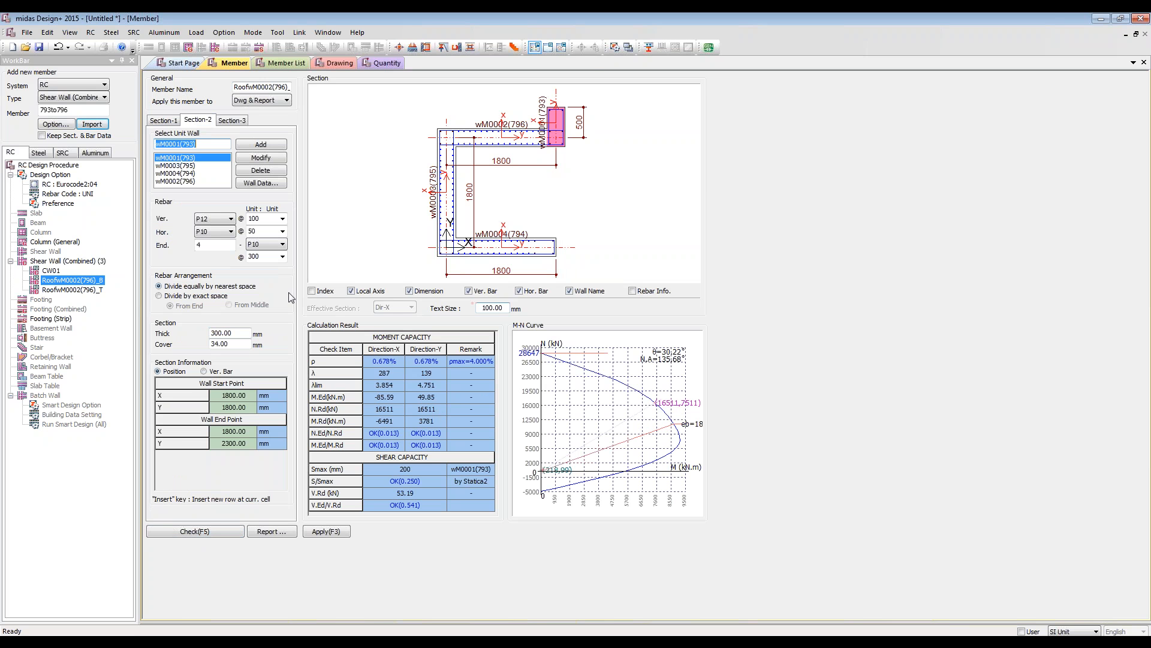
# Step: Switch from Project Mode to the report layout, check the wall member and generate its Detail report
pyautogui.click(545, 48)
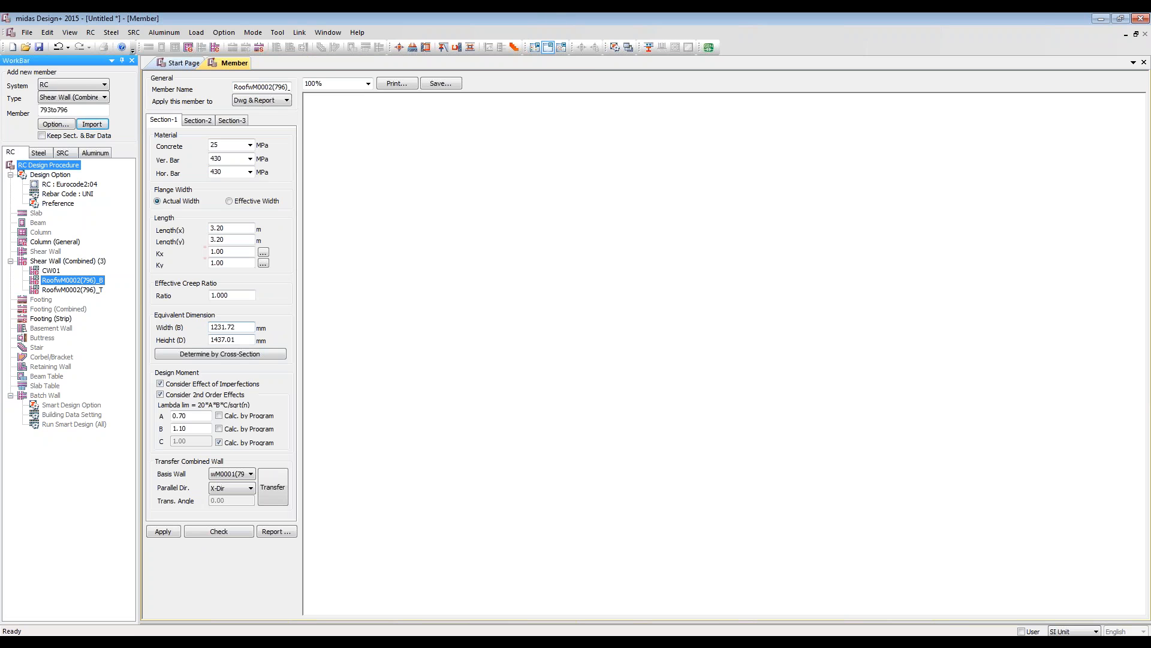
pyautogui.click(534, 48)
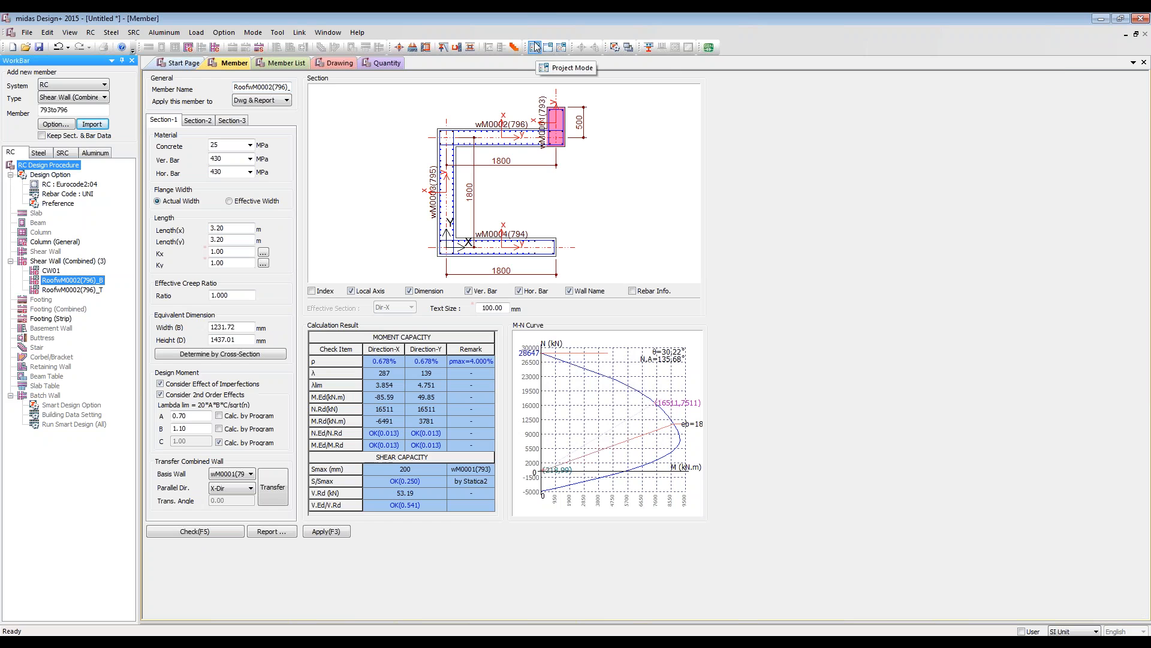
pyautogui.click(549, 49)
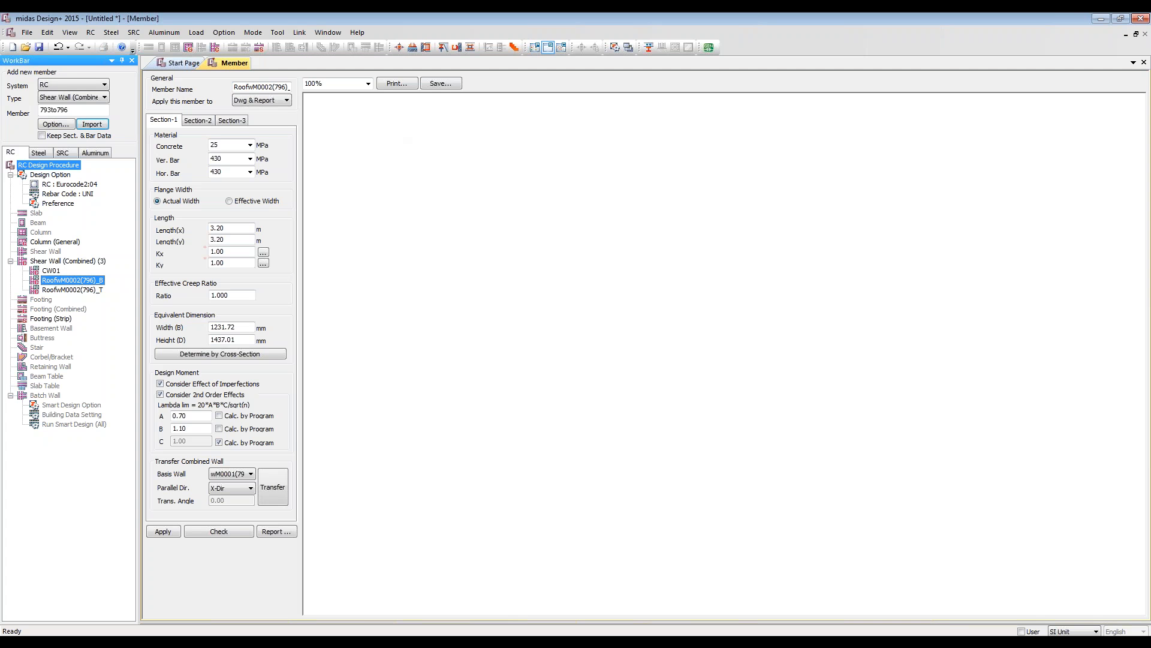
pyautogui.click(221, 531)
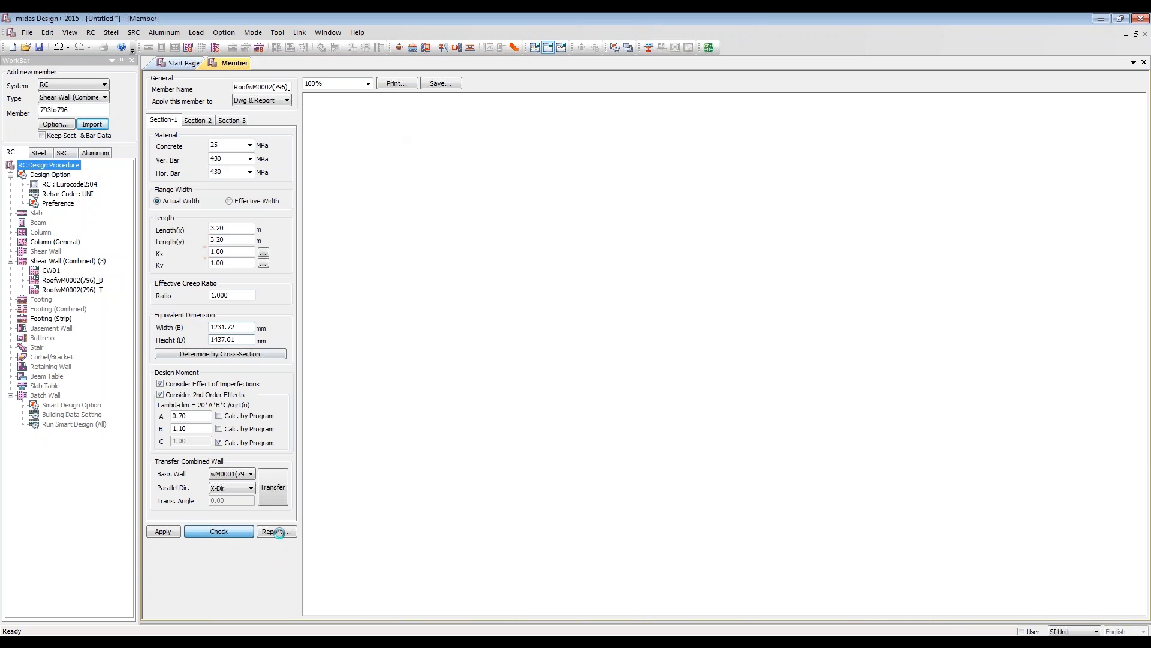
pyautogui.click(276, 531)
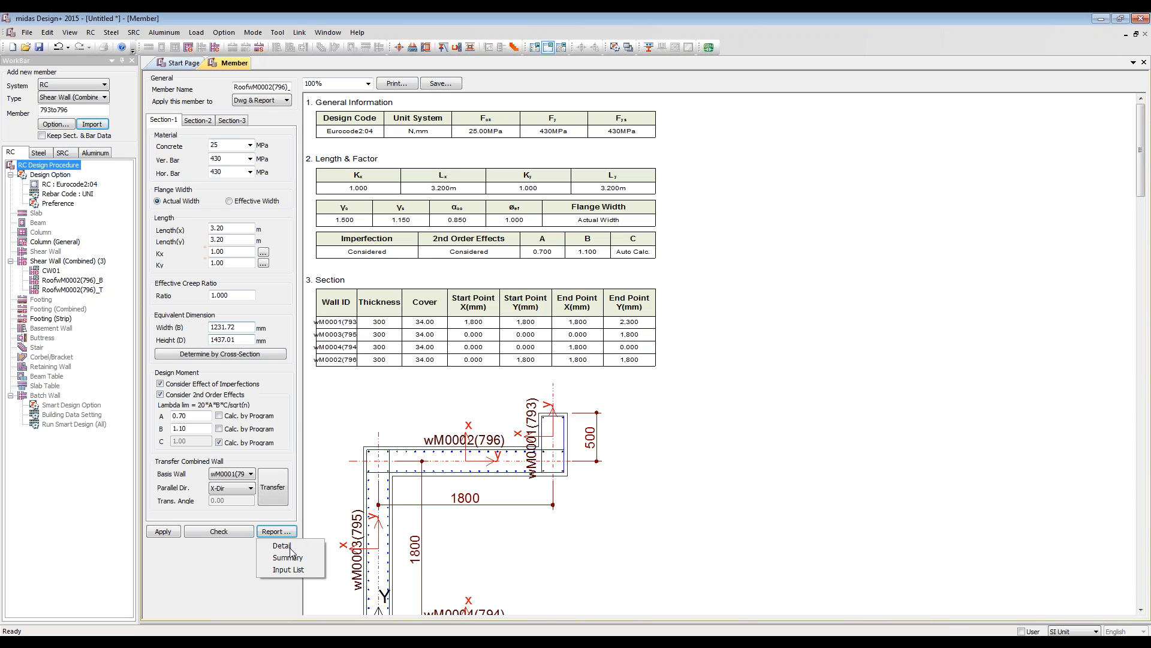
pyautogui.click(290, 548)
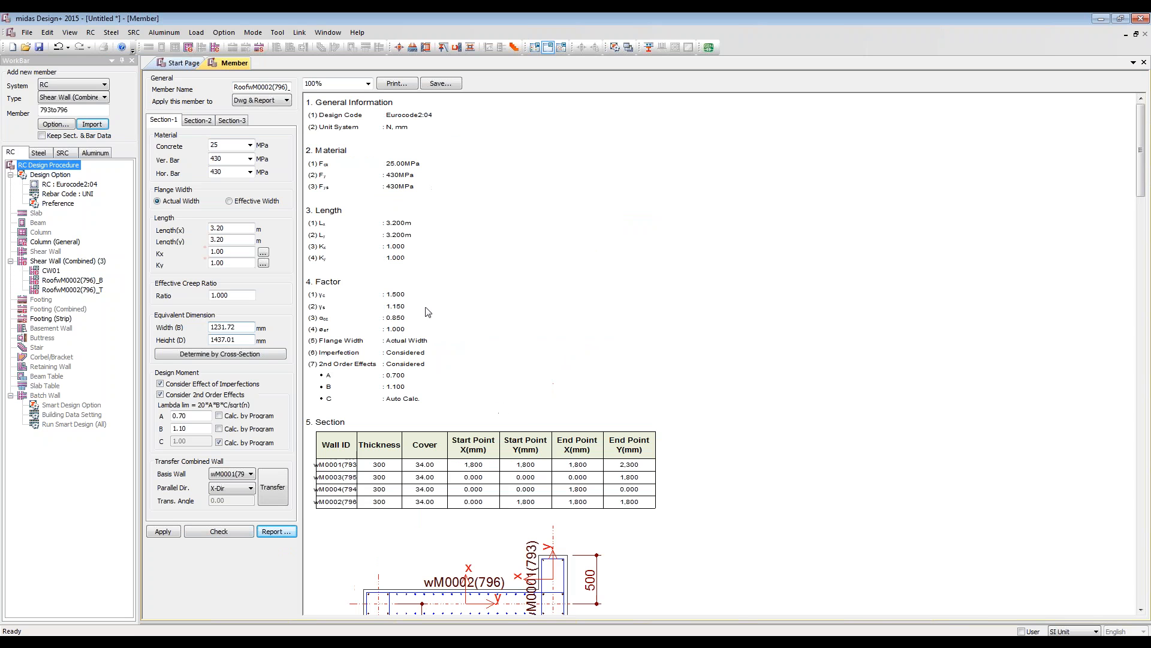
# Step: Examine the report's reinforcement table, each wall's load combinations and the combined section's design forces
pyautogui.scroll(-6, 424, 295)
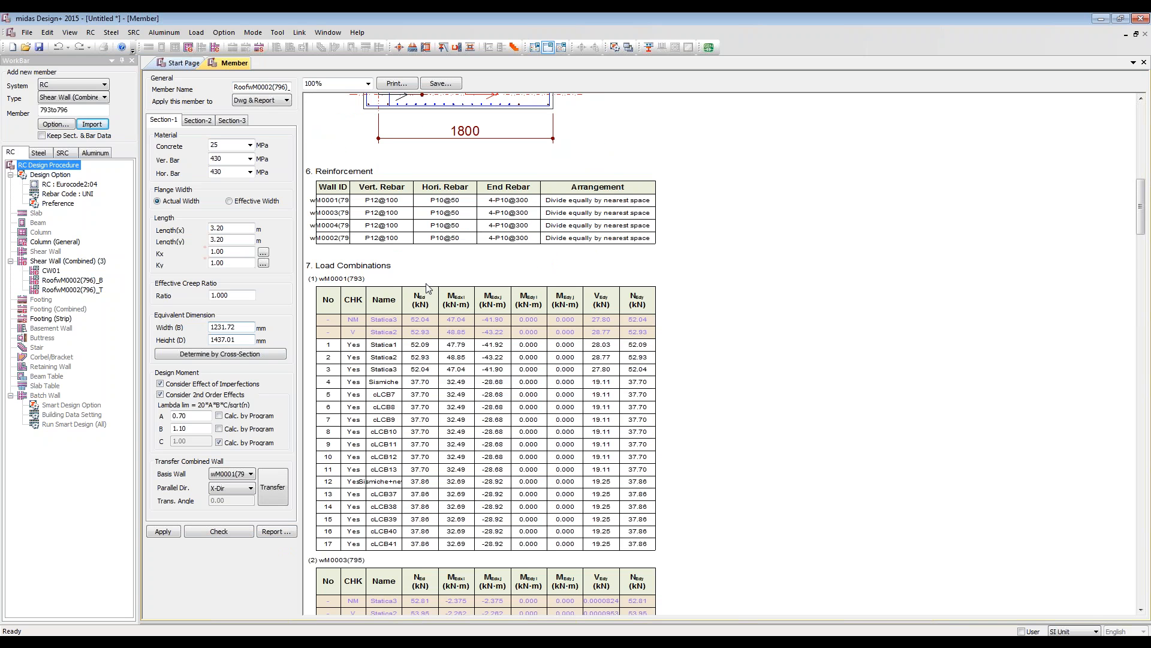
pyautogui.scroll(-4, 617, 282)
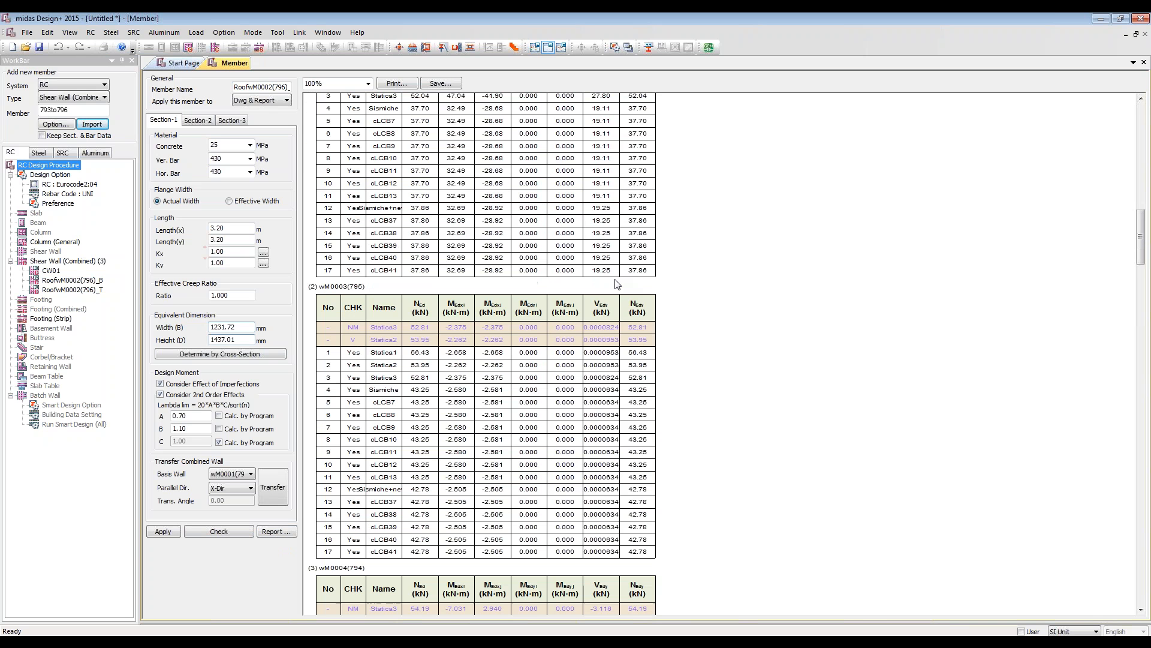
pyautogui.scroll(2, 617, 282)
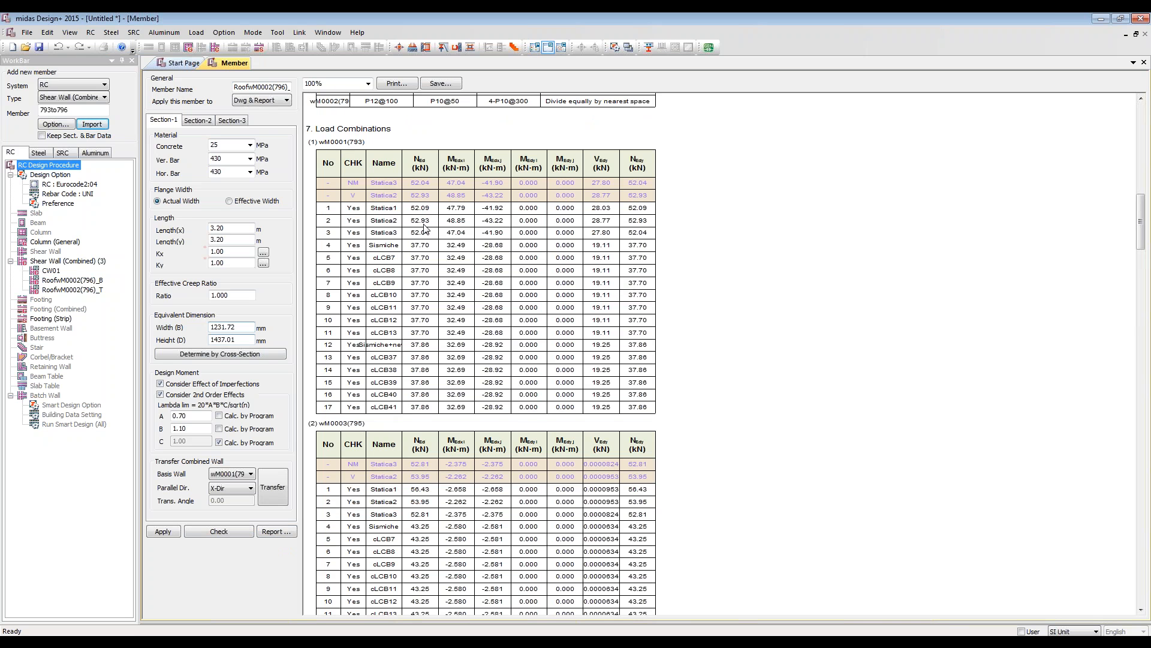
pyautogui.scroll(-5, 531, 373)
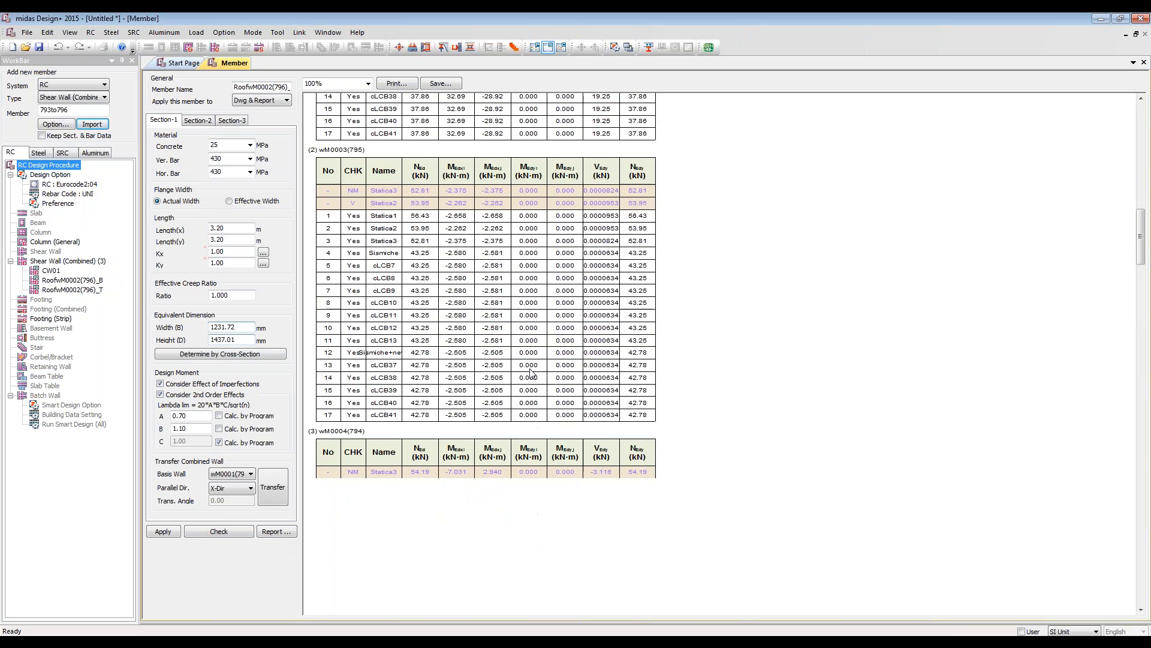
pyautogui.scroll(-12, 531, 373)
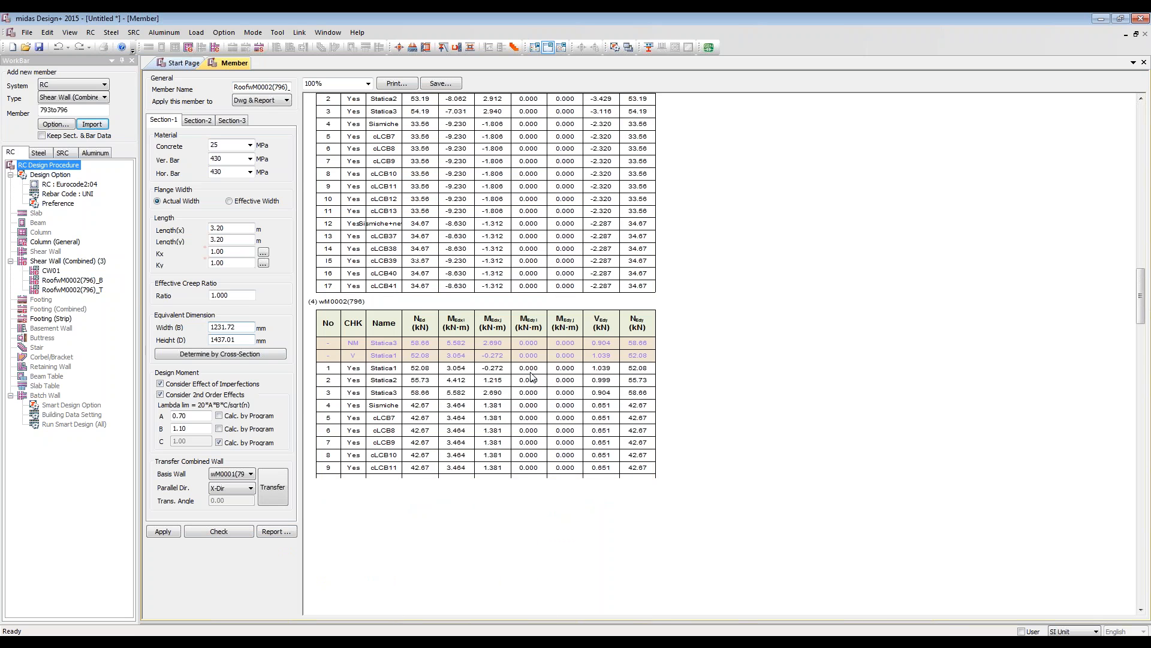
pyautogui.scroll(-7, 530, 381)
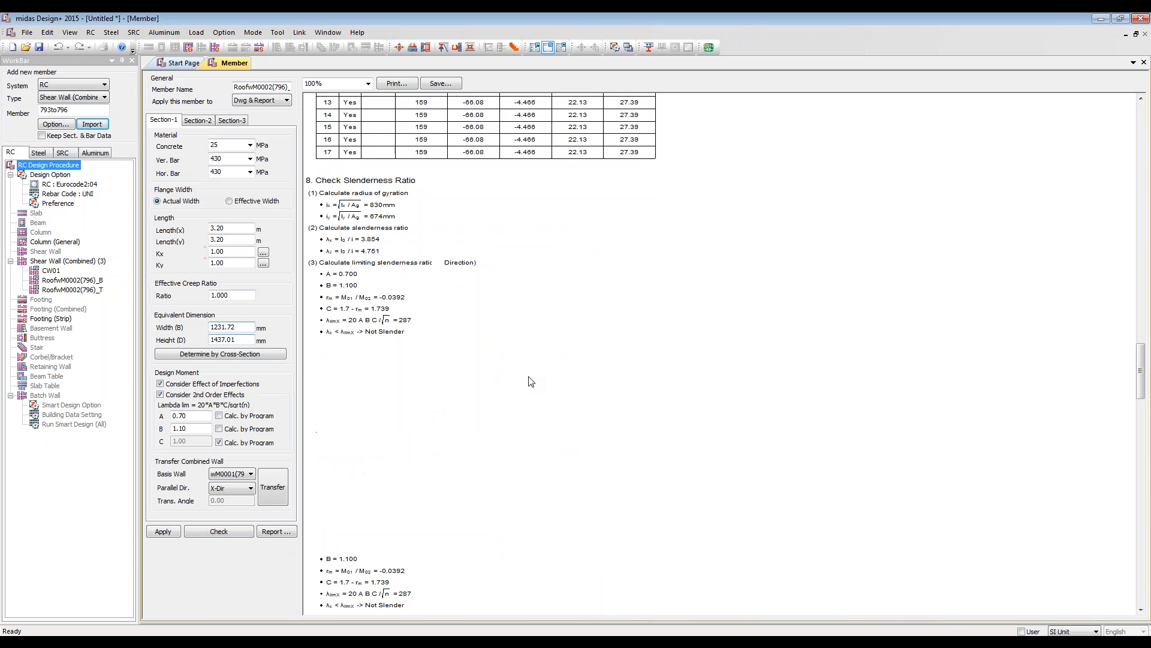
pyautogui.scroll(5, 531, 381)
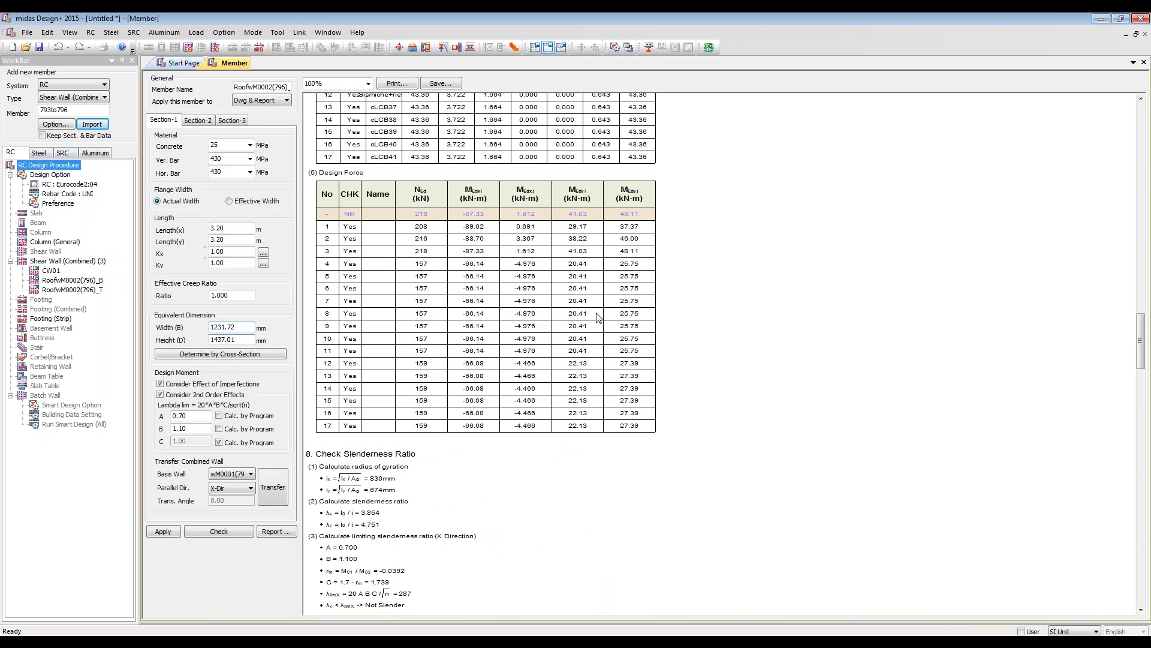
# Step: Examine the report's slenderness, minimum moment, design moment, moment capacity and shear capacity checks through to the last wall
pyautogui.scroll(-5, 389, 438)
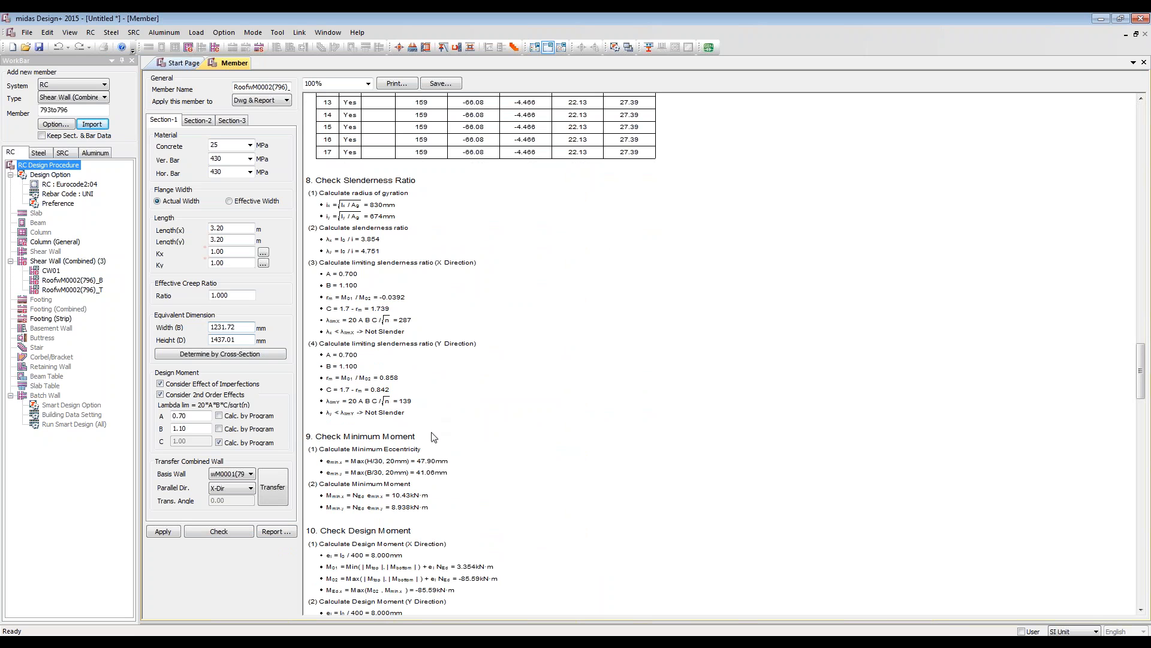
pyautogui.scroll(-2, 444, 406)
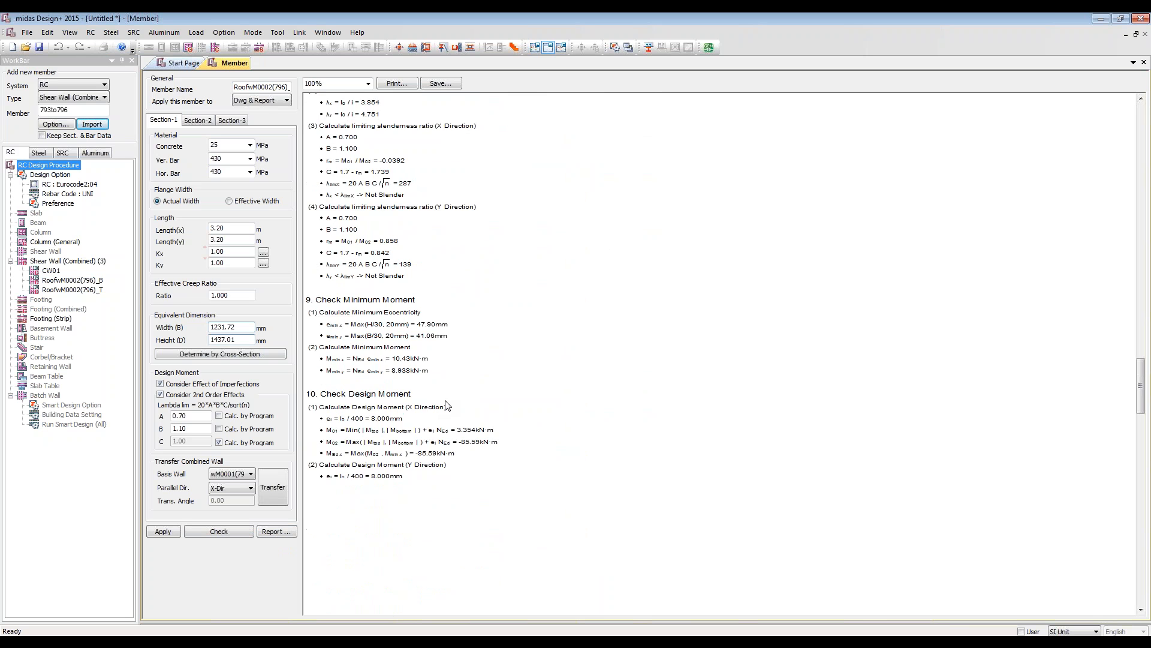
pyautogui.scroll(-2, 446, 406)
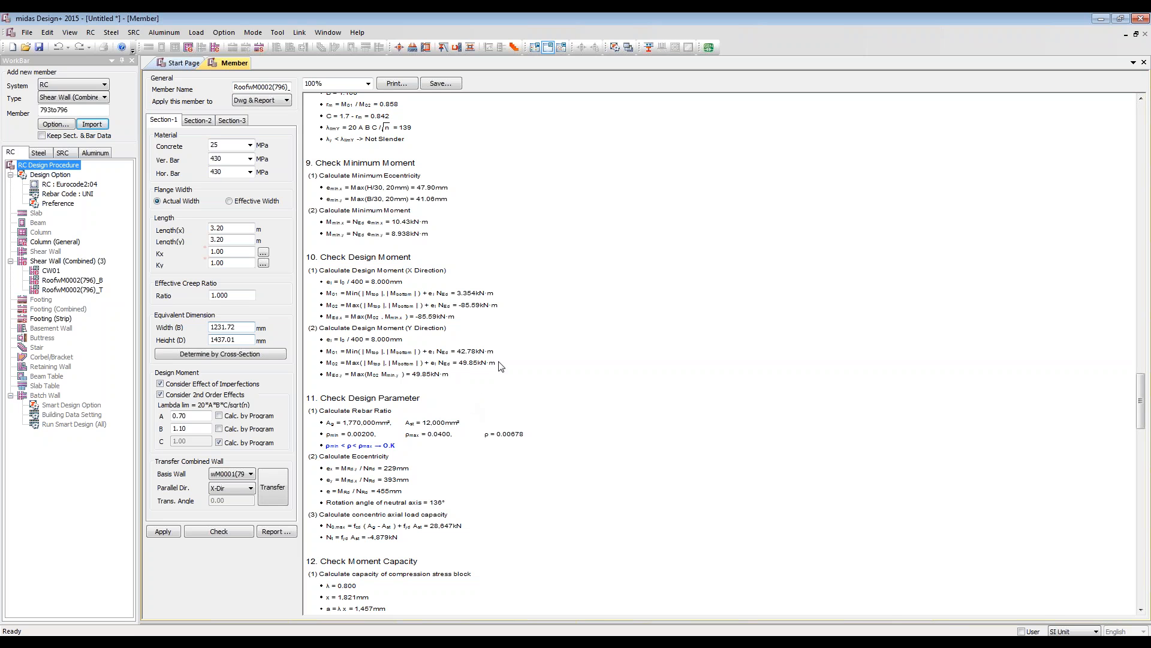
pyautogui.scroll(-8, 507, 363)
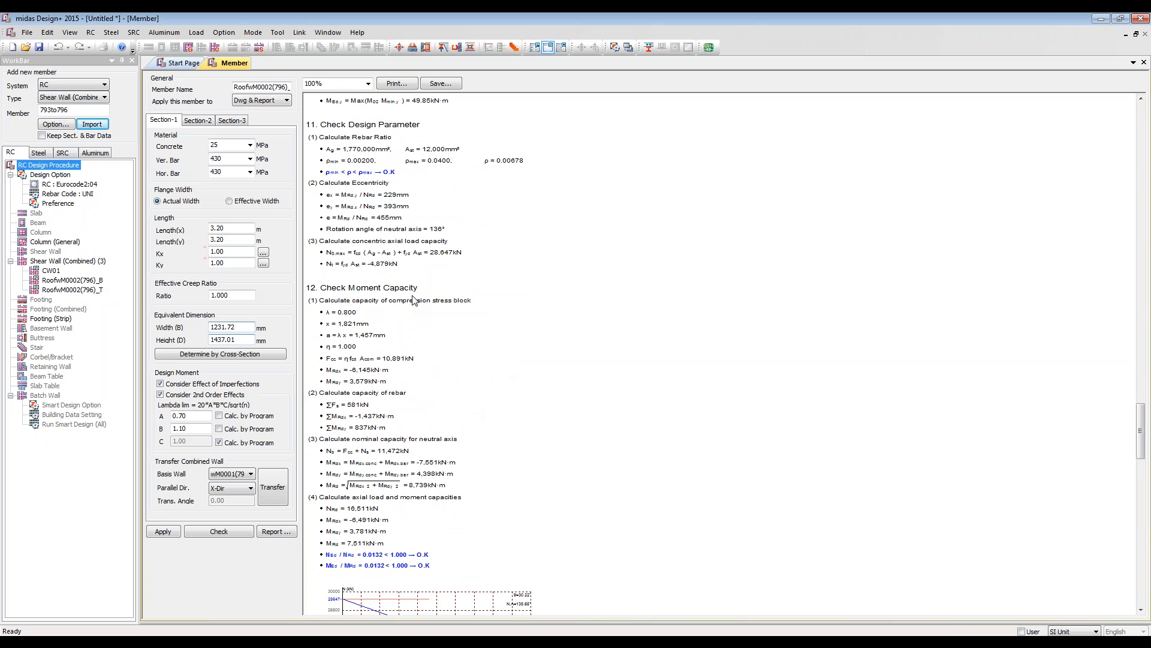
pyautogui.scroll(-8, 413, 300)
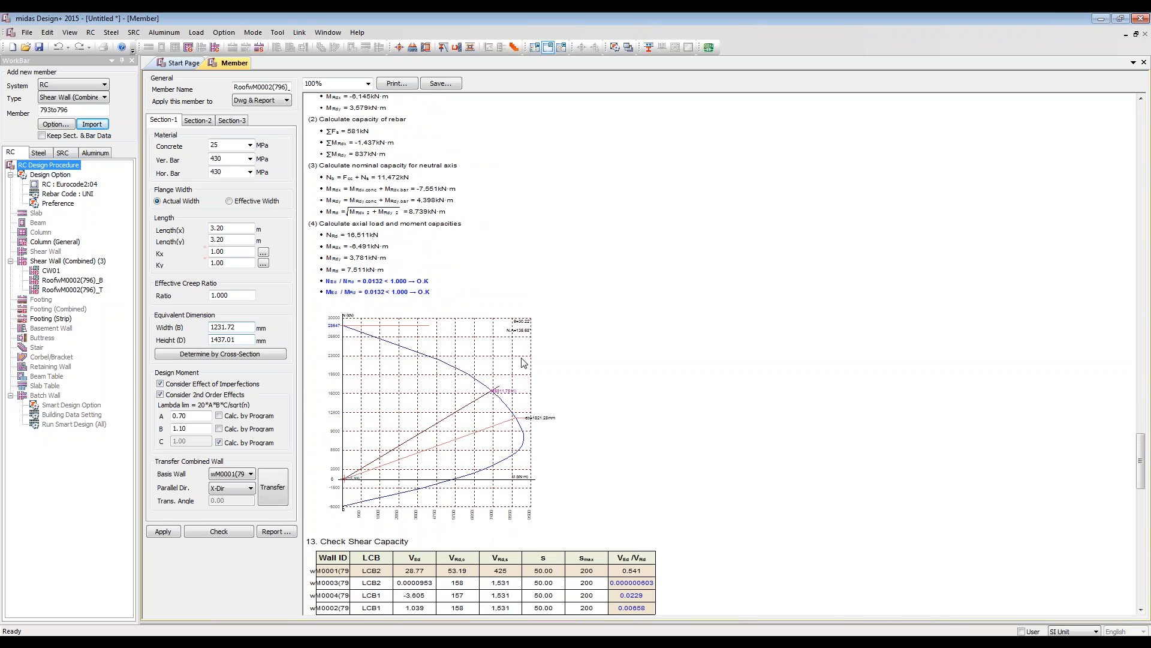
pyautogui.scroll(-4, 522, 363)
pyautogui.scroll(-4, 521, 363)
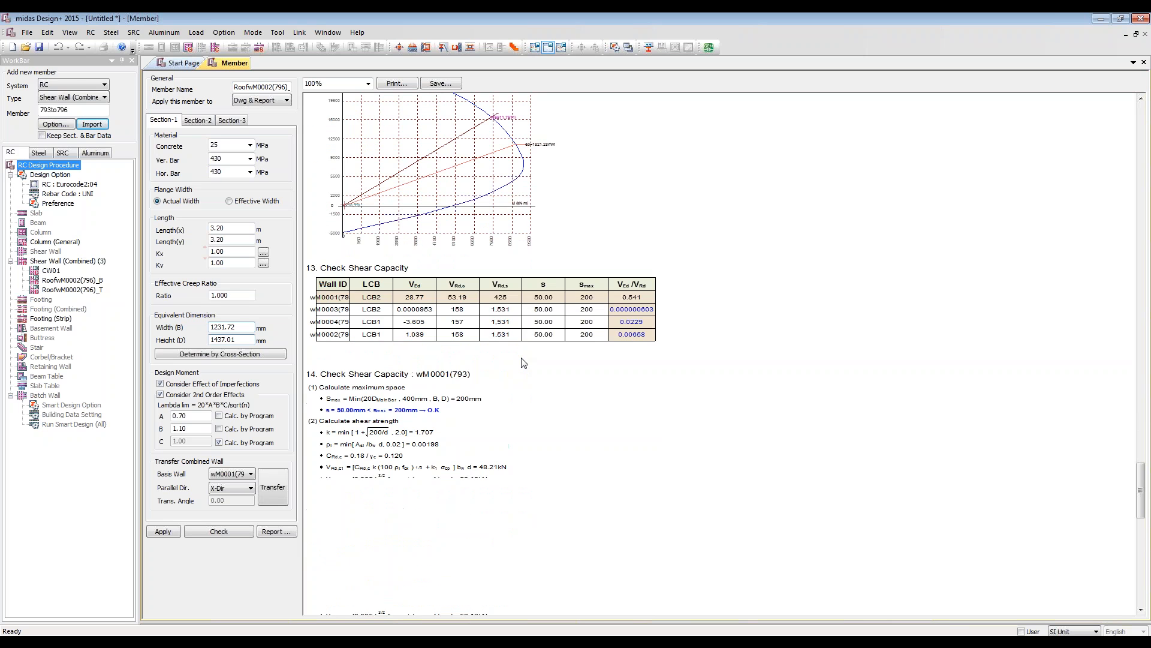
pyautogui.scroll(-4, 523, 363)
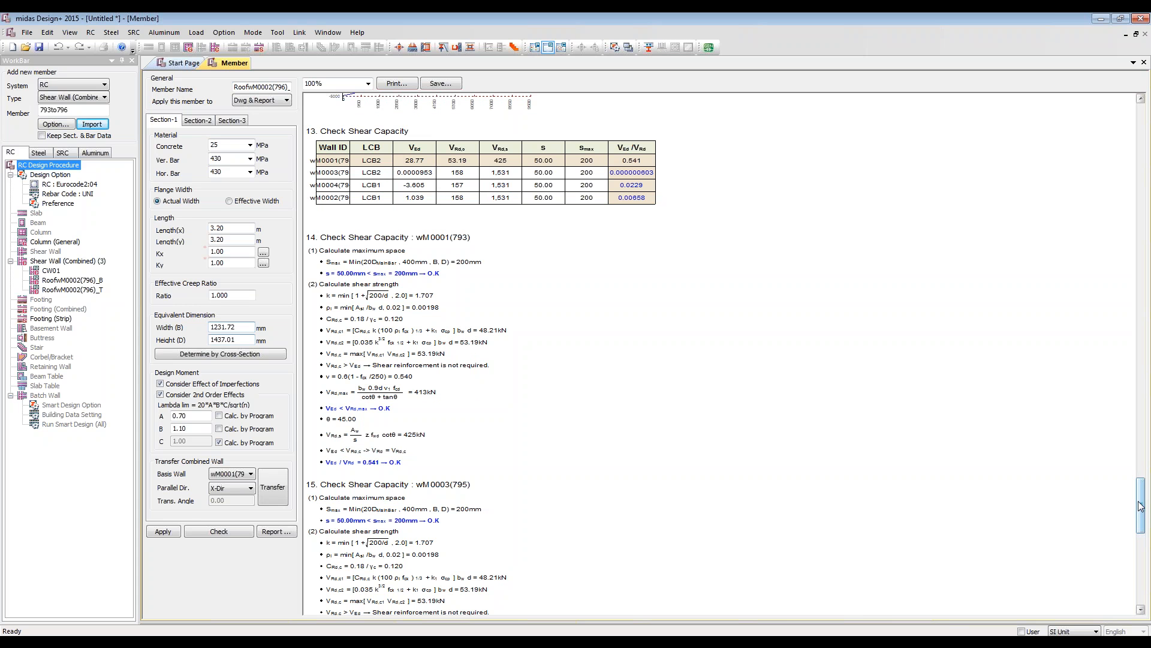
pyautogui.moveTo(1139, 502); pyautogui.dragTo(1148, 598)
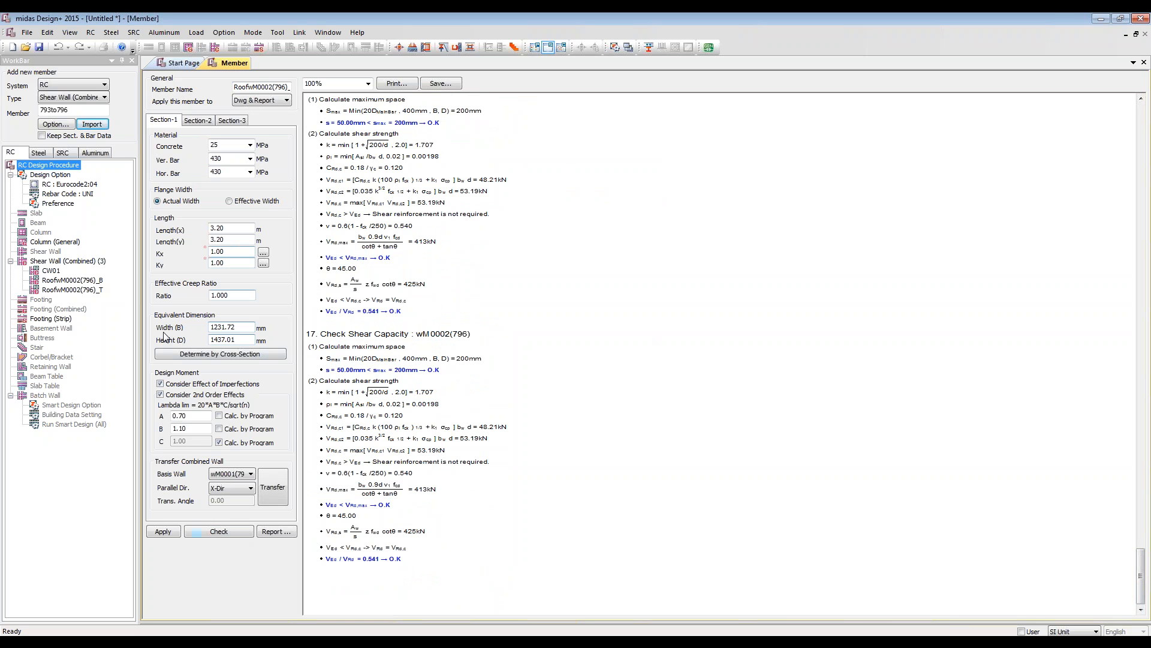
# Step: Review the load combinations assigned to unit wall wM0001(793) and close the list without changes
pyautogui.click(218, 442)
pyautogui.click(200, 120)
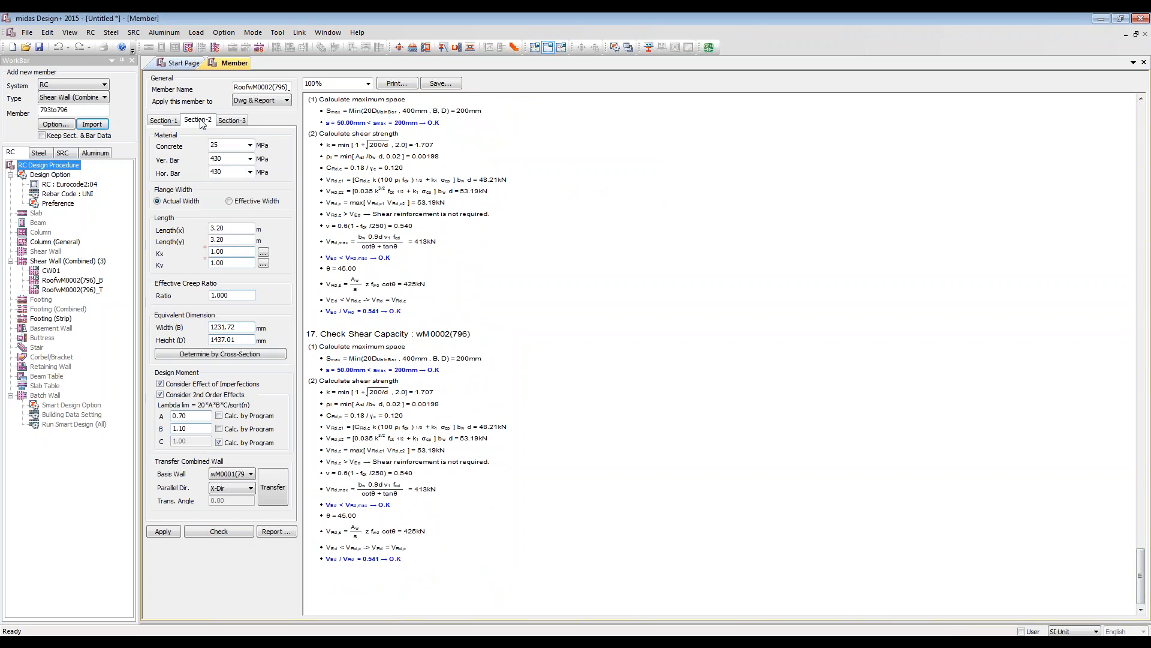
pyautogui.click(234, 122)
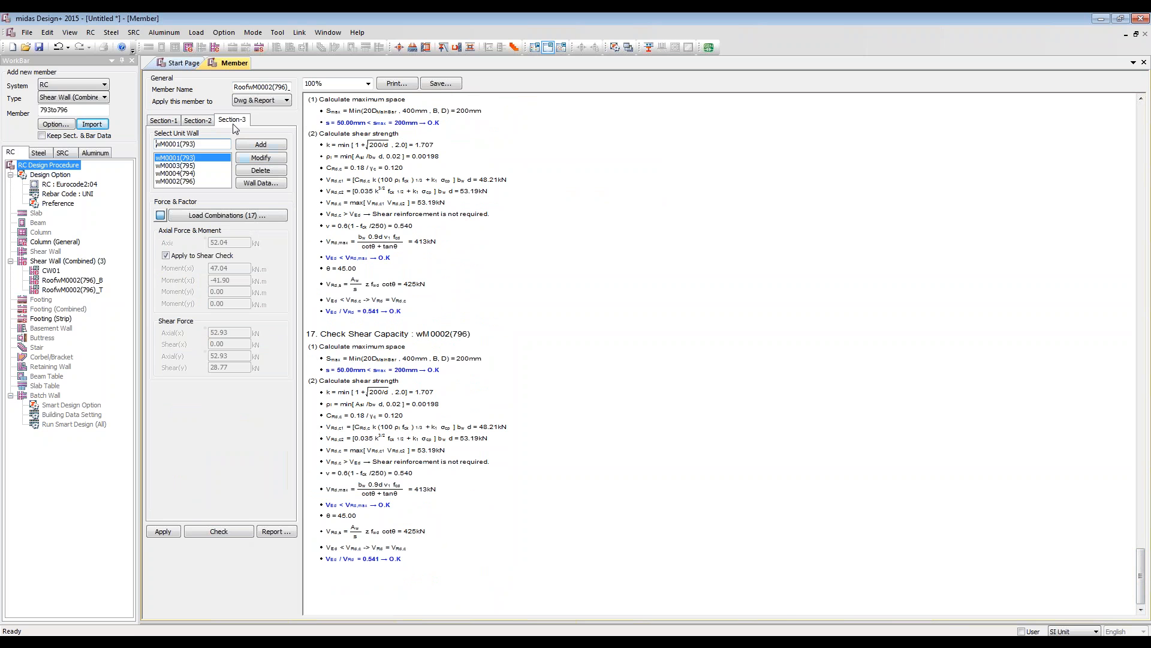
pyautogui.click(239, 216)
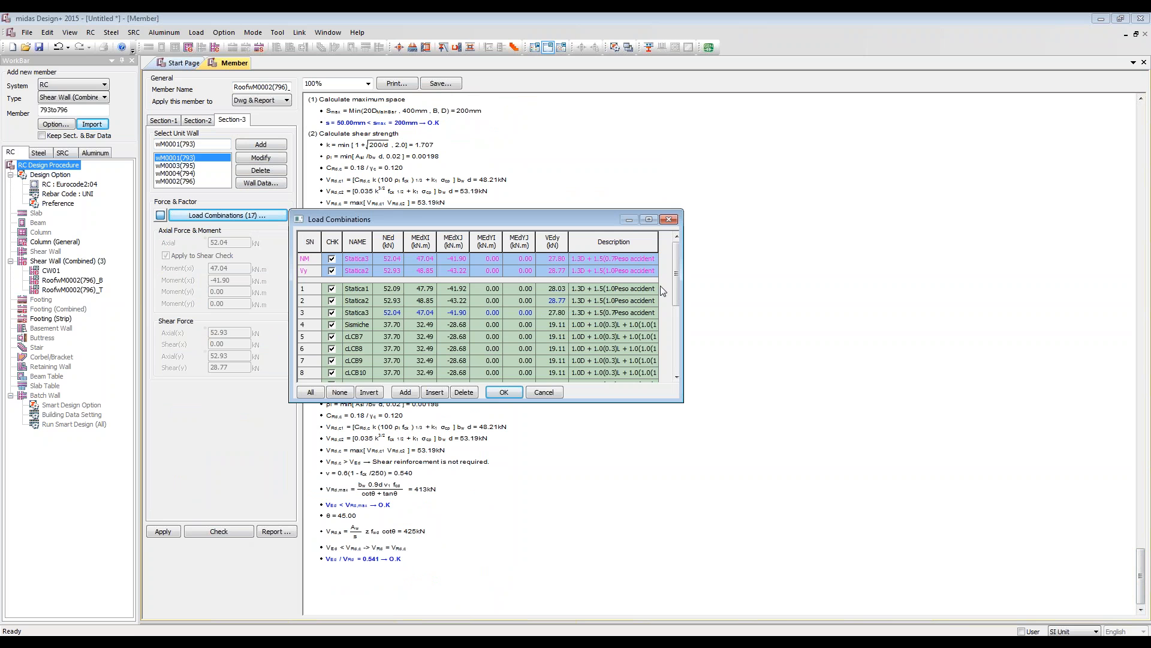
pyautogui.moveTo(676, 274); pyautogui.dragTo(687, 344)
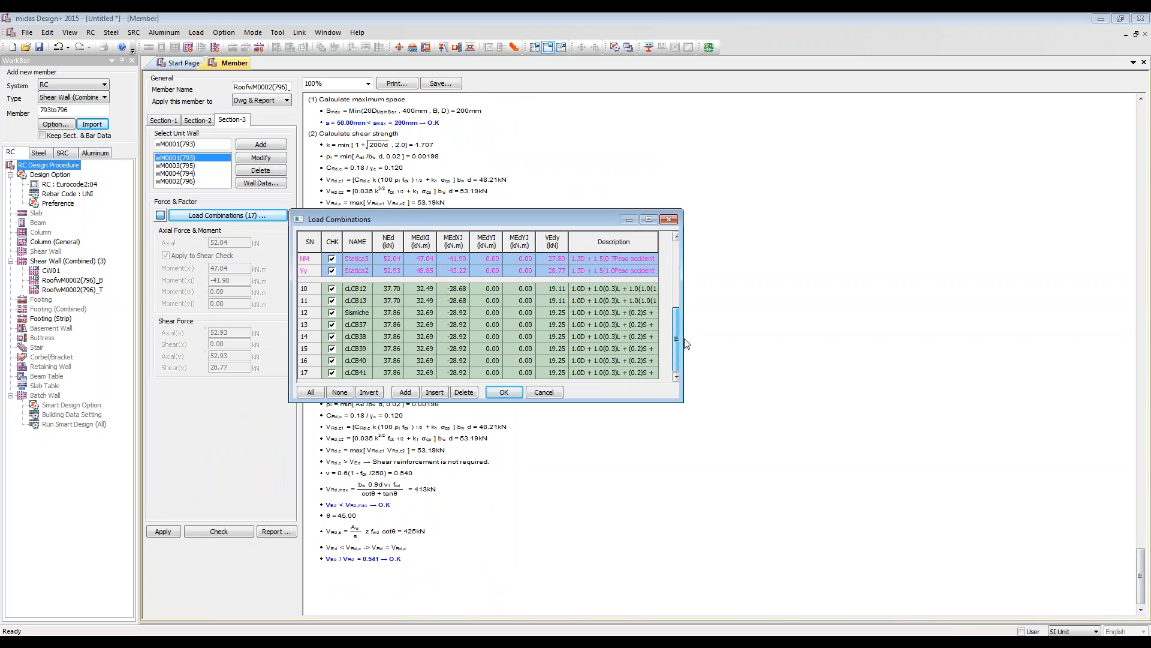
pyautogui.click(540, 392)
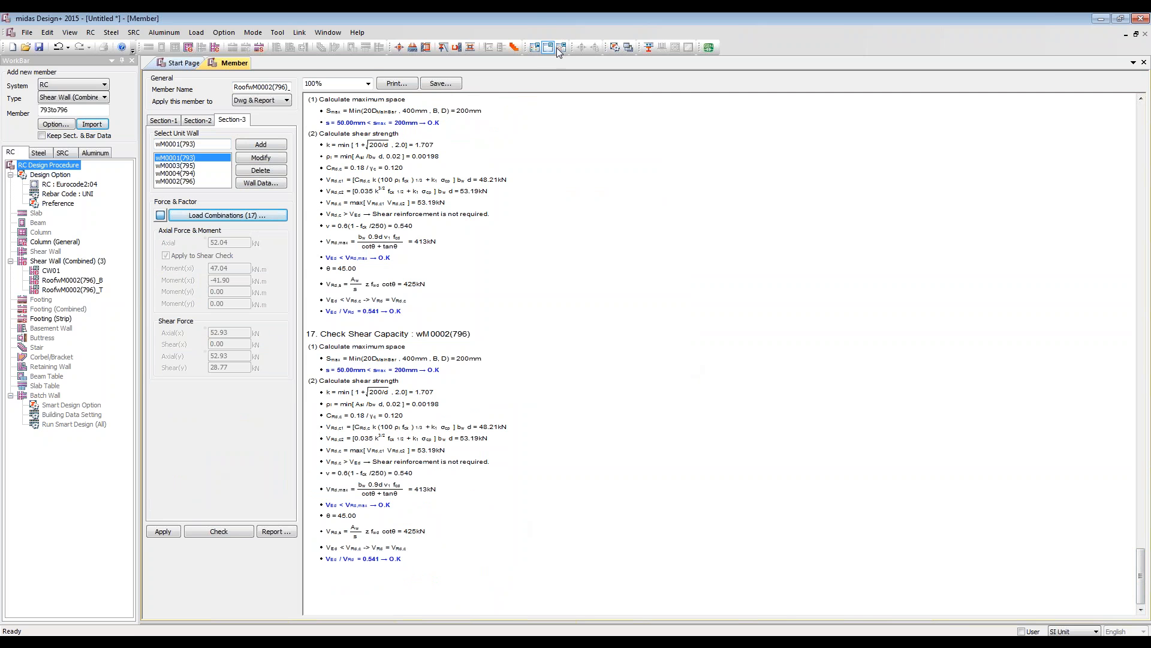
# Step: Return to Project Mode and create the RC combined wall list drawing for the Shear Wall (Combined) members
pyautogui.click(541, 49)
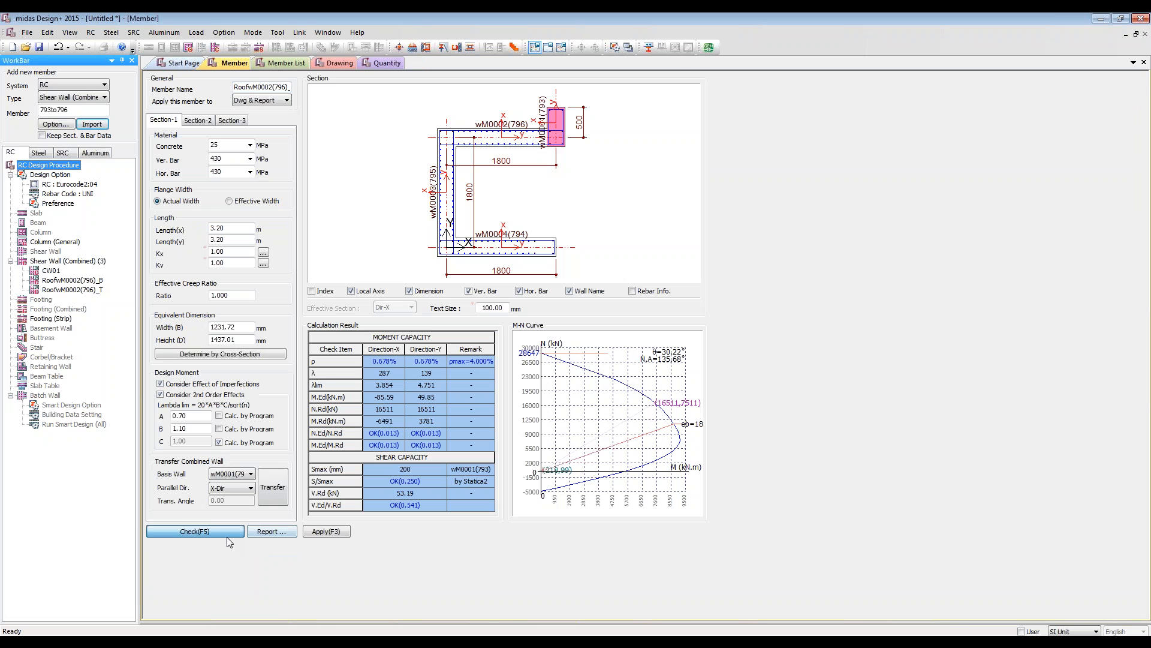
pyautogui.click(195, 532)
pyautogui.click(325, 61)
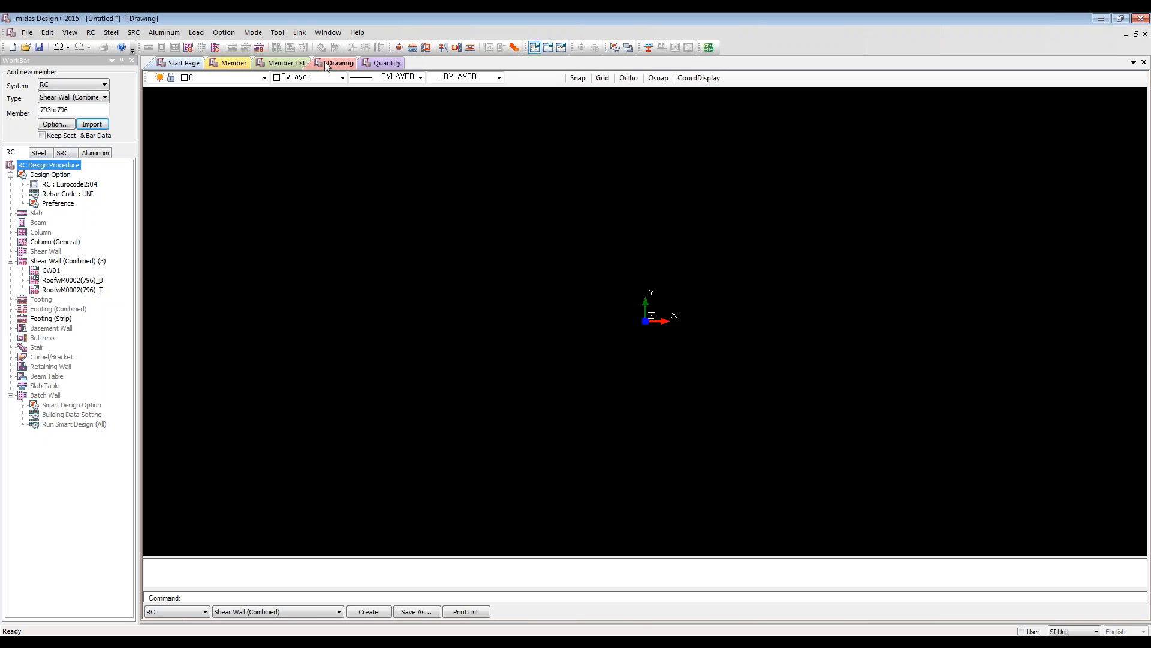
pyautogui.click(369, 611)
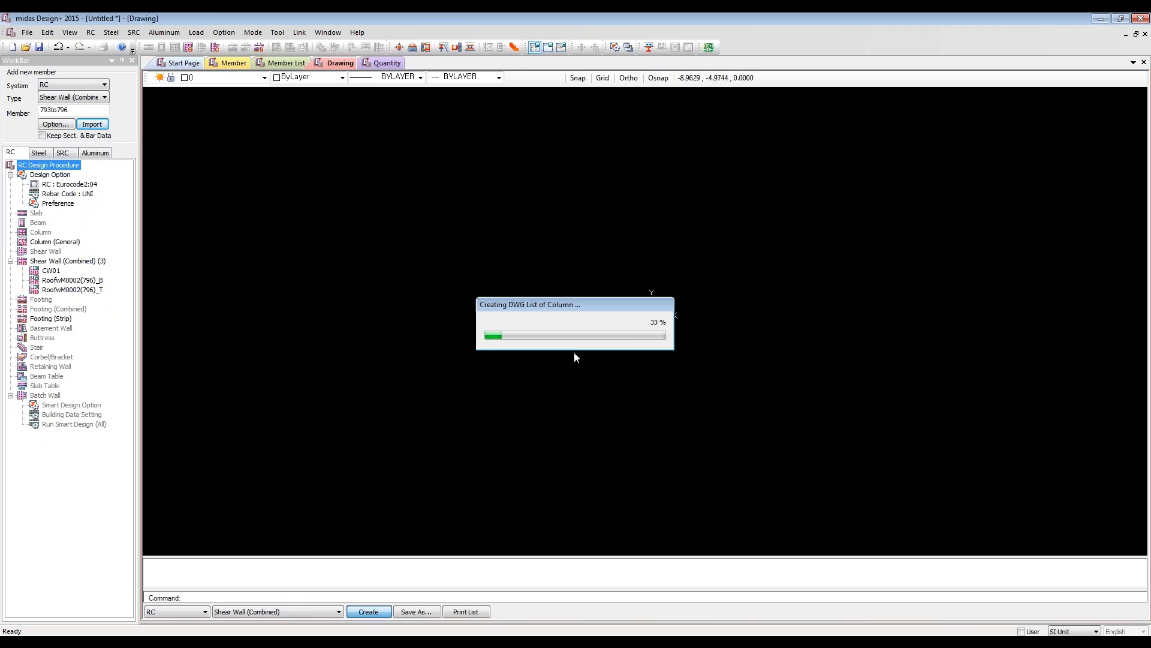
pyautogui.scroll(5, 532, 280)
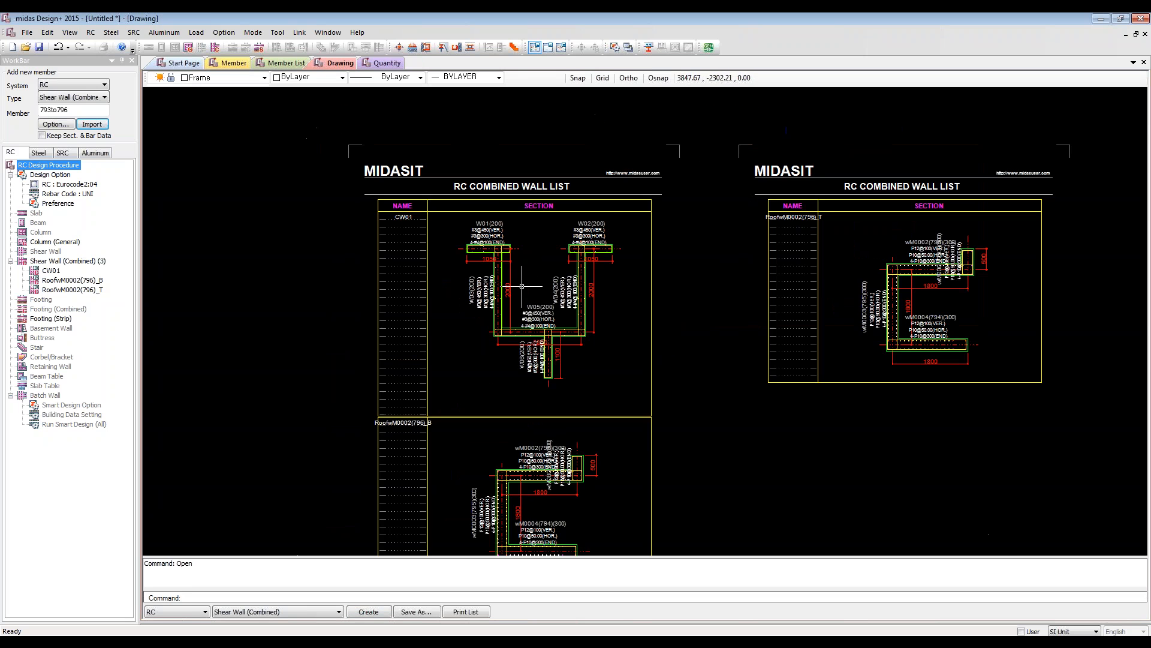
# Step: Look over the combined wall list drawing and create the RC quantity table for the Shear Wall (Combined) members
pyautogui.scroll(-5, 531, 281)
pyautogui.scroll(2, 603, 329)
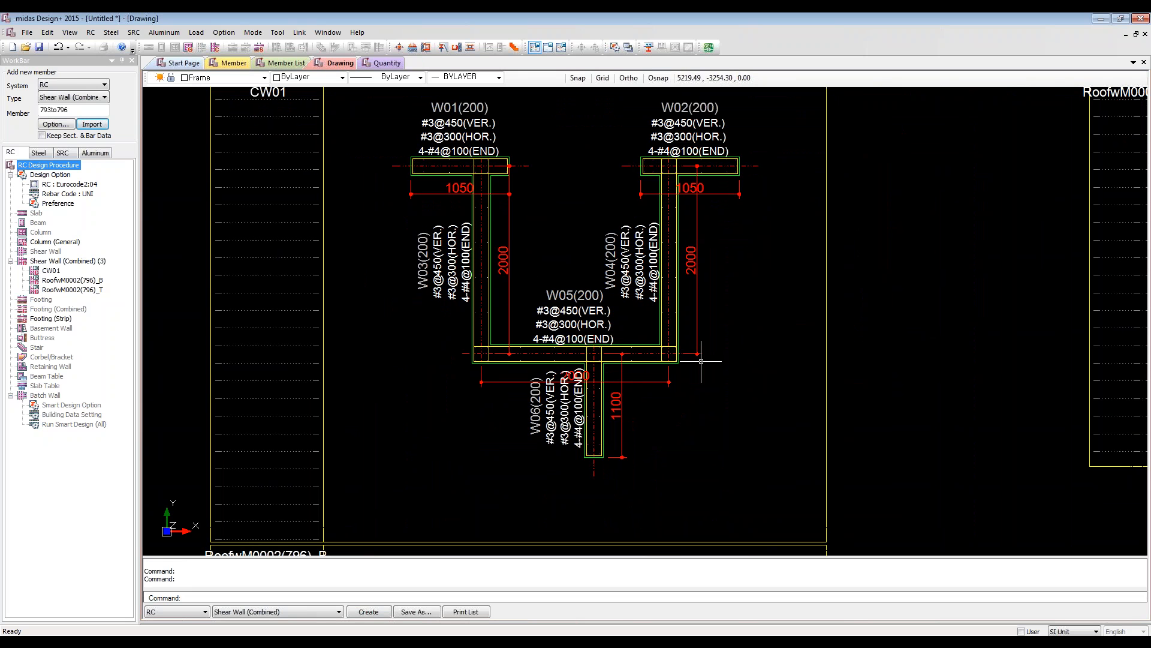
pyautogui.moveTo(689, 293); pyautogui.dragTo(655, 306, button='middle')
pyautogui.scroll(-4, 655, 306)
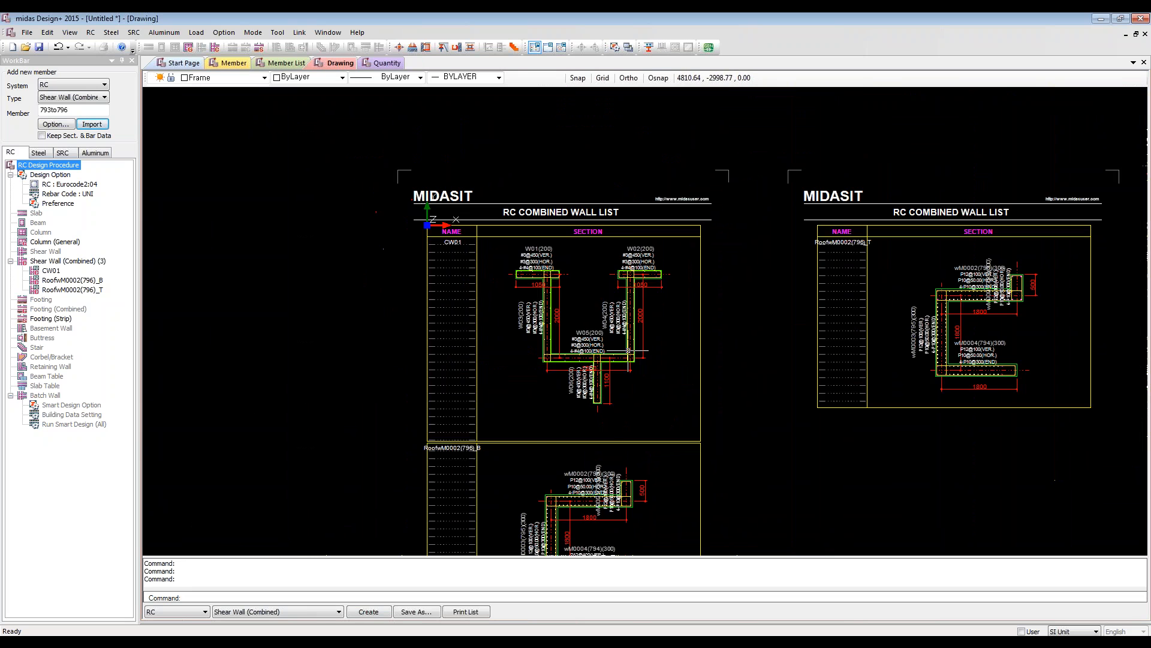
pyautogui.moveTo(723, 442)
pyautogui.mouseDown(button='middle')
pyautogui.moveTo(560, 275)
pyautogui.moveTo(560, 319)
pyautogui.mouseUp(button='middle')
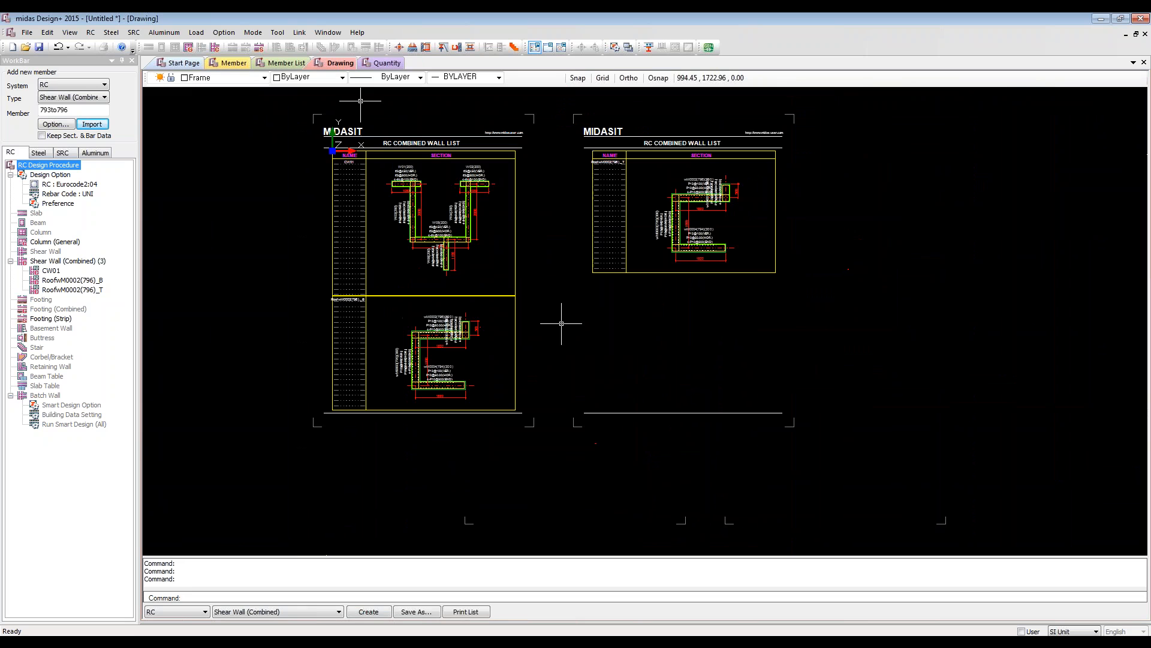
pyautogui.click(390, 63)
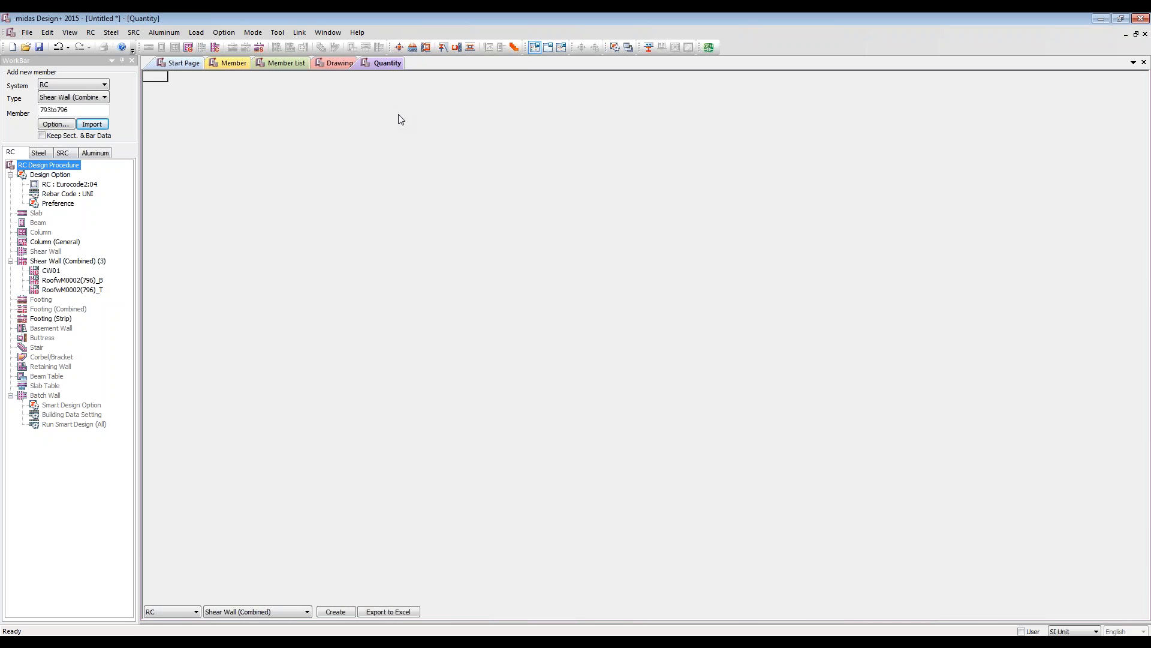
pyautogui.click(327, 612)
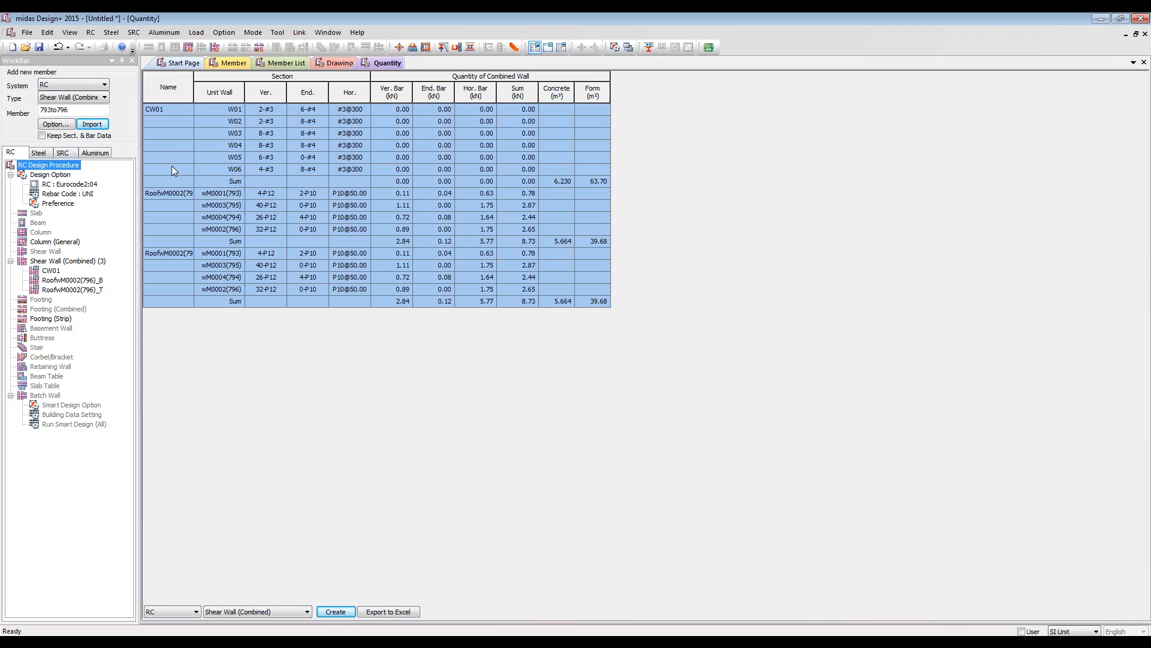
# Step: Add a new Column (General) member and open its design data
pyautogui.rightClick(55, 243)
pyautogui.click(72, 268)
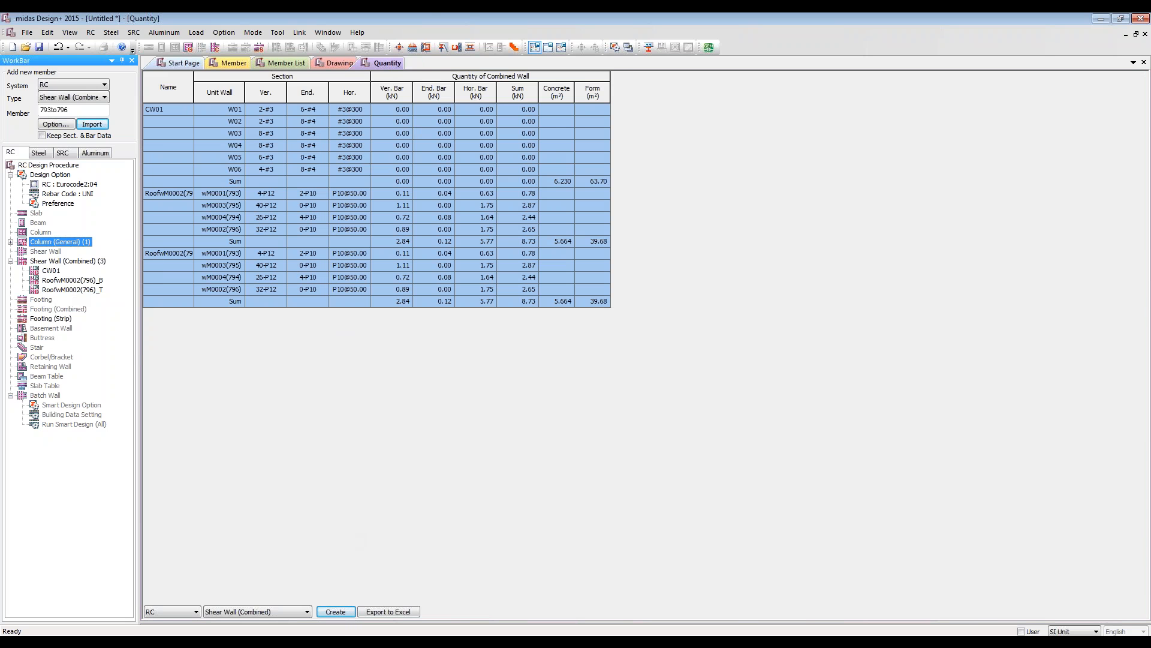
pyautogui.click(11, 242)
pyautogui.doubleClick(52, 251)
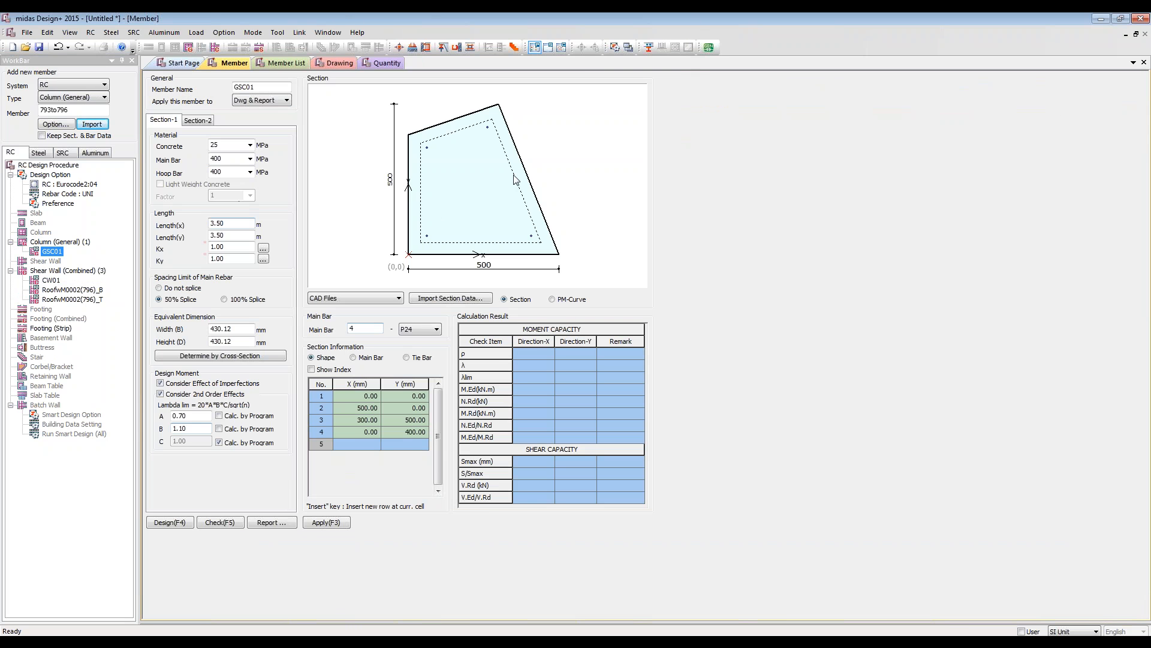
# Step: Switch to Member Mode, check the general column and review its material, cover, hoop bar and force settings
pyautogui.click(556, 48)
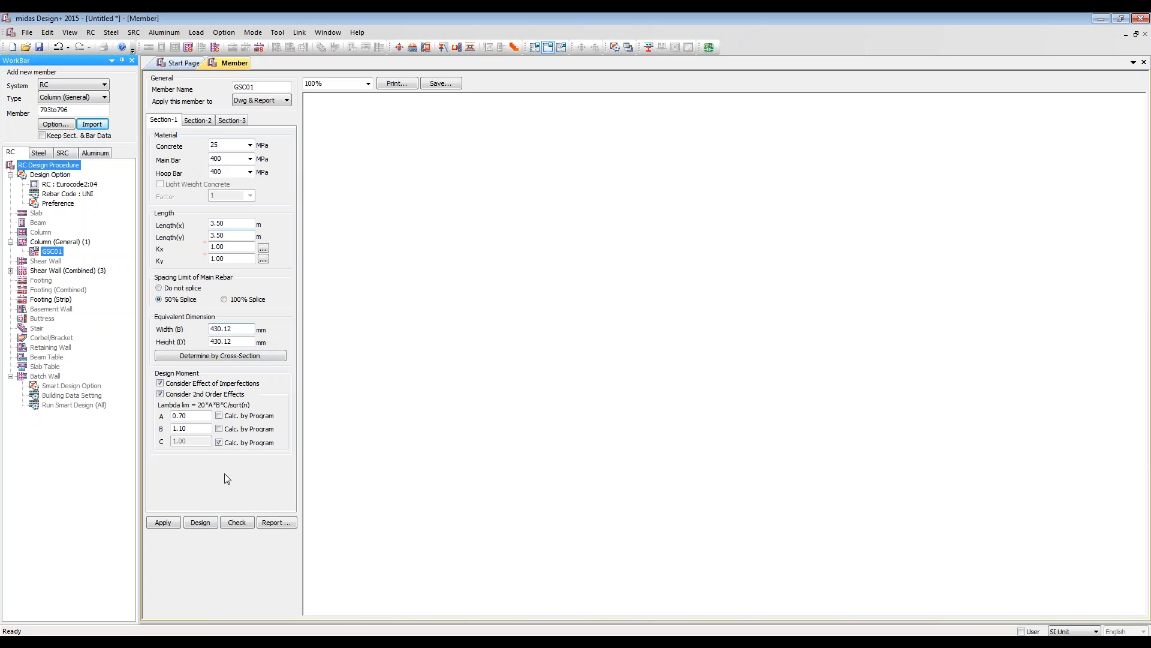
pyautogui.click(201, 522)
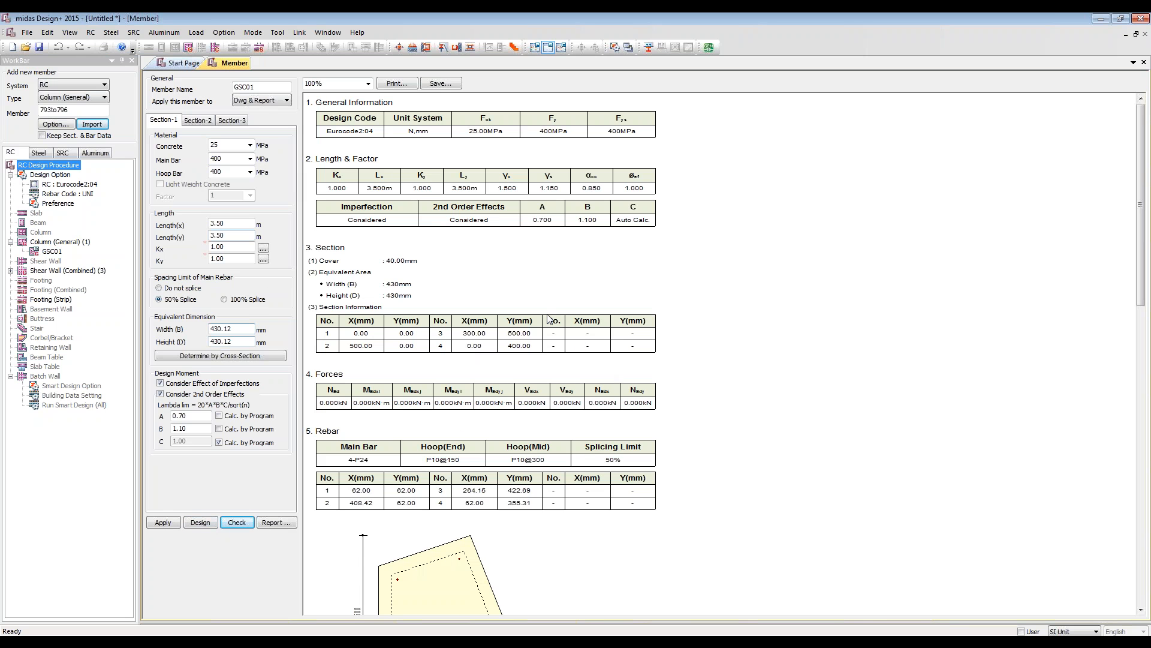
pyautogui.click(196, 121)
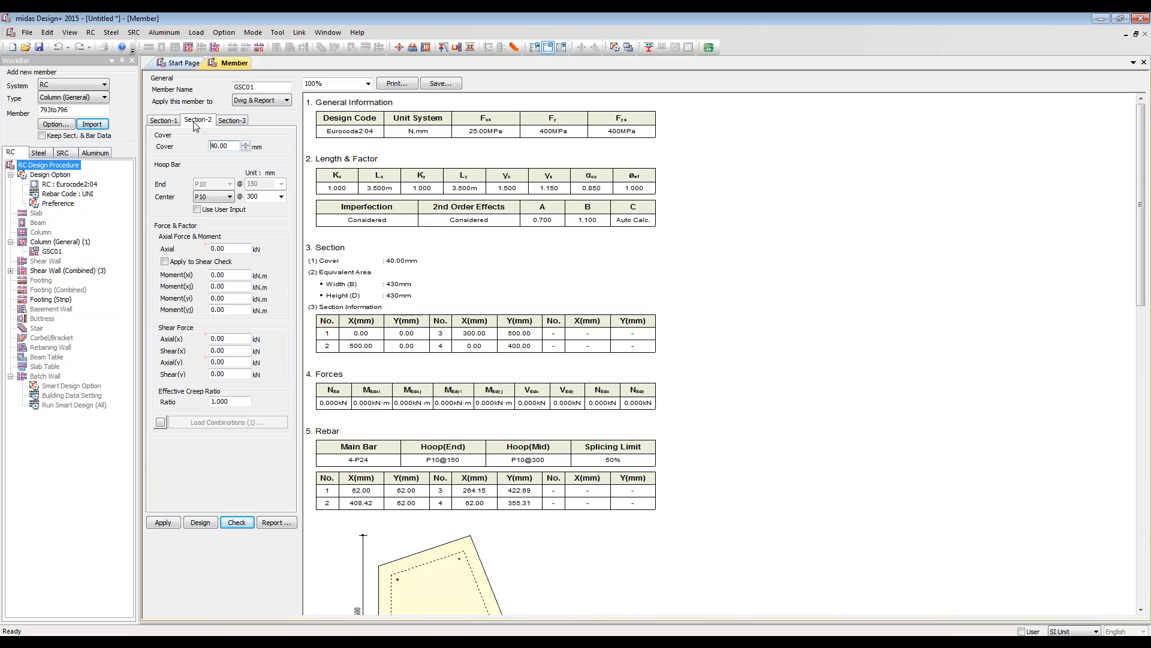
pyautogui.click(165, 121)
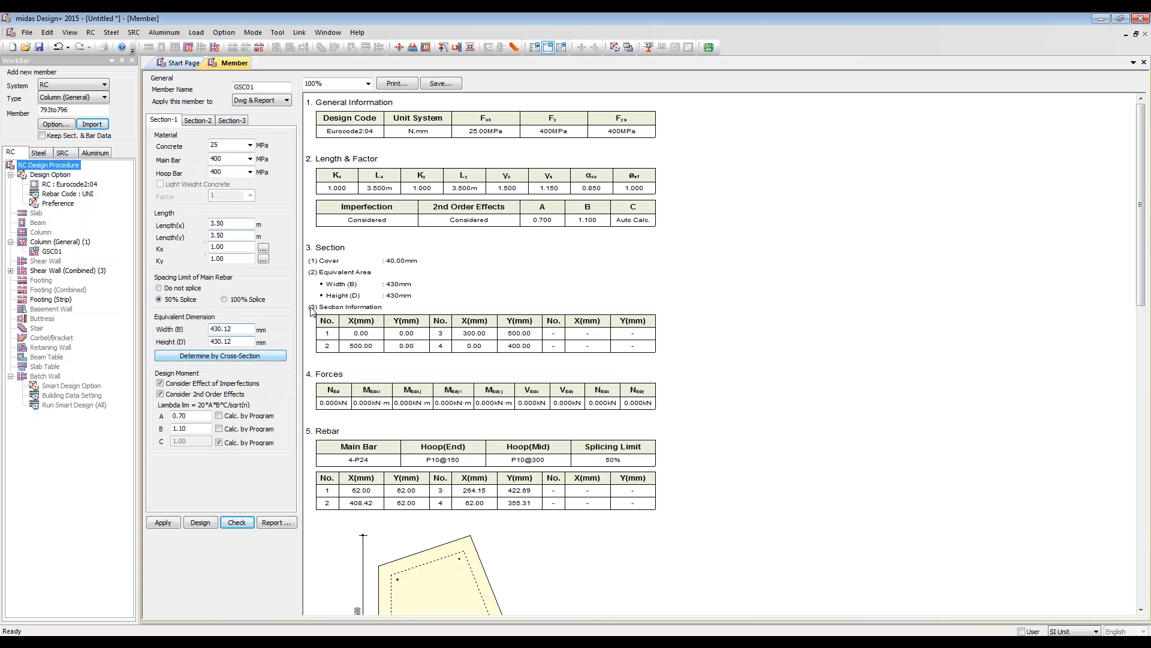
# Step: Set the Y coordinate of the column section's third shape point to 450 mm
pyautogui.click(243, 122)
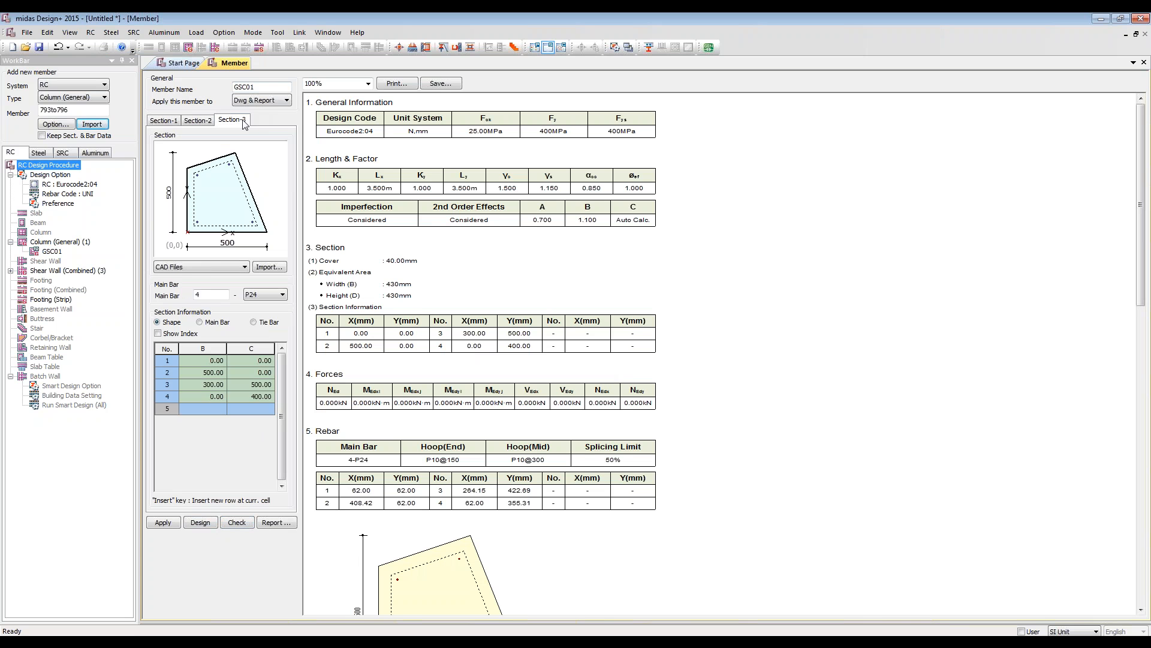
pyautogui.click(213, 373)
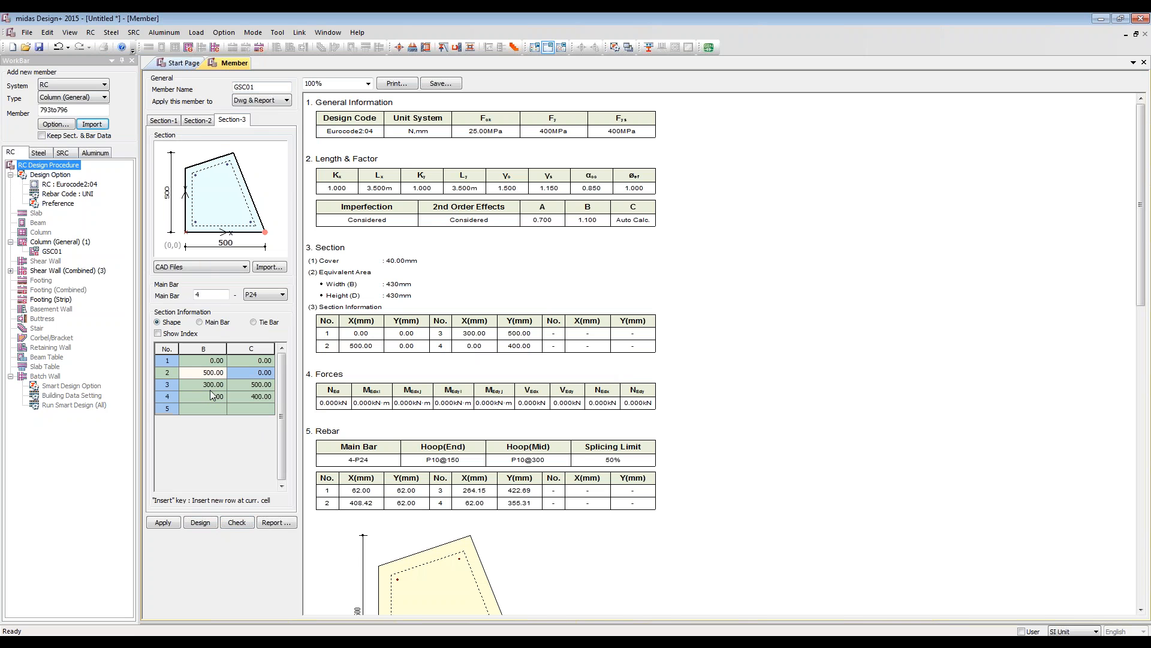
pyautogui.click(242, 385)
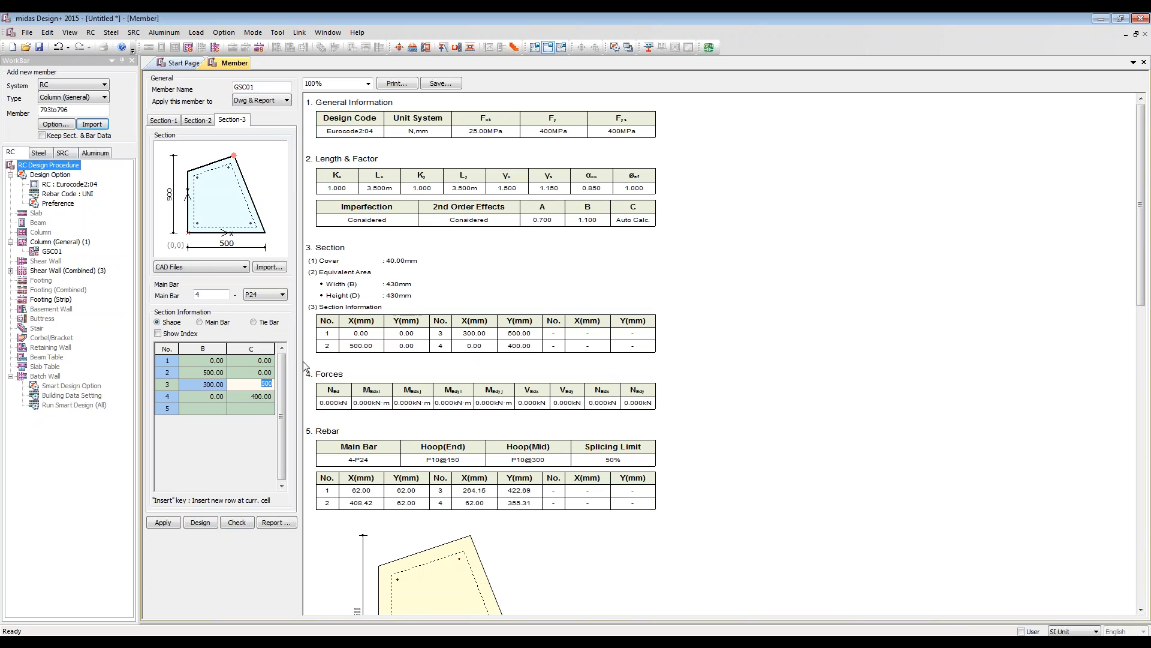
pyautogui.write('450')
pyautogui.press('Return')
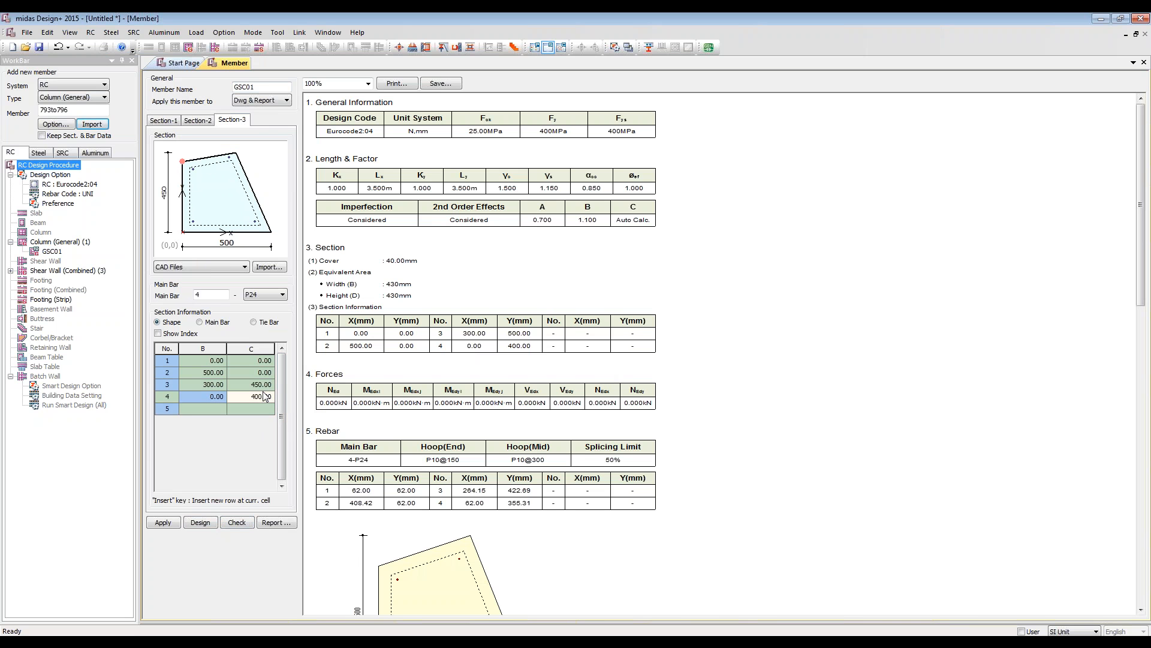
# Step: Review the section import file types, set the number of P24 main bars to 7 and check the column
pyautogui.click(245, 268)
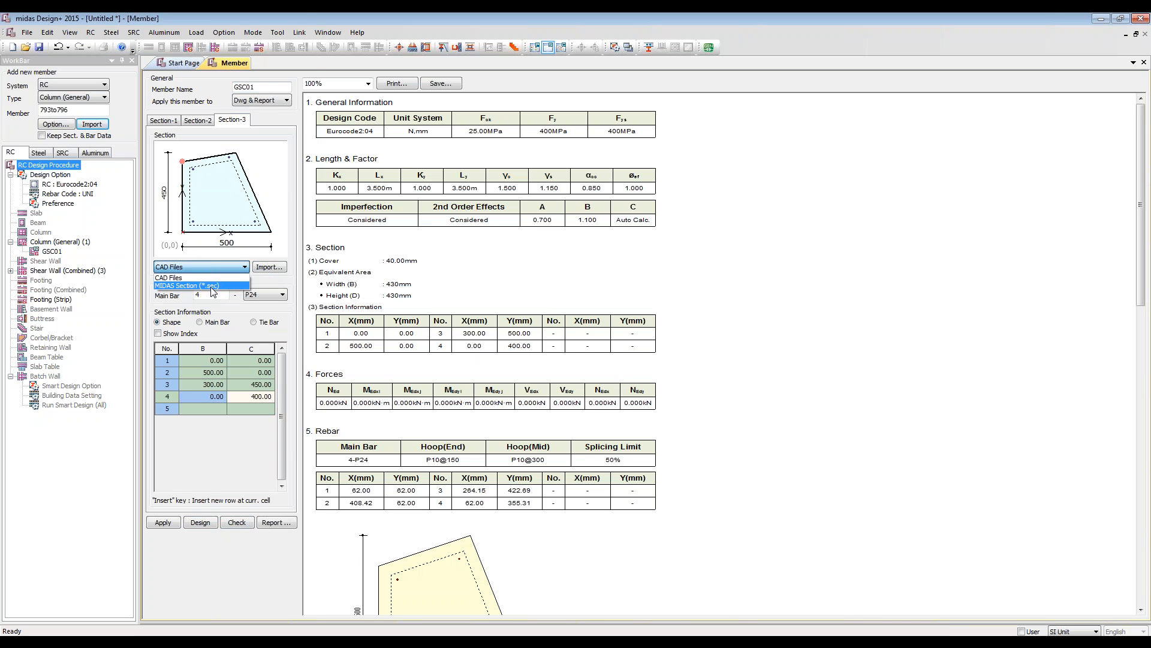
pyautogui.click(308, 17)
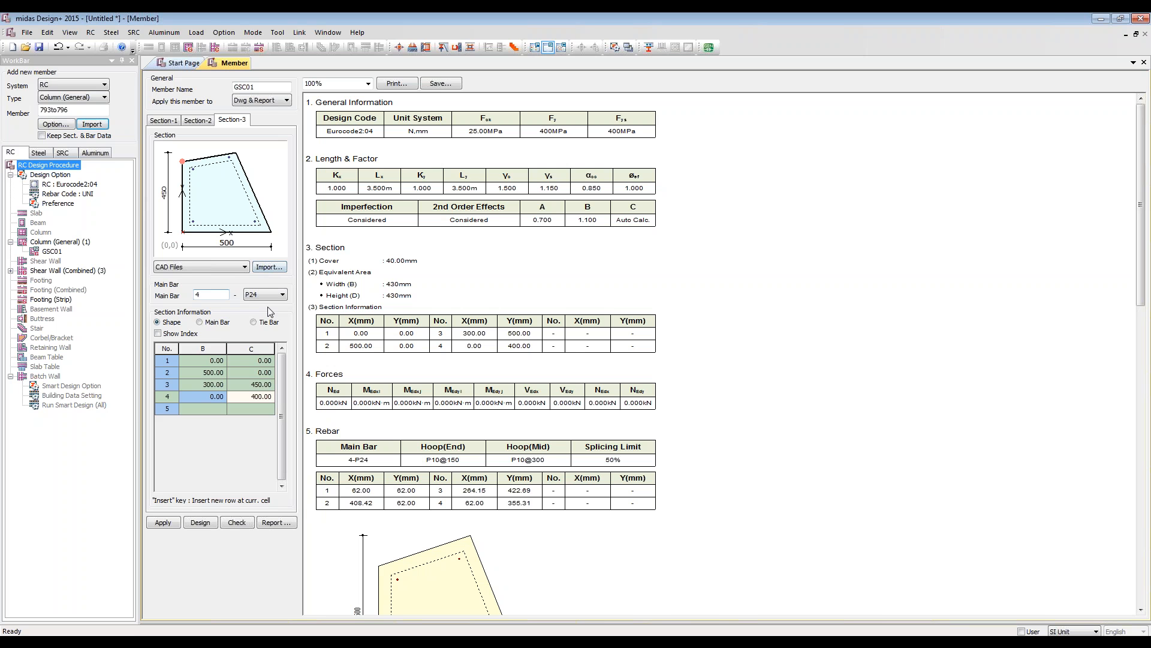
pyautogui.click(214, 298)
pyautogui.click(226, 296)
pyautogui.click(233, 524)
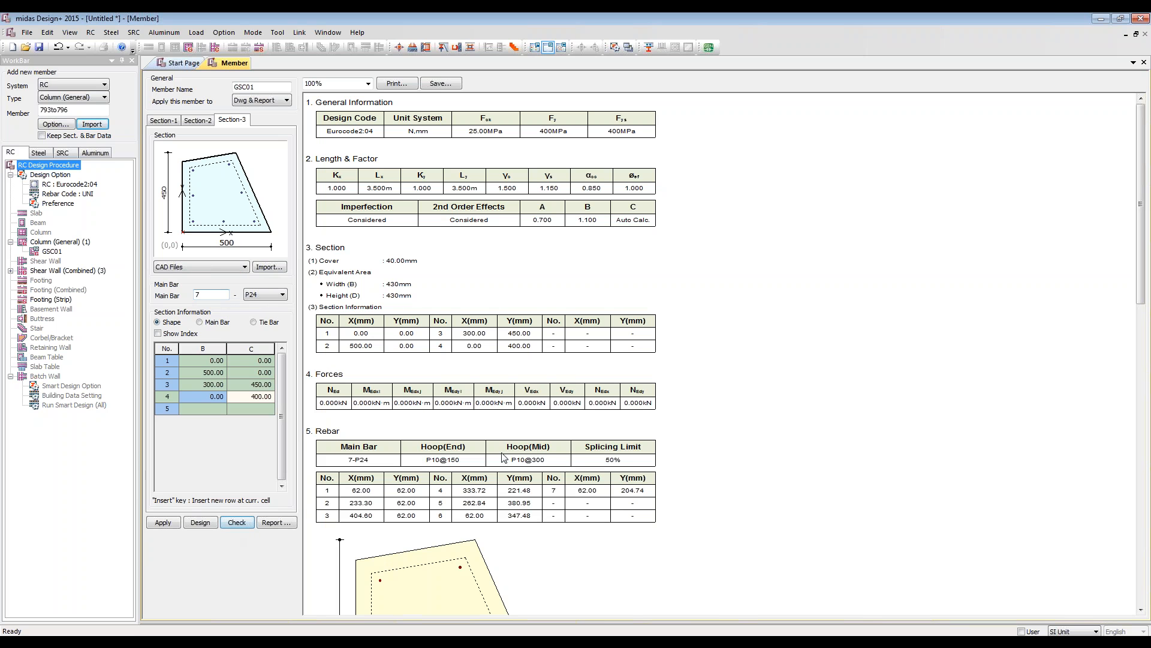
# Step: Generate the column's detail report and examine its forces, slenderness, design moment, rebar ratio and moment capacity checks
pyautogui.scroll(-5, 390, 446)
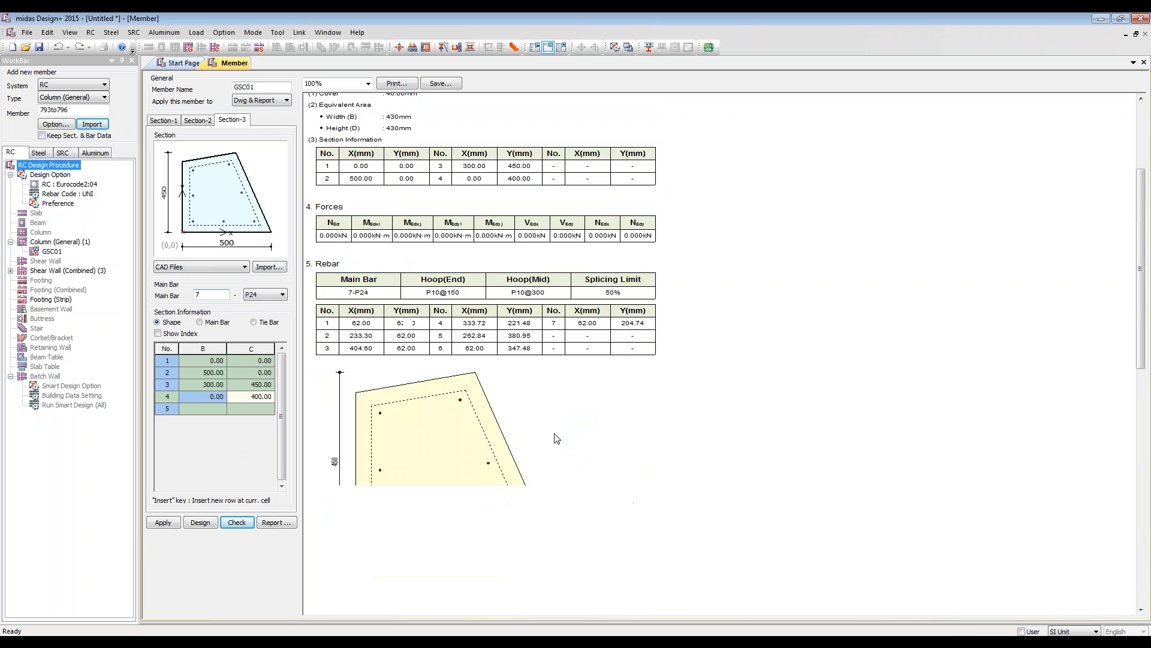
pyautogui.click(276, 522)
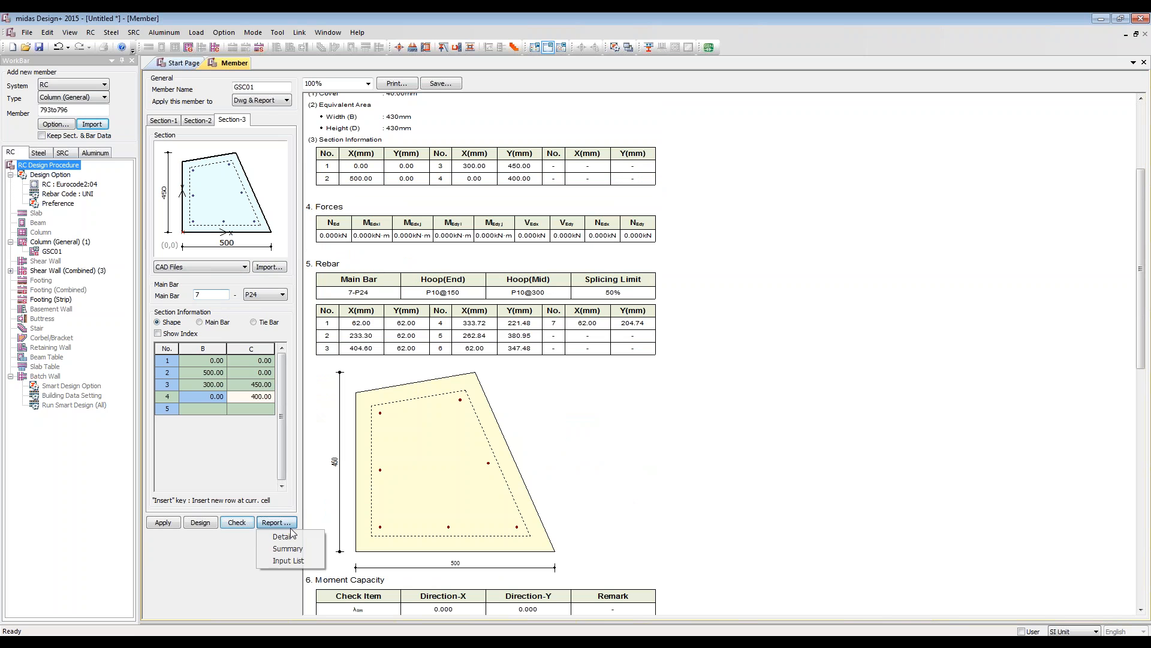
pyautogui.click(282, 543)
pyautogui.scroll(-15, 696, 390)
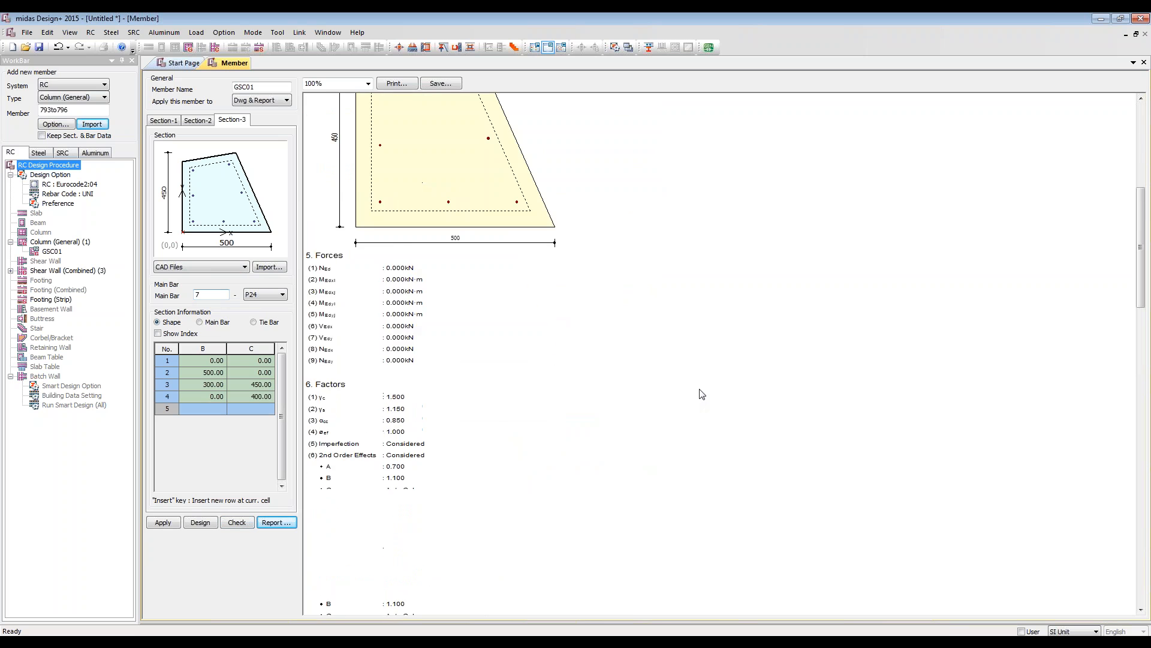
pyautogui.scroll(-10, 706, 382)
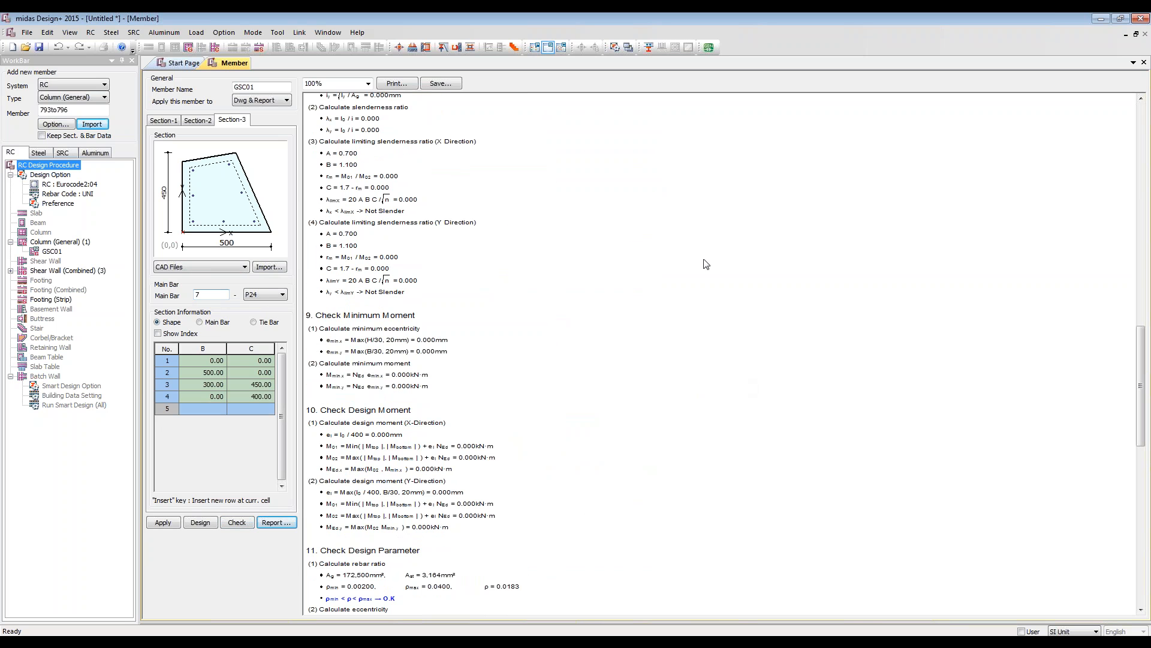
pyautogui.scroll(-10, 579, 509)
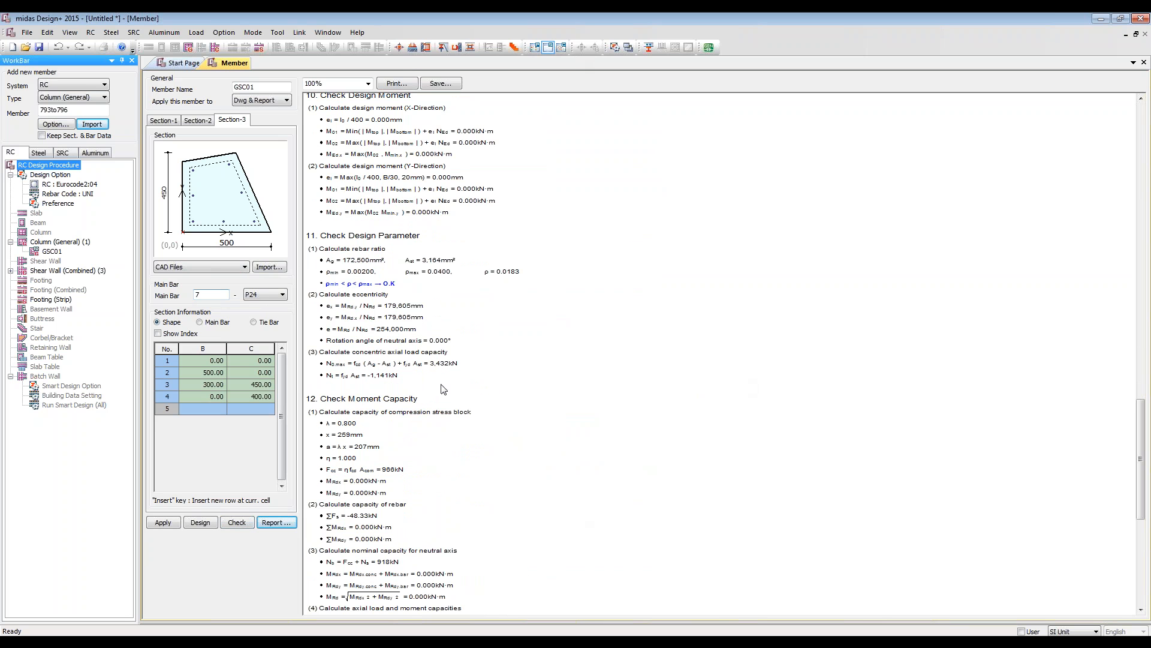
# Step: Switch to midas Gen, clear the selection of the core walls and reactivate the whole building model
pyautogui.moveTo(536, 17); pyautogui.dragTo(585, 154)
pyautogui.click(612, 16)
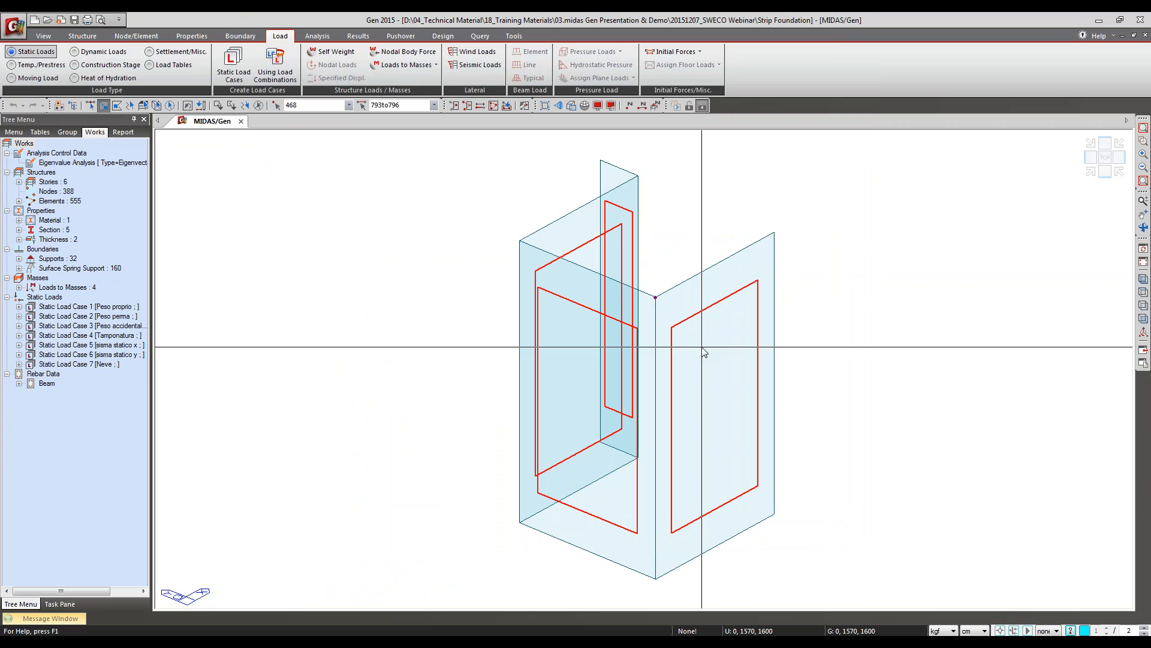
pyautogui.click(258, 106)
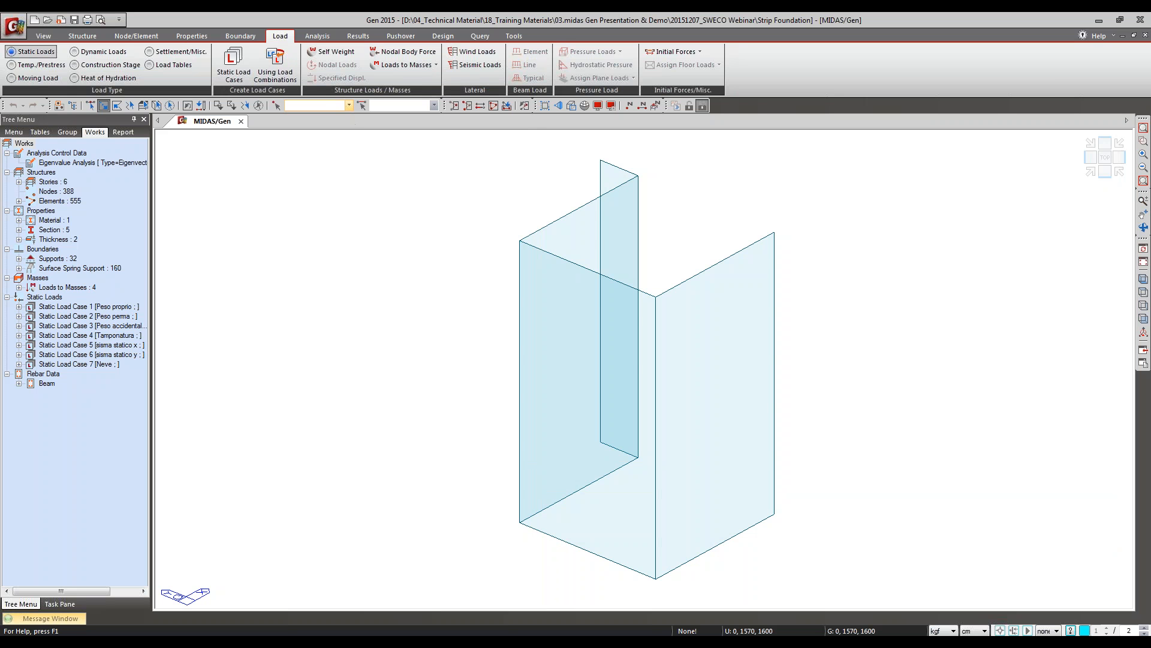
pyautogui.click(507, 106)
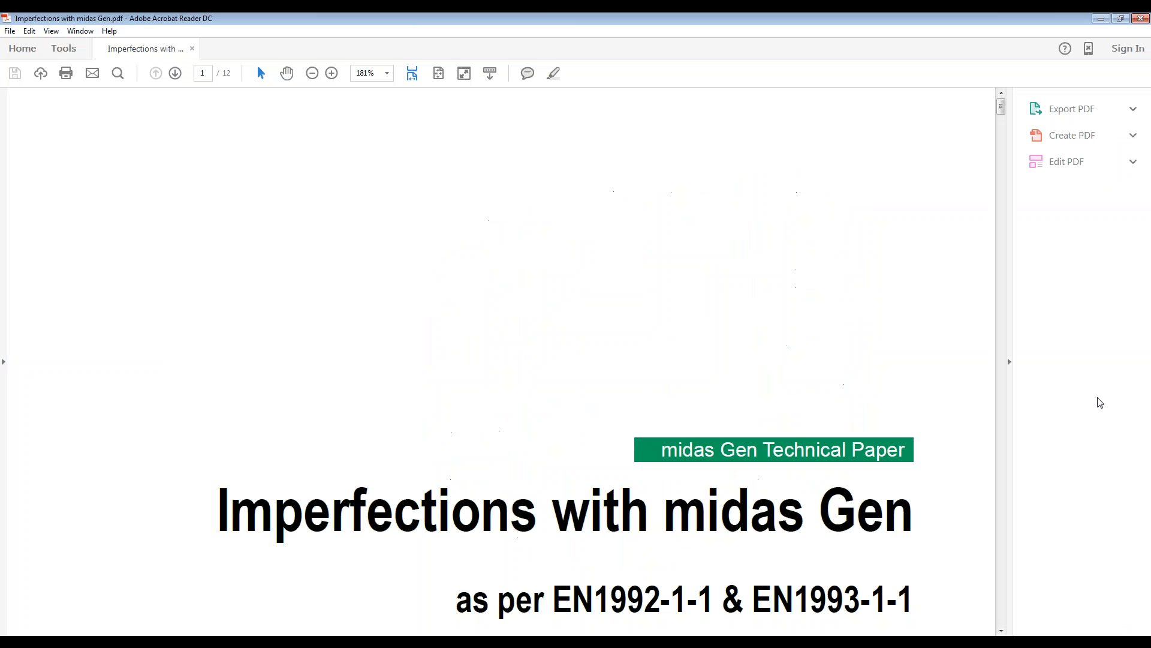
# Step: Read the "Imperfections with midas Gen" paper at full-page view, from the case study through the equivalent horizontal load calculation, and close it
pyautogui.click(436, 78)
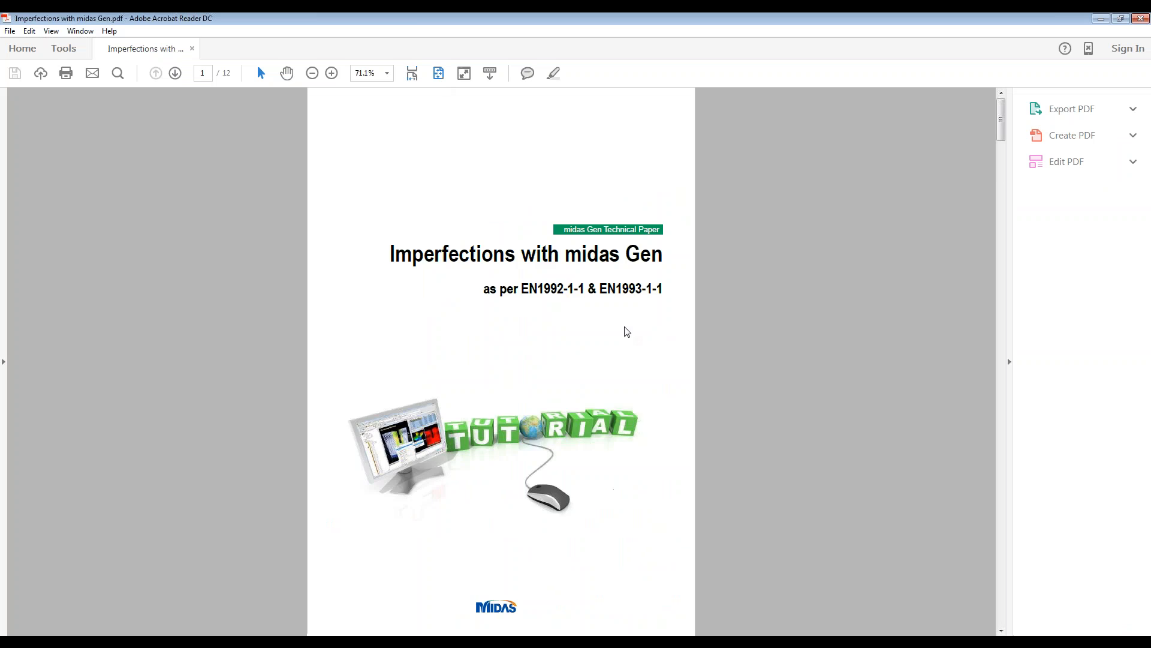
pyautogui.scroll(-5, 624, 326)
pyautogui.scroll(1, 625, 327)
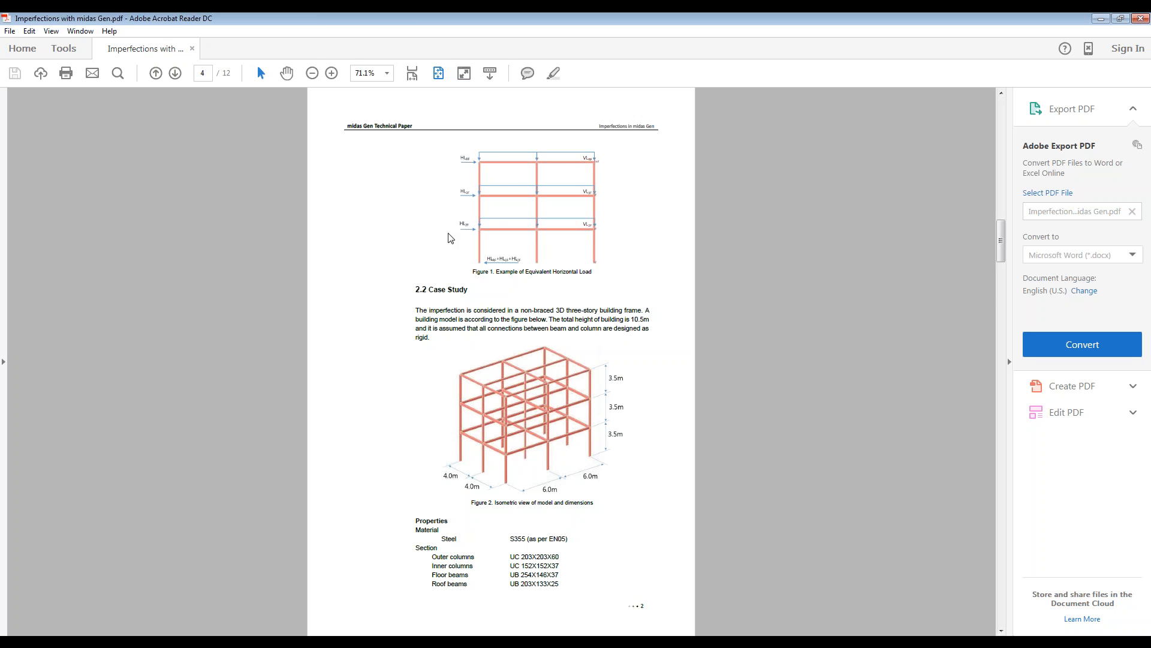
pyautogui.scroll(-3, 466, 266)
pyautogui.scroll(3, 458, 237)
pyautogui.scroll(-3, 589, 235)
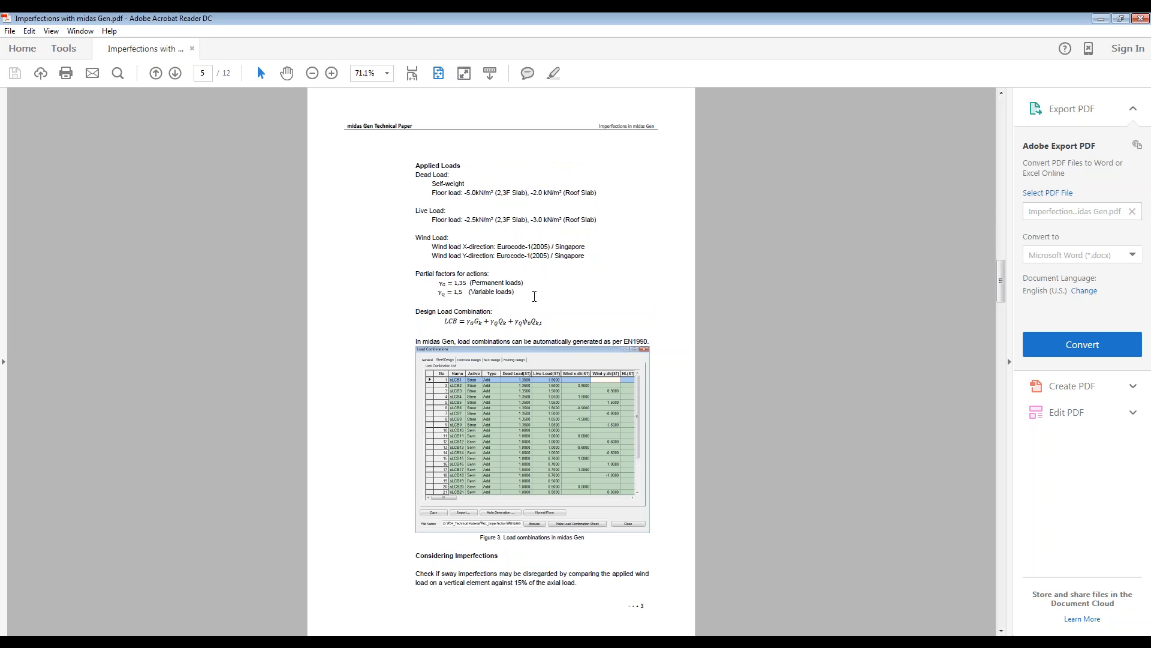
pyautogui.scroll(-3, 621, 300)
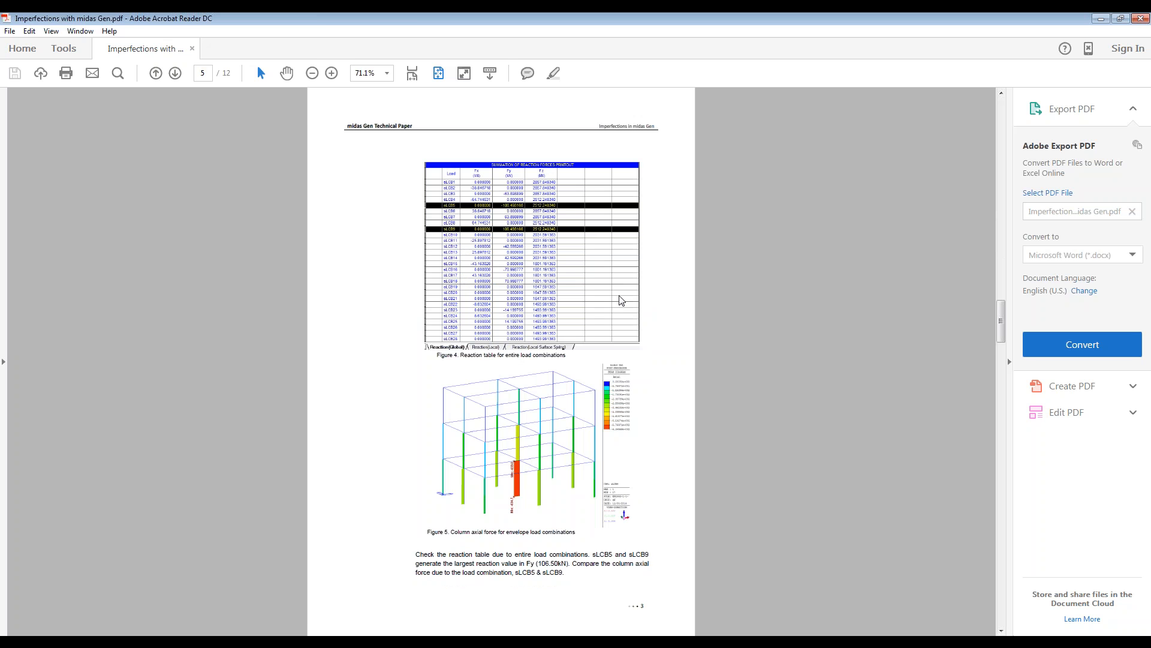
pyautogui.scroll(-3, 621, 301)
pyautogui.scroll(-3, 483, 256)
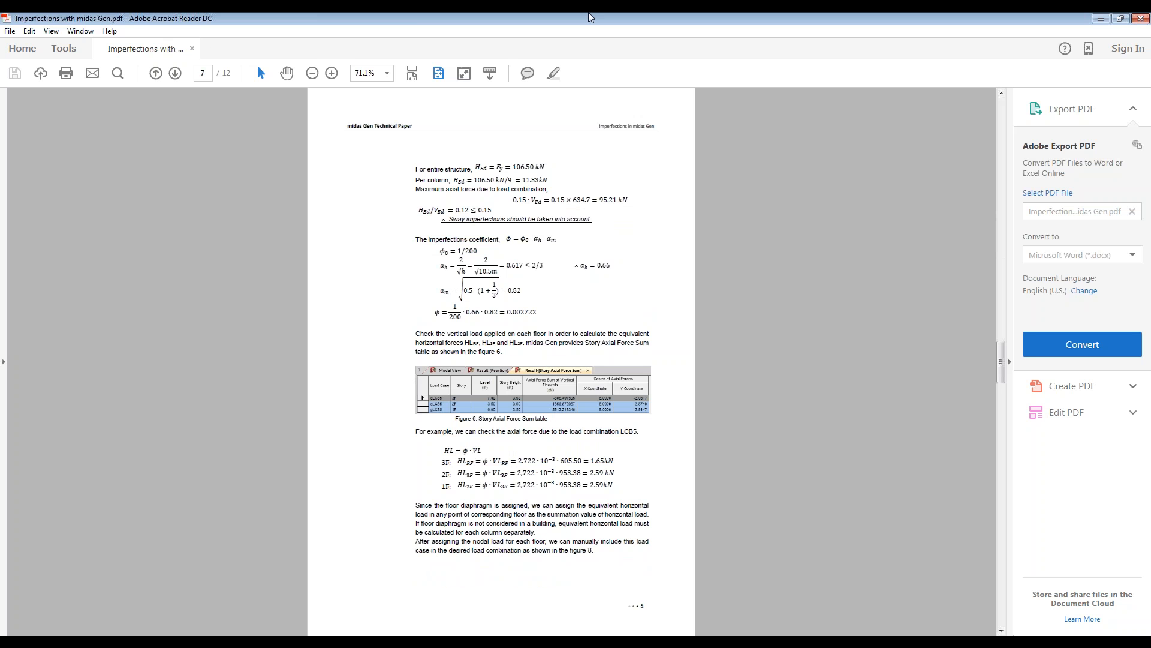
pyautogui.click(1133, 20)
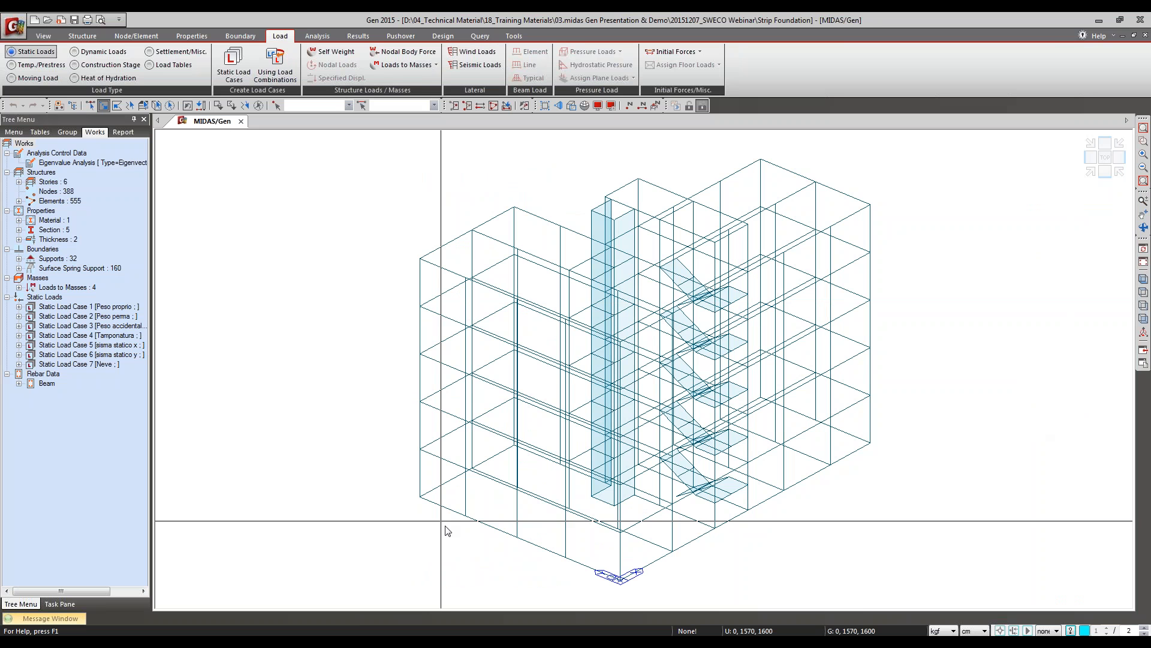
# Step: Switch to the Eurocode Design slide show, view the General Section Designer slides on importing AutoCAD dxf files, and return to midas Gen
pyautogui.moveTo(463, 642)
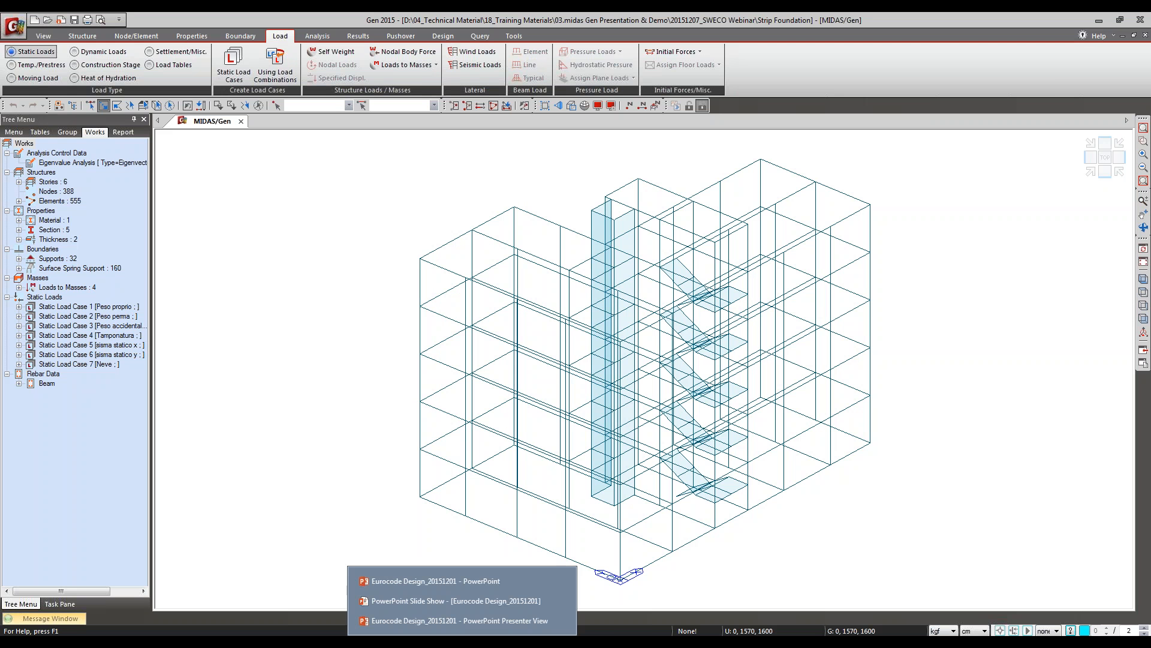
pyautogui.click(483, 596)
pyautogui.click(725, 327)
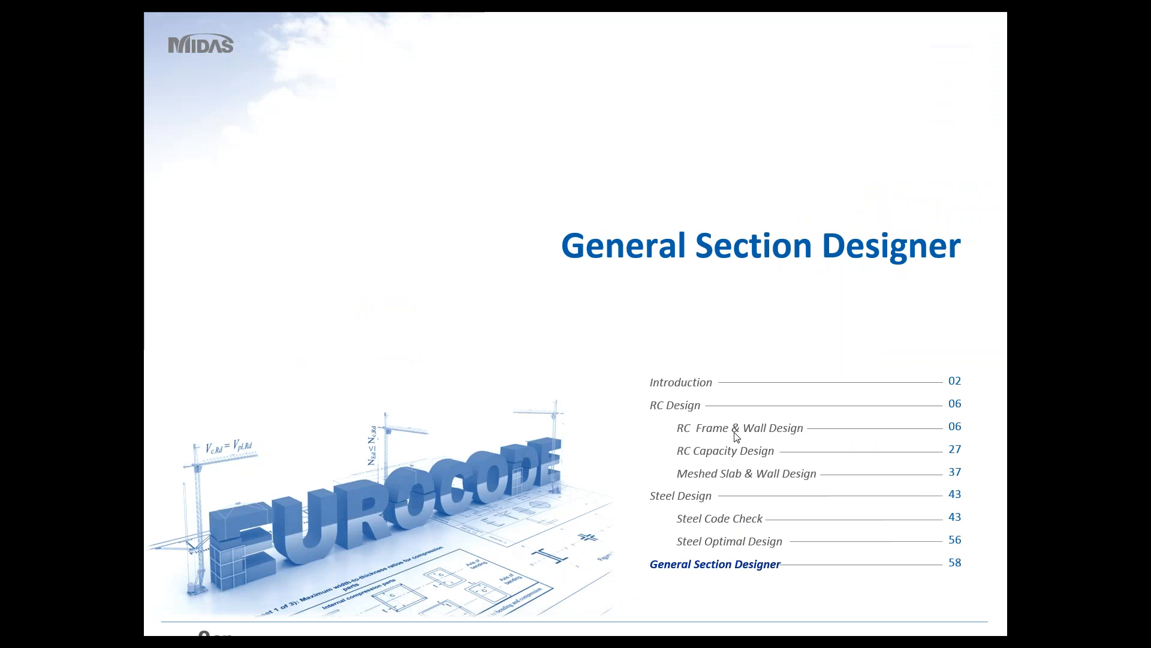
pyautogui.click(743, 538)
pyautogui.click(744, 547)
pyautogui.click(741, 552)
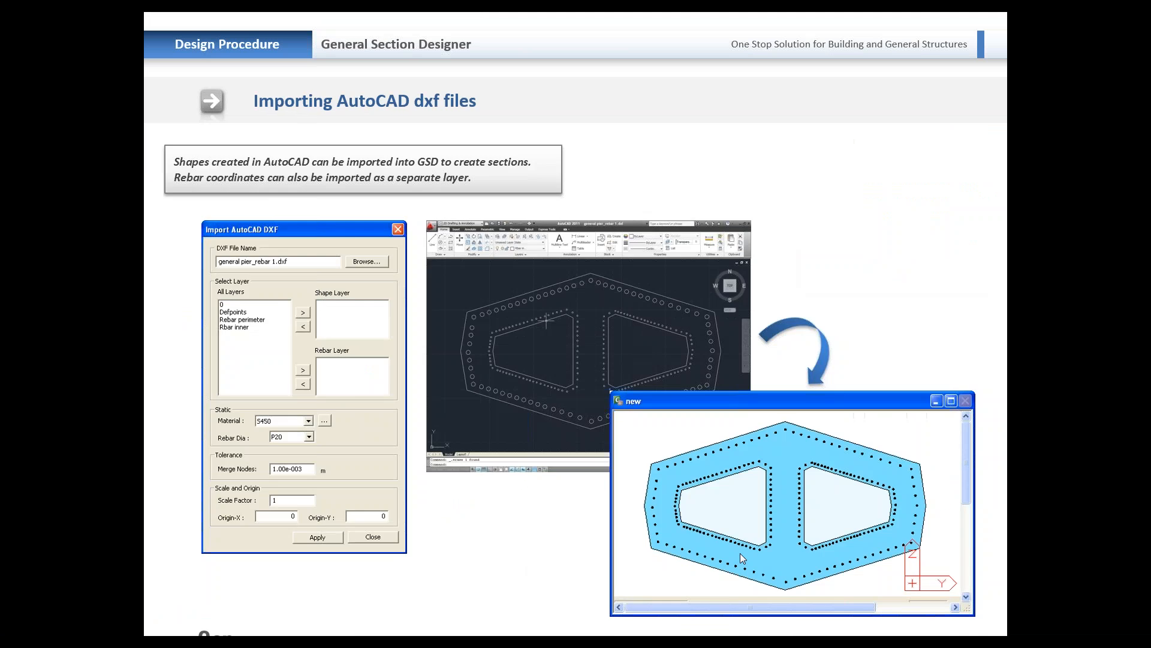
pyautogui.click(741, 556)
pyautogui.click(698, 13)
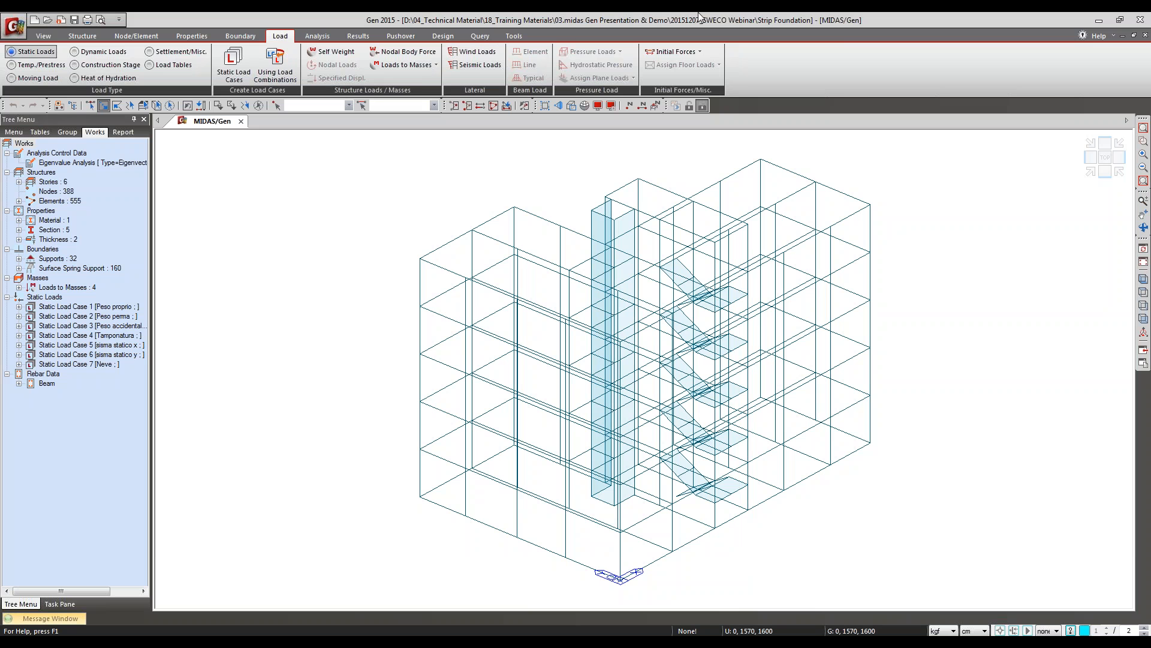